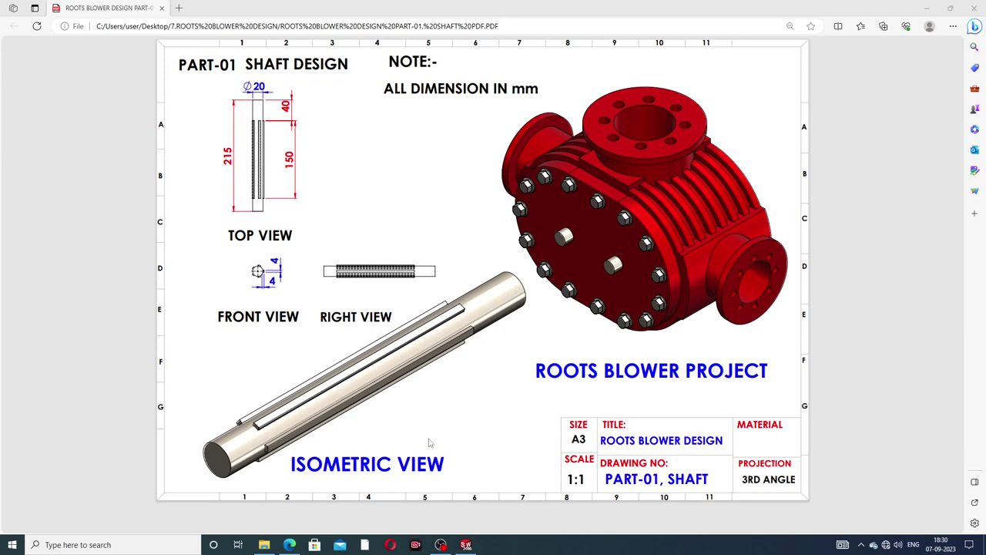
Step: Bring the SHAFT part to the front and orbit it to inspect the patterned splines
left_click(465, 545)
mouse_move(609, 213)
middle_mouse_down()
mouse_move(599, 221)
mouse_move(667, 169)
mouse_move(620, 232)
mouse_move(590, 221)
mouse_move(639, 286)
mouse_move(535, 282)
mouse_move(545, 253)
middle_mouse_up()
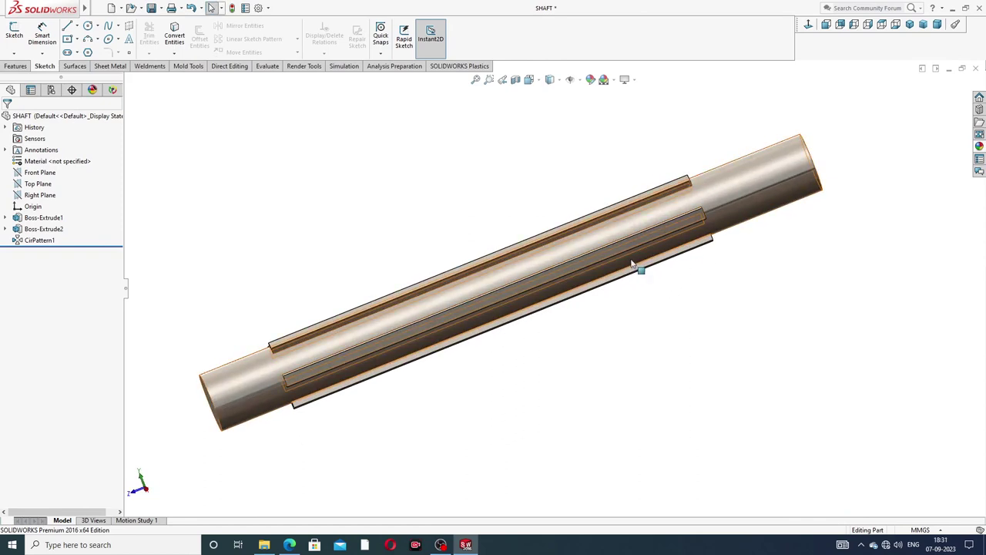
mouse_move(600, 202)
middle_mouse_down()
mouse_move(529, 203)
mouse_move(504, 215)
mouse_move(560, 198)
mouse_move(632, 227)
mouse_move(584, 247)
mouse_move(460, 267)
mouse_move(695, 132)
mouse_move(603, 273)
middle_mouse_up()
scroll(553, 273, "down", 3)
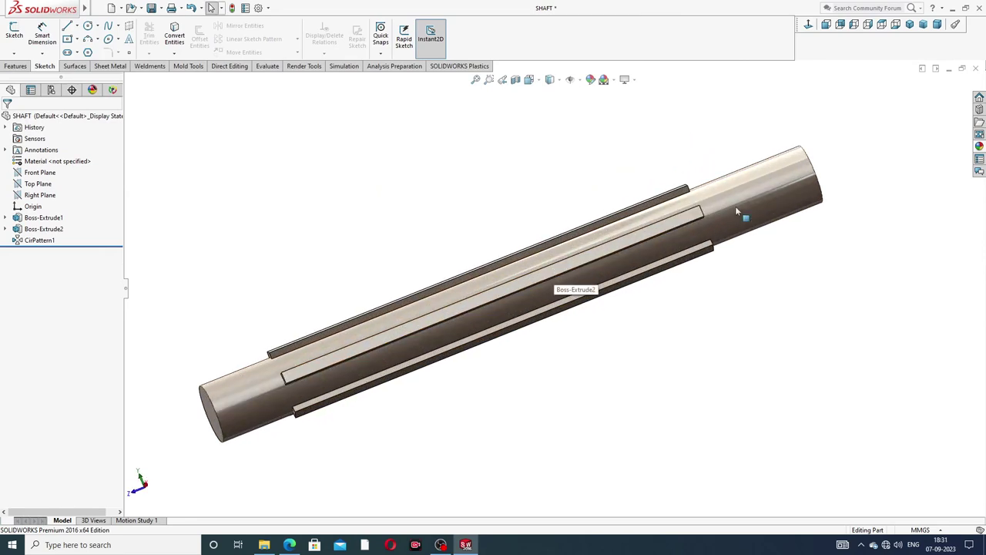
scroll(553, 276, "up", 2)
scroll(490, 259, "down", 2)
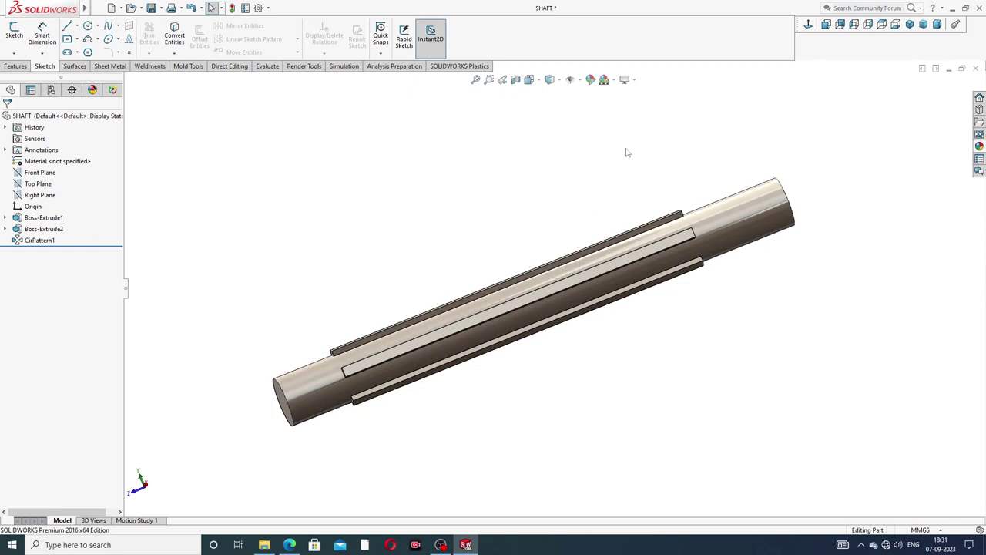
Step: Close SHAFT, create a new part, and apply the Plain White background scene
left_click(975, 68)
left_click(94, 9)
mouse_move(118, 7)
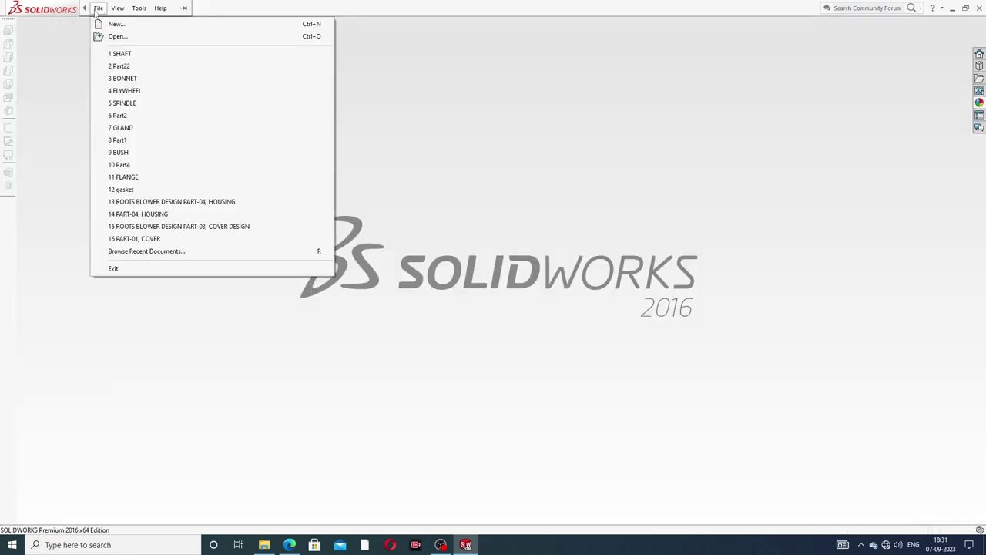
left_click(259, 71)
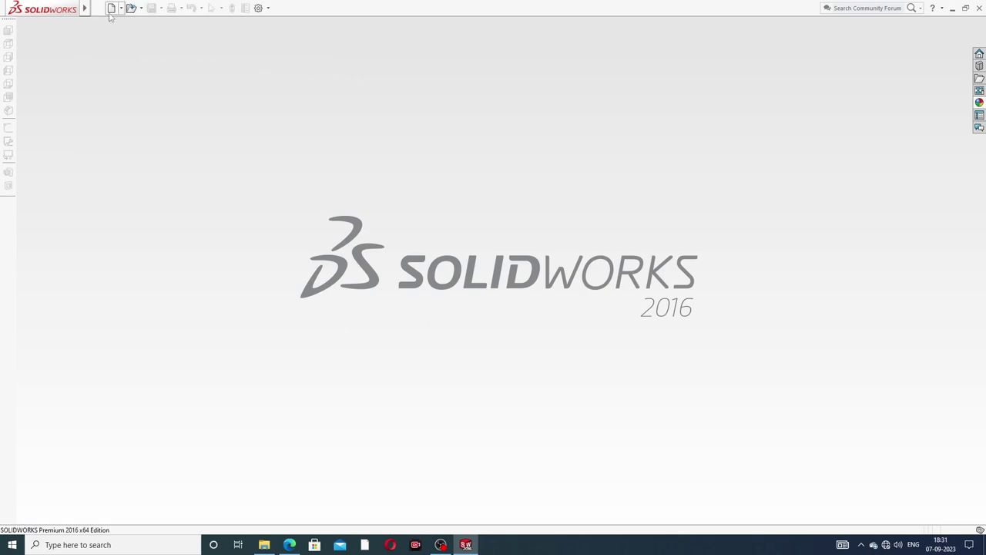
left_click(112, 7)
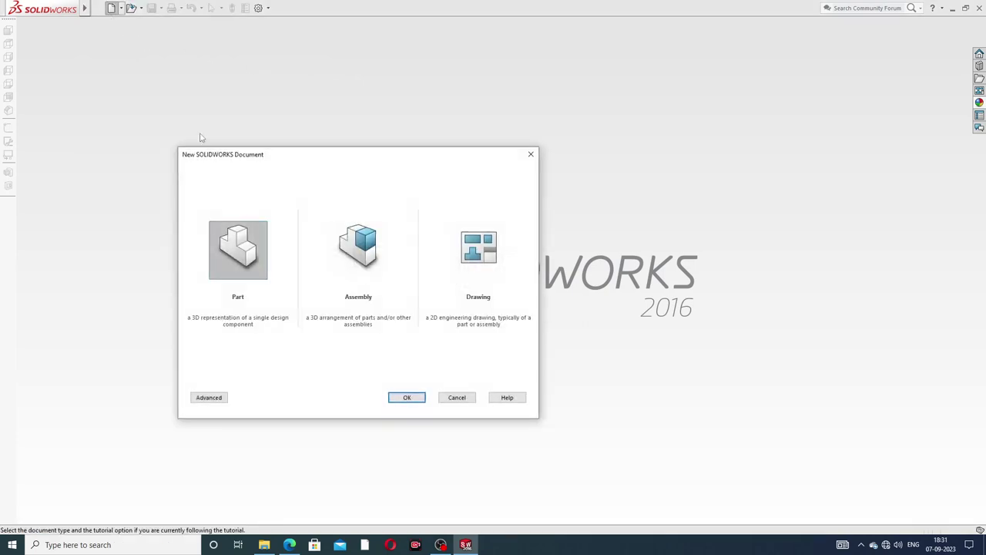
left_click(407, 396)
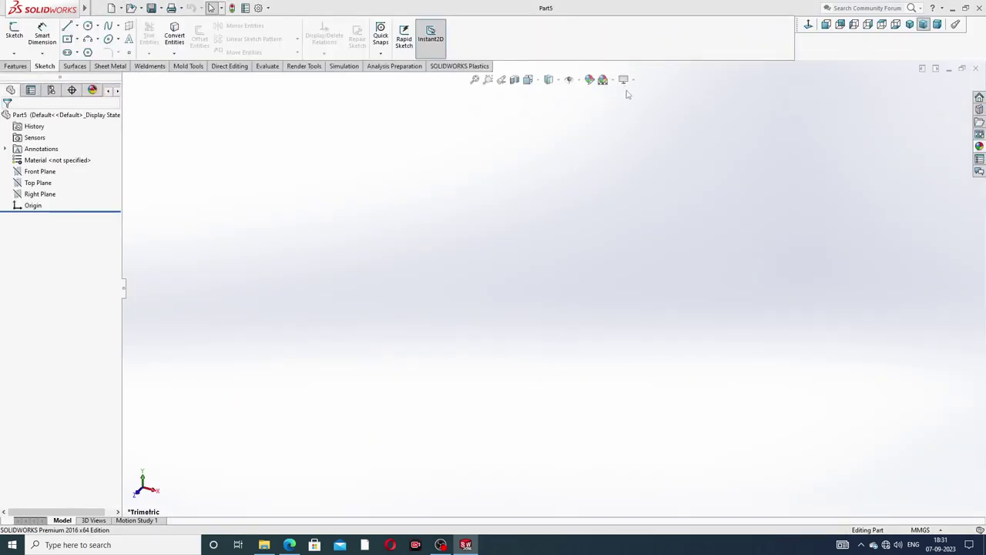
left_click(613, 83)
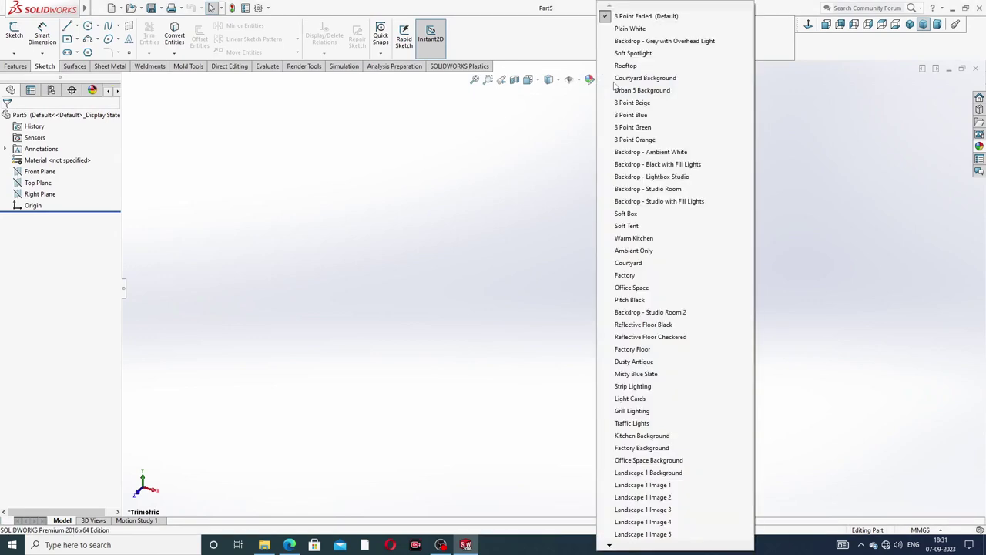
left_click(633, 31)
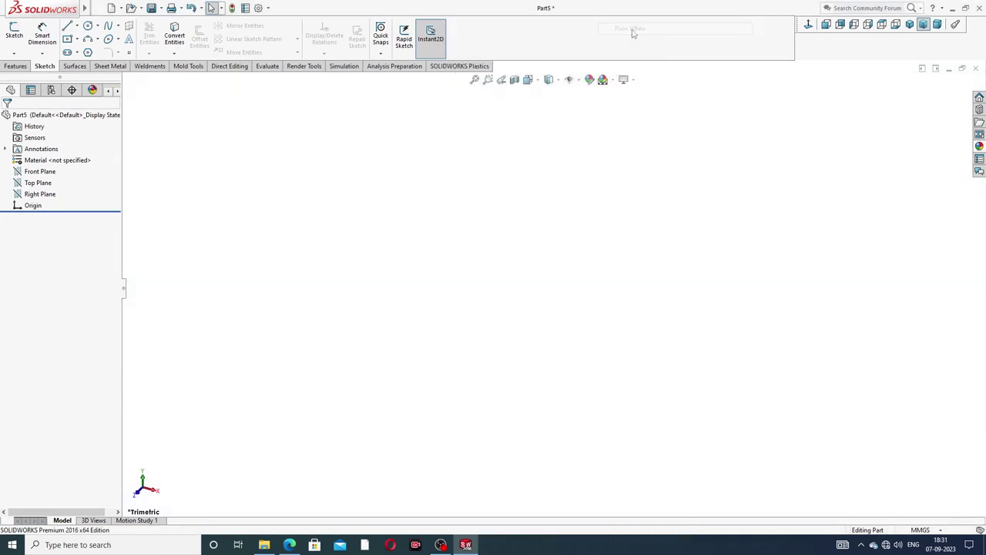
Step: Set the document's shaded and wireframe image quality sliders to maximum (High)
left_click(259, 8)
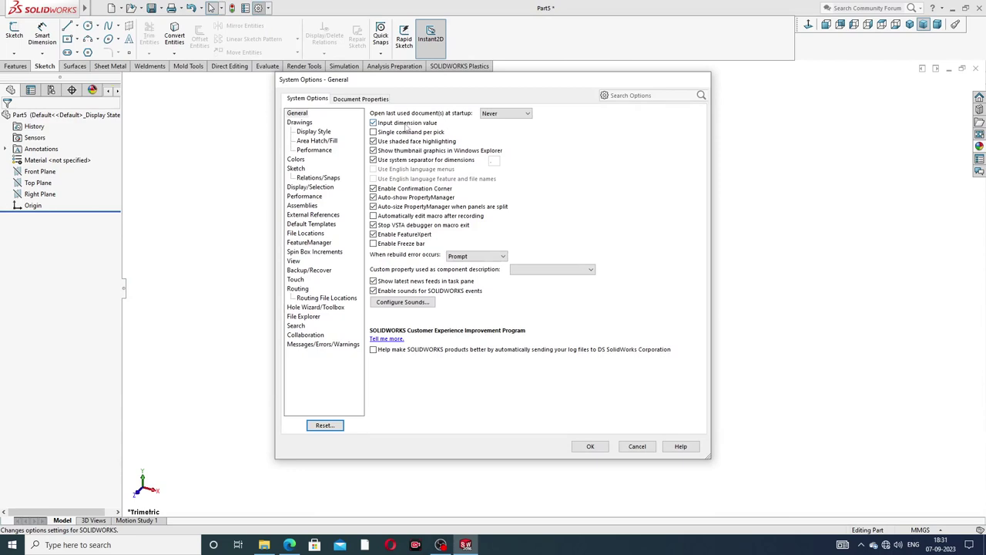
left_click(373, 100)
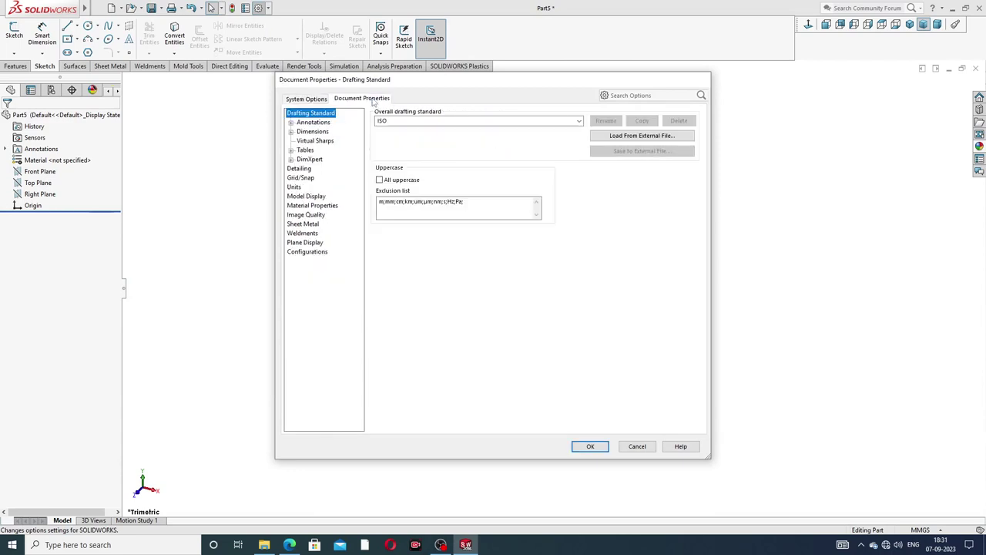
left_click(311, 216)
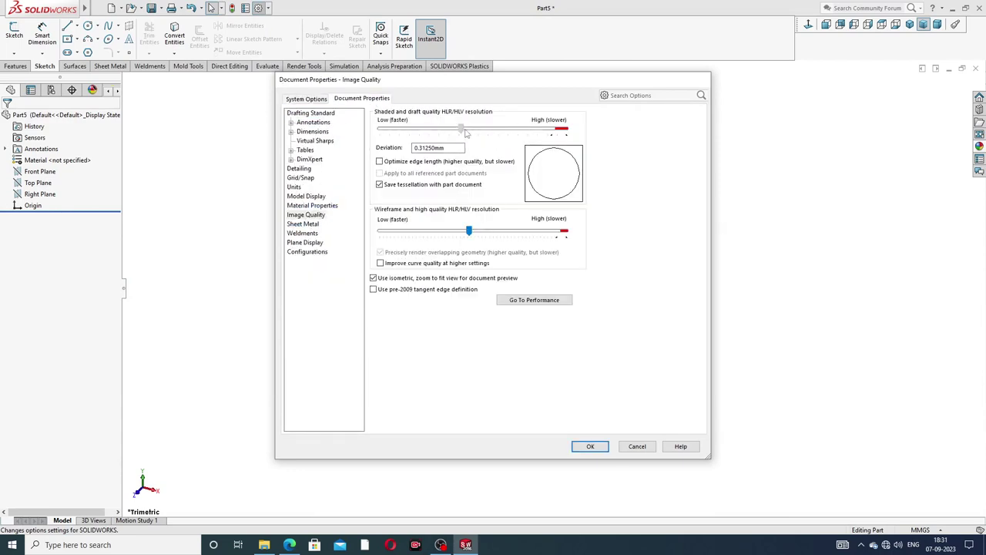
left_click_drag(460, 127, 567, 129)
left_click_drag(469, 231, 566, 231)
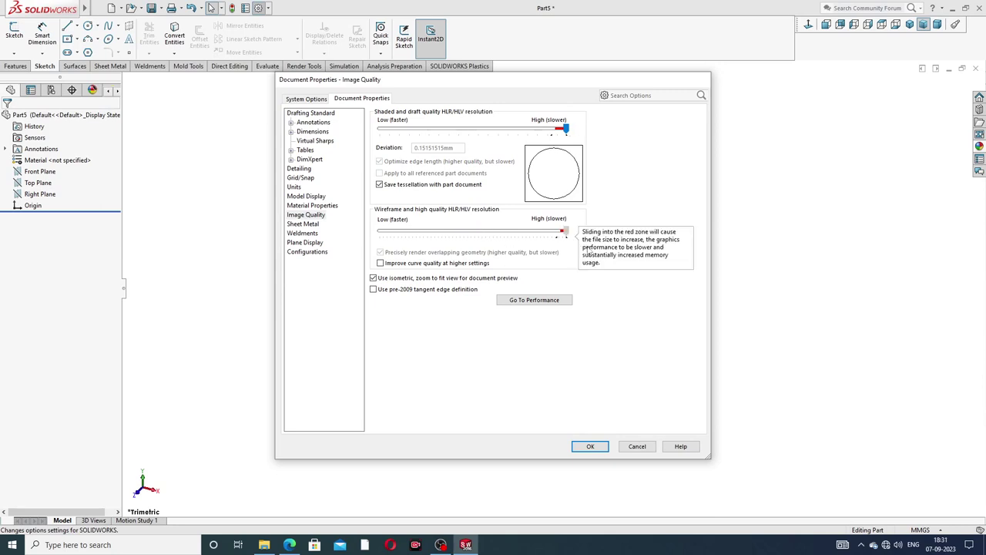
left_click(591, 447)
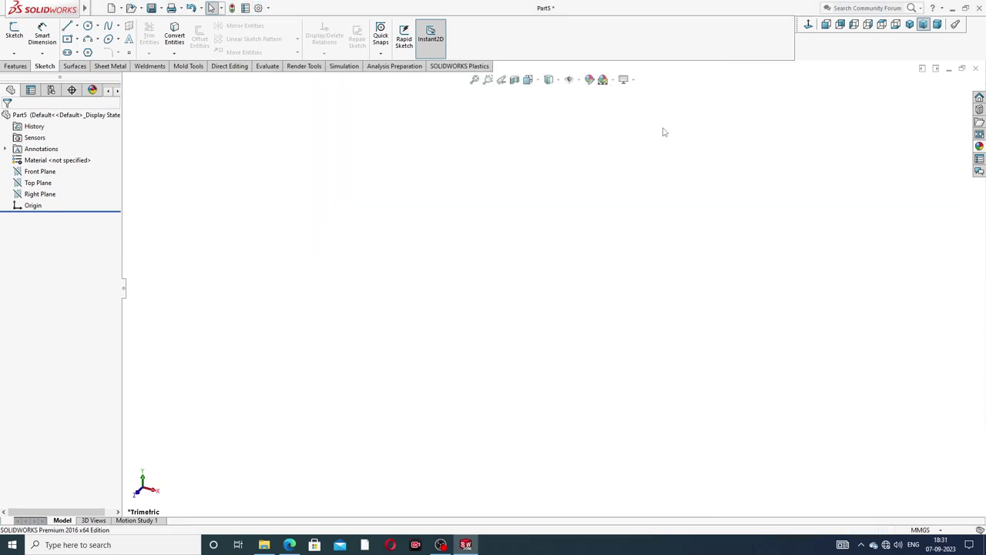
Step: Recheck the scene list unchanged and bring the shaft drawing PDF to the front
left_click(610, 81)
left_click(791, 141)
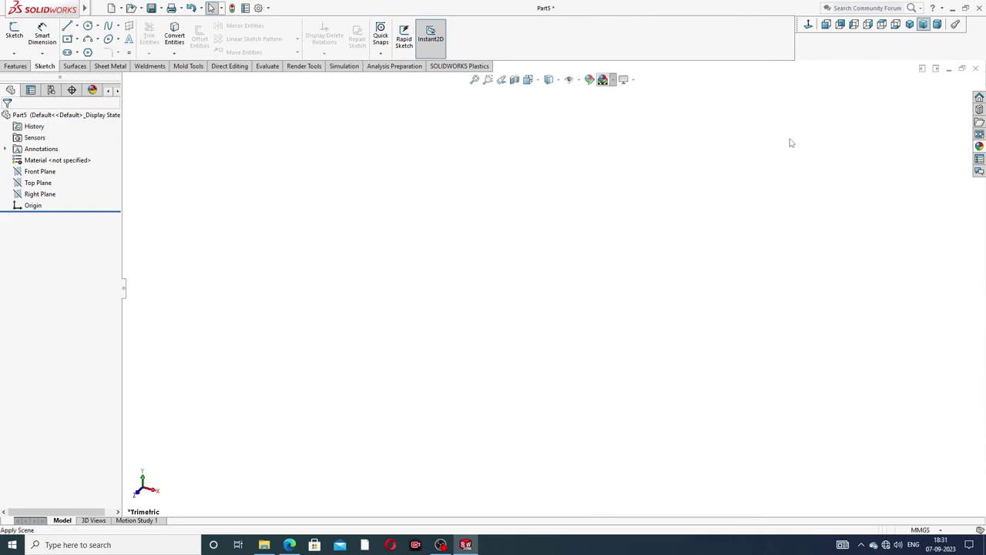
left_click(289, 545)
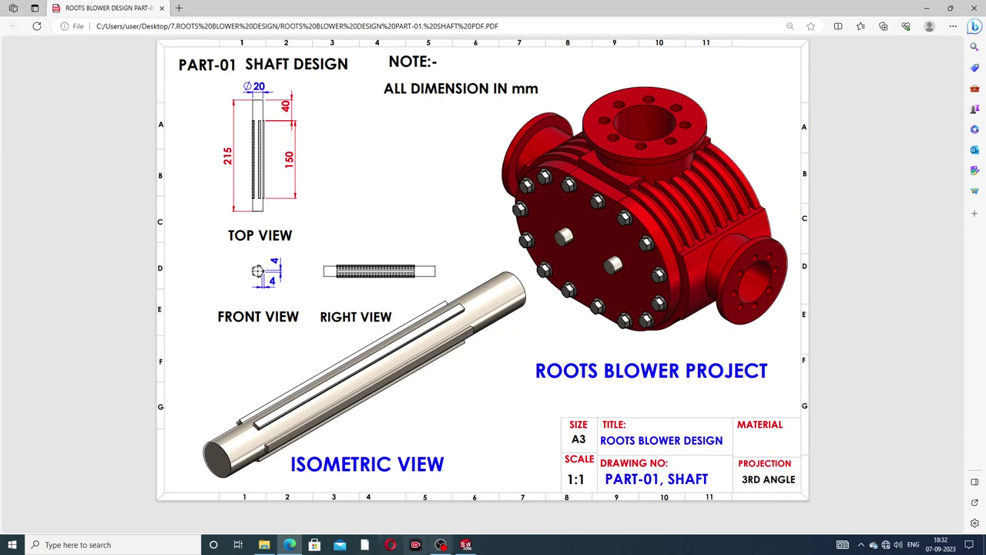
Step: Minimize the shaft PDF to return to the empty new part Part5
left_click(289, 545)
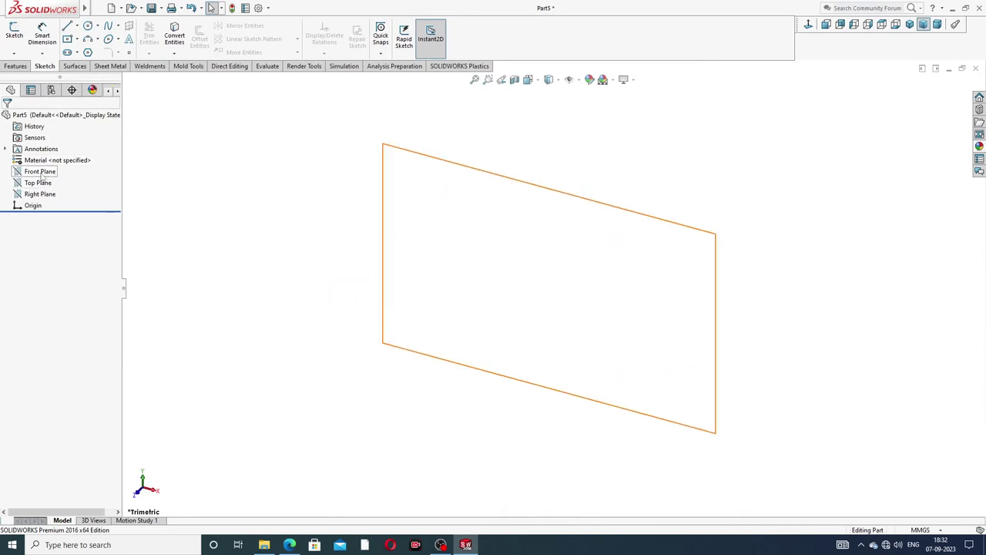
Step: Start a sketch on the Front Plane and draw a circle centred on the origin
left_click(40, 173)
left_click(49, 159)
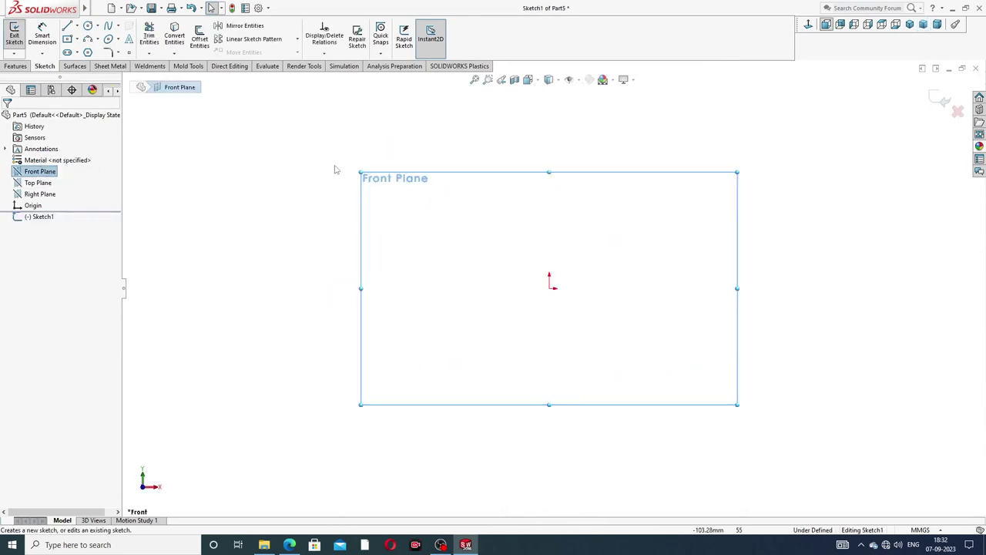
left_click(88, 25)
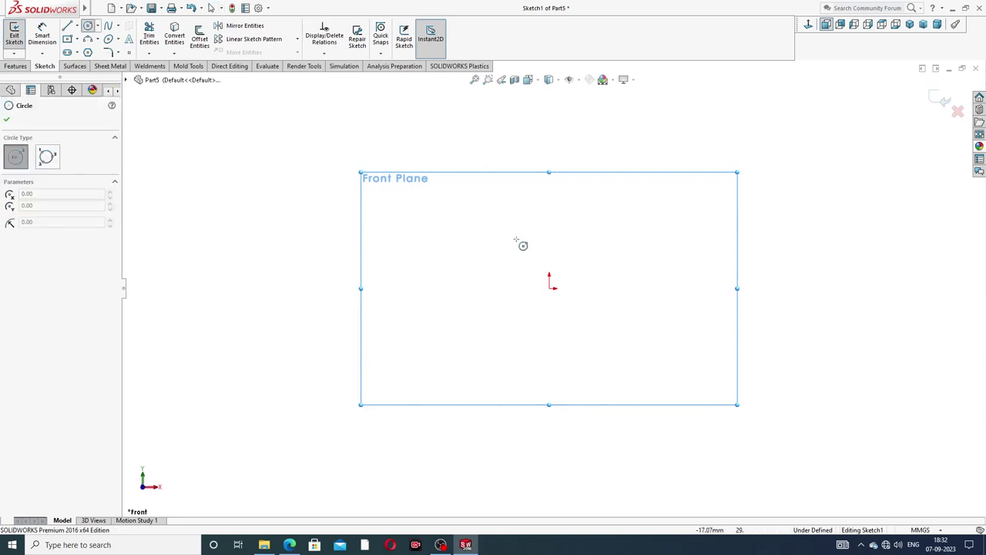
left_click(556, 297)
left_click(595, 231)
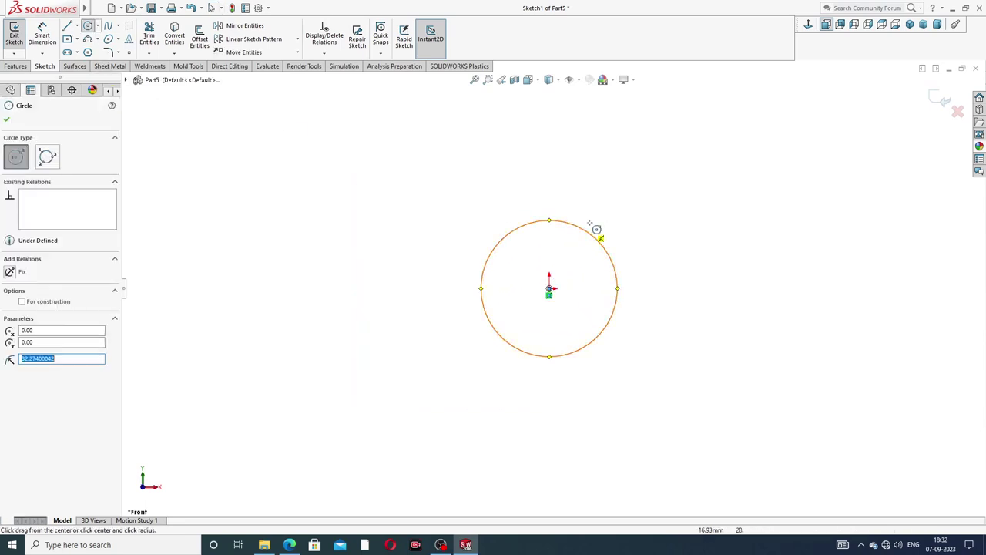
right_click(623, 197)
left_click(649, 205)
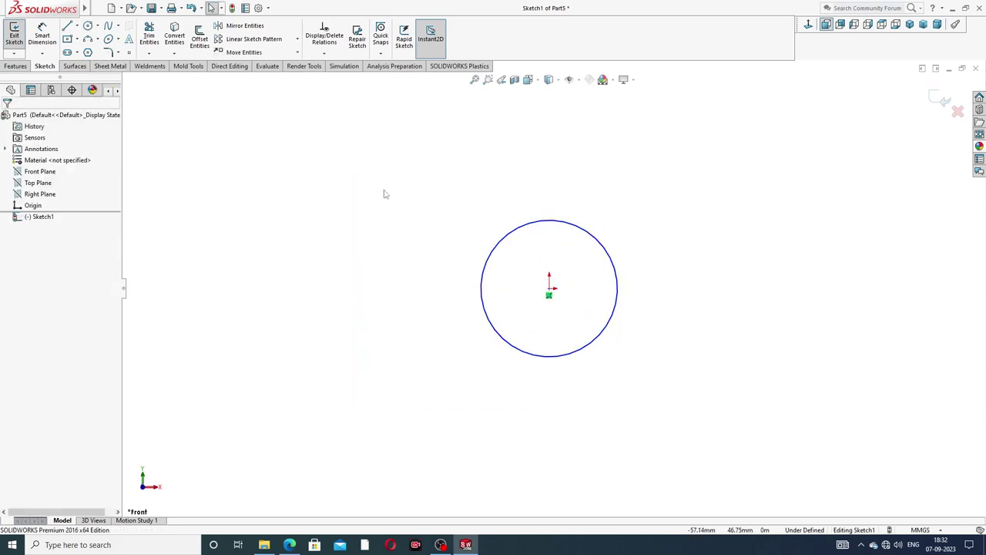
Step: Dimension the circle's diameter as 20 mm
left_click(43, 35)
left_click(601, 239)
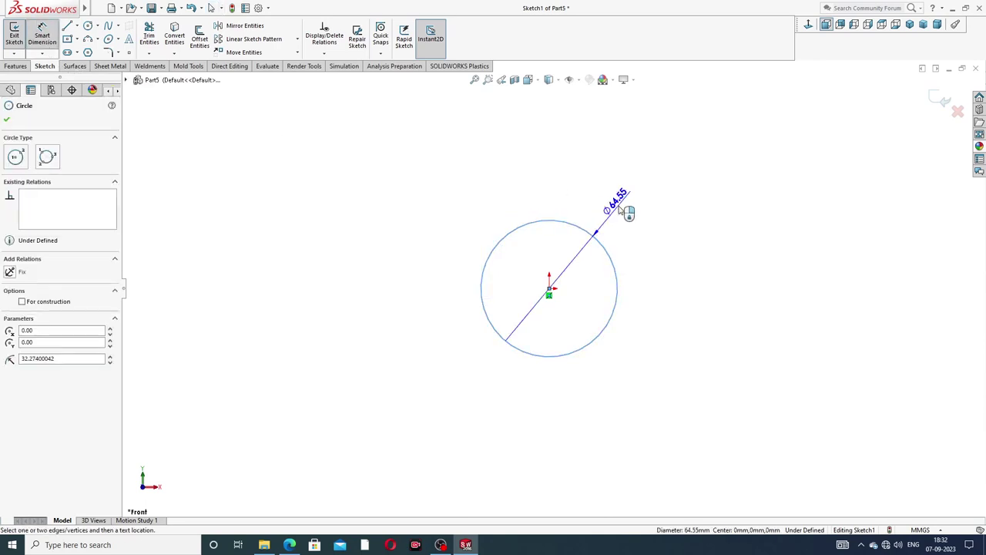
left_click(627, 214)
key("Return")
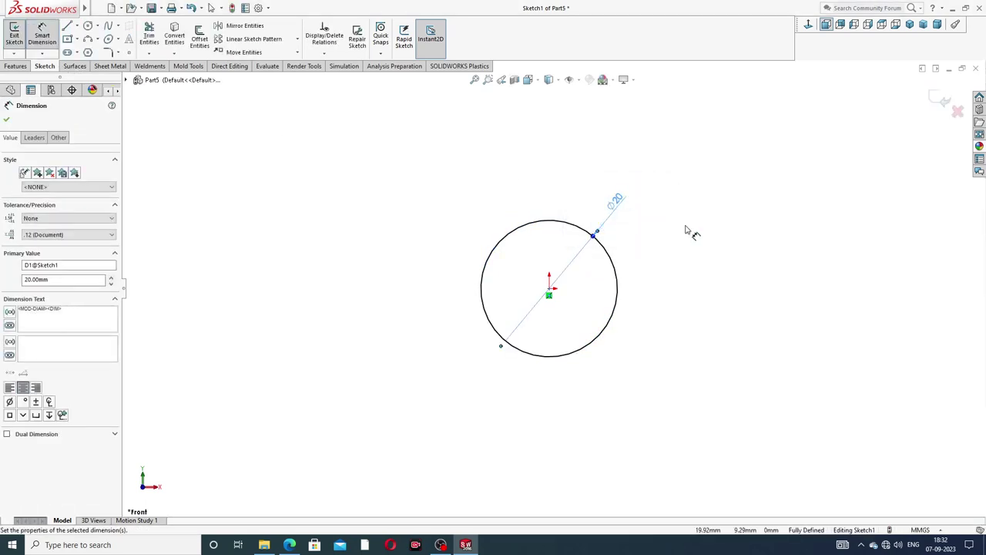
left_click(686, 229)
right_click(293, 153)
left_click(316, 149)
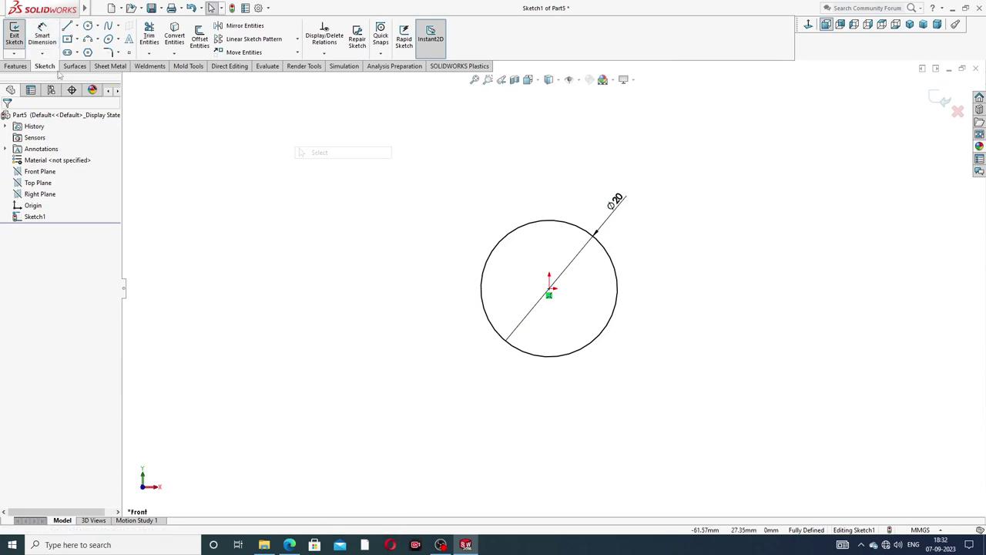
Step: Draw a centre-point rectangle centred on the circle's right edge
left_click(78, 39)
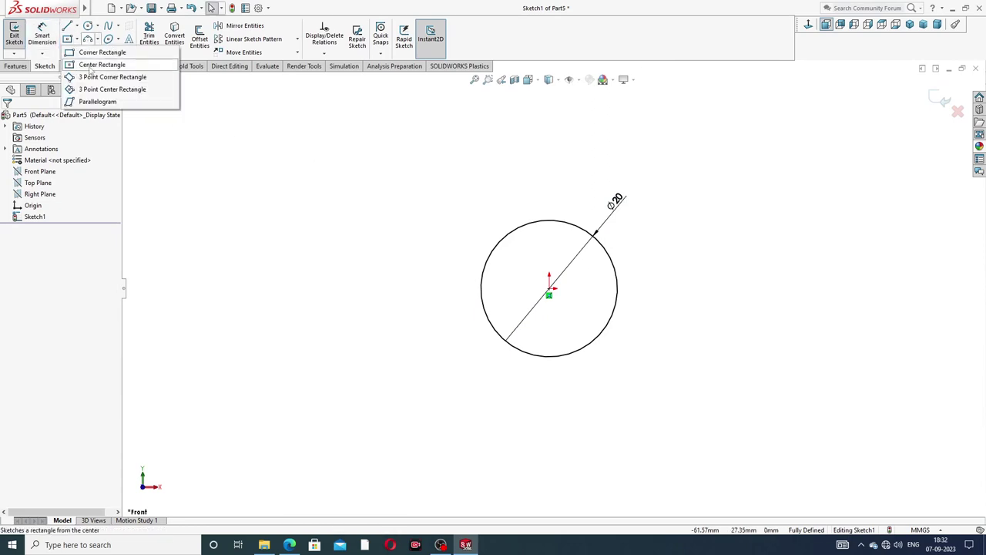
left_click(90, 66)
scroll(627, 330, "down", 2)
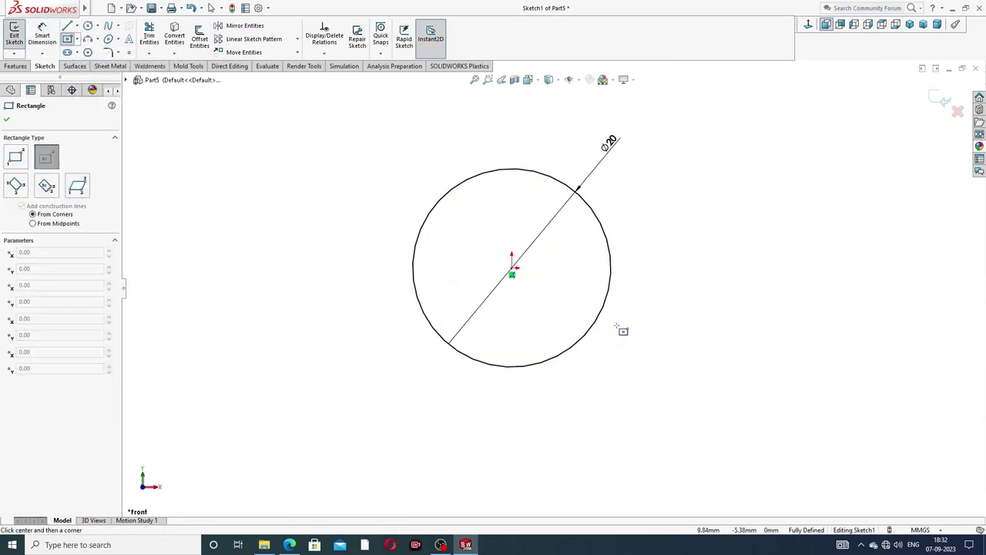
left_click(611, 268)
left_click(653, 235)
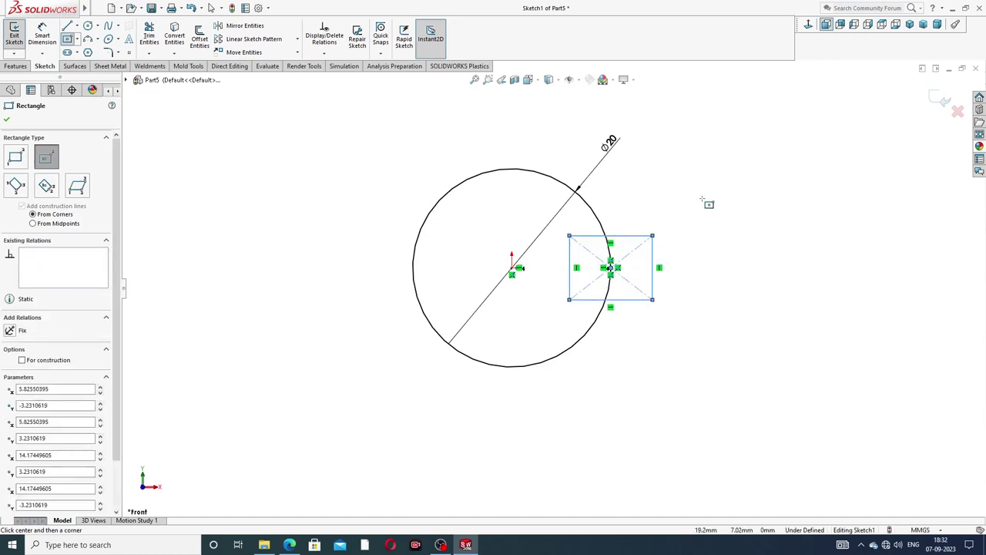
right_click(705, 204)
left_click(732, 208)
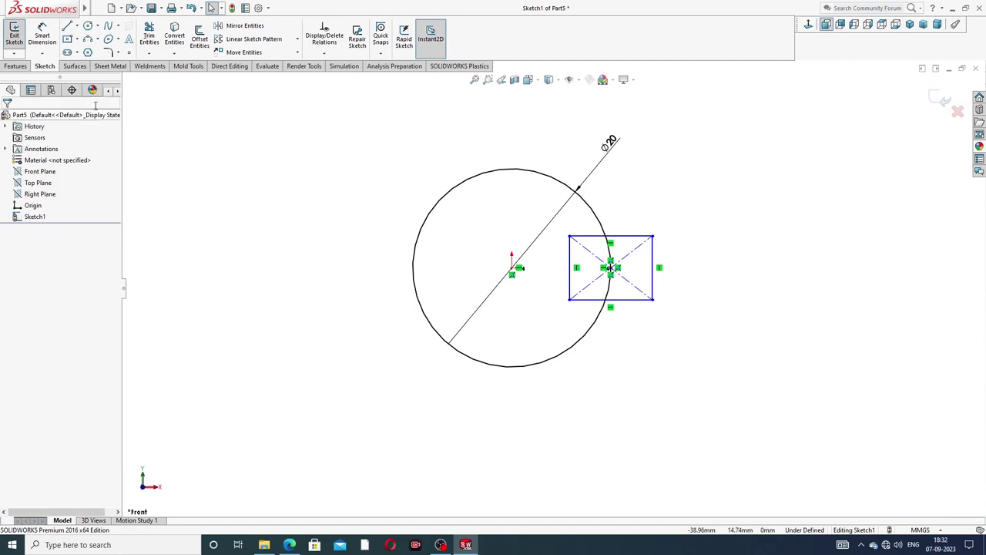
Step: Dimension the rectangle to 4 mm wide and 4 mm high, fully defining the sketch
left_click(56, 45)
left_click(639, 236)
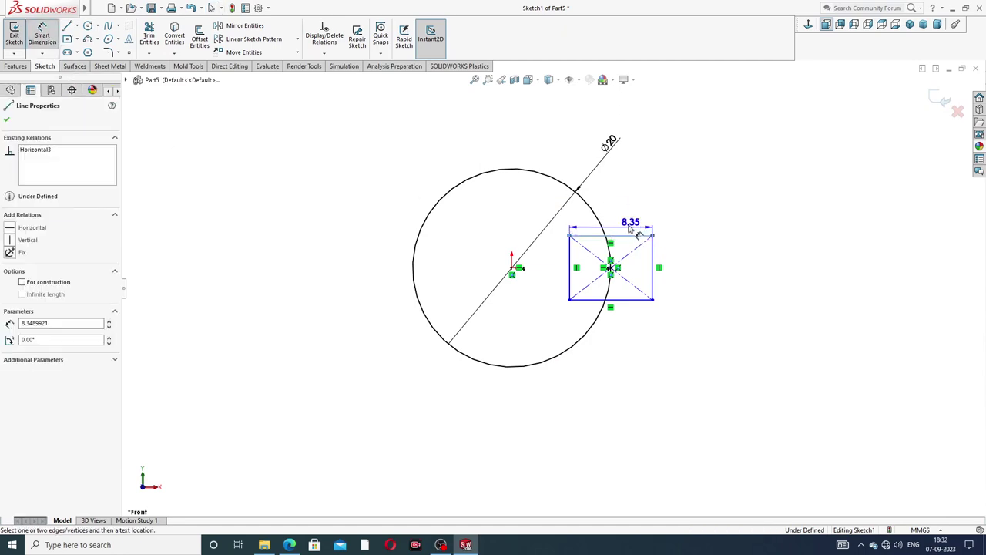
left_click(623, 224)
type("4")
key("Return")
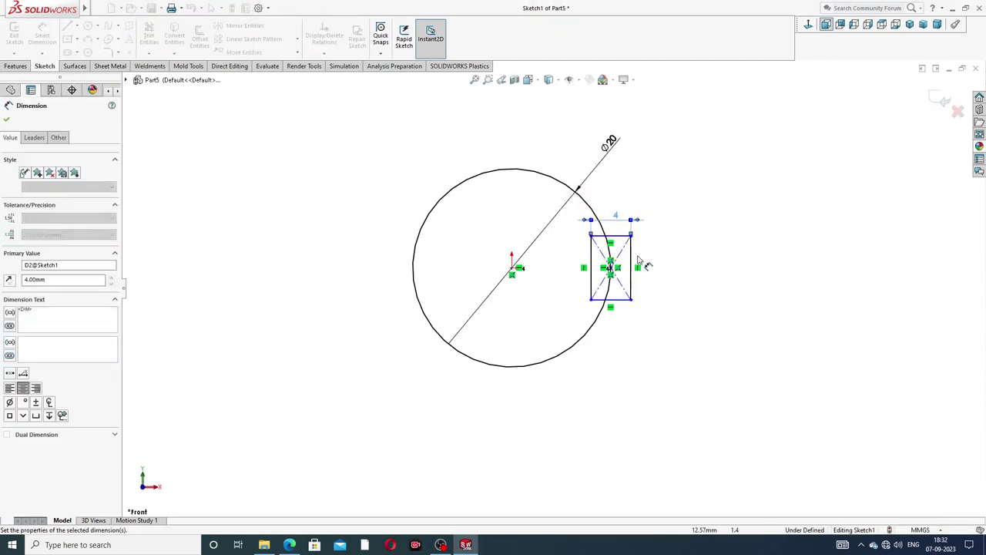
left_click(632, 259)
left_click(655, 266)
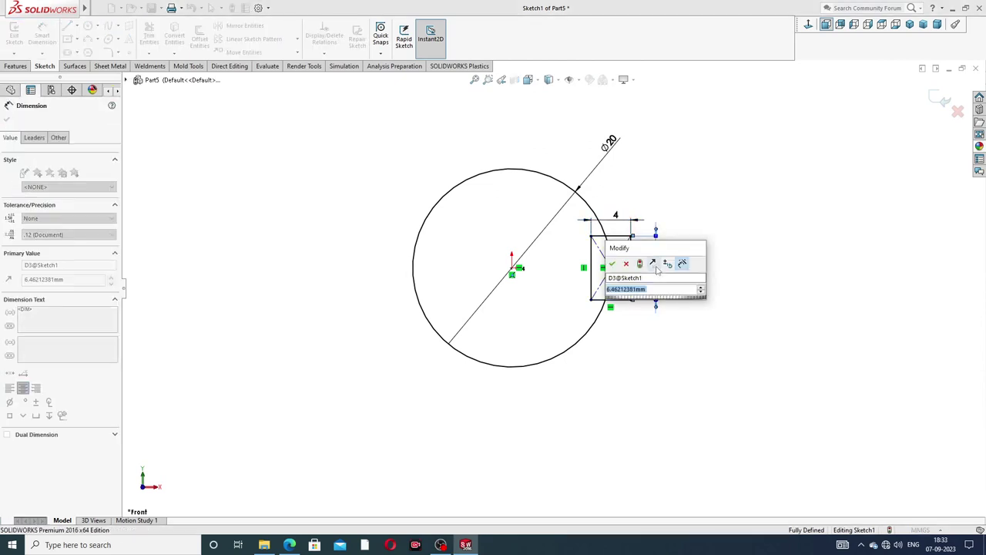
type("4")
key("Return")
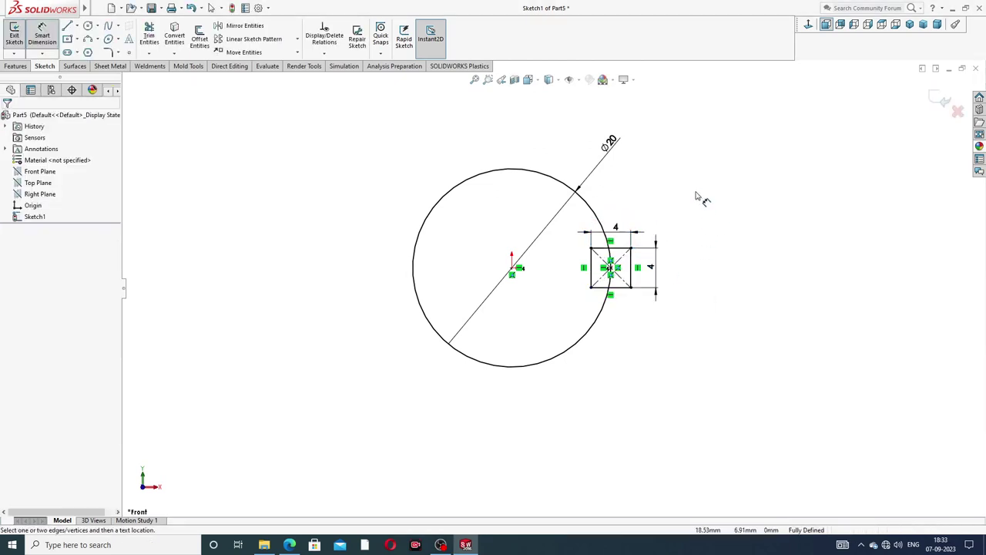
right_click(698, 198)
left_click(721, 151)
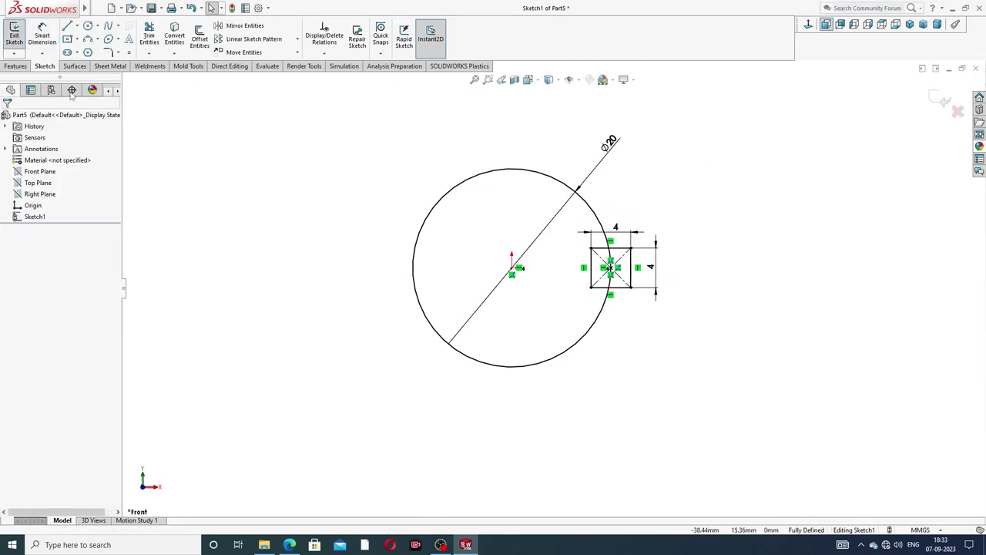
Step: Start an Extruded Boss/Base using the Ø20 circle as the contour
left_click(16, 66)
left_click(17, 37)
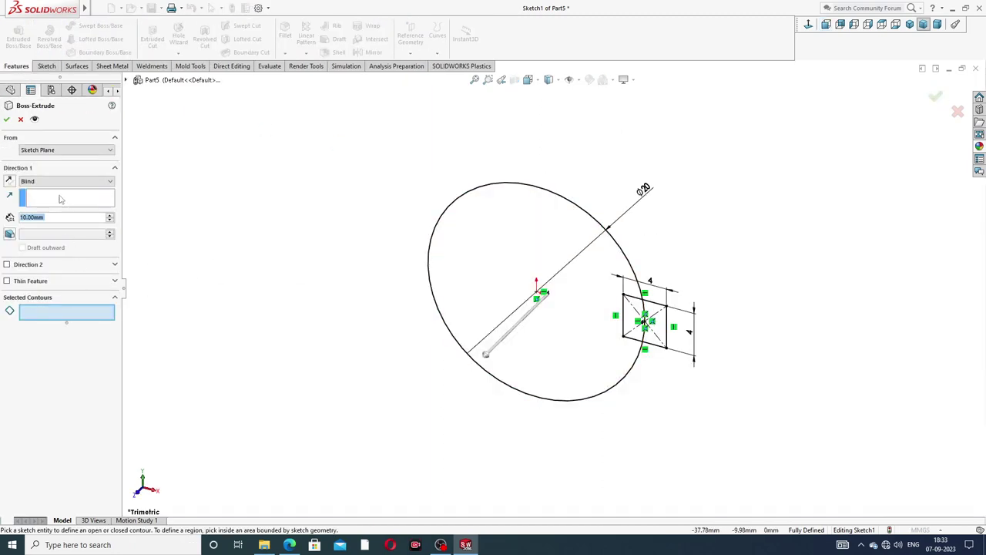
left_click(616, 246)
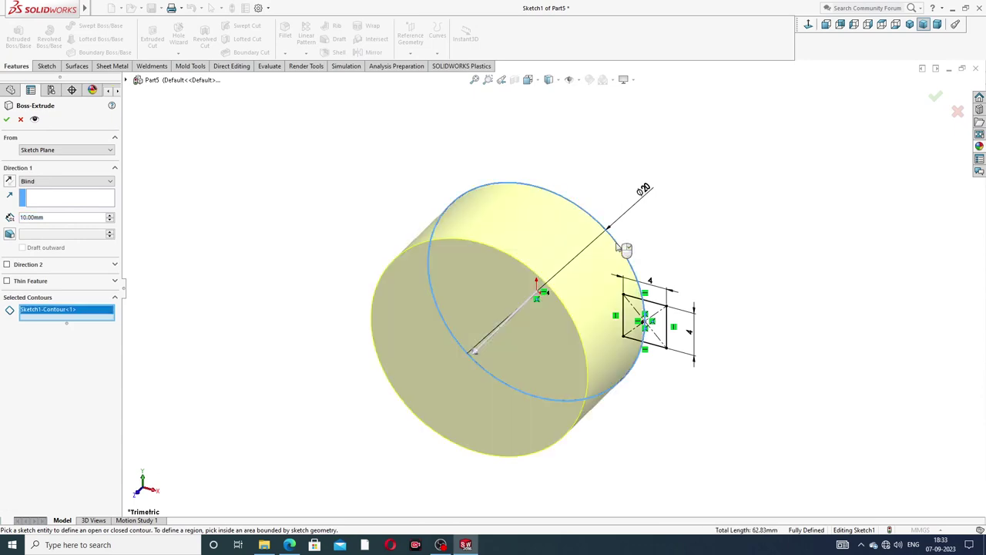
middle_click_drag(660, 291, 200, 306)
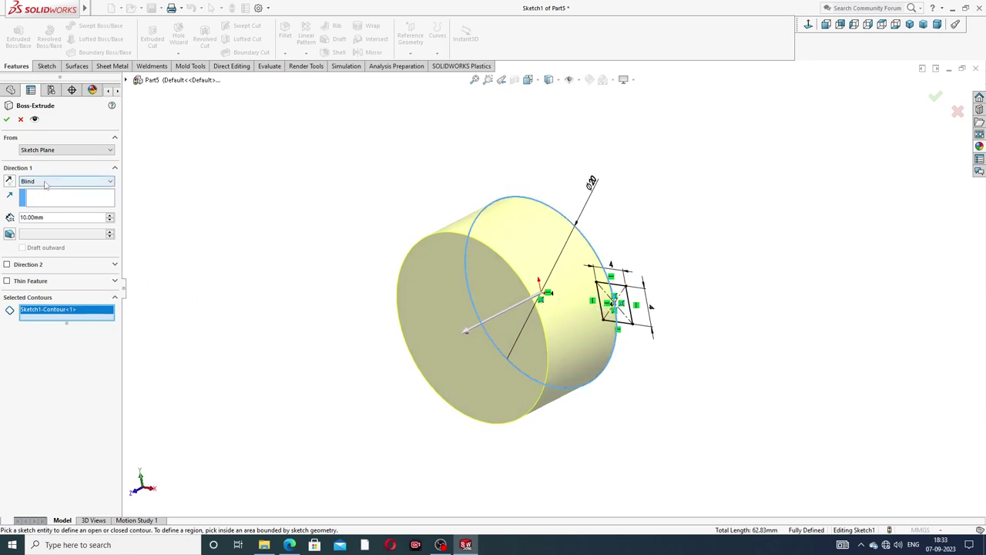
Step: Set the Blind extrusion depth to 215 mm and accept the cylinder
double_click(47, 218)
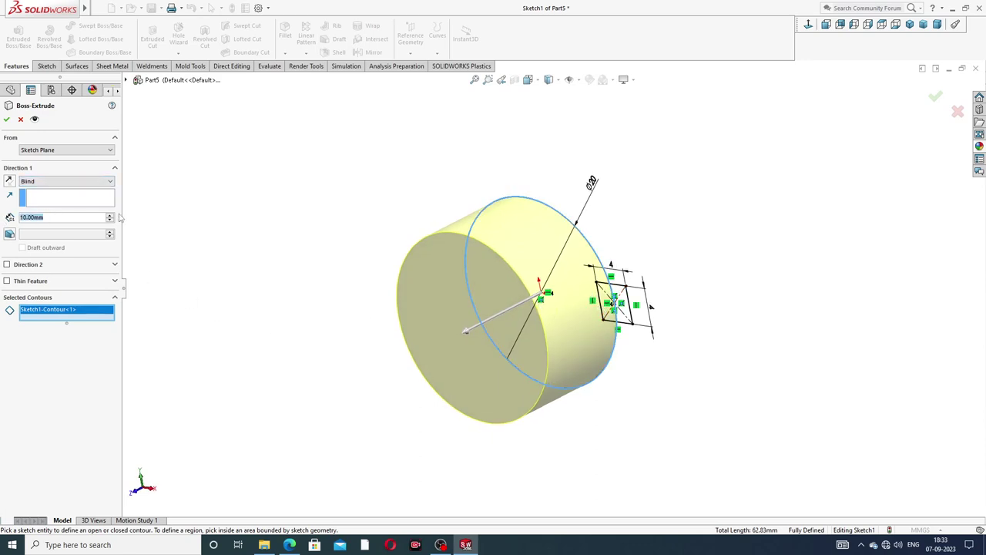
type("21")
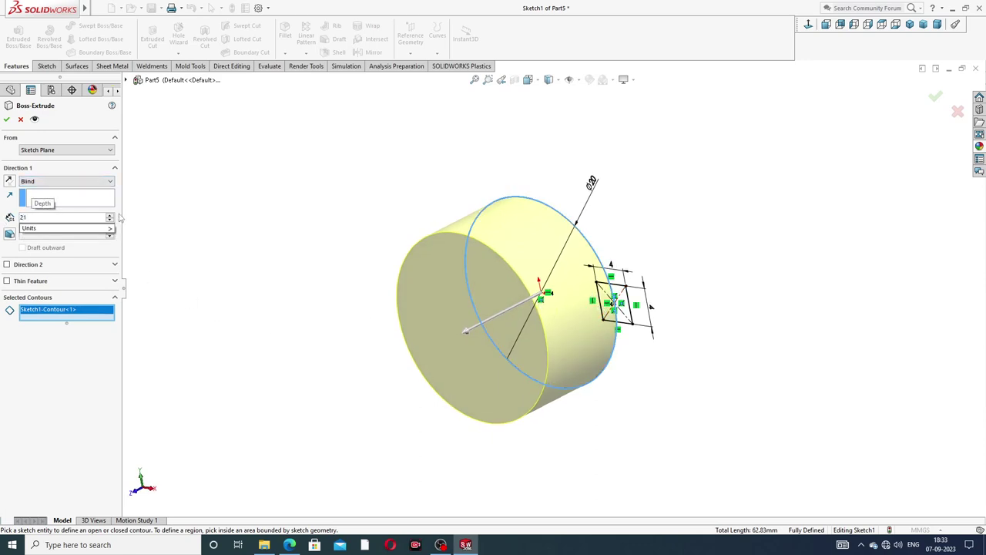
type("5")
key("Return")
scroll(262, 243, "up", 2)
scroll(323, 262, "up", 2)
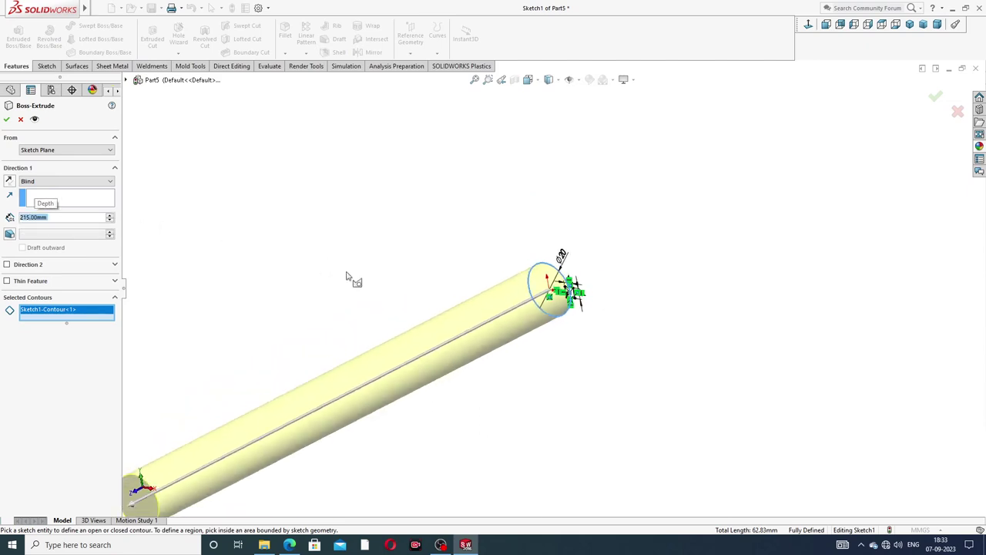
scroll(295, 282, "up", 2)
scroll(295, 282, "up", 1)
mouse_move(434, 346)
middle_mouse_down()
mouse_move(378, 301)
mouse_move(428, 297)
middle_mouse_up()
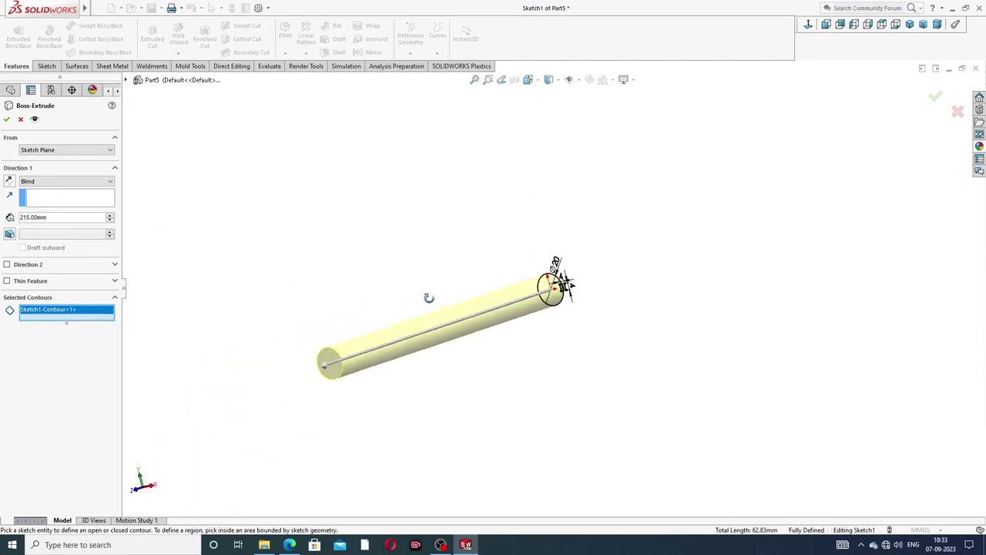
scroll(442, 356, "down", 2)
scroll(442, 354, "down", 2)
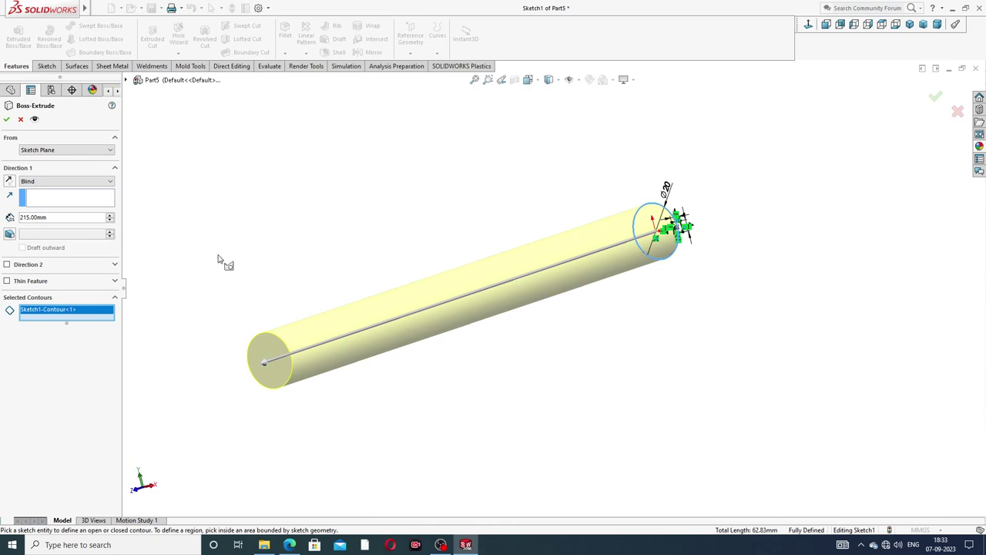
left_click(7, 119)
Step: Reuse Sketch1 from Boss-Extrude1 for a new Extruded Boss/Base
left_click(468, 226)
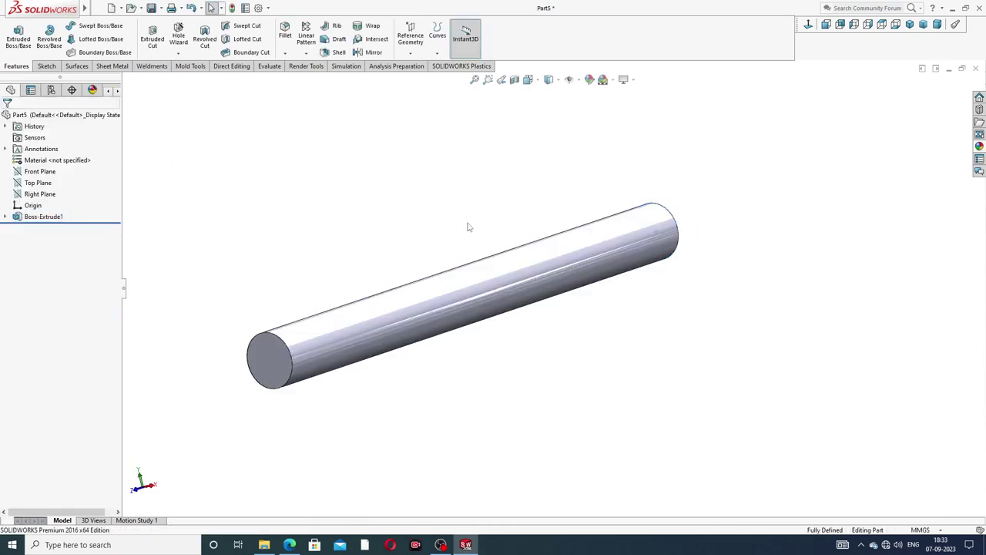
left_click(5, 216)
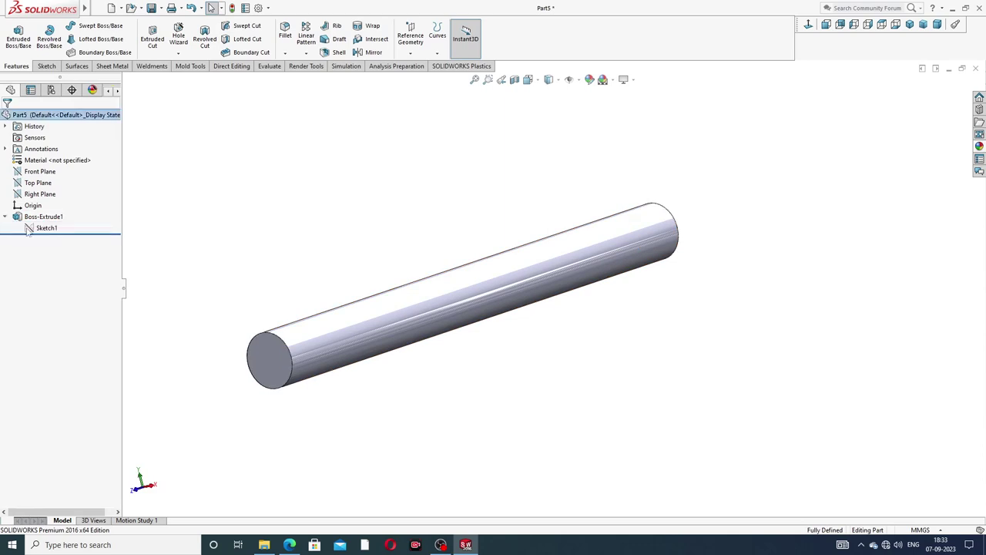
left_click(45, 228)
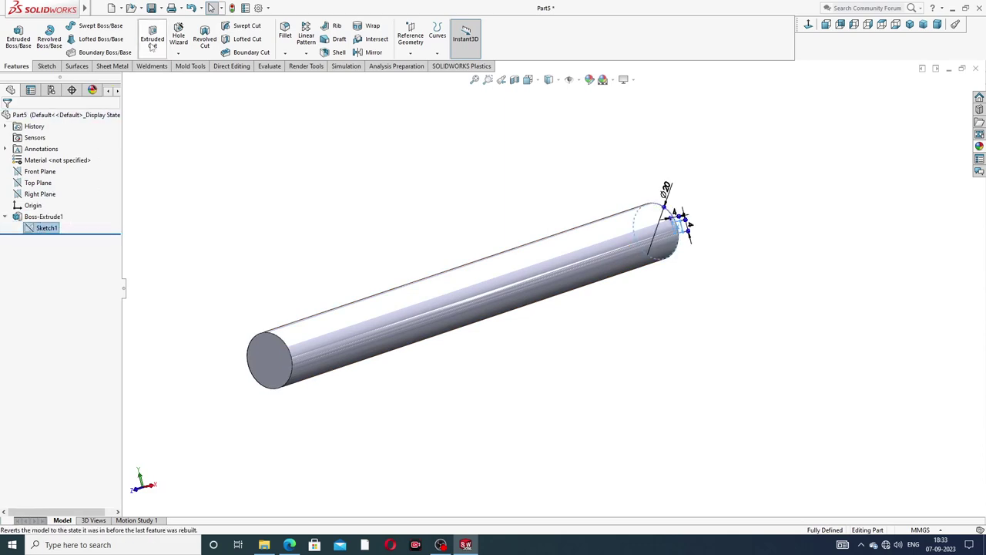
left_click(17, 40)
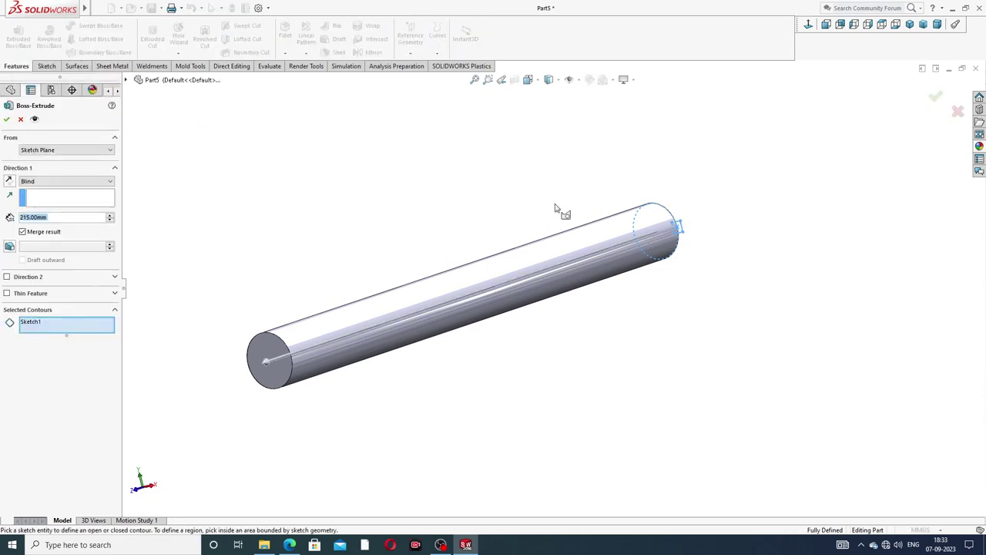
scroll(667, 254, "down", 1)
scroll(670, 245, "down", 3)
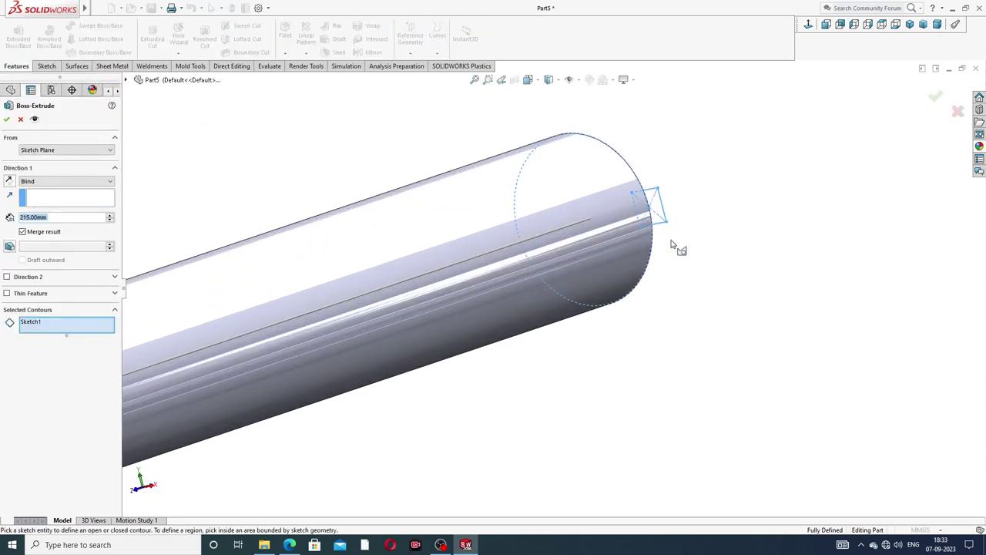
Step: Select both 4 × 4 square regions as the extrusion contour
left_click(658, 204)
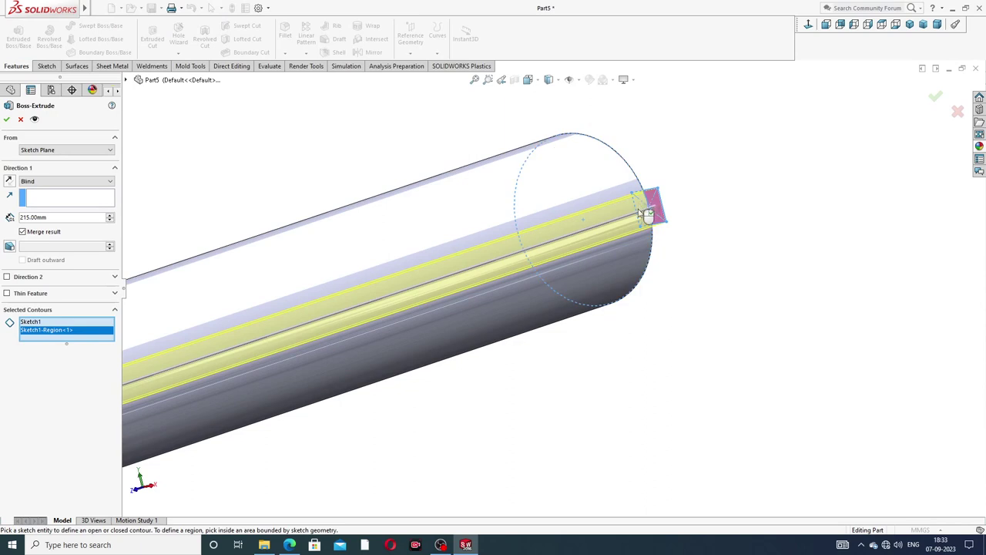
middle_click_drag(720, 222, 663, 219)
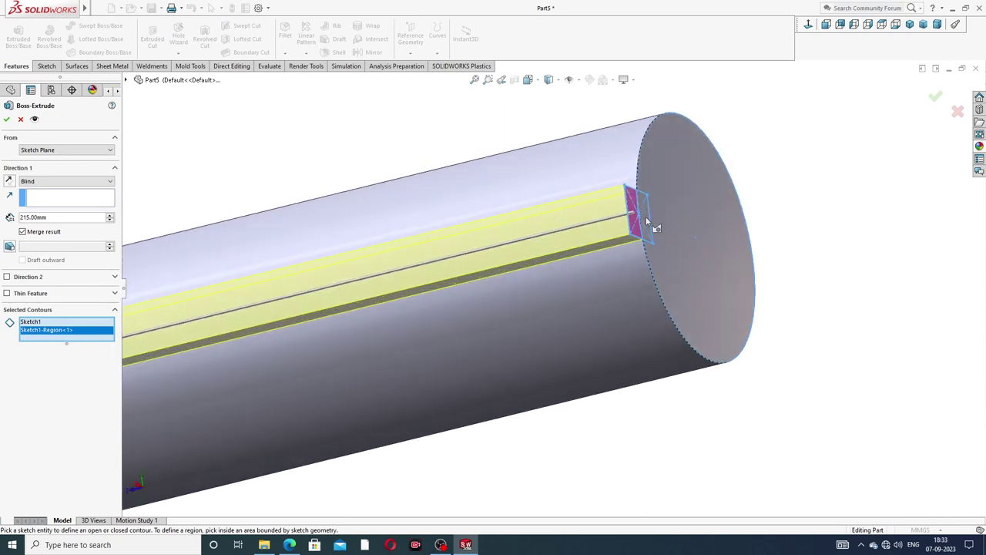
left_click(648, 210)
scroll(539, 278, "up", 3)
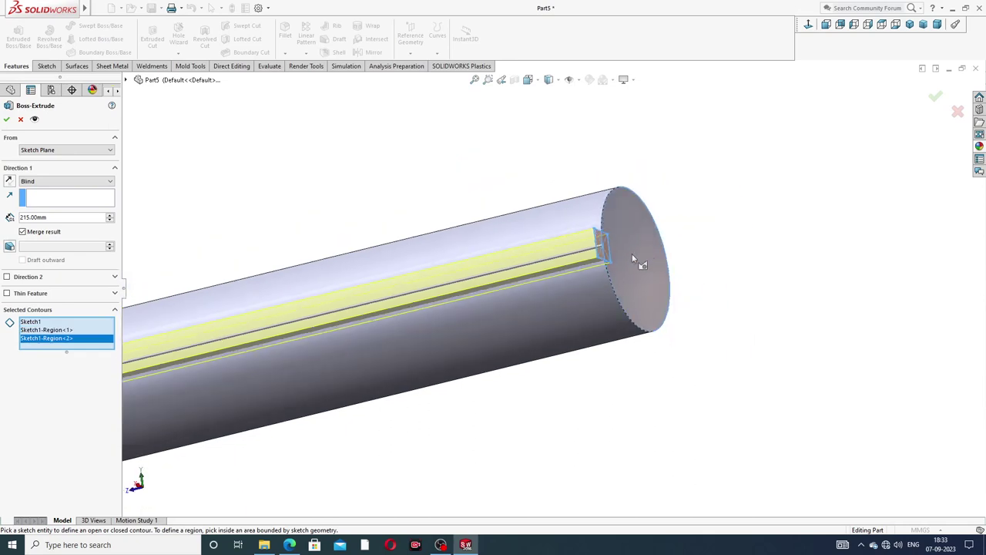
scroll(537, 276, "up", 3)
scroll(321, 335, "up", 2)
scroll(324, 362, "down", 2)
scroll(497, 351, "up", 2)
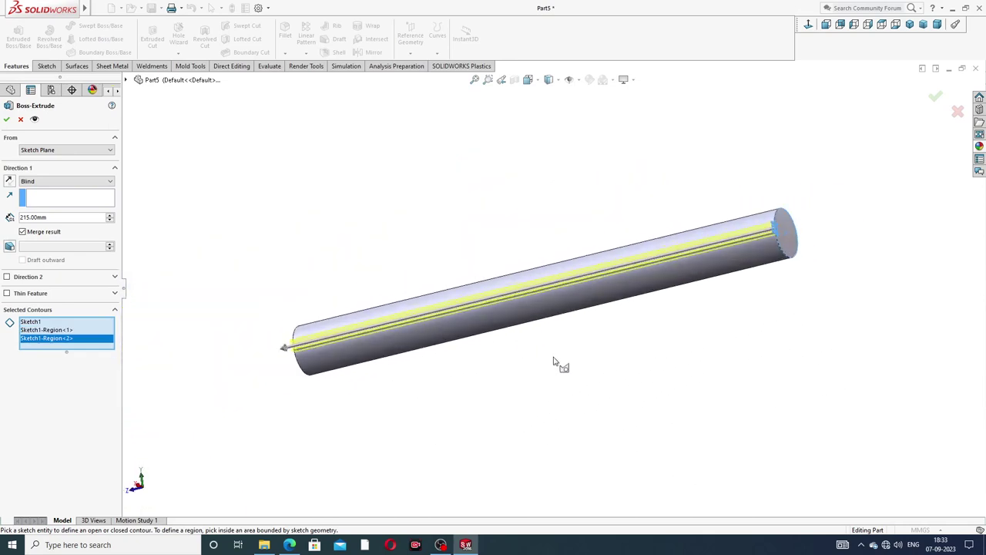
mouse_move(561, 365)
middle_mouse_down()
mouse_move(530, 273)
mouse_move(535, 306)
middle_mouse_up()
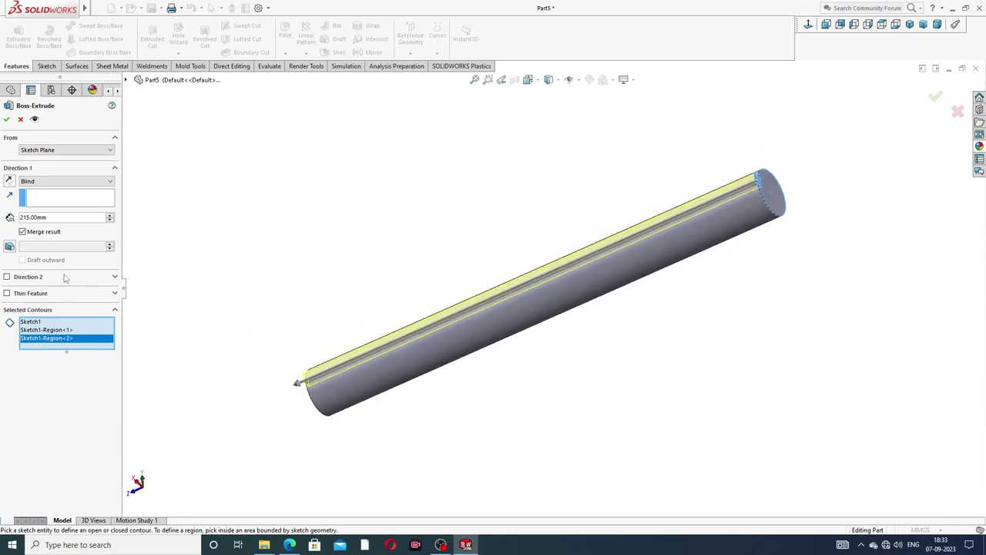
Step: Extrude the square 150 mm deep, starting from a 40 mm offset, and accept
double_click(48, 217)
type("150")
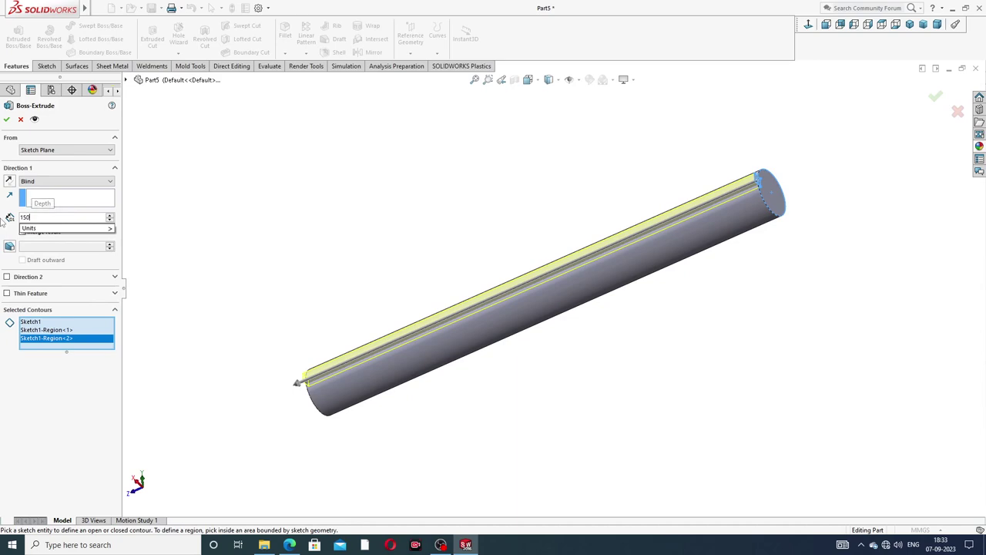
key("Return")
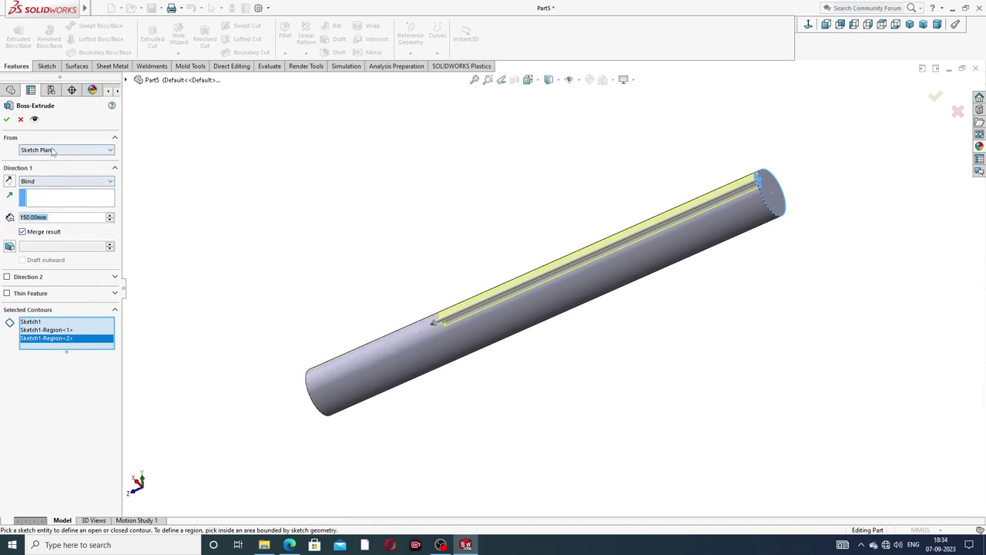
left_click(54, 150)
left_click(47, 180)
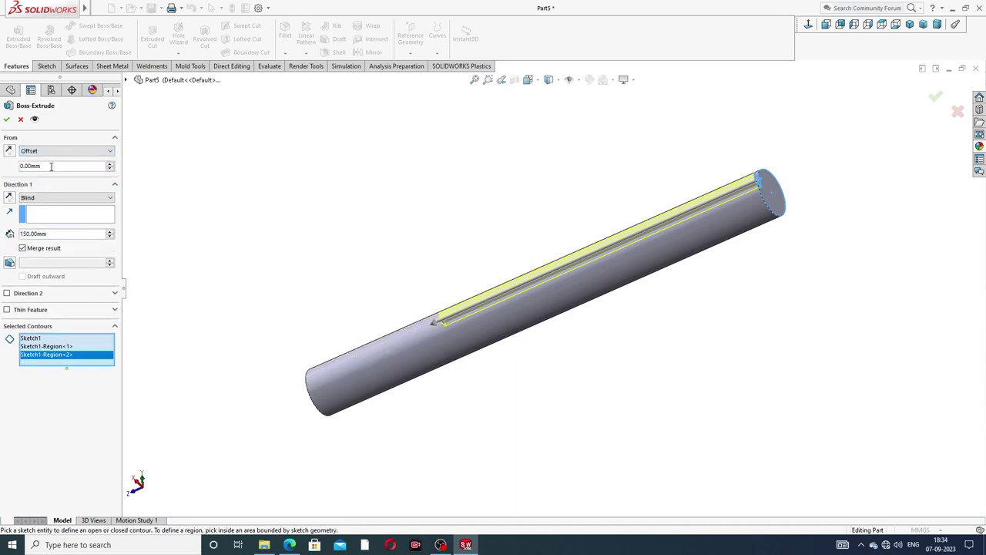
type("40")
key("Return")
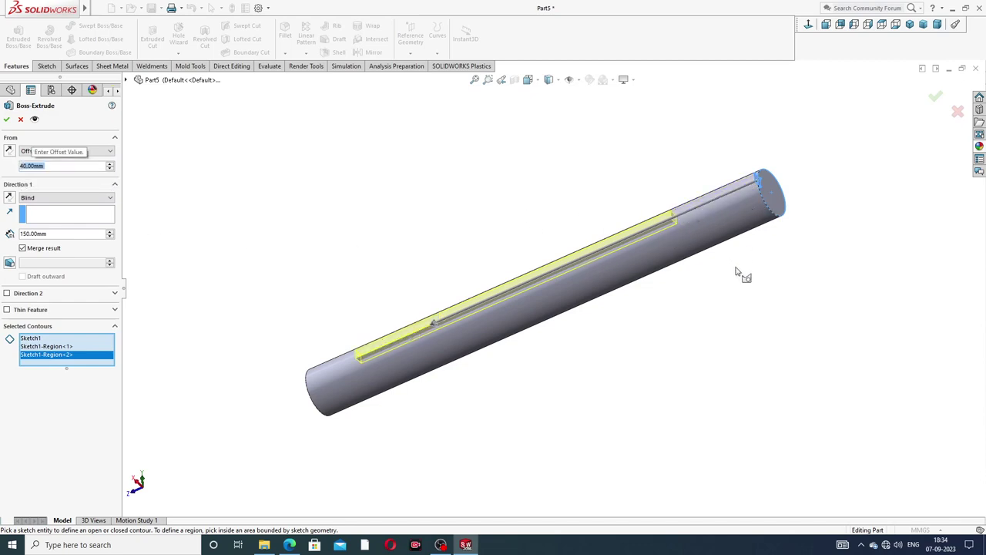
middle_click_drag(744, 277, 780, 298)
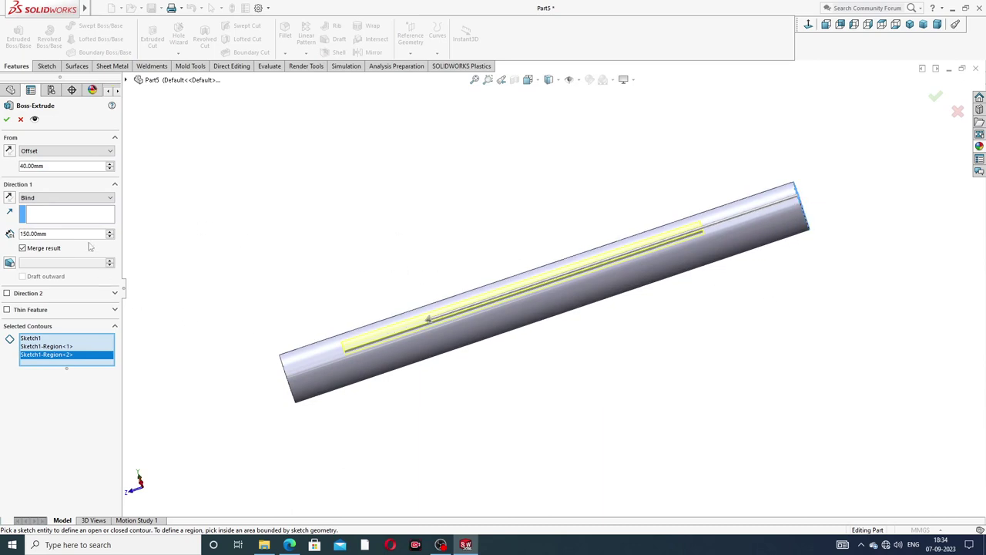
left_click(6, 118)
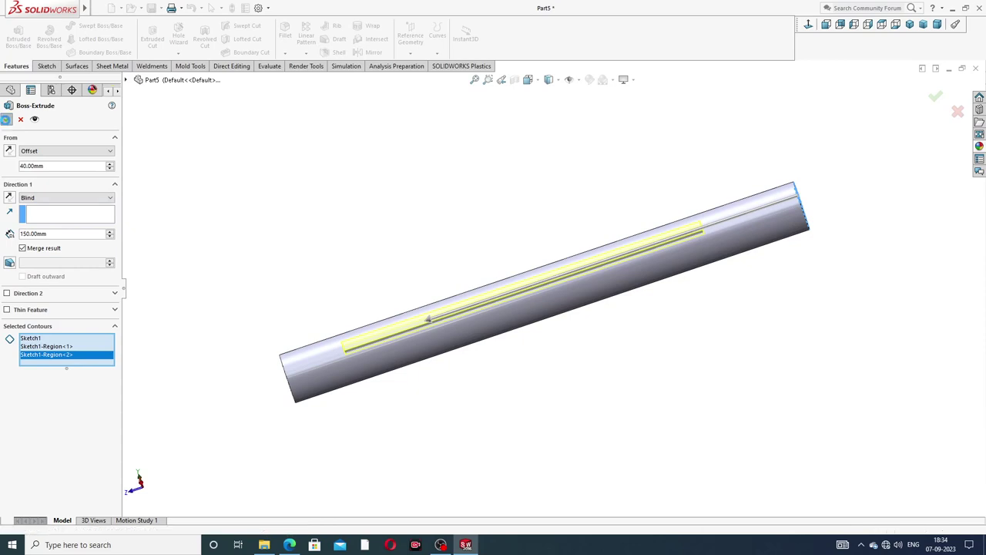
Step: Turn the shaft to a side view and check it against the shaft drawing PDF
mouse_move(689, 304)
middle_mouse_down()
mouse_move(719, 214)
mouse_move(686, 232)
mouse_move(700, 275)
mouse_move(442, 308)
middle_mouse_up()
scroll(440, 302, "down", 2)
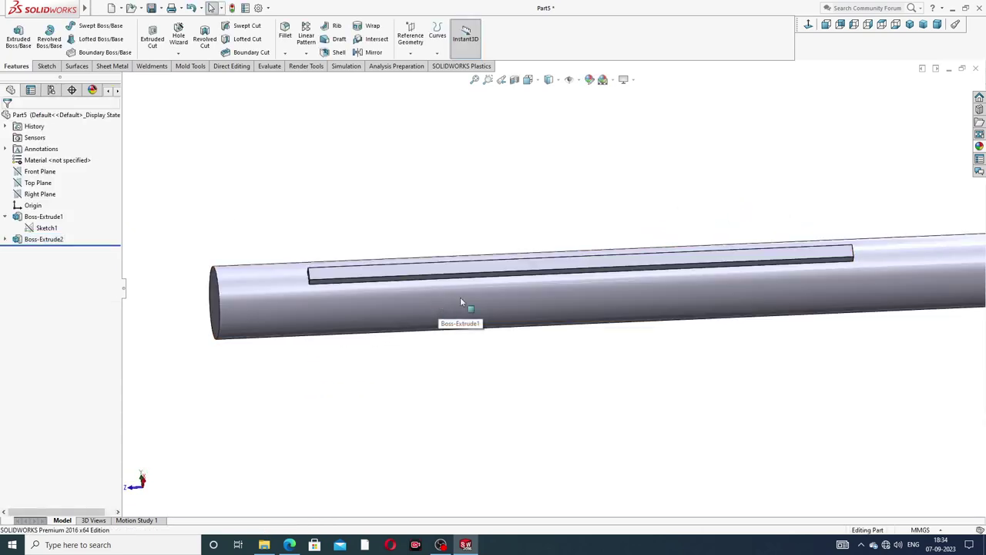
scroll(602, 323, "up", 2)
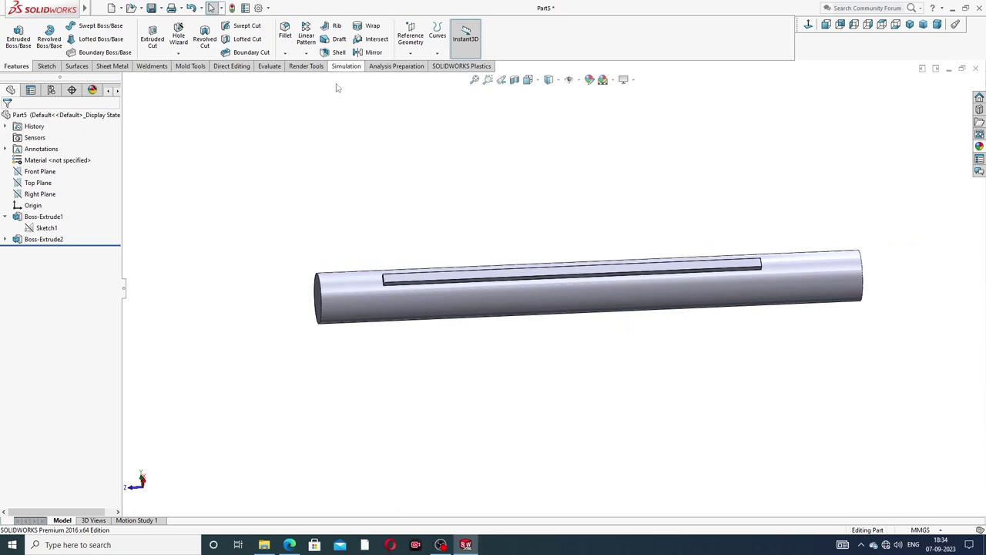
left_click(289, 545)
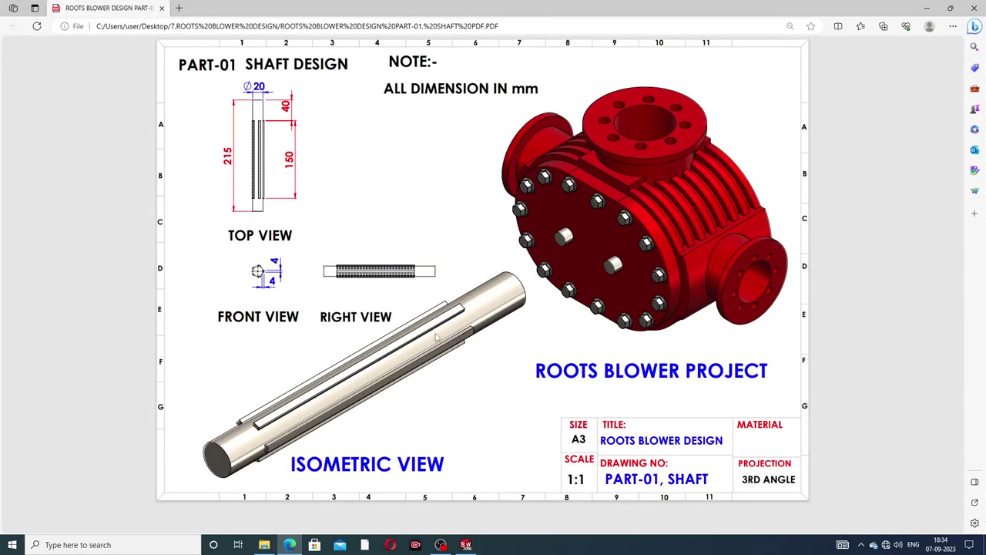
left_click(290, 545)
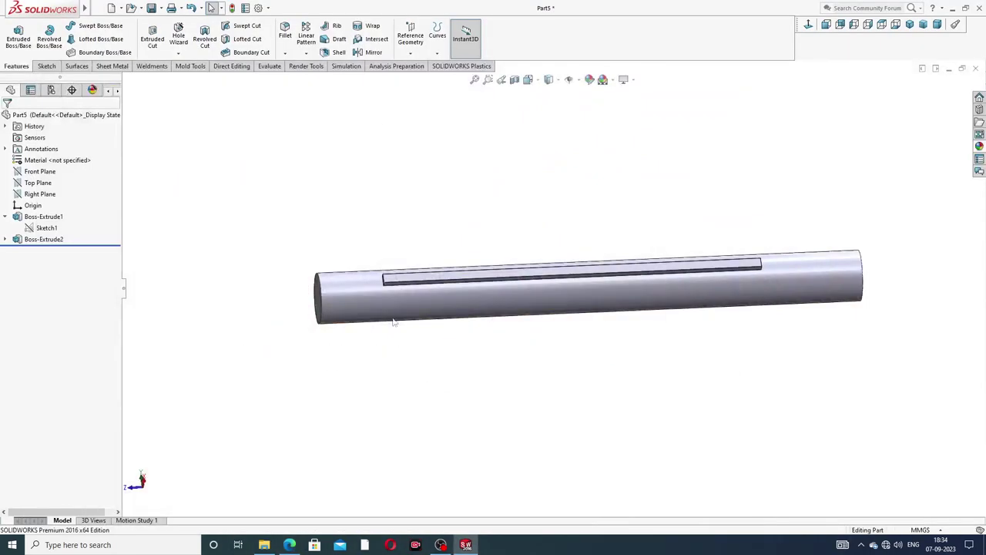
Step: Circularly pattern Boss-Extrude2 around the cylindrical face, 5 instances over 360°
left_click(306, 53)
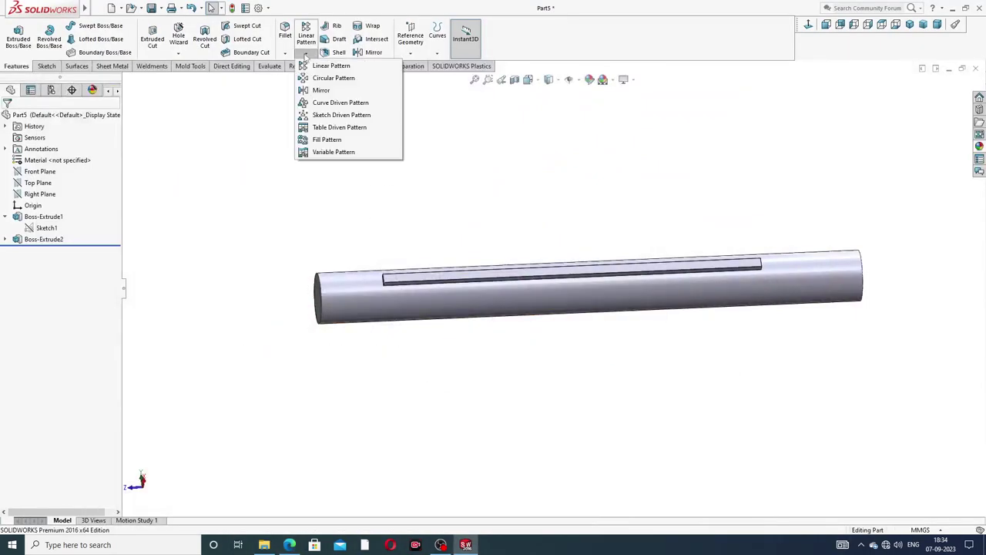
left_click(327, 80)
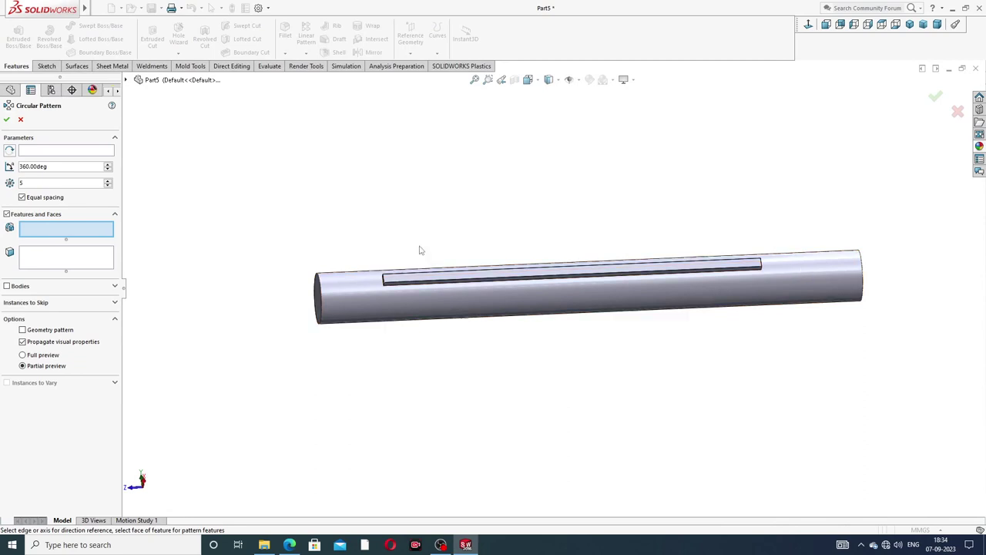
left_click(100, 152)
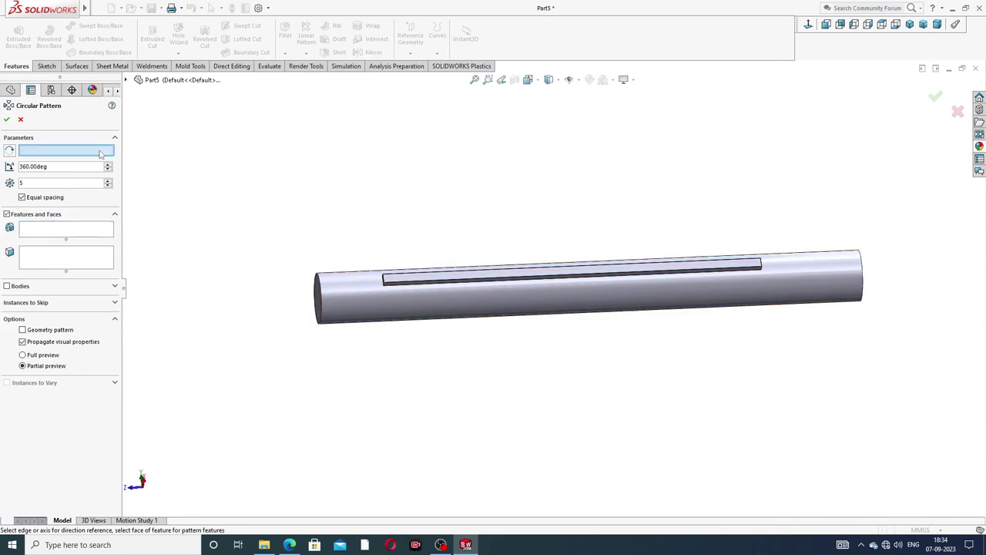
left_click(825, 272)
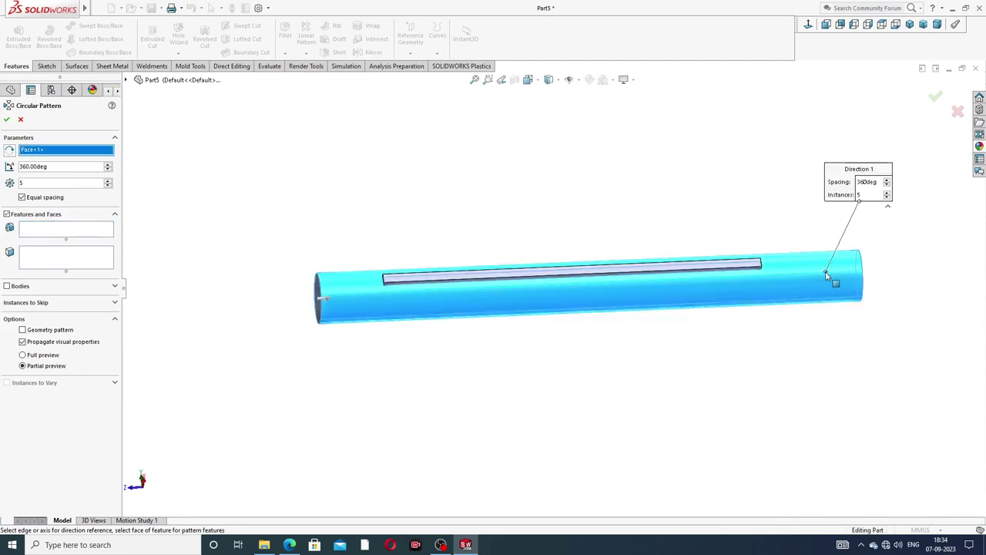
left_click(86, 228)
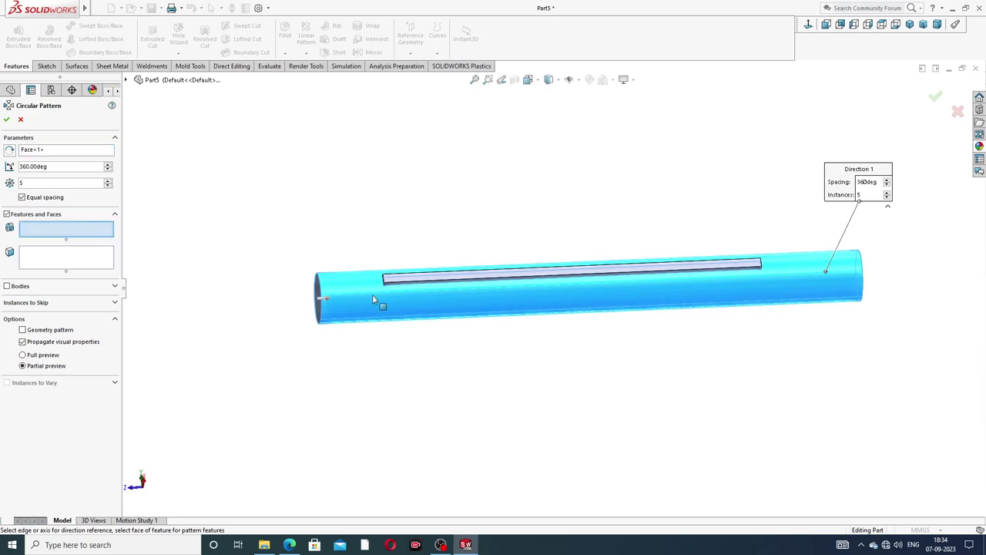
left_click(126, 81)
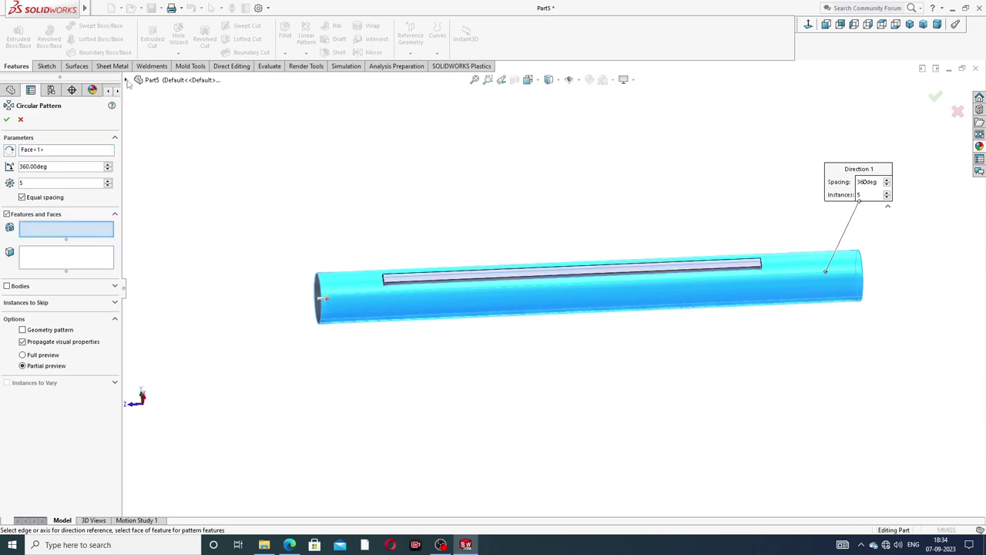
left_click(171, 194)
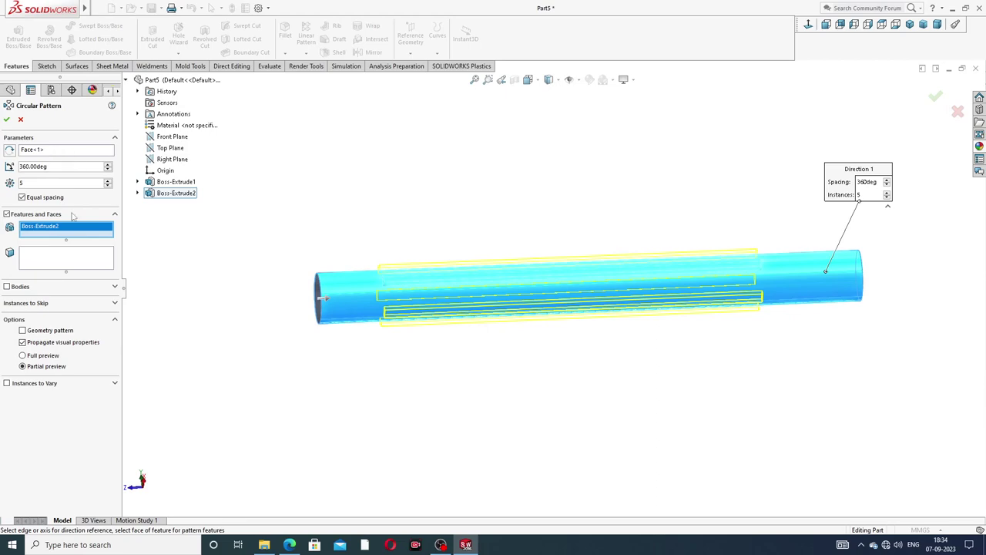
left_click(7, 119)
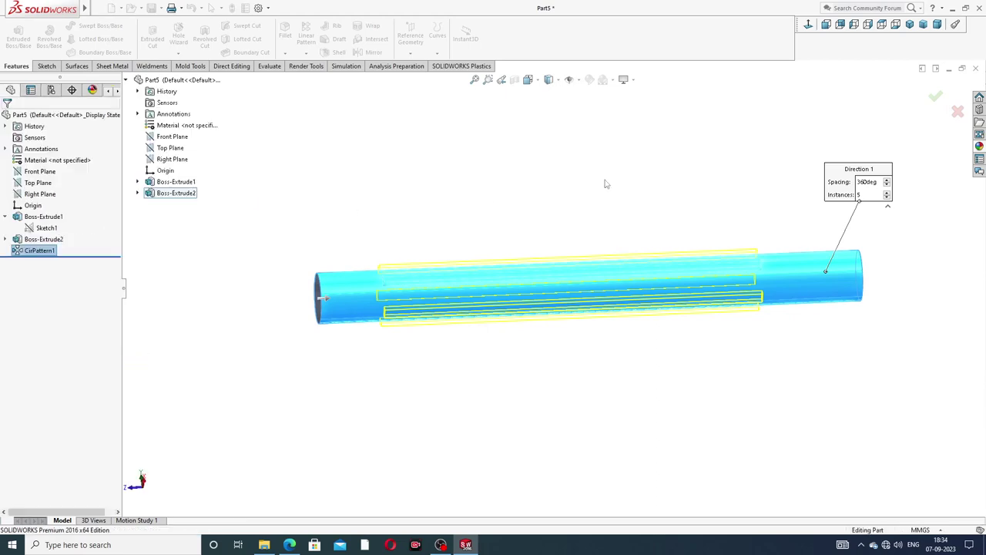
middle_click_drag(639, 315, 561, 249)
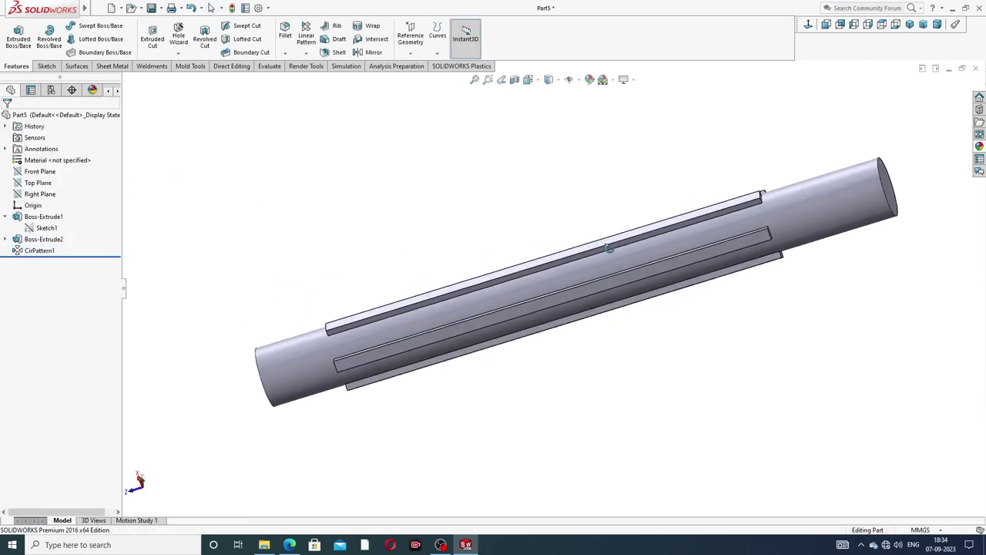
Step: Compare with the shaft PDF, then apply a polished steel appearance to the shaft
left_click(300, 544)
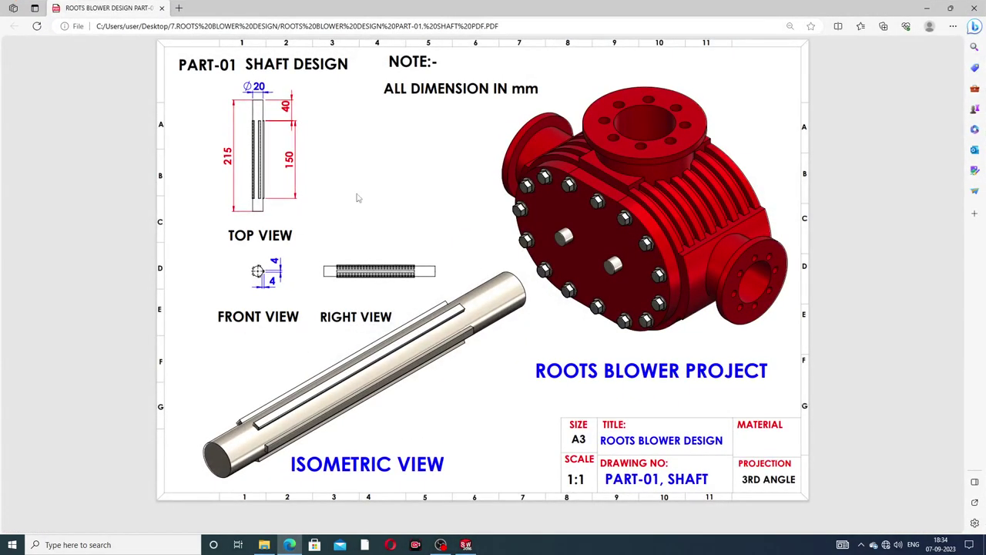
left_click(289, 544)
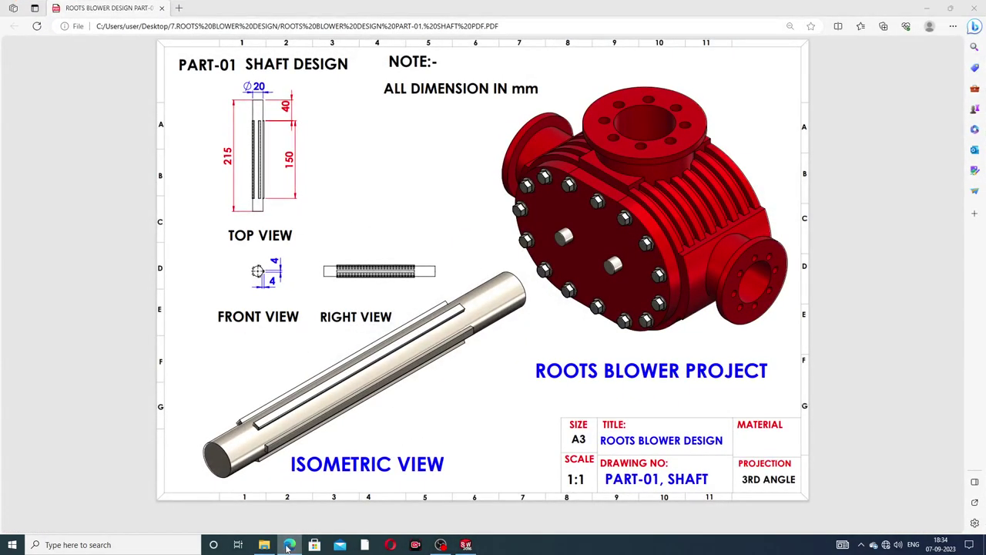
left_click(980, 146)
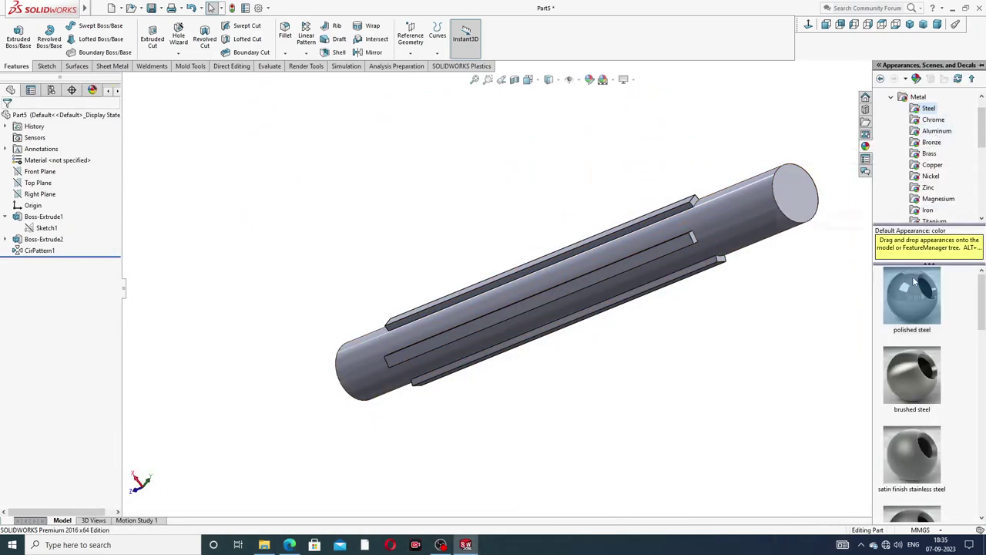
left_click_drag(914, 291, 740, 239)
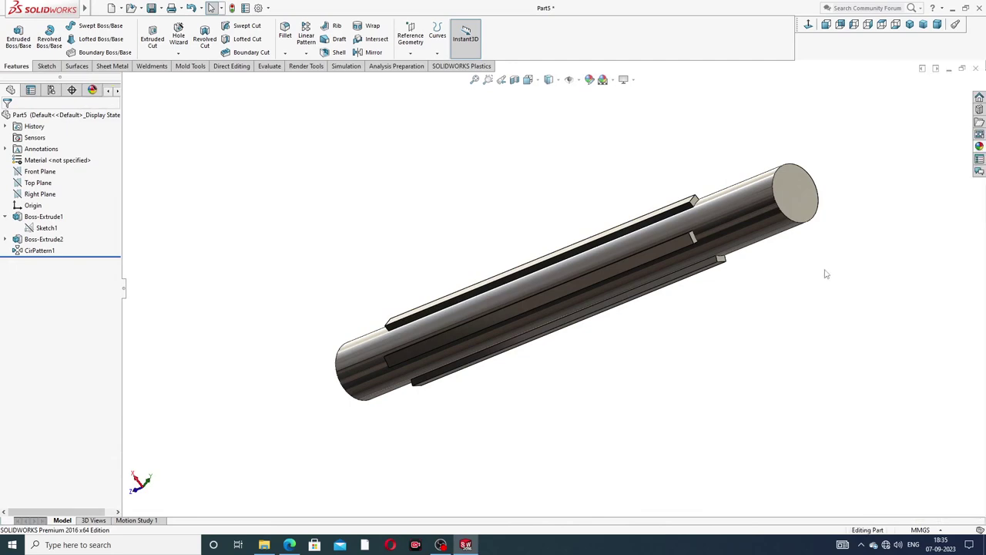
Step: Orbit the steel shaft, snap to Isometric view, and bring up the drawing PDF
mouse_move(826, 219)
middle_mouse_down()
mouse_move(891, 128)
mouse_move(810, 242)
middle_mouse_up()
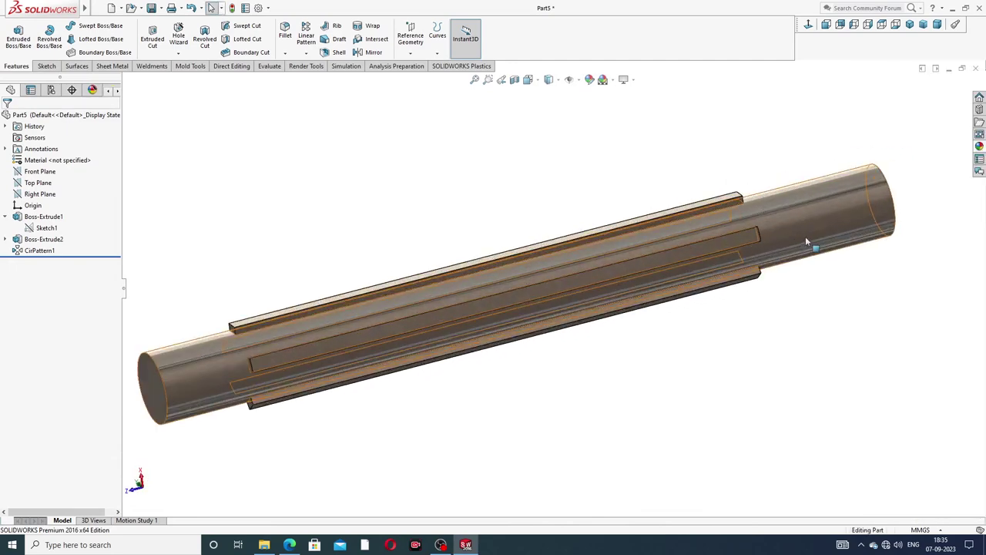
middle_click_drag(745, 275, 790, 202)
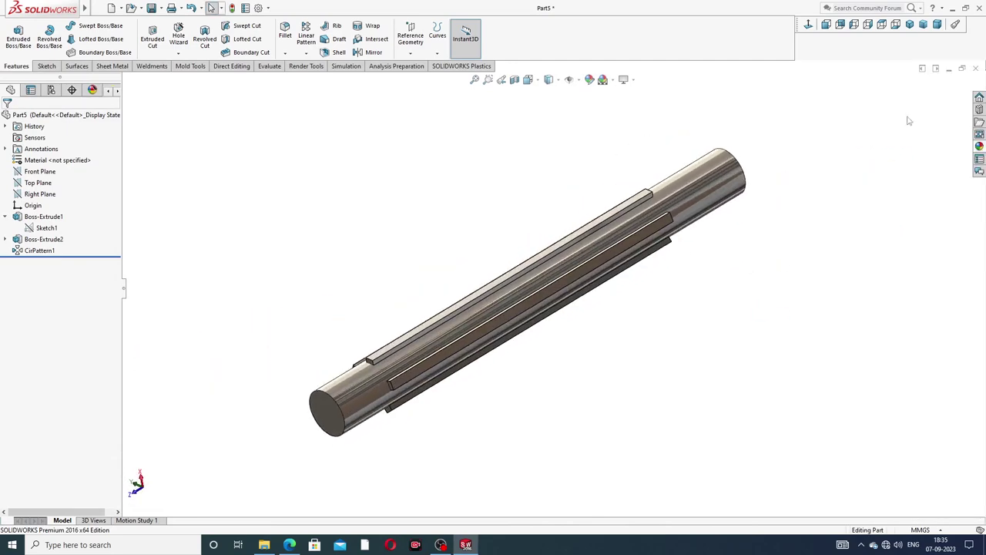
left_click(910, 23)
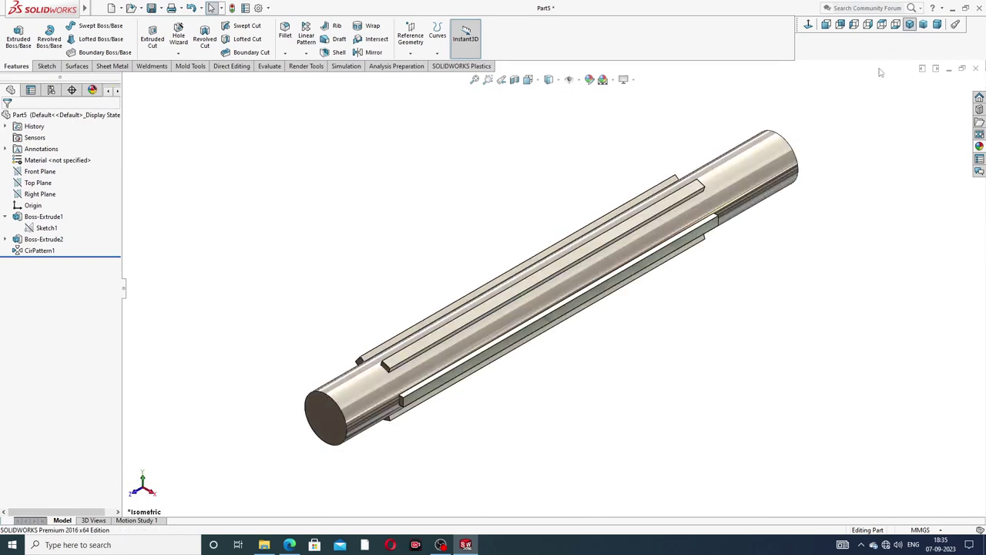
middle_click_drag(755, 271, 738, 275)
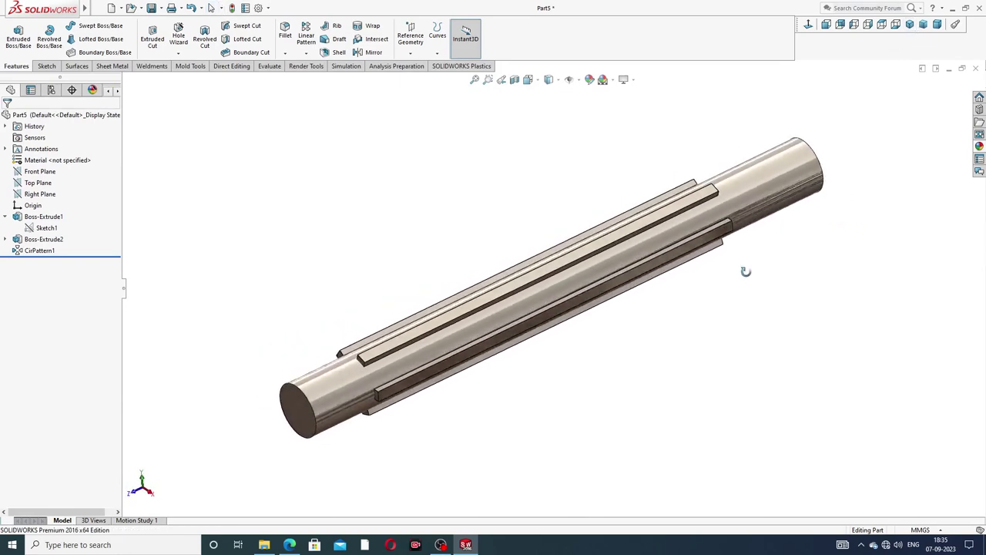
scroll(738, 275, "down", 2)
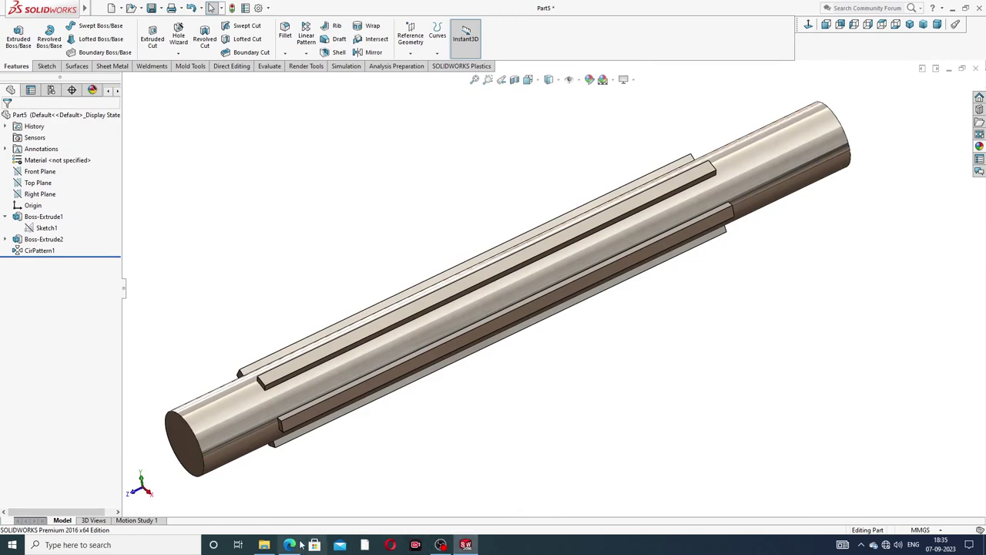
left_click(290, 546)
Step: Display the Part-02 impeller drawing PDF in Edge for reference
left_click(290, 546)
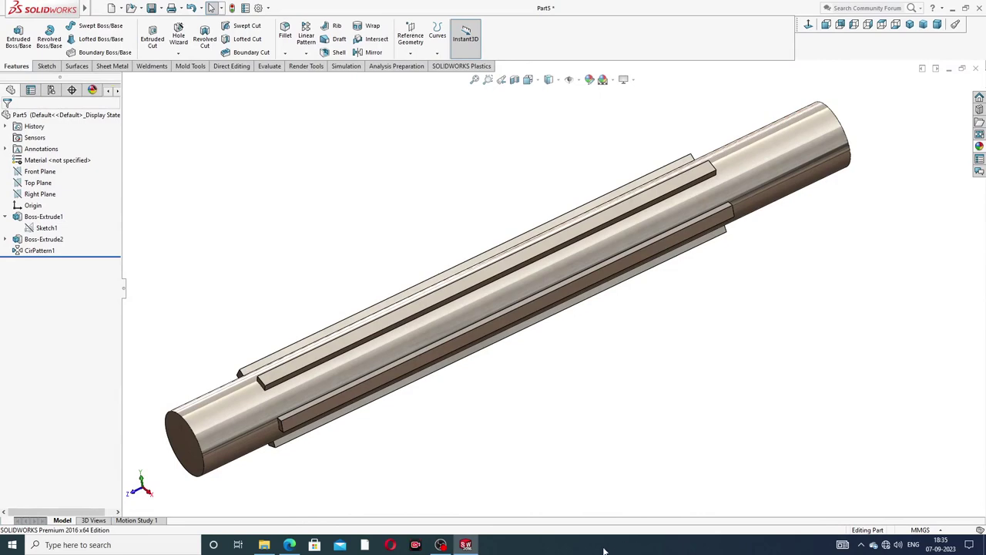
left_click(289, 544)
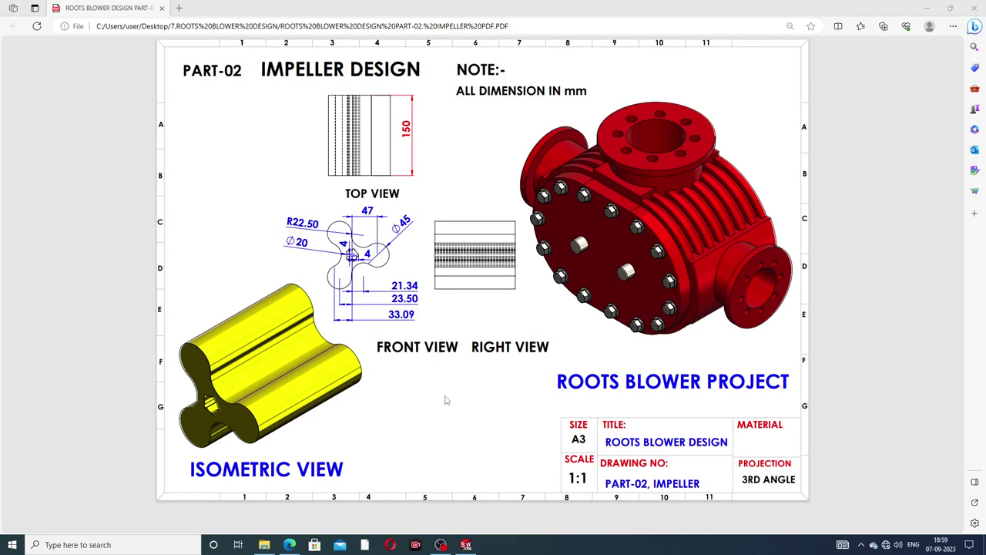
Step: Orbit the yellow impeller to inspect its three-lobed end, then close the part
left_click(466, 545)
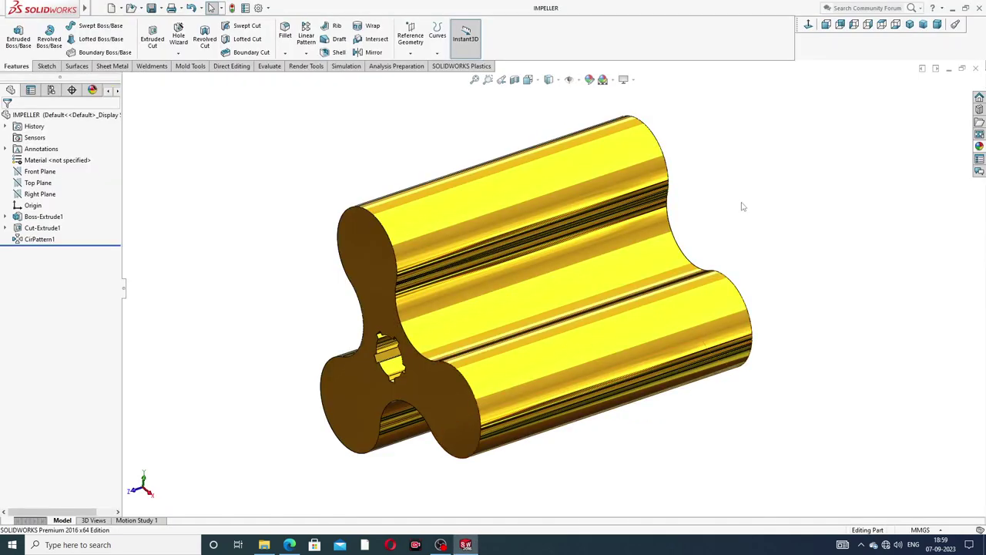
mouse_move(742, 206)
middle_mouse_down()
mouse_move(639, 278)
mouse_move(642, 308)
mouse_move(660, 229)
mouse_move(629, 282)
mouse_move(469, 269)
mouse_move(539, 339)
mouse_move(507, 342)
mouse_move(732, 352)
mouse_move(522, 293)
mouse_move(557, 293)
middle_mouse_up()
scroll(540, 300, "up", 2)
mouse_move(718, 278)
middle_mouse_down()
mouse_move(738, 267)
mouse_move(703, 262)
middle_mouse_up()
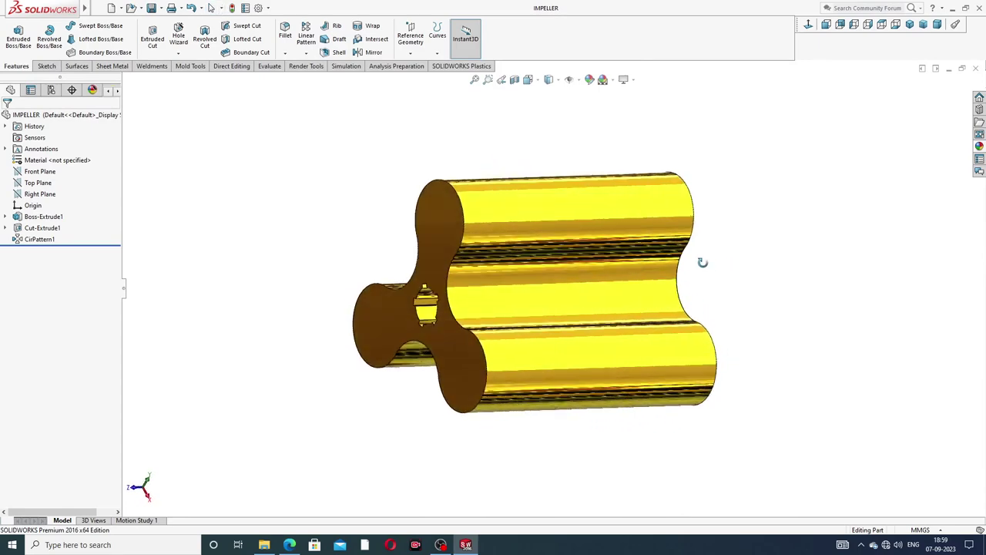
mouse_move(546, 315)
middle_mouse_down()
mouse_move(590, 271)
mouse_move(618, 296)
mouse_move(755, 258)
middle_mouse_up()
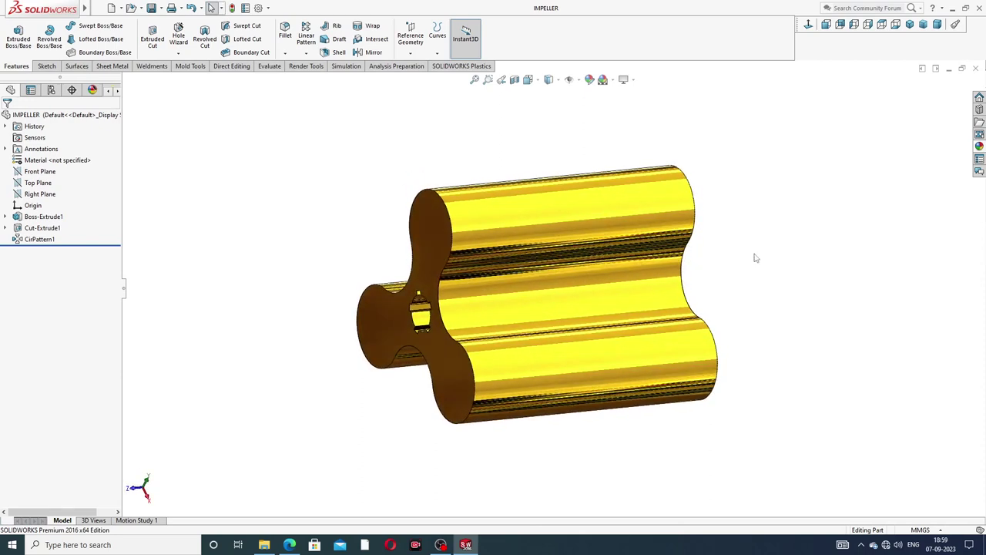
left_click(977, 68)
Step: Create a new empty part document and give it a plain white background
left_click(110, 9)
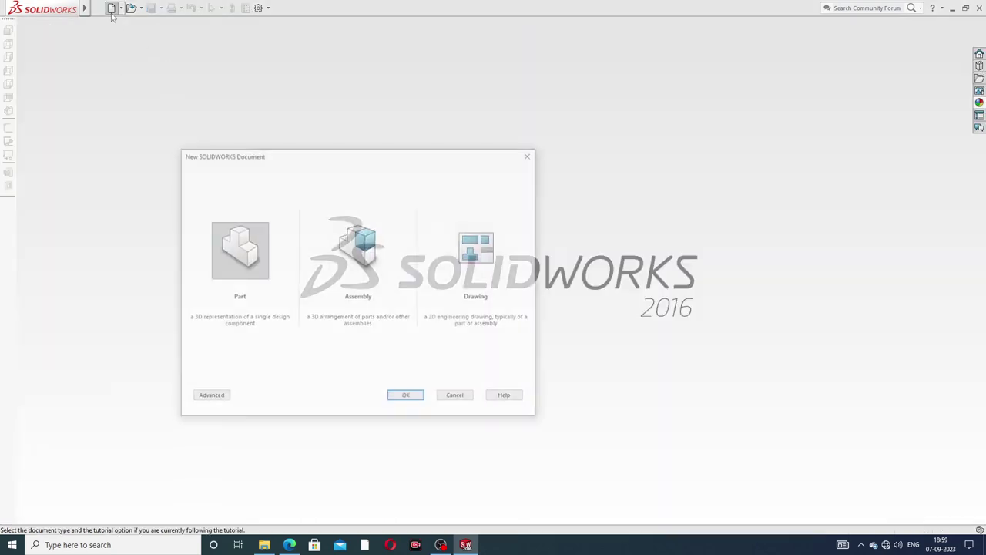
left_click(395, 400)
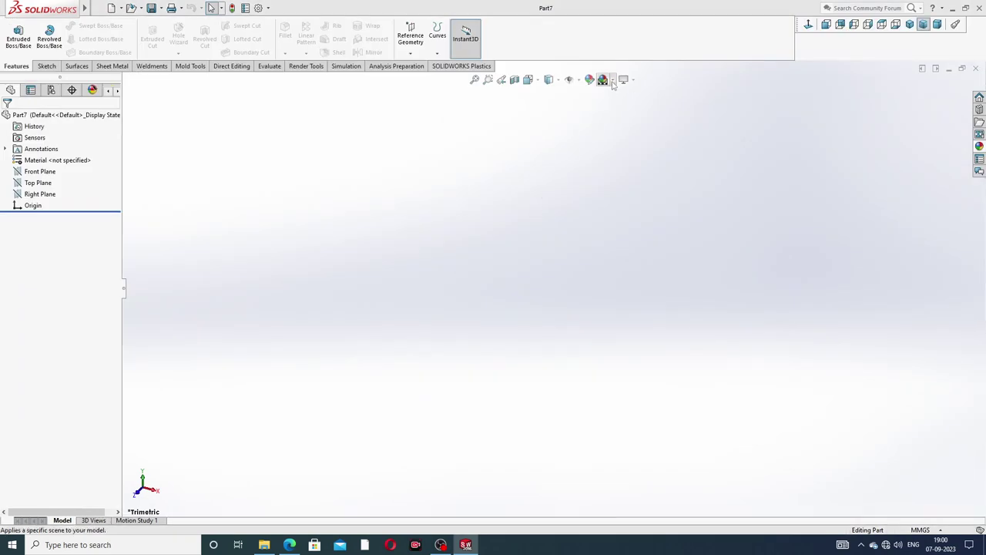
left_click(604, 81)
left_click(638, 25)
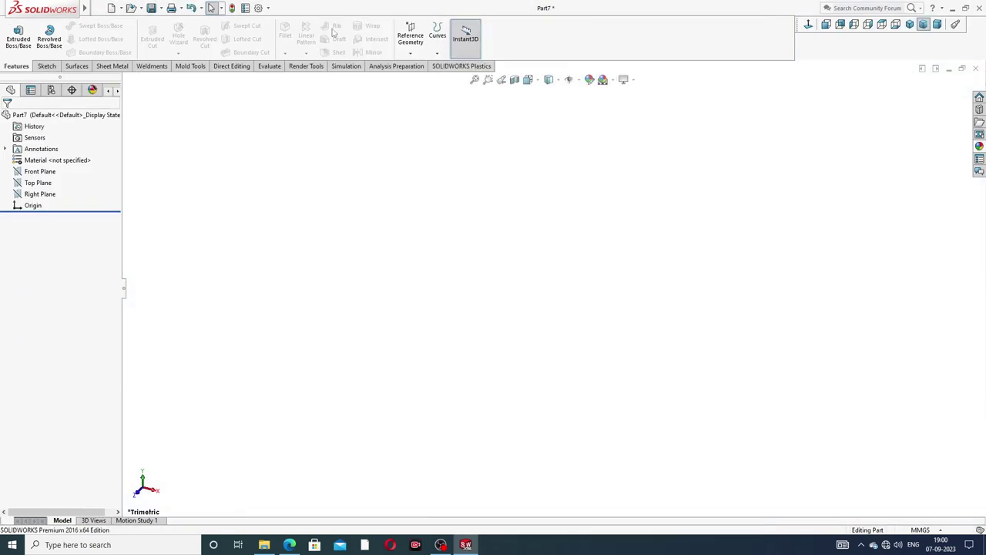
Step: Raise the document's shaded and wireframe image quality to maximum
left_click(259, 8)
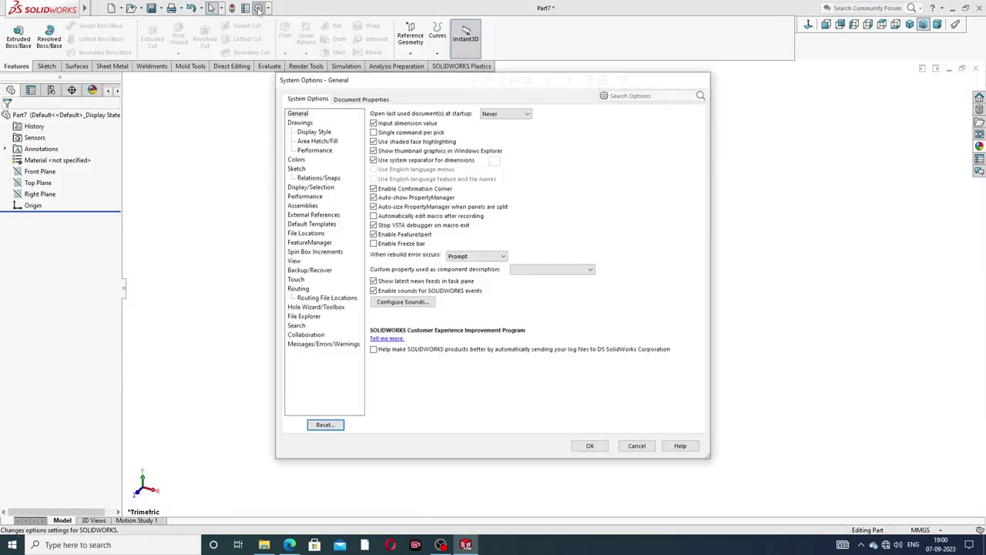
left_click(383, 102)
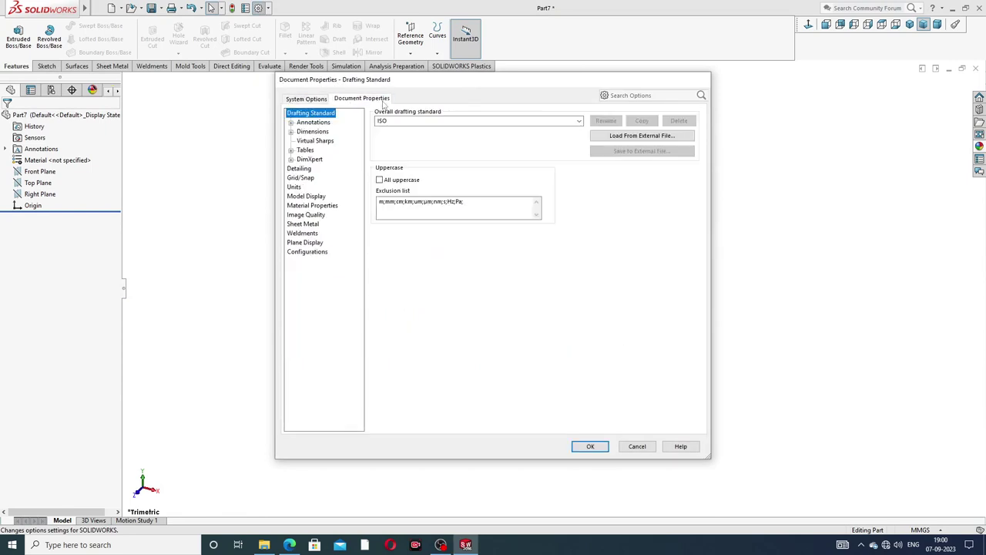
left_click(309, 215)
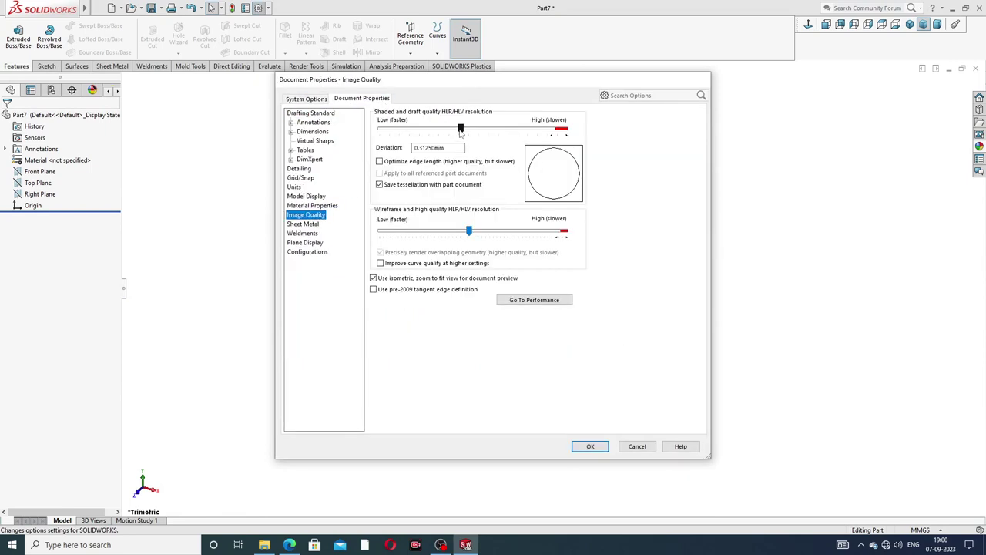
left_click_drag(469, 230, 565, 231)
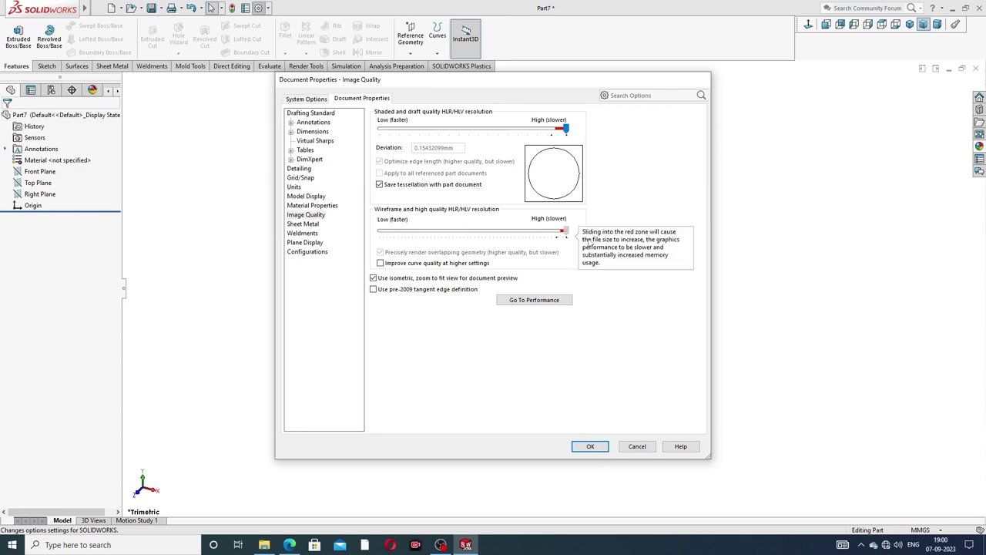
left_click(590, 446)
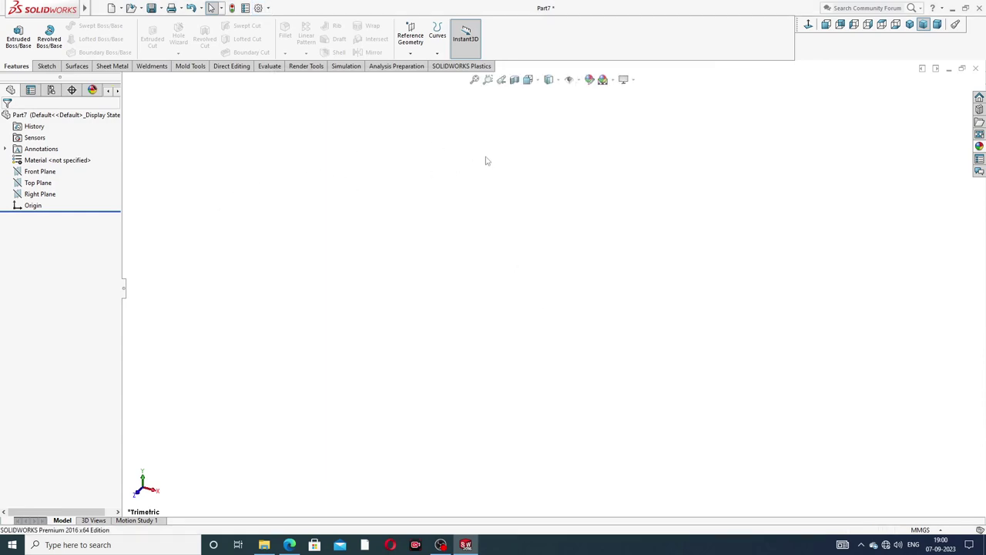
Step: Check the impeller PDF drawing, then start a new sketch on the Front Plane
left_click(290, 545)
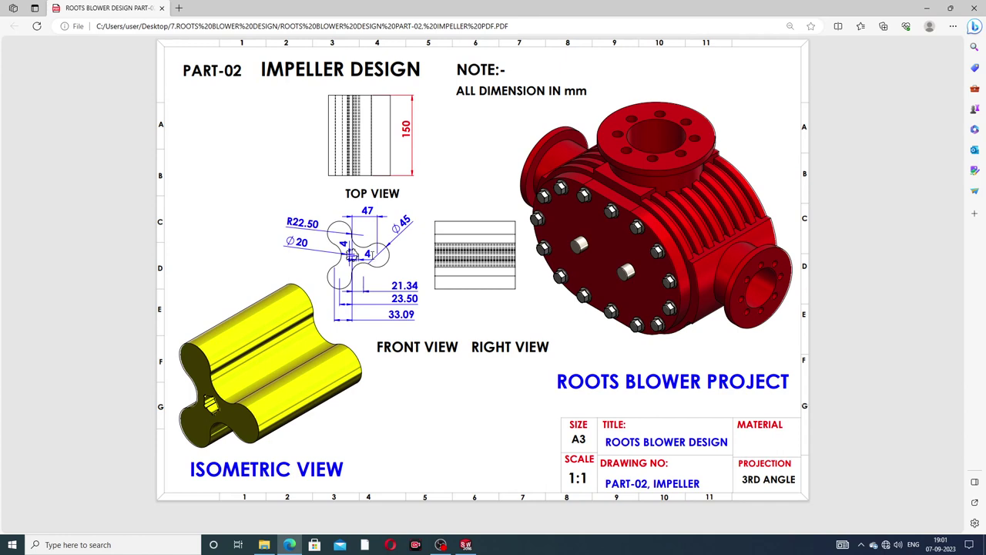
left_click(289, 545)
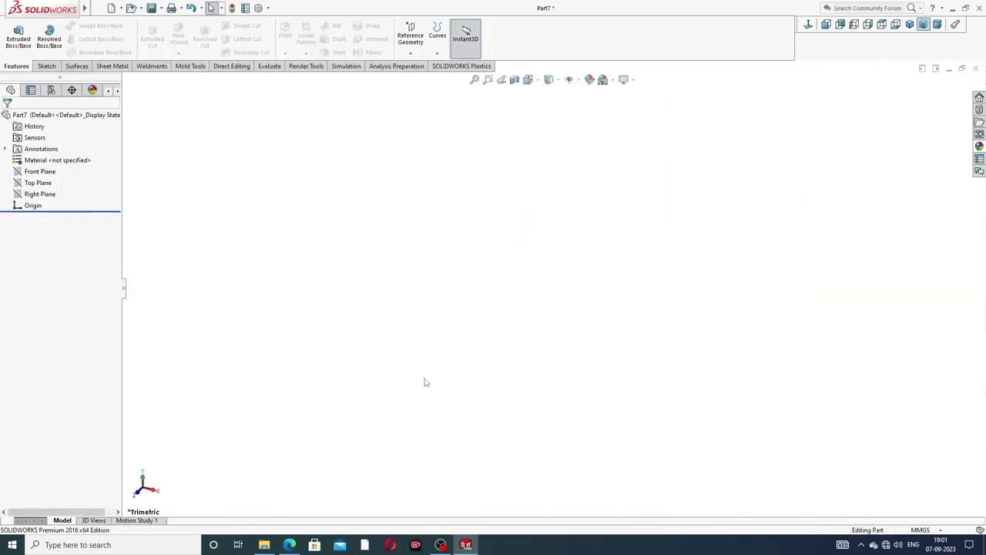
left_click(44, 171)
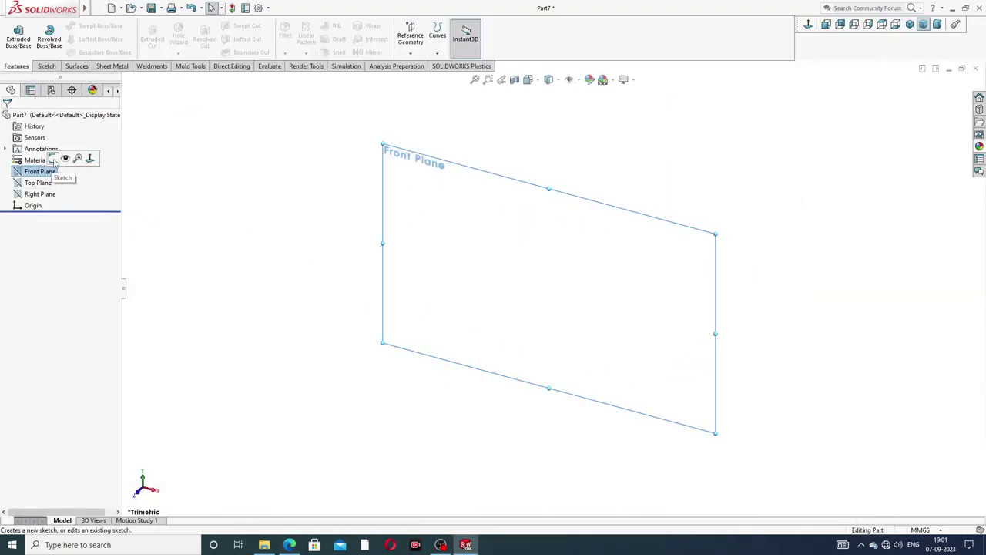
left_click(53, 159)
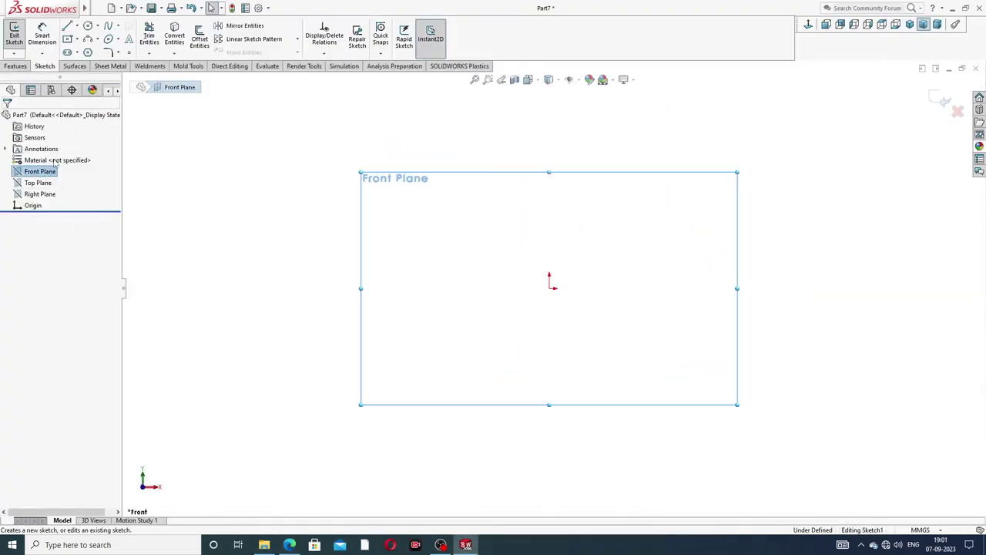
Step: Draw a small circle centred on the origin and a larger circle to its right
left_click(88, 26)
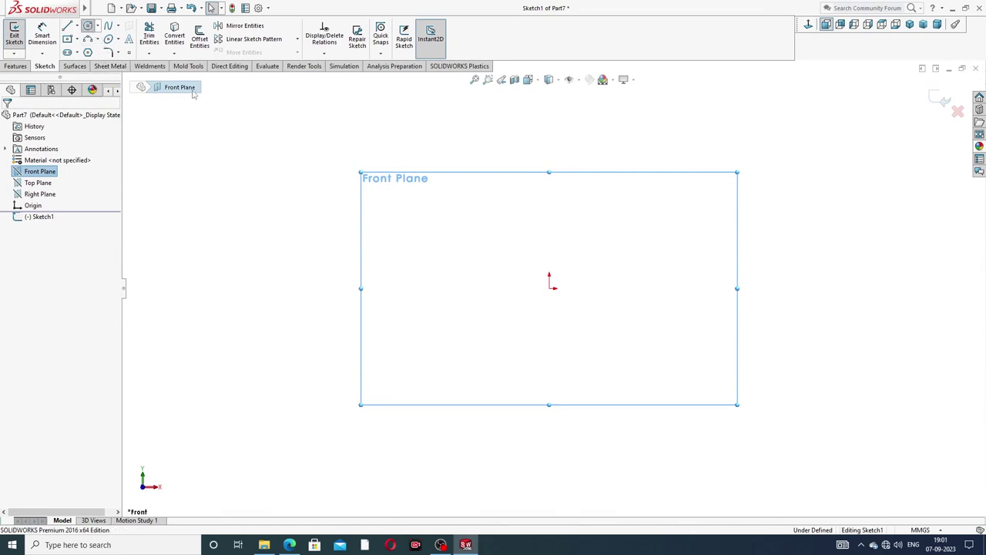
left_click(550, 286)
left_click(594, 246)
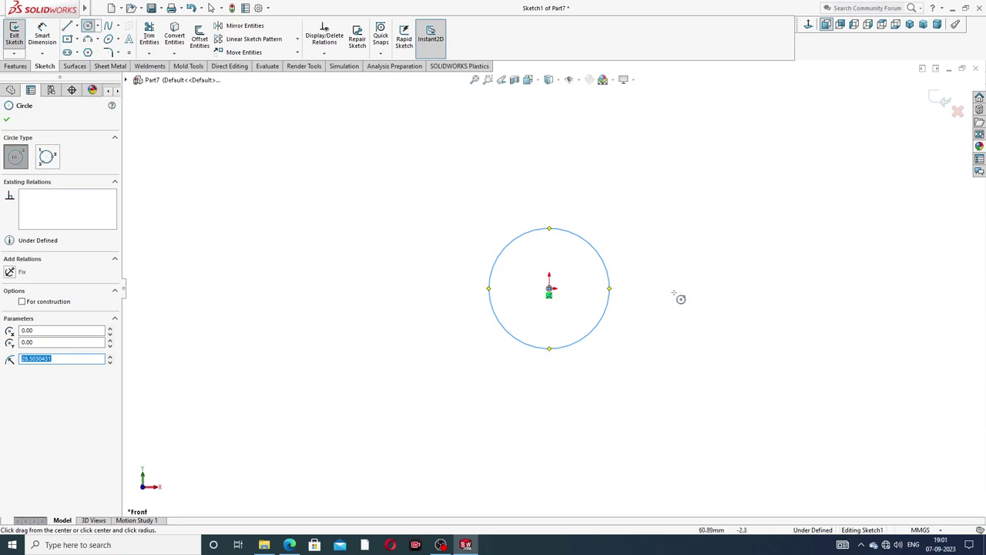
left_click(756, 287)
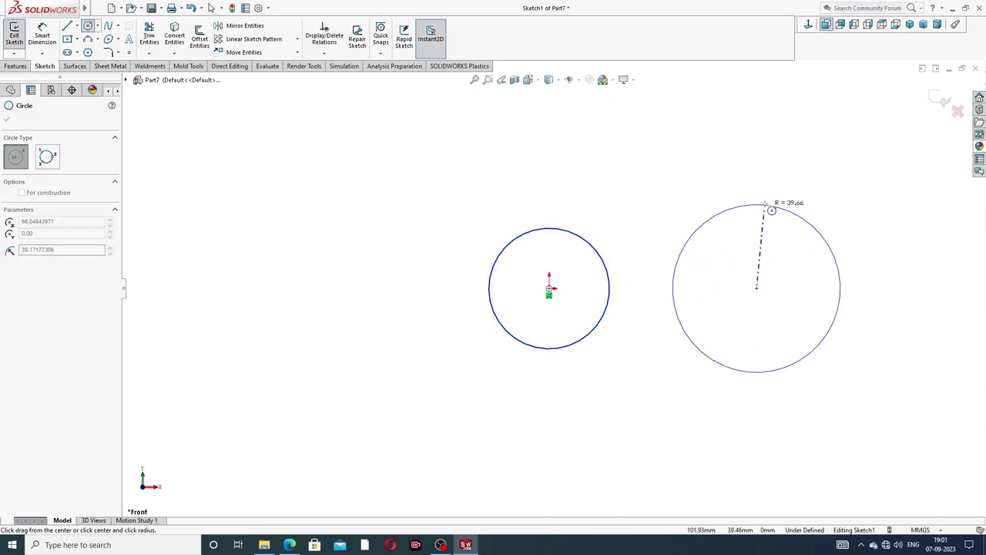
left_click(770, 170)
right_click(798, 124)
left_click(820, 131)
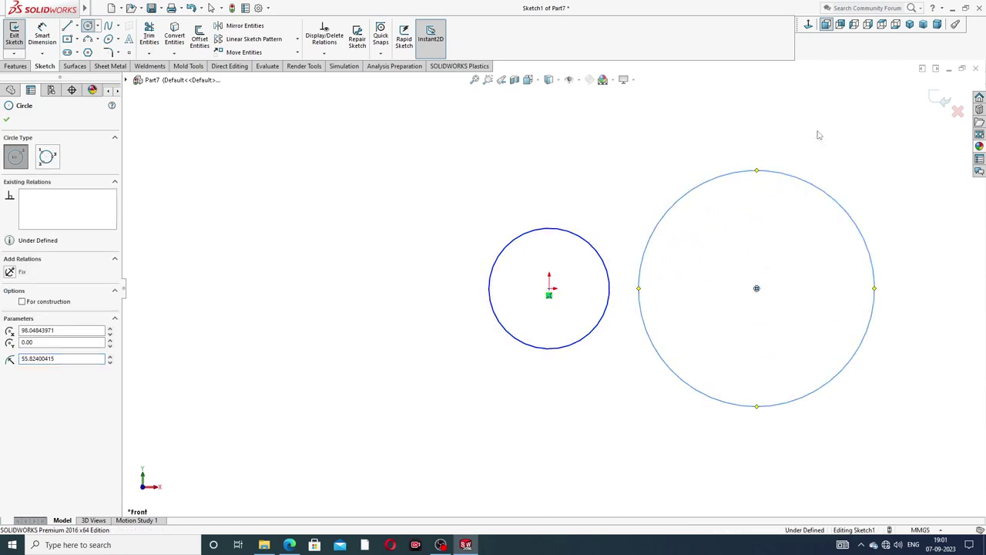
left_click(819, 135)
left_click(43, 35)
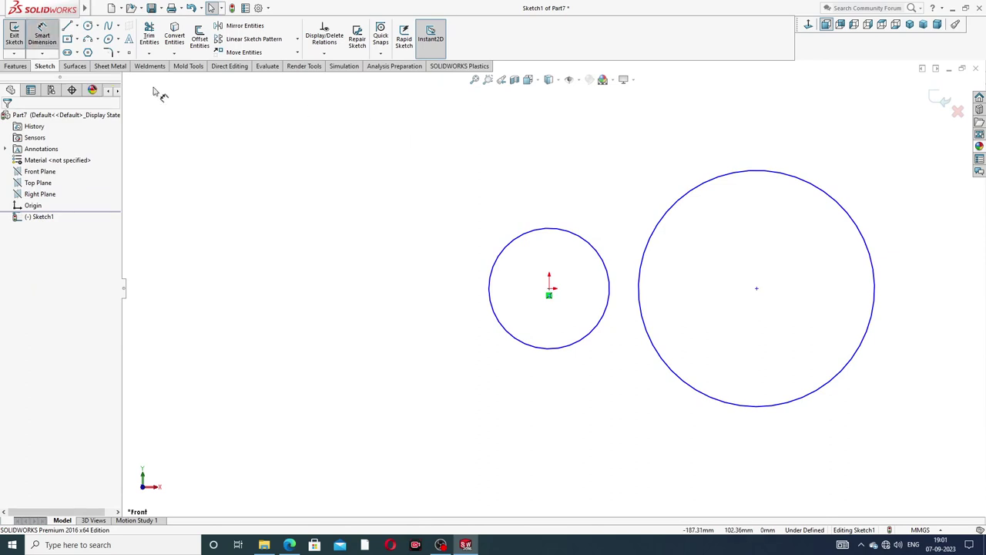
Step: Dimension the origin circle at Ø20 and the right-hand circle at Ø45
left_click(578, 236)
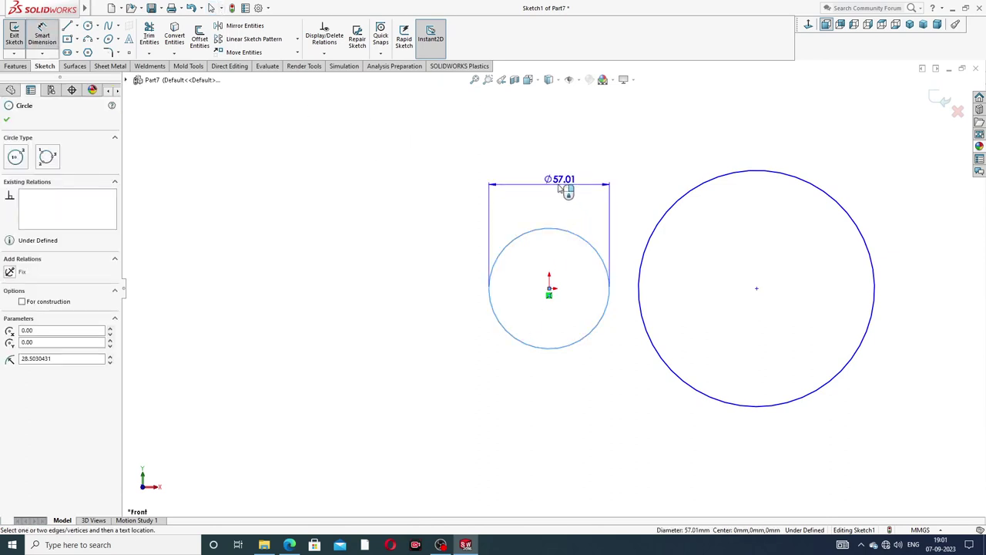
left_click(474, 186)
type("2")
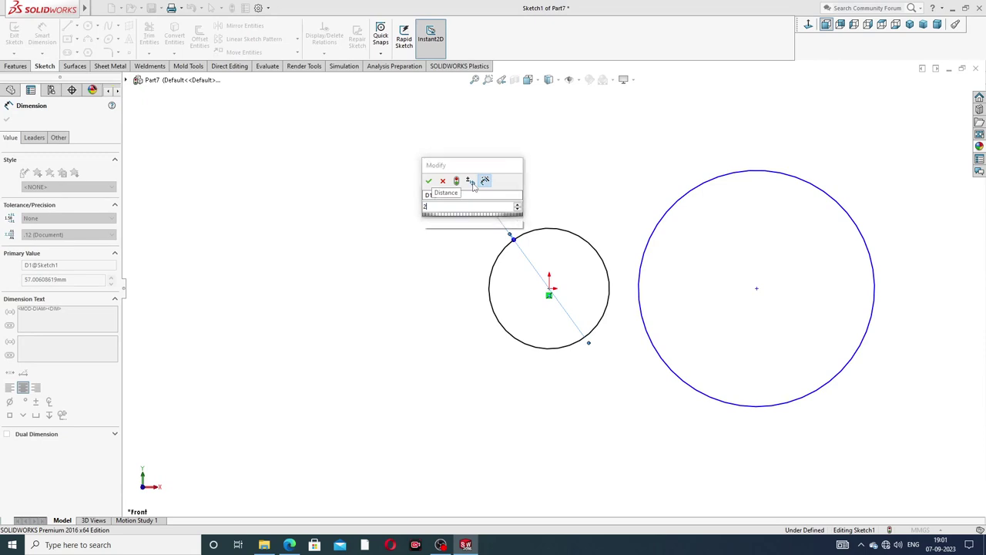
type("0")
key("Return")
key("Escape")
left_click(738, 176)
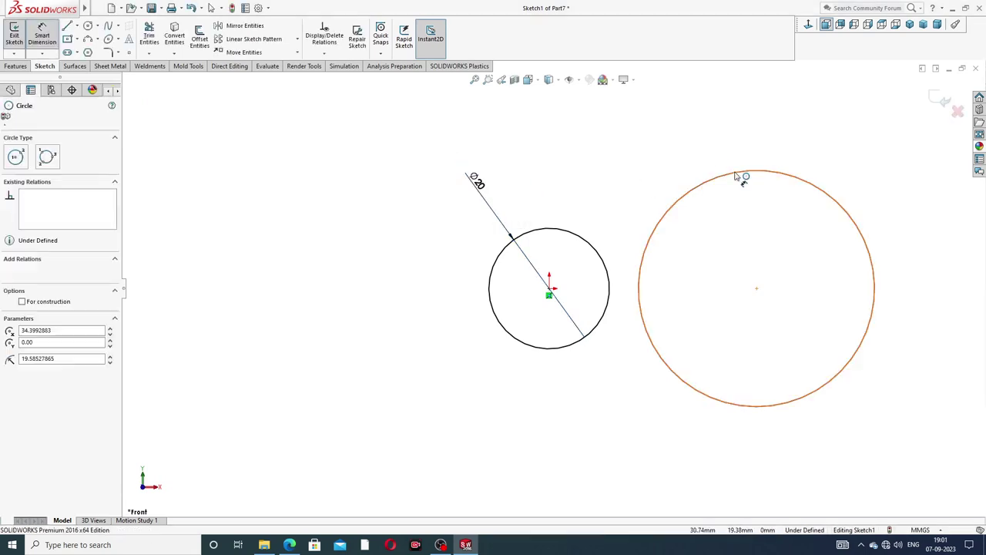
left_click(874, 146)
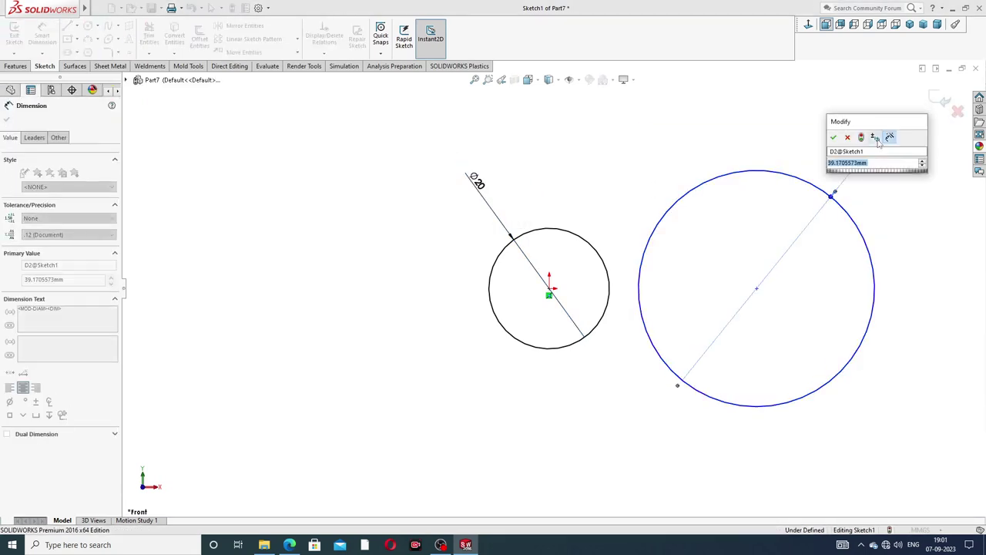
type("45")
key("Return")
key("Escape")
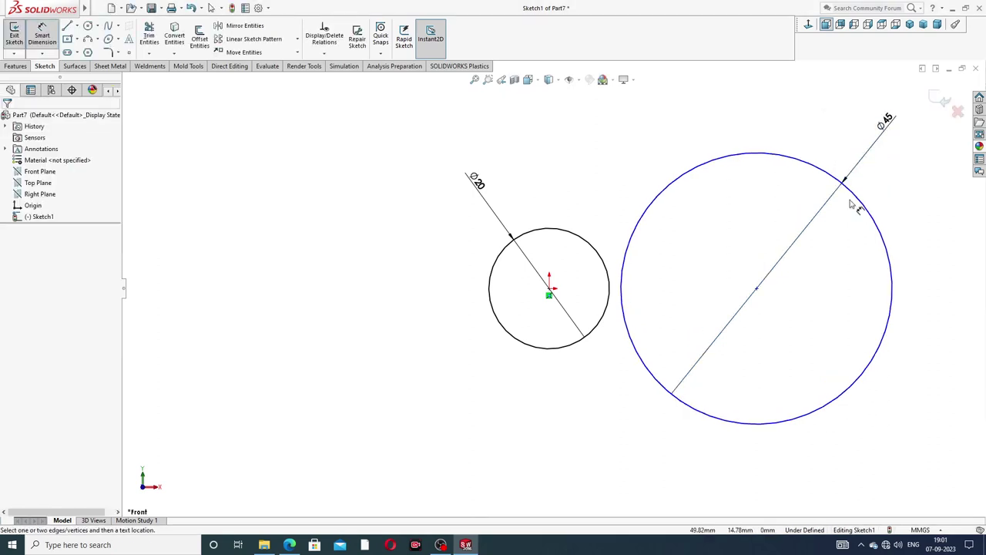
key("z")
right_click(620, 190)
Step: Add a Horizontal relation between the two circle centre points
left_click(643, 153)
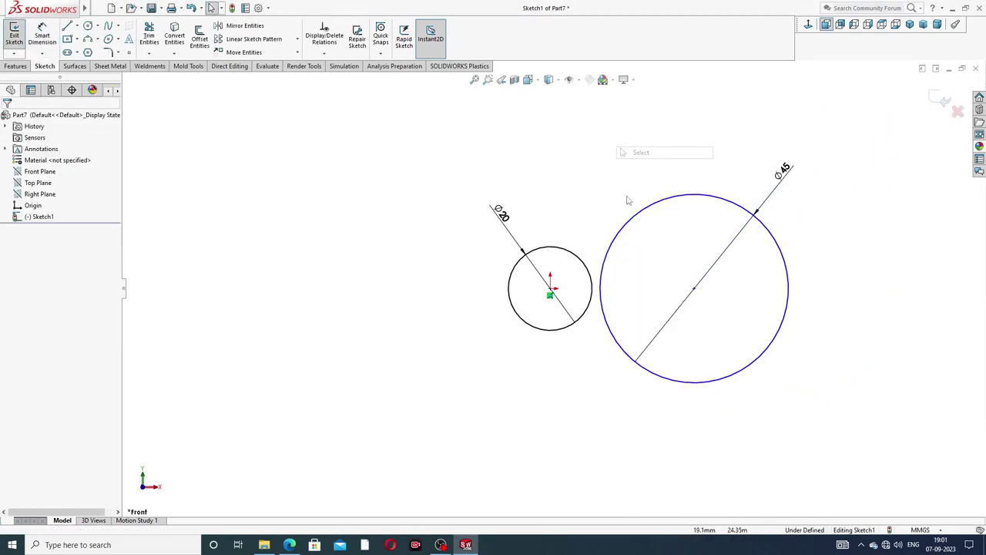
left_click(550, 292)
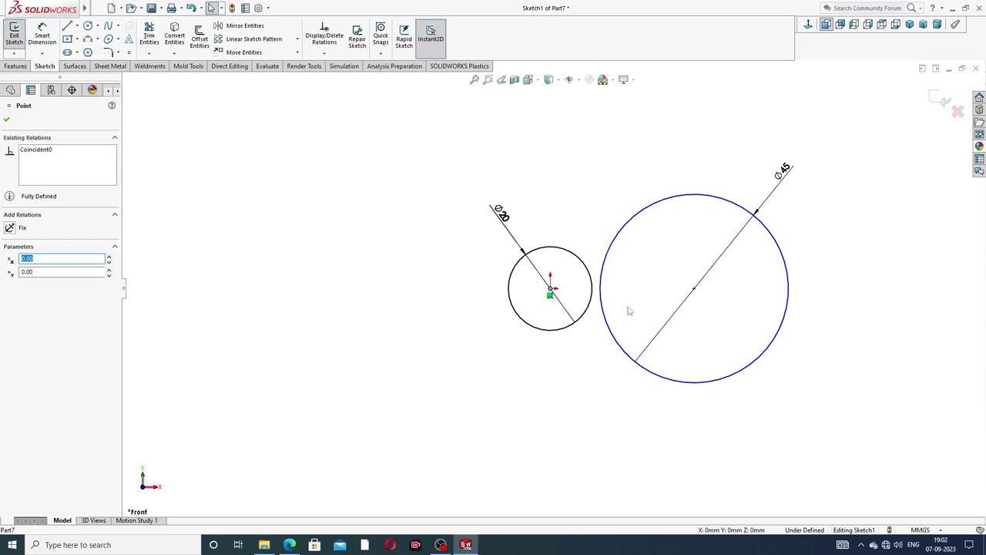
left_click(694, 290, "ctrl")
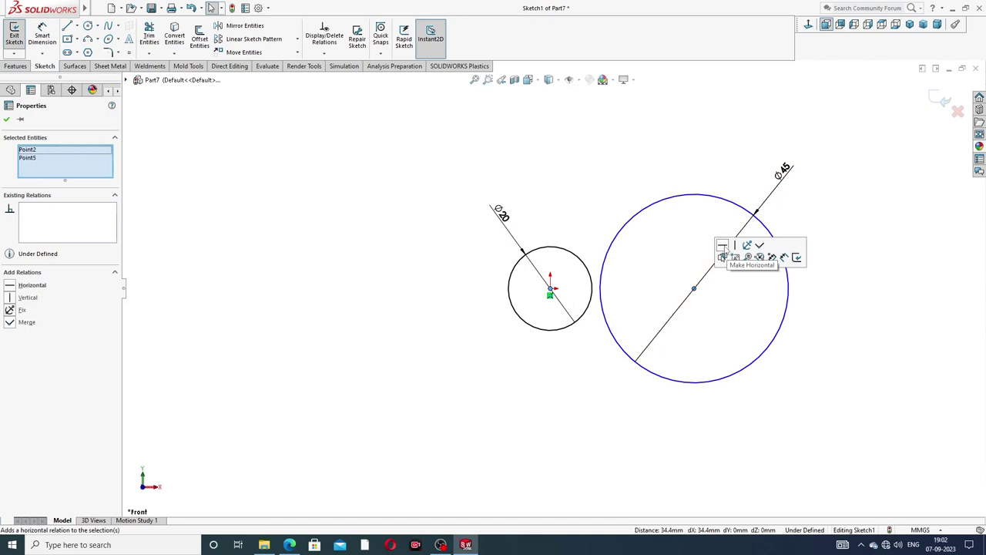
left_click(722, 246)
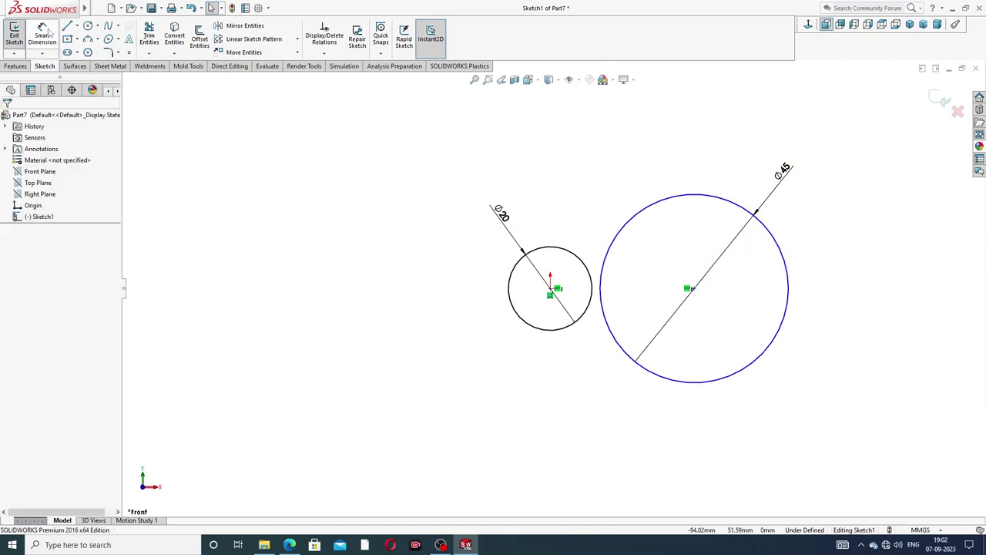
Step: Dimension the centre-to-centre distance between the circles as 47 mm
left_click(48, 31)
left_click(553, 292)
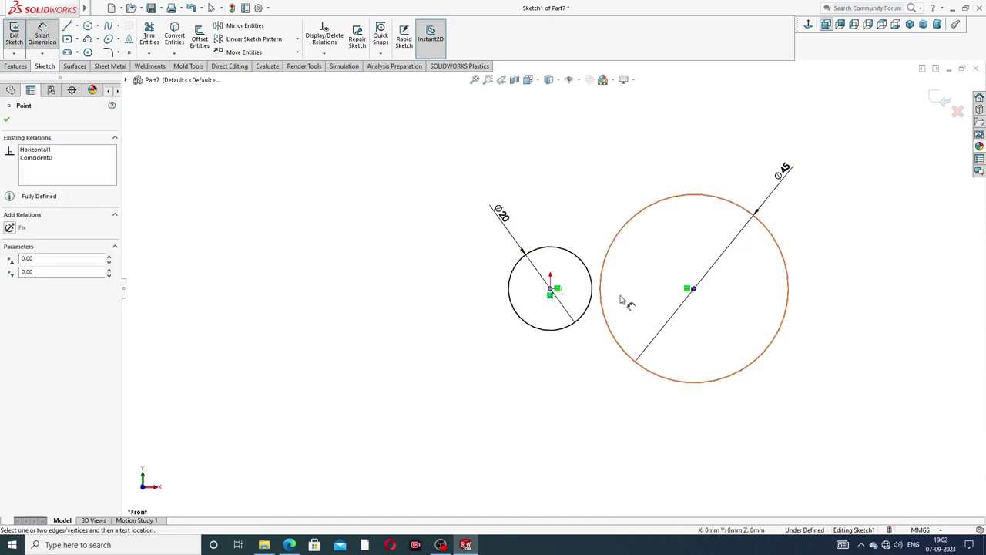
left_click(693, 291)
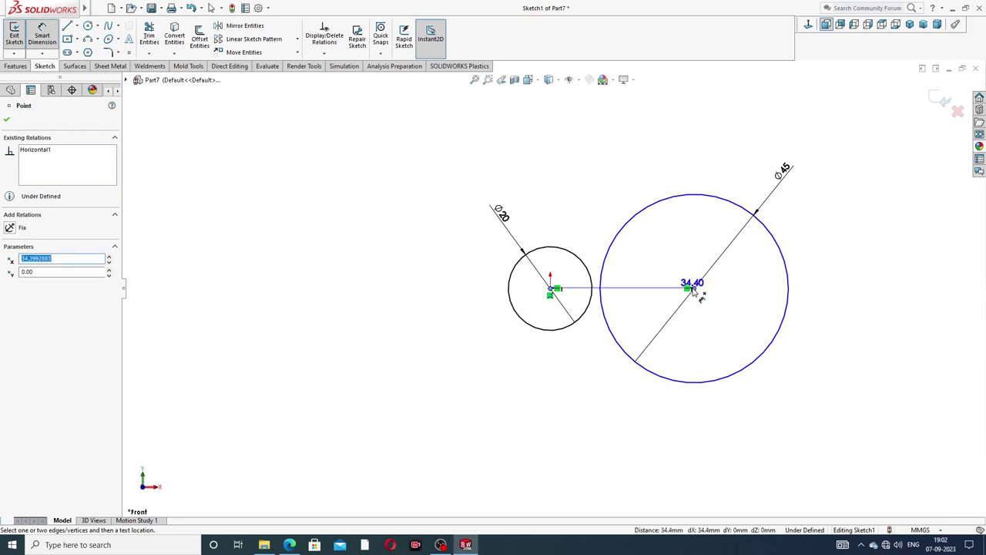
left_click(610, 389)
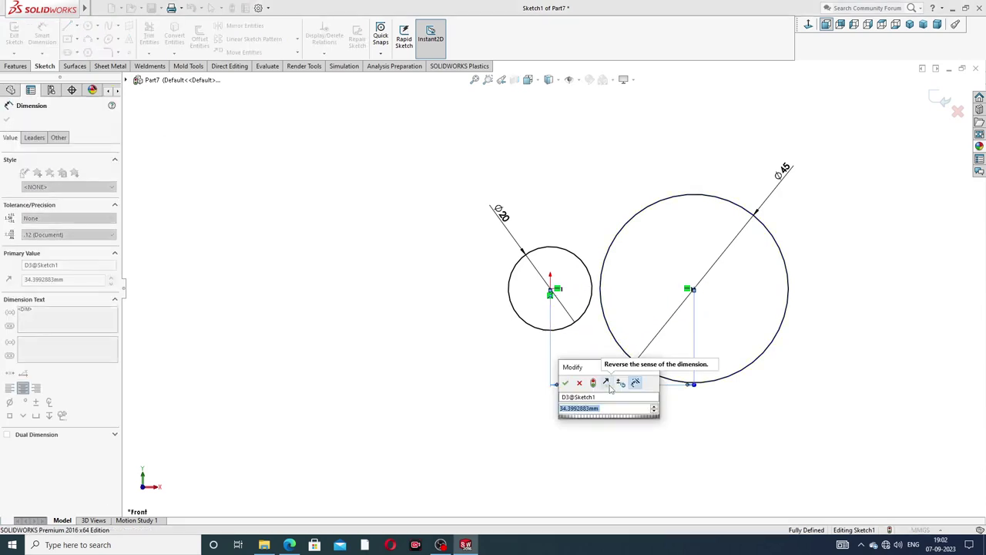
type("47")
key("Return")
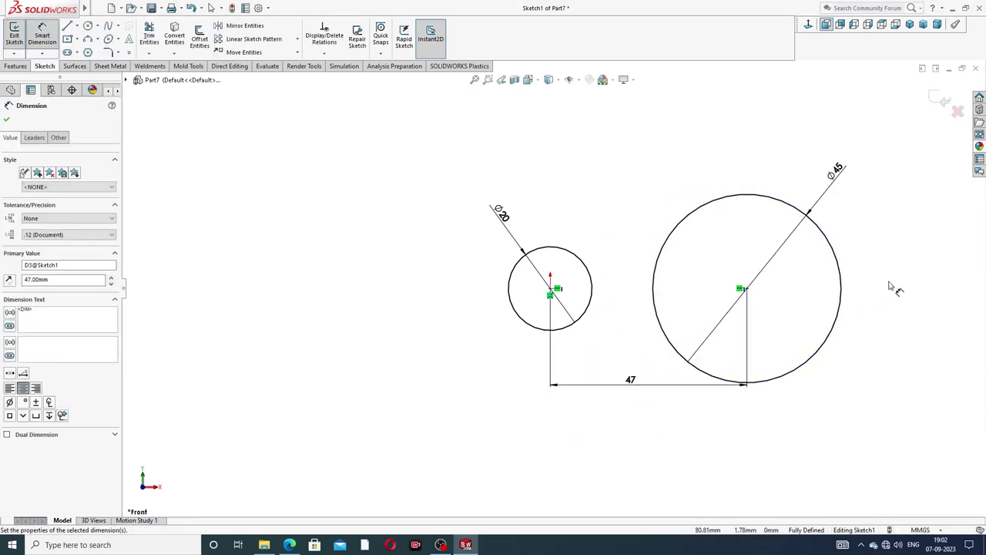
left_click(886, 293)
Step: Reposition the 47, Ø45 and Ø20 dimension labels, then bring up the impeller PDF
left_click_drag(630, 382, 632, 393)
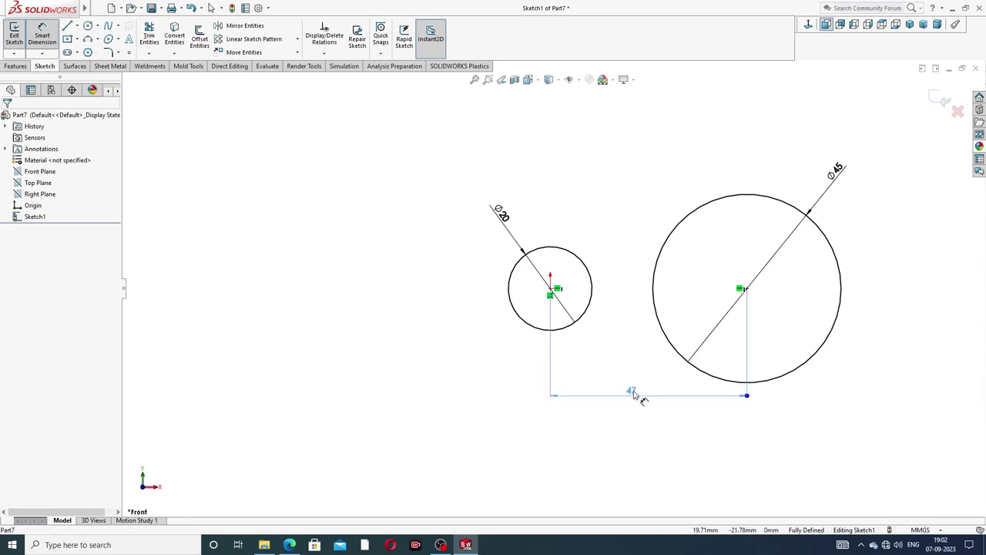
left_click(661, 154)
scroll(671, 302, "up", 2)
scroll(644, 341, "down", 1)
scroll(646, 339, "down", 1)
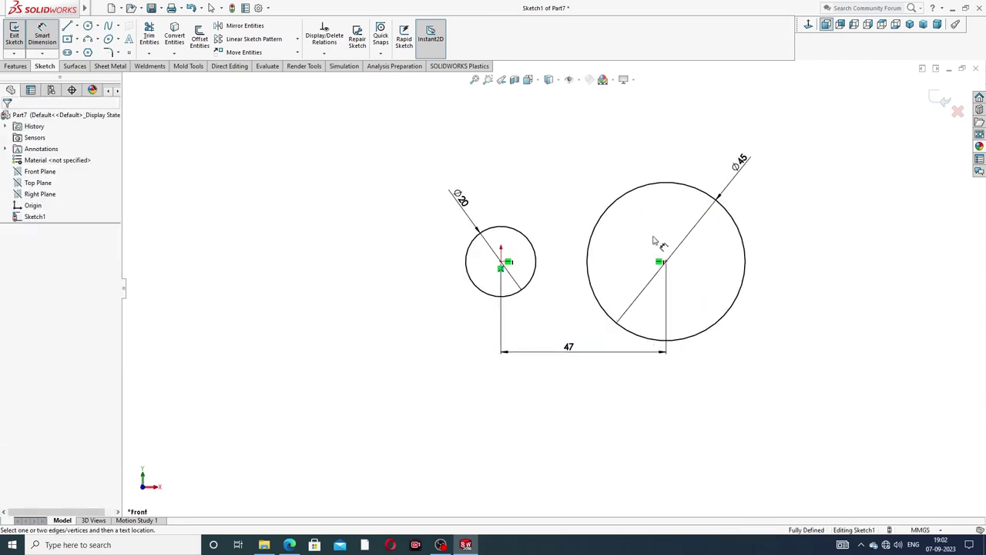
right_click(689, 141)
left_click(713, 152)
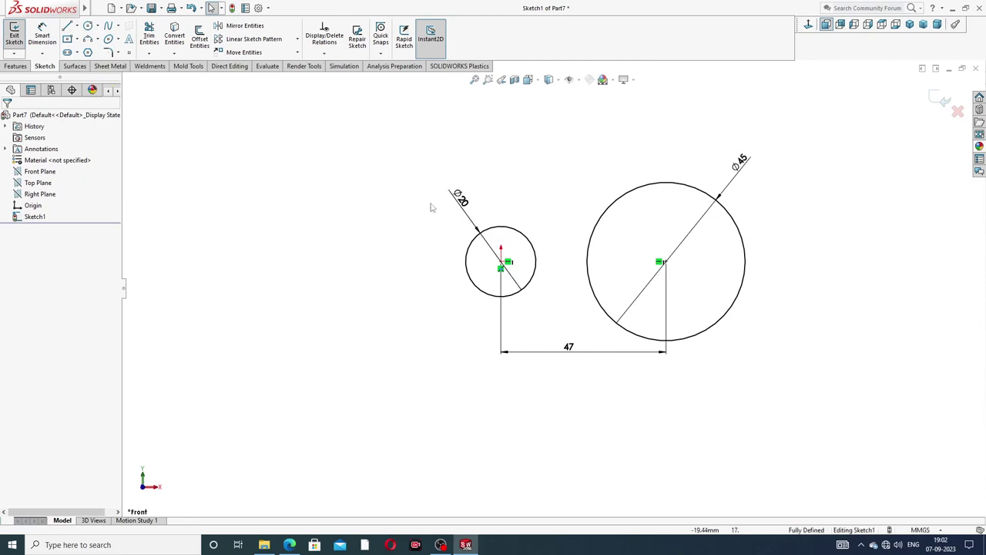
left_click_drag(571, 353, 583, 356)
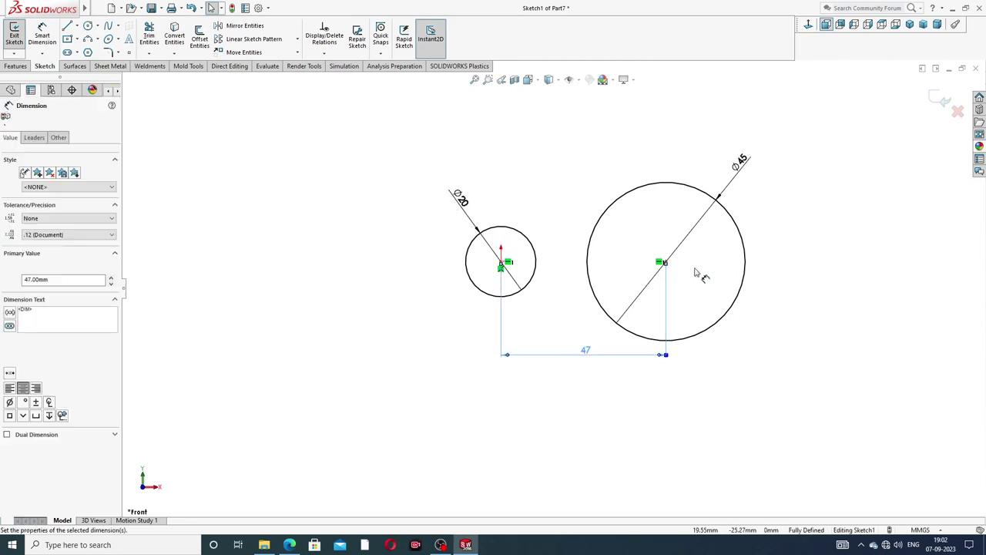
left_click(802, 218)
scroll(590, 343, "up", 2)
scroll(590, 343, "down", 2)
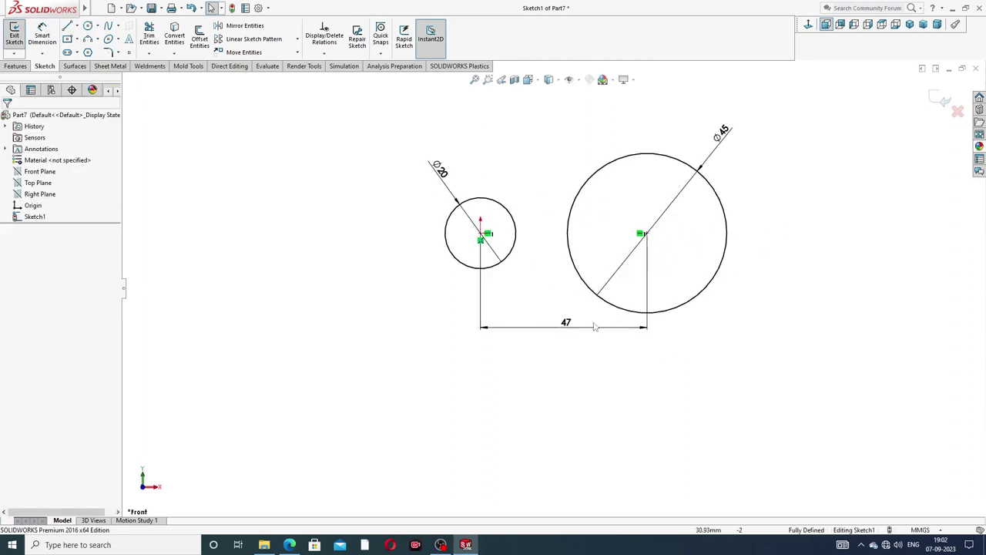
left_click_drag(722, 132, 737, 140)
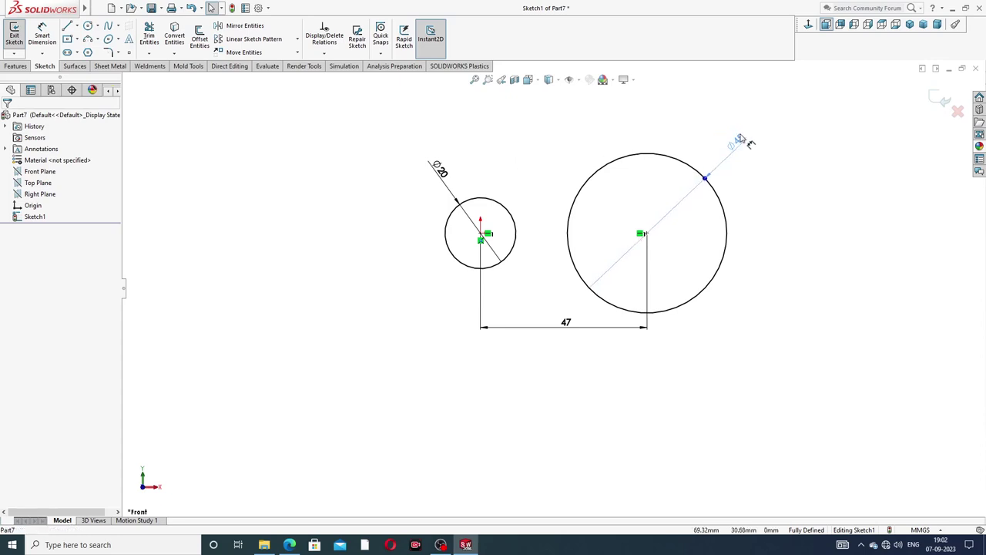
left_click_drag(443, 175, 430, 167)
left_click(506, 163)
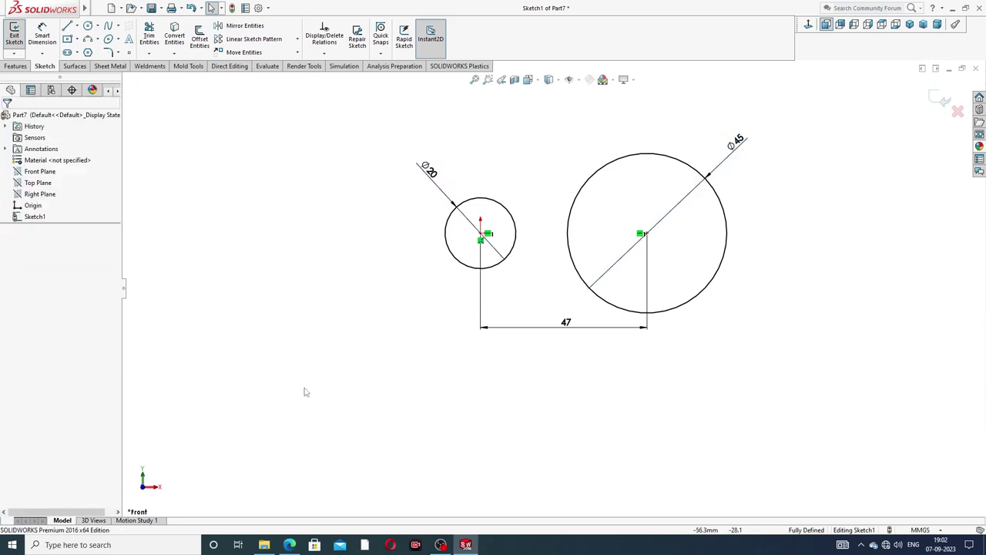
left_click(289, 544)
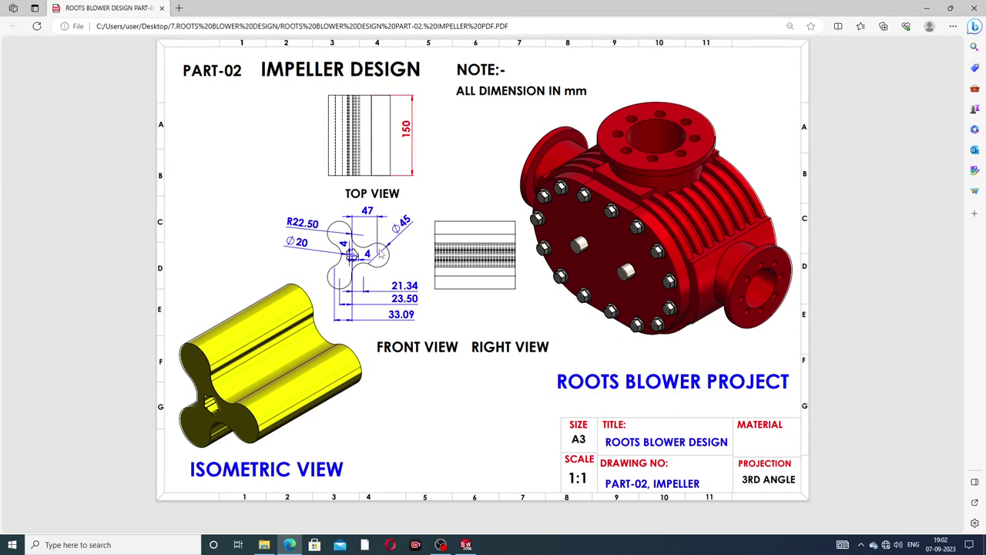
Step: Review the drawing's front-view dimensions and switch back to the SOLIDWORKS sketch
left_click(465, 545)
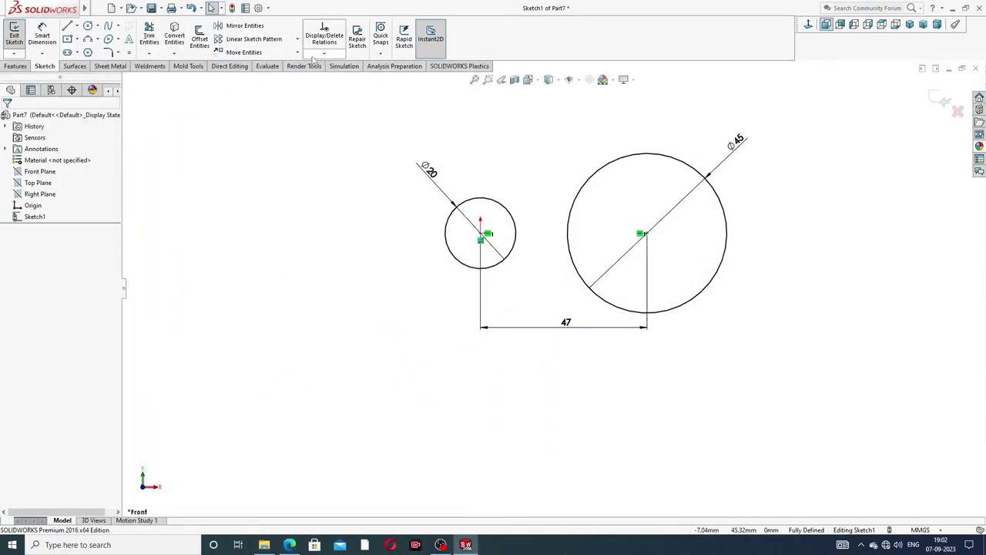
Step: Circularly pattern the Ø45 circle into 3 equally spaced instances over 360°
left_click(174, 52)
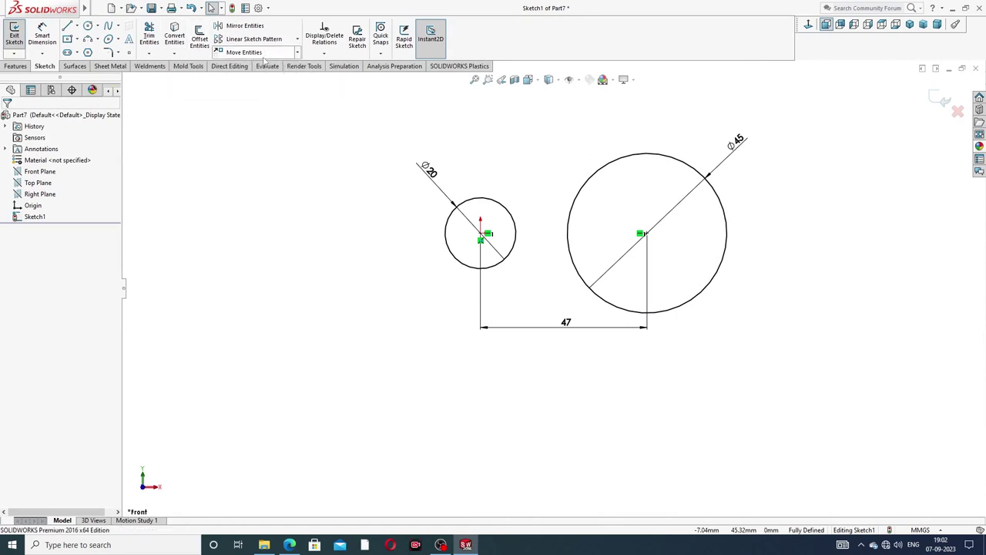
left_click(296, 40)
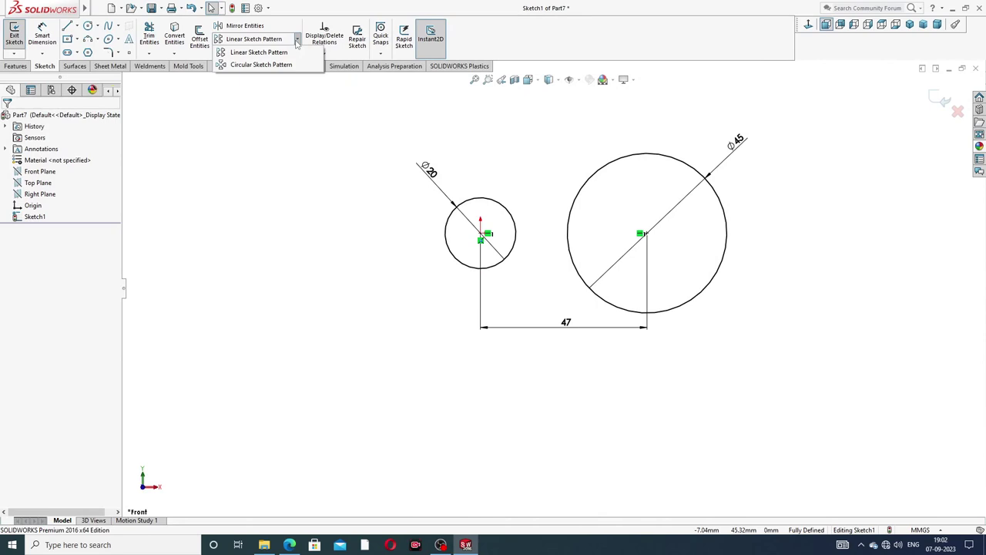
left_click(262, 62)
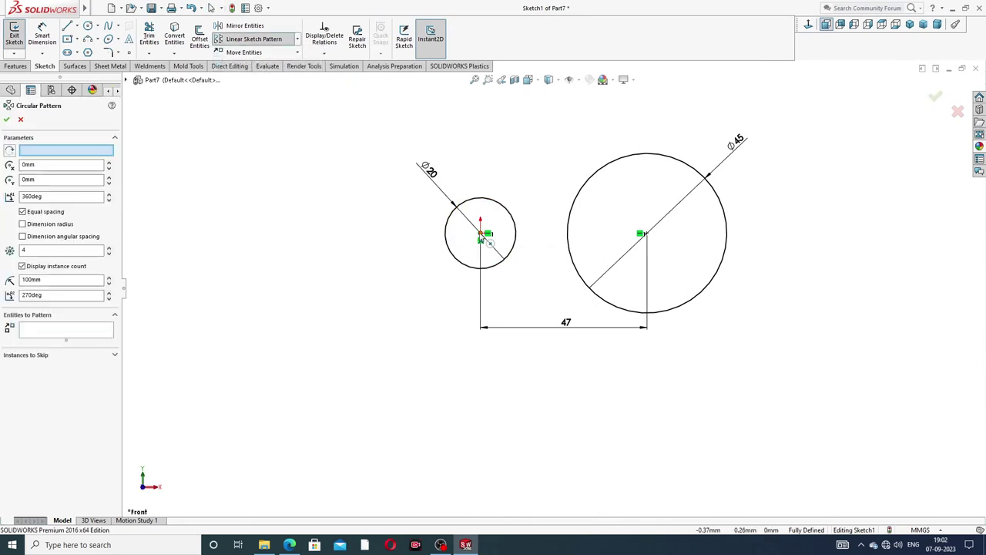
left_click(726, 224)
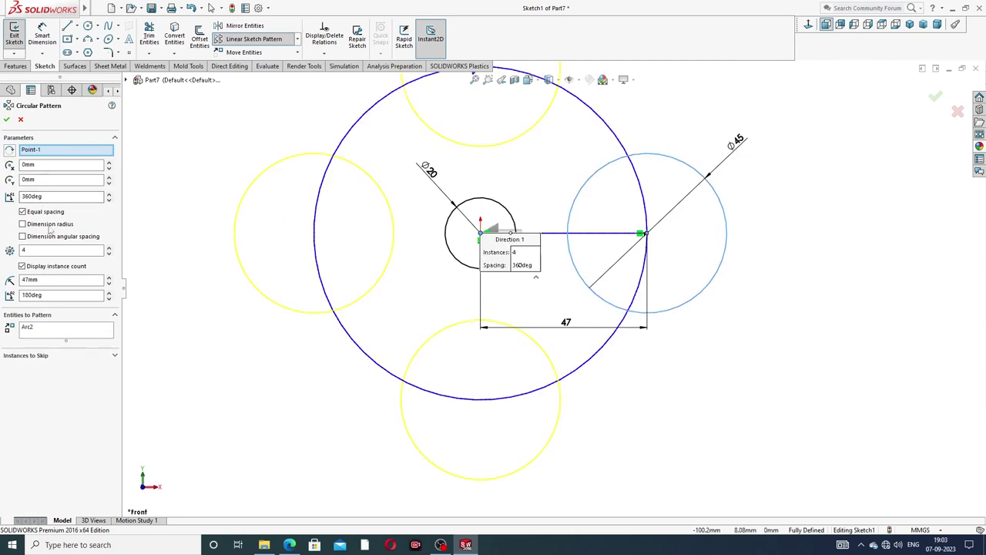
left_click(108, 248)
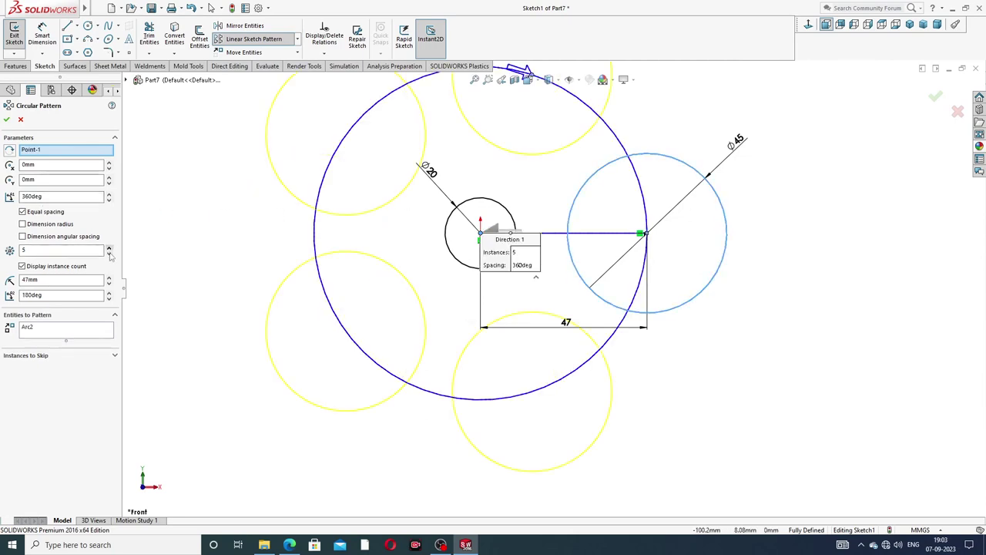
left_click(109, 254)
left_click(109, 253)
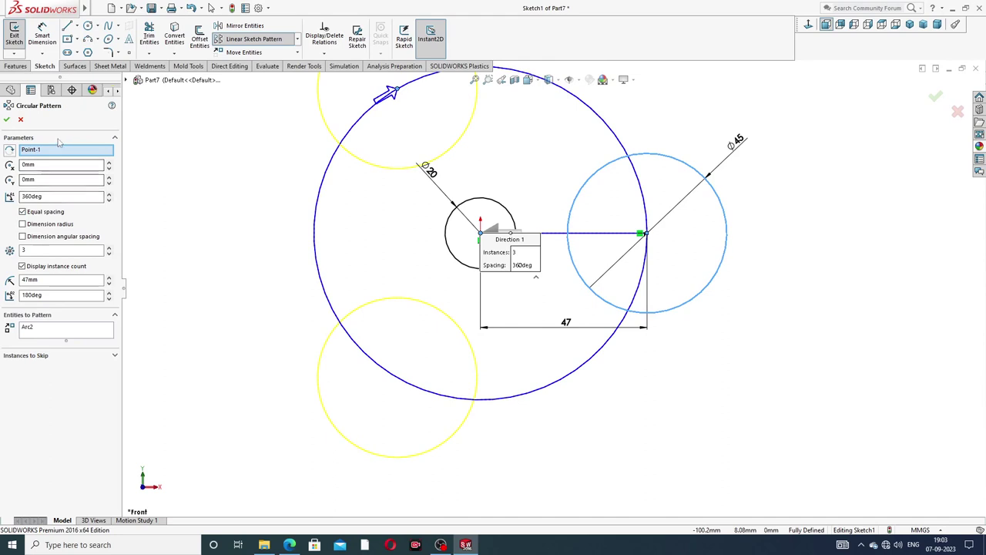
left_click(8, 121)
key("z")
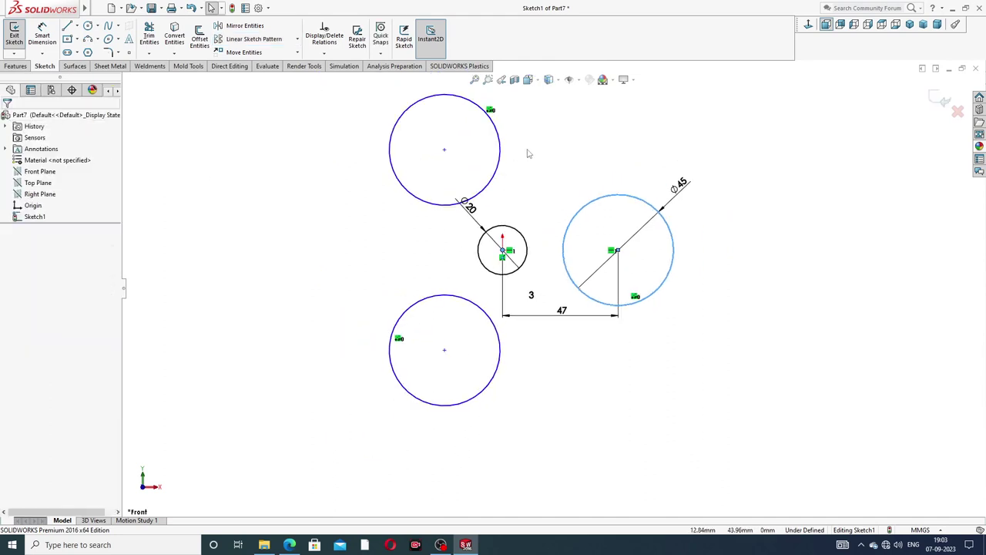
left_click_drag(470, 212, 544, 218)
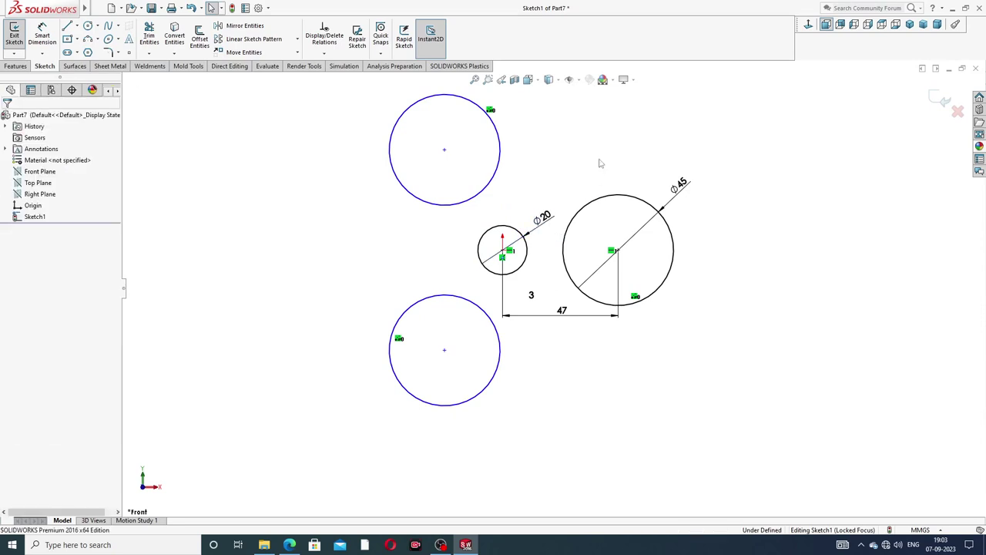
Step: Fully define all entities in Sketch1 with Fully Define Sketch and Calculate
key("z")
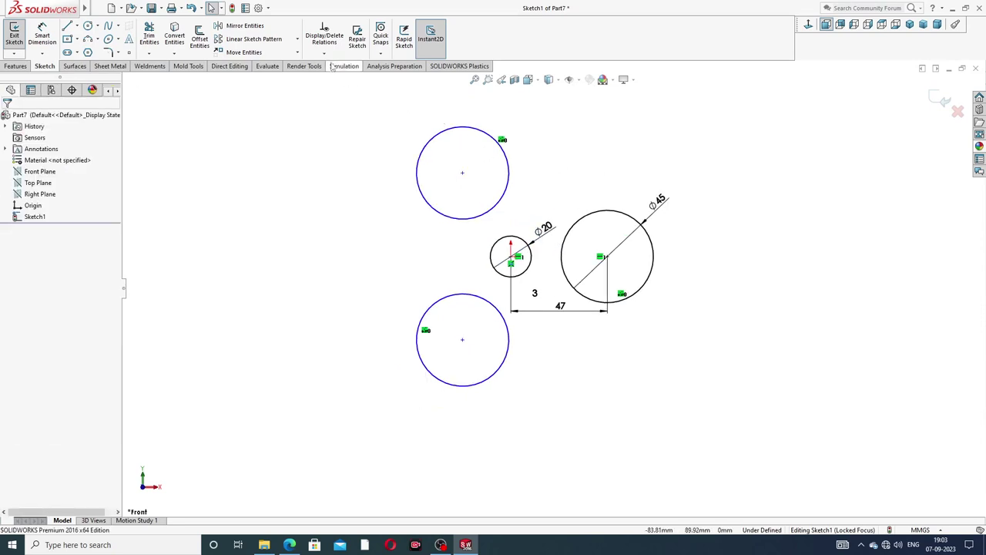
left_click(325, 54)
left_click(345, 90)
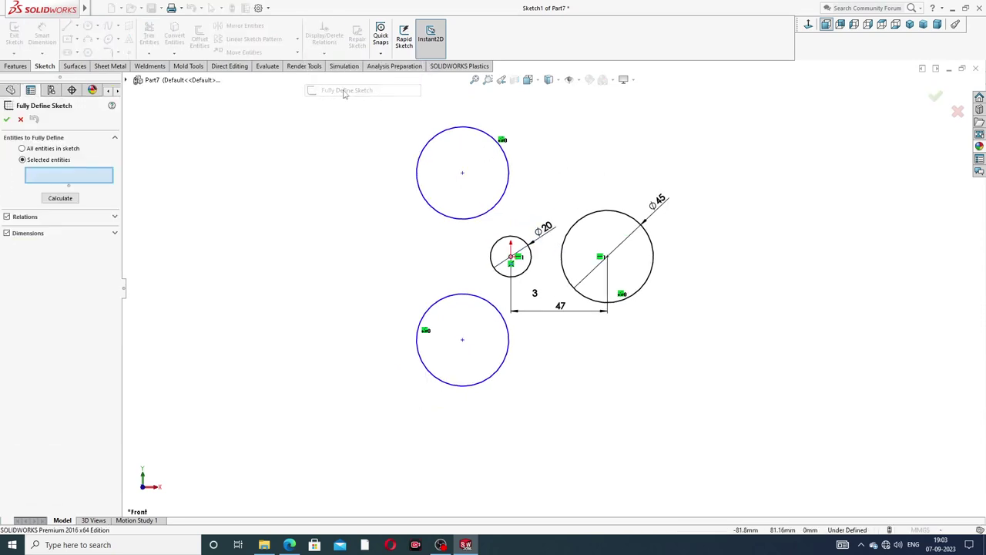
left_click(53, 151)
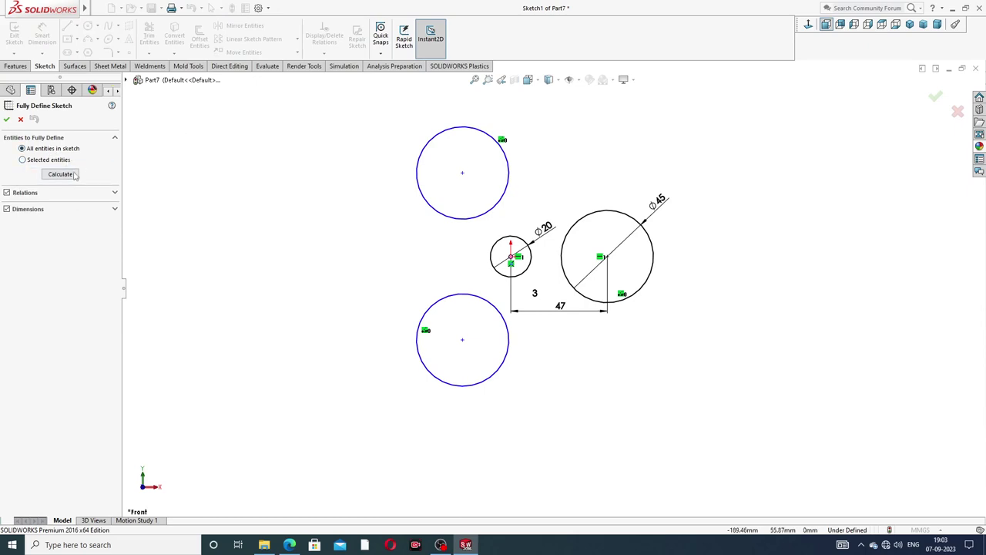
left_click(74, 175)
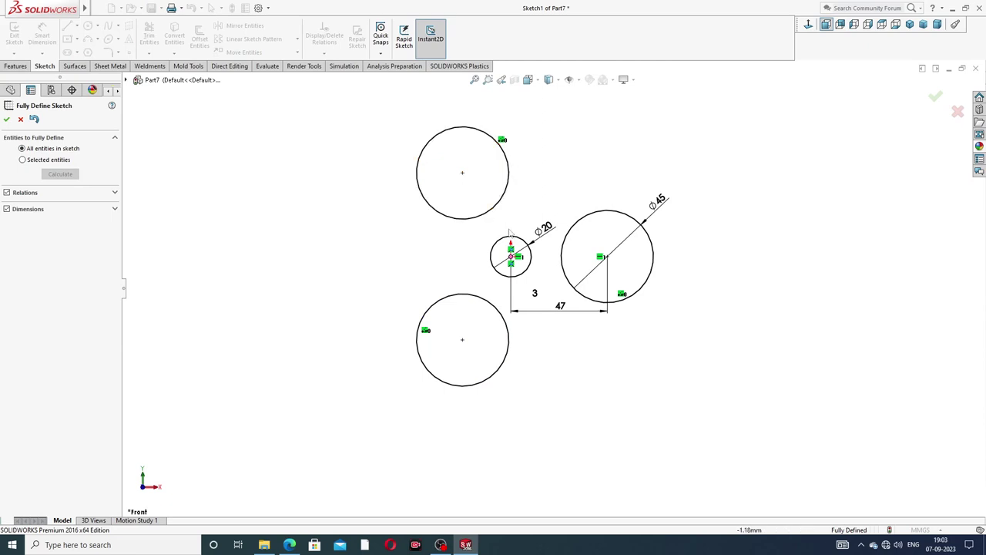
left_click(7, 120)
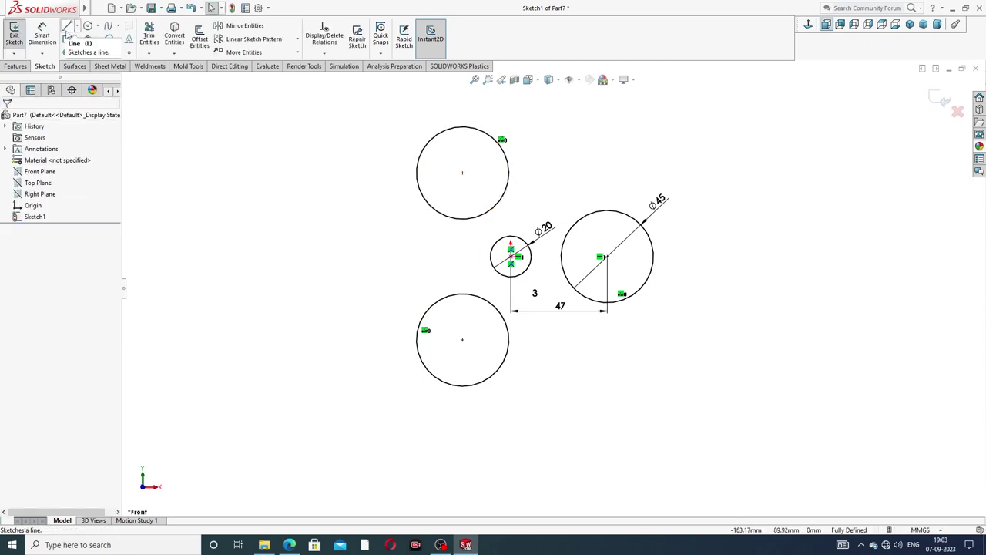
Step: Add a 23.50 reference dimension between the lower and origin circle centres, then view the PDF
left_click(42, 36)
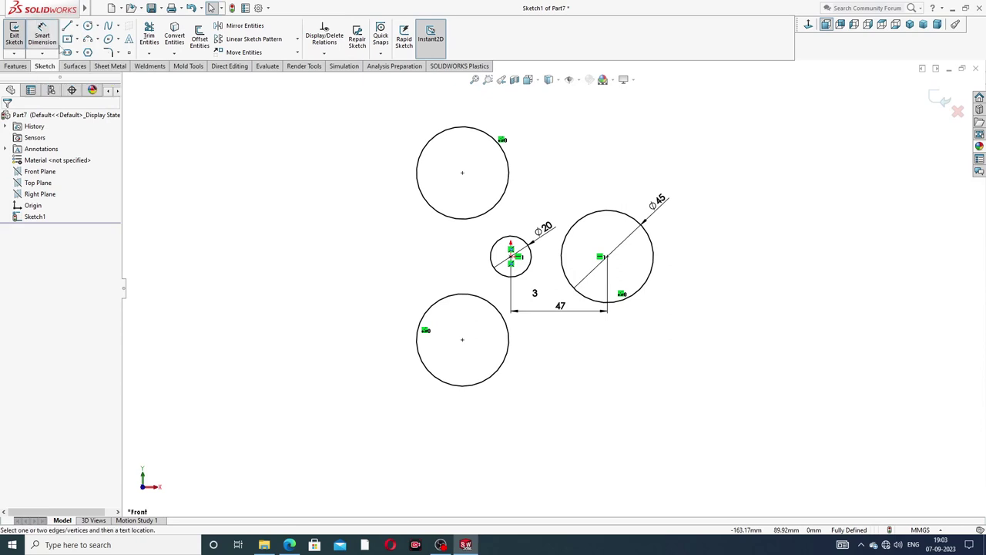
left_click(463, 341)
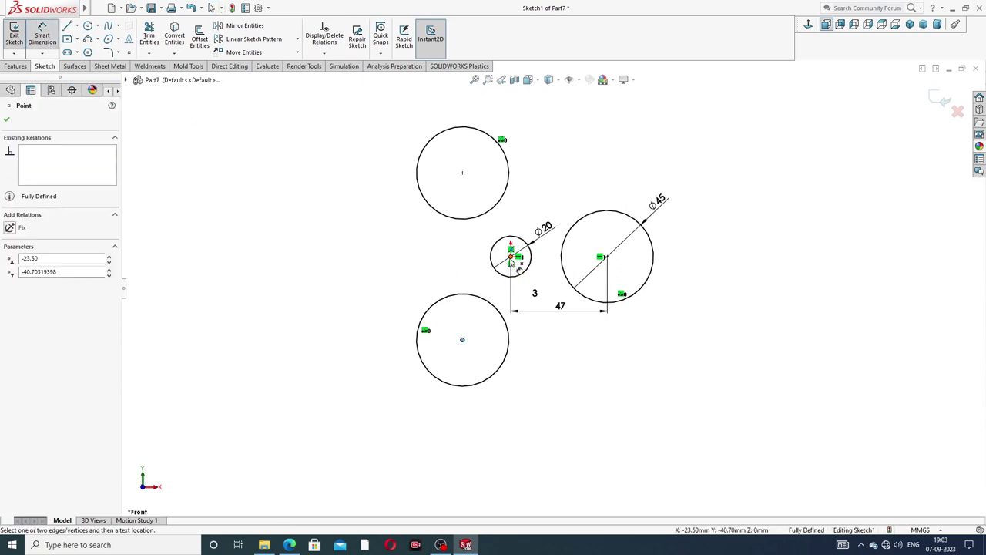
left_click(510, 258)
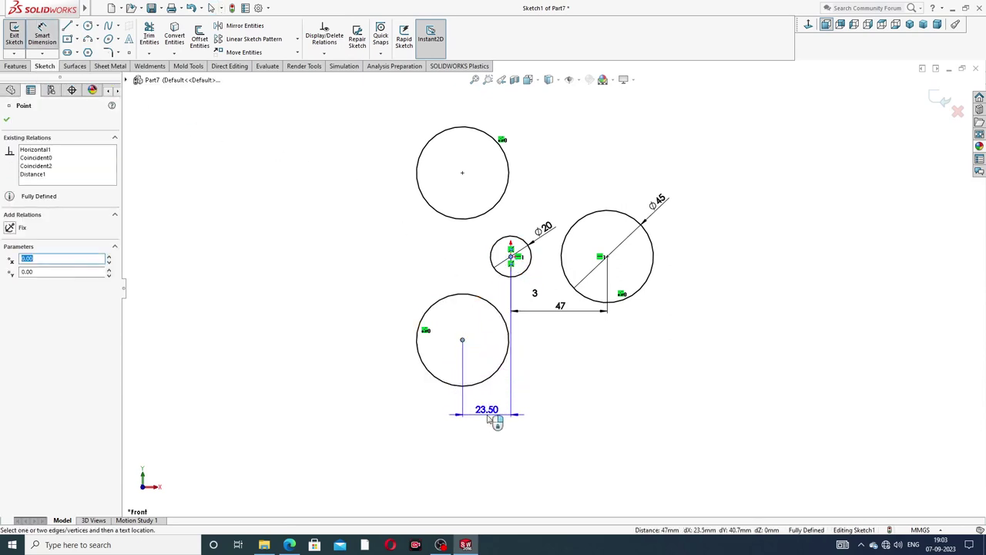
left_click(493, 420)
left_click(555, 274)
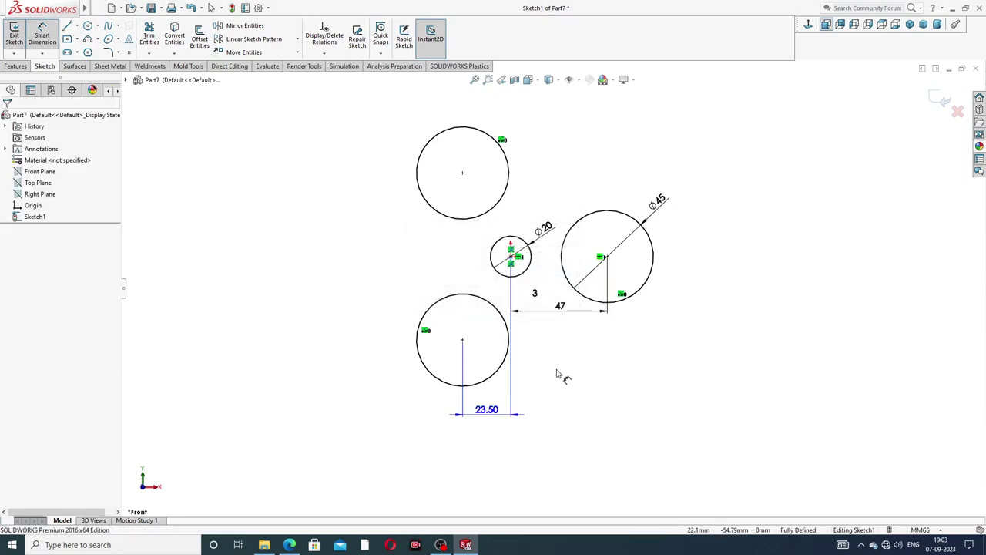
right_click(732, 214)
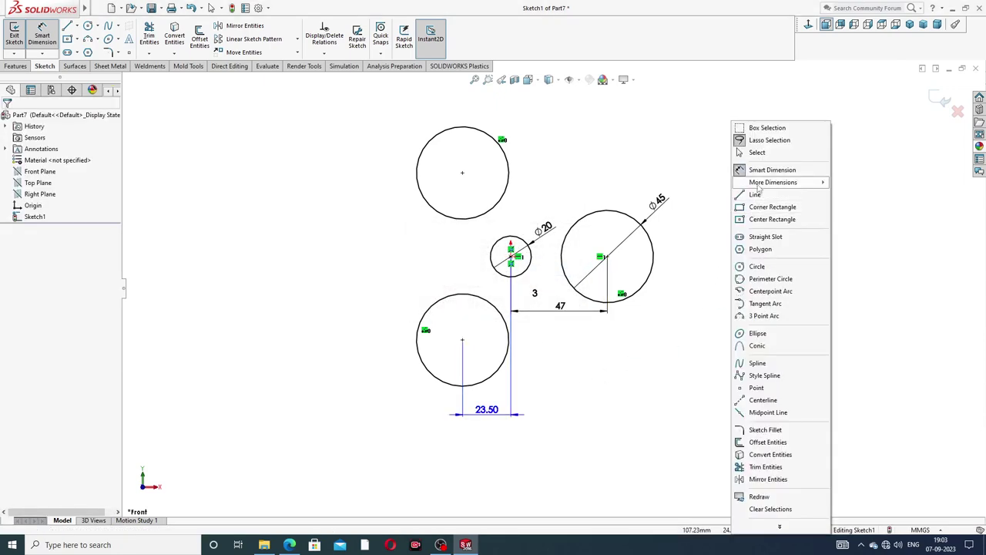
left_click(752, 167)
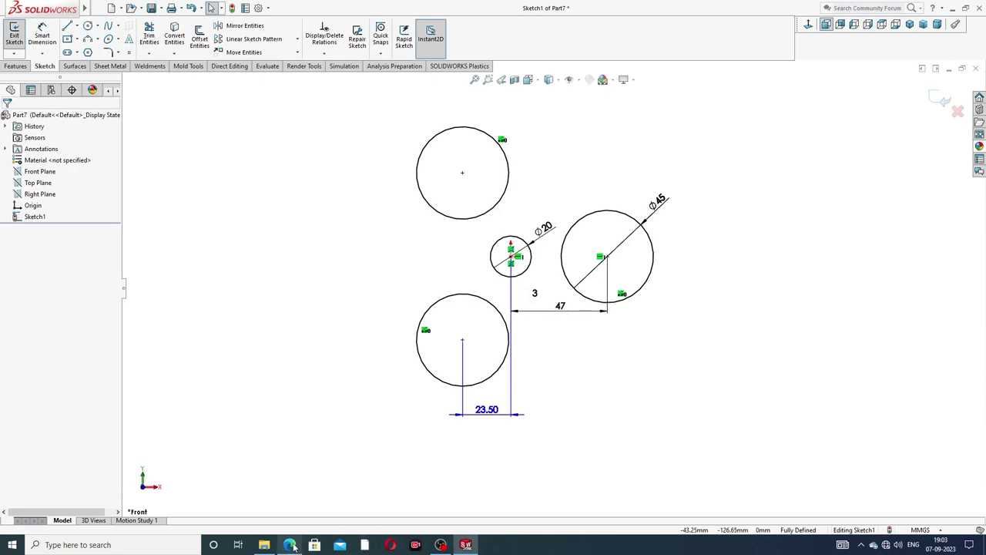
left_click(289, 545)
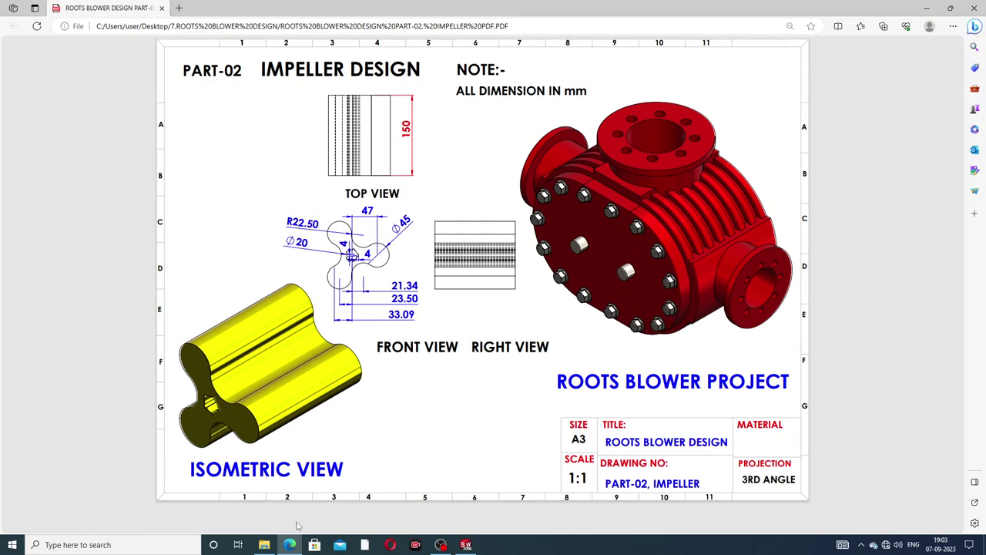
Step: Recheck the impeller drawing and return to the SOLIDWORKS sketch
left_click(290, 545)
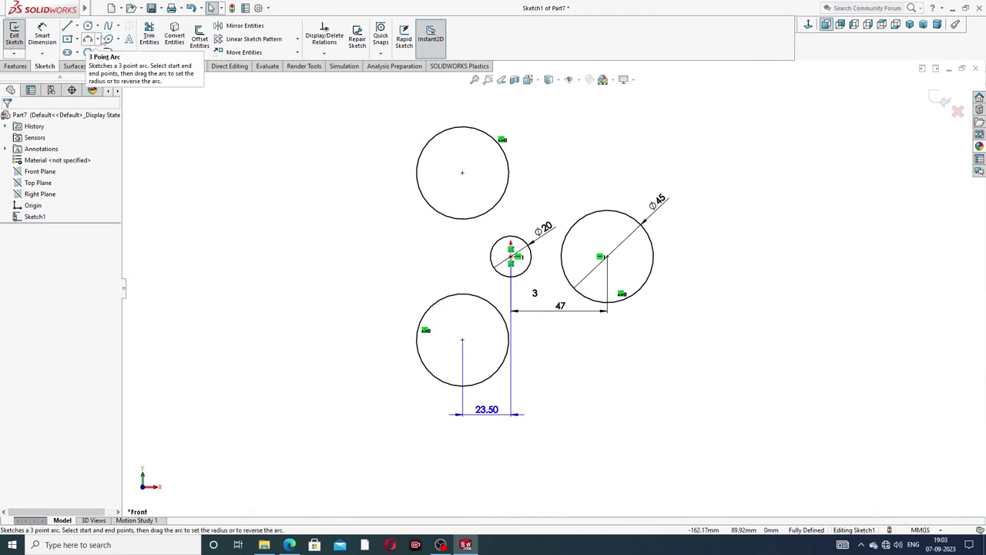
Step: Draw a three-point arc from the top circle's edge to the ⌀45 circle's edge
left_click(98, 39)
left_click(108, 75)
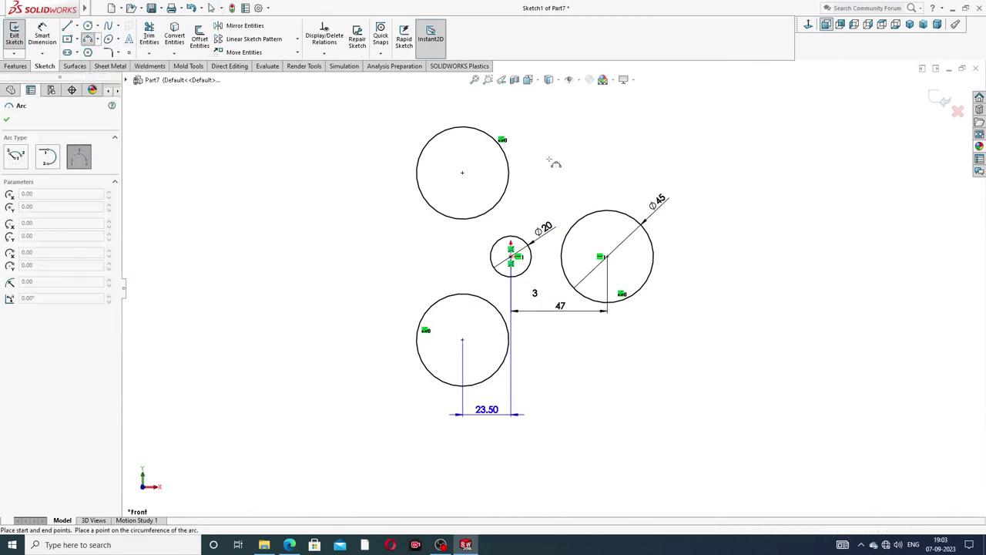
left_click(508, 153)
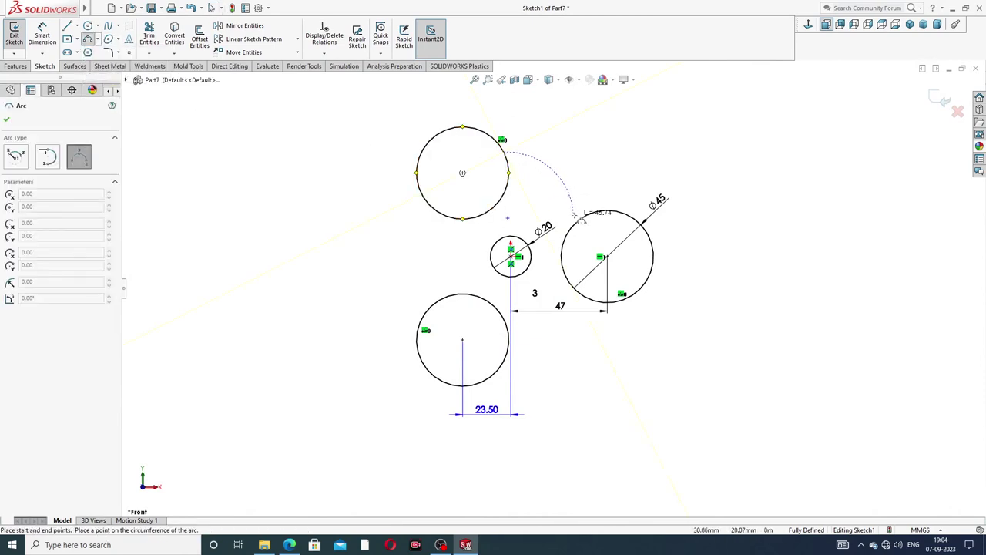
left_click(589, 217)
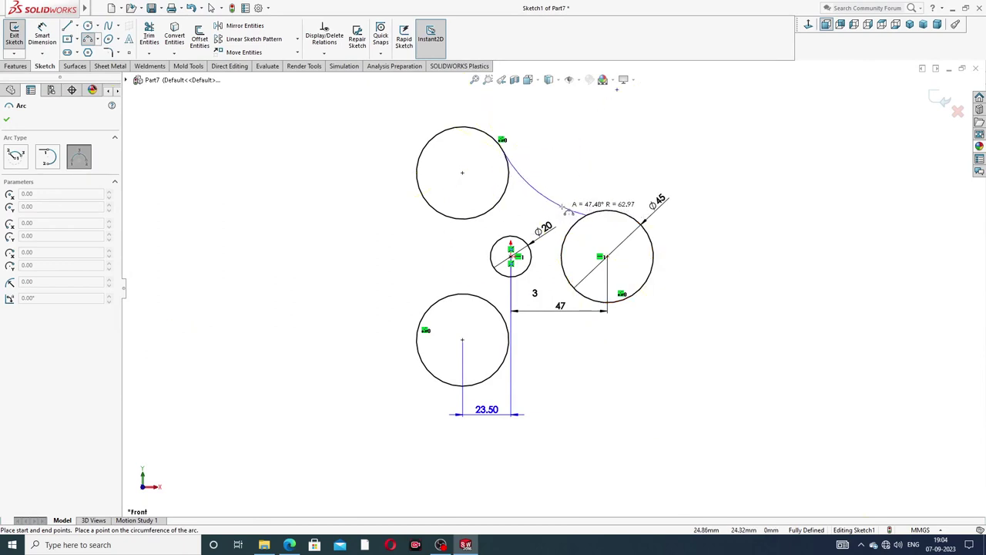
left_click(567, 207)
right_click(626, 157)
left_click(651, 165)
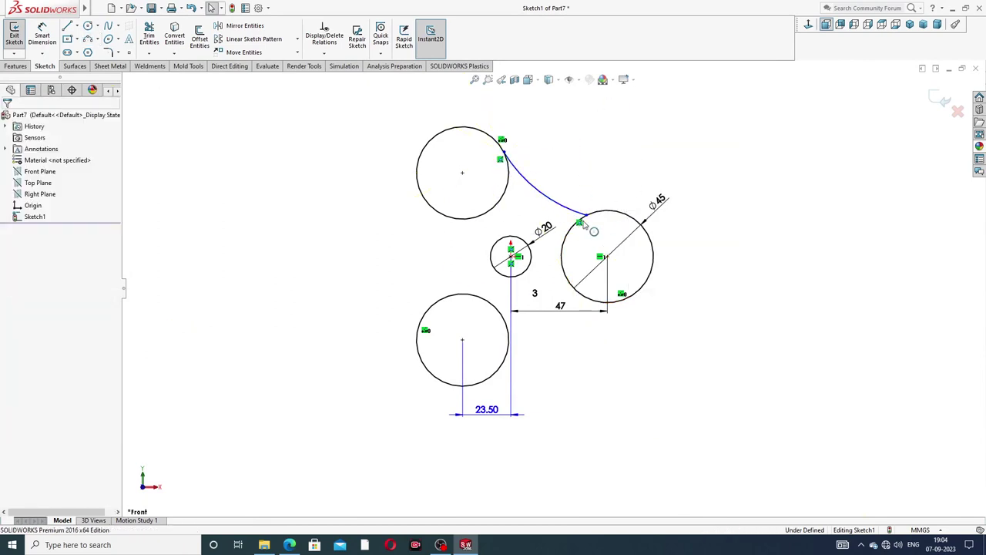
scroll(588, 208, "down", 2)
Step: Make the connecting arc tangent to both the top circle and the ⌀45 circle
left_click(476, 133)
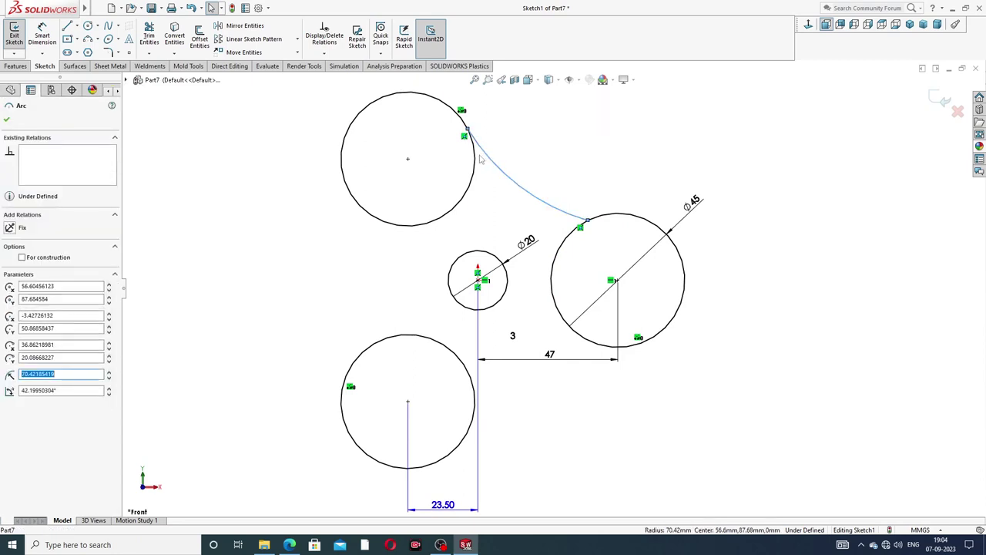
left_click(475, 163, "ctrl")
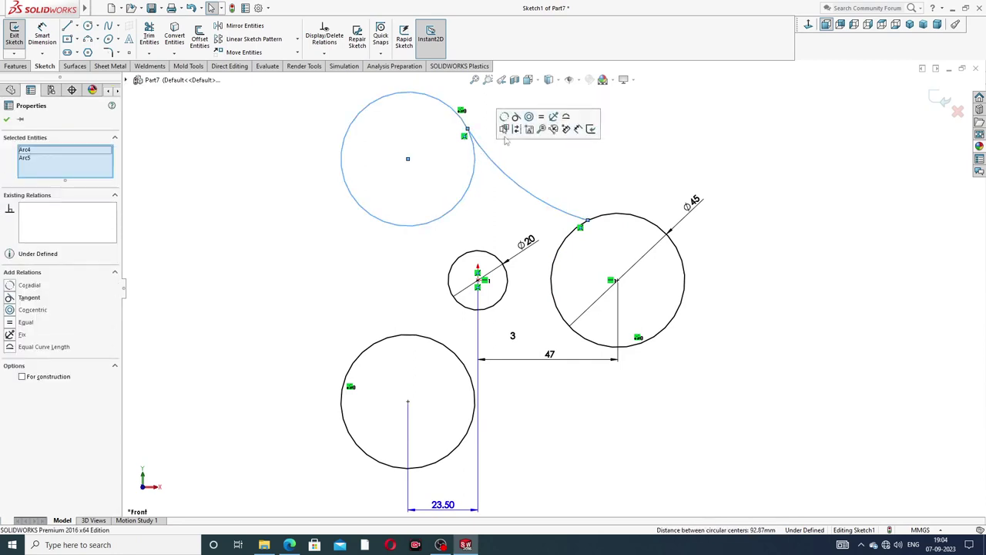
mouse_move(516, 117)
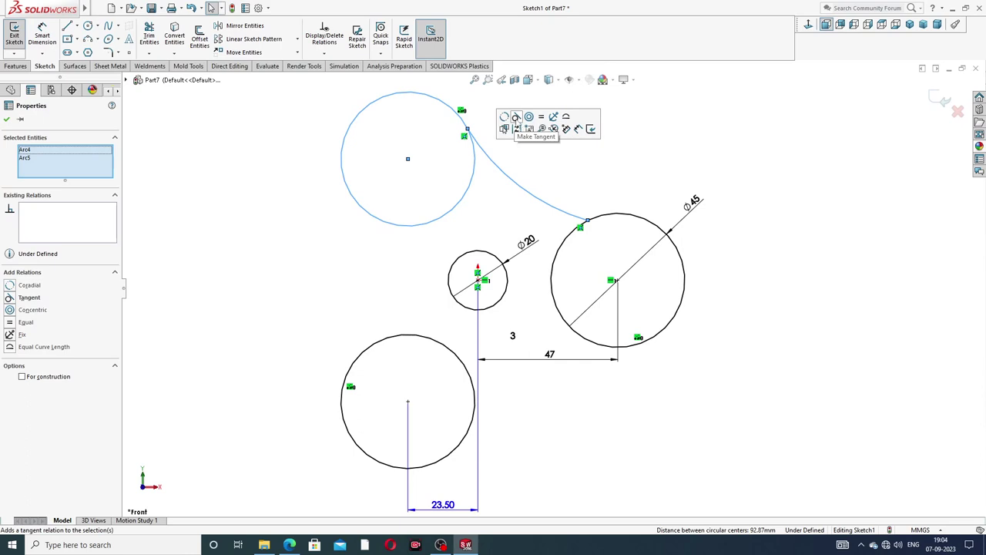
left_click(516, 118)
left_click(550, 164)
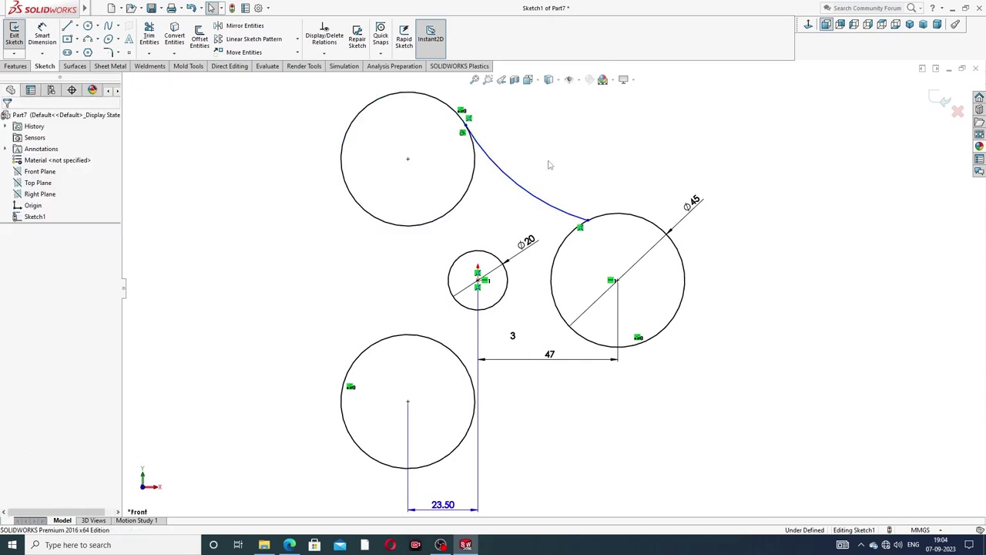
left_click(559, 206)
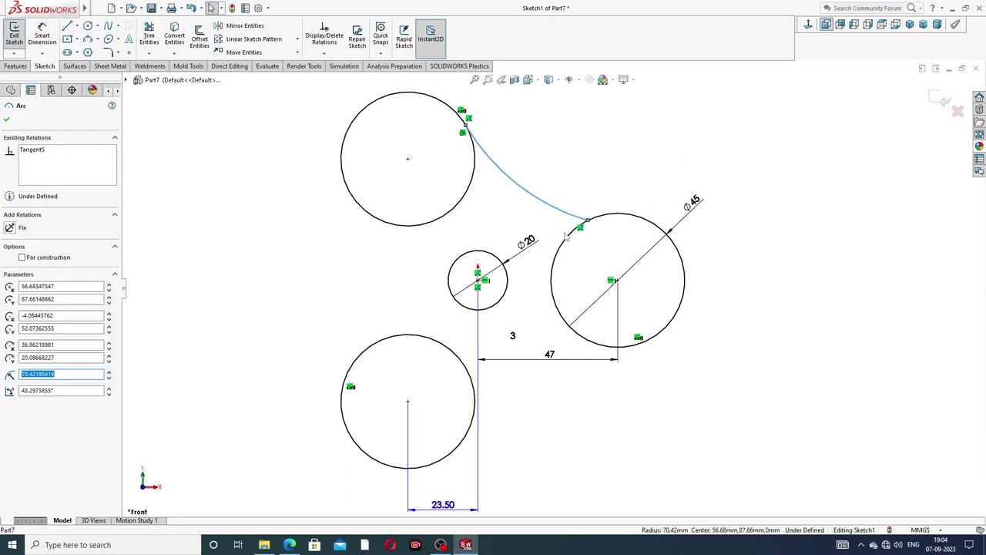
left_click(569, 239, "ctrl")
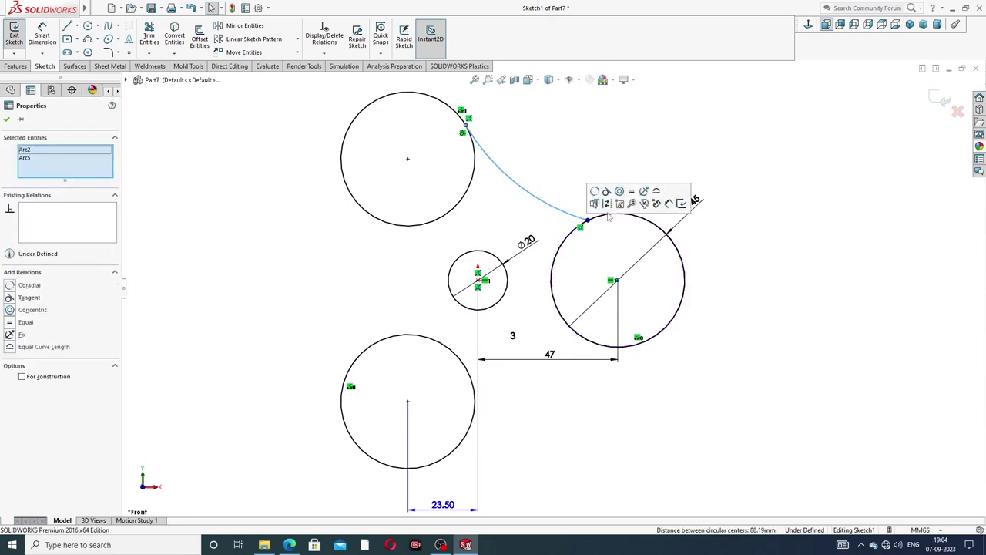
left_click(593, 207)
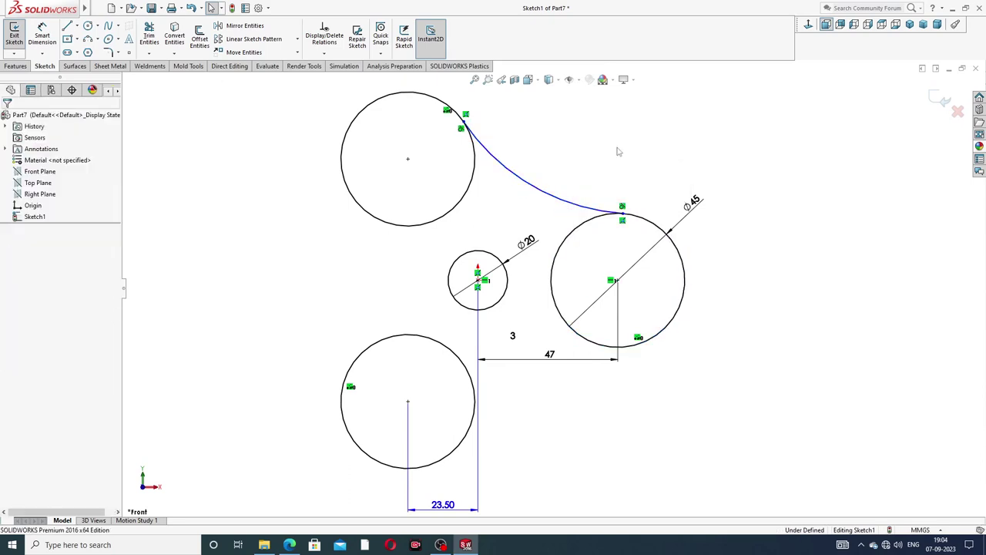
Step: Dimension the connecting arc's radius to 22.5 mm
left_click(42, 35)
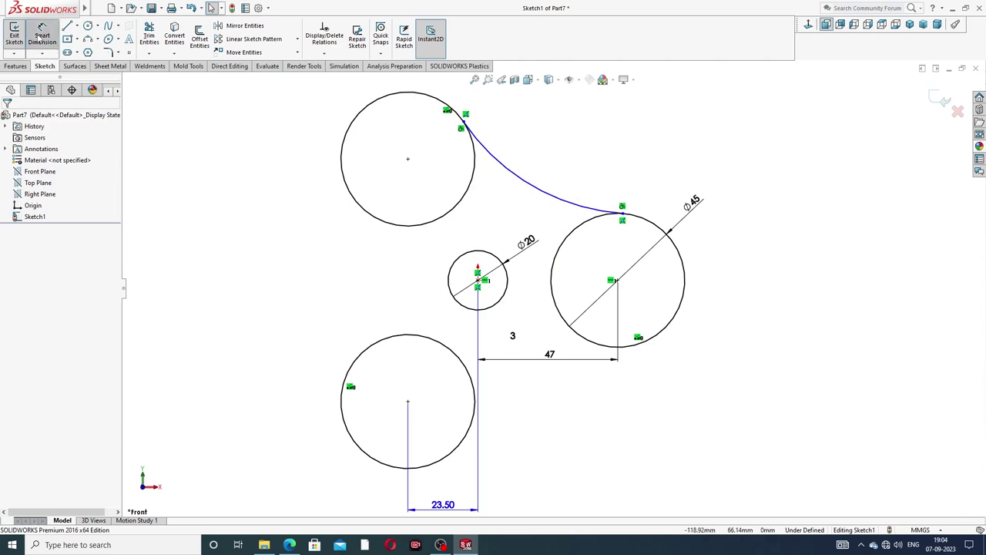
left_click(504, 163)
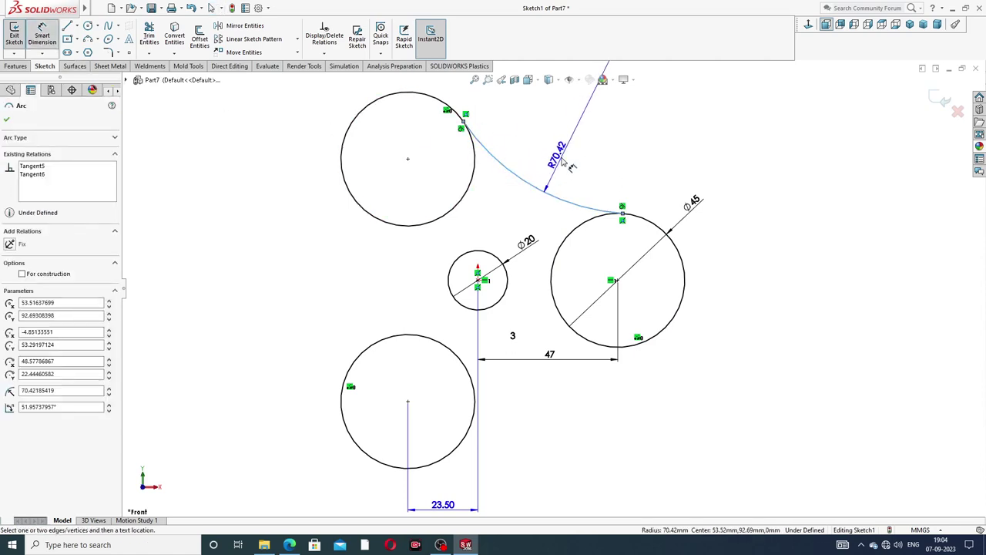
left_click(562, 161)
type("22")
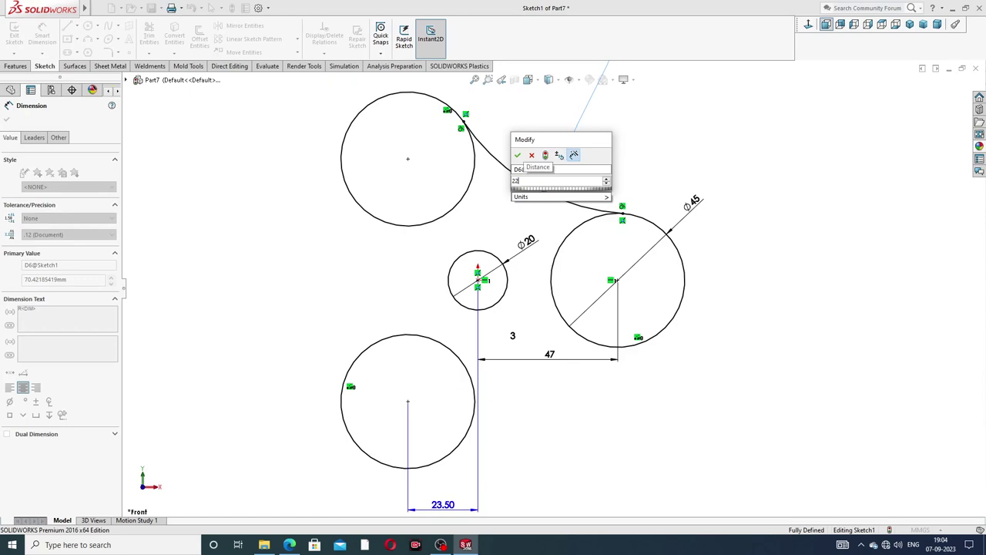
type(".5")
key("Return")
key("Escape")
Step: Move the R22.50 and ⌀20 dimension labels clear of the sketch geometry
left_click_drag(514, 215, 515, 183)
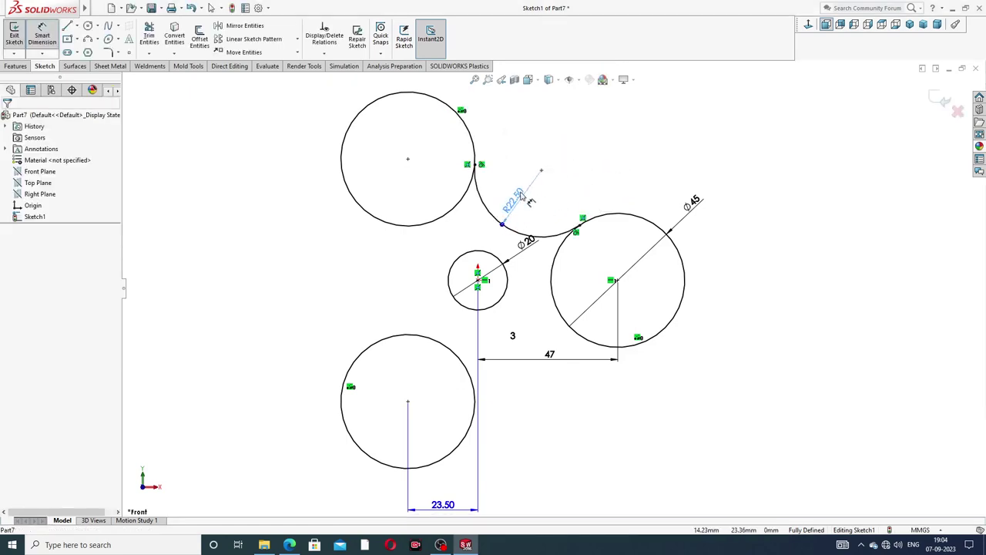
left_click_drag(525, 243, 524, 267)
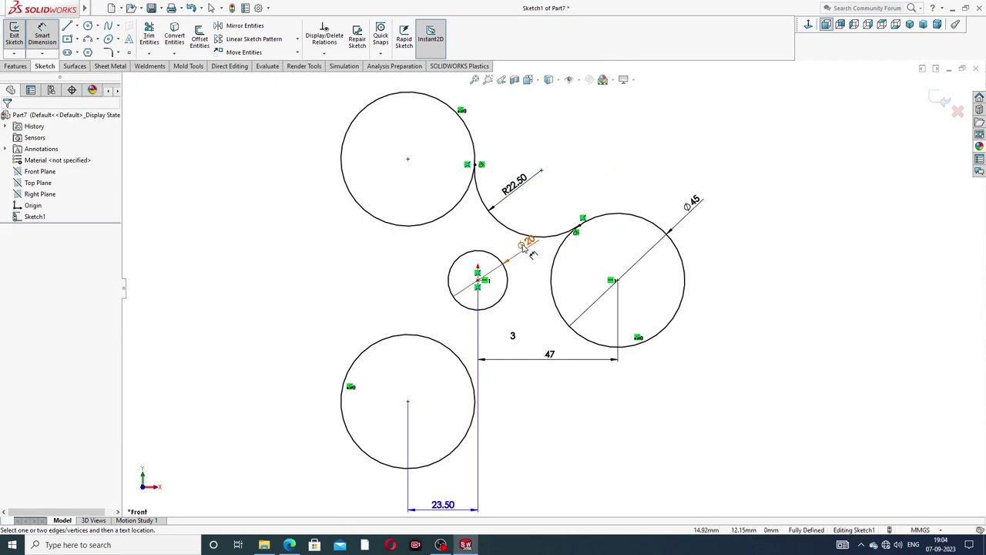
key("Escape")
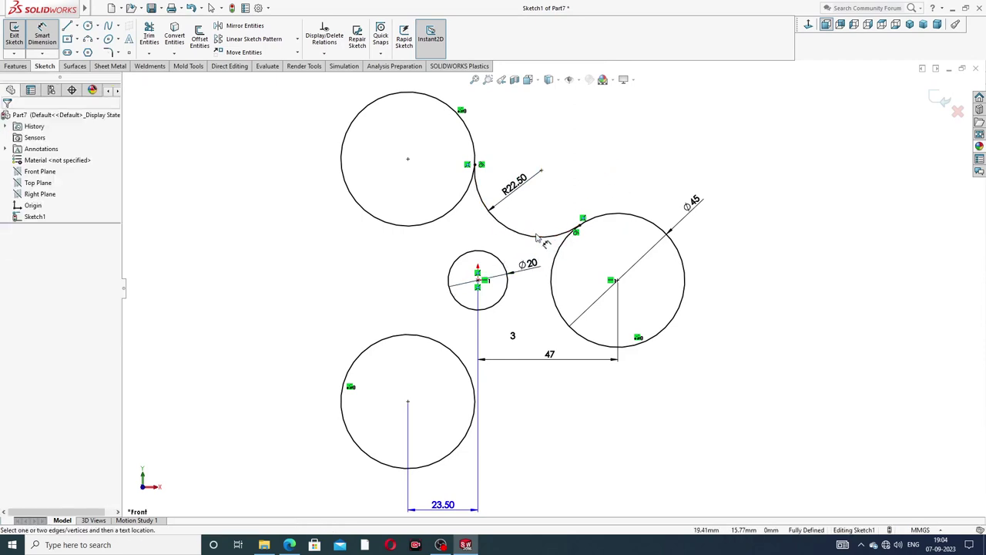
scroll(544, 241, "up", 1)
right_click(786, 128)
left_click(809, 154)
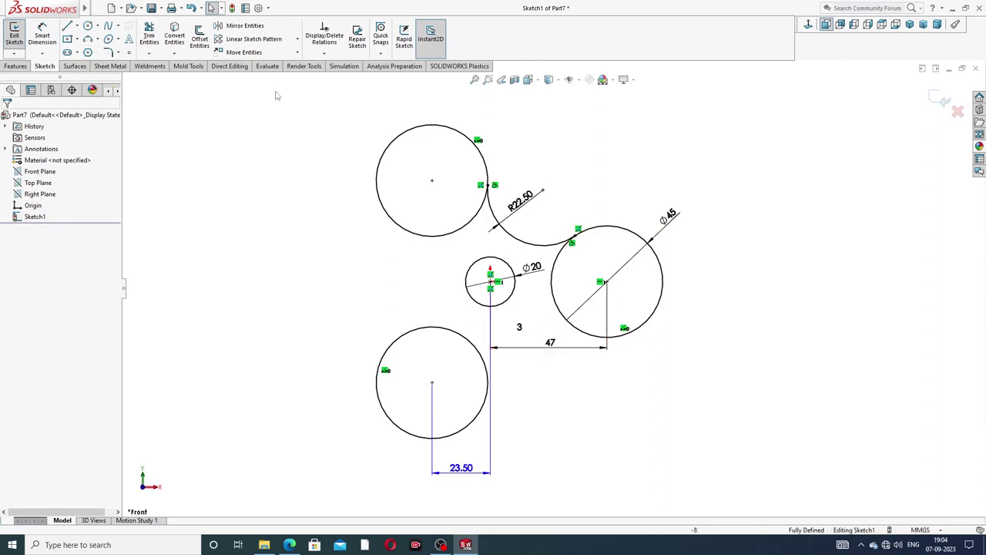
left_click(324, 54)
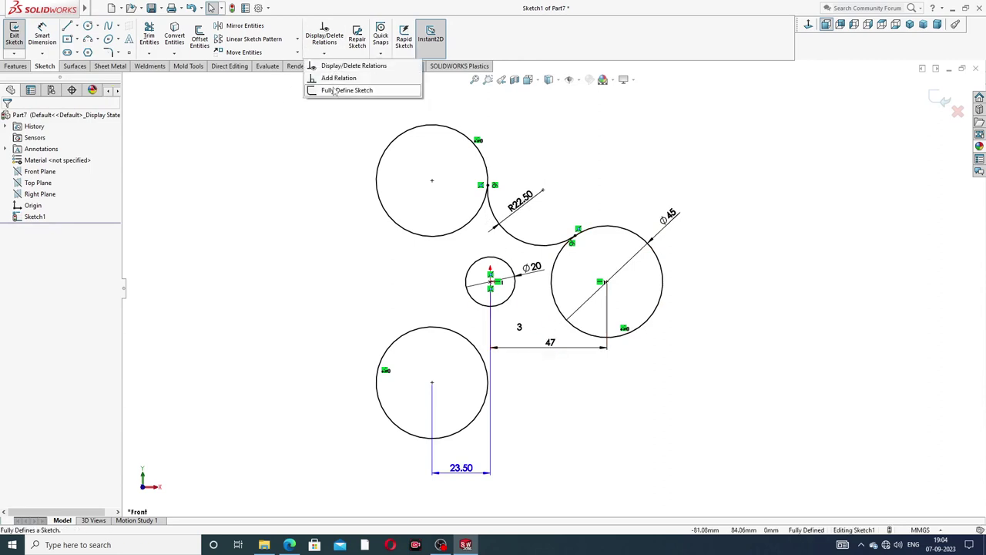
Step: Circularly pattern the R22.50 arc into 3 instances around the origin
left_click(298, 38)
left_click(291, 67)
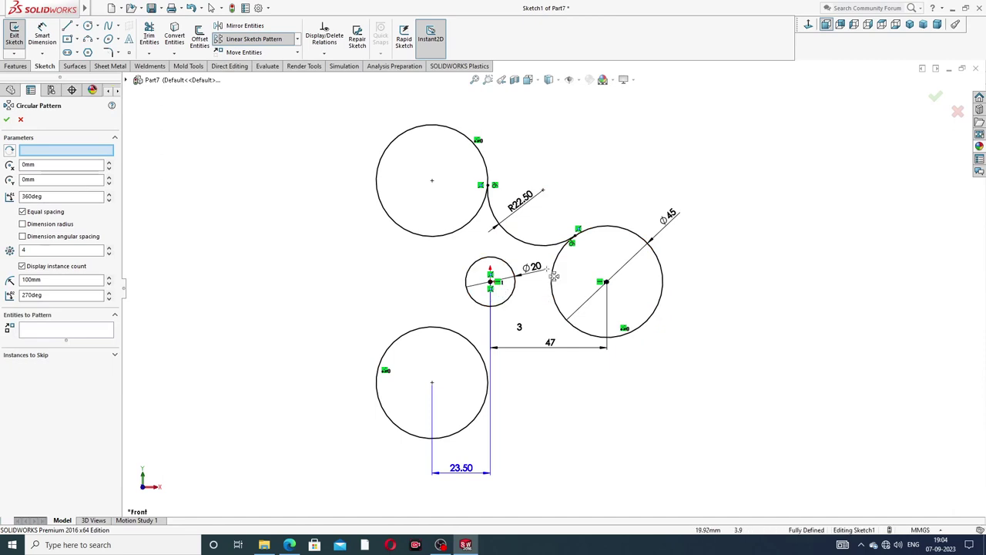
left_click(542, 246)
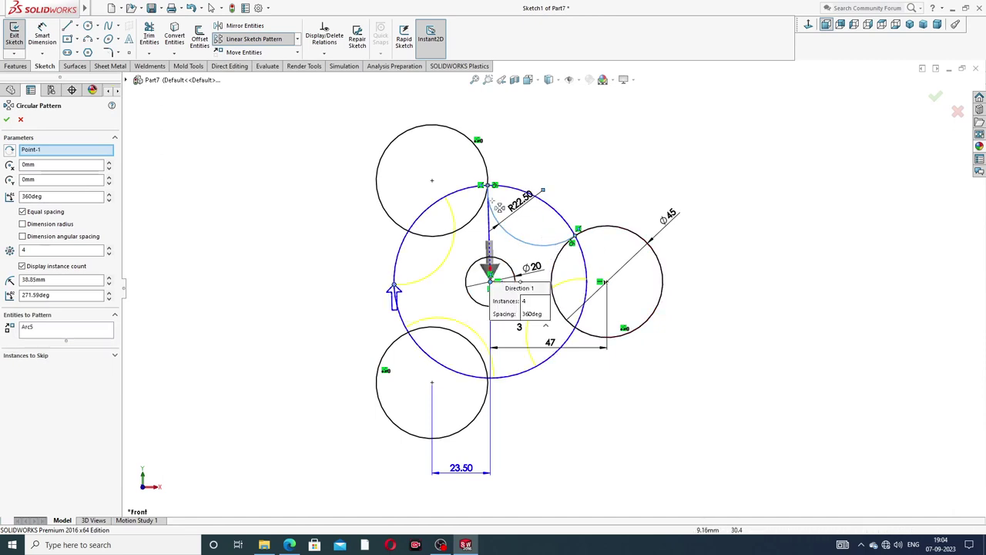
left_click(110, 255)
left_click(110, 256)
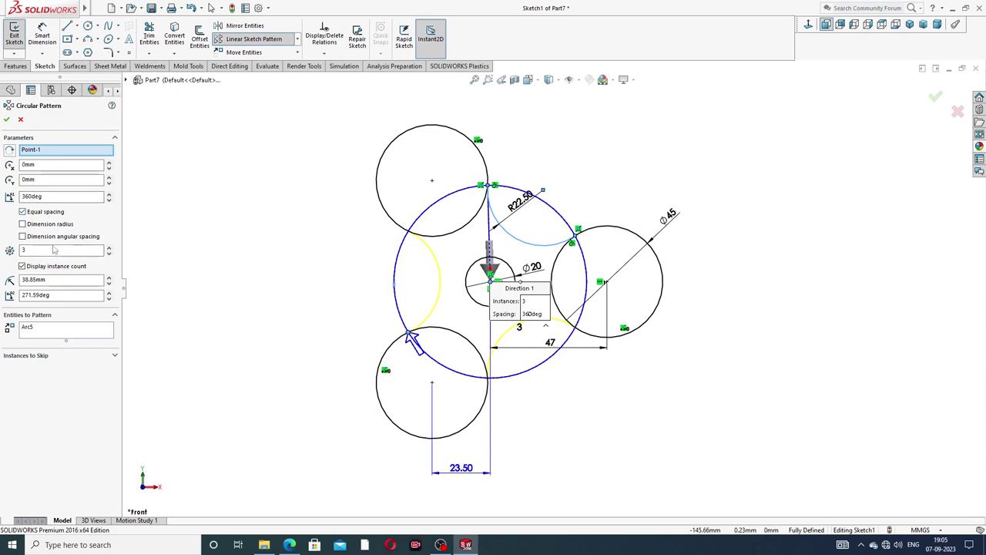
left_click(7, 118)
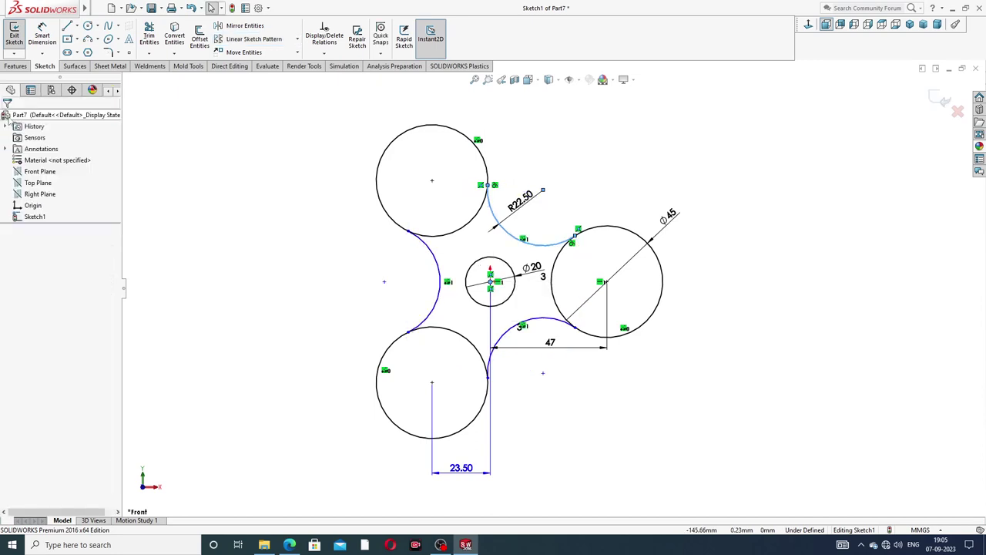
left_click(589, 185)
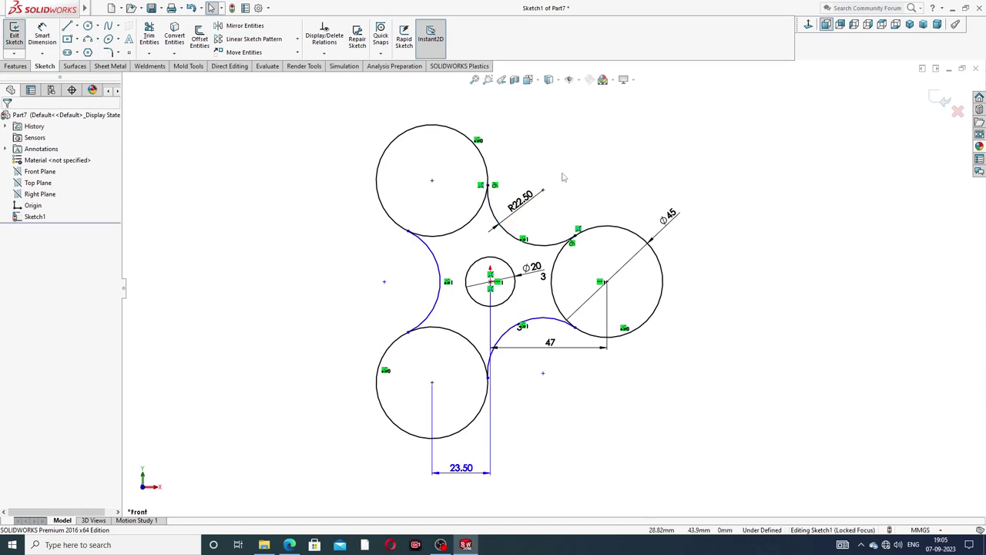
Step: Fully define the sketch by auto-dimensioning the left and lower arcs (33.09, 21.34)
left_click(325, 54)
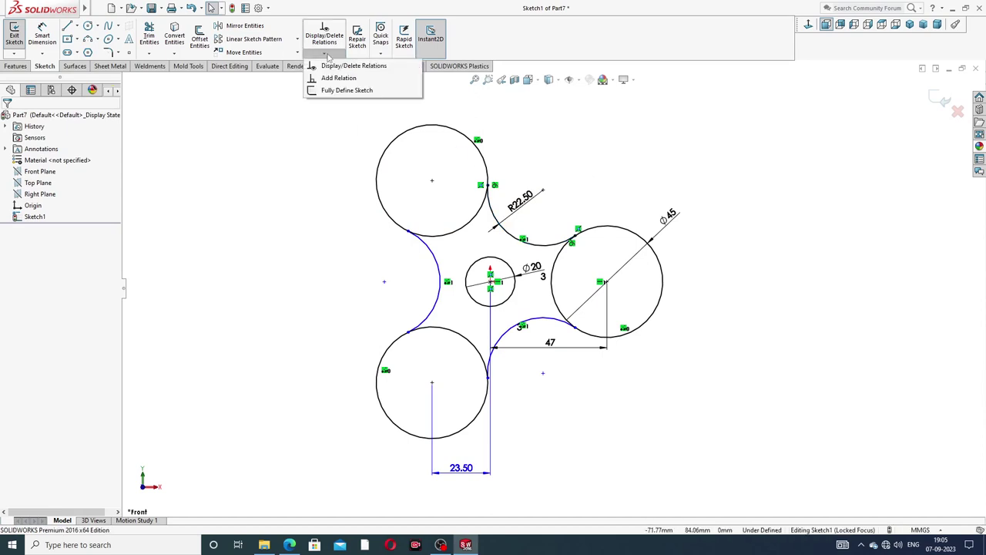
left_click(347, 90)
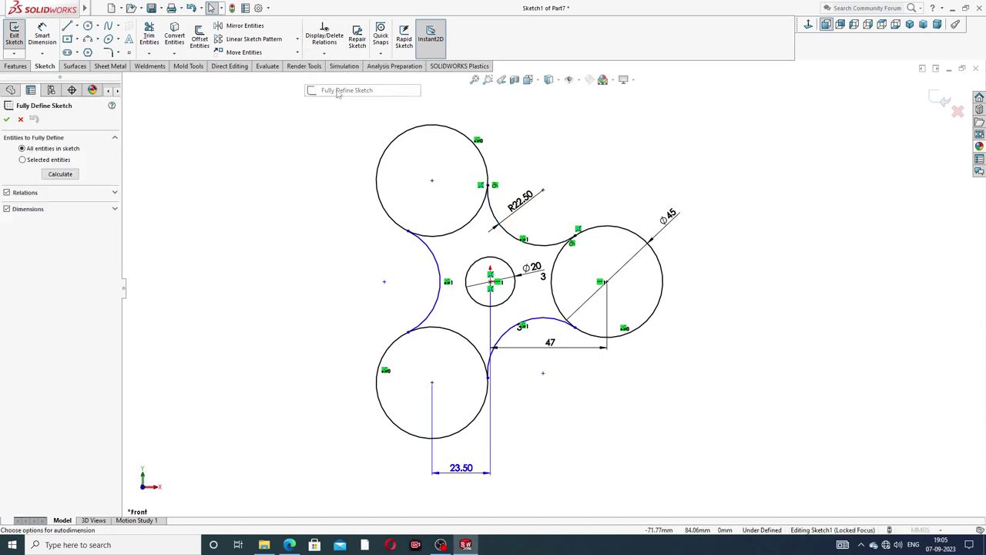
left_click(47, 160)
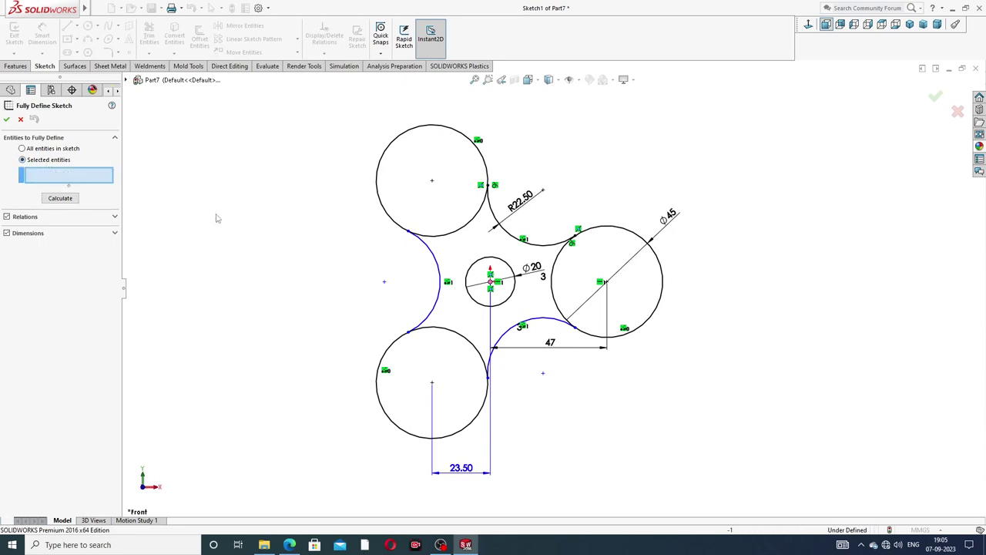
left_click(435, 270)
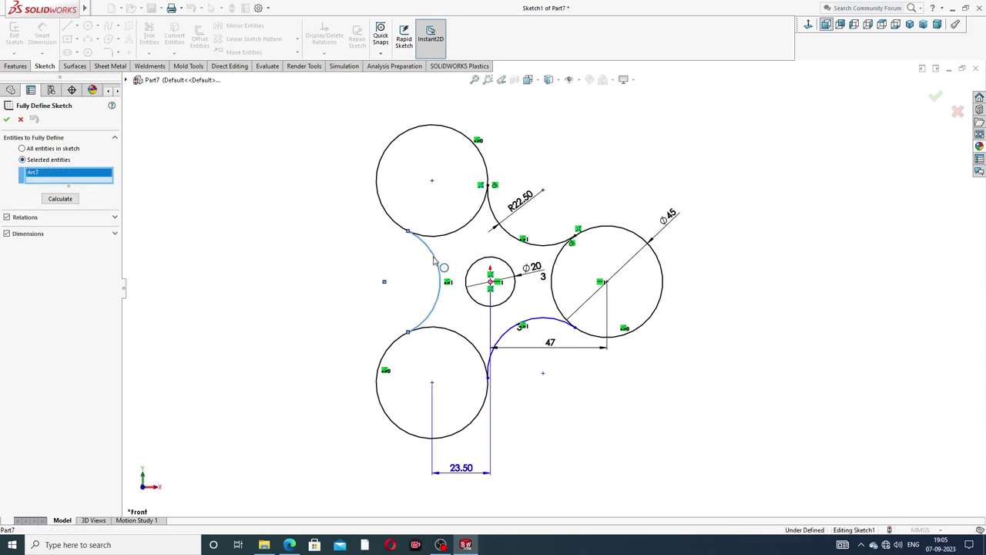
left_click(502, 339)
left_click(61, 207)
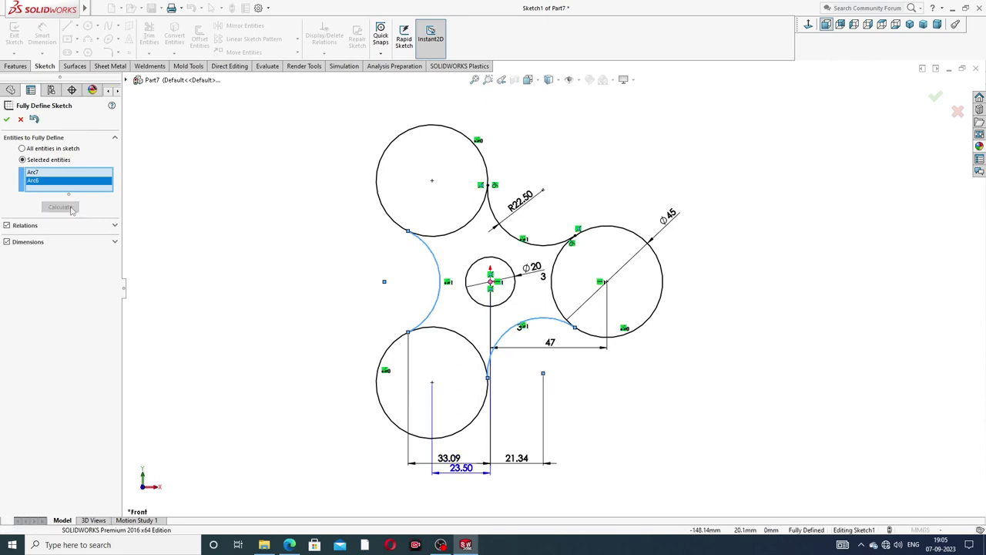
left_click(6, 119)
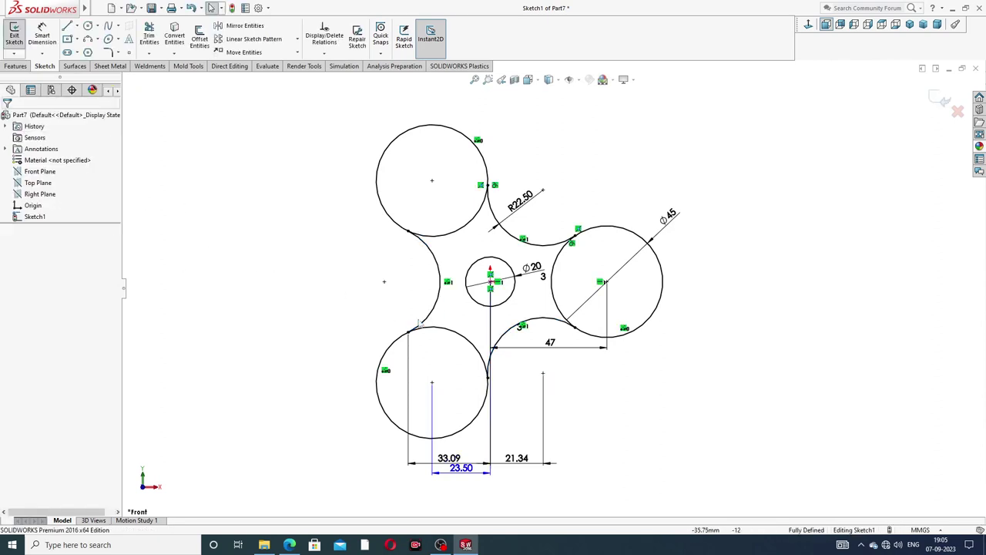
Step: Reposition the 21.34, 33.09 and 23.50 dimension labels for readability
left_click_drag(548, 463, 547, 470)
left_click_drag(484, 462, 484, 489)
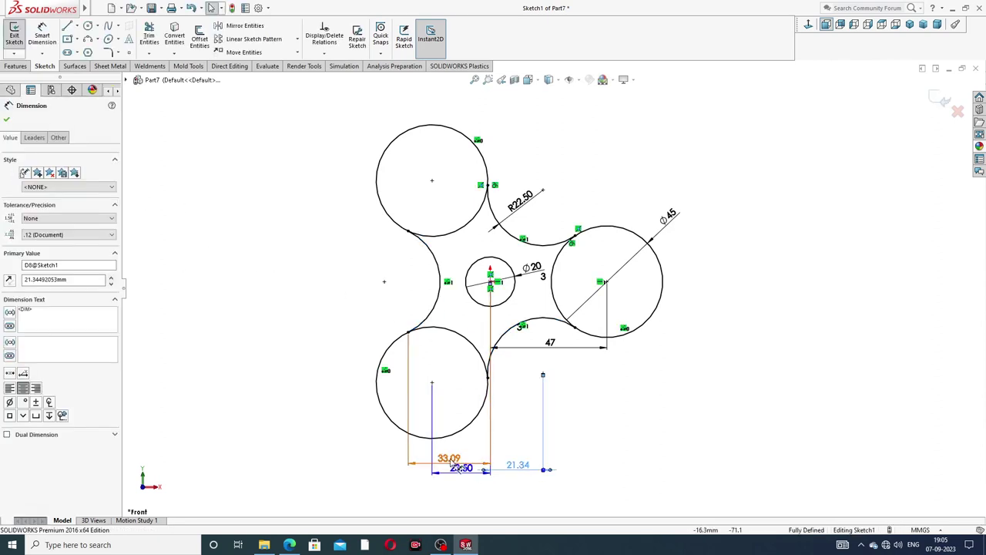
scroll(521, 463, "up", 3)
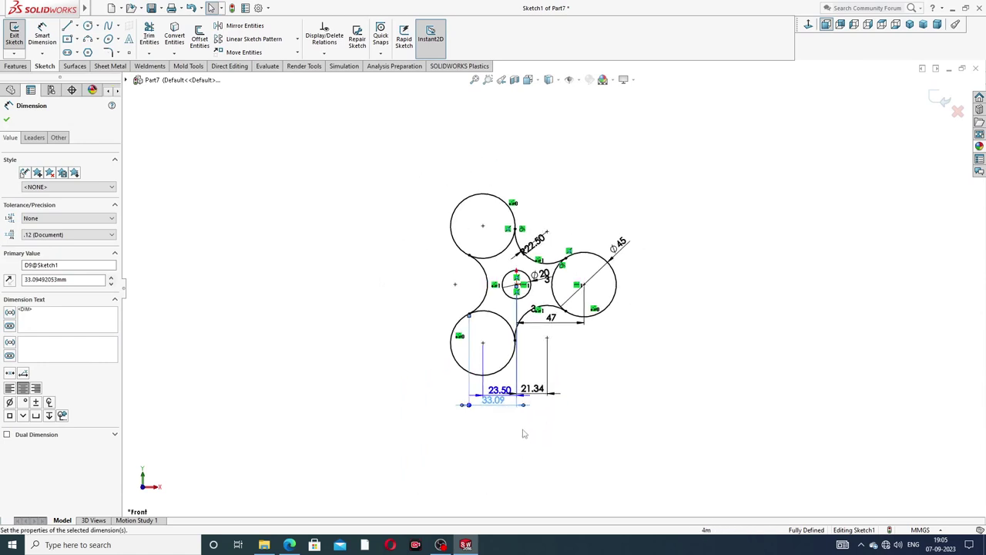
scroll(497, 406, "down", 2)
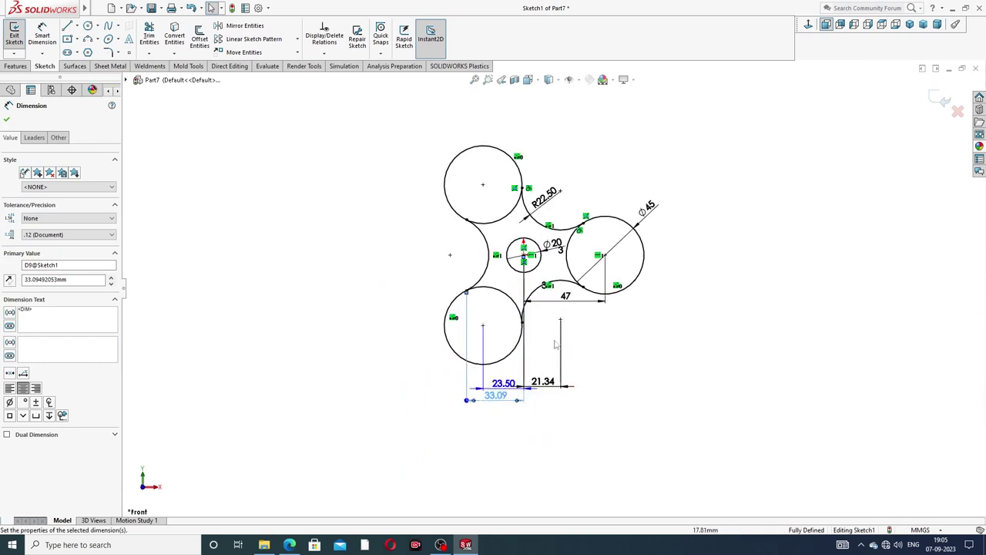
mouse_move(544, 385)
left_mouse_down()
mouse_move(560, 397)
mouse_move(518, 376)
mouse_move(495, 408)
mouse_move(549, 399)
left_mouse_up()
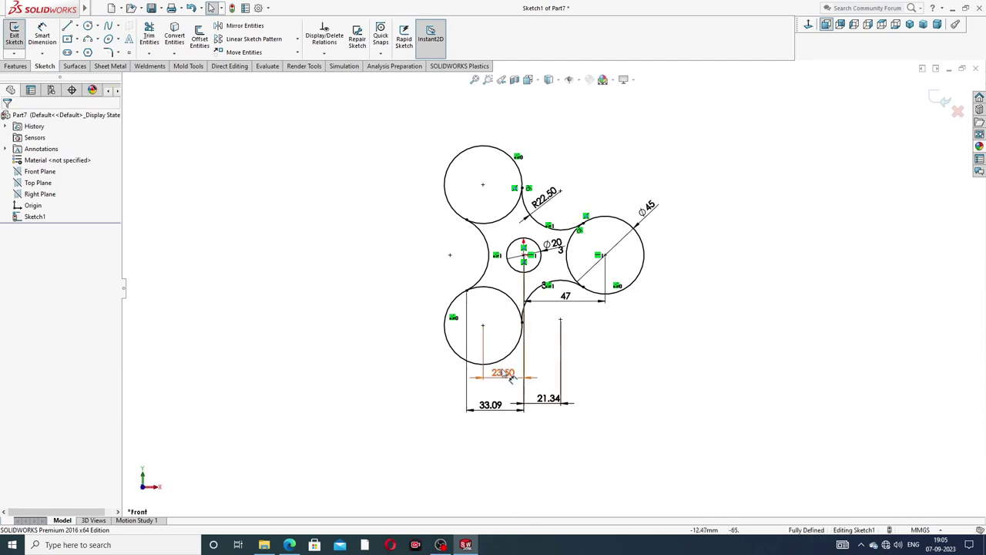
left_click_drag(503, 372, 502, 381)
left_click(643, 364)
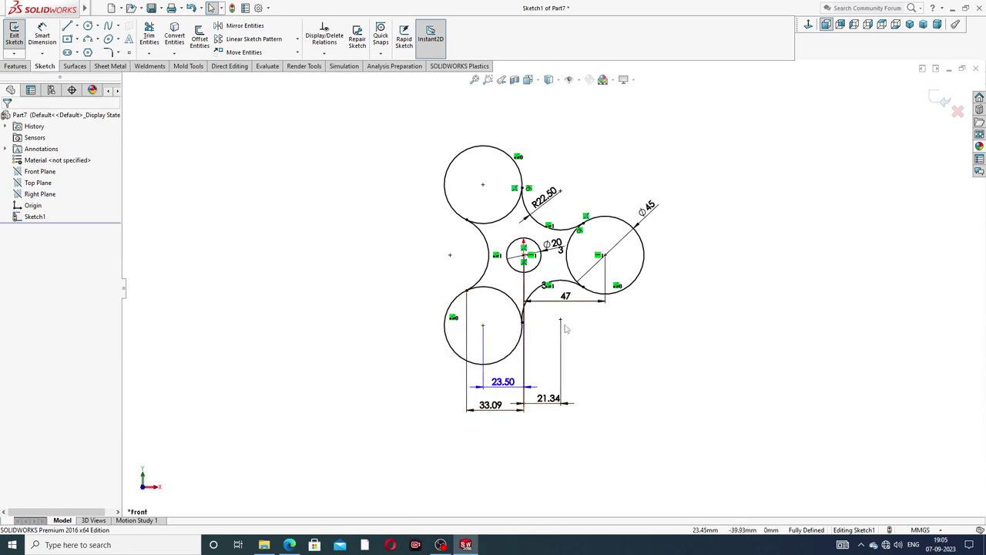
Step: Move the 47 and ⌀20 dimension labels away from the geometry
mouse_move(566, 296)
left_mouse_down()
mouse_move(569, 305)
mouse_move(665, 282)
left_mouse_up()
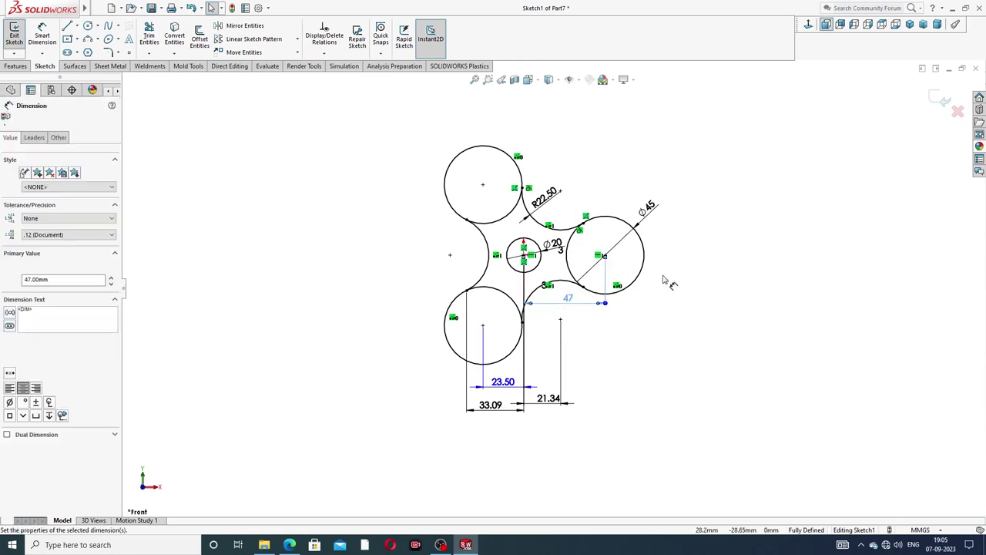
left_click(664, 282)
scroll(536, 197, "down", 1)
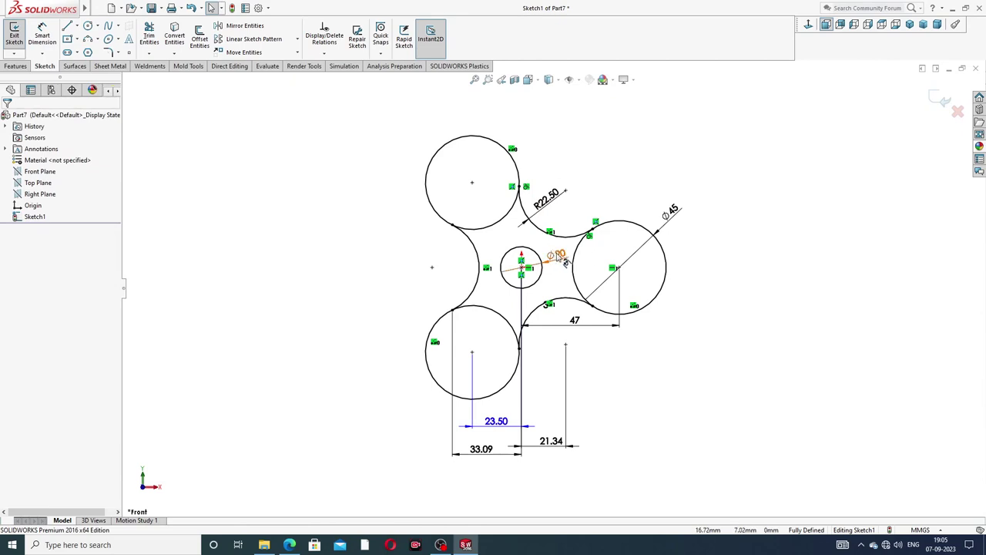
left_click_drag(560, 258, 655, 183)
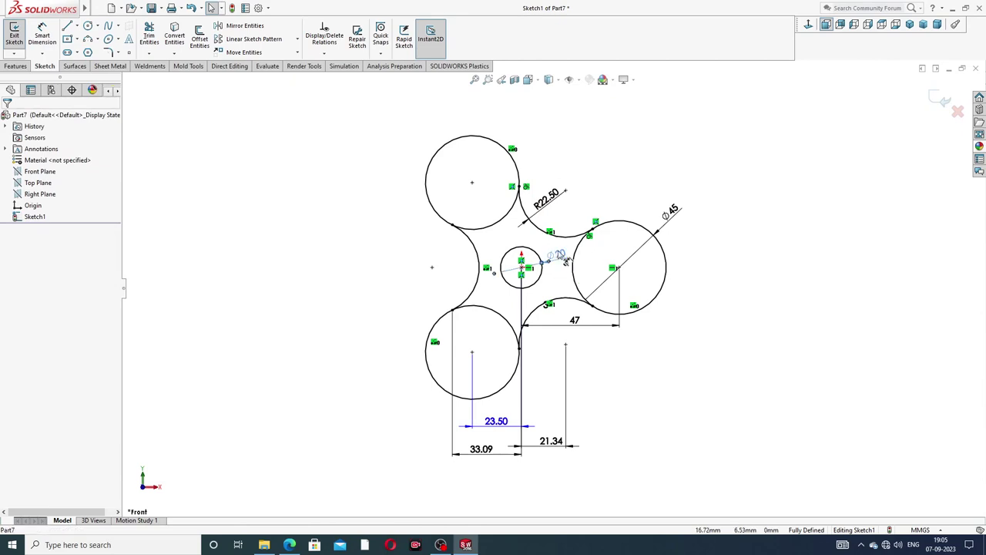
left_click(656, 183)
scroll(596, 231, "up", 1)
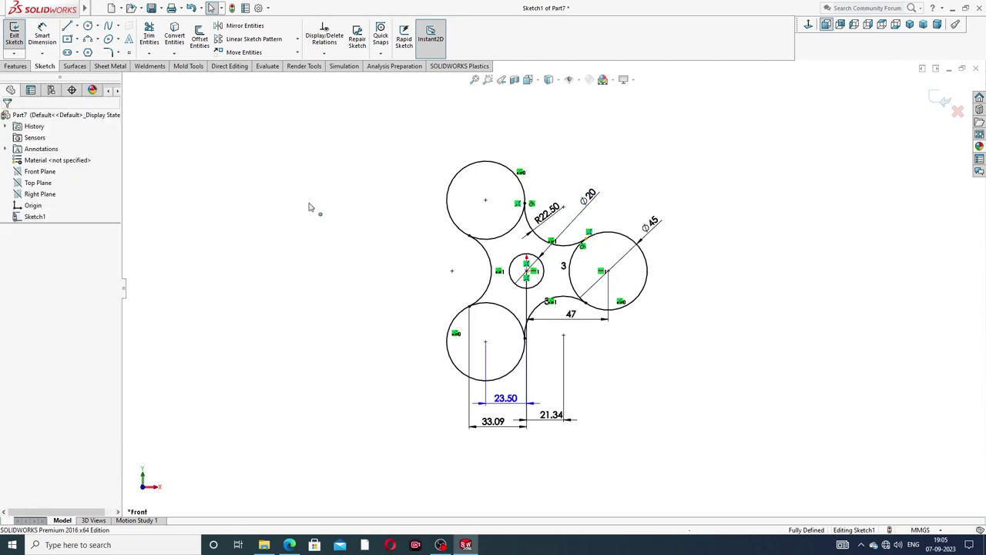
left_click(15, 66)
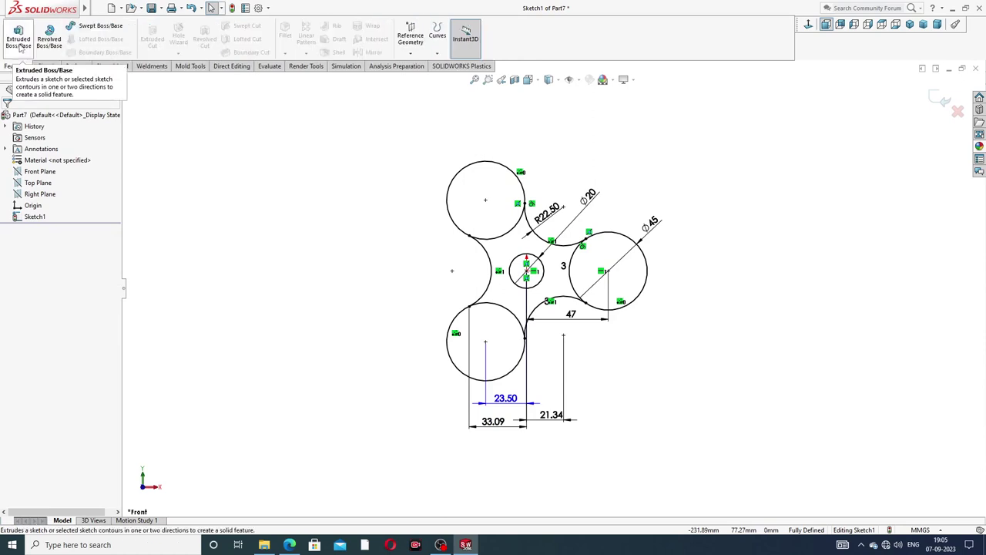
Step: Extrude the hub and three lobe regions 150 mm blind into the solid impeller
left_click(19, 42)
left_click(518, 224)
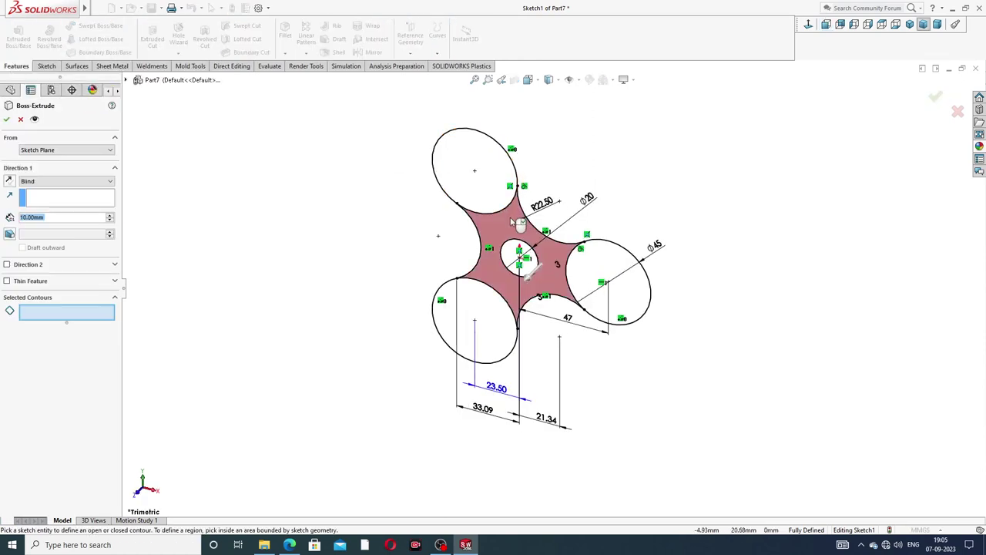
left_click(499, 194)
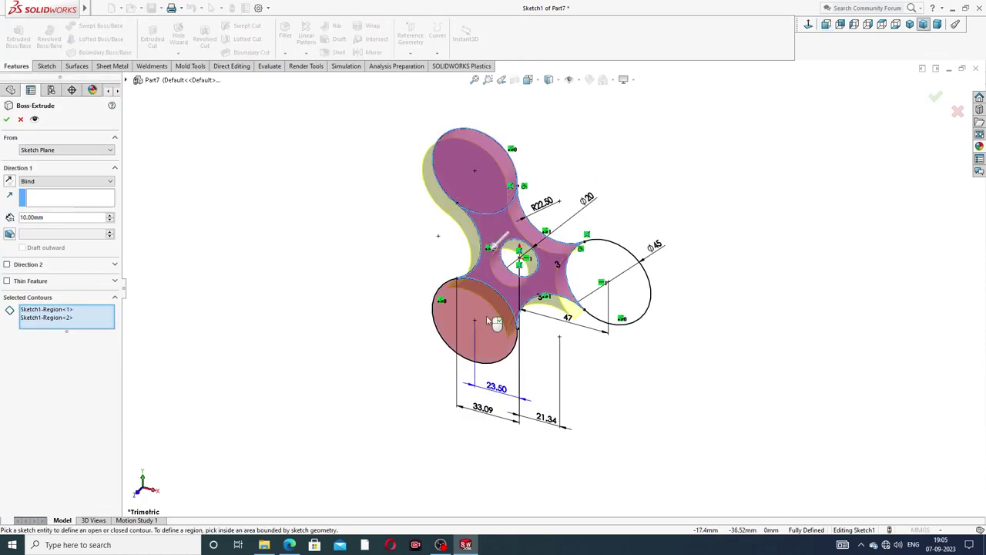
left_click(474, 335)
left_click(617, 285)
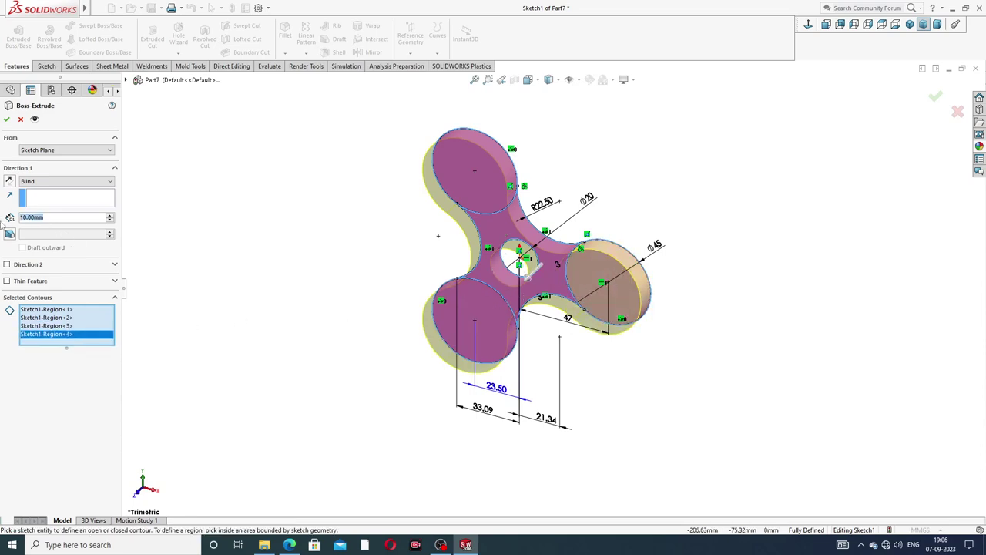
type("150")
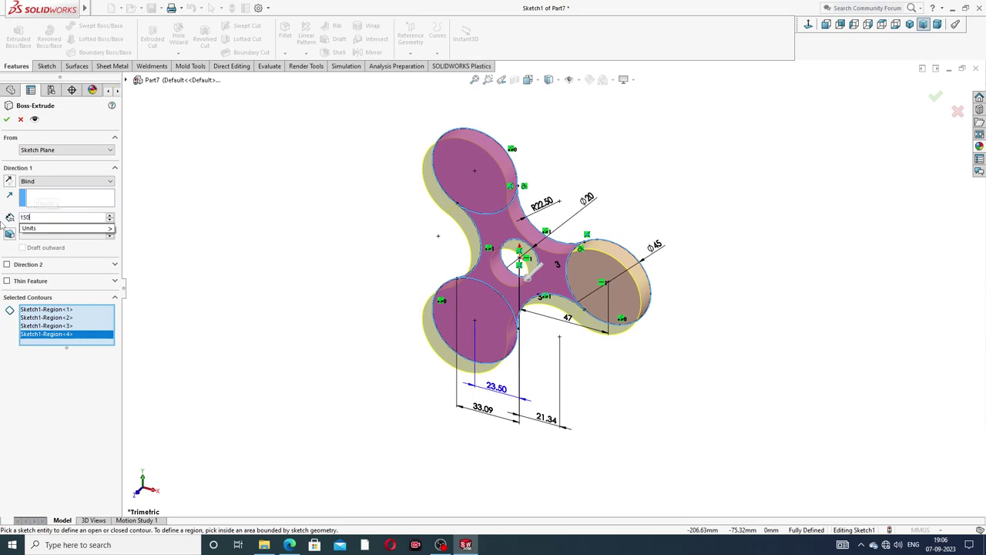
key("Return")
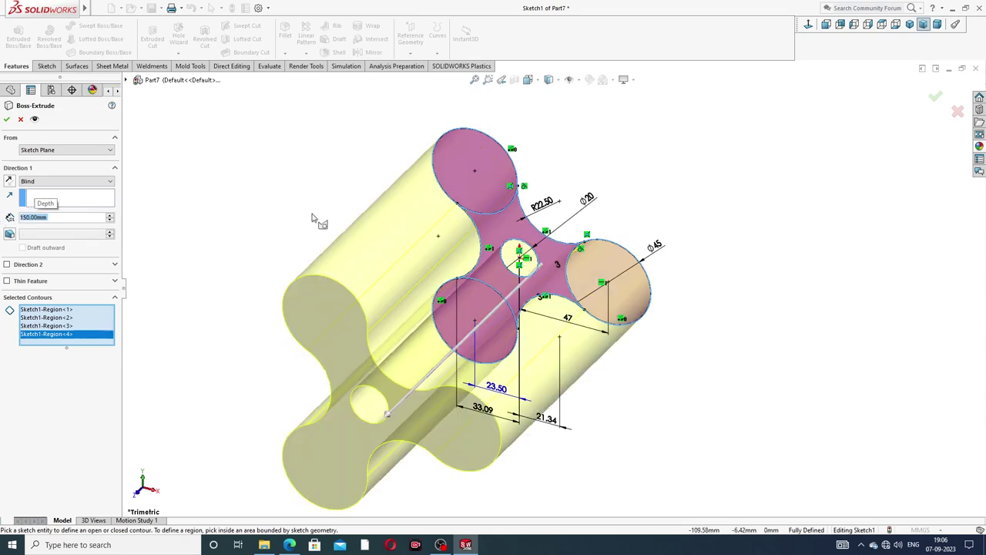
mouse_move(446, 304)
middle_mouse_down()
mouse_move(449, 325)
mouse_move(463, 320)
middle_mouse_up()
left_click(910, 24)
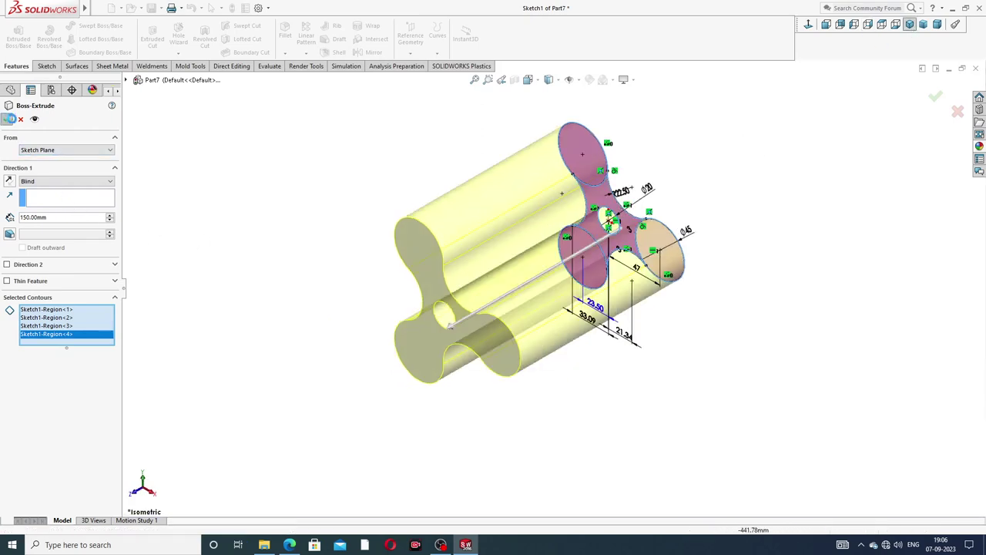
left_click(7, 120)
mouse_move(703, 215)
middle_mouse_down()
mouse_move(585, 212)
mouse_move(755, 181)
mouse_move(663, 207)
mouse_move(685, 257)
mouse_move(555, 194)
middle_mouse_up()
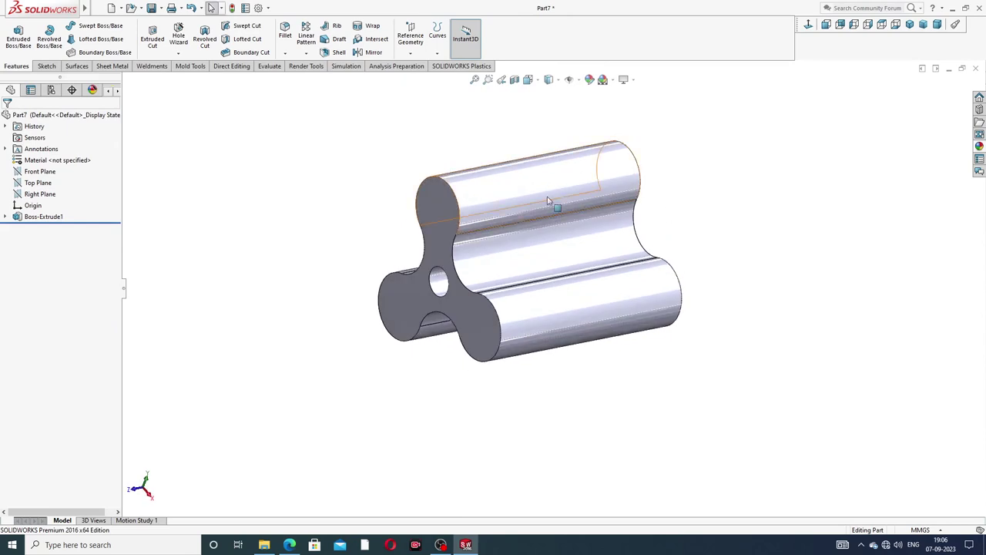
Step: Start Sketch2 on the impeller's end face, zoomed in on the bore
scroll(462, 275, "down", 1)
left_click(449, 242)
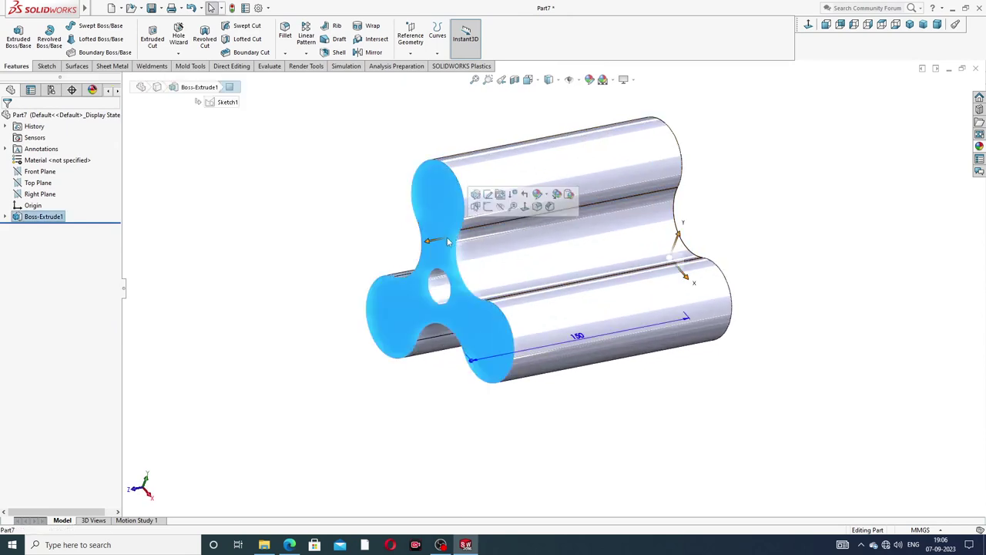
left_click(487, 207)
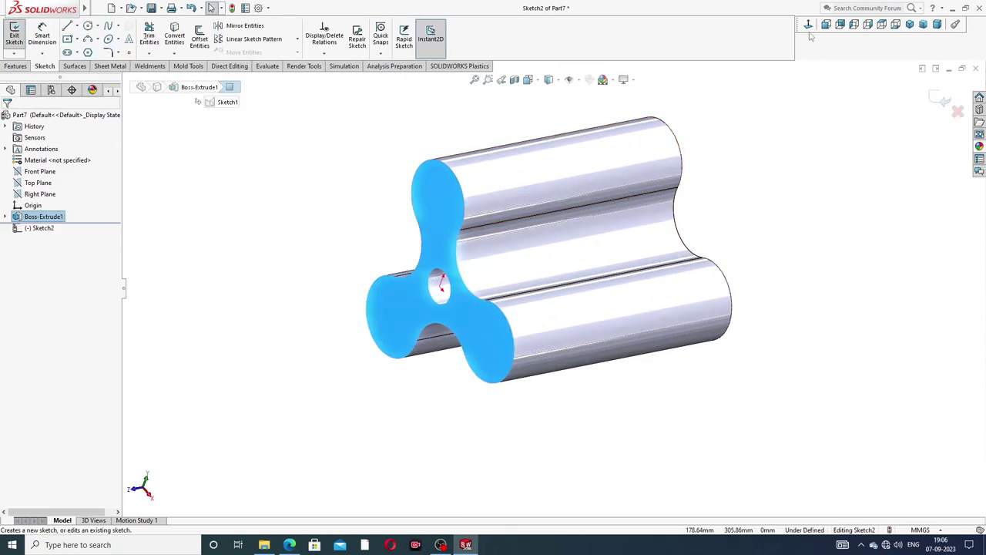
scroll(522, 279, "down", 2)
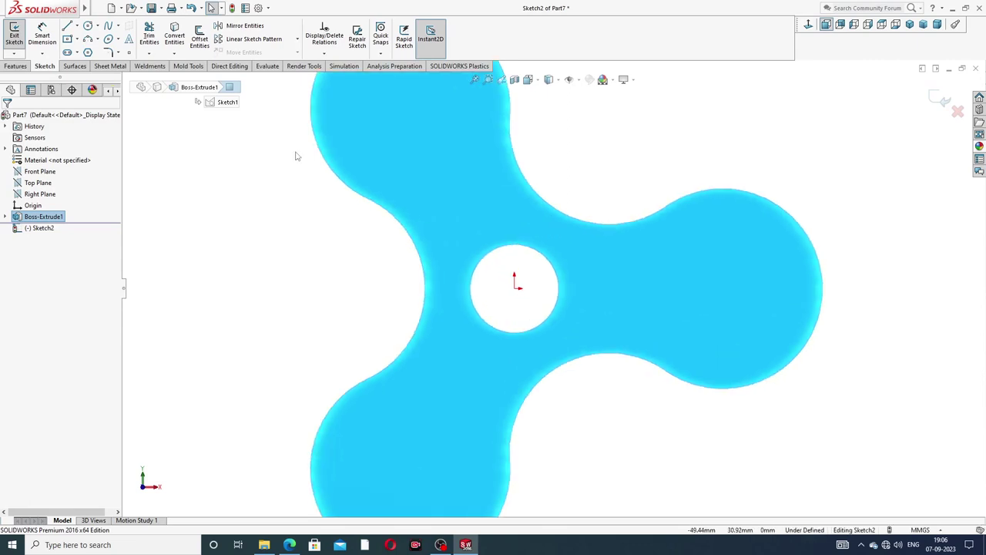
left_click(77, 40)
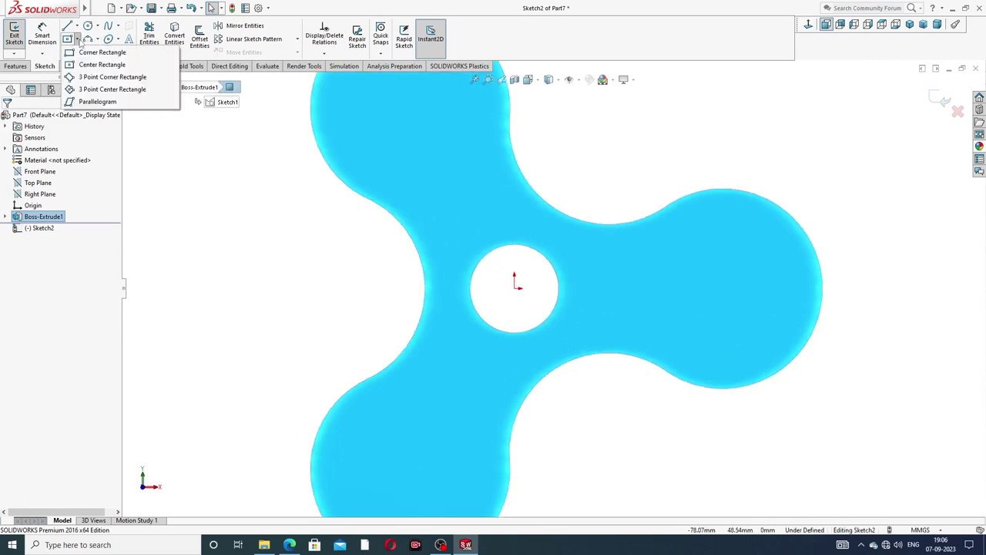
Step: Draw a center rectangle centred on the bore's right edge
left_click(100, 64)
scroll(497, 288, "down", 3)
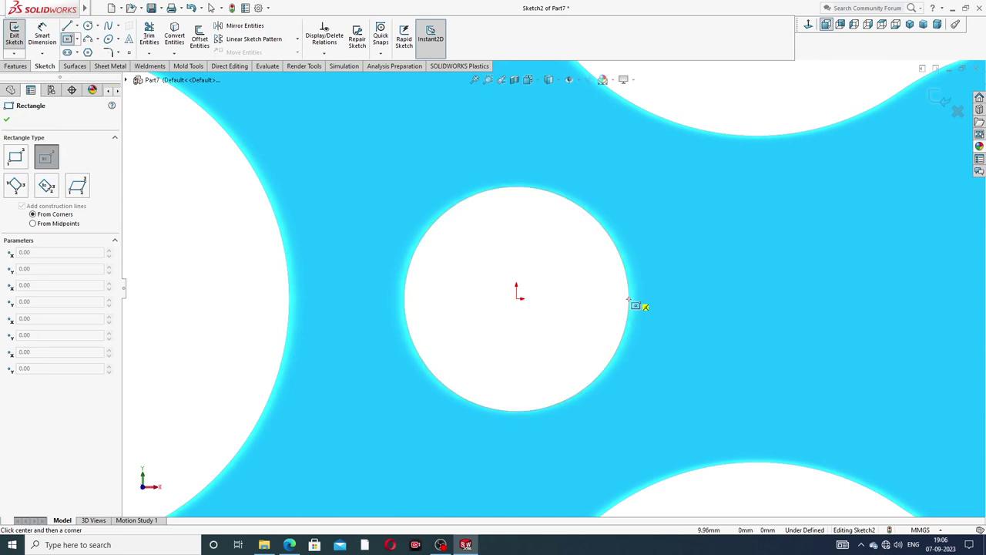
left_click(630, 299)
left_click(662, 331)
right_click(695, 222)
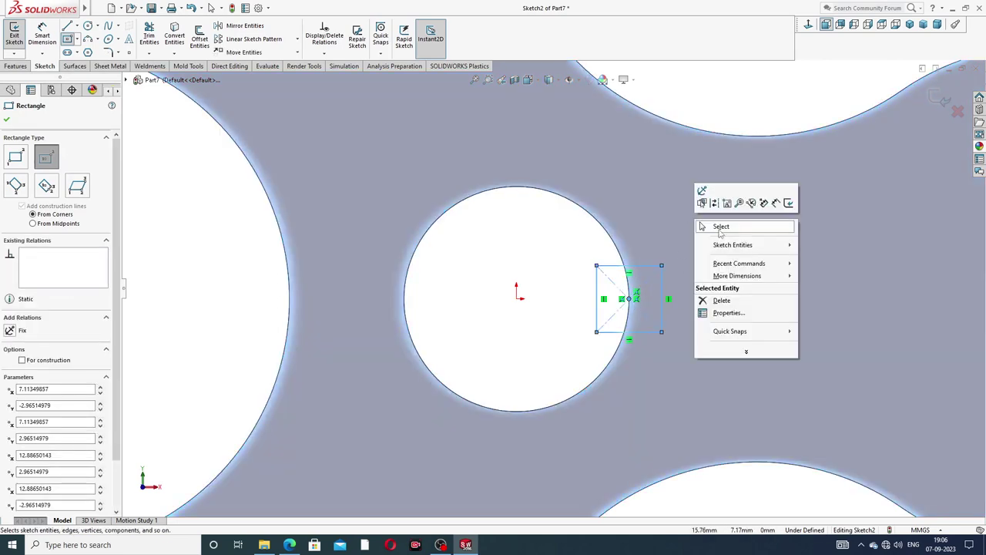
left_click(721, 226)
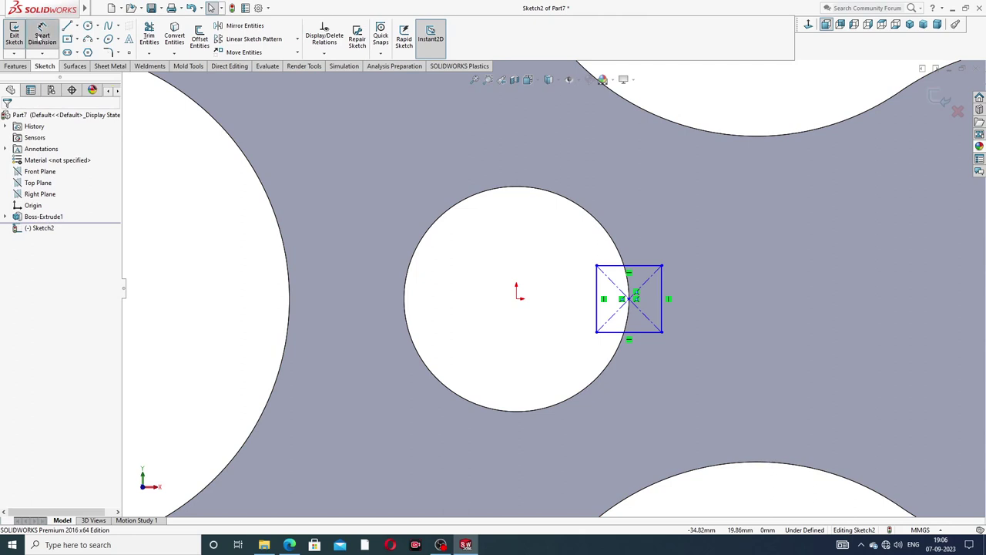
Step: Dimension the square 4 mm wide and 4 mm high
left_click(43, 37)
left_click(653, 266)
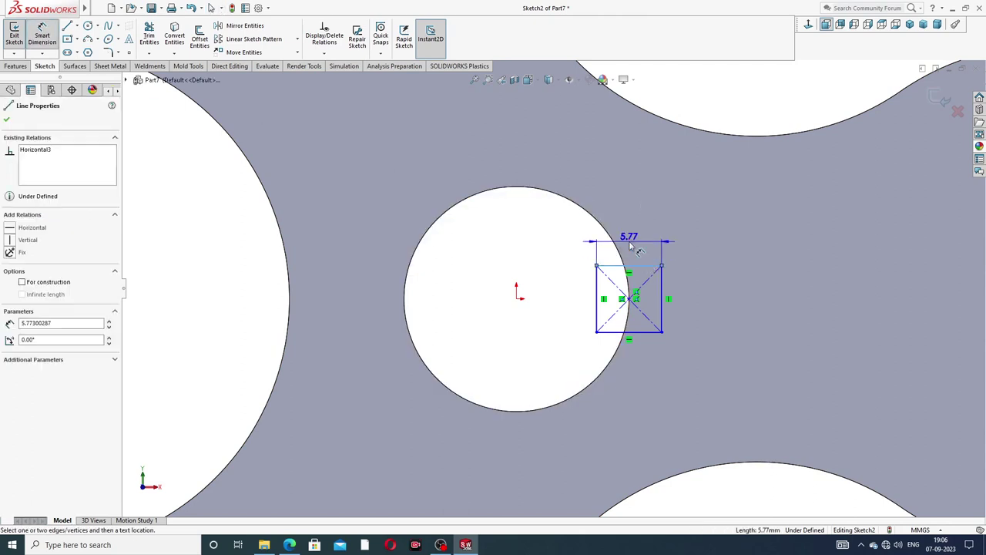
left_click(631, 245)
type("4")
key("Return")
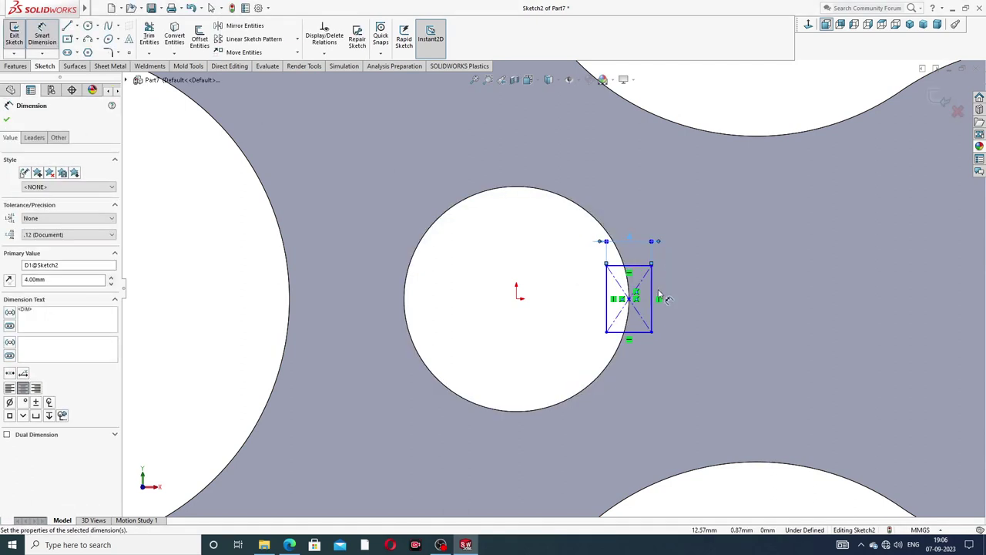
left_click(652, 289)
left_click(682, 296)
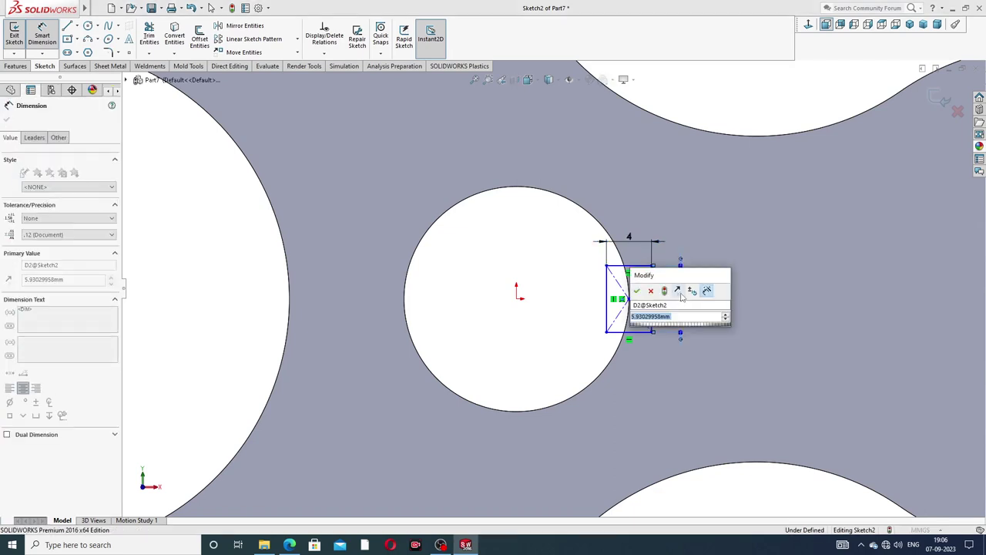
type("4")
key("Return")
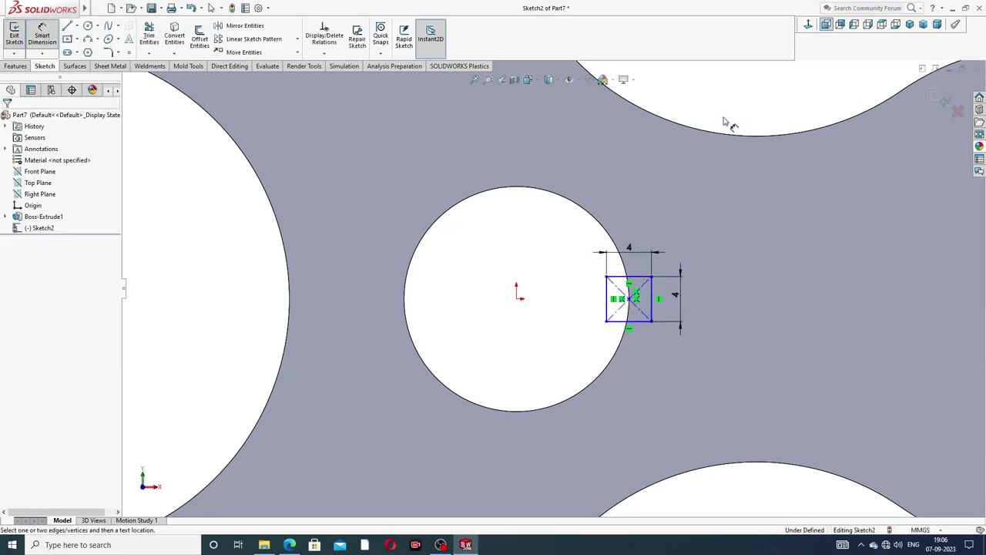
right_click(724, 122)
left_click(744, 136)
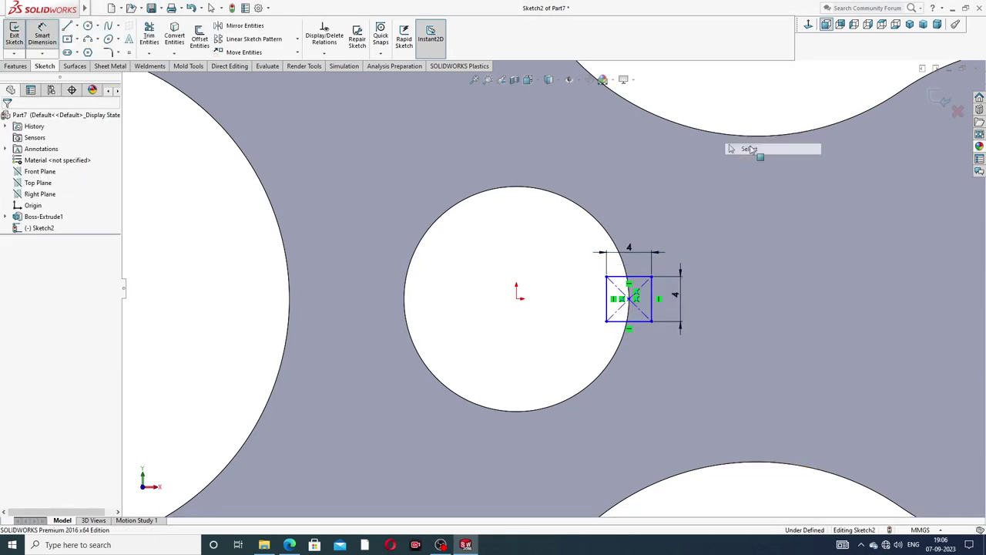
Step: Add a Horizontal relation between the square's centre and the origin
left_click(518, 301)
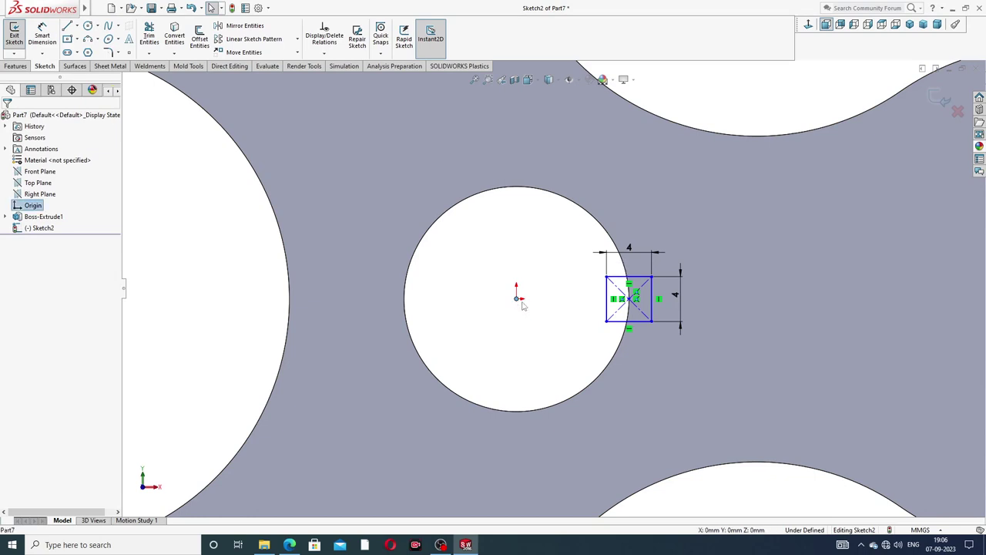
left_click(634, 300, "ctrl")
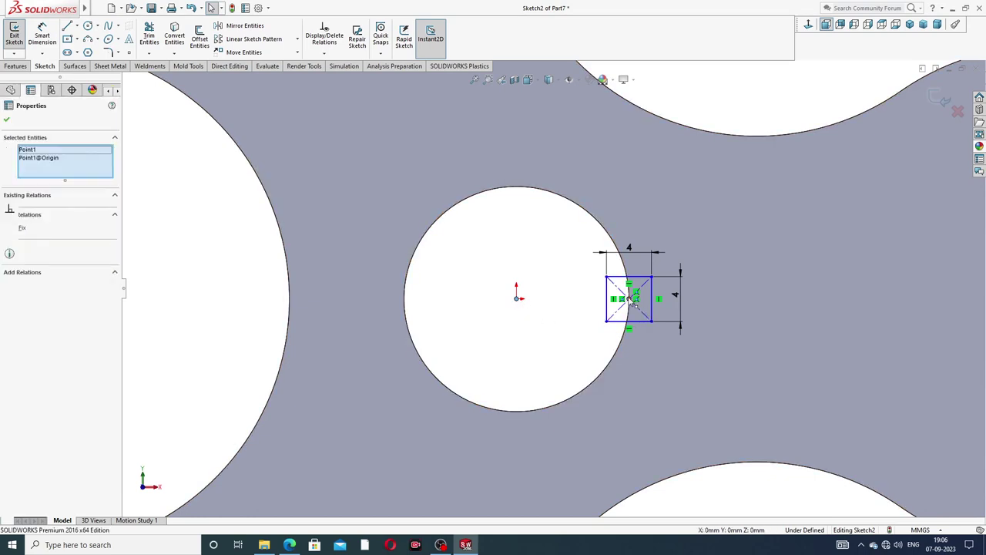
left_click(666, 266)
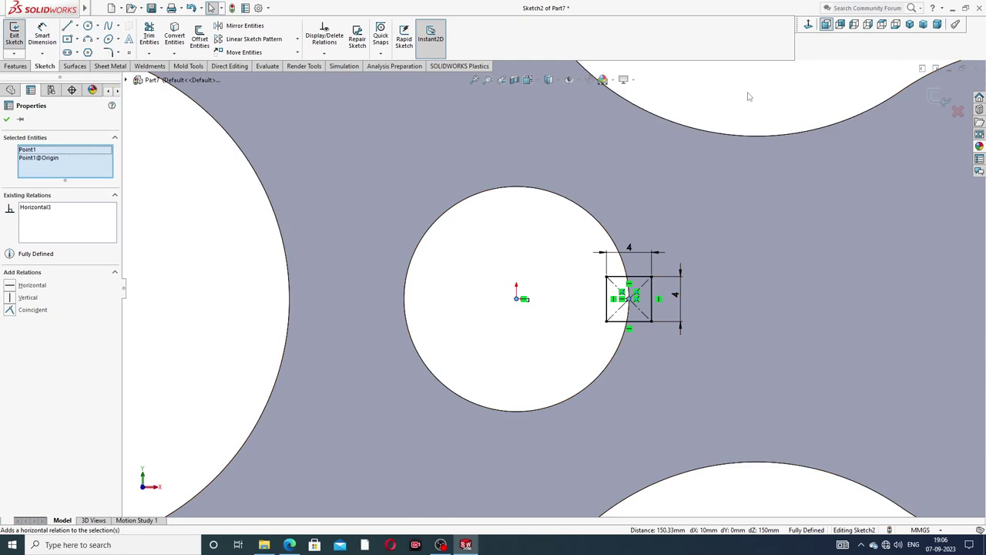
left_click(750, 96)
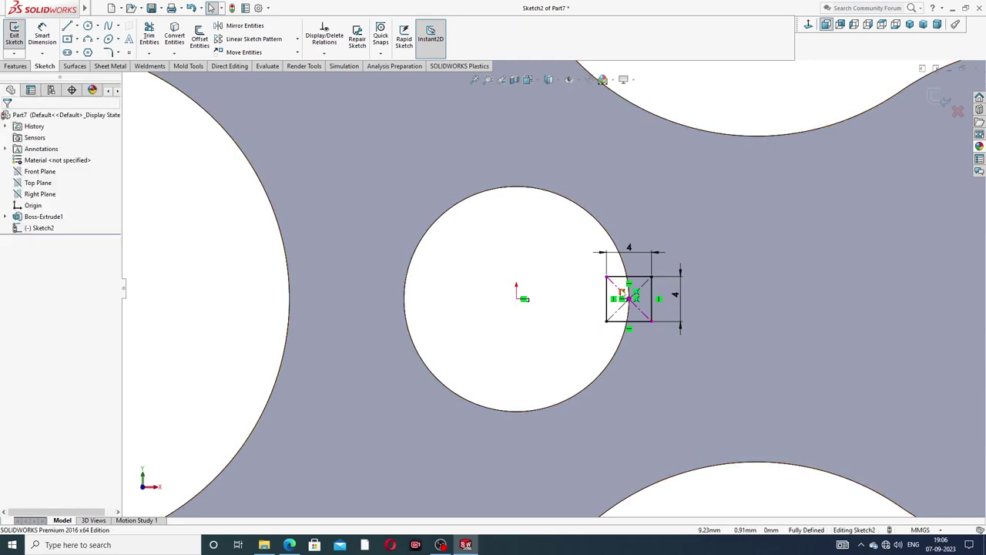
scroll(544, 279, "up", 3)
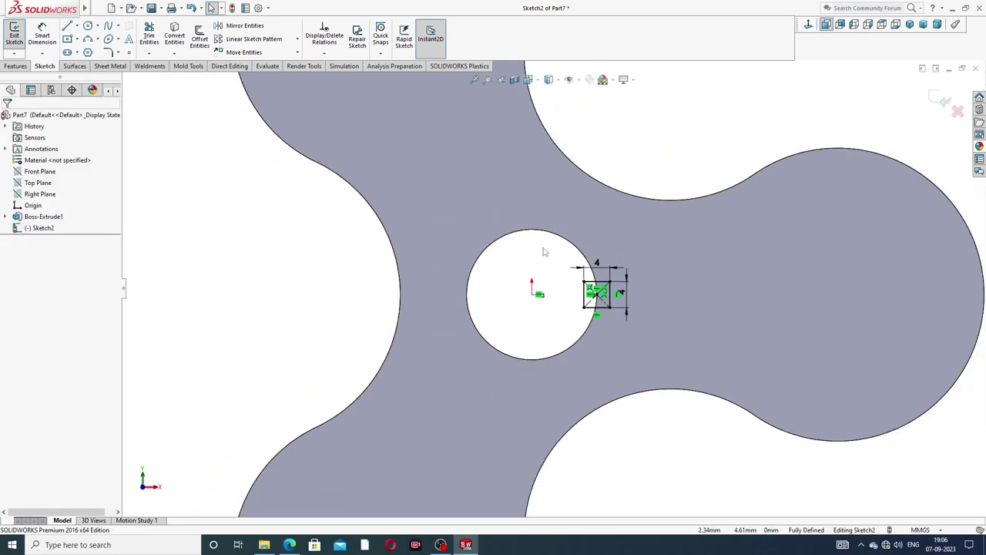
scroll(545, 279, "up", 1)
left_click(291, 545)
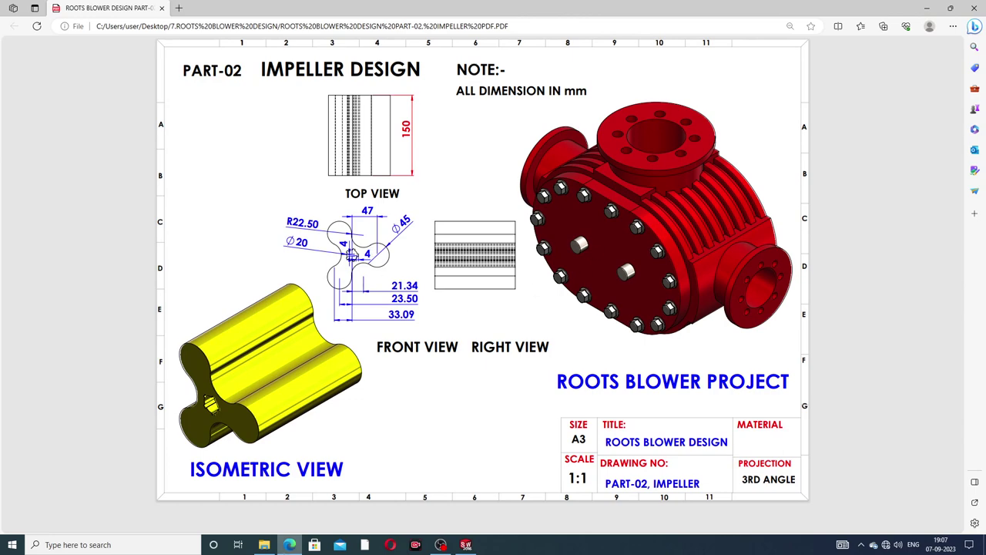
key("alt+Tab")
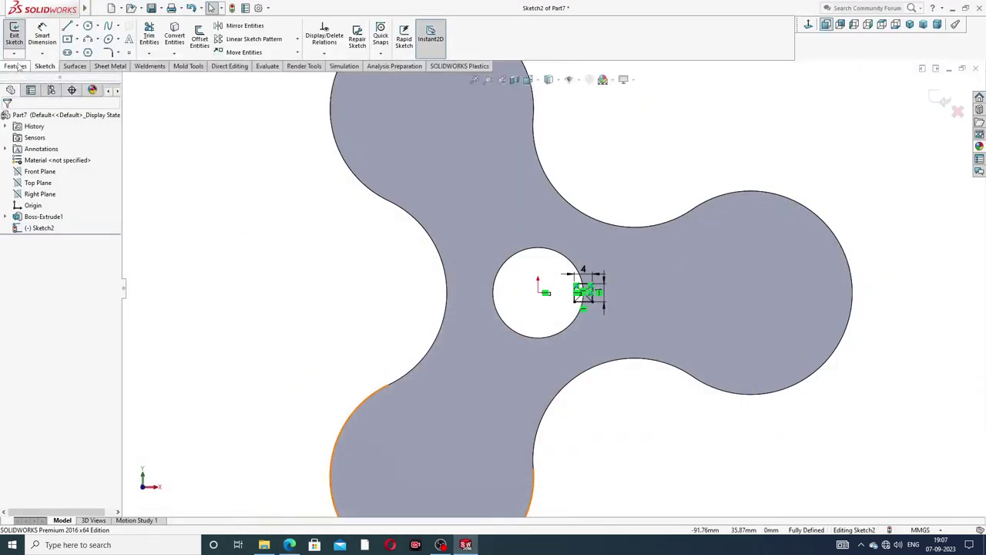
Step: Cut-extrude the 4 × 4 square Through All to form the keyway slot
left_click(16, 66)
left_click(152, 35)
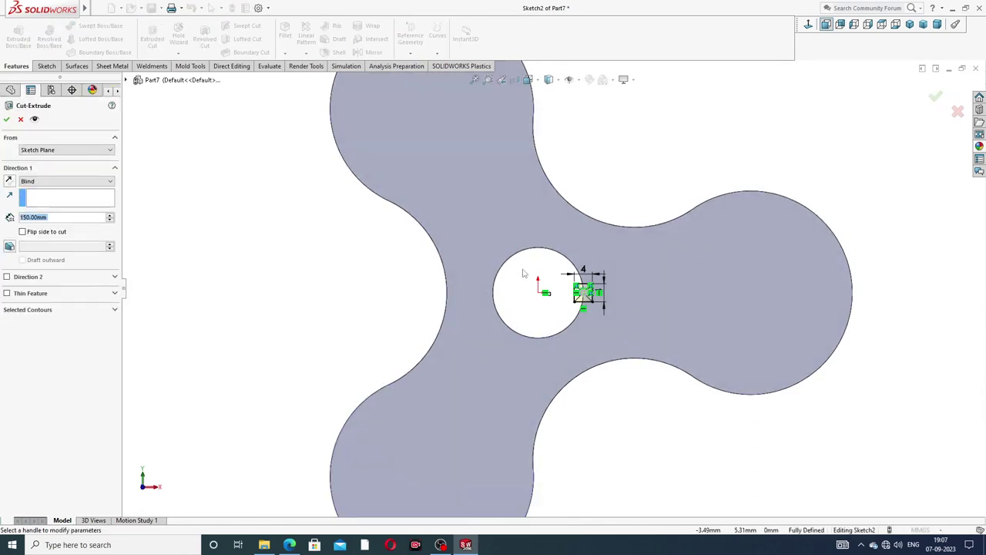
scroll(540, 285, "down", 2)
mouse_move(539, 286)
middle_mouse_down()
mouse_move(636, 276)
mouse_move(143, 342)
middle_mouse_up()
scroll(637, 275, "up", 1)
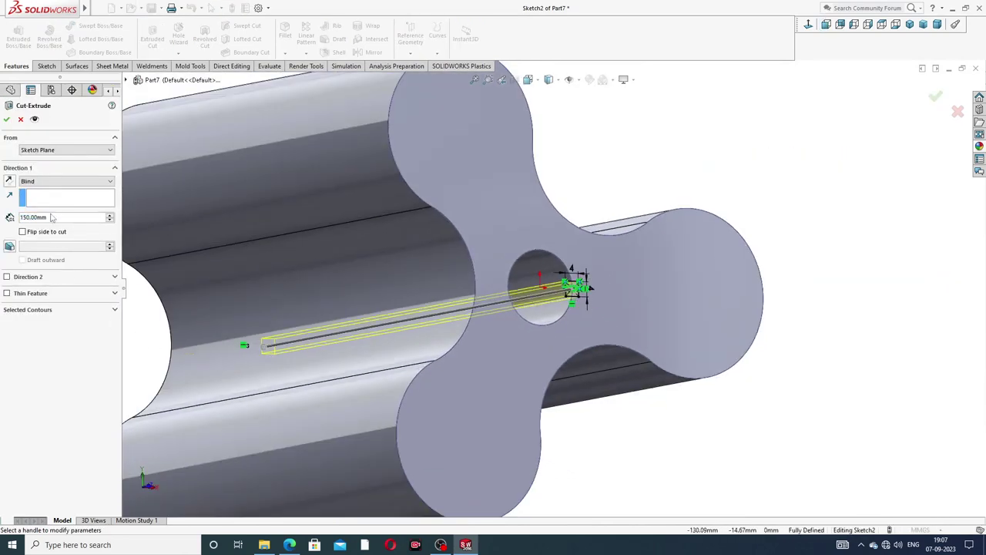
left_click(51, 182)
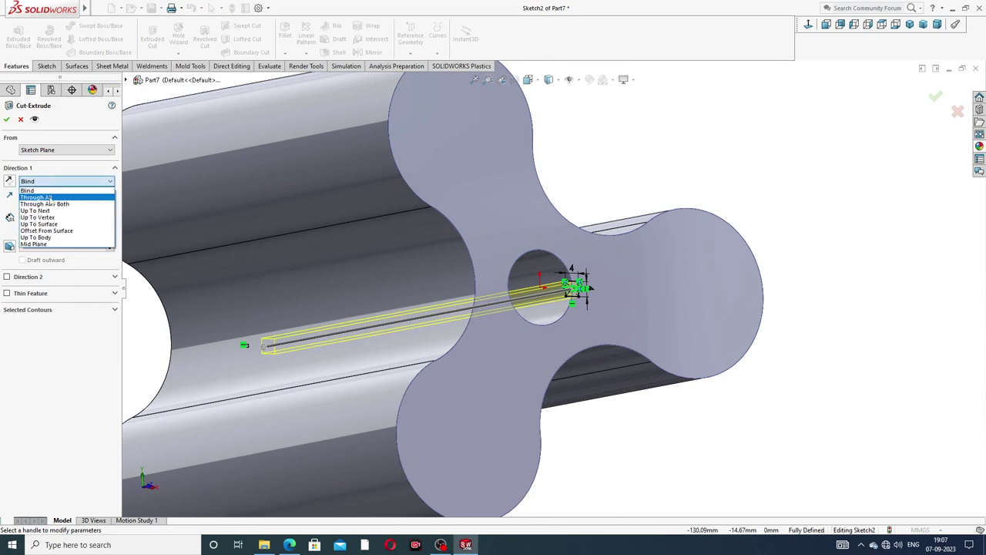
left_click(50, 199)
left_click(6, 120)
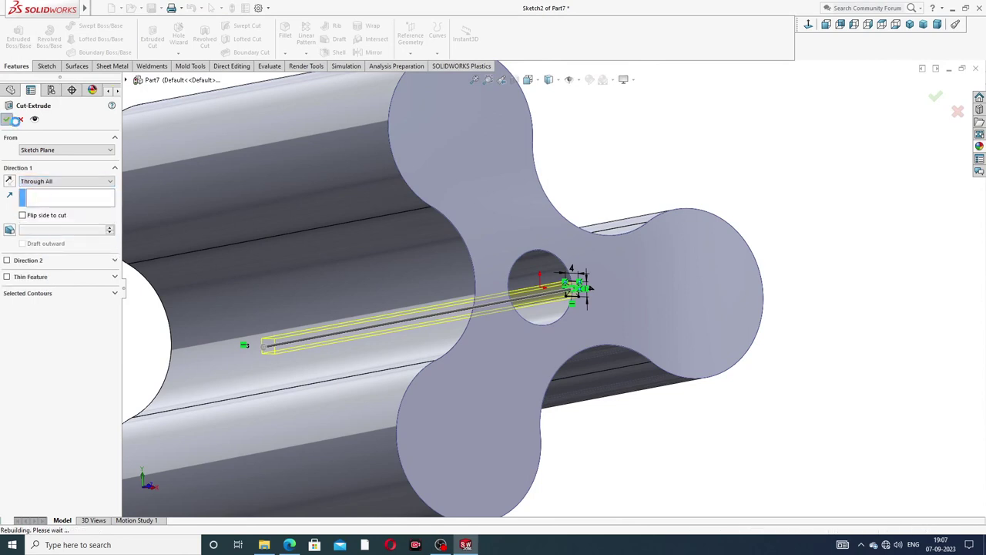
scroll(575, 285, "up", 2)
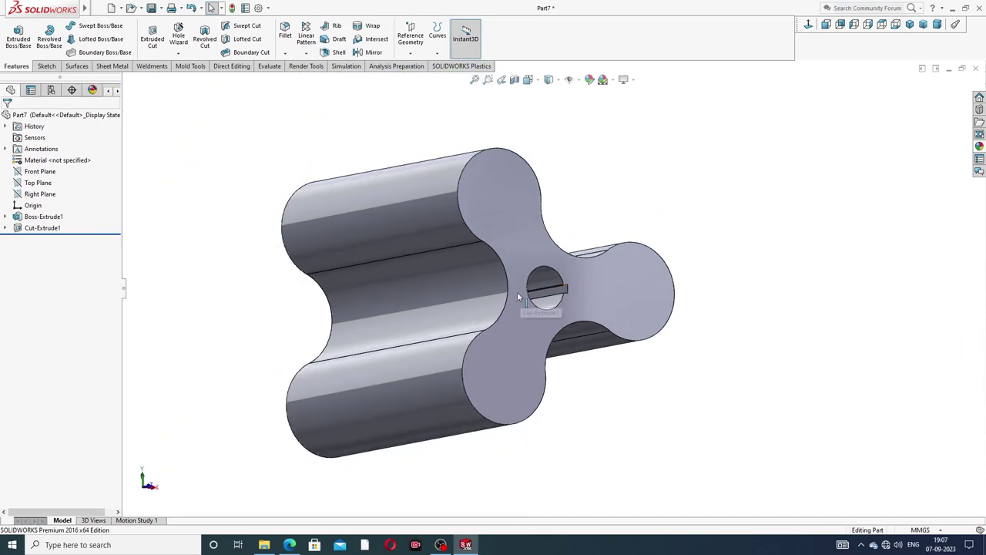
mouse_move(529, 286)
middle_mouse_down()
mouse_move(595, 269)
mouse_move(541, 294)
middle_mouse_up()
scroll(541, 294, "down", 1)
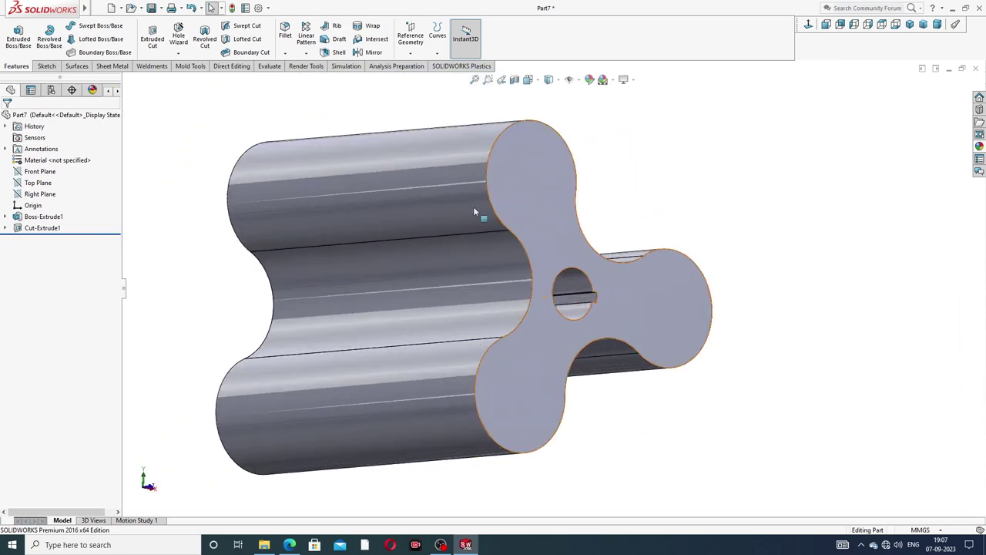
Step: Circularly pattern Cut-Extrude1 into 5 instances over 360° about the bore edge
left_click(306, 54)
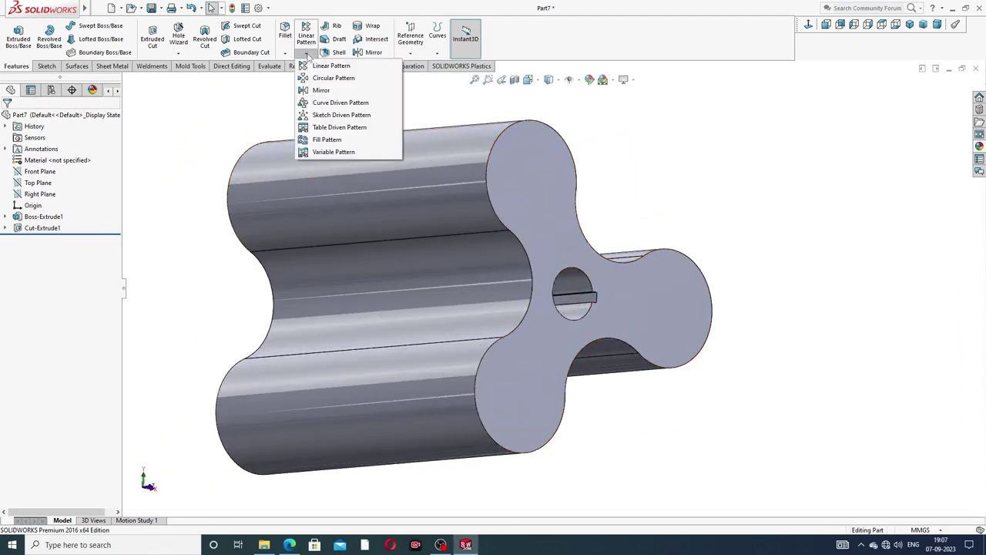
left_click(326, 80)
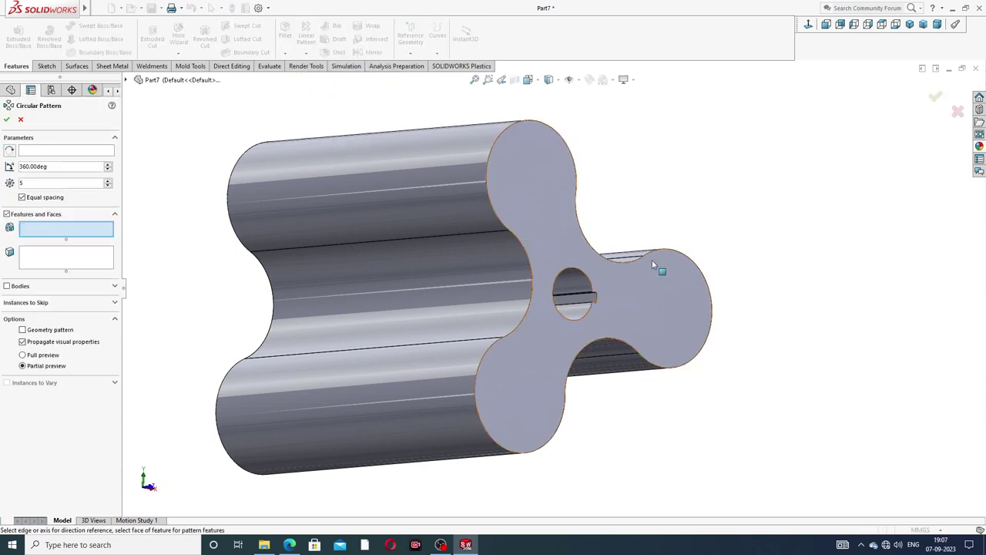
middle_click_drag(652, 266, 645, 277)
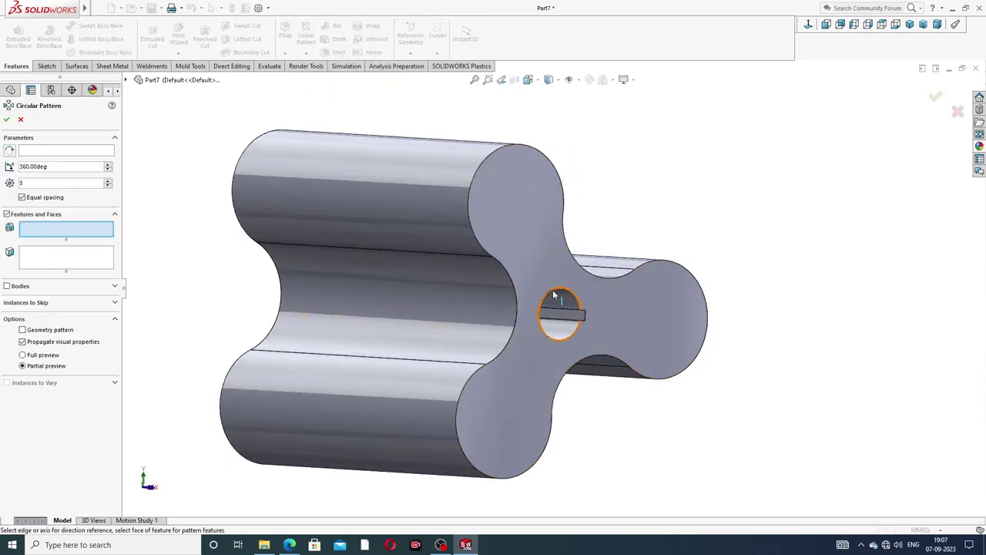
left_click(99, 149)
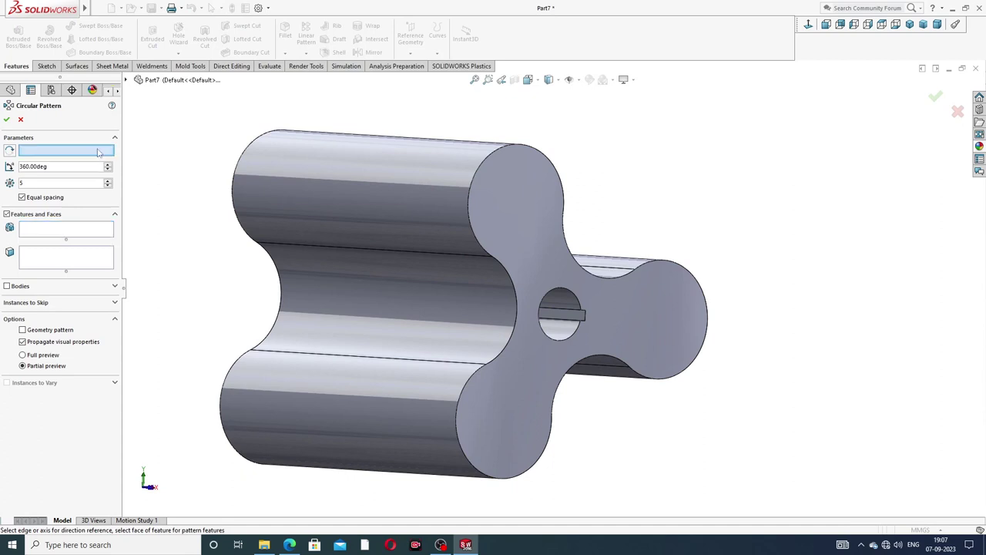
left_click(561, 292)
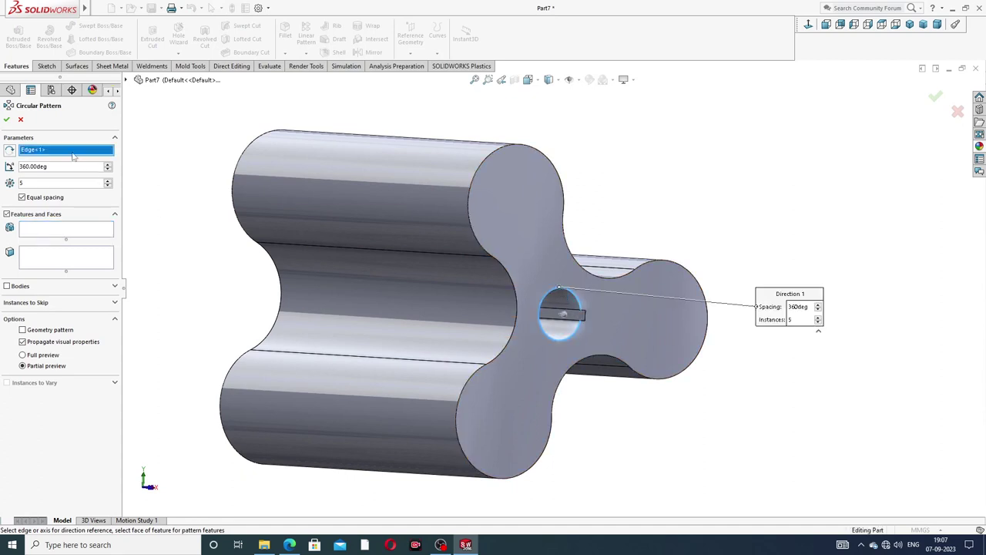
left_click(65, 234)
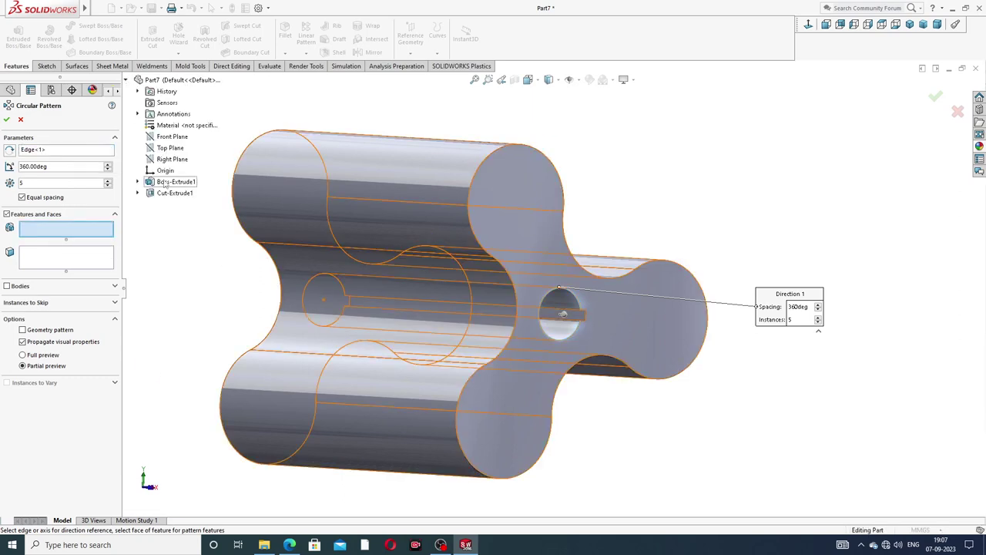
left_click(175, 193)
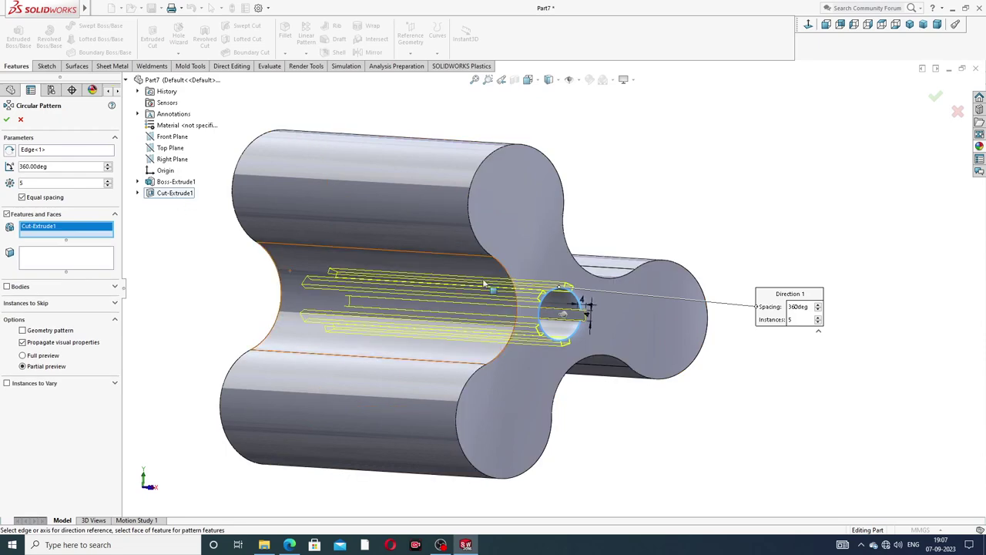
middle_click_drag(465, 291, 472, 344)
scroll(471, 344, "down", 3)
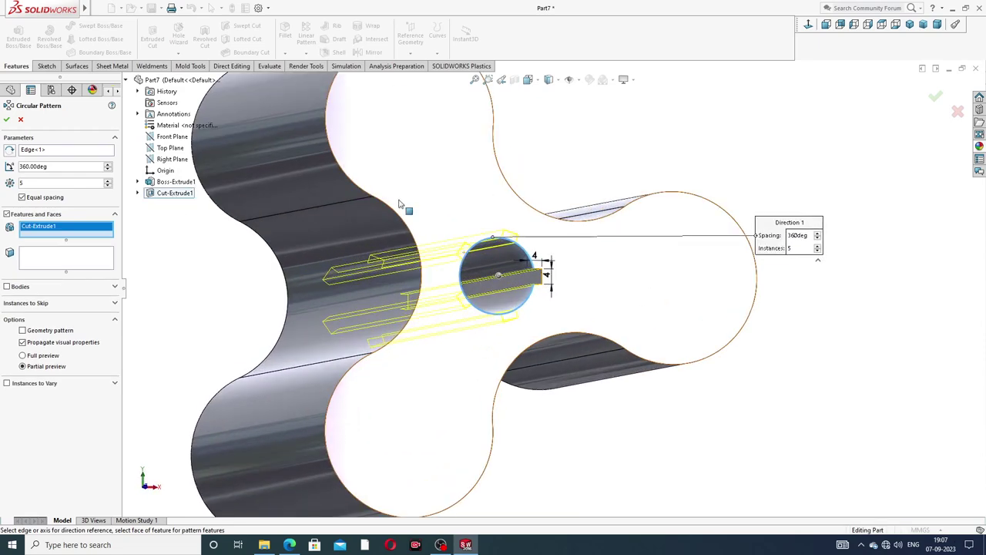
left_click(910, 25)
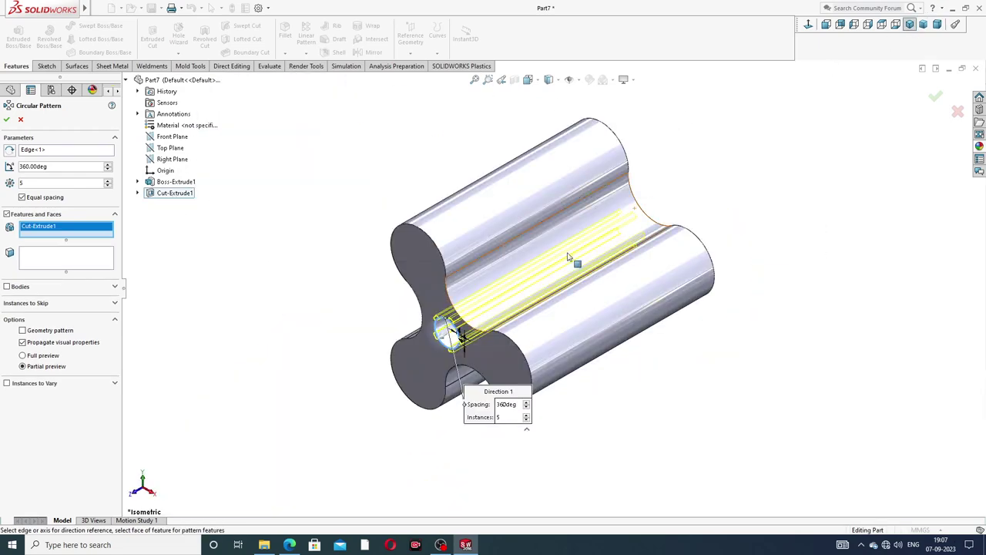
scroll(539, 285, "down", 3)
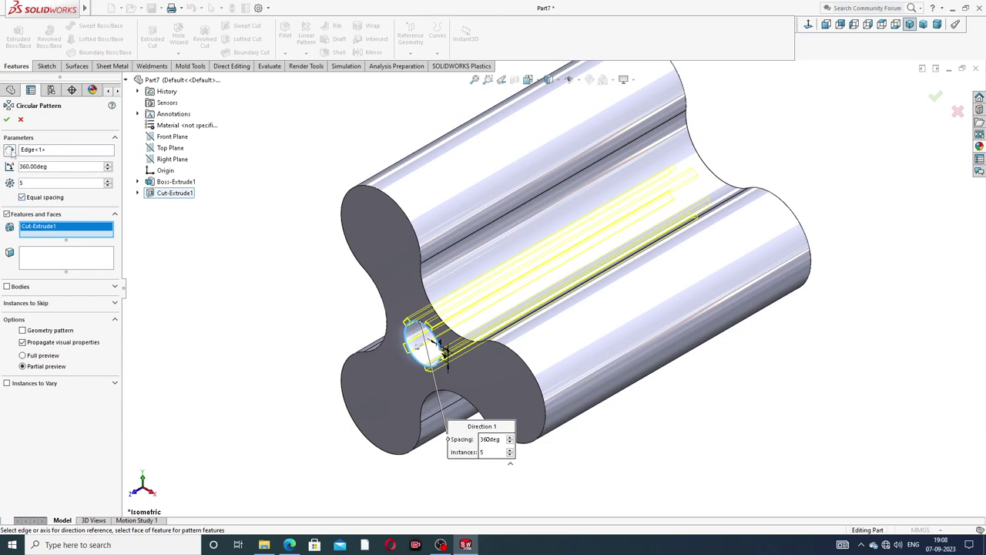
key("Return")
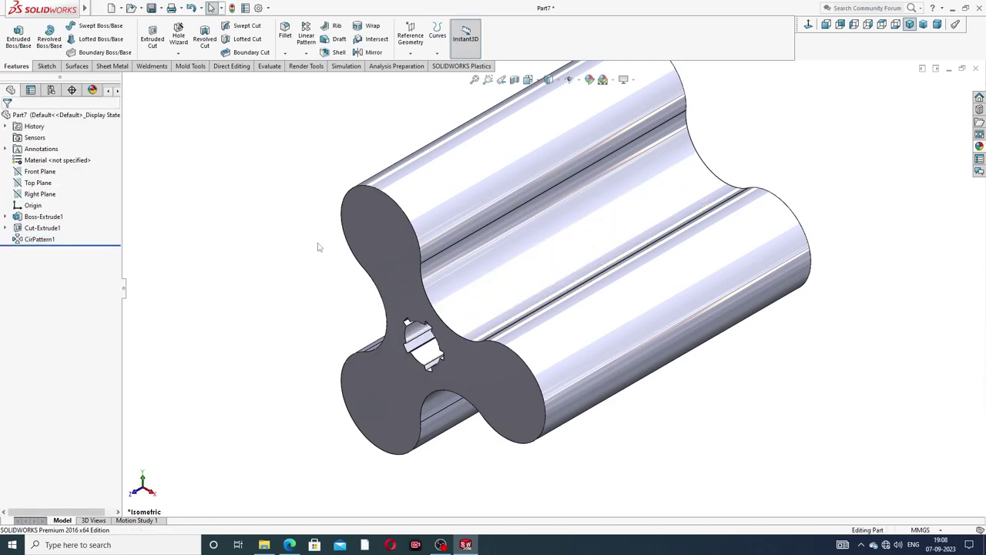
mouse_move(333, 245)
middle_mouse_down()
mouse_move(468, 248)
mouse_move(540, 231)
middle_mouse_up()
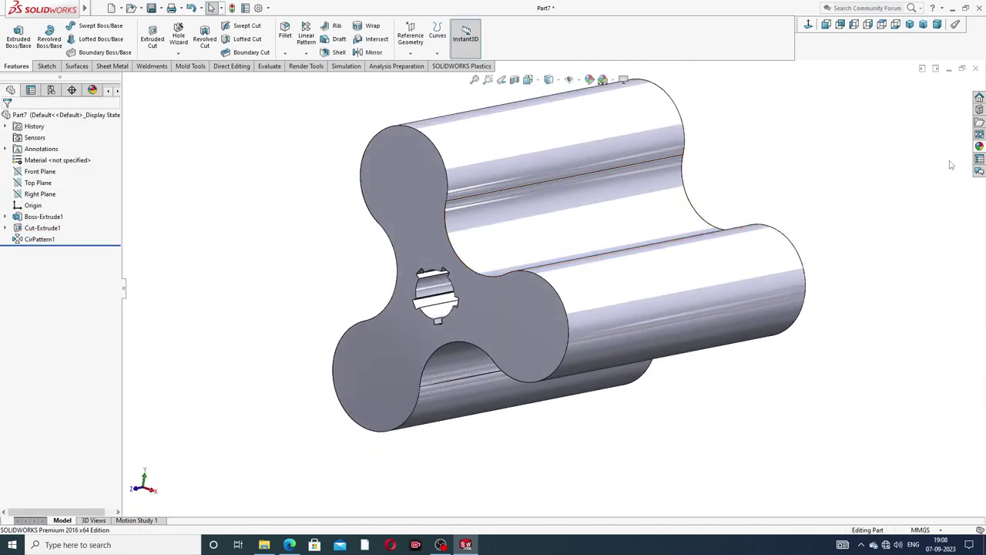
Step: Apply the polished brass appearance to the impeller
left_click(979, 146)
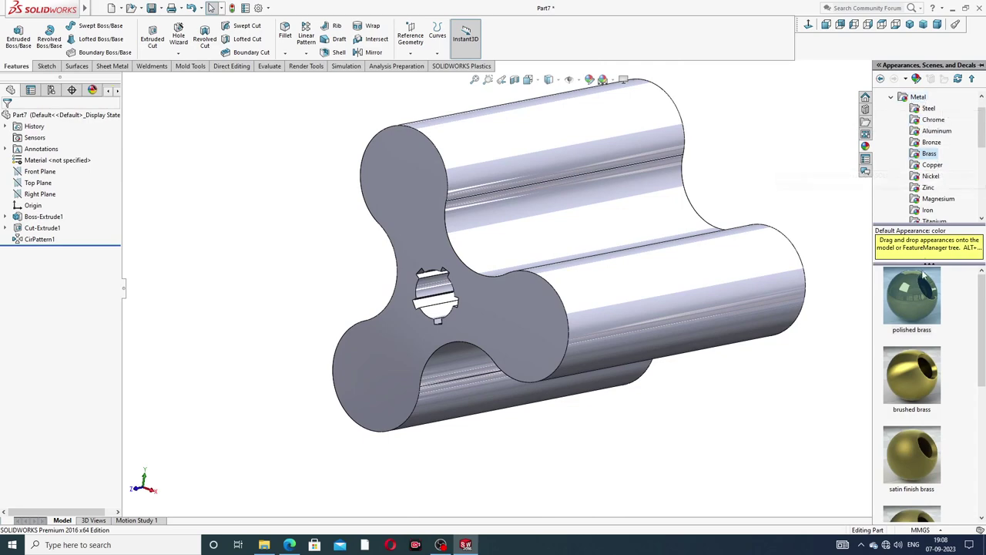
left_click_drag(916, 289, 648, 223)
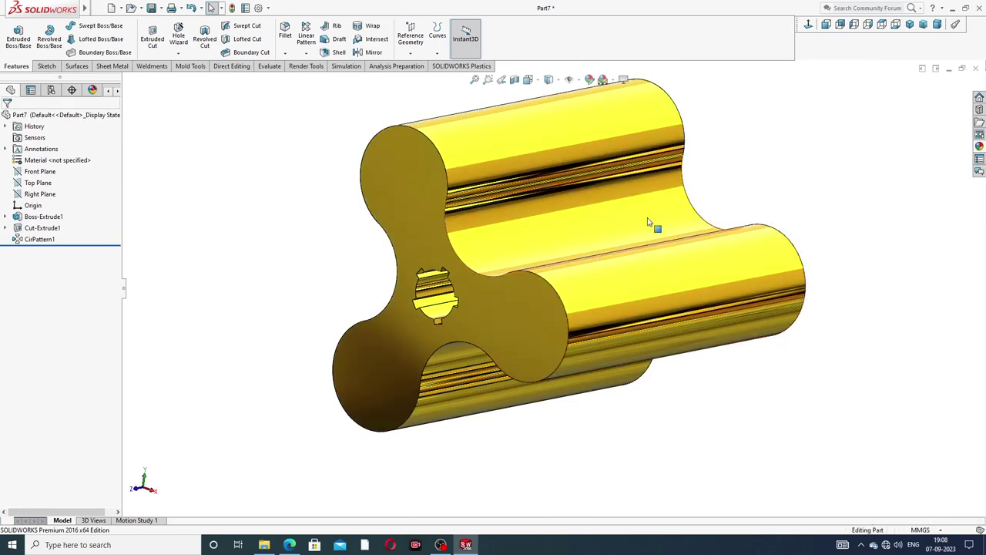
mouse_move(648, 223)
middle_mouse_down()
mouse_move(634, 229)
mouse_move(613, 212)
mouse_move(711, 185)
mouse_move(632, 232)
mouse_move(601, 172)
mouse_move(619, 251)
mouse_move(656, 198)
mouse_move(557, 282)
mouse_move(693, 239)
middle_mouse_up()
scroll(621, 249, "up", 3)
scroll(550, 278, "down", 3)
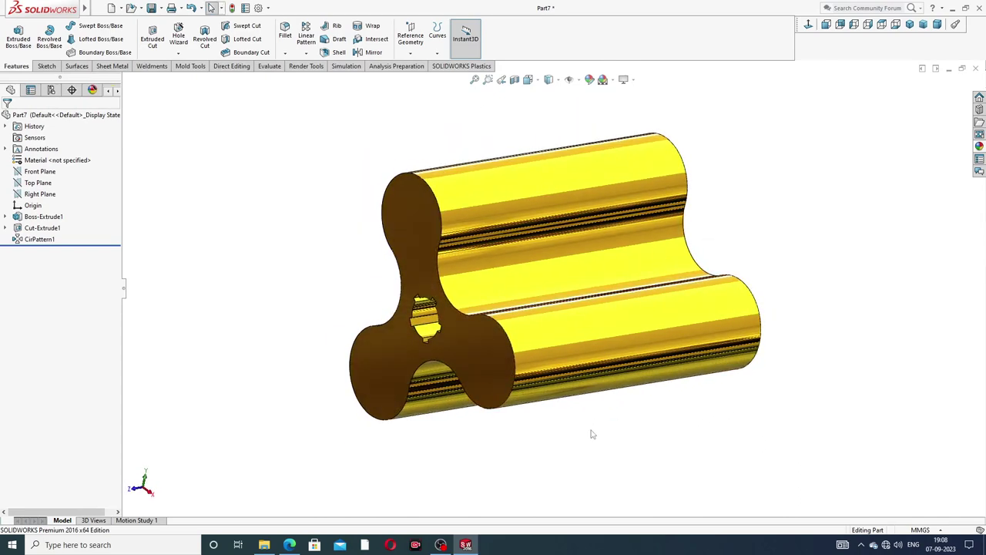
Step: Compare the model with the impeller PDF drawing, then return to SOLIDWORKS
left_click(289, 545)
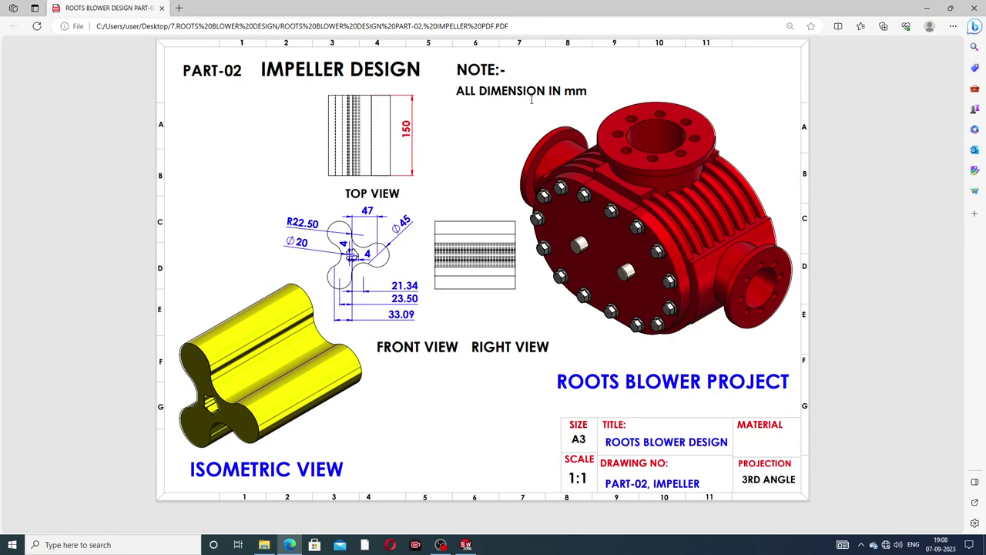
key("alt+Tab")
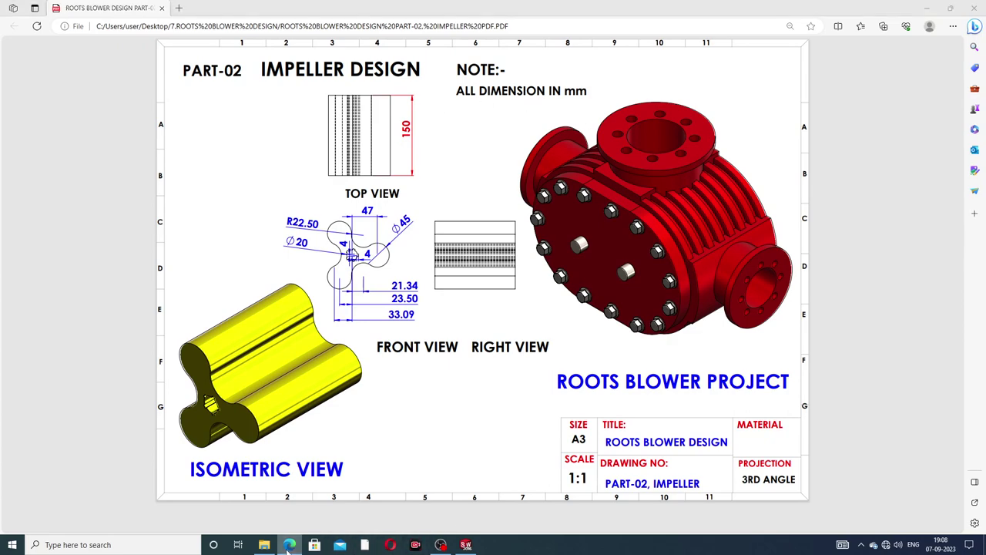
scroll(663, 250, "down", 2)
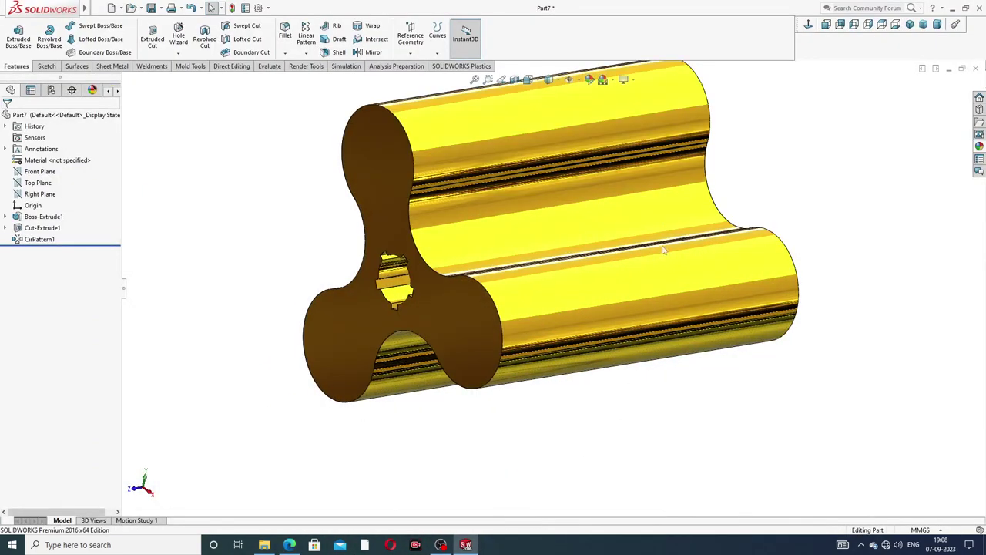
scroll(649, 143, "up", 3)
scroll(608, 183, "down", 2)
scroll(604, 177, "down", 2)
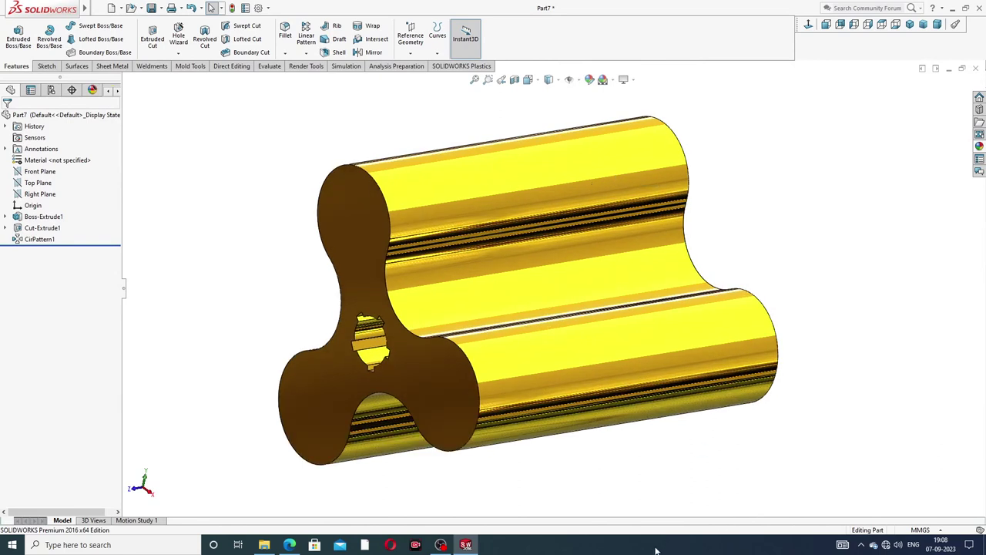
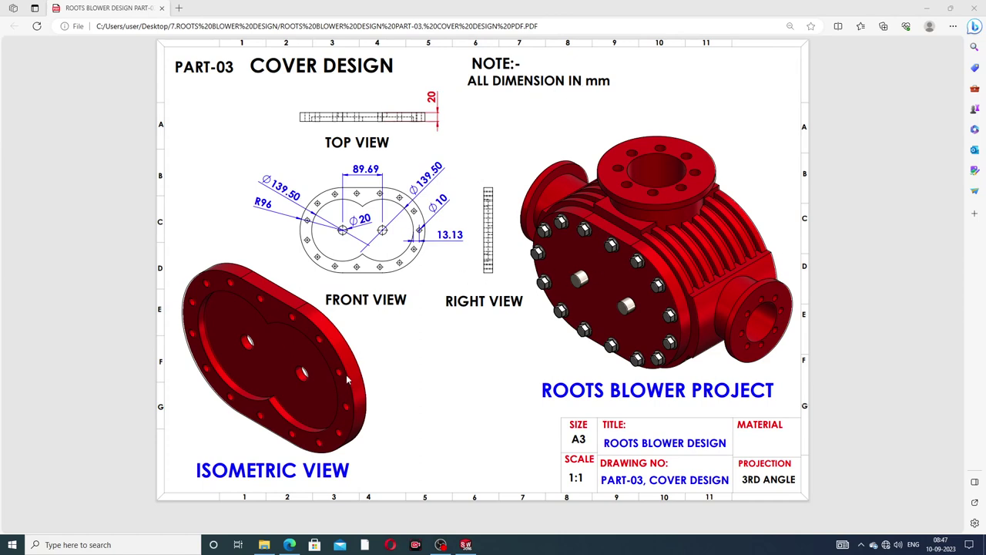
Step: Switch from the Edge PDF to SOLIDWORKS to show the finished COVER part
left_click(466, 545)
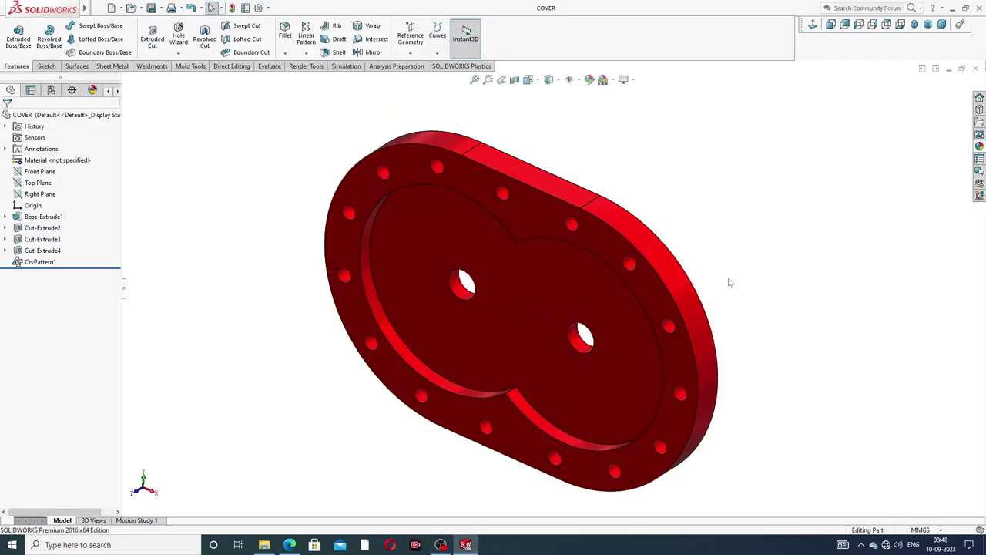
Step: Orbit the COVER part to its front and double-bore sides, zoom out, then close it
mouse_move(727, 280)
middle_mouse_down()
mouse_move(752, 237)
mouse_move(563, 293)
mouse_move(763, 232)
mouse_move(689, 234)
mouse_move(786, 174)
mouse_move(711, 176)
mouse_move(602, 255)
mouse_move(632, 378)
mouse_move(733, 359)
mouse_move(716, 392)
mouse_move(814, 375)
mouse_move(727, 408)
middle_mouse_up()
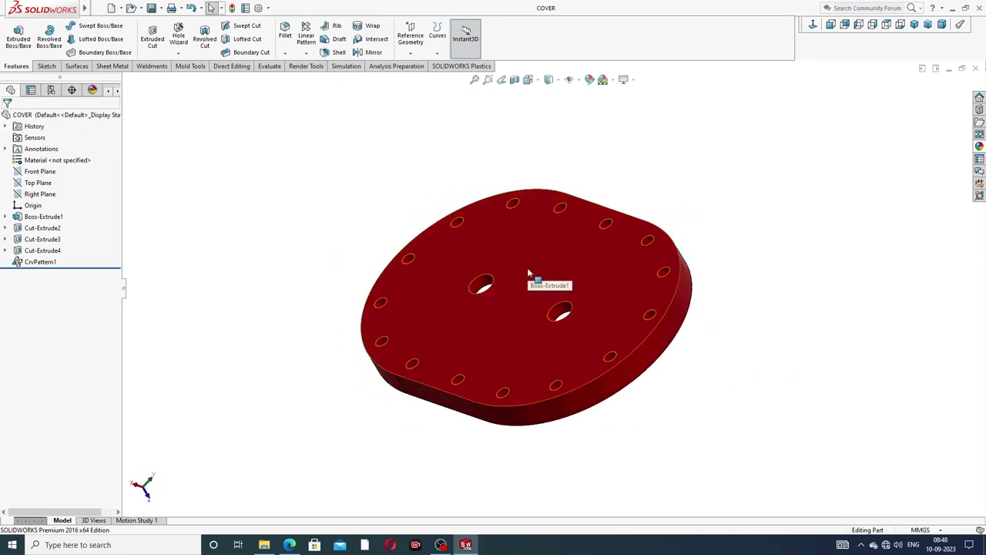
mouse_move(529, 273)
middle_mouse_down()
mouse_move(509, 346)
mouse_move(548, 269)
mouse_move(508, 296)
mouse_move(535, 310)
mouse_move(529, 335)
mouse_move(743, 239)
mouse_move(540, 322)
mouse_move(519, 358)
mouse_move(514, 308)
middle_mouse_up()
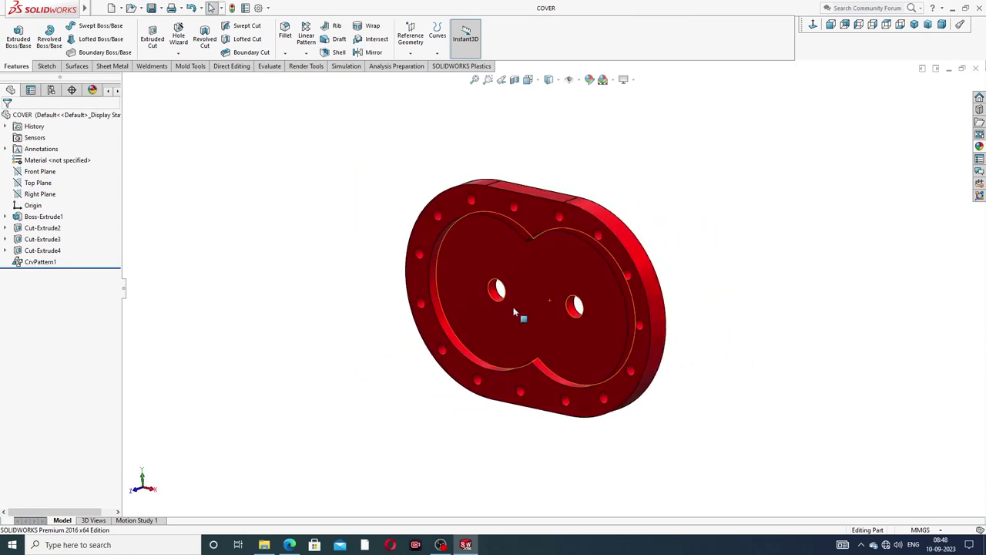
scroll(513, 306, "down", 2)
scroll(514, 307, "down", 2)
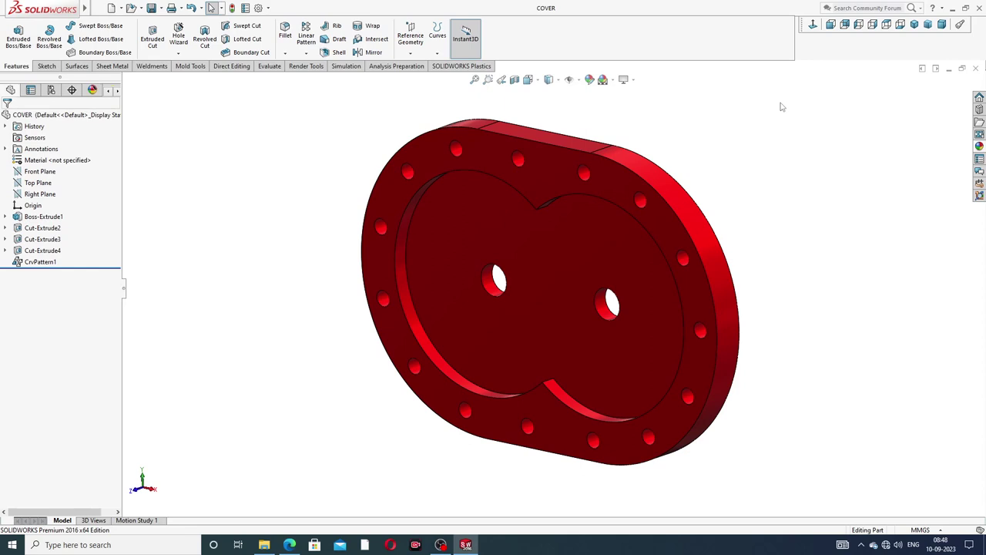
left_click(976, 68)
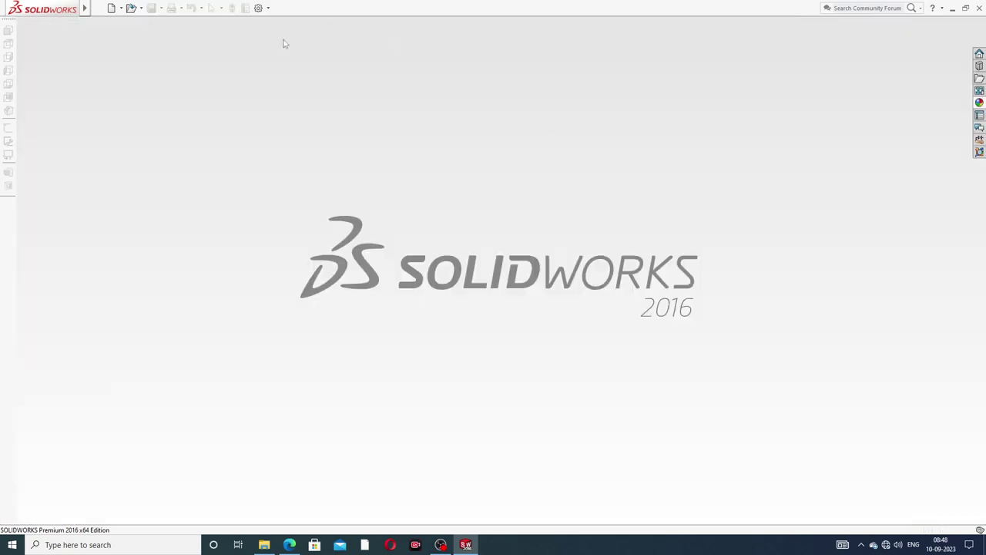
Step: Create a new blank part and apply the Plain White scene
left_click(111, 9)
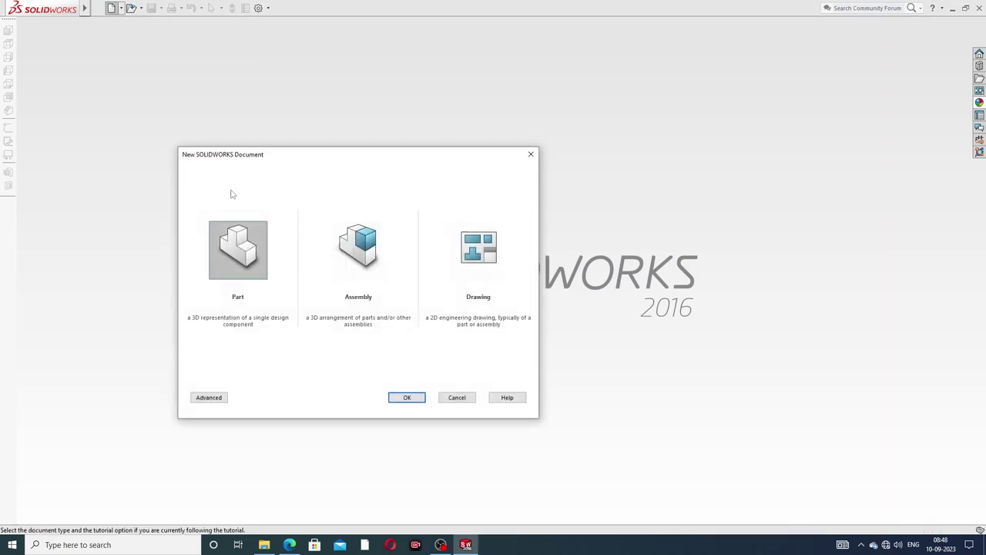
left_click(407, 398)
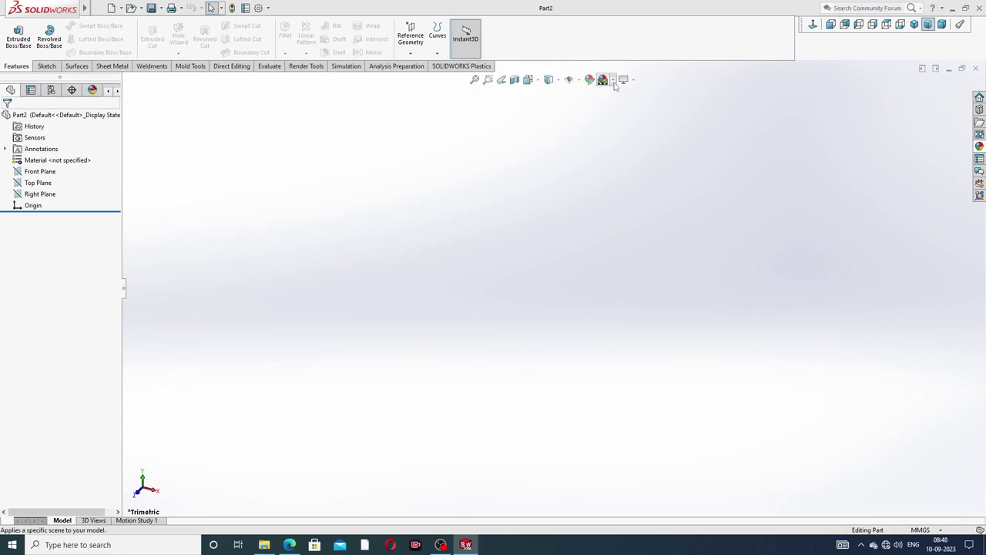
left_click(603, 79)
mouse_move(630, 29)
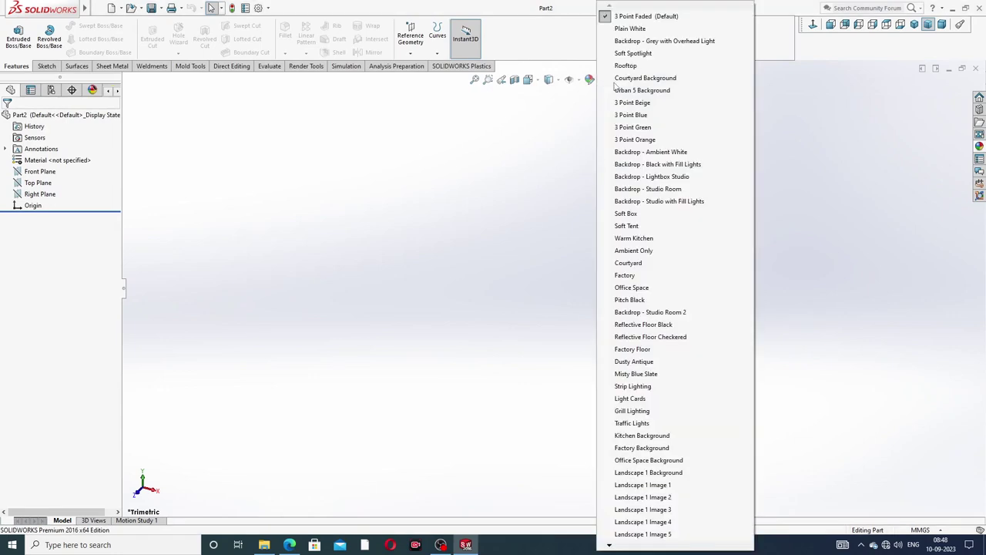
left_click(628, 30)
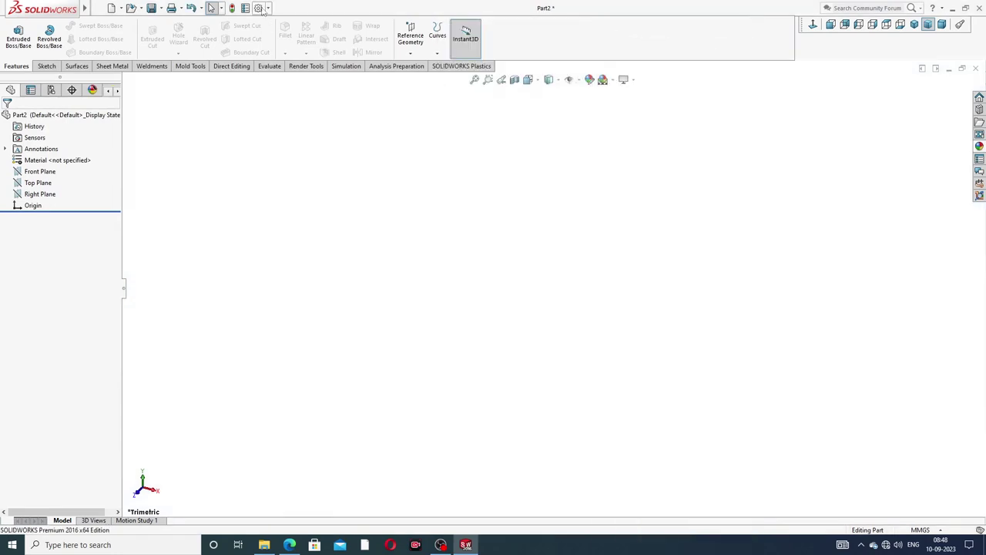
Step: Raise both shaded and wireframe image quality to maximum in Document Properties
left_click(261, 9)
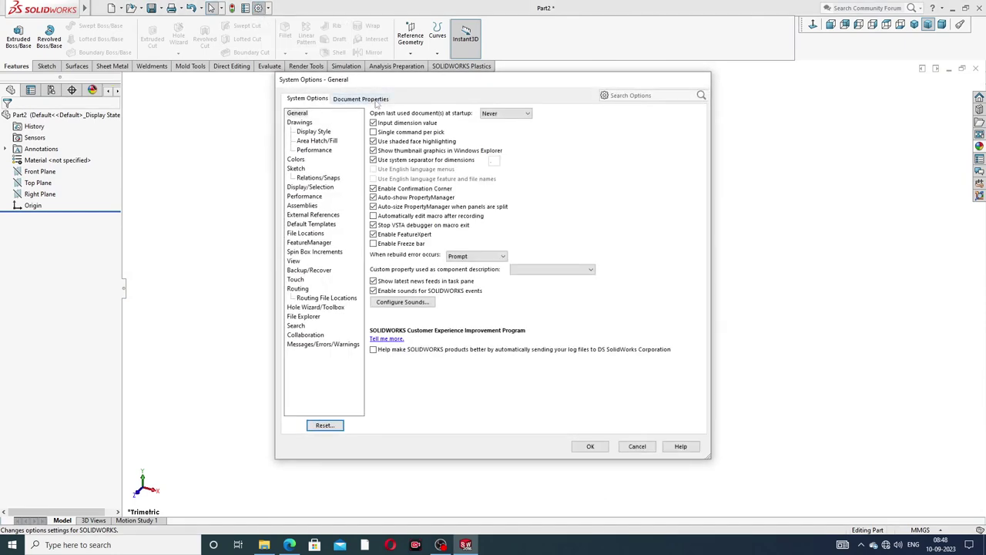
left_click(376, 100)
left_click(317, 218)
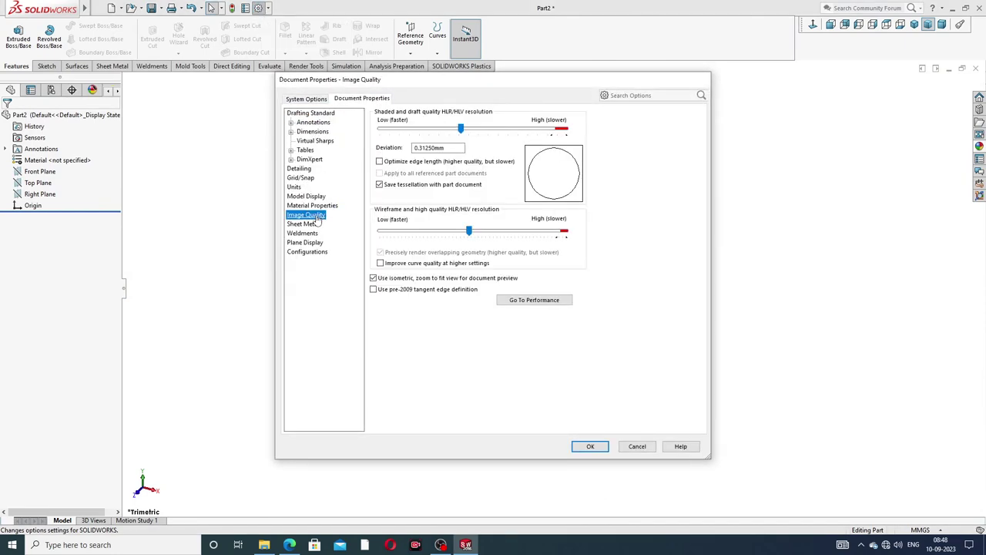
left_click_drag(463, 130, 558, 135)
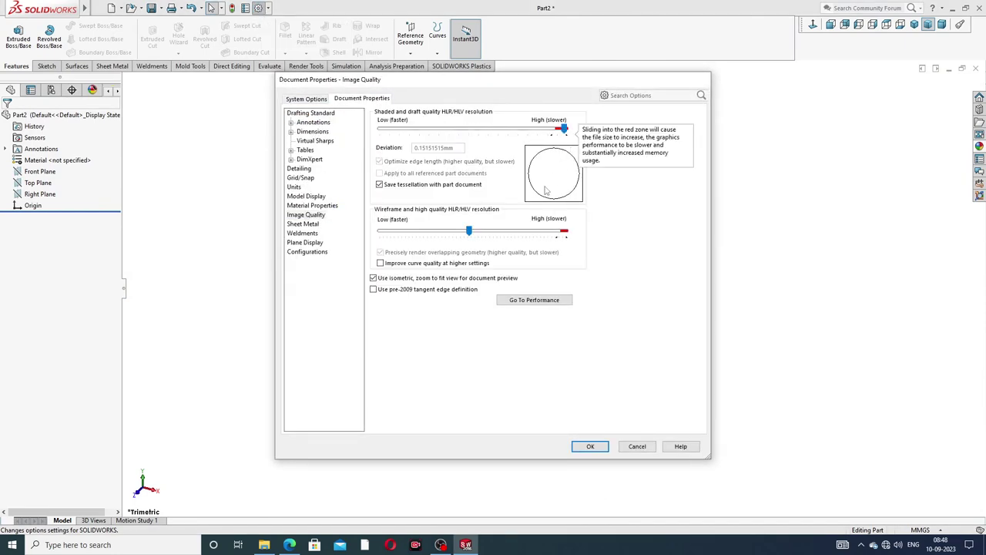
left_click_drag(468, 231, 584, 239)
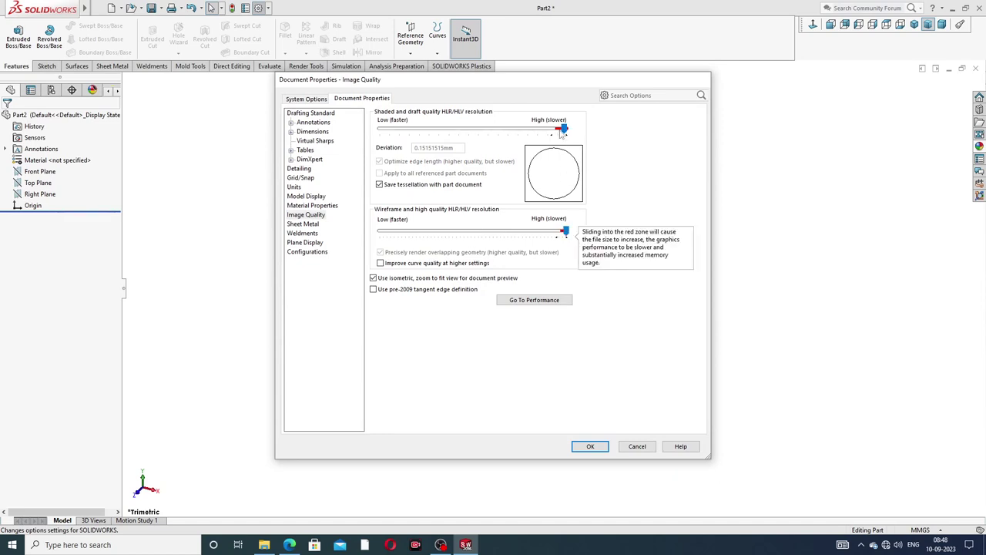
left_click(588, 449)
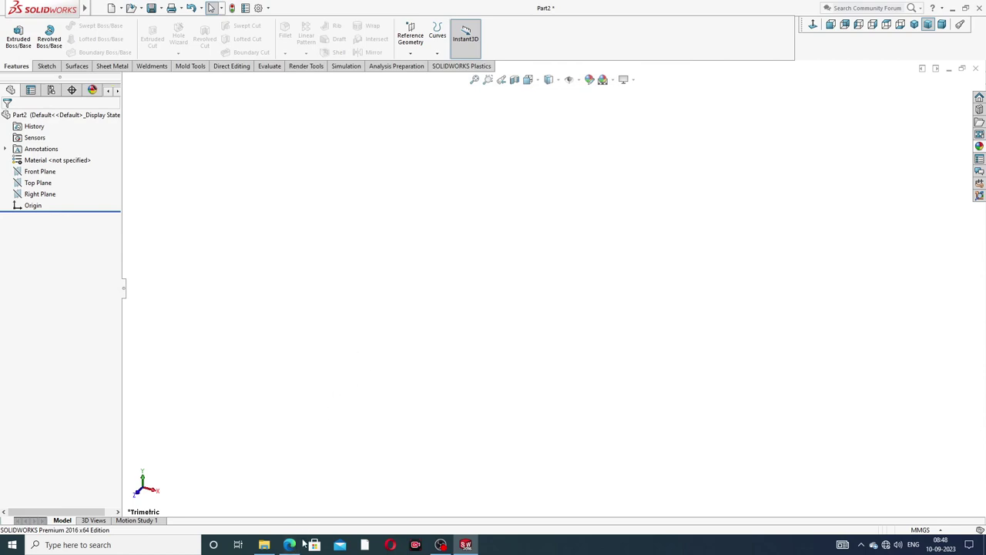
Step: Bring up the PART-03 Cover Design drawing in Edge
left_click(291, 544)
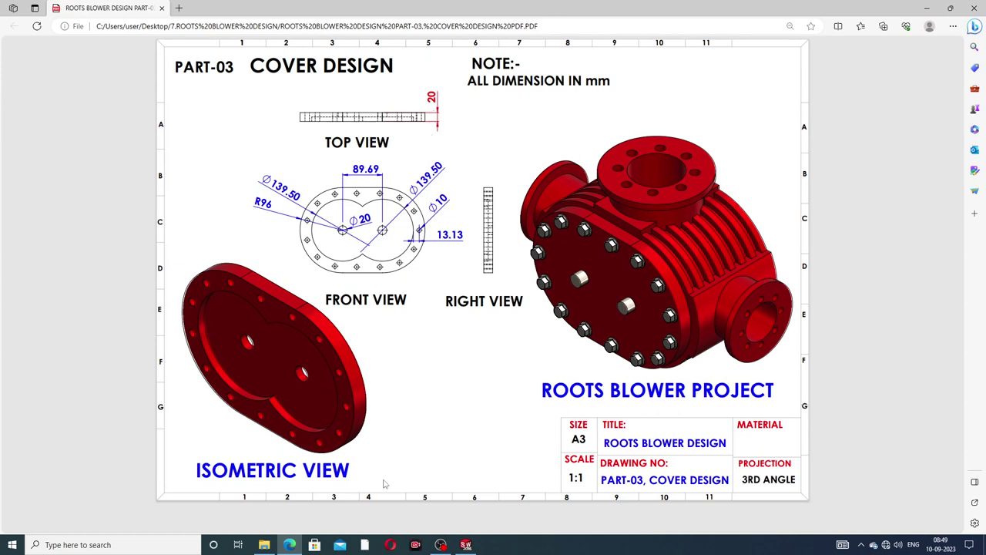
Step: Back in SOLIDWORKS, sketch a straight slot on the Front Plane starting at the origin
left_click(466, 545)
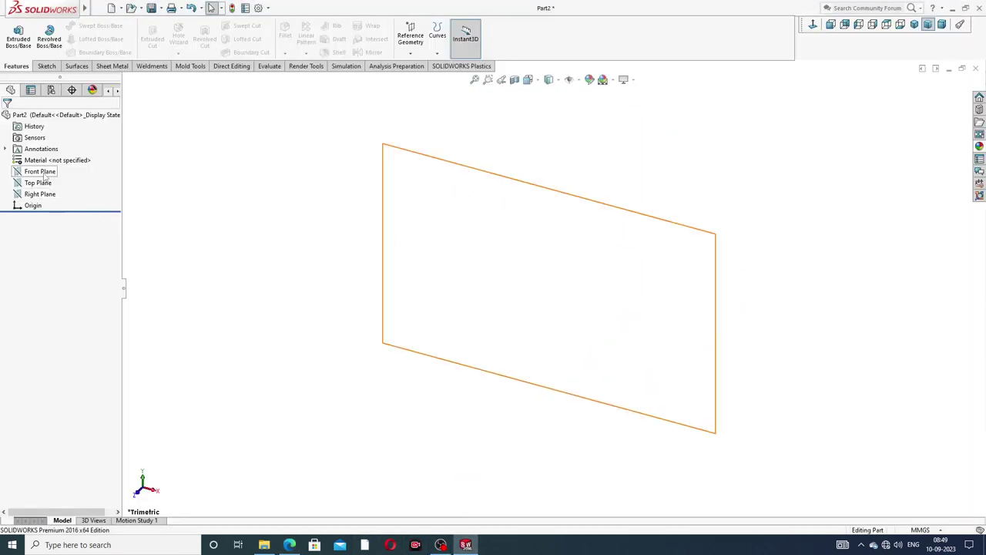
left_click(57, 171)
left_click(51, 159)
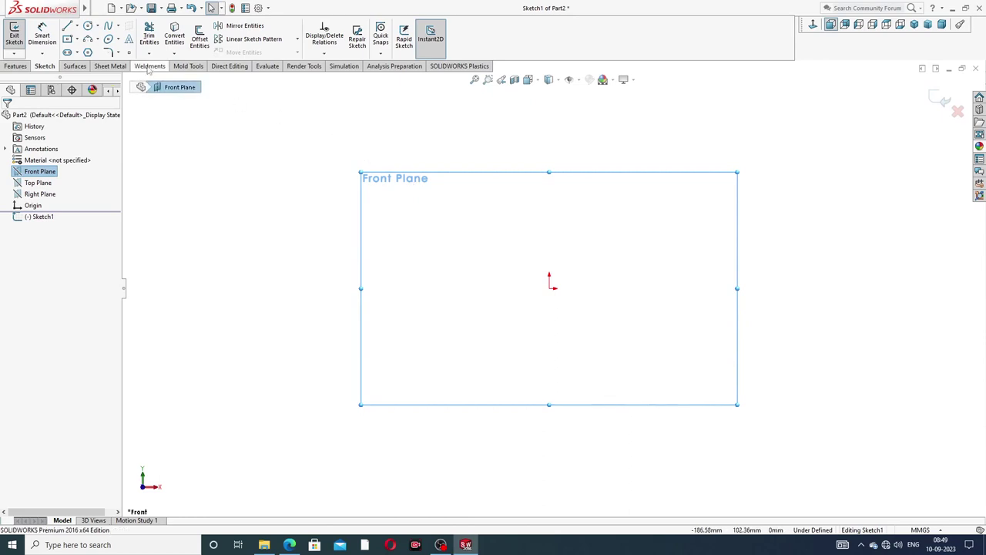
left_click(77, 53)
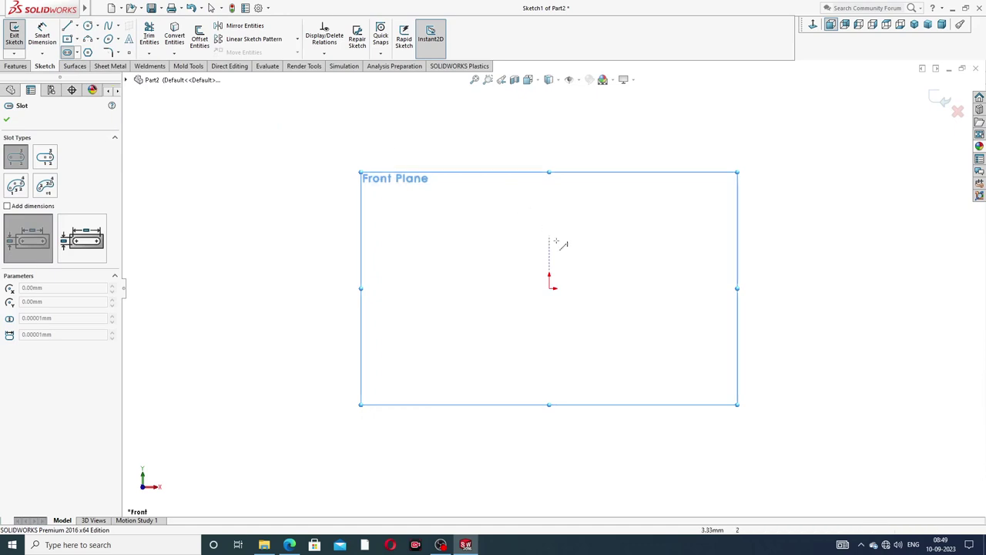
left_click(550, 289)
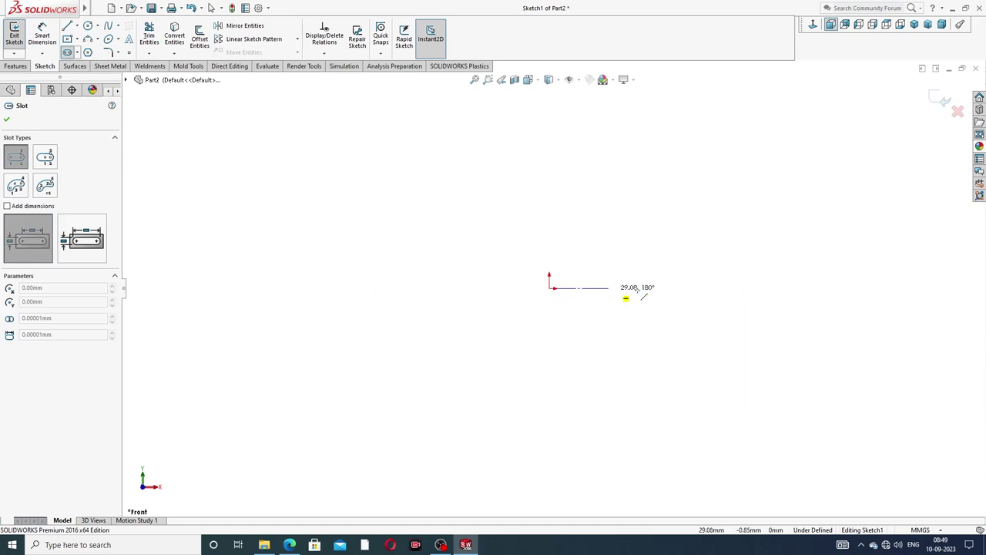
left_click(734, 288)
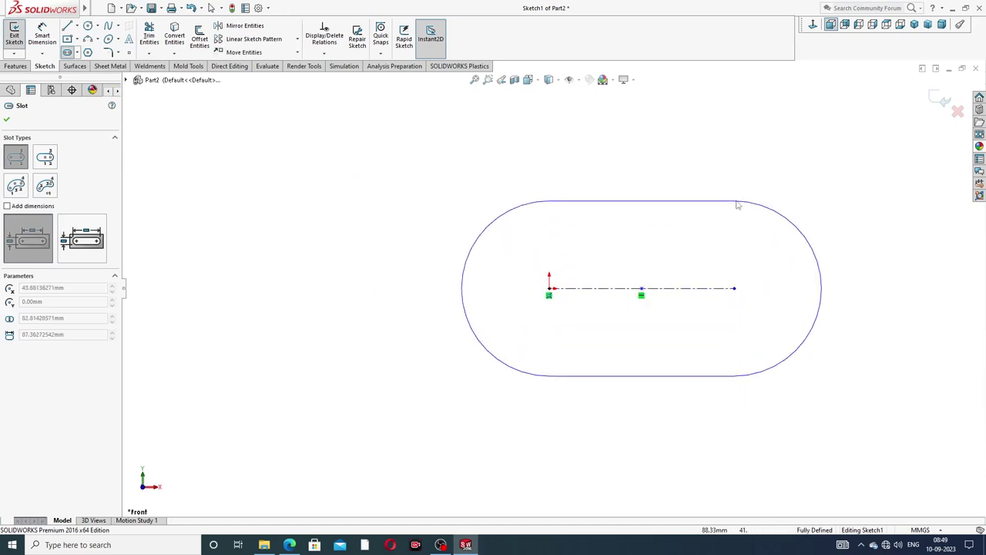
left_click(744, 175)
right_click(778, 140)
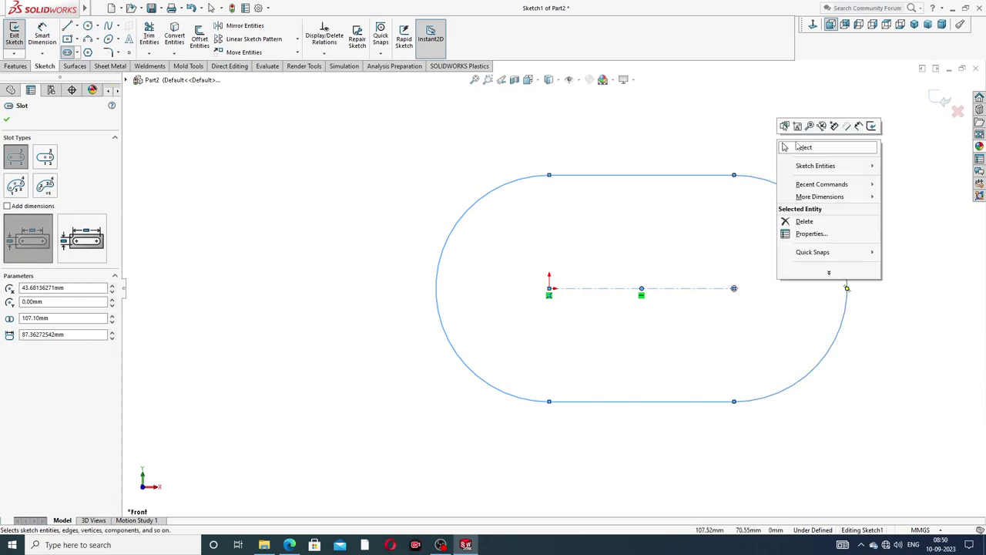
left_click(798, 147)
Step: Dimension the slot's end arc to R96
left_click(48, 45)
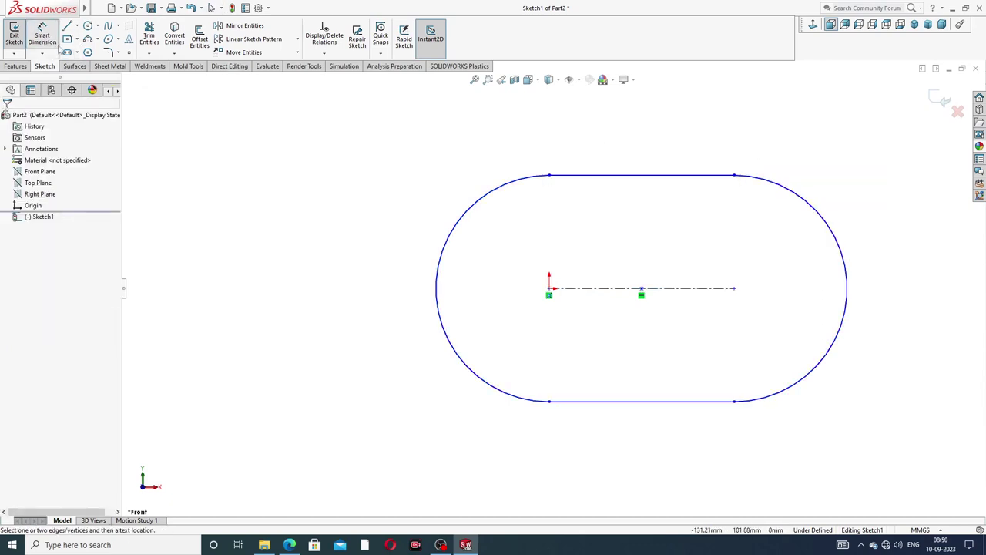
left_click(477, 198)
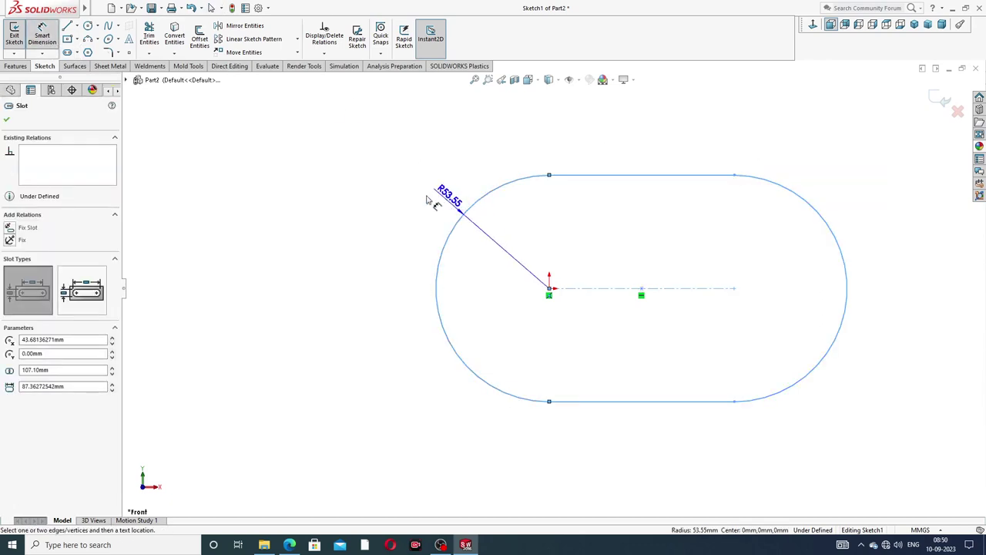
left_click(399, 191)
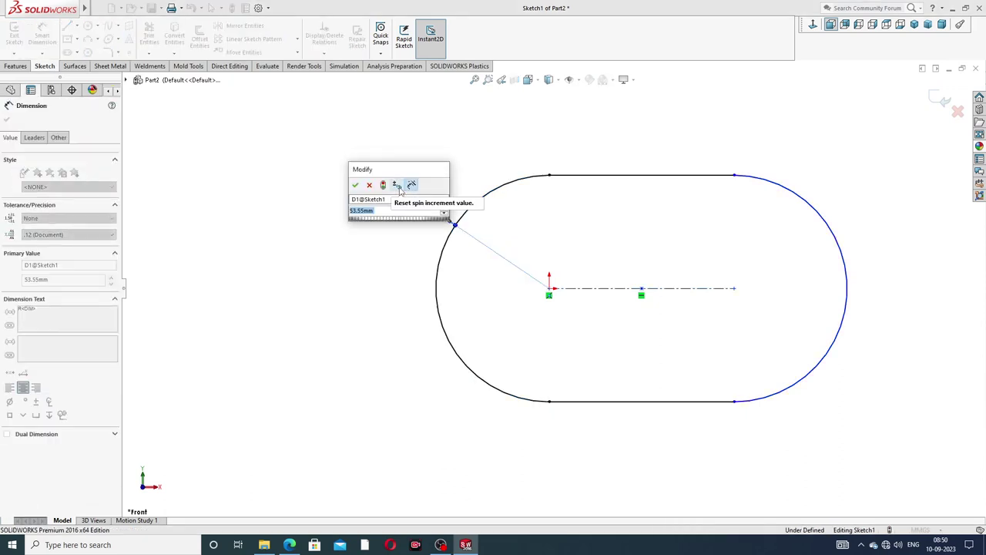
type("1")
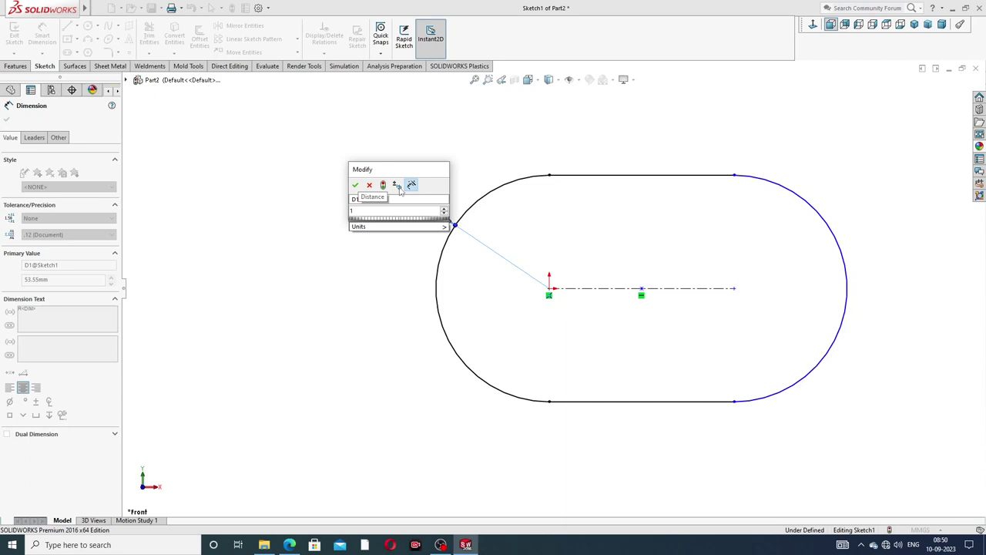
key("BackSpace")
type("96")
key("Return")
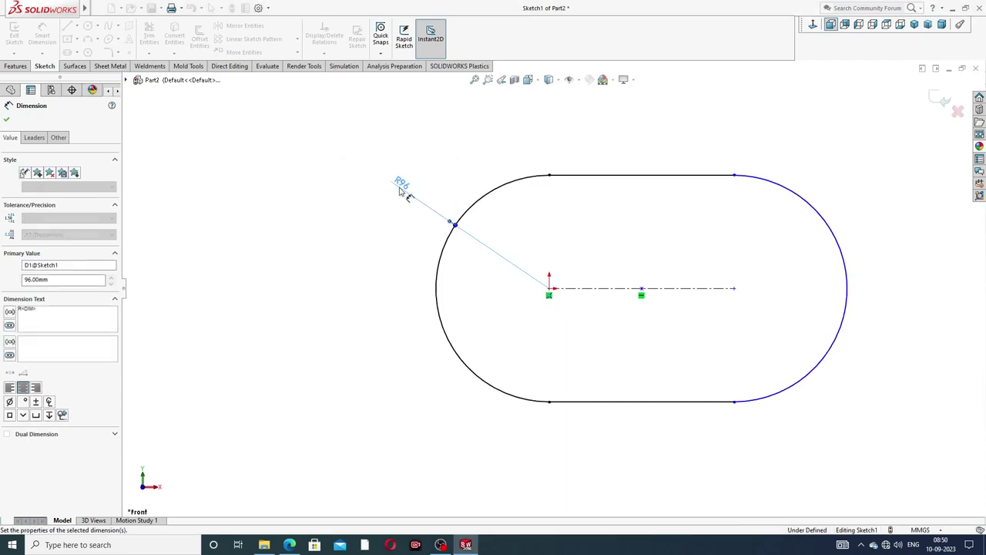
Step: Dimension the slot centres 89.69 apart, then cross-check the cover drawing in Edge
left_click(550, 295)
left_click(733, 289)
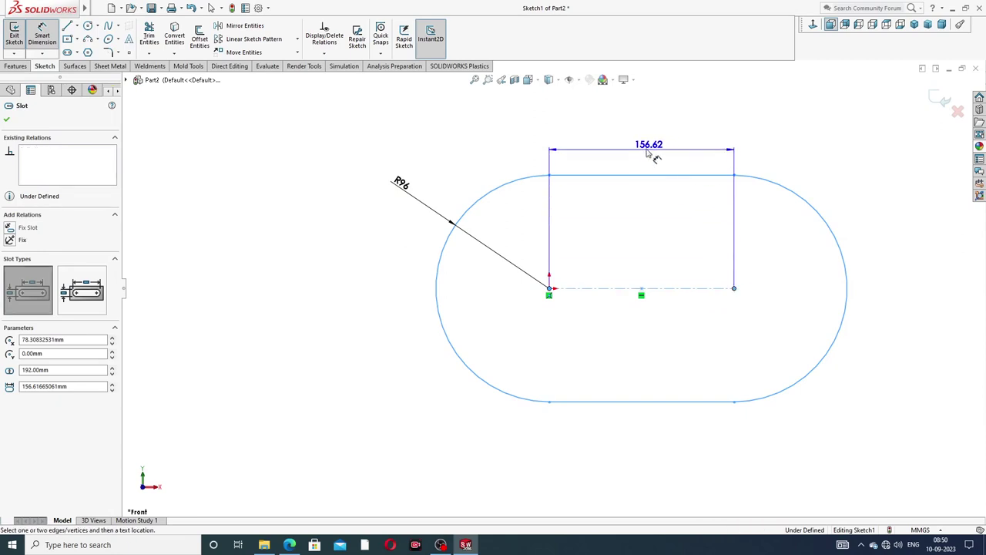
left_click(649, 145)
type("88")
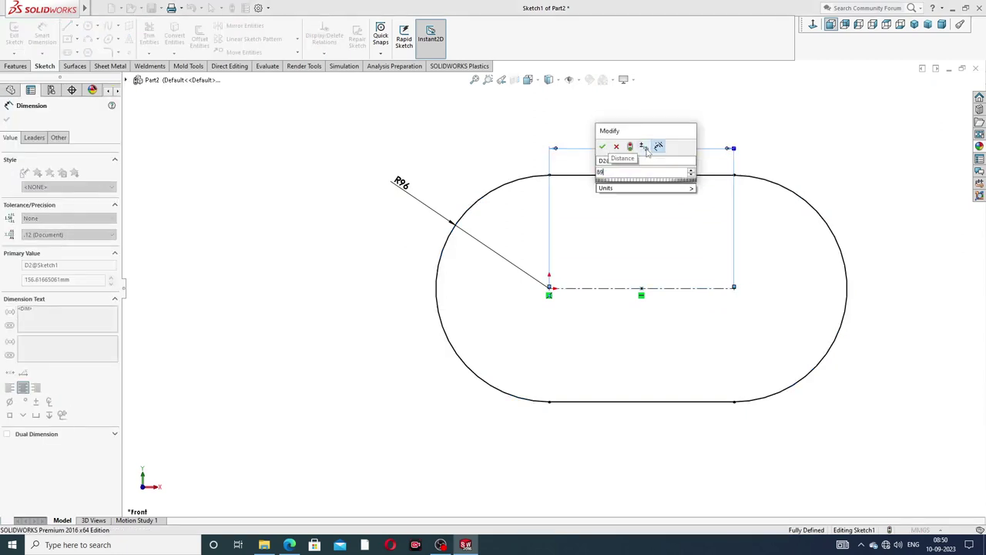
type(".69")
key("Return")
left_click(678, 146)
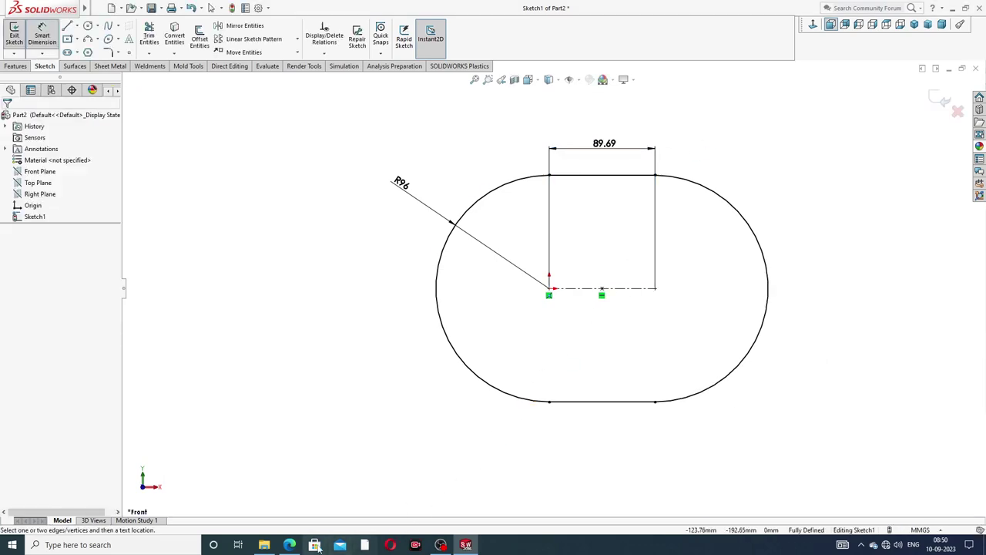
left_click(290, 544)
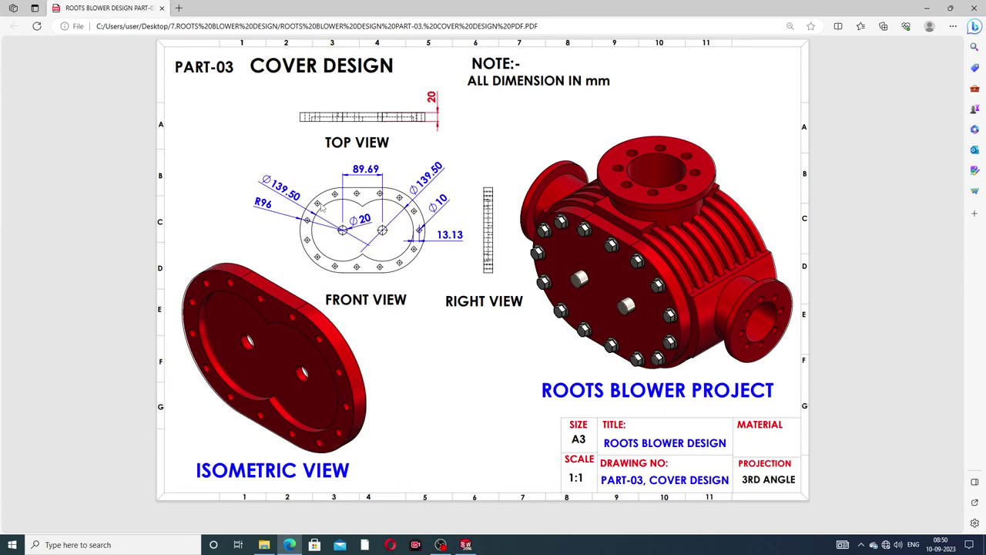
left_click(290, 544)
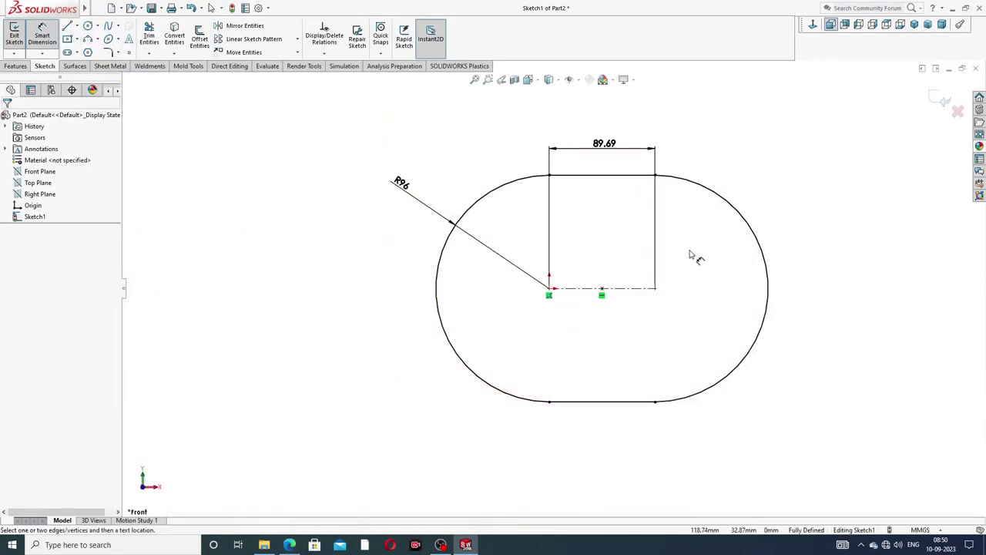
Step: Tidy the R96 and 89.69 labels, then extrude the slot sketch 20 mm as Boss-Extrude1
scroll(705, 245, "down", 1)
left_click_drag(335, 171, 364, 200)
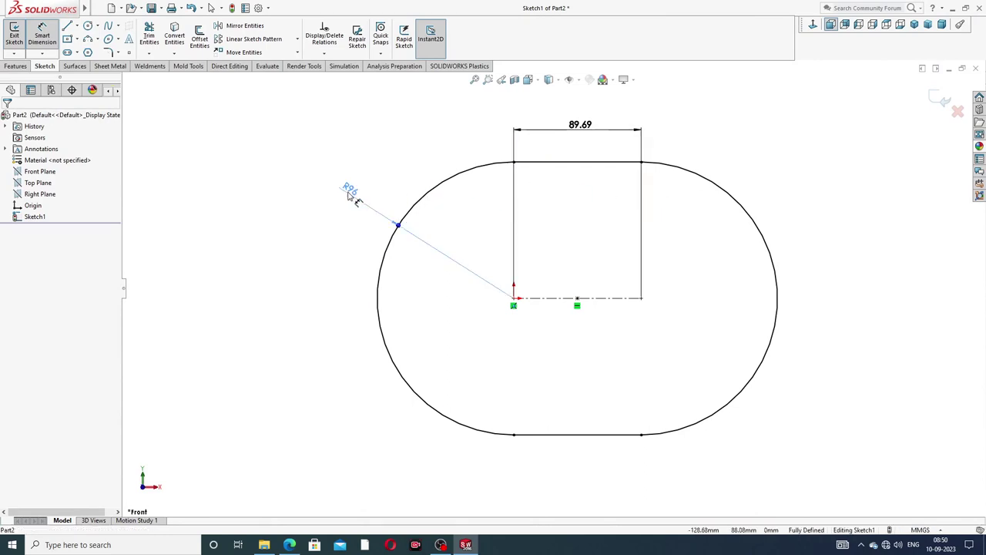
left_click_drag(582, 132, 582, 138)
right_click(746, 109)
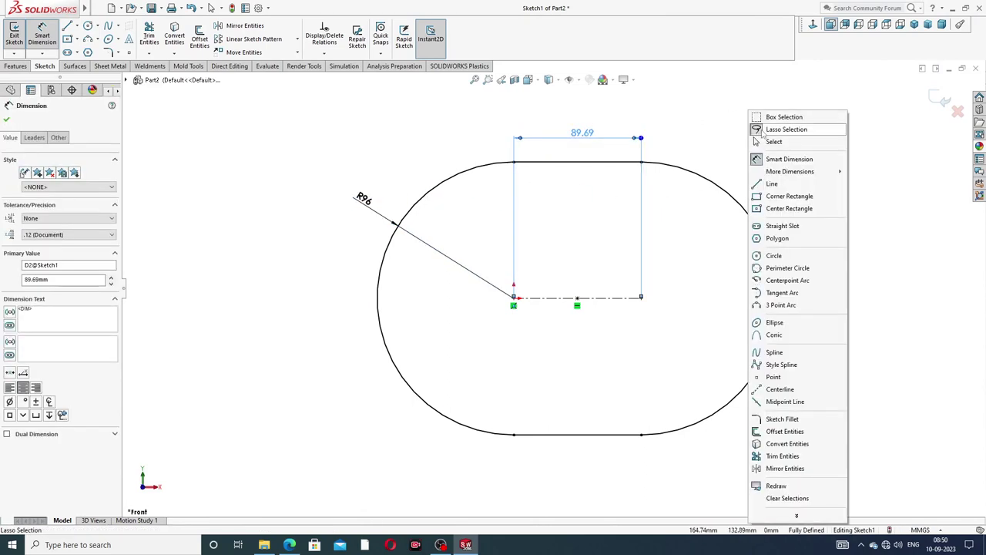
left_click(773, 142)
left_click(15, 66)
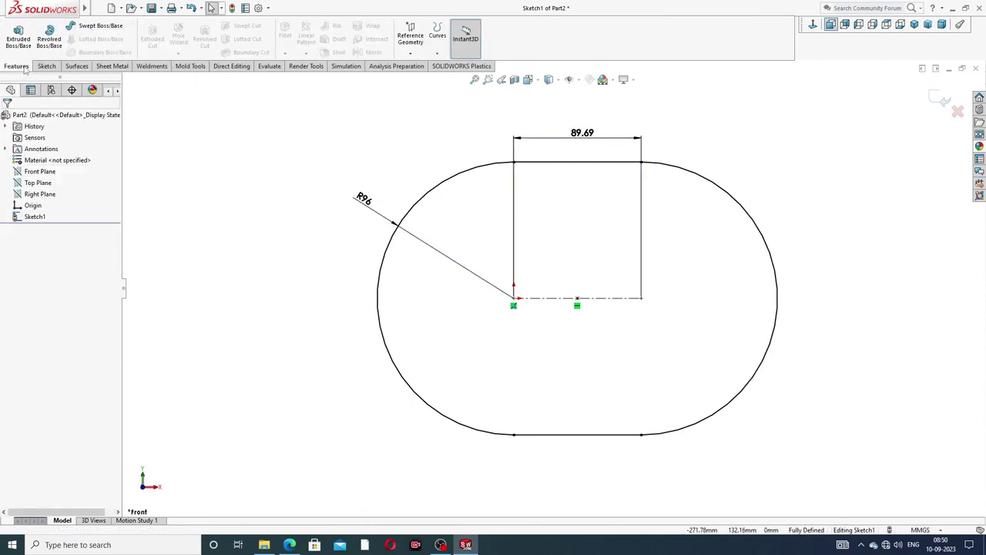
left_click(20, 40)
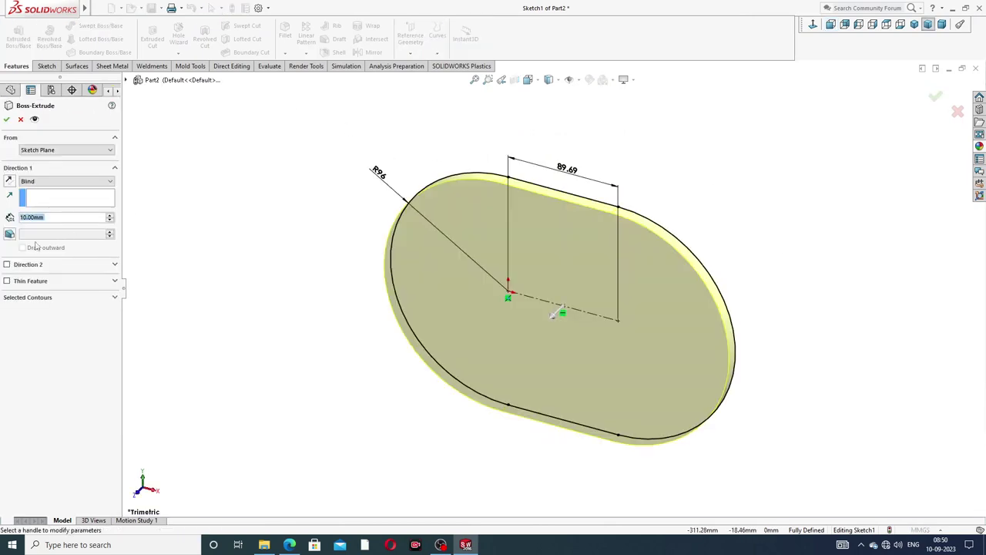
key("Up")
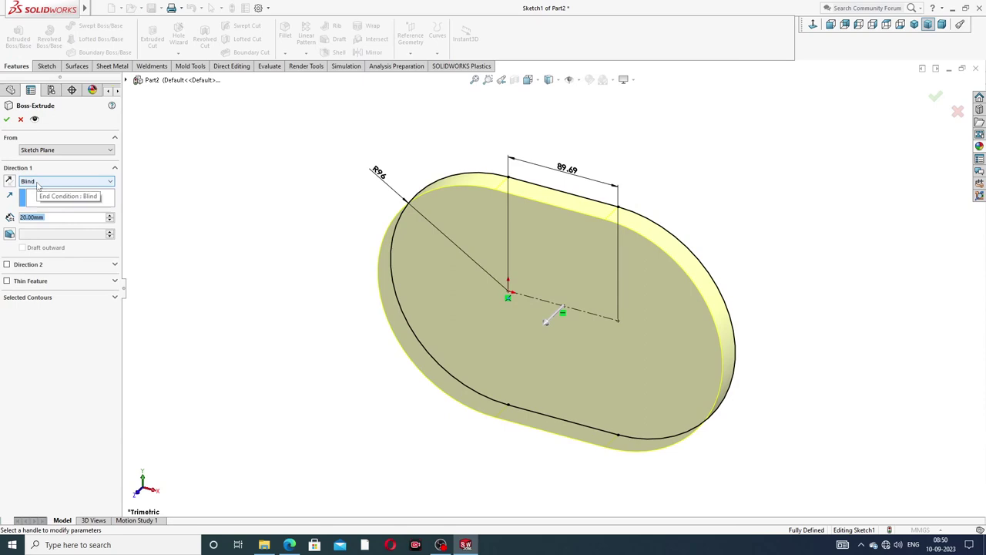
left_click(6, 119)
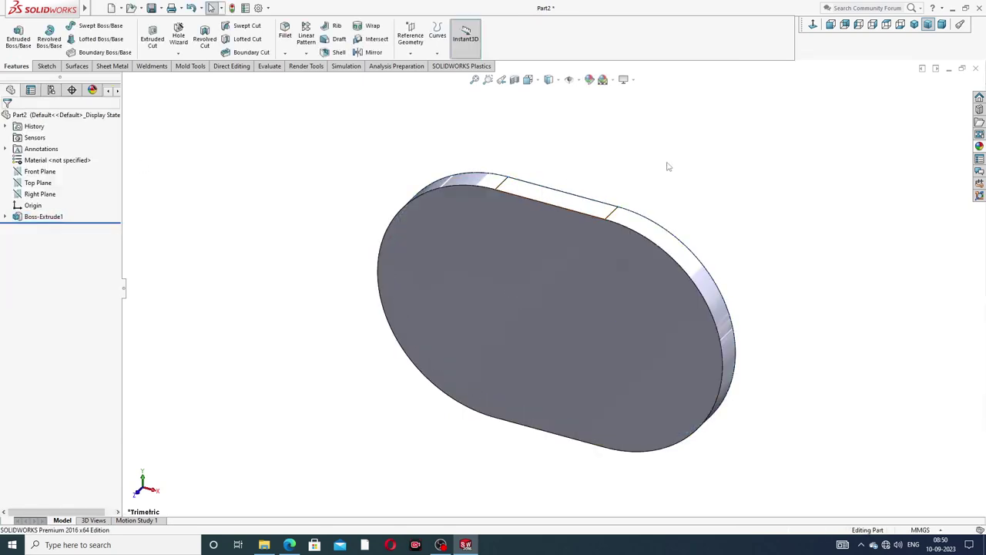
Step: Sketch two overlapping circles on the plate's front face, one centred on the origin
middle_click_drag(699, 238, 694, 198)
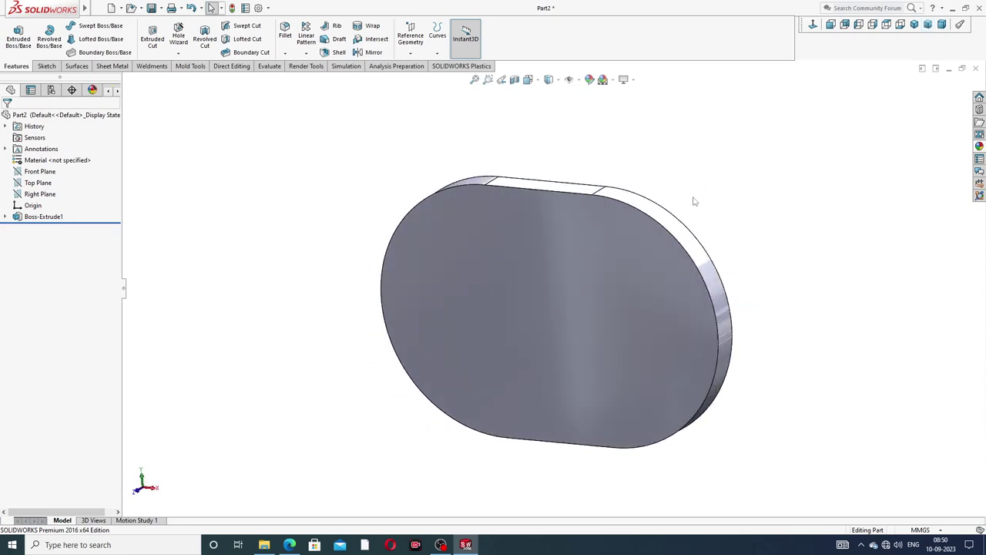
left_click(602, 246)
left_click(649, 218)
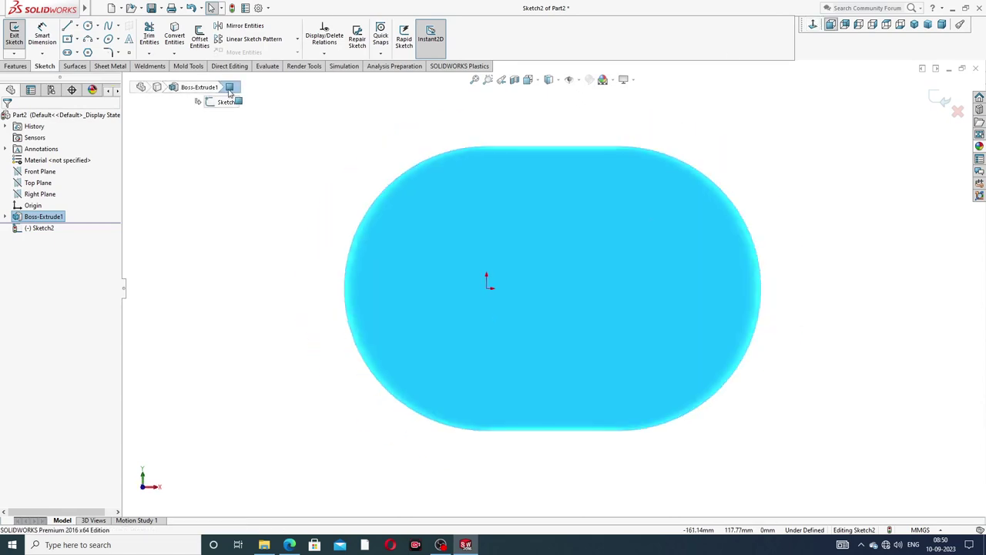
left_click(89, 27)
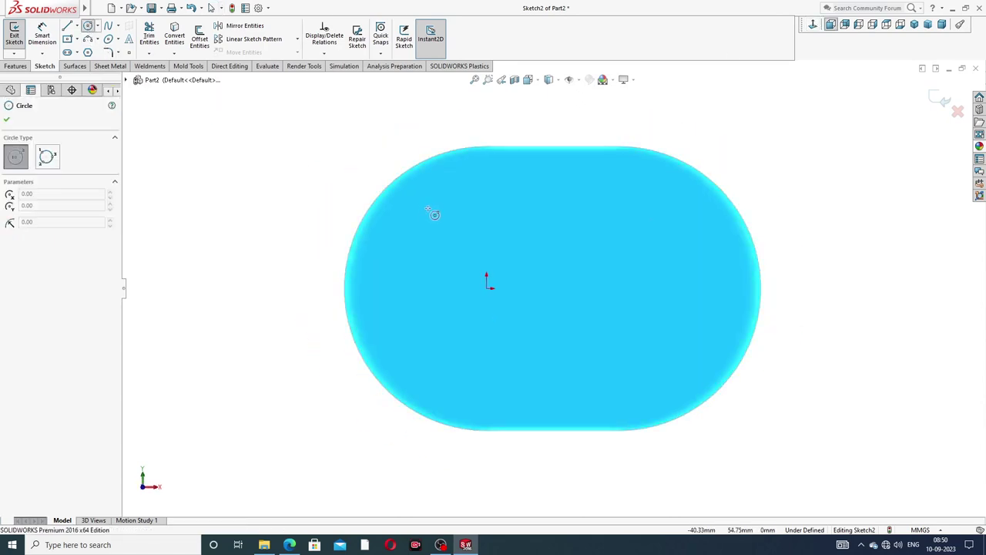
left_click(486, 288)
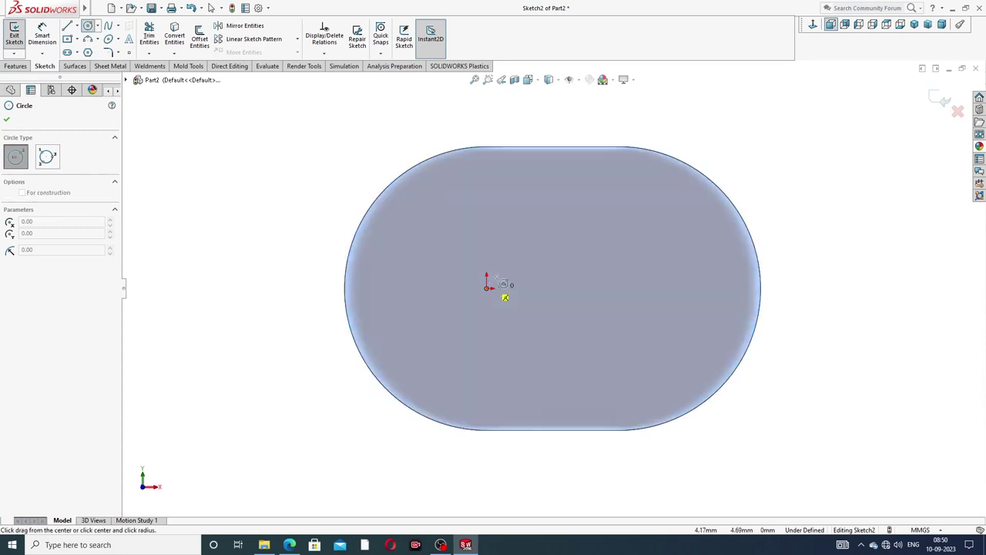
left_click(543, 231)
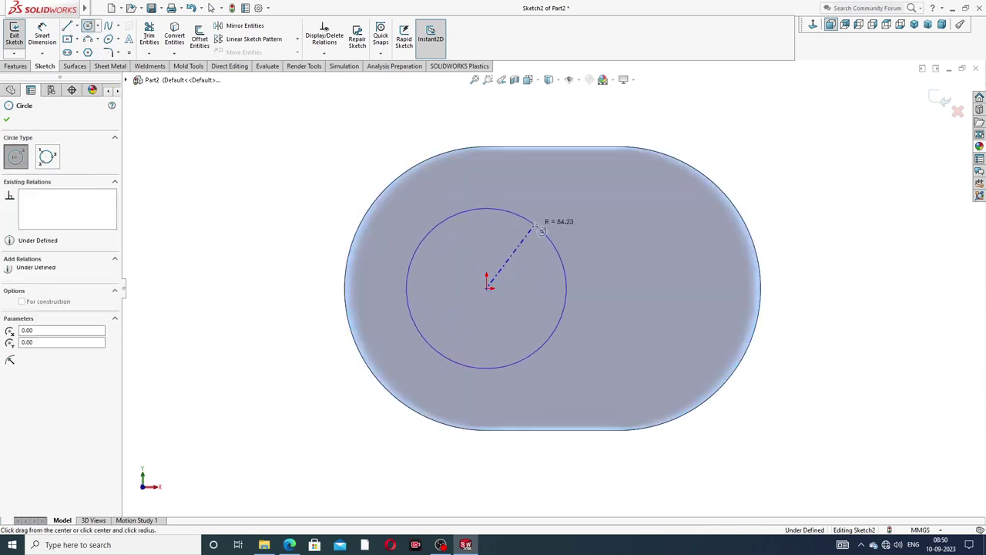
left_click(622, 288)
left_click(651, 215)
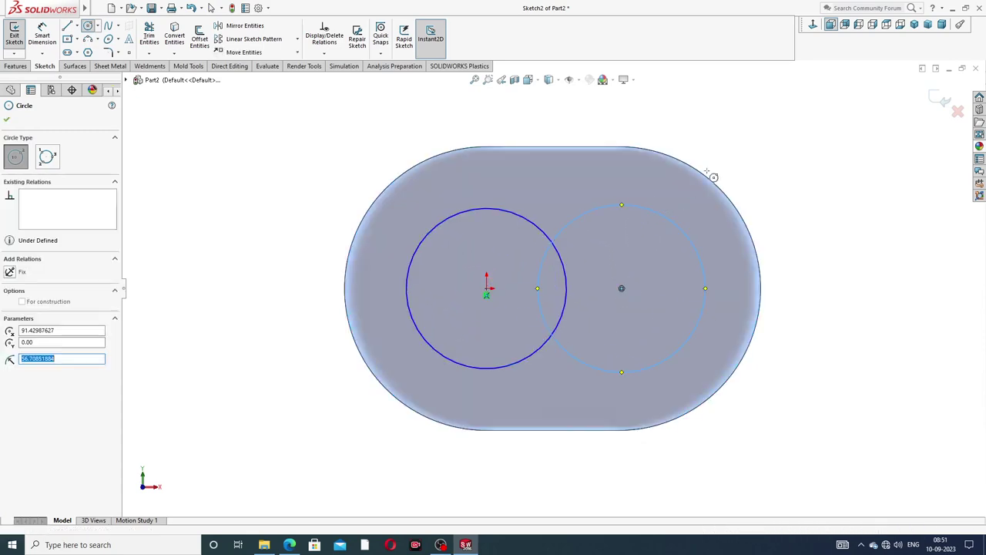
right_click(742, 164)
left_click(762, 167)
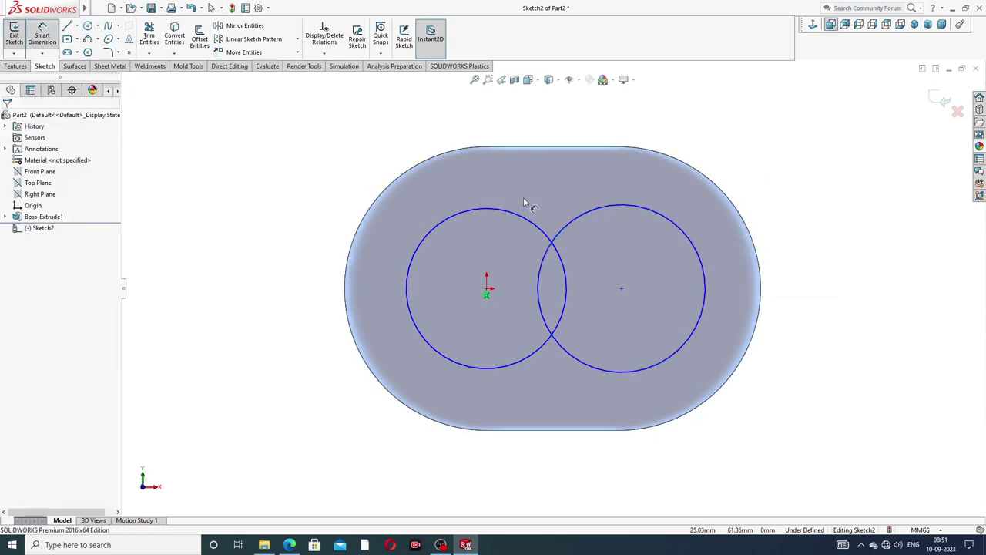
Step: Dimension the left circle to Ø139.50 and make both circles equal
left_click(501, 212)
key("d")
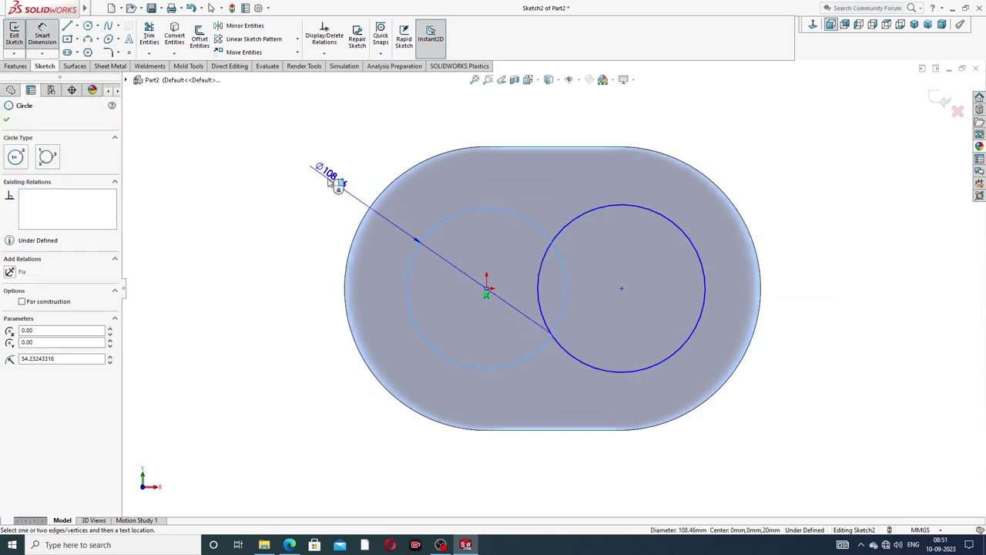
left_click(327, 175)
type("139")
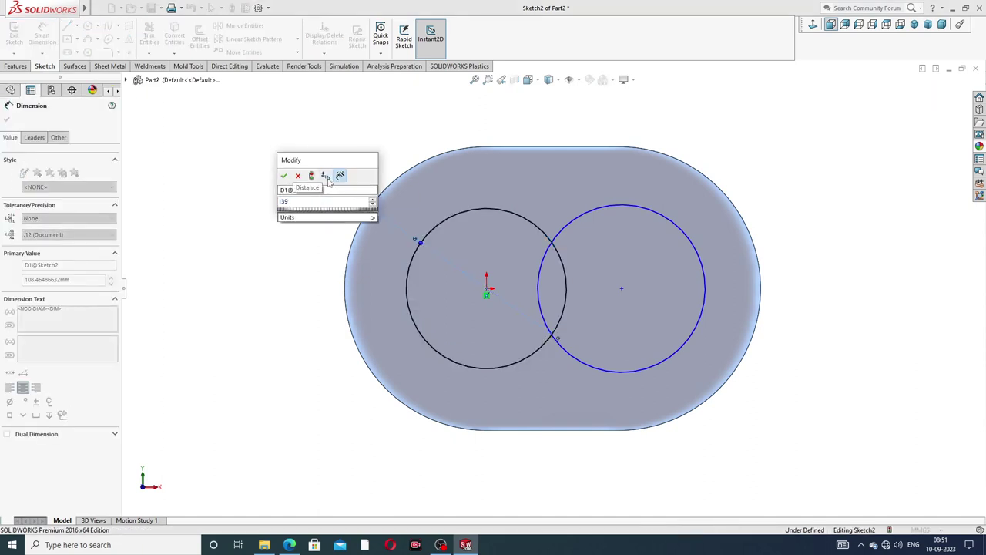
key("Return")
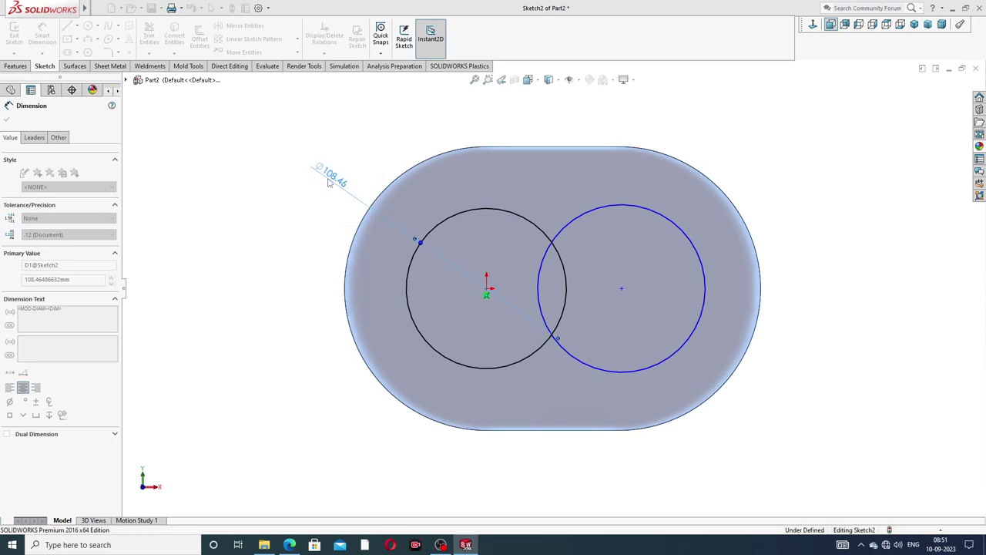
key("Escape")
right_click(389, 141)
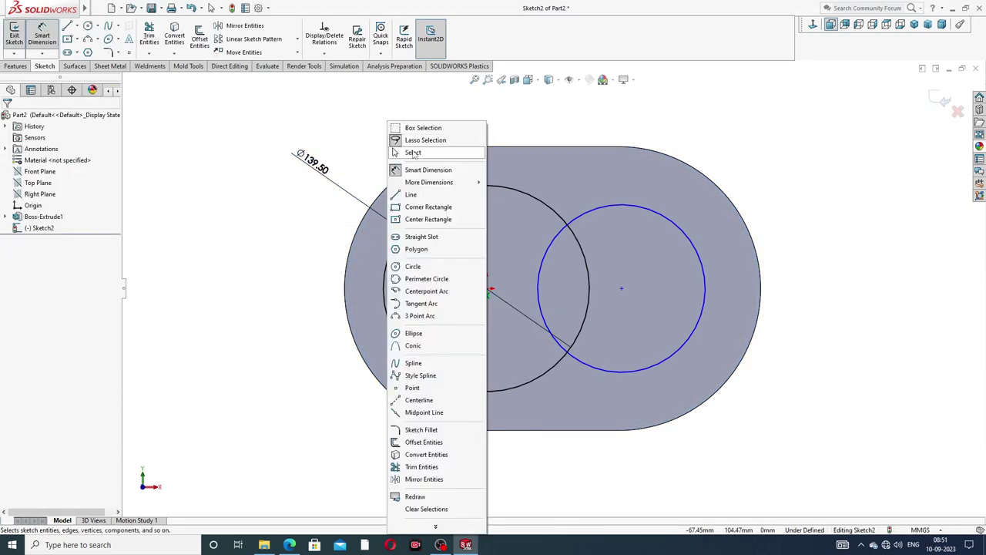
left_click(413, 152)
left_click(473, 189)
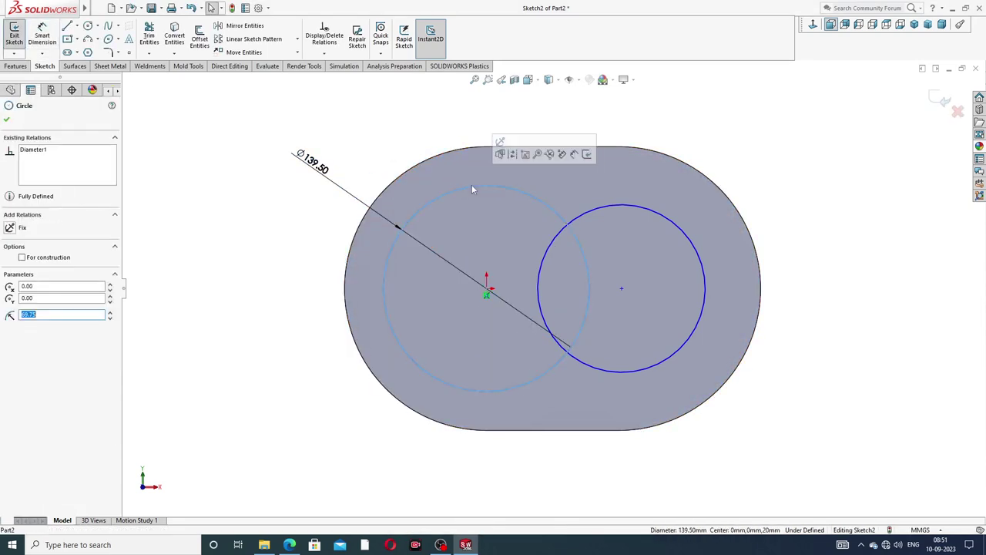
left_click(603, 207, "ctrl")
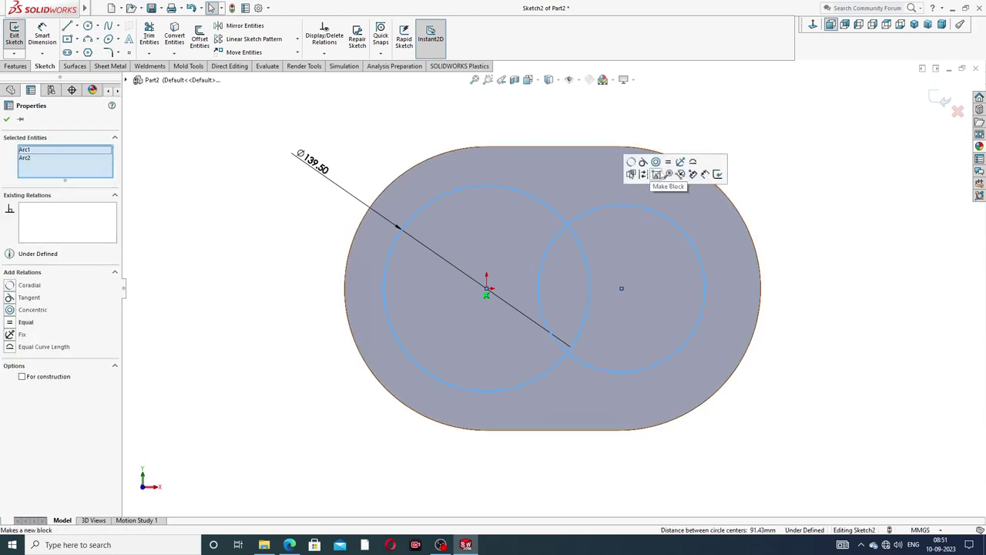
left_click(668, 162)
left_click(767, 144)
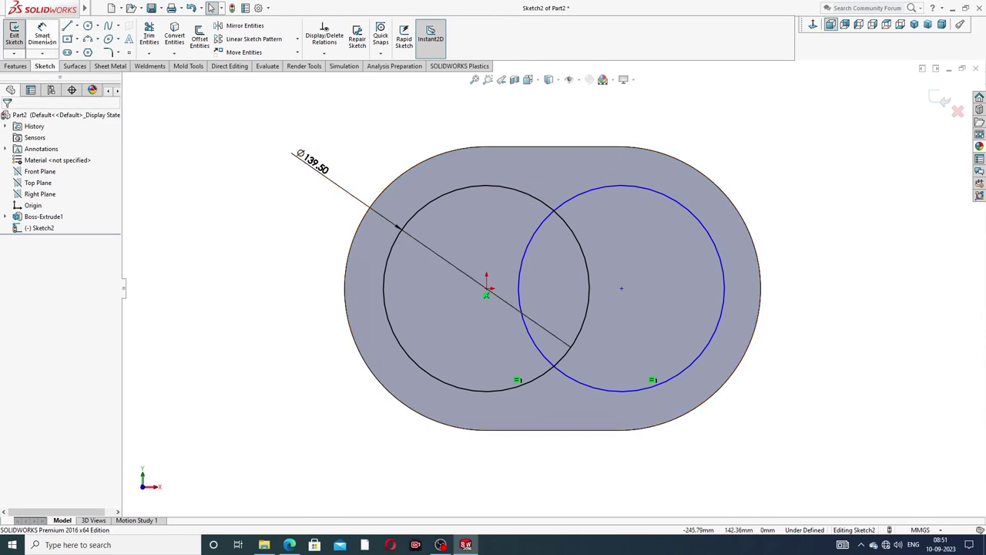
Step: Add a driven diameter on the right circle and space the centres 89.69 apart
left_click(48, 42)
left_click(624, 185)
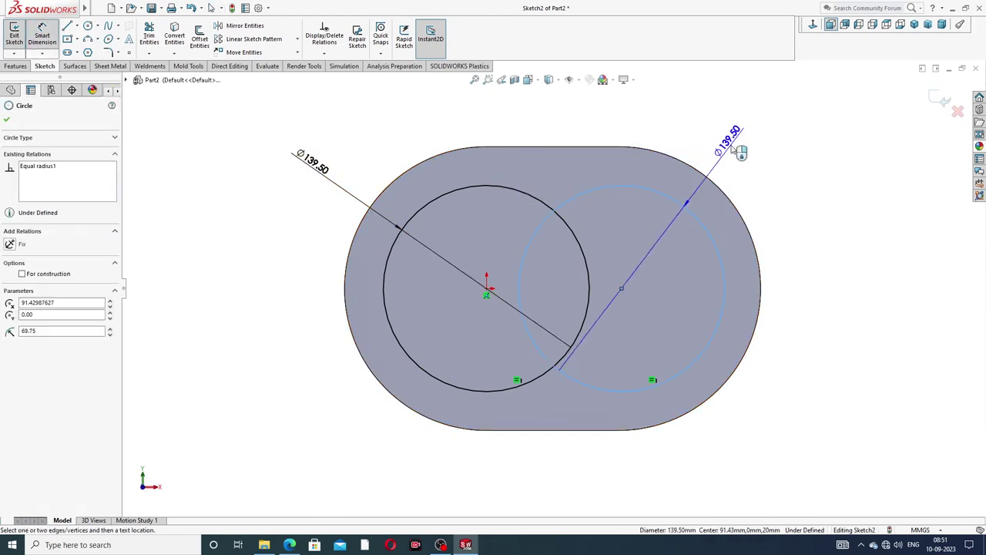
left_click(735, 151)
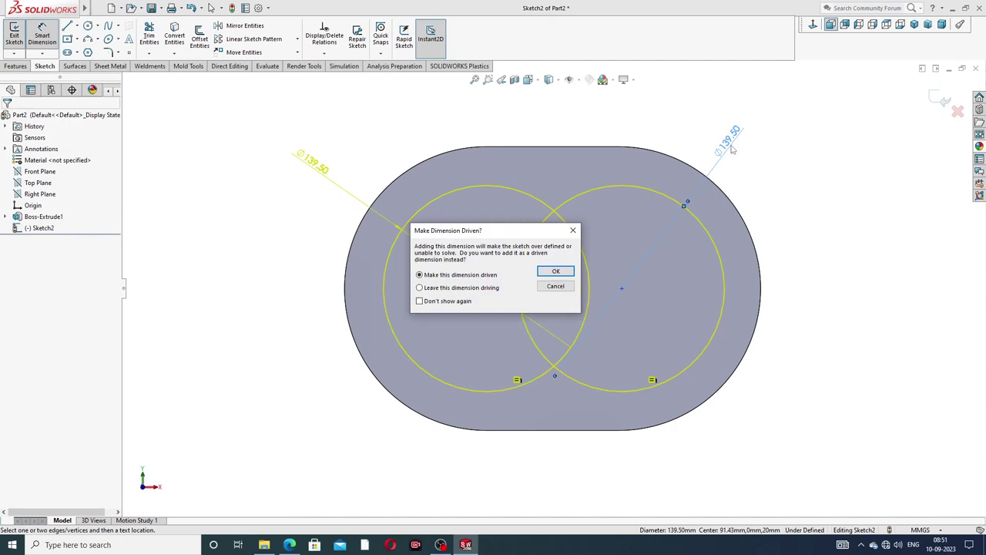
left_click(556, 272)
right_click(787, 129)
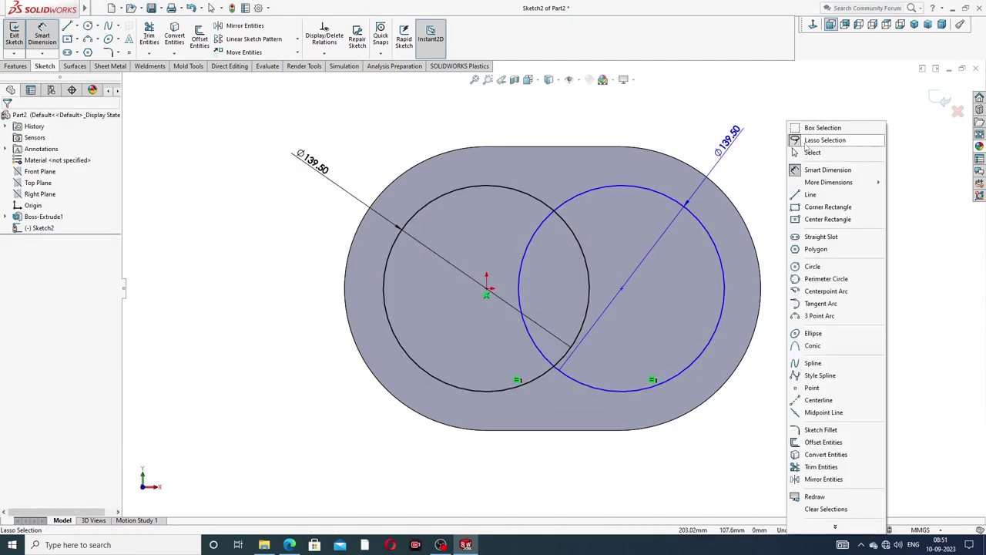
left_click(806, 145)
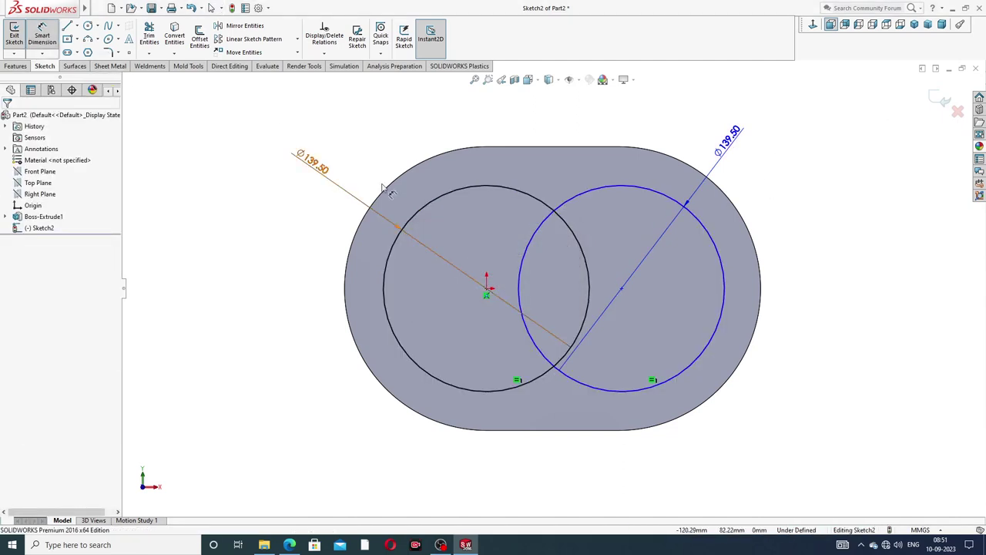
left_click(487, 290)
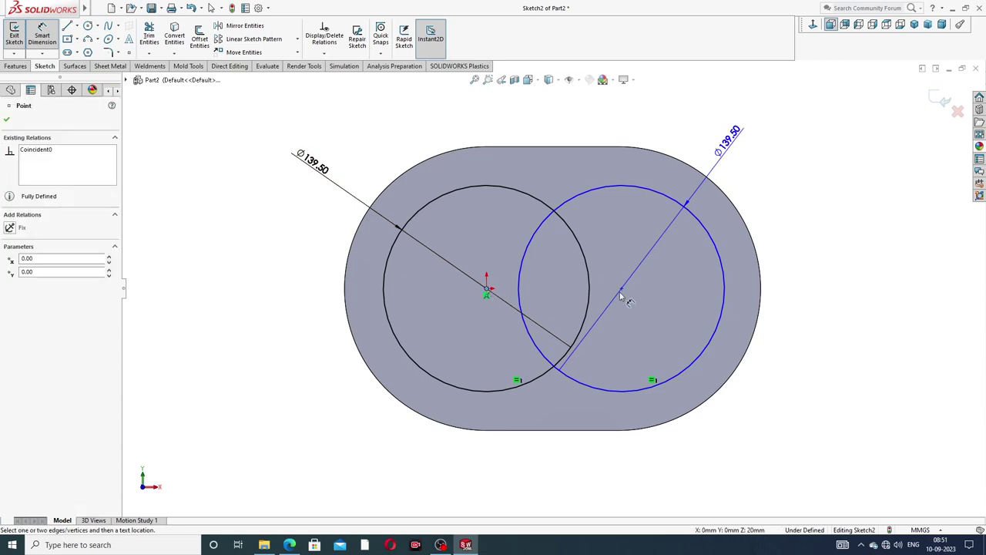
left_click(622, 290)
left_click(575, 132)
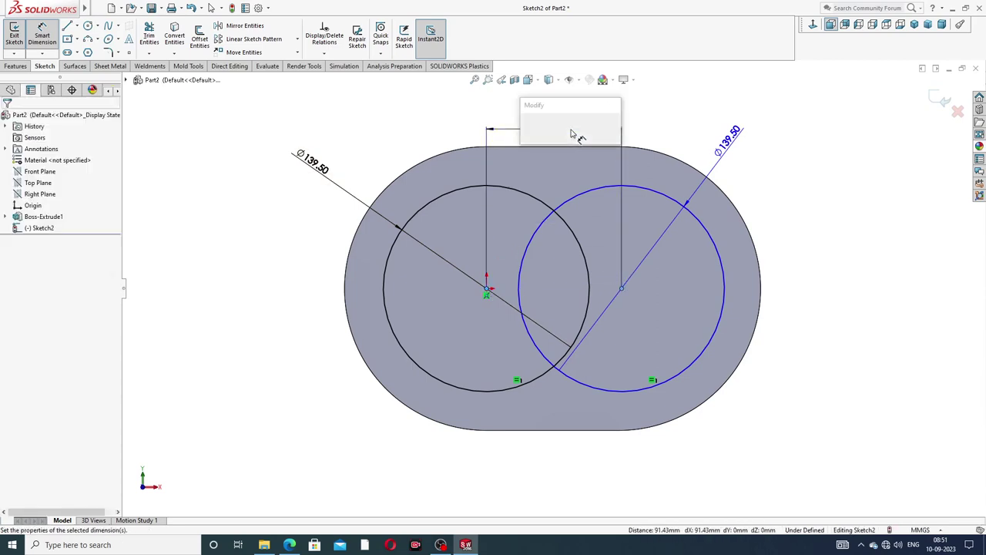
type("89")
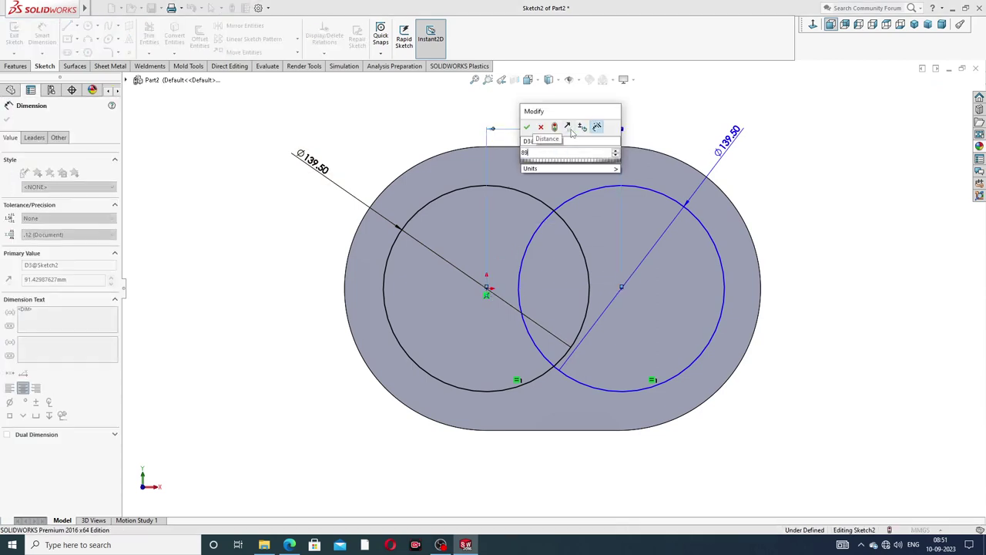
type(".69")
key("Return")
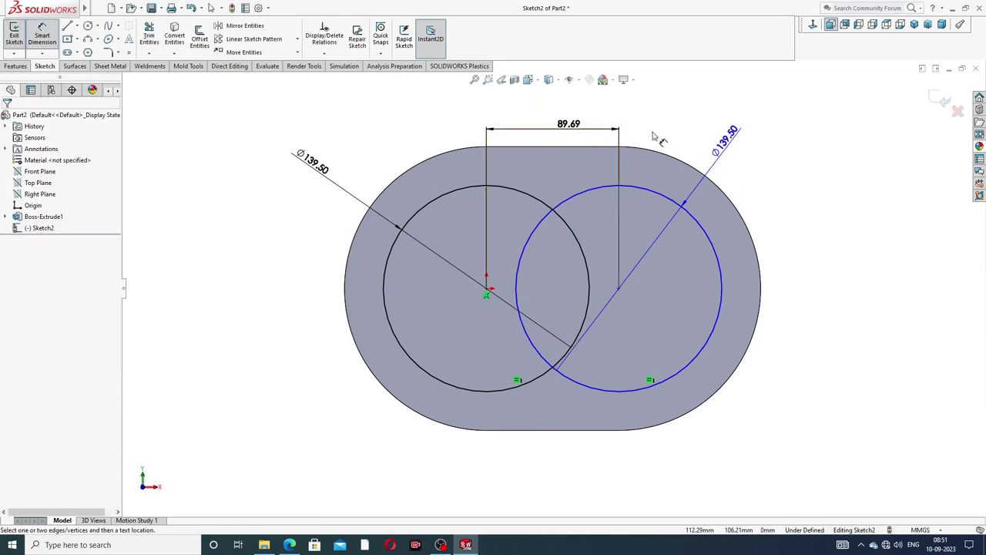
Step: Make the two circle centres horizontal and reposition the right Ø139.50 label
right_click(654, 136)
left_click(678, 128)
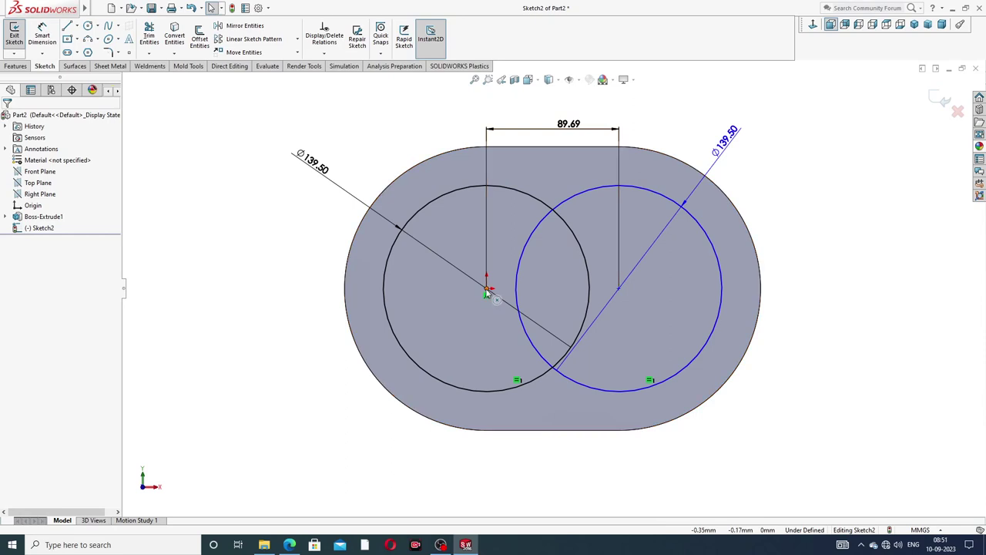
left_click(487, 291)
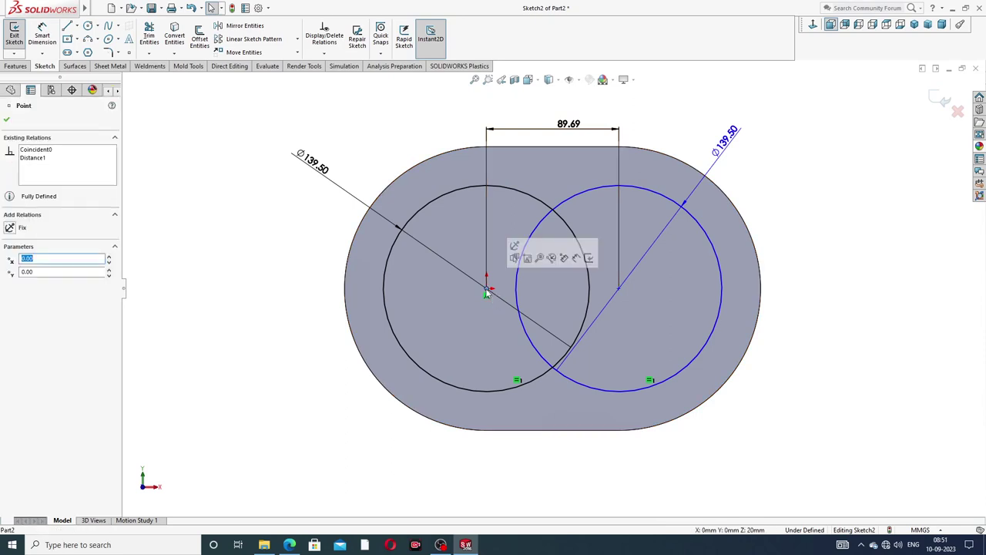
left_click(618, 289, "ctrl")
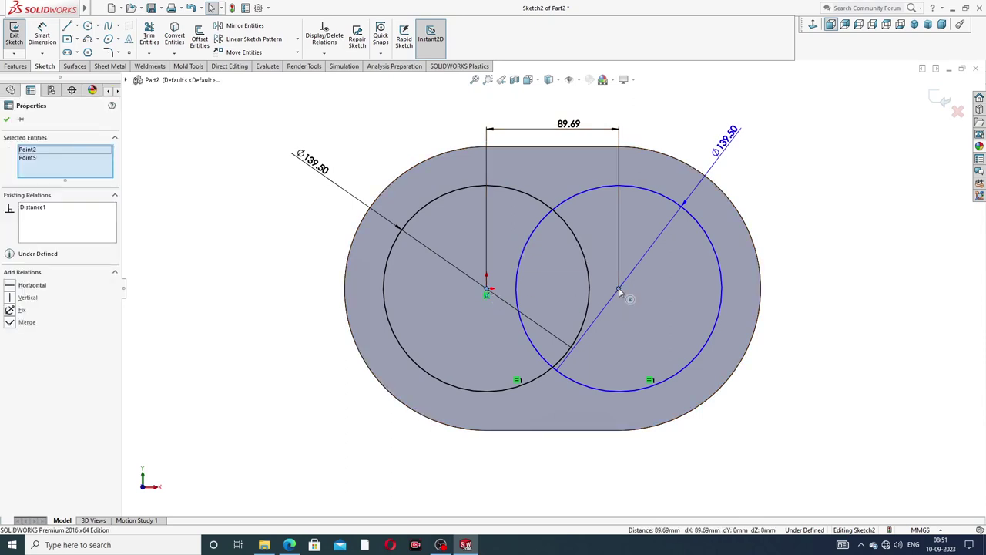
left_click(648, 247)
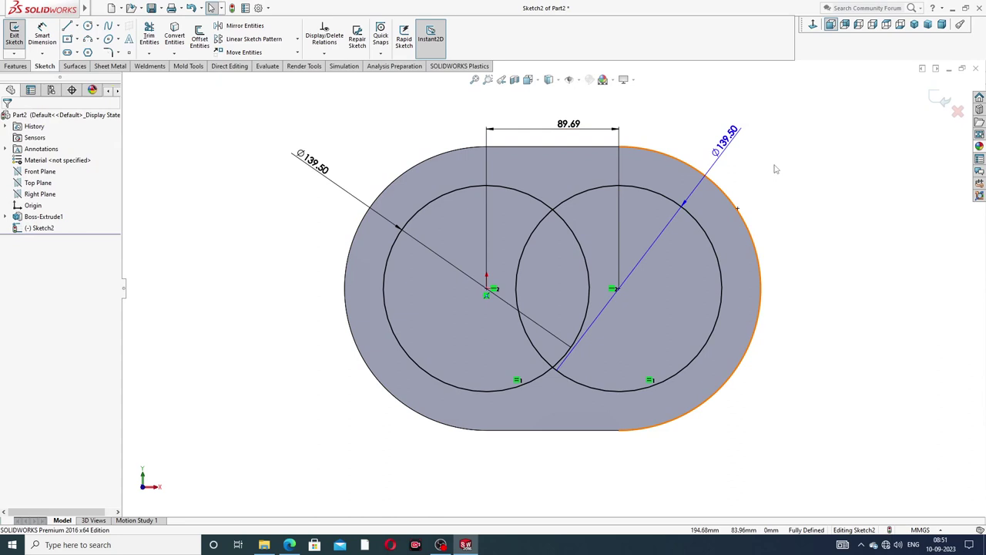
left_click_drag(776, 169, 788, 164)
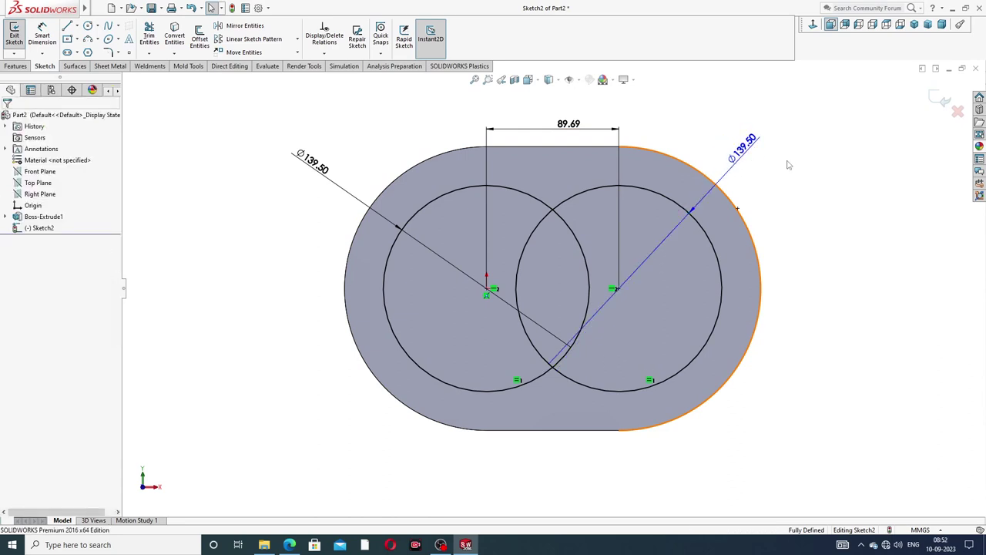
Step: Draw small circles at both large-circle centres and make them equal
left_click(90, 28)
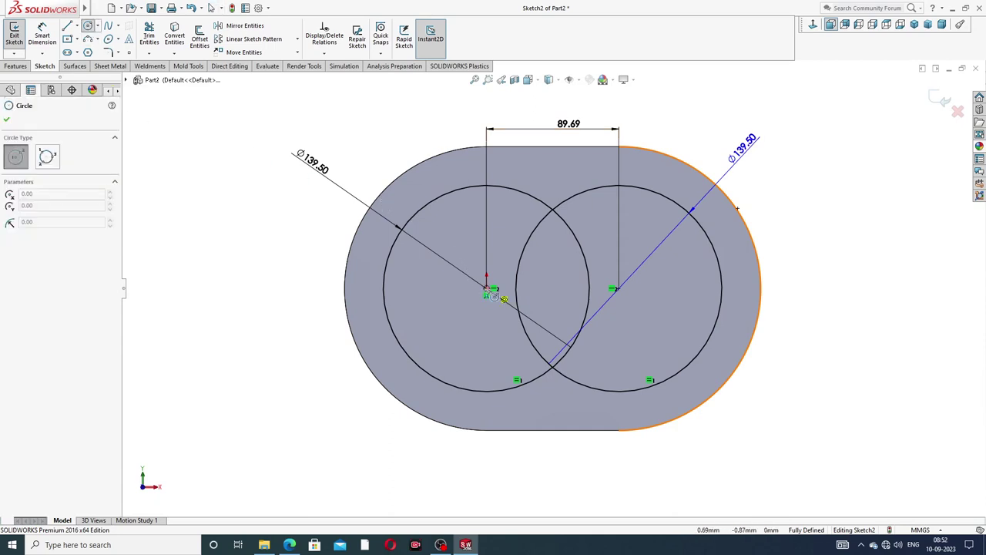
left_click(486, 289)
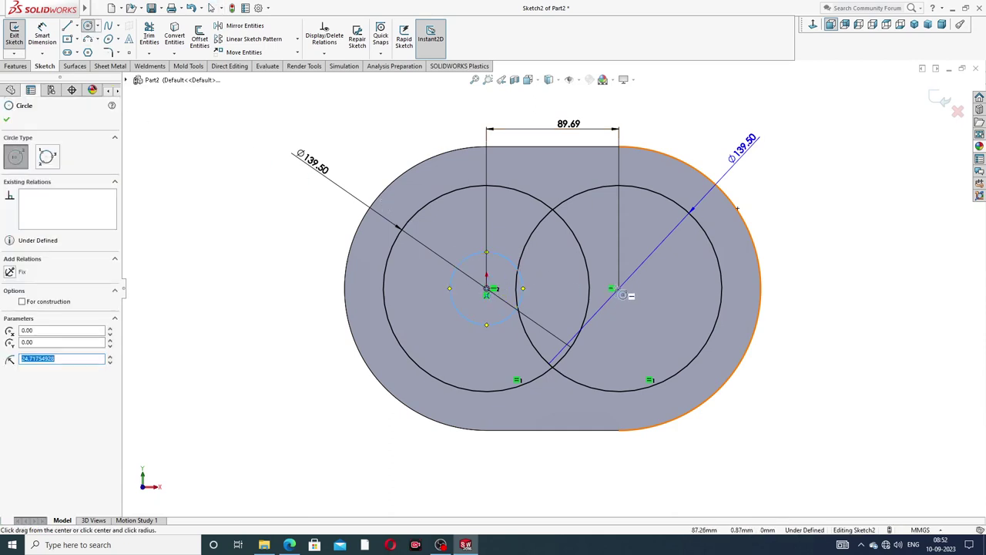
right_click(763, 185)
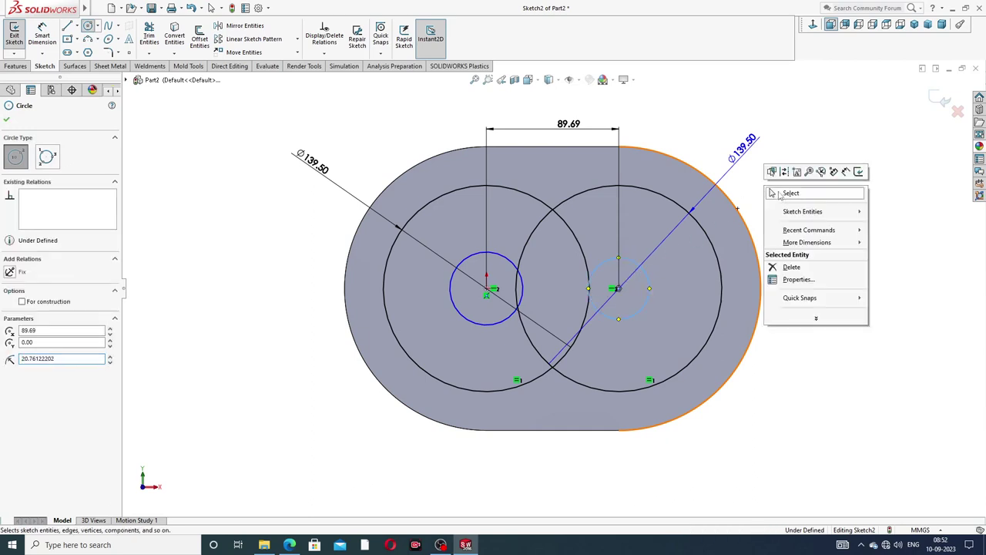
left_click(784, 198)
key("Escape")
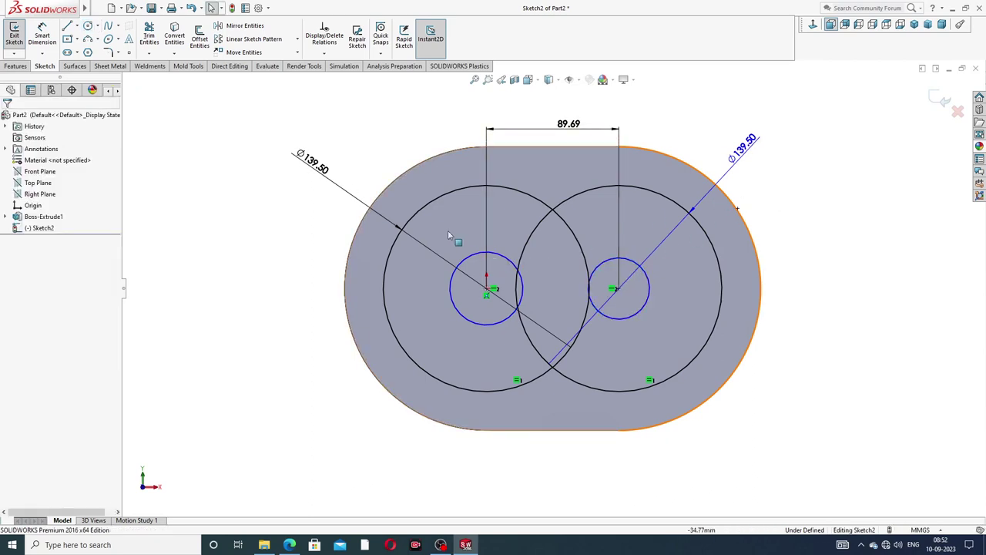
left_click(485, 254)
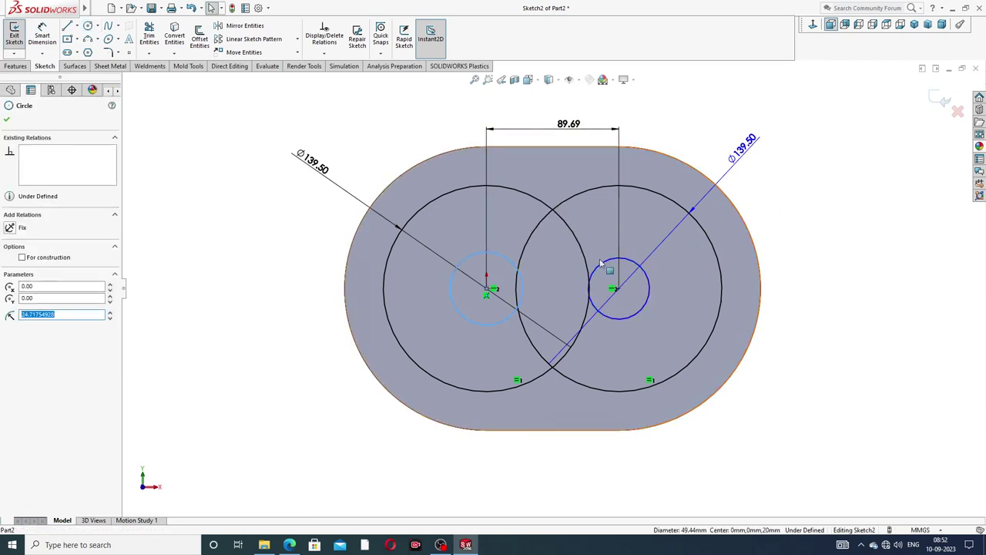
left_click(640, 266, "ctrl")
left_click(673, 218)
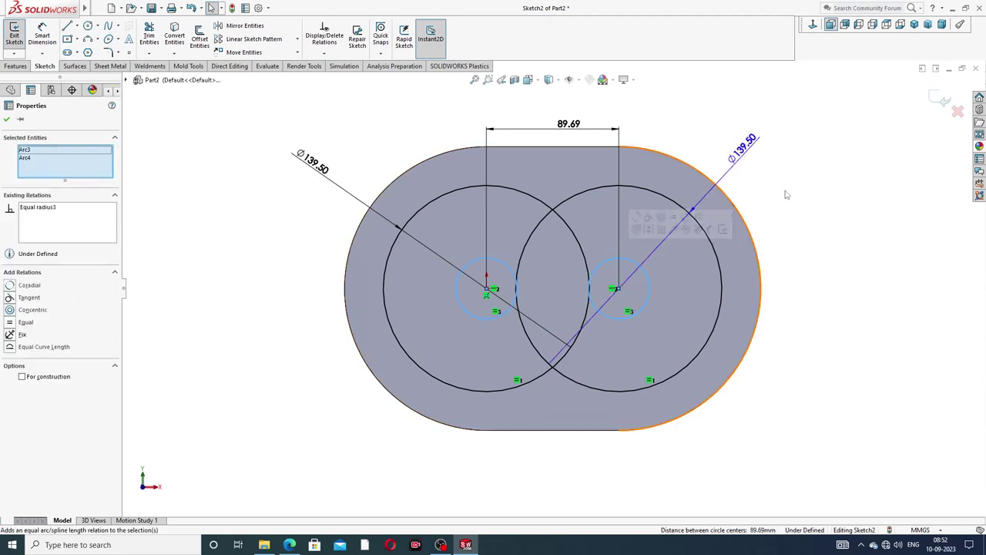
key("Escape")
Step: Dimension the small circles to Ø20, then bring up the cover drawing in Edge
left_click(40, 36)
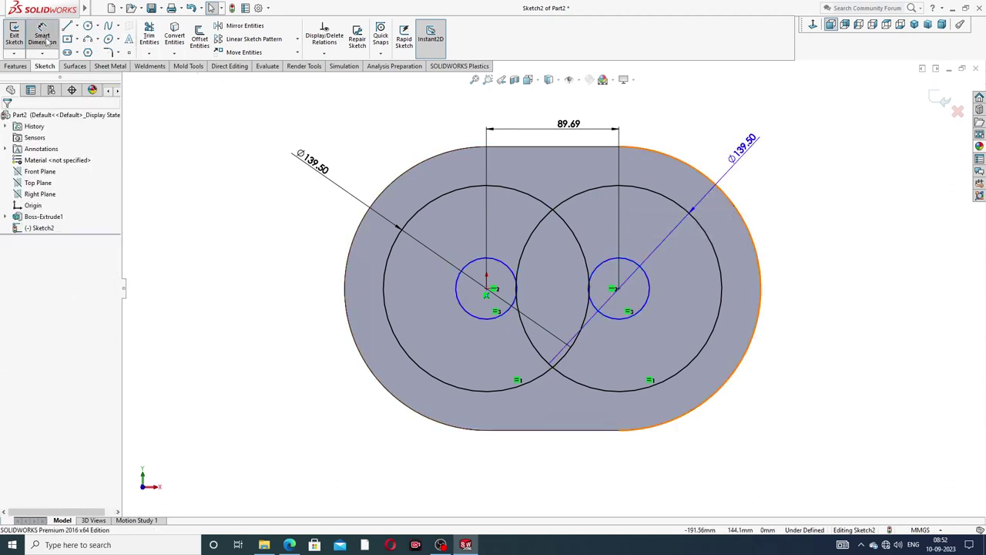
left_click(470, 263)
left_click(455, 244)
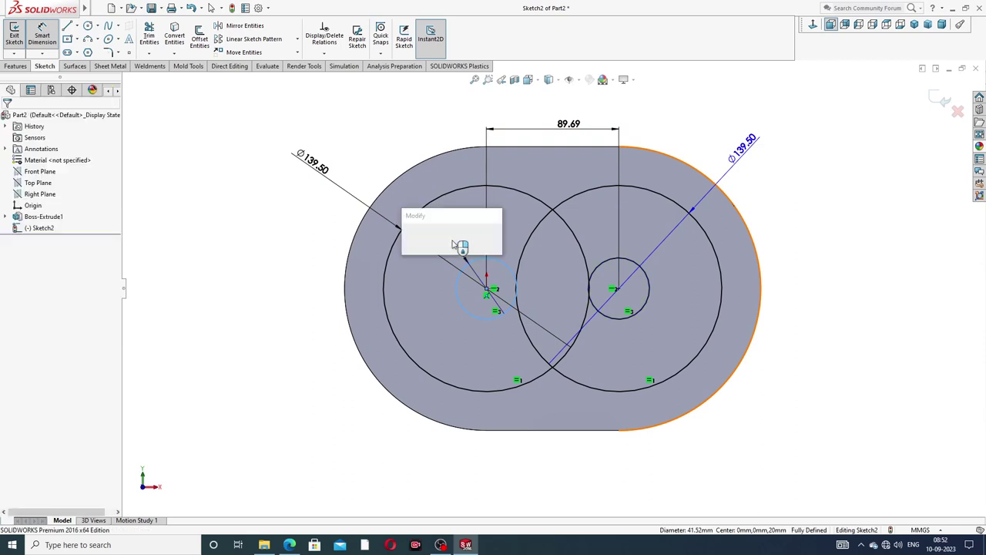
type("20")
key("Return")
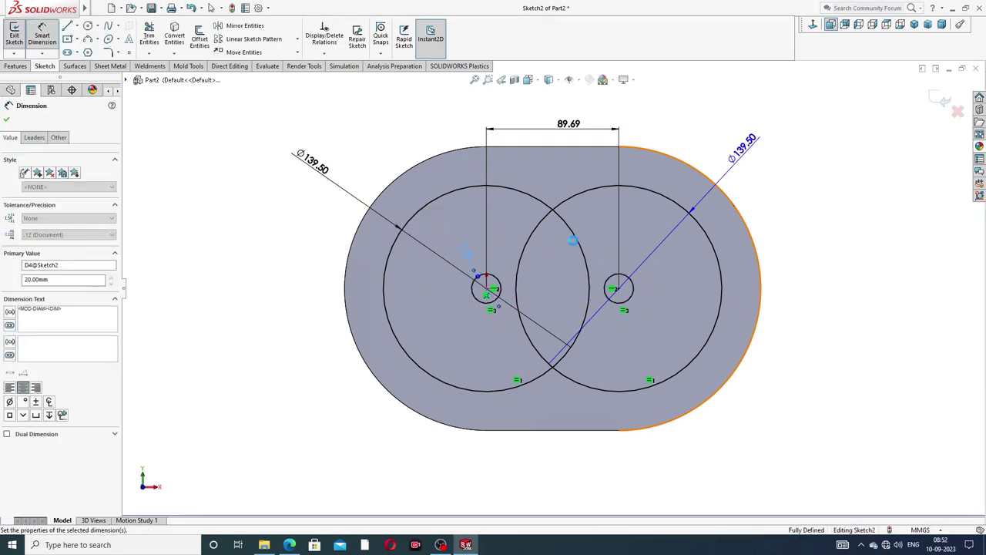
right_click(819, 156)
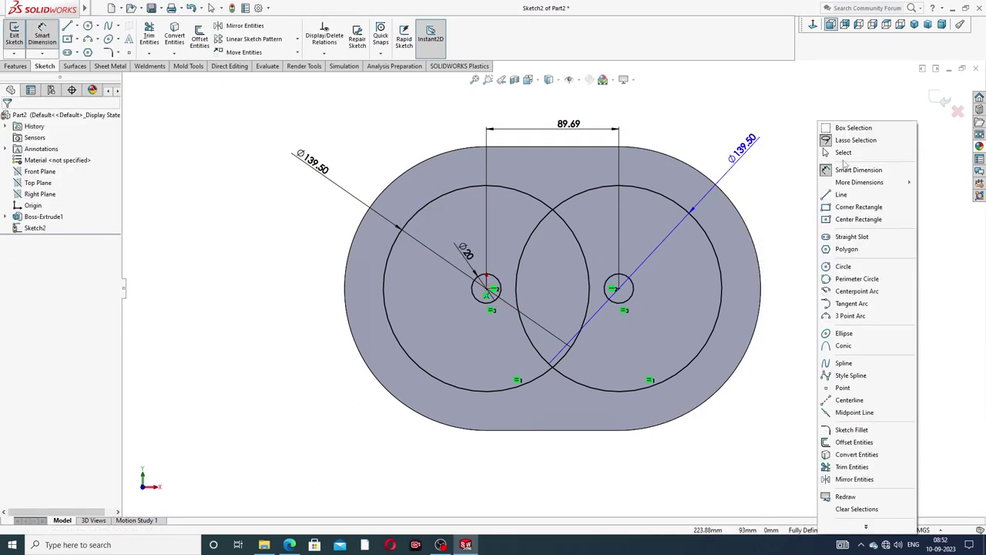
left_click(844, 151)
left_click_drag(474, 262, 464, 245)
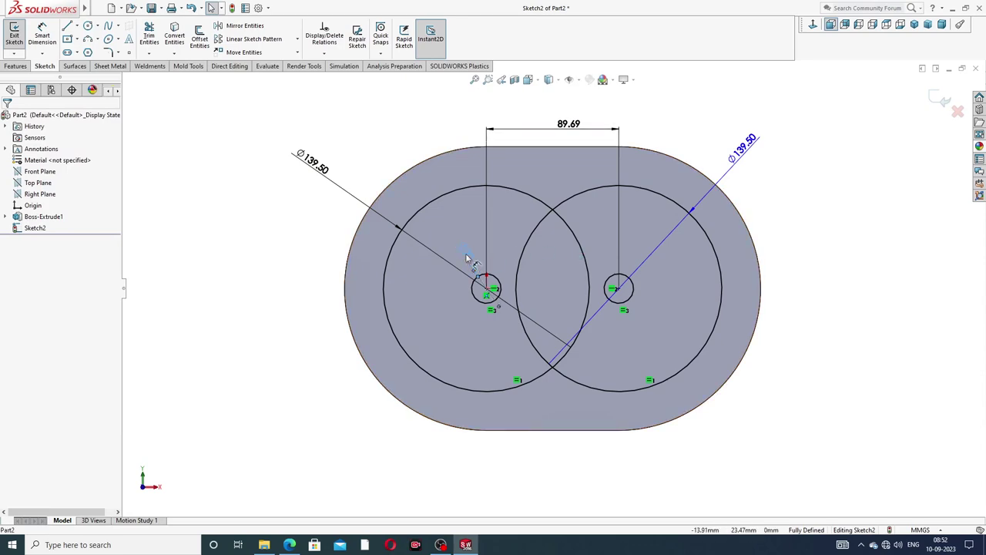
left_click(300, 452)
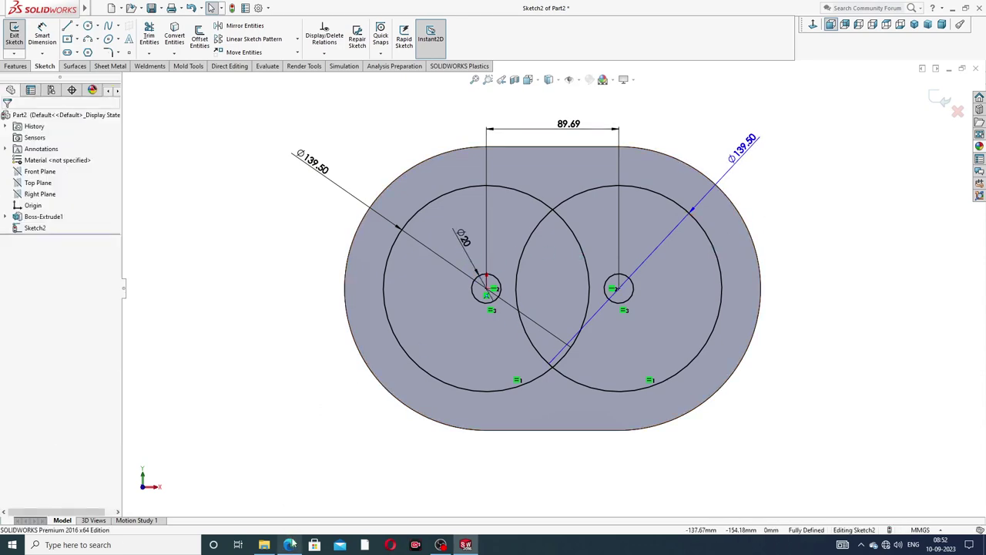
left_click(289, 545)
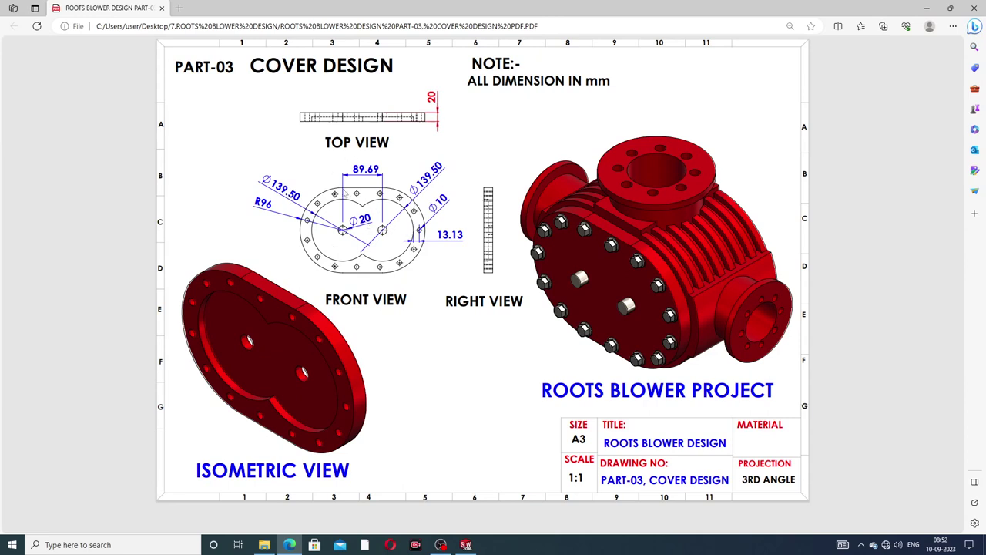
Step: Return from the cover drawing to Sketch2 in SOLIDWORKS
left_click(296, 544)
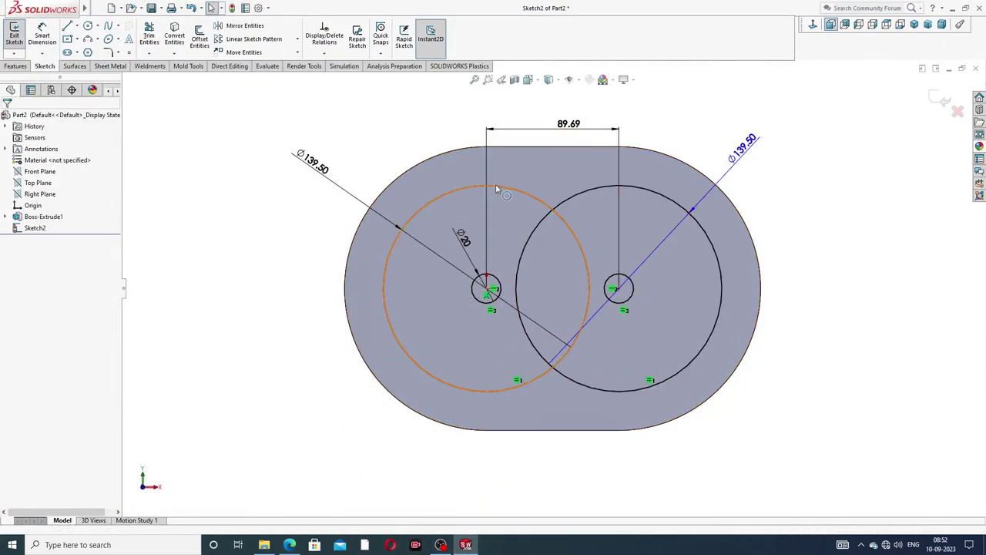
Step: Cut both Ø20 circle profiles Through All as Cut-Extrude1
left_click(23, 67)
left_click(147, 45)
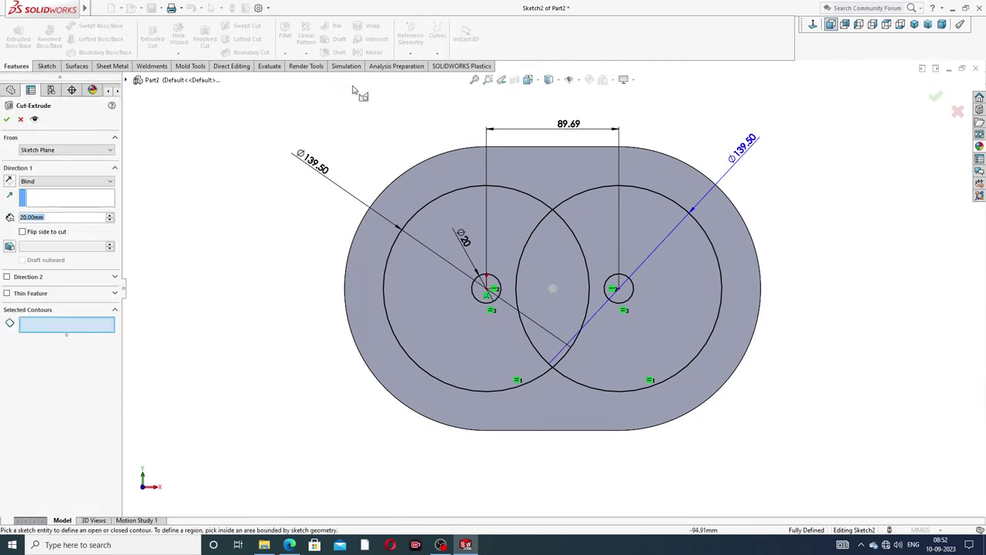
middle_click_drag(580, 300, 551, 296)
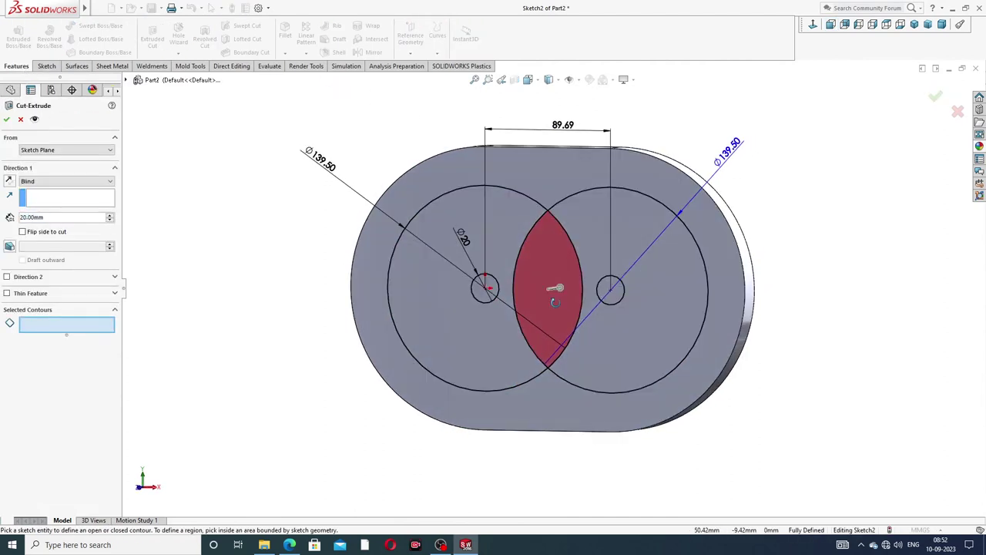
left_click(493, 286)
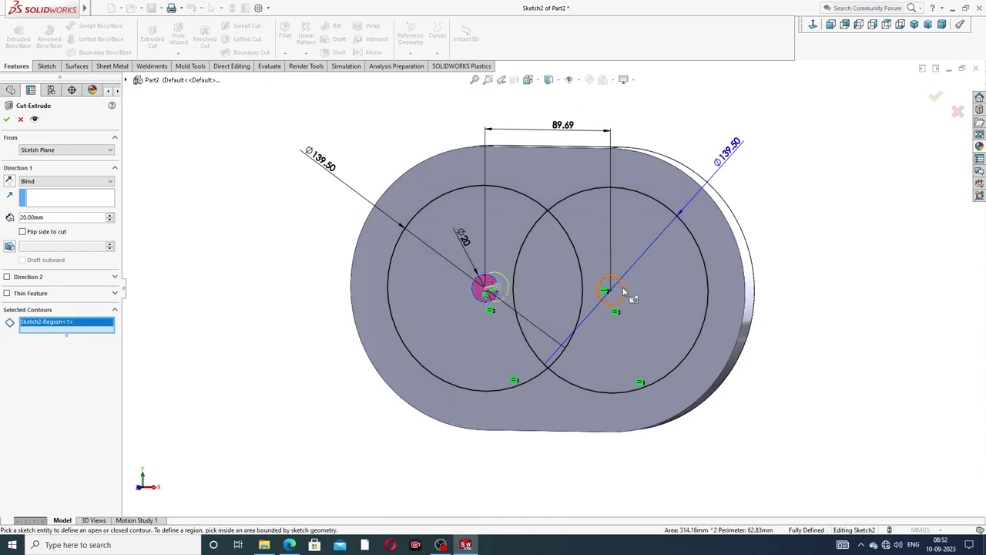
left_click(619, 288)
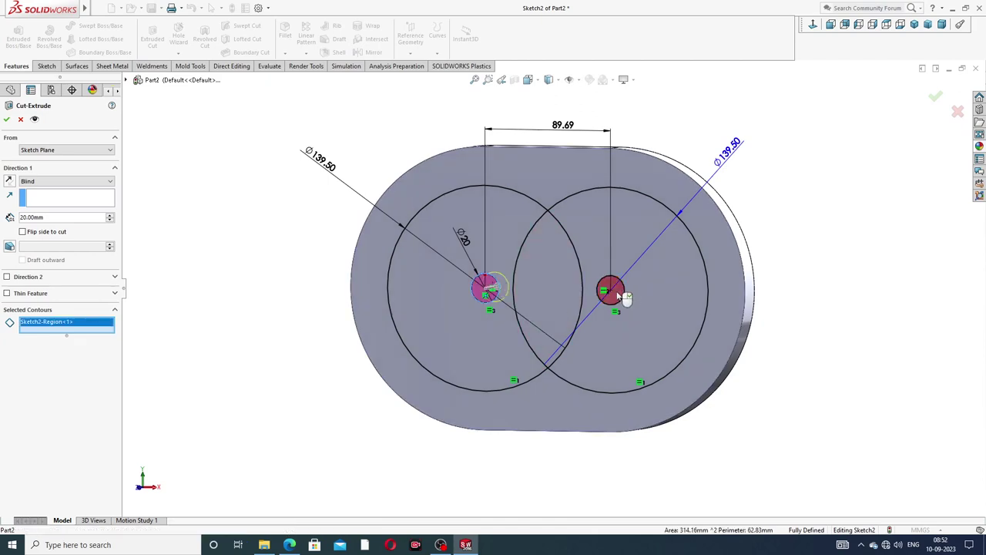
left_click(42, 184)
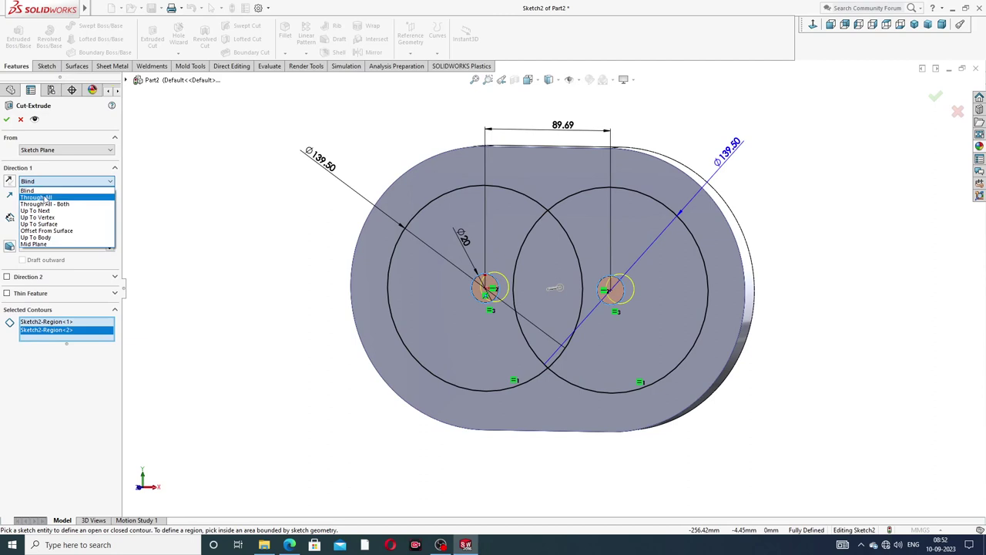
left_click(46, 199)
left_click(7, 120)
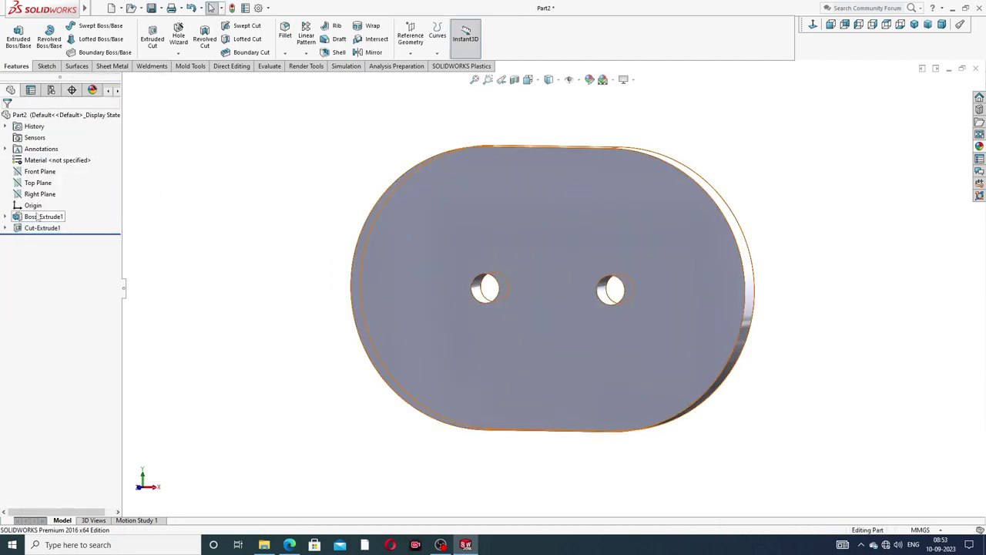
Step: Cut both Sketch2 circles 10 mm deep (Blind) into the plate face
left_click(6, 228)
left_click(45, 239)
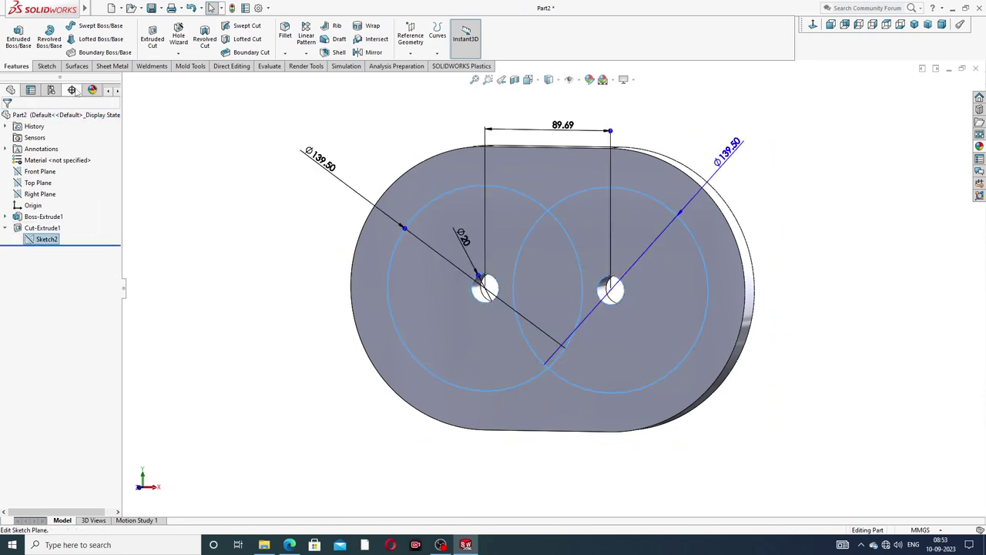
left_click(151, 40)
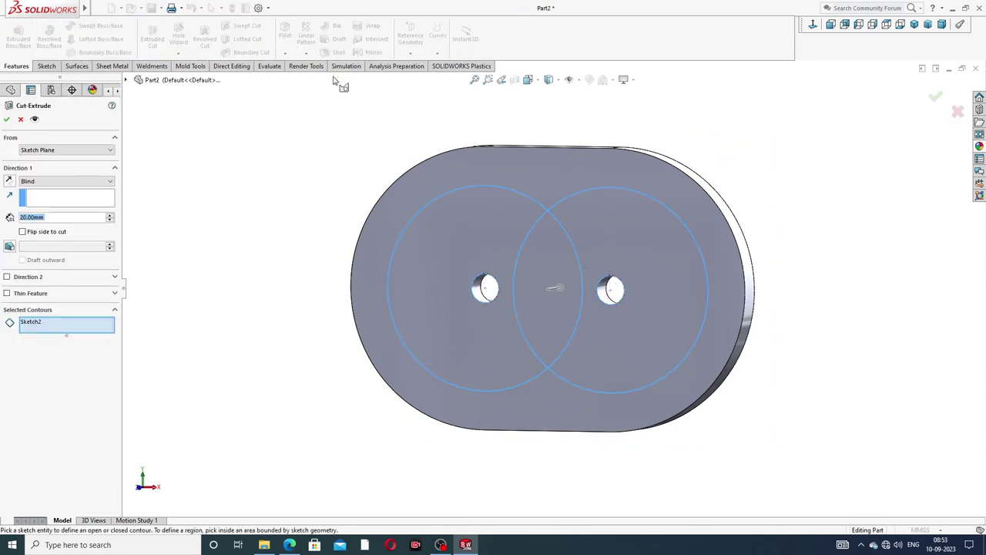
left_click(498, 186)
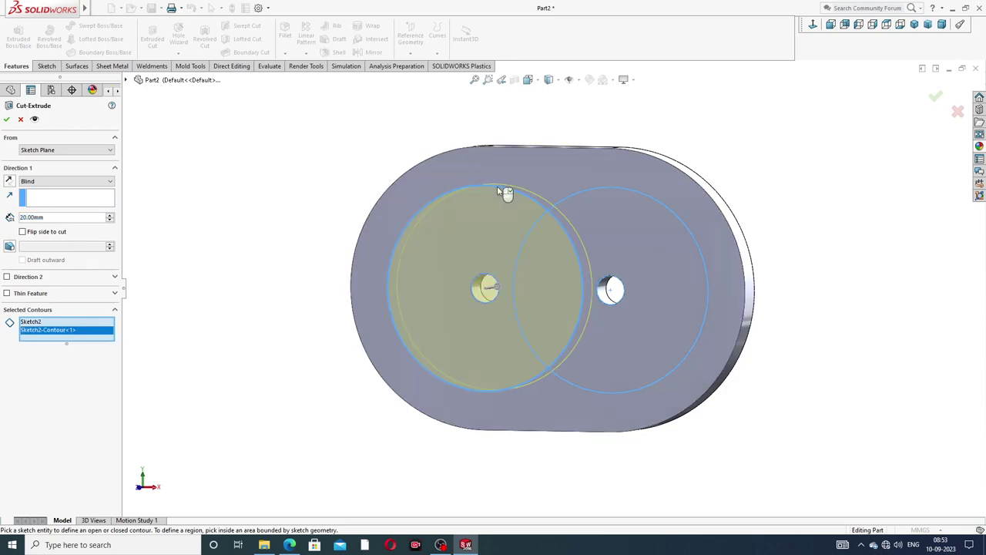
left_click(576, 194)
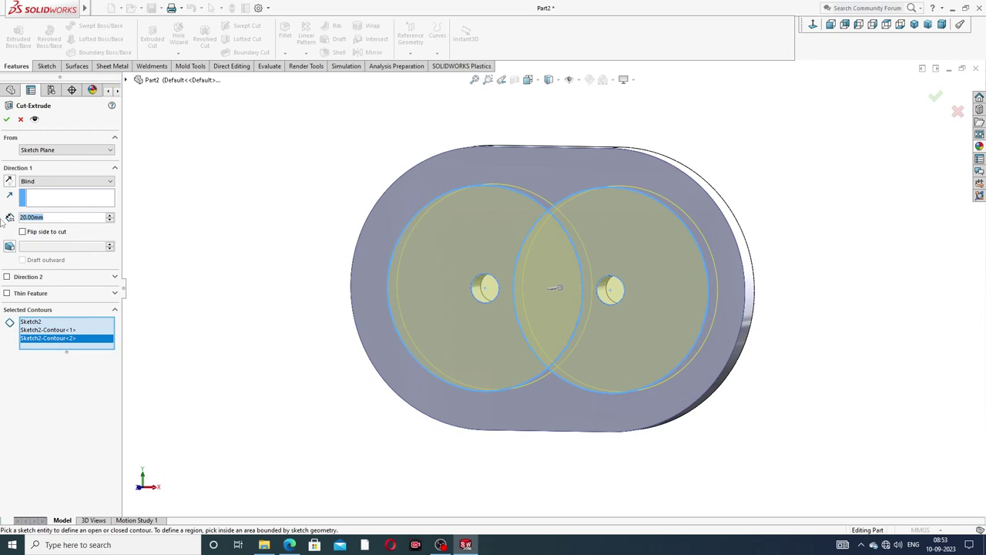
type("10")
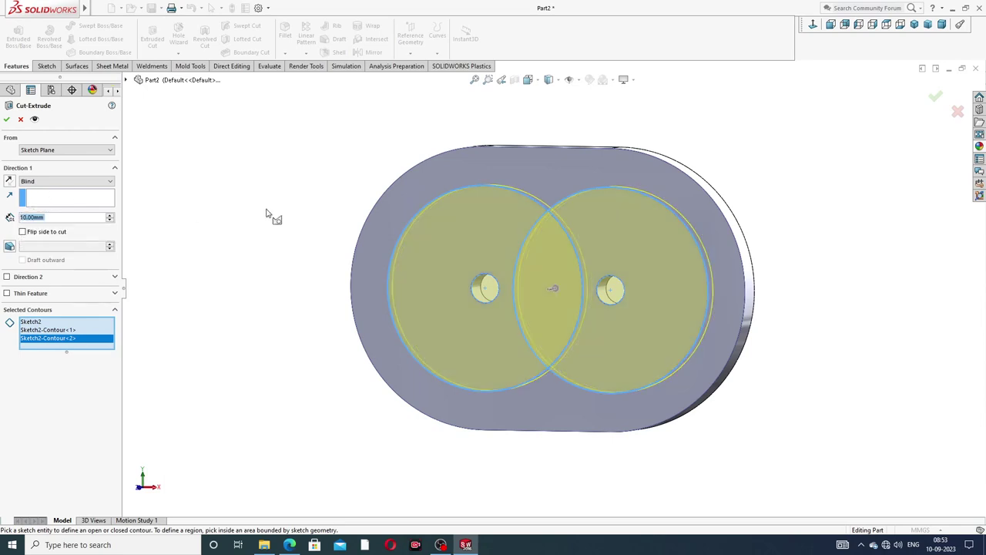
middle_click_drag(330, 224, 289, 236)
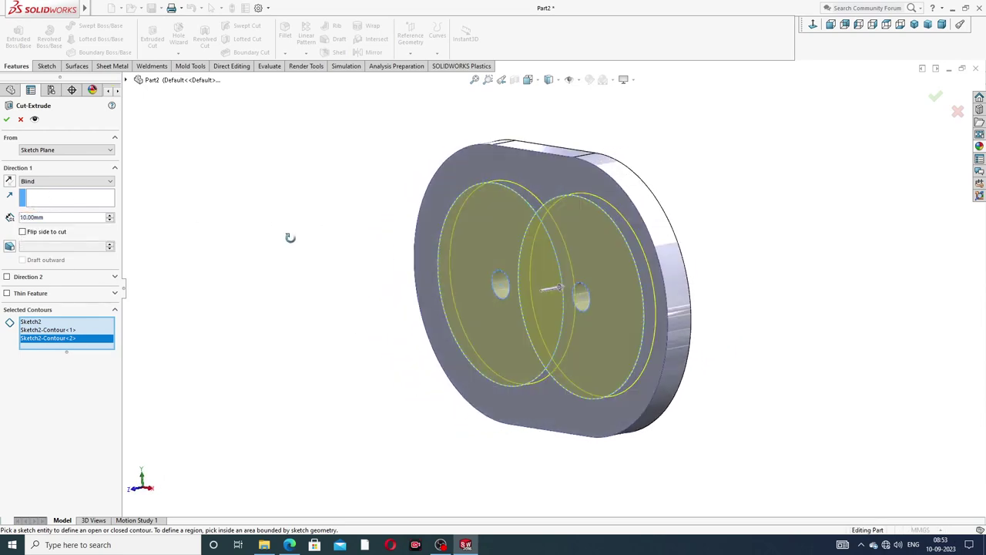
left_click(7, 118)
Step: Orbit the part to inspect the figure-eight pocket, then select the plate's front face
left_click(667, 171)
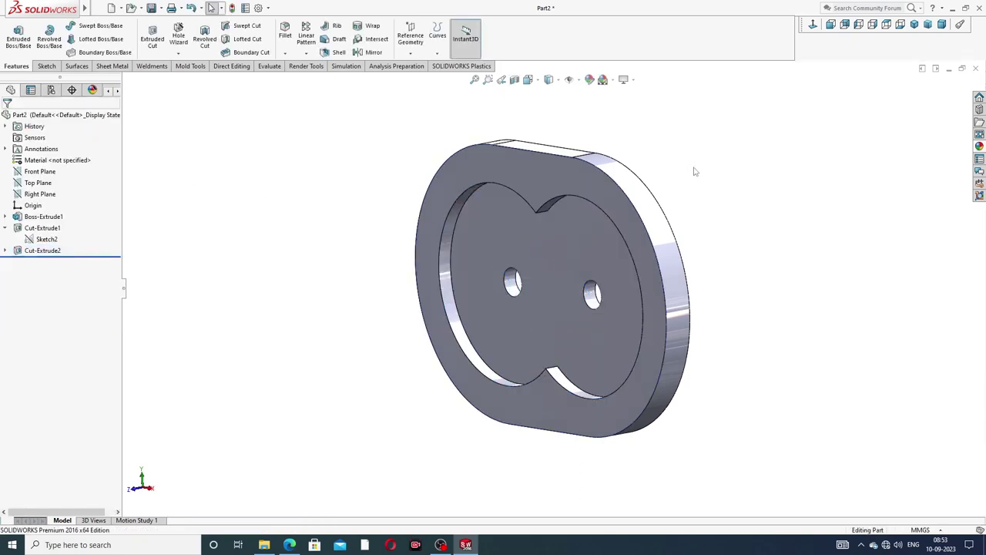
mouse_move(702, 185)
middle_mouse_down()
mouse_move(731, 176)
mouse_move(704, 162)
mouse_move(723, 174)
mouse_move(643, 269)
mouse_move(525, 284)
middle_mouse_up()
mouse_move(601, 312)
middle_mouse_down()
mouse_move(591, 330)
mouse_move(599, 310)
middle_mouse_up()
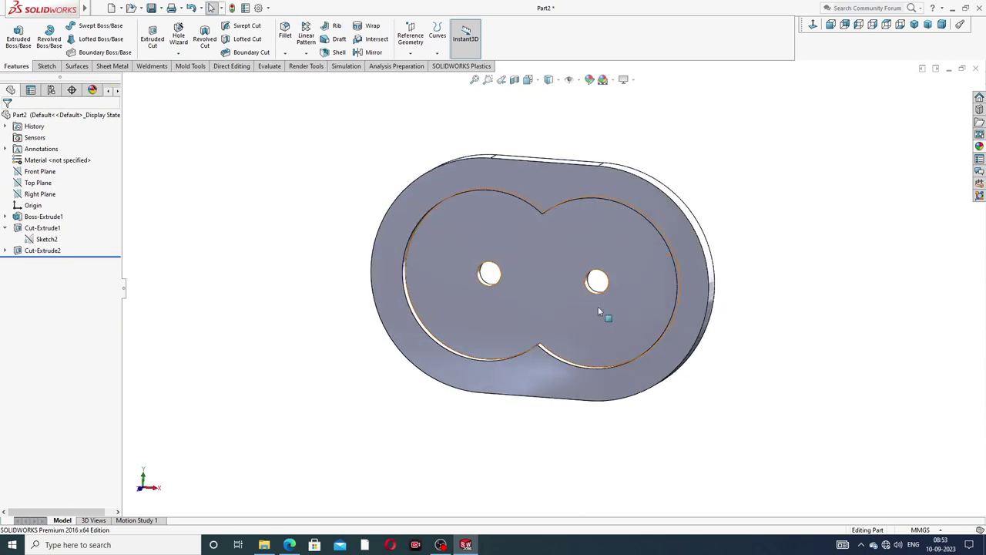
left_click(662, 212)
Step: Sketch a centerline across the rim from the pocket edge to the outer edge
left_click(715, 180)
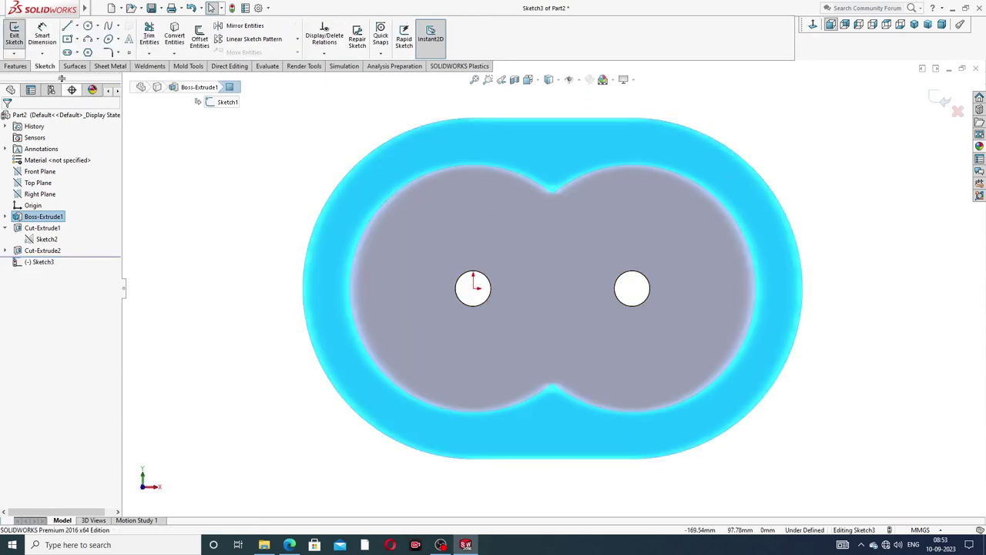
left_click(77, 25)
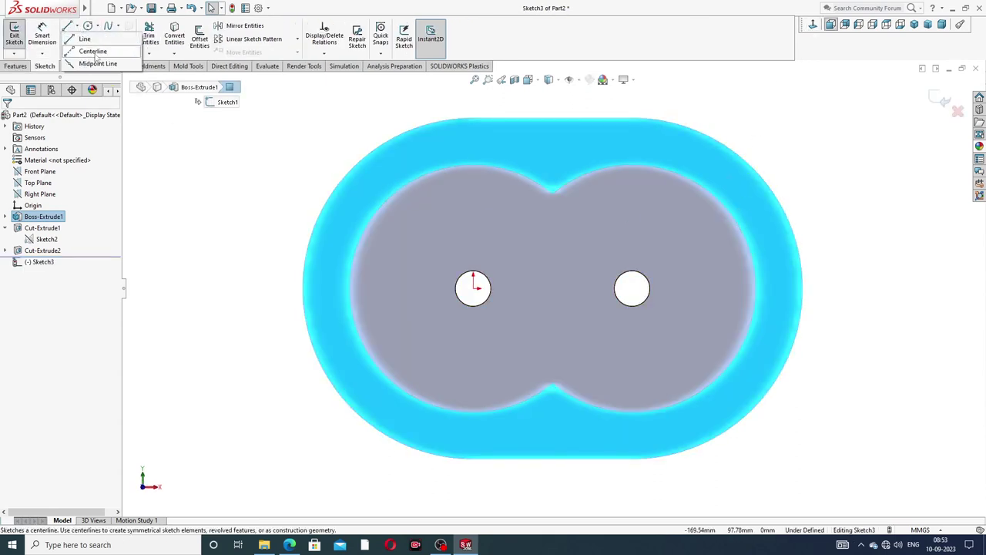
left_click(34, 47)
scroll(786, 292, "down", 2)
scroll(754, 296, "down", 1)
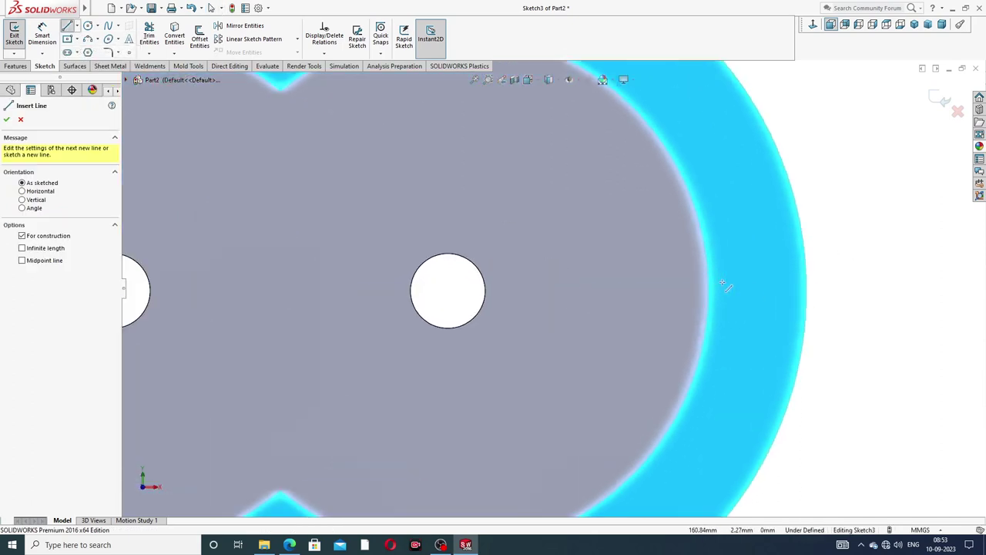
scroll(726, 282, "down", 1)
left_click(708, 291)
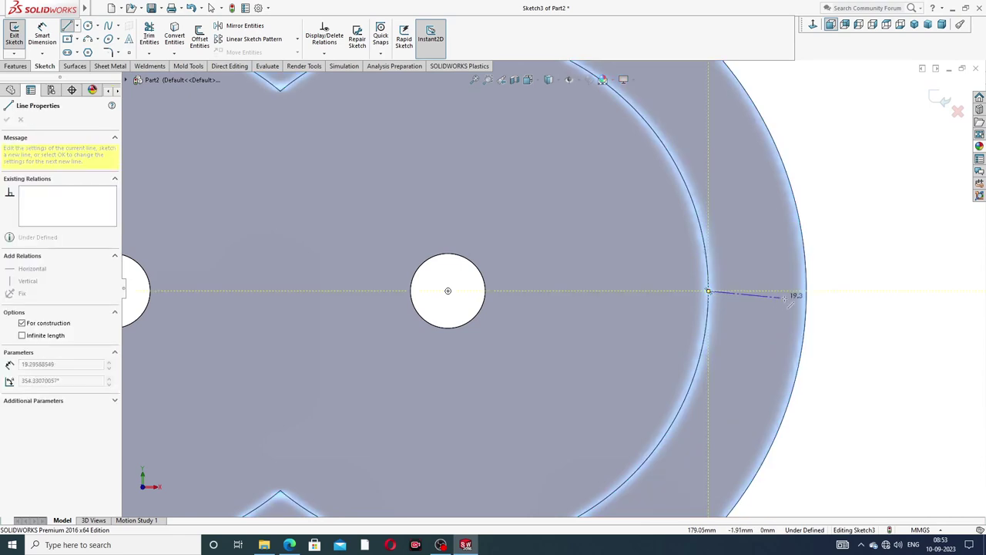
left_click(806, 291)
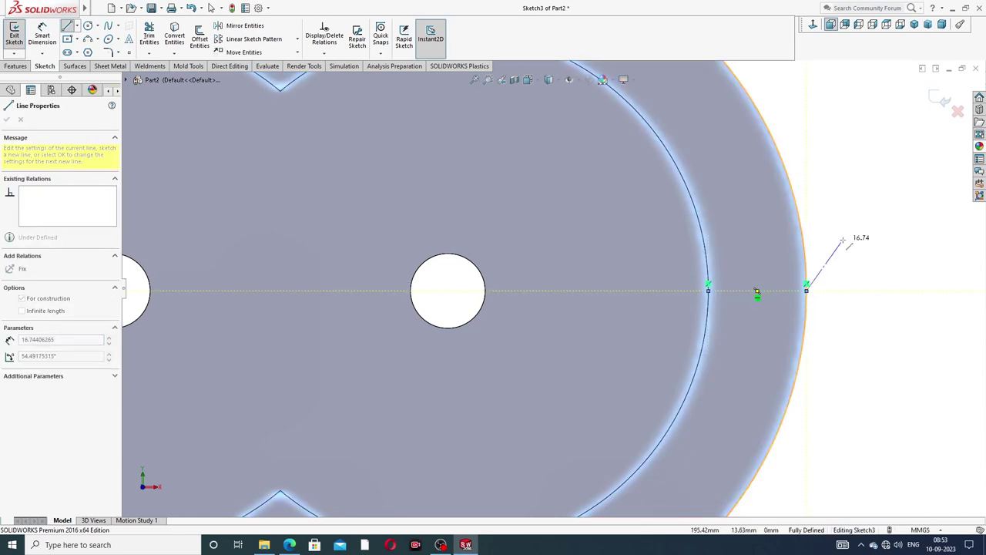
right_click(843, 205)
left_click(869, 248)
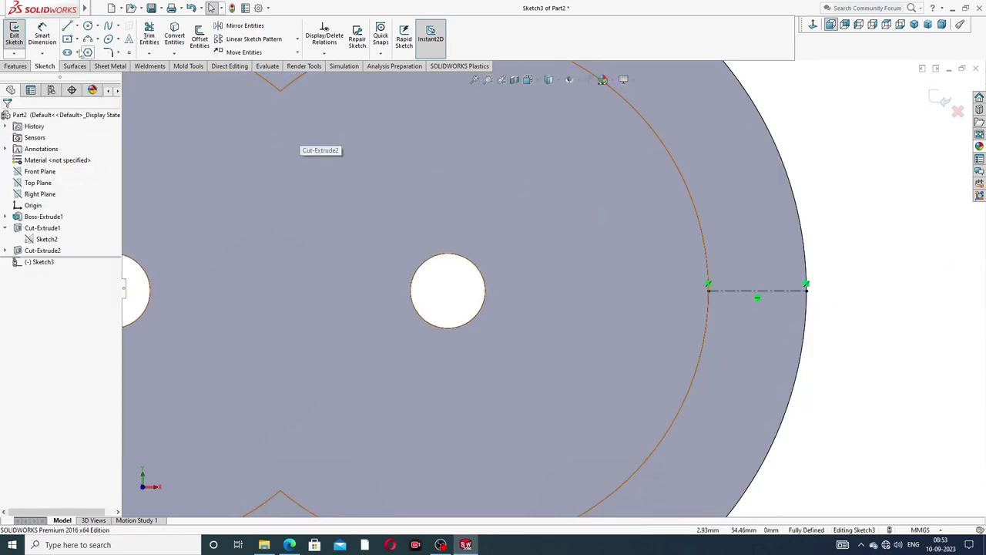
Step: Draw a circle centred on the centerline's midpoint
left_click(87, 26)
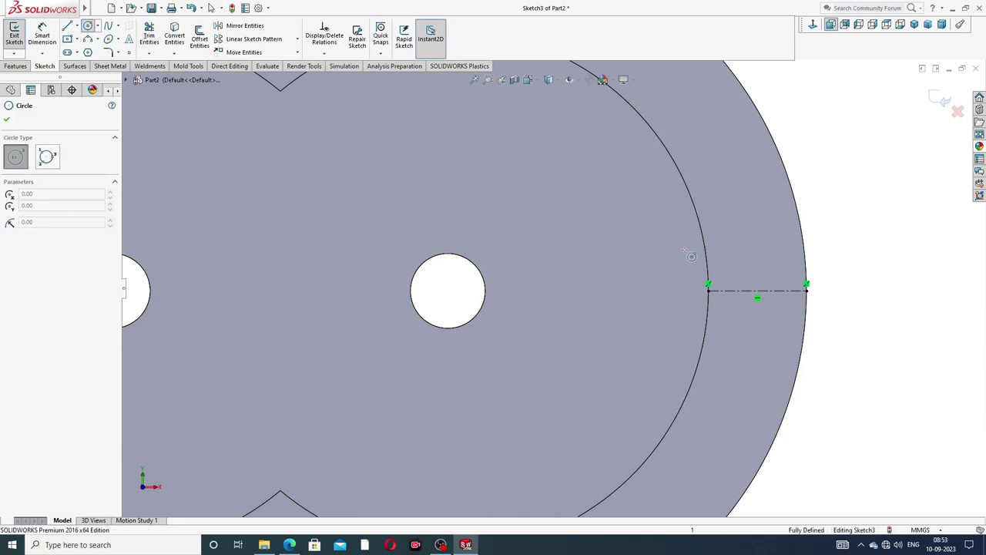
left_click(758, 291)
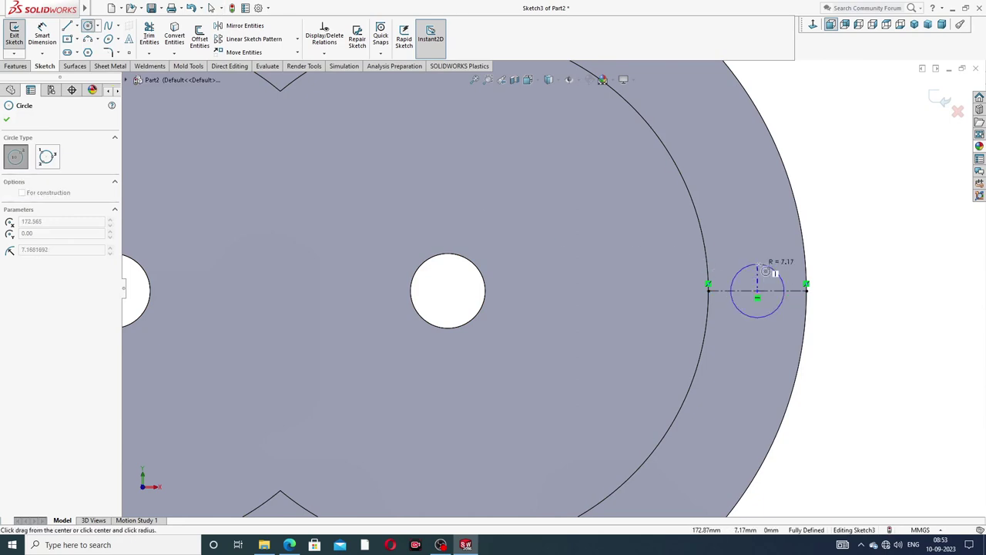
left_click(776, 271)
right_click(818, 235)
left_click(840, 244)
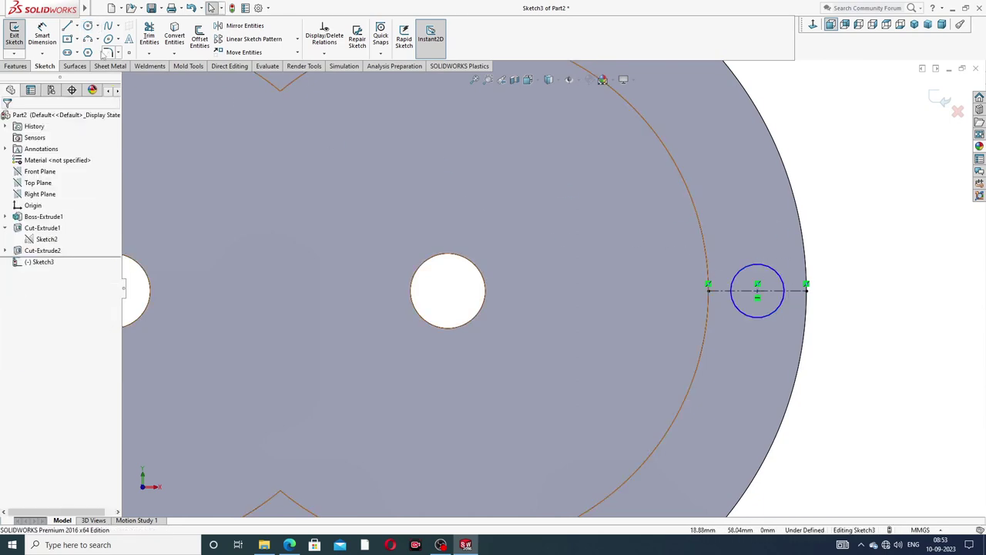
Step: Dimension the circle ⌀10 and add a driven 13.13 offset dimension above the hole
left_click(42, 34)
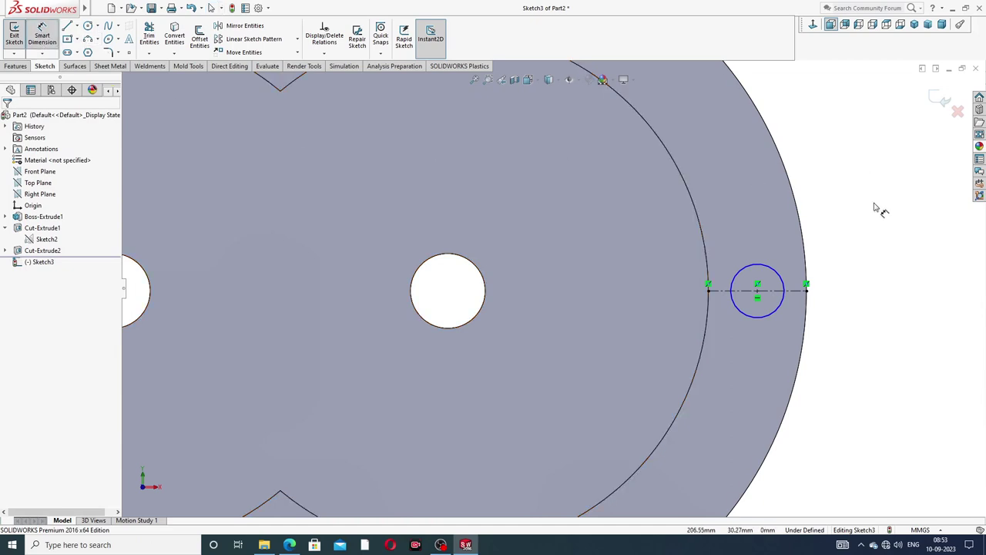
left_click(780, 275)
left_click(829, 244)
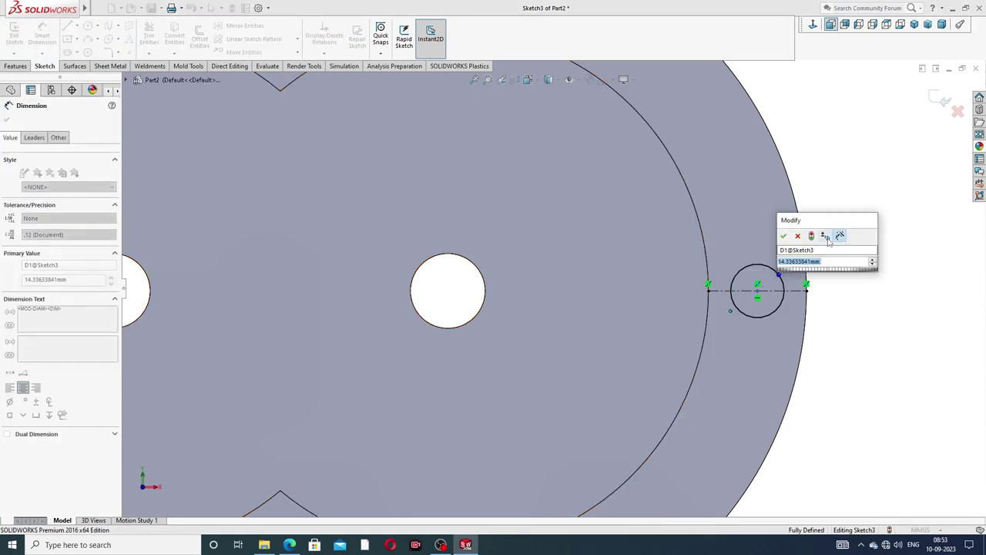
type("10")
key("Return")
left_click(856, 204)
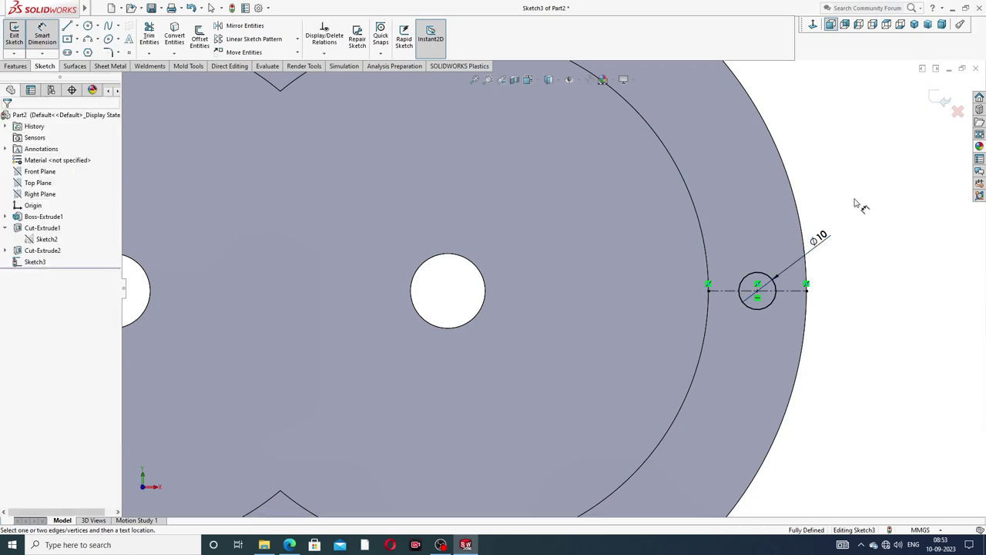
left_click(709, 291)
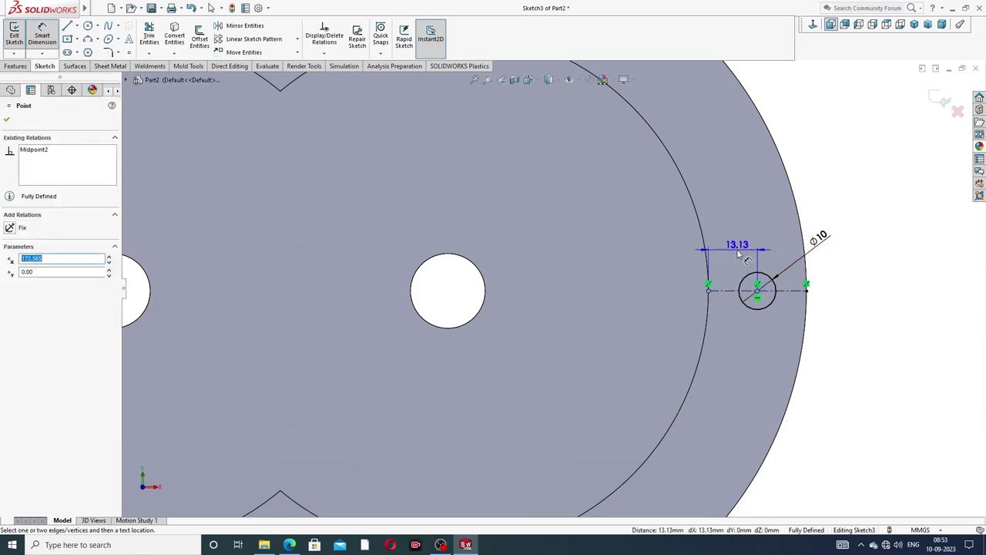
left_click(738, 254)
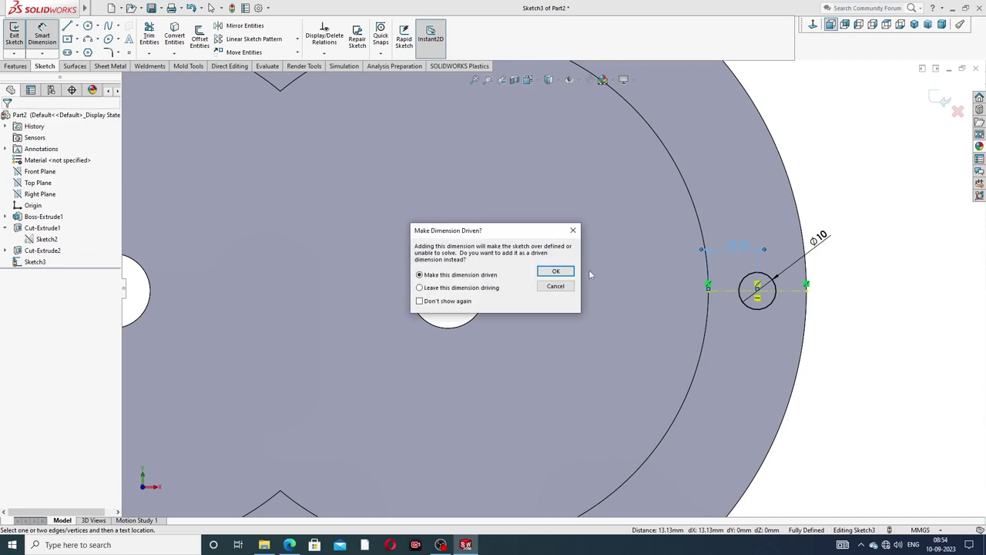
left_click(555, 271)
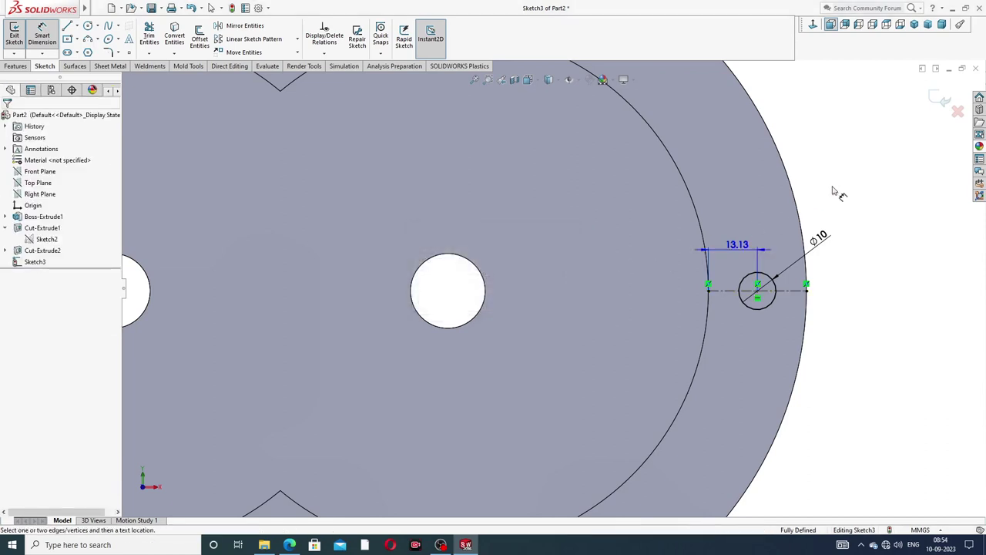
left_click_drag(737, 245, 738, 254)
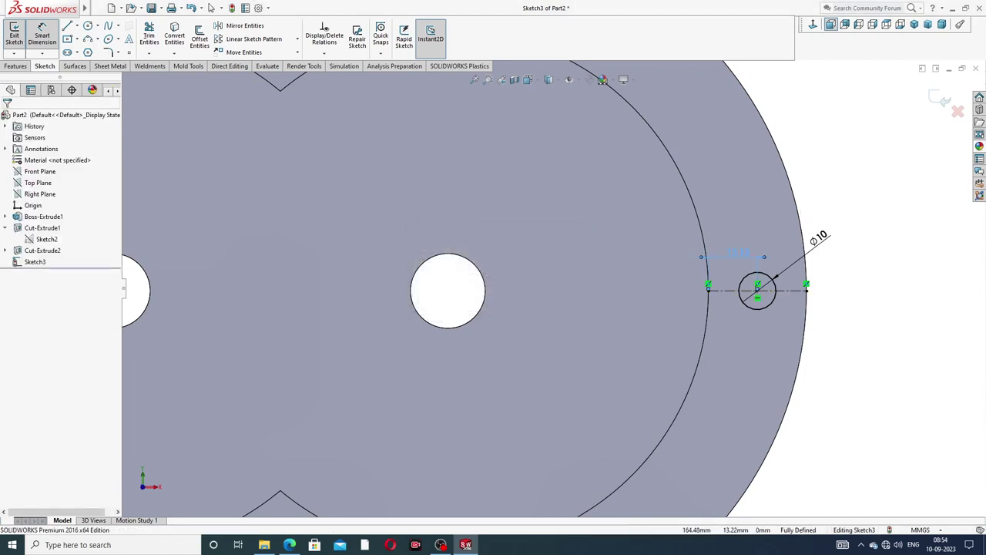
right_click(831, 121)
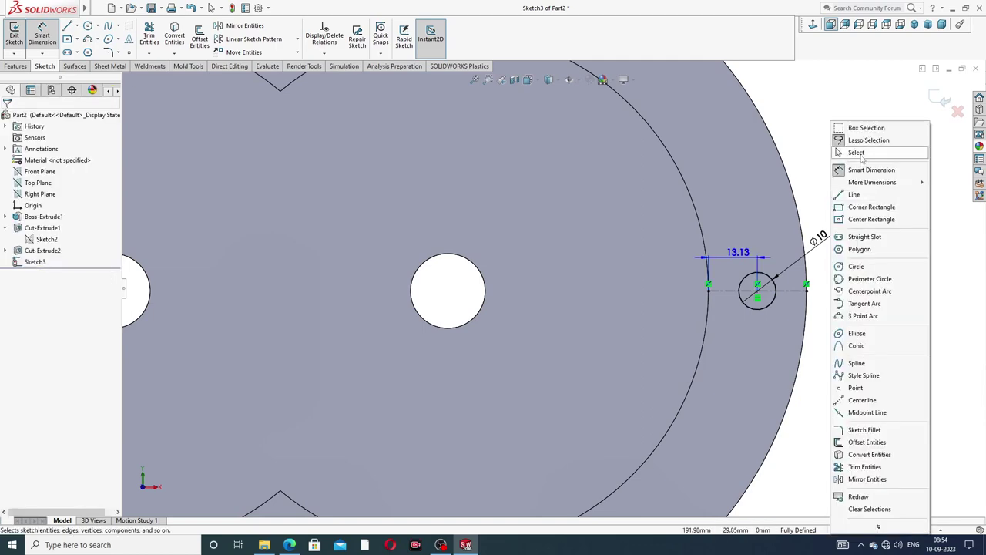
left_click(856, 153)
Step: Check the rim hole dimensions on the PART-03 cover design PDF, then return to SOLIDWORKS
key("alt+Tab")
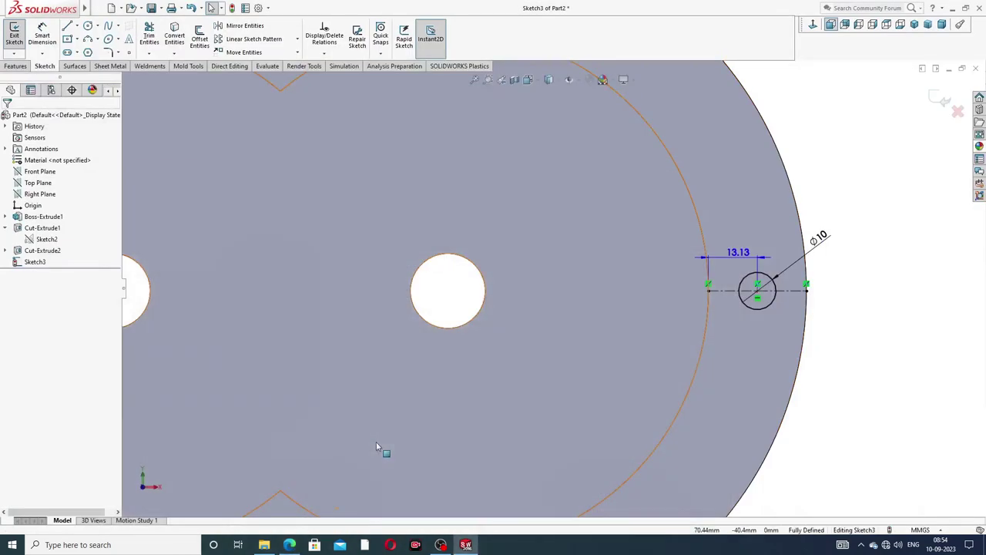
left_click(290, 545)
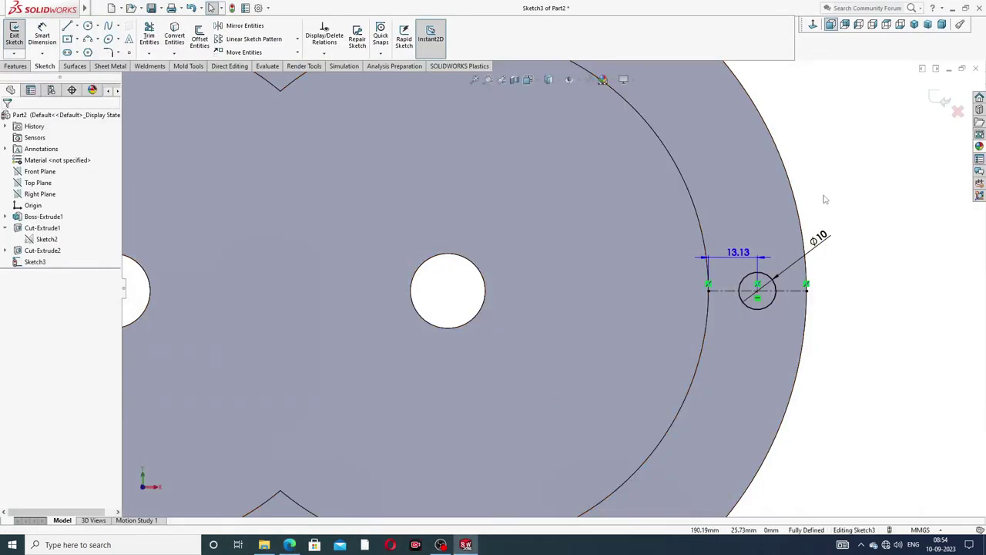
left_click(677, 184)
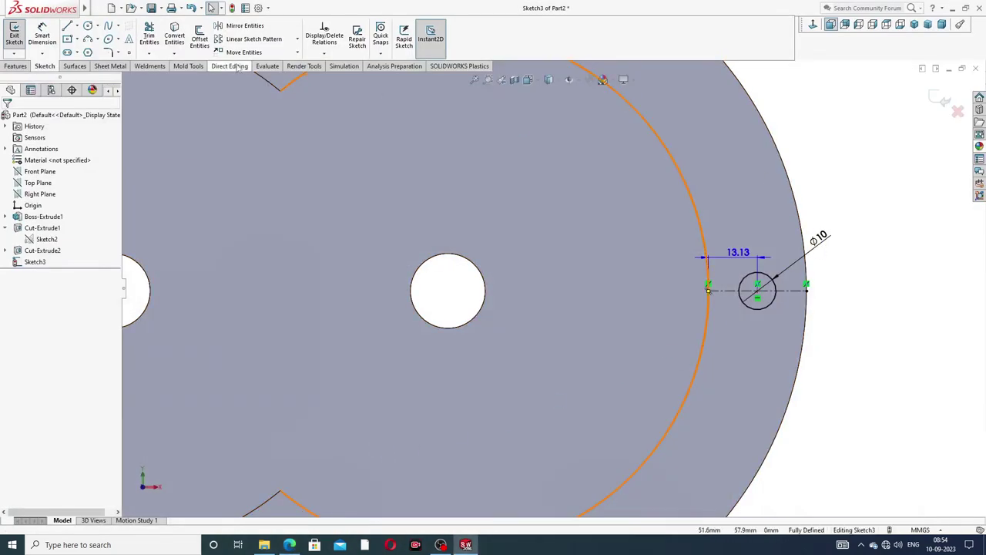
left_click(25, 66)
left_click(152, 36)
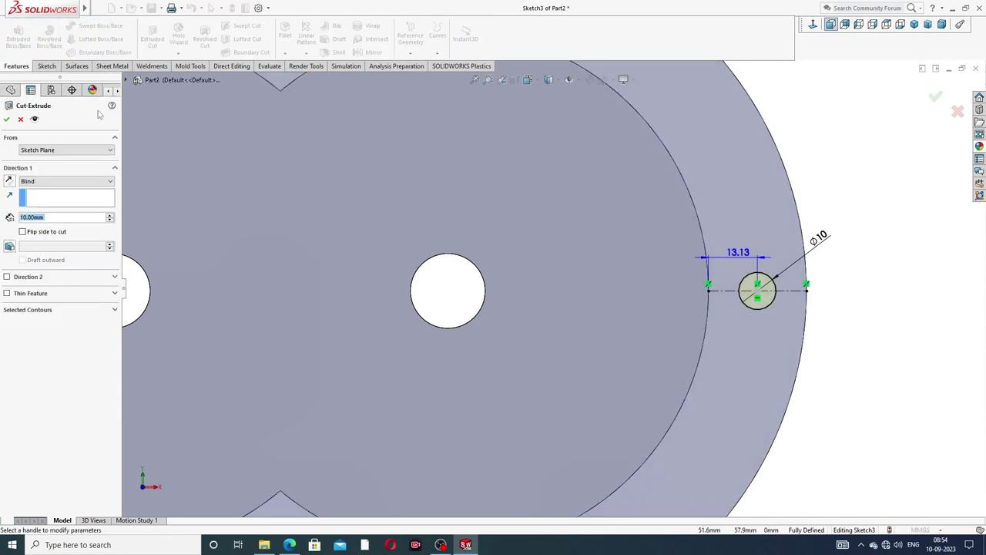
left_click(64, 181)
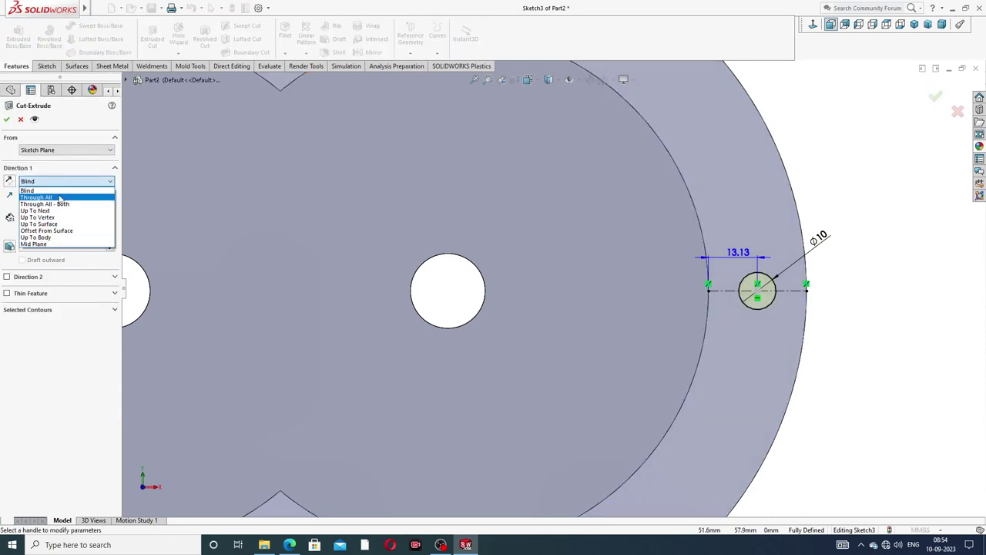
left_click(46, 197)
left_click(6, 119)
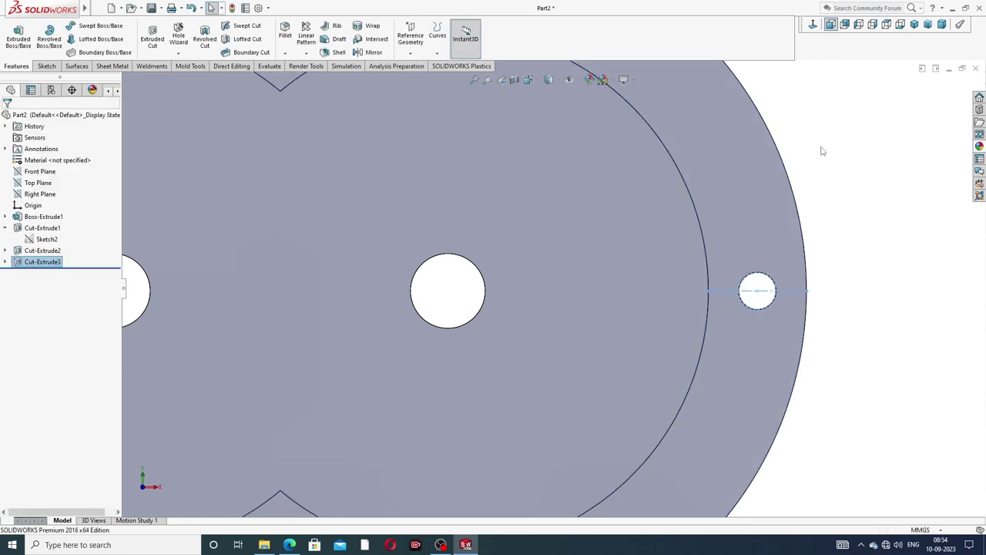
key("z")
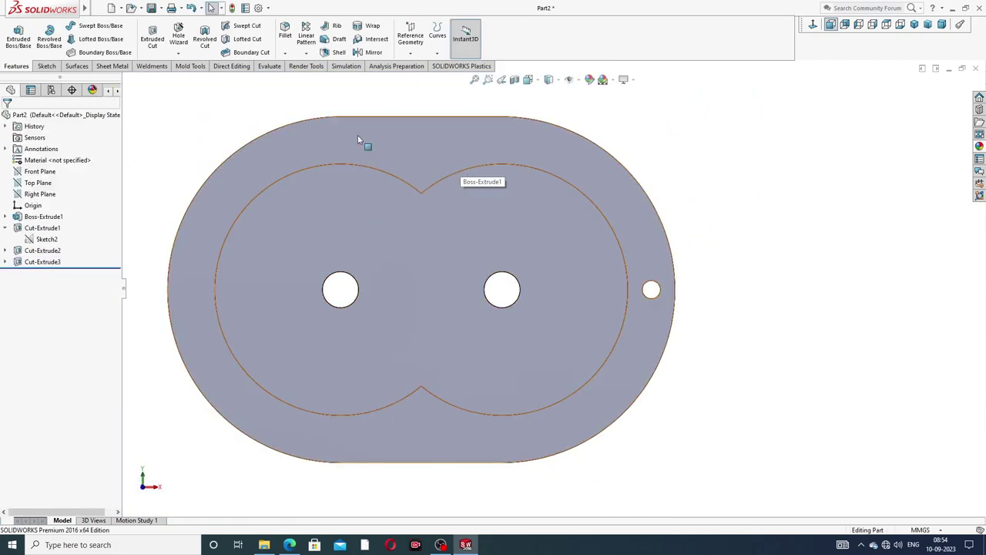
Step: Curve-pattern the rim hole cut along Sketch1 with 15 equally spaced instances
left_click(306, 54)
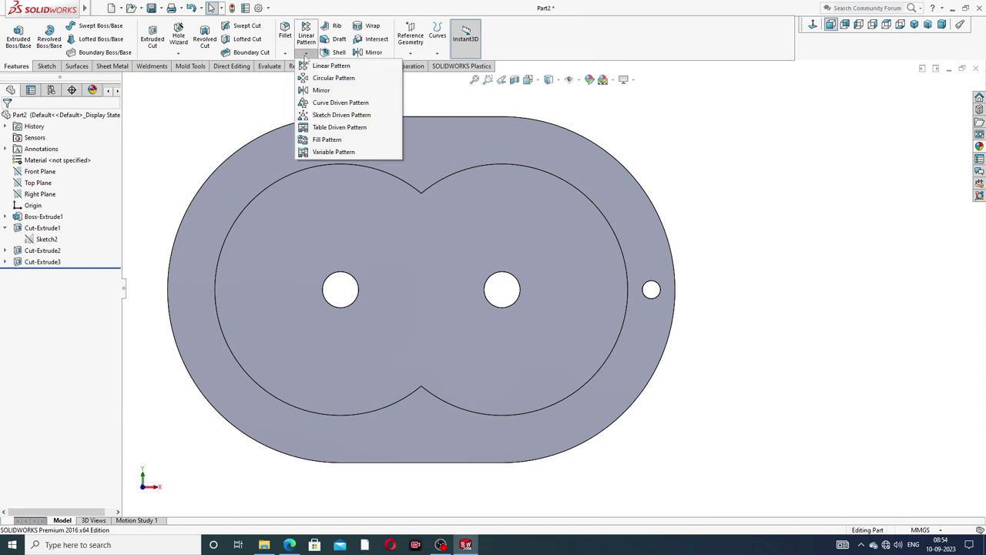
left_click(334, 105)
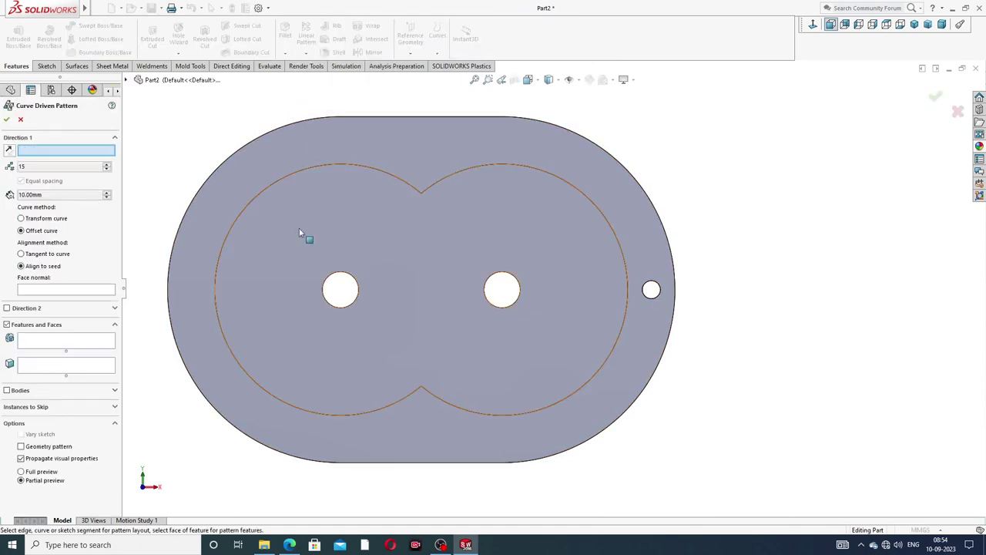
left_click(126, 81)
left_click(139, 182)
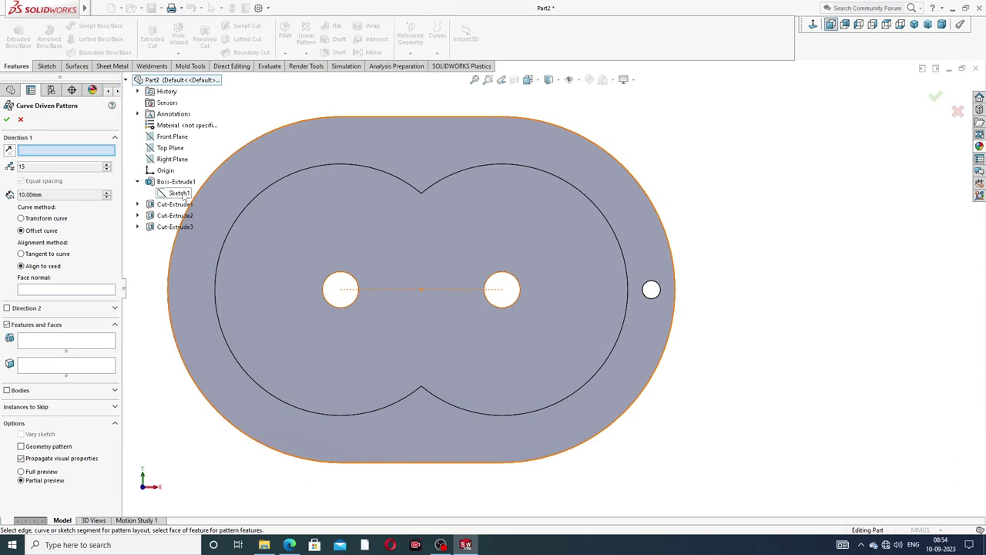
left_click(179, 192)
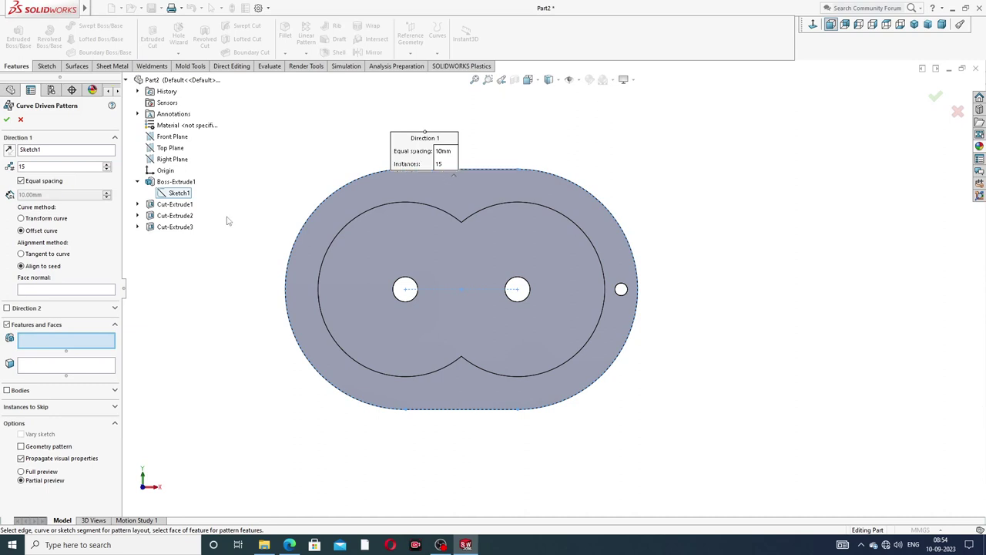
middle_click_drag(403, 249, 403, 282)
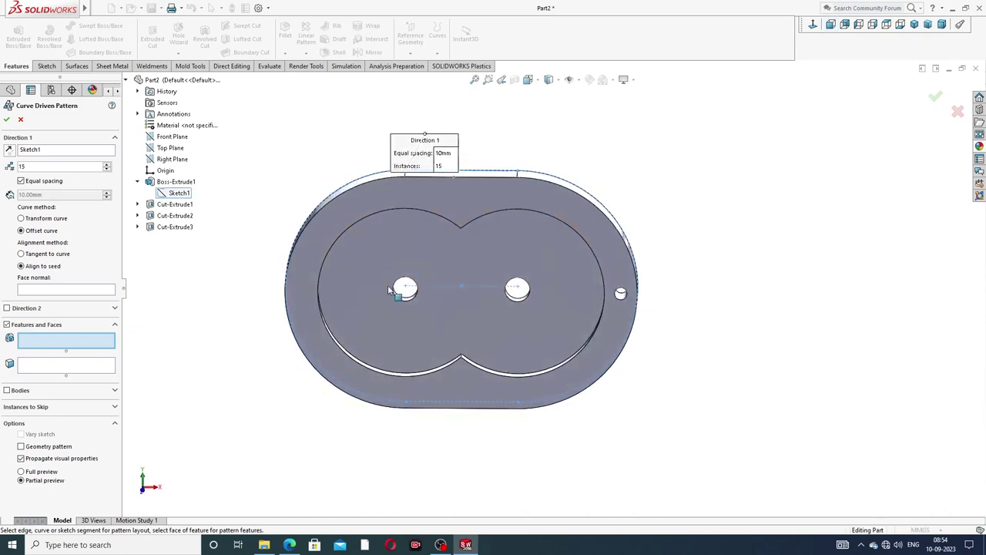
left_click(622, 296)
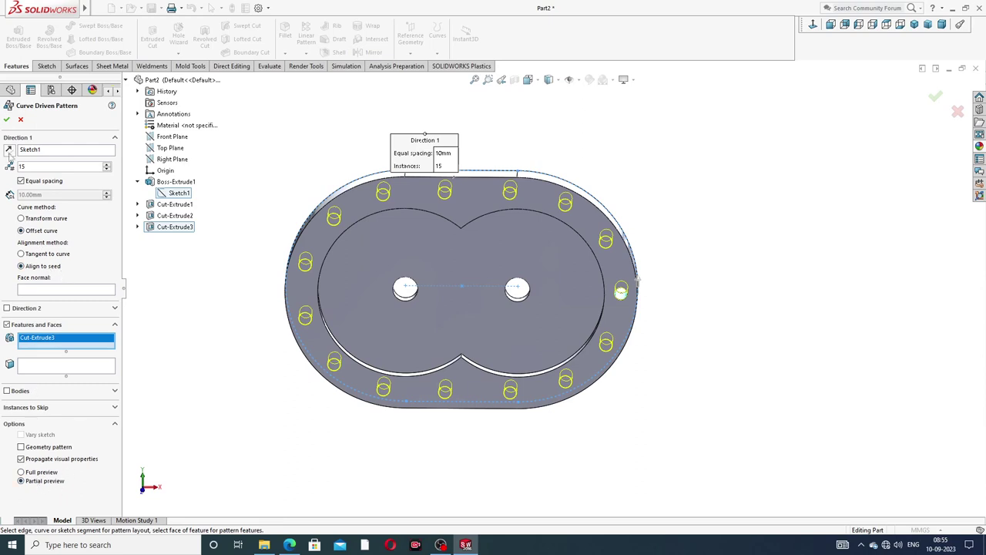
left_click(7, 120)
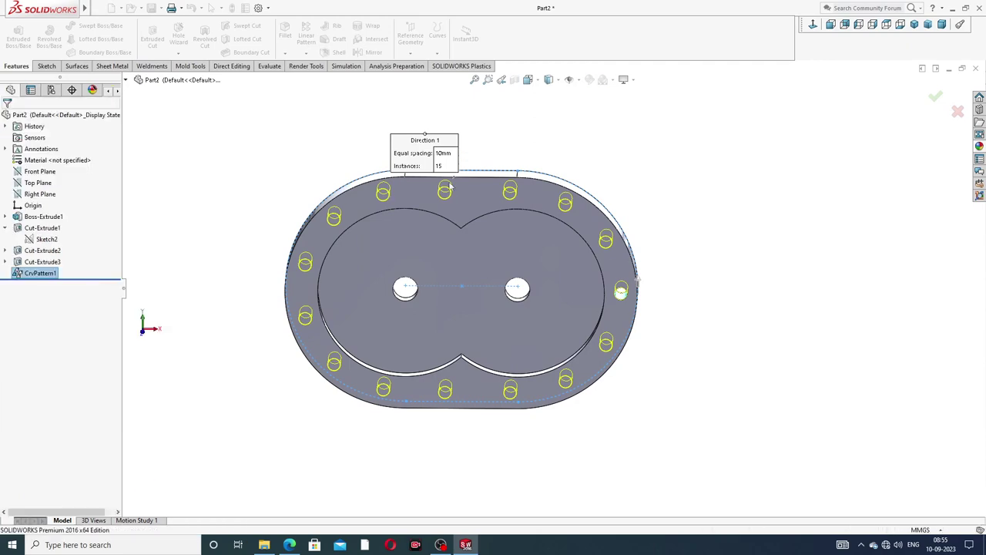
mouse_move(476, 239)
middle_mouse_down()
mouse_move(469, 193)
mouse_move(463, 246)
middle_mouse_up()
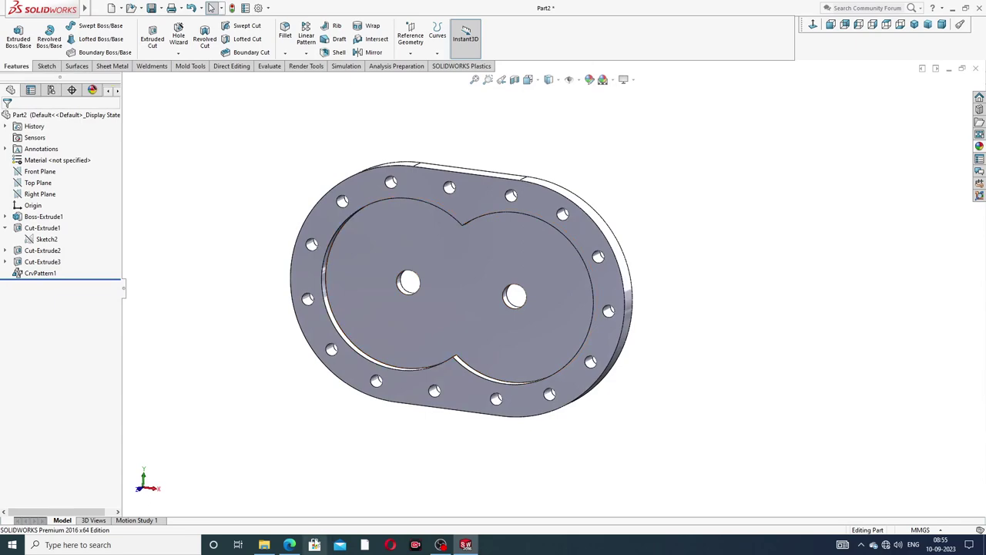
Step: Glance at the cover drawing, then apply candy apple red to the whole part
left_click(289, 545)
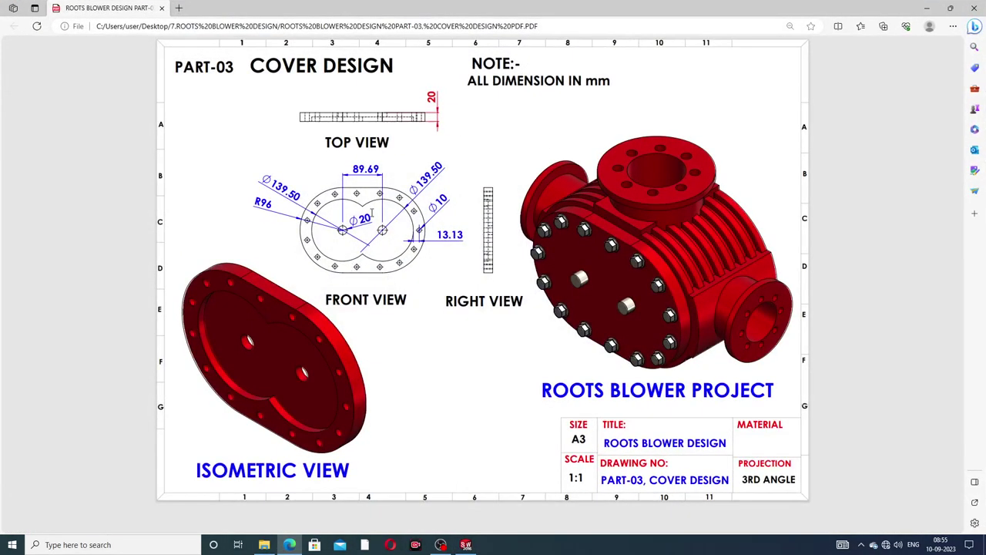
left_click(290, 544)
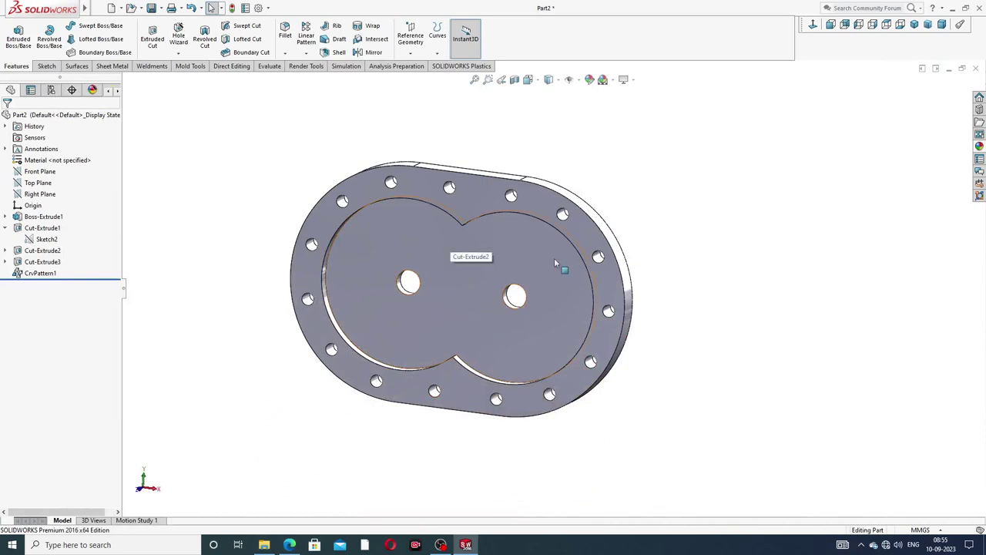
mouse_move(554, 258)
middle_mouse_down()
mouse_move(520, 229)
mouse_move(547, 271)
middle_mouse_up()
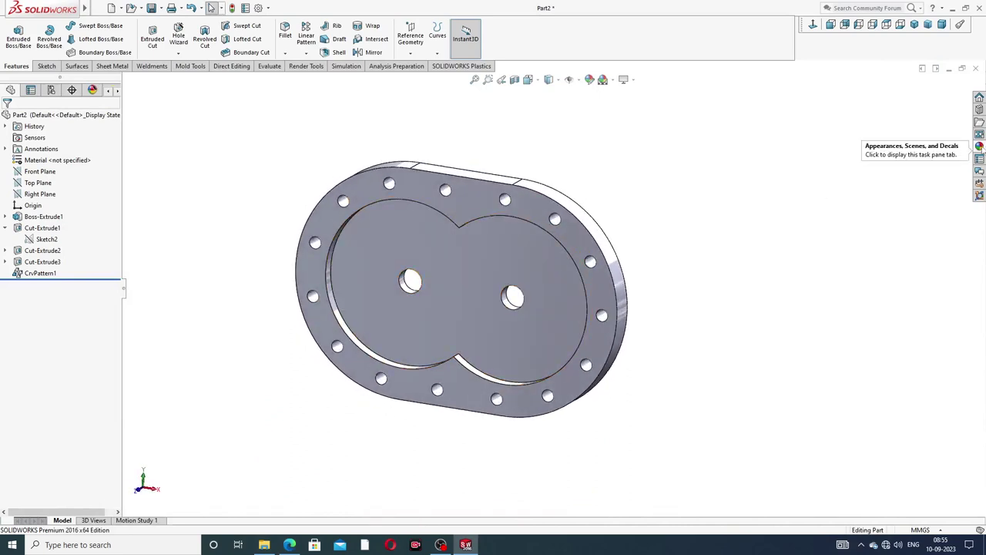
left_click(979, 145)
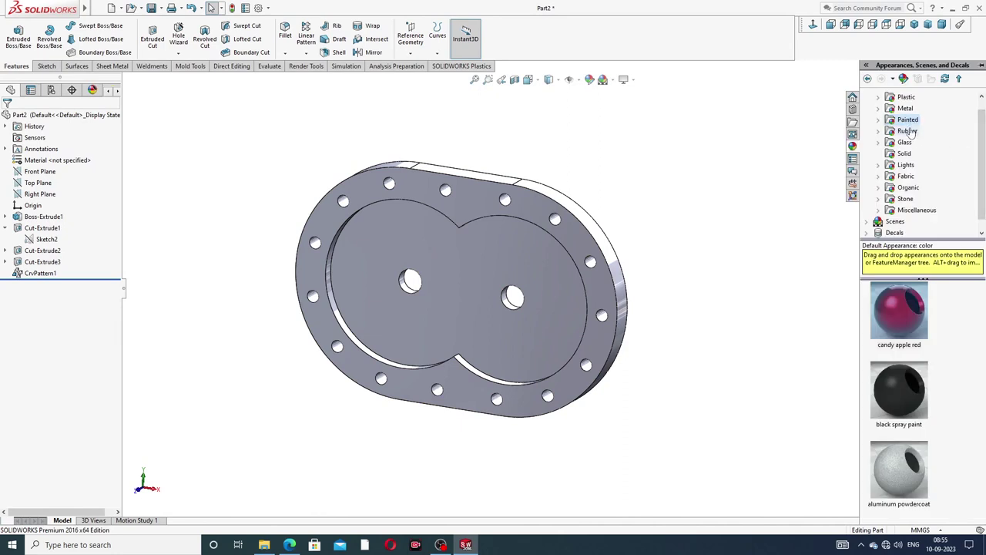
double_click(897, 312)
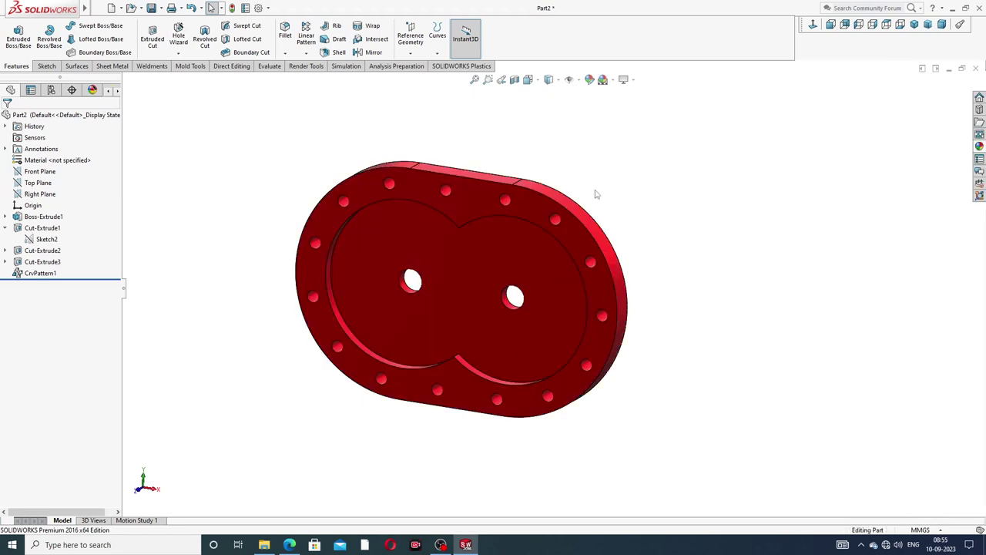
Step: Orbit the red plate and set the standard Isometric view
scroll(585, 202, "up", 3)
mouse_move(579, 211)
middle_mouse_down()
mouse_move(440, 265)
mouse_move(621, 189)
mouse_move(563, 192)
middle_mouse_up()
scroll(493, 298, "down", 2)
scroll(493, 299, "down", 2)
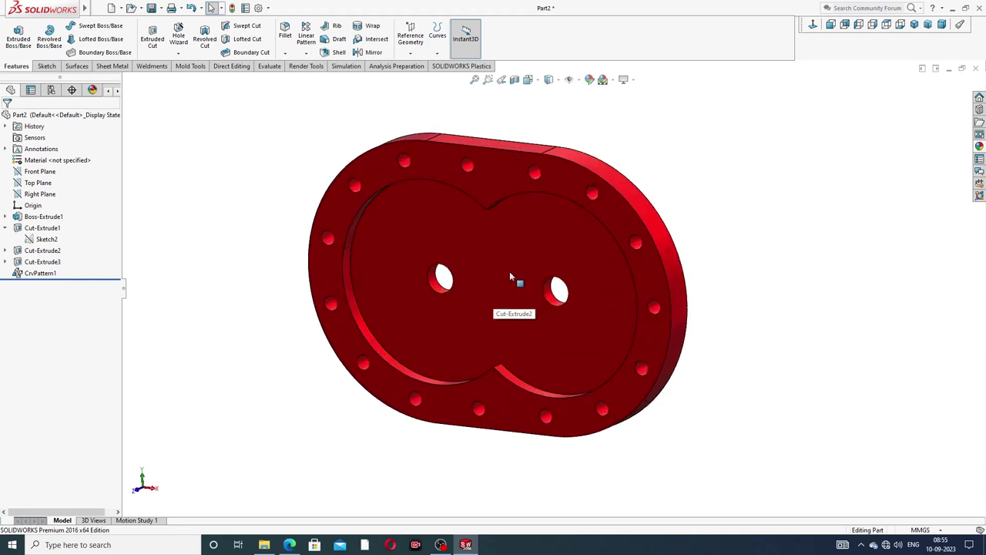
left_click(914, 24)
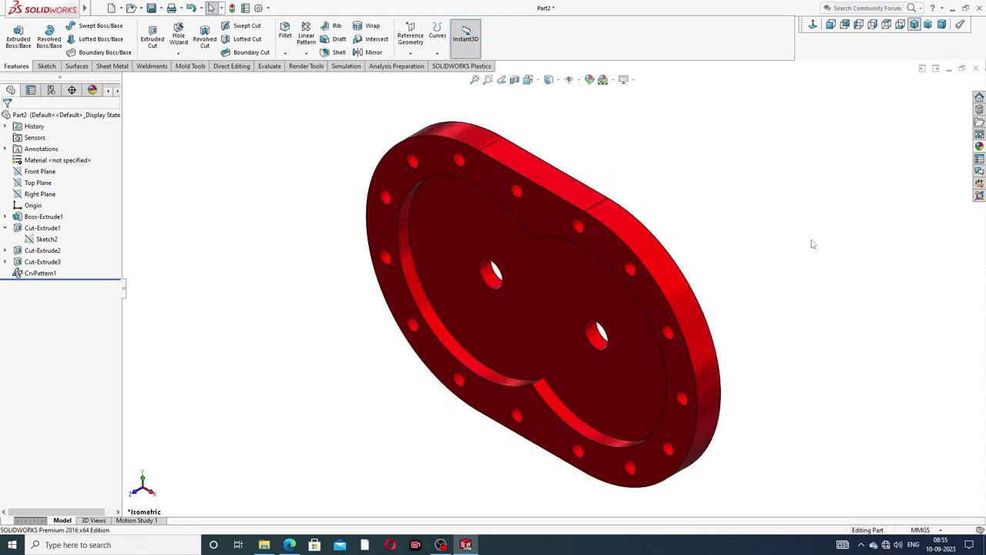
mouse_move(743, 282)
middle_mouse_down()
mouse_move(661, 291)
mouse_move(760, 226)
middle_mouse_up()
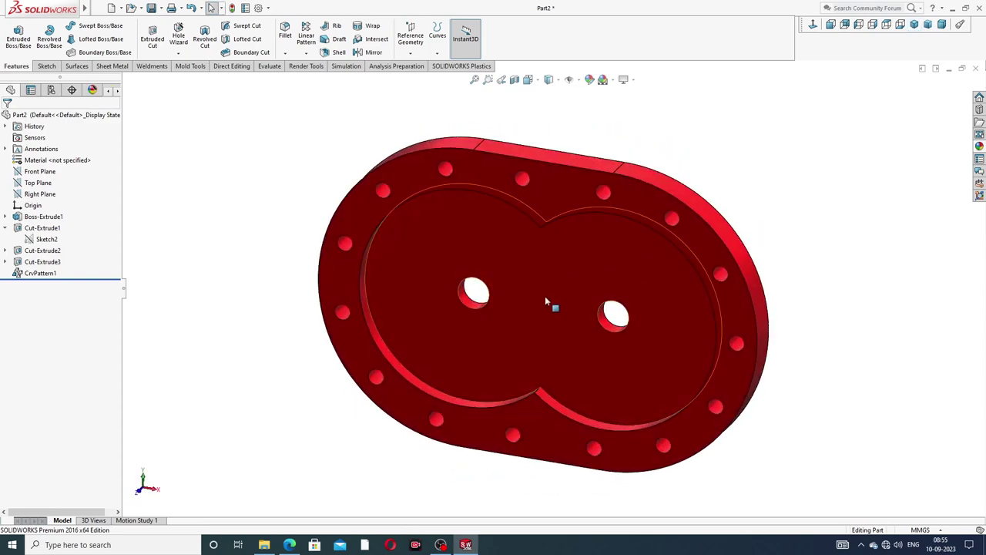
mouse_move(764, 214)
middle_mouse_down()
mouse_move(745, 233)
mouse_move(576, 223)
middle_mouse_up()
scroll(561, 264, "down", 2)
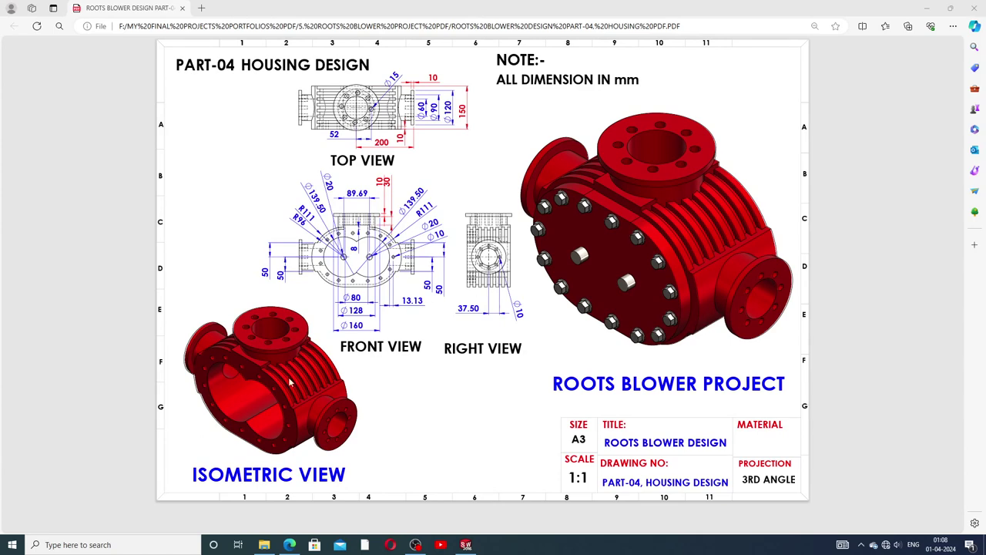
Step: Switch to the finished housing and inspect its bore, Ø160 top flange and flange holes
left_click(465, 545)
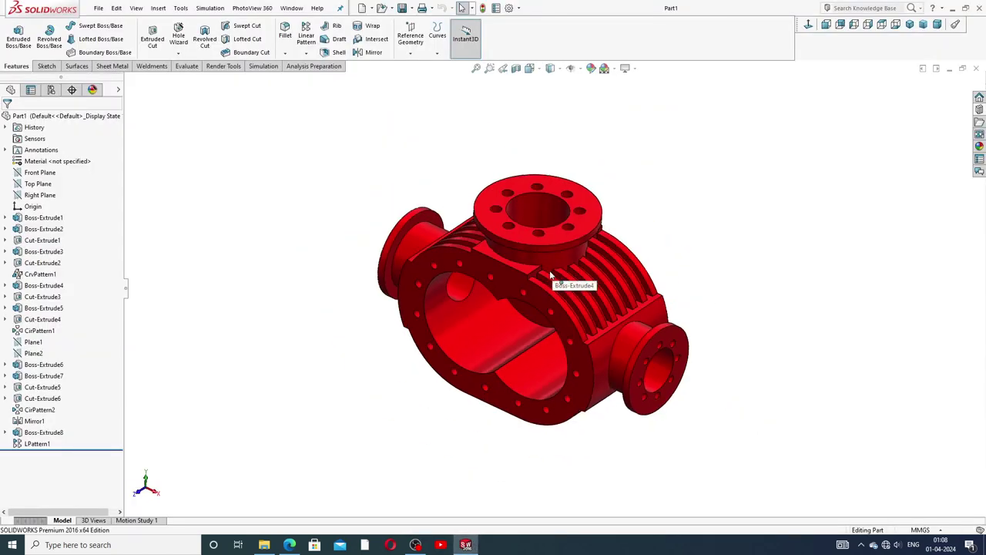
mouse_move(552, 270)
middle_mouse_down()
mouse_move(601, 217)
mouse_move(561, 213)
mouse_move(507, 176)
mouse_move(441, 311)
middle_mouse_up()
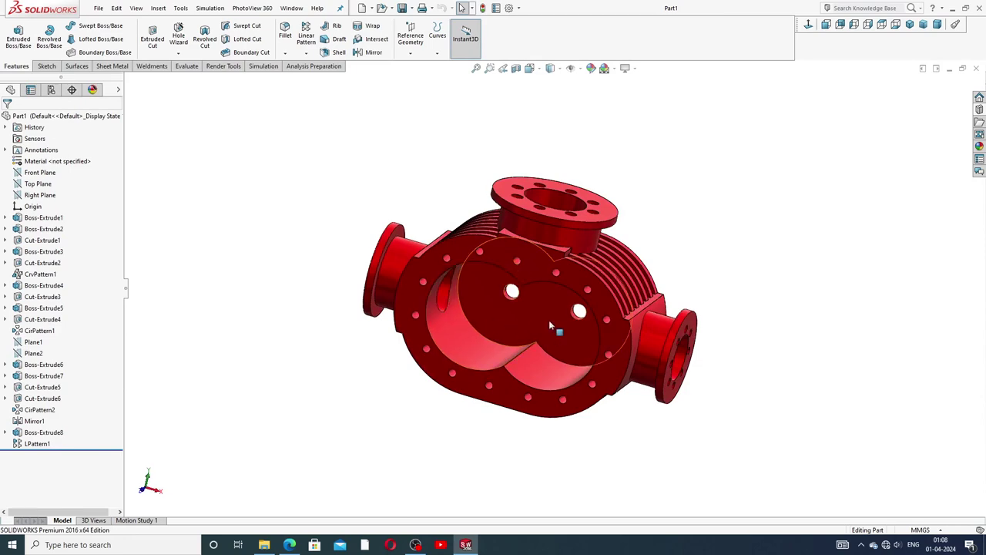
mouse_move(547, 319)
middle_mouse_down()
mouse_move(527, 284)
mouse_move(650, 293)
mouse_move(497, 295)
mouse_move(516, 268)
mouse_move(543, 269)
mouse_move(545, 362)
middle_mouse_up()
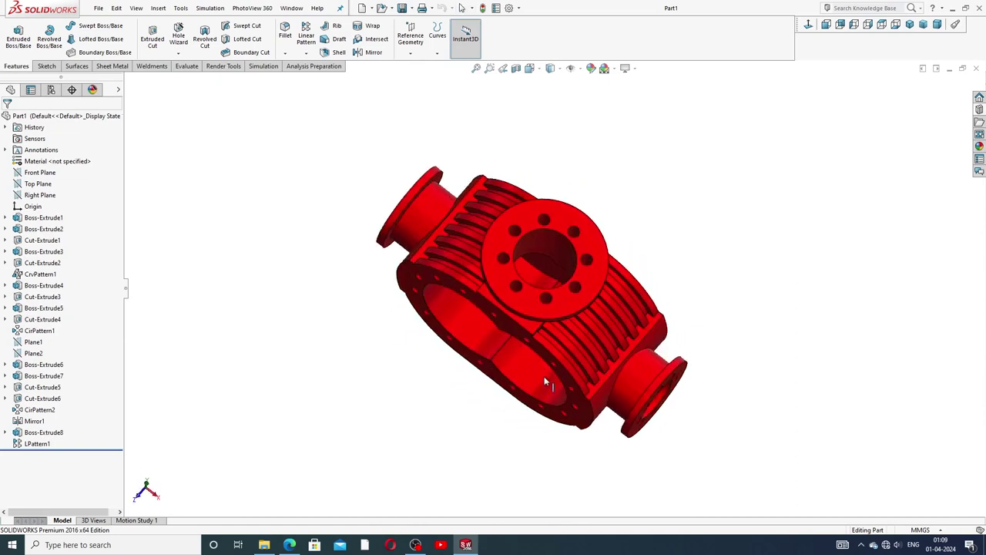
left_click(552, 260)
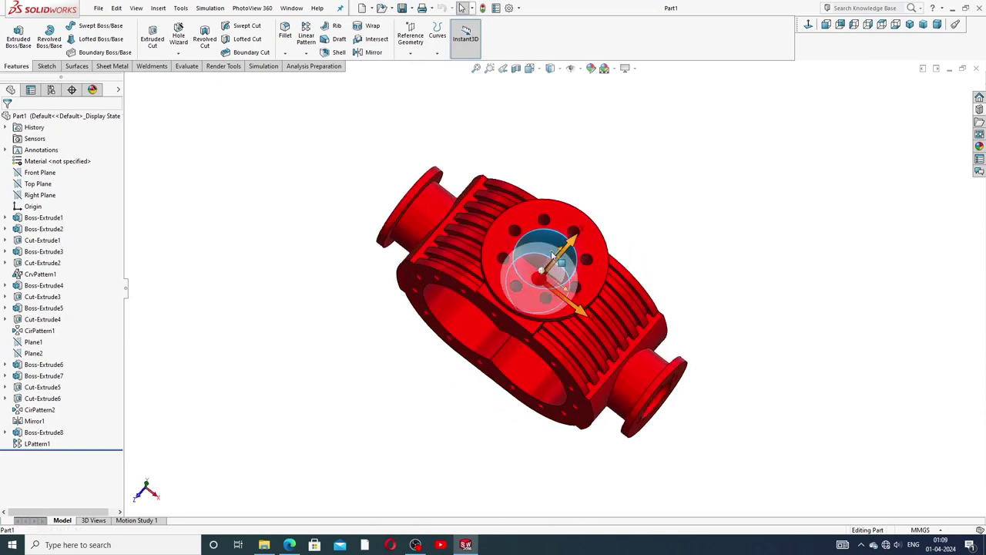
left_click(718, 211)
middle_click_drag(643, 272, 650, 205)
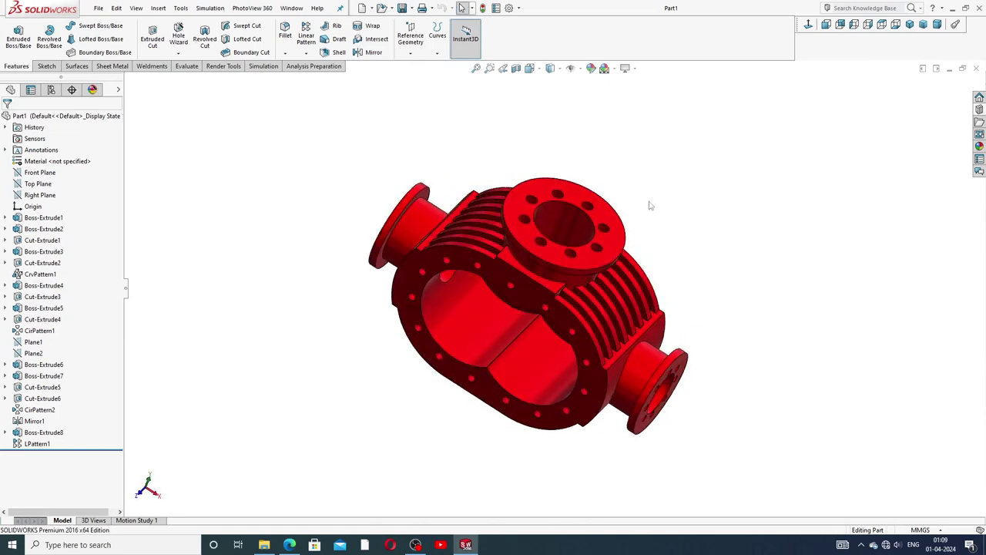
left_click(606, 222)
left_click(643, 220)
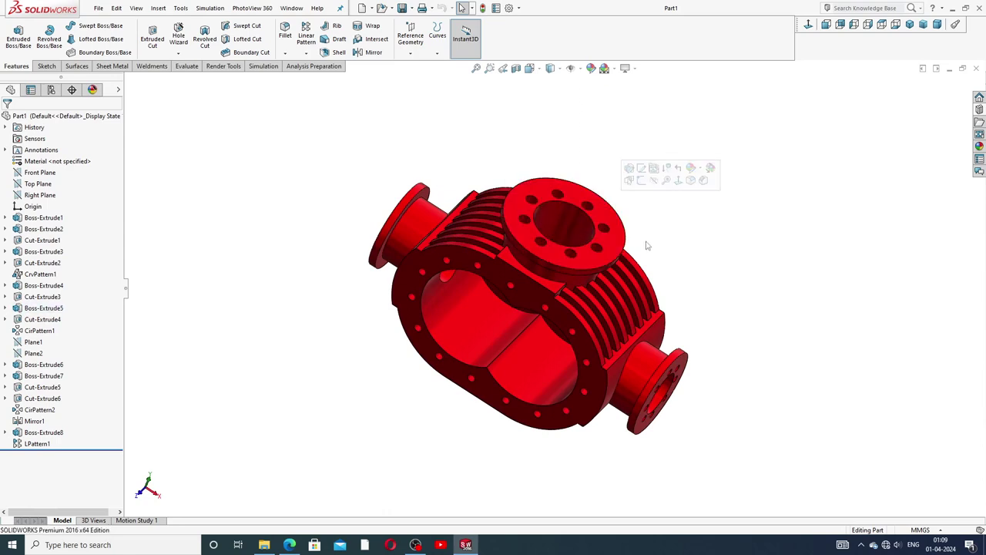
left_click(589, 207)
left_click(672, 218)
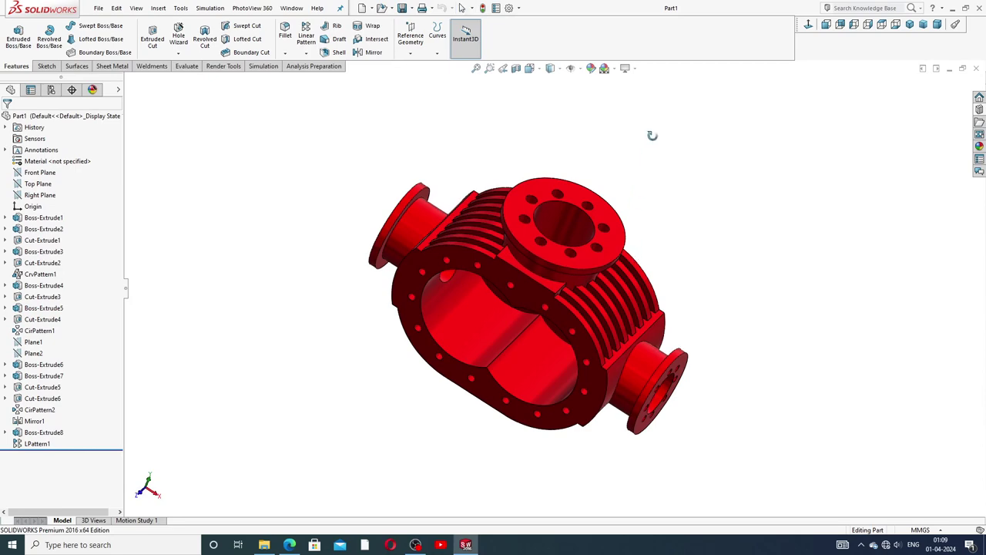
mouse_move(652, 134)
middle_mouse_down()
mouse_move(630, 126)
mouse_move(586, 299)
mouse_move(579, 149)
mouse_move(529, 331)
mouse_move(442, 221)
mouse_move(509, 266)
mouse_move(469, 306)
mouse_move(480, 218)
mouse_move(499, 352)
middle_mouse_up()
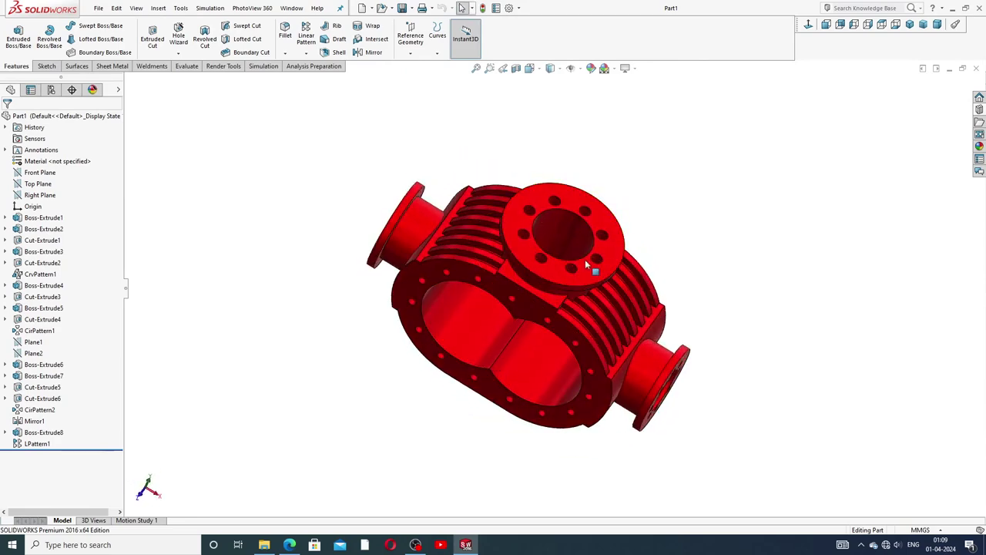
Step: Select the LPattern1 cooling fins, zoom to fit, and orbit the housing
scroll(595, 322, "down", 3)
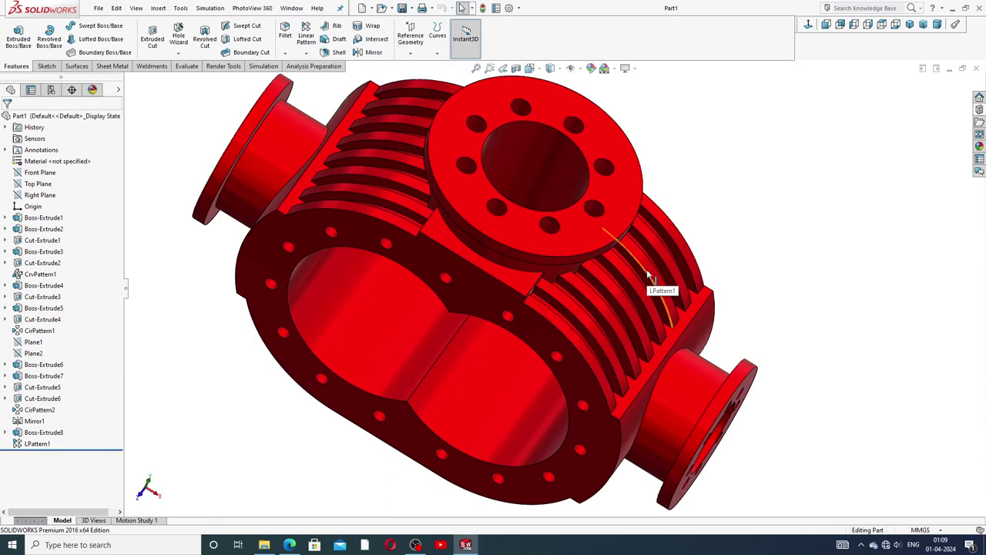
scroll(732, 200, "up", 2)
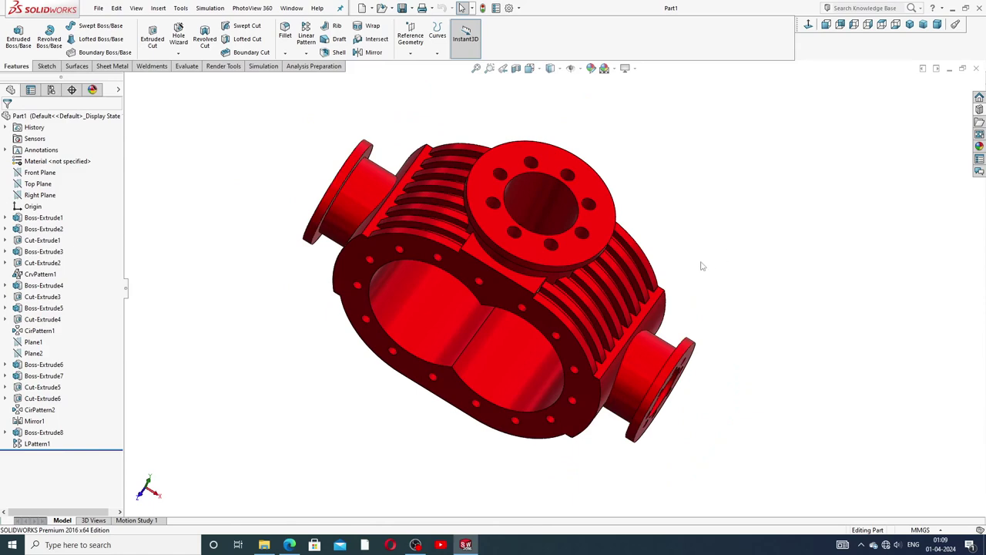
mouse_move(701, 266)
middle_mouse_down()
mouse_move(656, 205)
mouse_move(693, 137)
mouse_move(701, 177)
mouse_move(640, 229)
mouse_move(568, 260)
middle_mouse_up()
scroll(547, 264, "down", 2)
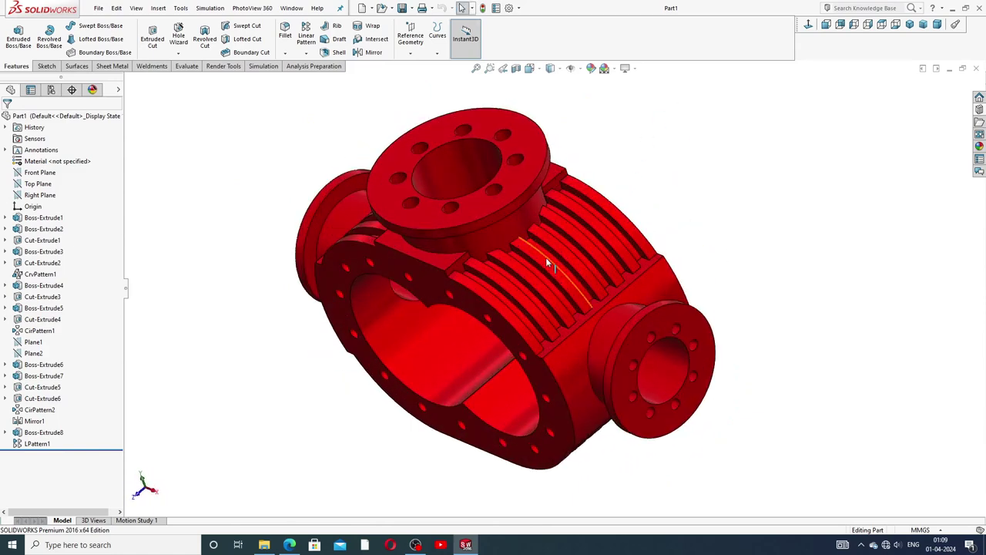
scroll(524, 282, "down", 3)
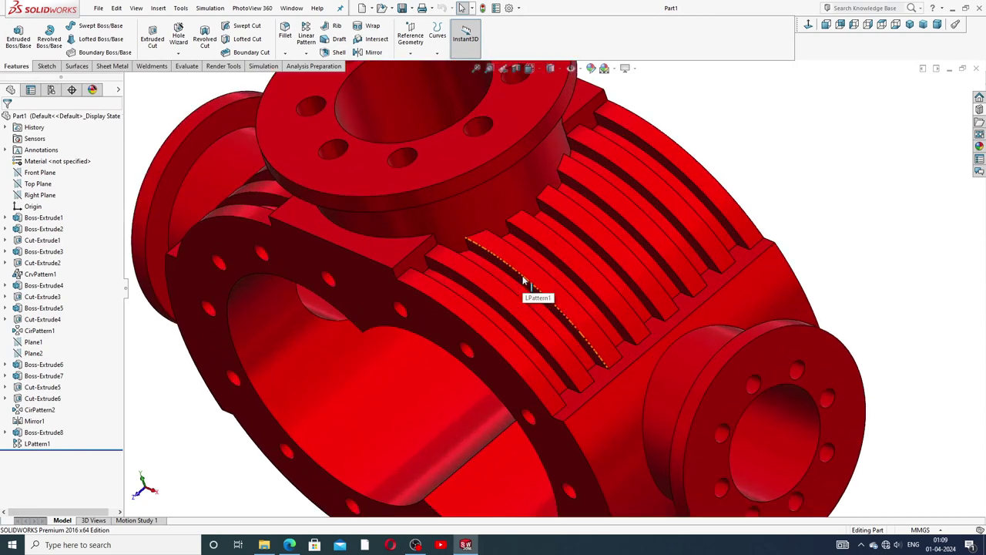
left_click(551, 248)
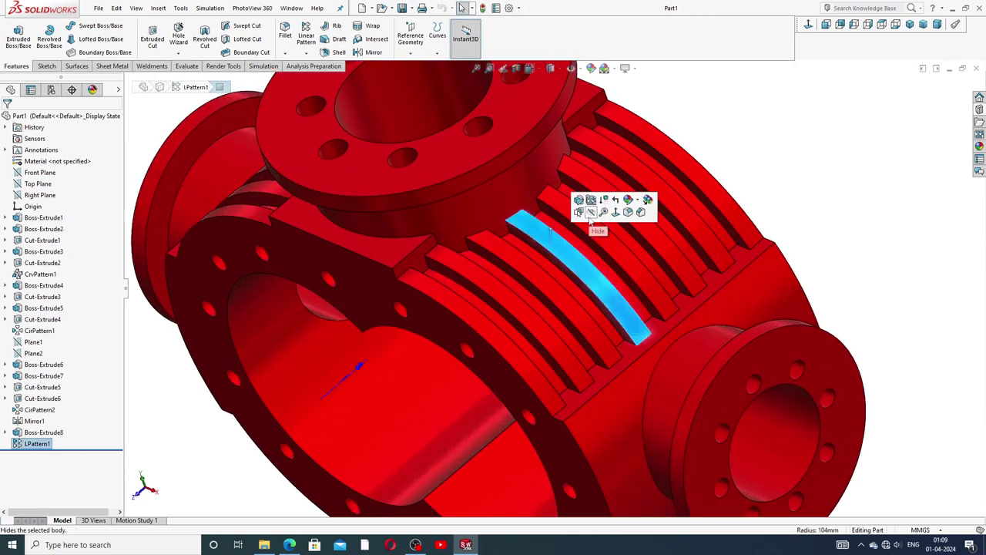
left_click(572, 217)
left_click(639, 220)
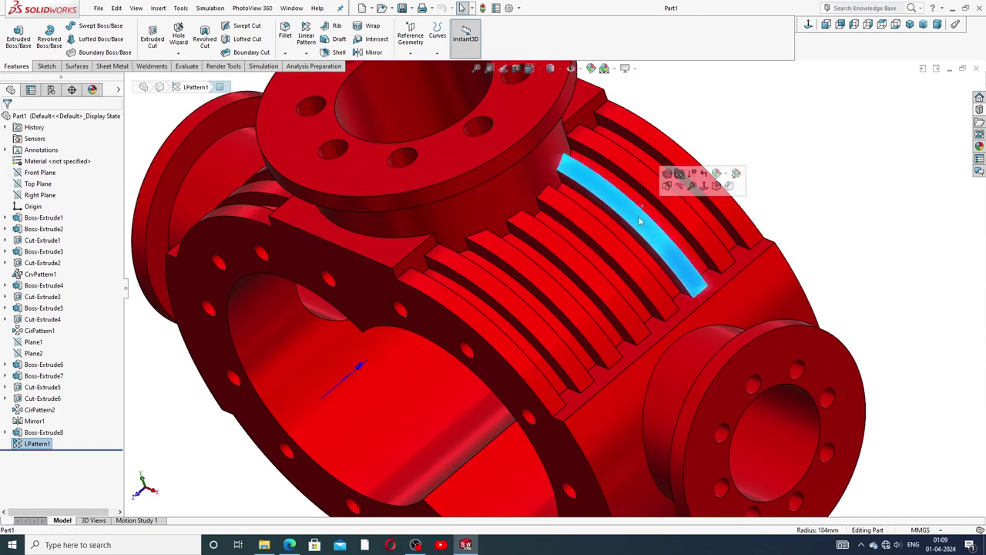
left_click(687, 208)
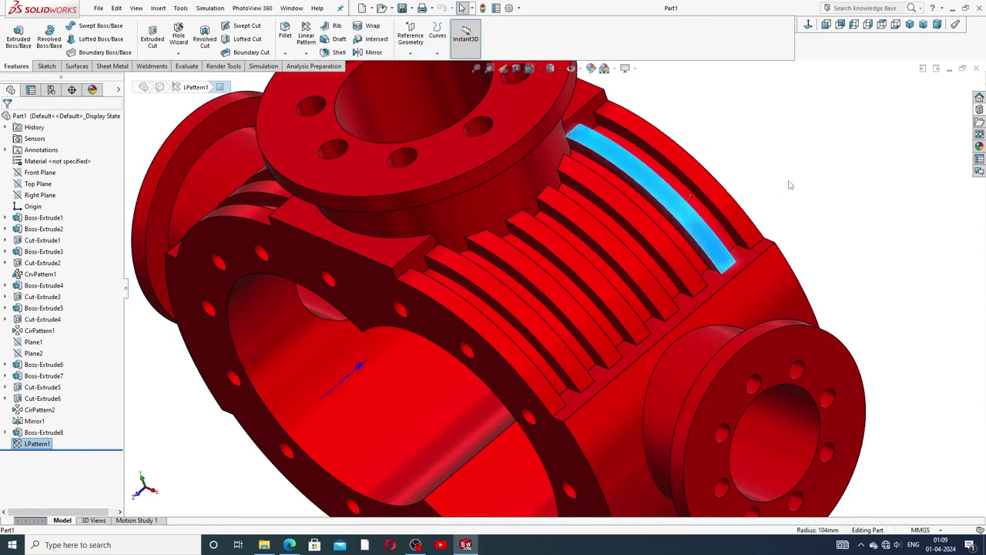
key("f")
left_click(661, 204)
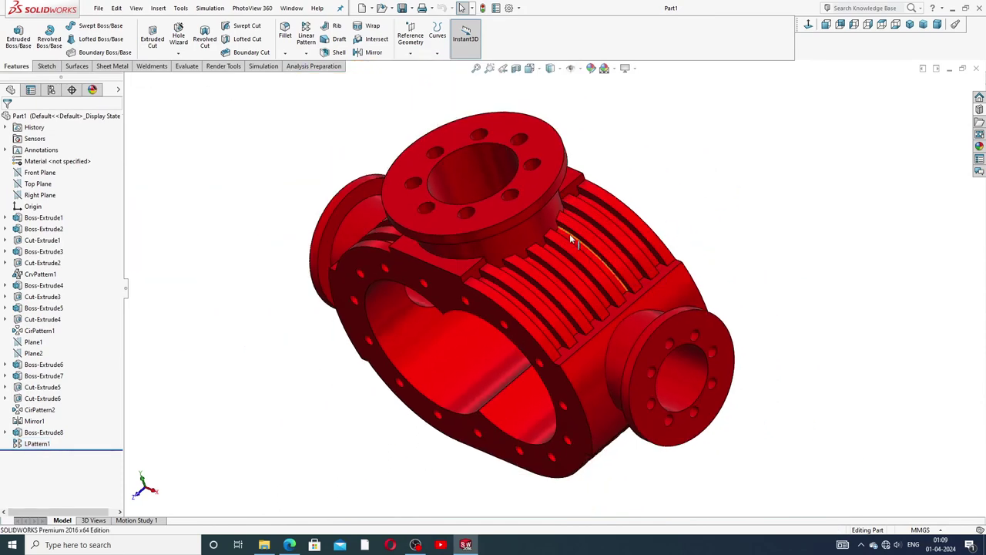
middle_click_drag(570, 234, 584, 221)
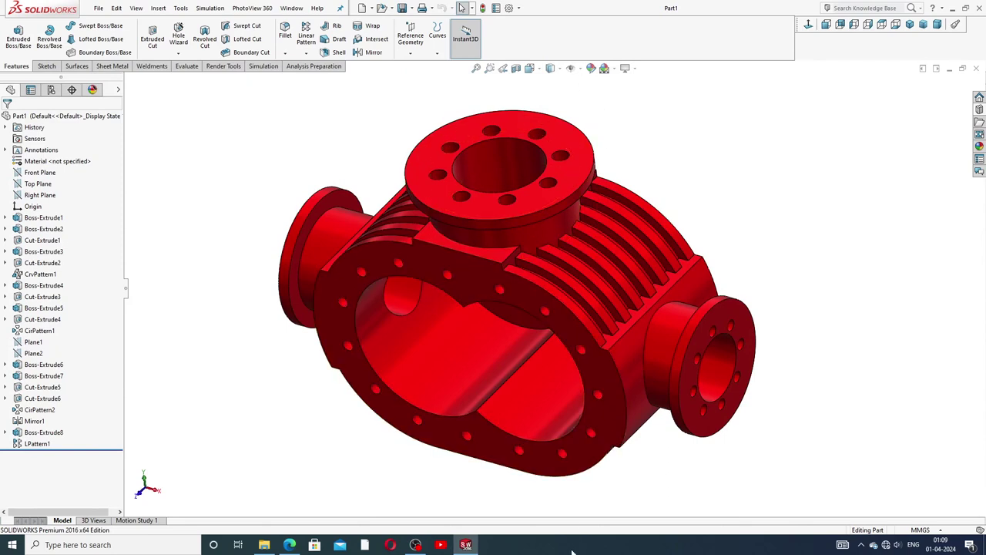
Step: Close the housing and create a new part with a plain white background
left_click(977, 68)
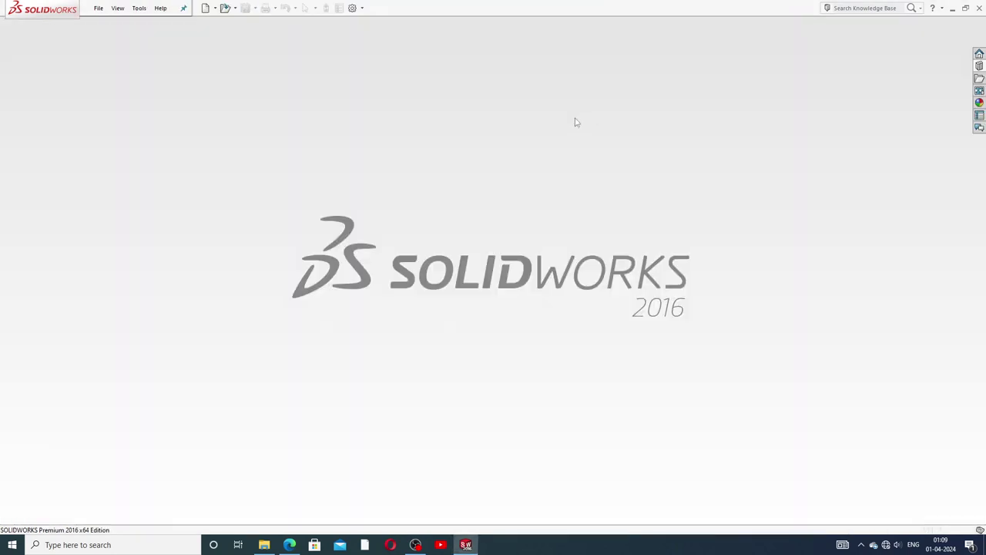
left_click(206, 8)
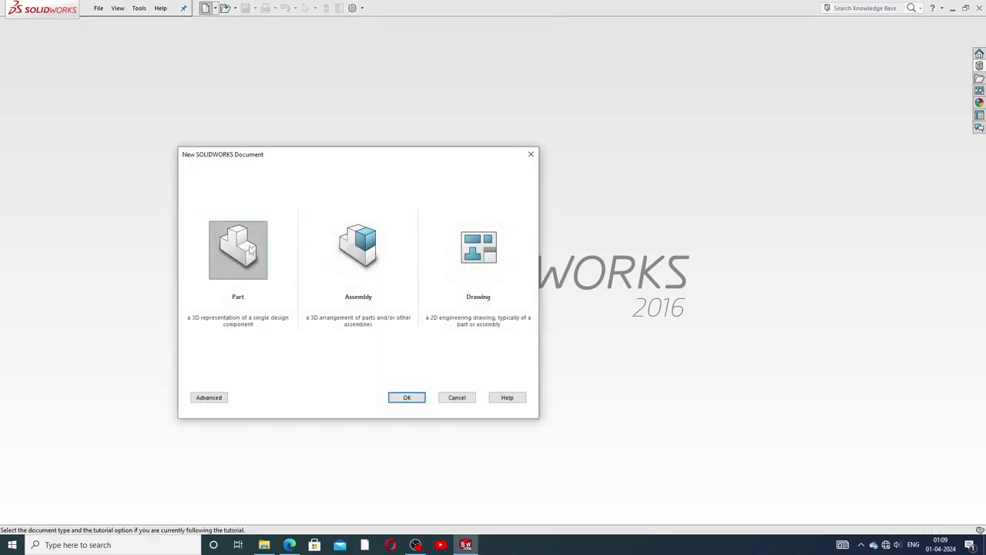
left_click(398, 397)
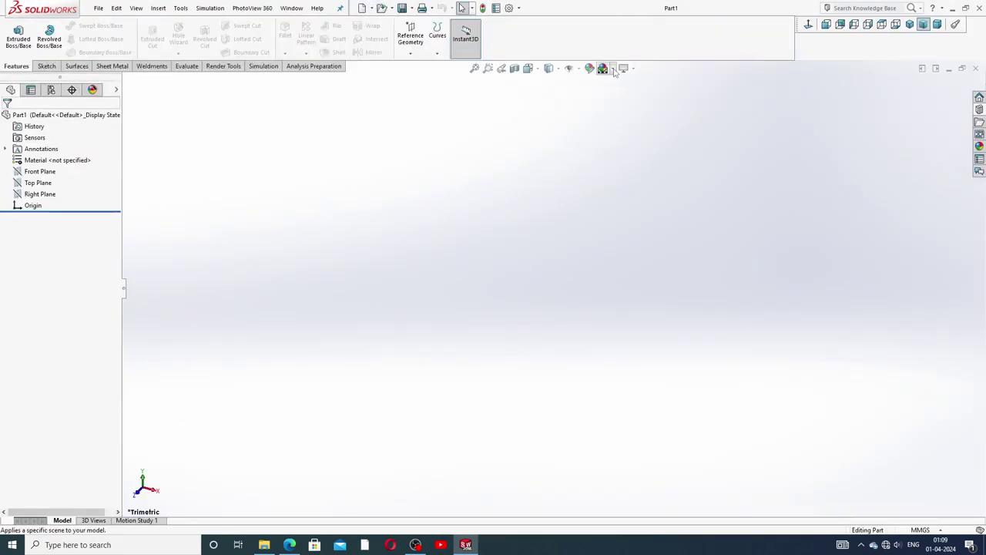
left_click(614, 69)
left_click(624, 31)
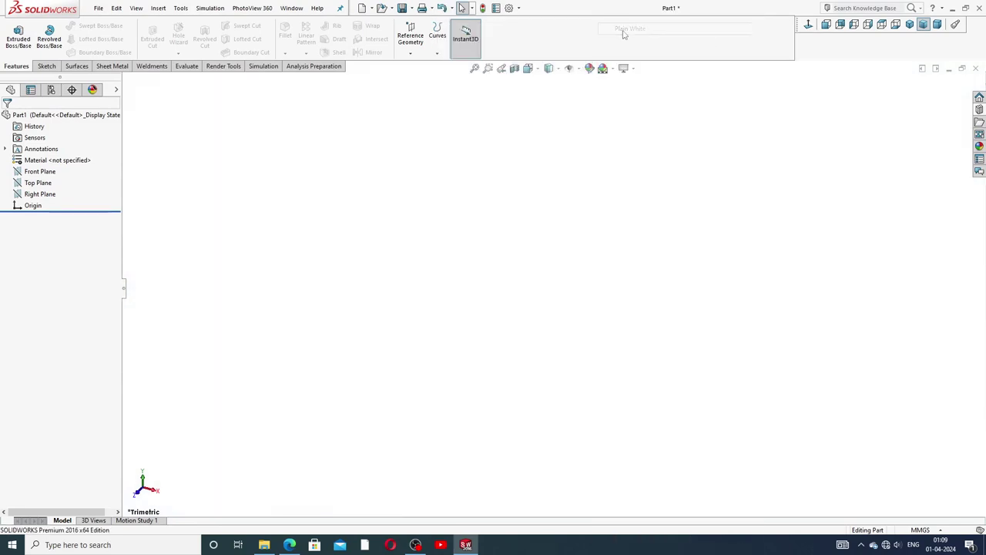
Step: Raise shaded and wireframe image quality to maximum in Document Properties
left_click(509, 9)
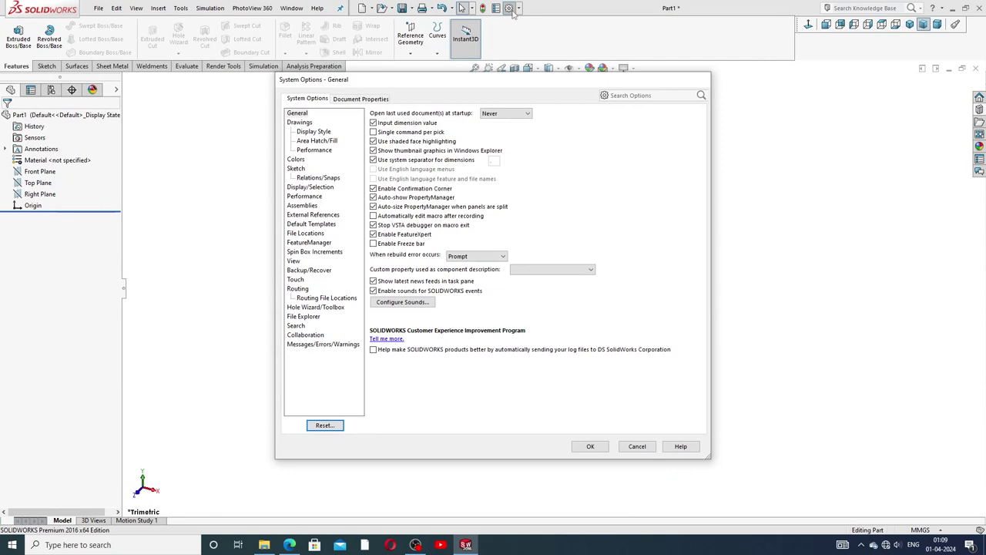
left_click(373, 101)
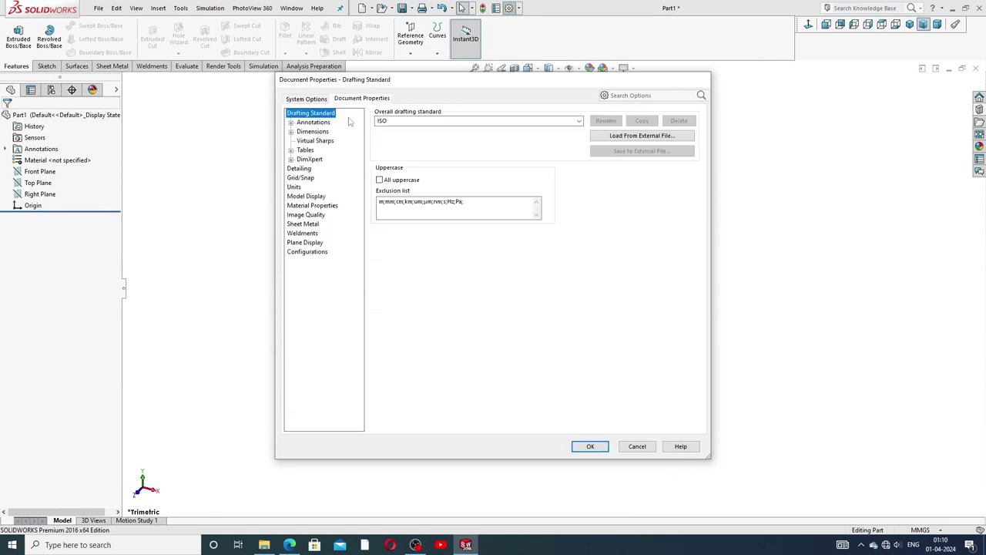
left_click(318, 214)
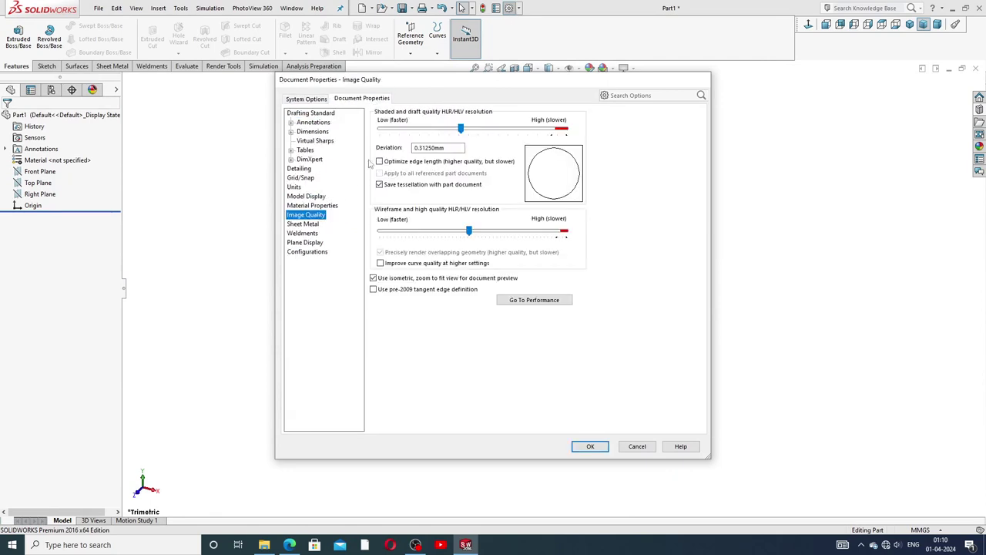
left_click_drag(465, 127, 574, 136)
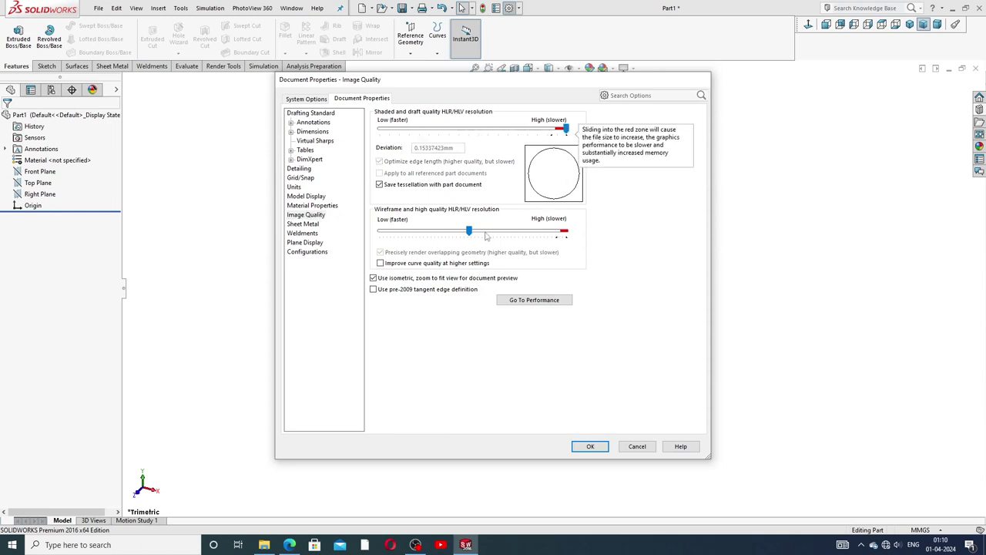
left_click_drag(470, 231, 567, 232)
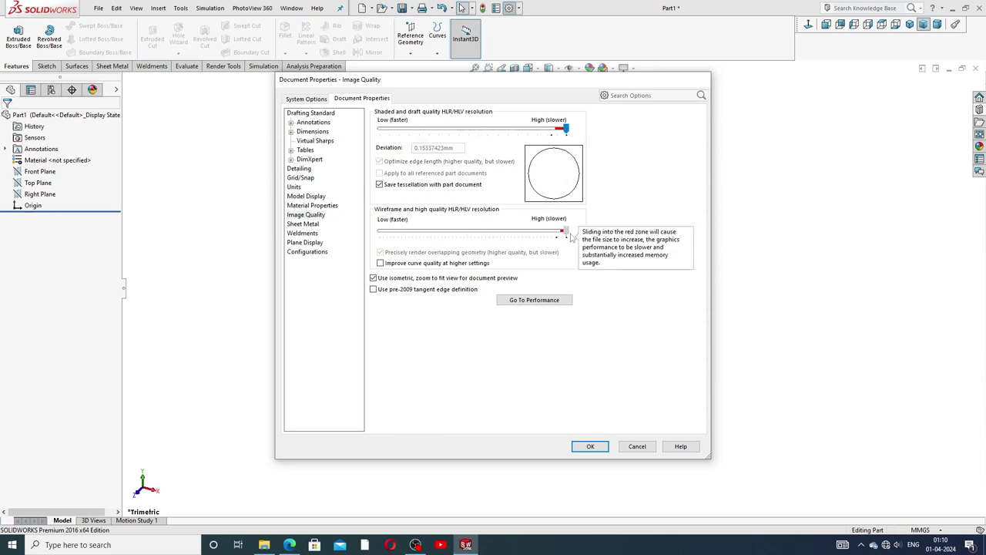
left_click(591, 449)
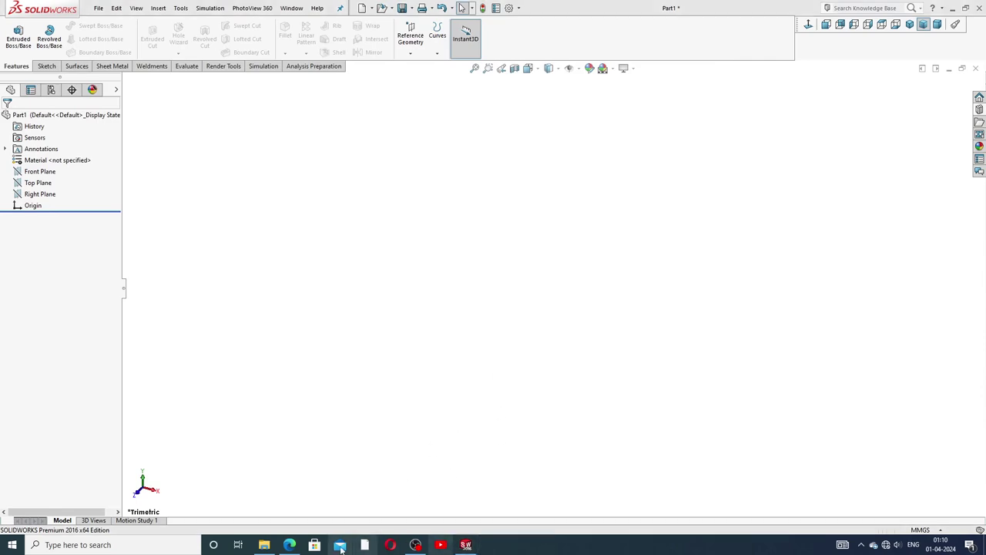
Step: Show the PART-04 Roots blower housing design PDF in Edge
left_click(290, 545)
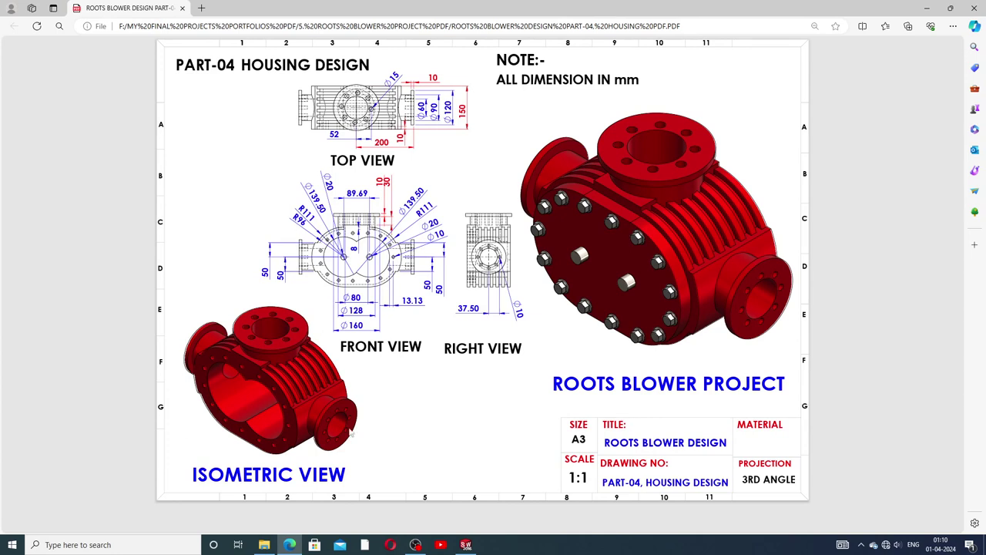
Step: Sketch a straight slot on the Front Plane starting at the origin
left_click(465, 545)
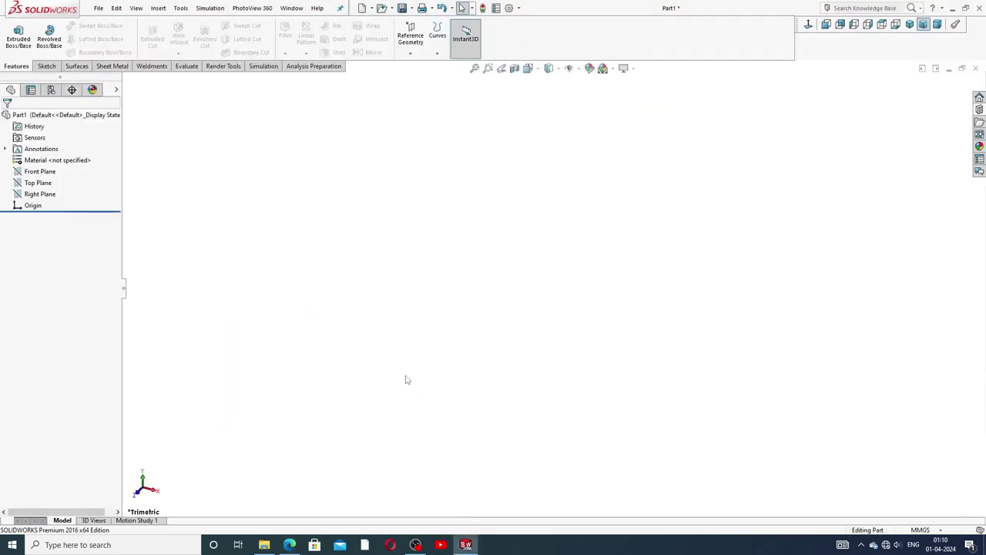
left_click(51, 172)
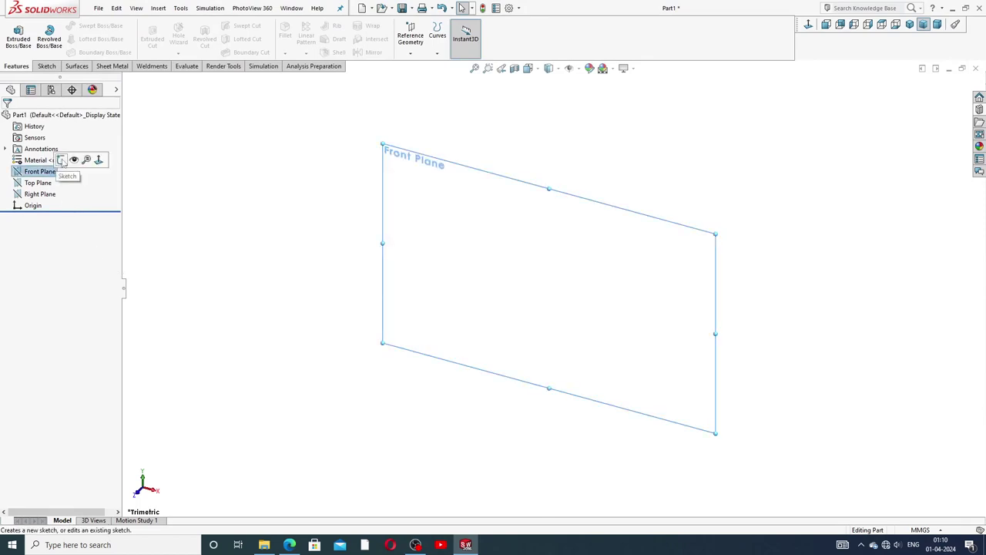
left_click(62, 159)
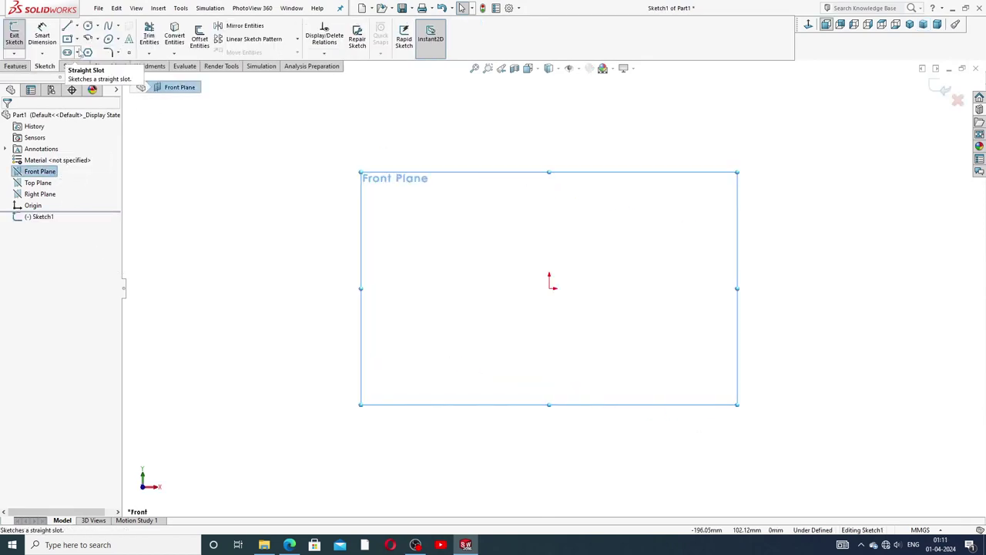
left_click(77, 52)
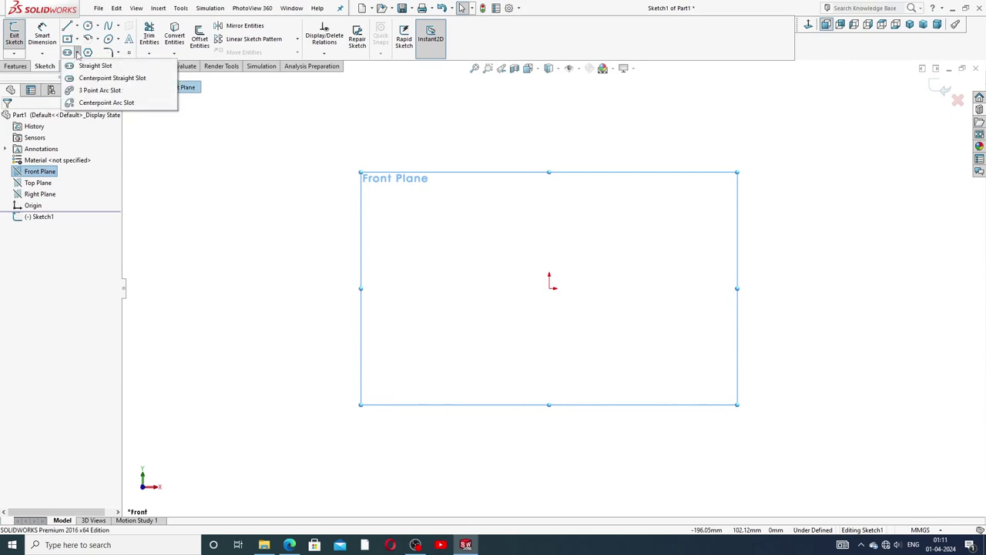
left_click(92, 66)
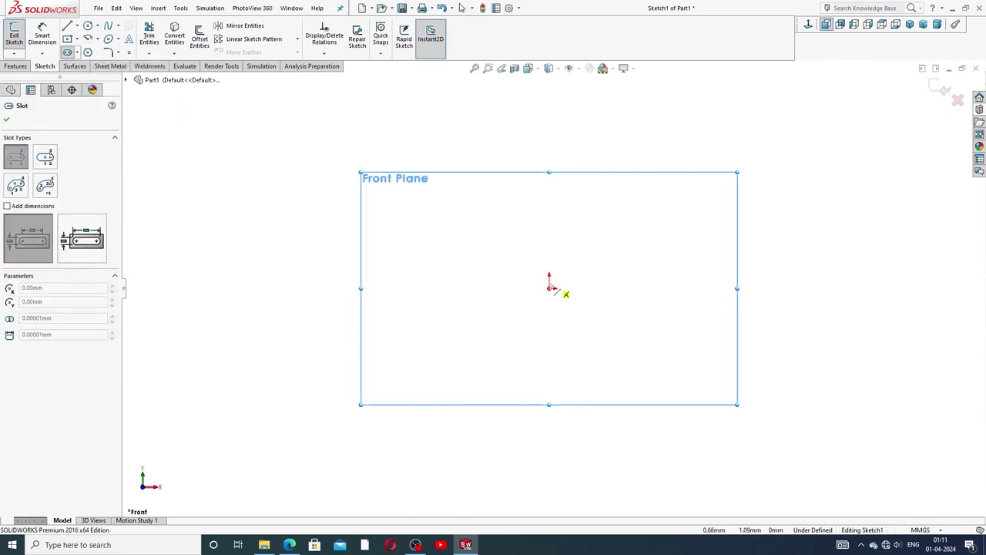
left_click(550, 287)
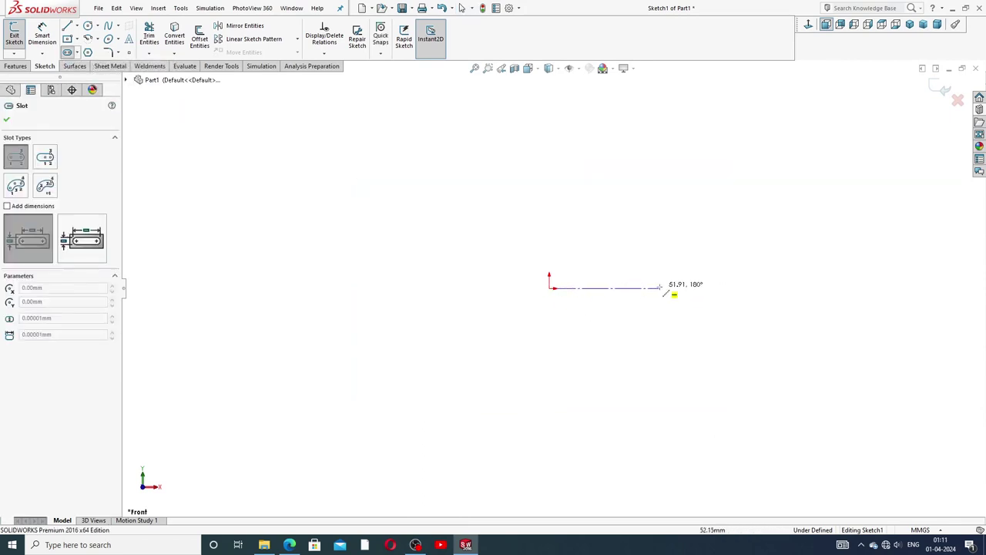
left_click(667, 287)
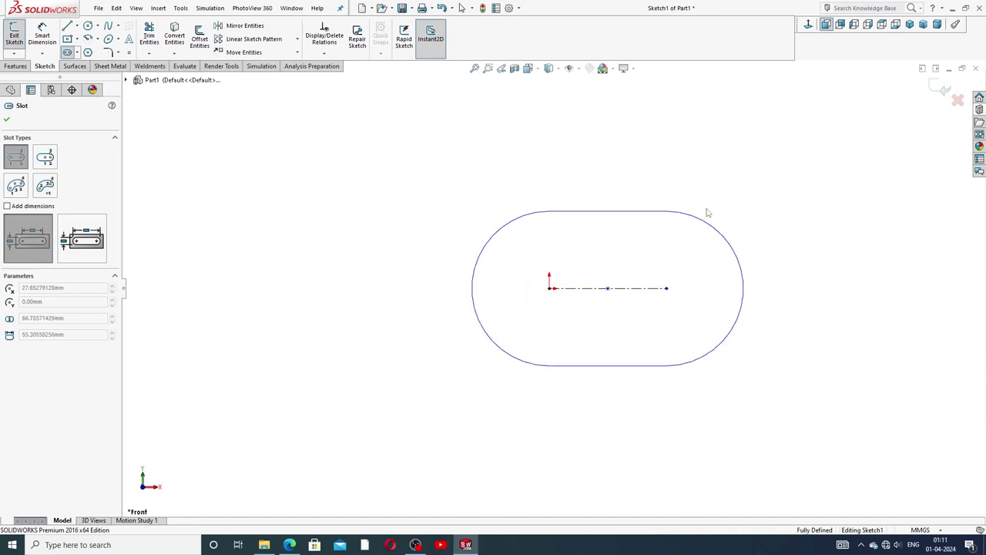
left_click(708, 195)
right_click(745, 188)
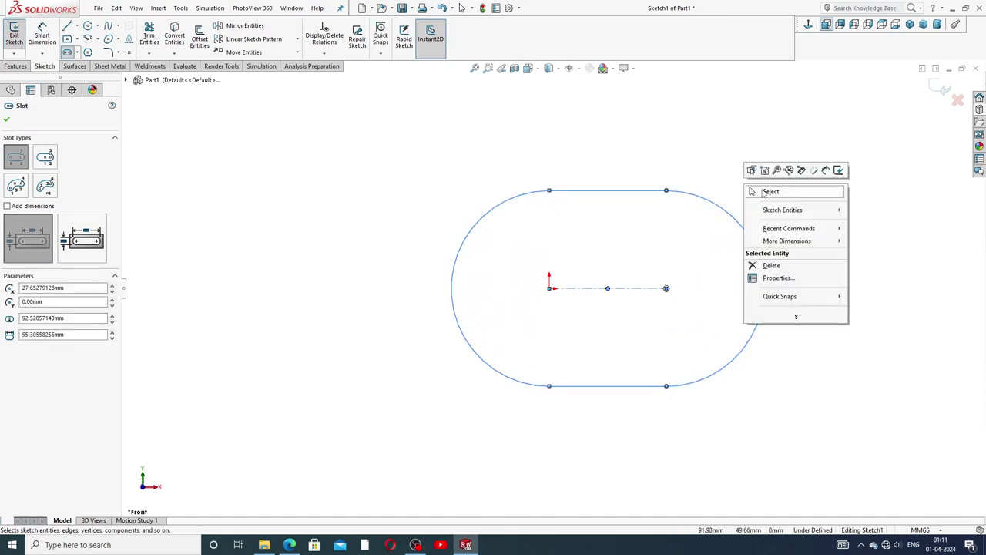
left_click(762, 189)
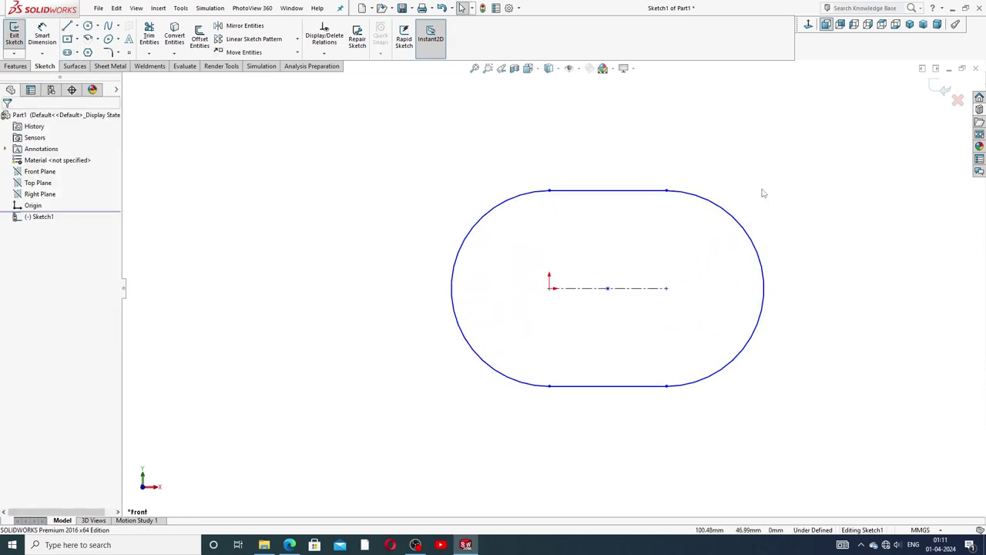
Step: Dimension the slot with an 89.69 centreline length and R96 end arcs
left_click(42, 35)
left_click(600, 289)
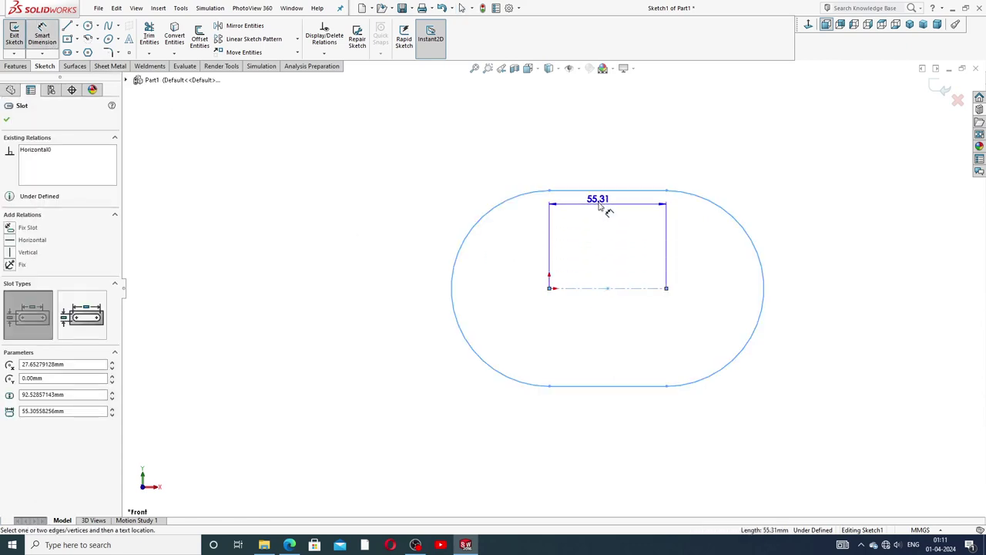
left_click(603, 172)
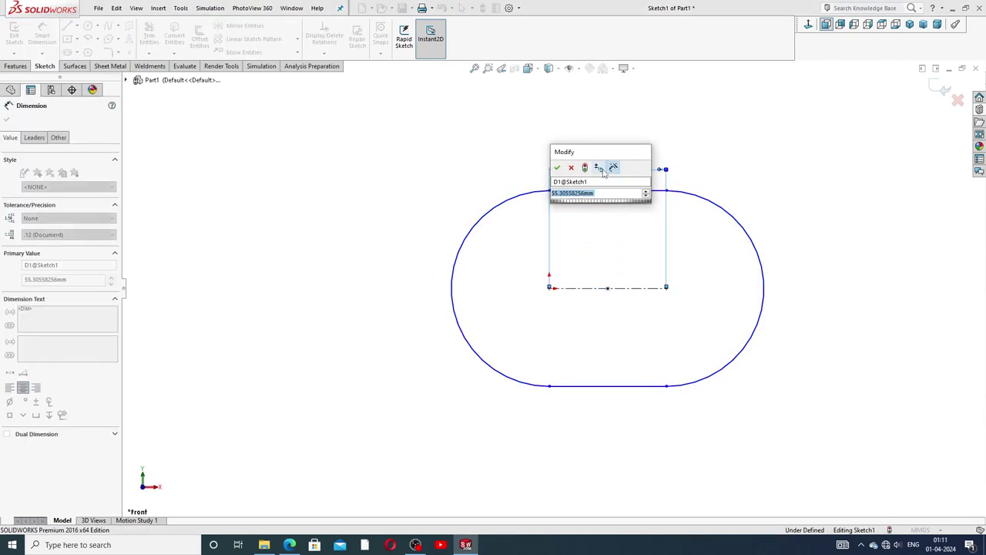
type("89.")
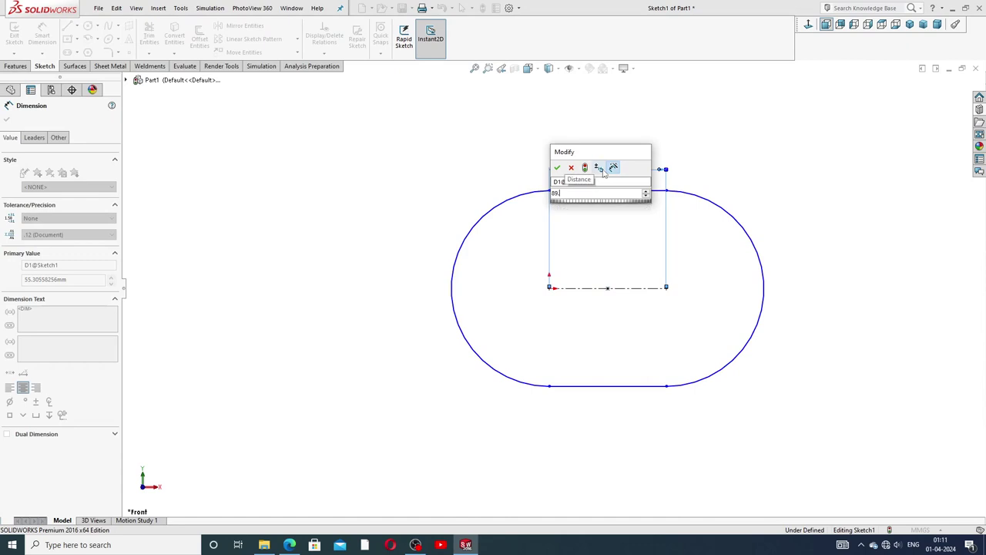
type("69")
key("Return")
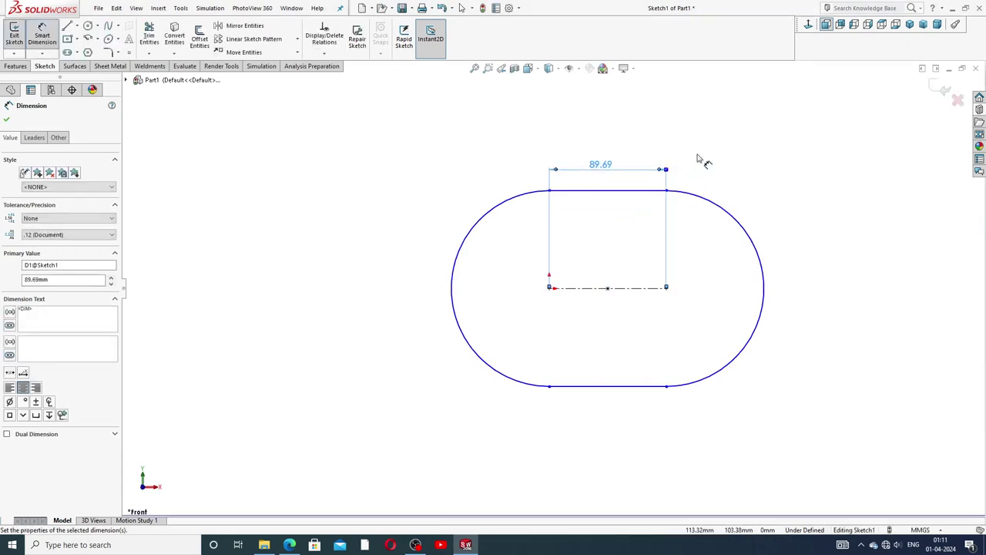
left_click(476, 231)
left_click(457, 231)
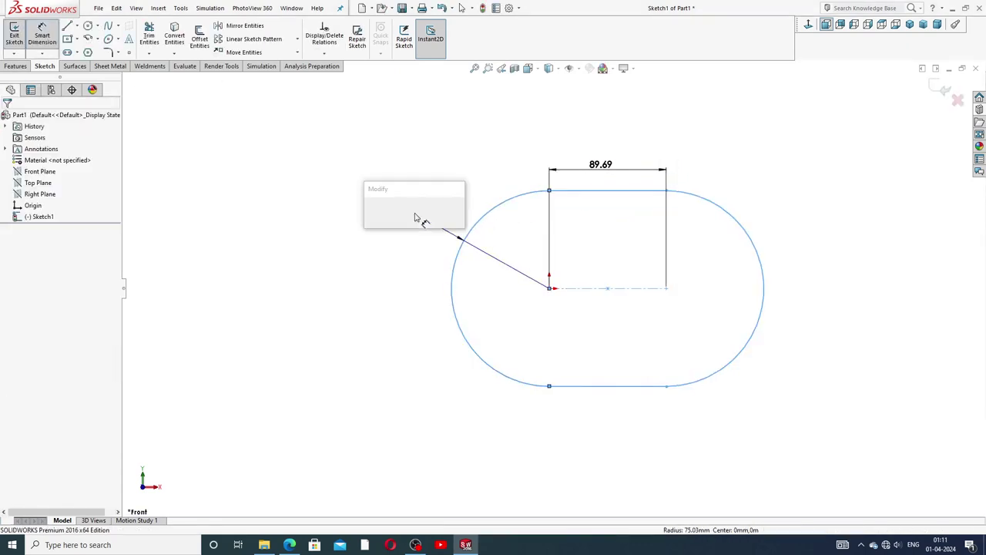
type("96")
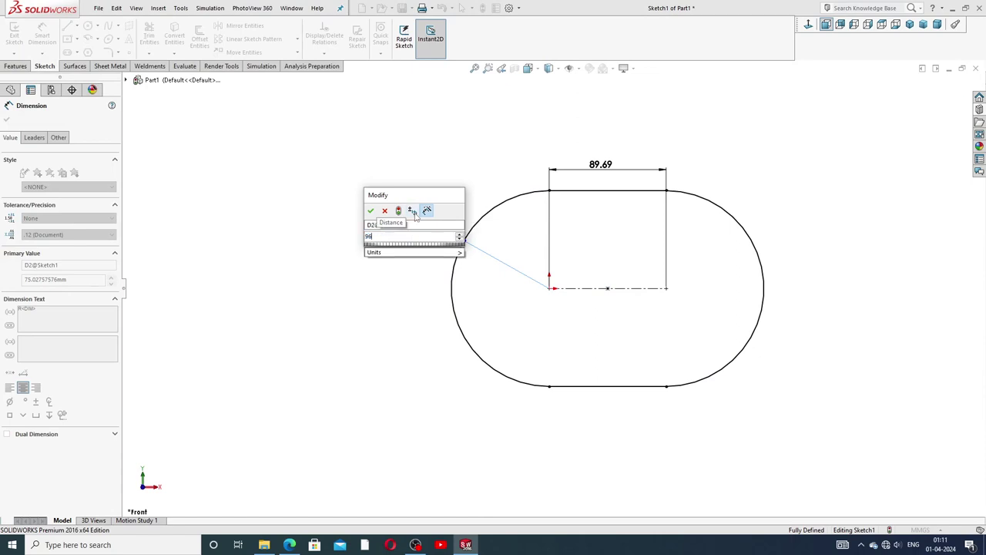
key("Return")
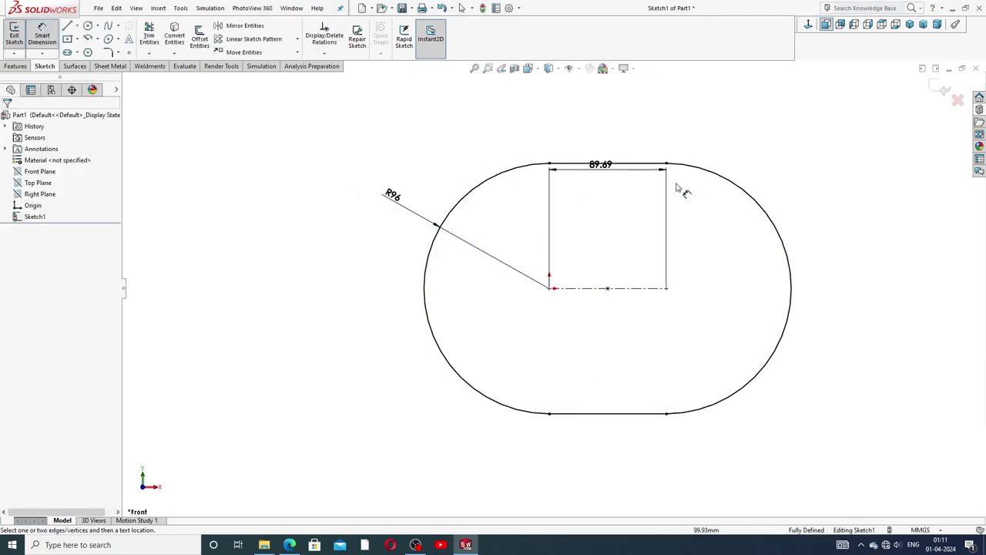
left_click_drag(607, 167, 620, 139)
left_click(728, 150)
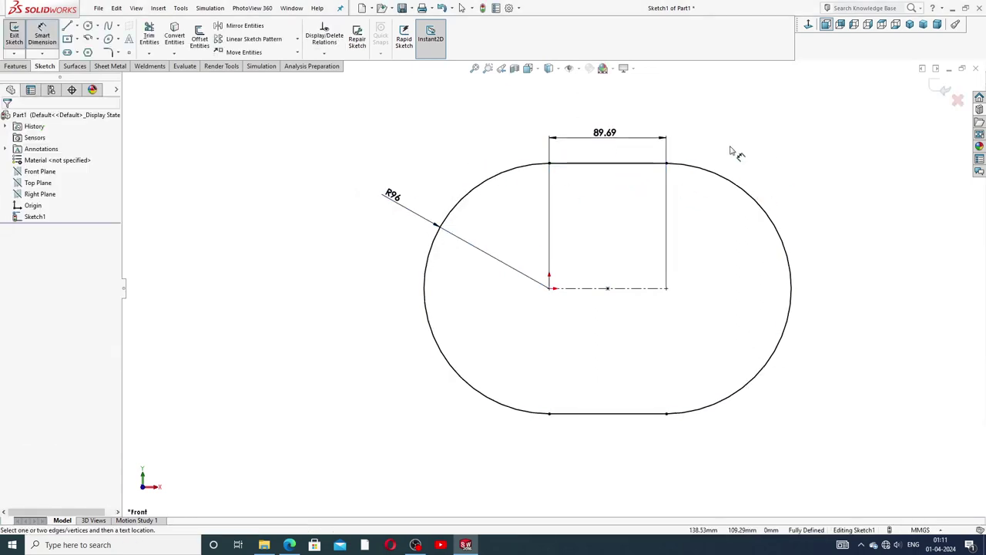
right_click(732, 151)
left_click(737, 151)
Step: Zoom out and start an Extruded Boss/Base from the slot sketch
key("z")
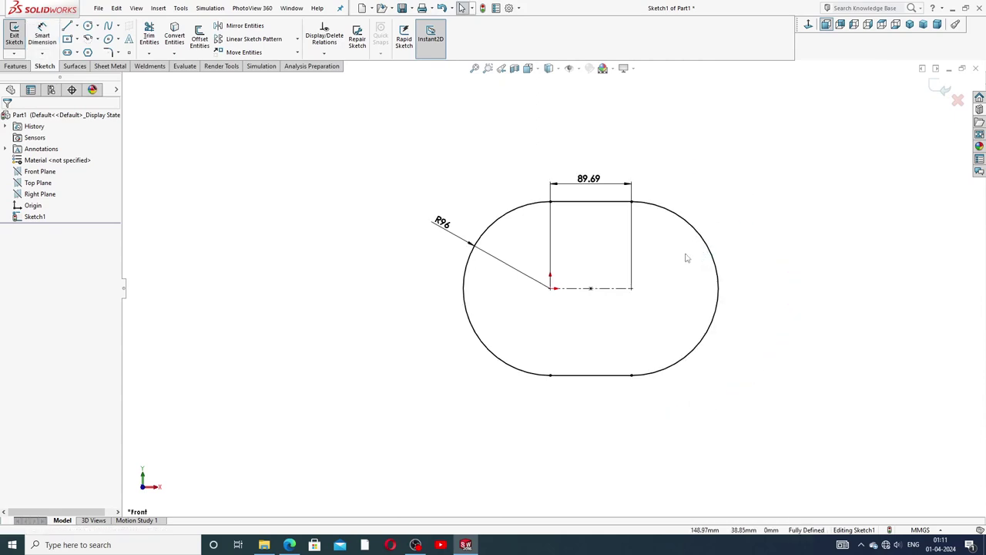
scroll(697, 248, "down", 2)
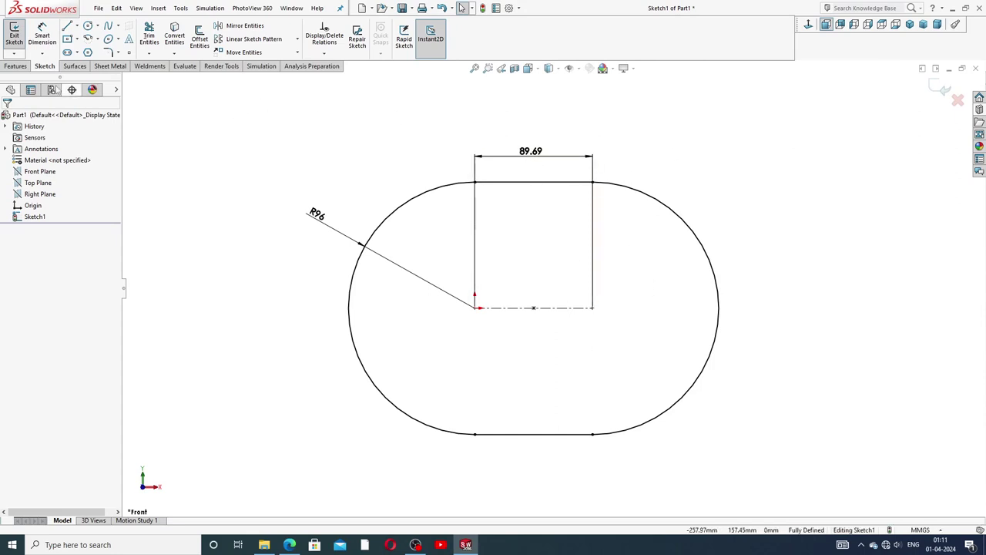
left_click(15, 66)
left_click(19, 40)
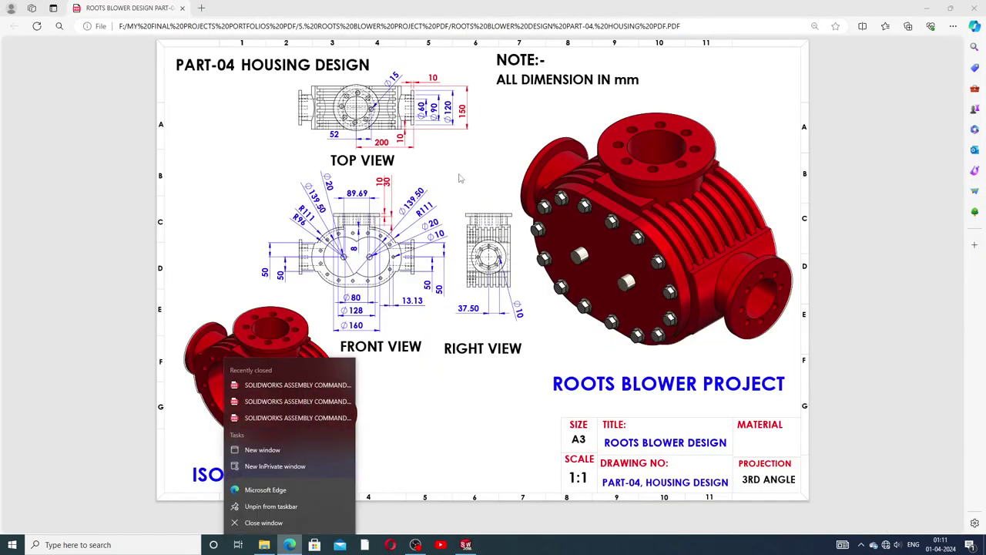
Step: Review the housing drawing PDF, then return to the SOLIDWORKS extrusion preview
left_click(392, 410)
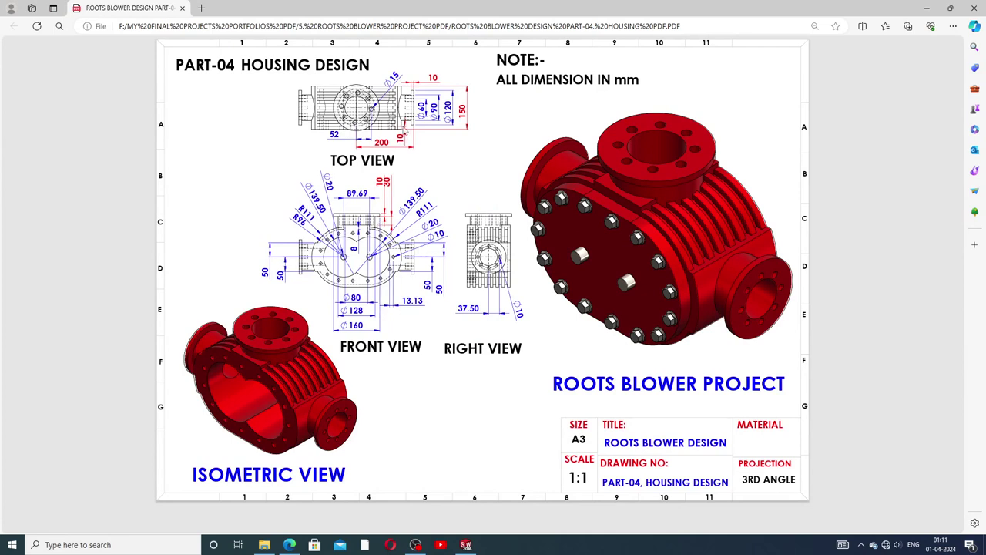
left_click(465, 545)
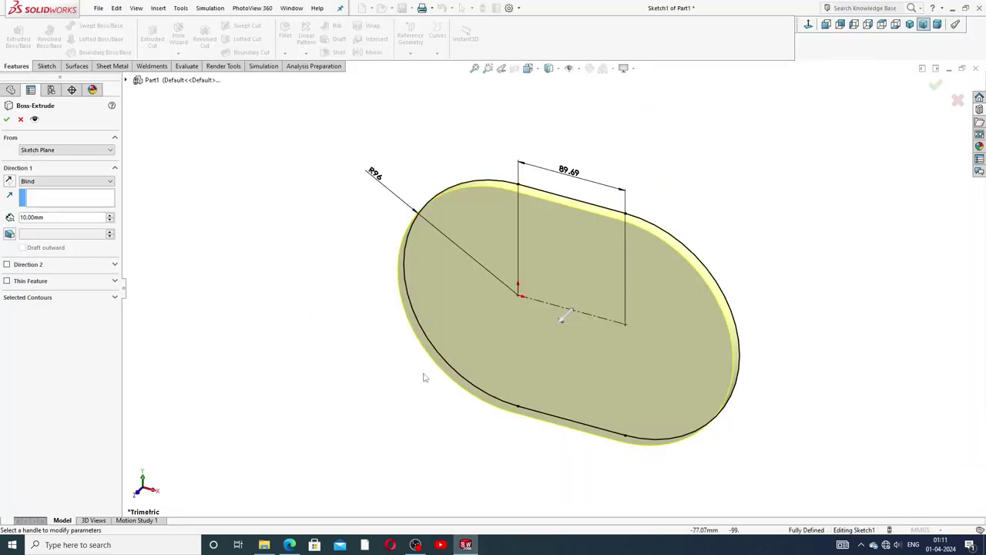
Step: Accept the 10 mm Boss-Extrude of the slot and open a new sketch on the Front Plane, viewed Normal To
left_click(7, 120)
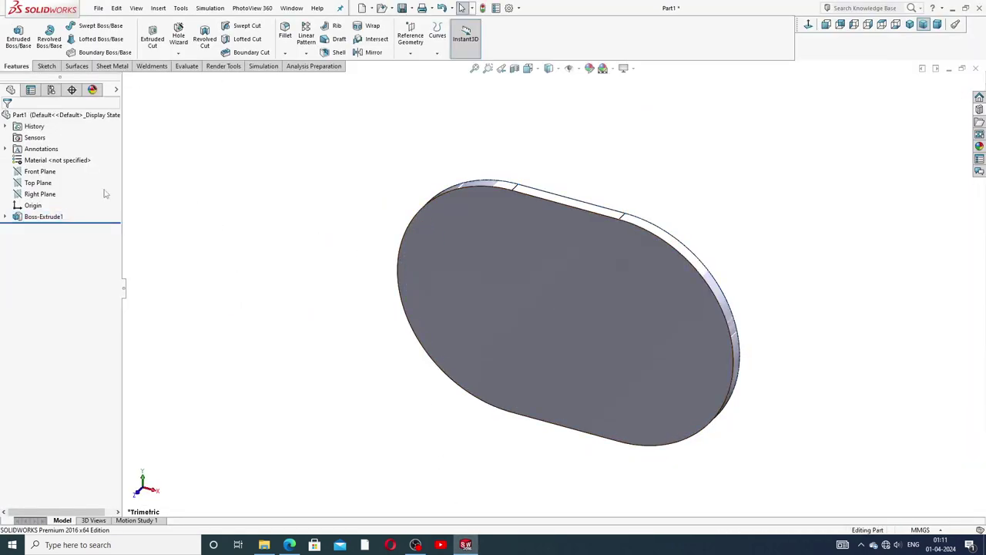
left_click(51, 172)
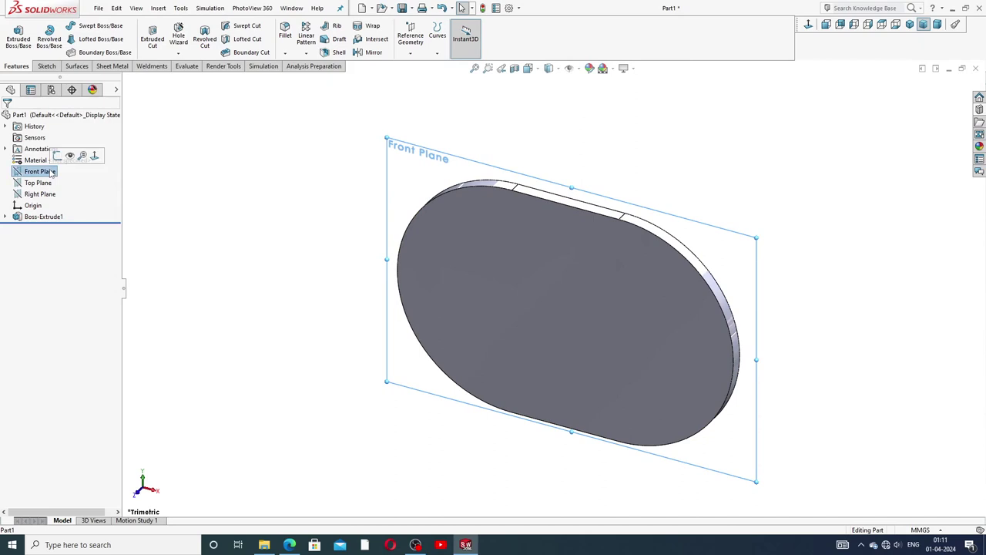
left_click(58, 156)
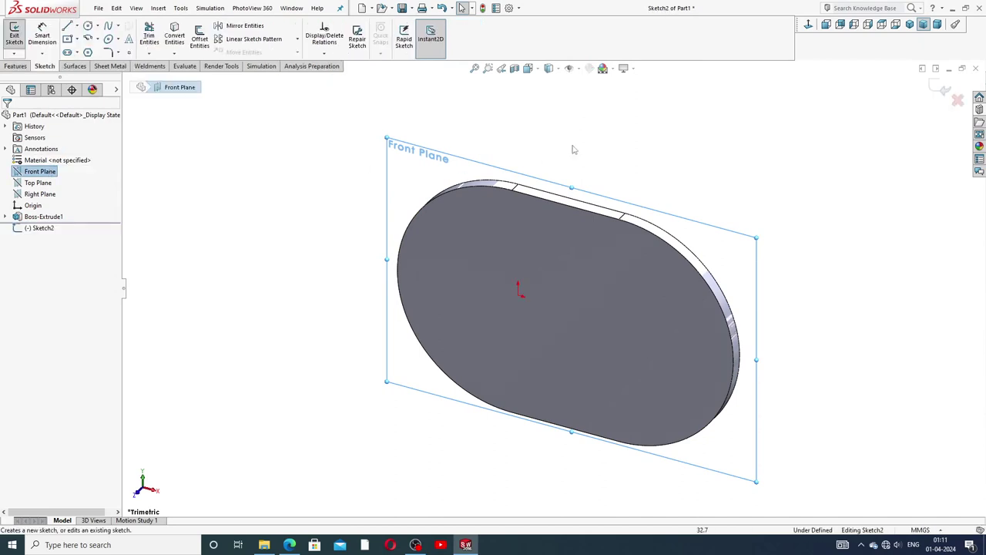
left_click(808, 24)
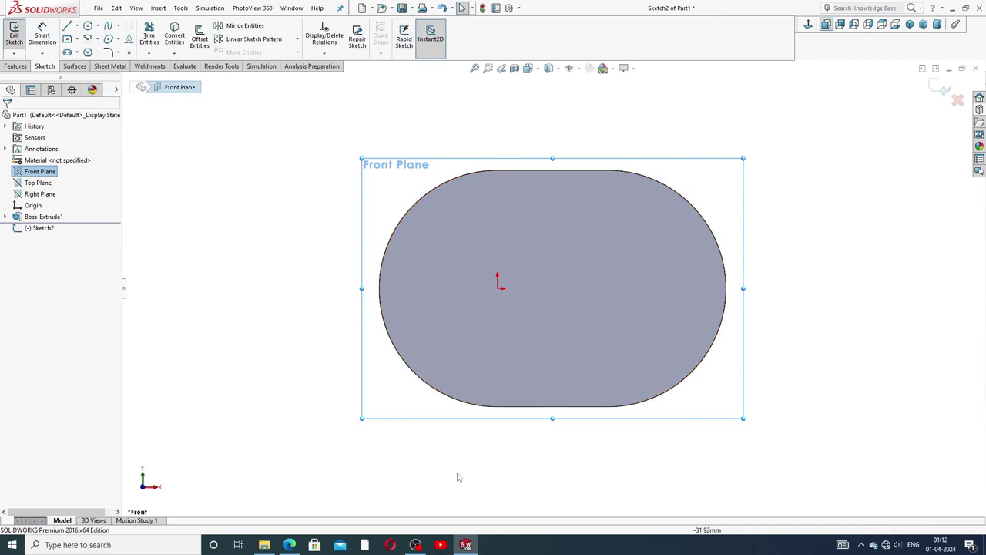
mouse_move(415, 544)
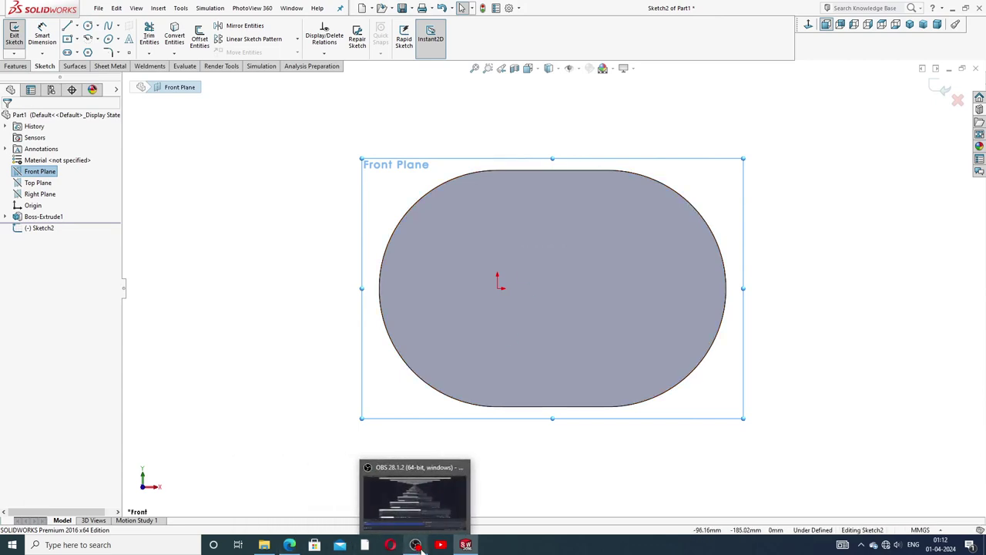
left_click(531, 437)
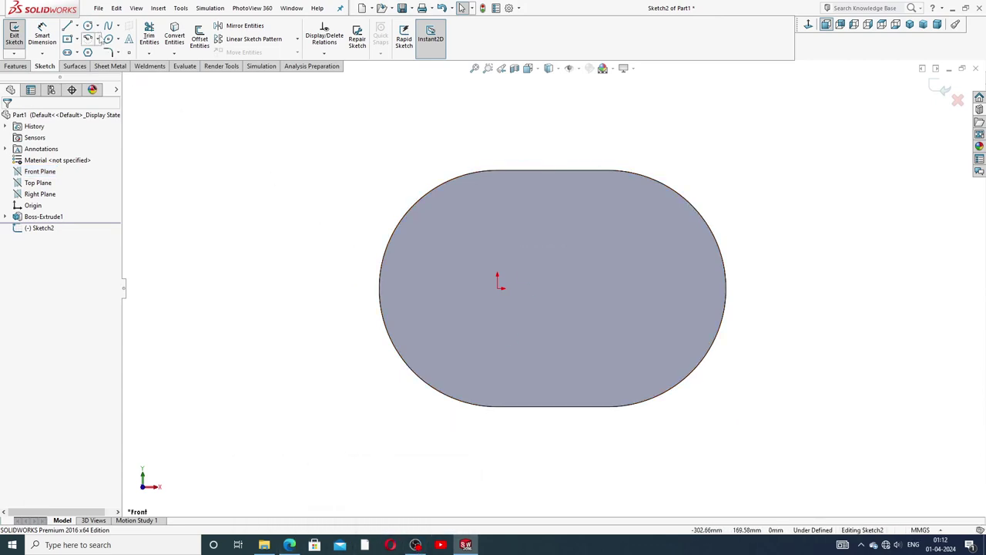
Step: Draw circles on the origin and the right arc centre, and make them Equal
left_click(88, 26)
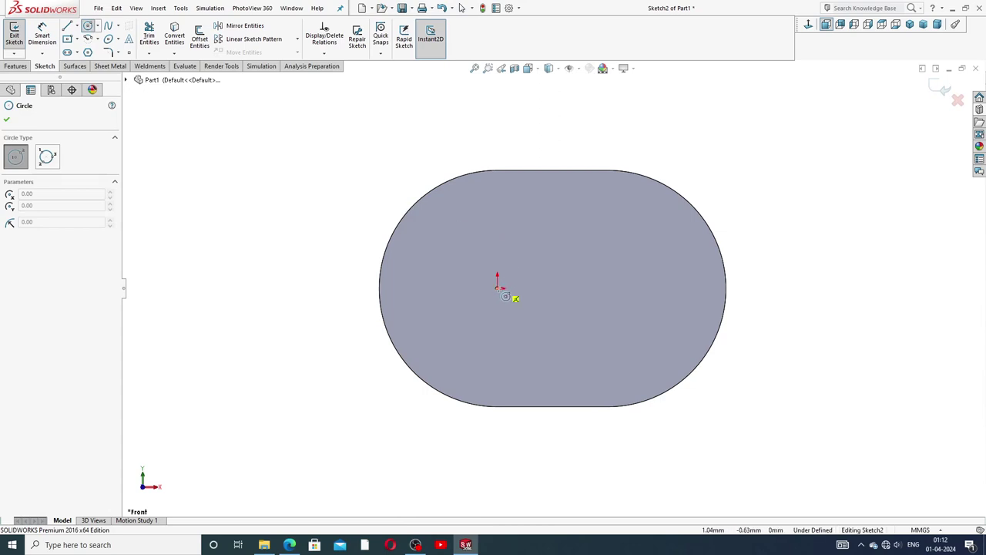
left_click(497, 287)
left_click(516, 283)
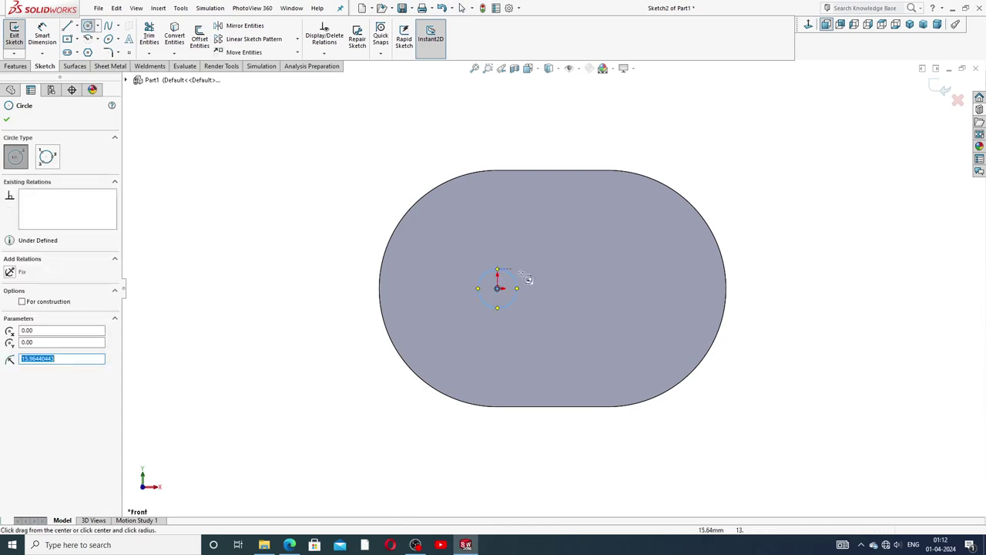
left_click(607, 287)
left_click(608, 267)
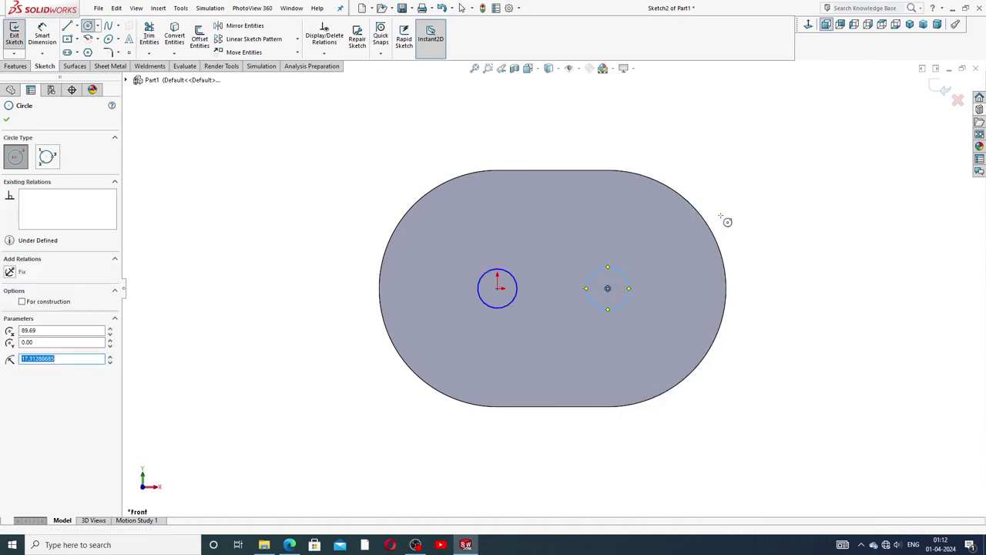
right_click(727, 219)
left_click(761, 223)
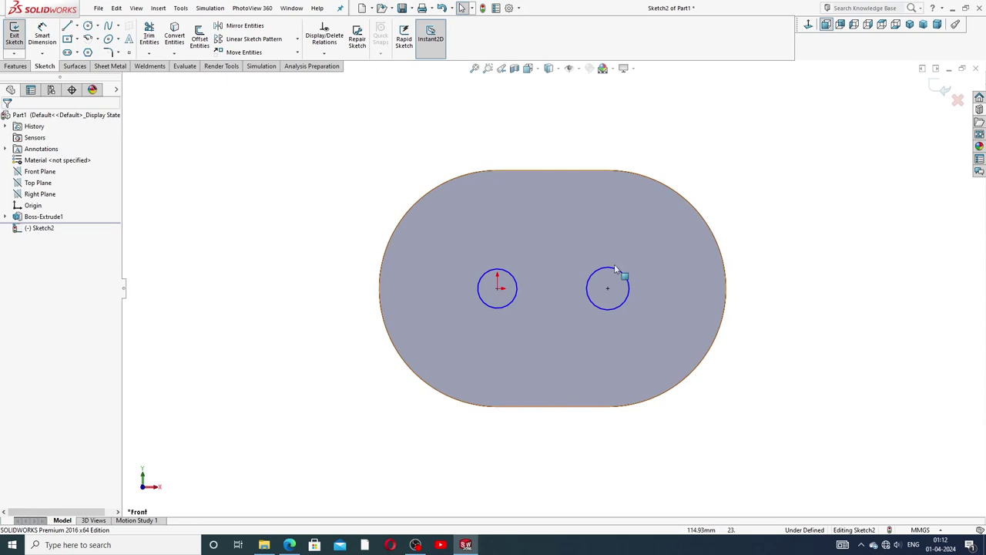
left_click(516, 285)
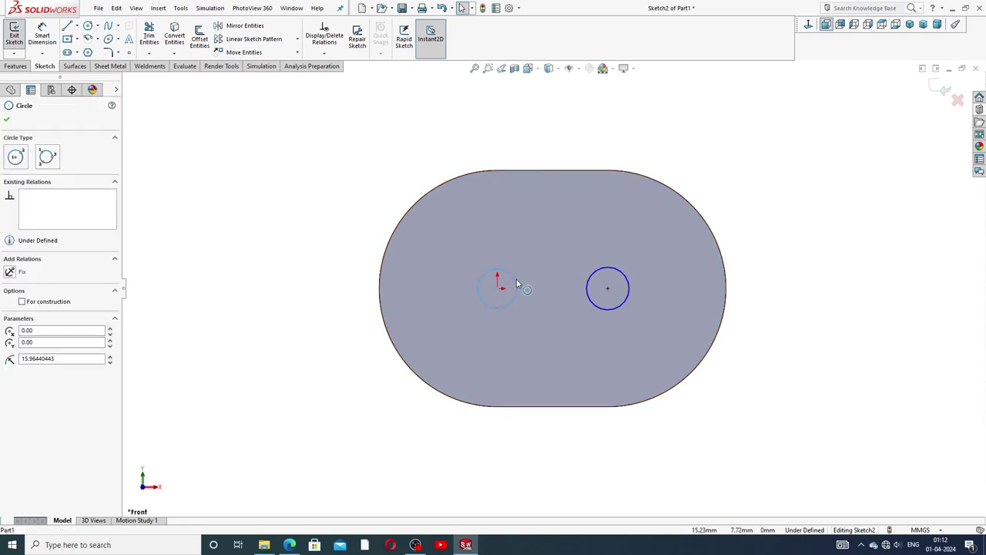
left_click(606, 267, "ctrl")
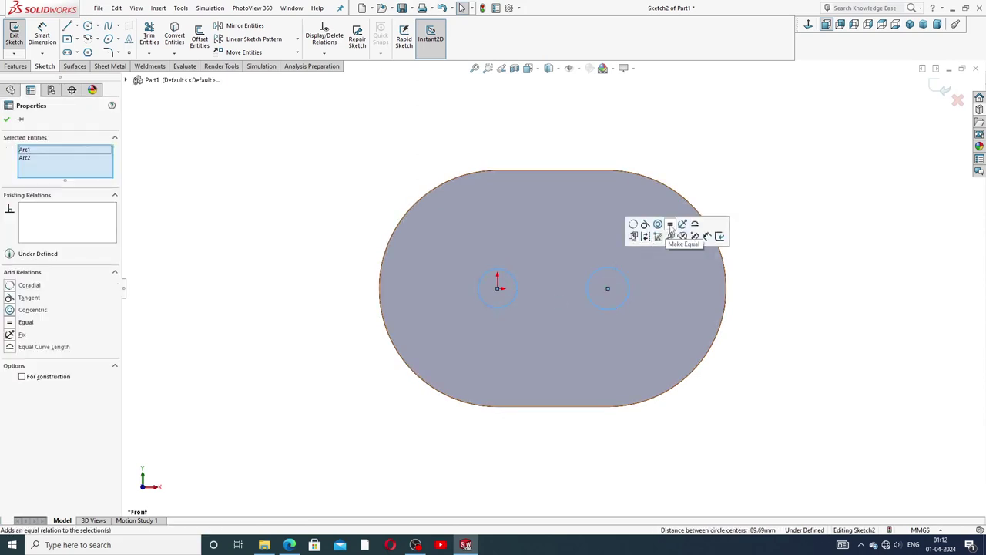
left_click(671, 225)
left_click(727, 162)
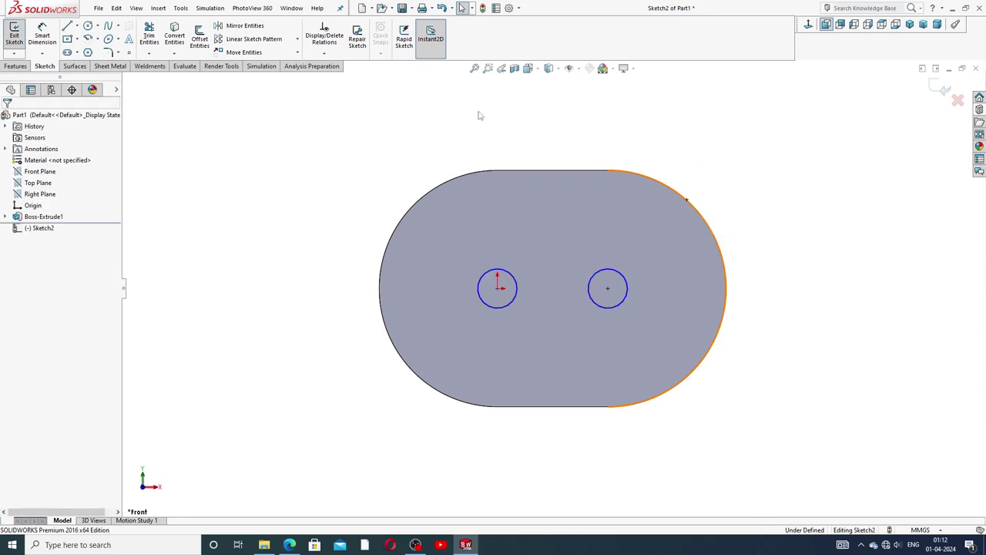
Step: Dimension the left circle to Ø20, move the label up-left, and bring up the housing drawing PDF
left_click(43, 44)
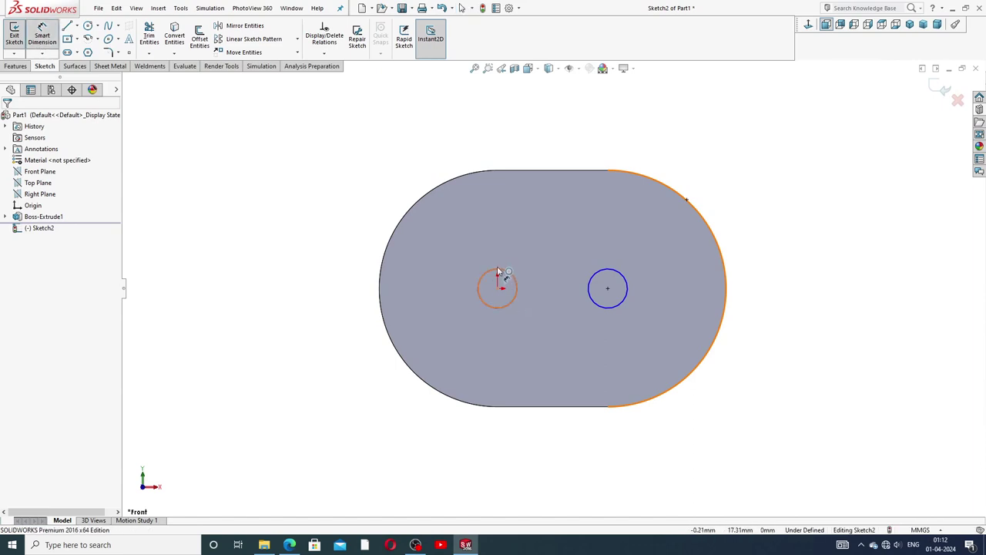
left_click(497, 270)
left_click(491, 250)
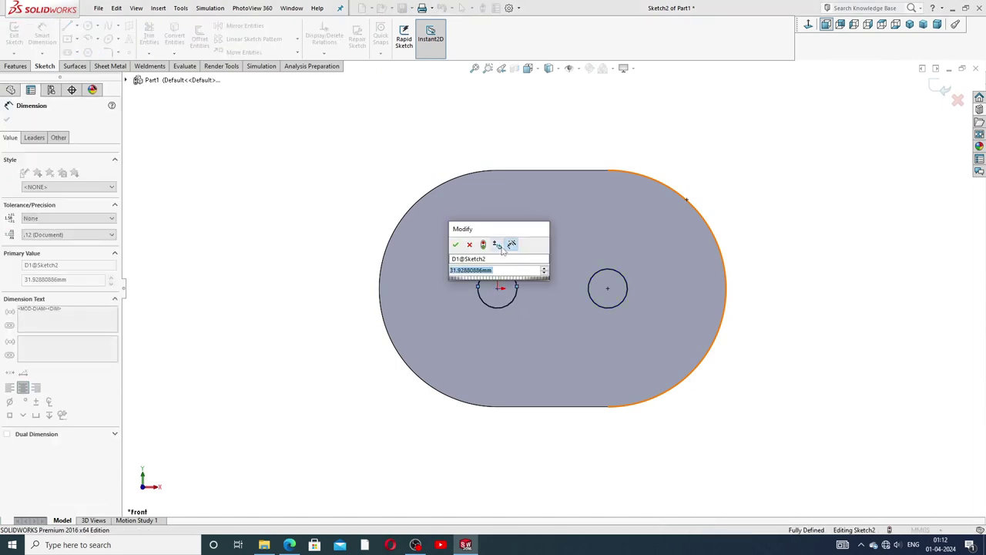
type("20")
key("Return")
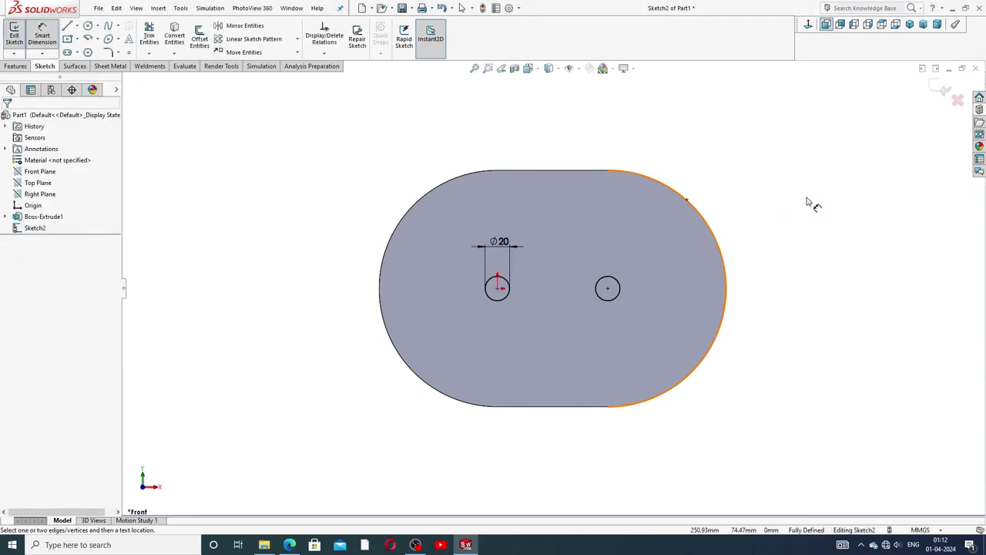
left_click_drag(499, 242, 456, 263)
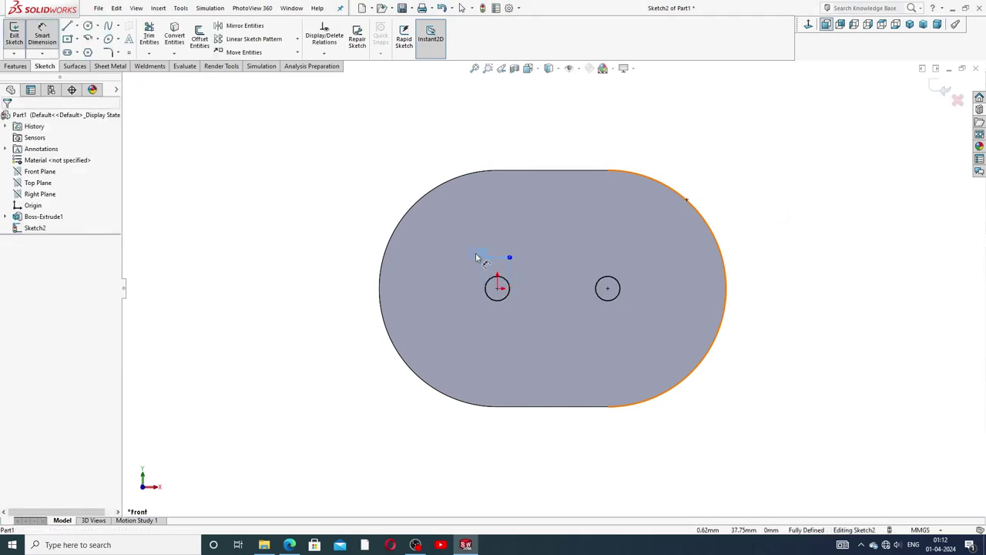
right_click(801, 171)
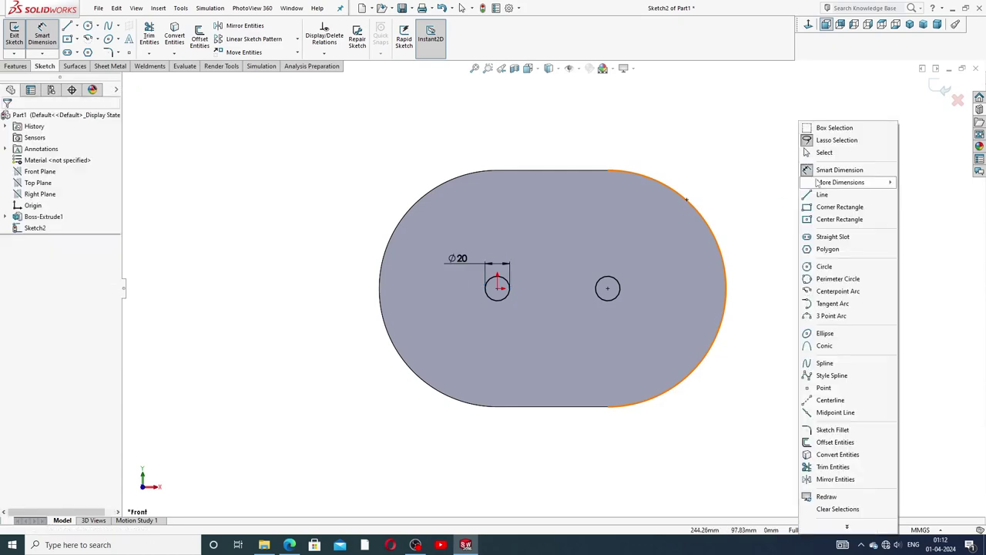
left_click(824, 153)
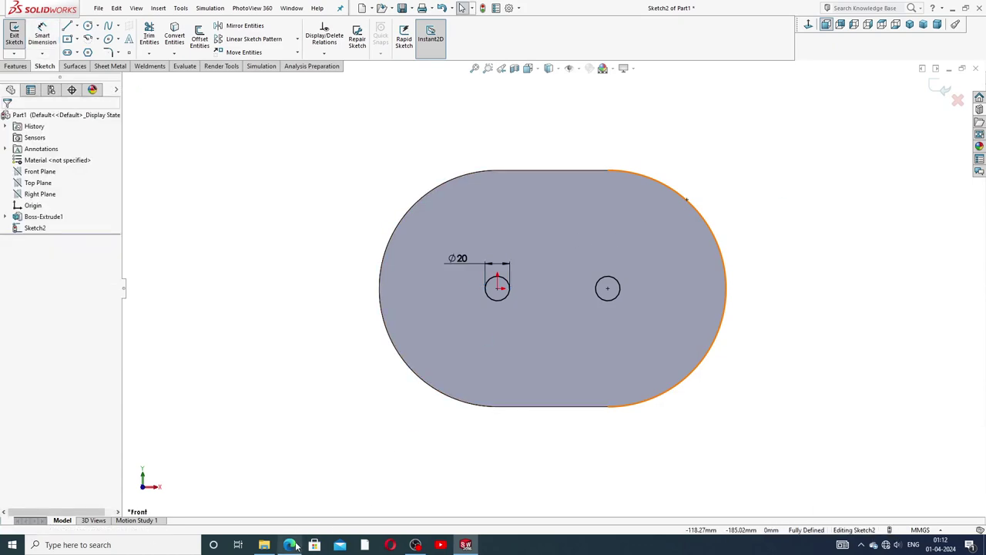
left_click(295, 545)
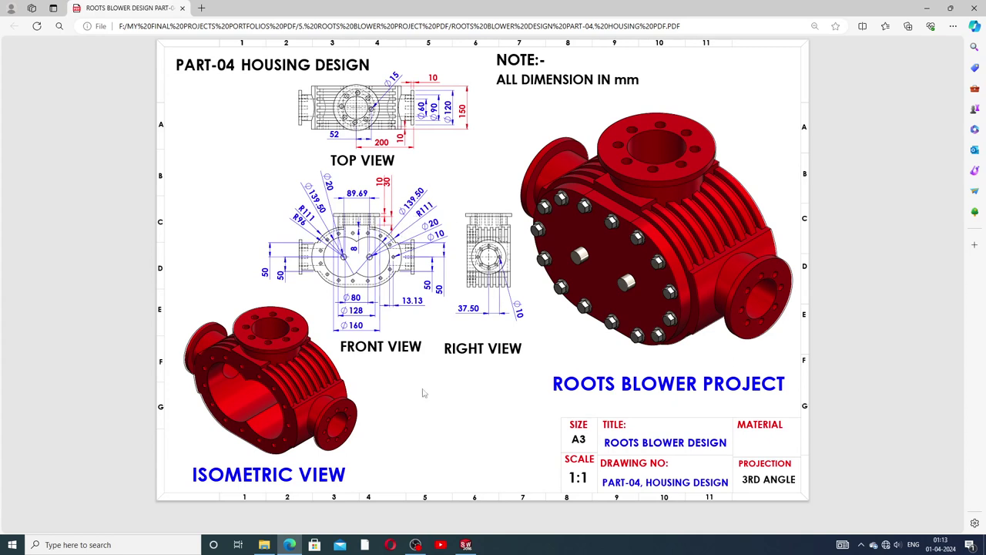
Step: Switch from the Edge PDF back to Sketch2 in SOLIDWORKS
left_click(466, 545)
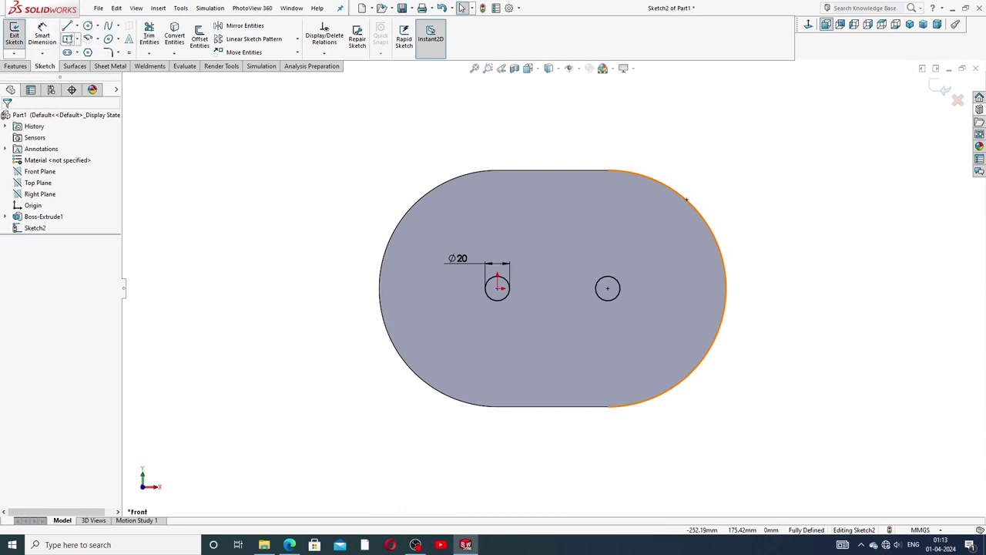
Step: Draw two large circles centred on the left and right bores and make them Equal
left_click(88, 26)
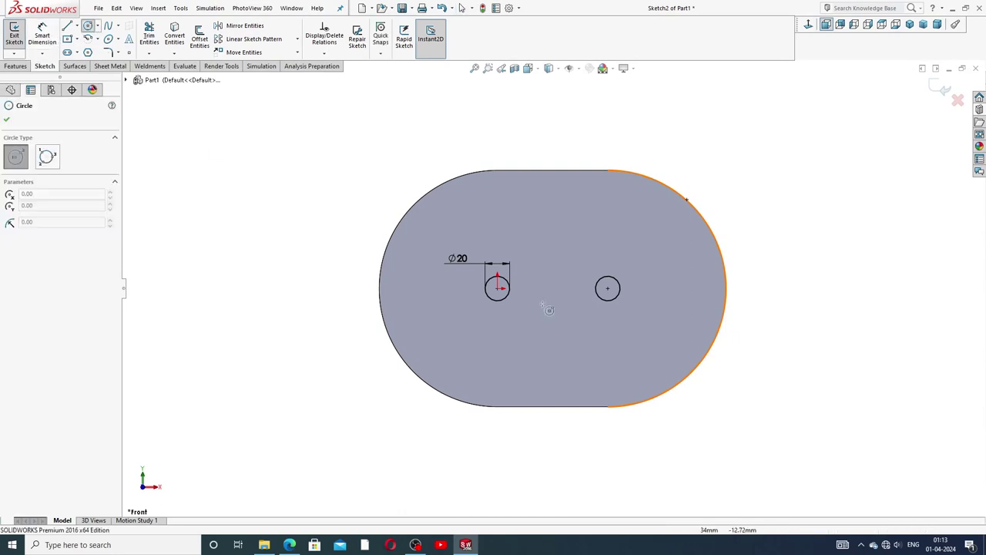
left_click(497, 289)
left_click(513, 210)
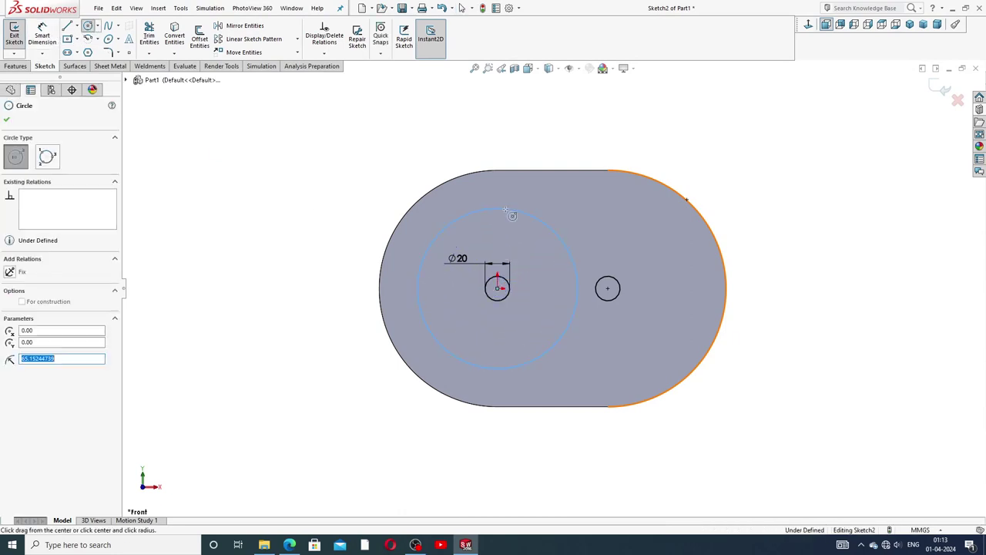
left_click(607, 288)
left_click(628, 215)
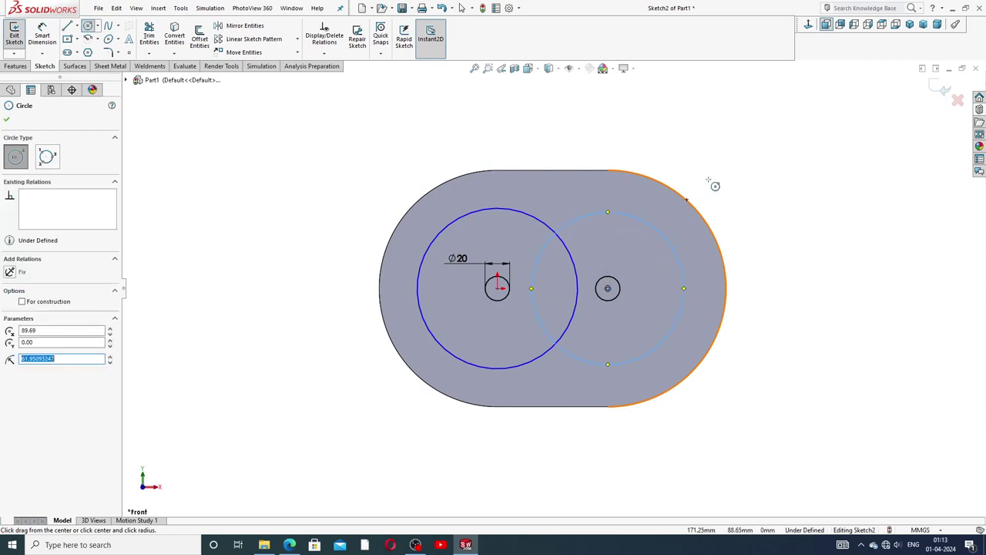
right_click(709, 180)
left_click(732, 188)
left_click(545, 226)
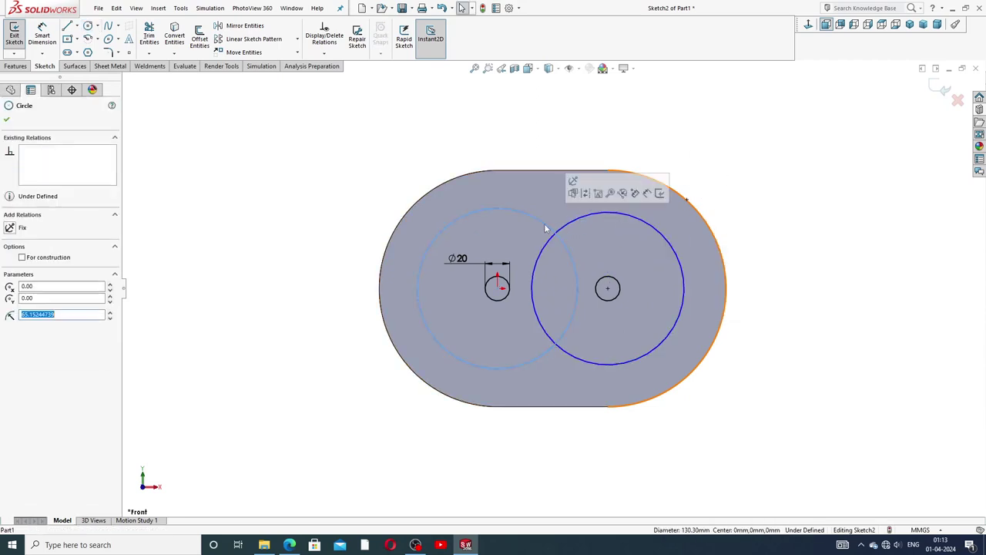
left_click(593, 212, "ctrl")
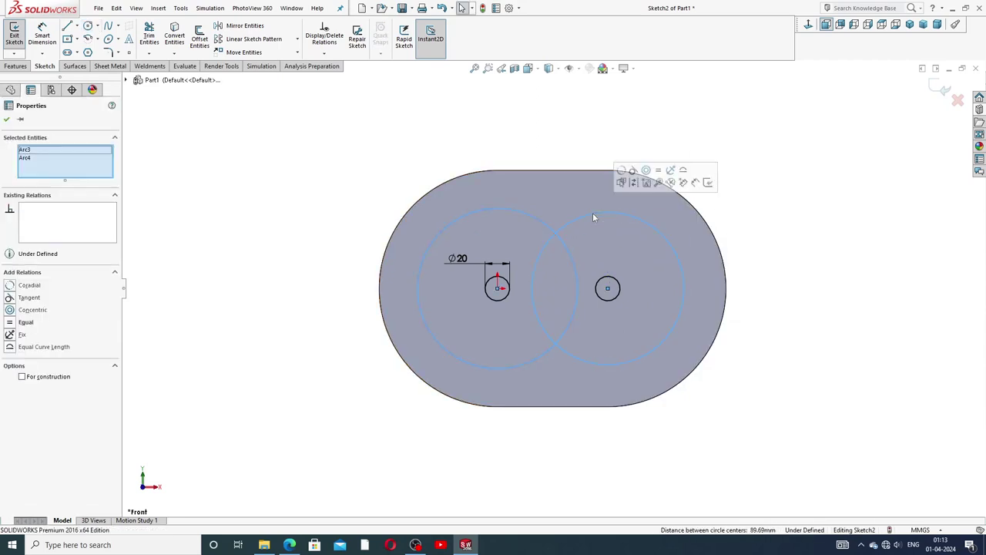
left_click(659, 170)
left_click(389, 116)
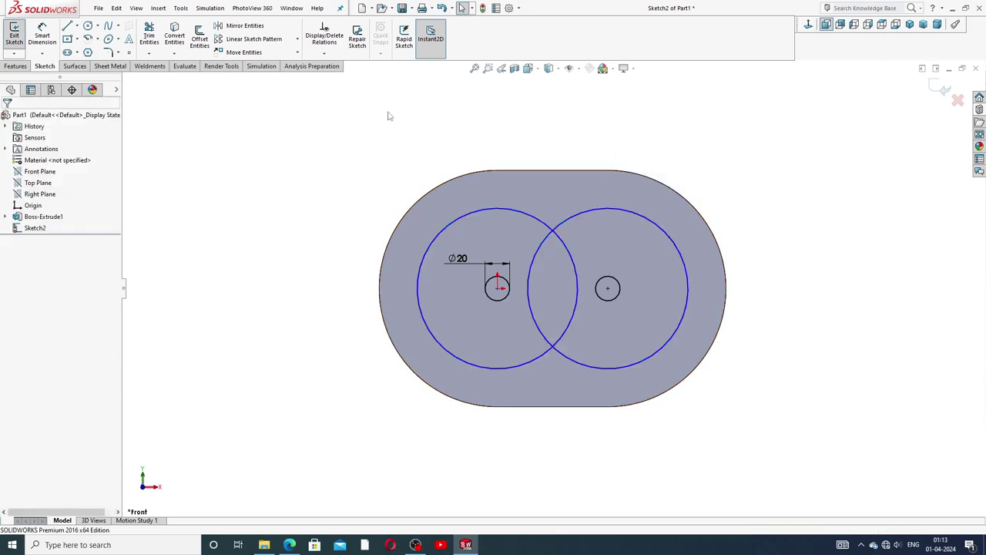
Step: Dimension the left large circle to Ø139.5
left_click(42, 35)
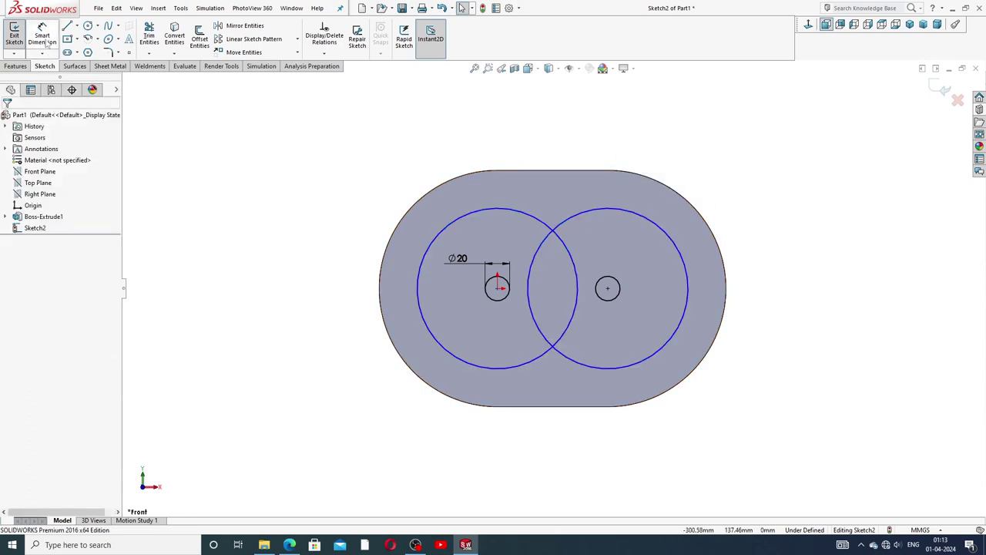
left_click(462, 220)
left_click(389, 178)
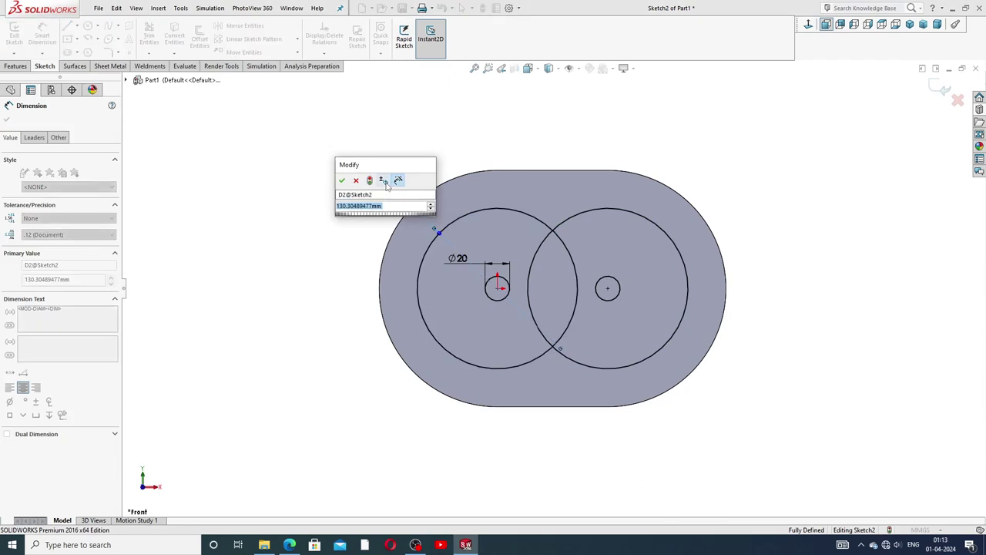
type("13")
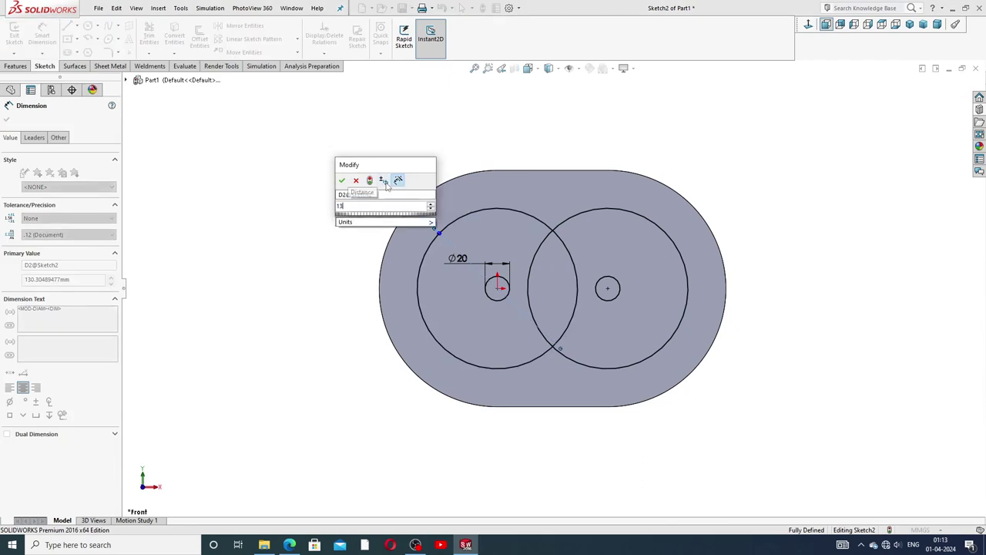
type("9.5")
key("Return")
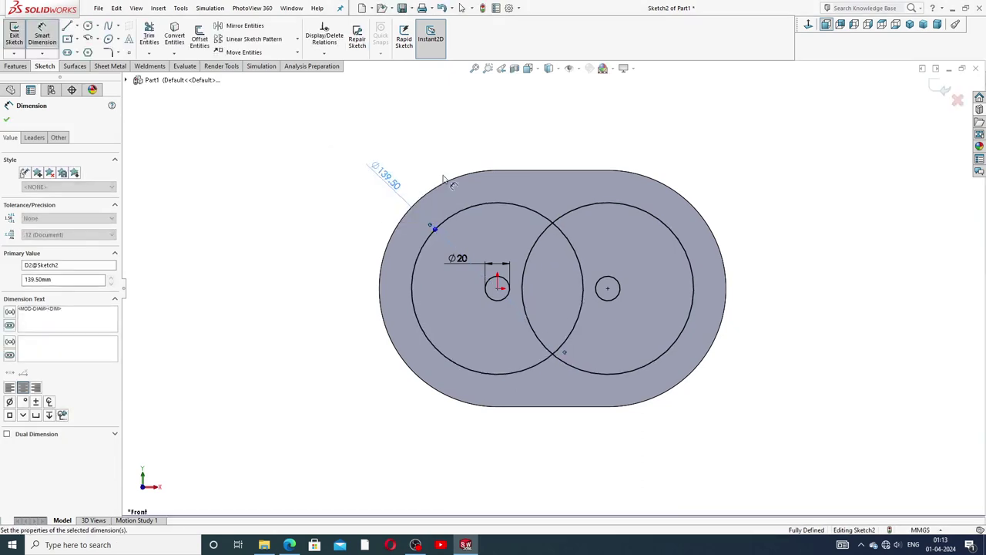
right_click(595, 141)
left_click(617, 152)
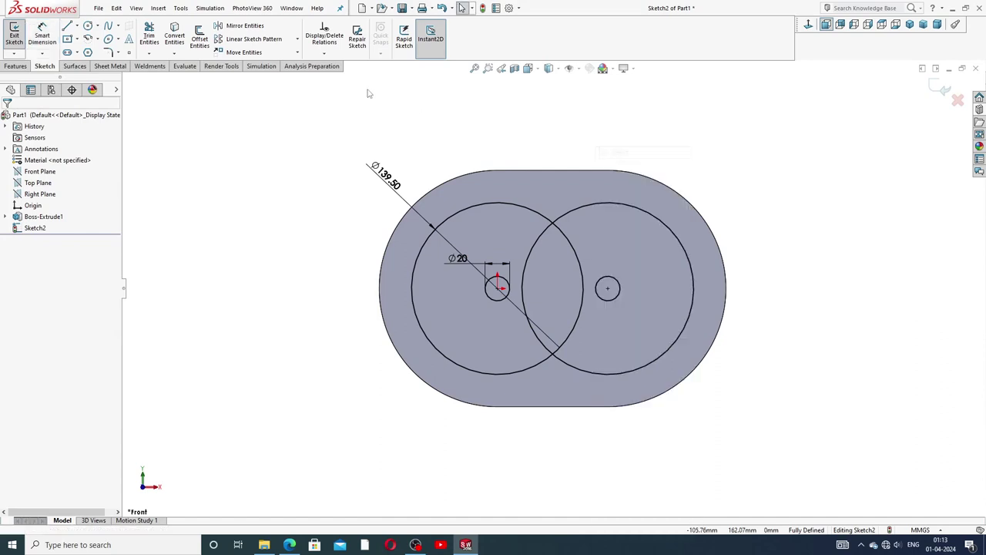
Step: Trim away the overlapping inner arcs to leave a figure-eight outline
left_click(148, 34)
scroll(620, 287, "down", 2)
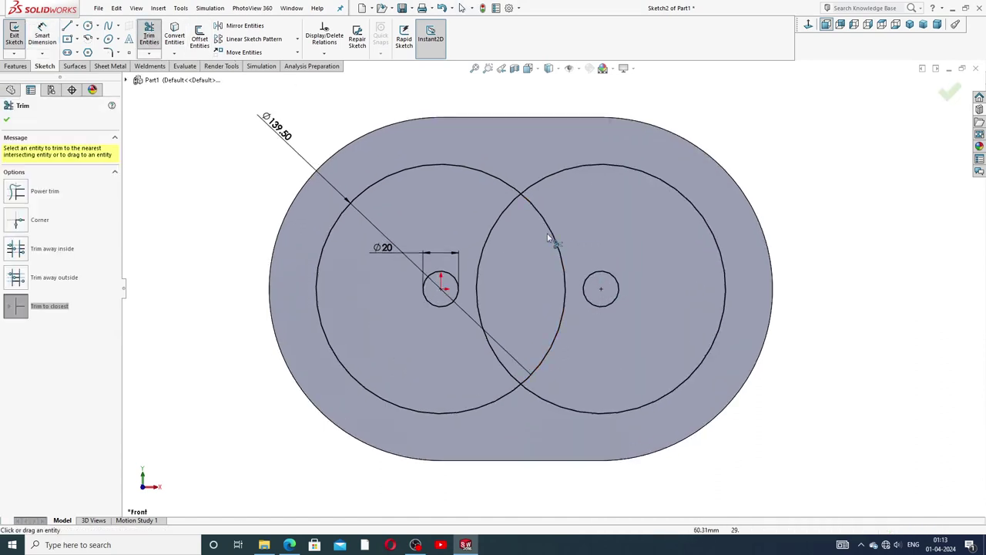
left_click(509, 218)
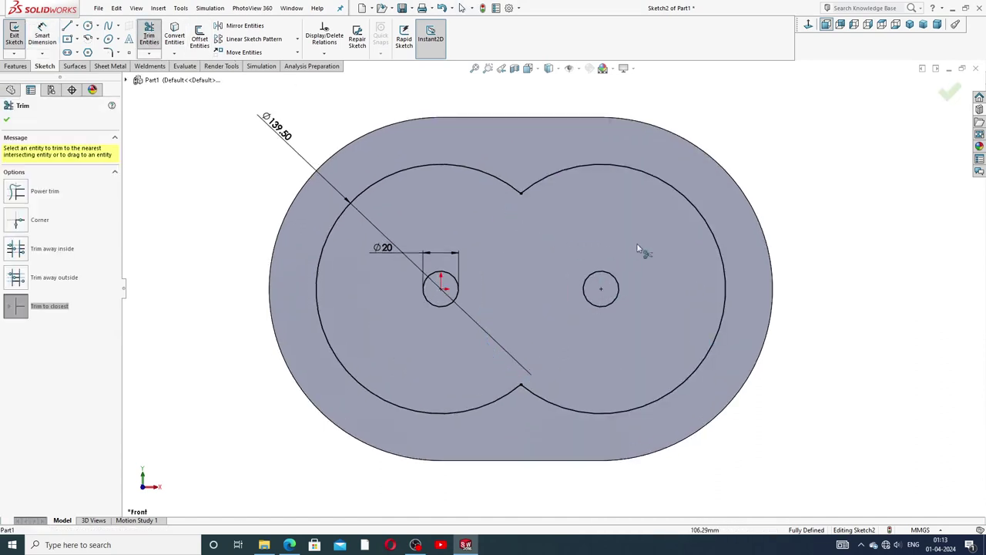
right_click(818, 171)
left_click(843, 153)
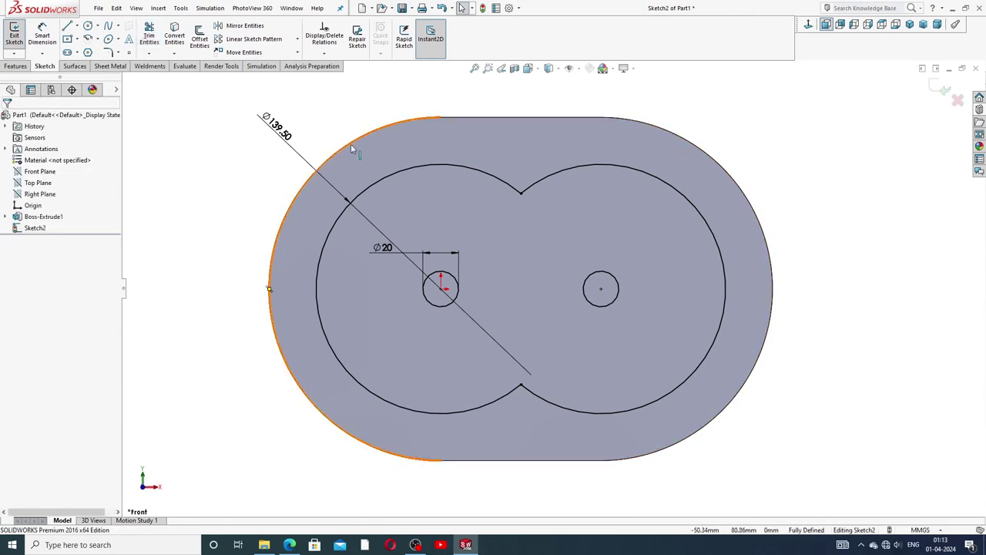
Step: Start an Extruded Boss/Base and select a region of the twin-lobe sketch
left_click(21, 67)
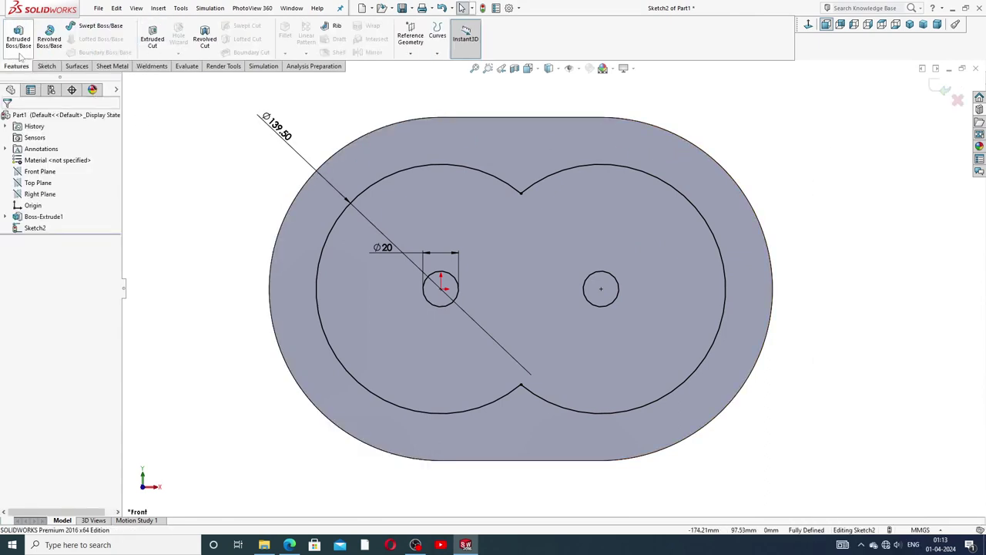
left_click(18, 43)
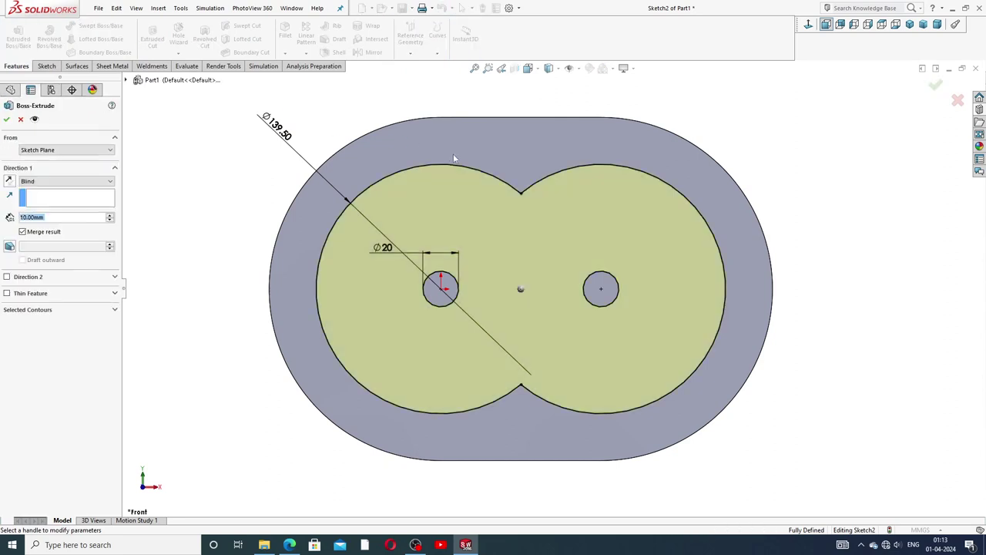
left_click(51, 311)
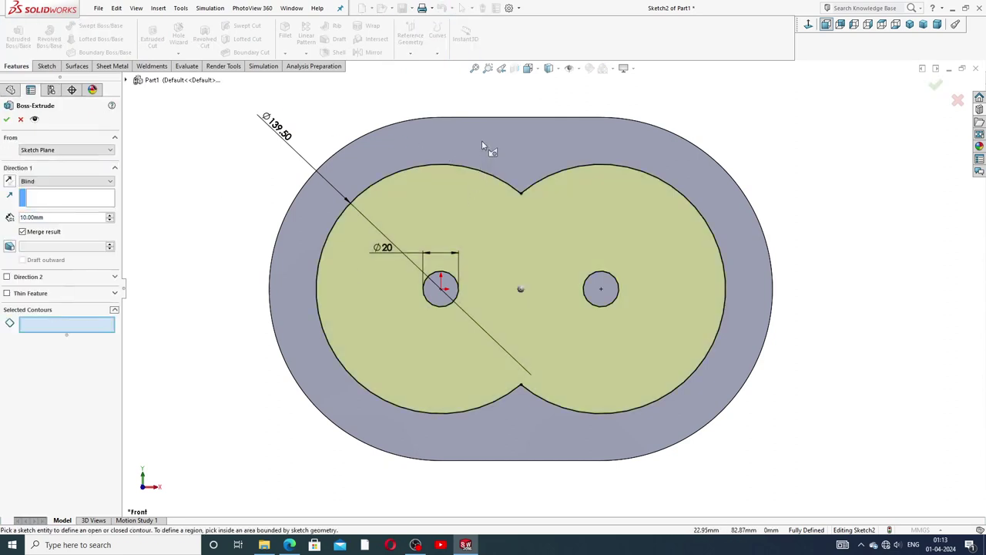
left_click(527, 179)
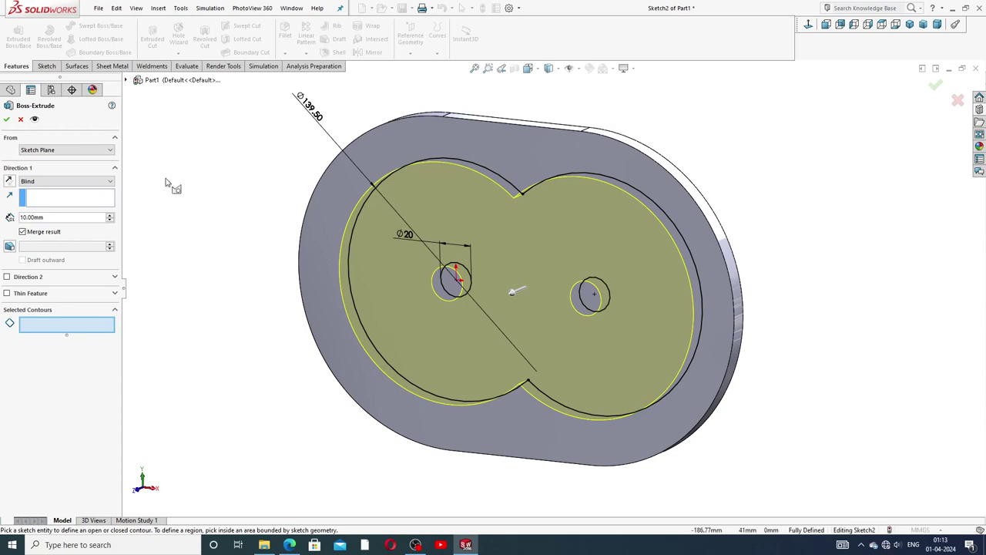
Step: Cancel the extrusion, return to the Front view, and bring up the housing drawing PDF
left_click(21, 119)
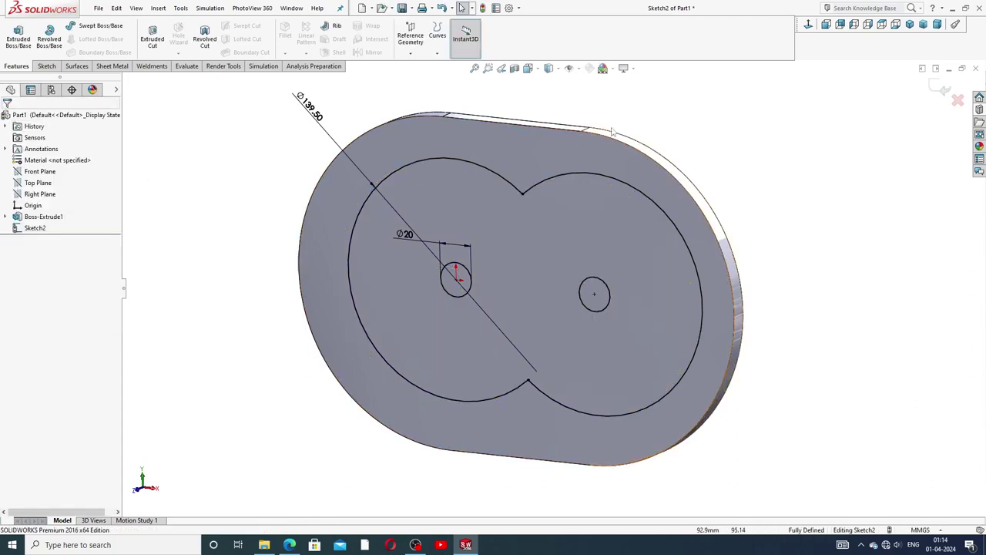
left_click(809, 25)
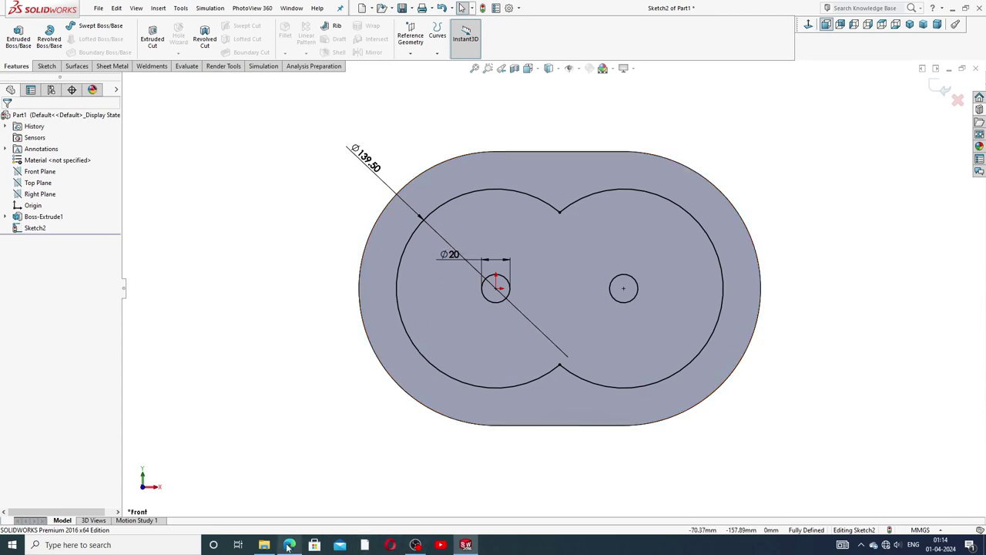
left_click(289, 544)
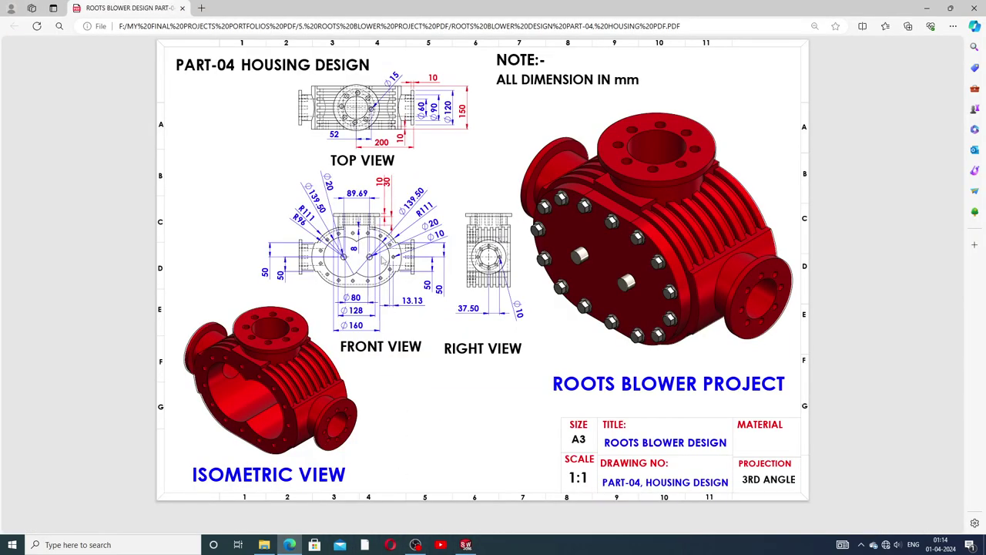
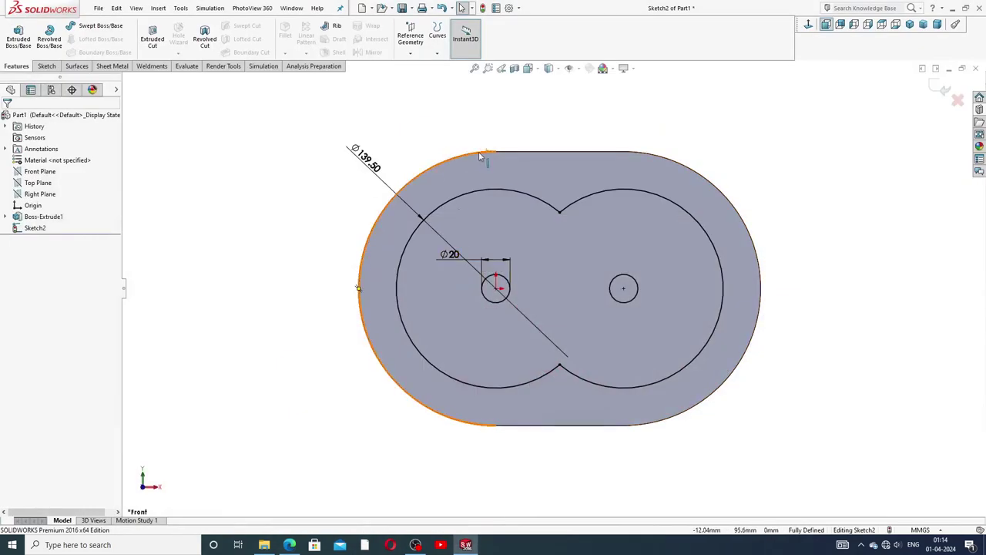
Step: Select the first body's outer outline loop and convert it into Sketch2
left_click(479, 157)
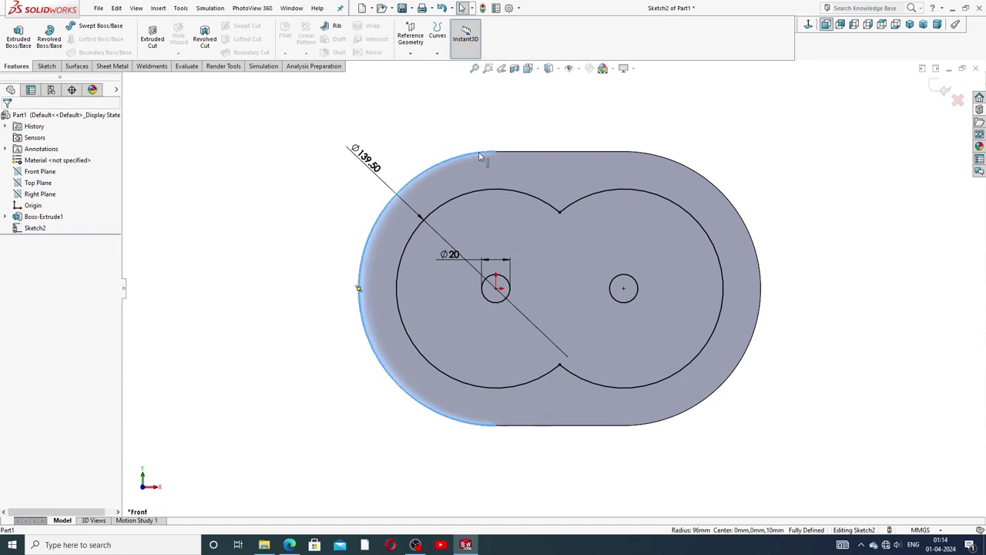
right_click(480, 157)
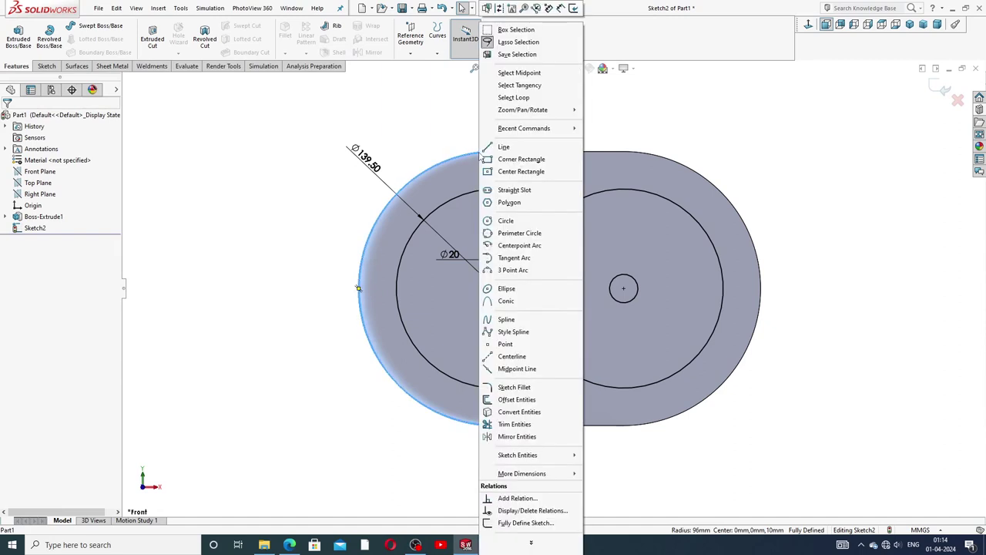
left_click(514, 98)
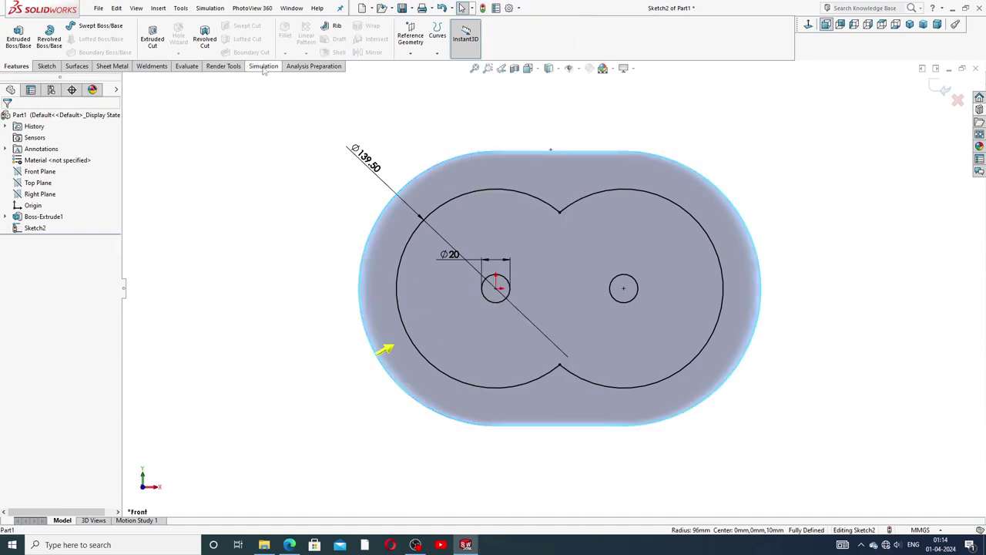
left_click(46, 66)
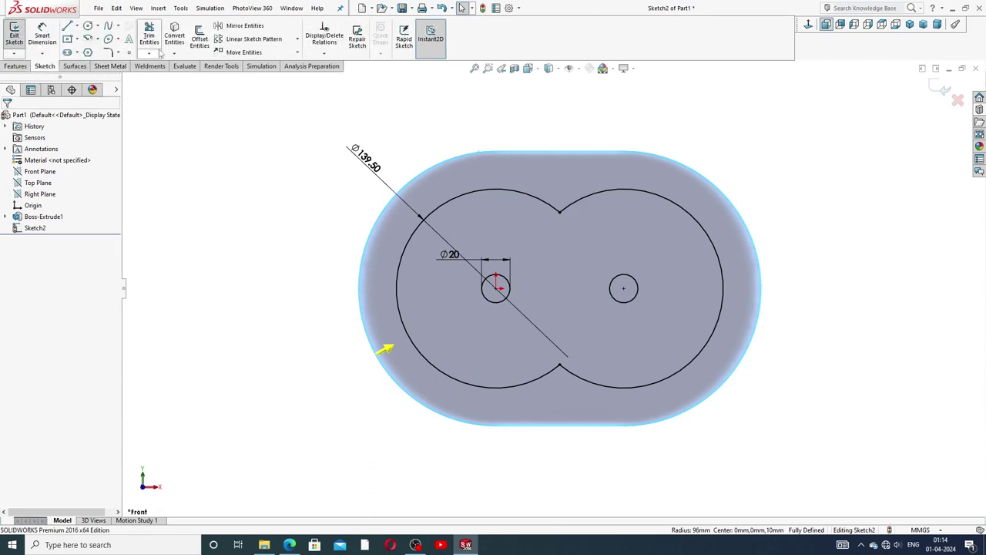
left_click(175, 38)
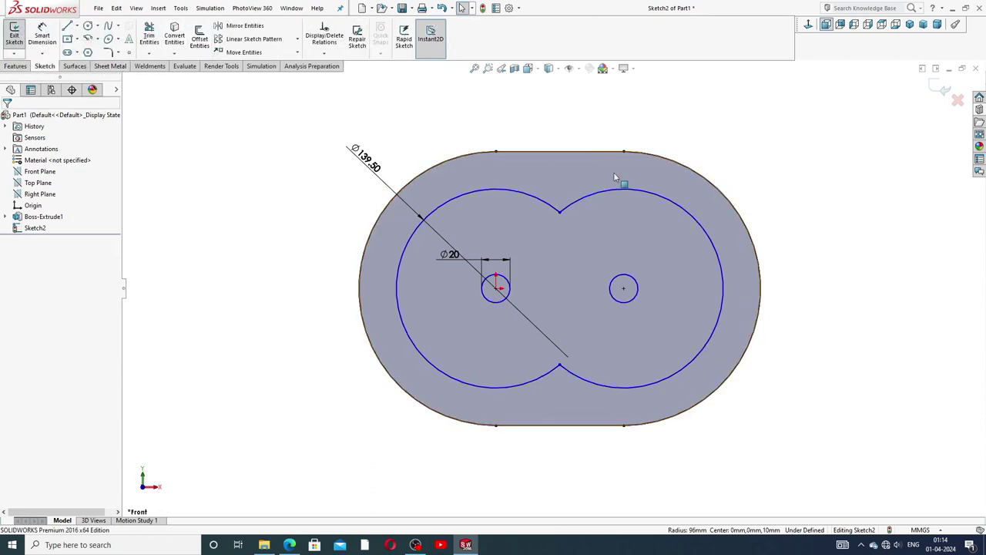
scroll(462, 166, "up", 2)
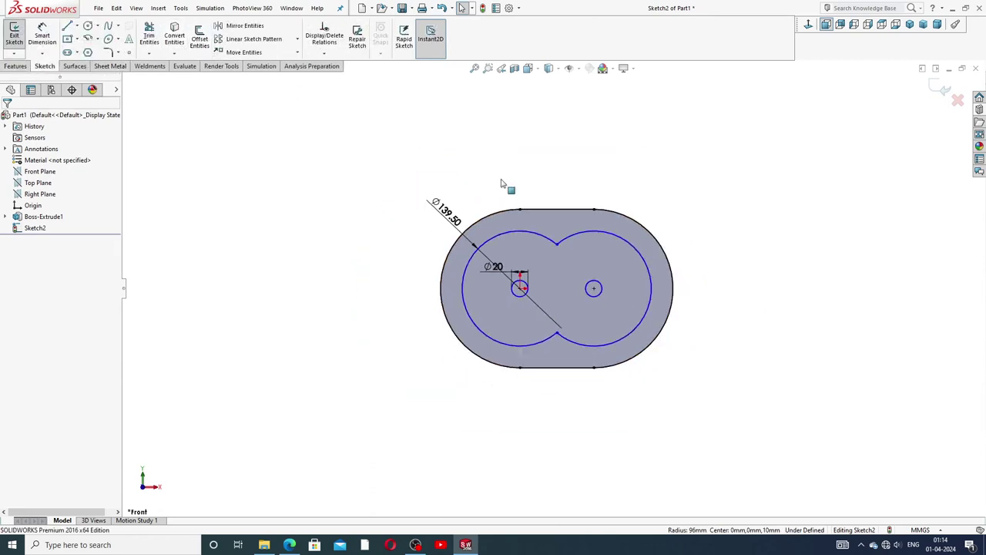
scroll(571, 288, "down", 2)
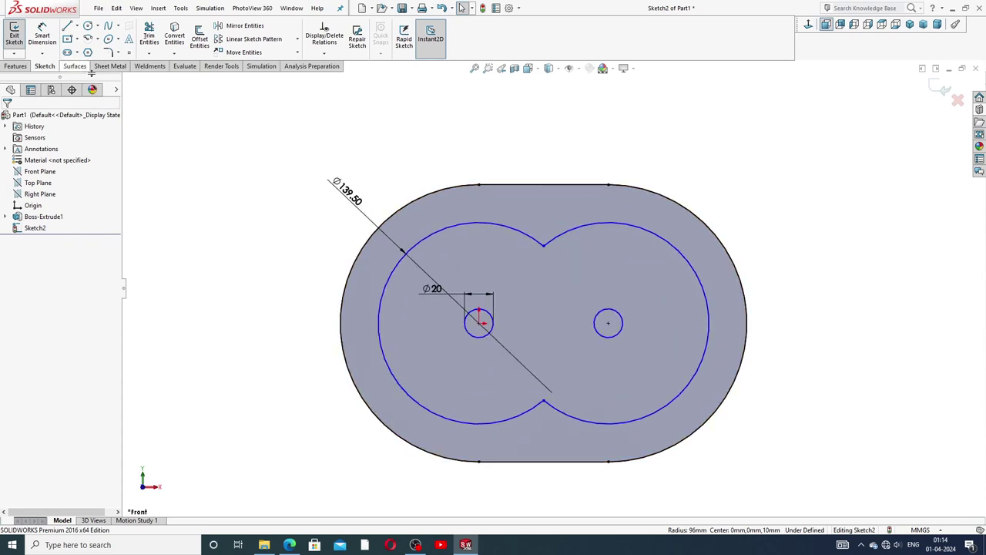
Step: Preview the converted outline as an Extruded Boss 150 mm deep
left_click(16, 65)
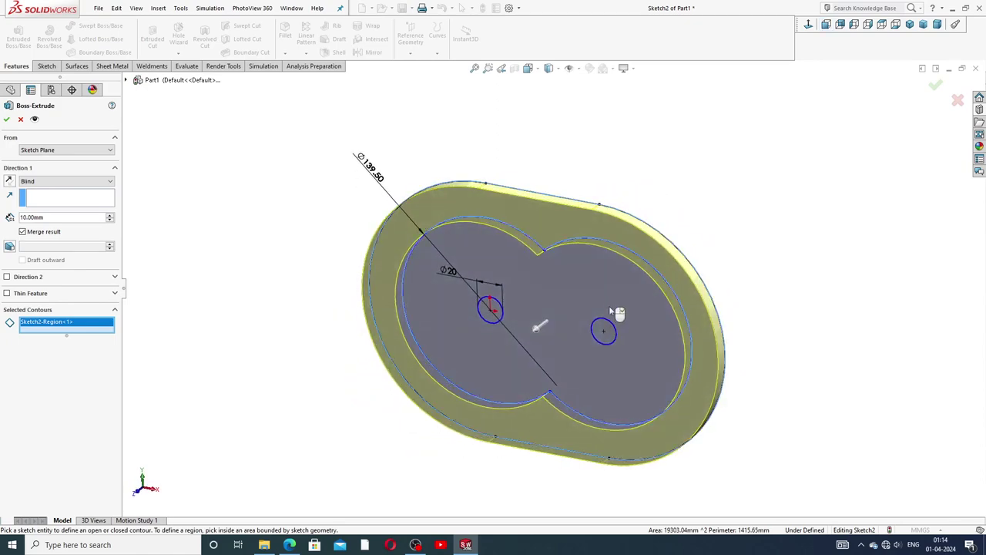
middle_click_drag(616, 316, 509, 327)
scroll(512, 328, "up", 3)
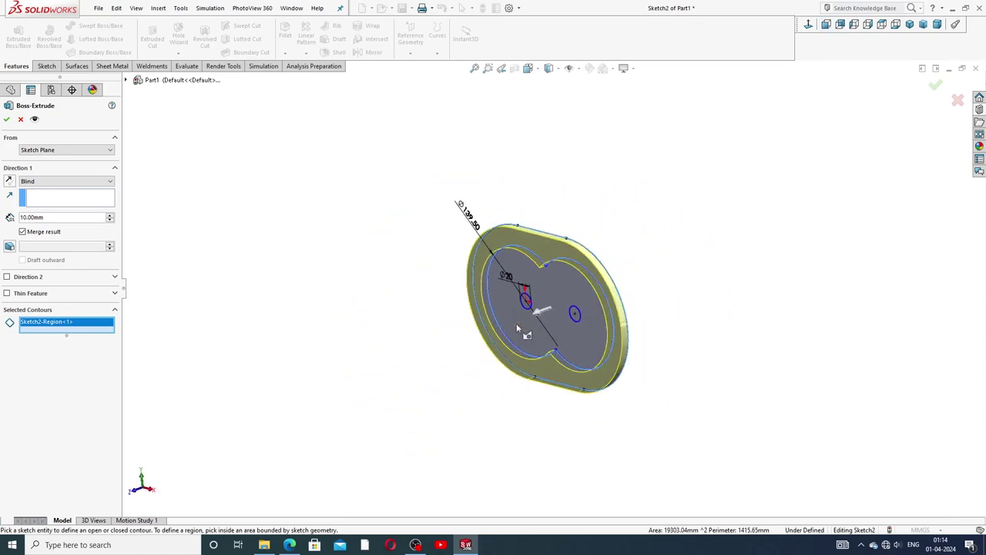
scroll(539, 334, "down", 2)
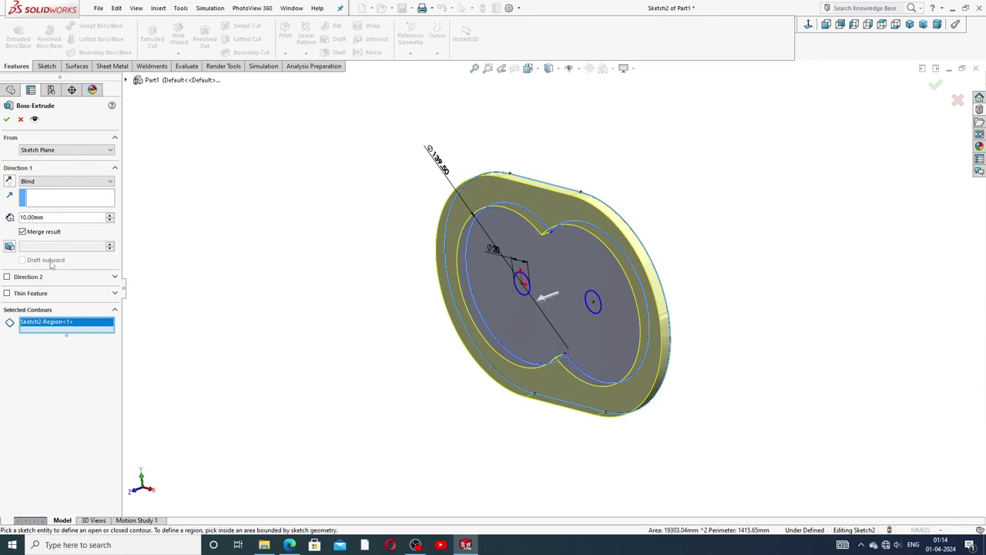
left_click_drag(44, 218, 17, 218)
type("150")
key("Return")
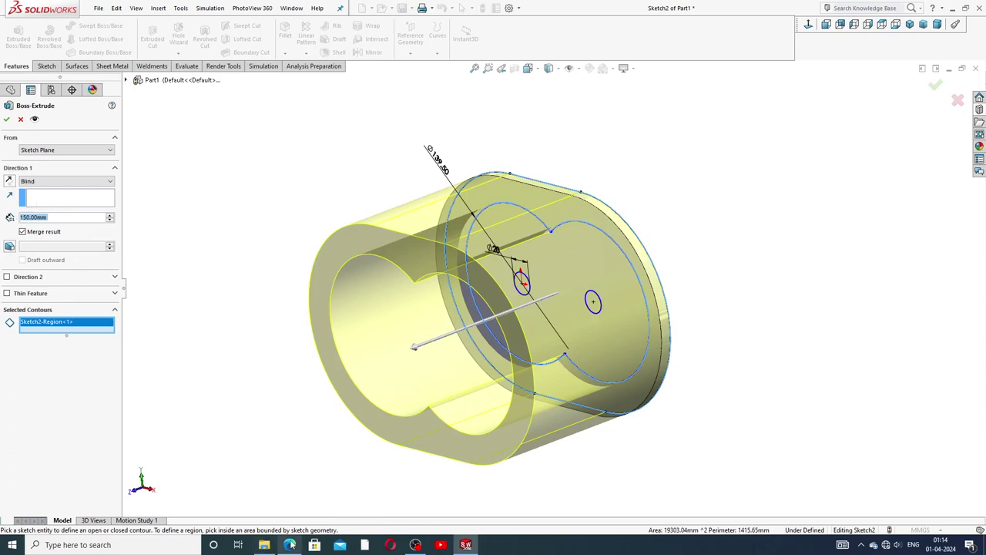
left_click(290, 544)
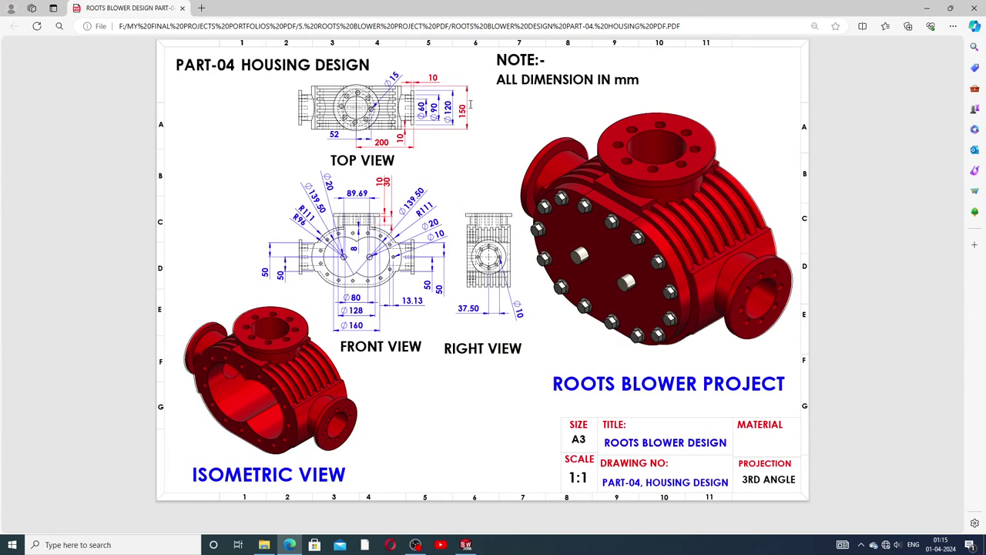
Step: Compare the housing PDF's dimensions, including the 150 mm depth, then return to SOLIDWORKS
left_click(290, 545)
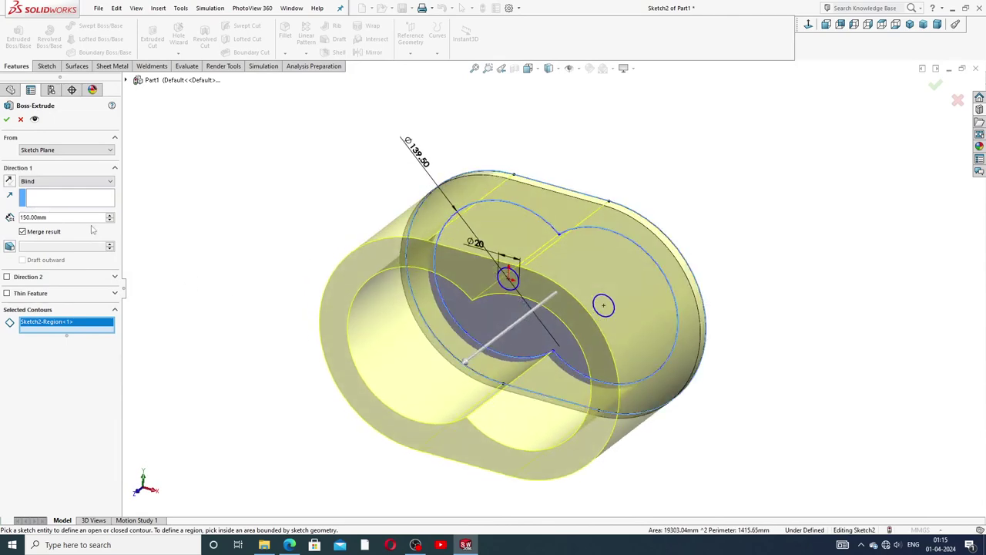
Step: Confirm the 150 mm boss extrusion and select its Sketch2
left_click(6, 119)
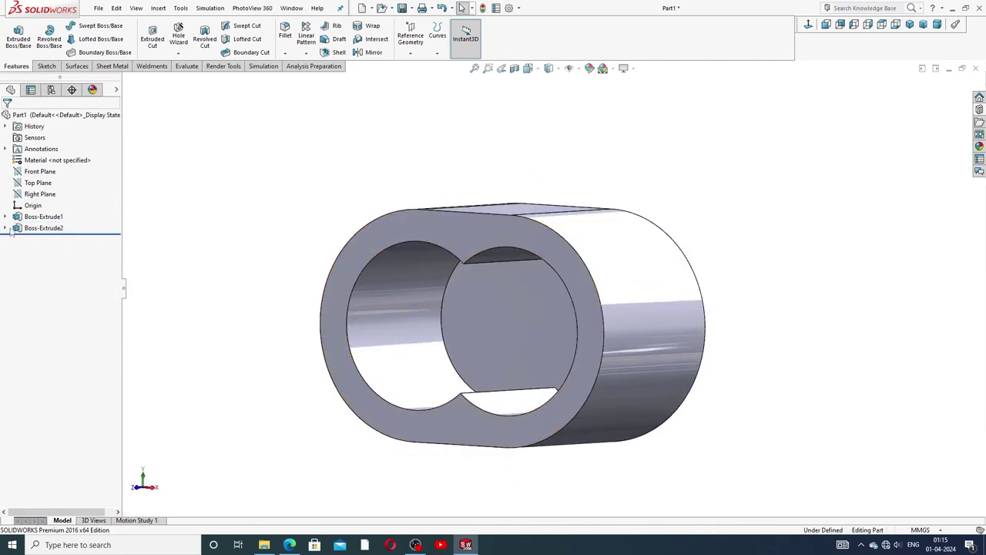
left_click(5, 228)
left_click(50, 240)
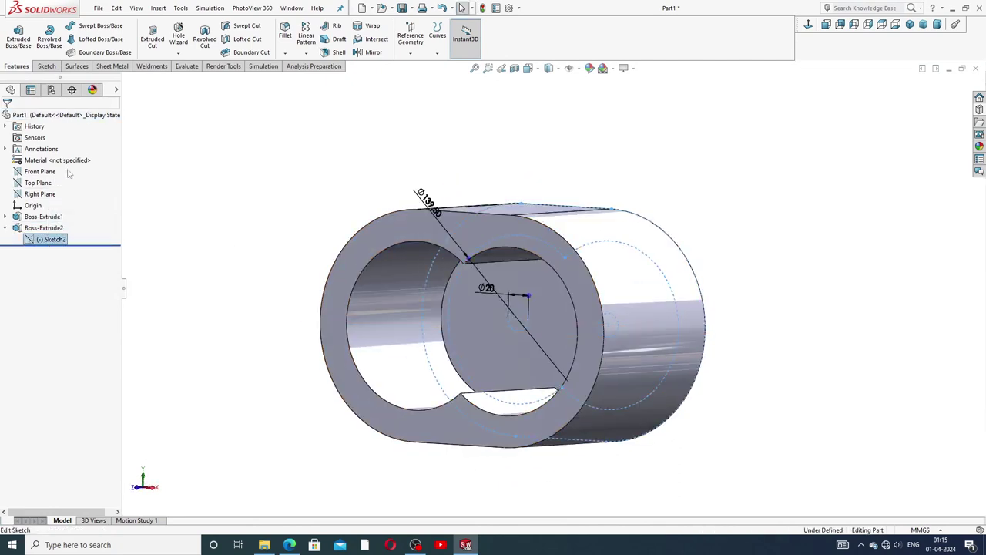
Step: Cut the two small shaft circles Through All as Cut-Extrude1
left_click(152, 38)
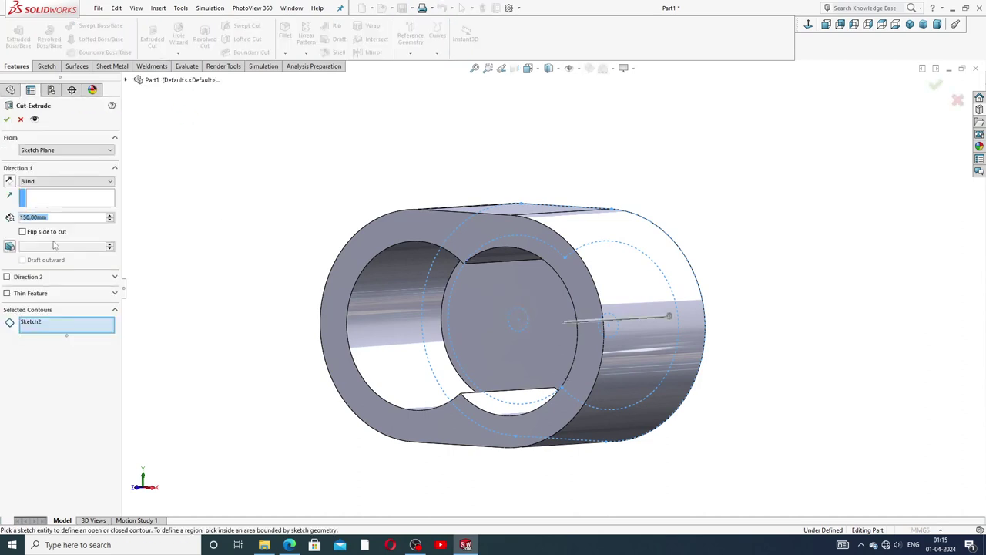
left_click(9, 181)
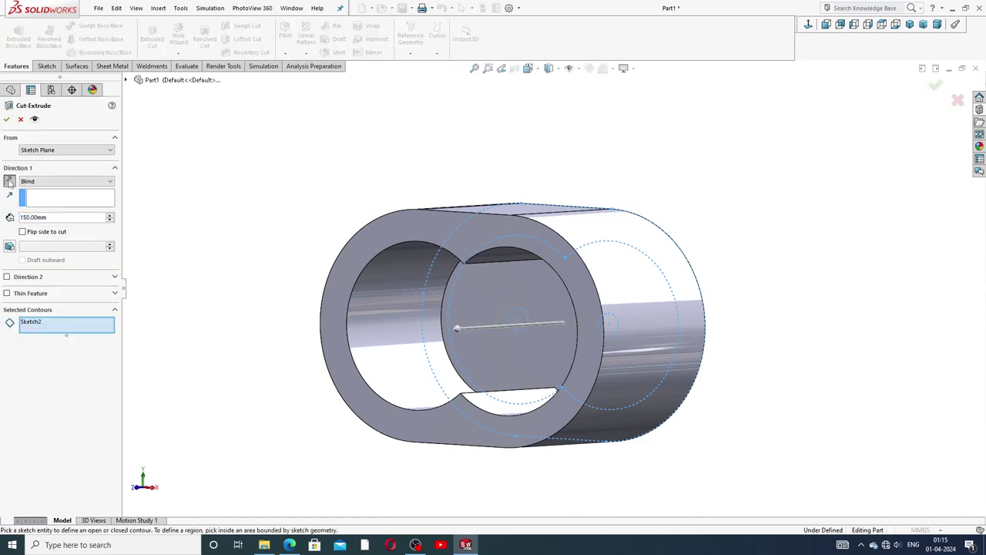
left_click(50, 182)
left_click(52, 197)
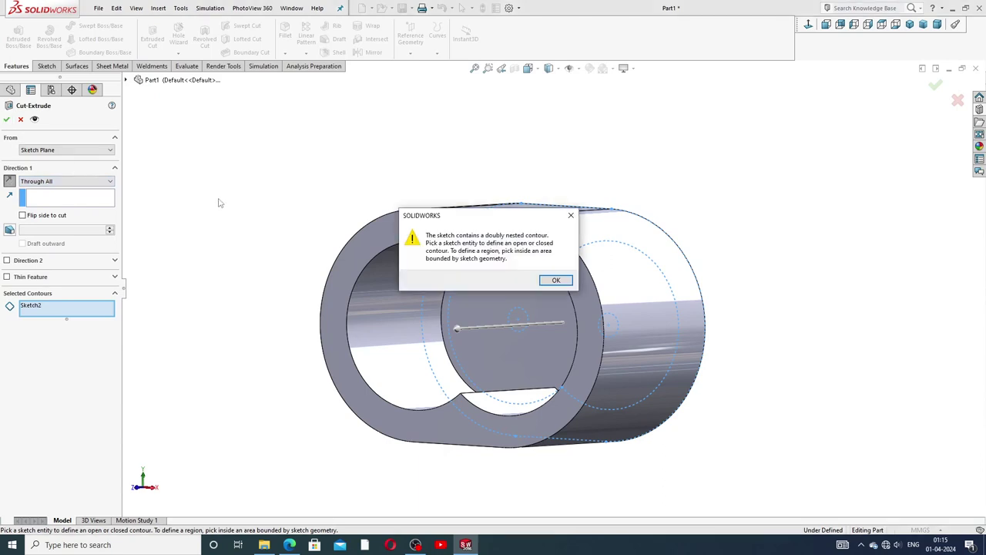
left_click(570, 216)
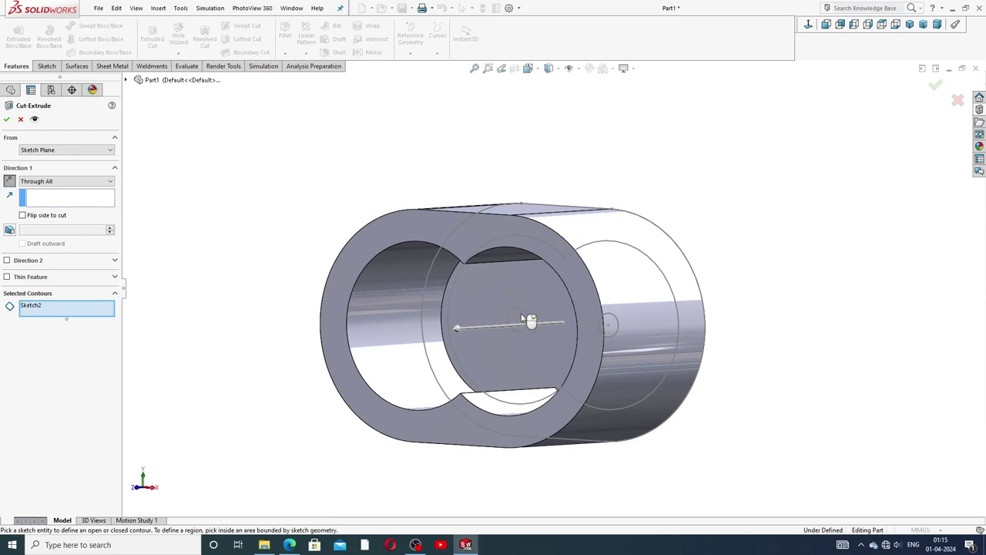
middle_click_drag(524, 318, 519, 312)
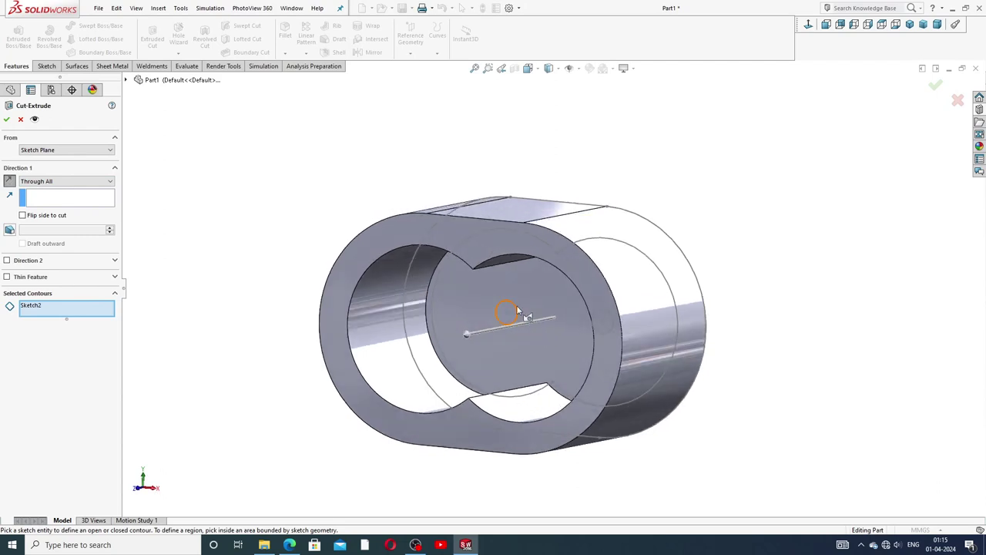
left_click(518, 312)
left_click(605, 319)
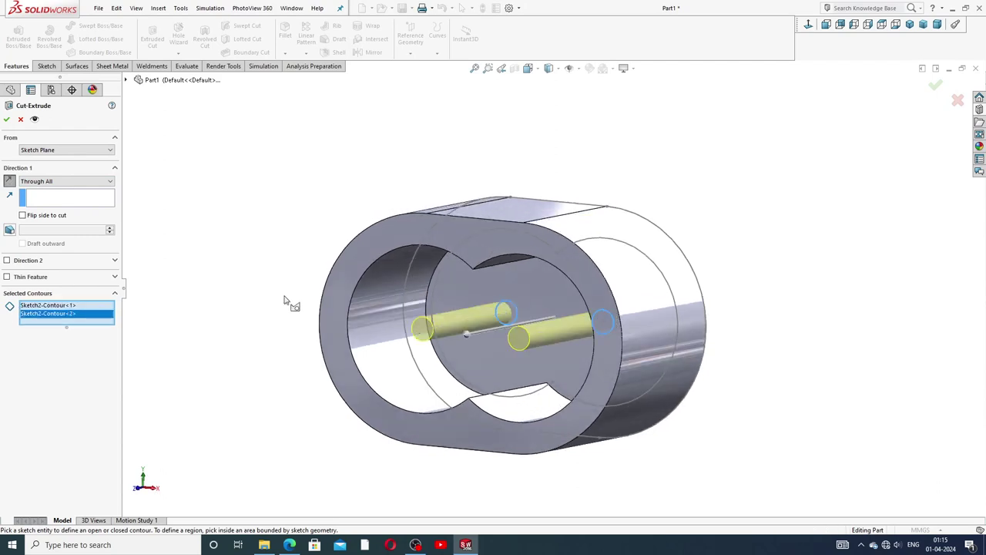
left_click(7, 120)
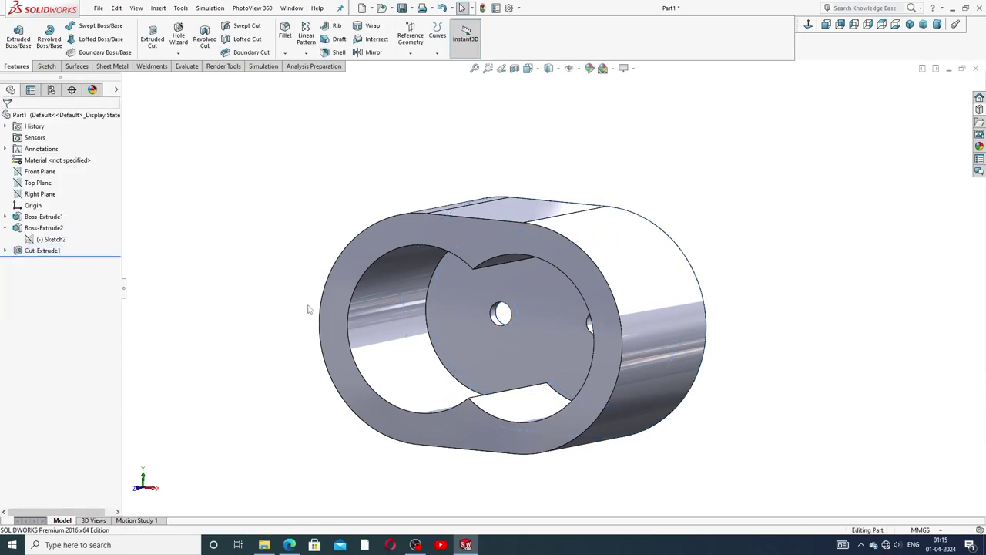
mouse_move(308, 309)
middle_mouse_down()
mouse_move(368, 194)
mouse_move(385, 271)
mouse_move(323, 282)
mouse_move(341, 324)
mouse_move(567, 238)
middle_mouse_up()
scroll(567, 237, "down", 2)
scroll(517, 286, "up", 2)
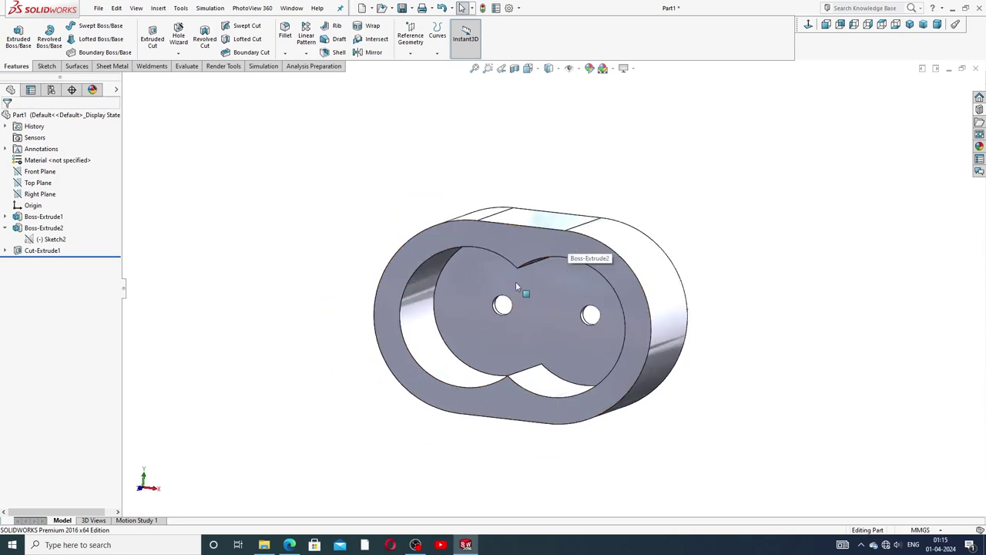
Step: On the front face, draw a straight slot between both bore centres, enclosing the housing
left_click(536, 245)
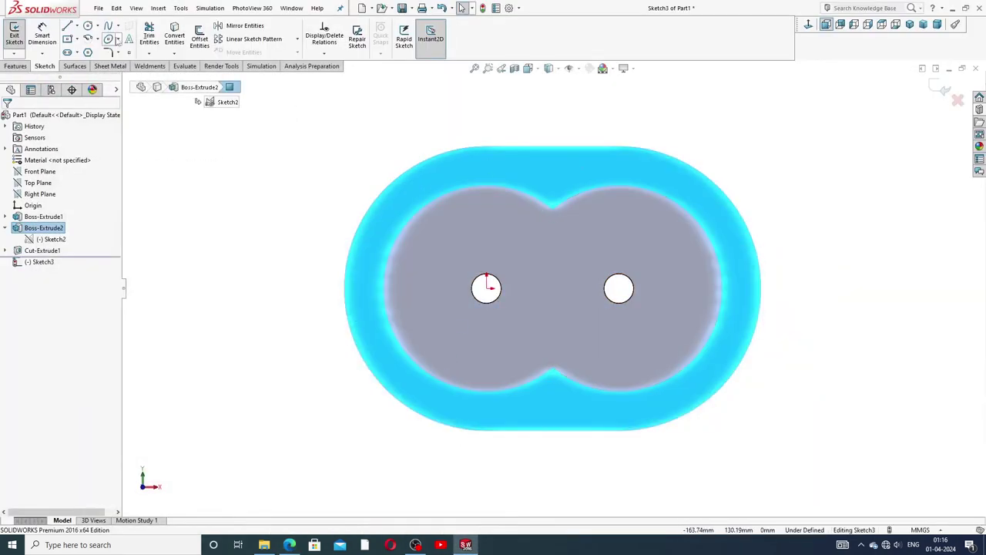
left_click(77, 53)
left_click(93, 67)
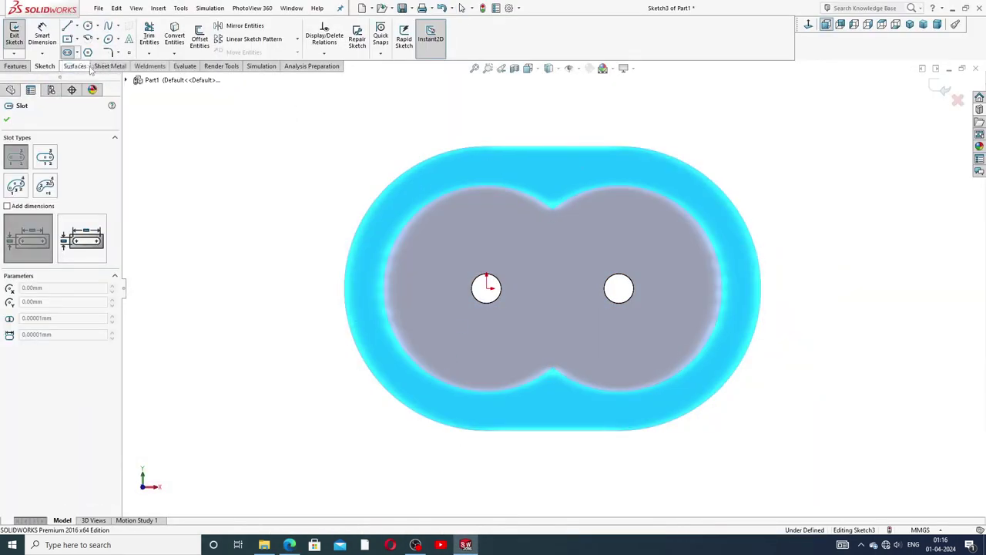
left_click(487, 288)
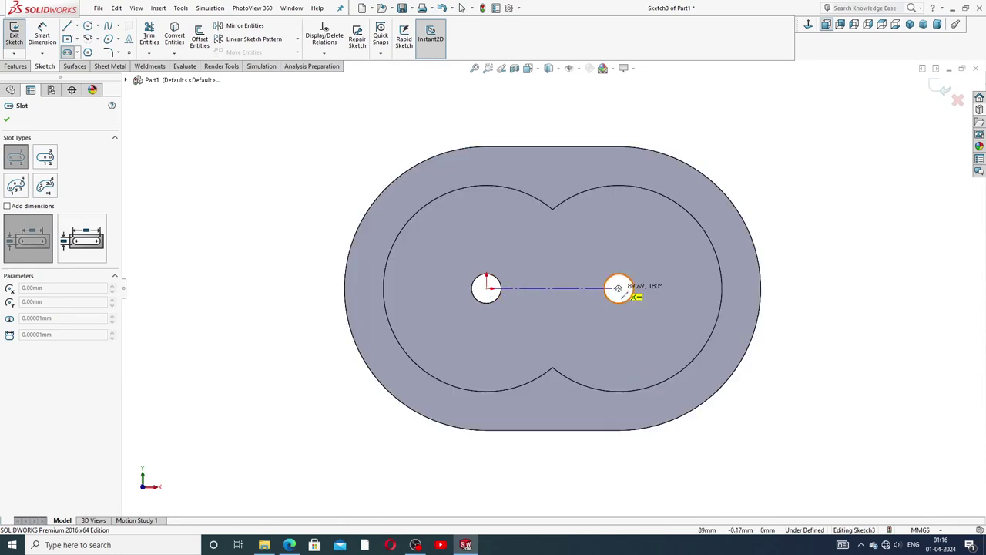
left_click(619, 288)
left_click(608, 122)
right_click(679, 115)
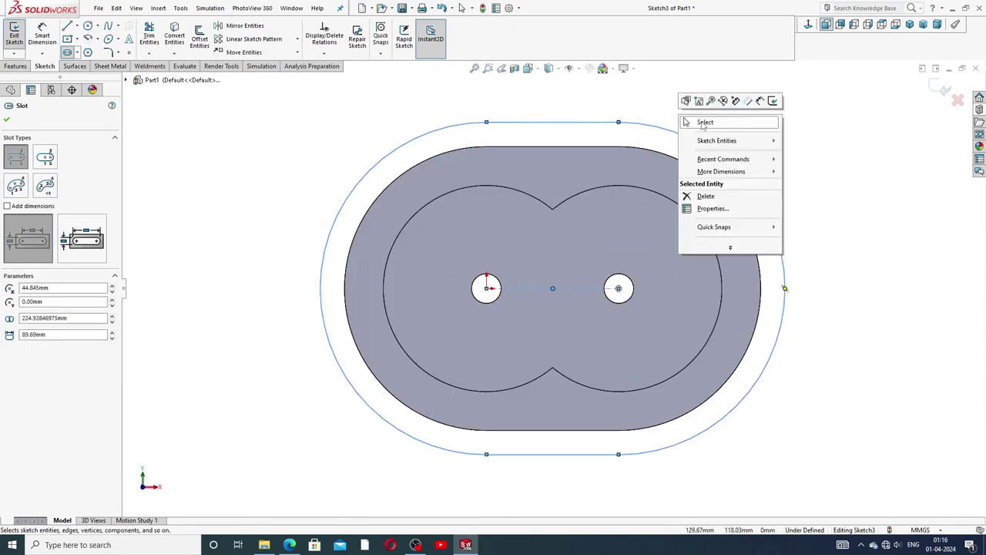
left_click(704, 126)
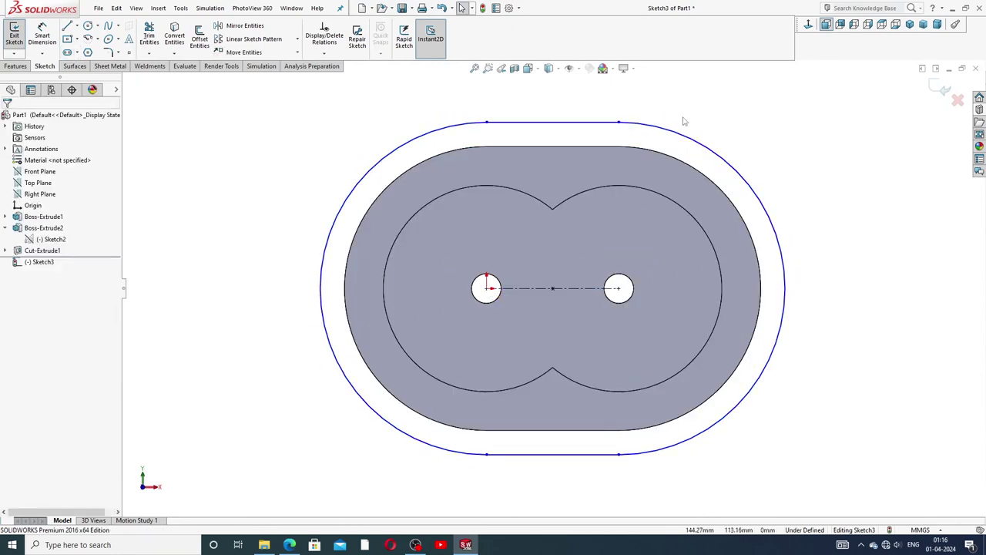
Step: Dimension the slot's end arc to R111
left_click(40, 40)
left_click(466, 127)
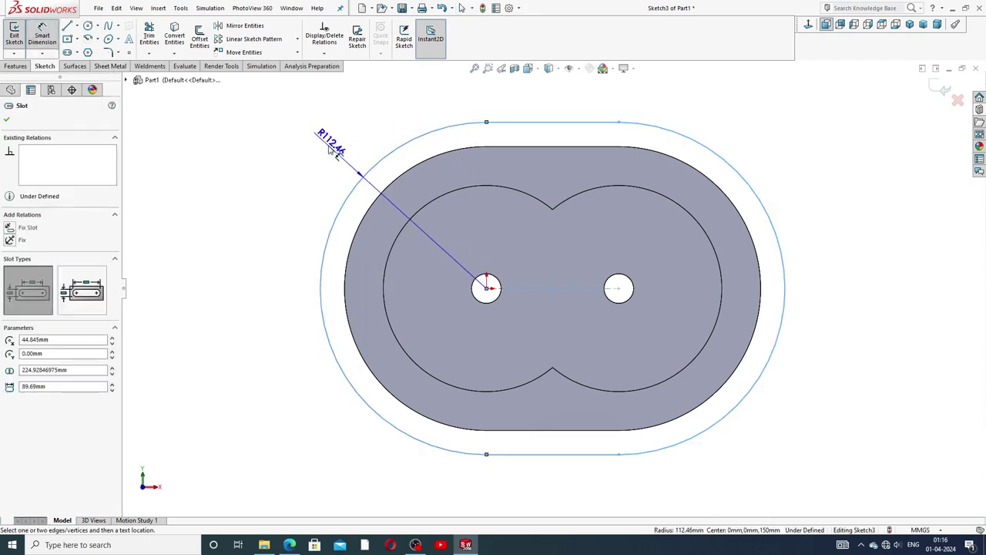
left_click(331, 149)
type("111")
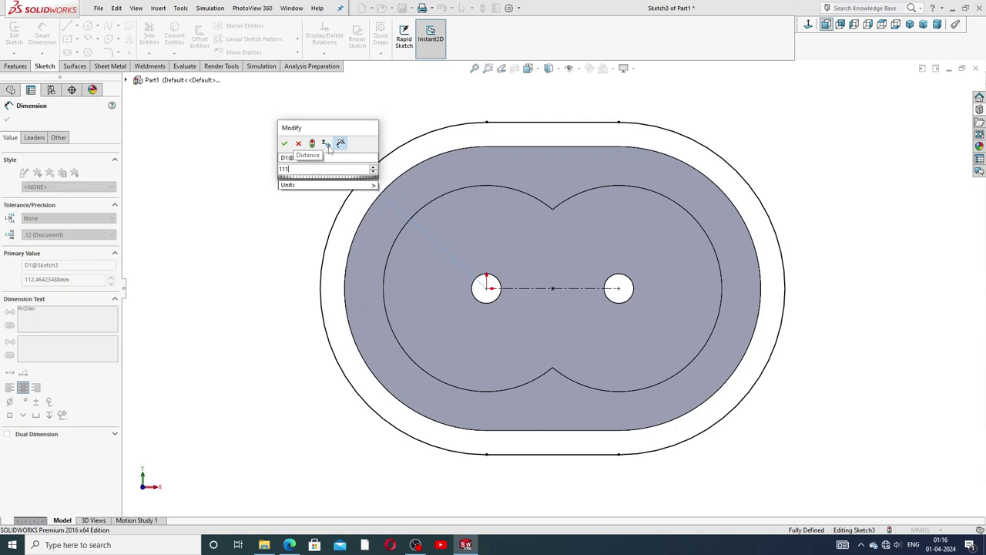
key("Return")
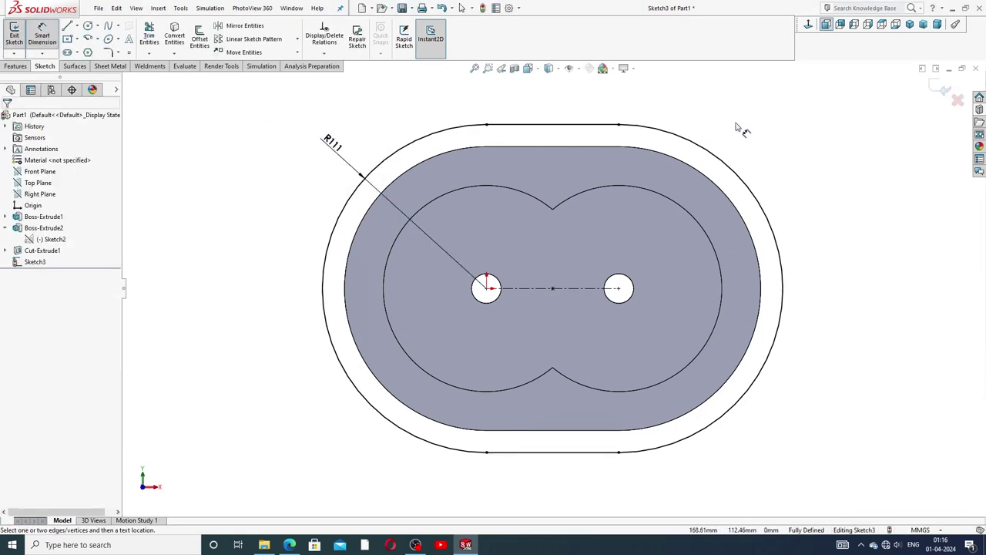
right_click(736, 127)
left_click(759, 141)
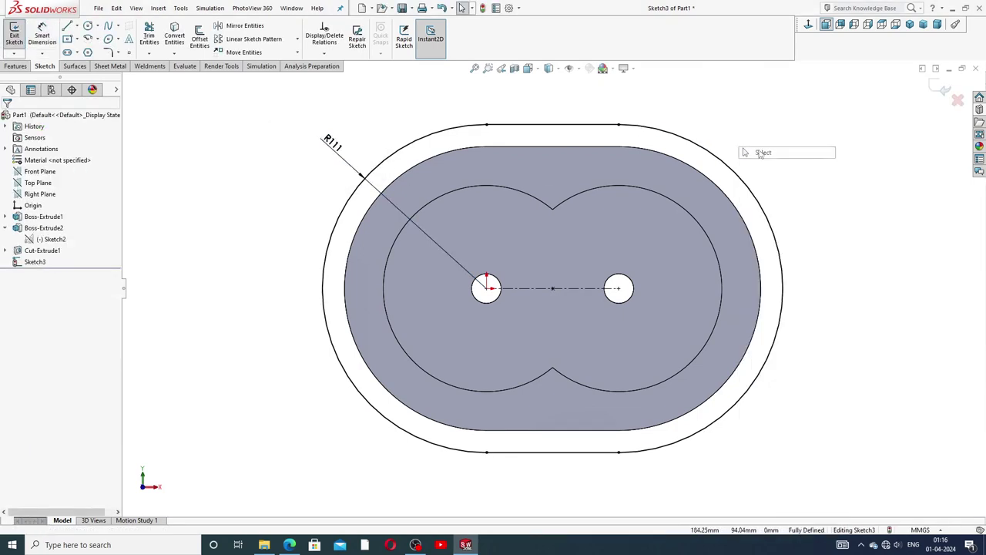
Step: Convert the grey body's outline loop into Sketch3 edges
left_click(682, 164)
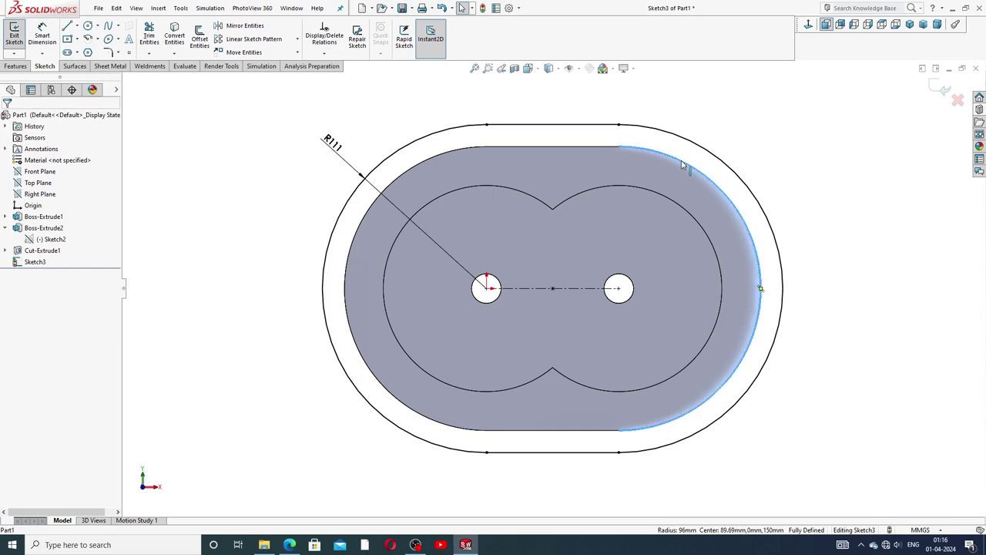
right_click(684, 165)
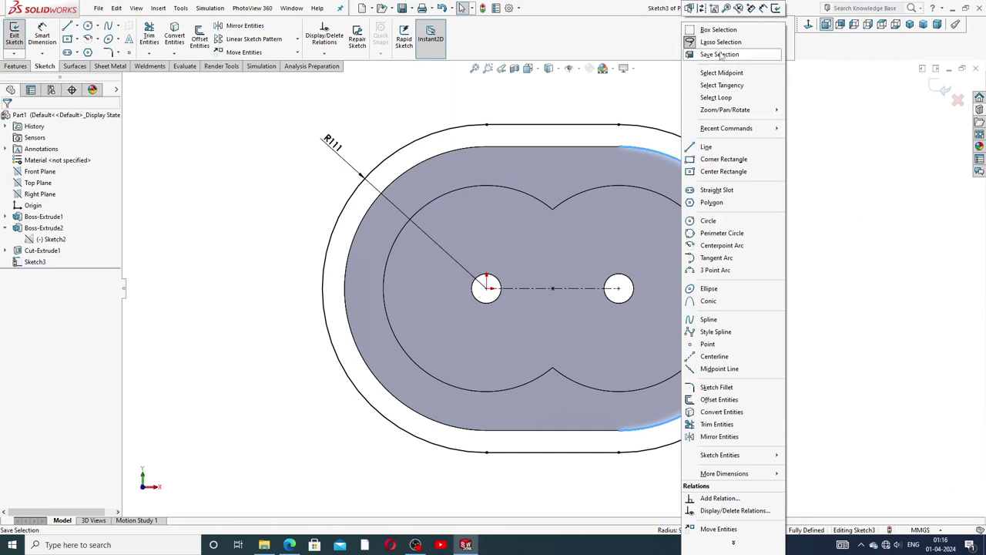
left_click(720, 97)
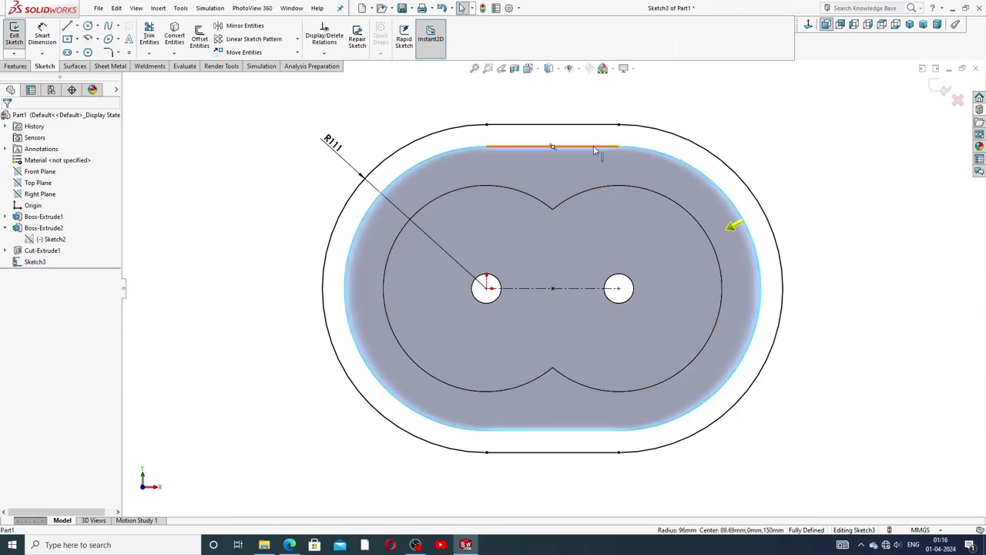
left_click(176, 38)
scroll(793, 185, "down", 1)
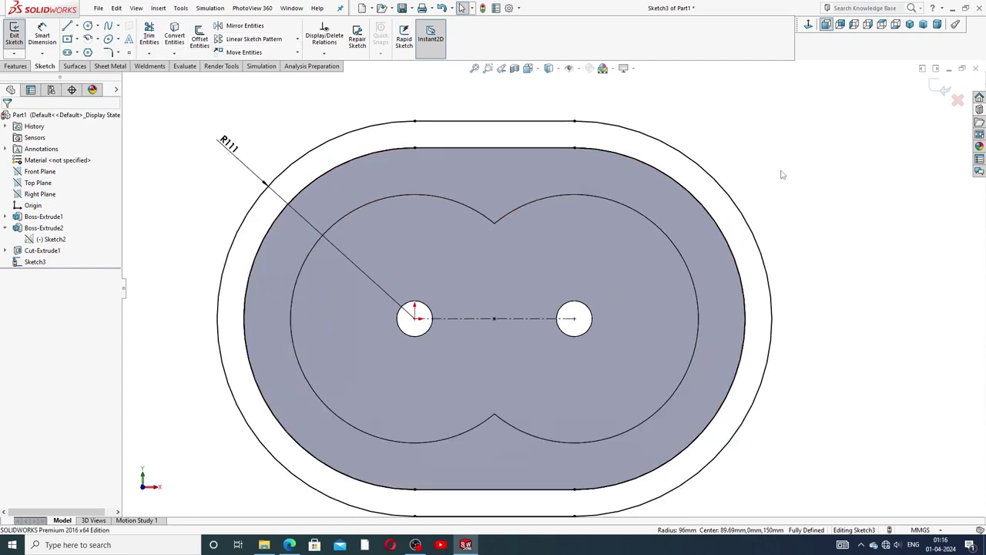
scroll(737, 220, "up", 1)
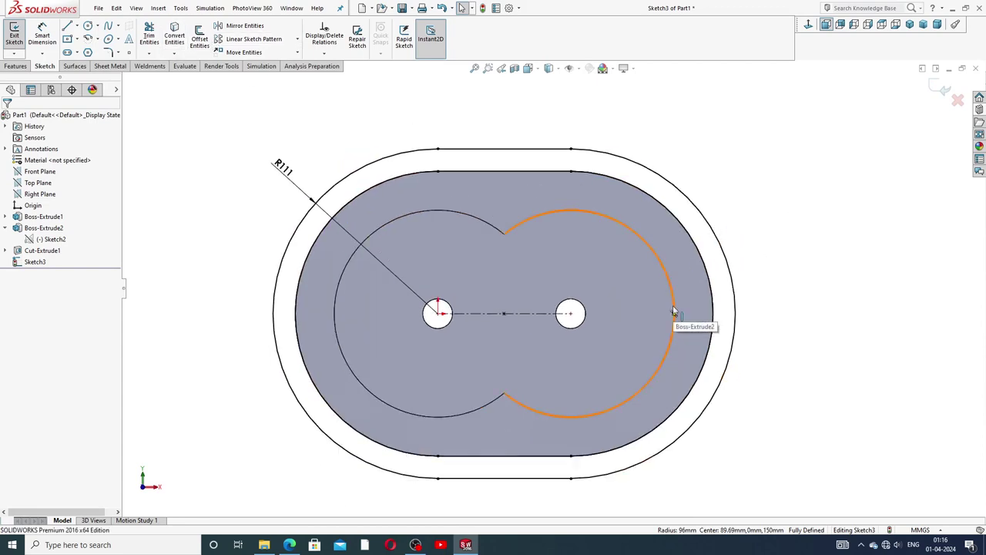
scroll(676, 304, "up", 1)
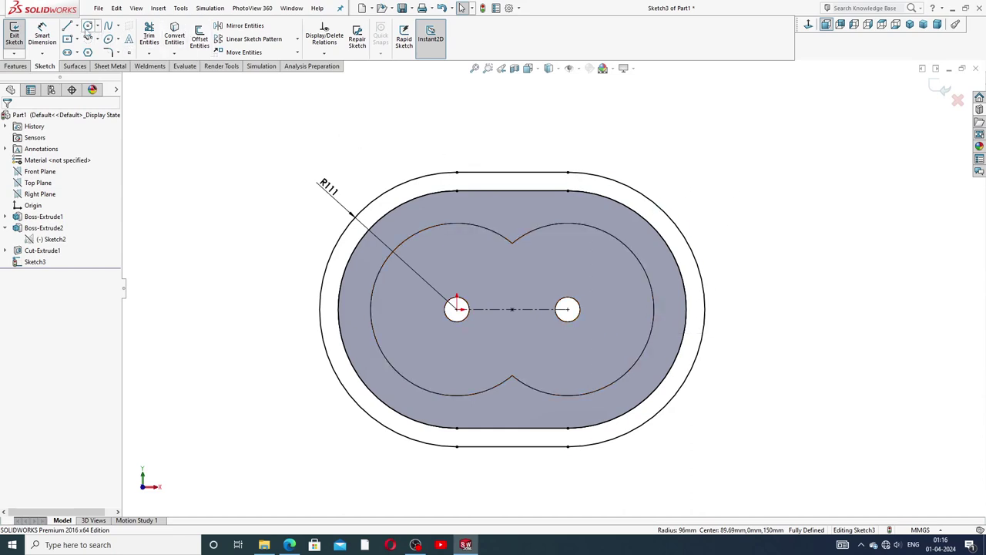
Step: Draw a vertical centreline from the top edge to the bottom edge
left_click(77, 26)
left_click(92, 51)
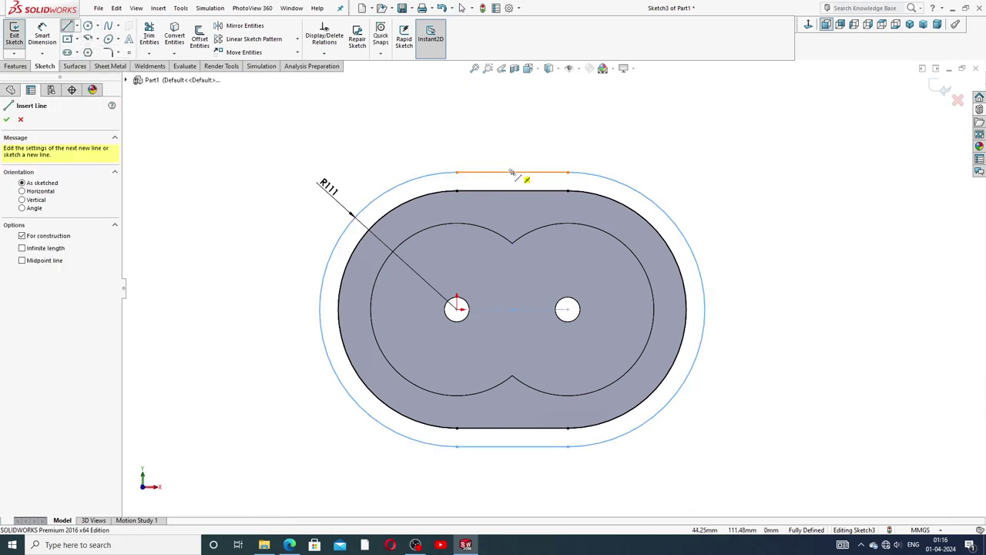
left_click(512, 172)
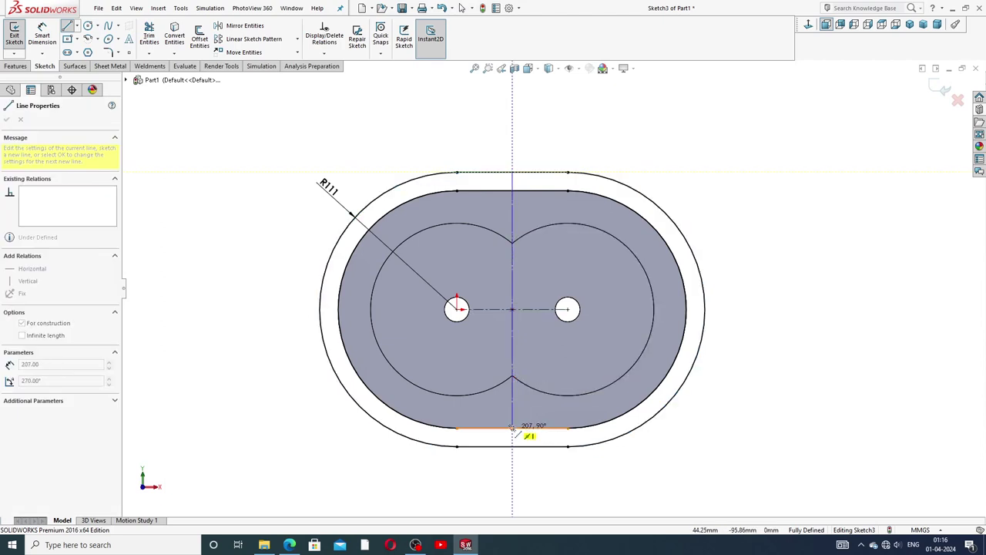
left_click(513, 429)
right_click(572, 357)
left_click(574, 368)
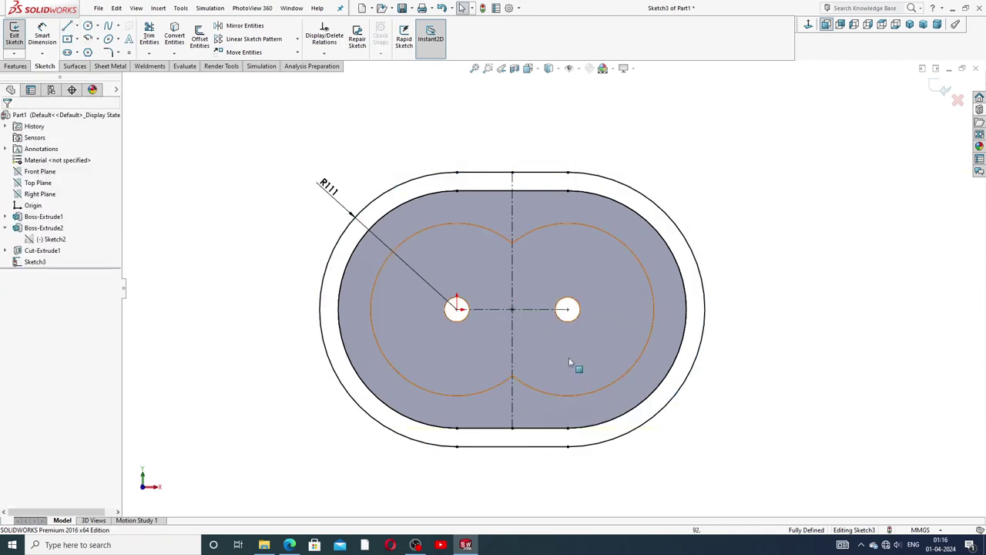
Step: Draw a horizontal centreline from the right hole's centre, extended out to the slot's end arc
left_click(77, 26)
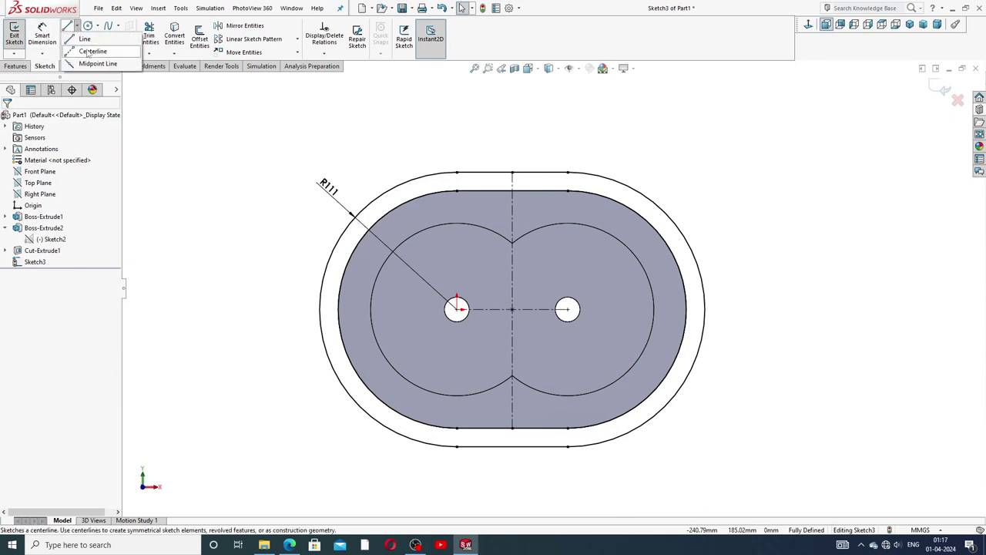
left_click(91, 51)
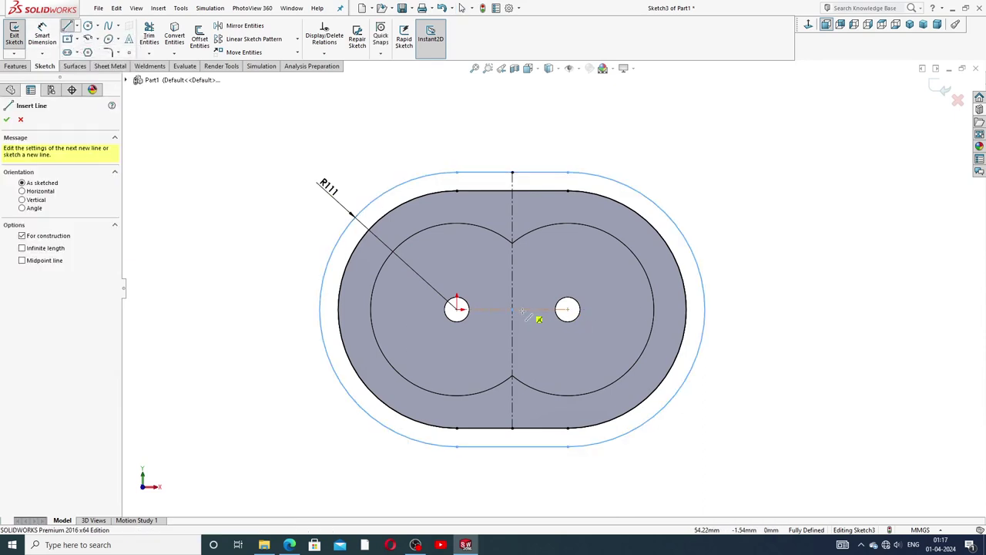
left_click(568, 309)
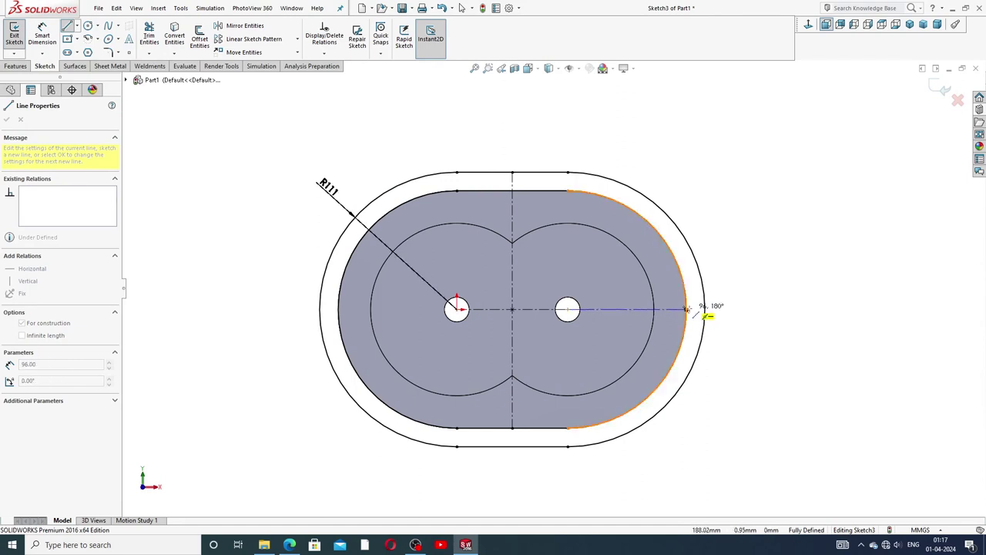
left_click(686, 309)
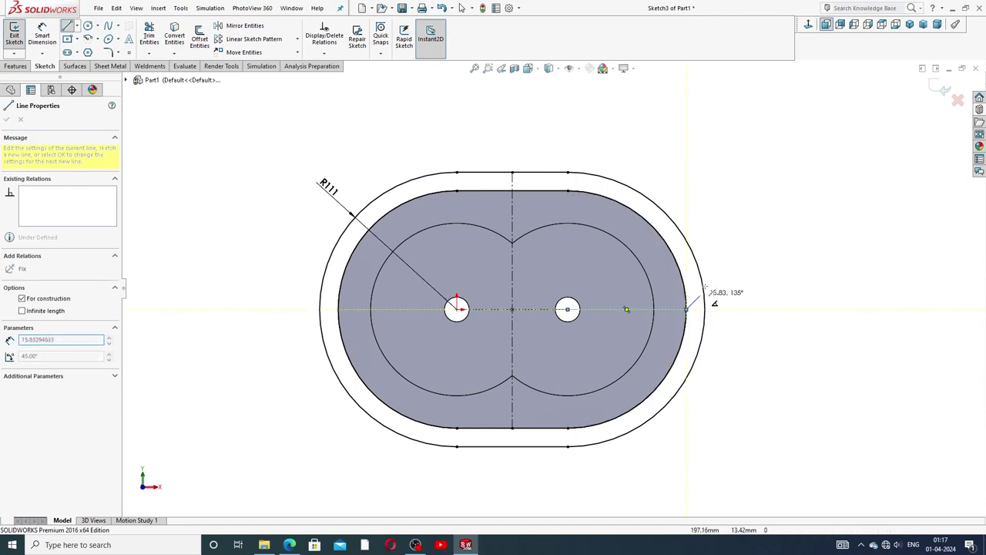
right_click(723, 279)
left_click(741, 281)
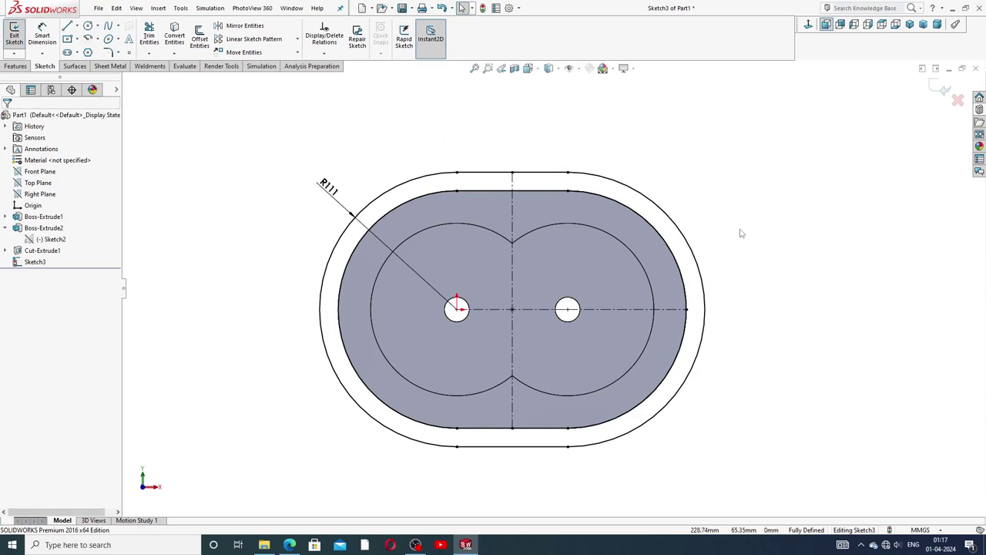
left_click(687, 310)
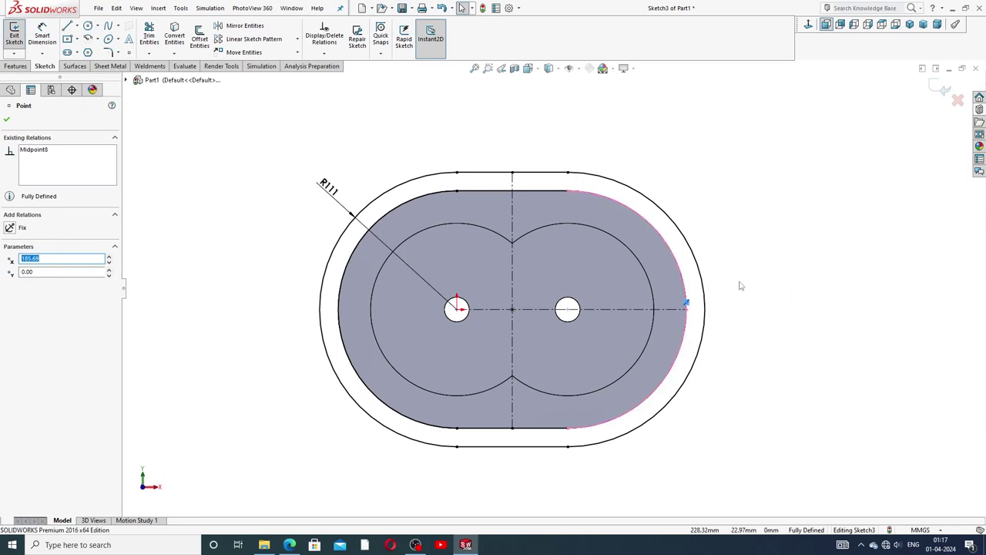
left_click(688, 311)
left_click_drag(687, 310, 706, 309)
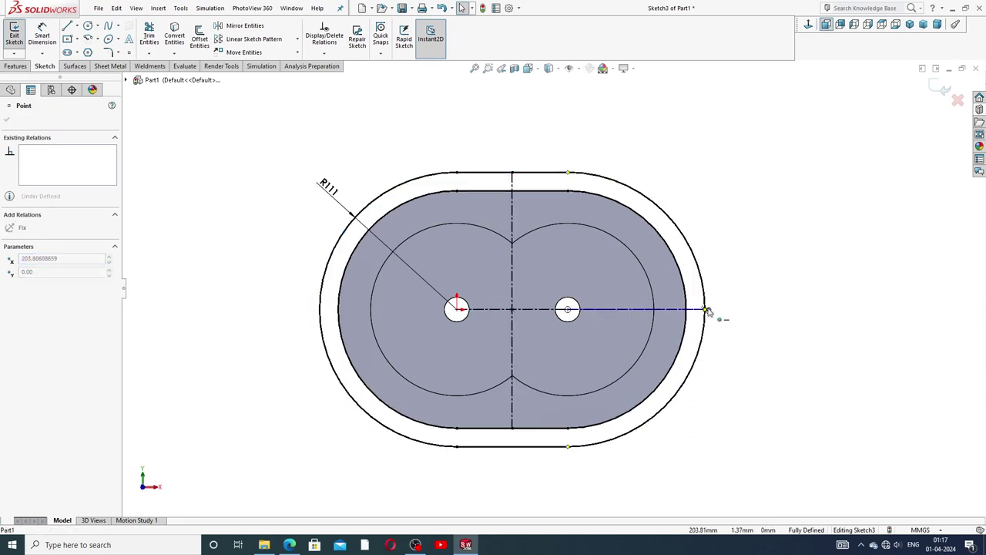
left_click(722, 216)
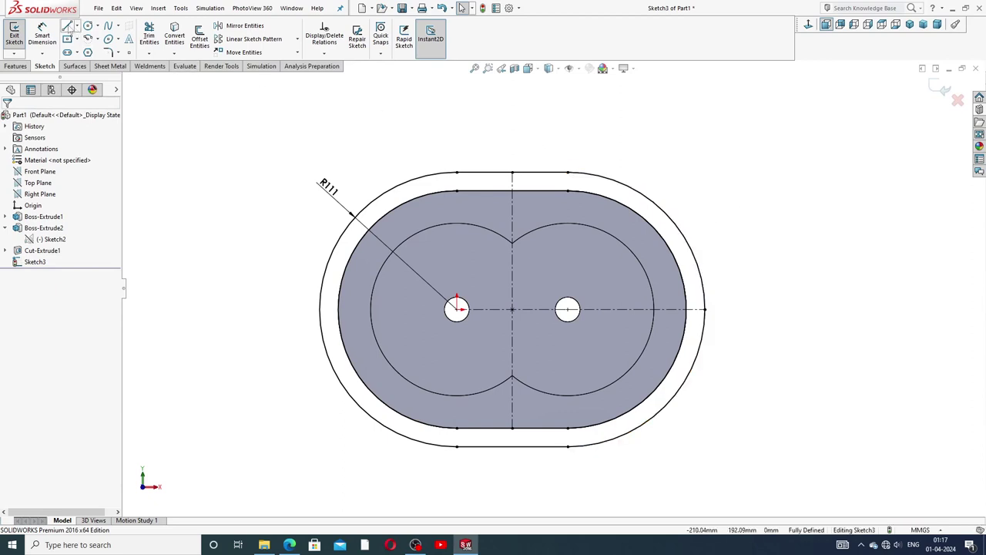
left_click(69, 28)
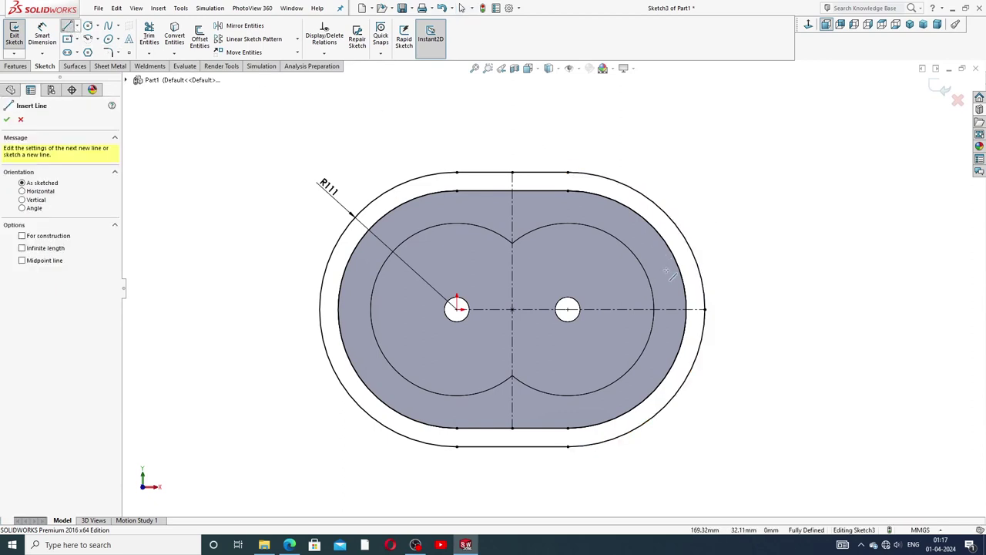
Step: Draw a short horizontal line near the right edge above the centreline
left_click(661, 258)
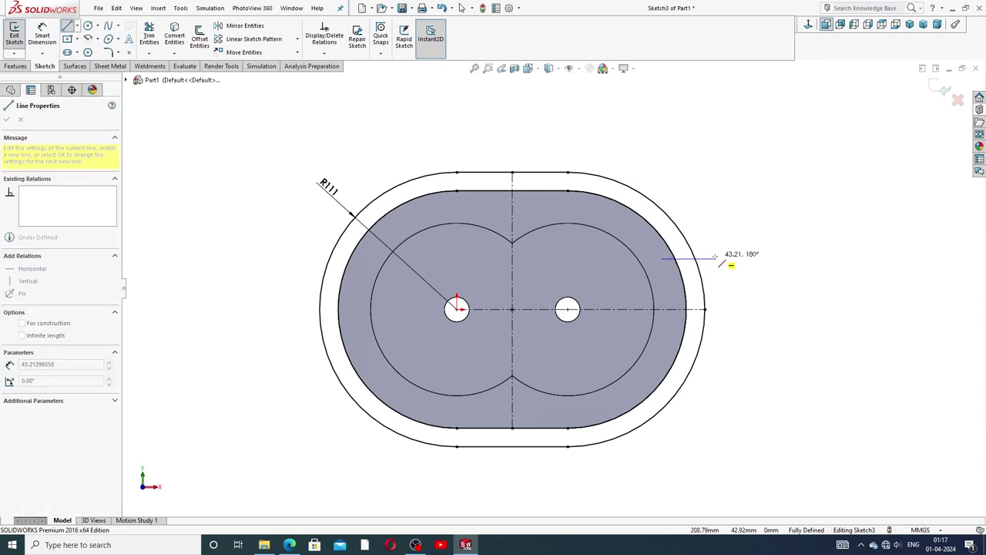
left_click(716, 258)
right_click(744, 203)
left_click(761, 245)
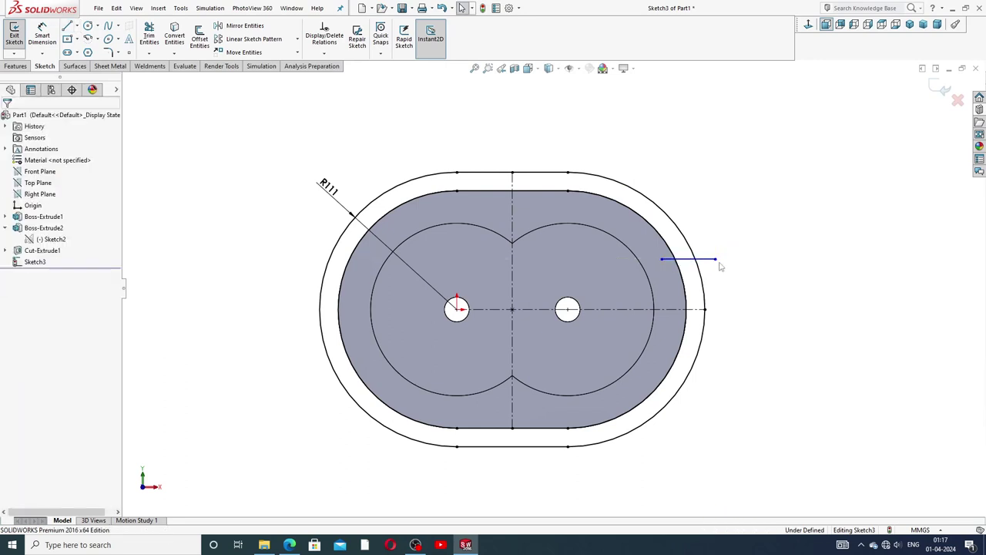
left_click(704, 259)
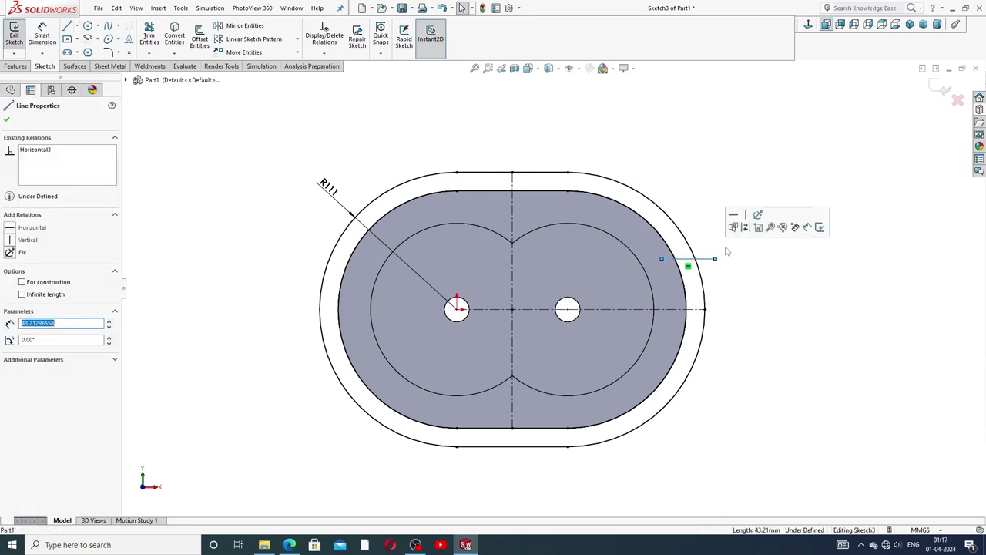
left_click(762, 287)
left_click(714, 260)
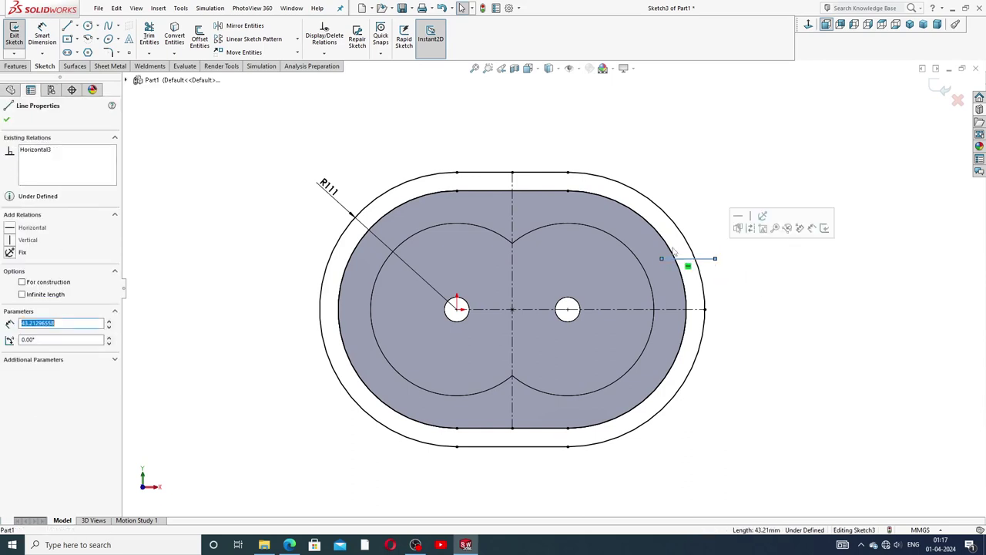
Step: Mirror the short line about the horizontal centreline, then both copies across the vertical one
left_click(243, 26)
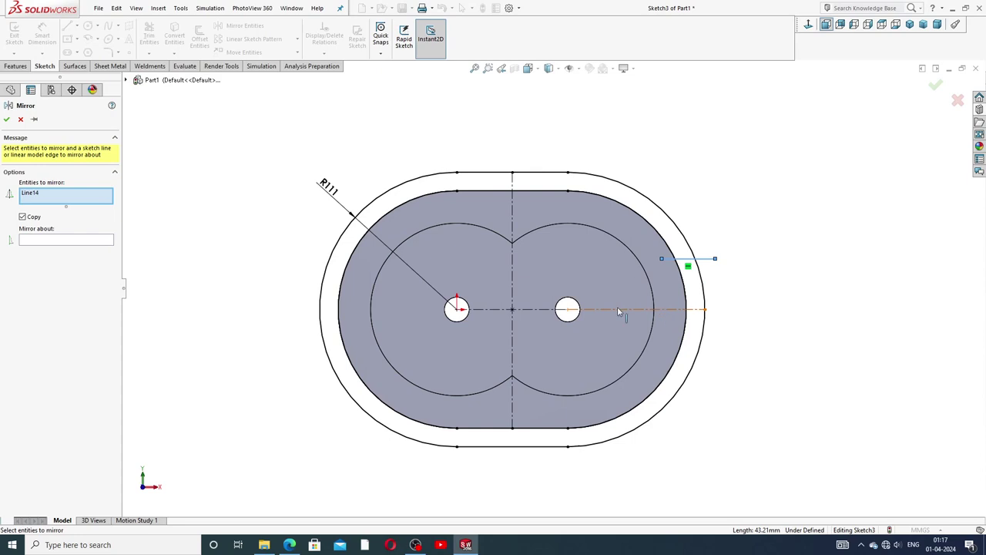
left_click(77, 241)
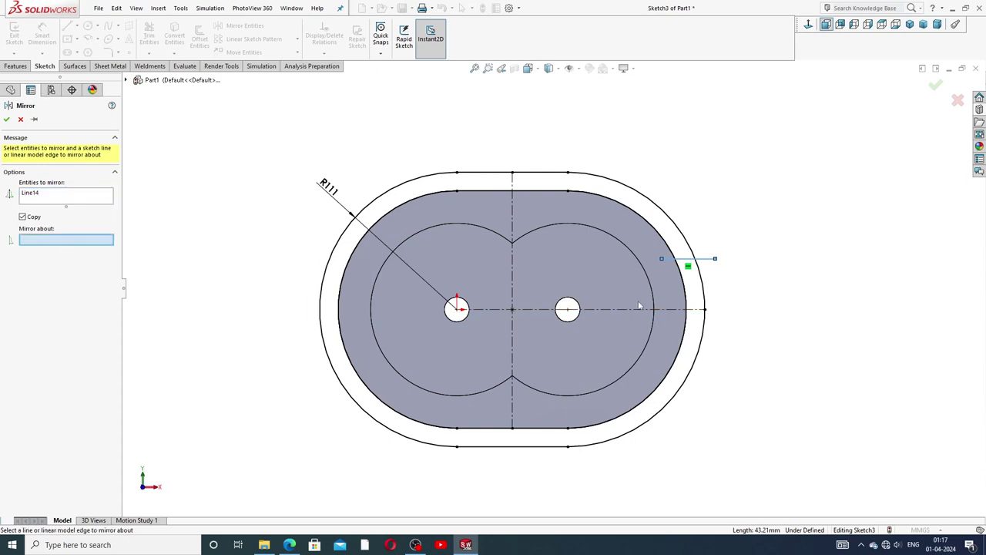
left_click(644, 314)
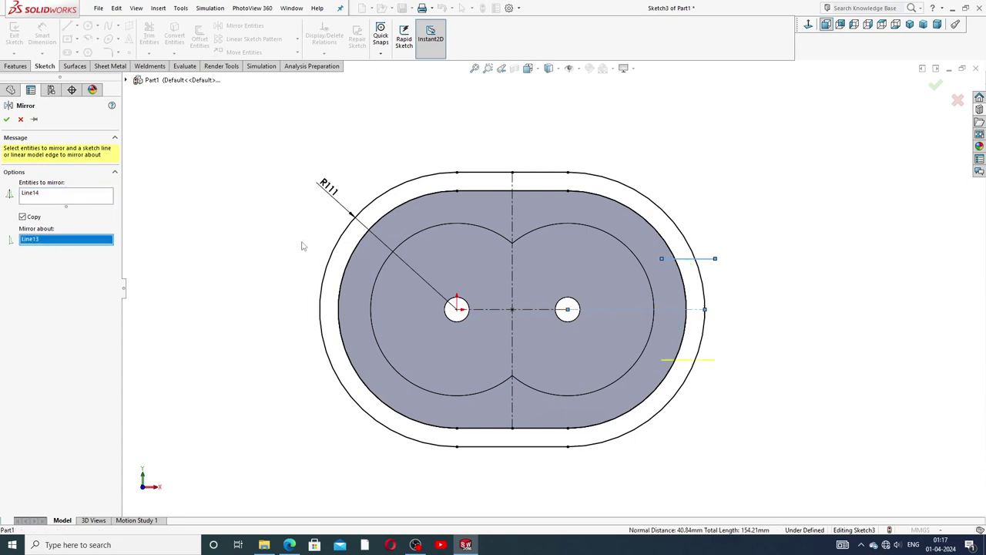
left_click(7, 121)
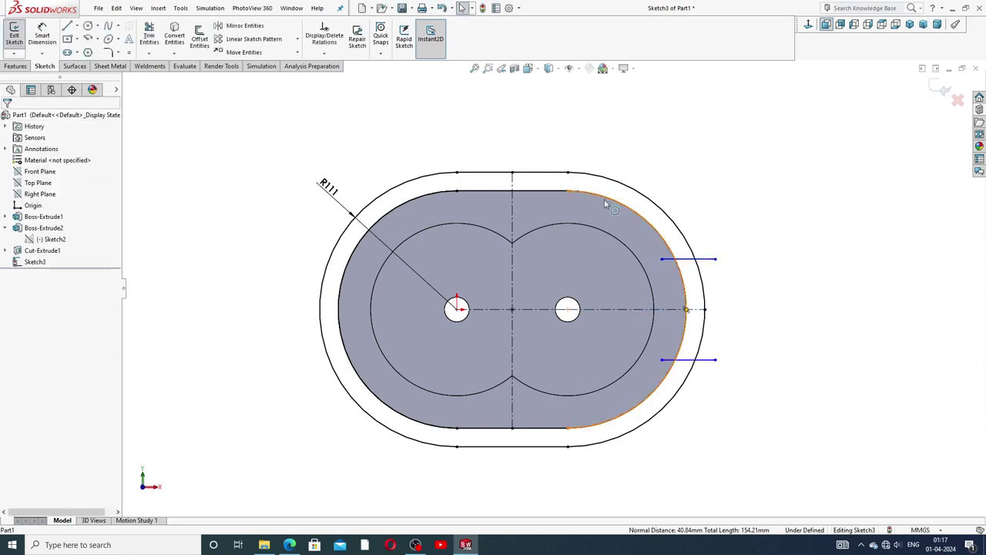
left_click(707, 260)
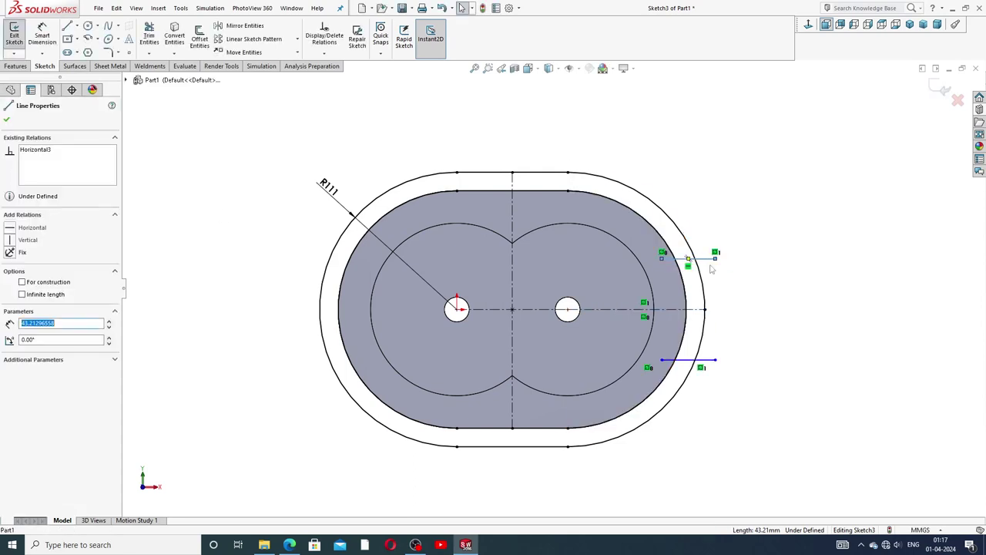
left_click(707, 359, "ctrl")
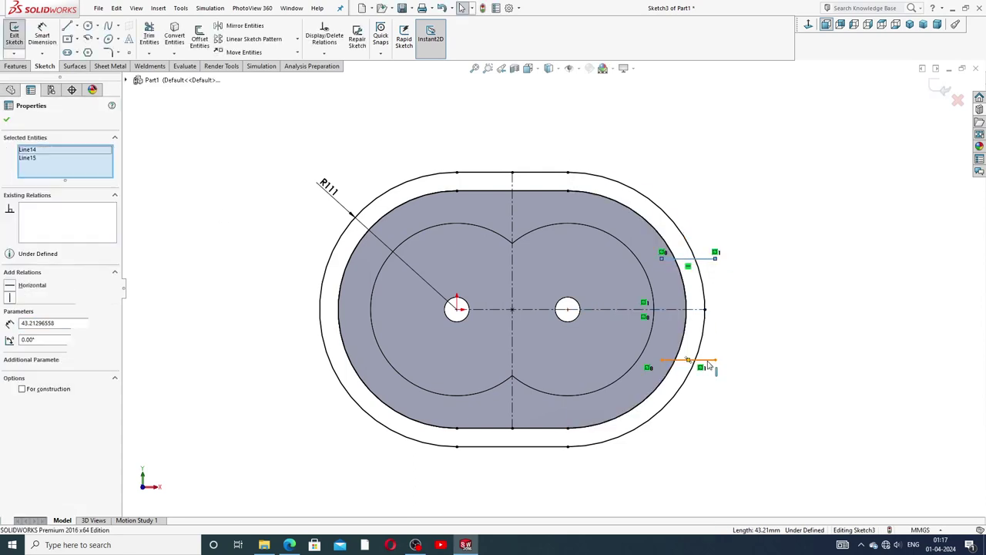
left_click(258, 31)
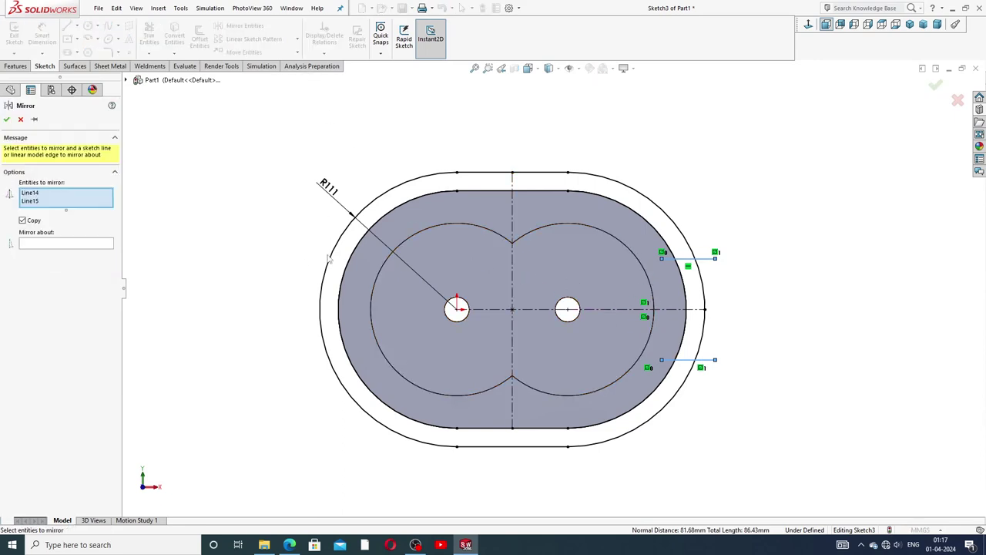
left_click(111, 245)
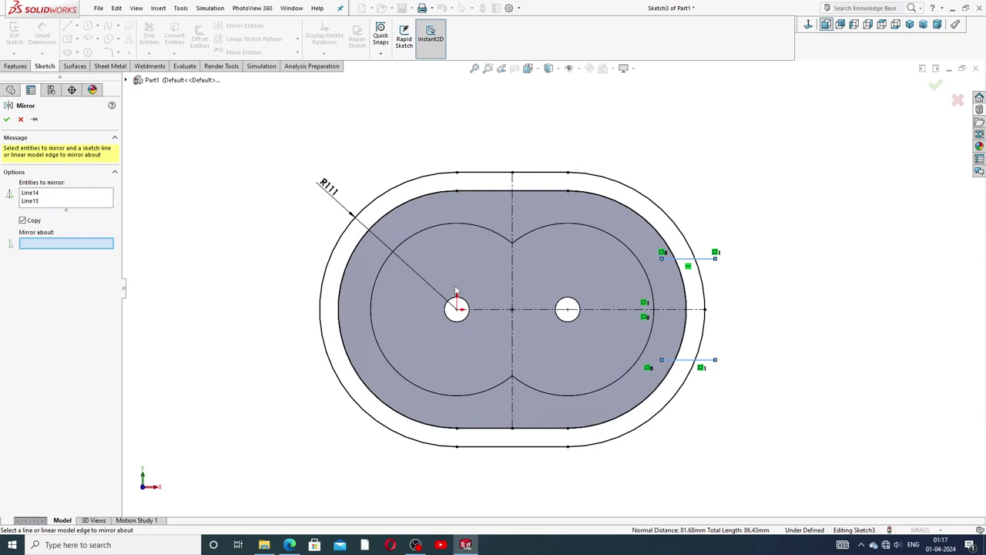
left_click(513, 266)
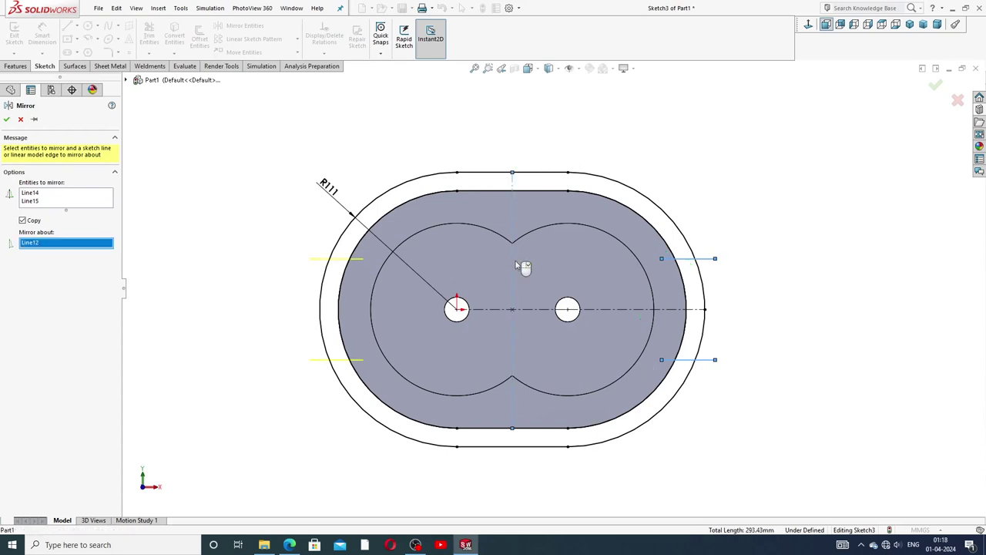
left_click(7, 119)
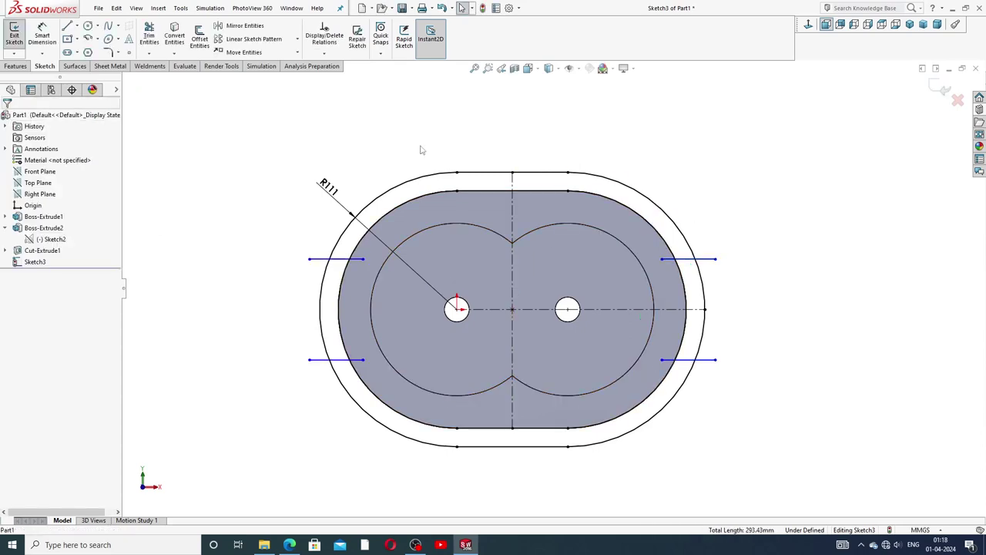
Step: Trim the inner and outer overhangs of all four short lines
left_click(149, 35)
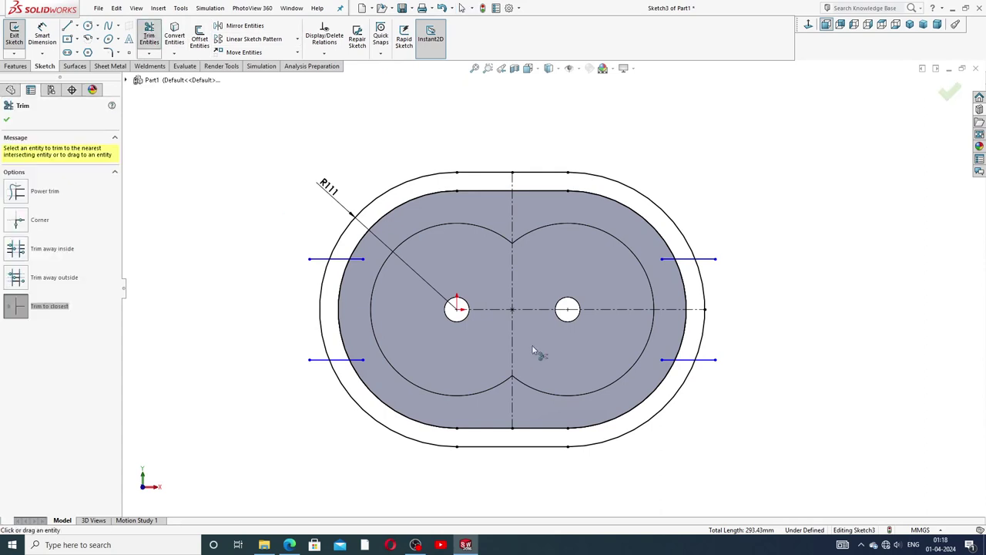
scroll(652, 332, "down", 1)
left_click(669, 245)
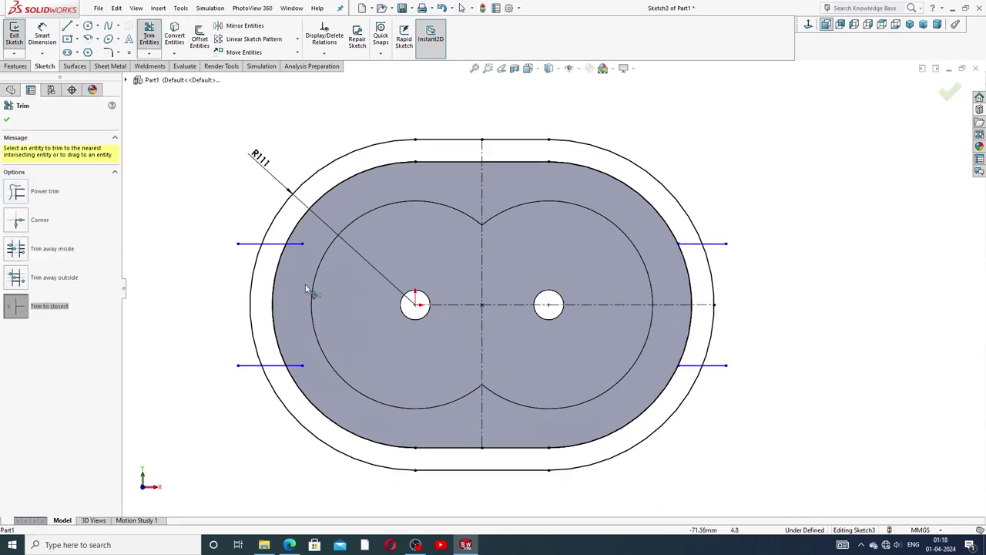
left_click(297, 244)
left_click(299, 366)
left_click(244, 366)
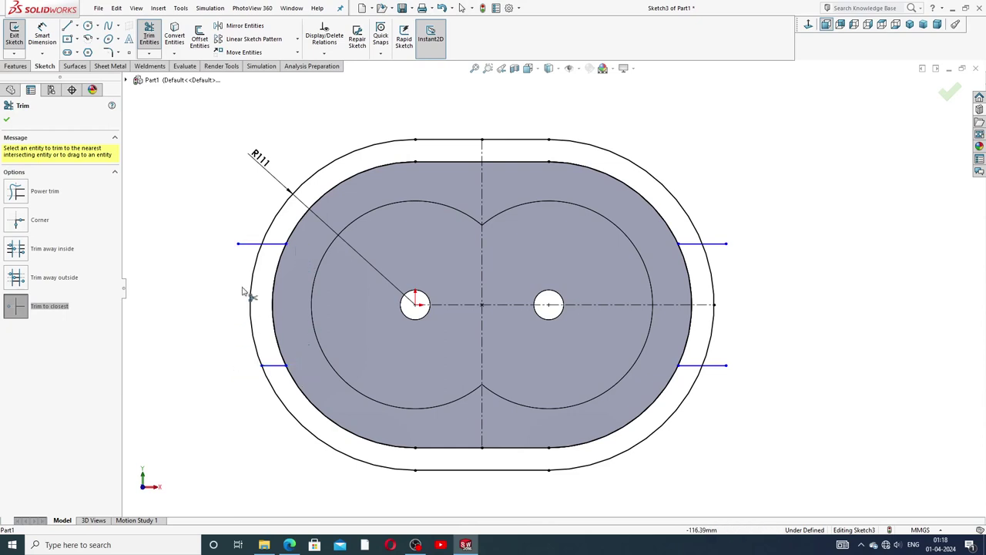
left_click(245, 246)
left_click(715, 244)
left_click(724, 365)
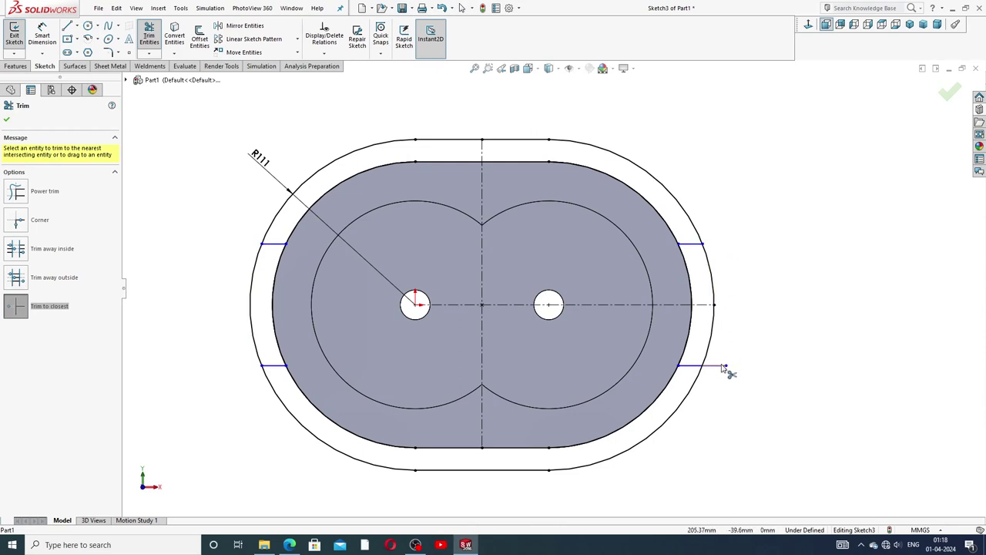
right_click(770, 234)
left_click(797, 151)
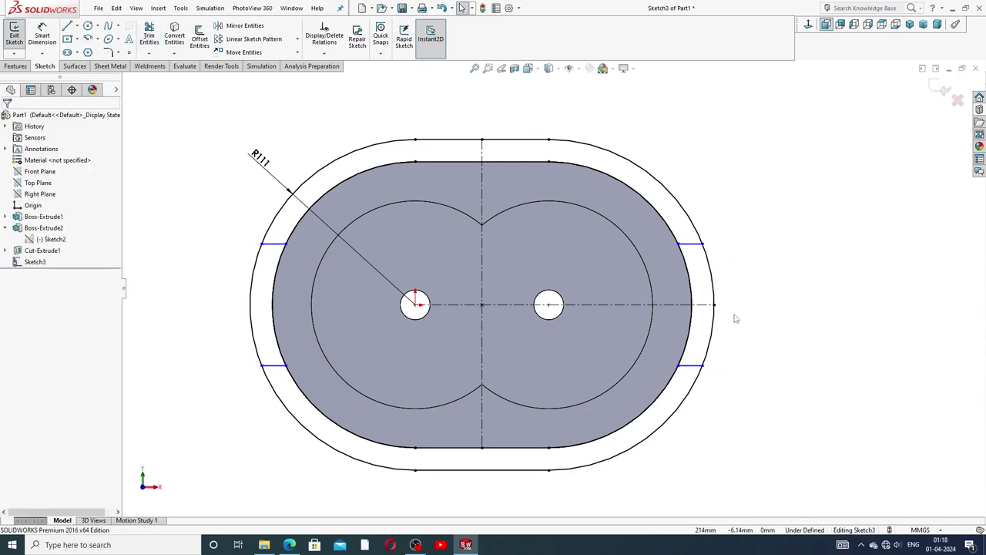
Step: Dimension the two right short lines 50 from the horizontal centreline
left_click(42, 38)
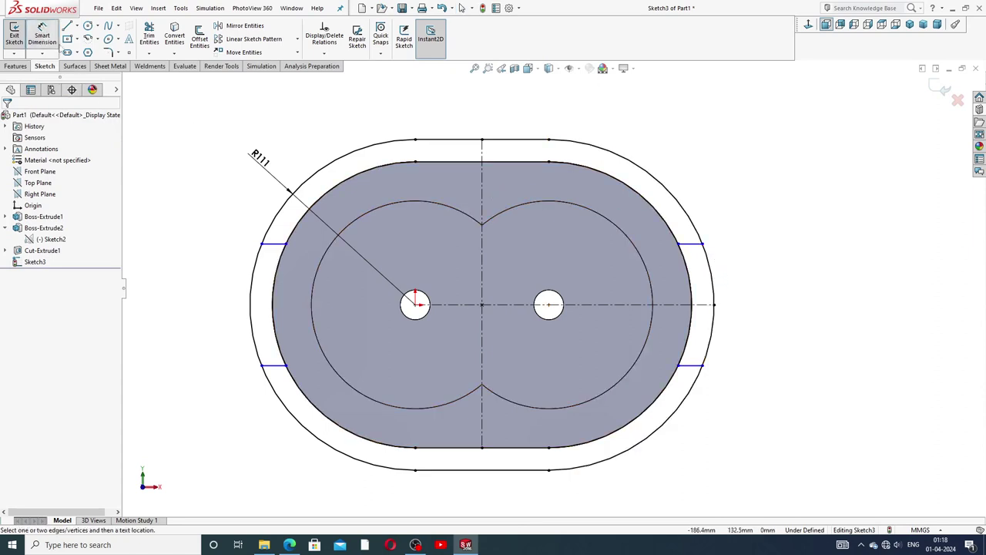
left_click(700, 247)
left_click(714, 304)
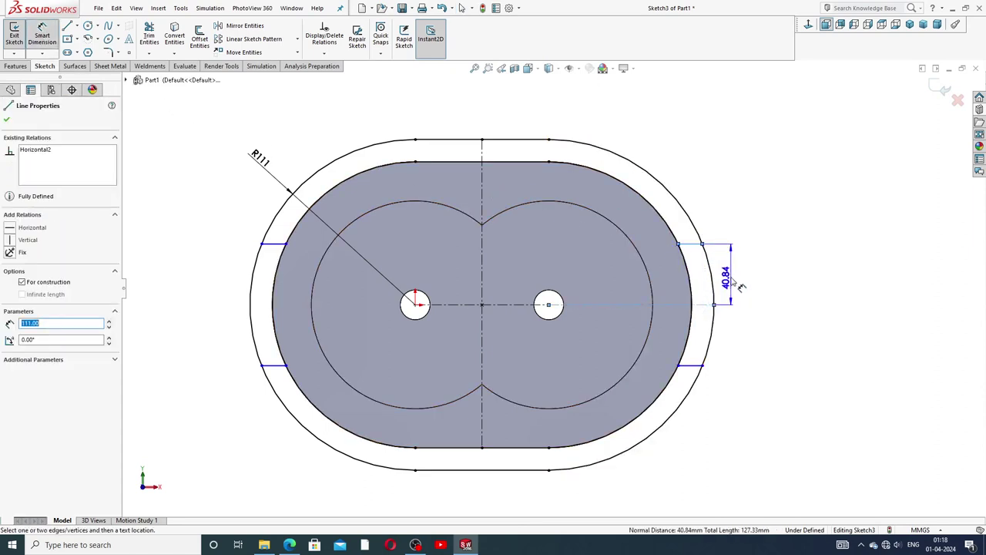
left_click(738, 284)
type("50")
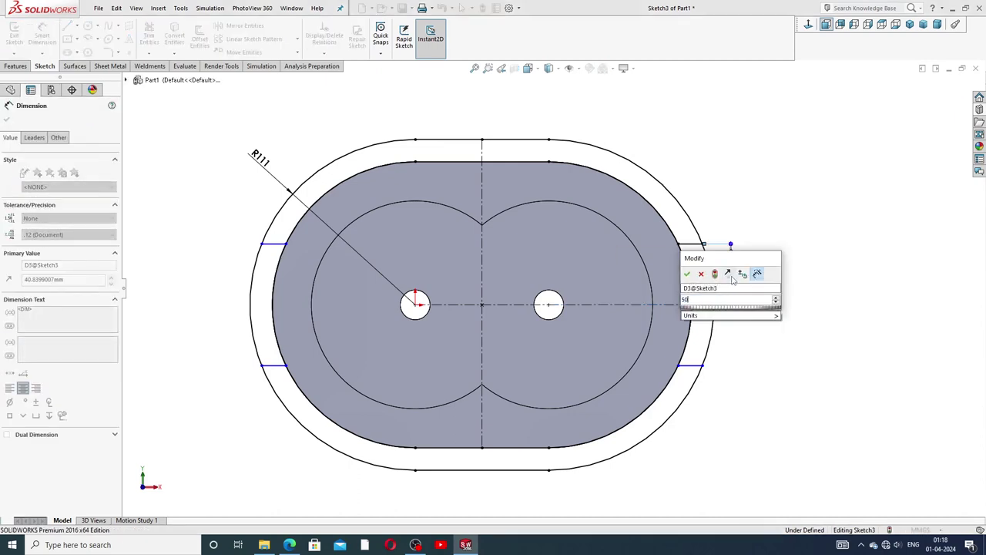
key("Return")
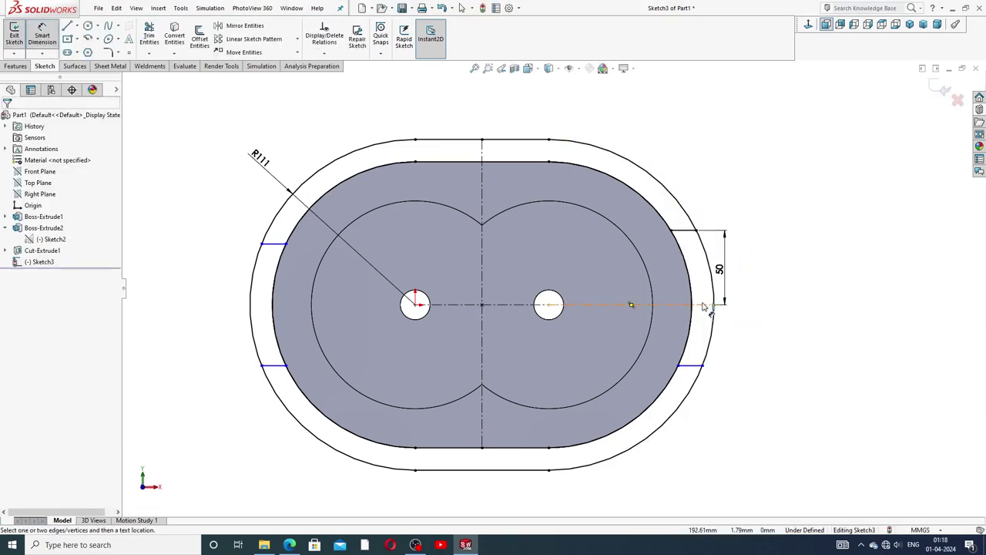
left_click(708, 305)
left_click(700, 365)
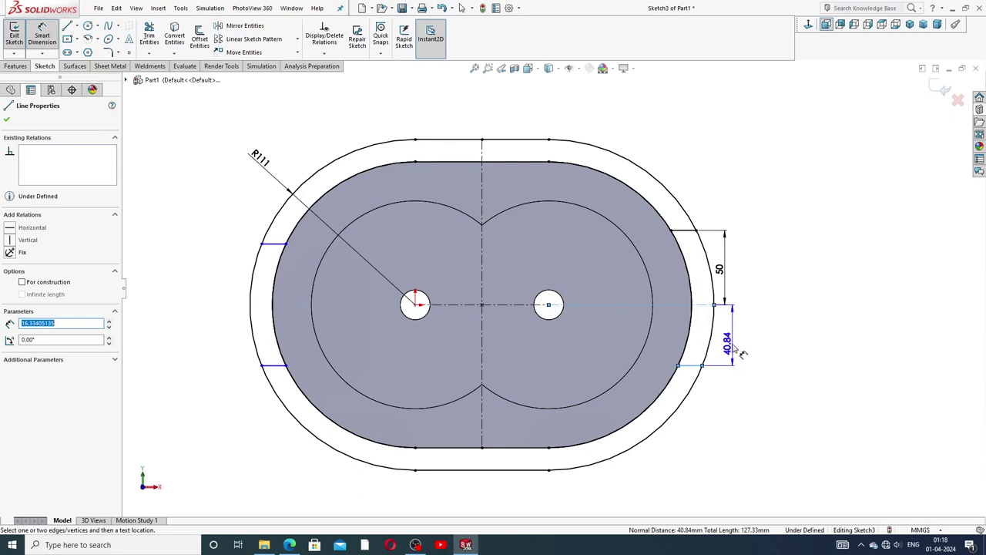
left_click(735, 349)
type("50")
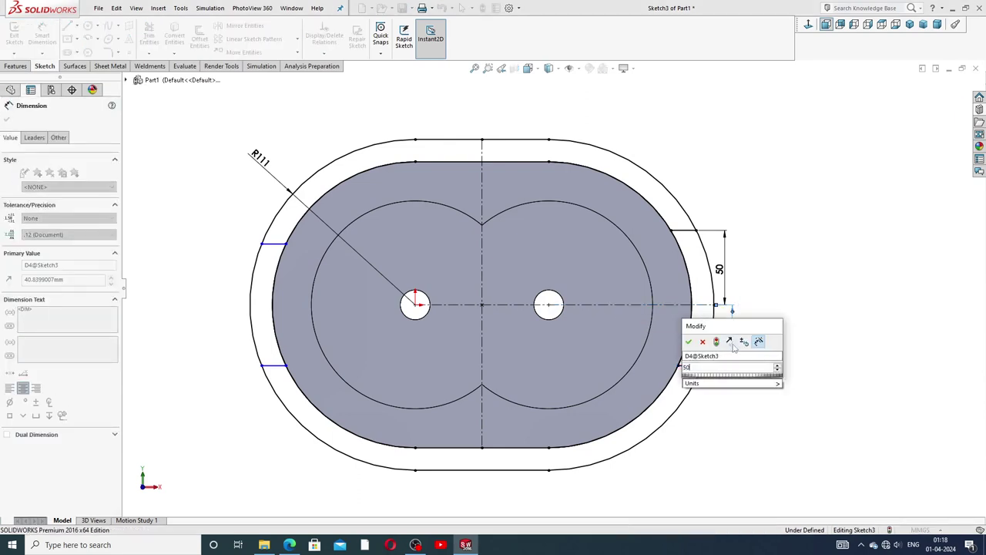
key("Return")
left_click(799, 305)
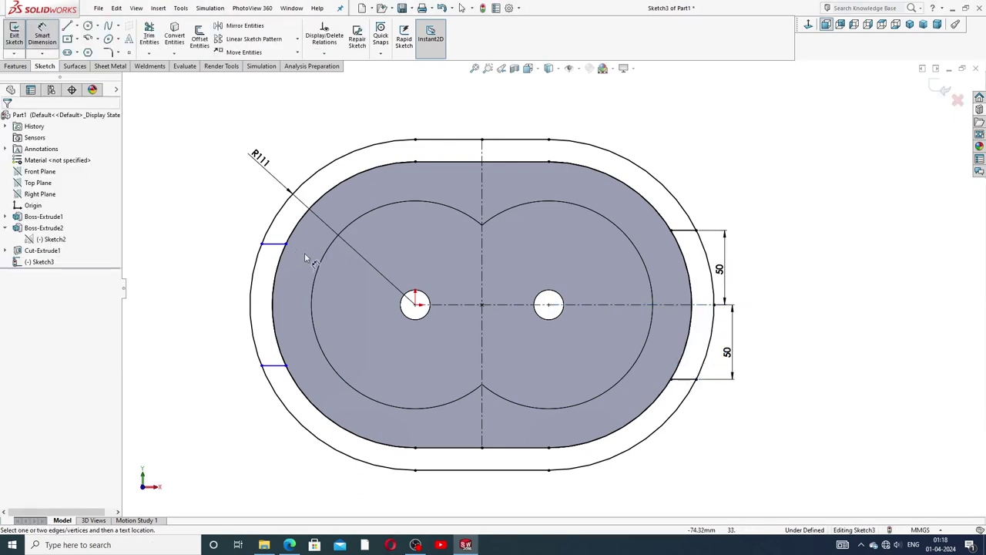
Step: Dimension the two left short lines 50 from the centreline, fully defining the sketch
left_click(275, 245)
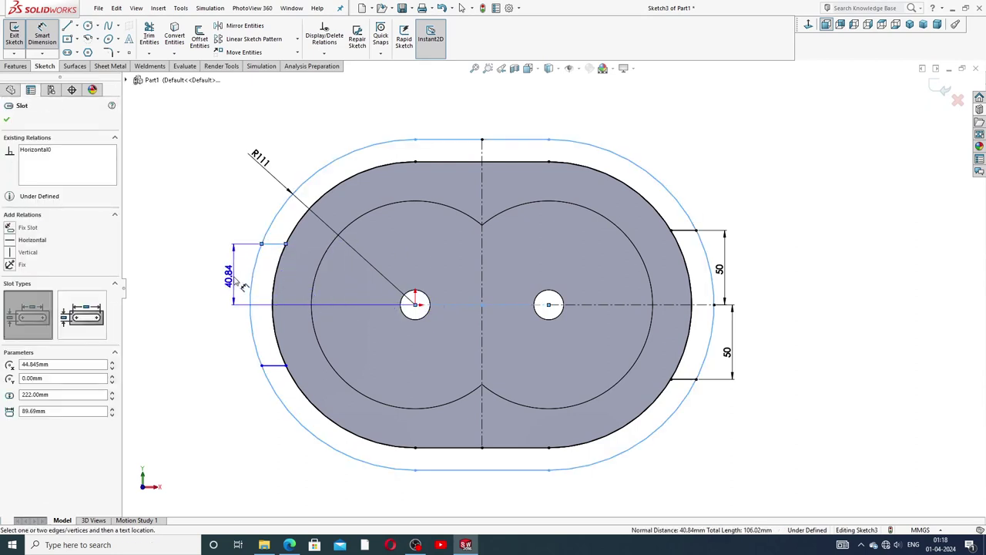
left_click(235, 281)
type("50")
key("Return")
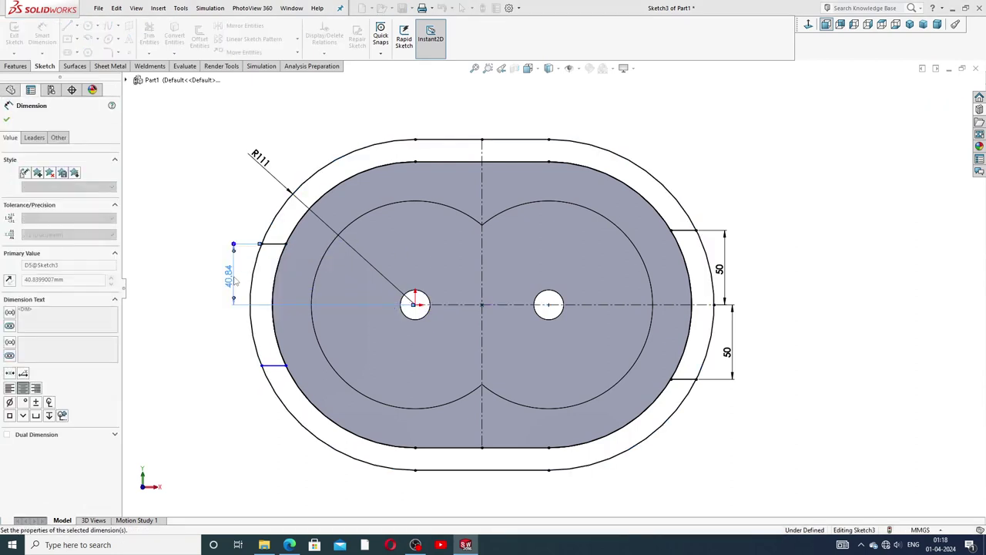
left_click(214, 282)
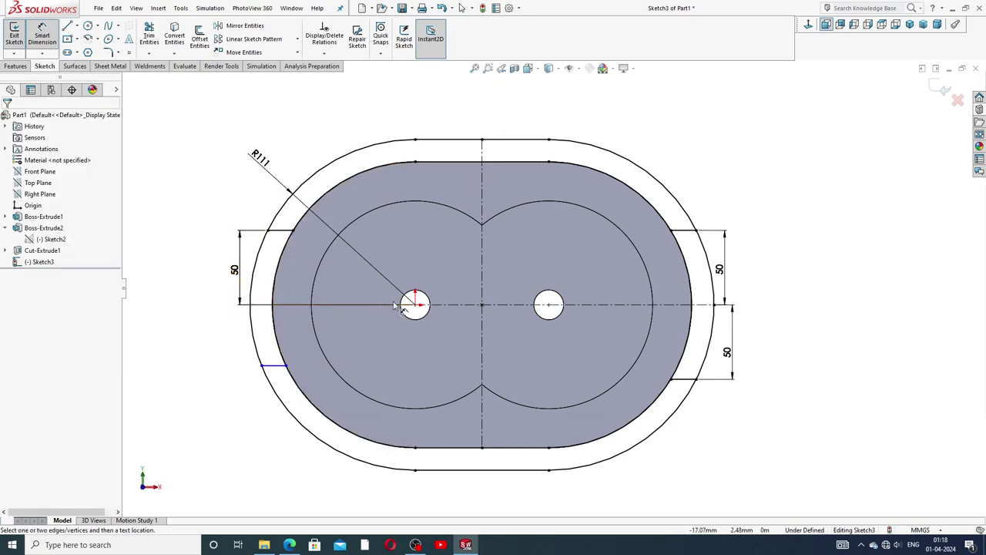
left_click(440, 305)
left_click(278, 365)
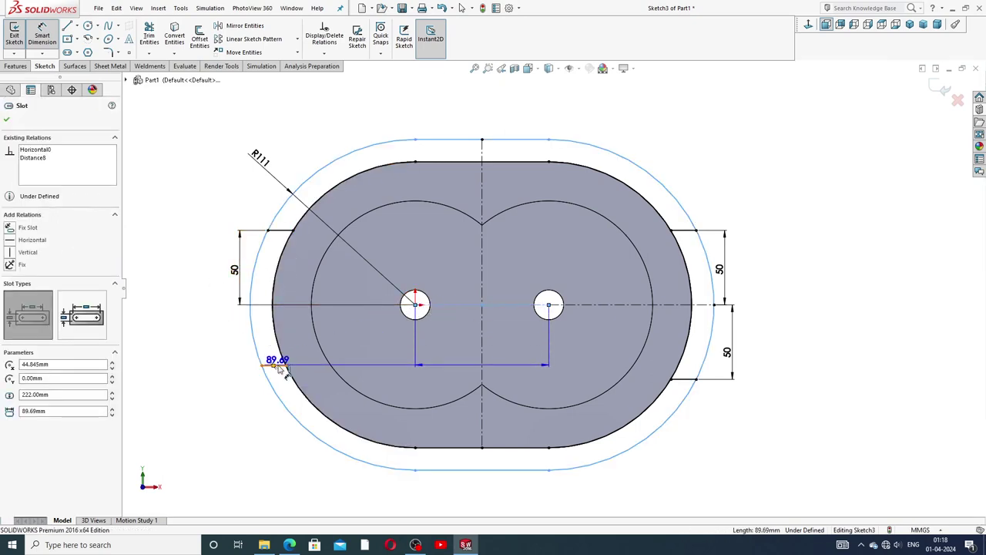
left_click(231, 347)
type("50")
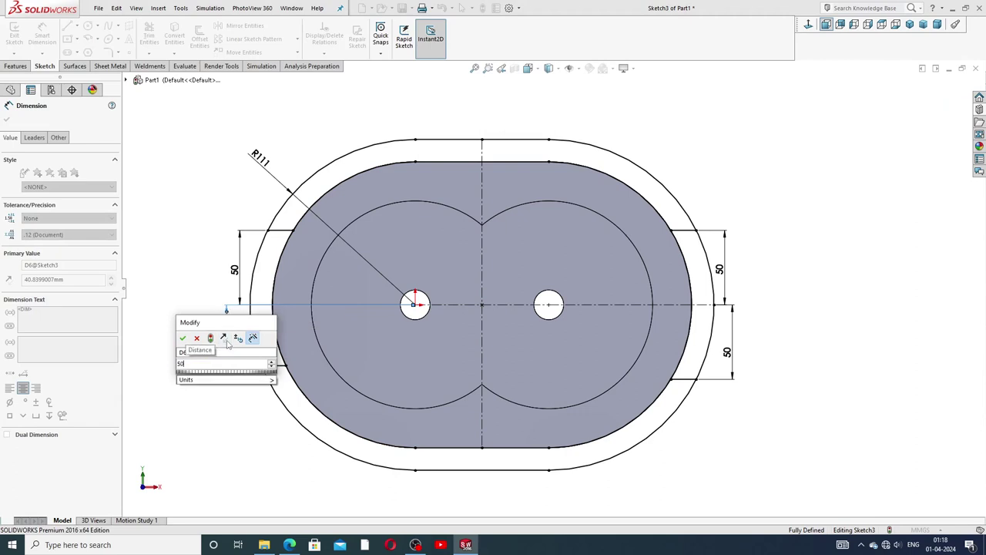
key("Return")
left_click(198, 289)
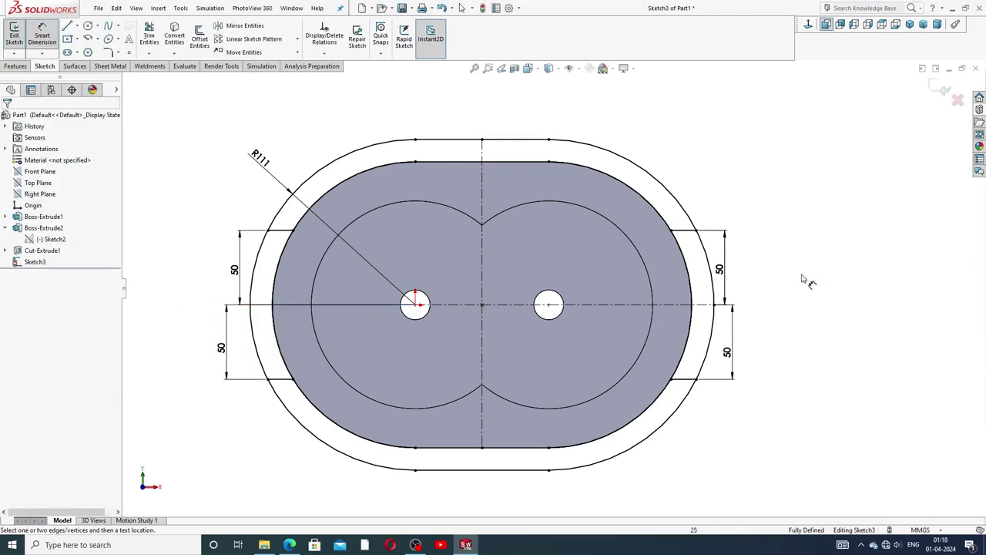
Step: Tidy the upper 50 dimension positions to line up with the lower ones
left_click_drag(727, 273, 736, 274)
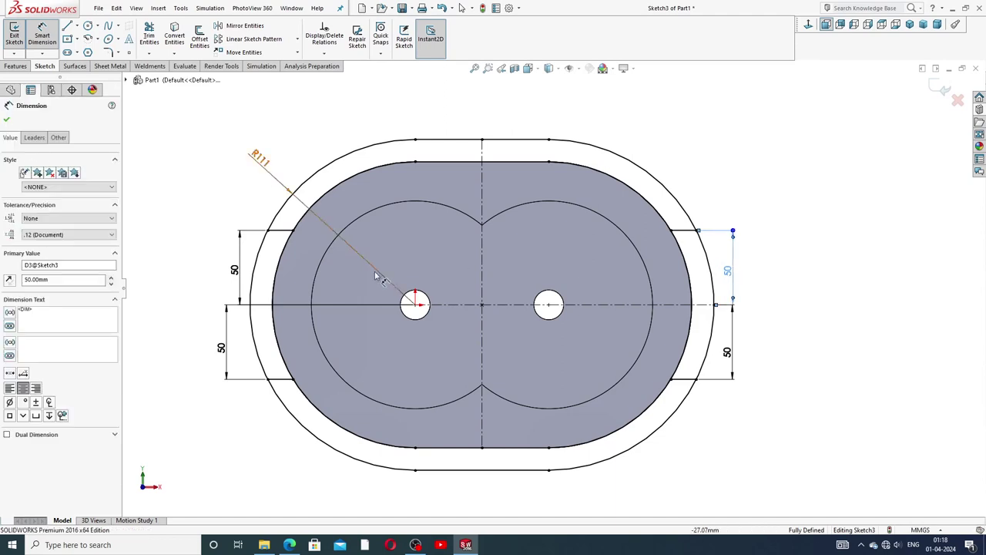
left_click_drag(235, 270, 226, 269)
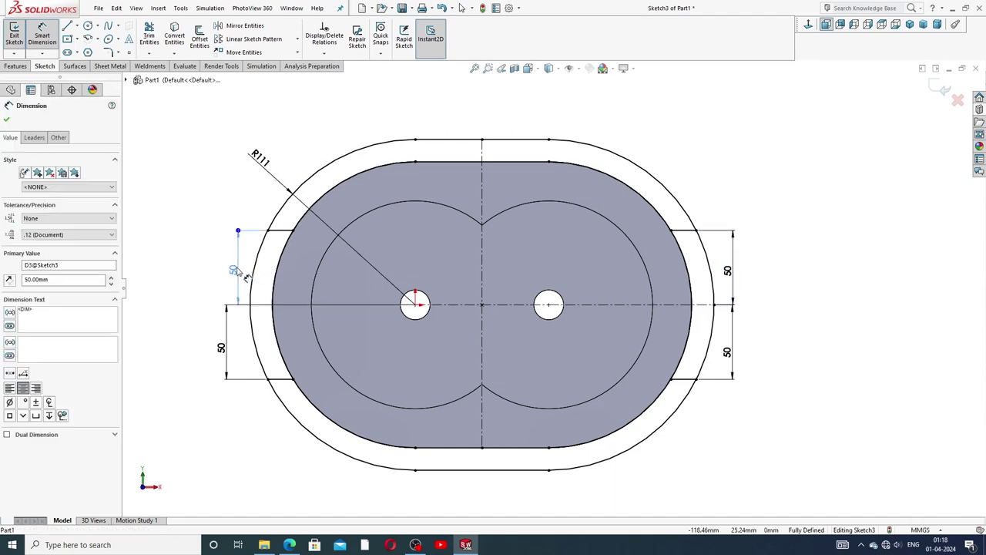
right_click(740, 127)
left_click(751, 148)
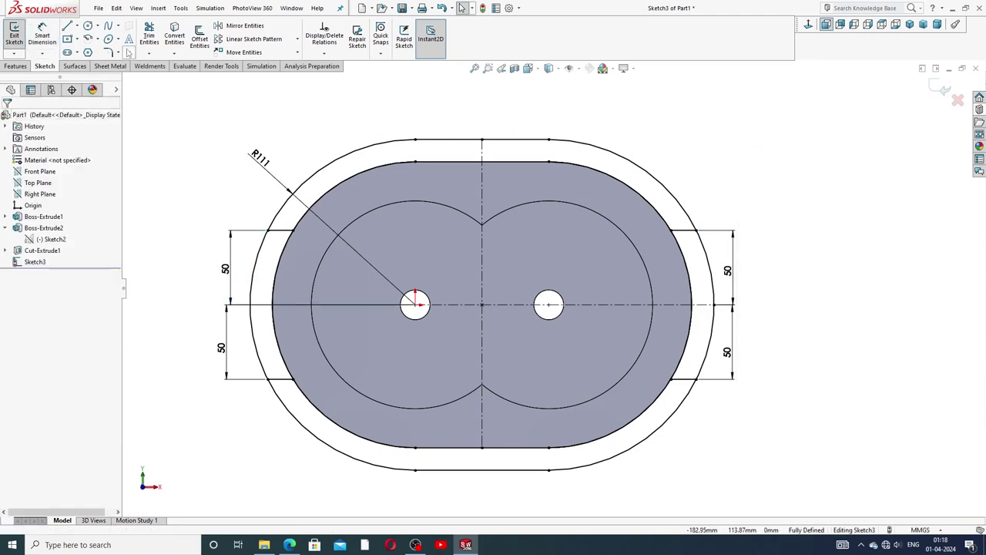
Step: Trim away the slot's bottom edge and both lower arc ends, accepting the warnings
left_click(149, 35)
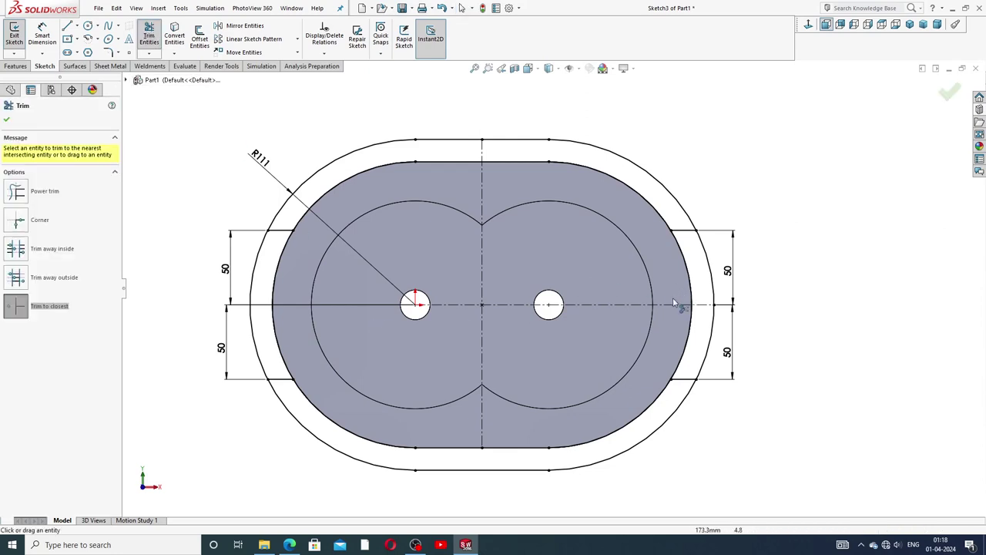
scroll(625, 378, "up", 2)
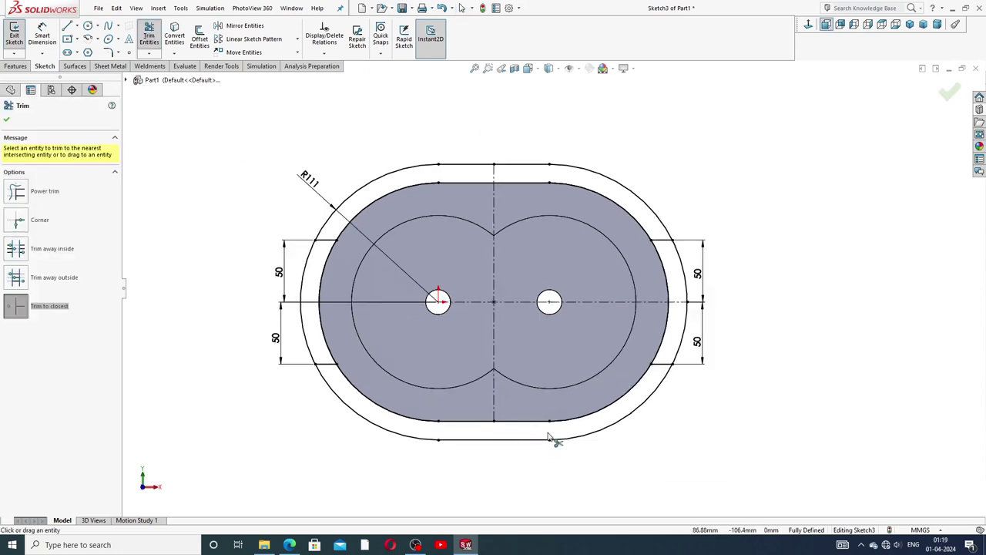
left_click(543, 443)
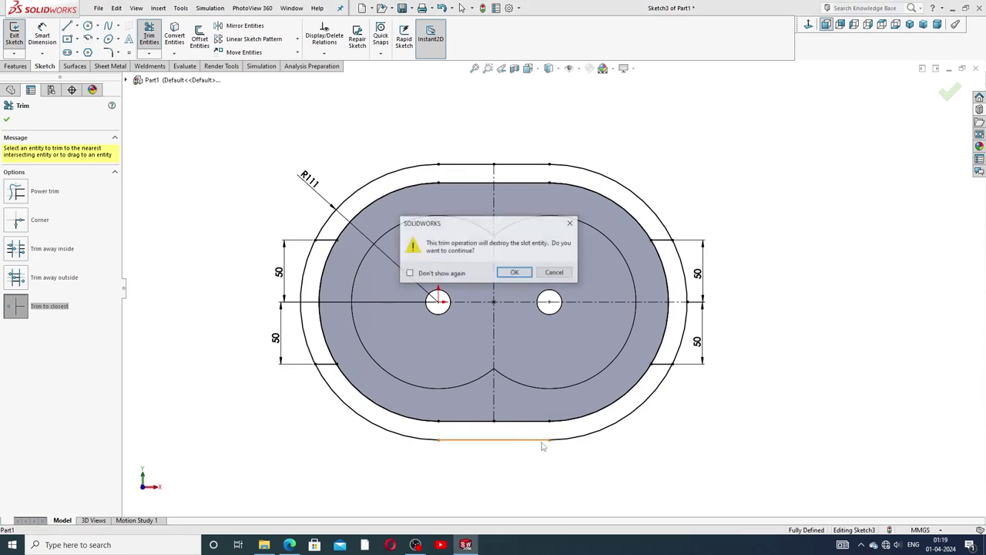
left_click(522, 274)
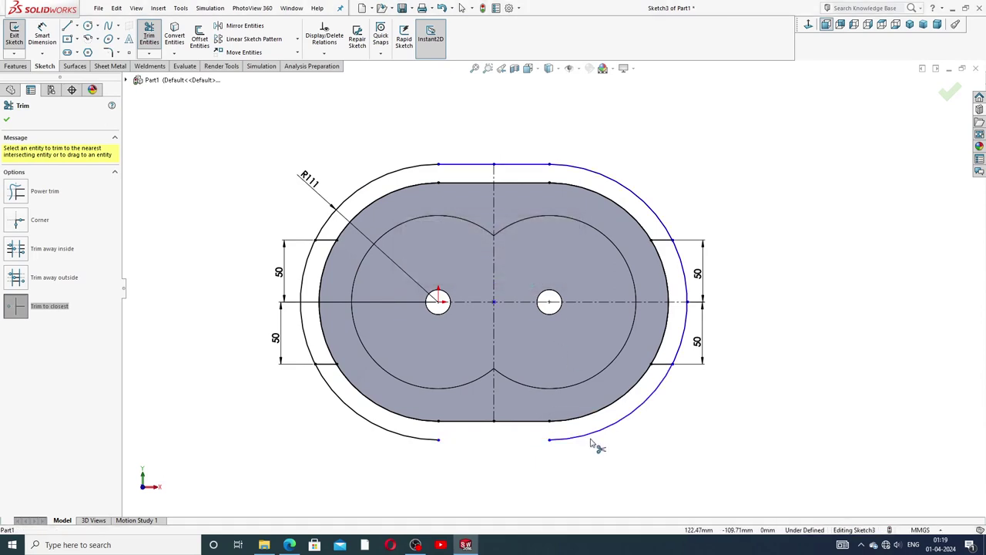
left_click(604, 417)
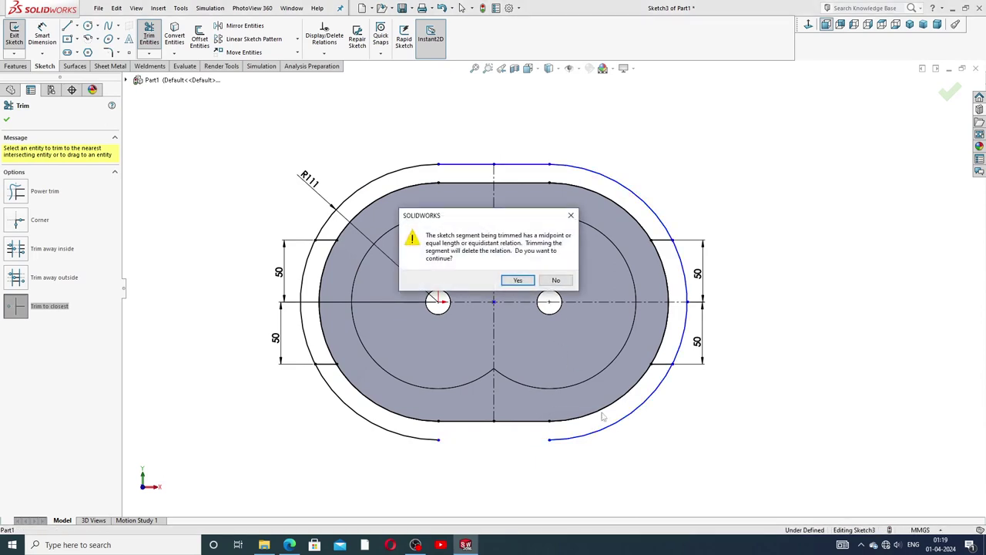
left_click(518, 280)
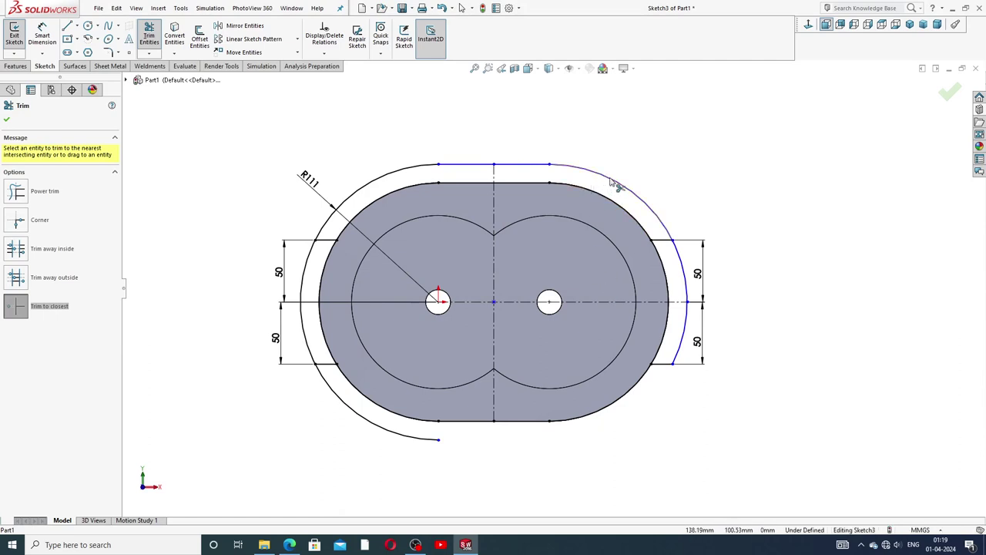
left_click(414, 435)
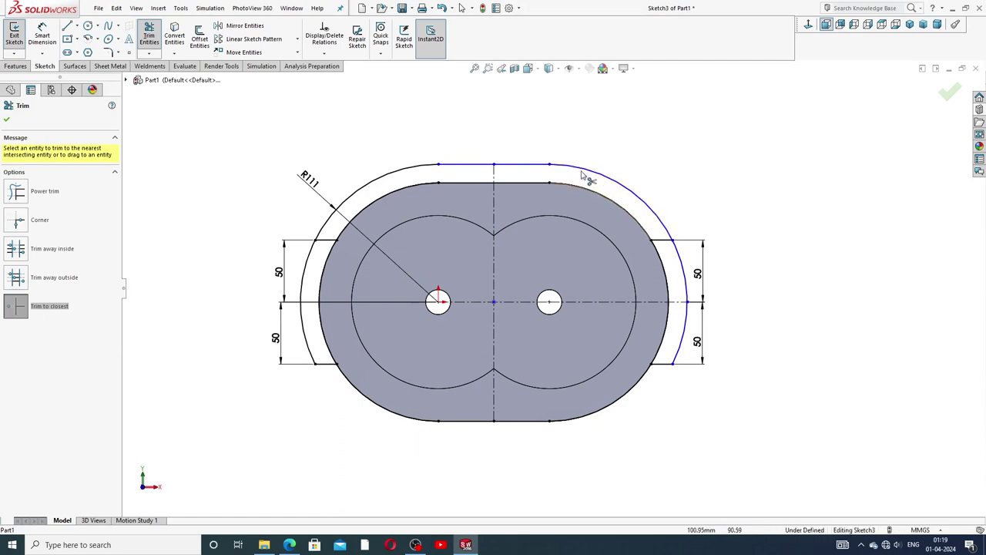
right_click(601, 120)
left_click(633, 152)
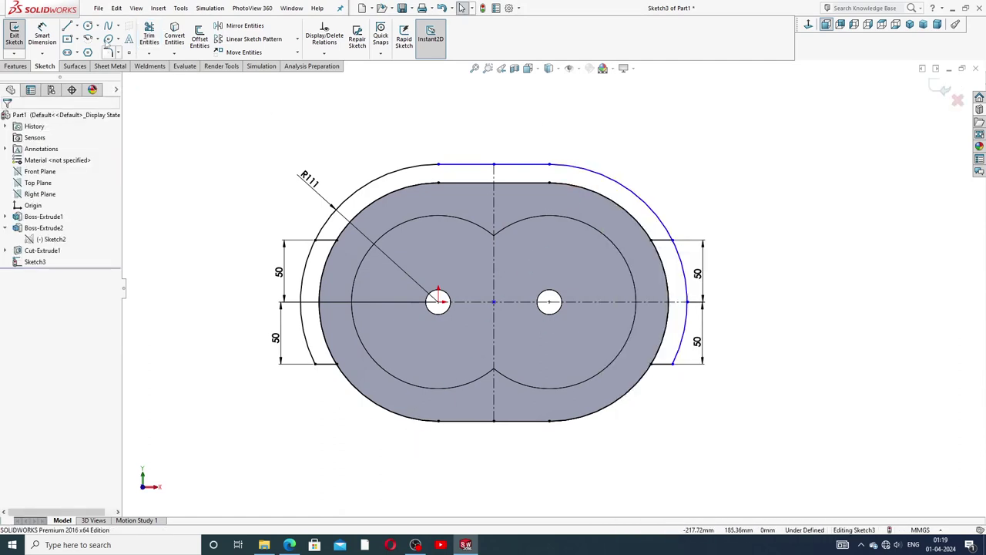
Step: Draw the top edge line and a 15 mm vertical line down from its right end
left_click(67, 26)
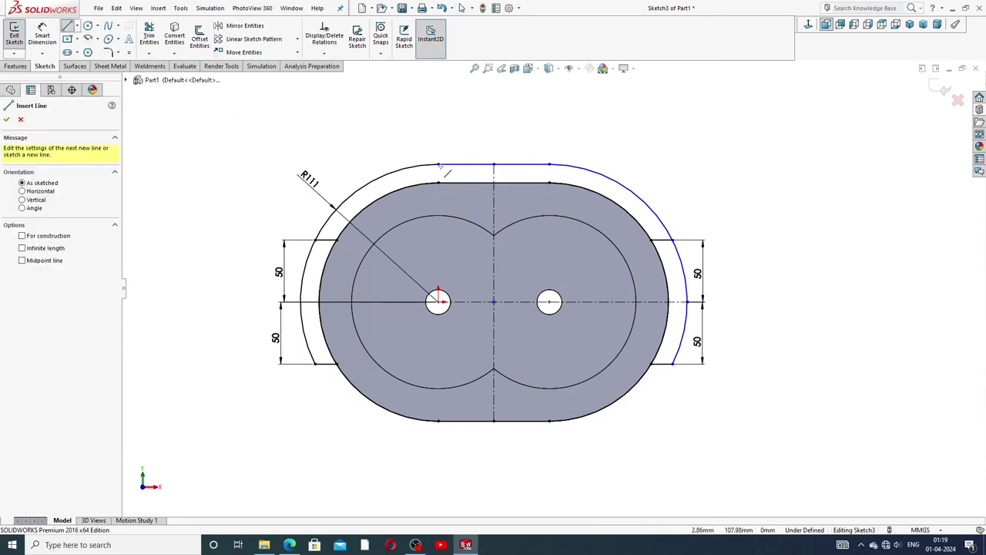
left_click(439, 164)
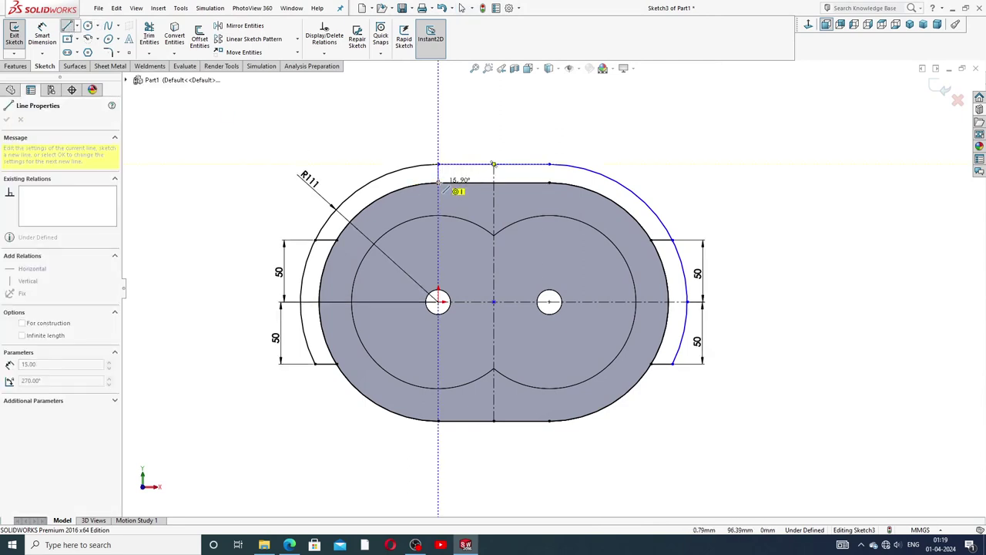
left_click(549, 164)
double_click(549, 165)
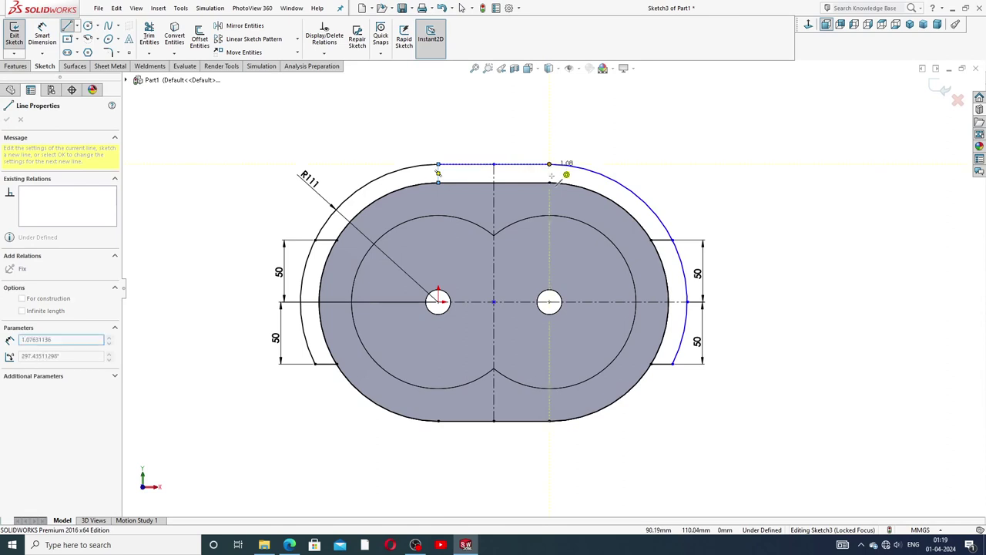
left_click_drag(550, 164, 550, 183)
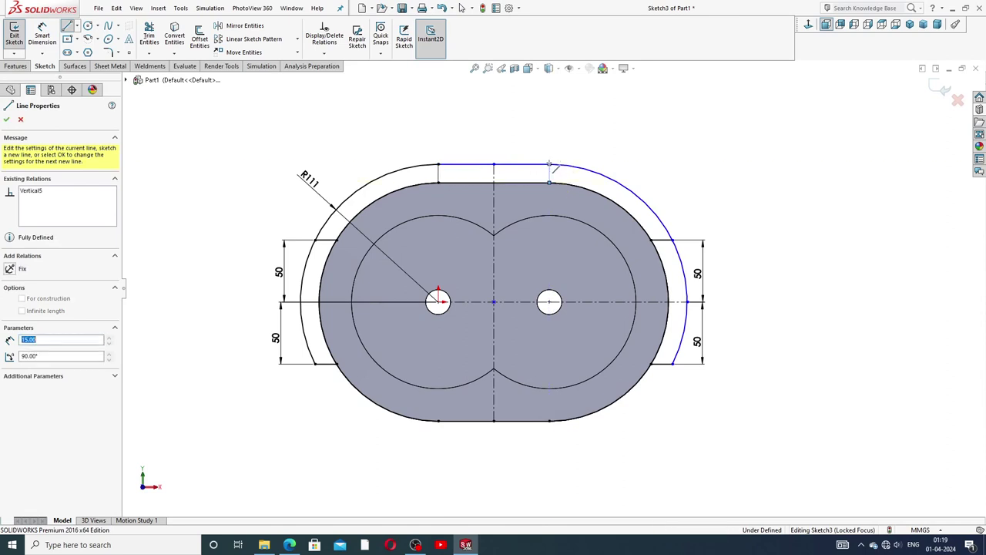
right_click(602, 160)
left_click(621, 159)
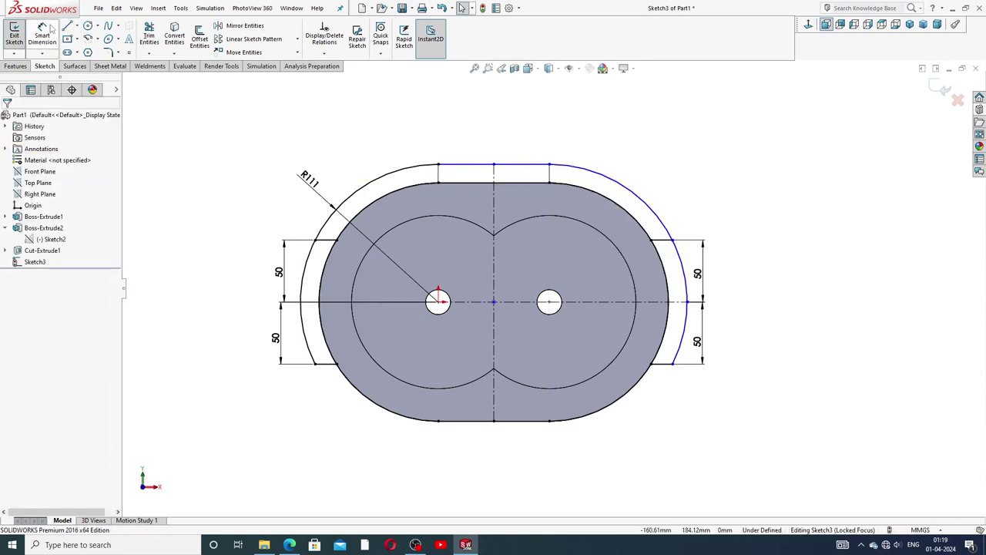
Step: Trim away the upper-right and upper-left outer arcs of the slot outline
left_click(51, 34)
left_click(643, 202)
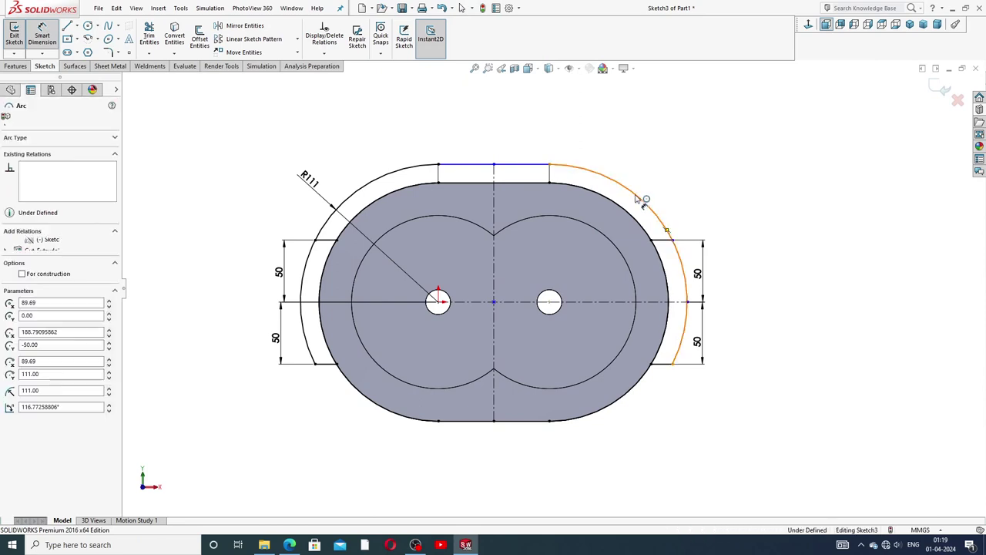
key("Escape")
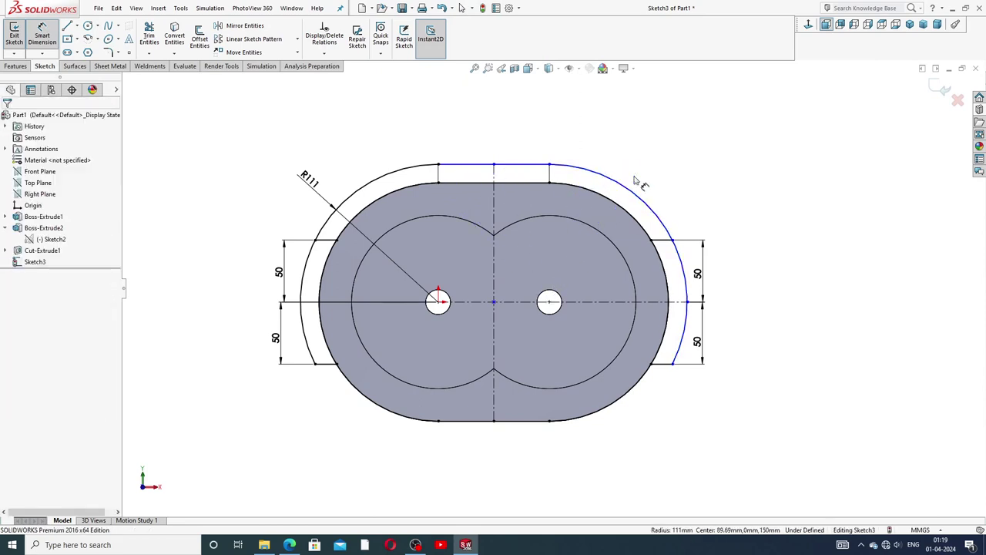
left_click(56, 44)
left_click(148, 35)
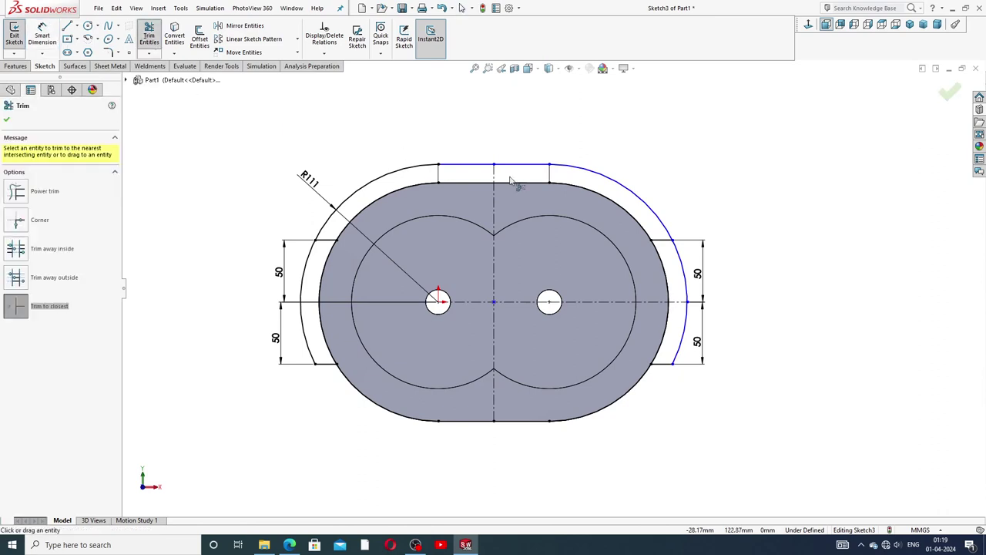
left_click(648, 206)
left_click(395, 171)
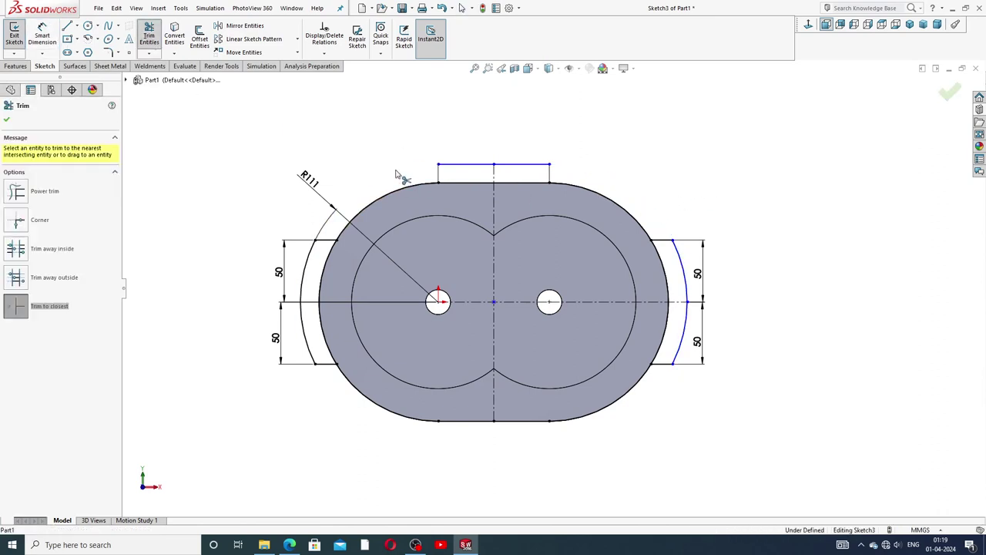
right_click(702, 145)
left_click(729, 151)
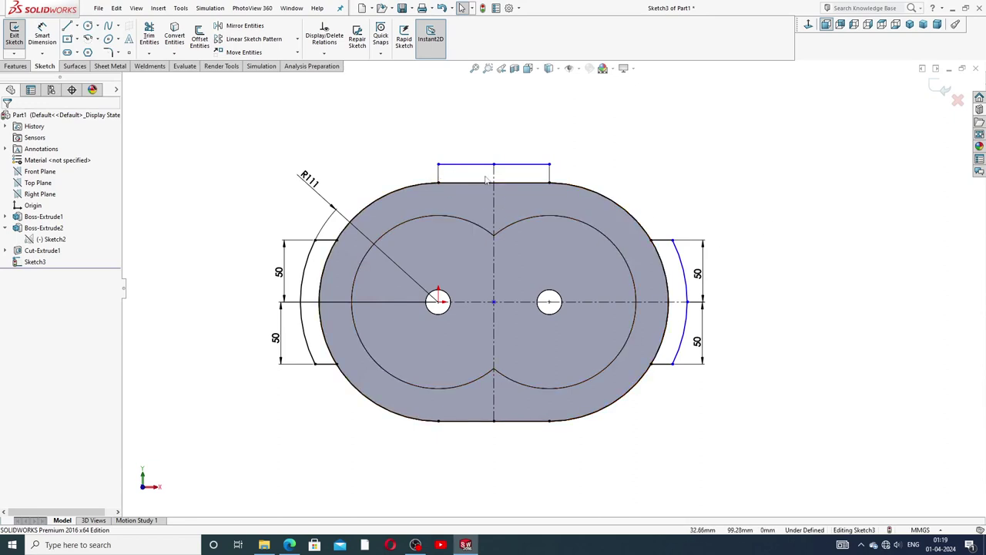
Step: Extrude the top rectangle and both side strip regions reversed, Through All, as Boss-Extrude3
left_click(16, 67)
left_click(18, 35)
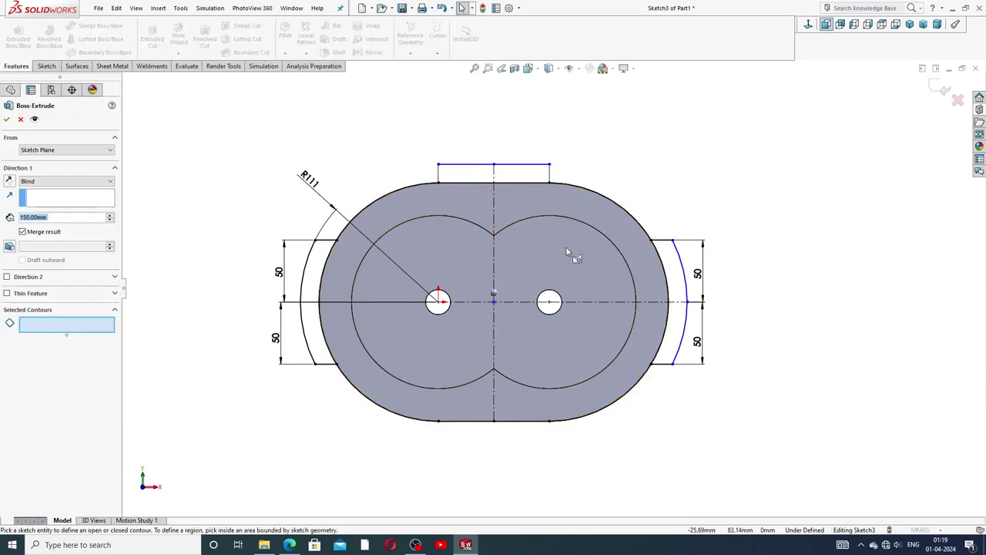
left_click(544, 173)
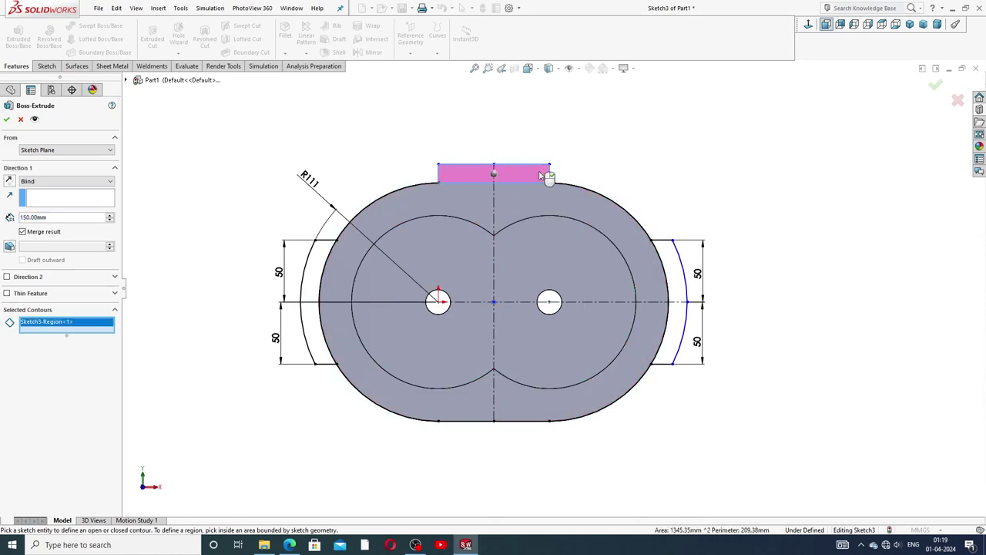
left_click(323, 256)
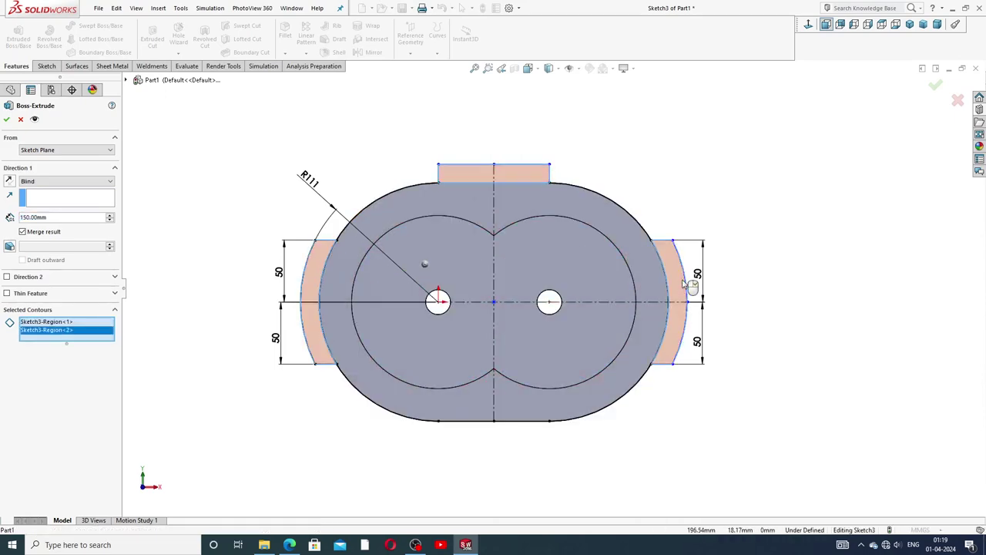
left_click(684, 286)
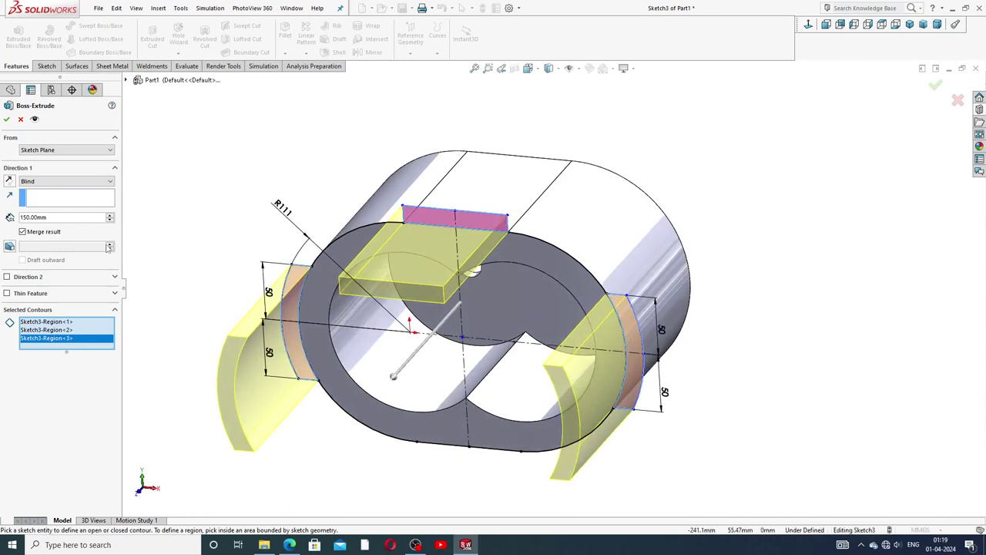
left_click(11, 181)
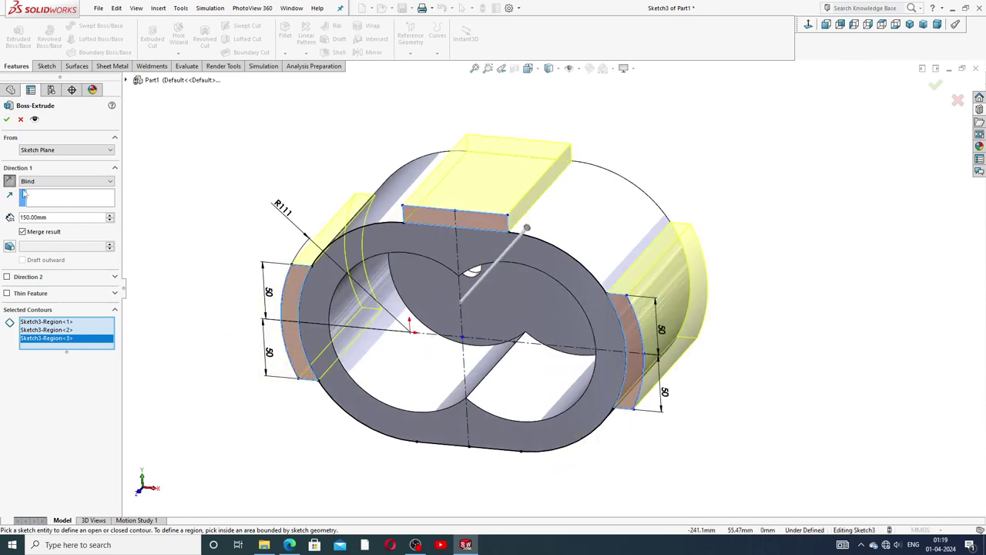
left_click(42, 182)
left_click(45, 192)
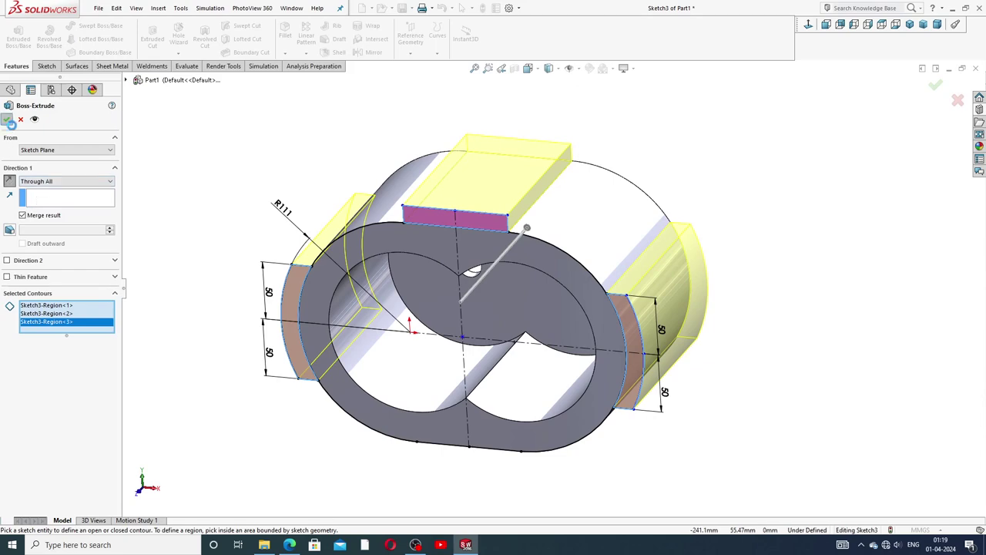
key("Return")
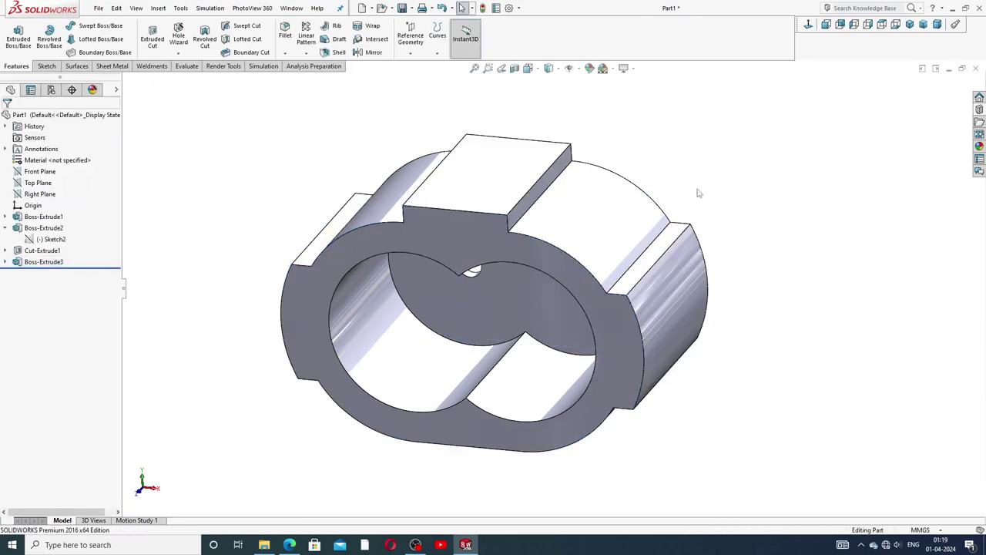
Step: Orbit to inspect Boss-Extrude3, reconfirm it unchanged, then bring up the housing drawing PDF
mouse_move(664, 162)
middle_mouse_down()
mouse_move(780, 221)
mouse_move(736, 238)
mouse_move(689, 223)
middle_mouse_up()
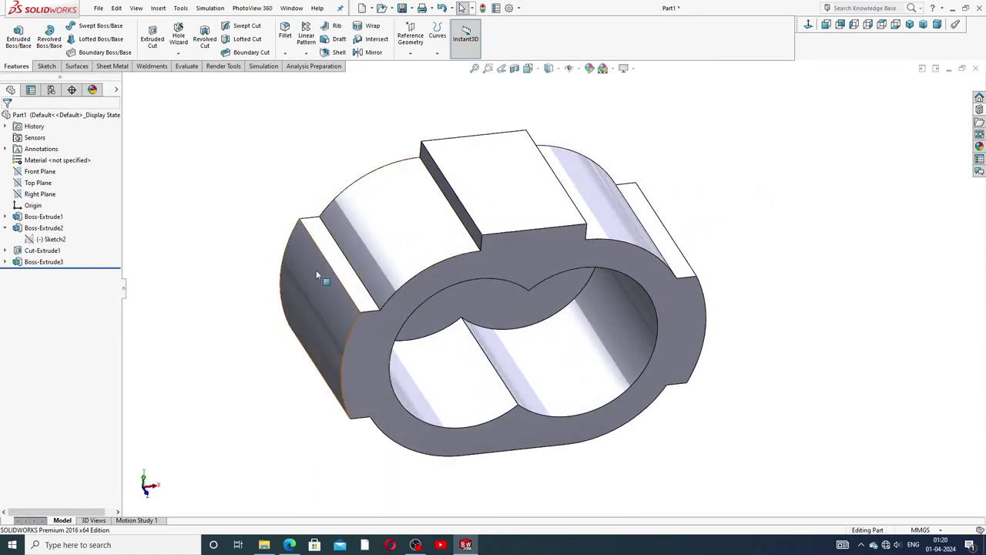
left_click(5, 228)
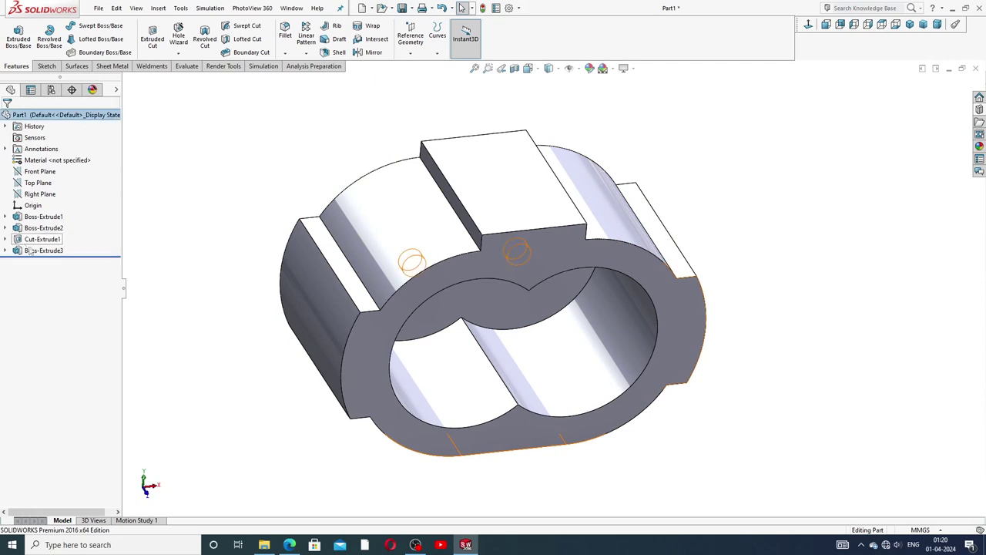
left_click(44, 251)
left_click(43, 222)
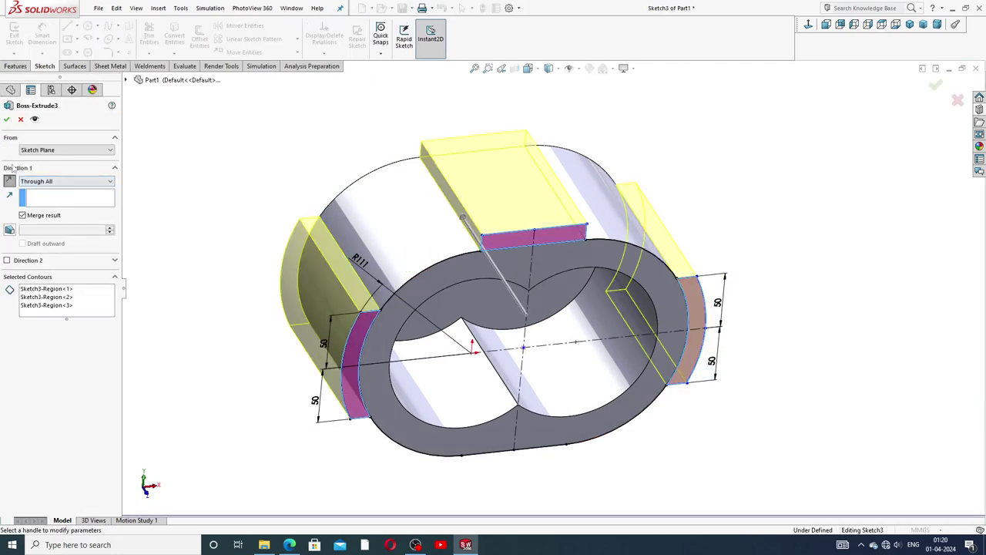
left_click(7, 119)
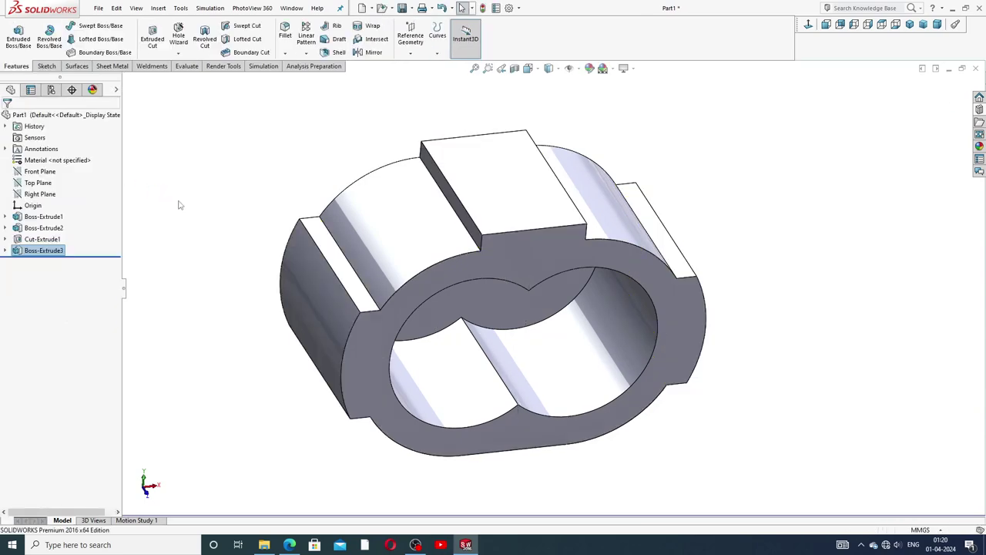
mouse_move(343, 262)
middle_mouse_down()
mouse_move(326, 237)
mouse_move(347, 262)
middle_mouse_up()
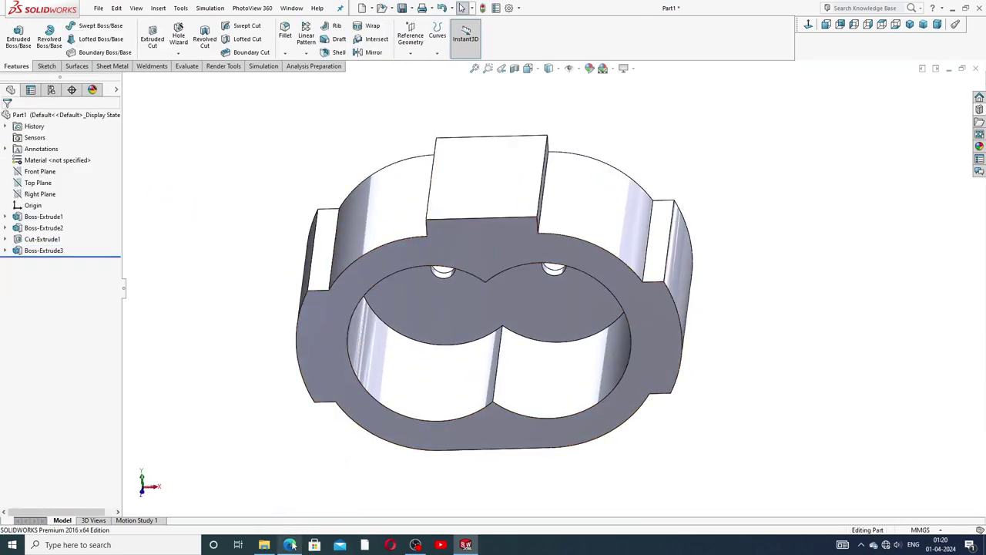
mouse_move(290, 544)
left_click(304, 504)
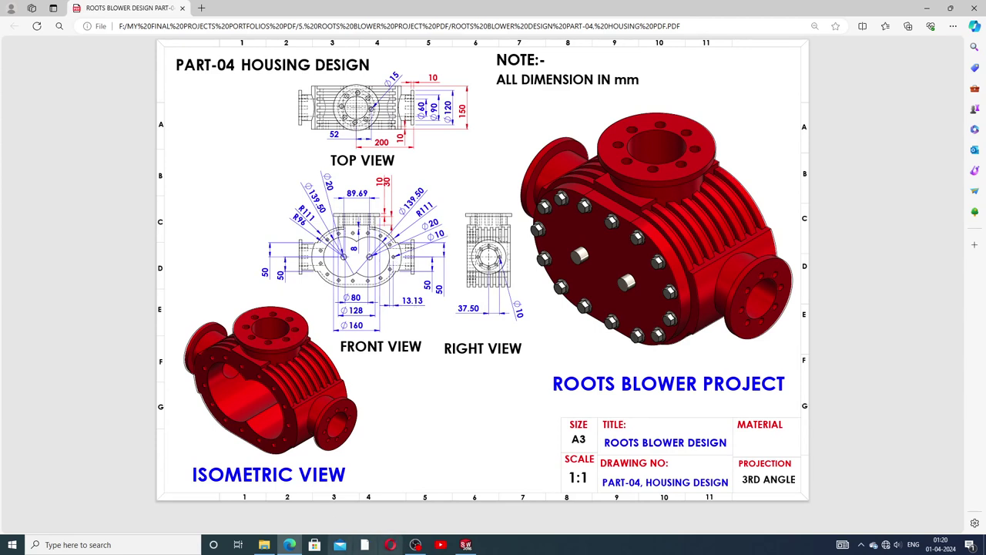
Step: Return from the PART-04 housing drawing to the housing part in SOLIDWORKS
left_click(466, 545)
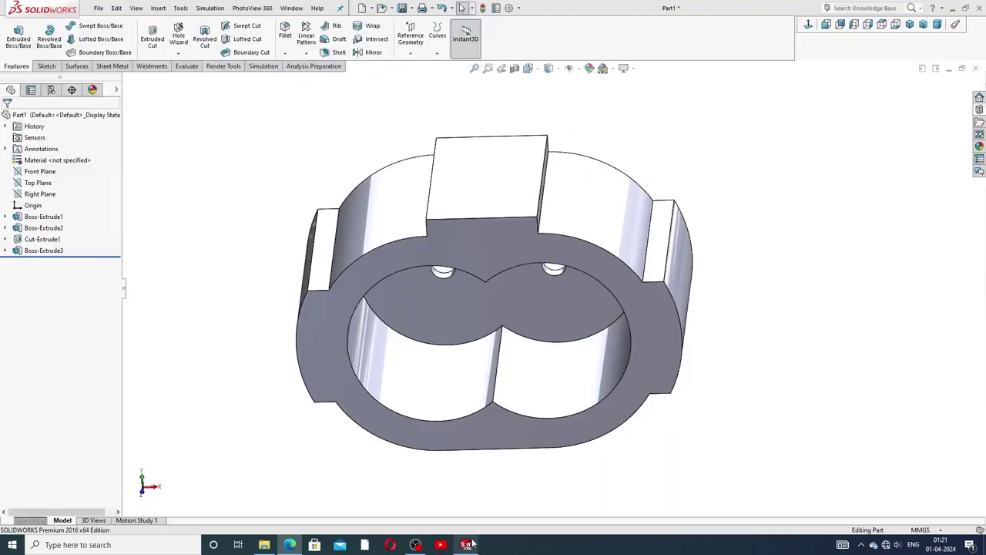
Step: Start a new sketch on the housing's front face, trying a centerline from the right bore
left_click(511, 242)
left_click(552, 213)
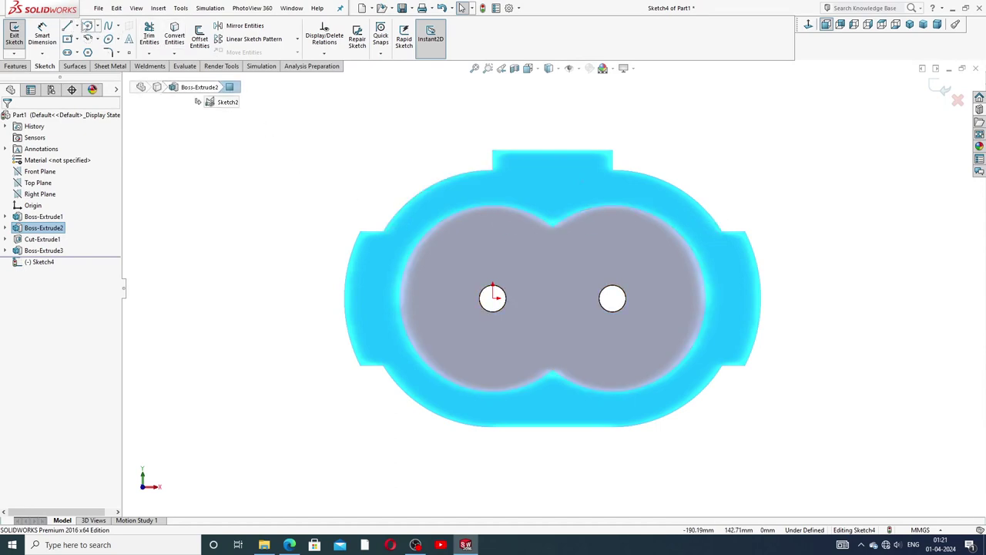
left_click(77, 26)
left_click(93, 51)
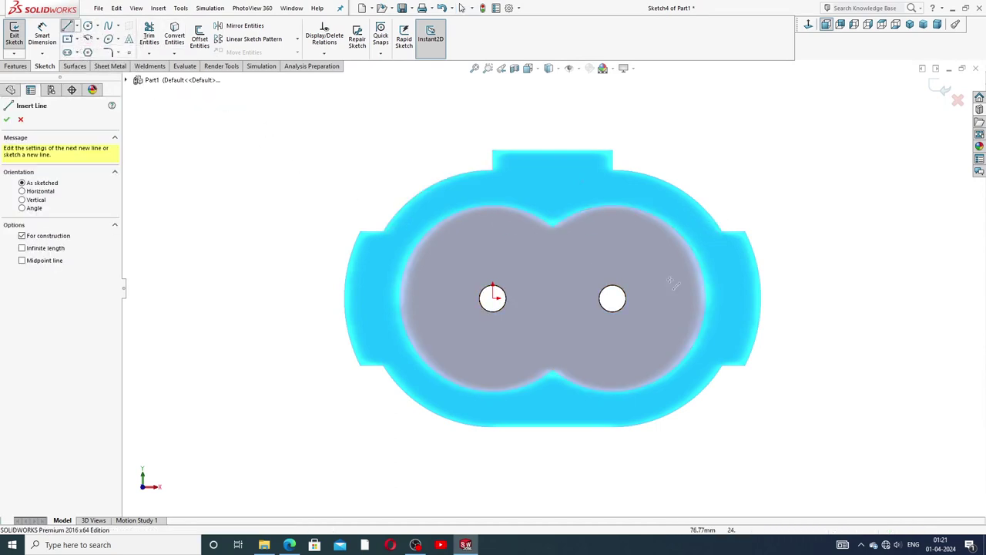
scroll(693, 283, "down", 1)
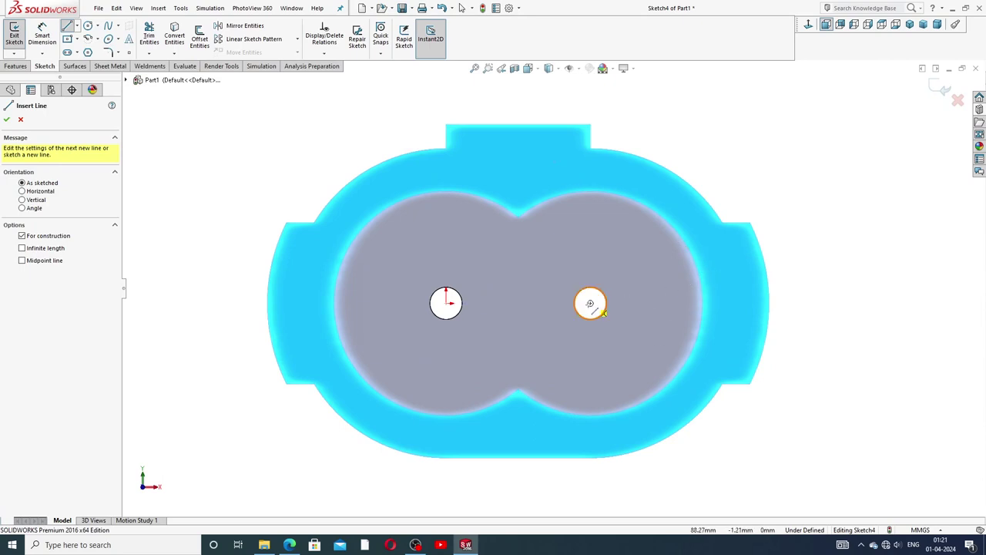
left_click(590, 303)
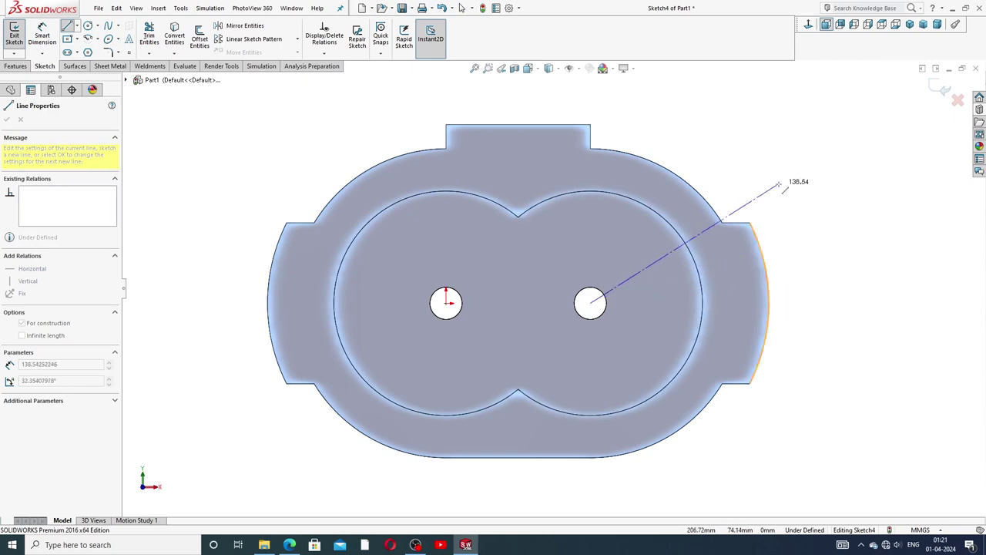
right_click(789, 187)
left_click(797, 183)
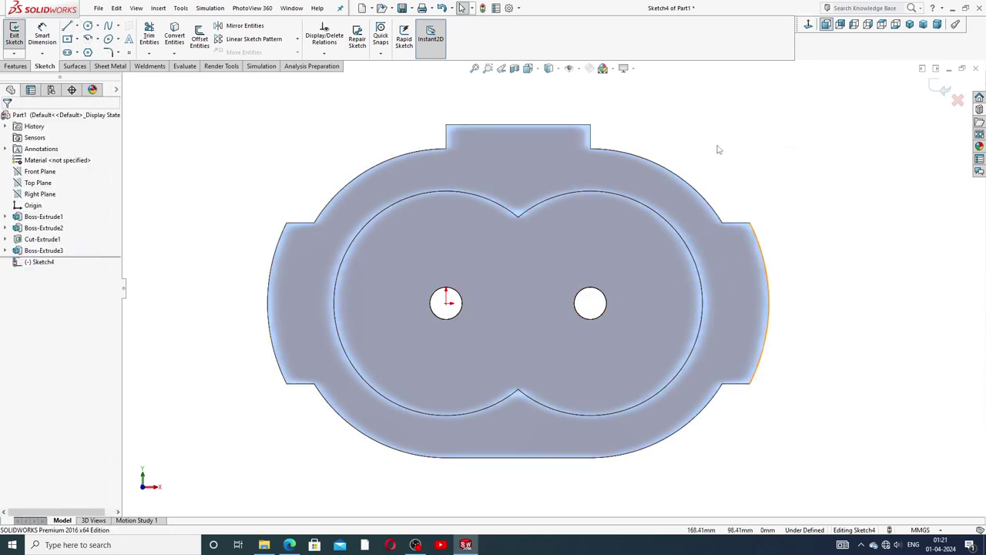
key("z")
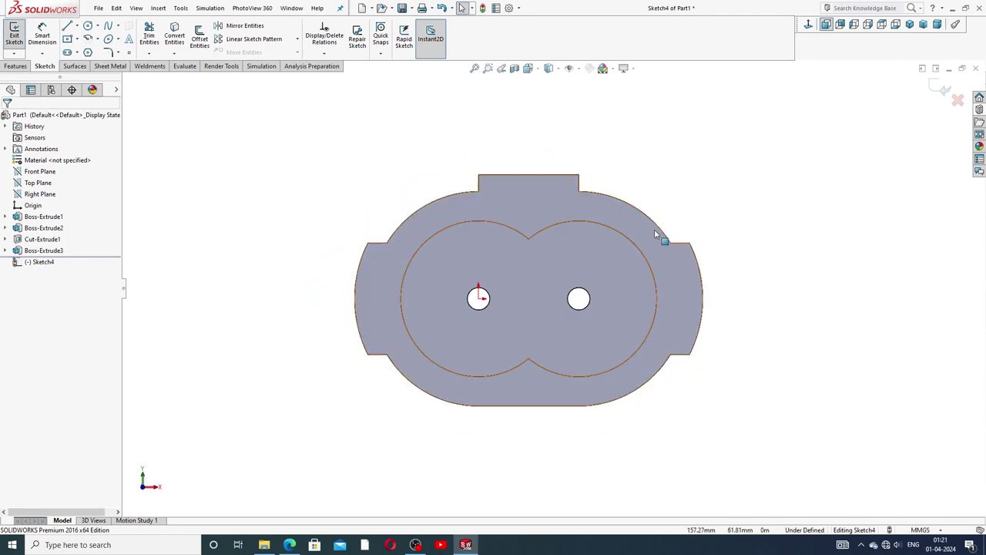
Step: Show Sketch2's lobe outline from Boss-Extrude2 on the model
left_click(607, 198)
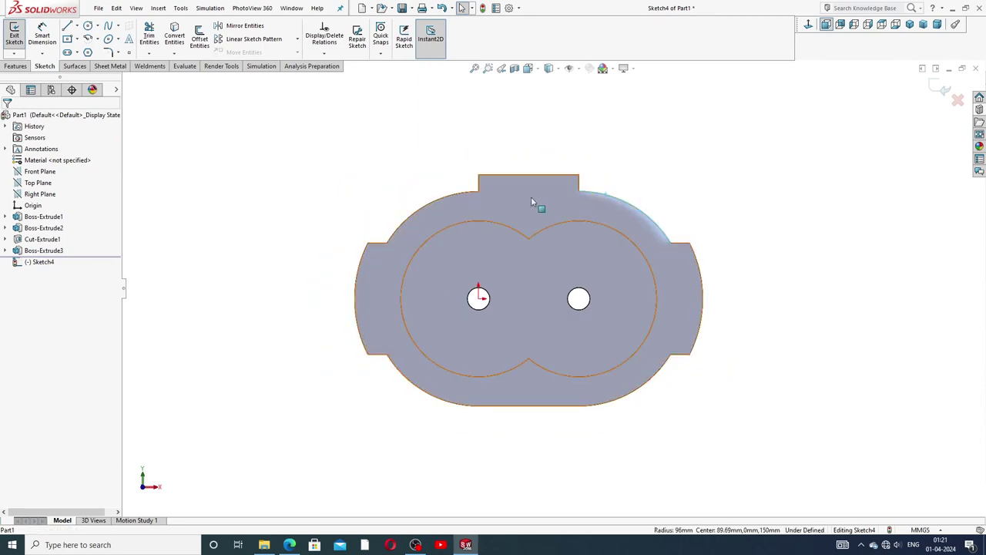
left_click(381, 194)
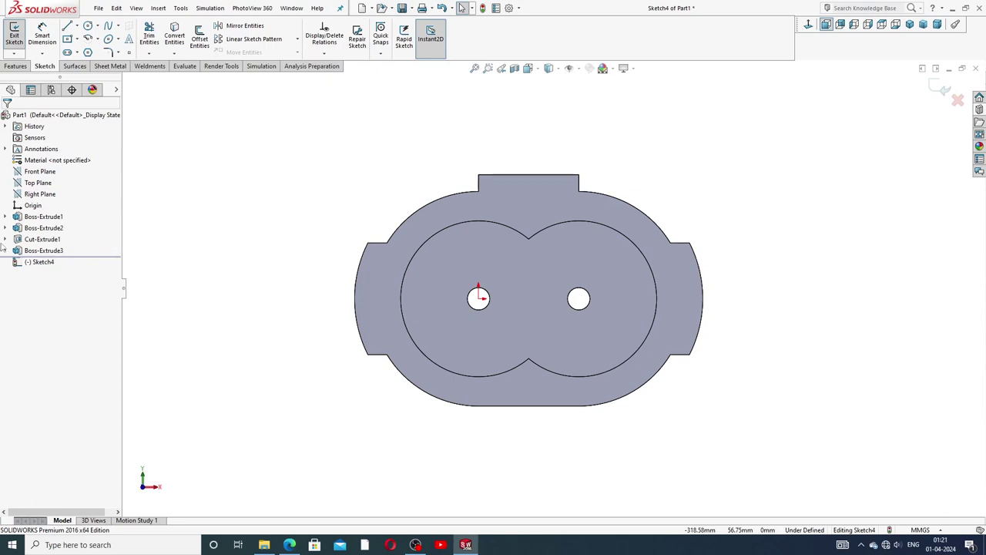
left_click(5, 228)
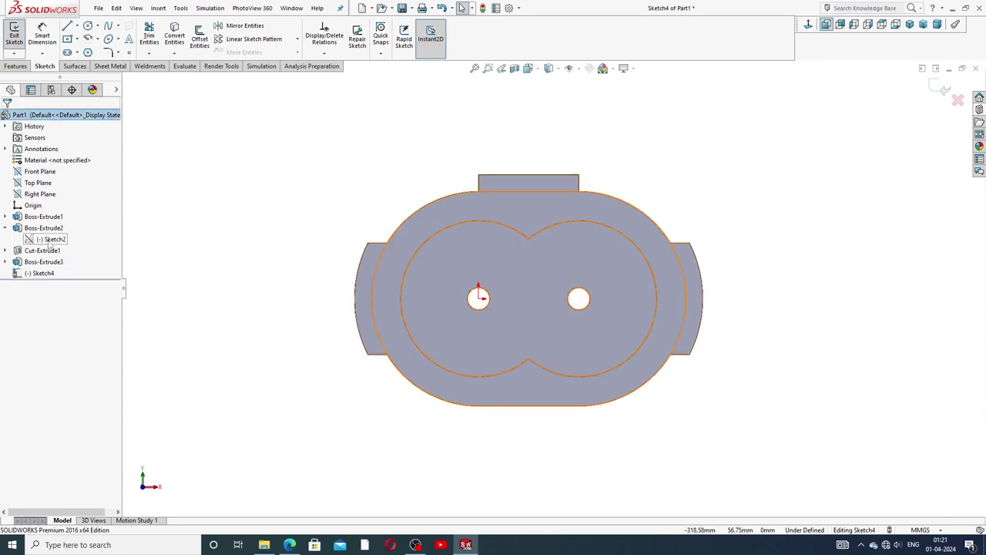
left_click(48, 239)
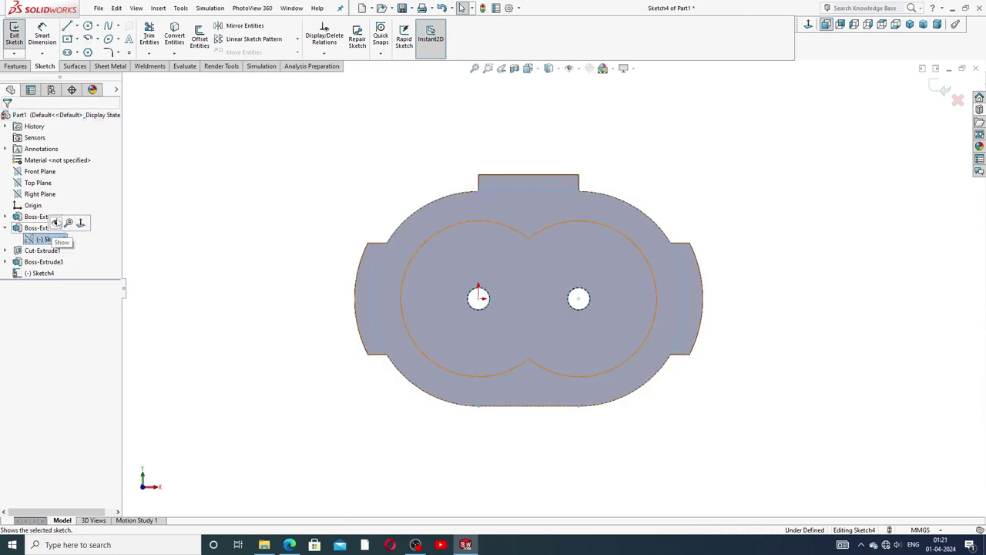
left_click(59, 223)
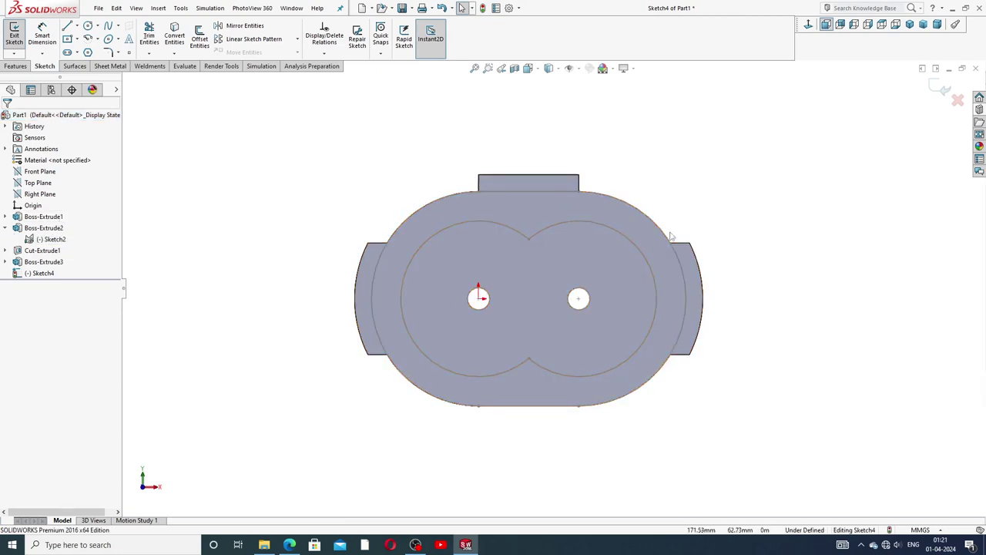
Step: Draw a centerline from the right bore's centre out to the outer arc
scroll(669, 241, "down", 2)
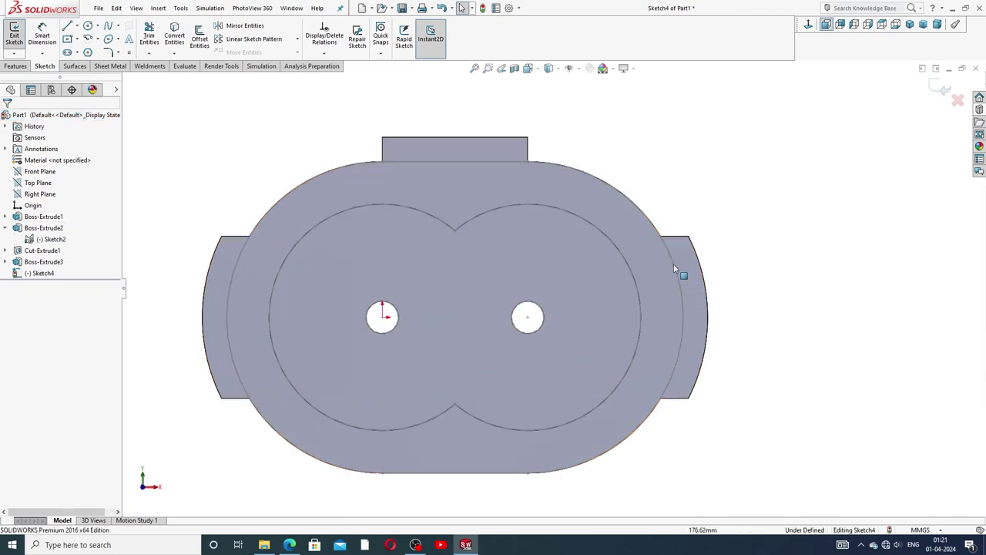
left_click(76, 25)
left_click(93, 50)
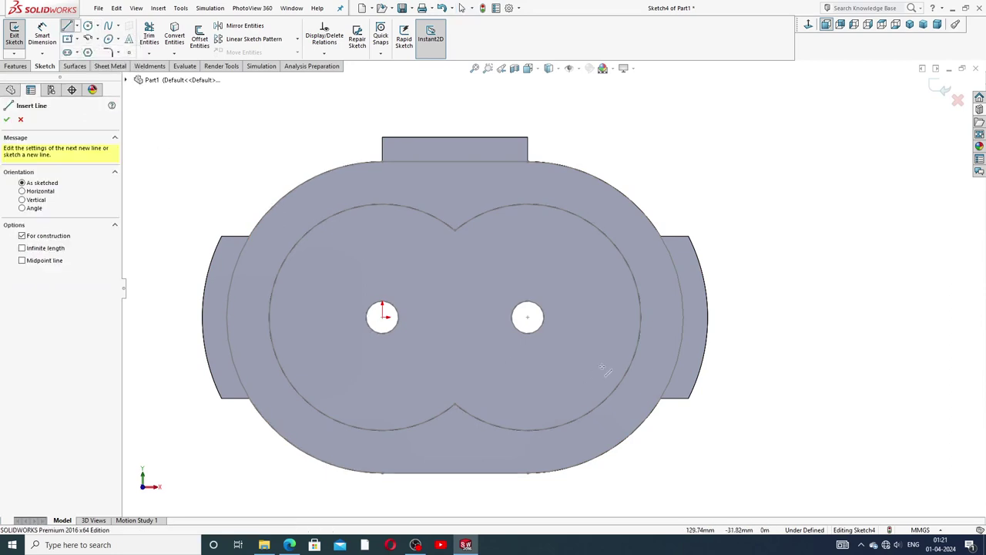
left_click(382, 316)
left_click(530, 317)
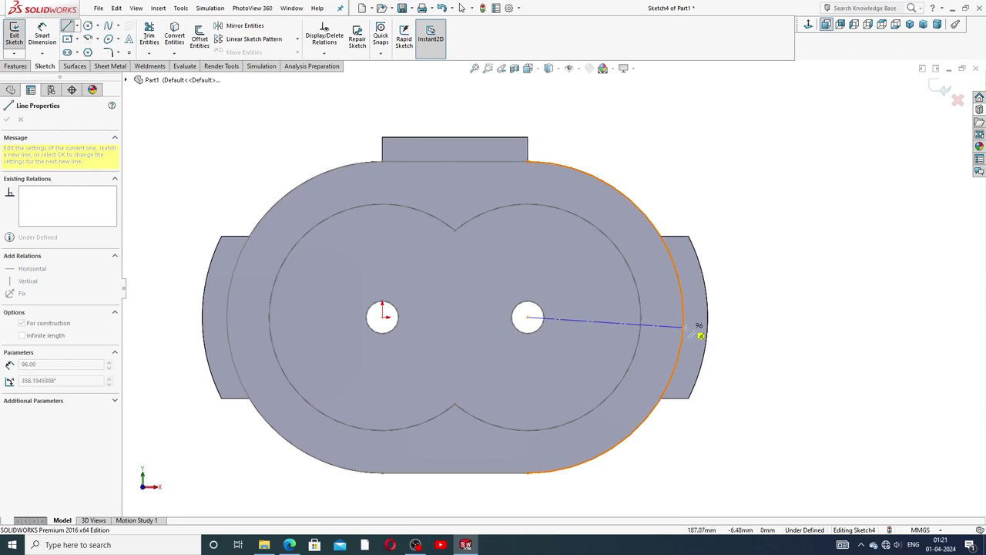
left_click(683, 316)
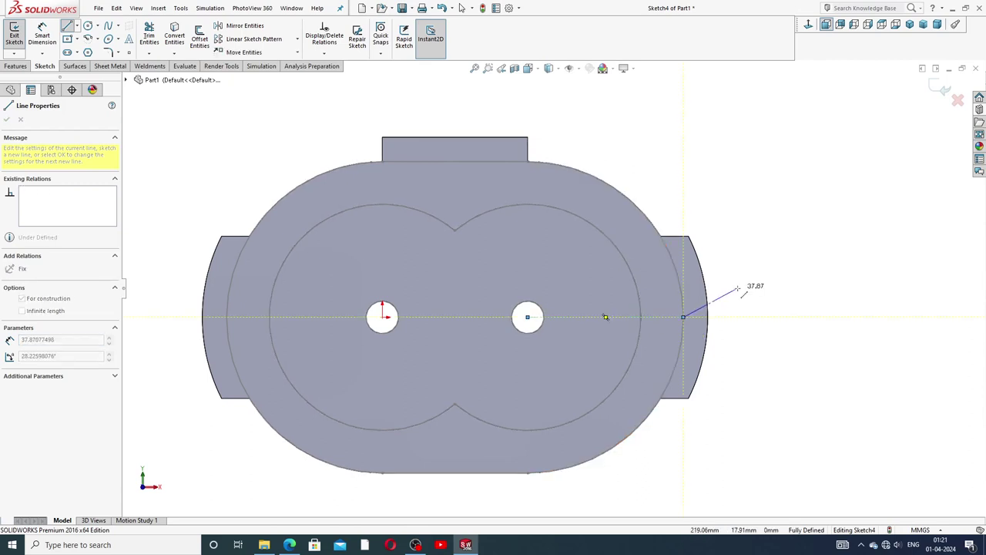
right_click(740, 256)
left_click(768, 300)
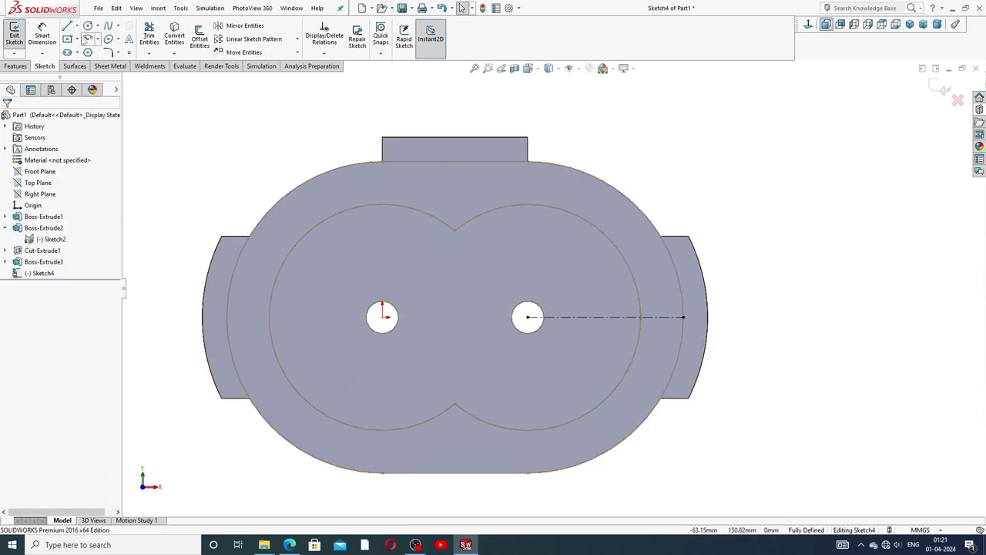
Step: Place a small circle with its centre on the right centerline
left_click(88, 26)
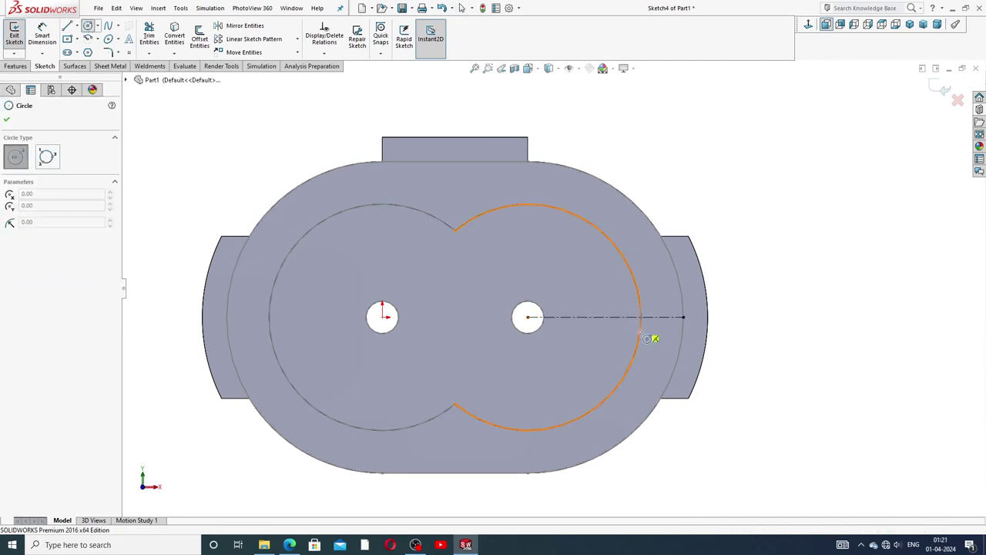
scroll(659, 339, "down", 3)
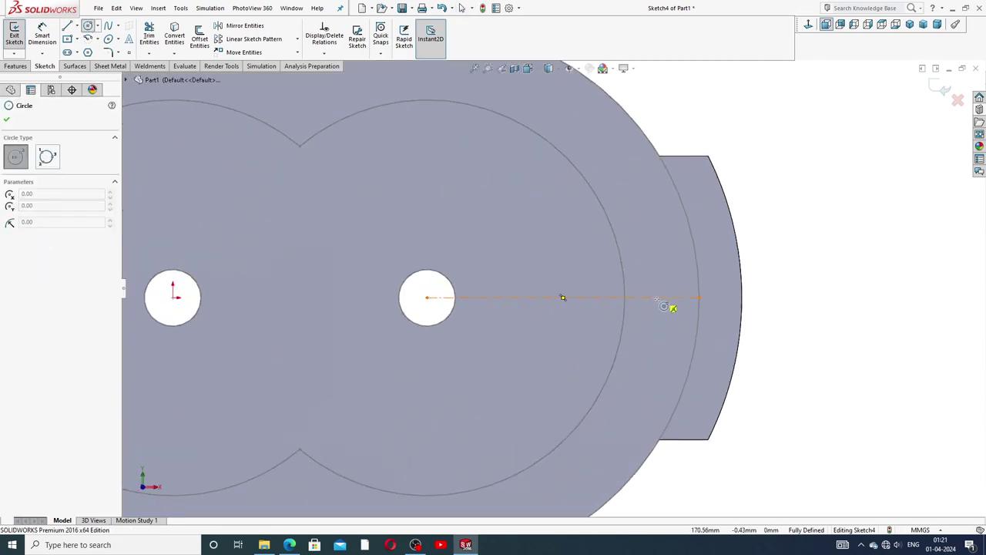
left_click(661, 298)
left_click(675, 287)
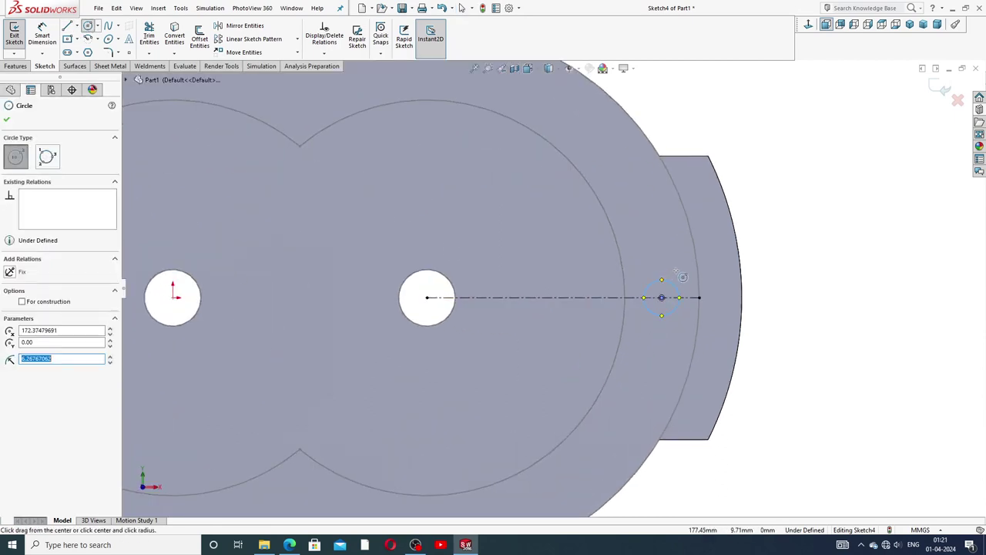
right_click(684, 279)
left_click(698, 280)
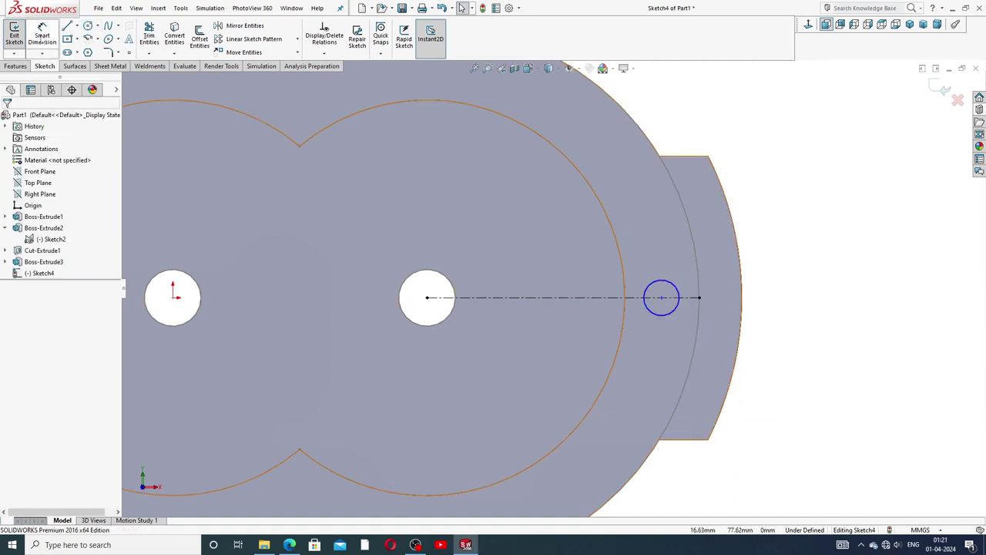
left_click(42, 35)
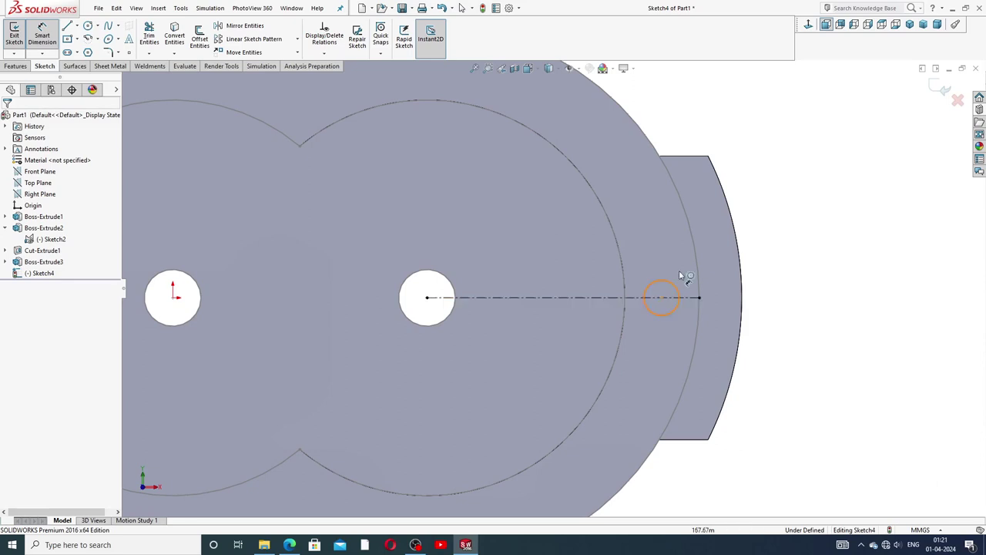
right_click(809, 219)
left_click(832, 170)
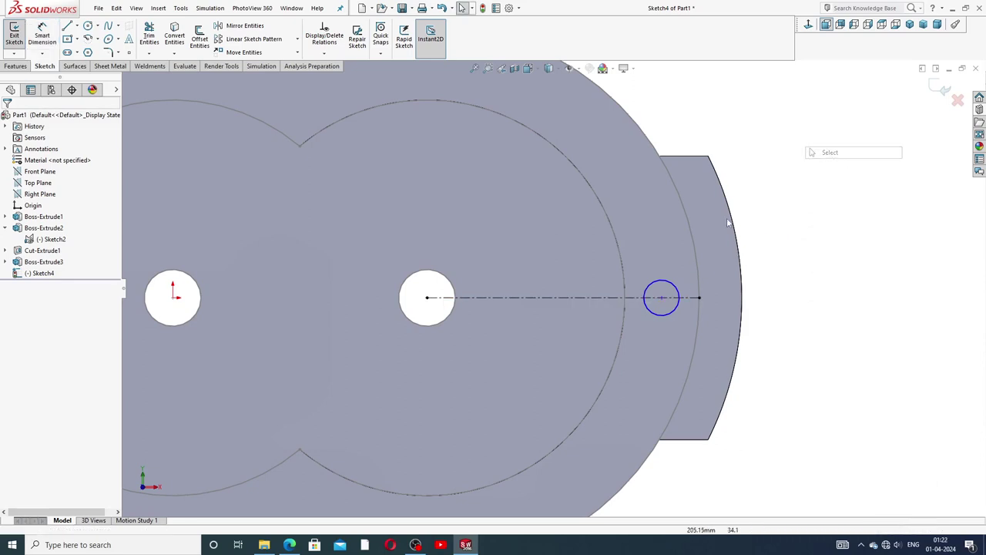
Step: Convert Sketch2's right lobe arc into the current sketch
key("f")
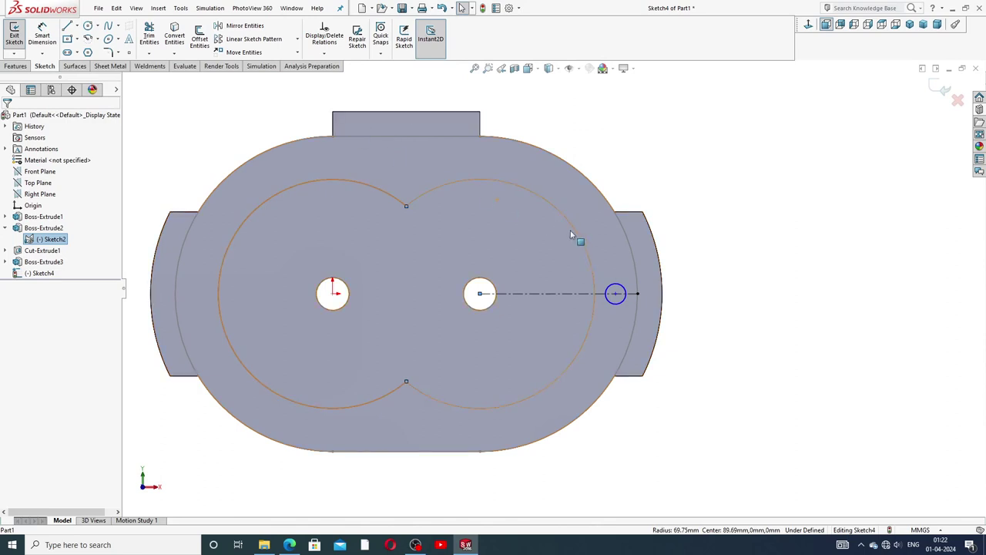
left_click(571, 226)
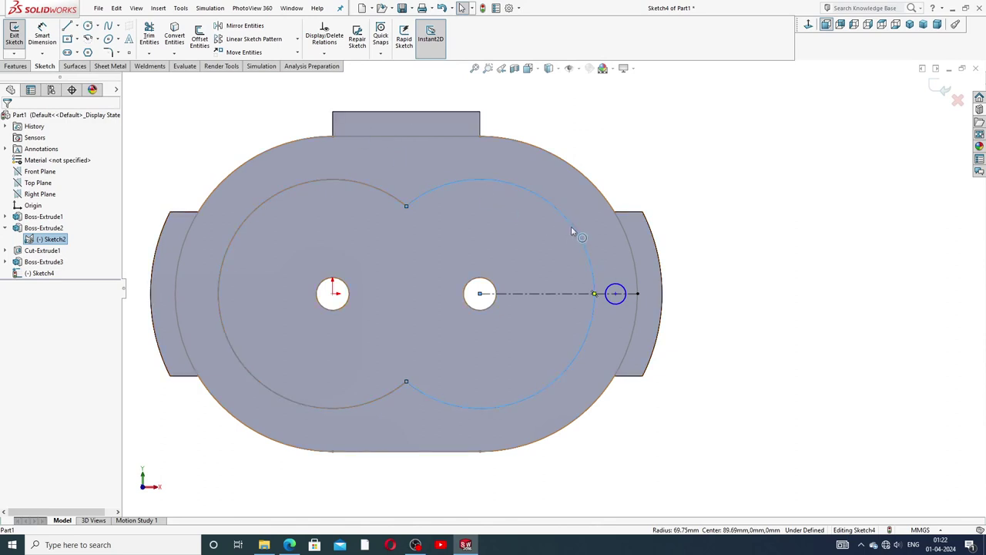
left_click(177, 39)
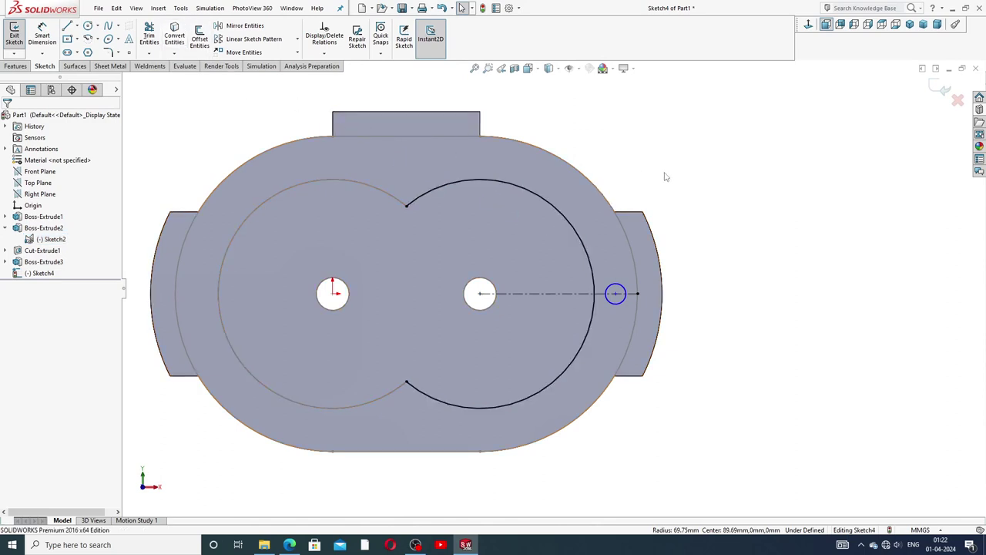
left_click(43, 34)
scroll(625, 359, "down", 2)
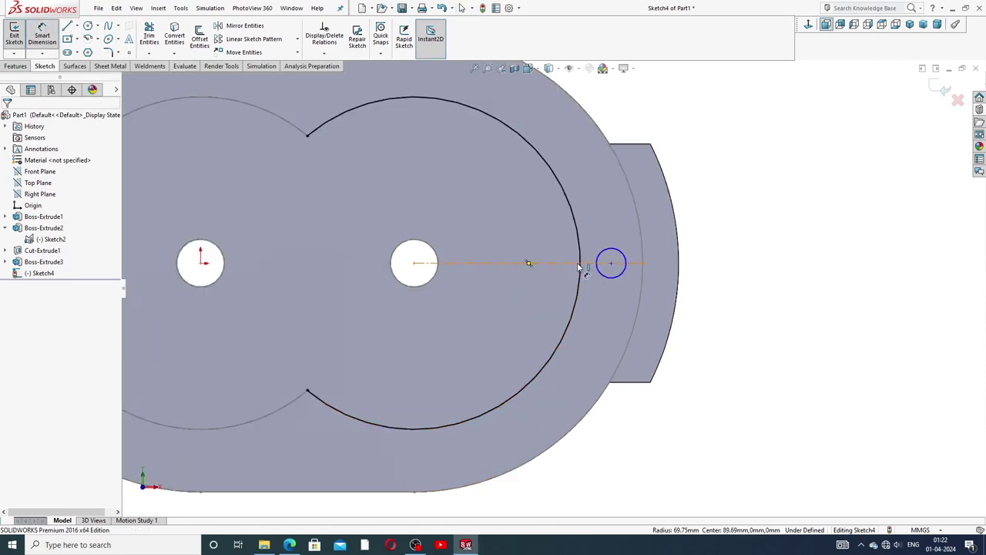
Step: Dimension the lobe arc to the small circle's centre as 13.13 mm
left_click(579, 266)
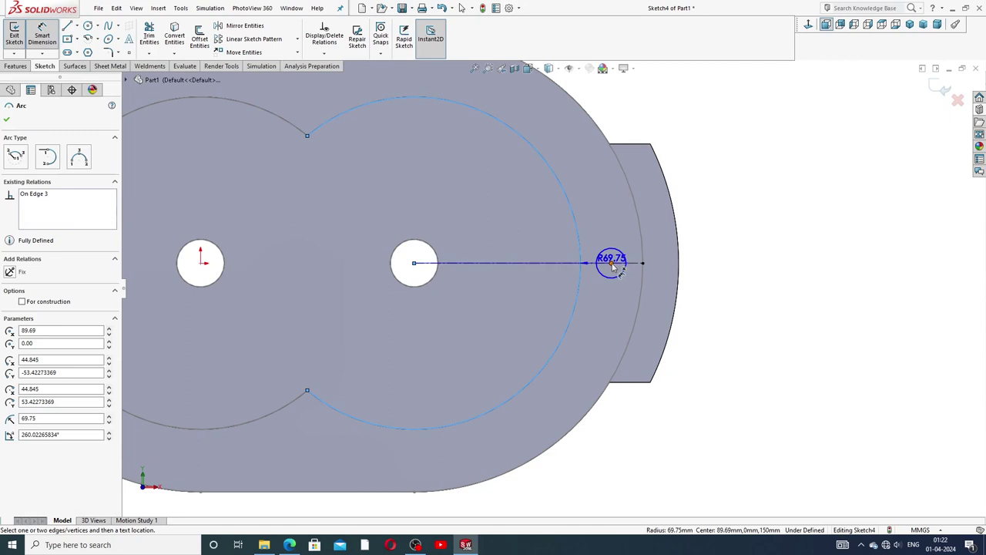
left_click(611, 263)
key("Escape")
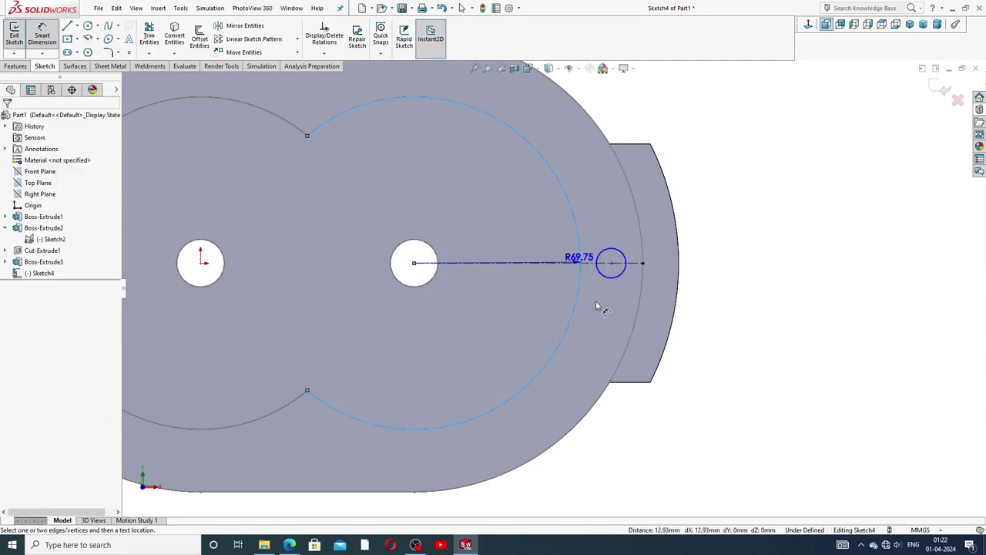
left_click(581, 263)
left_click(612, 263)
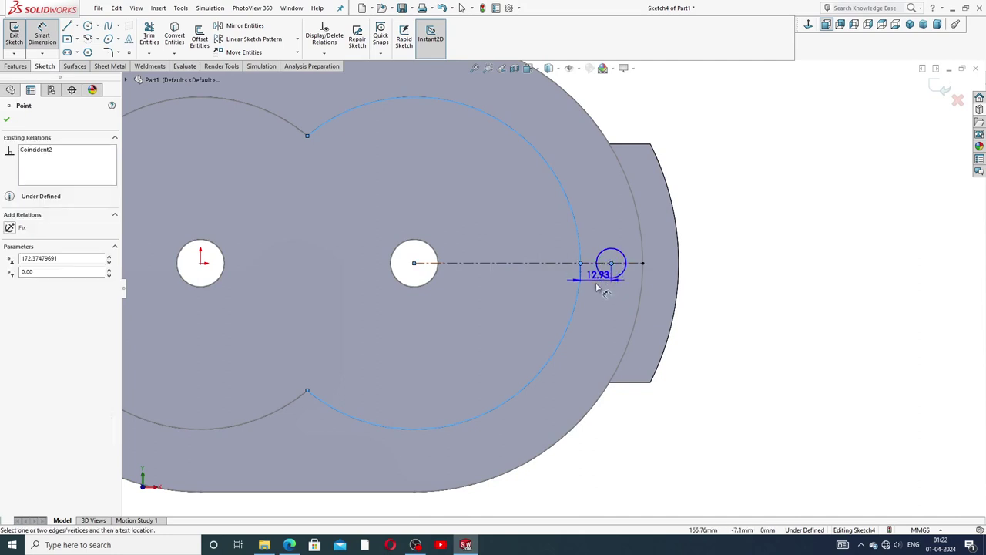
left_click(598, 296)
type("13")
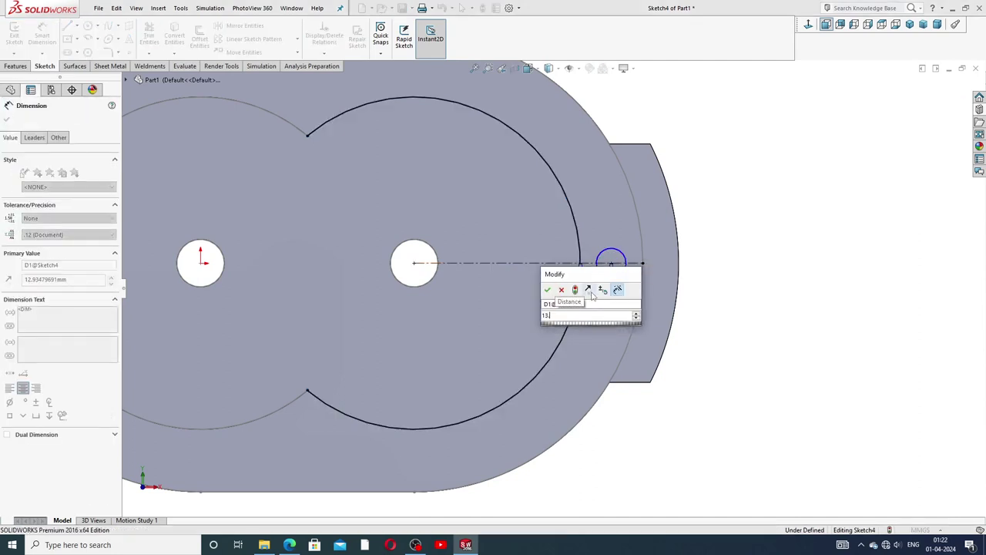
type(".13")
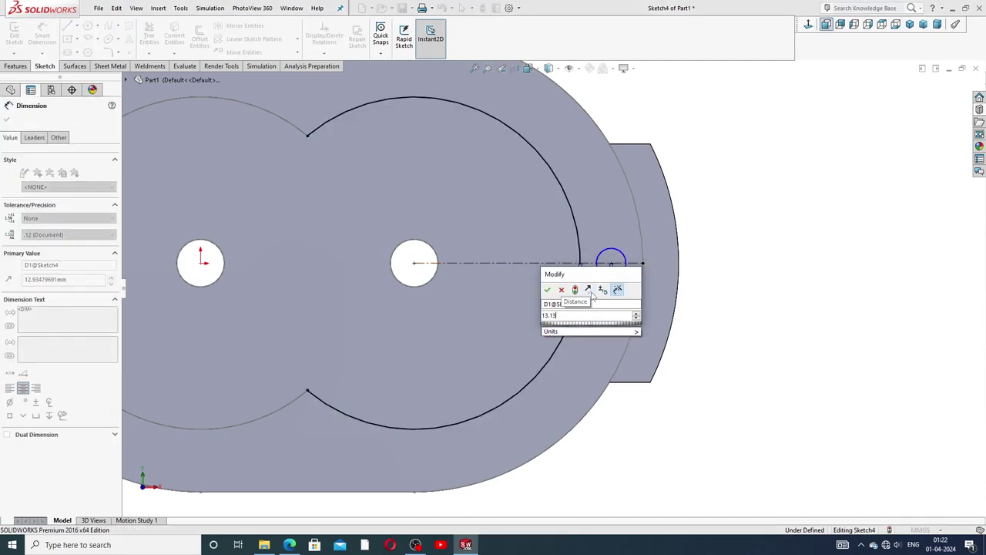
key("Return")
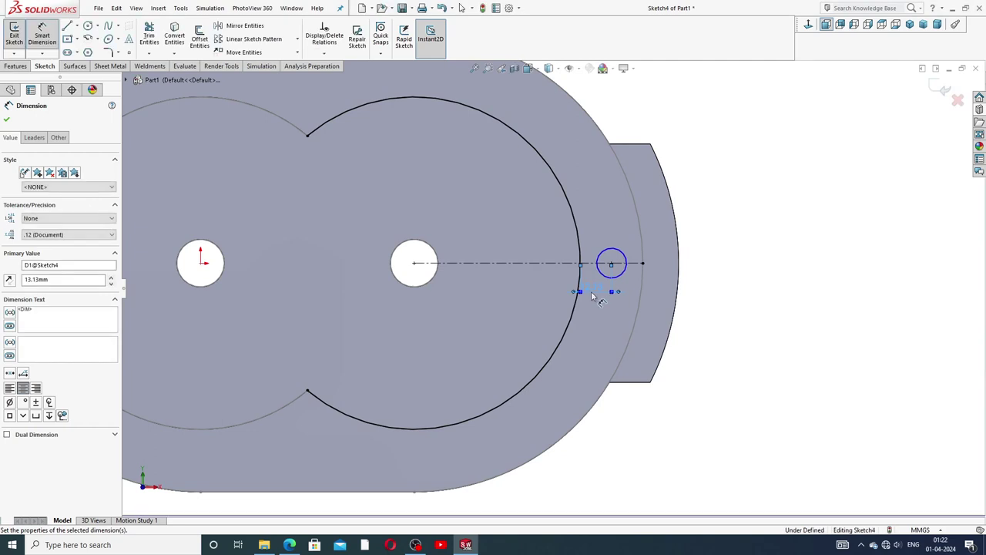
left_click_drag(592, 296, 598, 303)
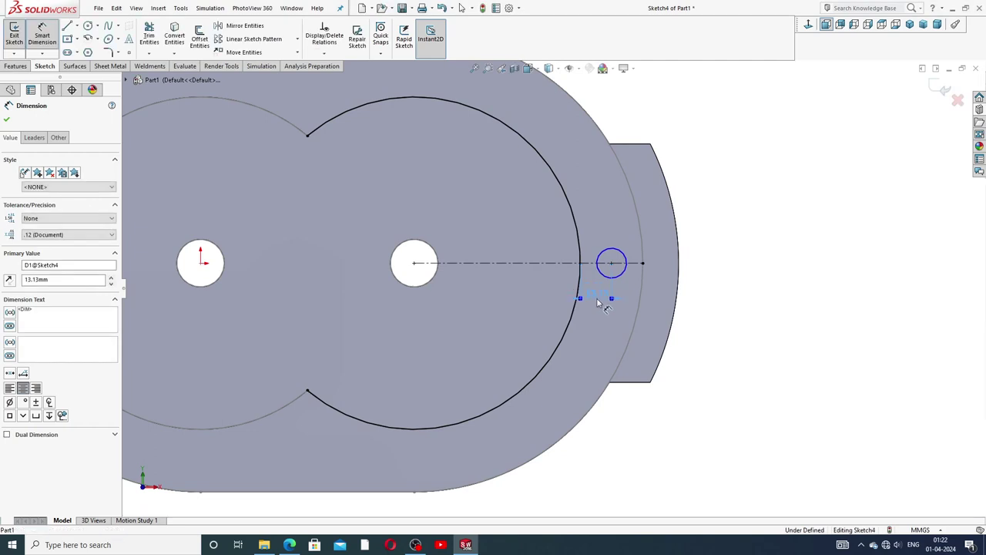
left_click(731, 280)
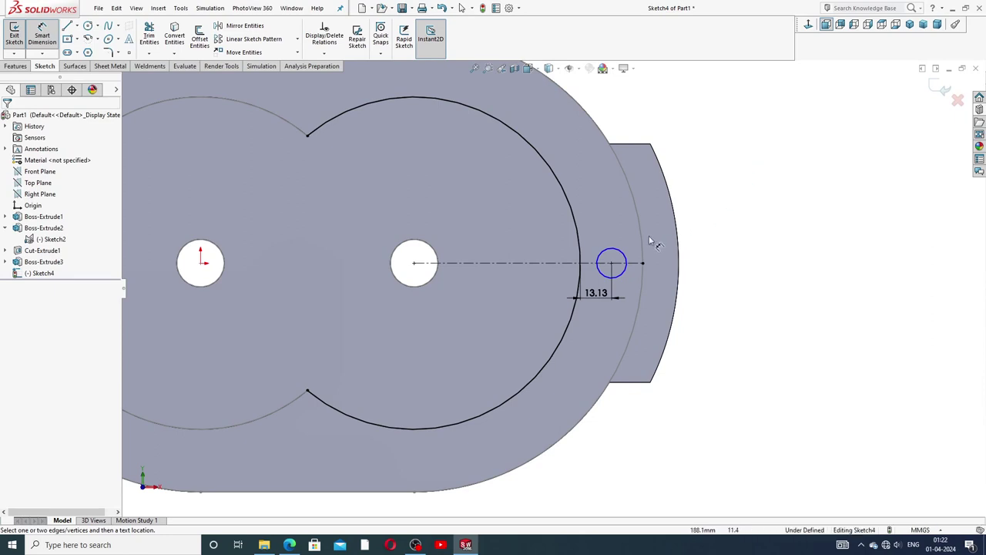
Step: Set the small circle's diameter to 10 mm
left_click(621, 252)
left_click(617, 228)
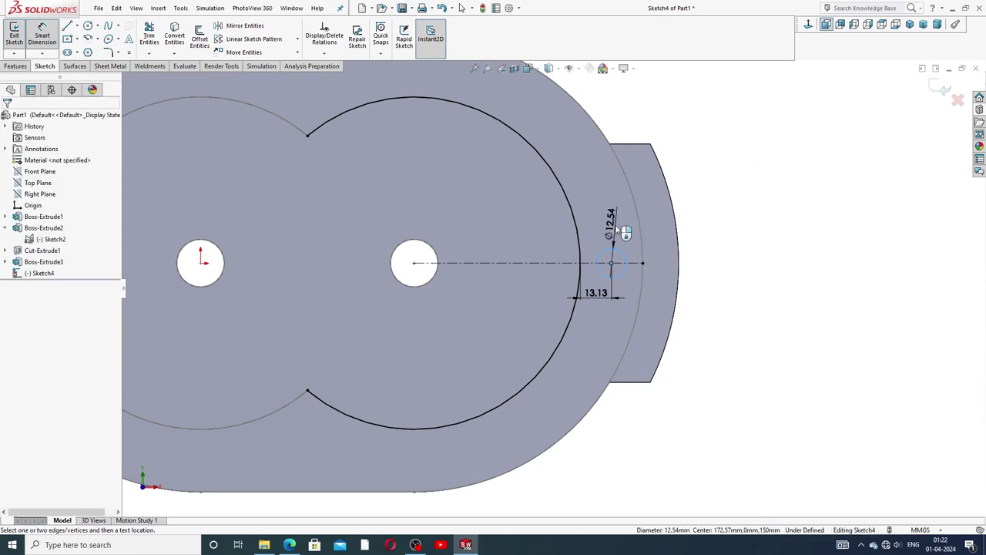
type("10")
key("Return")
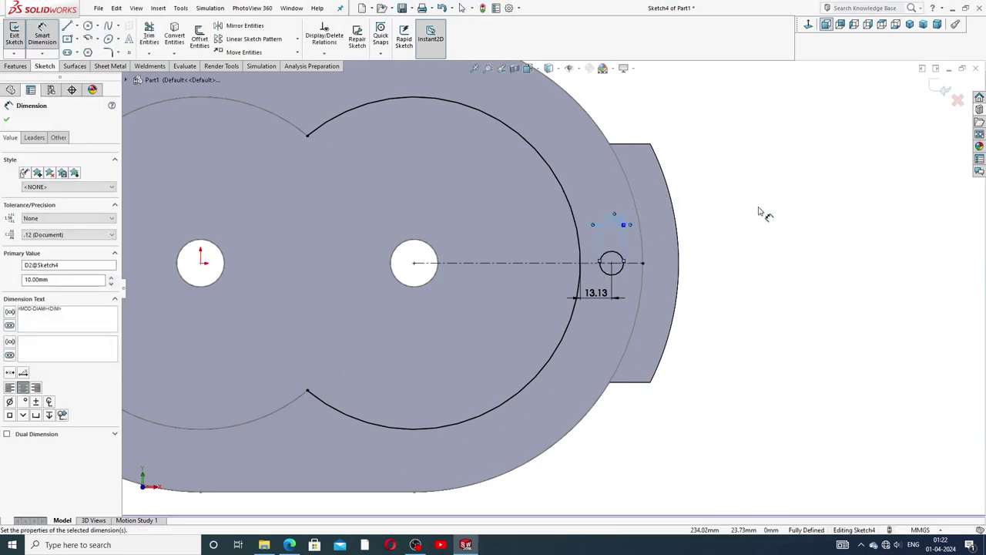
left_click(613, 223)
key("Escape")
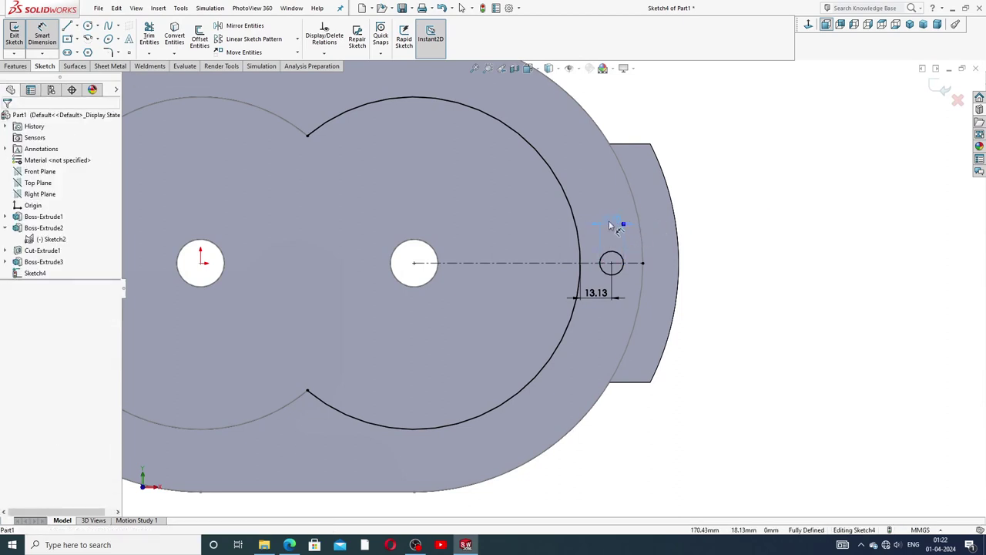
right_click(739, 198)
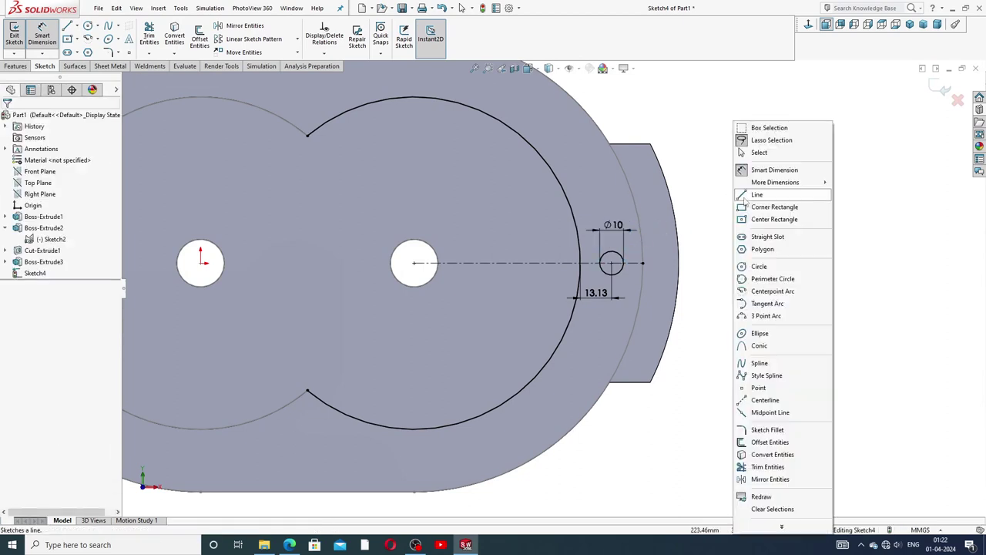
left_click(759, 153)
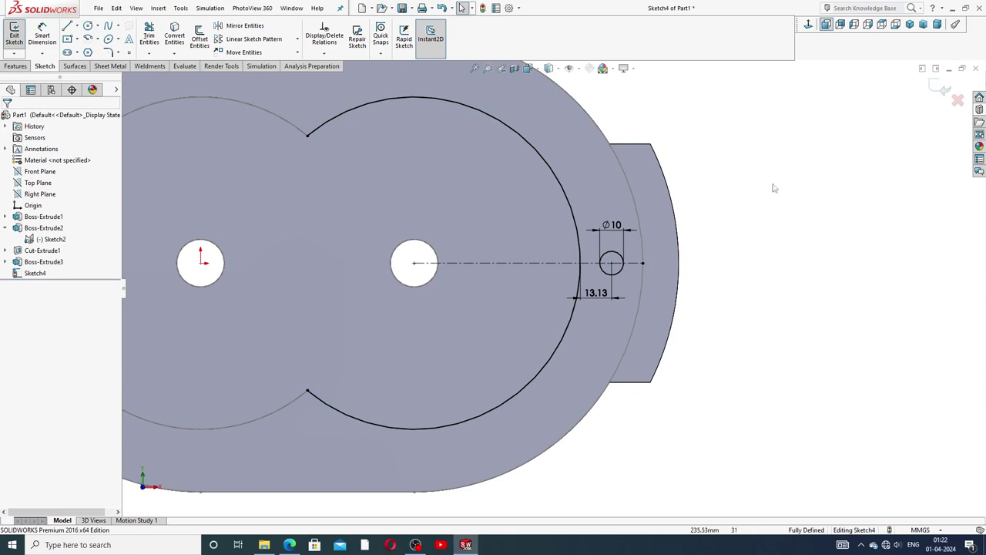
key("z")
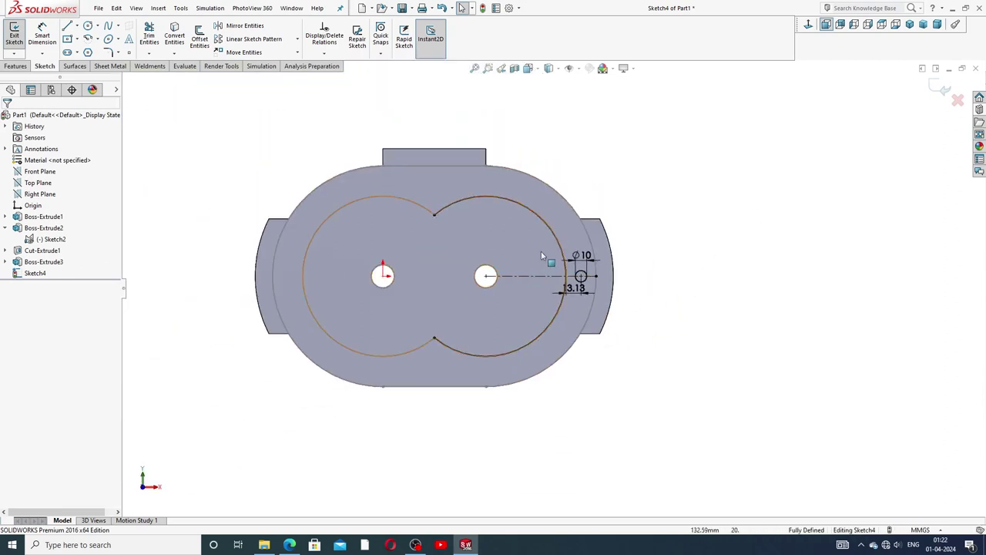
Step: Cut-extrude the ⌀10 circle from Sketch4 to a 30 mm Blind depth
left_click(551, 231)
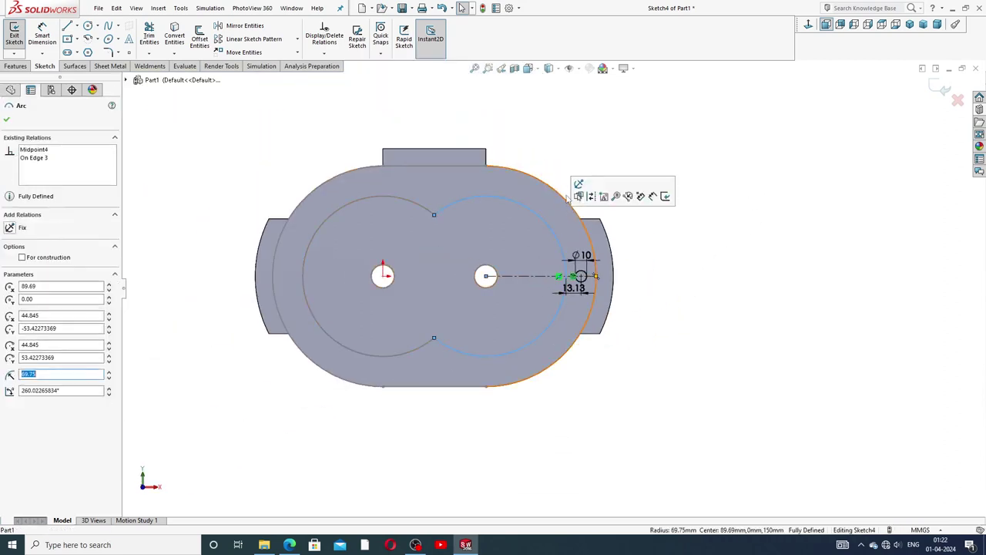
left_click(645, 232)
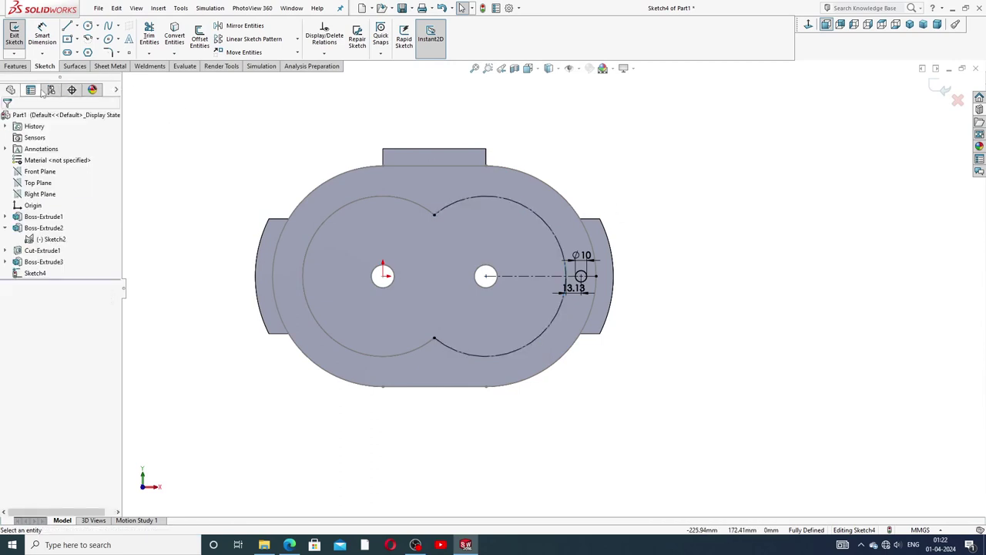
left_click(16, 66)
left_click(152, 32)
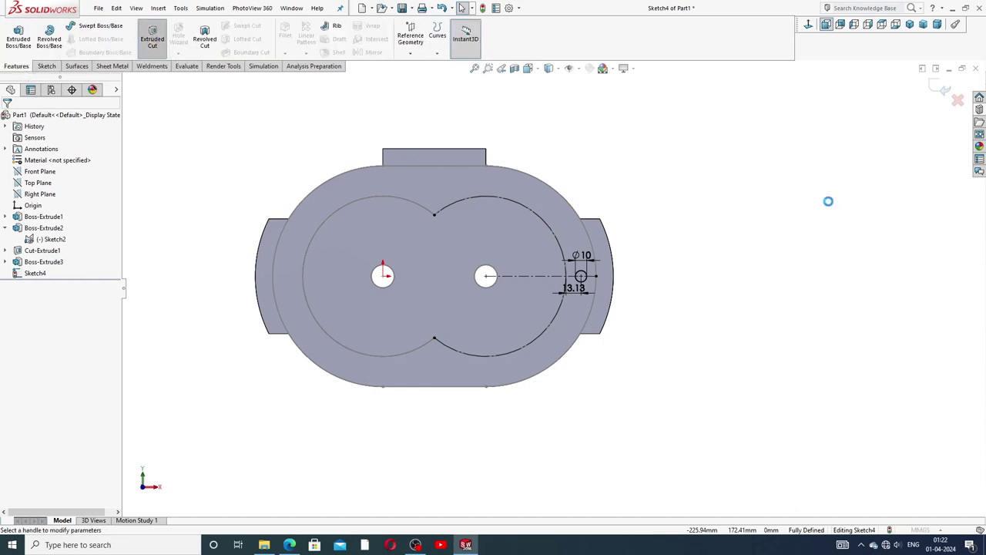
mouse_move(670, 273)
middle_mouse_down()
mouse_move(641, 216)
mouse_move(641, 242)
middle_mouse_up()
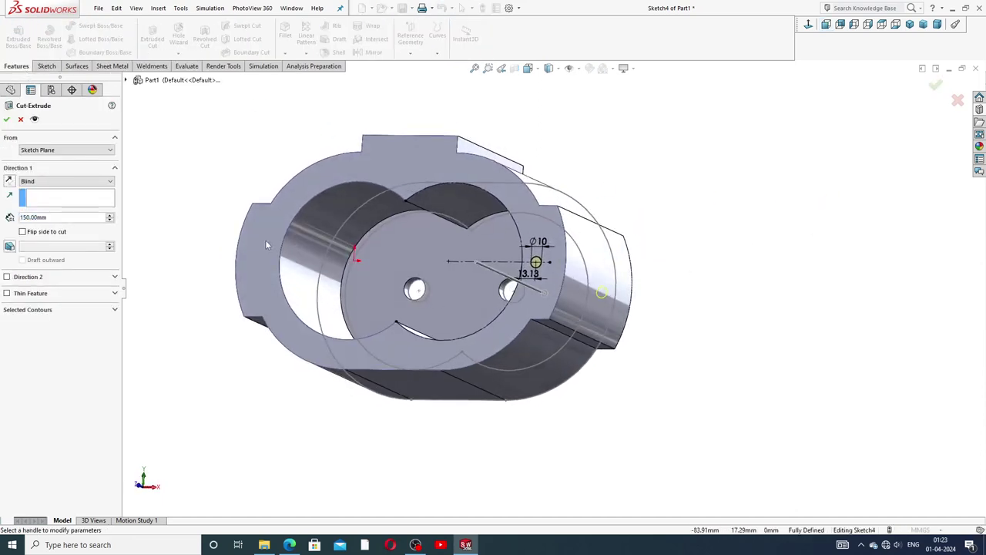
double_click(32, 219)
type("30")
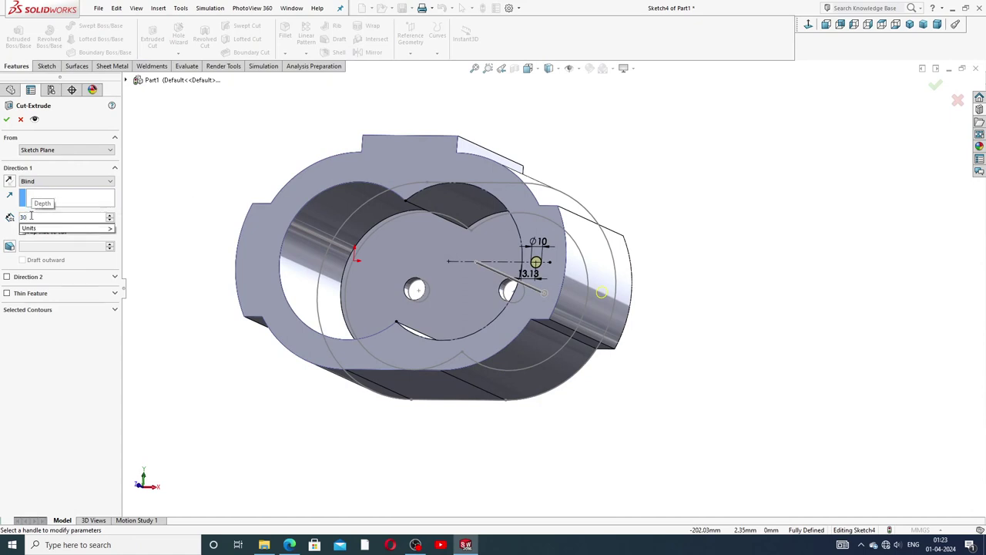
key("Return")
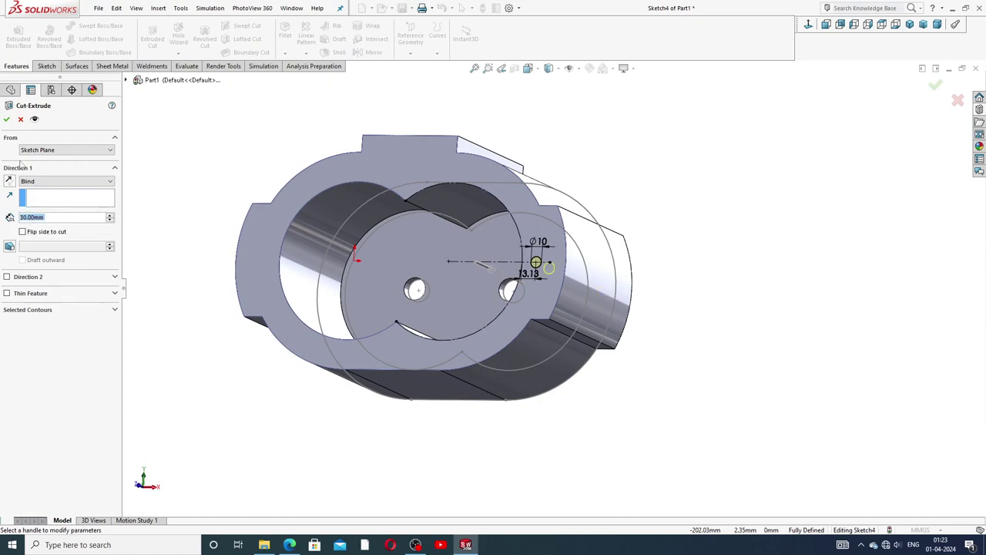
left_click(7, 120)
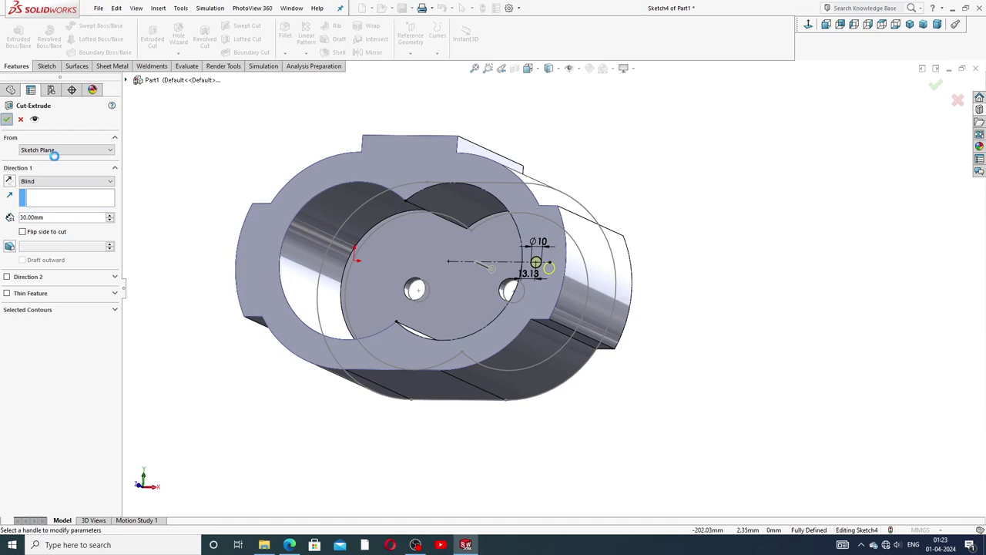
Step: Edit Cut-Extrude2 to a 40 mm Blind depth and inspect the deeper hole
left_click(661, 201)
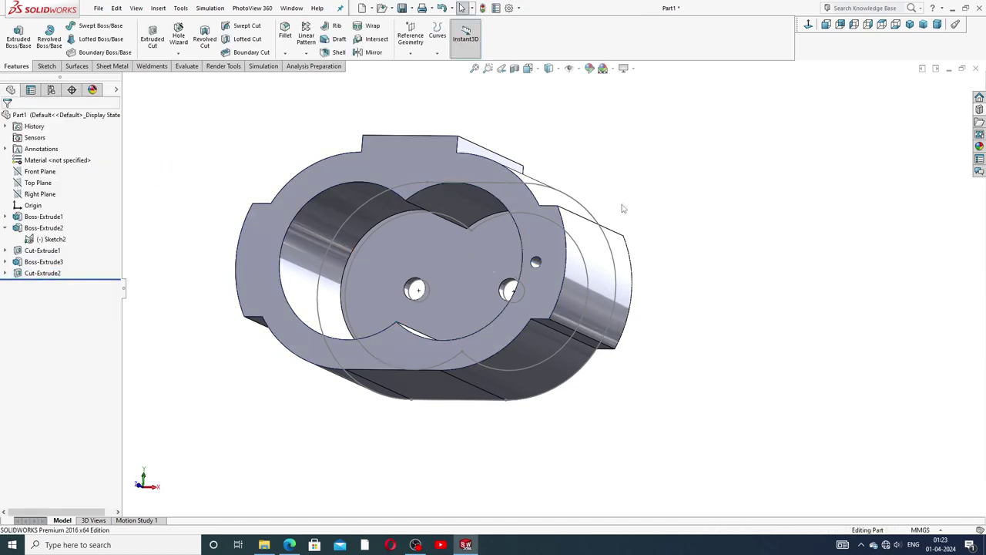
middle_click_drag(624, 208, 663, 247)
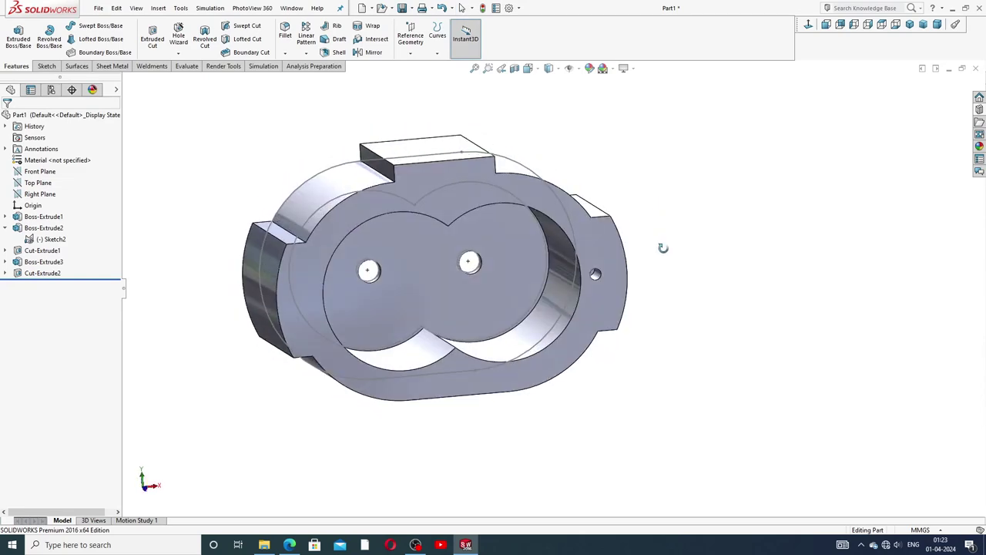
middle_click_drag(662, 245, 641, 221)
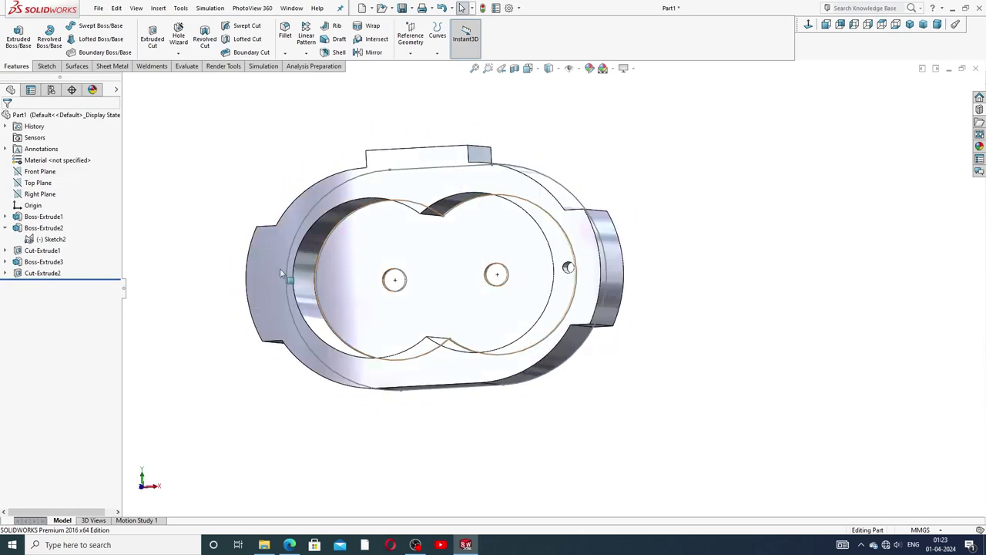
left_click(39, 273)
left_click(48, 249)
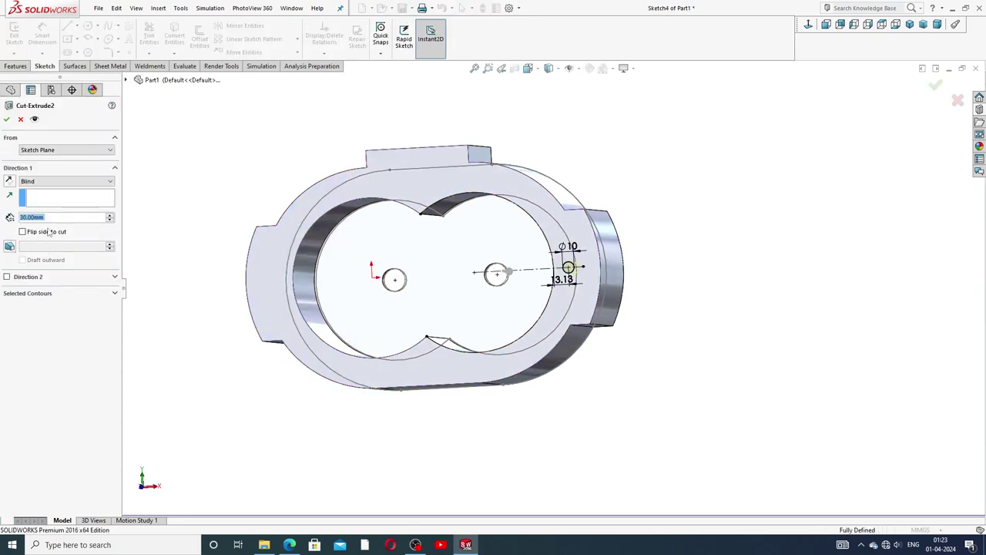
scroll(59, 222, "up", 1)
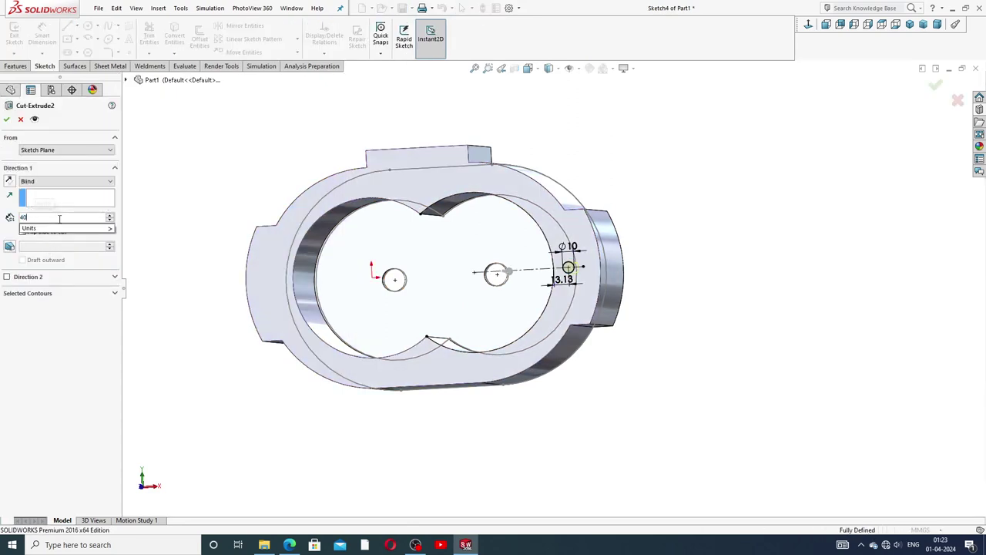
left_click(7, 120)
mouse_move(683, 258)
middle_mouse_down()
mouse_move(661, 164)
mouse_move(669, 159)
middle_mouse_up()
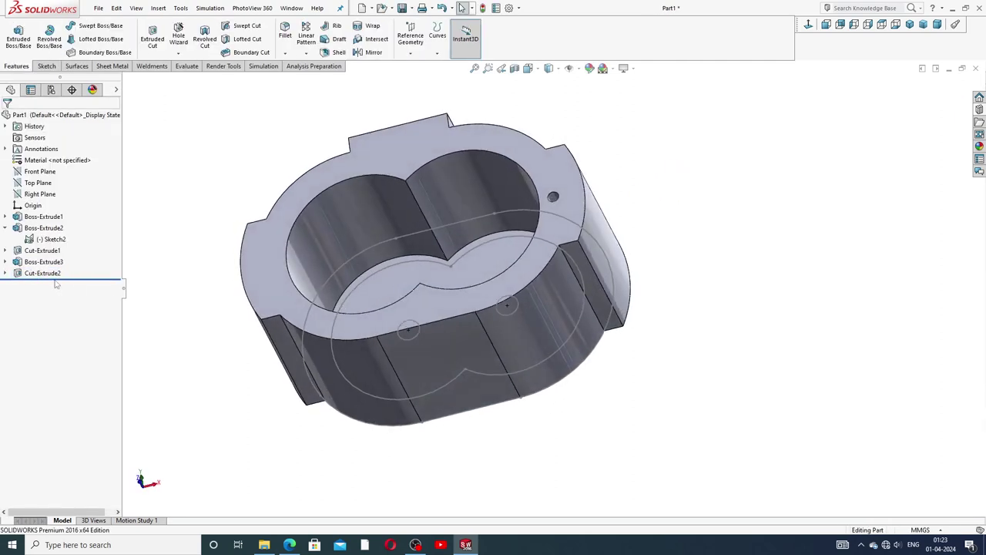
left_click(46, 240)
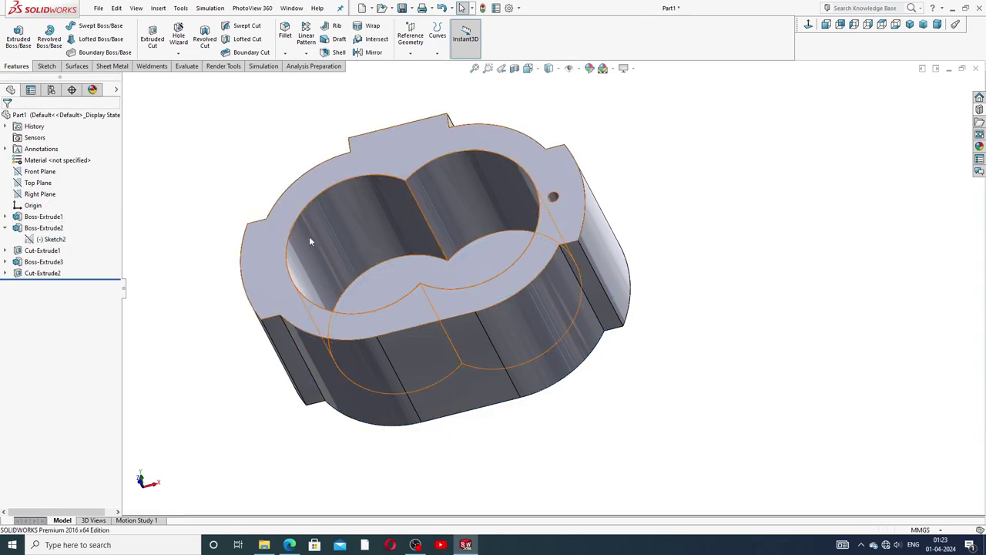
mouse_move(655, 173)
middle_mouse_down()
mouse_move(667, 244)
mouse_move(496, 187)
mouse_move(494, 258)
mouse_move(605, 293)
middle_mouse_up()
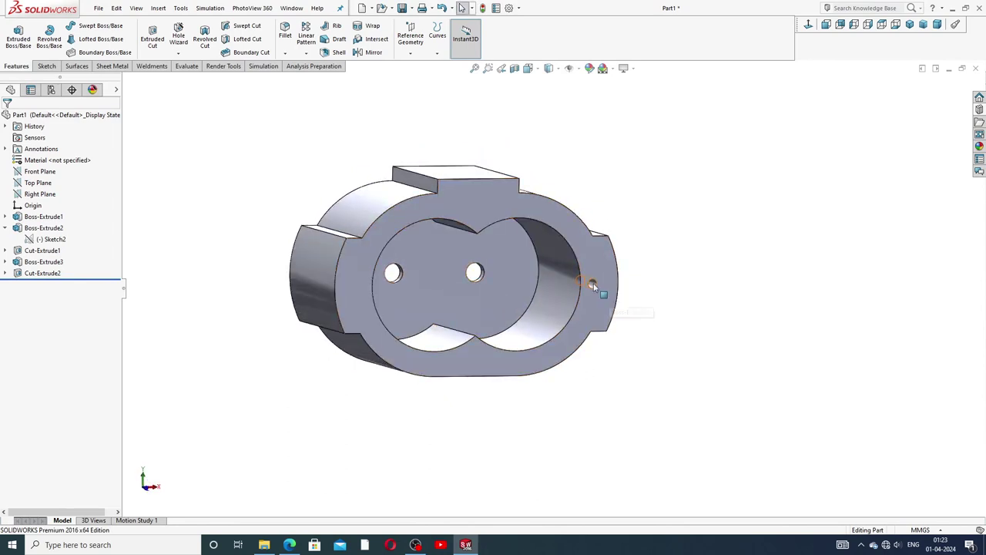
left_click(5, 228)
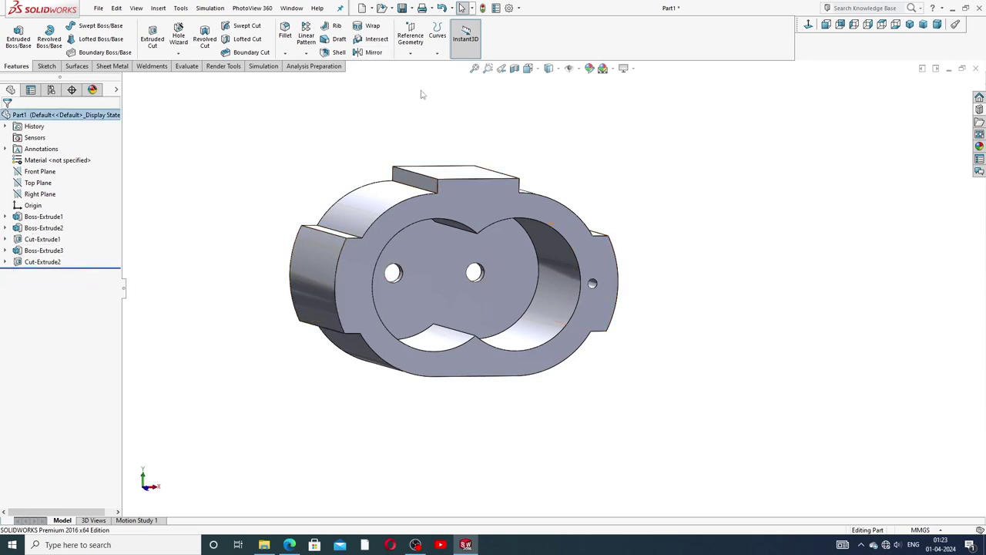
mouse_move(257, 236)
middle_mouse_down()
mouse_move(210, 222)
mouse_move(214, 254)
middle_mouse_up()
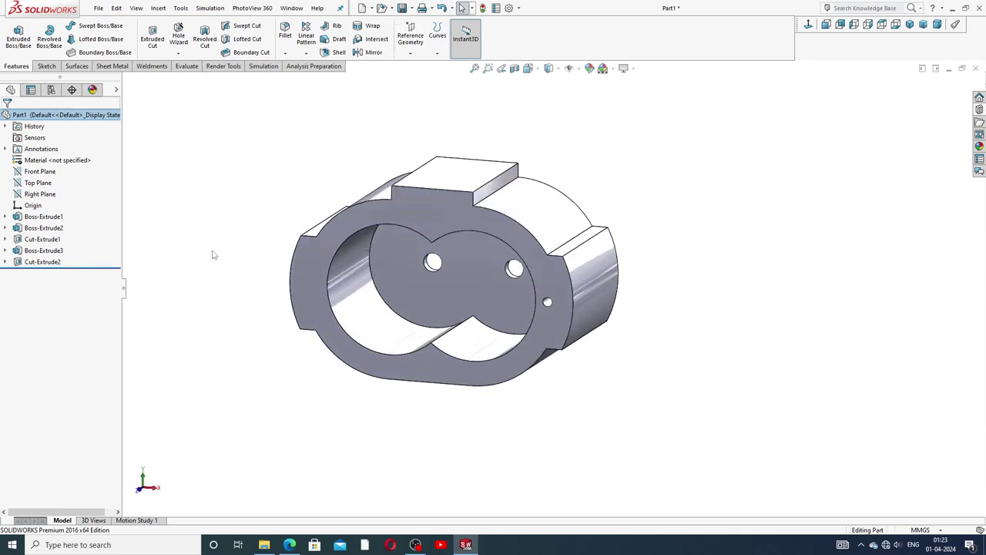
left_click(5, 216)
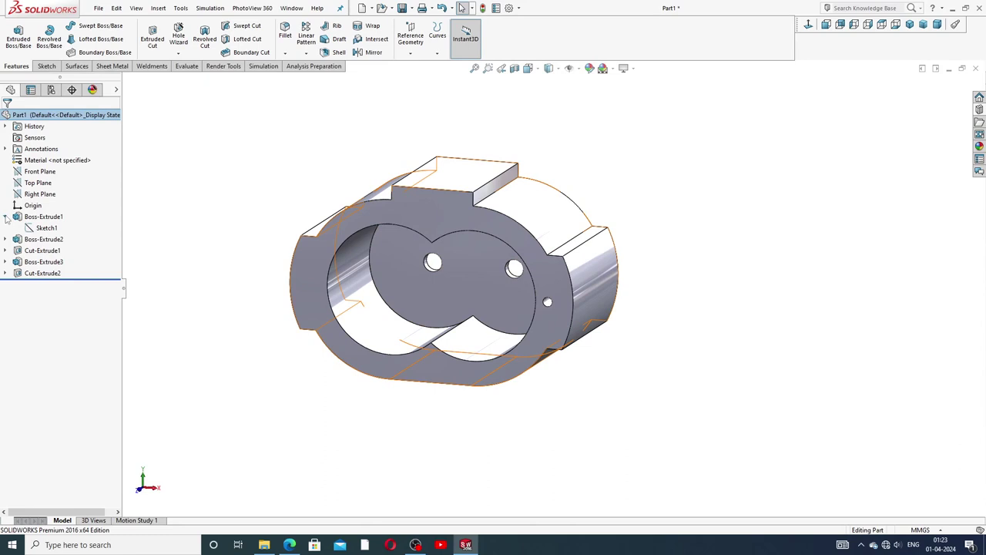
left_click(47, 229)
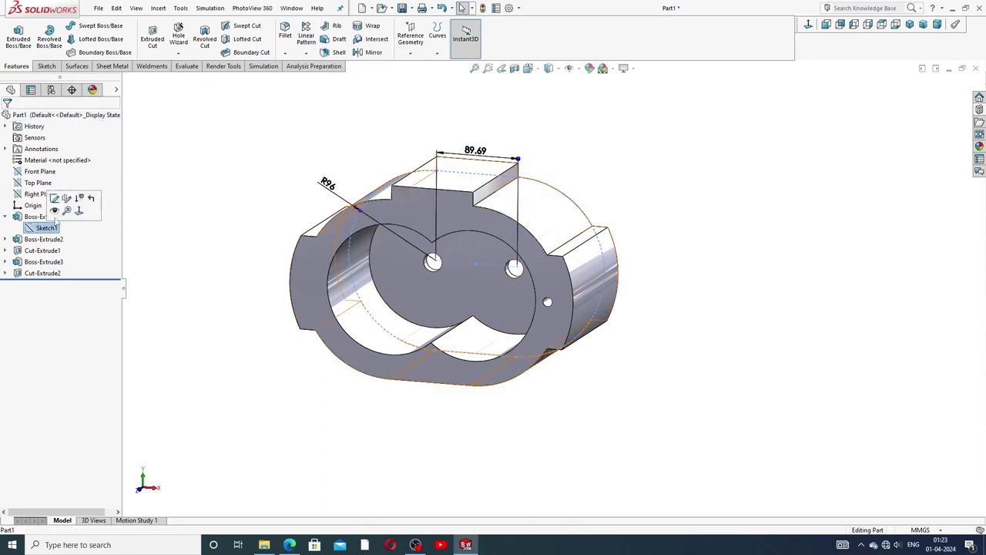
left_click(370, 52)
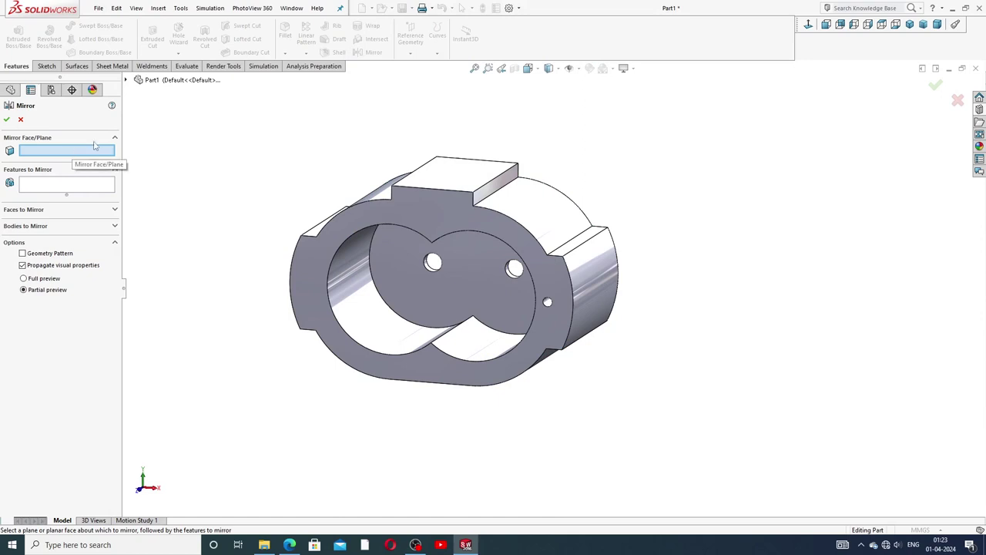
left_click(128, 80)
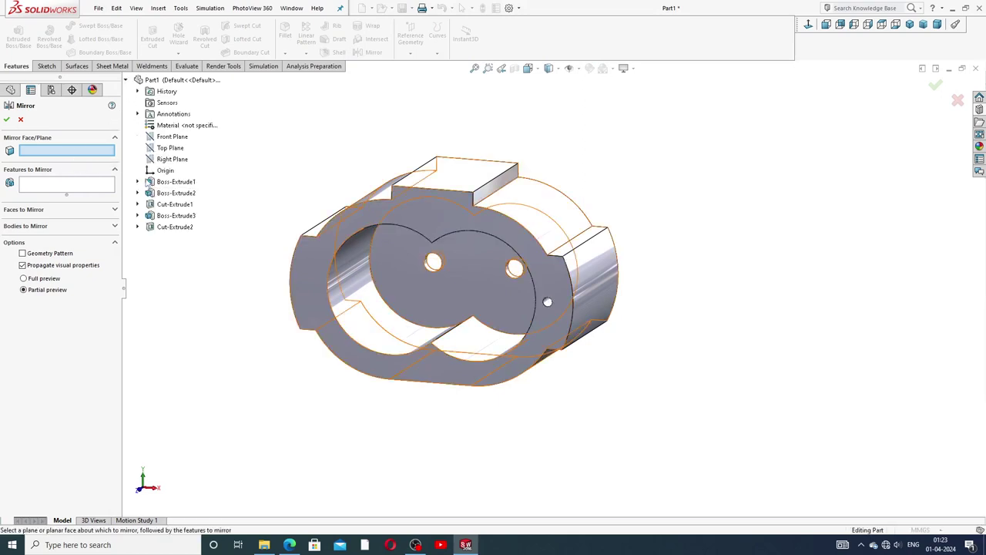
left_click(138, 181)
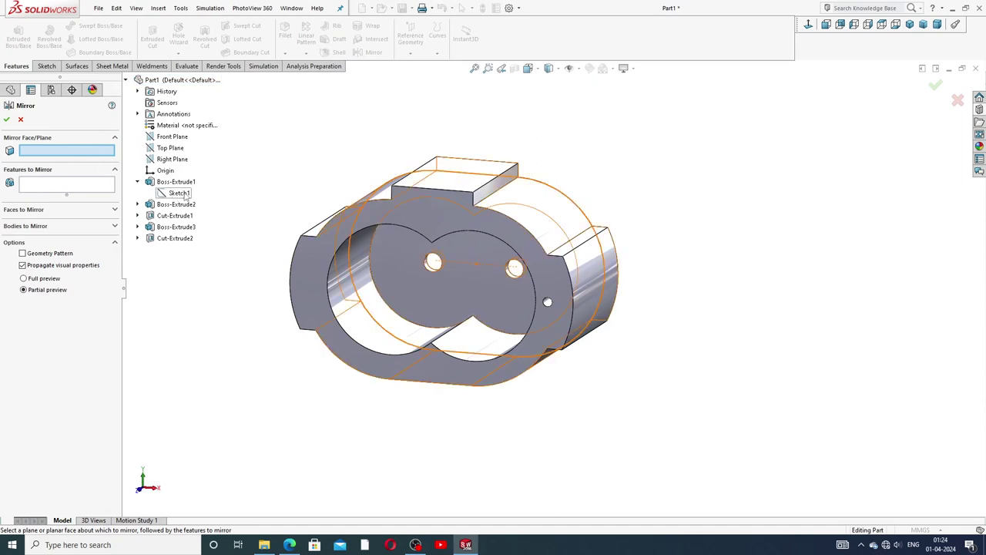
left_click(9, 121)
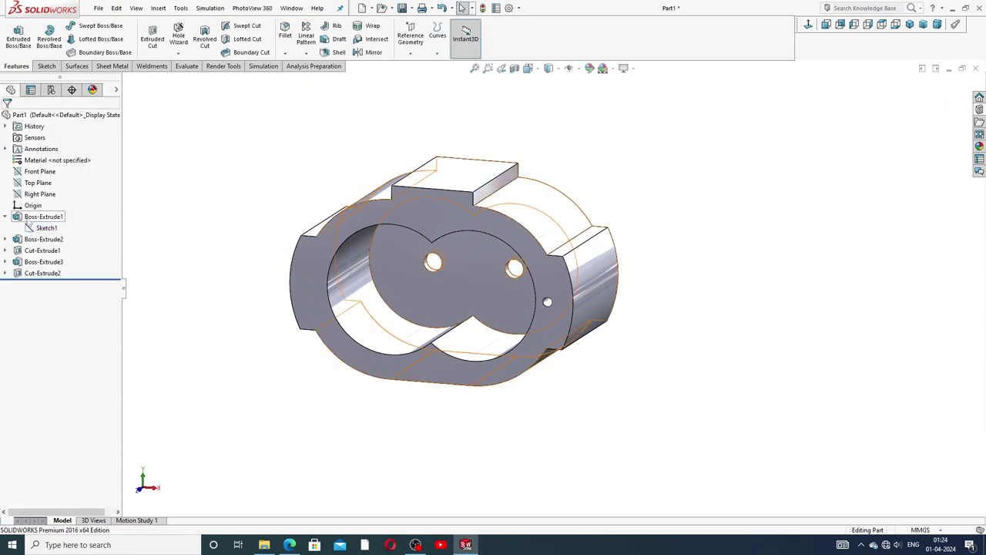
left_click(6, 217)
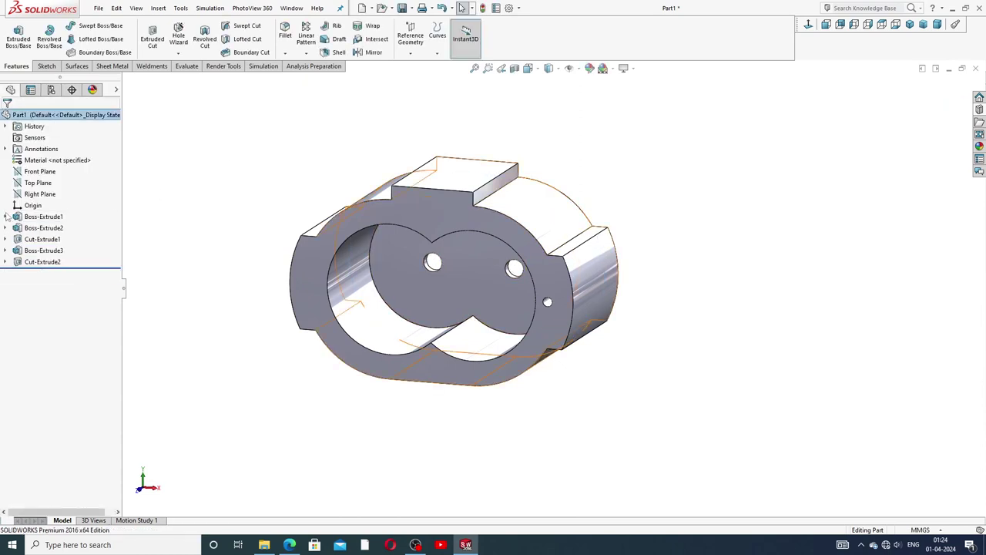
left_click(373, 53)
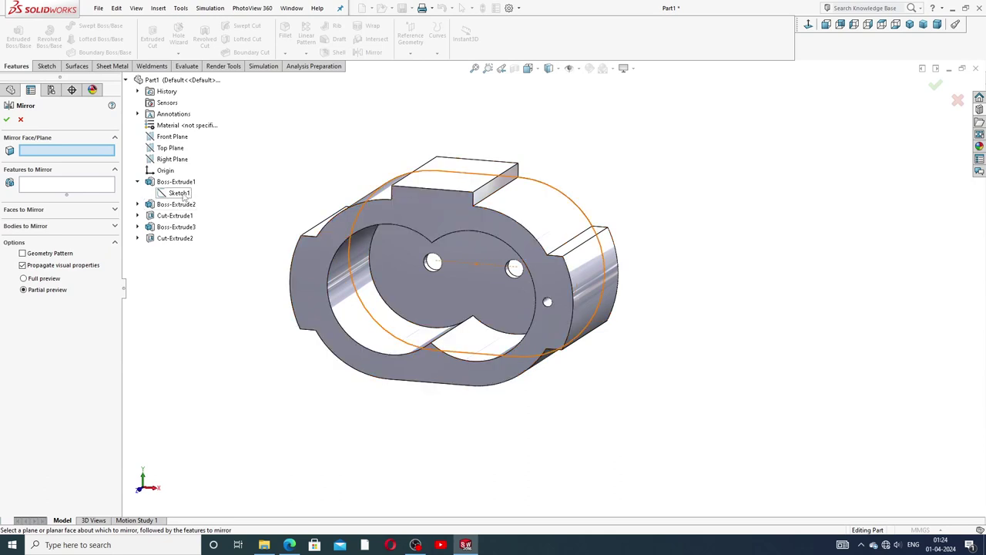
mouse_move(447, 247)
middle_mouse_down()
mouse_move(436, 252)
mouse_move(489, 277)
mouse_move(465, 262)
middle_mouse_up()
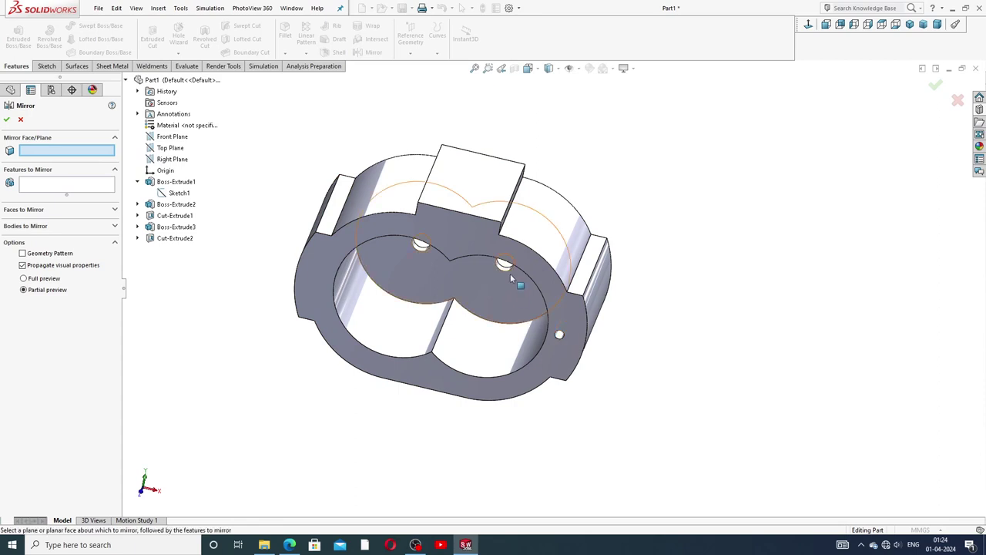
middle_click_drag(504, 311, 478, 266)
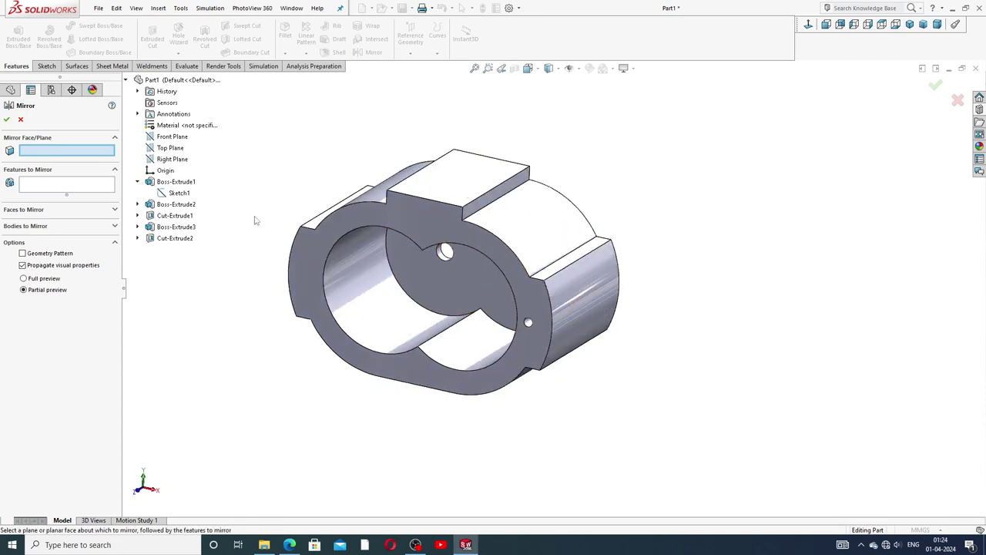
left_click(412, 223)
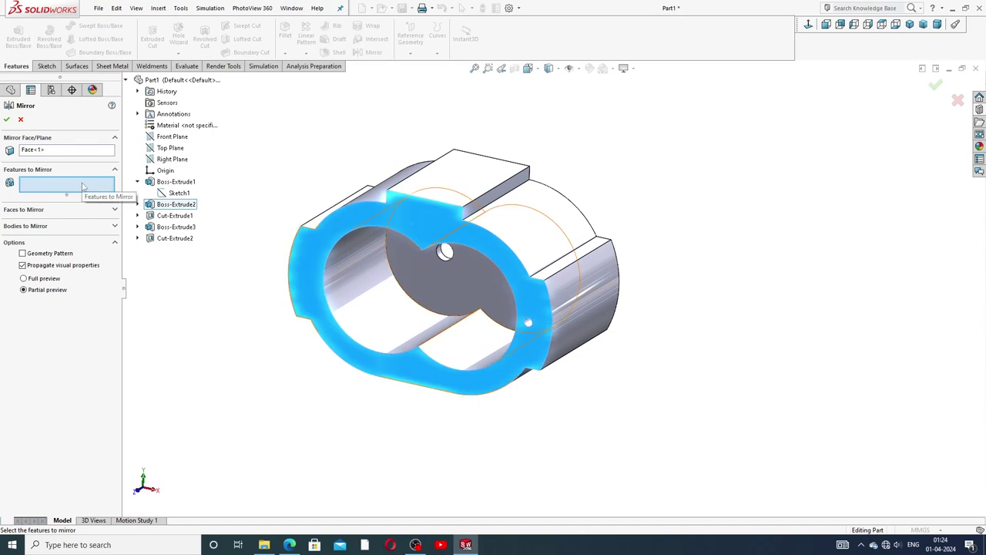
left_click(115, 139)
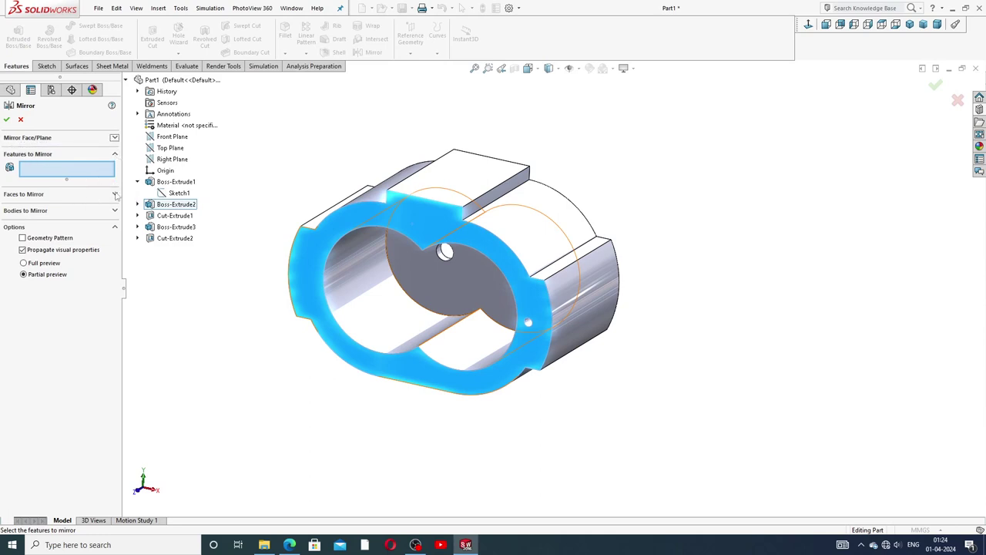
left_click(21, 120)
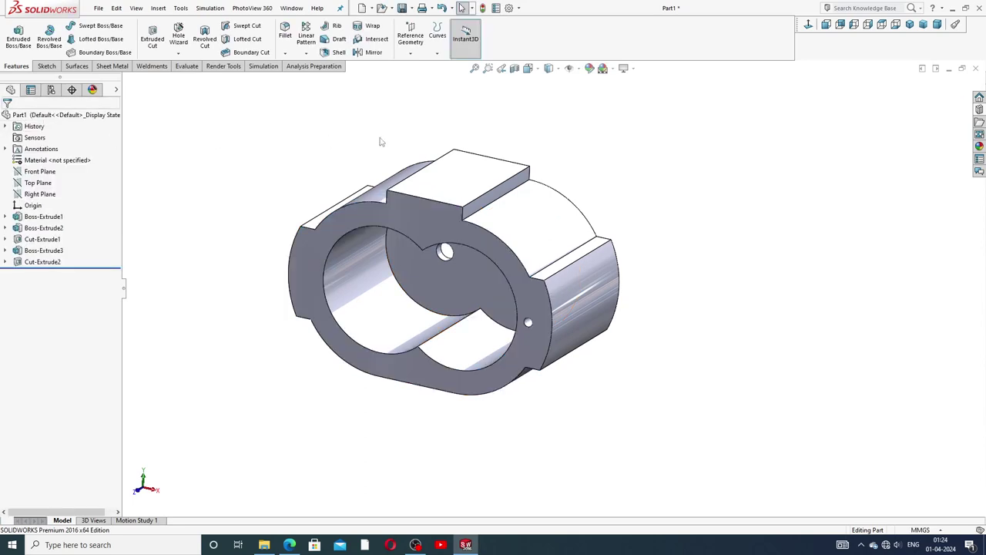
Step: Start a Curve Driven Pattern with Sketch1 as the guiding curve
middle_click_drag(394, 150, 418, 245)
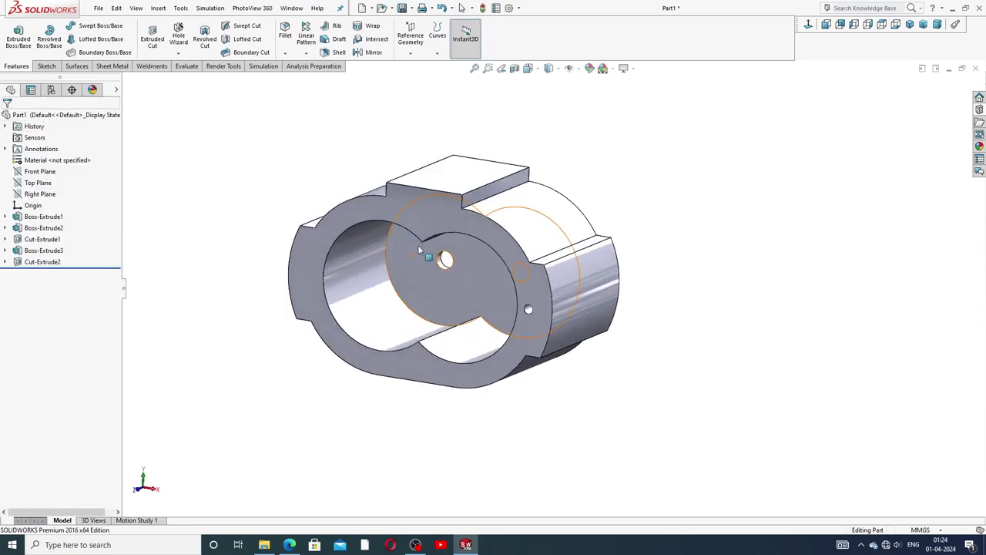
scroll(442, 306, "down", 2)
scroll(441, 307, "down", 2)
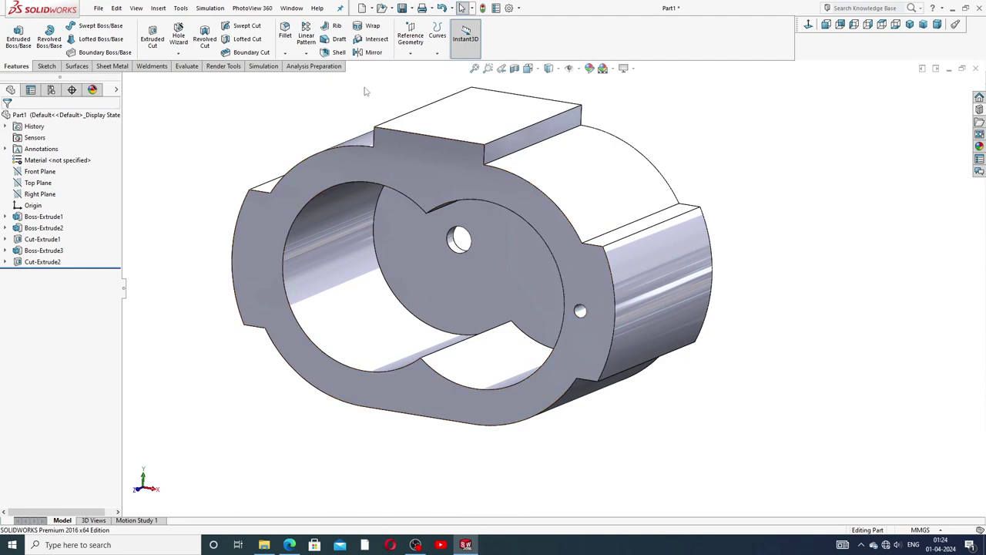
scroll(549, 290, "up", 2)
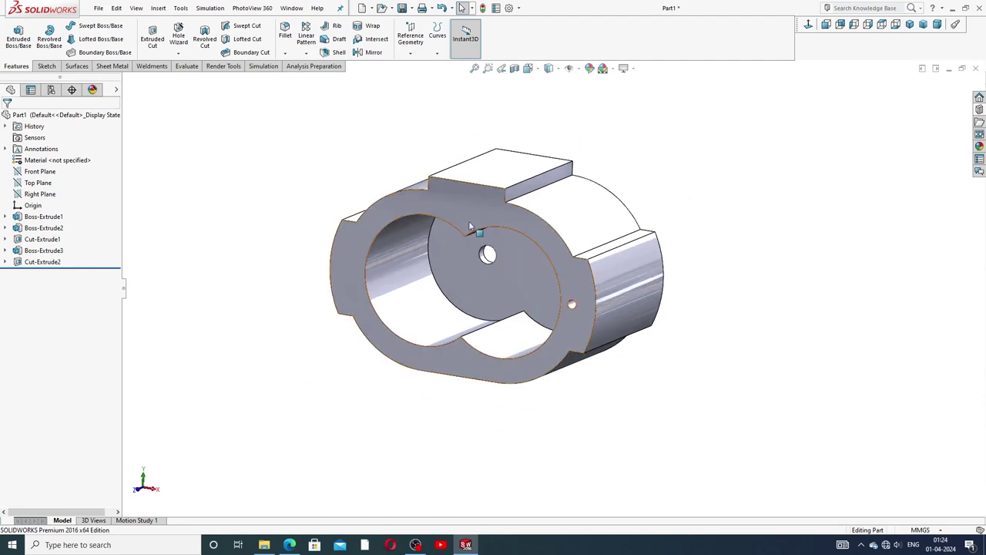
scroll(468, 230, "down", 1)
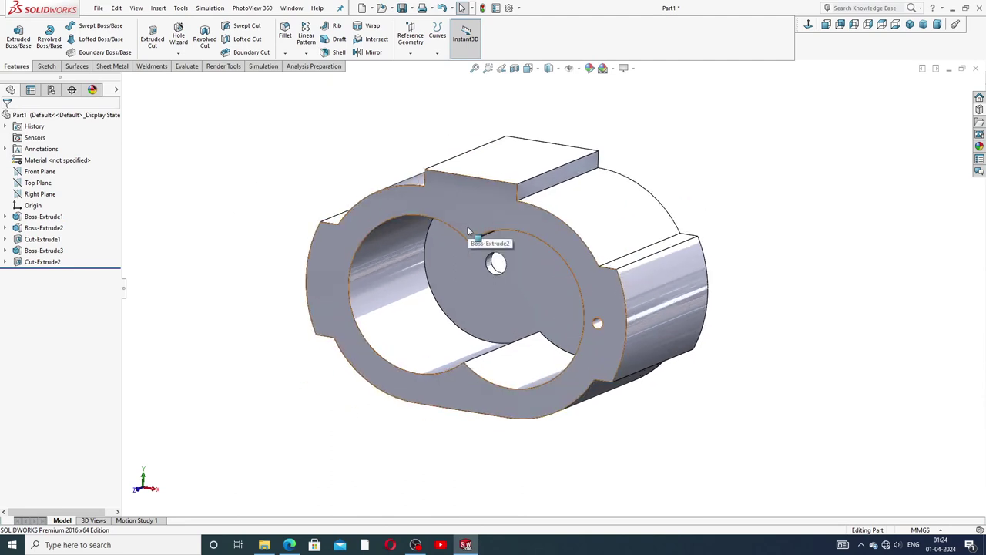
left_click(305, 53)
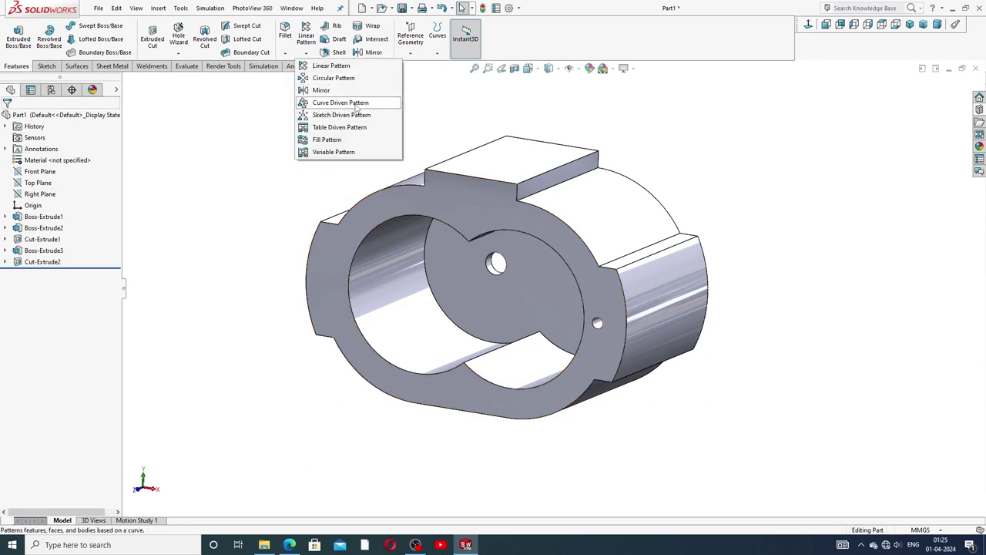
left_click(356, 107)
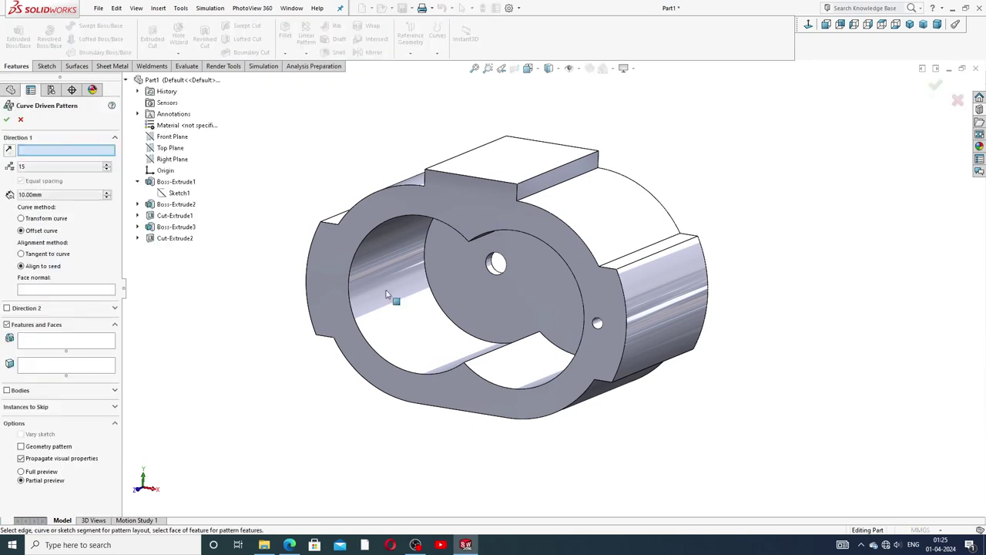
left_click(180, 193)
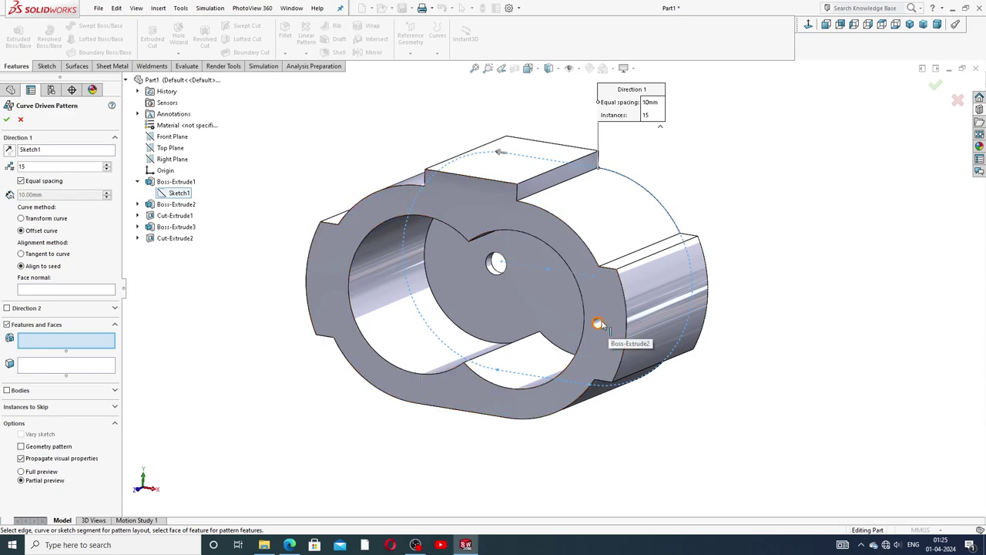
Step: Pattern the Cut-Extrude2 bolt hole 15 times equally spaced using Offset curve
left_click(599, 324)
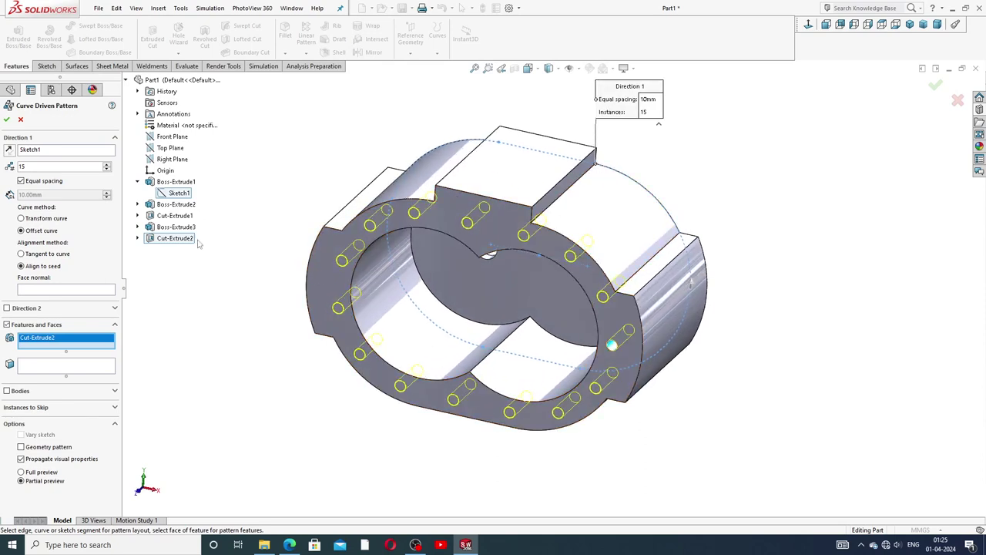
left_click(37, 220)
middle_click_drag(273, 223, 285, 180)
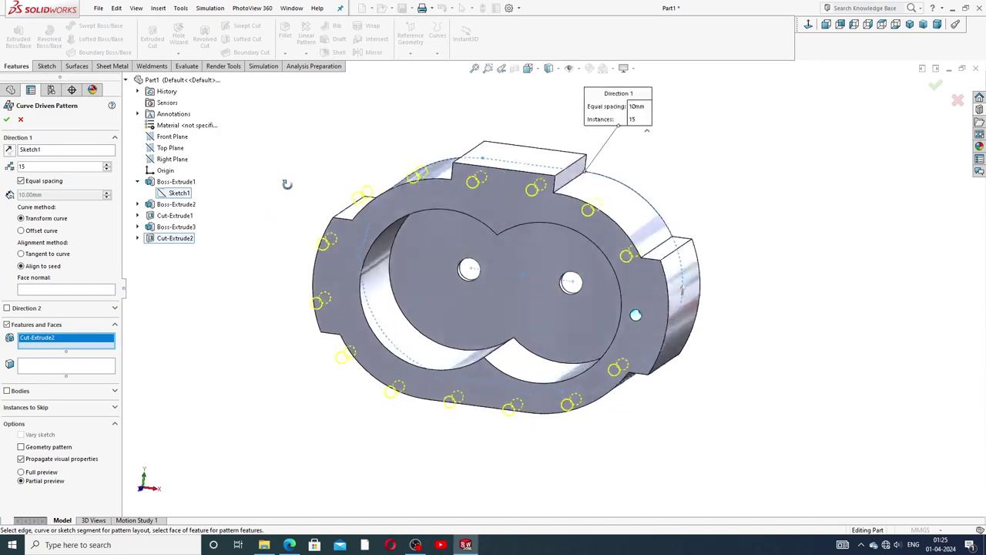
left_click(36, 232)
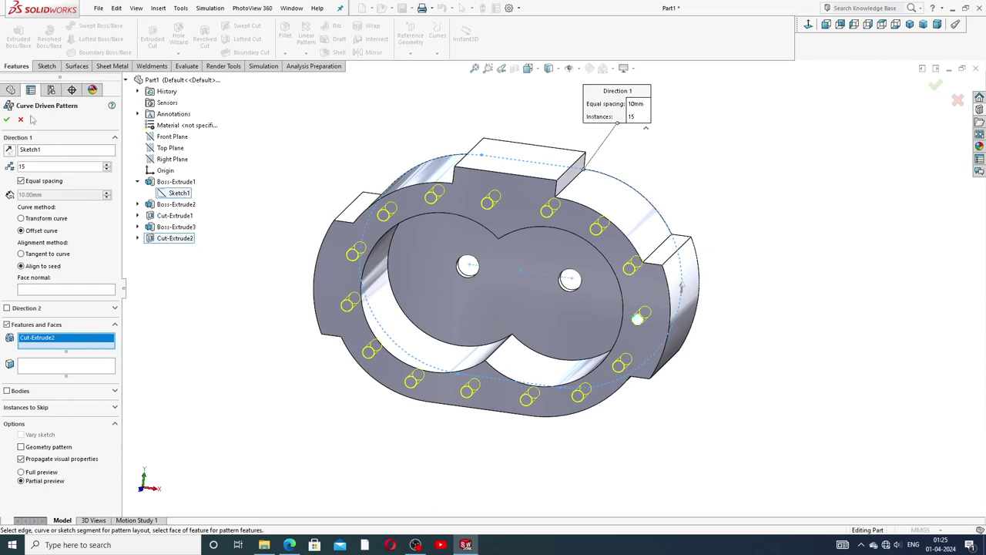
left_click(6, 119)
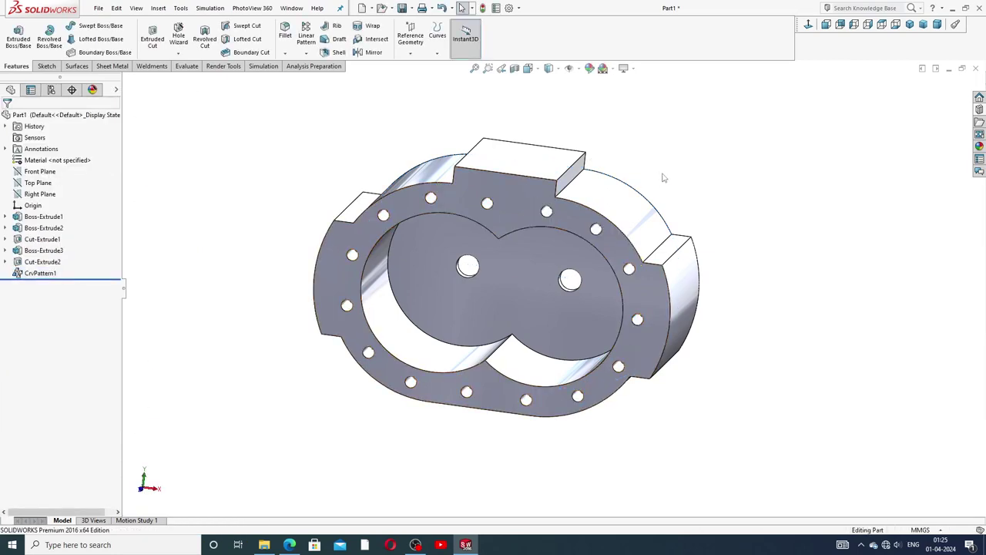
Step: Sketch a corner-to-corner diagonal construction centerline on the upper block's top face
mouse_move(694, 225)
middle_mouse_down()
mouse_move(671, 145)
mouse_move(689, 180)
mouse_move(656, 182)
mouse_move(590, 214)
middle_mouse_up()
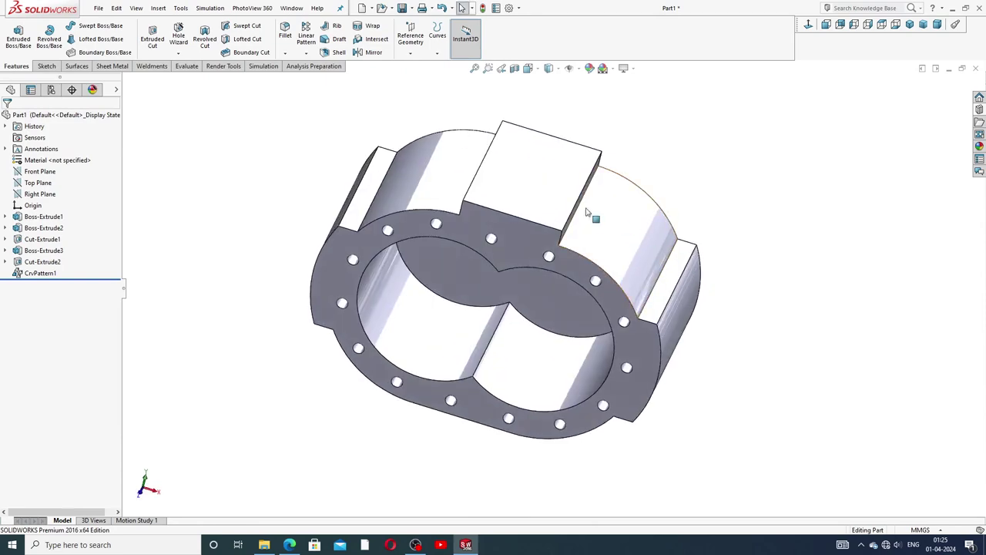
left_click(544, 189)
left_click(582, 150)
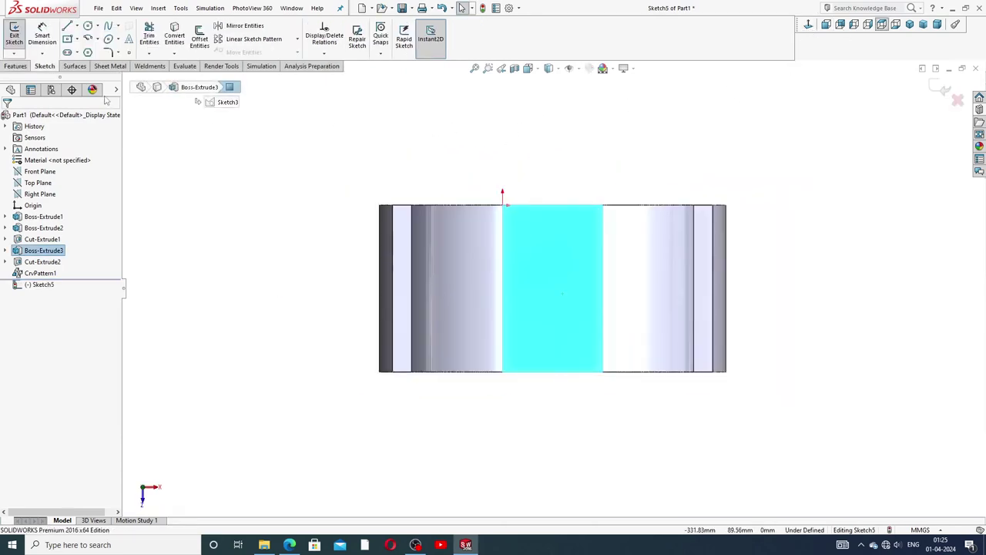
left_click(76, 25)
left_click(88, 48)
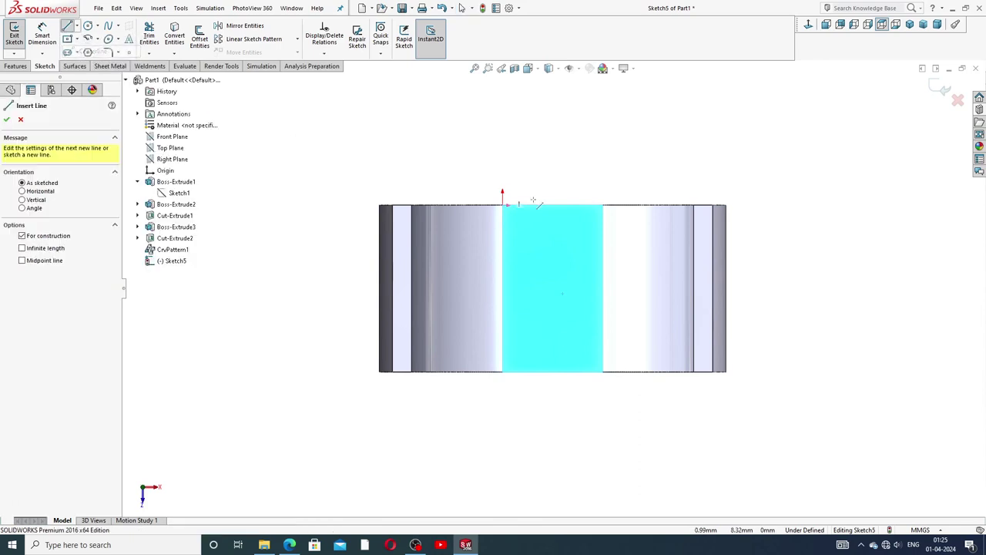
left_click(602, 205)
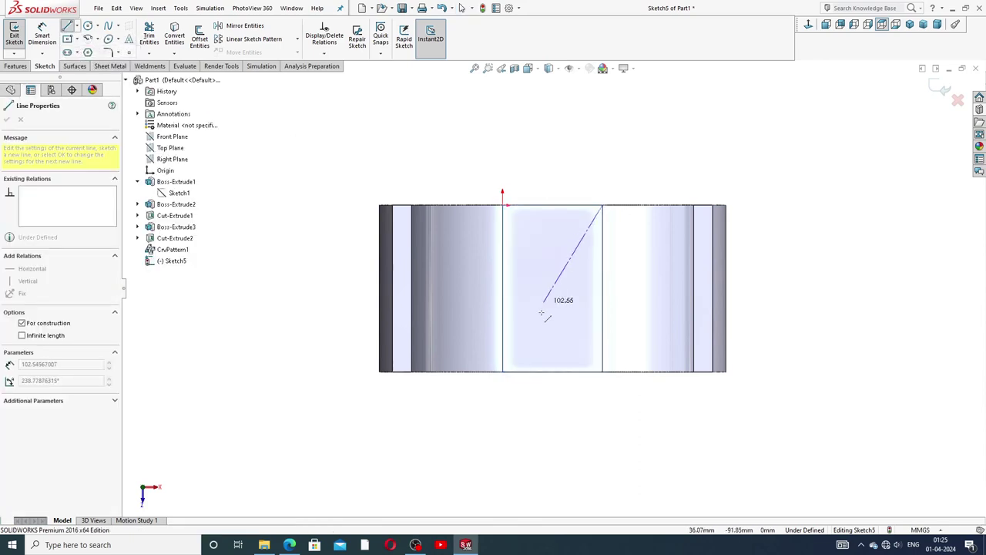
left_click(504, 372)
right_click(556, 328)
left_click(577, 326)
scroll(542, 336, "down", 2)
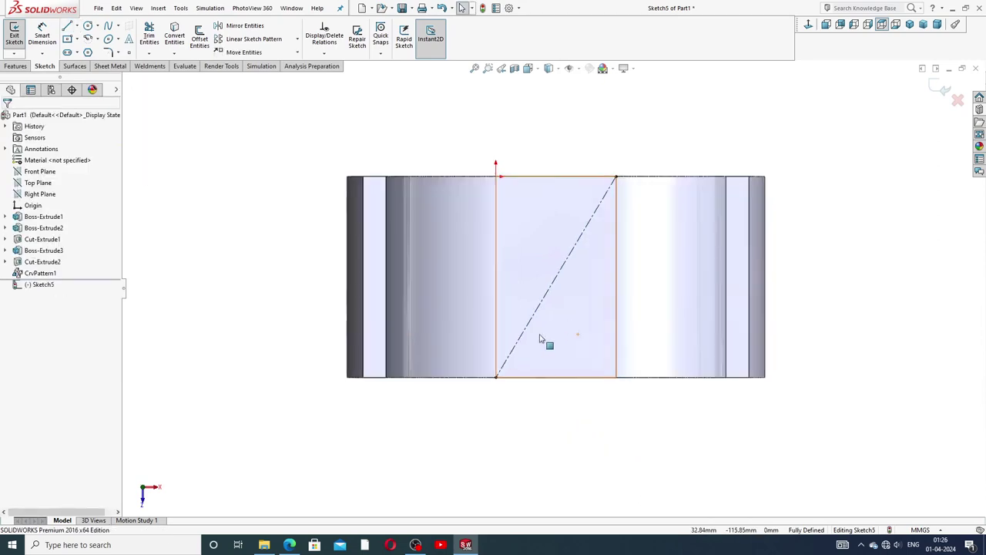
scroll(541, 337, "down", 2)
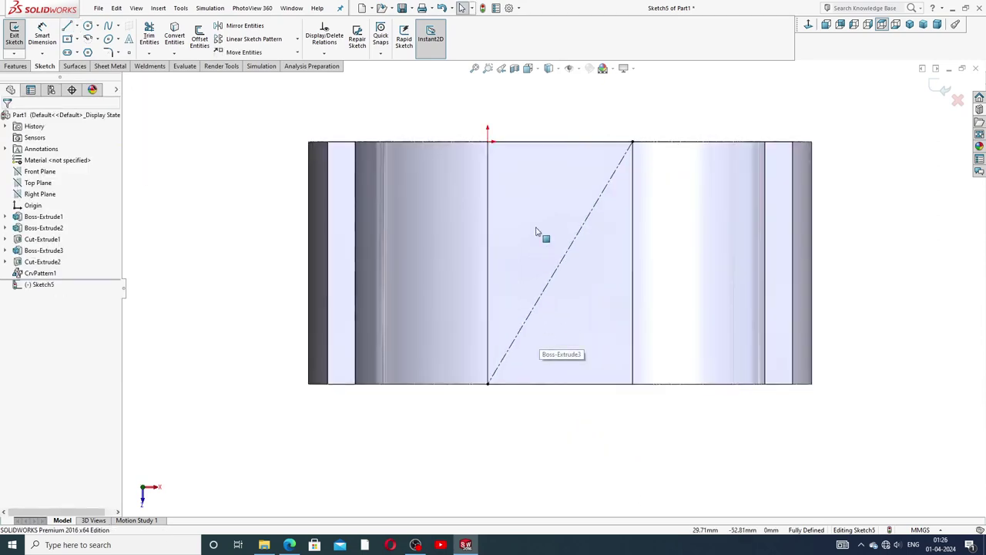
Step: Bring up the PART-04 housing drawing in Edge showing the ⌀120, ⌀90, ⌀60 and 150 dimensions
left_click(290, 545)
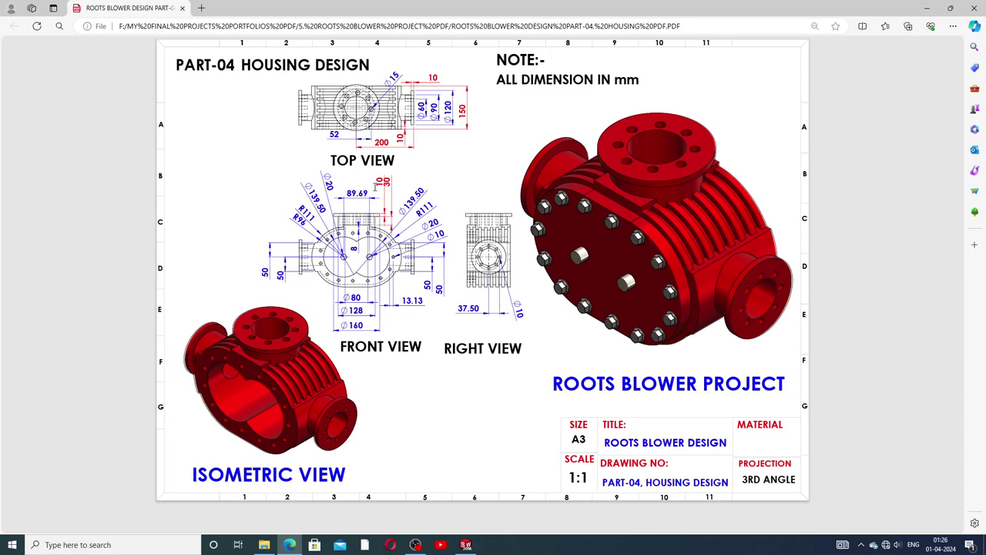
Step: Back in SOLIDWORKS, draw two concentric circles centred on the centerline's midpoint
left_click(465, 545)
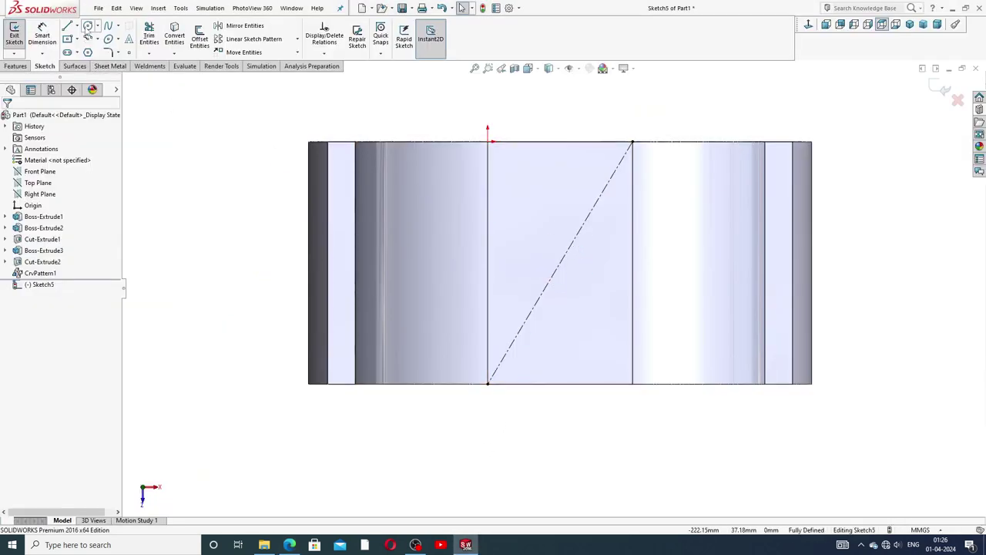
left_click(88, 25)
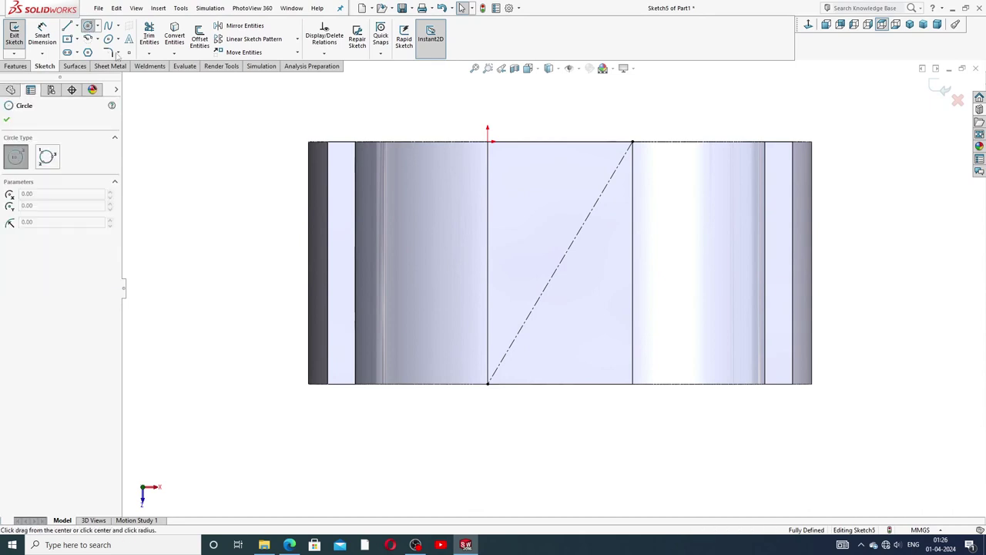
left_click(559, 262)
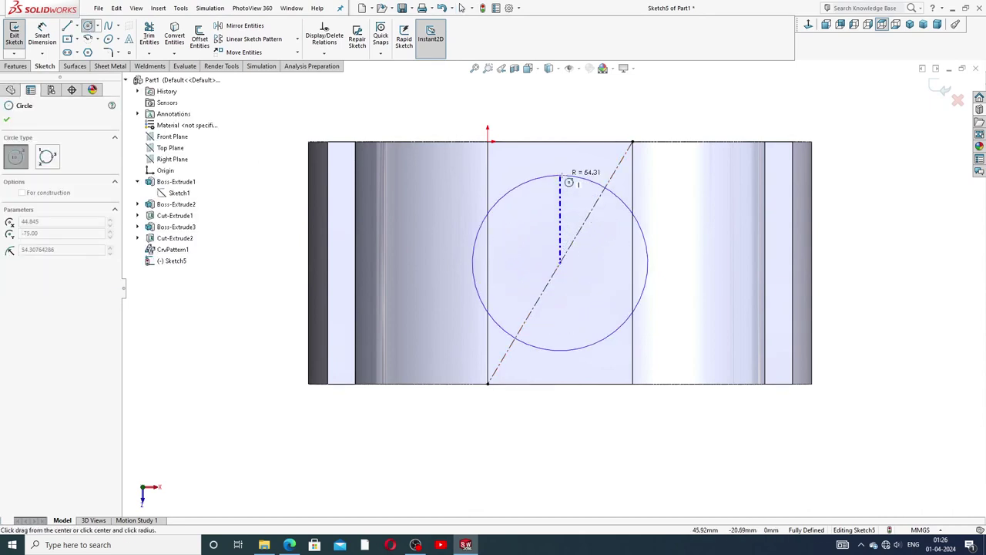
left_click(559, 194)
left_click(560, 262)
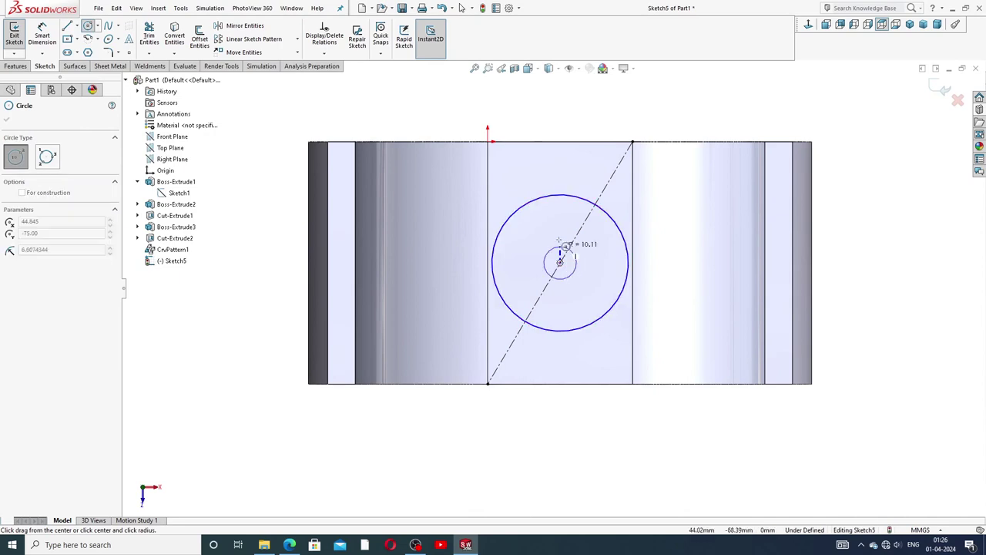
left_click(579, 232)
right_click(634, 137)
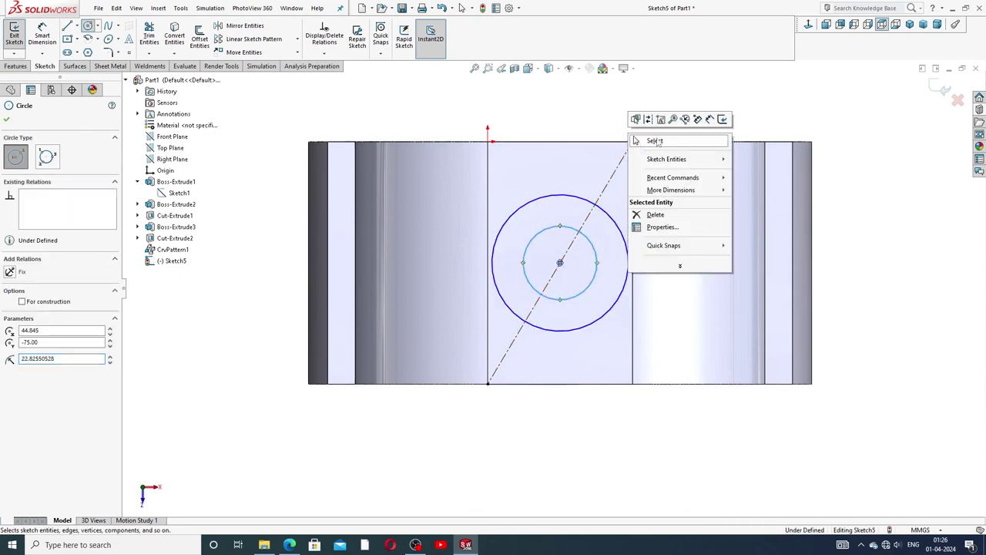
left_click(658, 141)
Step: Dimension the inner circle to ⌀80 and the outer to ⌀128, placing labels side by side
left_click(43, 29)
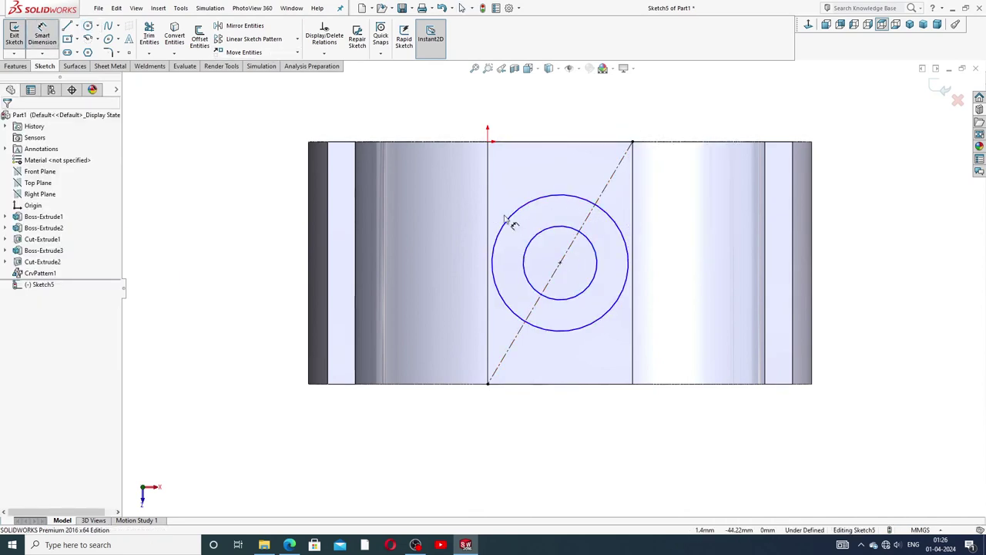
left_click(578, 227)
left_click(634, 128)
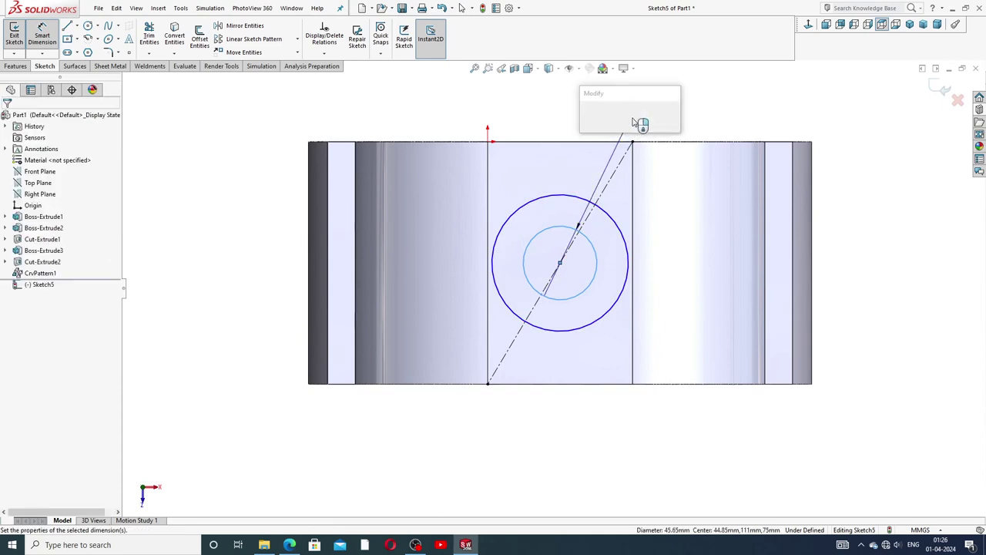
type("80")
key("Return")
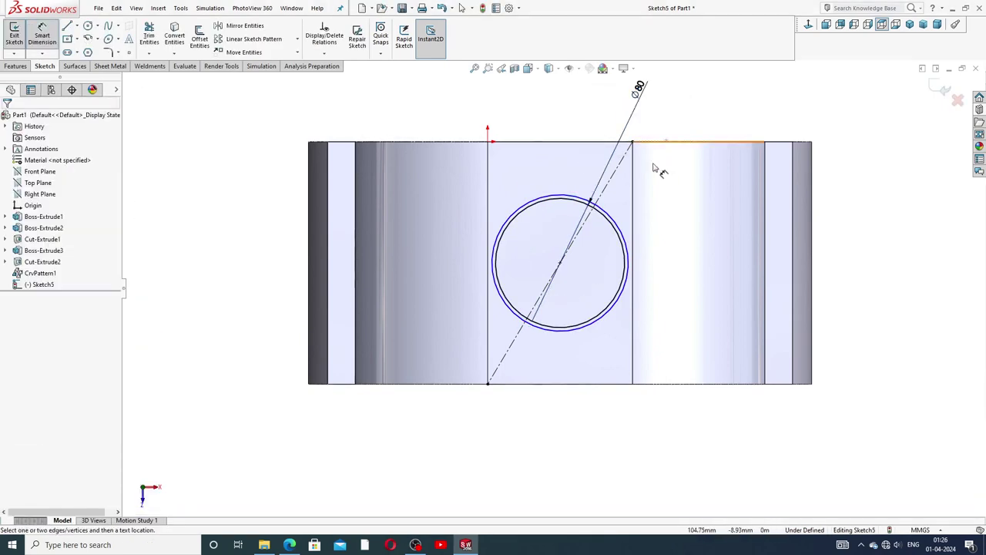
left_click(576, 199)
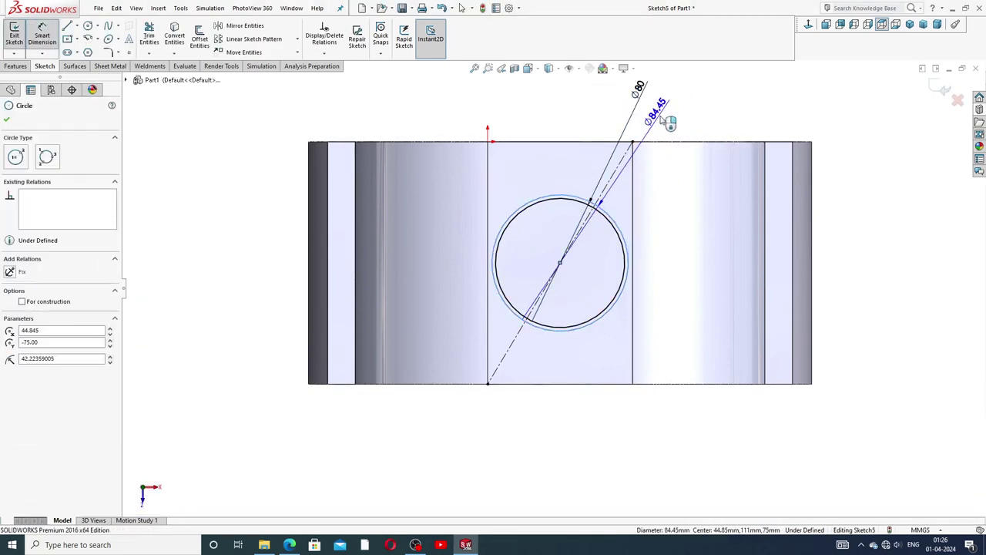
left_click(666, 123)
type("128")
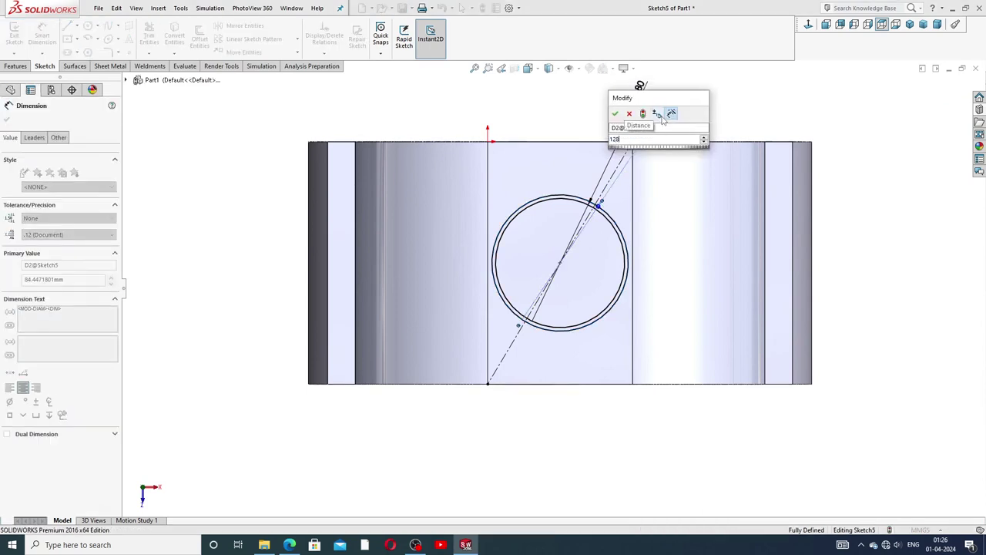
key("Return")
key("z")
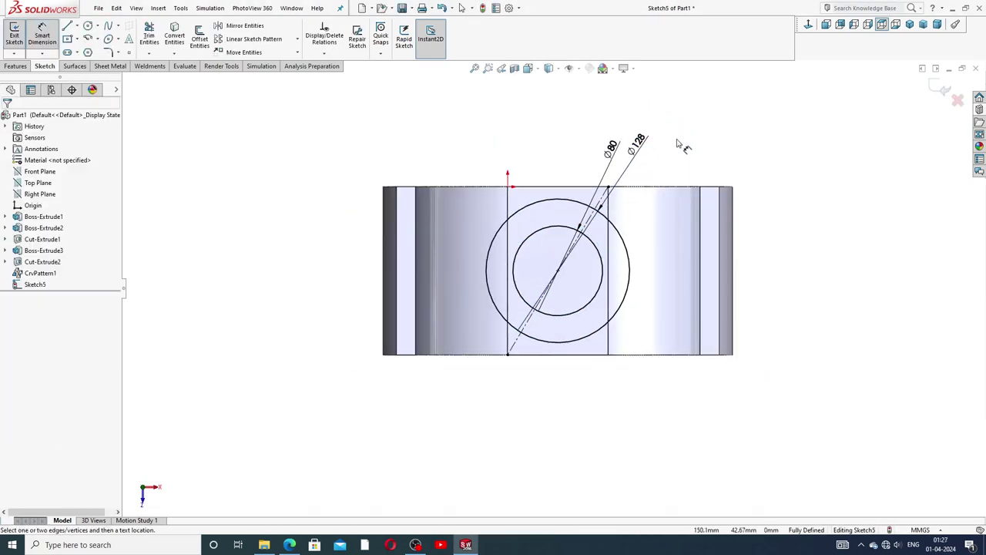
left_click_drag(617, 156, 590, 139)
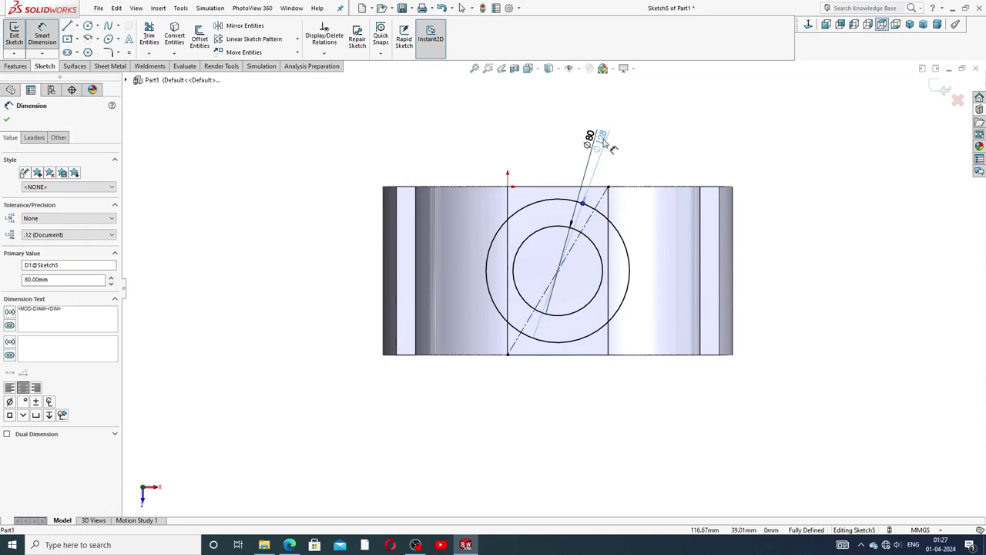
Step: Start an Extruded Boss/Base from the ring sketch
right_click(655, 154)
left_click(681, 152)
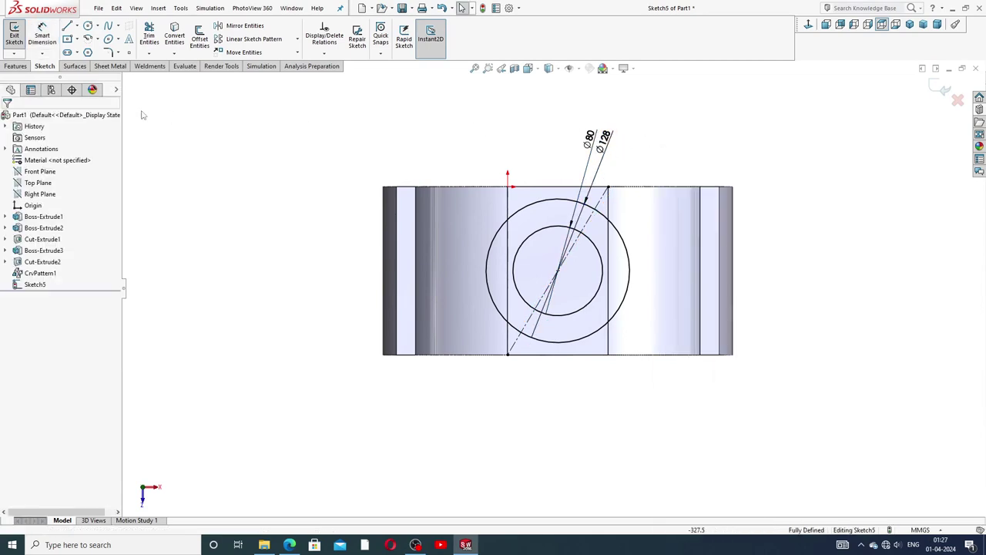
left_click(17, 66)
left_click(18, 35)
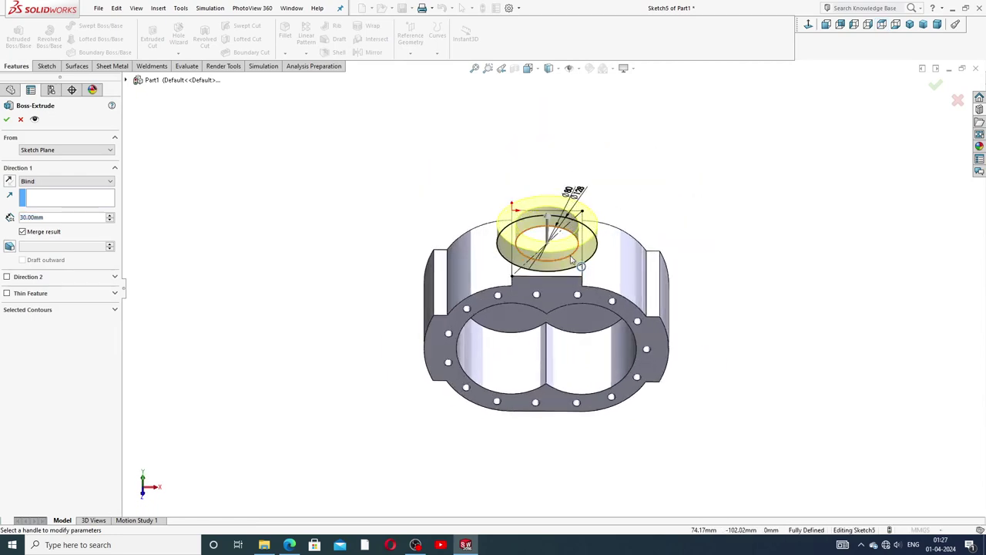
Step: Extrude the ring 30 mm up, with Direction 2 set to Up To Next, and confirm
scroll(571, 258, "down", 3)
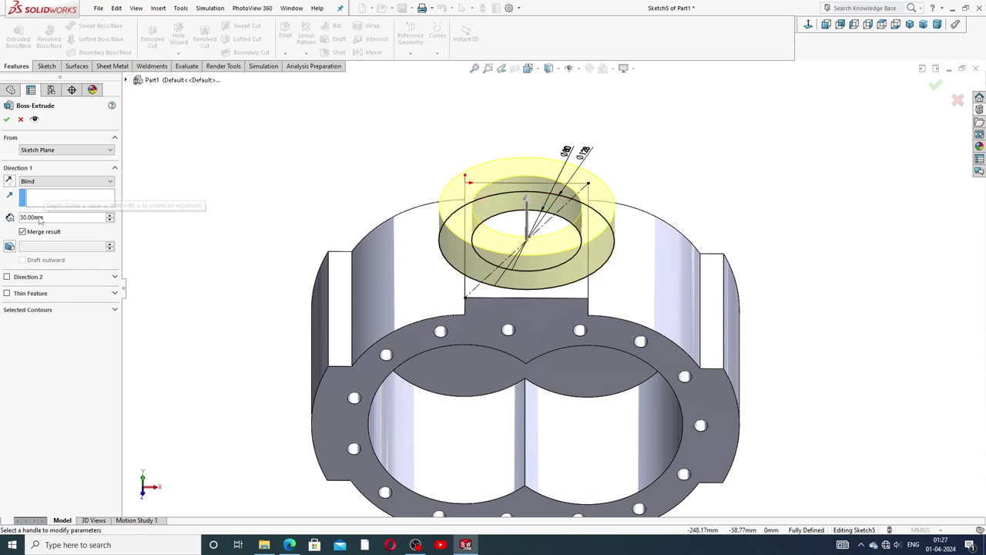
left_click(7, 276)
left_click(59, 289)
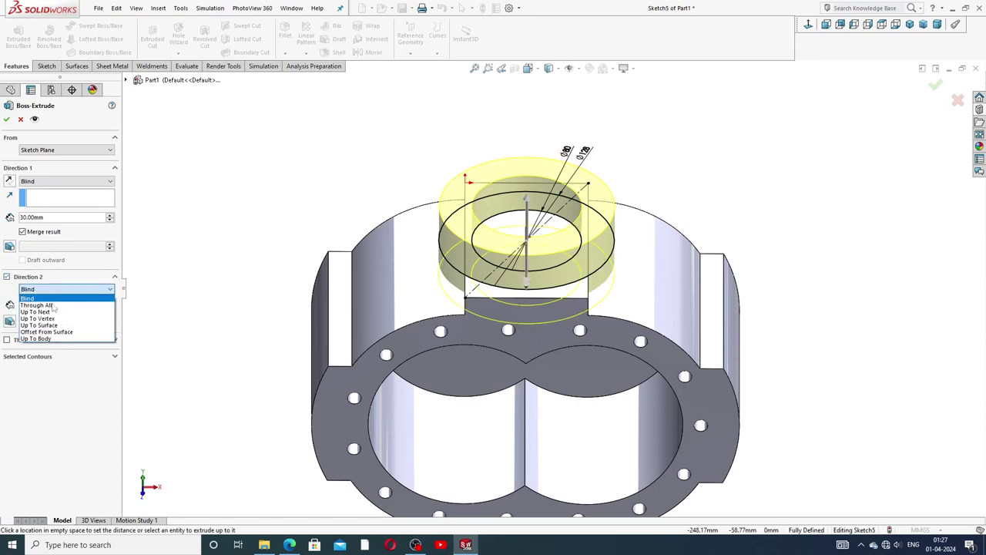
left_click(53, 306)
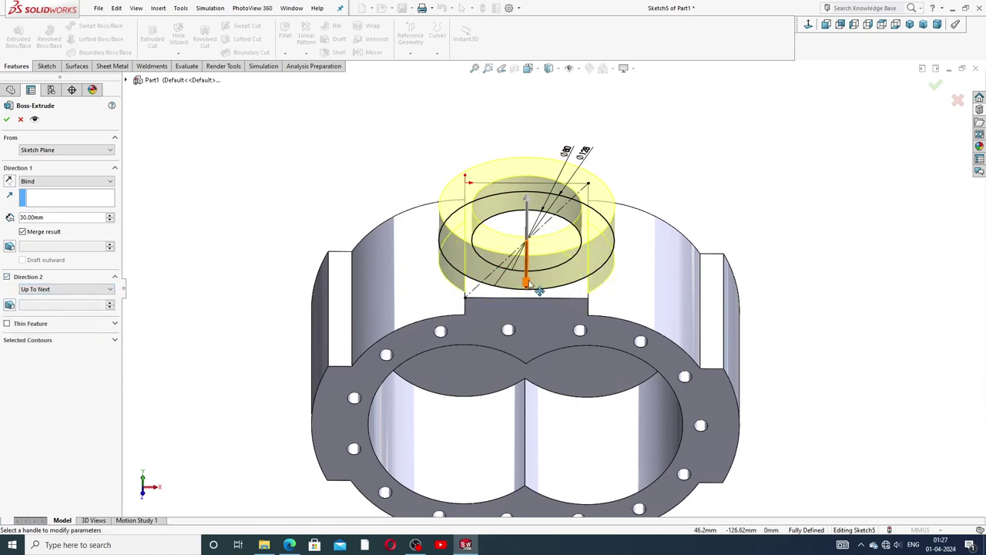
middle_click_drag(300, 302, 422, 242)
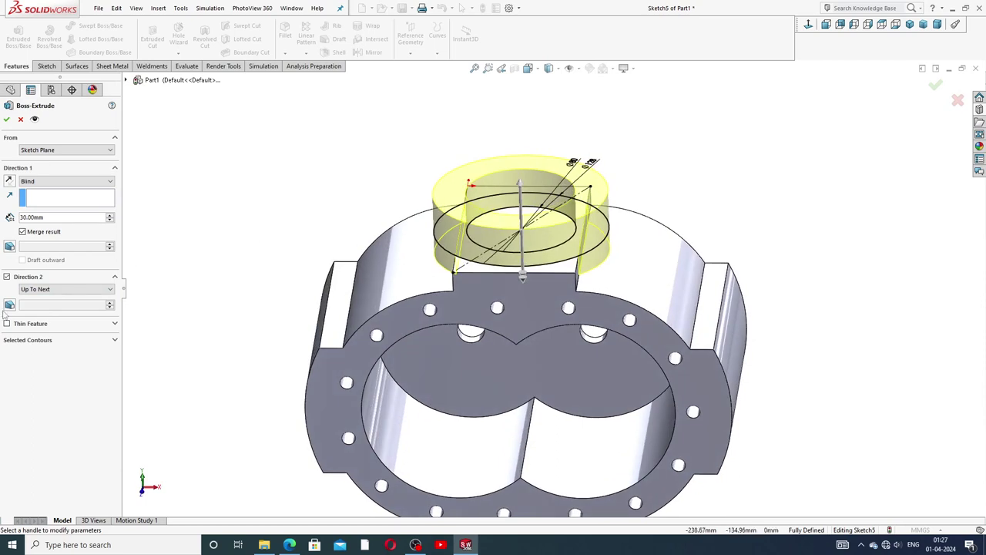
left_click(7, 119)
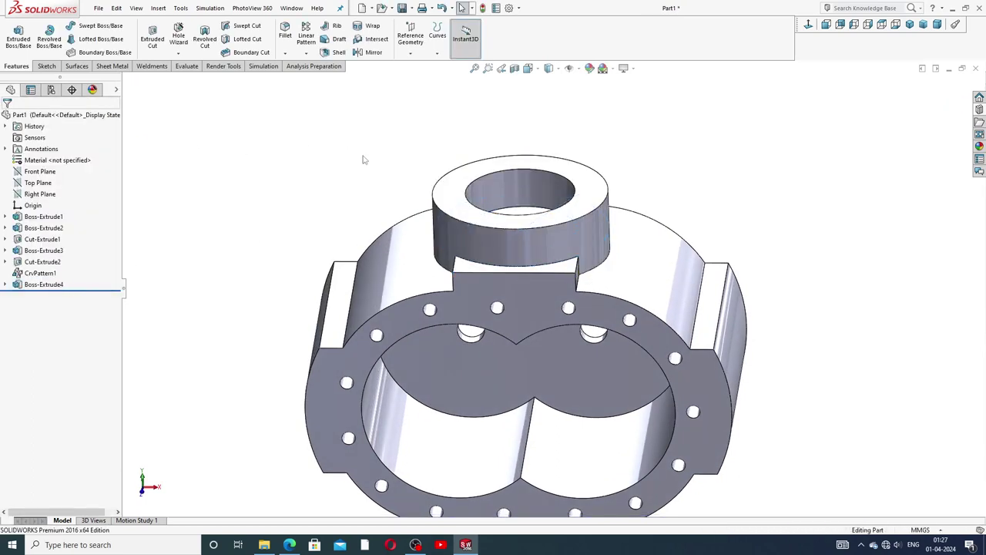
mouse_move(364, 159)
middle_mouse_down()
mouse_move(301, 141)
mouse_move(391, 213)
mouse_move(329, 194)
mouse_move(342, 214)
middle_mouse_up()
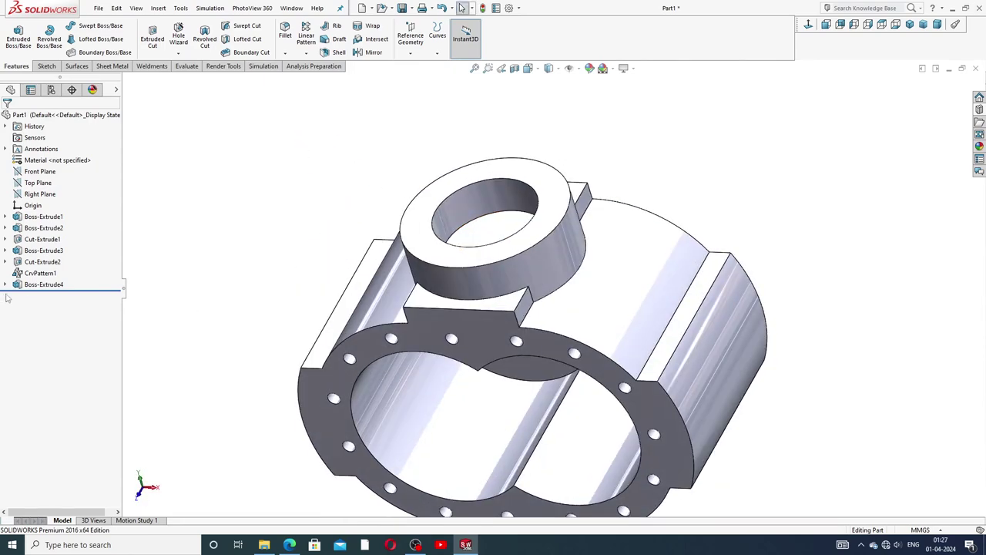
Step: Start an Extruded Cut from Sketch5, picking both inner-circle halves as contours
left_click(5, 284)
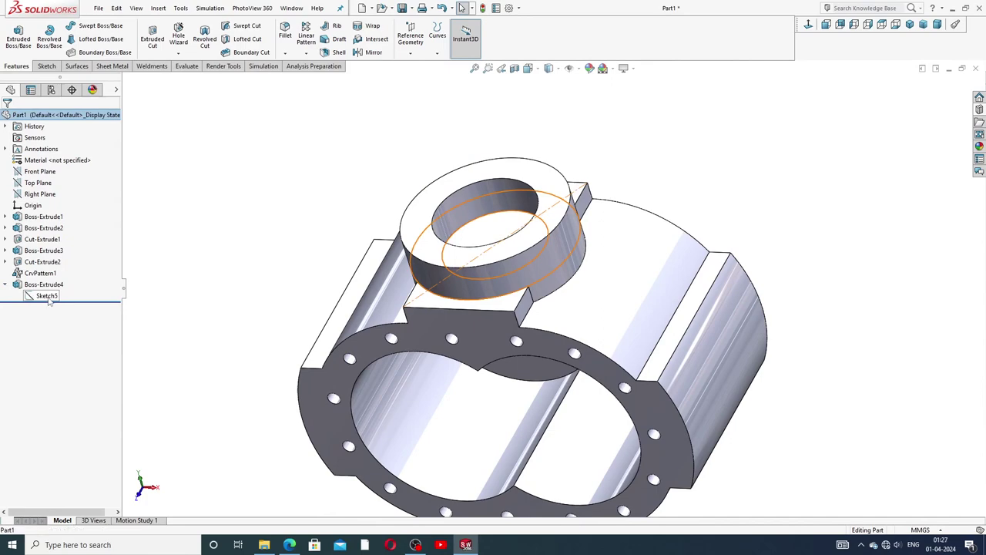
left_click(48, 298)
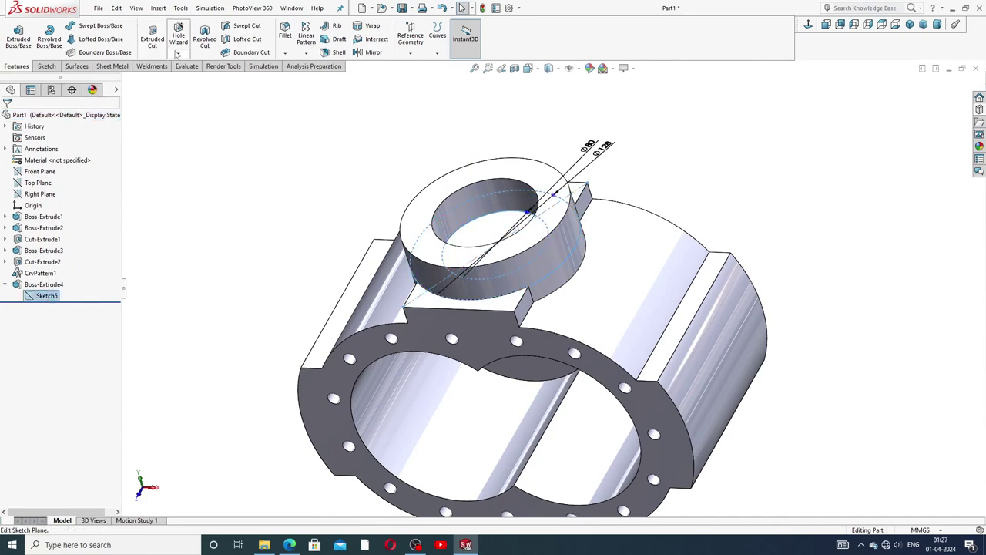
left_click(152, 39)
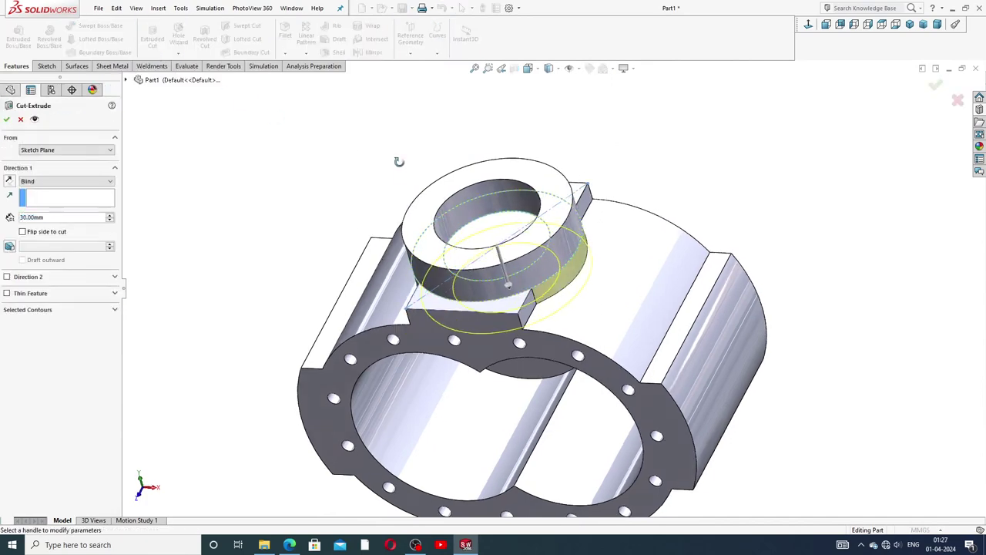
left_click(63, 310)
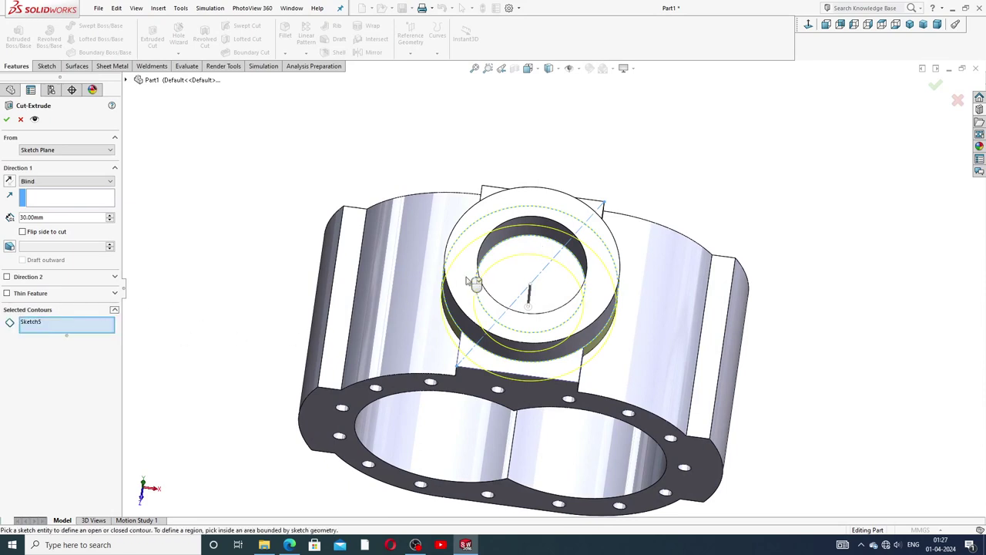
left_click(503, 282)
left_click(559, 291)
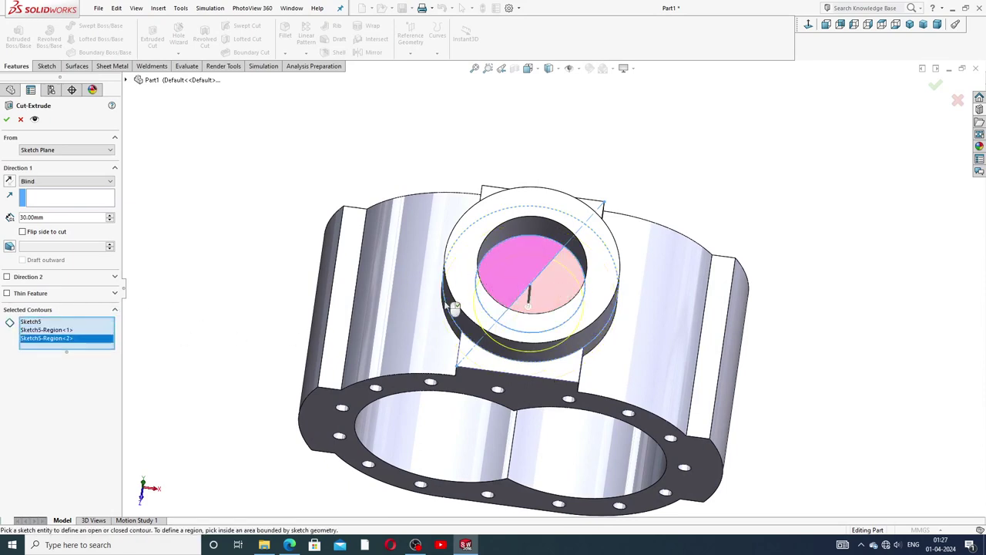
middle_click_drag(357, 290, 357, 172)
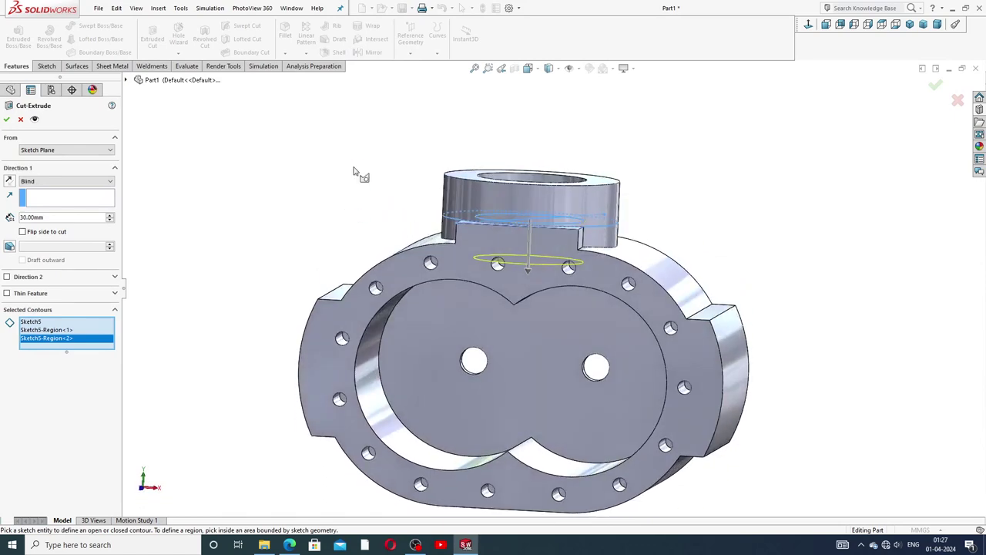
Step: Set the cut to end Up To Next and confirm the ⌀80 bore
left_click(46, 185)
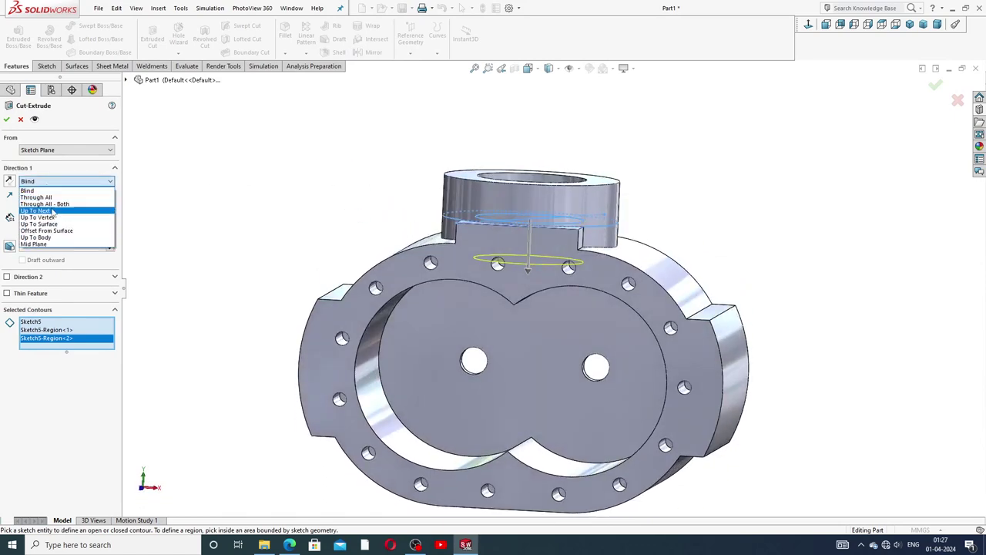
left_click(52, 211)
middle_click_drag(312, 261, 310, 204)
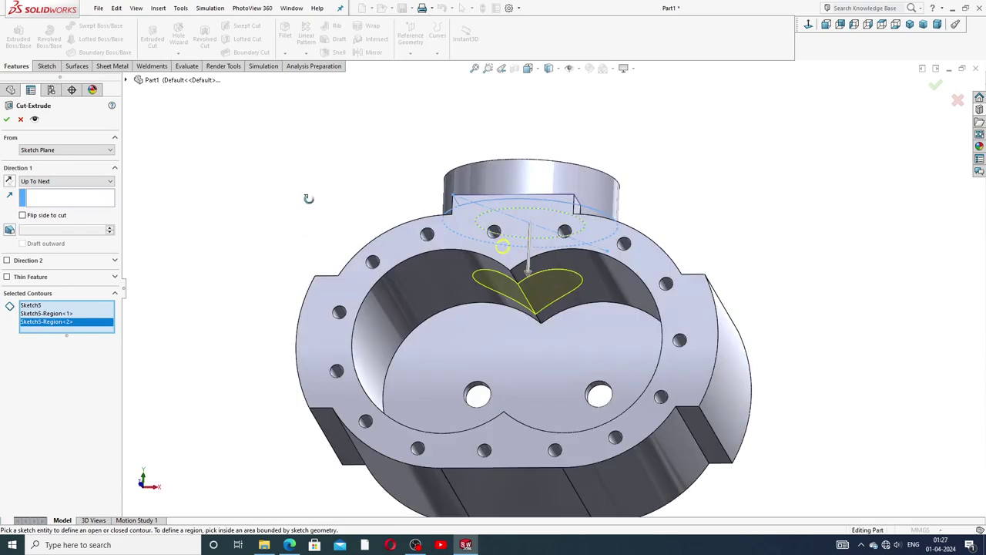
left_click(6, 119)
middle_click_drag(337, 170, 350, 344)
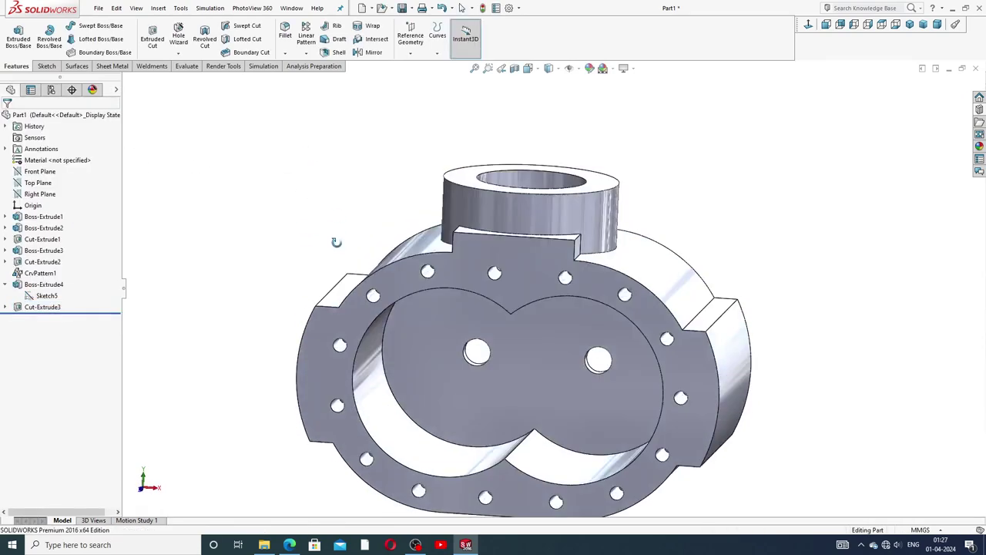
scroll(495, 313, "up", 3)
Step: Start a sketch on the boss top face and draw a circle centred on the boss
middle_click_drag(495, 313, 501, 239)
left_click(568, 264)
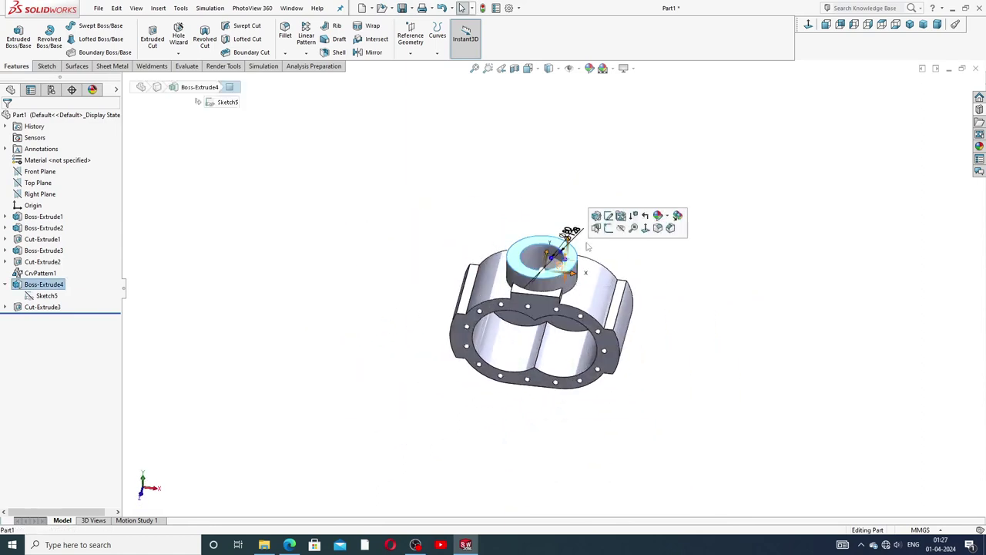
left_click(595, 225)
left_click(808, 25)
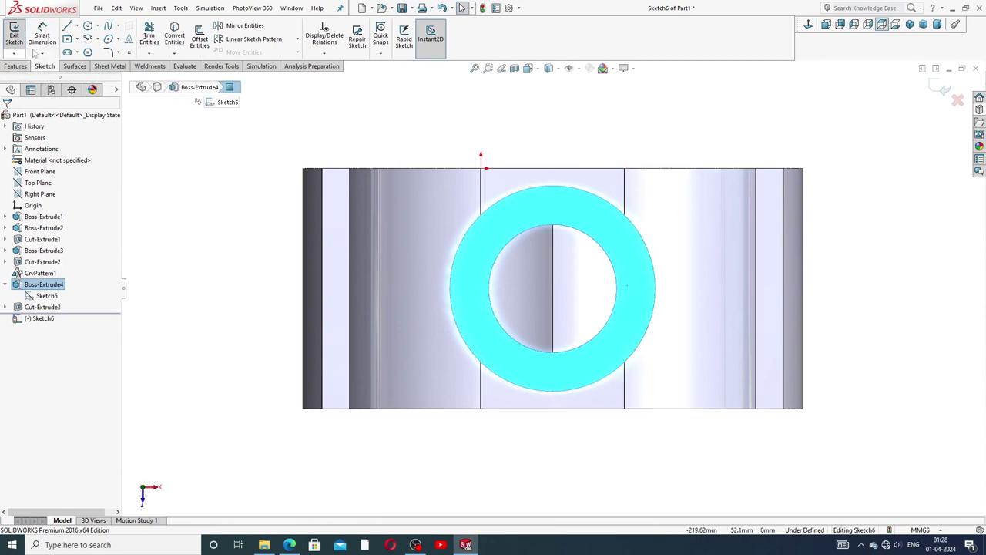
left_click(91, 29)
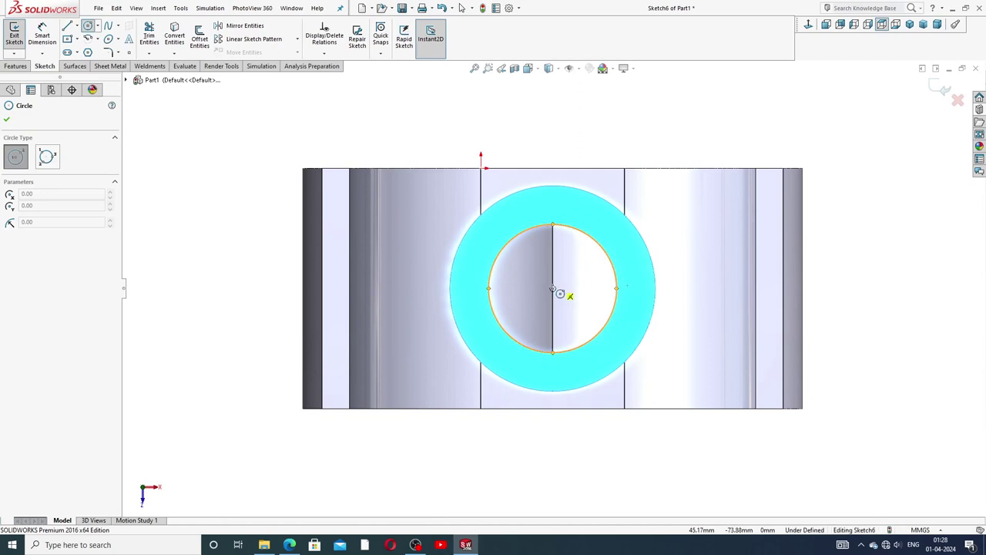
left_click(552, 288)
left_click(583, 165)
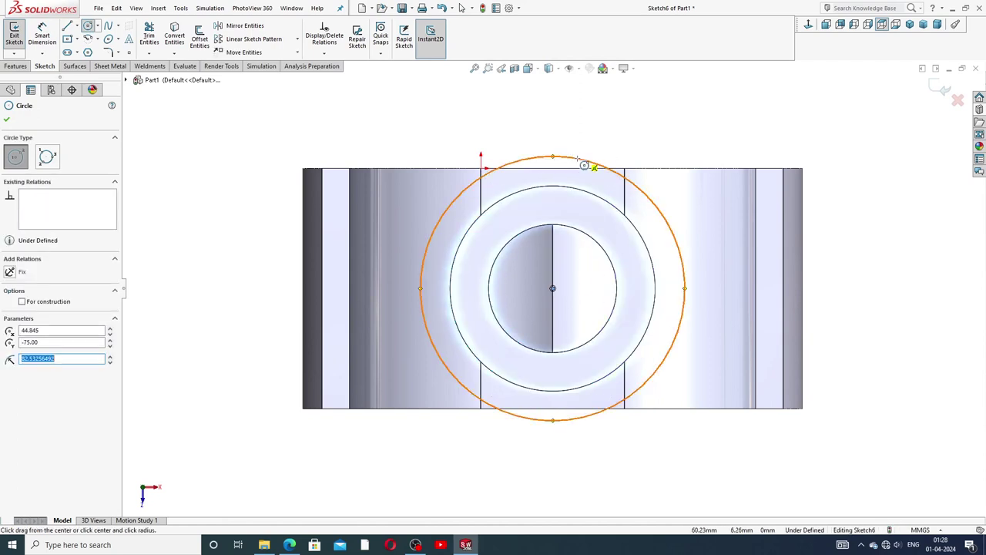
right_click(623, 149)
left_click(640, 150)
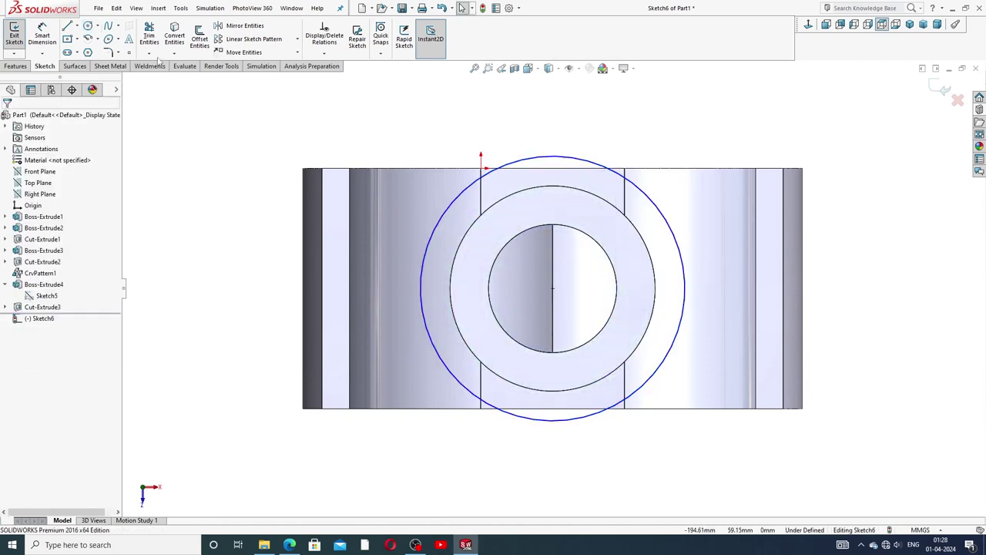
Step: Dimension the new circle to ⌀160
left_click(42, 35)
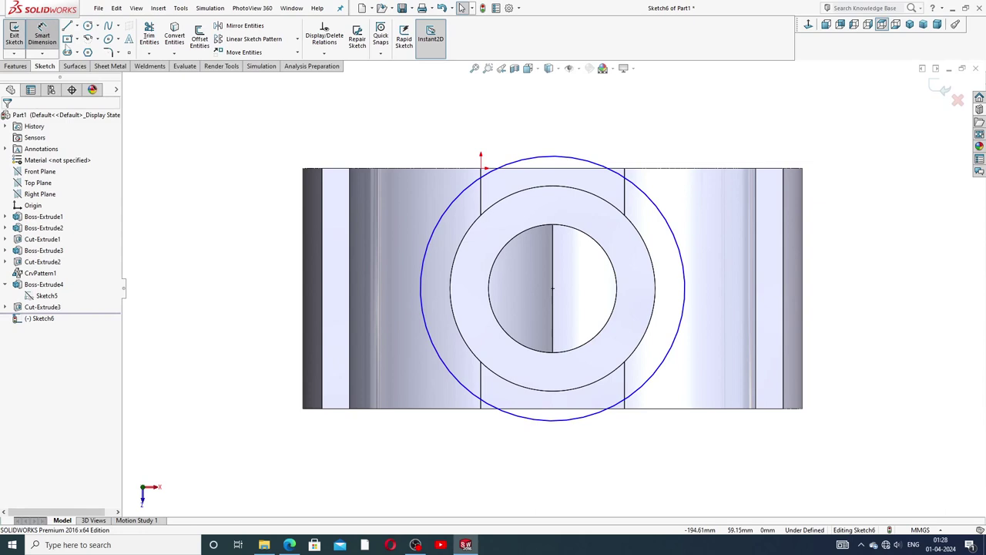
left_click(645, 193)
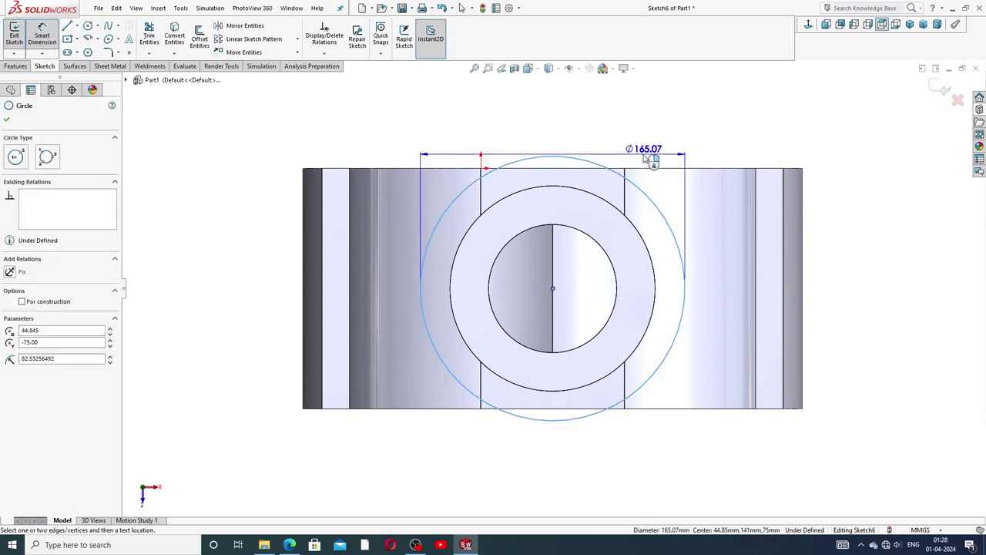
left_click(687, 137)
type("1")
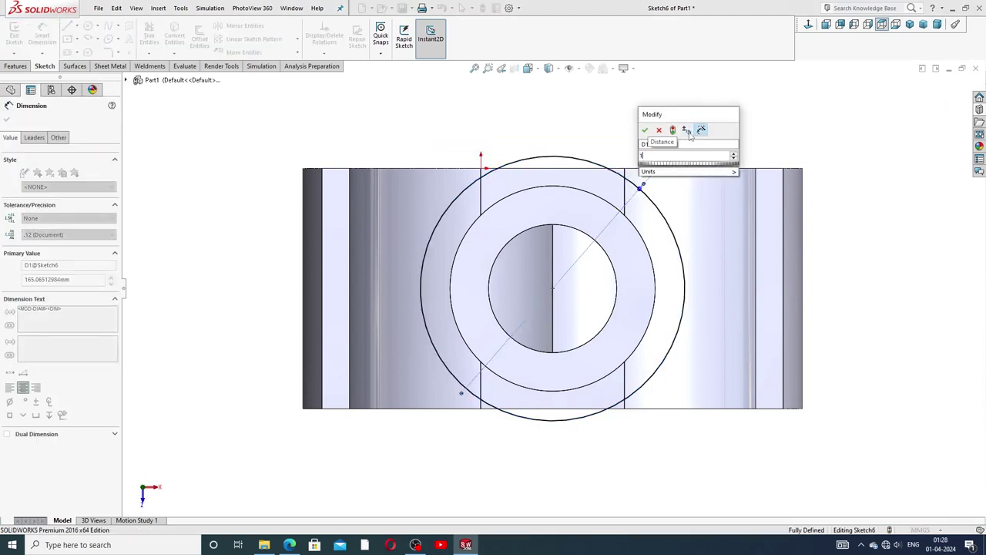
type("60")
key("Return")
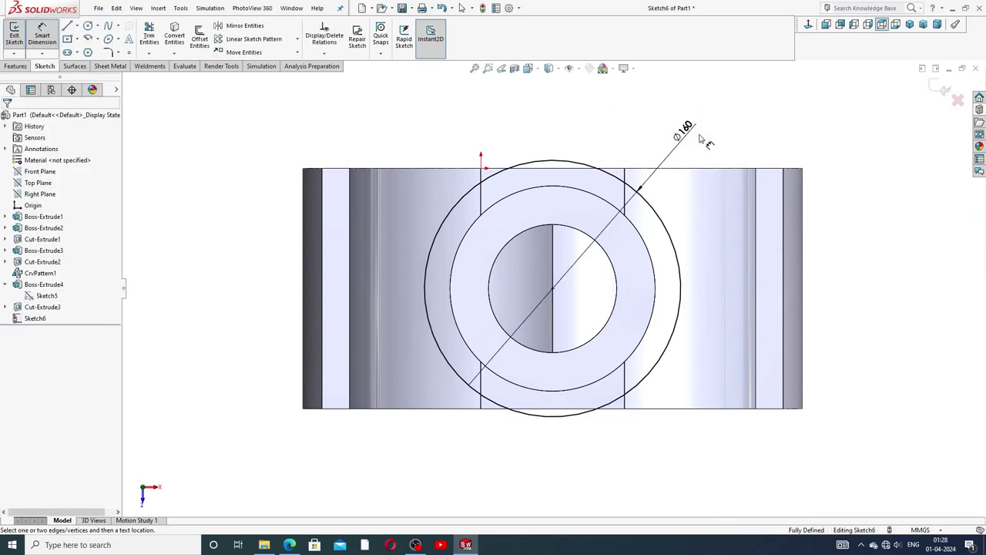
right_click(707, 131)
left_click(716, 148)
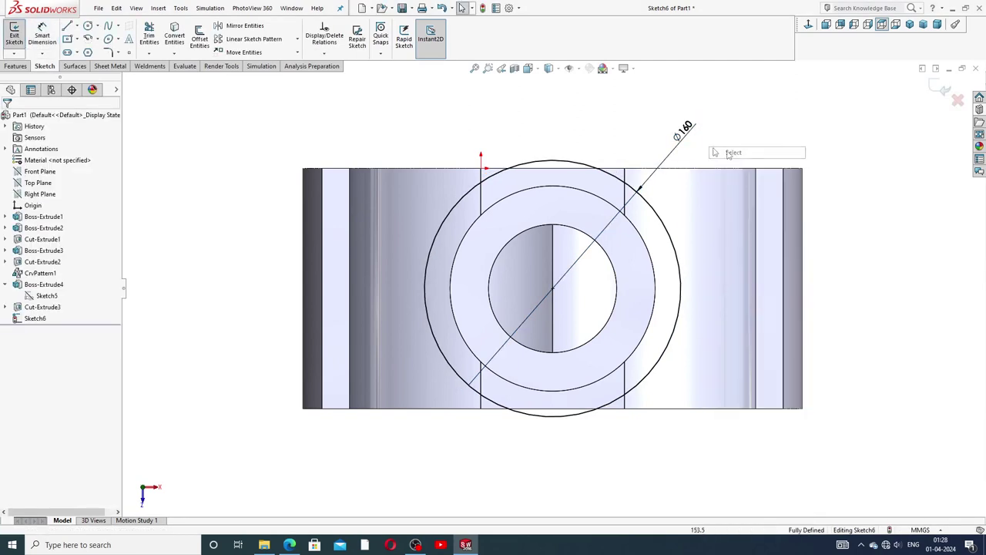
Step: Convert the ⌀80 bore edge into the sketch with Convert Entities
left_click(577, 233)
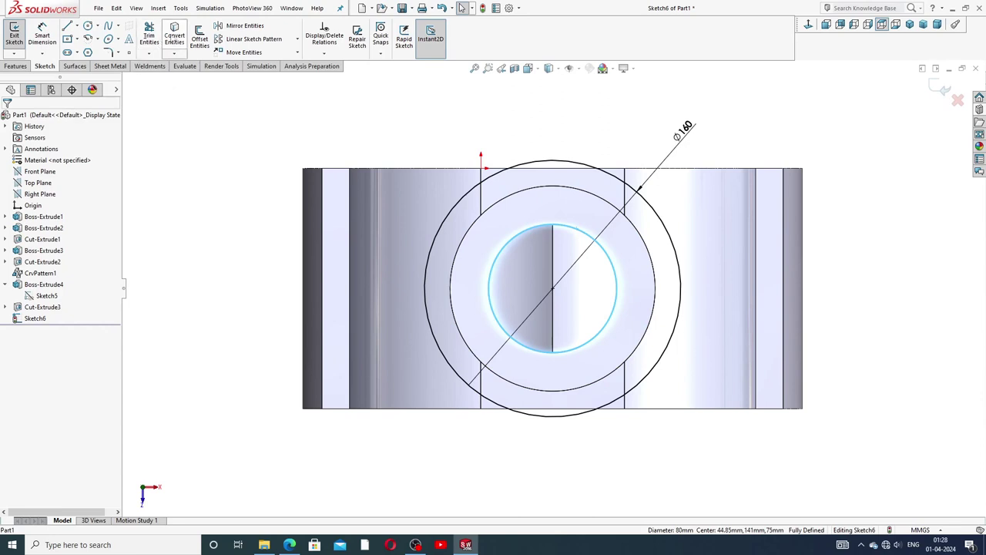
left_click(174, 38)
scroll(793, 267, "up", 3)
mouse_move(793, 267)
middle_mouse_down()
mouse_move(706, 297)
mouse_move(677, 206)
mouse_move(663, 193)
middle_mouse_up()
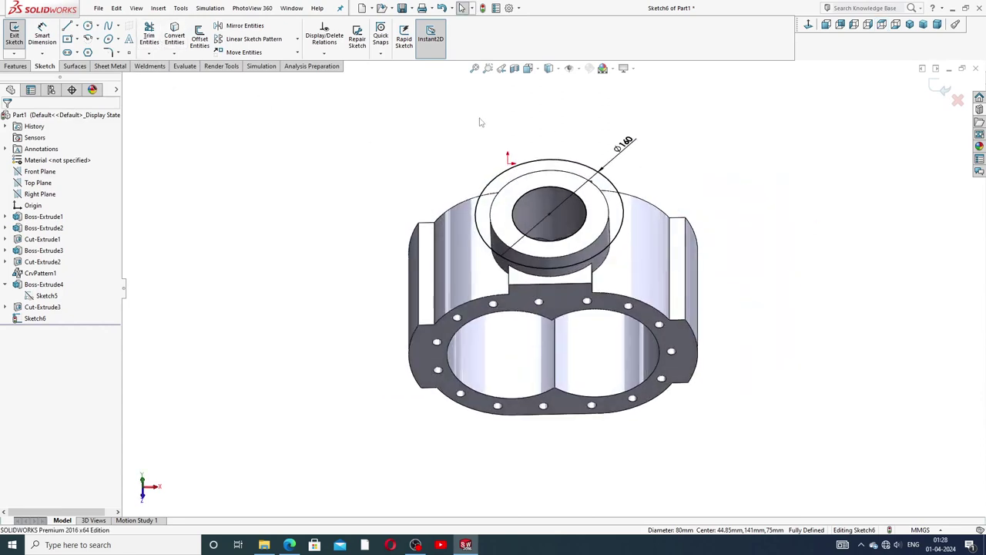
Step: Extrude the ⌀160 ring sketch 10 mm into a flange atop the boss
left_click(15, 66)
left_click(18, 36)
mouse_move(392, 128)
middle_mouse_down()
mouse_move(403, 150)
mouse_move(389, 129)
mouse_move(625, 146)
middle_mouse_up()
scroll(632, 137, "down", 2)
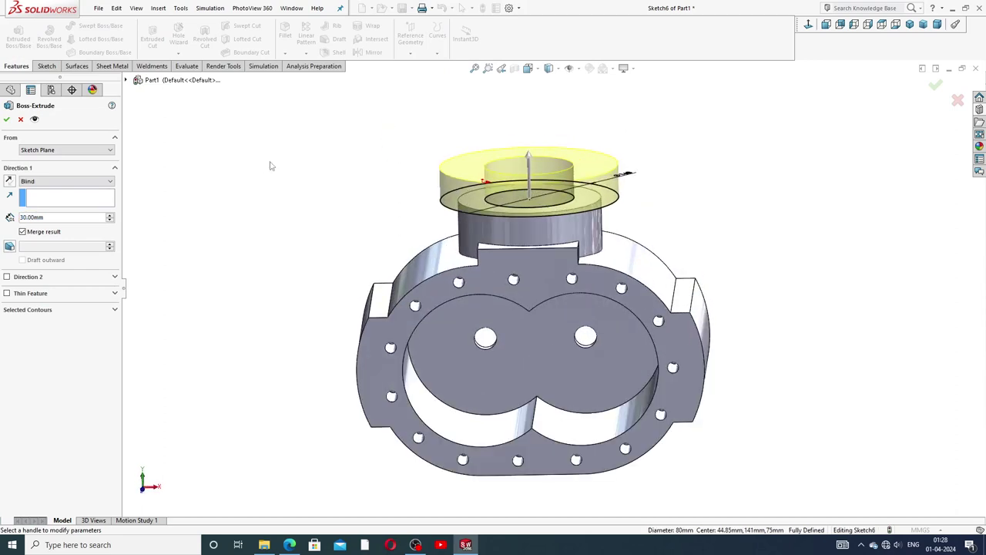
type("10")
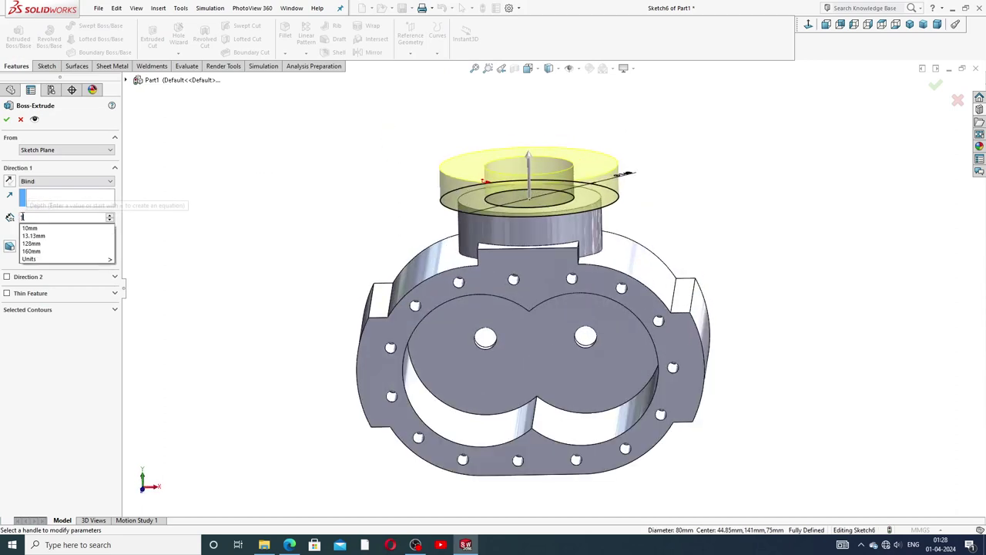
key("Return")
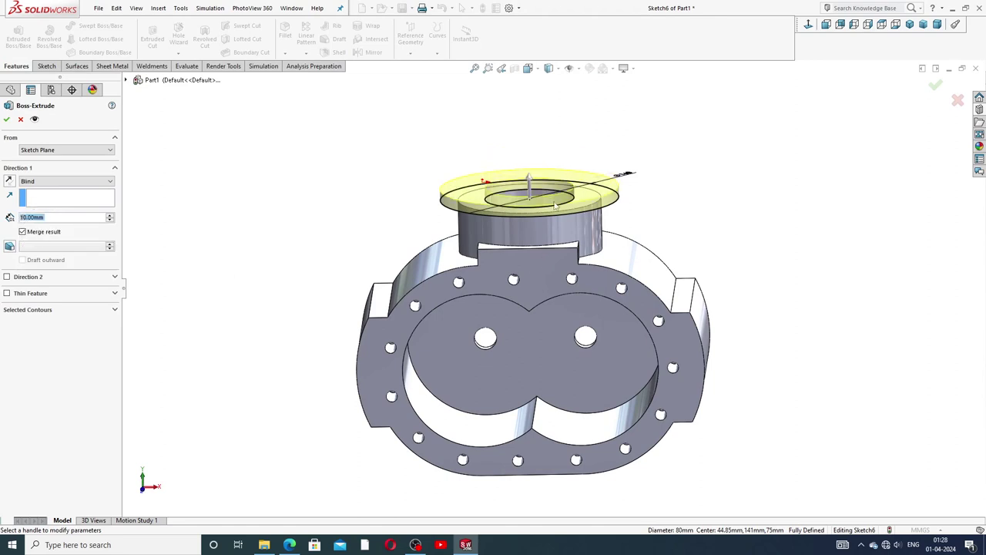
left_click(7, 119)
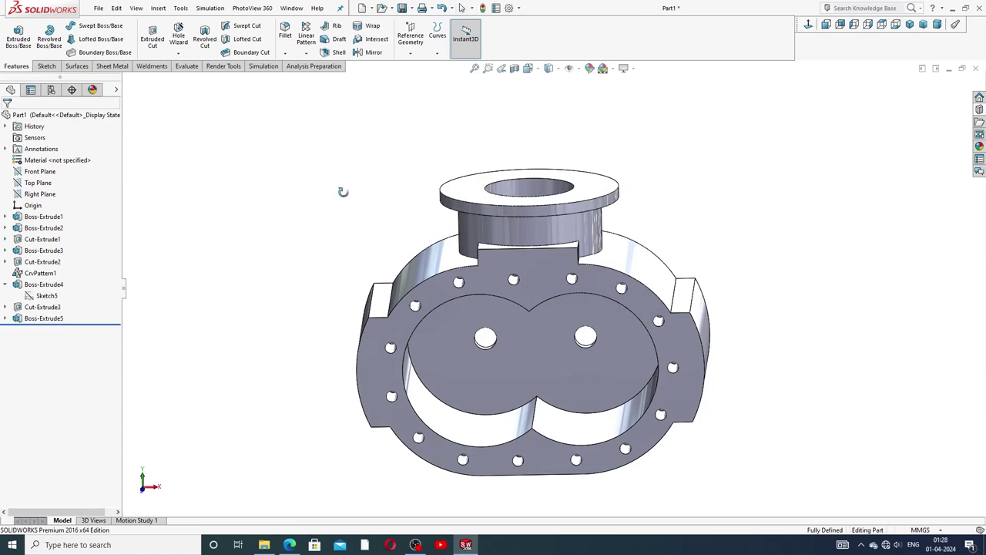
mouse_move(343, 192)
middle_mouse_down()
mouse_move(330, 181)
mouse_move(740, 150)
middle_mouse_up()
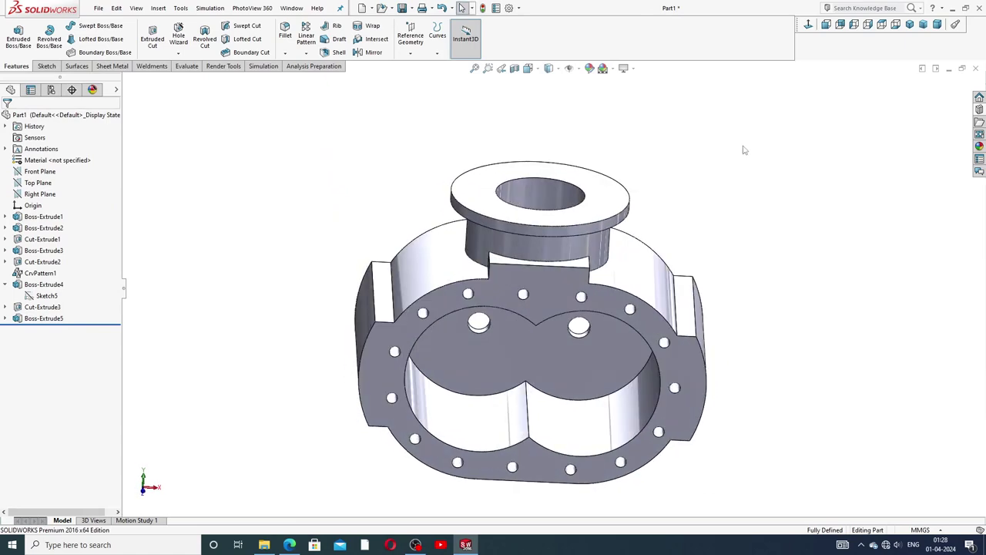
Step: Start a sketch on the flange's top face, then view the housing drawing in Edge
middle_click_drag(726, 142, 725, 227)
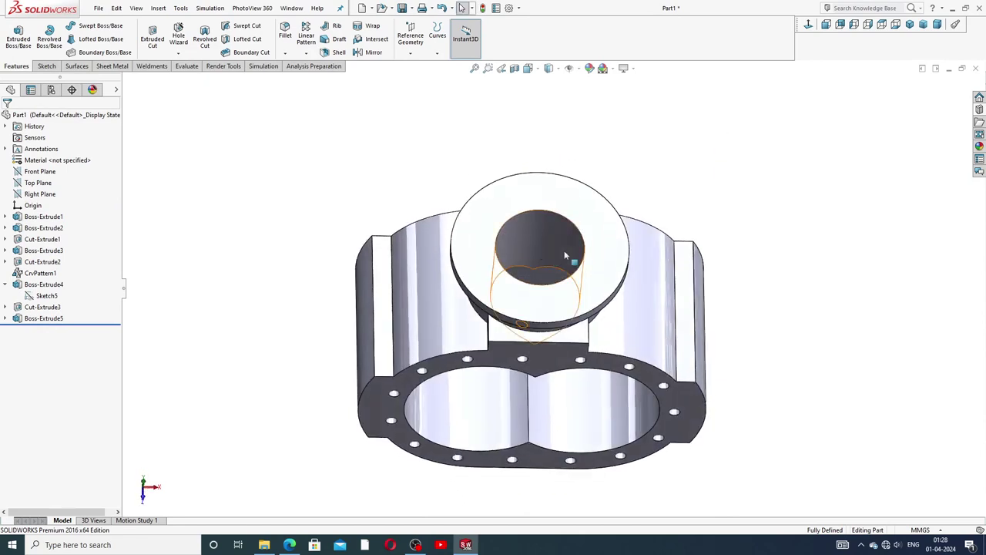
left_click(622, 244)
left_click(654, 196)
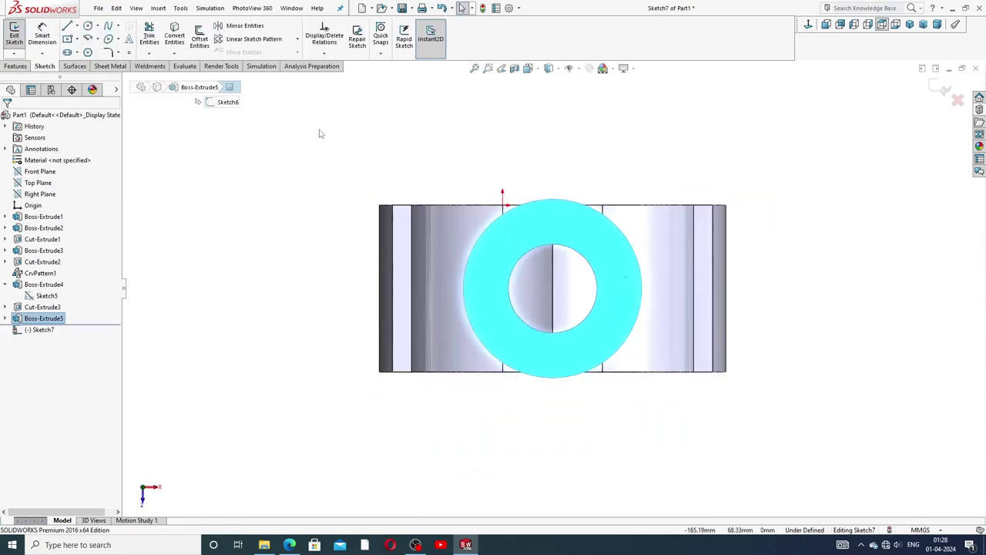
left_click(290, 545)
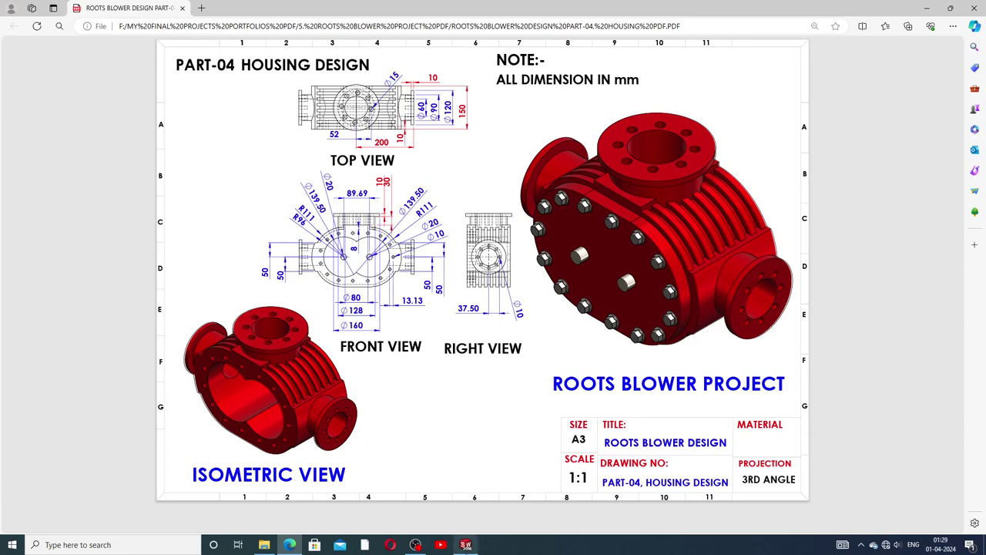
Step: Leave the Part-04 housing drawing in Edge and return to Part1's Sketch7 in SOLIDWORKS
left_click(465, 545)
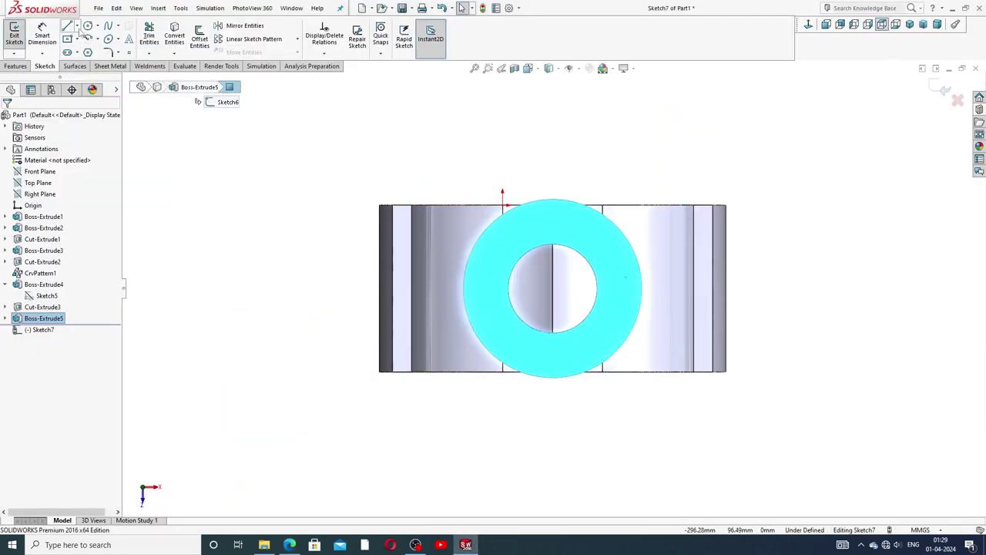
Step: Sketch a small circle on the top flange ring
left_click(88, 25)
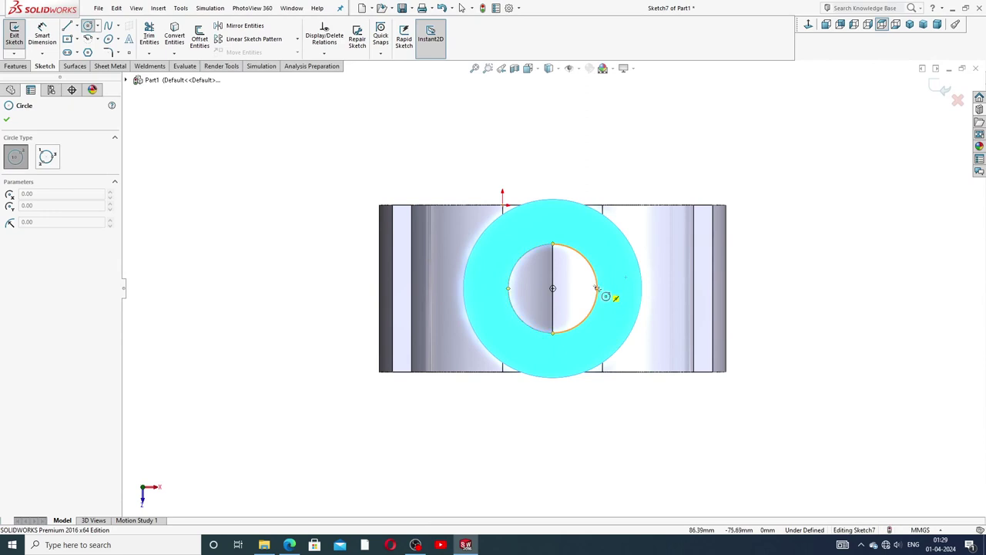
left_click(620, 286)
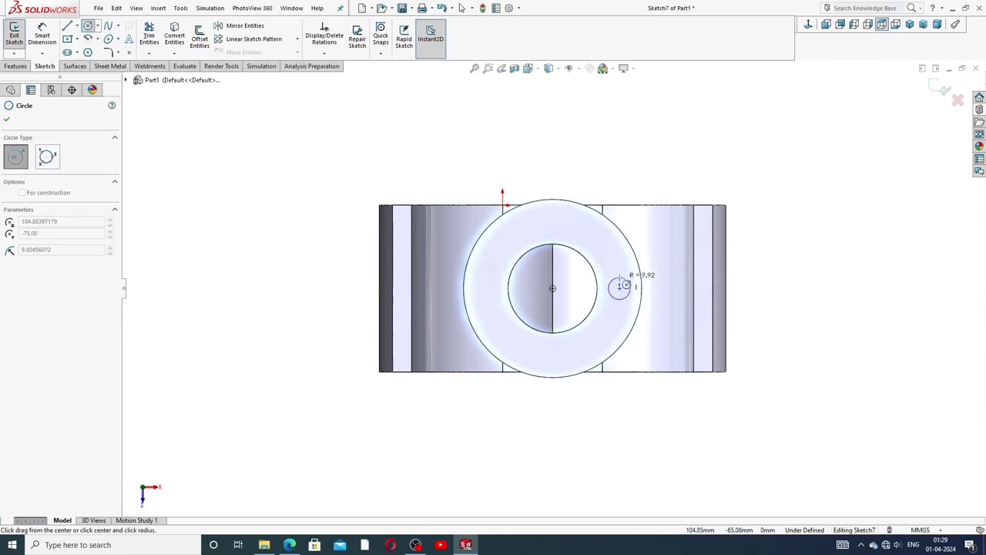
left_click(629, 289)
right_click(675, 258)
left_click(676, 263)
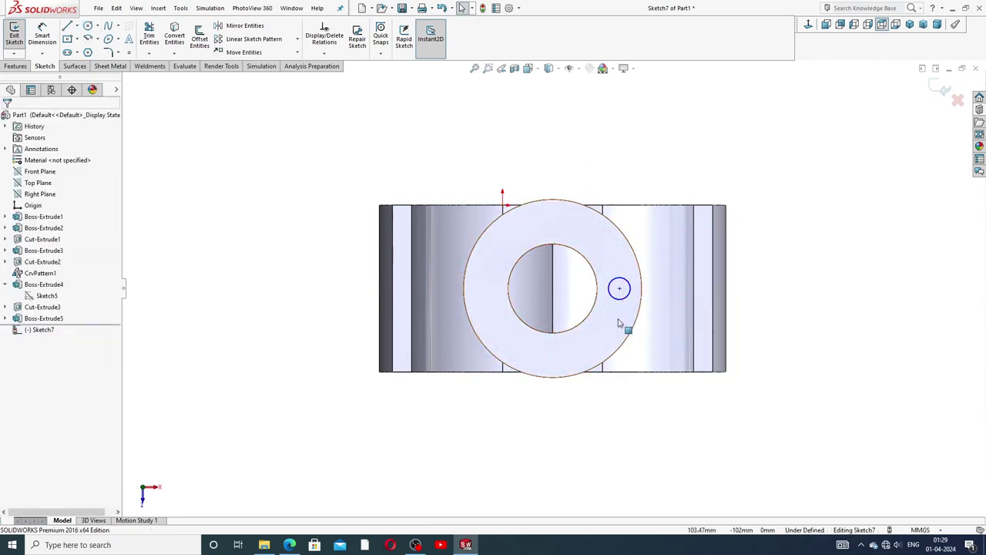
scroll(624, 326, "down", 2)
Step: Dimension the small circle's diameter to 15 mm
left_click(42, 35)
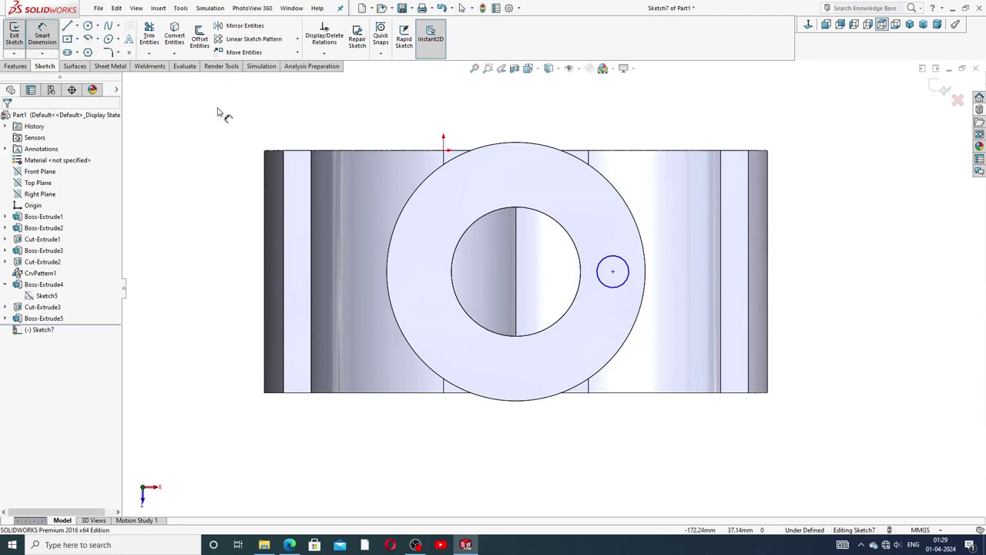
left_click(628, 265)
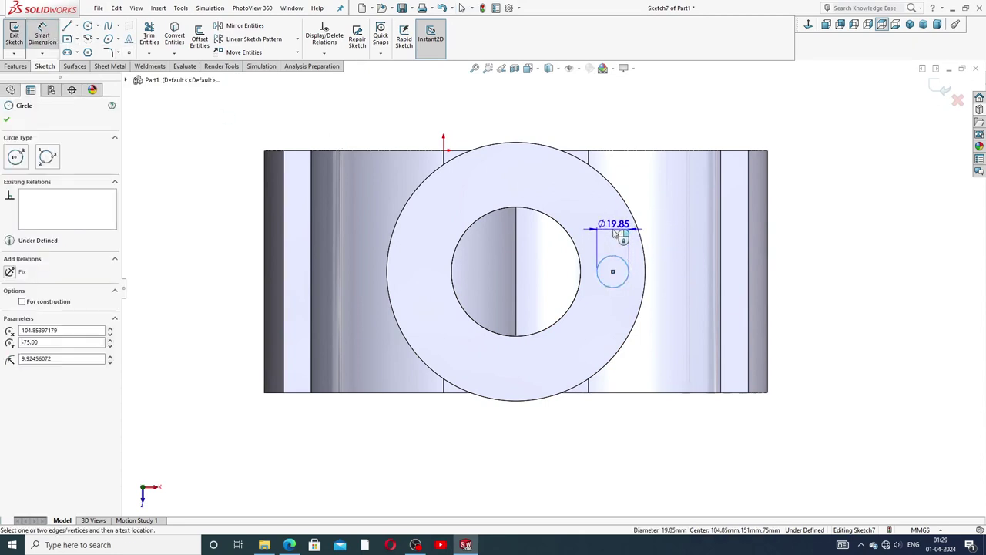
left_click(645, 217)
type("15")
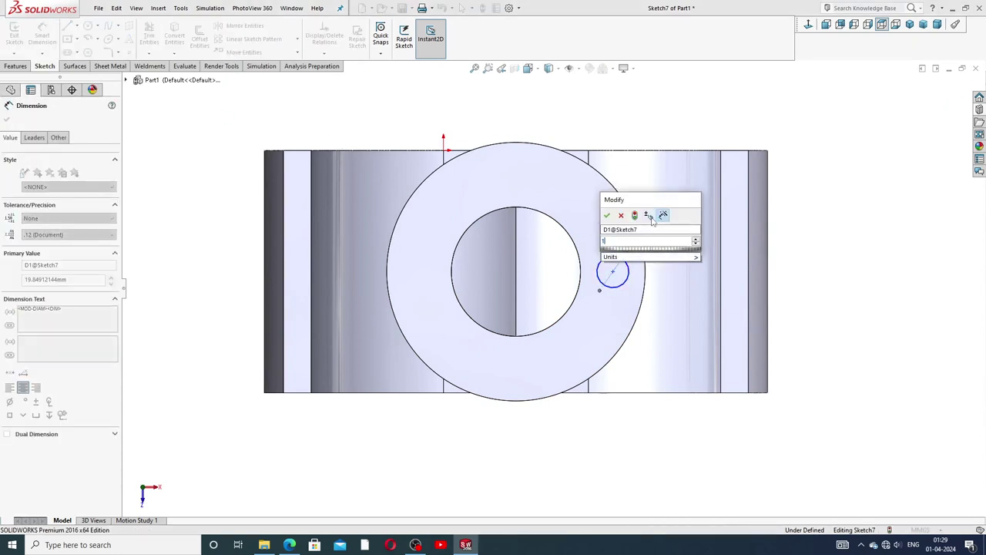
key("Return")
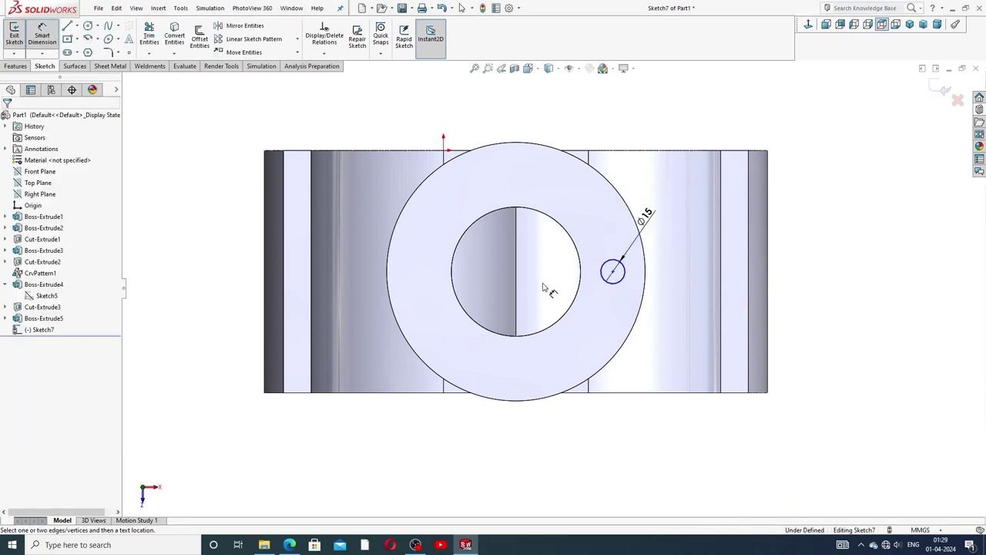
Step: Dimension the circle's centre 52 mm from the bore centre, then check its centre point
left_click(612, 271)
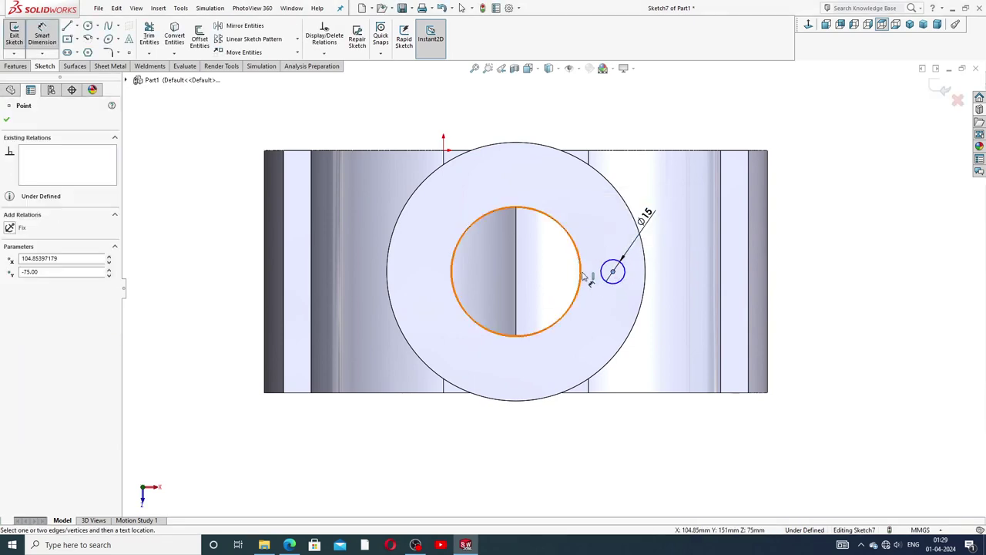
left_click(580, 279)
left_click(574, 348)
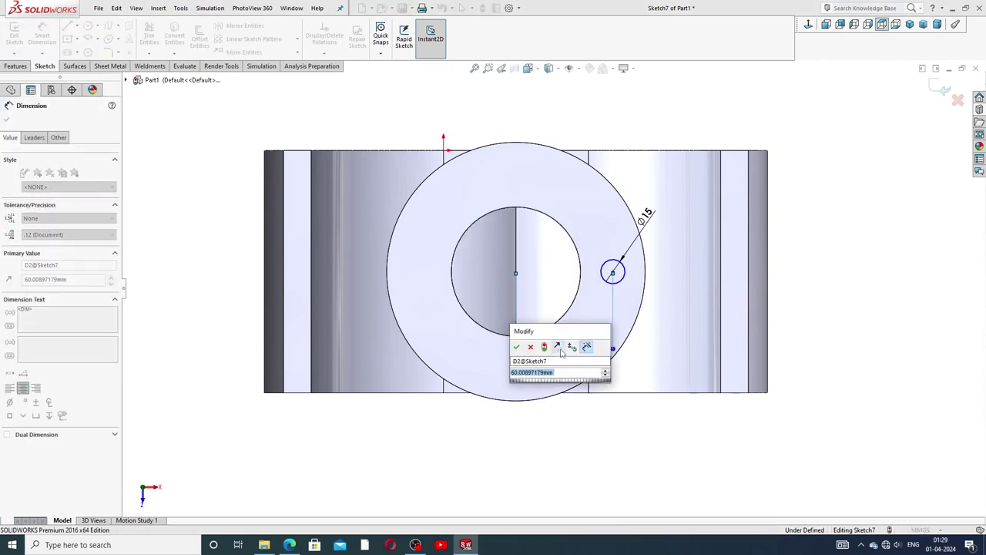
type("52")
key("Return")
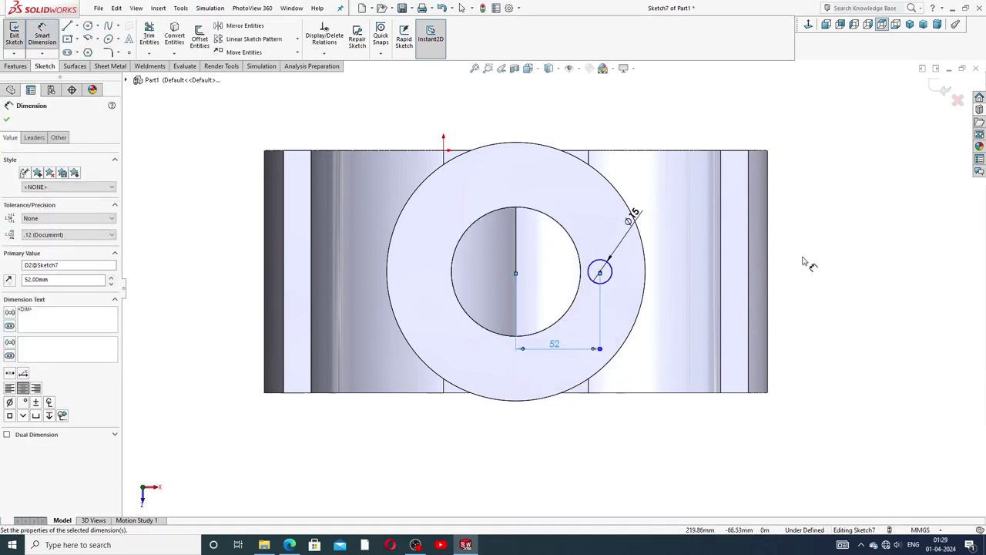
right_click(813, 250)
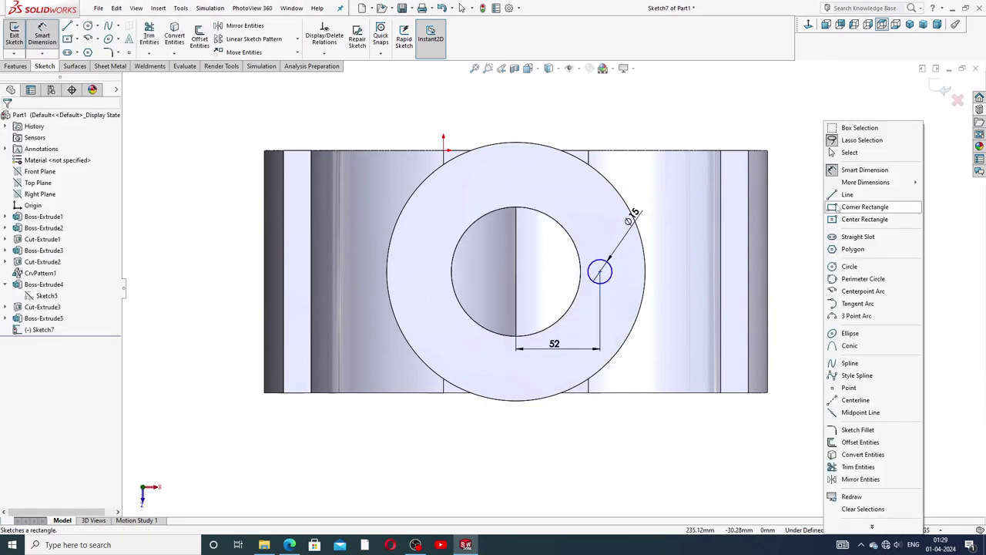
left_click(855, 159)
left_click(600, 271)
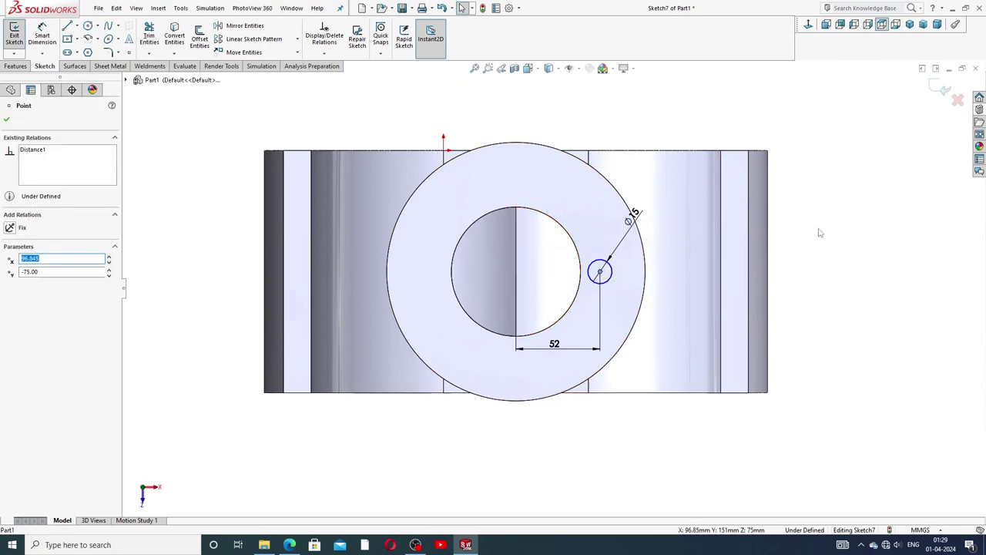
key("Escape")
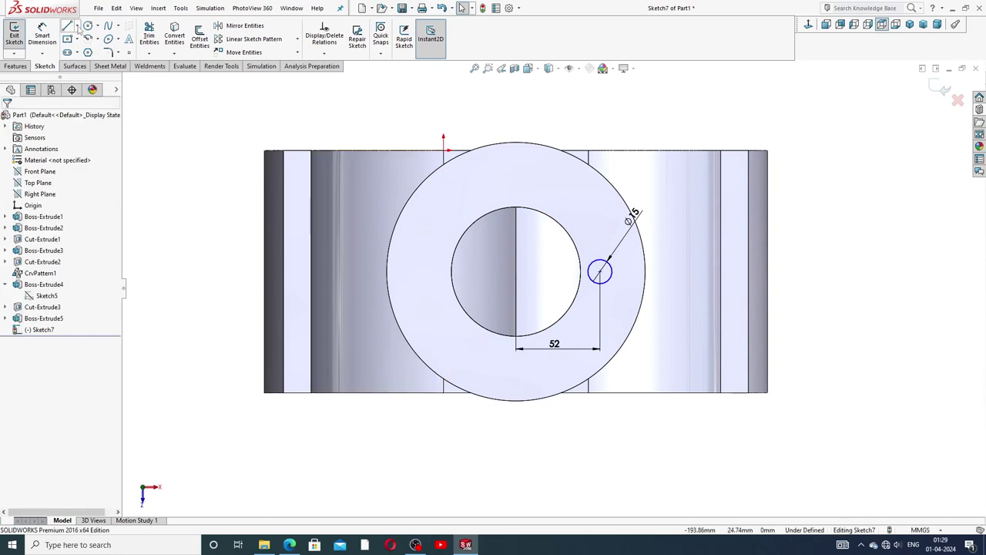
Step: Draw a horizontal centerline from the Ø15 circle's centre to the bore centre
left_click(77, 26)
left_click(91, 53)
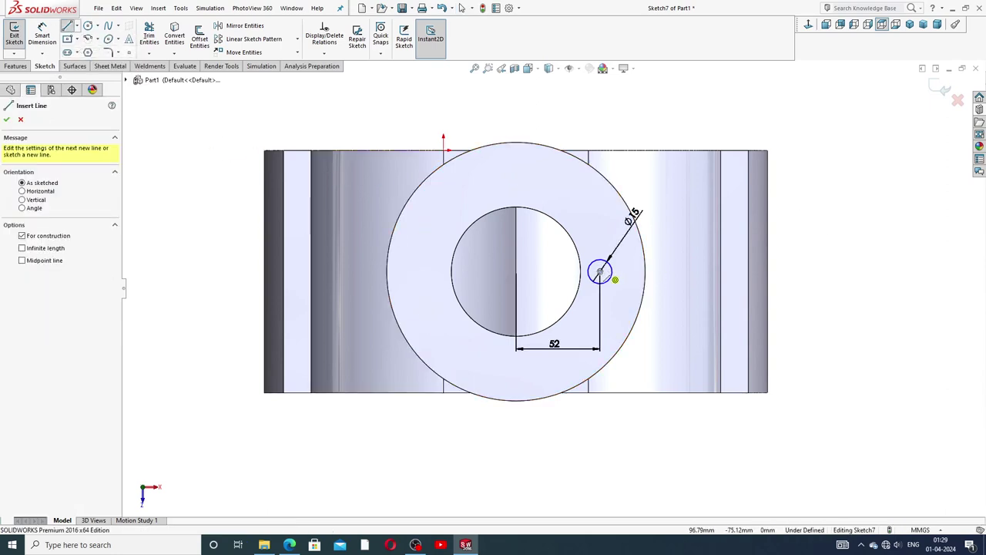
left_click(599, 271)
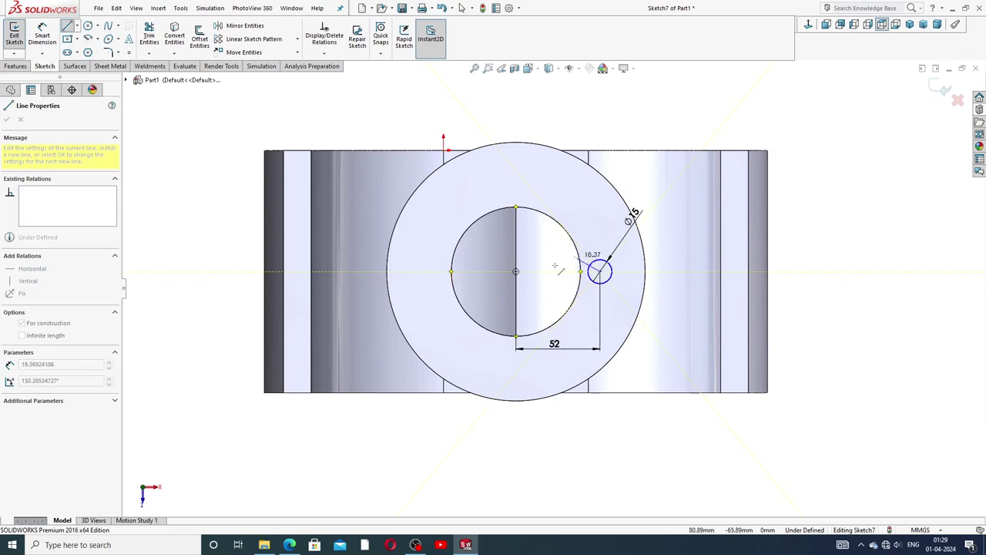
left_click(515, 272)
right_click(549, 250)
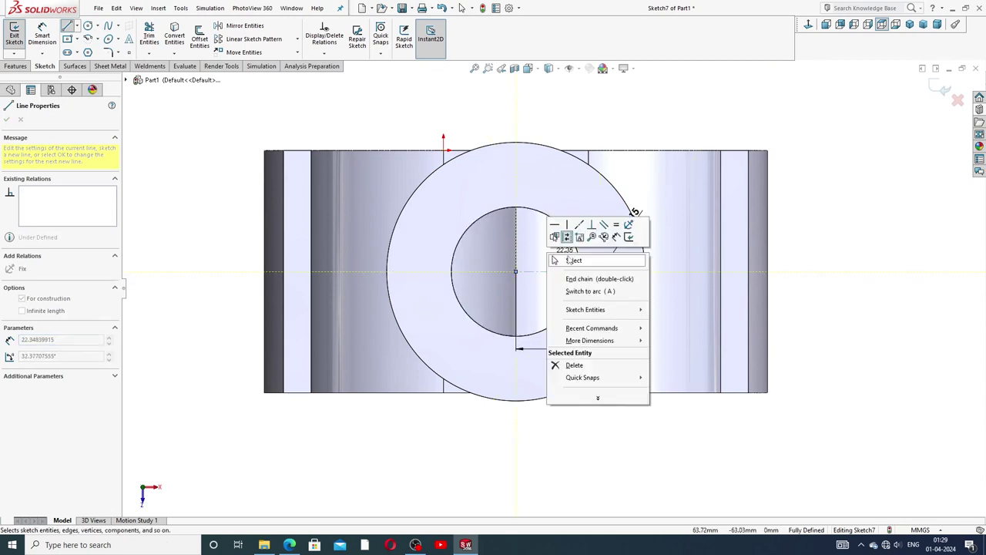
left_click(576, 279)
left_click(539, 271)
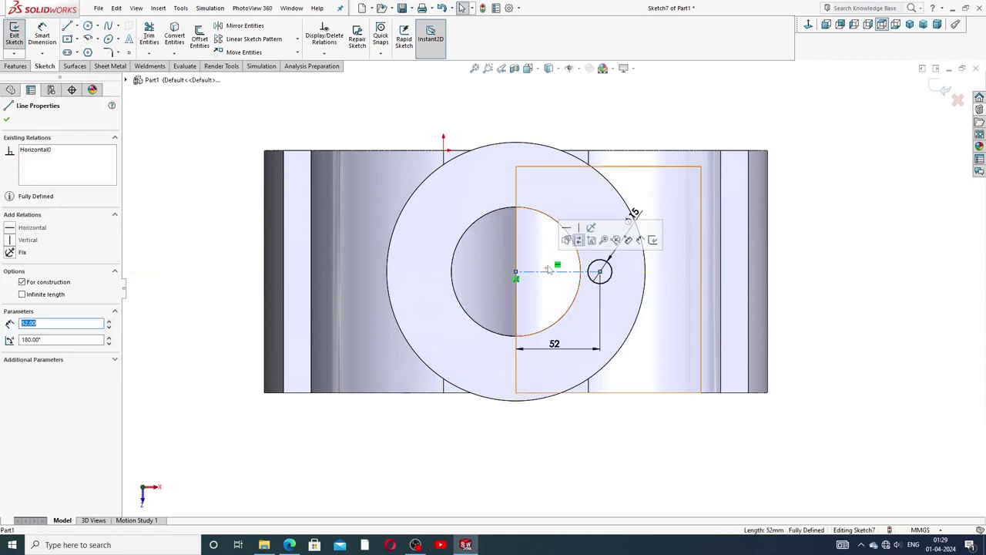
key("Escape")
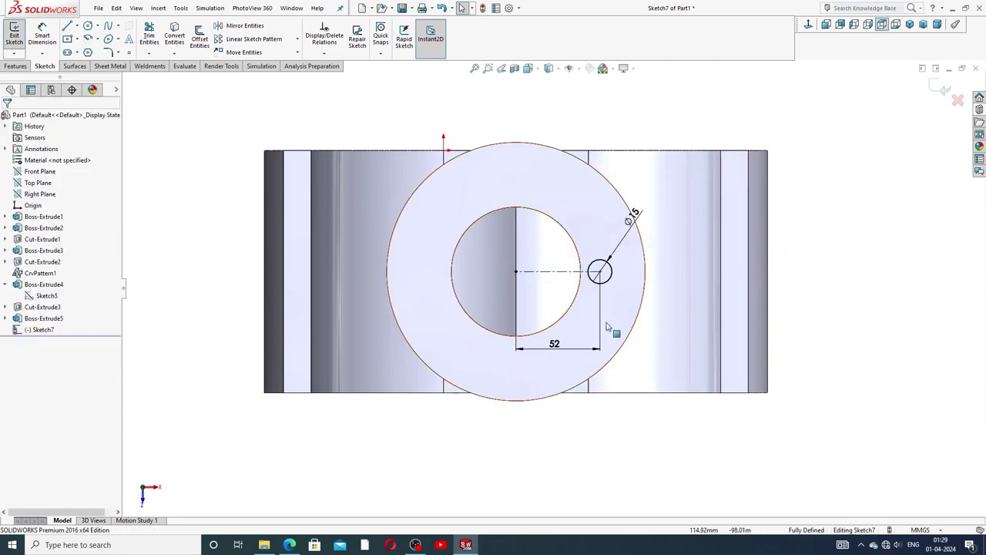
Step: Tidy the positions of the 52 and Ø15 dimensions
left_click_drag(557, 349, 557, 356)
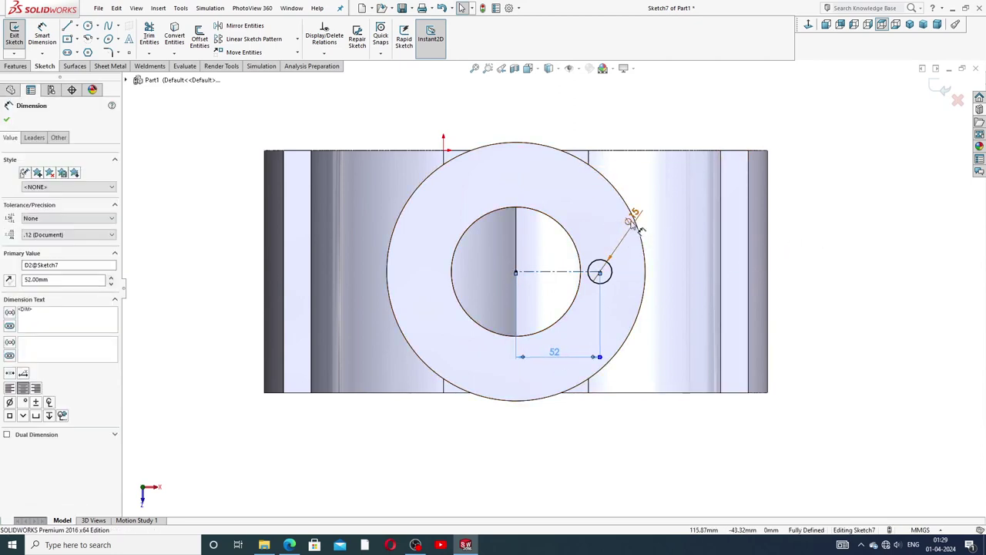
left_click(601, 230)
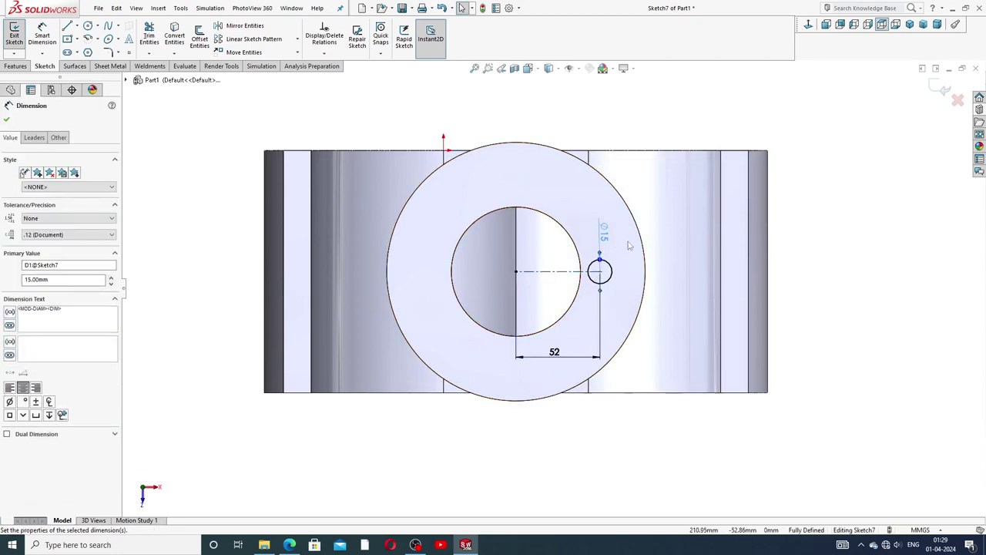
left_click_drag(604, 231, 616, 226)
left_click(830, 226)
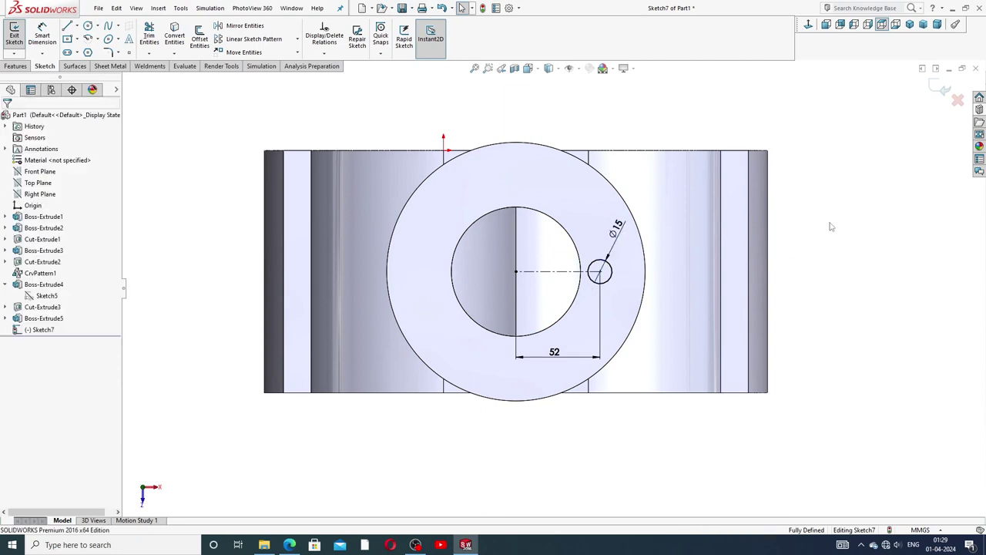
key("z")
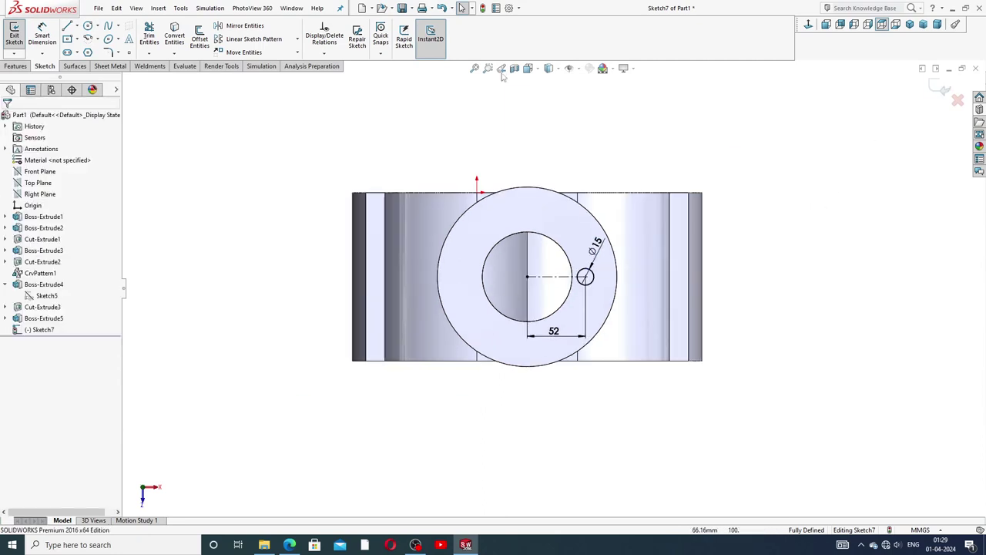
Step: Extrude-cut the Ø15 circle blind 40 mm deep, creating Cut-Extrude4
left_click(76, 66)
left_click(17, 66)
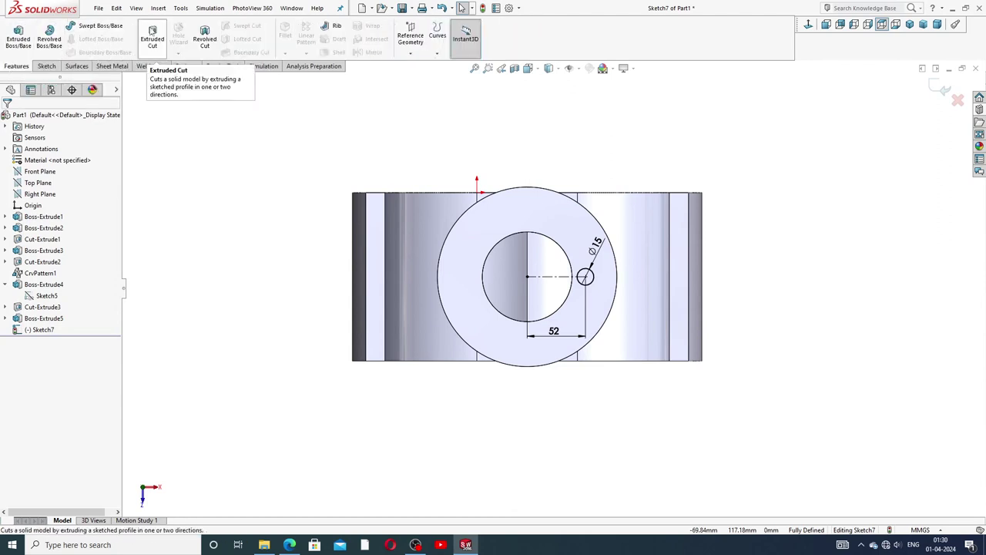
left_click(152, 37)
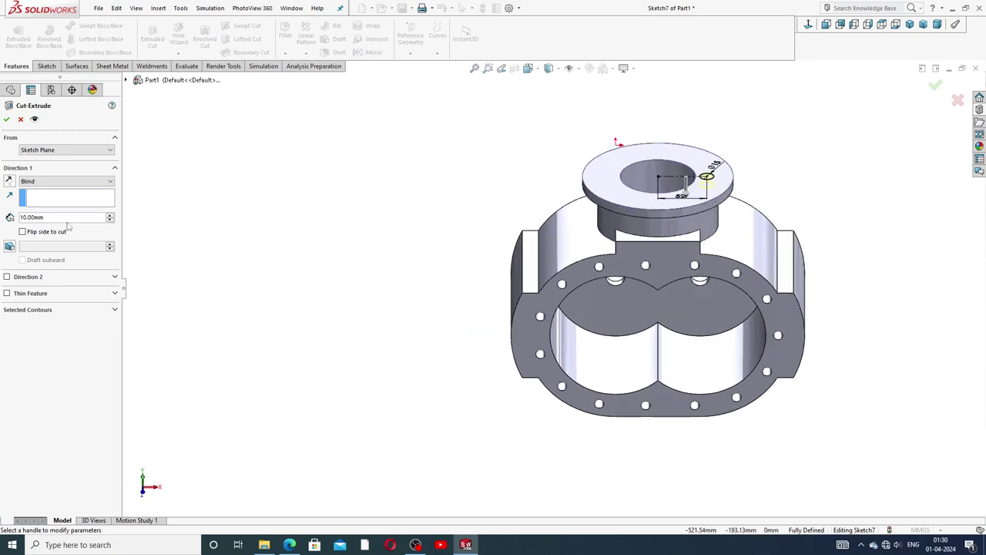
type("40")
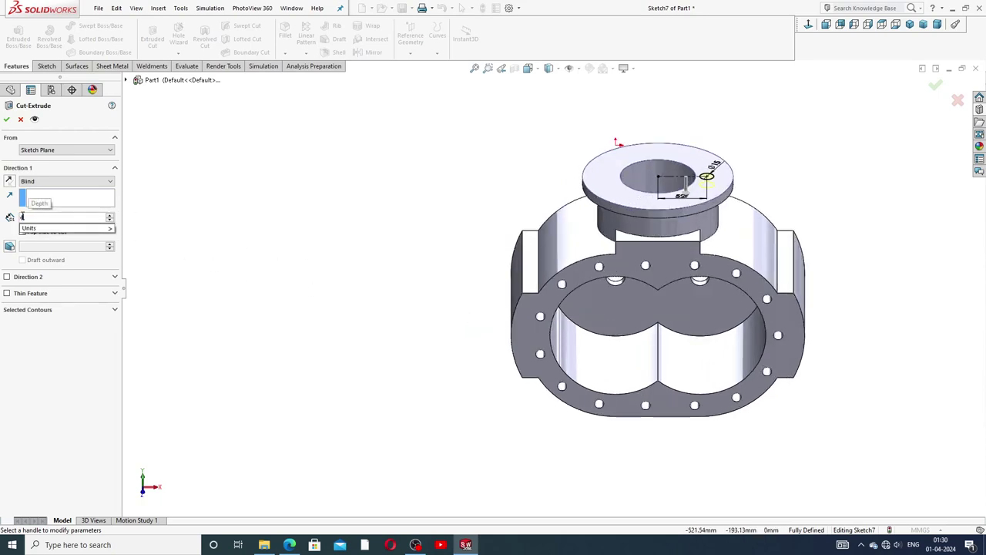
key("Return")
mouse_move(777, 268)
middle_mouse_down()
mouse_move(769, 195)
mouse_move(740, 212)
middle_mouse_up()
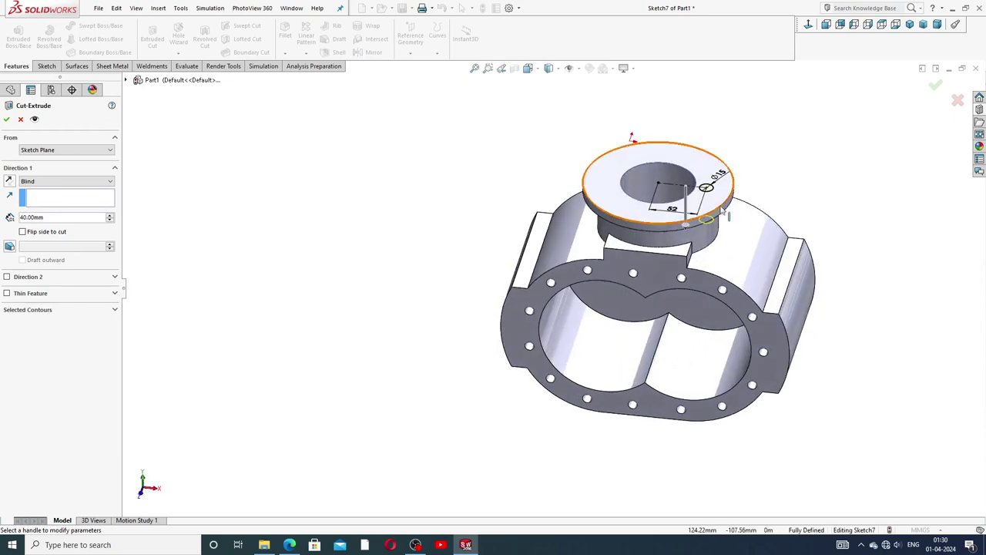
left_click(6, 119)
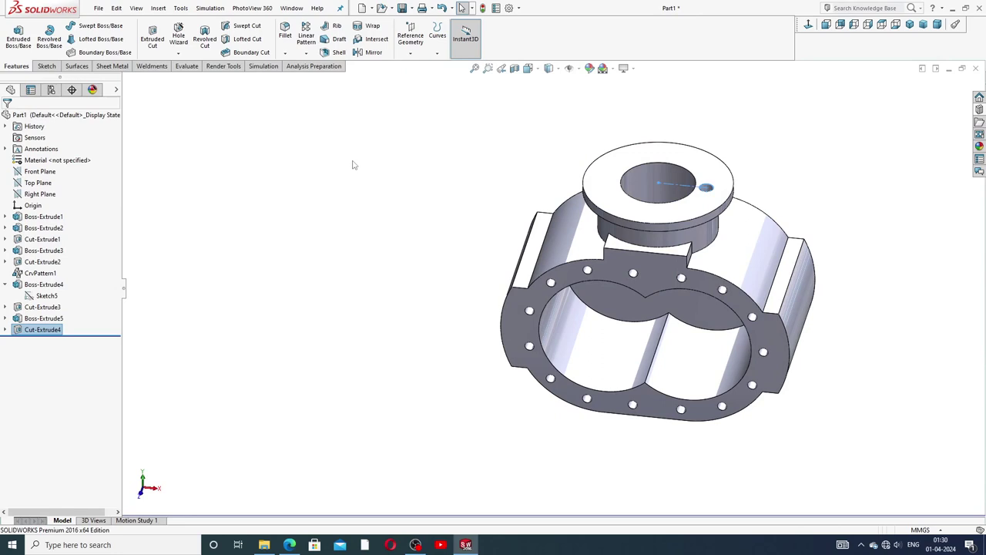
left_click(352, 165)
middle_click_drag(487, 118, 486, 198)
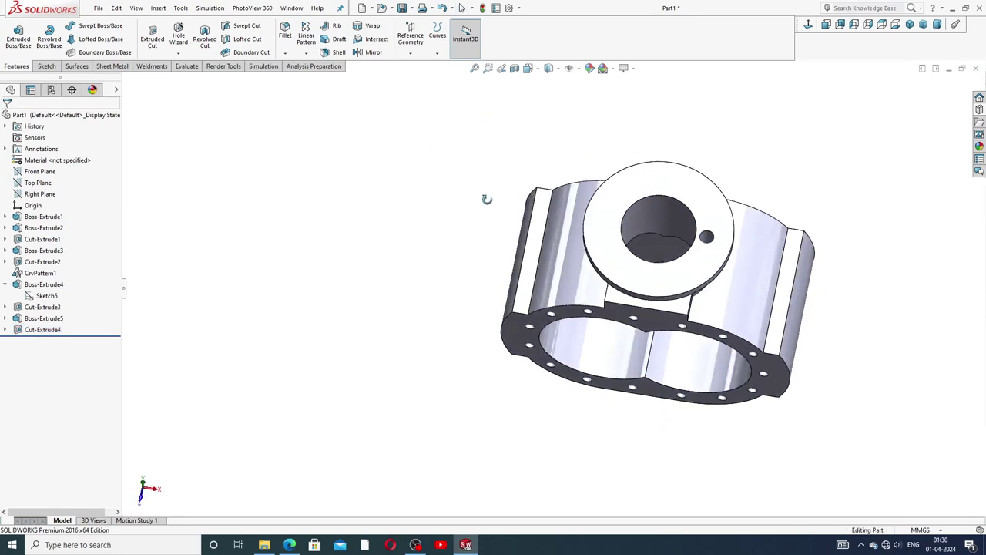
Step: Circular-pattern Cut-Extrude4 about the flange face: 8 equally spaced instances over 360°
left_click(308, 53)
left_click(334, 78)
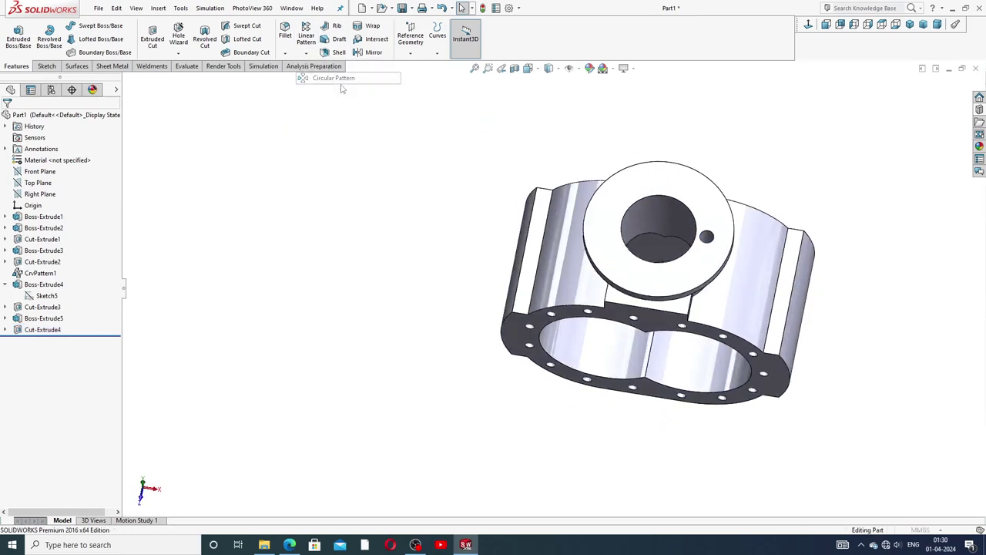
scroll(718, 285, "down", 2)
middle_click_drag(726, 282, 721, 324)
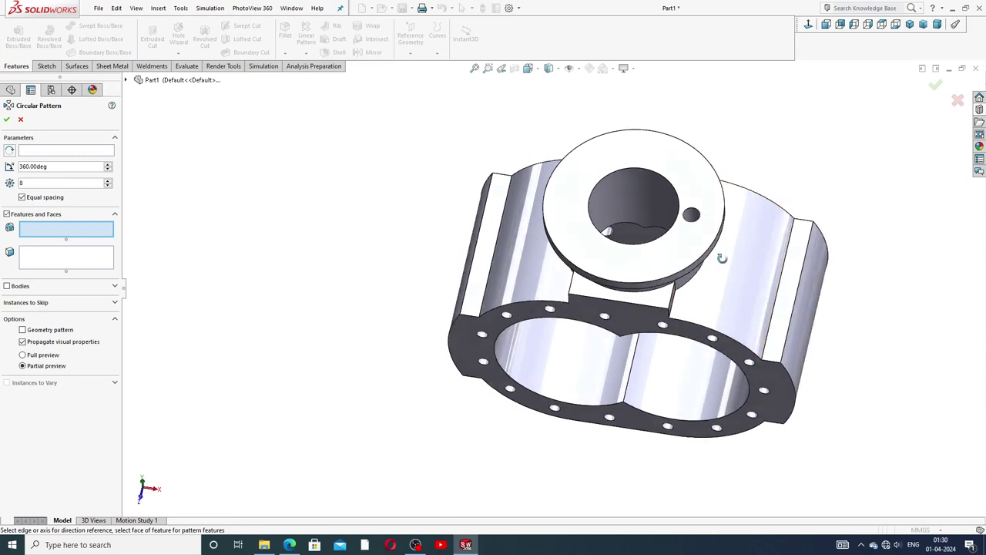
left_click(73, 152)
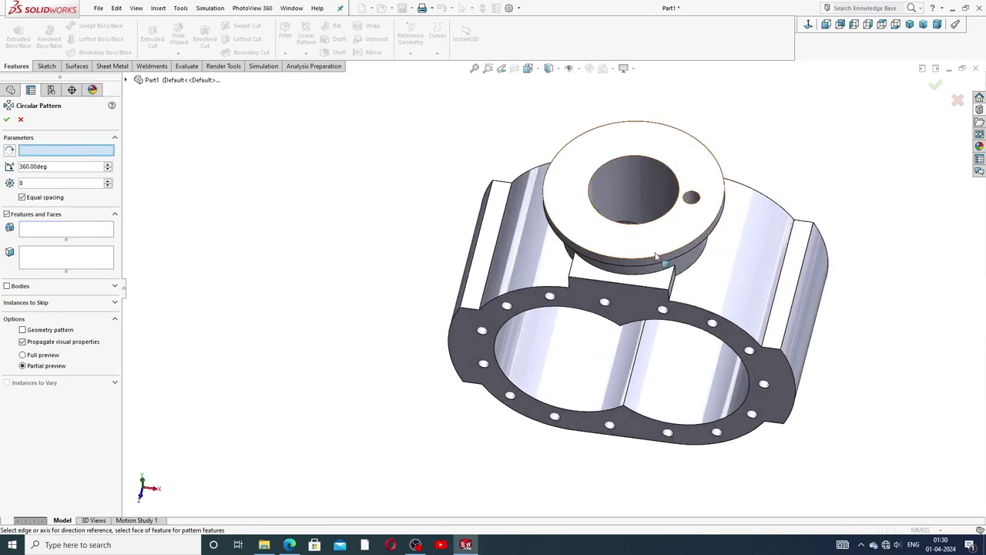
middle_click_drag(654, 235, 663, 229)
left_click(655, 214)
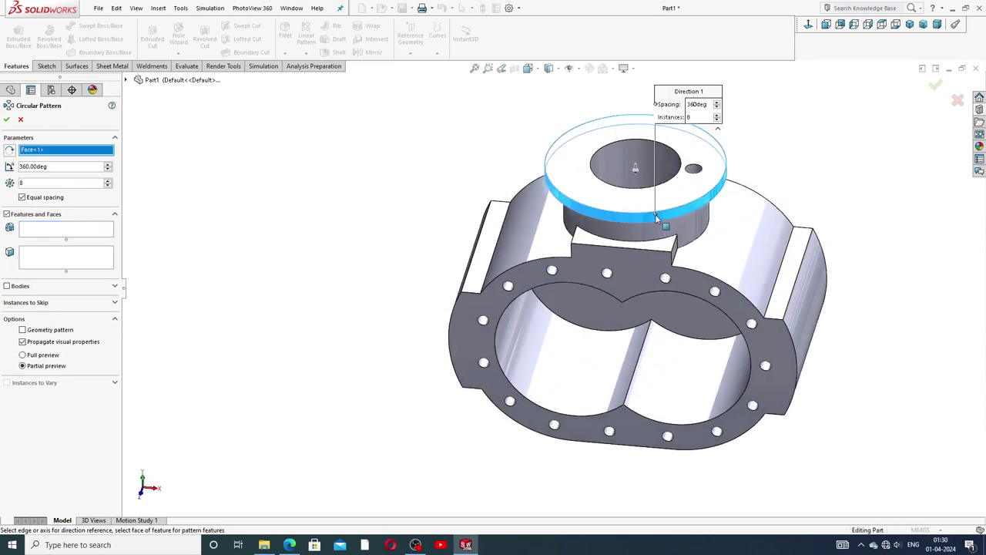
left_click(91, 230)
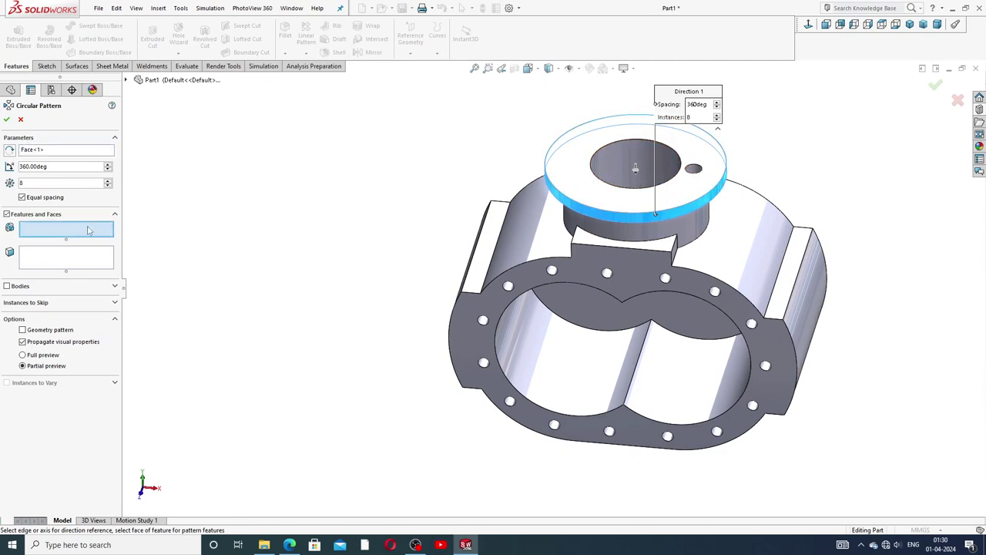
left_click(695, 171)
middle_click_drag(637, 168, 647, 173)
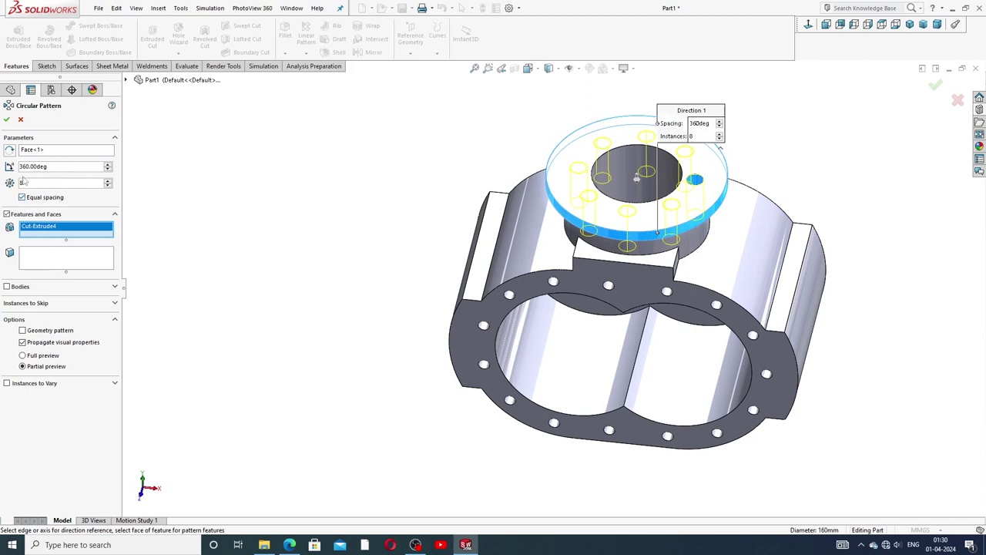
left_click(7, 120)
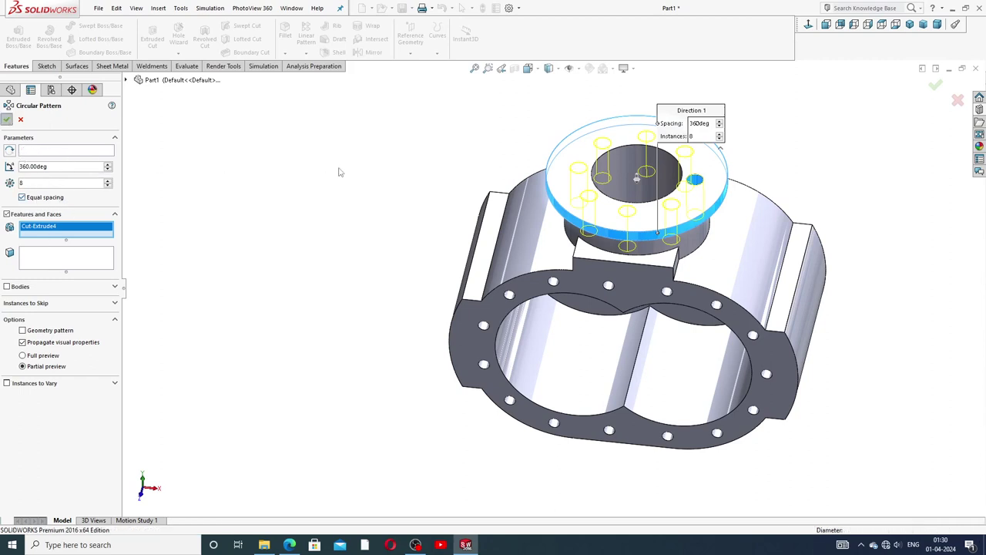
middle_click_drag(689, 154, 689, 94)
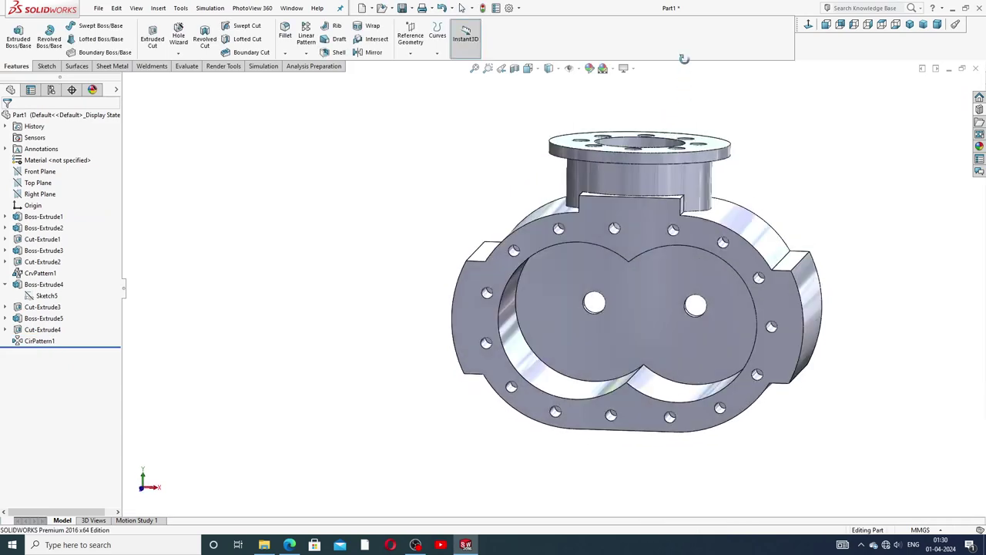
middle_click_drag(745, 193, 824, 350)
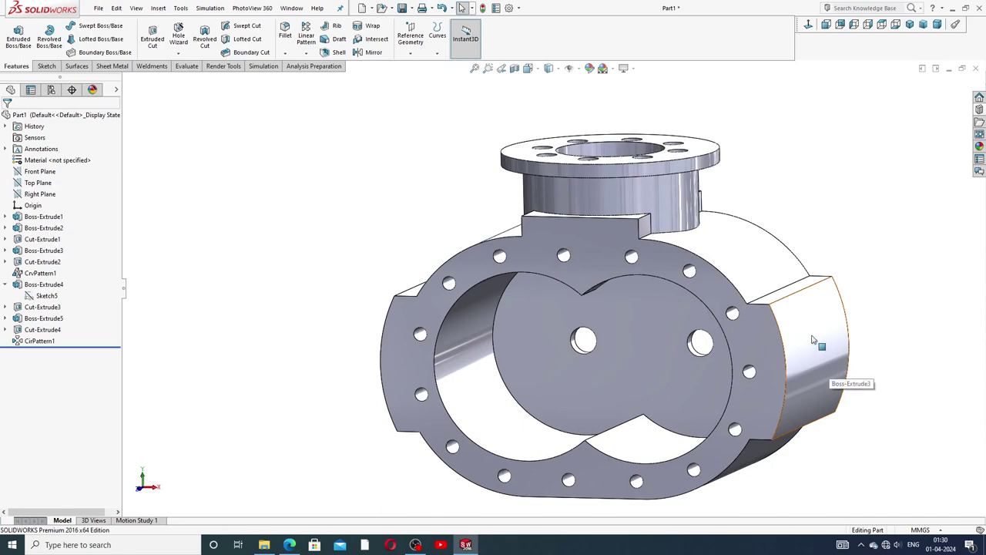
scroll(814, 337, "up", 3)
mouse_move(809, 315)
middle_mouse_down()
mouse_move(767, 296)
mouse_move(760, 313)
middle_mouse_up()
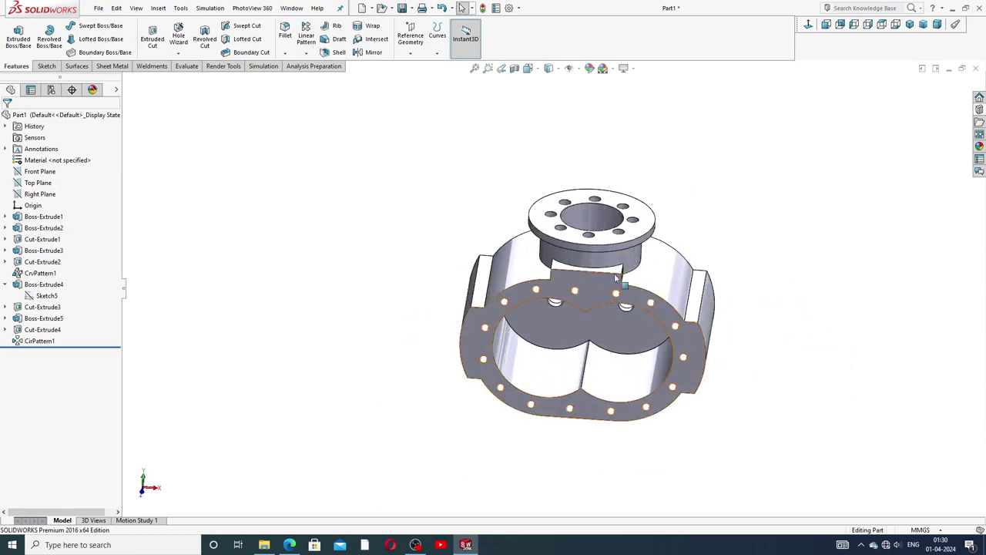
left_click(290, 544)
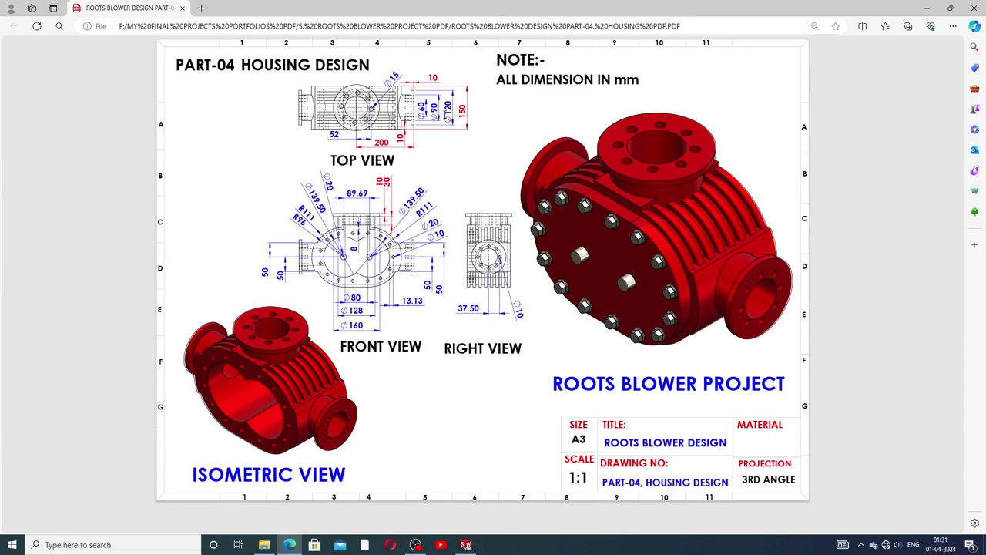
left_click(464, 546)
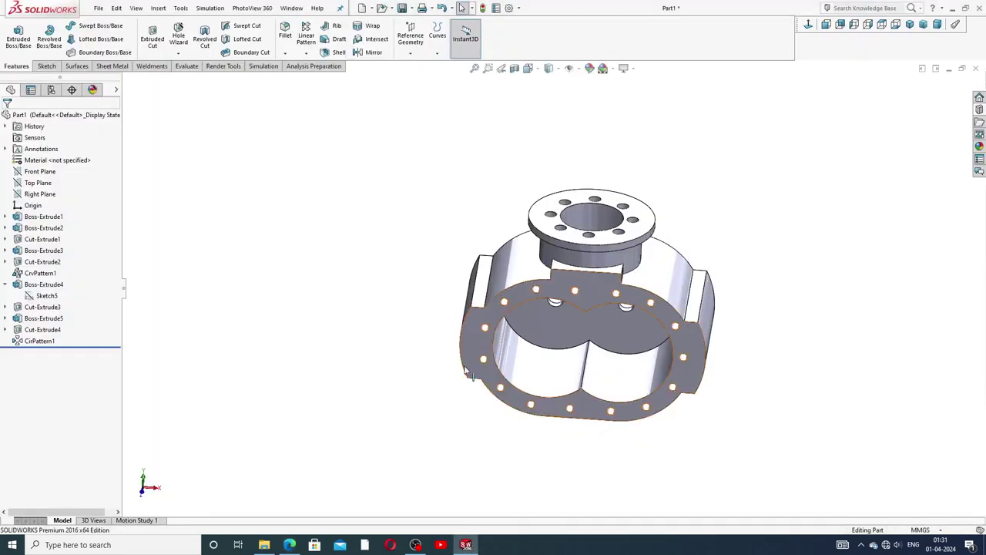
Step: Create Plane1 midway between the two end faces of the pad beneath the top port
mouse_move(474, 231)
middle_mouse_down()
mouse_move(454, 190)
mouse_move(463, 108)
middle_mouse_up()
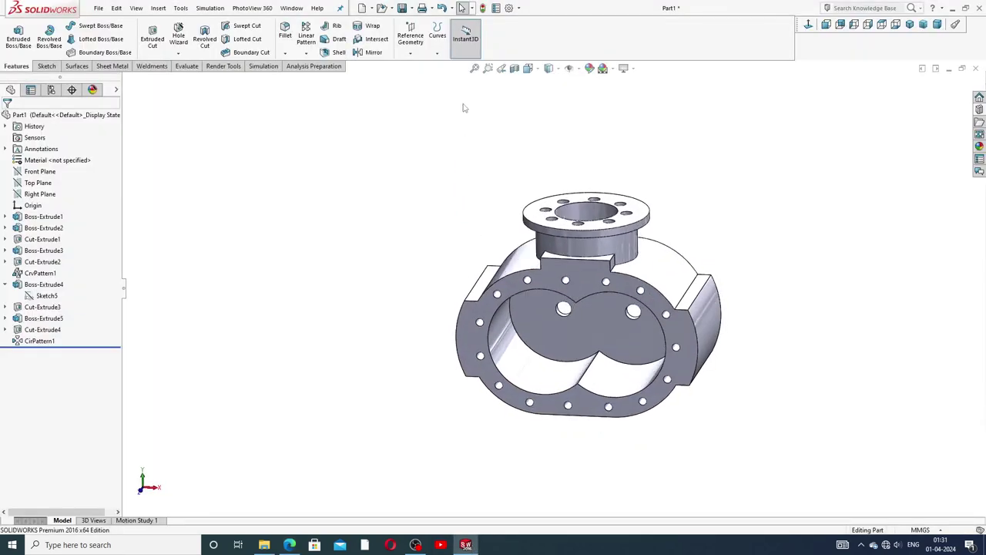
left_click(410, 38)
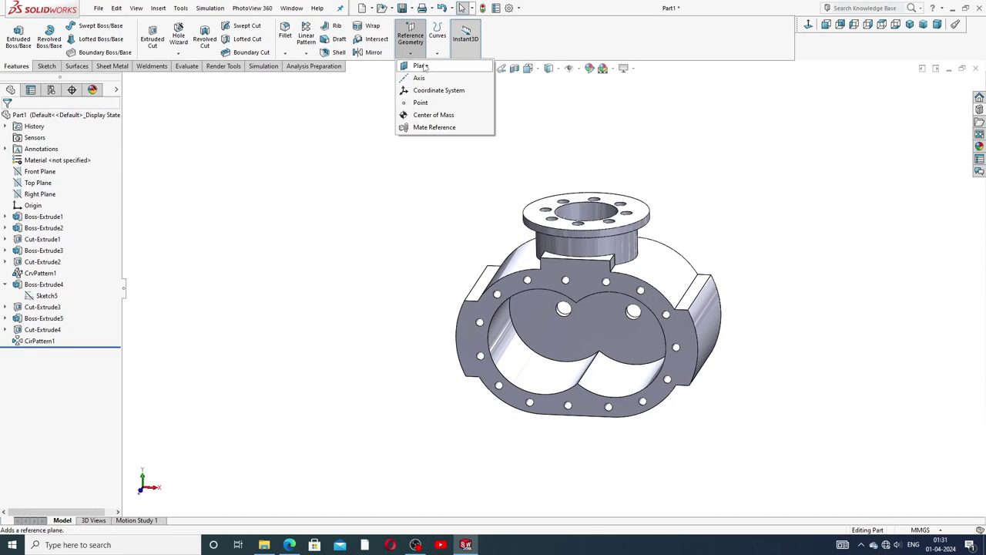
left_click(471, 66)
scroll(639, 266, "down", 3)
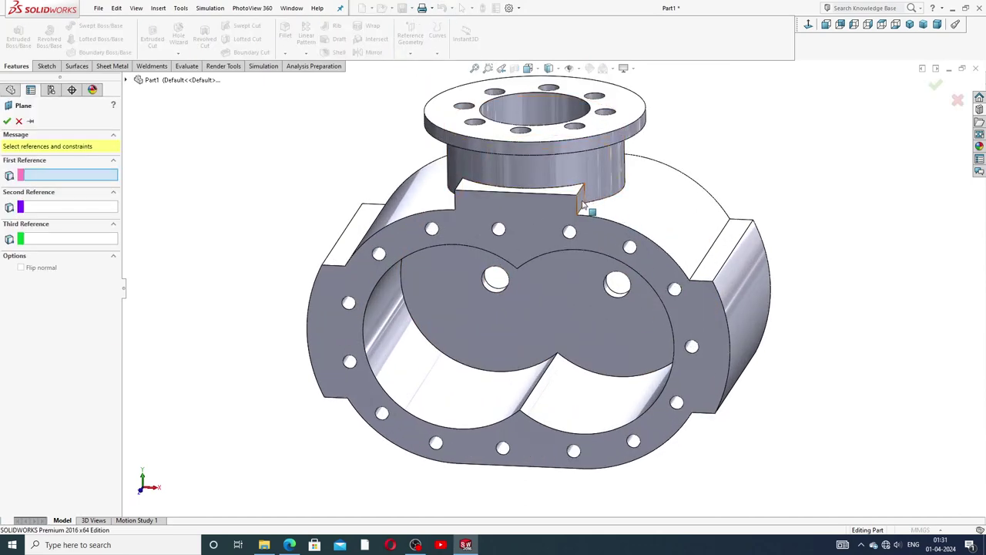
left_click(542, 249)
middle_click_drag(542, 249, 515, 209)
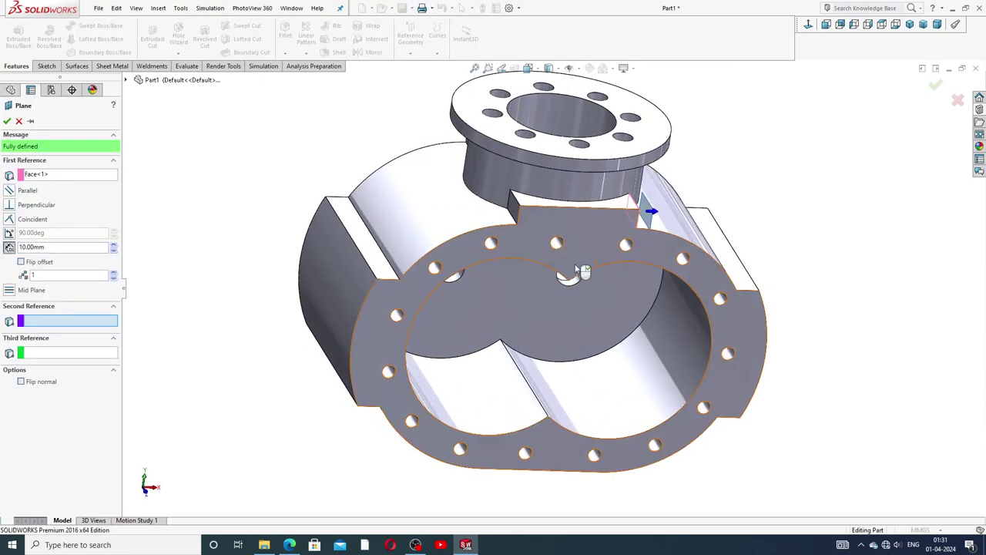
left_click(515, 210)
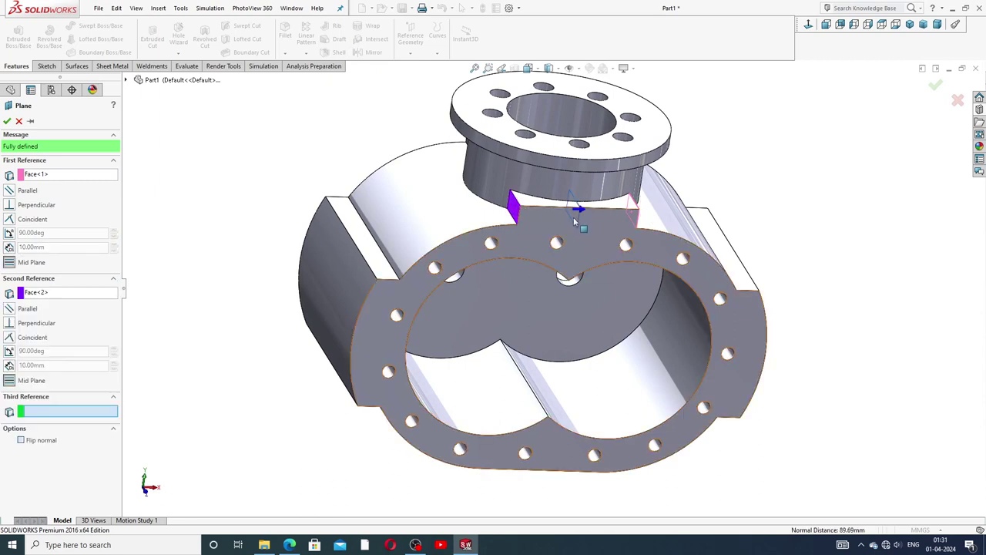
left_click(7, 121)
scroll(570, 216, "down", 3)
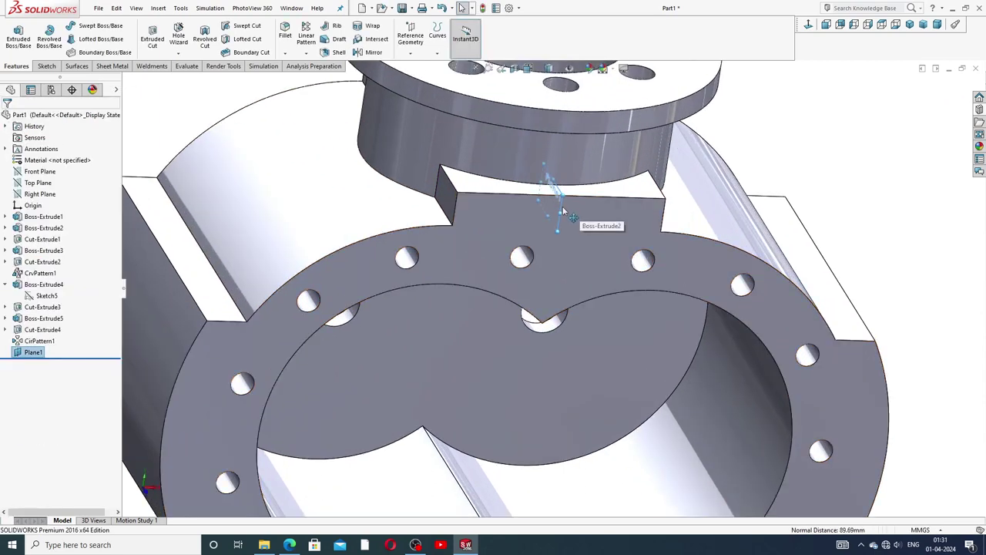
left_click(564, 210)
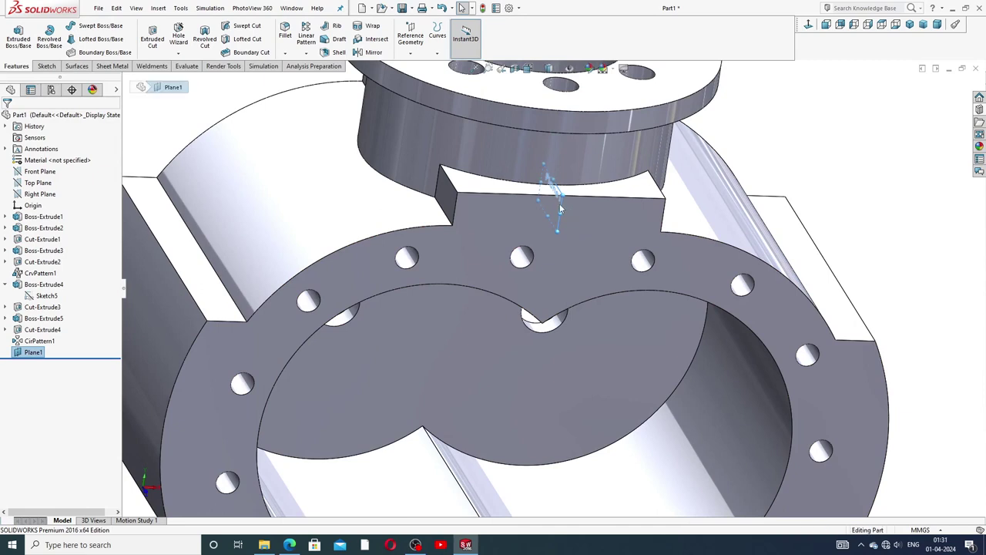
left_click(412, 56)
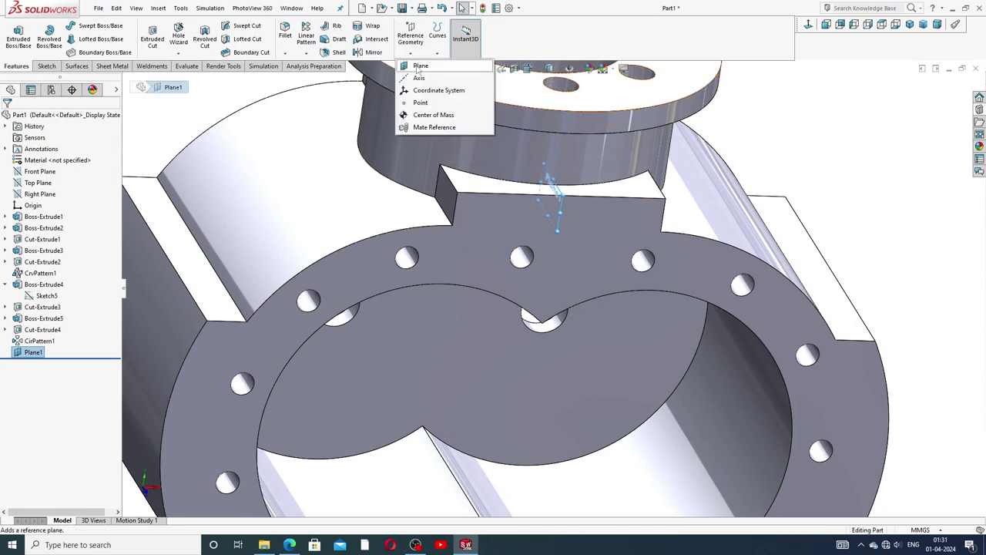
Step: Create Plane2 offset 200 mm from Plane1
key("z")
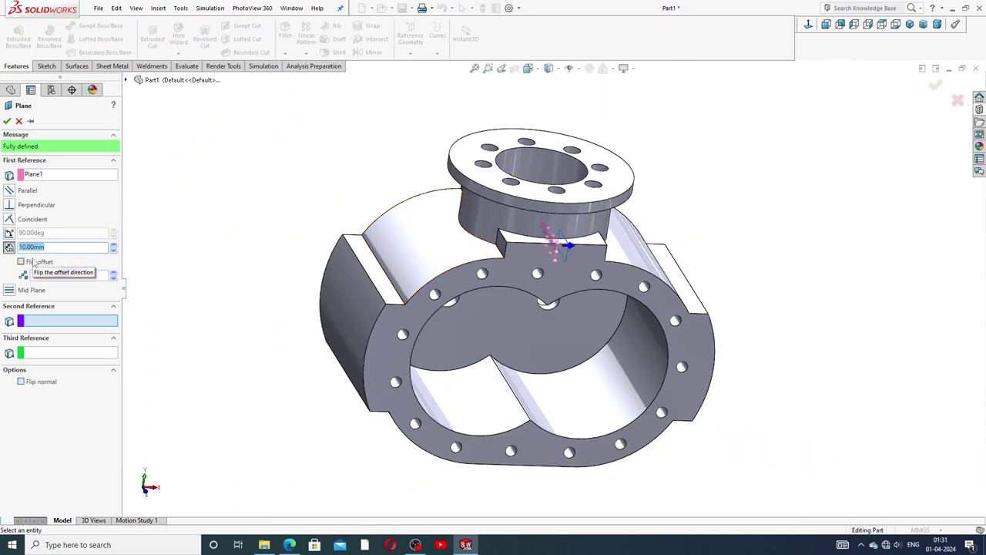
type("200")
key("Return")
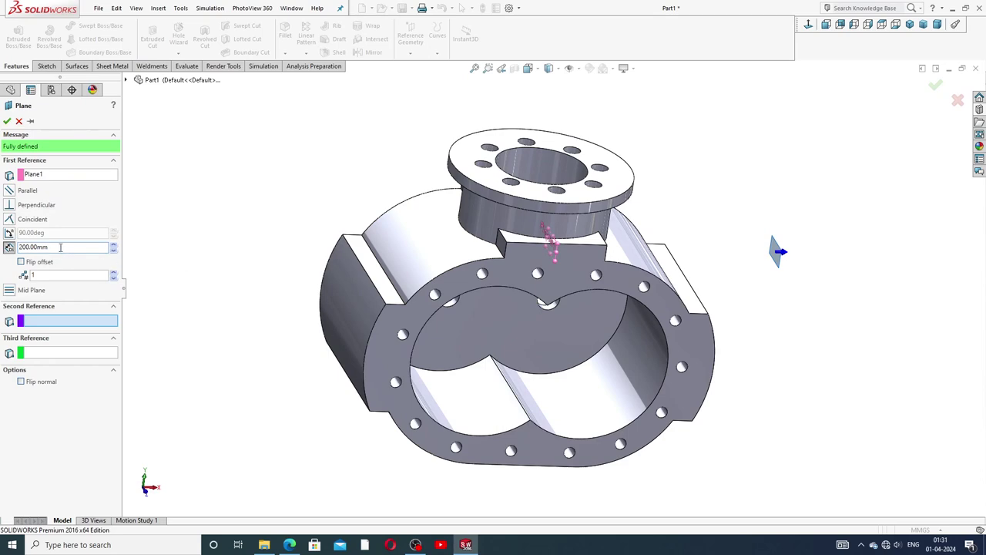
left_click(7, 121)
mouse_move(745, 217)
middle_mouse_down()
mouse_move(712, 192)
mouse_move(686, 194)
middle_mouse_up()
Step: Try selecting the curved upper casing face and bring up the sketching tools
scroll(686, 259, "down", 2)
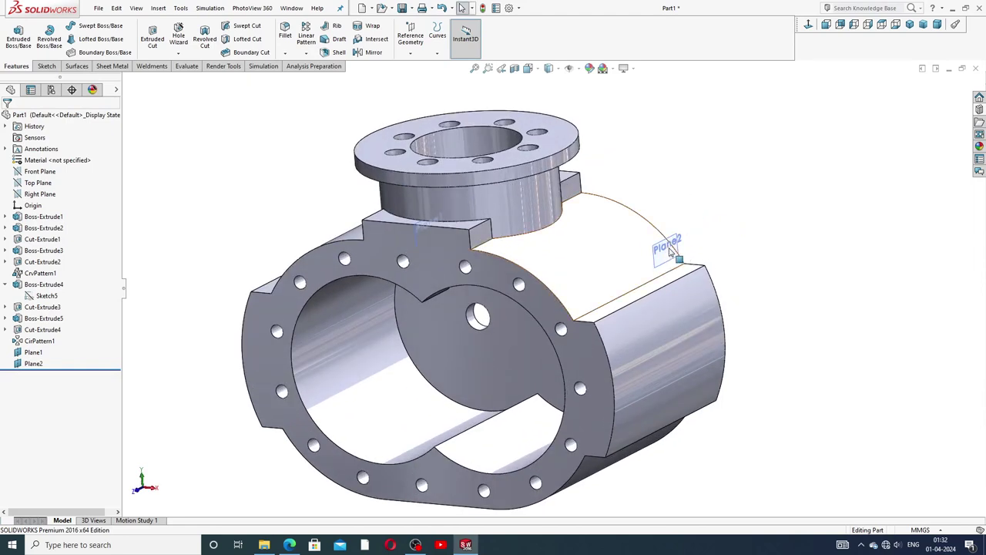
left_click(669, 258)
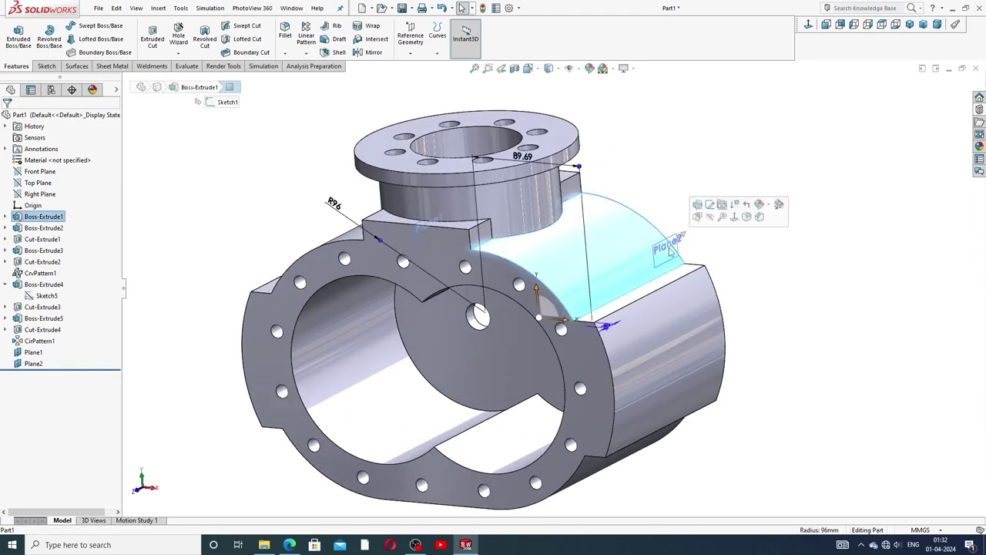
left_click(737, 266)
left_click(677, 235)
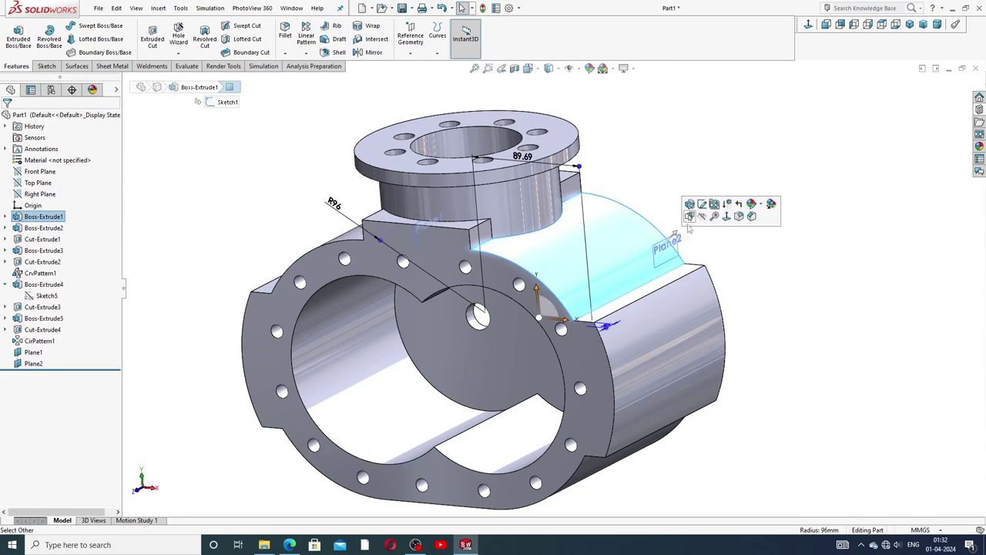
left_click(728, 268)
middle_click_drag(700, 285, 685, 263)
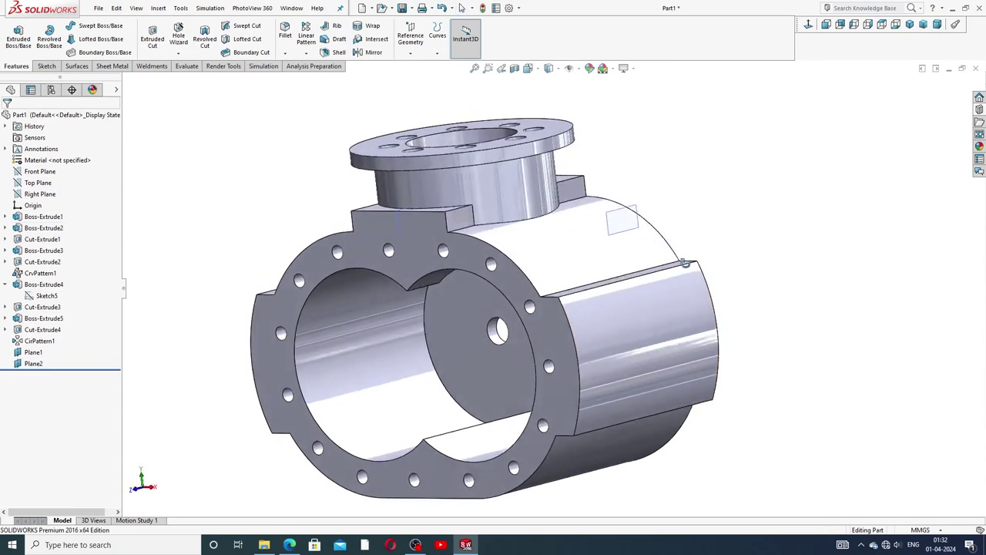
scroll(685, 263, "down", 3)
left_click(572, 214)
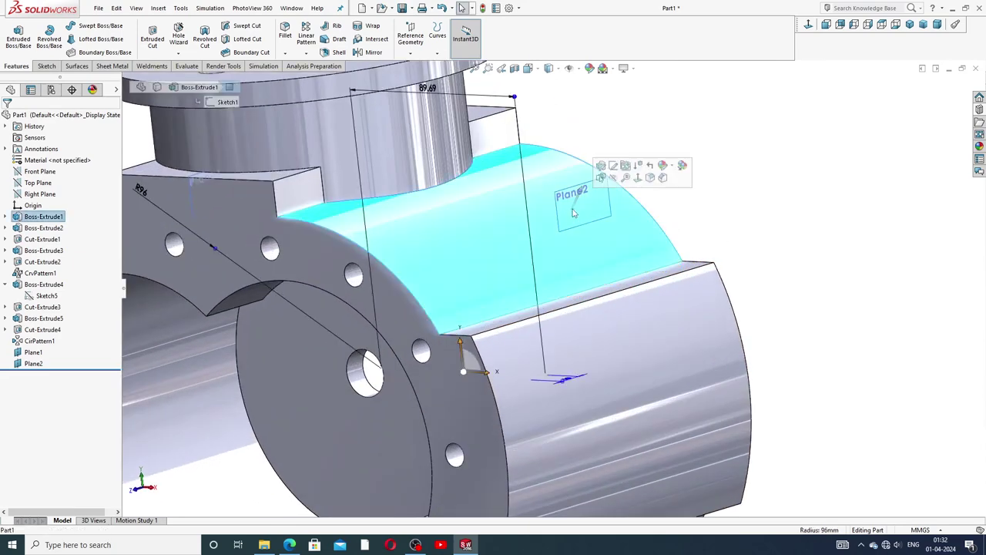
left_click(47, 67)
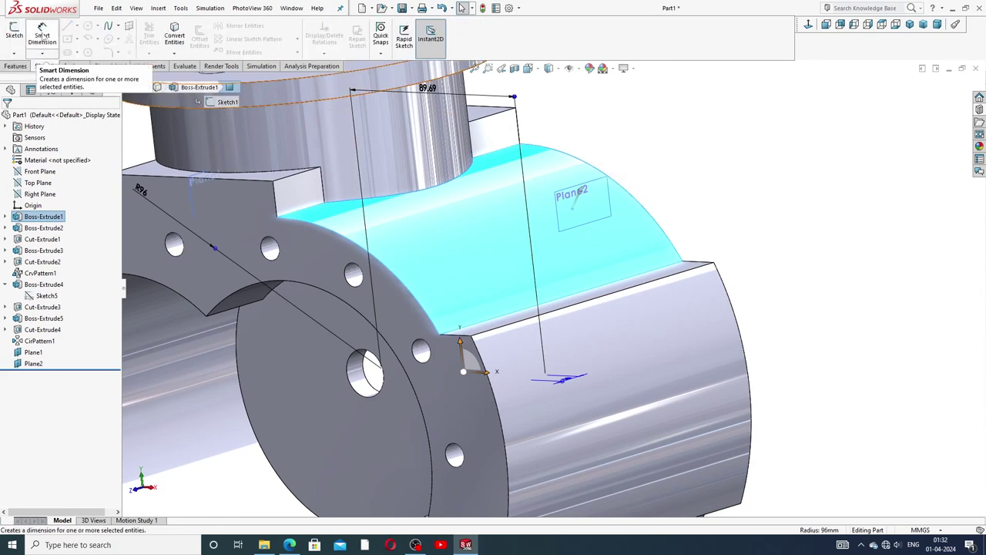
left_click(42, 35)
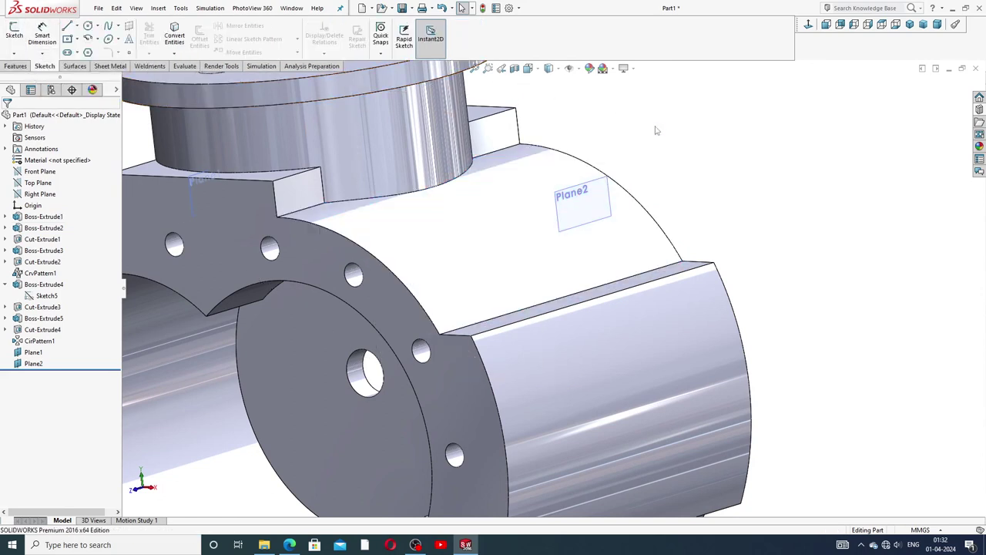
left_click(602, 199)
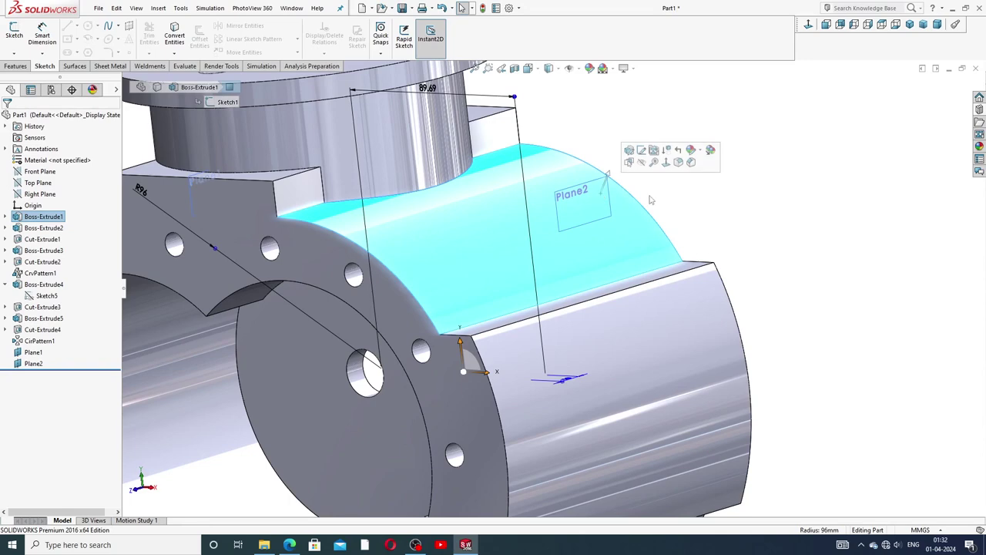
left_click(675, 201)
Step: From an isometric view, select Plane2 as the plane for the new sketch
scroll(675, 200, "up", 2)
scroll(606, 223, "up", 3)
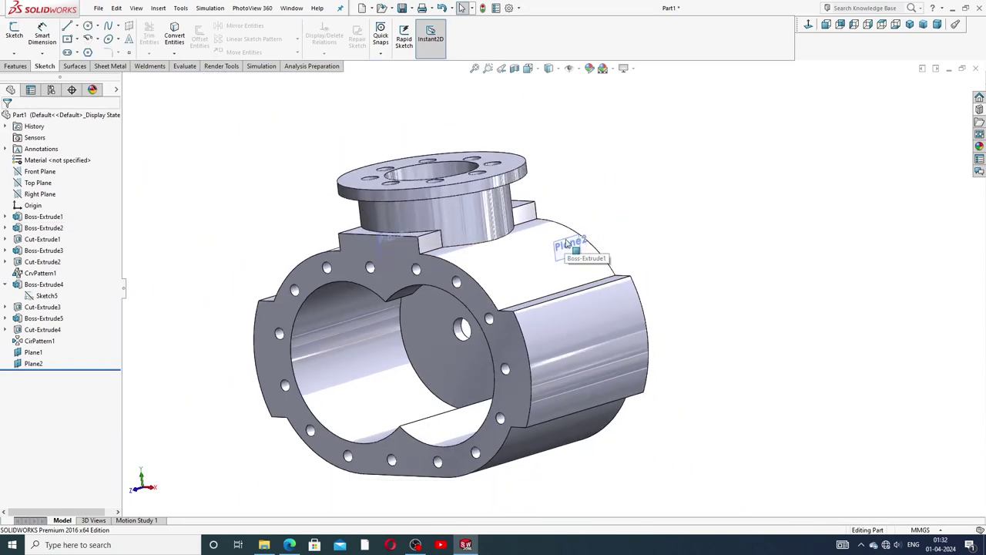
left_click(587, 337)
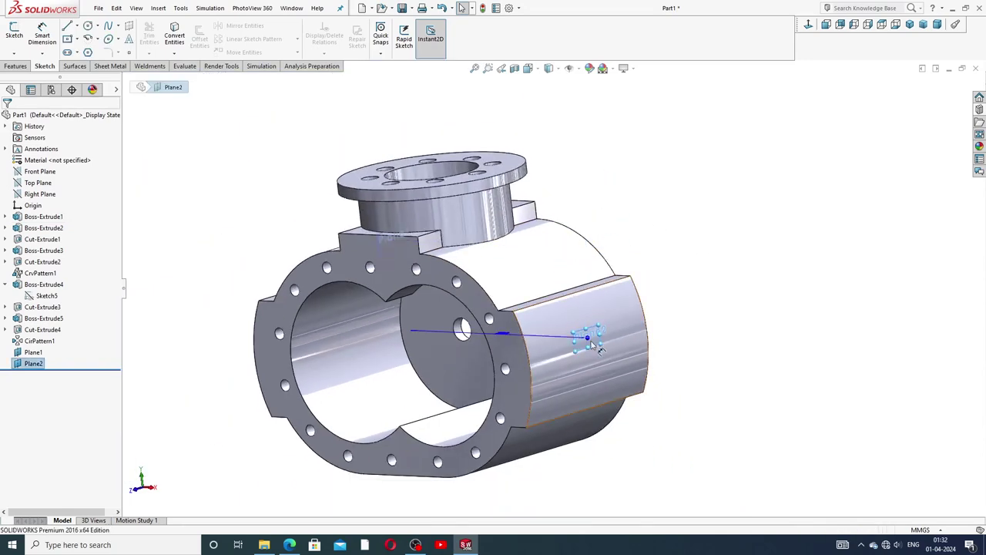
left_click(600, 336)
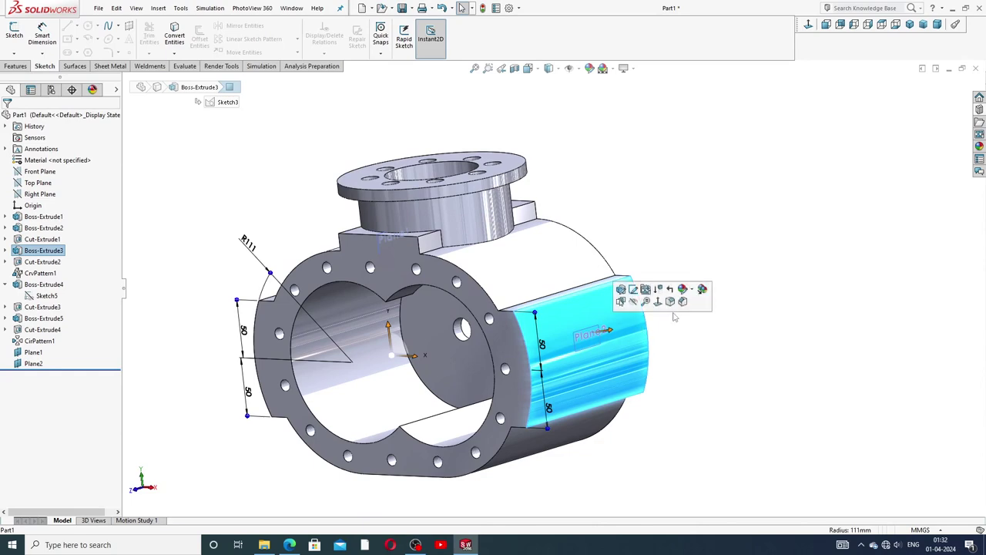
scroll(580, 388, "down", 4)
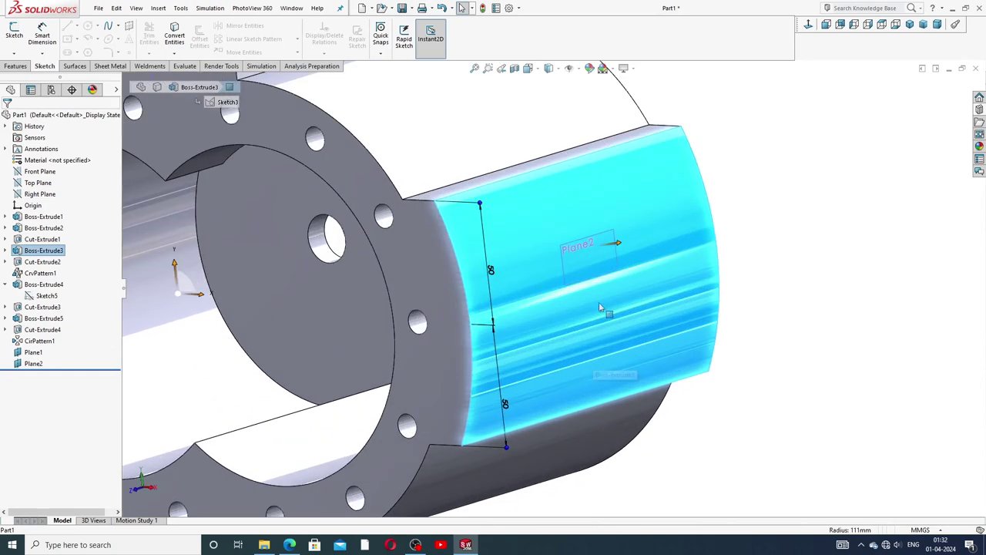
left_click(741, 246)
left_click(569, 268)
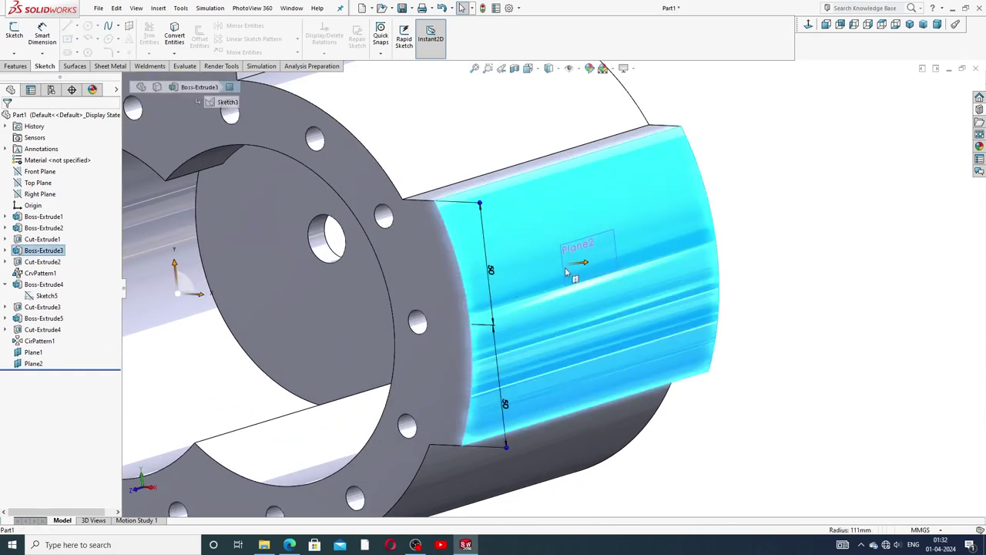
left_click(745, 198)
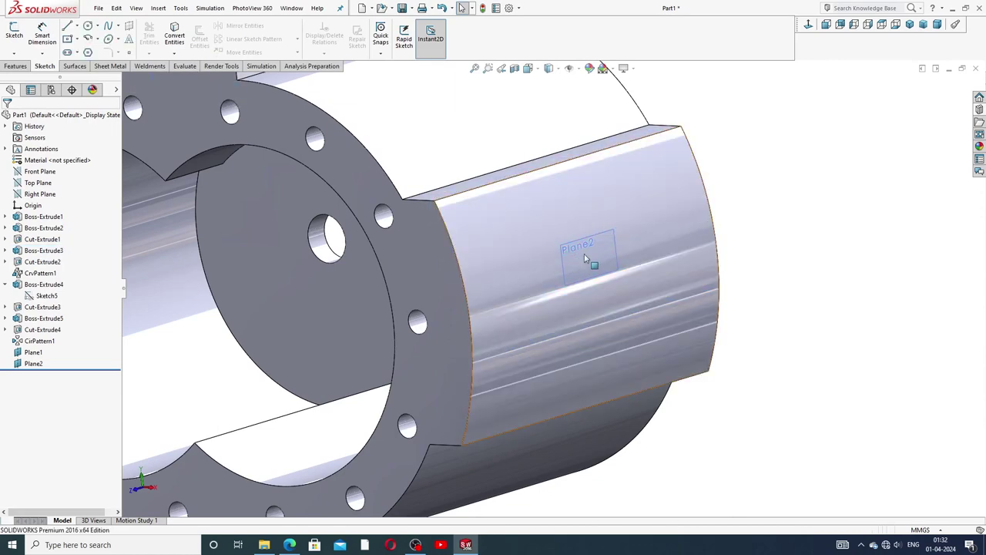
left_click(584, 254)
key("ctrl+7")
mouse_move(590, 293)
middle_mouse_down()
mouse_move(636, 312)
mouse_move(719, 299)
mouse_move(672, 270)
middle_mouse_up()
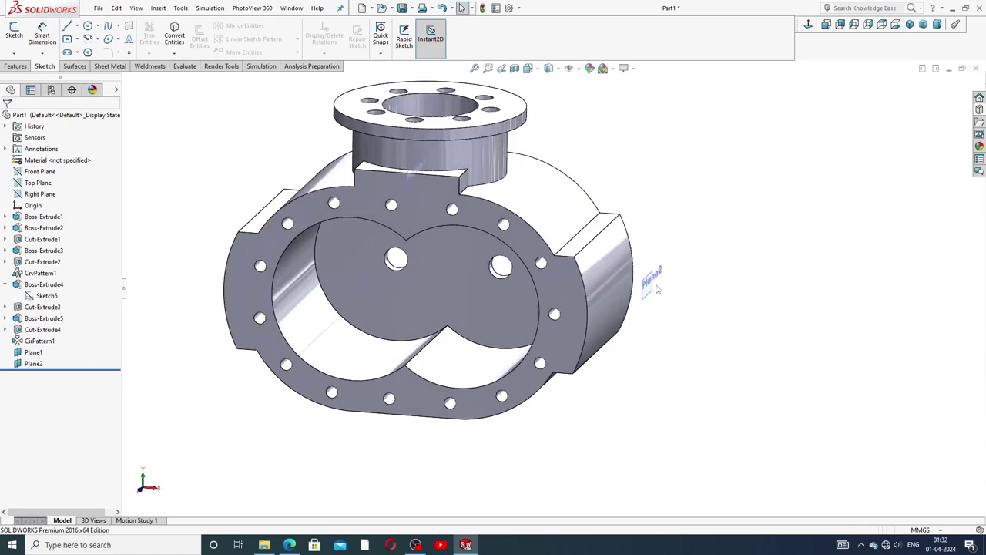
left_click(650, 287)
Step: Open Sketch8 on Plane2, view it normal-to, and stretch its boundary over the housing body
left_click(678, 253)
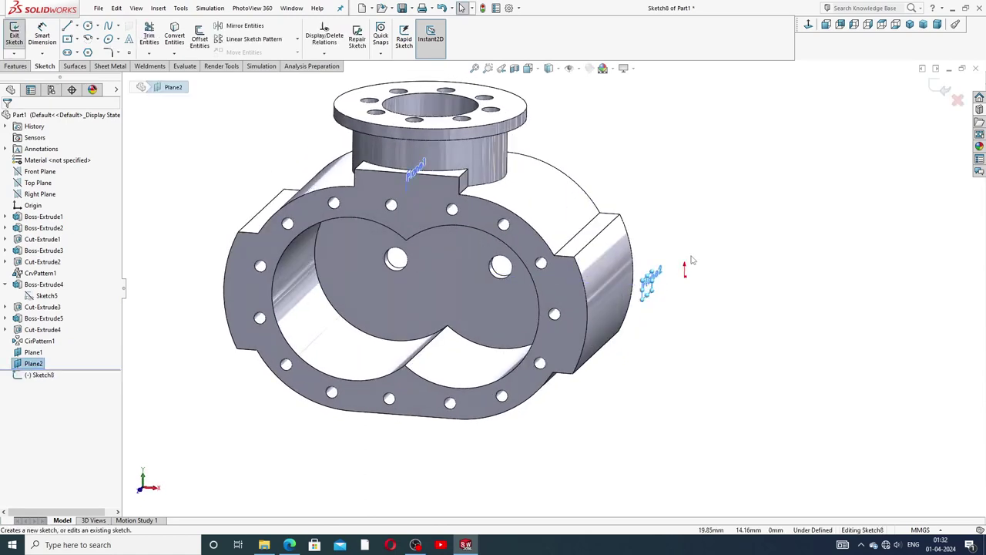
left_click(809, 24)
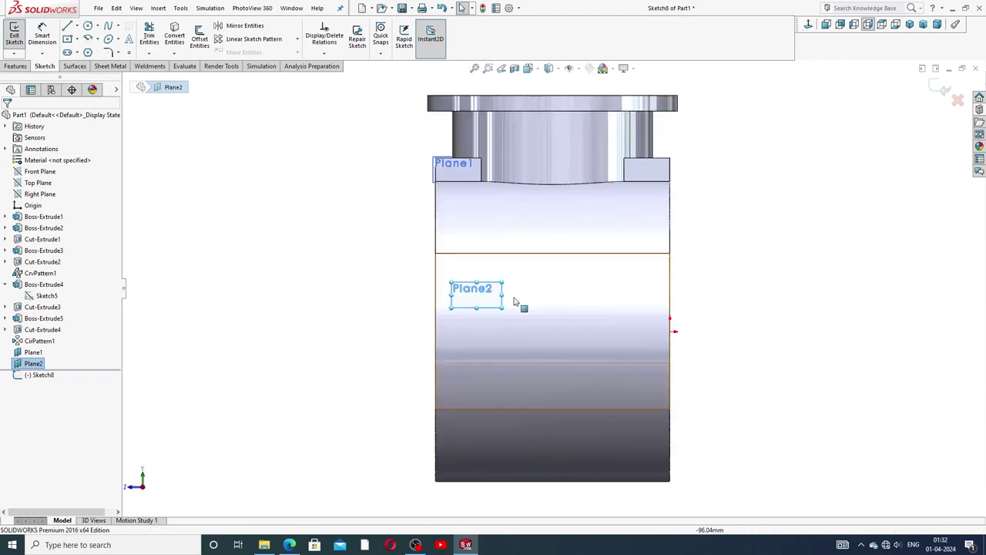
left_click_drag(505, 295, 731, 295)
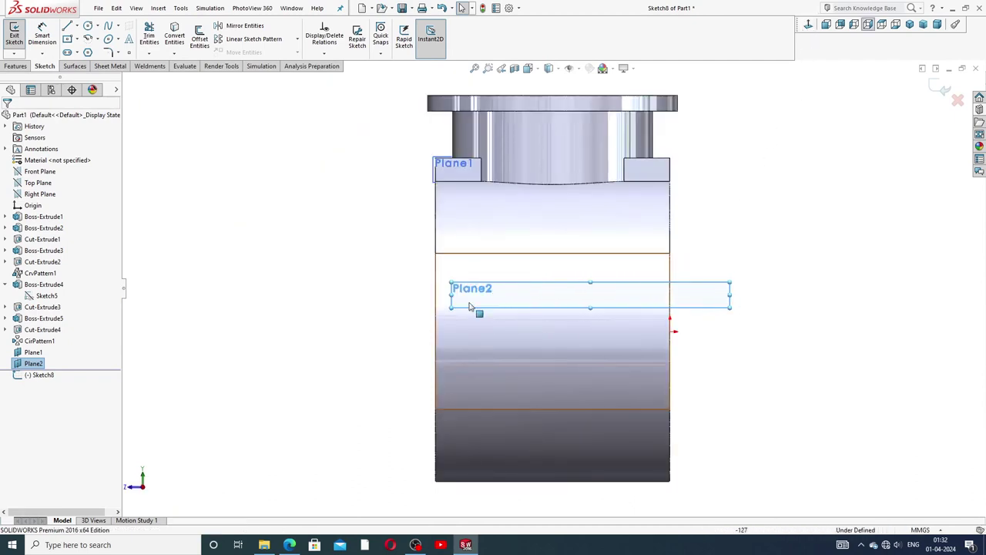
left_click_drag(450, 295, 396, 295)
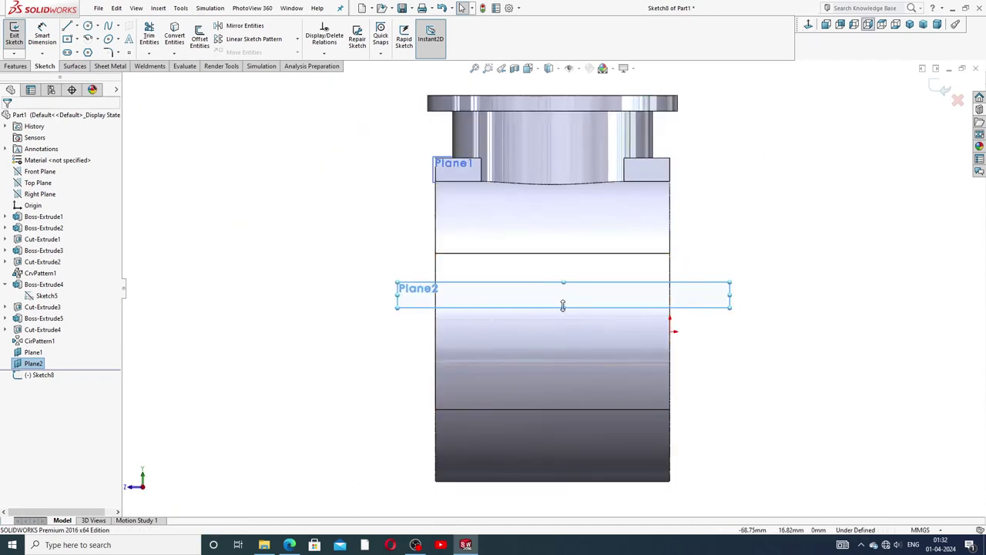
left_click_drag(563, 308, 574, 439)
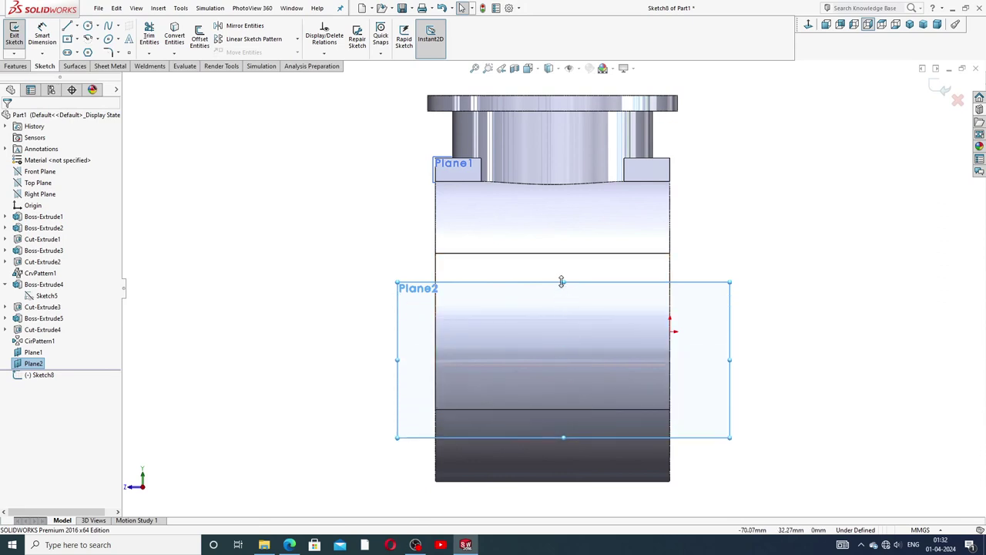
left_click_drag(563, 282, 564, 254)
left_click(830, 275)
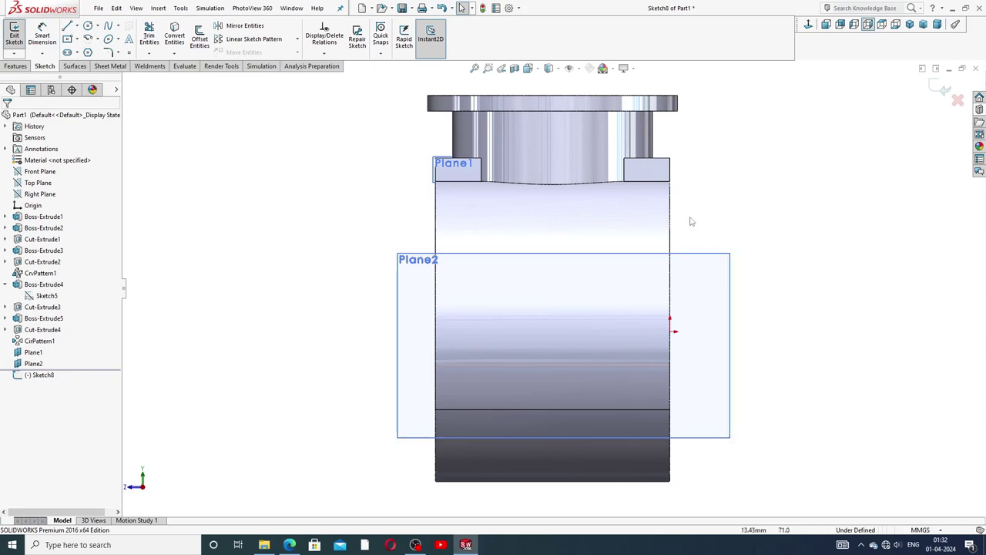
Step: Draw a horizontal centerline across the housing body from its right edge to its left edge
key("z")
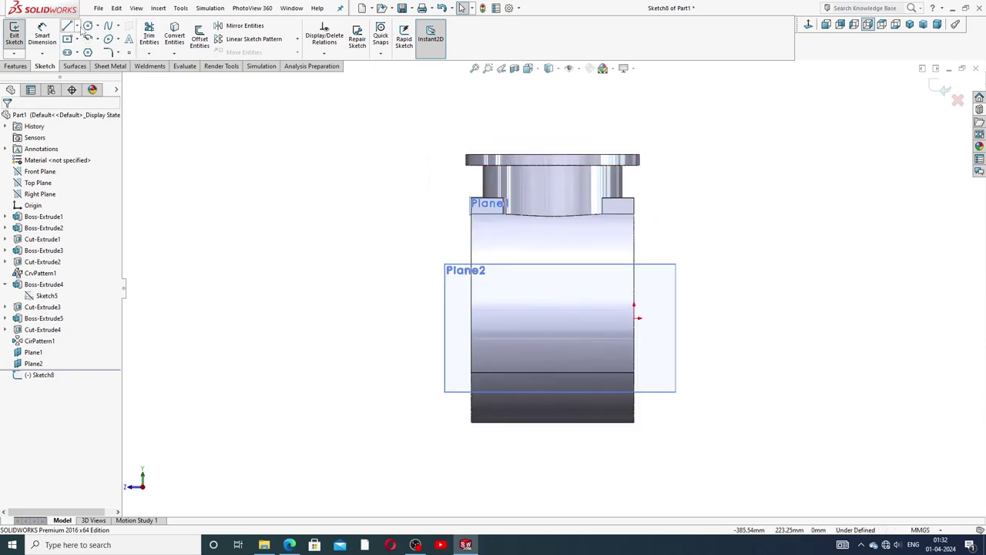
left_click(77, 26)
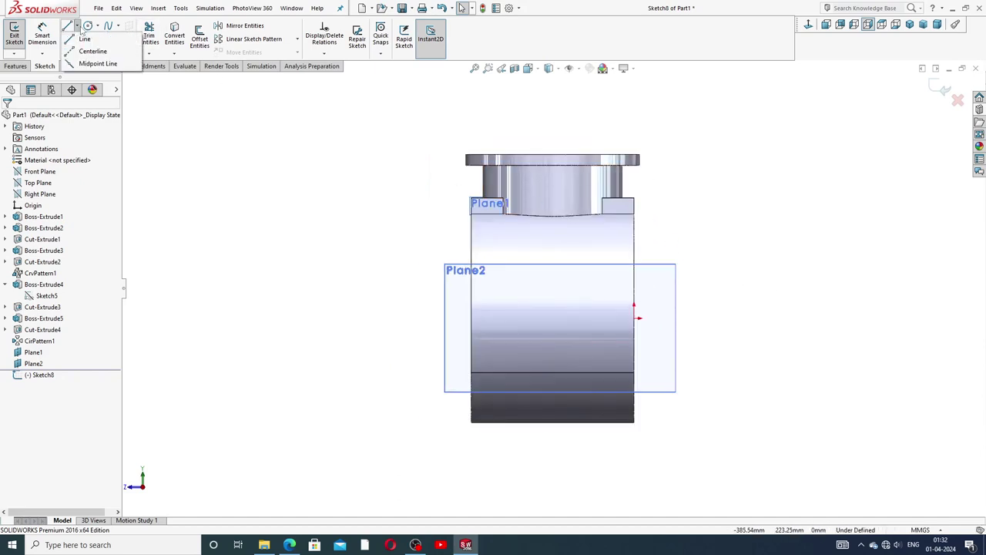
left_click(91, 50)
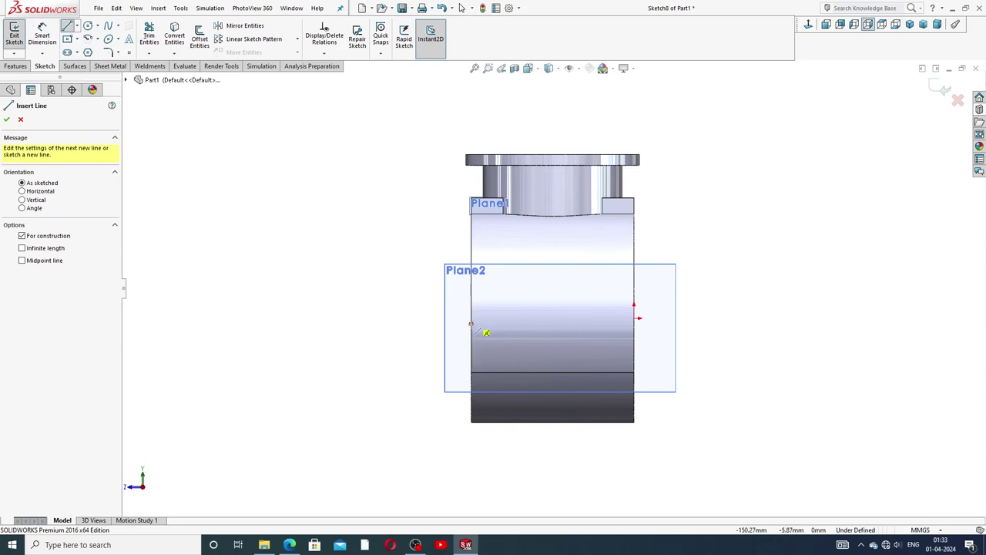
left_click(472, 323)
key("Escape")
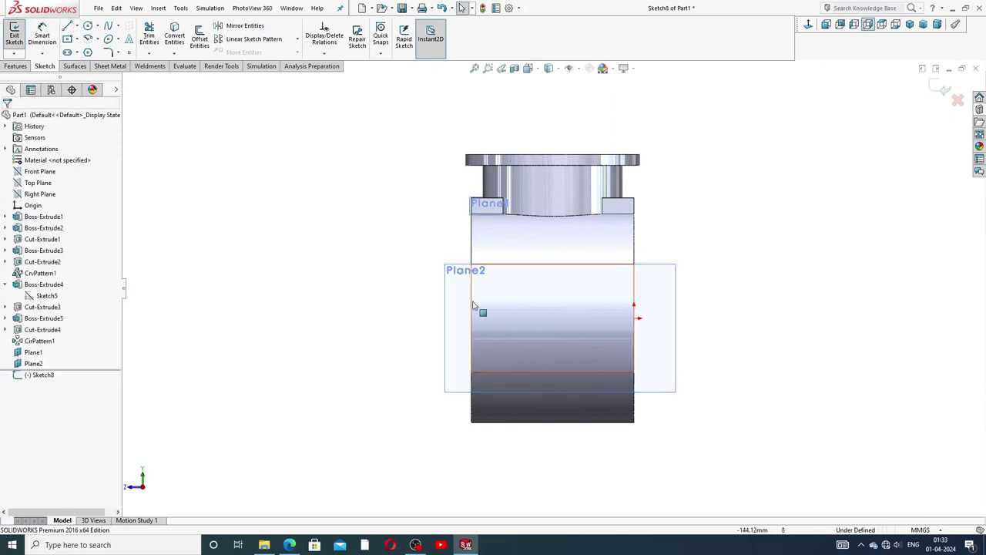
left_click(77, 25)
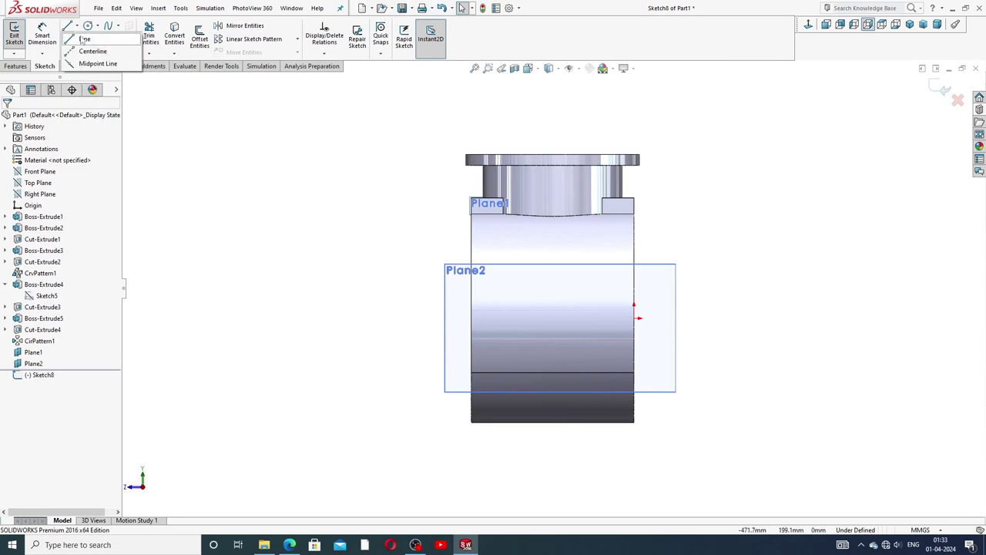
left_click(91, 51)
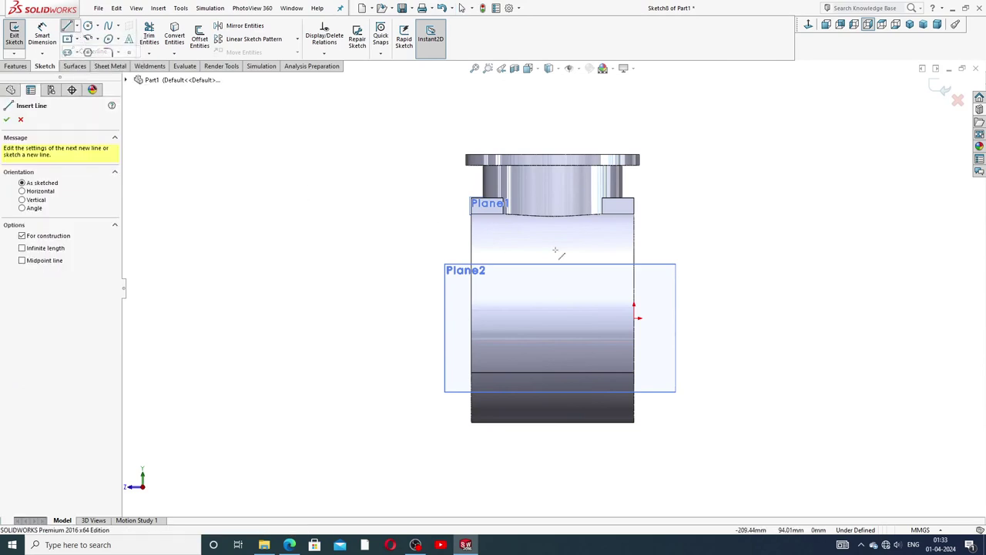
left_click(634, 318)
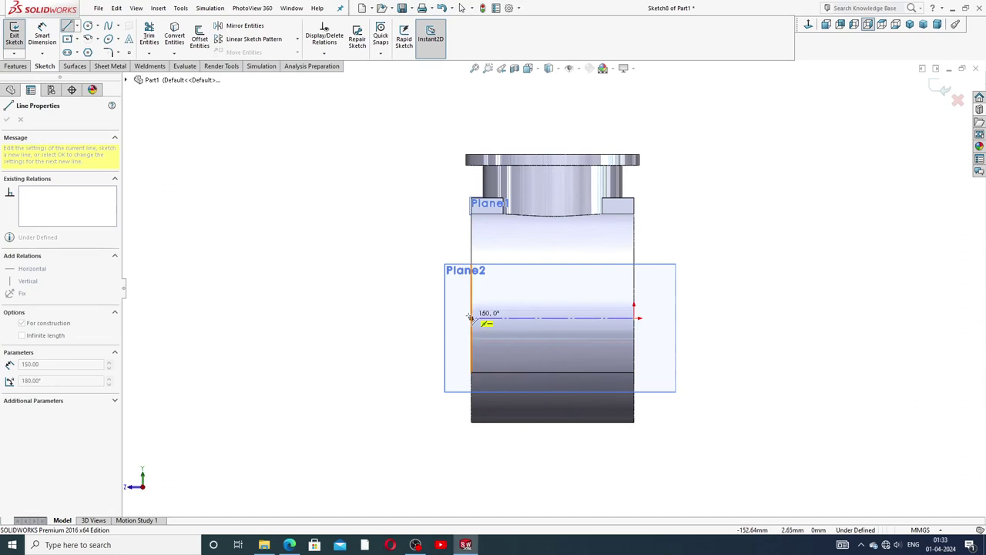
left_click(470, 318)
right_click(539, 293)
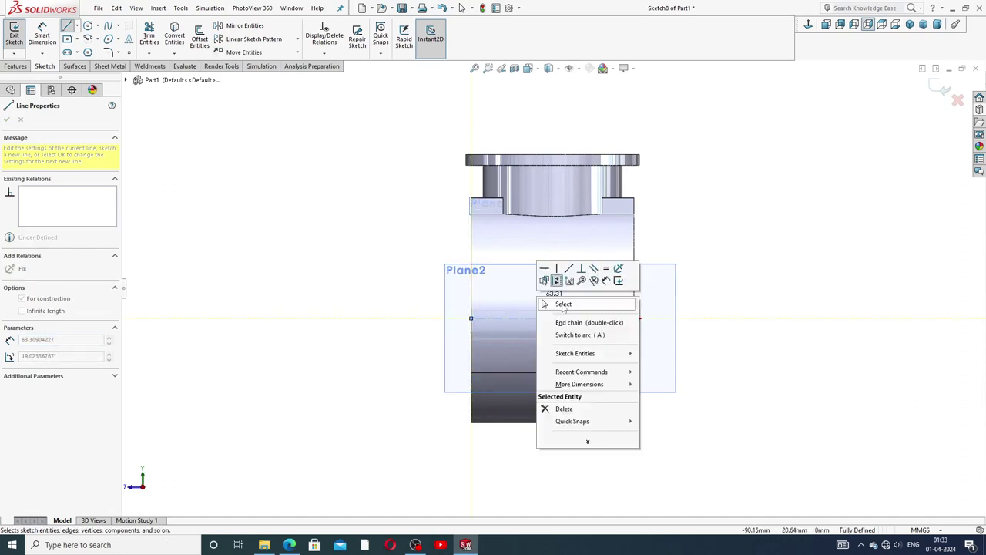
left_click(570, 306)
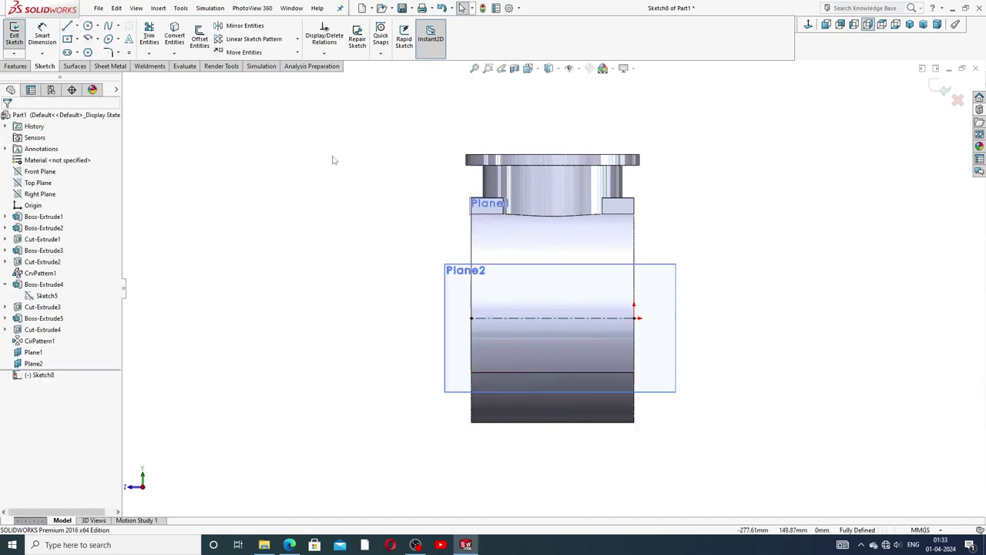
Step: Sketch three concentric circles of increasing size centred on the centerline
left_click(89, 26)
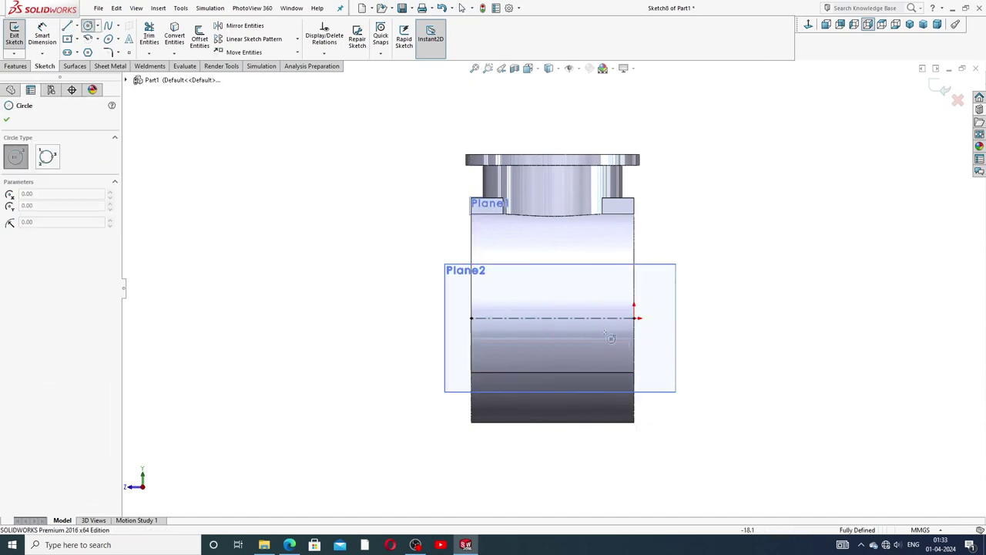
left_click(552, 317)
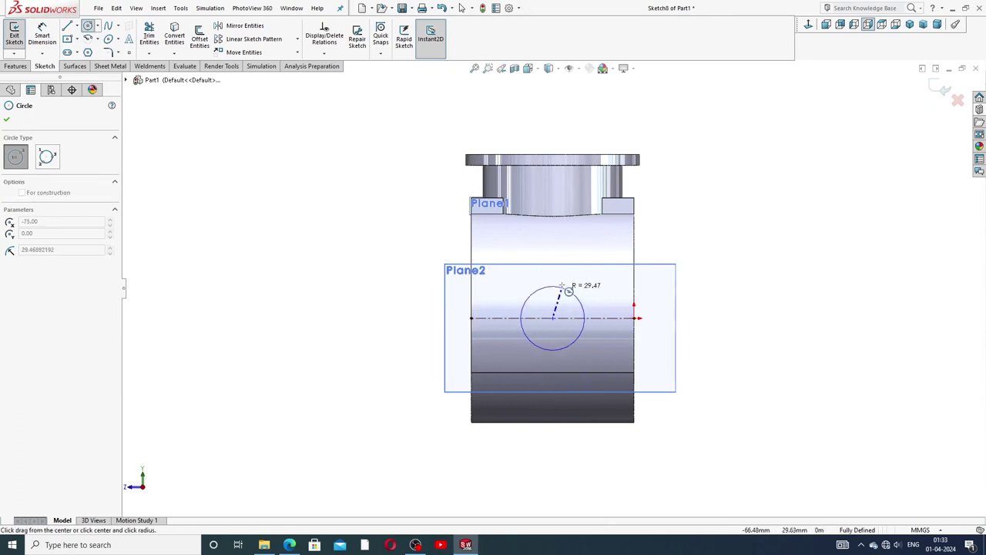
left_click(570, 281)
left_click(552, 317)
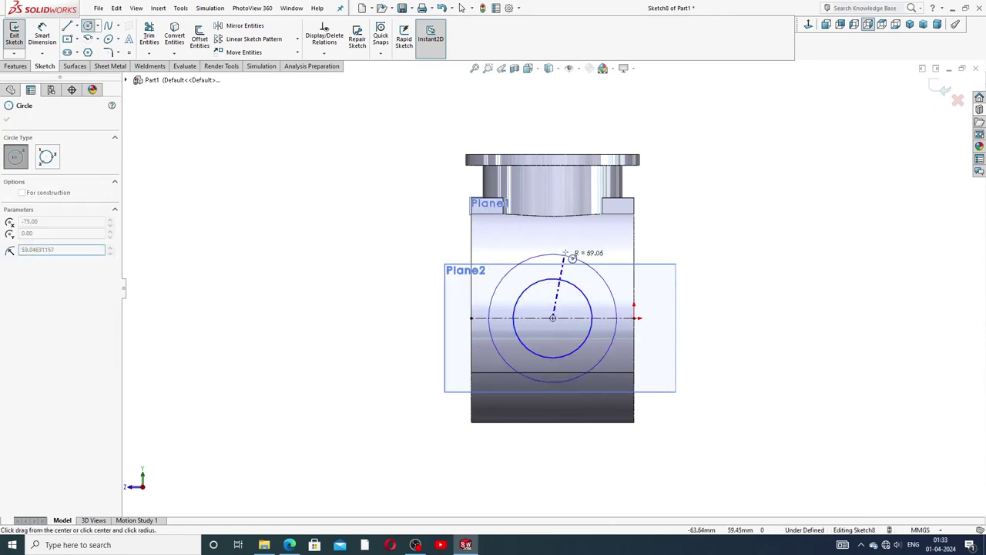
left_click(568, 248)
left_click(552, 318)
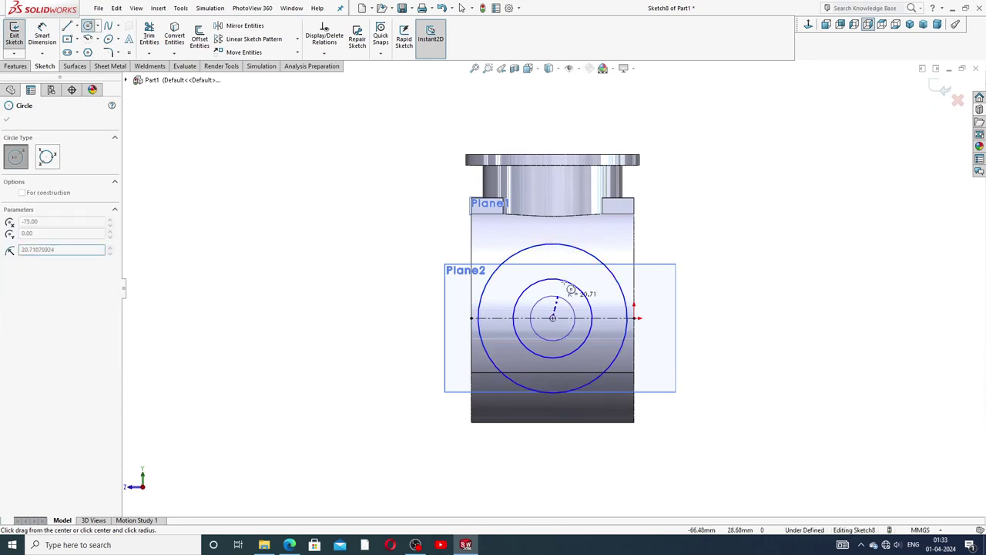
left_click(572, 230)
right_click(664, 234)
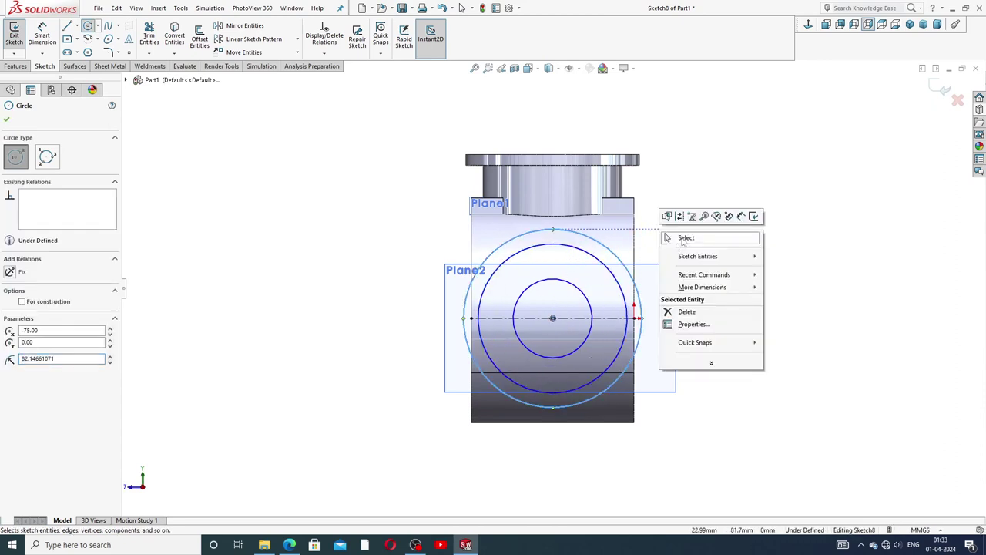
left_click(685, 238)
left_click(43, 33)
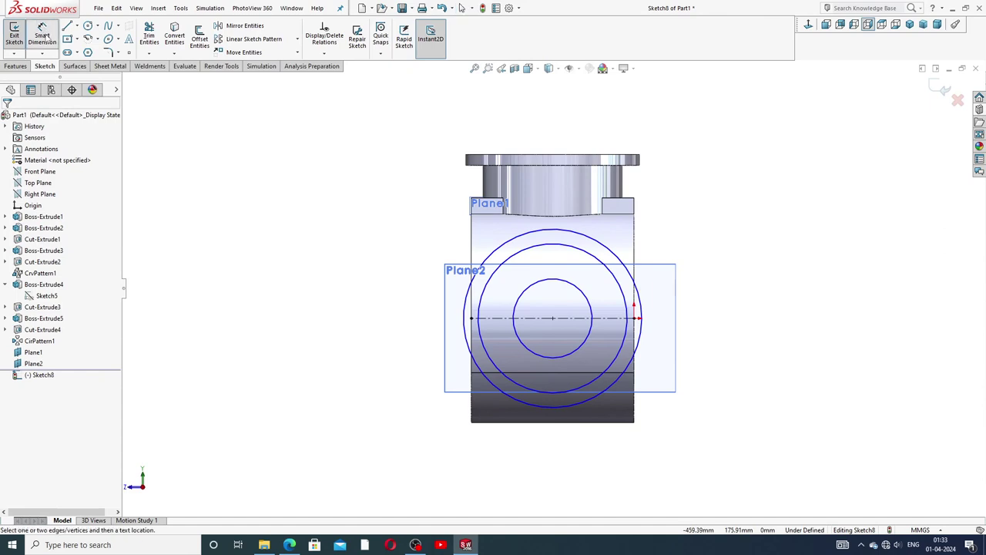
Step: Dimension the inner circle to Ø60, checking the housing drawing PDF for sizes
left_click(588, 301)
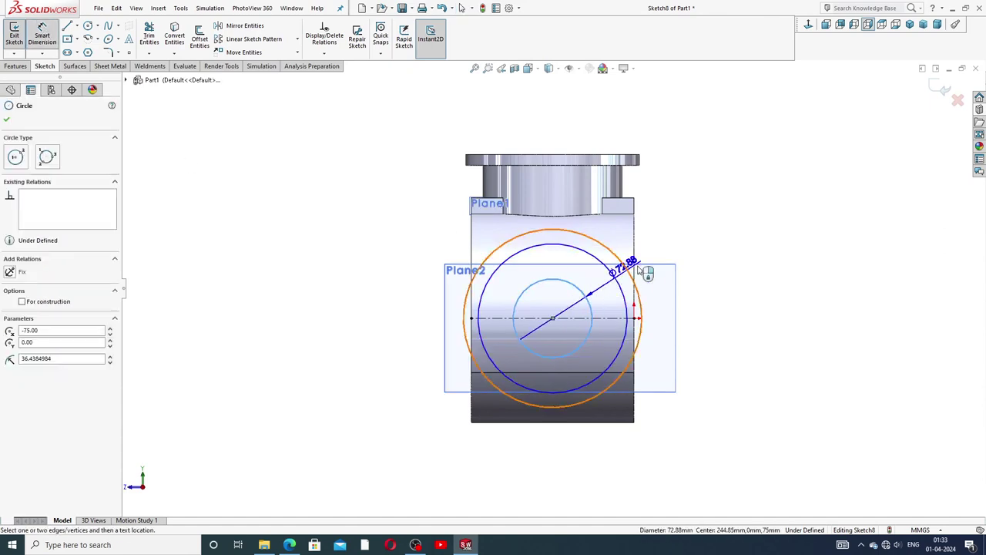
left_click(667, 252)
type("60")
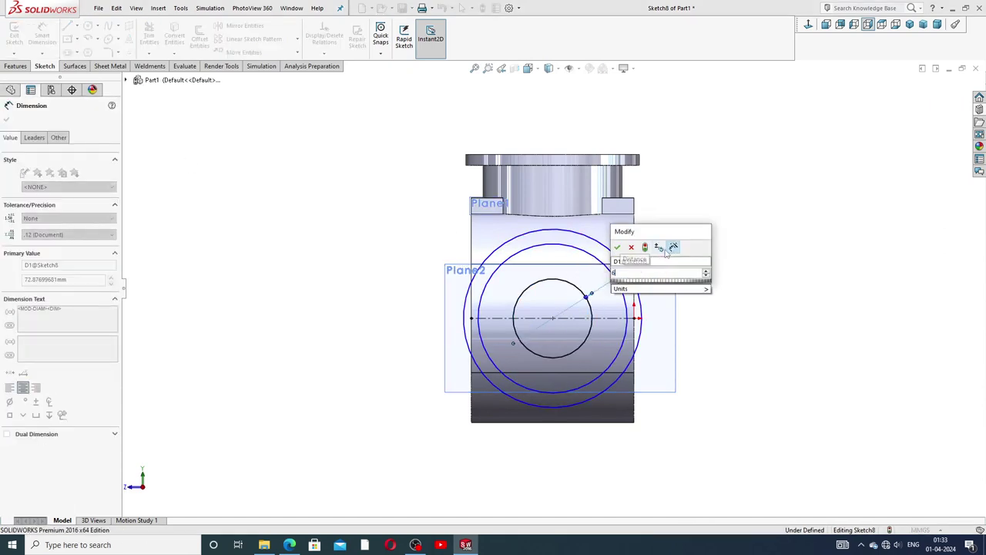
key("Return")
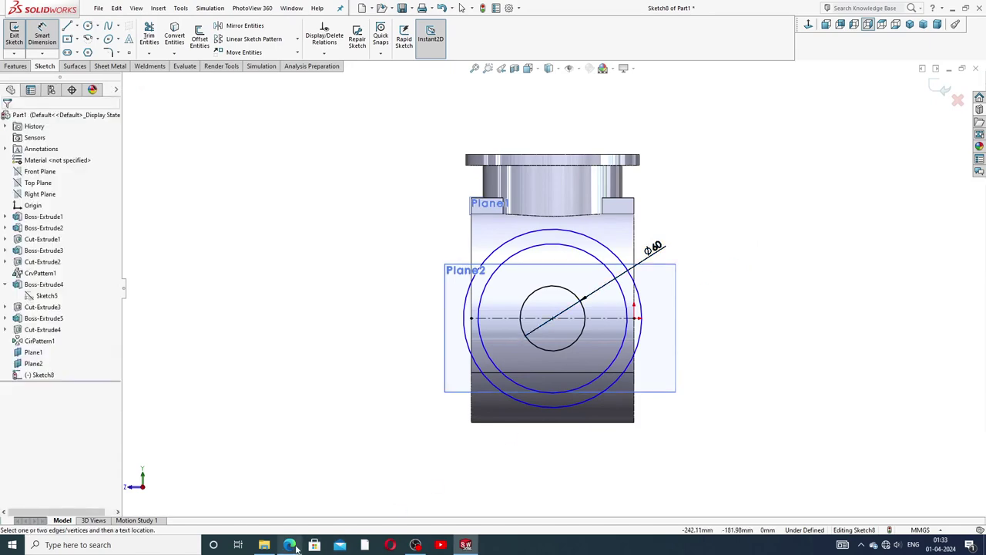
left_click(289, 545)
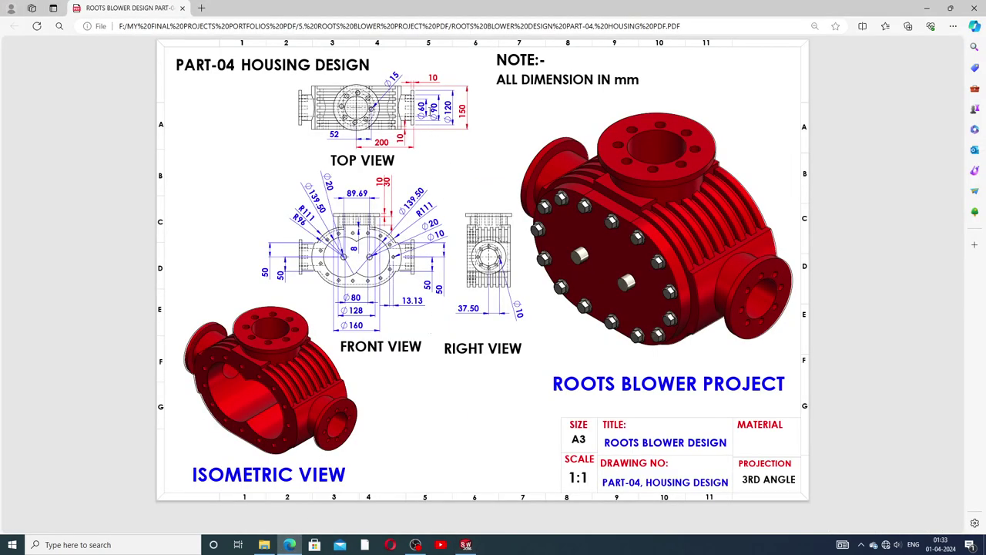
left_click(295, 545)
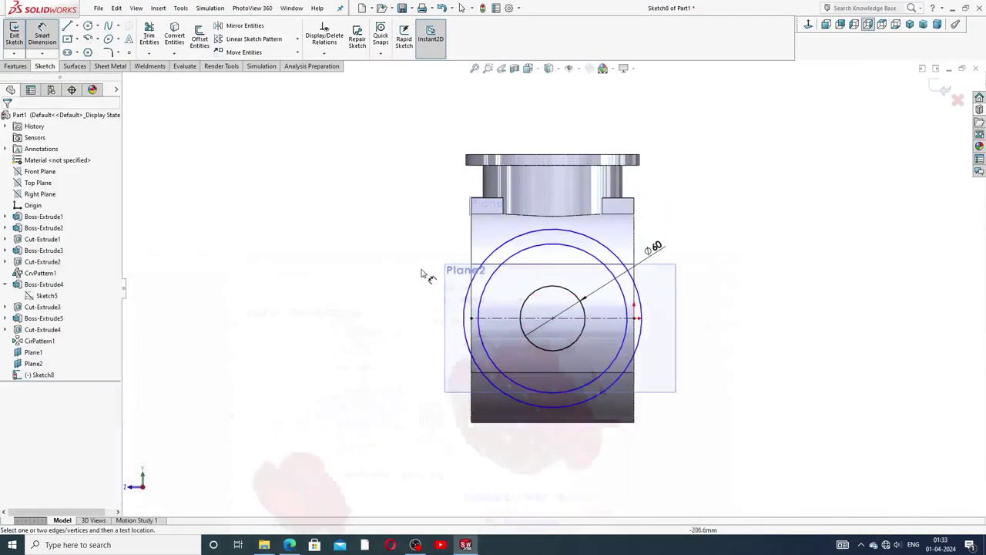
Step: Dimension the middle circle to Ø90 and the outer circle to Ø120
left_click(594, 259)
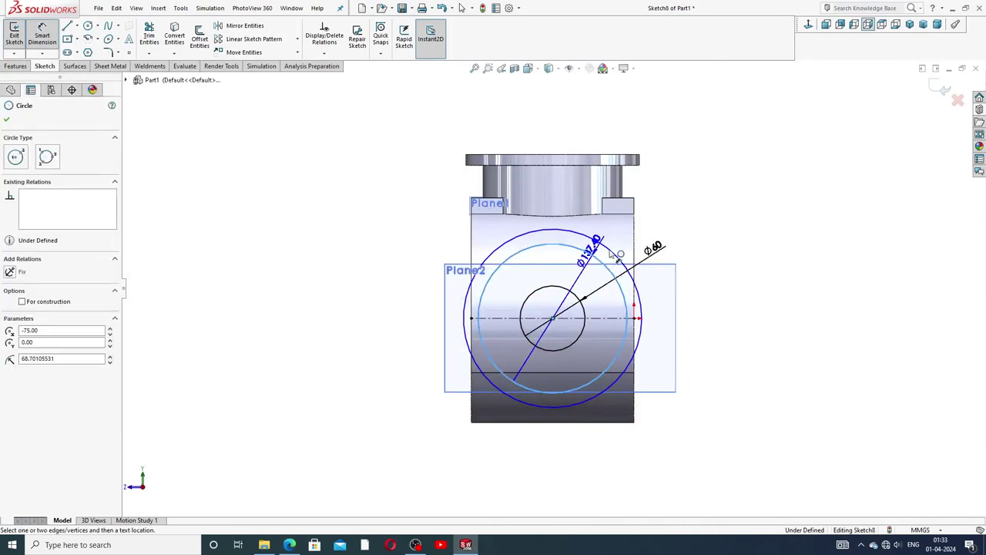
left_click(651, 231)
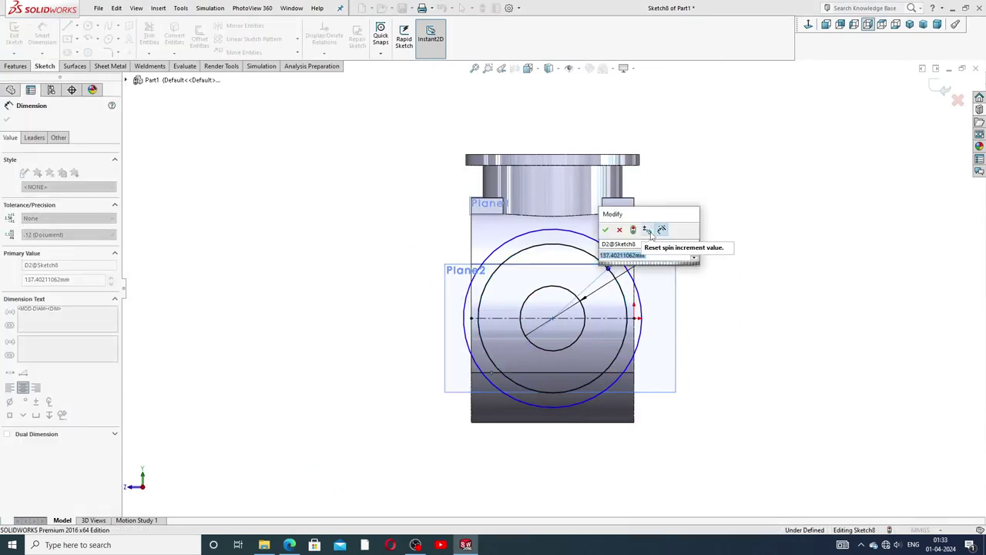
type("90")
key("Return")
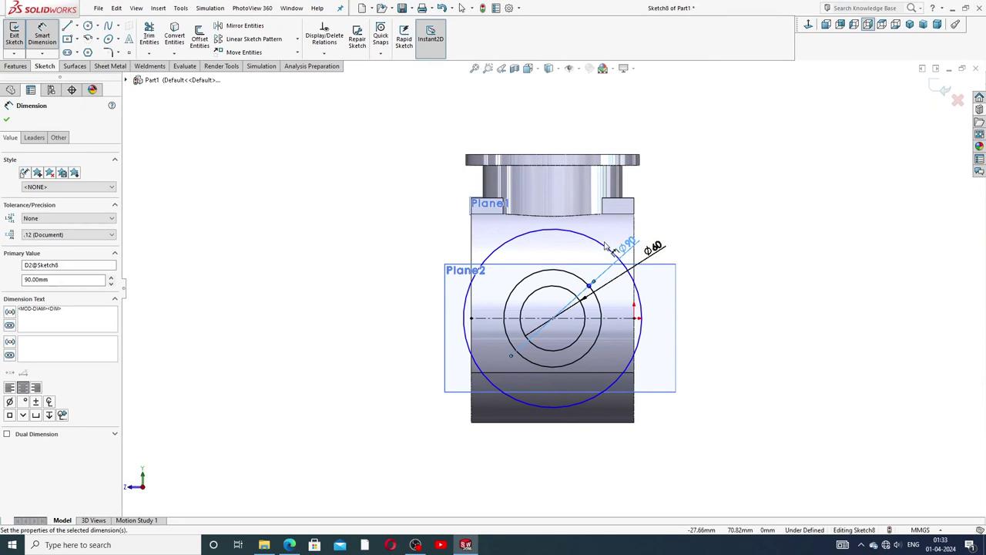
left_click(621, 251)
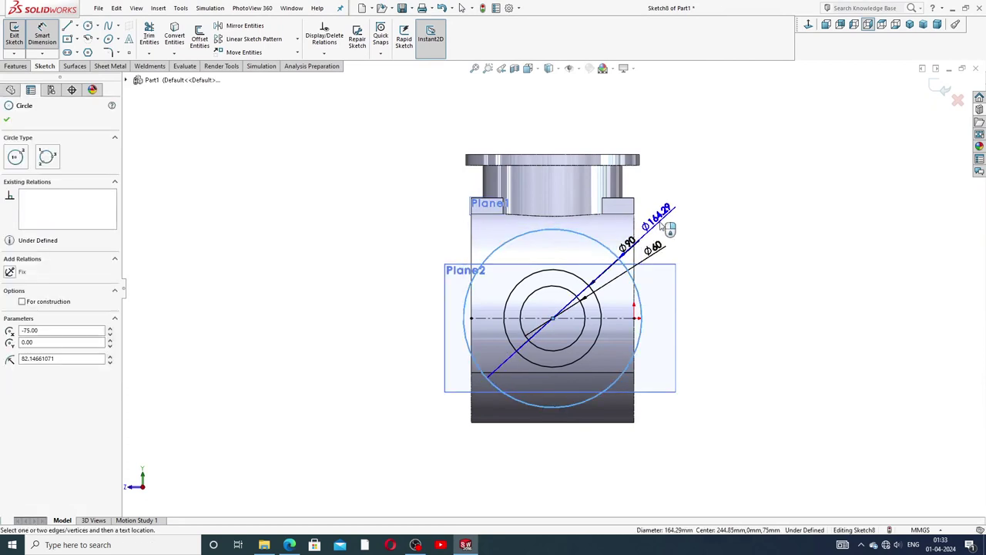
left_click(672, 225)
type("1")
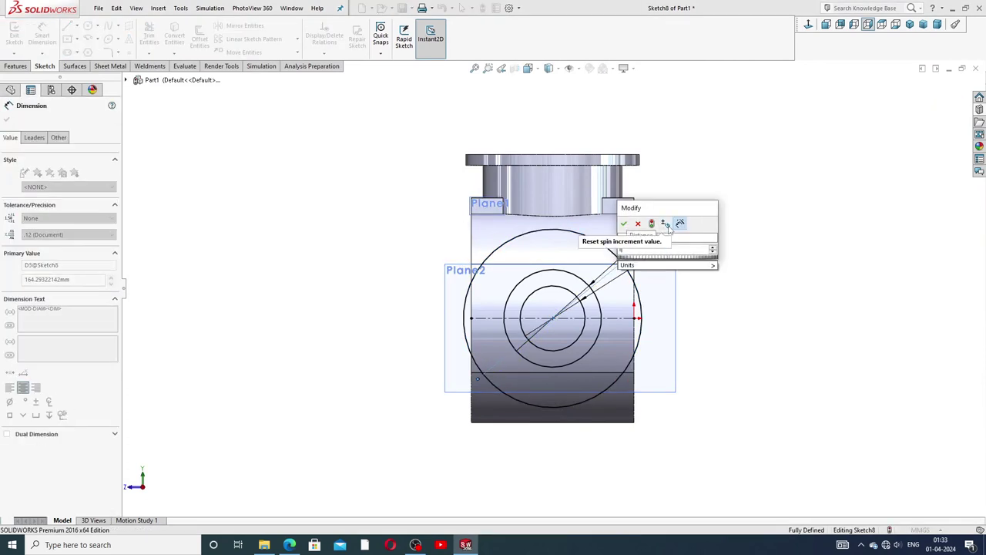
type("20")
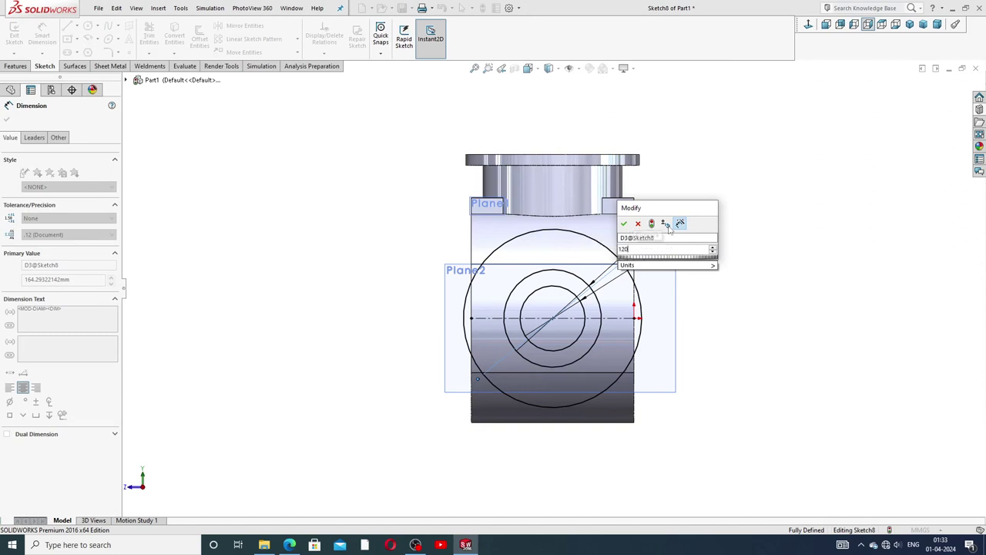
key("Return")
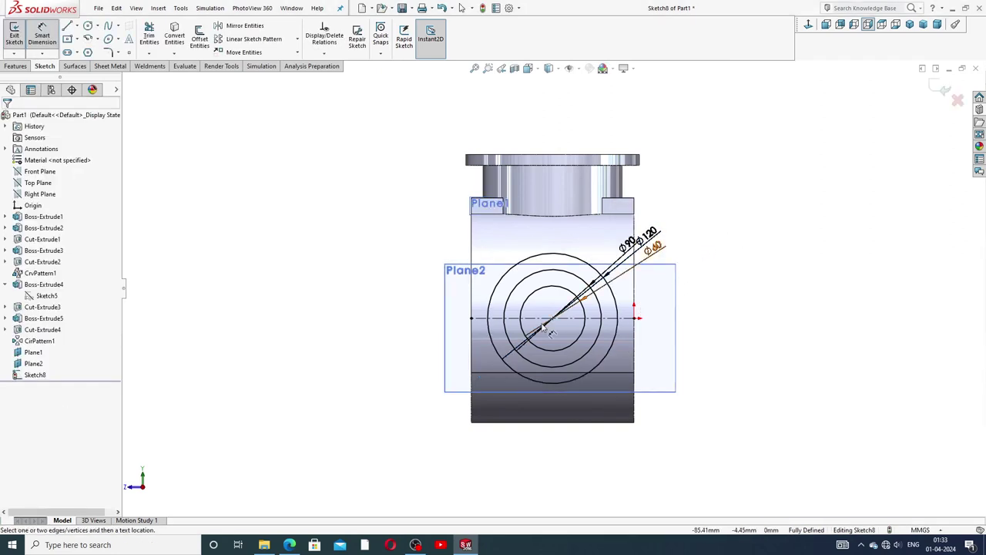
Step: Move the Ø60 and Ø90 labels clear of the circles and exit Smart Dimension
key("f")
left_click_drag(715, 219, 733, 214)
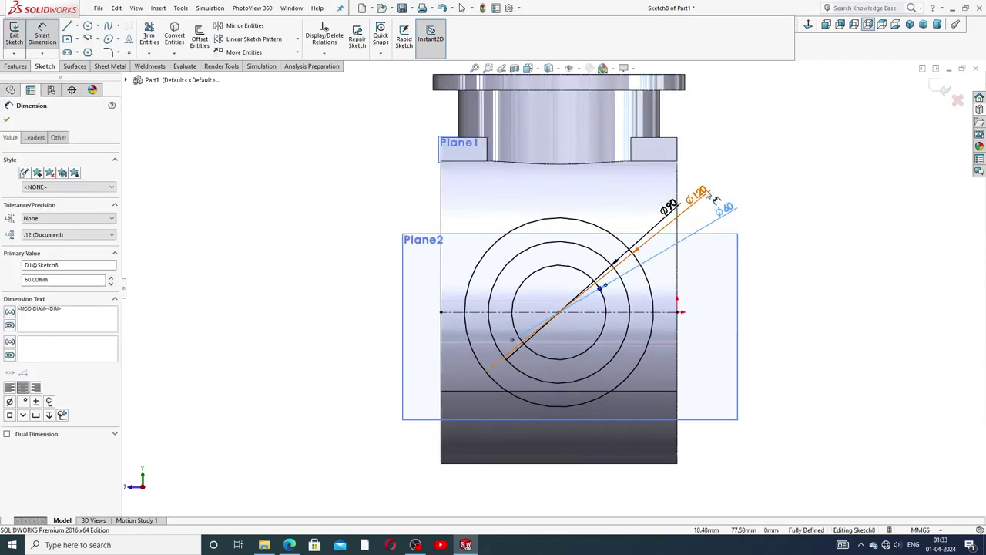
left_click_drag(668, 205, 705, 154)
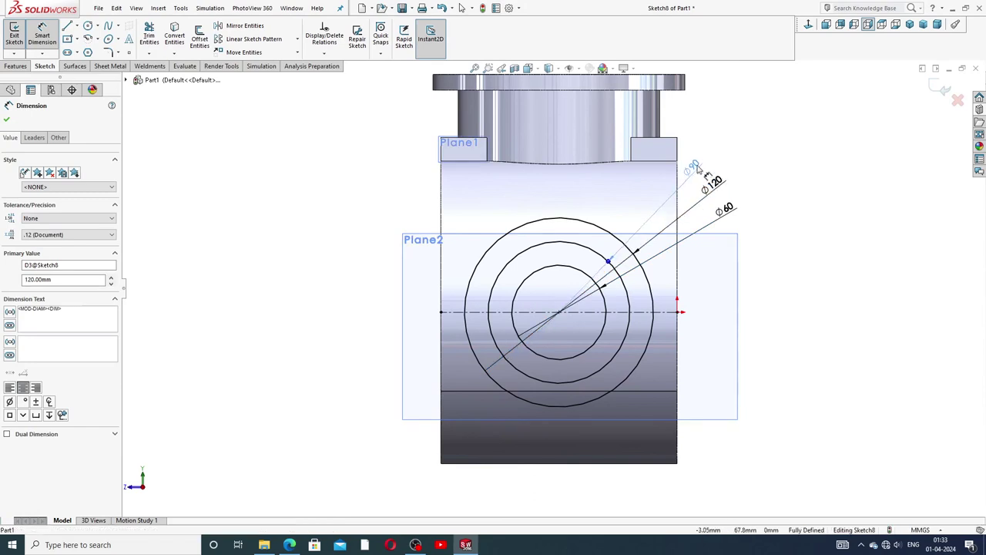
left_click(768, 195)
right_click(811, 158)
left_click(836, 157)
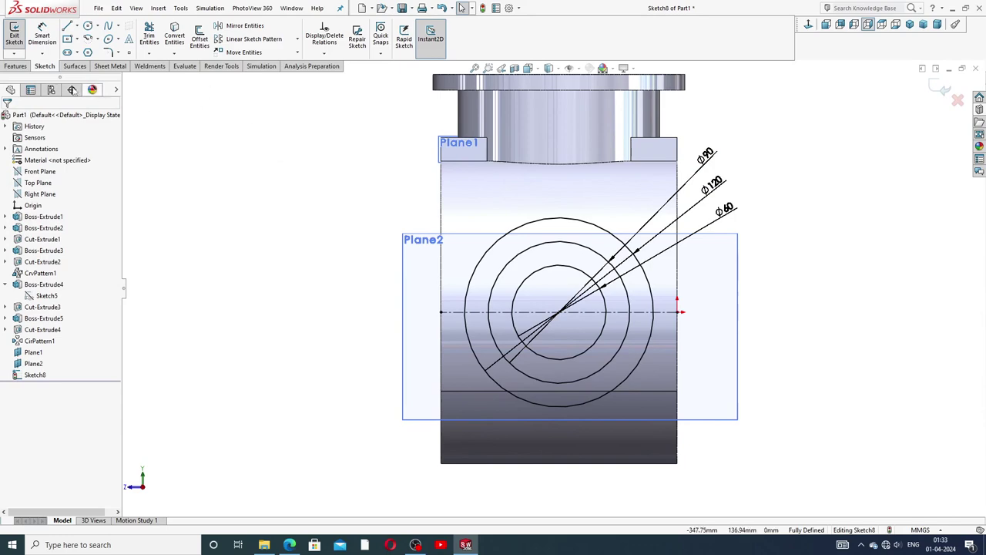
Step: Start an Extruded Boss/Base from the circle sketch and select its two ring regions
left_click(16, 66)
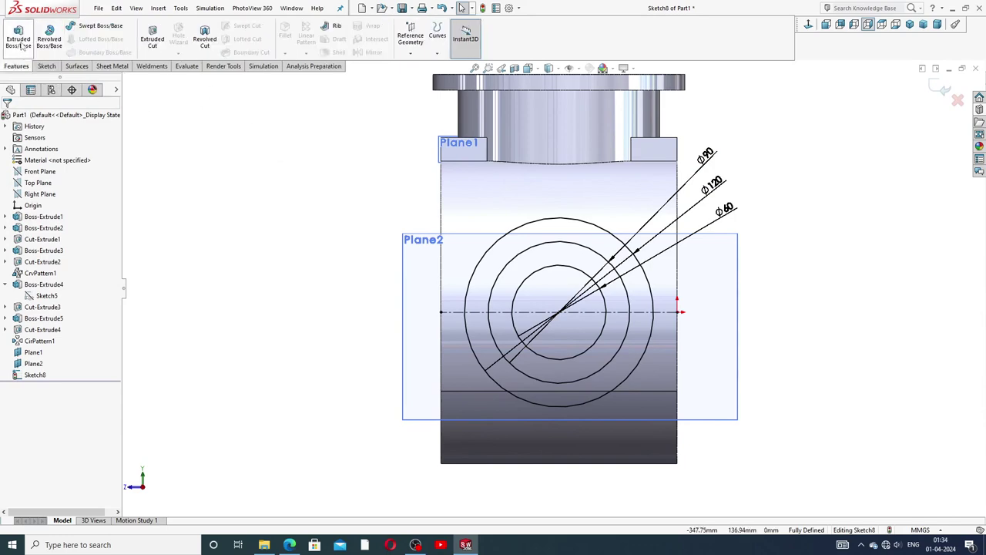
left_click(22, 44)
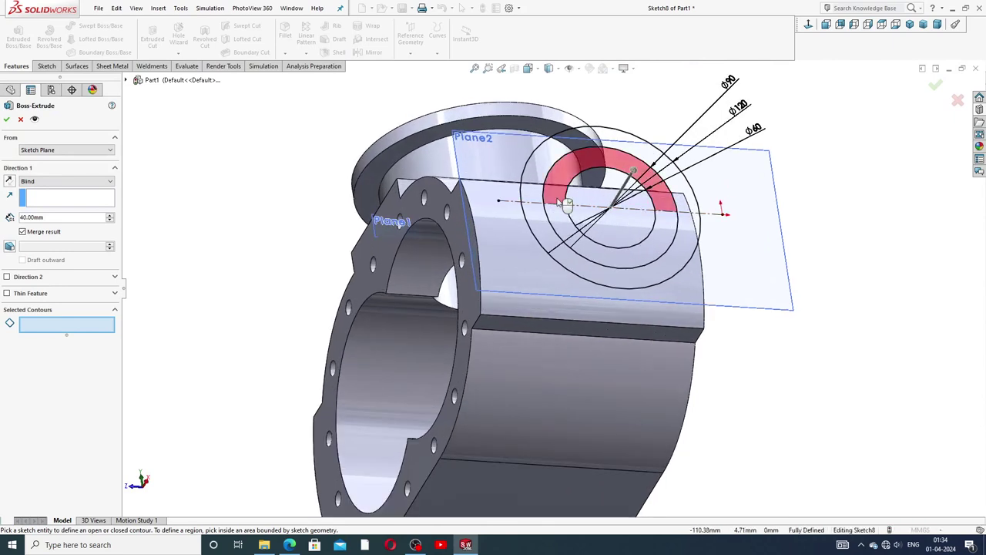
left_click(566, 201)
left_click(644, 196)
scroll(619, 220, "up", 2)
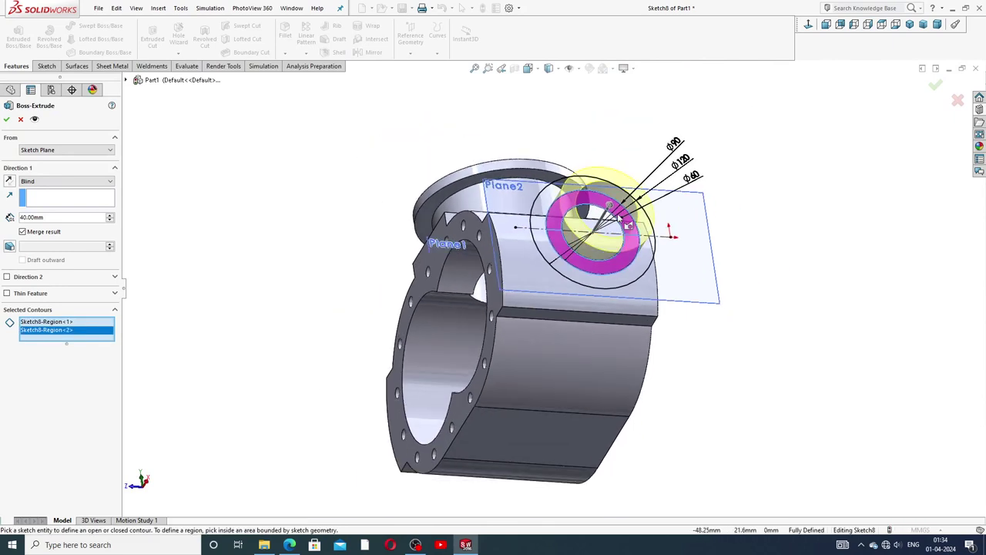
scroll(619, 219, "down", 2)
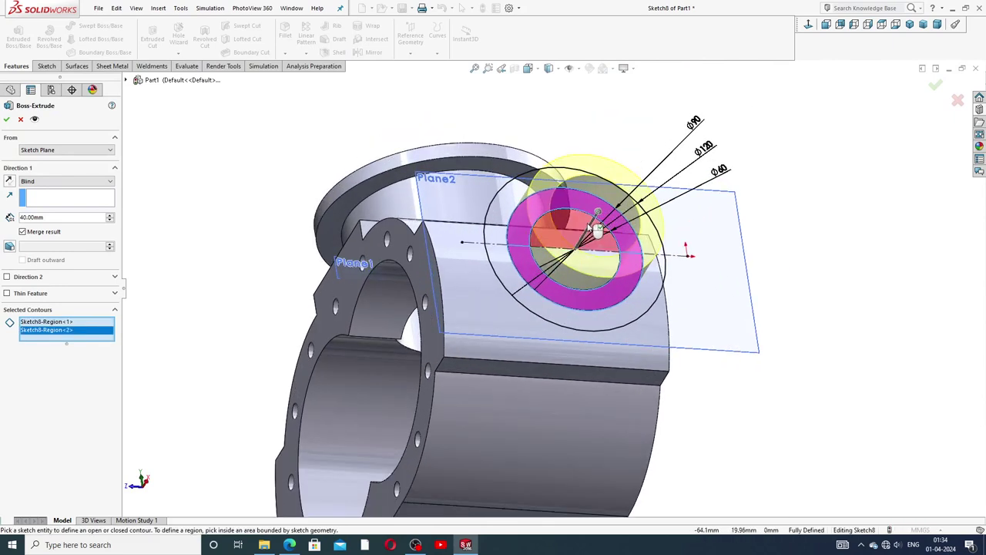
middle_click_drag(400, 237, 138, 170)
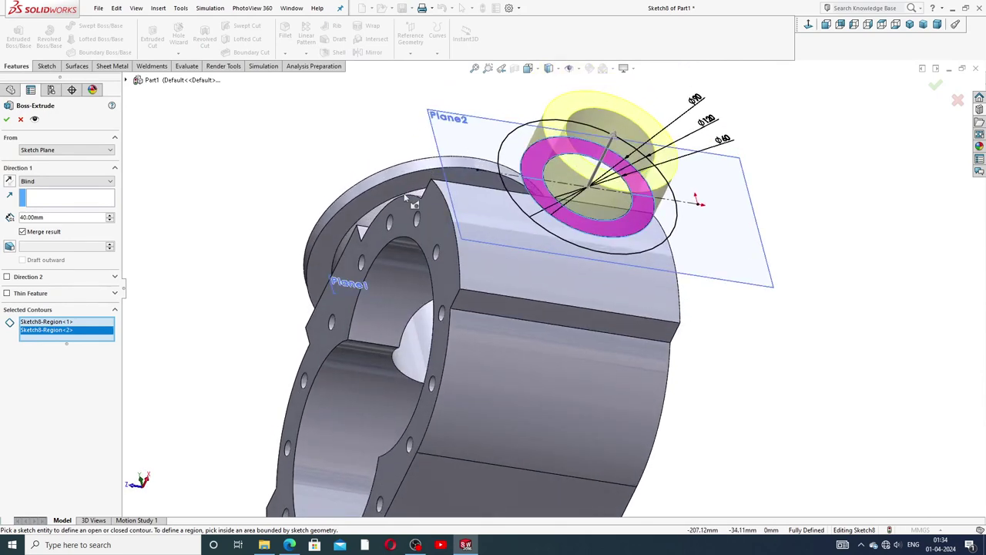
Step: Reverse the extrusion toward the housing, end it Up To Next, and confirm the boss
left_click(65, 183)
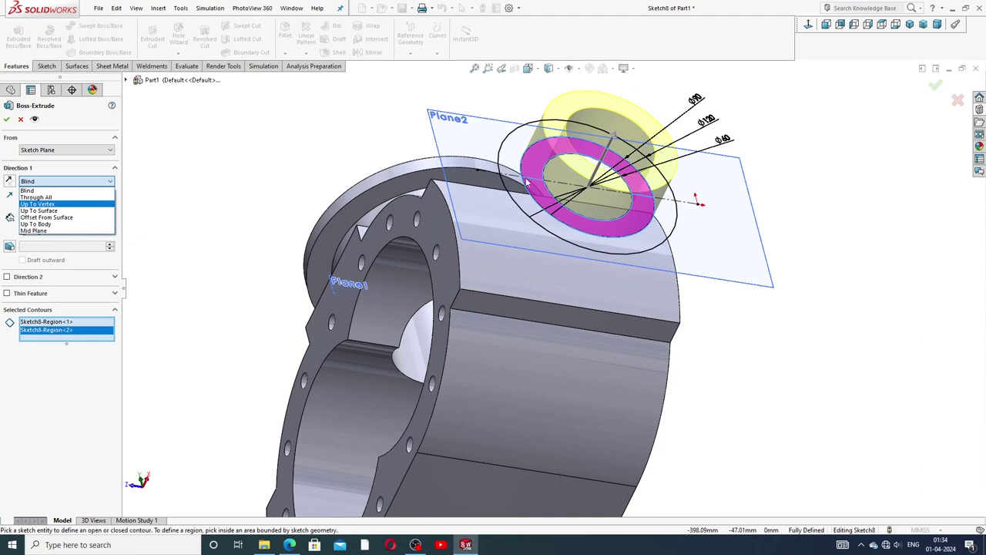
left_click(11, 181)
left_click(45, 182)
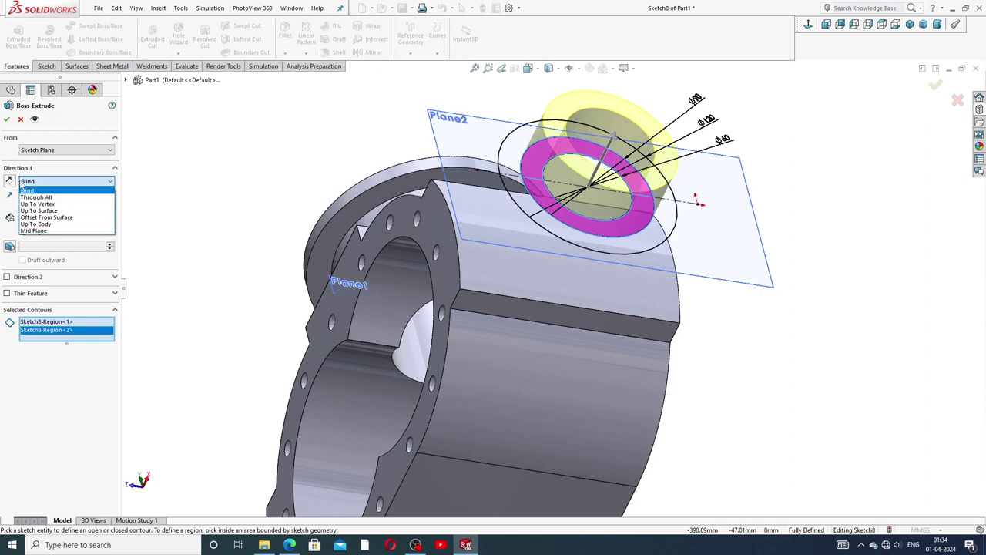
left_click(12, 178)
left_click(10, 181)
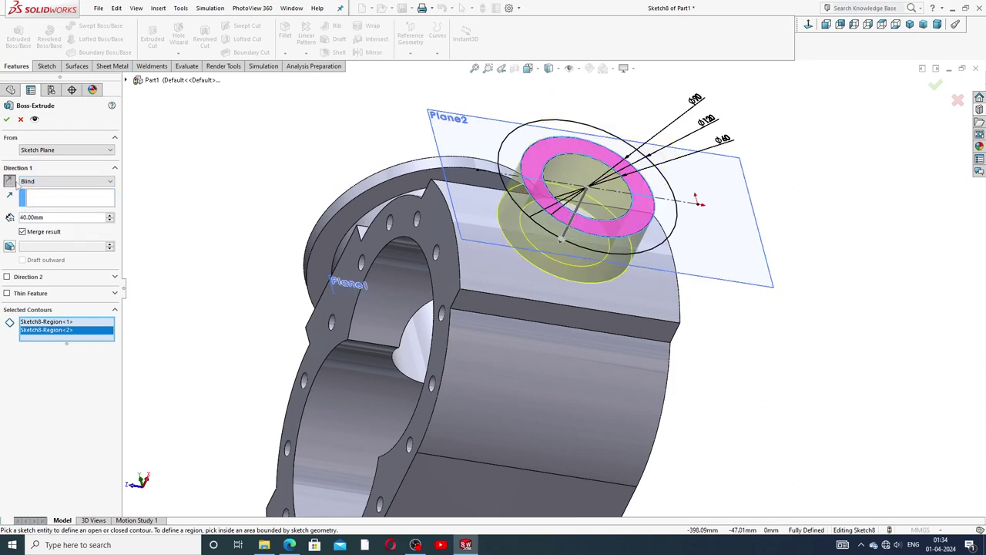
left_click(54, 181)
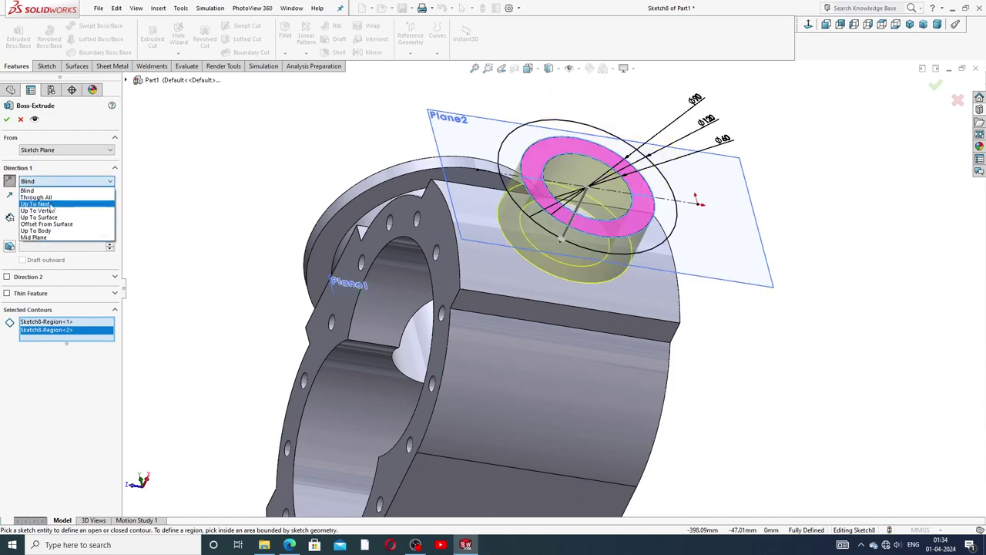
left_click(35, 203)
mouse_move(268, 206)
middle_mouse_down()
mouse_move(241, 153)
mouse_move(755, 317)
middle_mouse_up()
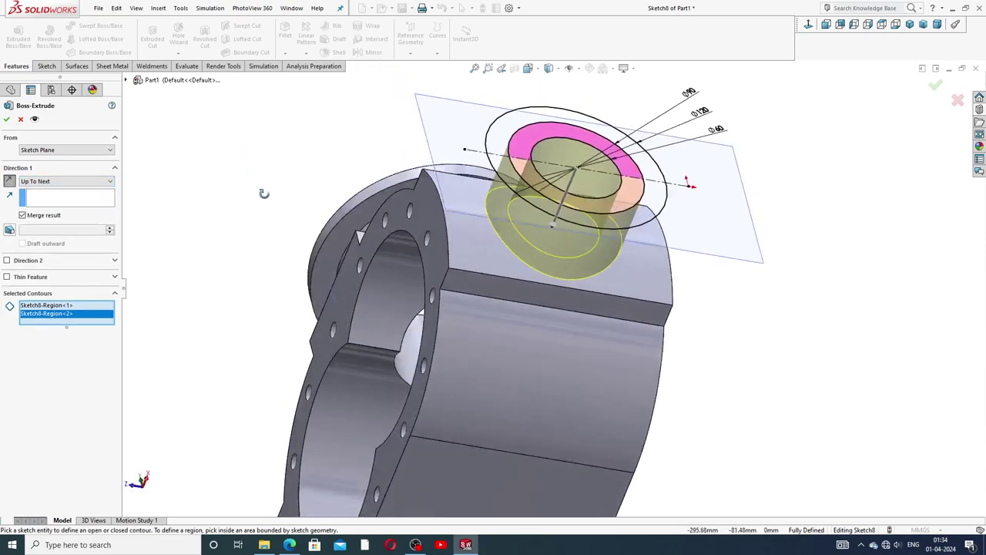
scroll(755, 317, "up", 2)
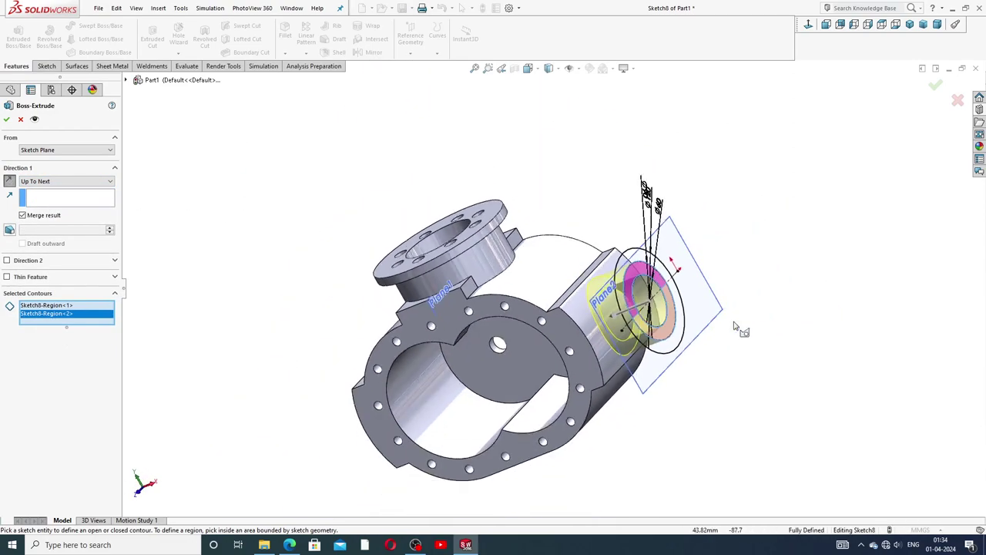
scroll(694, 385, "down", 1)
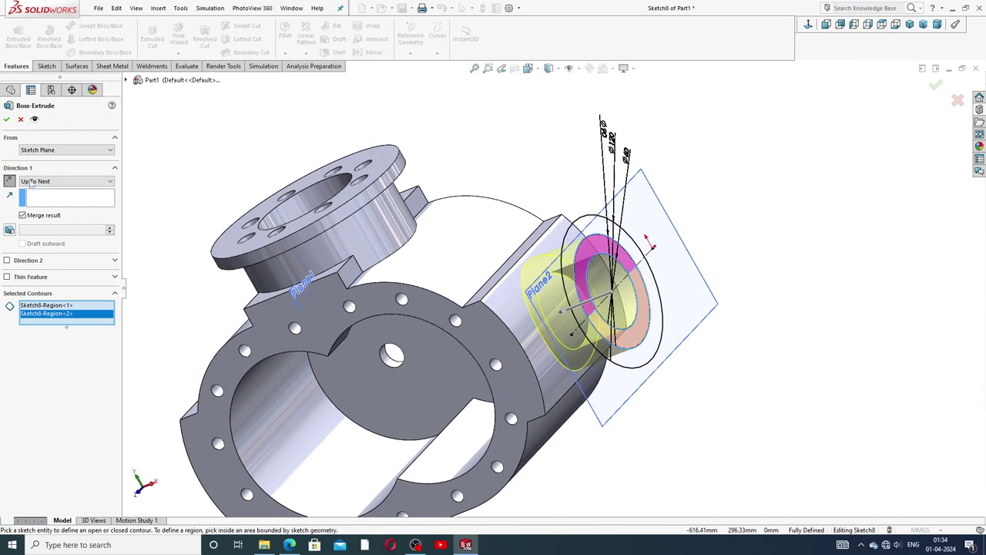
left_click(7, 119)
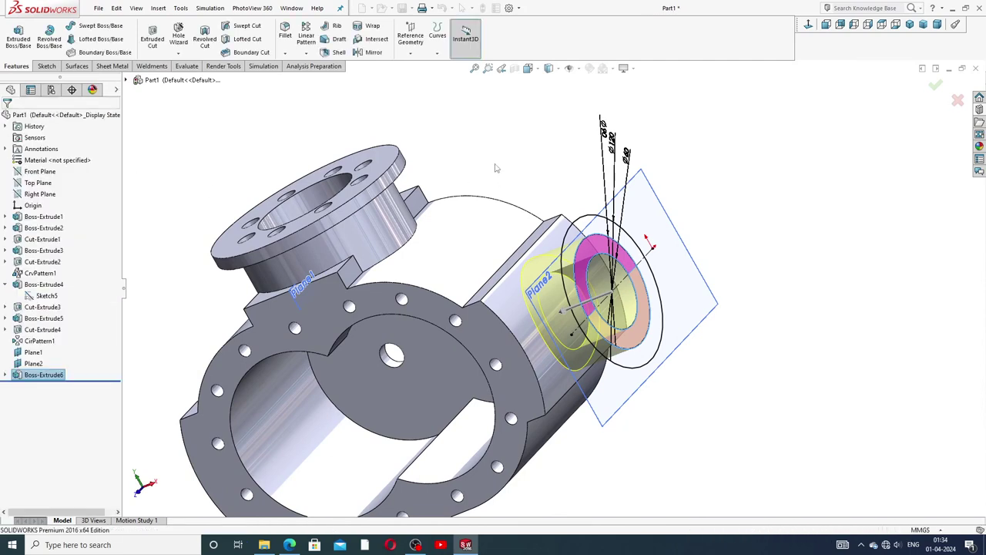
Step: Reuse Sketch8 for a new boss extrusion, selecting both ring regions
scroll(585, 295, "up", 2)
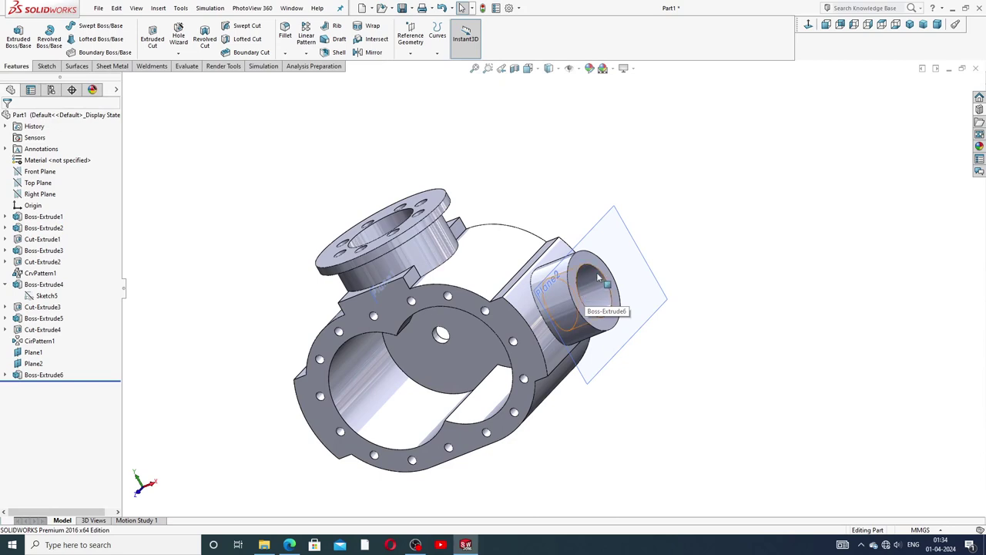
left_click(5, 375)
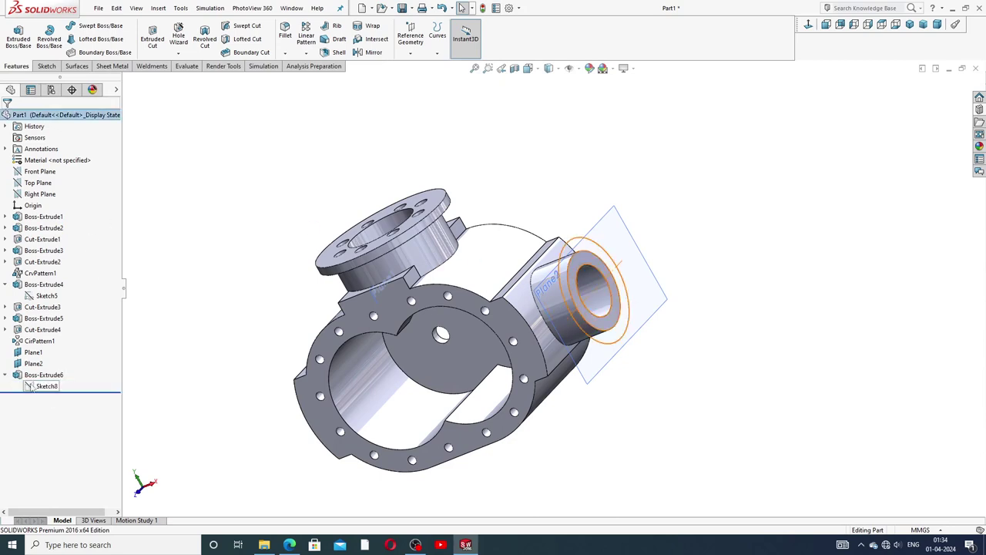
left_click(21, 39)
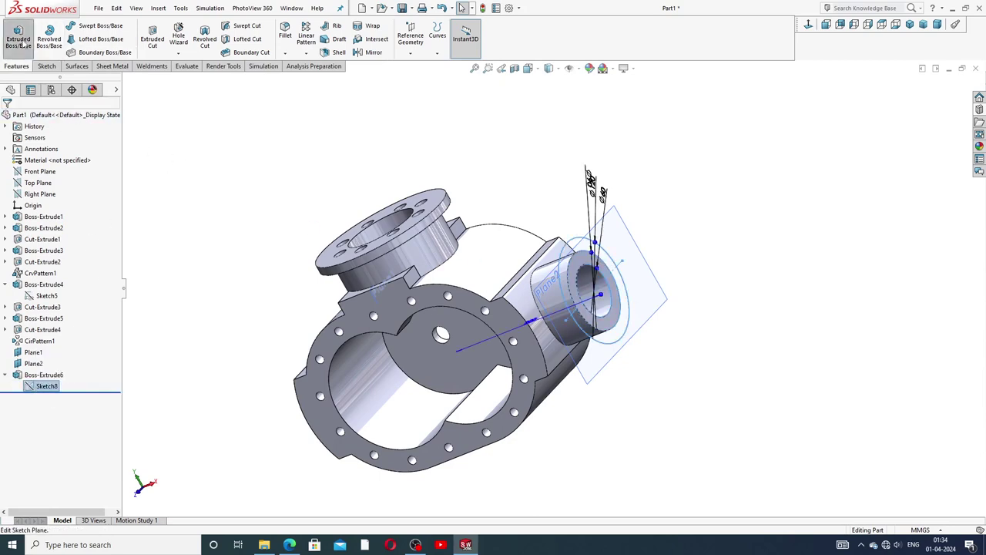
left_click(630, 306)
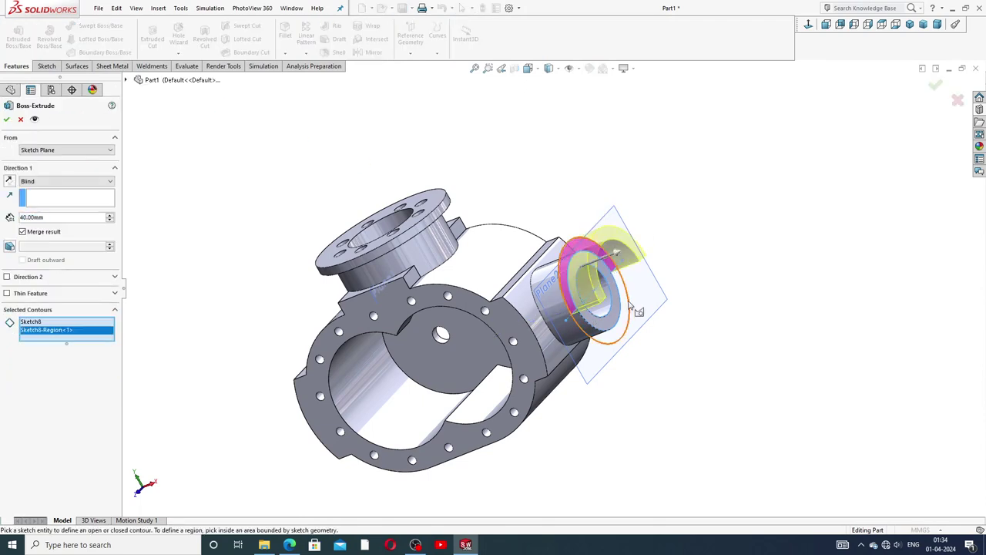
left_click(630, 309)
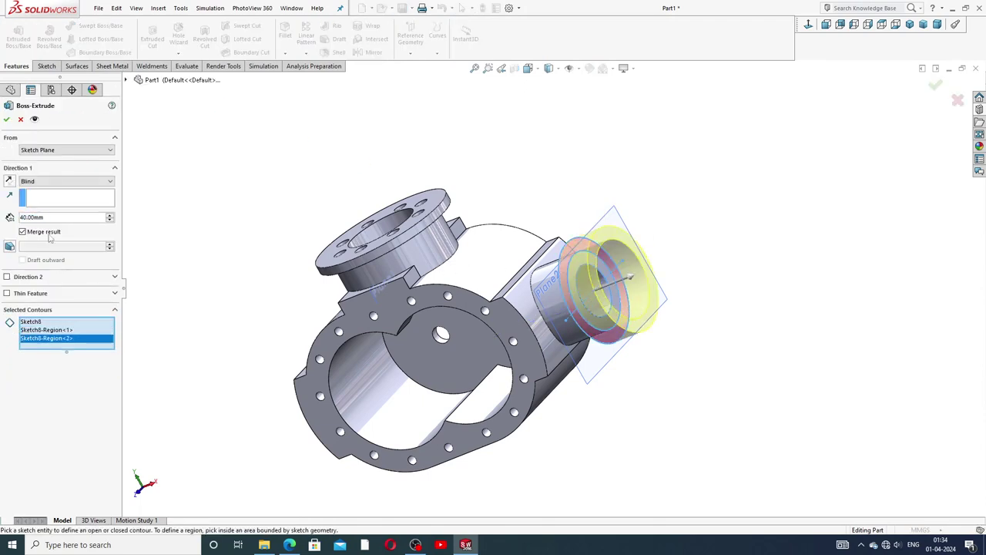
Step: Set the flange depth to 10 mm, reverse its direction, and confirm
type("10")
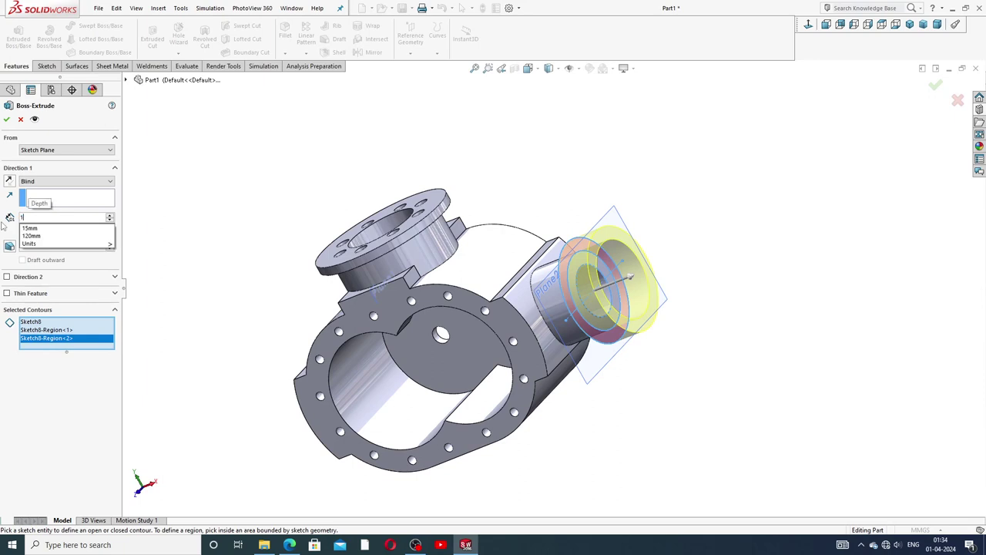
key("Return")
scroll(499, 310, "up", 2)
middle_click_drag(499, 310, 473, 192)
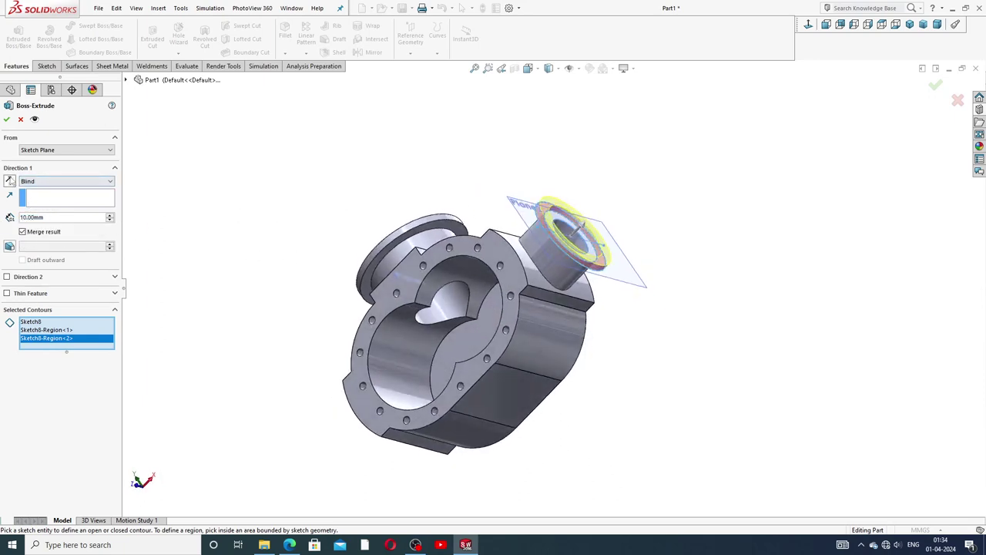
left_click(10, 180)
scroll(515, 287, "down", 4)
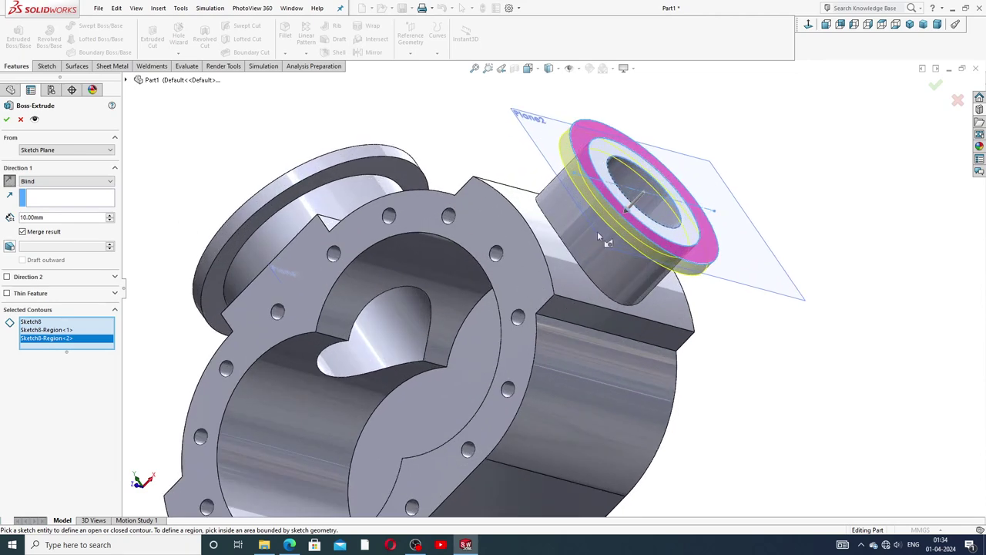
scroll(608, 206, "down", 1)
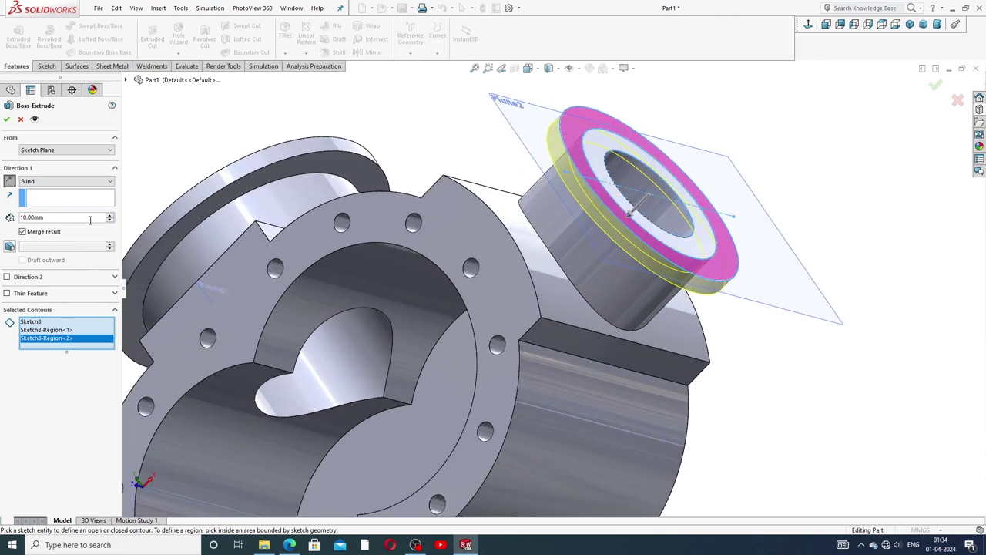
left_click(7, 121)
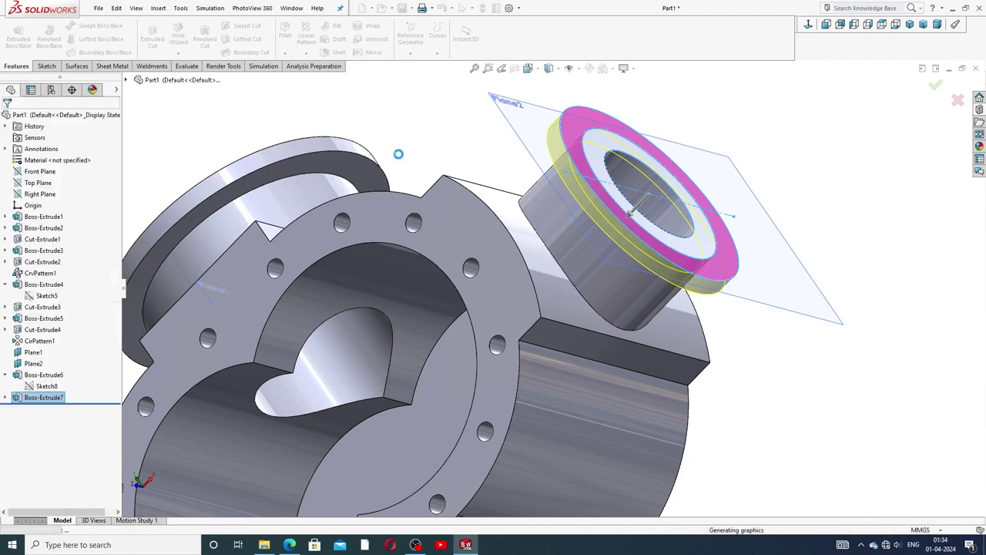
Step: Cut both Sketch8 port regions Up To Next to open the bore into the casing
middle_click_drag(478, 161, 572, 222)
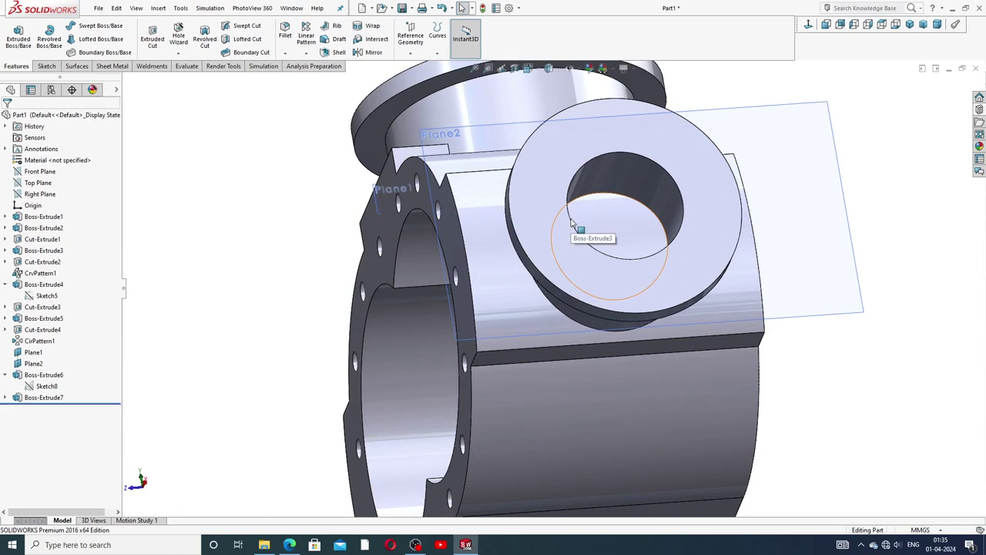
left_click(6, 284)
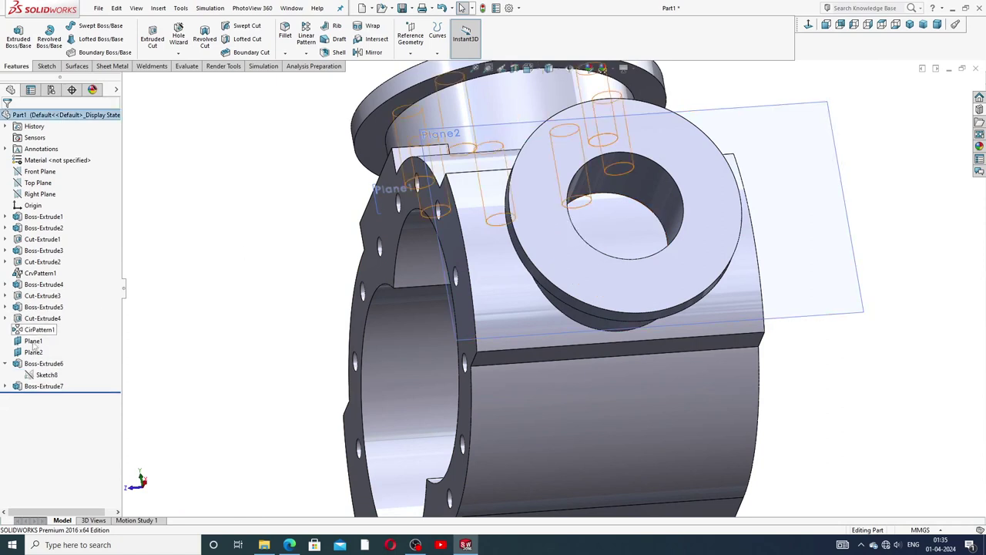
left_click(31, 375)
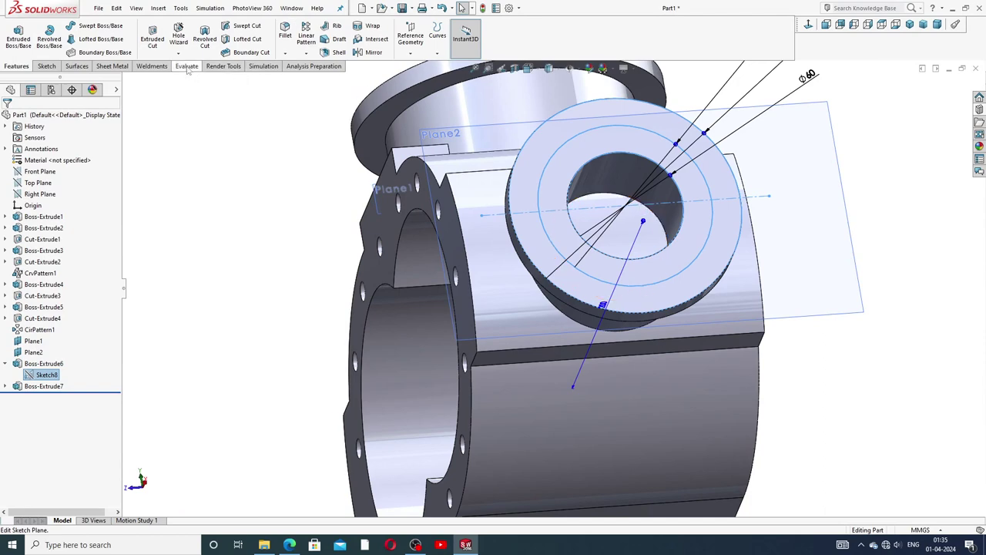
left_click(152, 36)
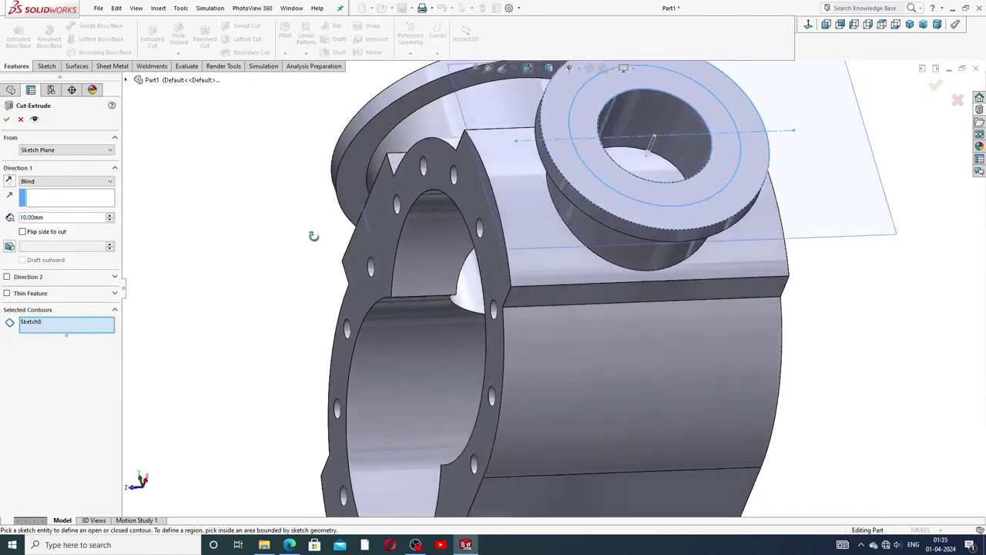
left_click(653, 152)
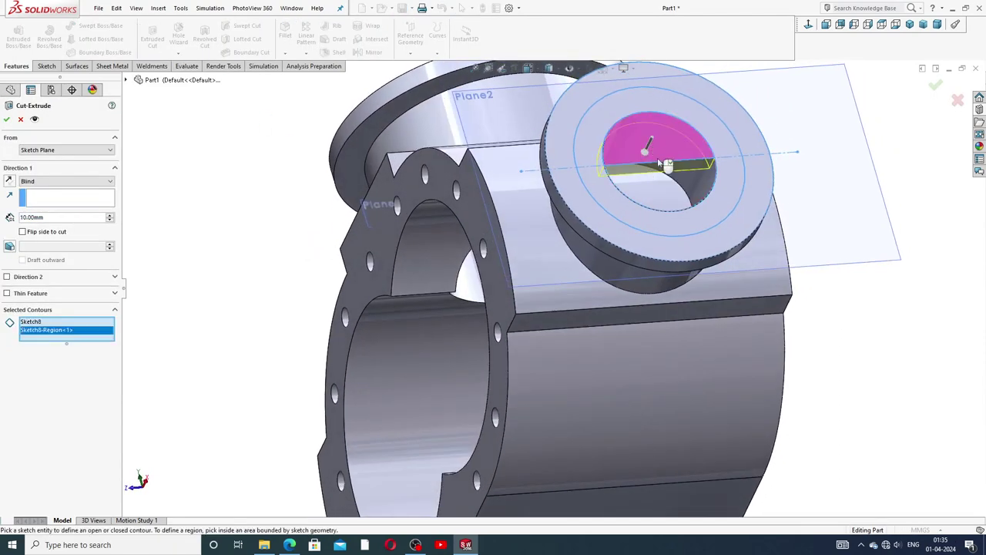
left_click(665, 147)
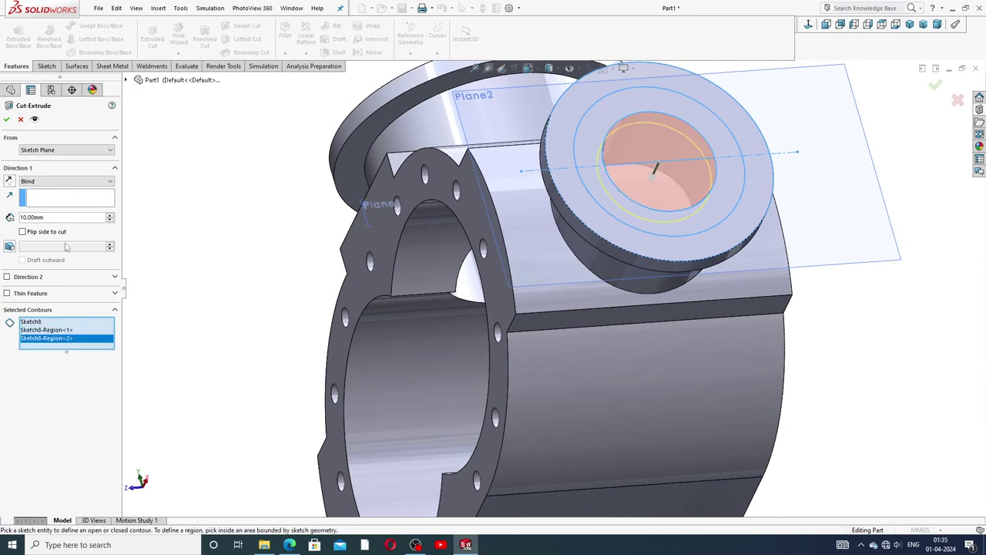
left_click(48, 185)
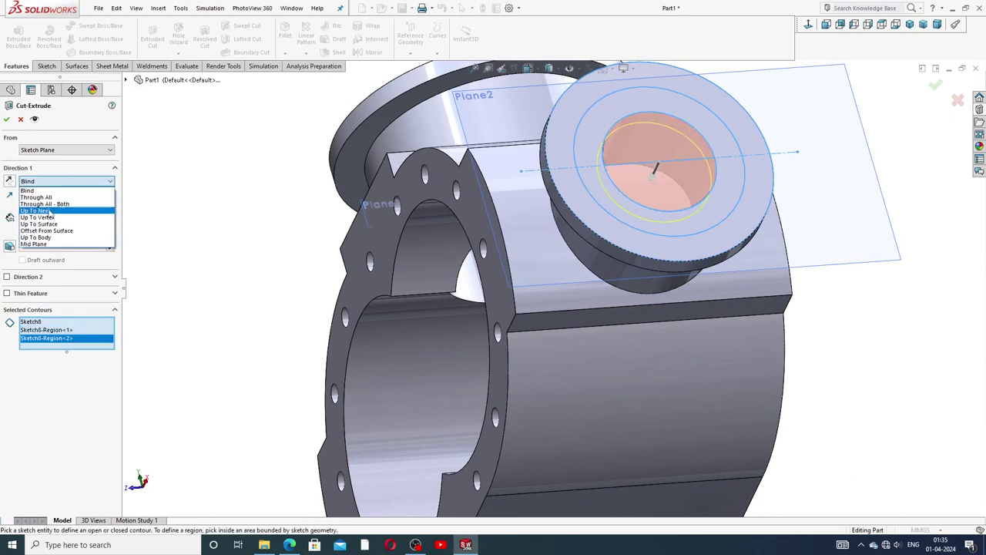
left_click(46, 206)
middle_click_drag(272, 279, 759, 146)
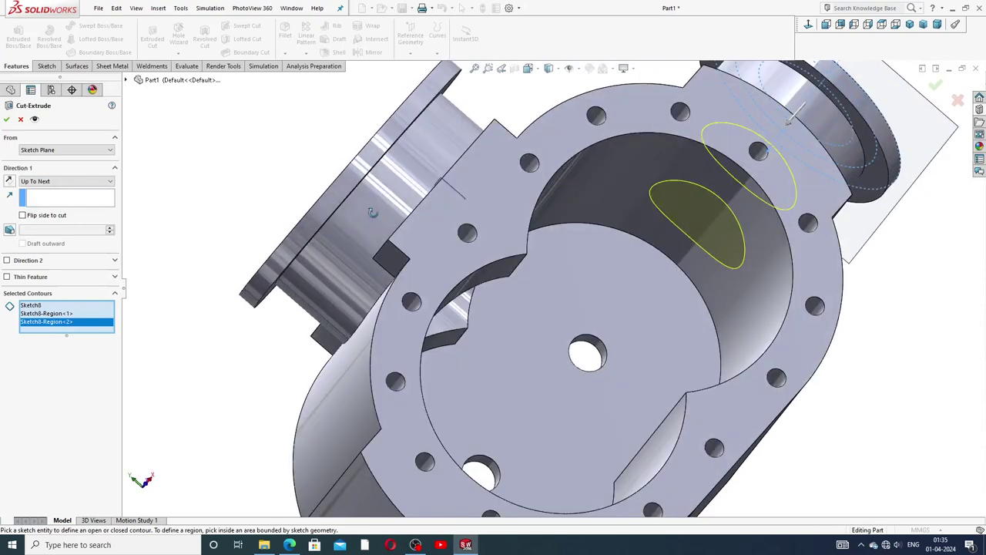
key("f")
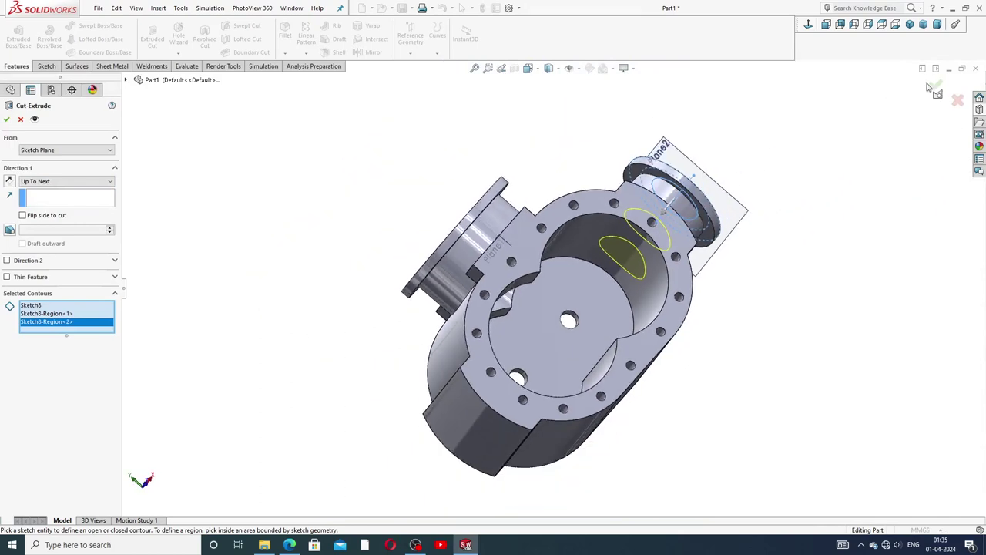
left_click(937, 87)
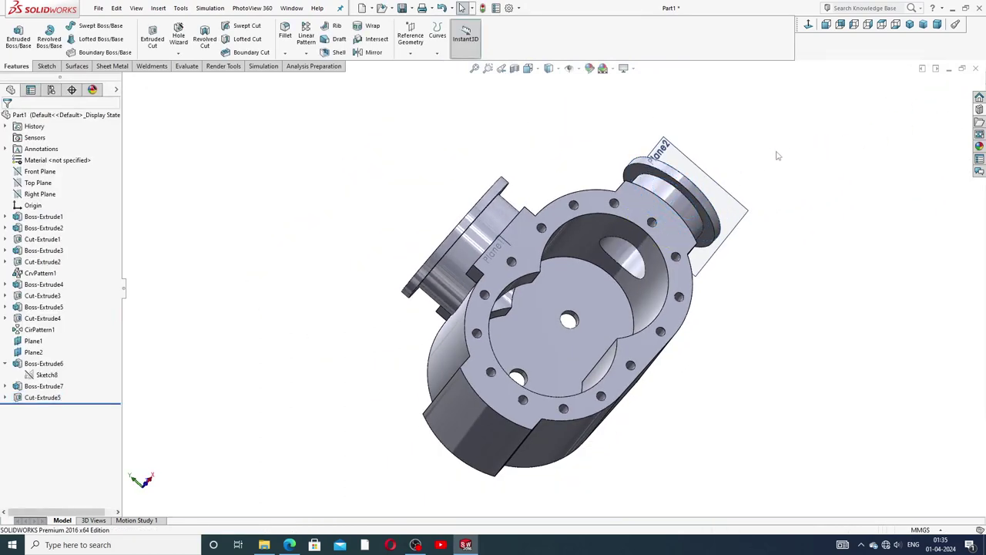
Step: Hide Plane2
middle_click_drag(775, 151, 665, 226)
left_click(698, 224)
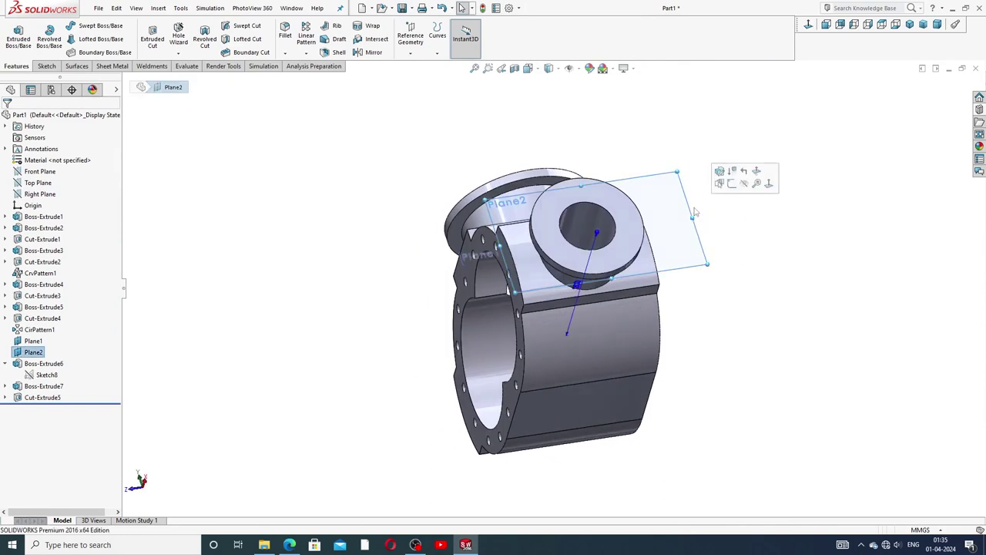
left_click(744, 183)
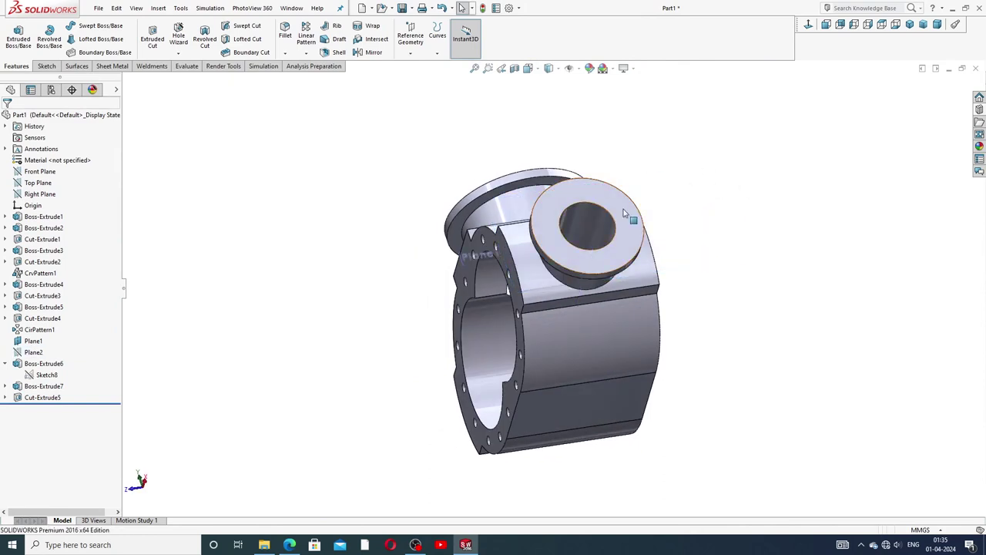
mouse_move(633, 222)
middle_mouse_down()
mouse_move(643, 282)
mouse_move(656, 266)
middle_mouse_up()
Step: Start a sketch on the side port flange face, viewed Normal To, and draw a small circle
left_click(656, 265)
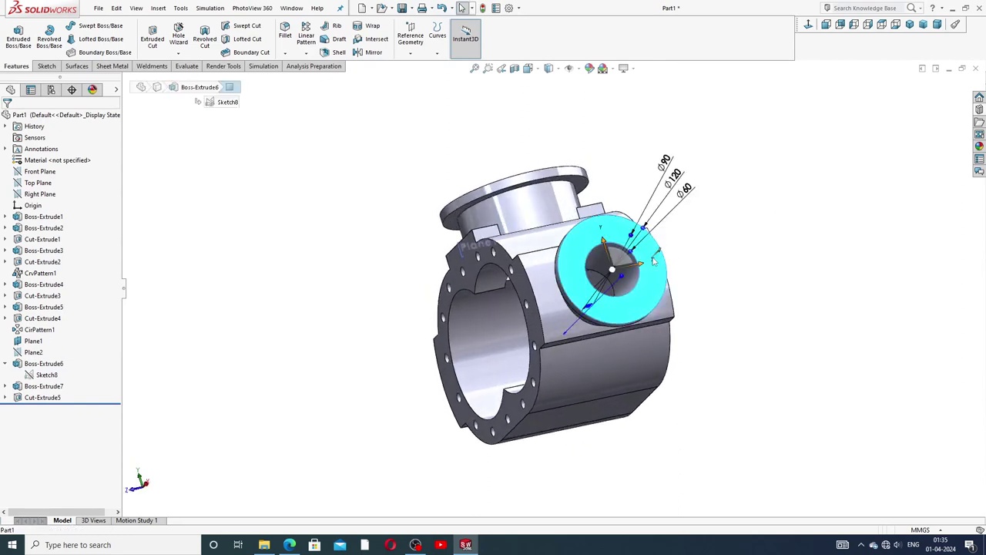
left_click(703, 231)
left_click(823, 25)
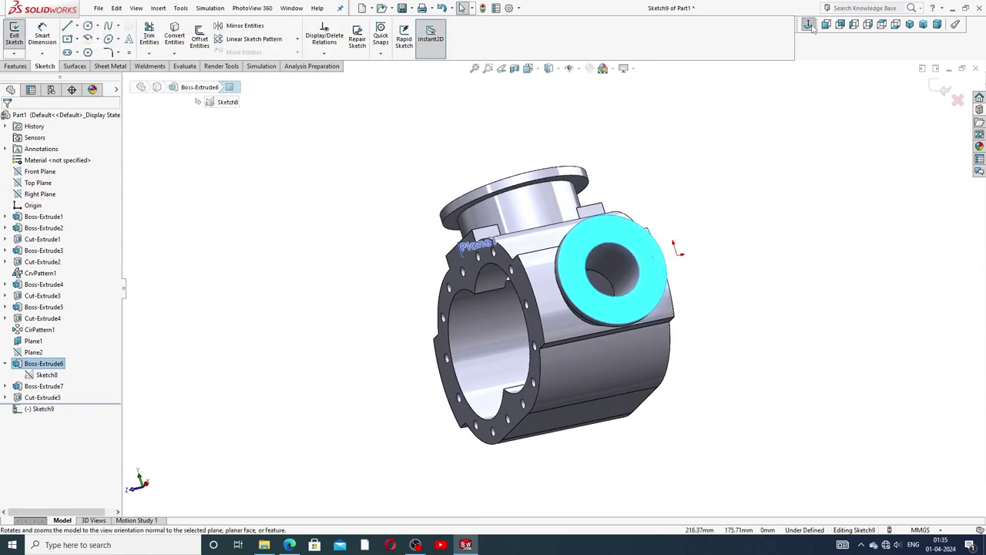
left_click(88, 28)
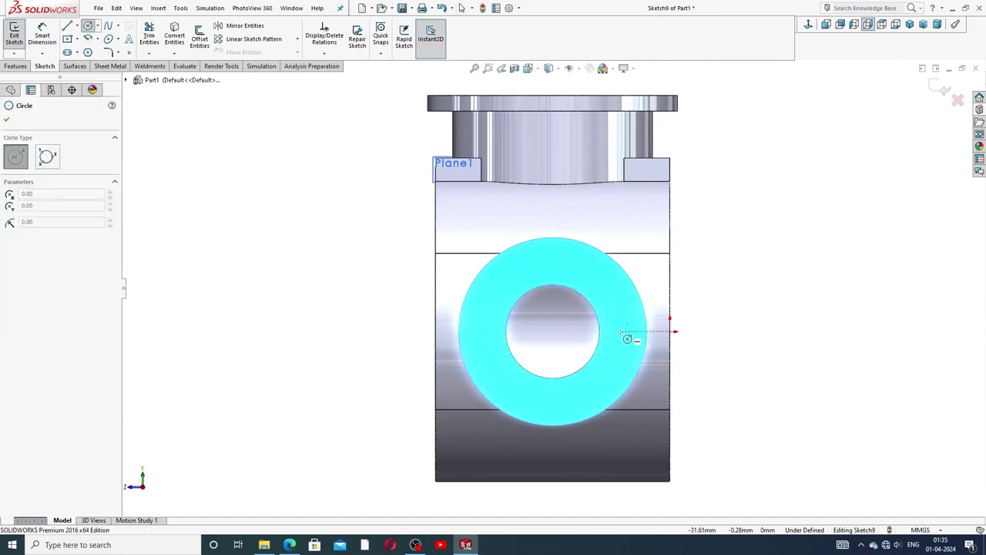
left_click(620, 332)
left_click(613, 322)
right_click(733, 297)
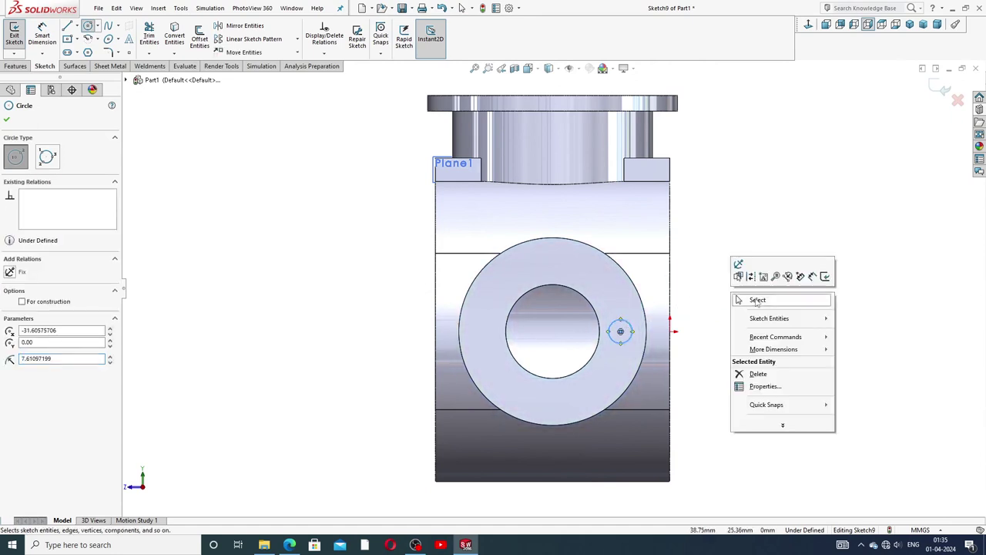
left_click(756, 300)
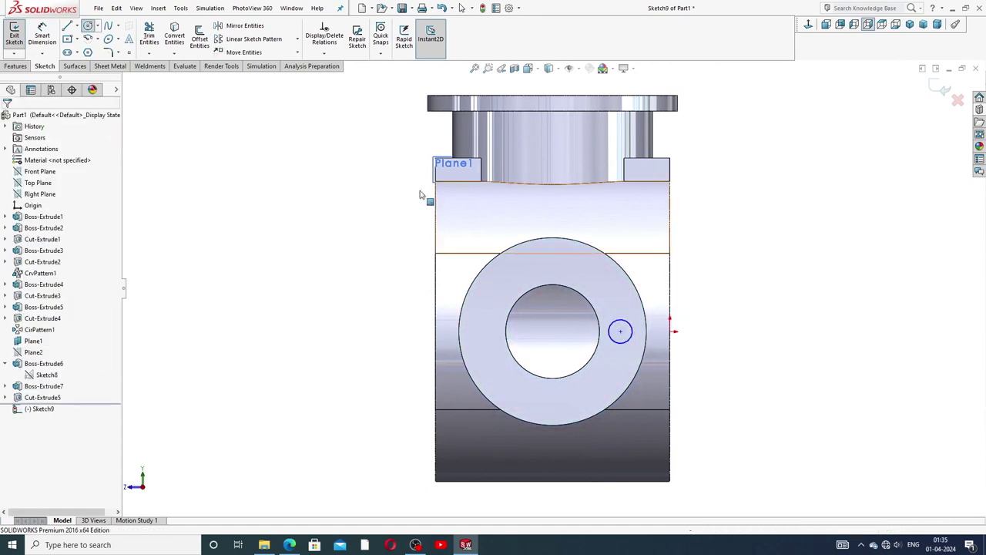
Step: Dimension the circle Ø10 and its centre 37.50 mm from the origin
left_click(44, 39)
left_click(624, 323)
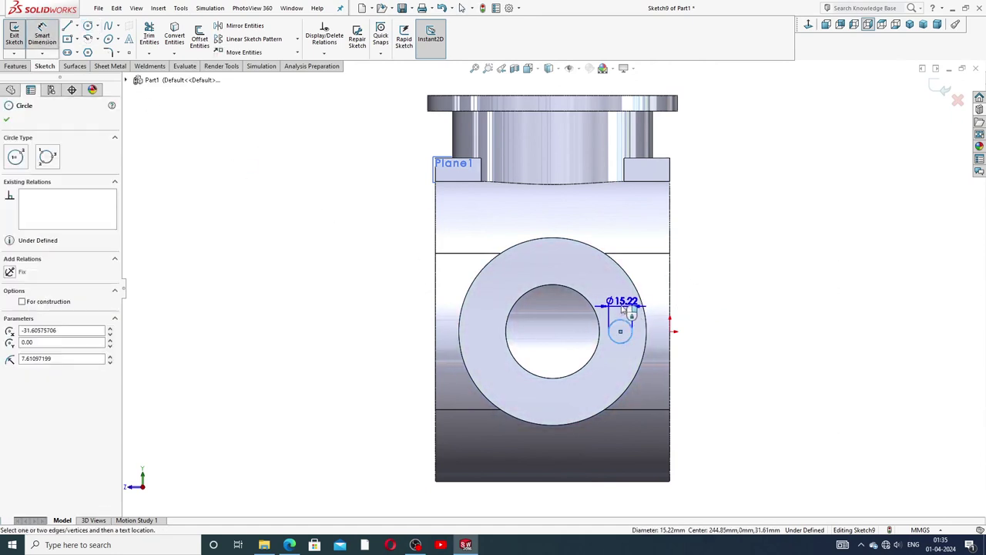
left_click(626, 301)
type("10")
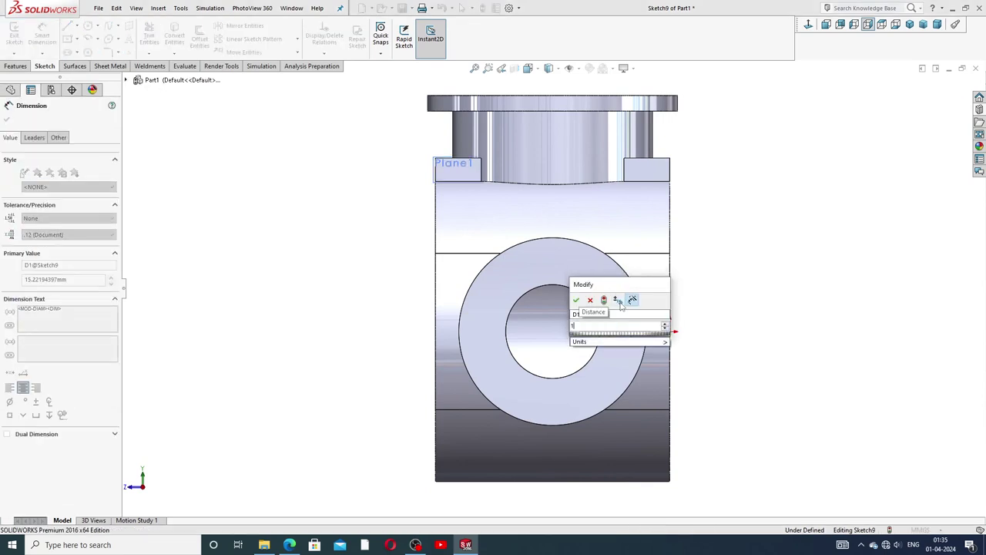
key("Return")
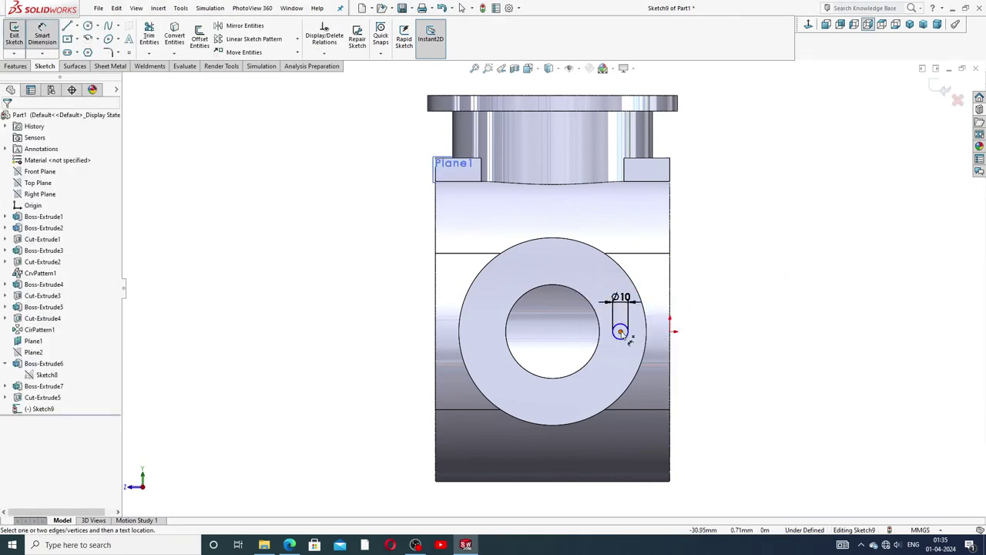
left_click(620, 332)
left_click(672, 333)
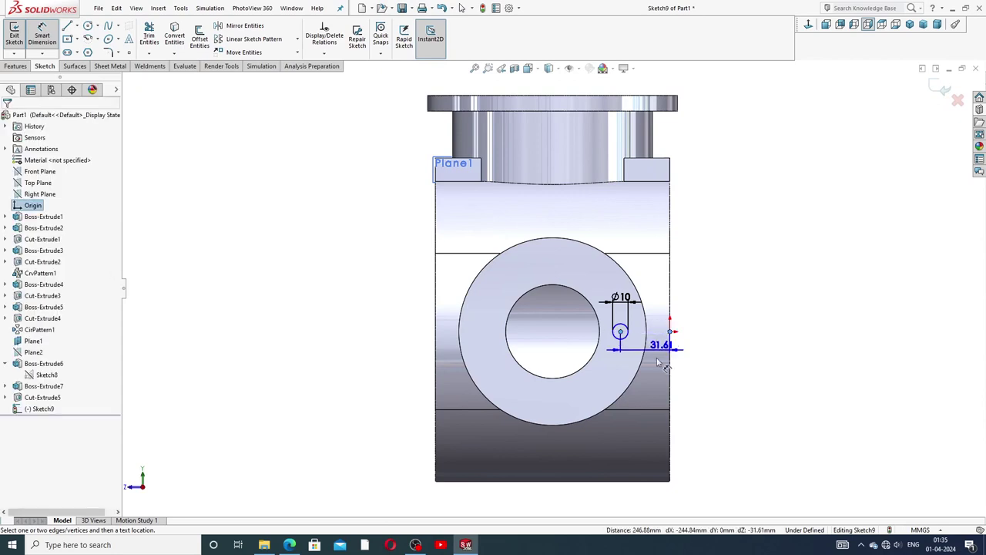
left_click(646, 411)
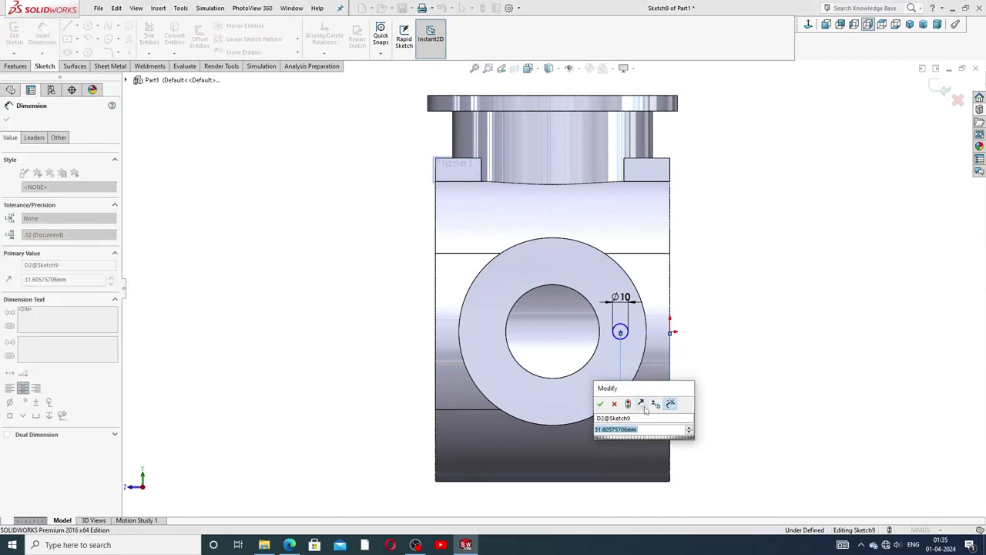
type(".")
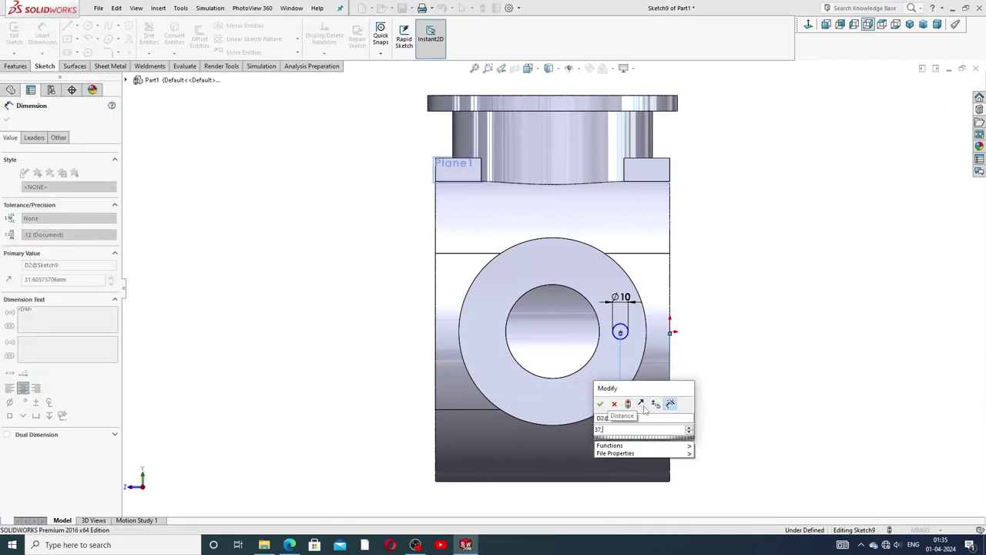
type("5")
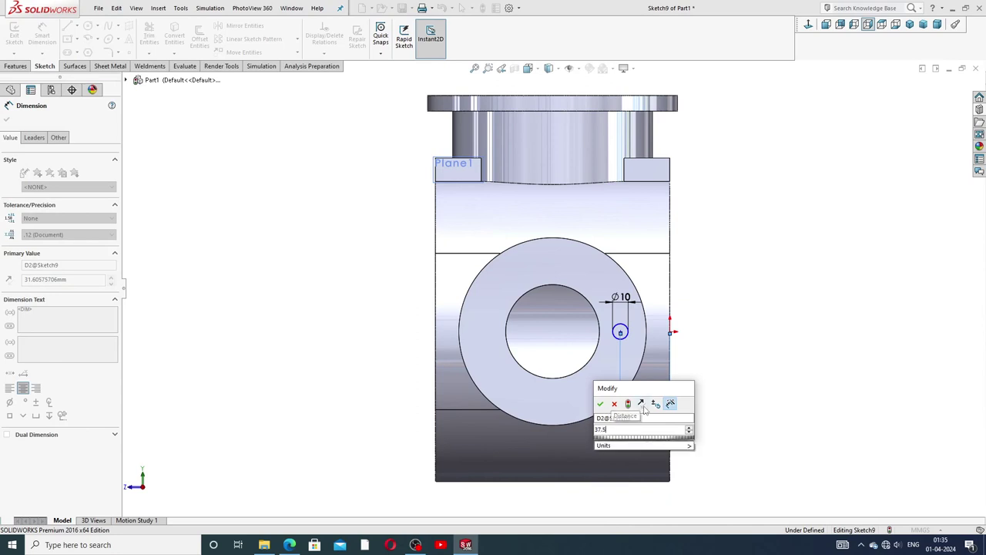
key("Return")
left_click(726, 310)
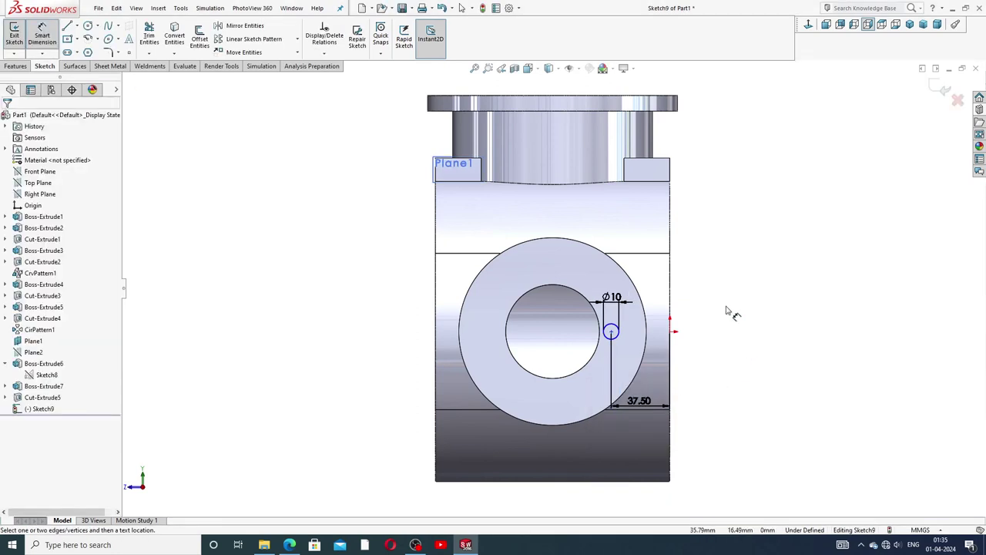
scroll(655, 401, "down", 2)
right_click(805, 228)
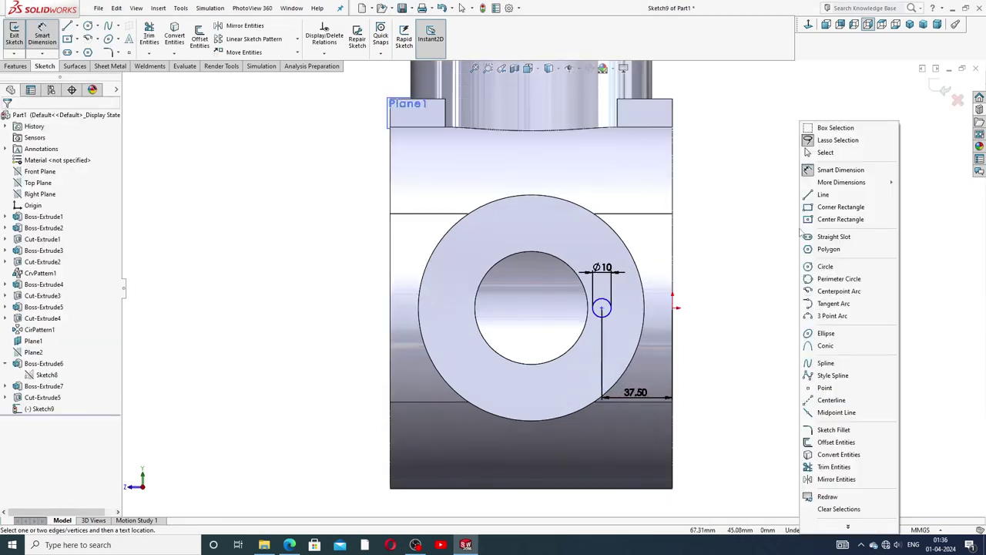
left_click(825, 153)
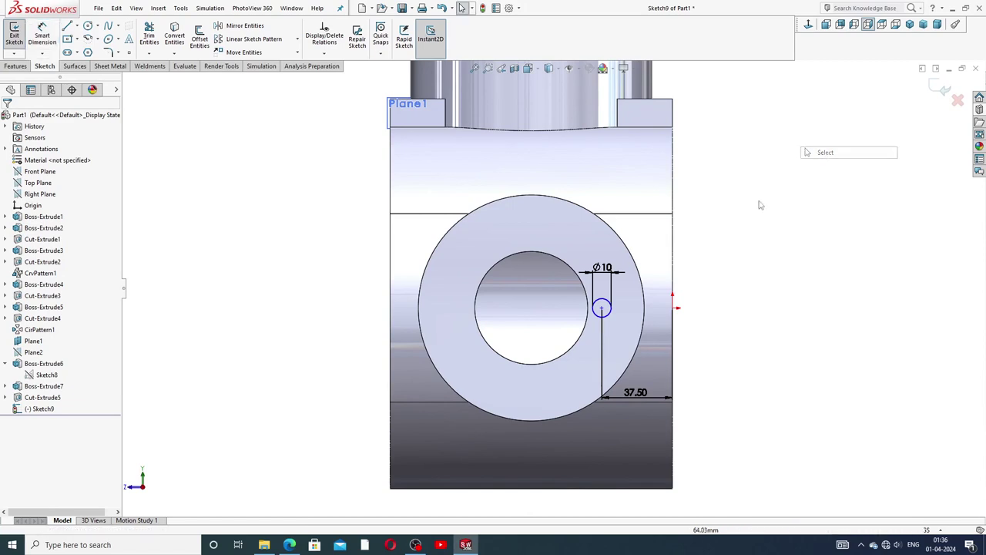
Step: Make the circle centre Horizontal with the origin and tidy the Ø10 and 37.50 labels
left_click(602, 308)
left_click(673, 308, "ctrl")
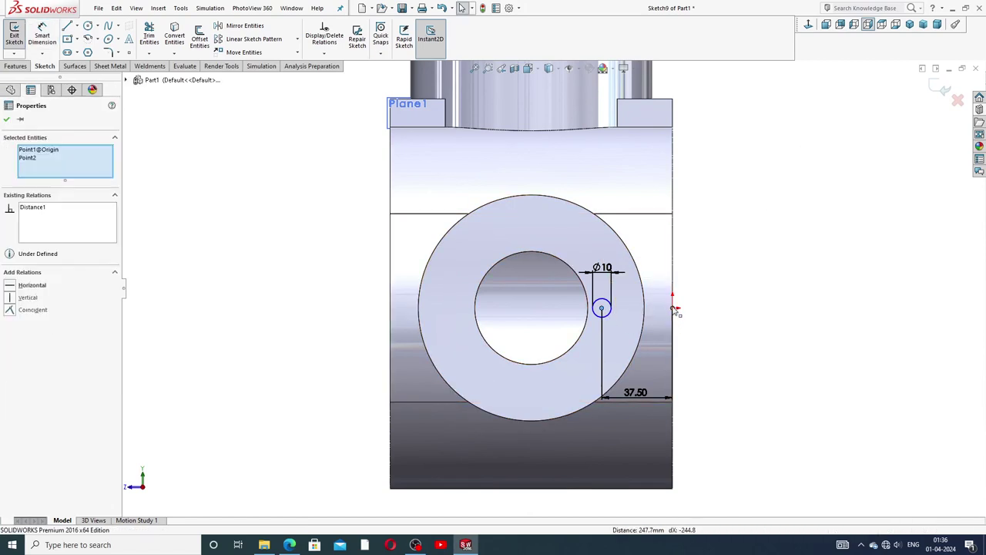
left_click(700, 263)
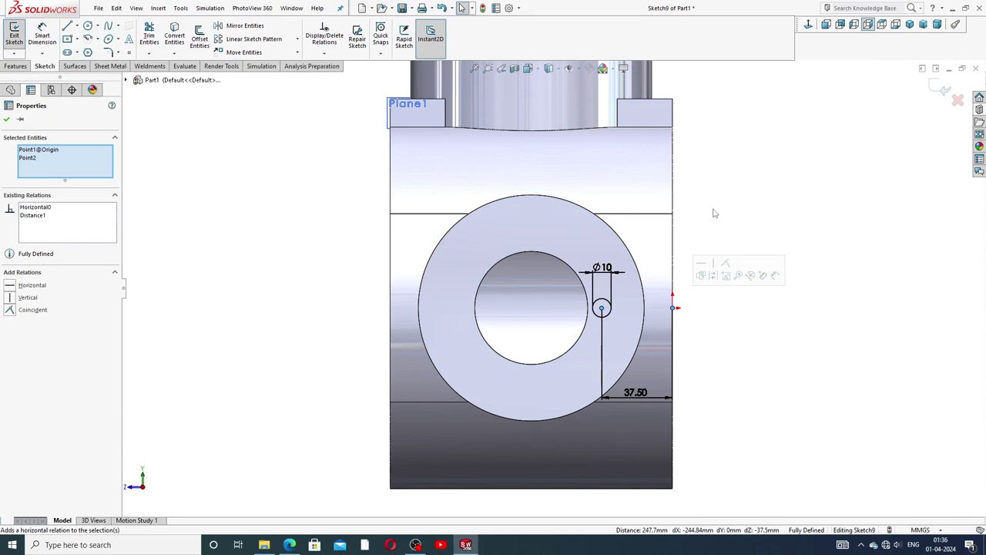
left_click(711, 222)
left_click_drag(603, 267, 600, 258)
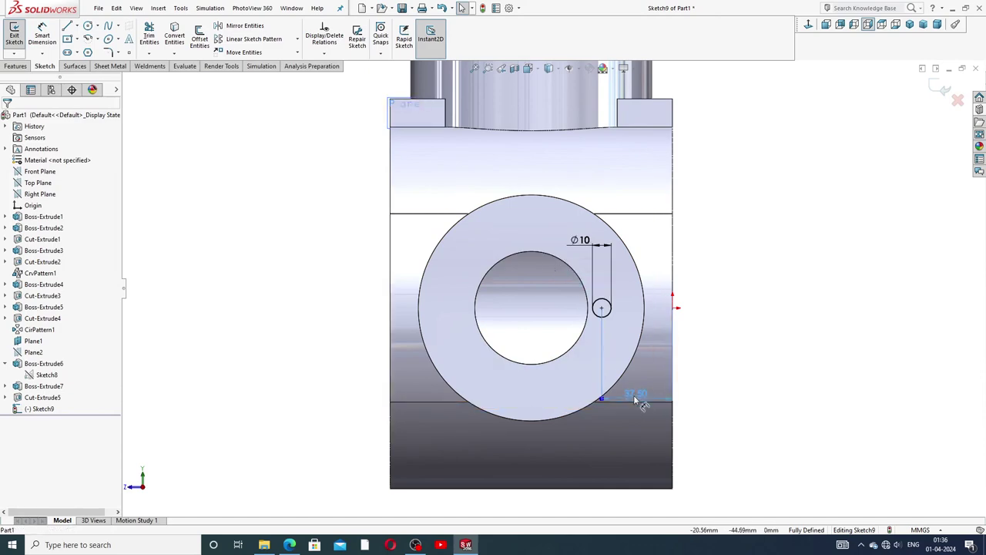
left_click_drag(644, 407, 638, 416)
left_click(709, 378)
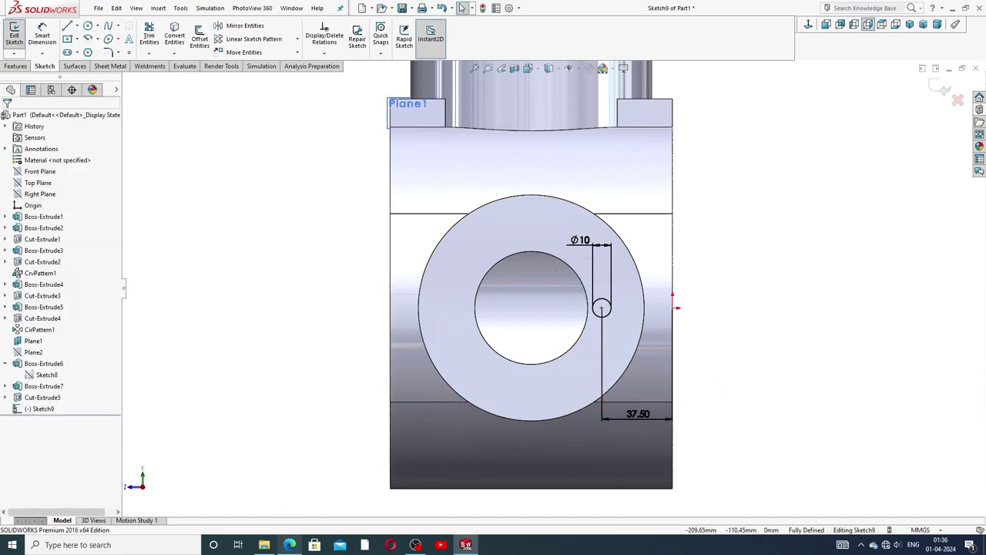
left_click(289, 544)
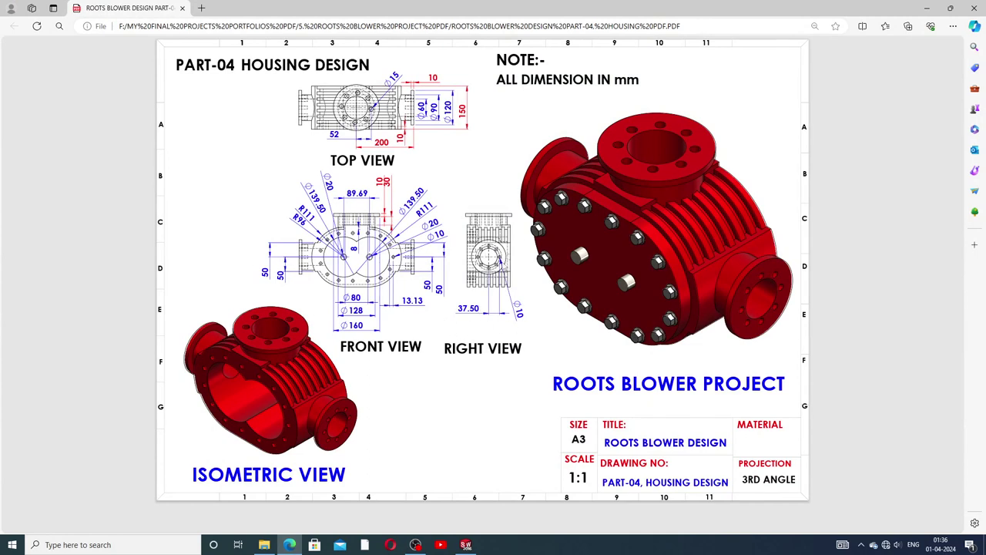
left_click(465, 545)
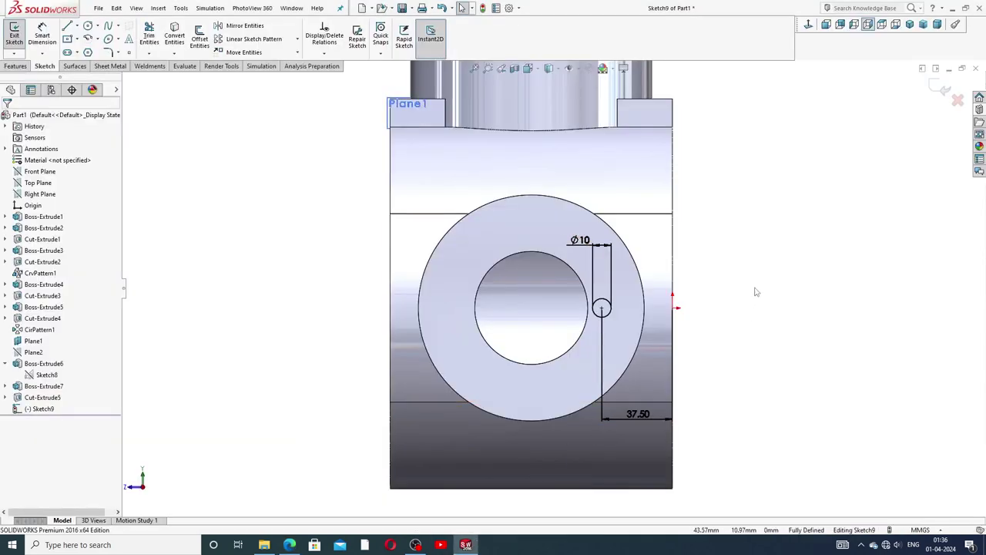
left_click(15, 66)
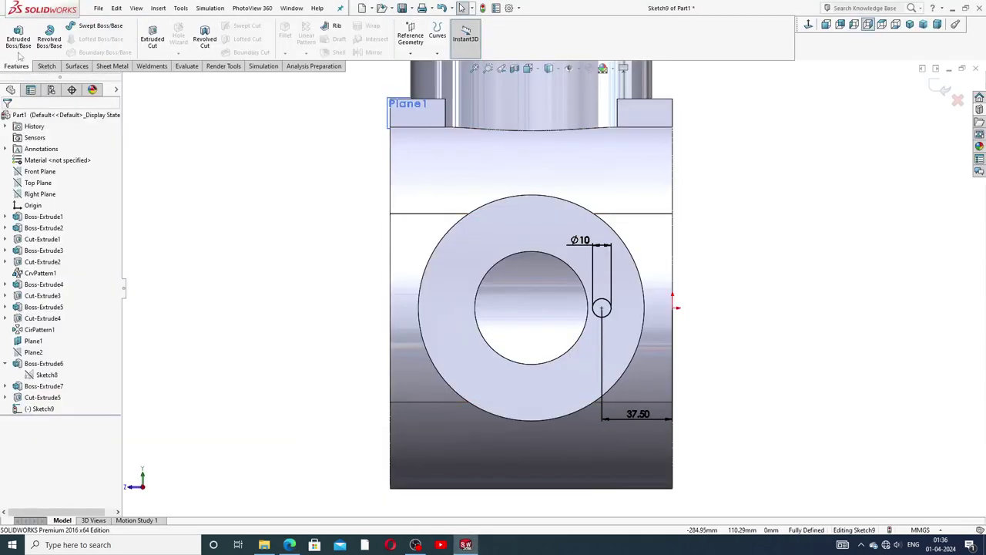
left_click(152, 39)
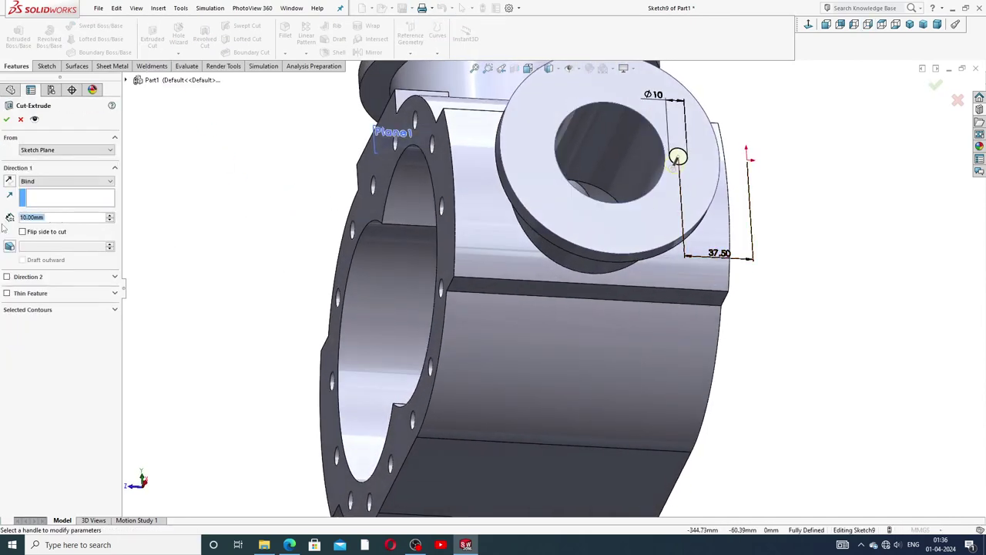
type("30")
key("Return")
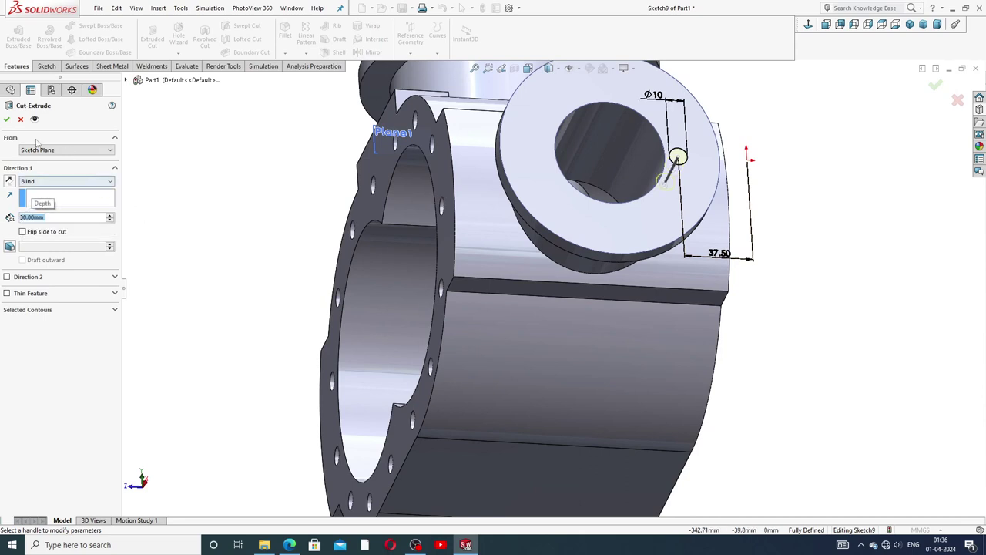
left_click(7, 119)
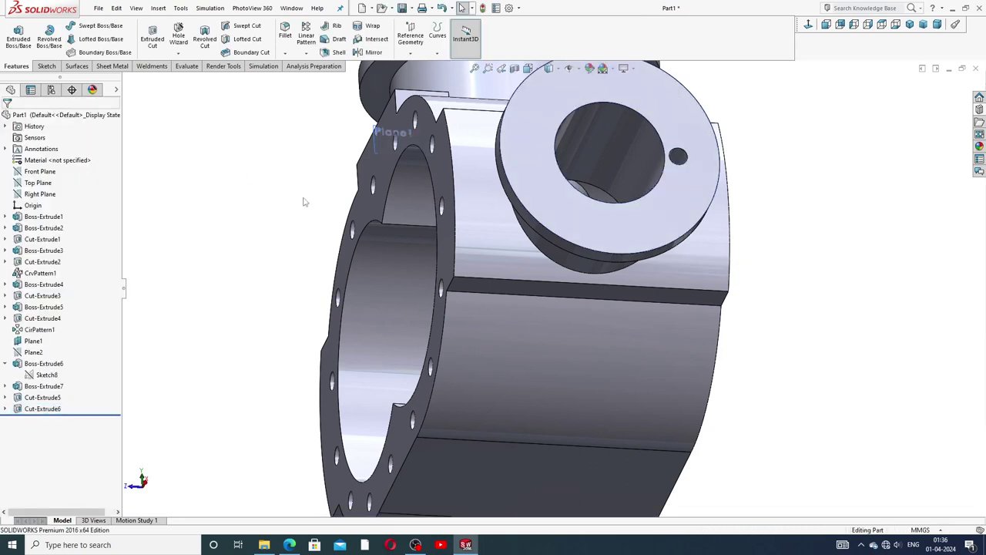
mouse_move(769, 207)
middle_mouse_down()
mouse_move(773, 191)
mouse_move(663, 232)
middle_mouse_up()
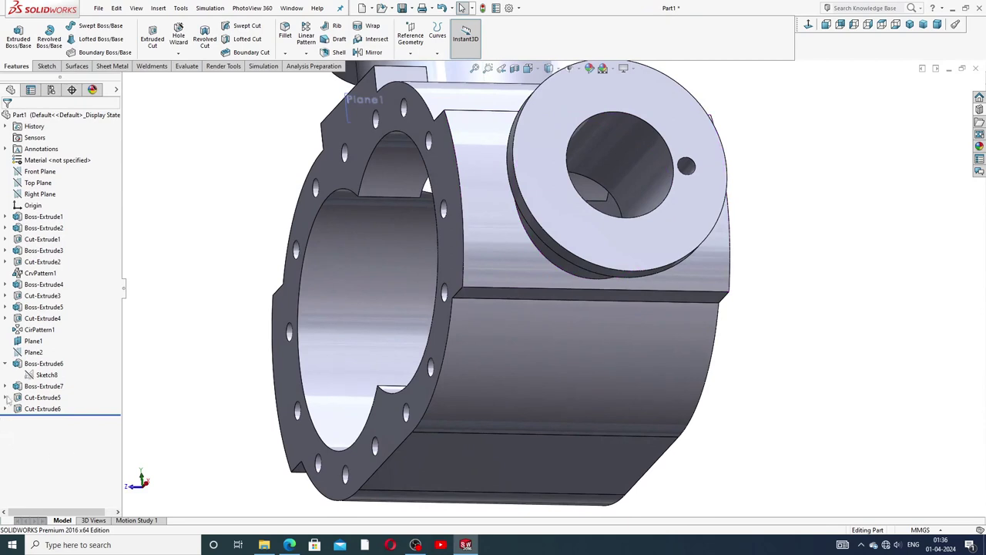
left_click(5, 363)
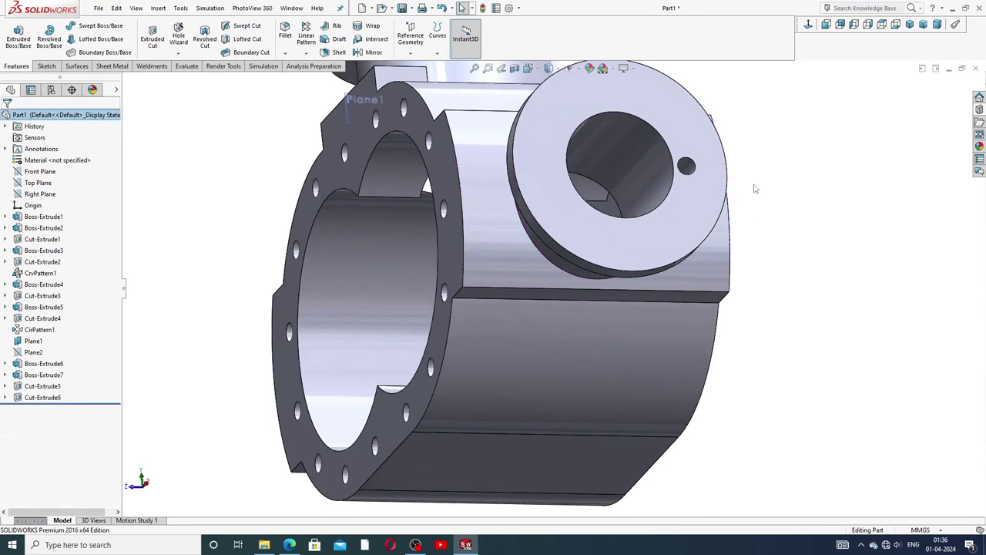
scroll(755, 189, "up", 3)
mouse_move(755, 189)
middle_mouse_down()
mouse_move(676, 205)
mouse_move(693, 185)
mouse_move(702, 196)
mouse_move(557, 136)
middle_mouse_up()
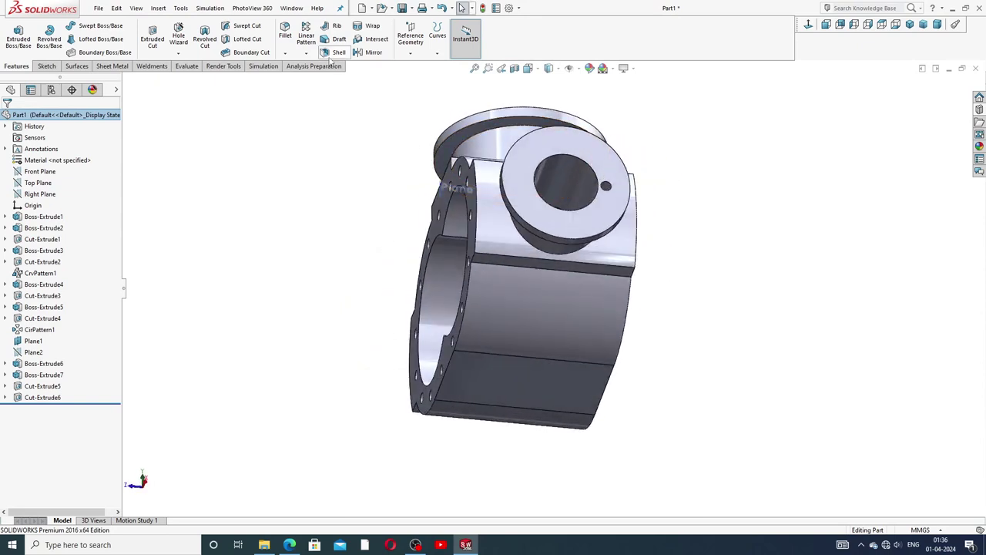
Step: Circular-pattern the Ø10 hole cut 8 times through 360° about the port flange face
left_click(306, 53)
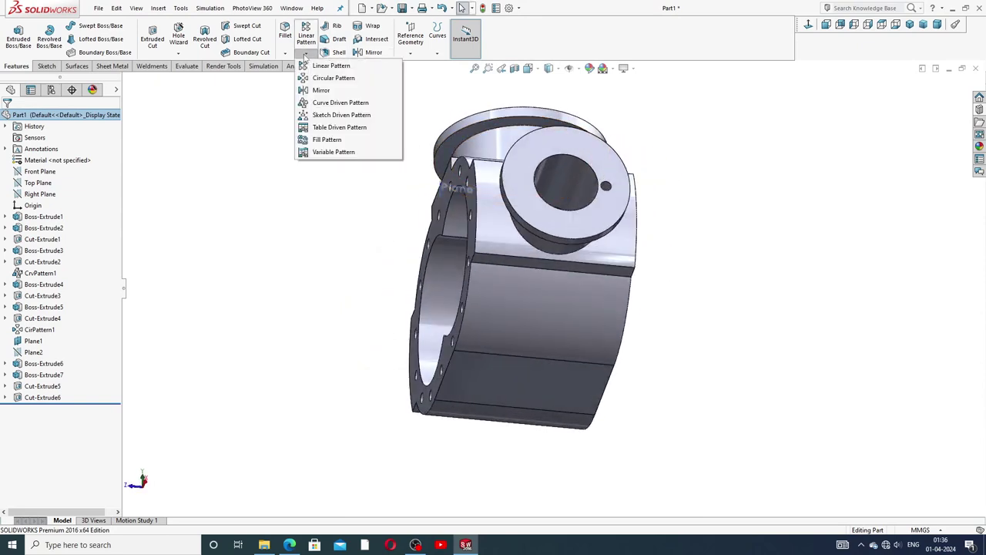
left_click(343, 78)
scroll(584, 228, "down", 3)
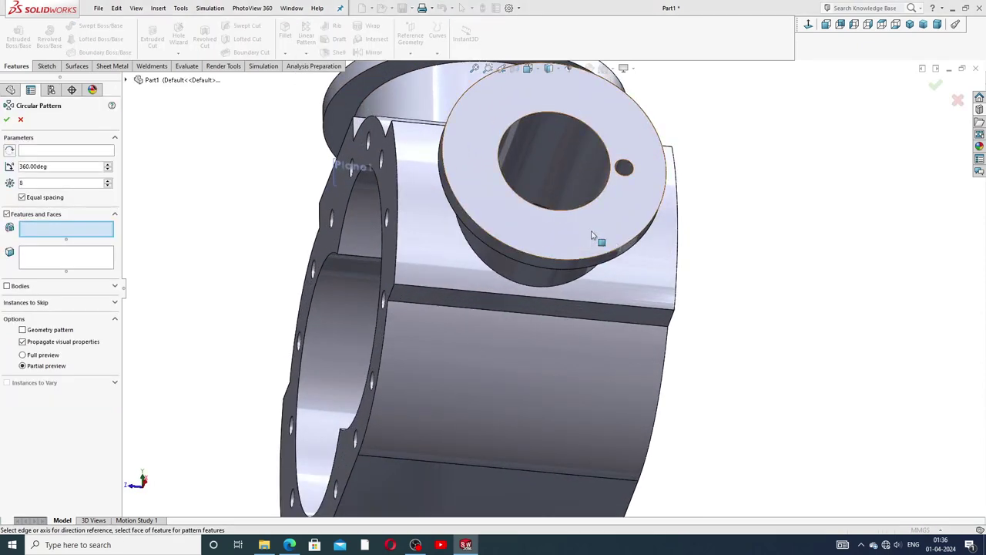
left_click(624, 168)
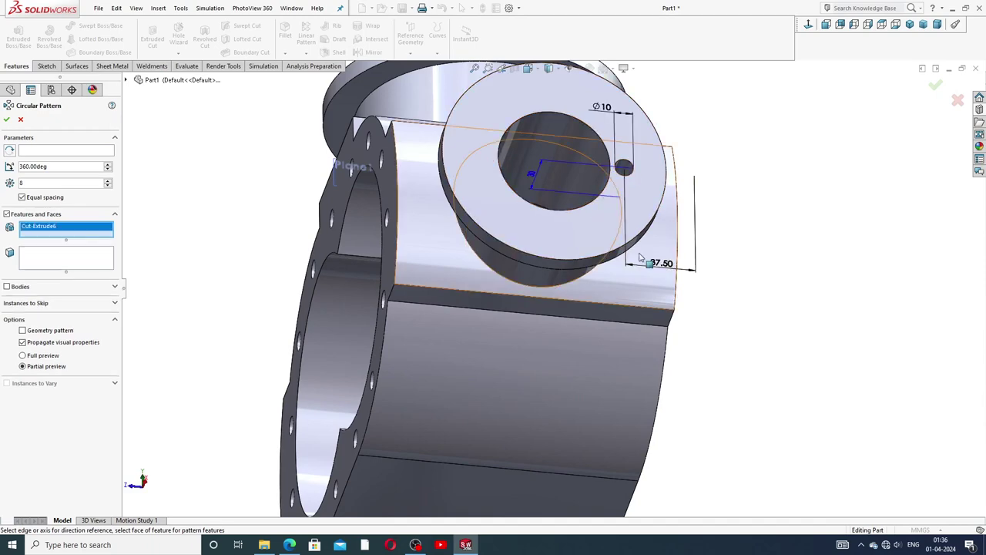
middle_click_drag(630, 255, 2, 133)
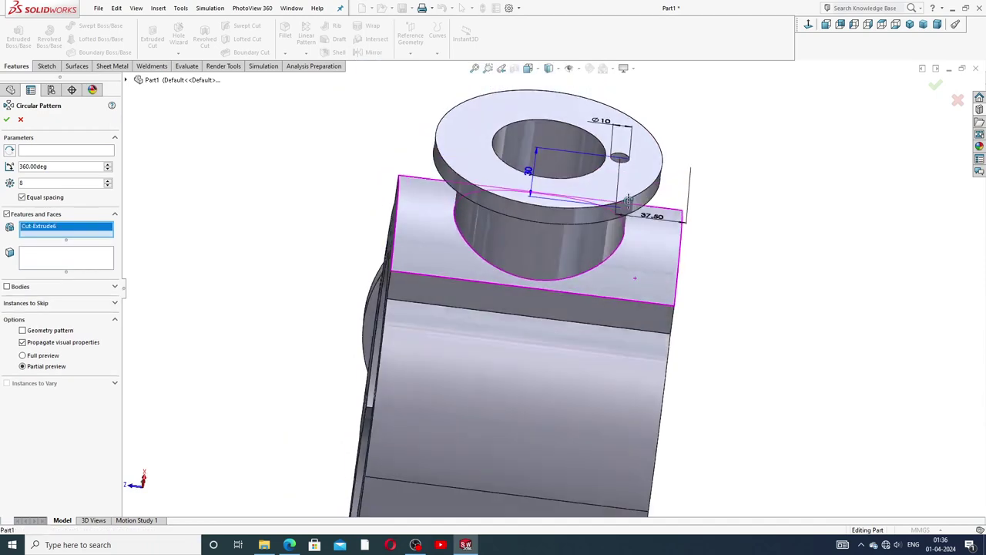
left_click(37, 152)
left_click(573, 209)
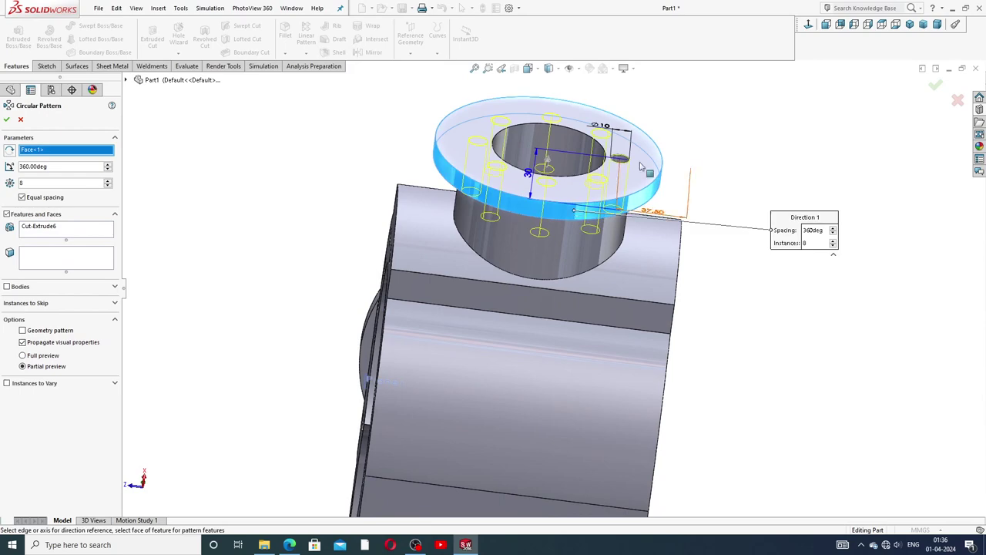
middle_click_drag(640, 166, 555, 187)
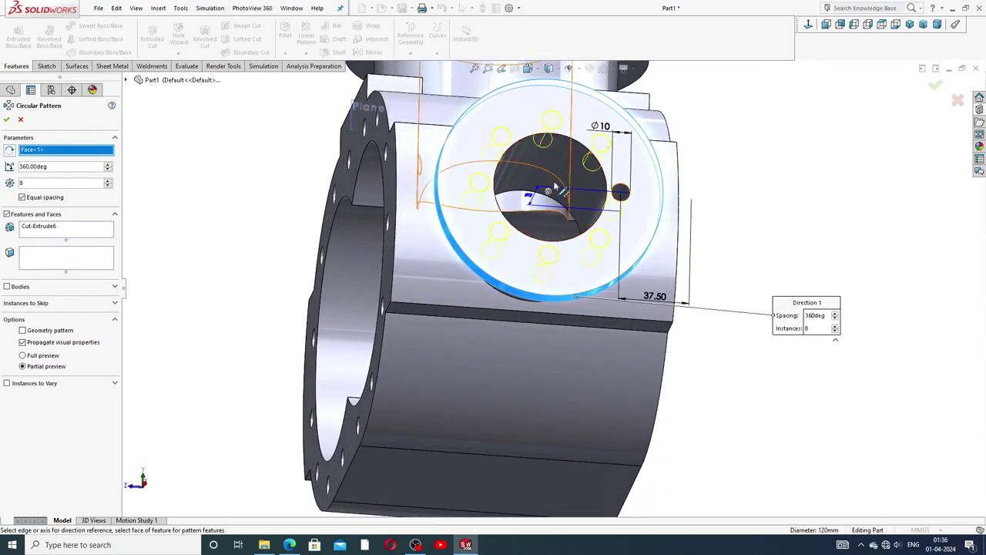
key("z")
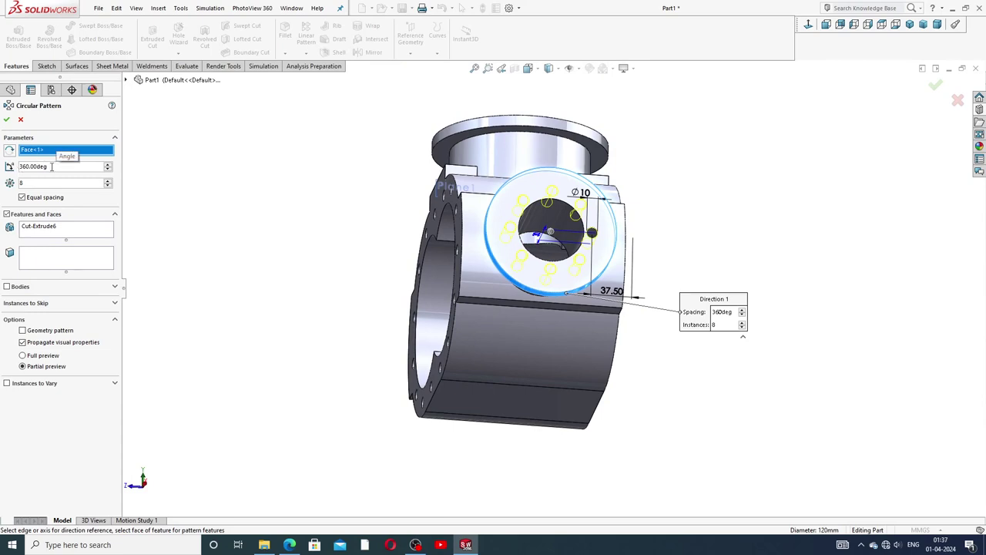
left_click(7, 120)
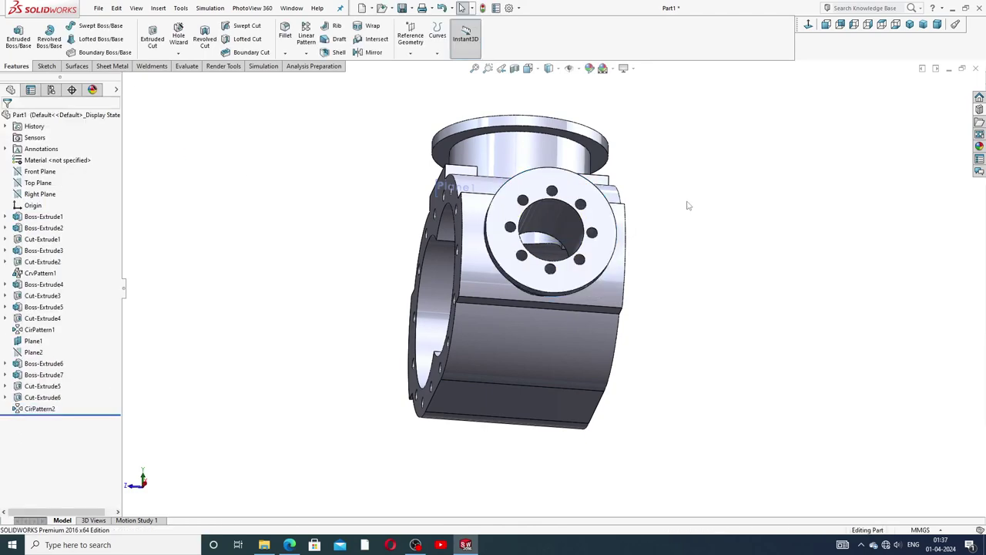
Step: Orbit the part to inspect the new holes, the open flanged end and the side flange
mouse_move(689, 205)
middle_mouse_down()
mouse_move(563, 250)
mouse_move(576, 267)
middle_mouse_up()
scroll(576, 266, "up", 2)
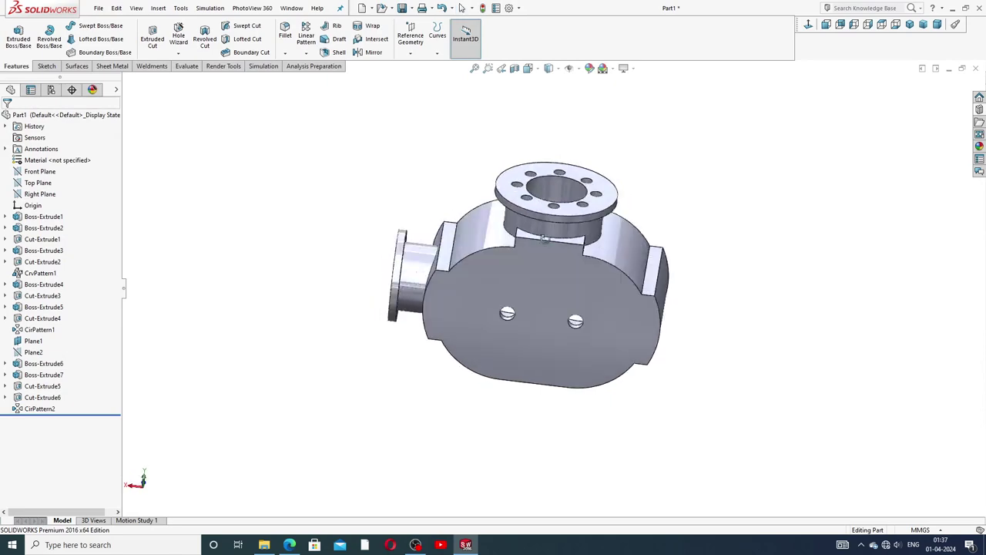
mouse_move(544, 238)
middle_mouse_down()
mouse_move(639, 235)
mouse_move(760, 335)
mouse_move(611, 350)
mouse_move(521, 235)
middle_mouse_up()
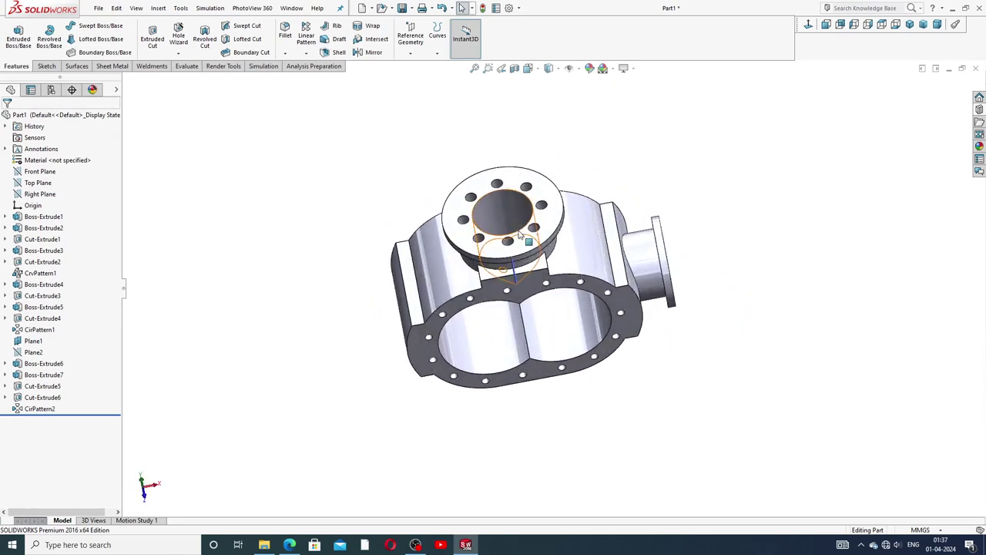
mouse_move(650, 202)
middle_mouse_down()
mouse_move(581, 150)
mouse_move(611, 176)
middle_mouse_up()
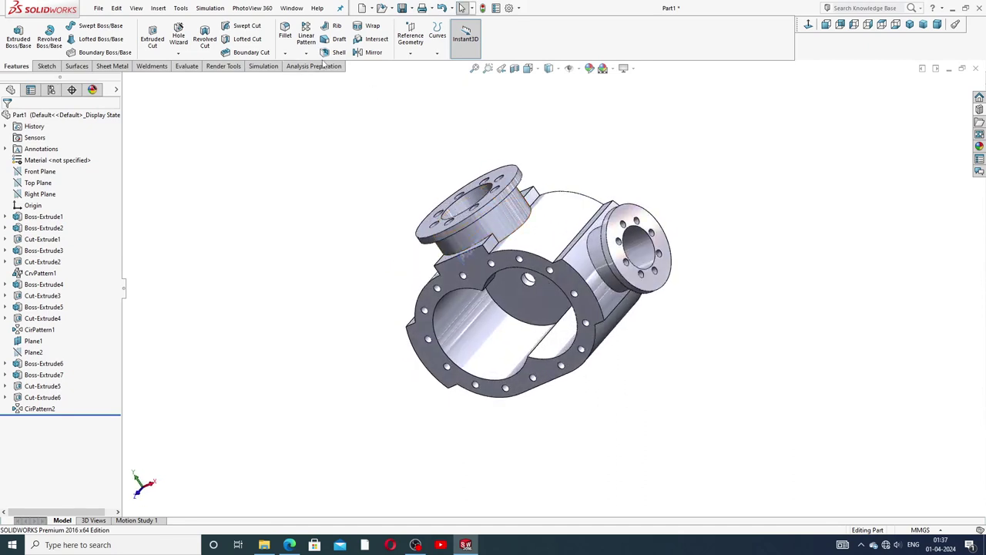
Step: Mirror Boss-Extrude6, Boss-Extrude7, Cut-Extrude5, Cut-Extrude6 and CirPattern2 across Plane1
left_click(370, 52)
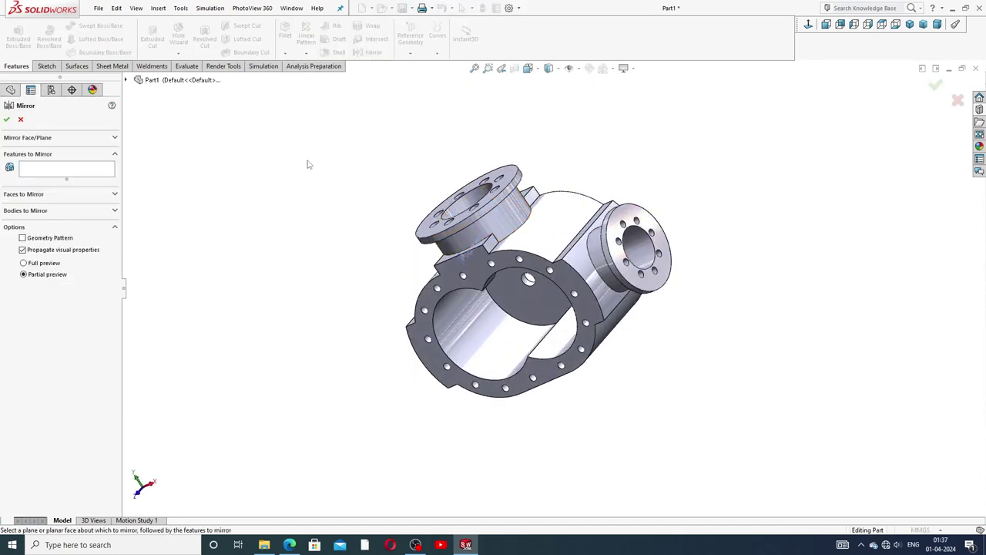
mouse_move(315, 168)
middle_mouse_down()
mouse_move(334, 170)
mouse_move(326, 134)
middle_mouse_up()
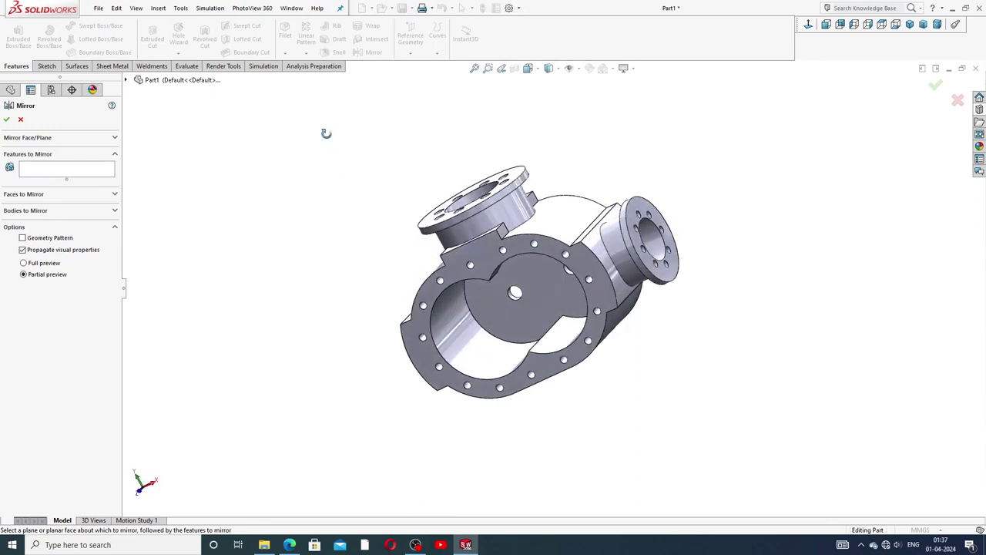
left_click(62, 169)
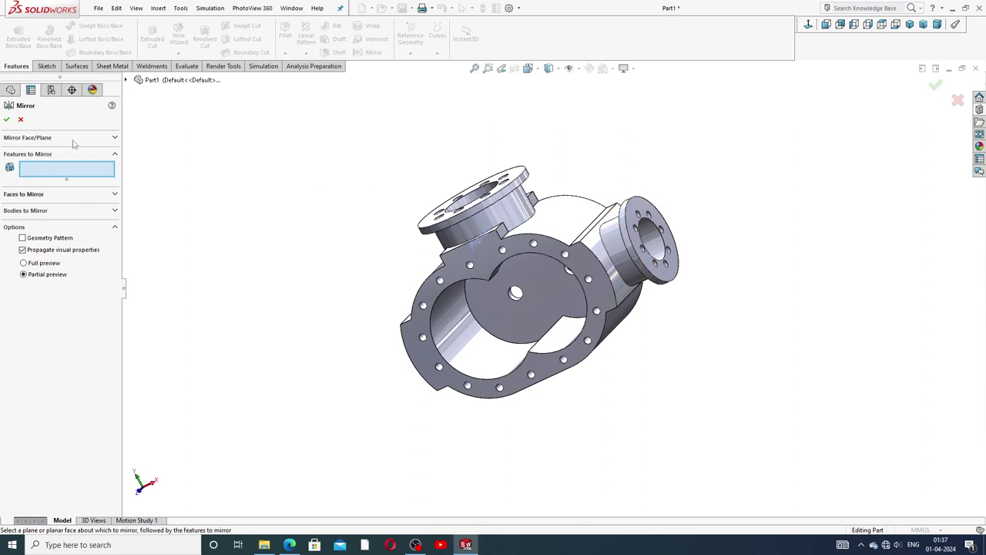
left_click(98, 140)
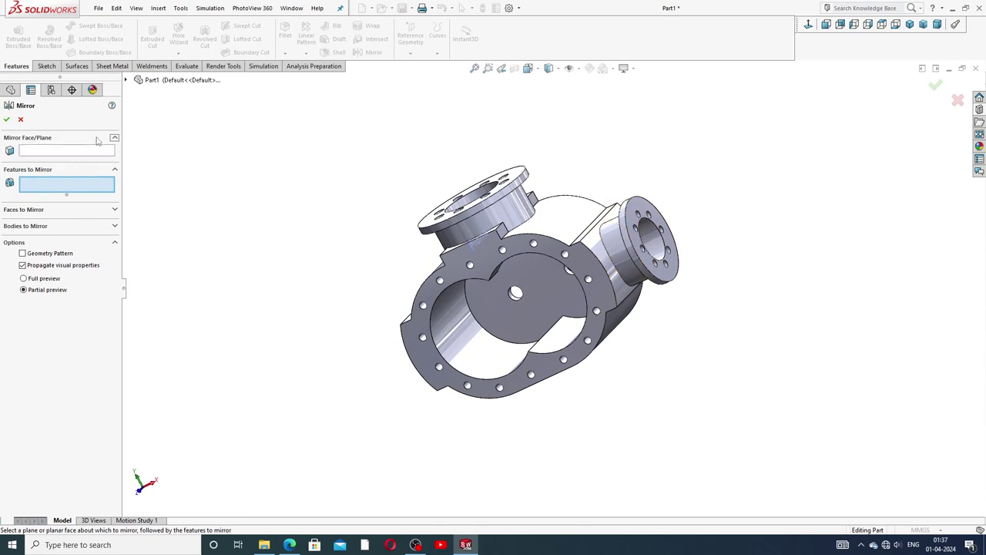
left_click(55, 151)
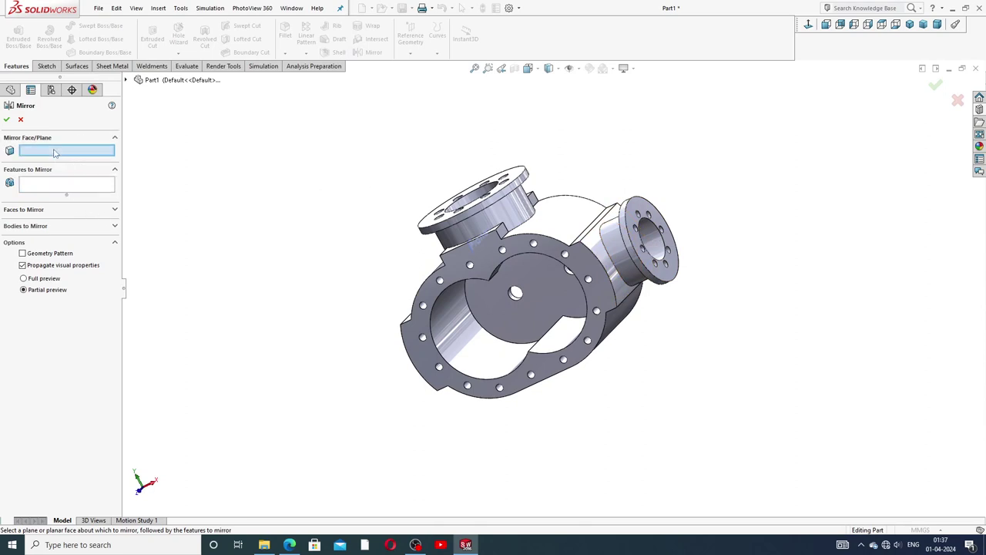
left_click(479, 245)
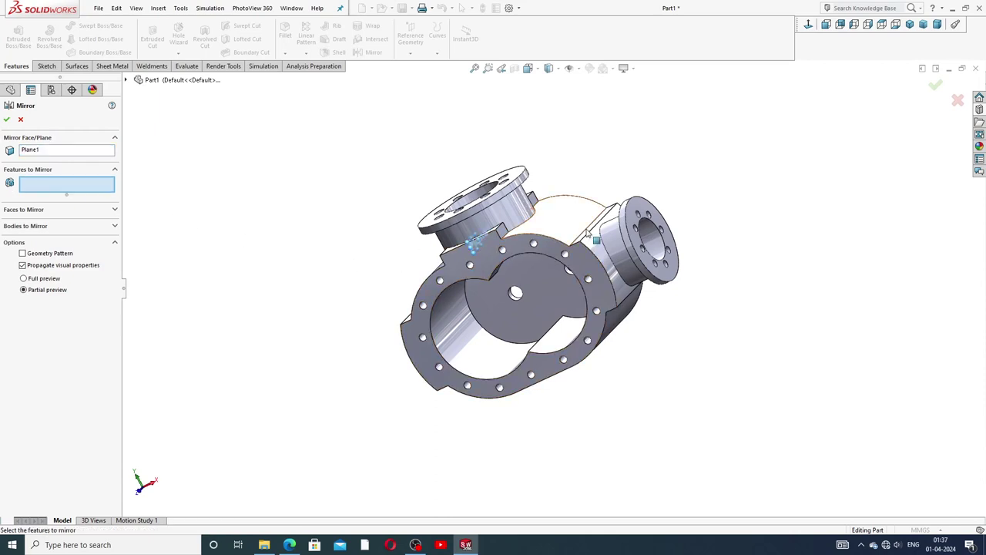
left_click(127, 80)
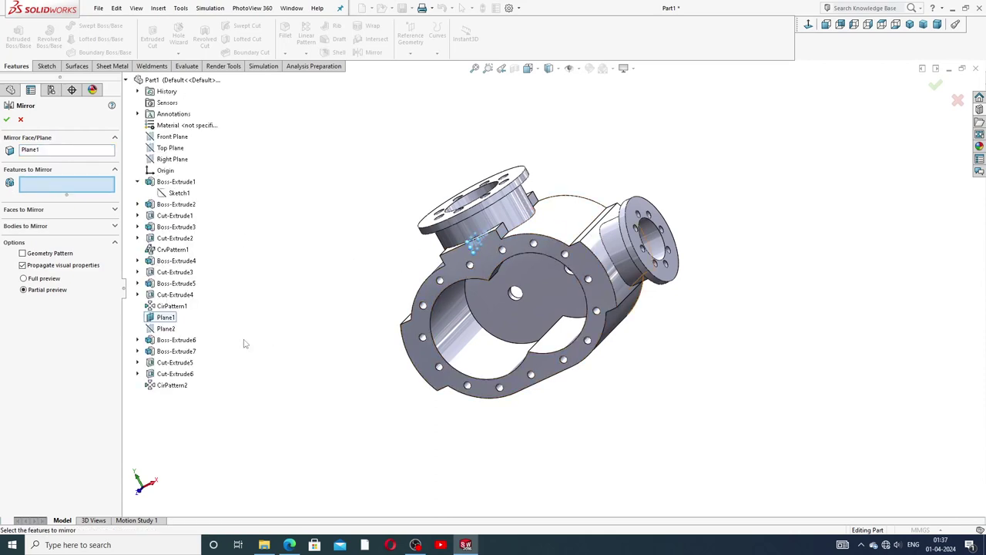
left_click(185, 340)
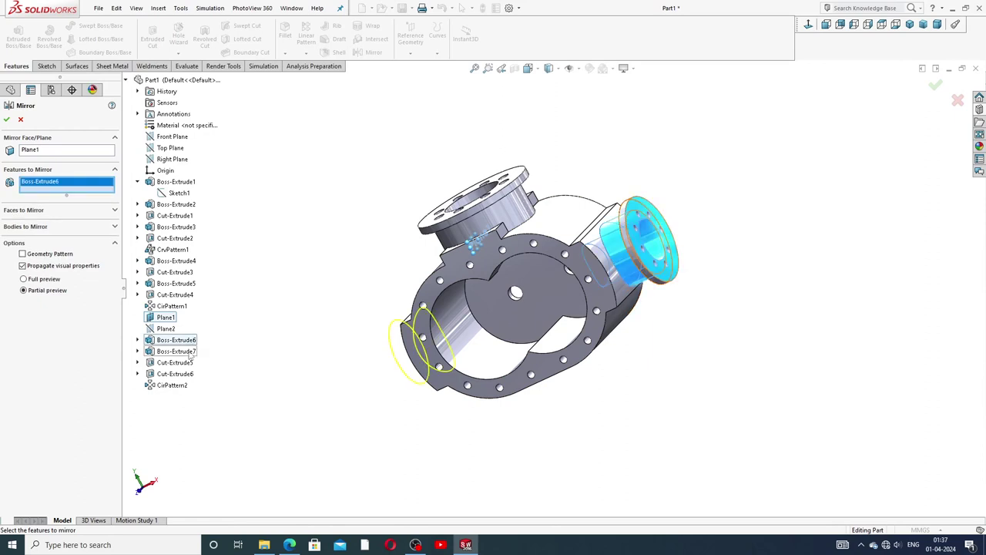
left_click(182, 351)
left_click(181, 362)
left_click(185, 374)
left_click(174, 384)
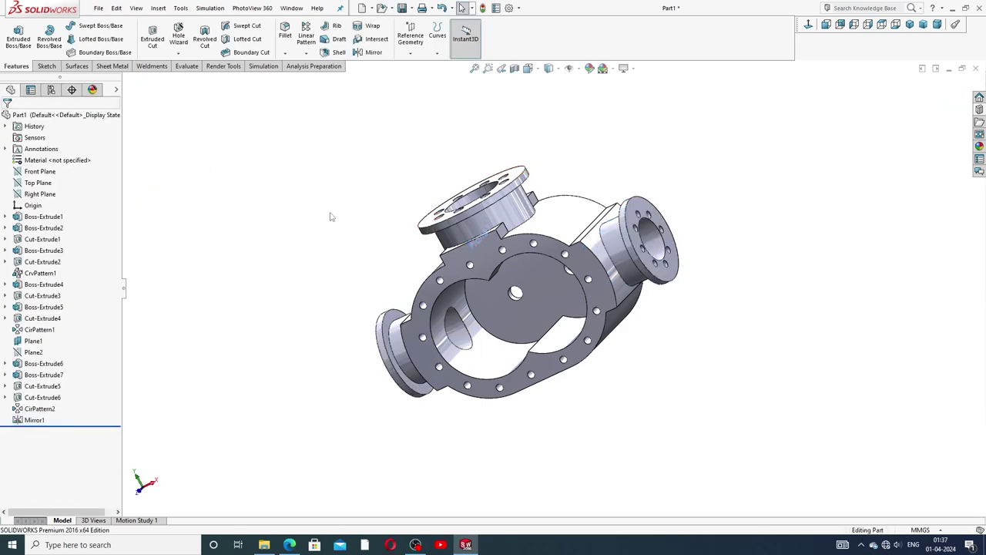
mouse_move(331, 214)
middle_mouse_down()
mouse_move(374, 235)
mouse_move(408, 137)
mouse_move(401, 165)
middle_mouse_up()
scroll(401, 165, "down", 3)
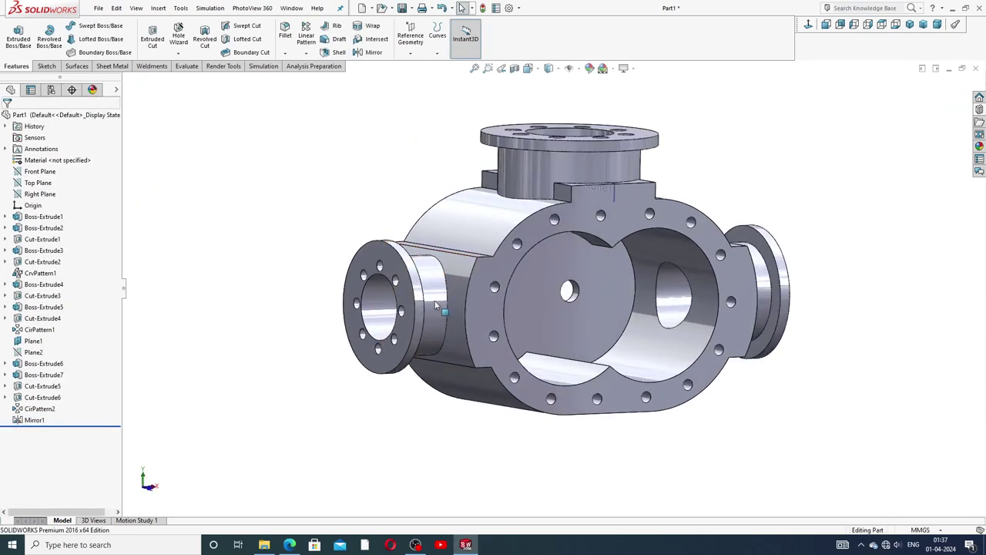
mouse_move(605, 254)
middle_mouse_down()
mouse_move(587, 256)
mouse_move(693, 224)
mouse_move(647, 168)
middle_mouse_up()
scroll(694, 223, "up", 3)
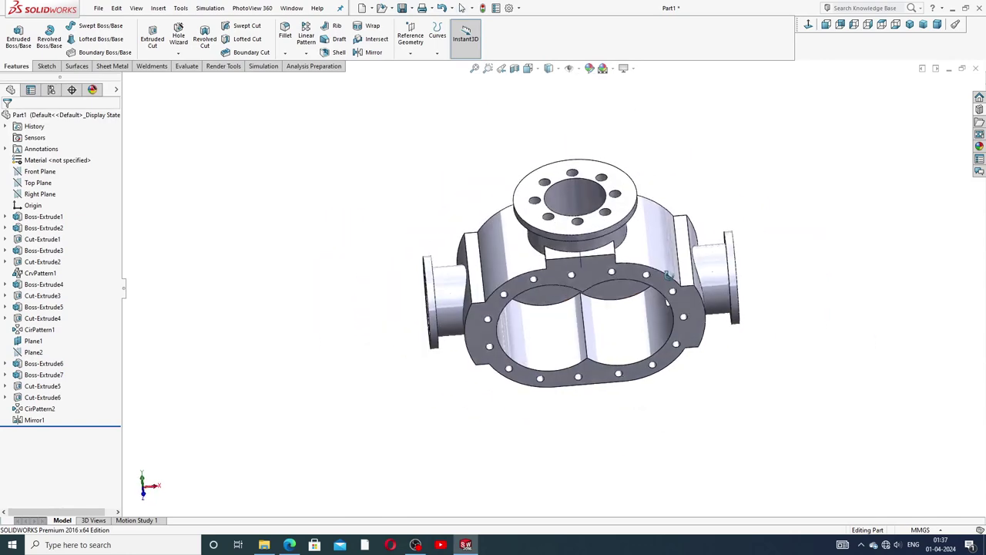
left_click(603, 68)
left_click(780, 188)
mouse_move(780, 188)
middle_mouse_down()
mouse_move(760, 125)
mouse_move(714, 172)
mouse_move(731, 183)
mouse_move(593, 256)
middle_mouse_up()
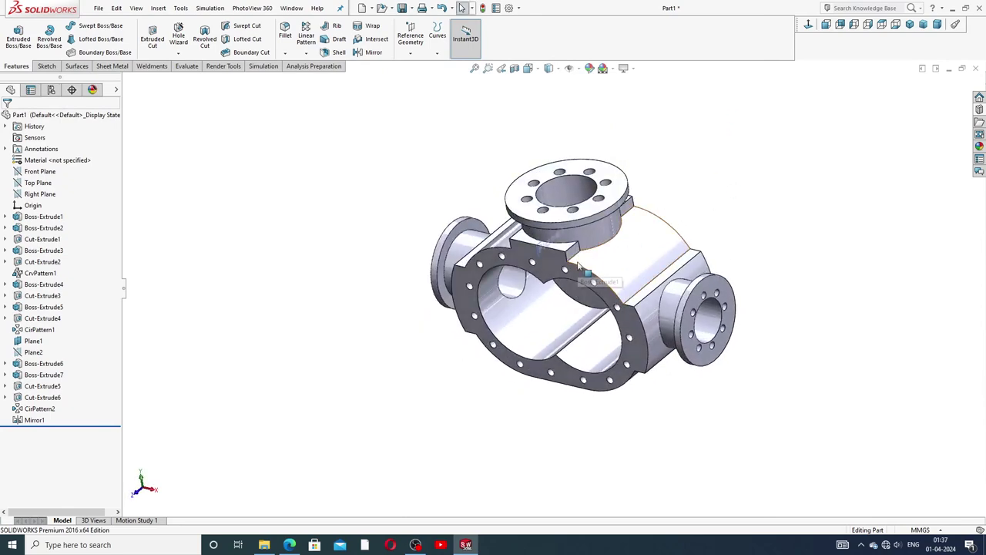
scroll(578, 267, "down", 3)
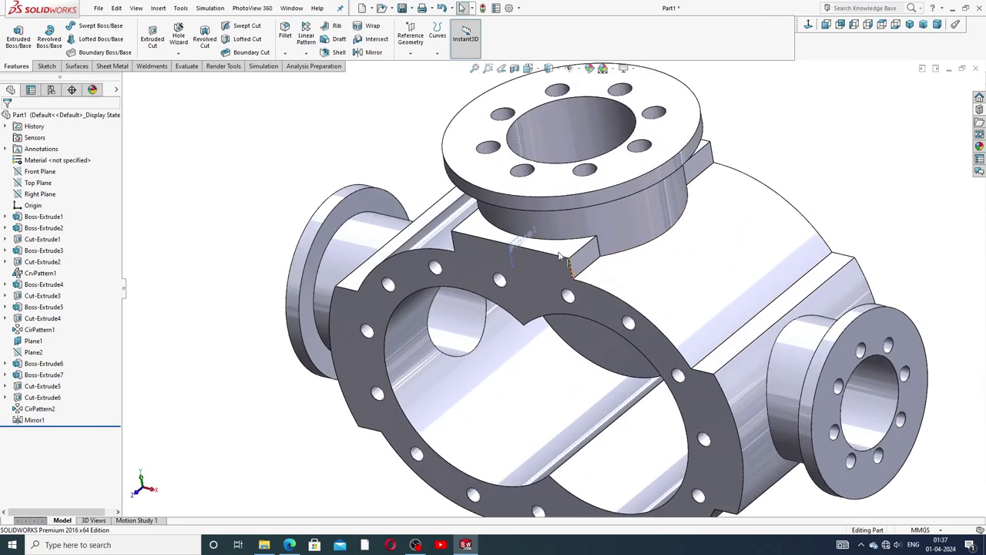
scroll(539, 266, "down", 3)
left_click(473, 262)
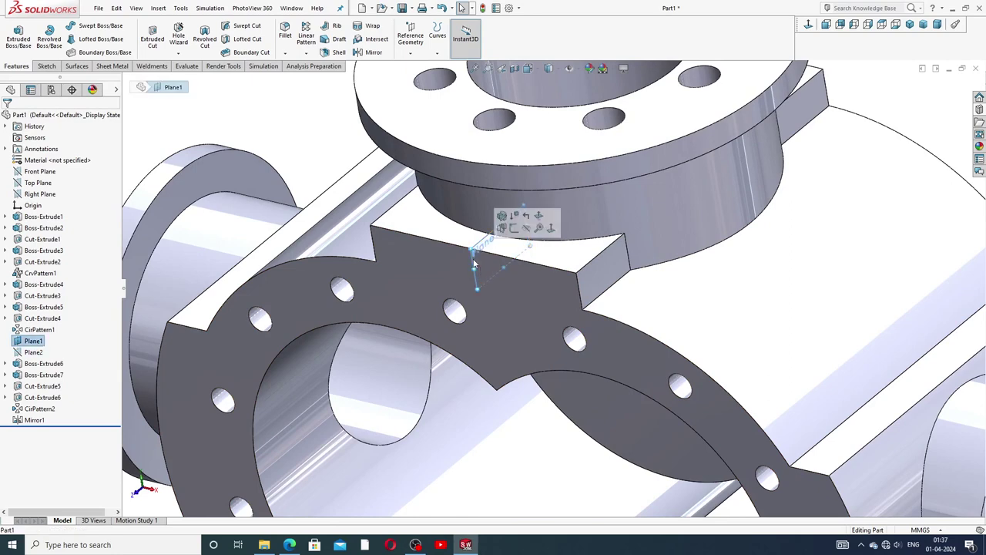
scroll(624, 238, "up", 5)
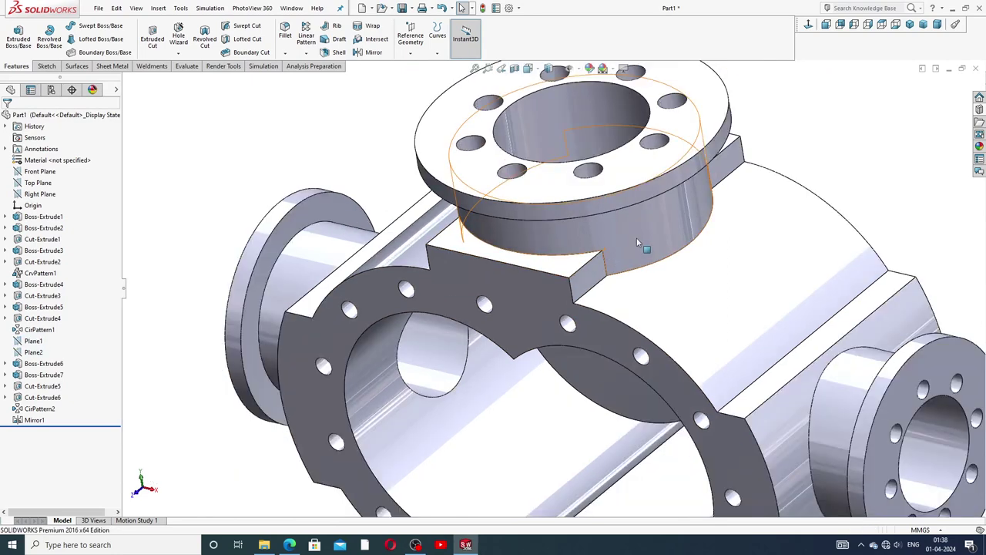
mouse_move(624, 238)
middle_mouse_down()
mouse_move(661, 223)
mouse_move(665, 277)
middle_mouse_up()
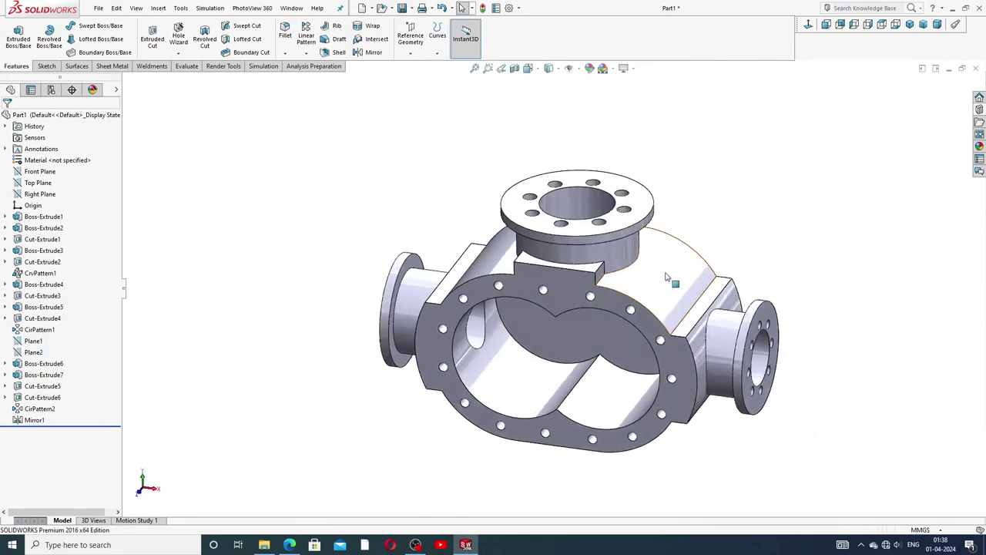
scroll(665, 278, "down", 2)
left_click(289, 545)
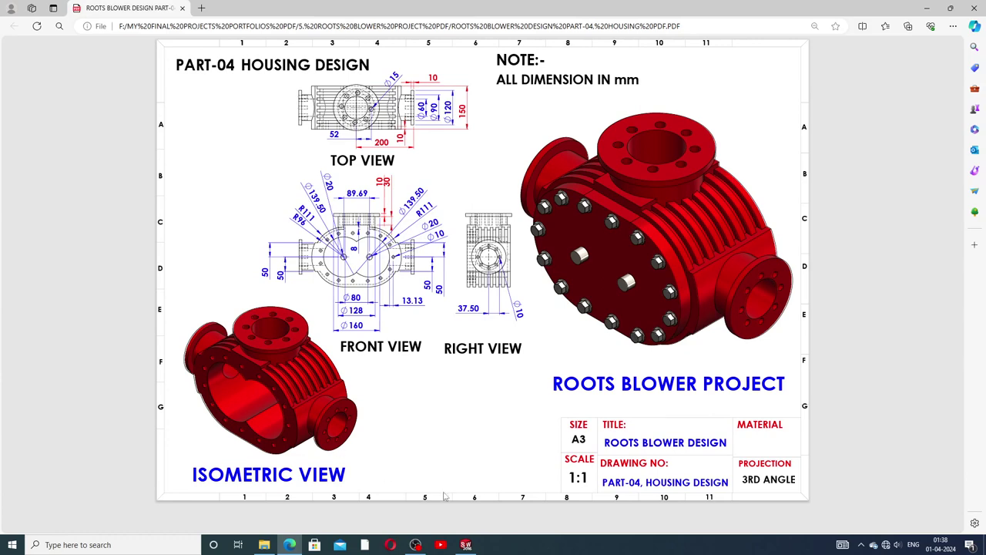
left_click(466, 544)
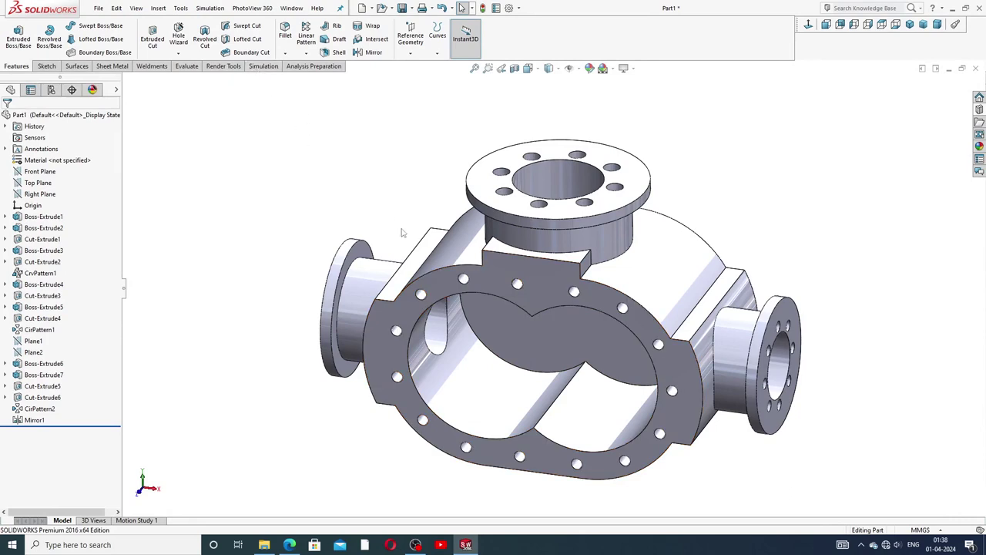
Step: Choose the Straight Slot tool and open a new sketch on the front flange face
left_click(55, 67)
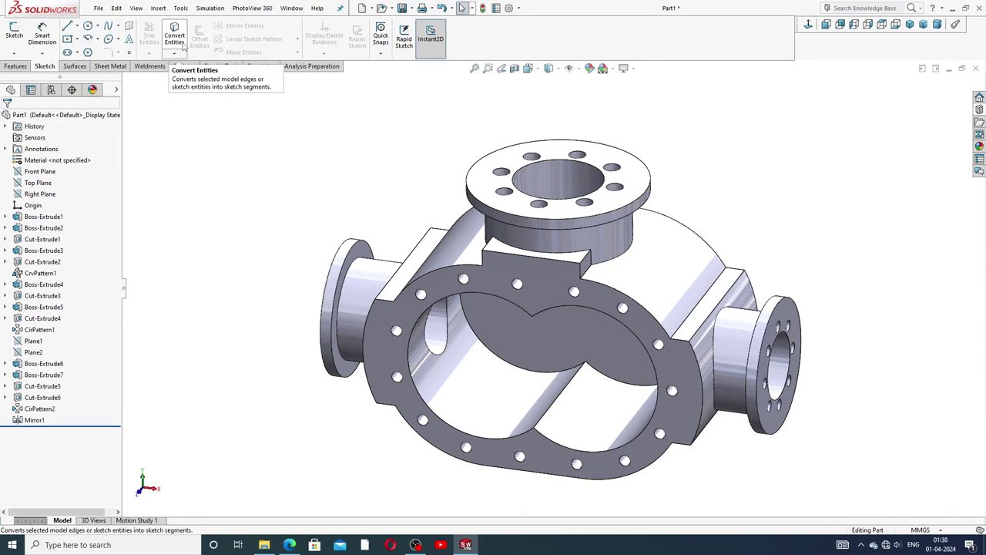
left_click(78, 53)
left_click(93, 66)
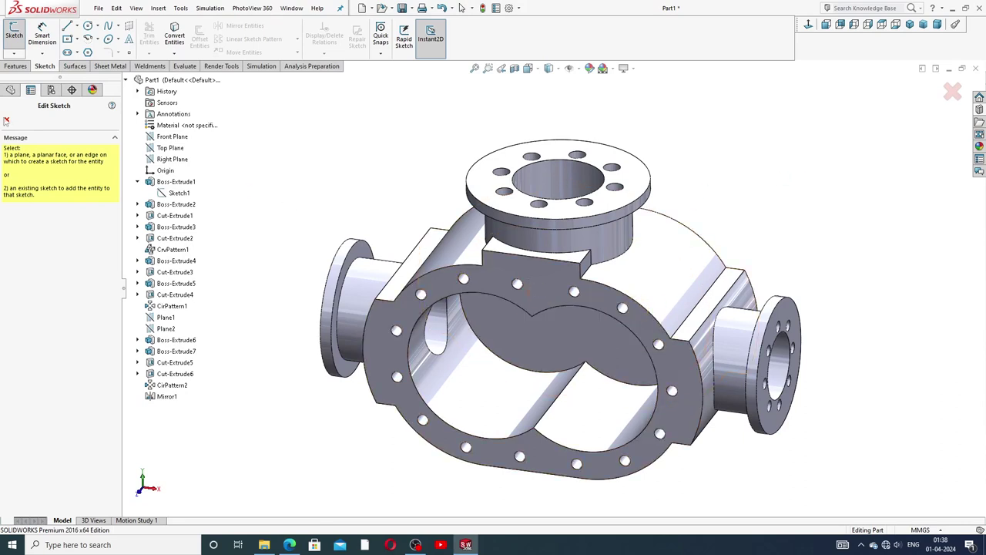
left_click(7, 120)
left_click(579, 274)
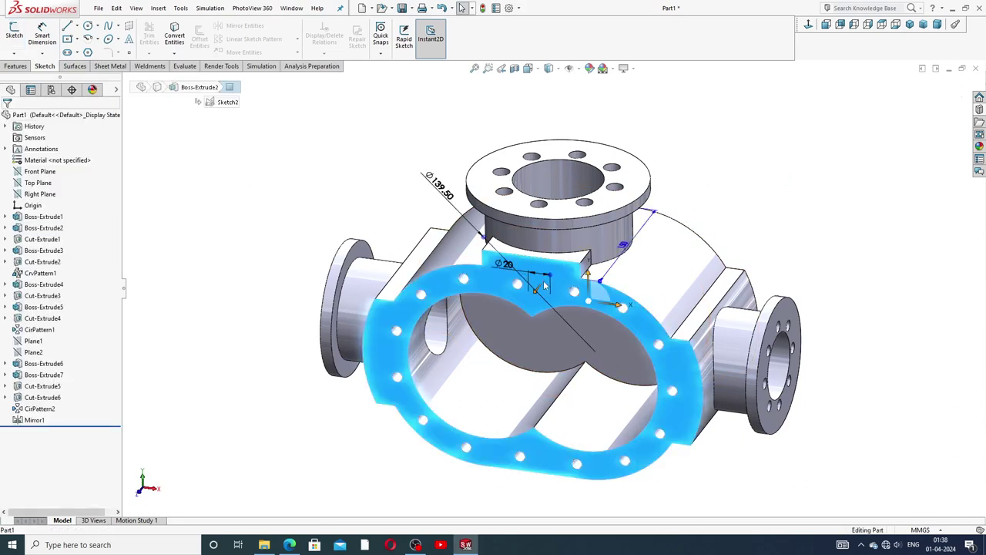
left_click(584, 251)
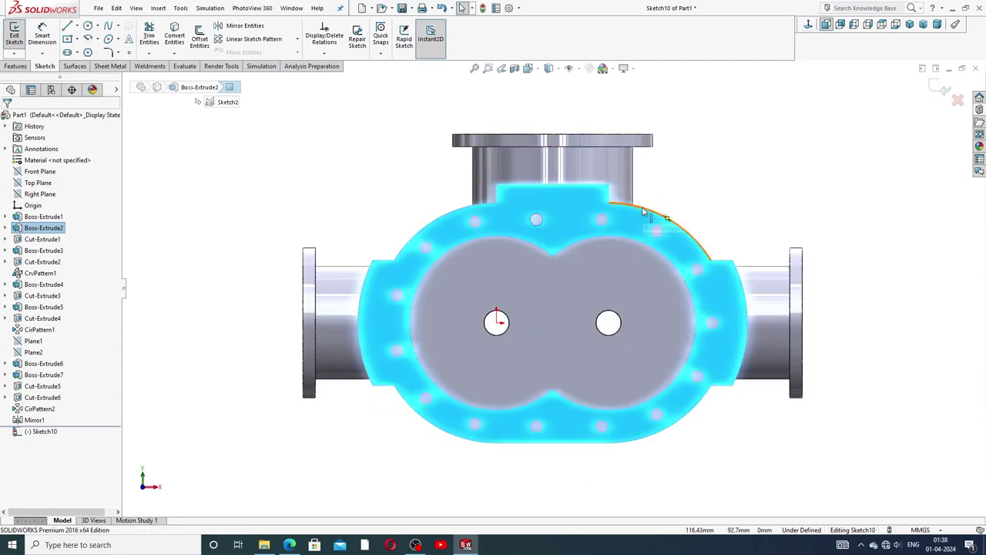
Step: Select the face's outer edge loop, then clear the selection
left_click(644, 210)
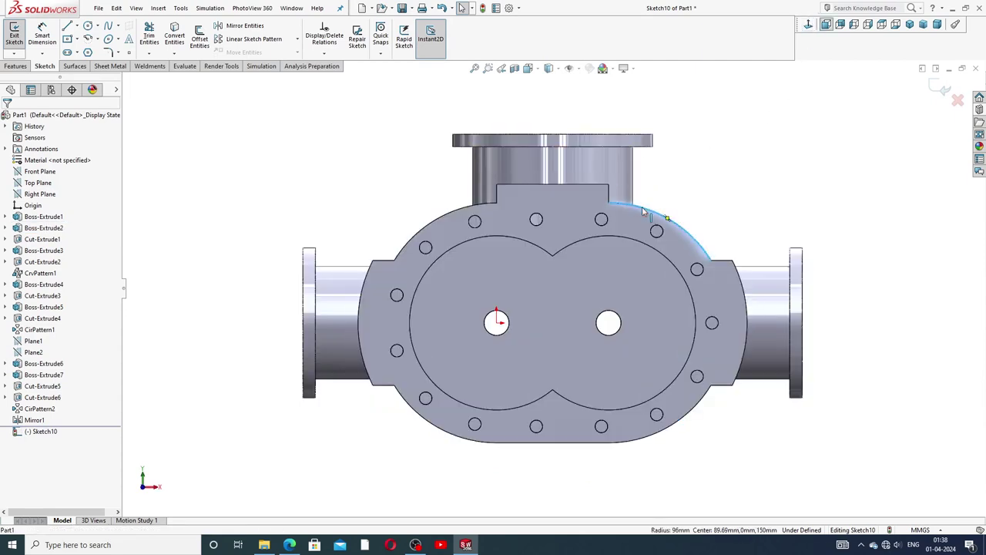
right_click(643, 210)
left_click(678, 85)
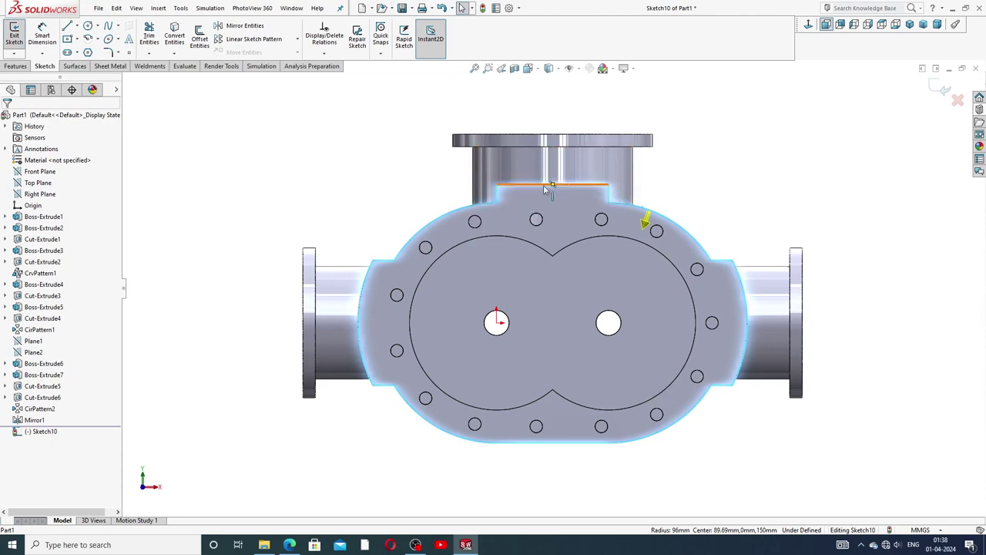
left_click(710, 184)
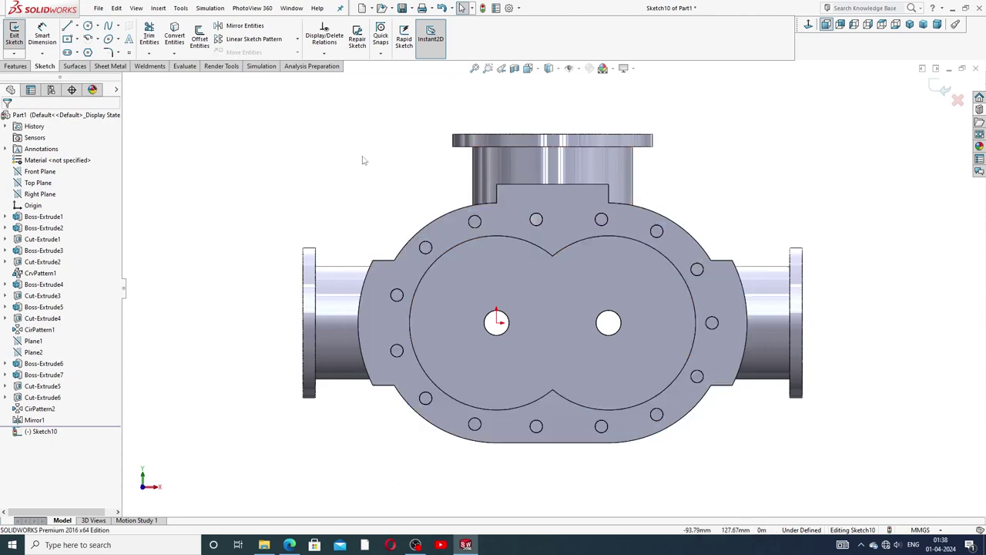
Step: Draw a straight slot from the left bore centre to the right bore centre, as wide as the housing's outer edge
left_click(77, 52)
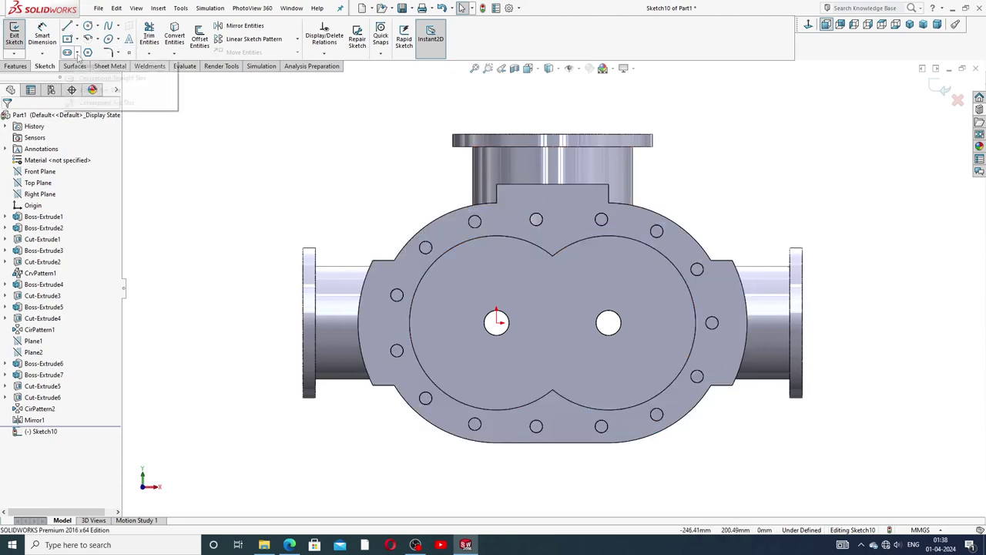
left_click(92, 66)
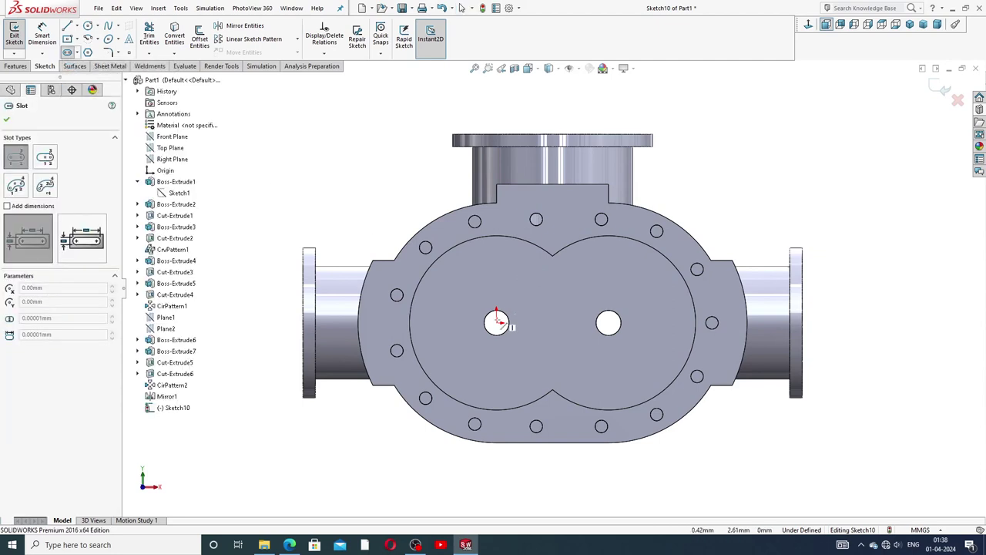
left_click(497, 322)
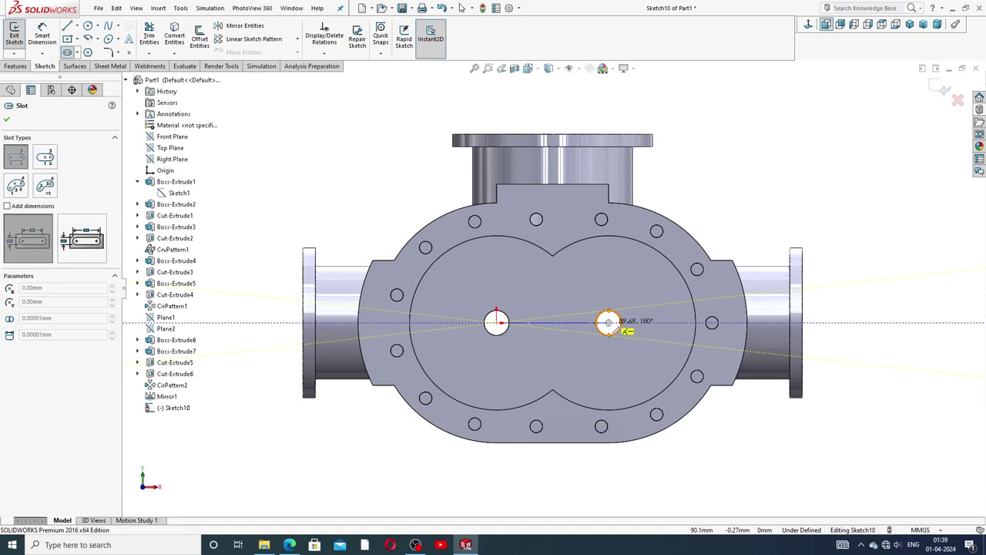
left_click(609, 322)
left_click(616, 186)
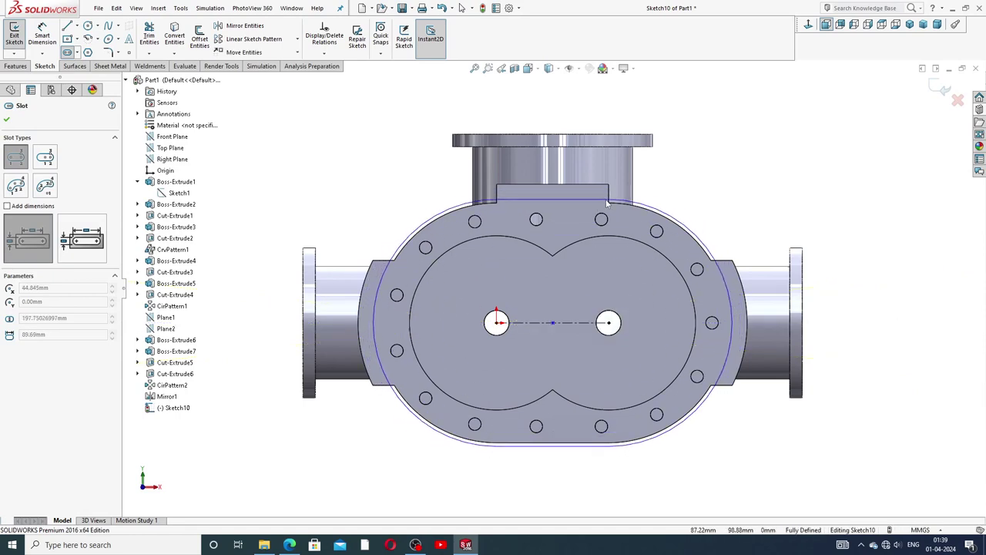
right_click(703, 180)
left_click(720, 190)
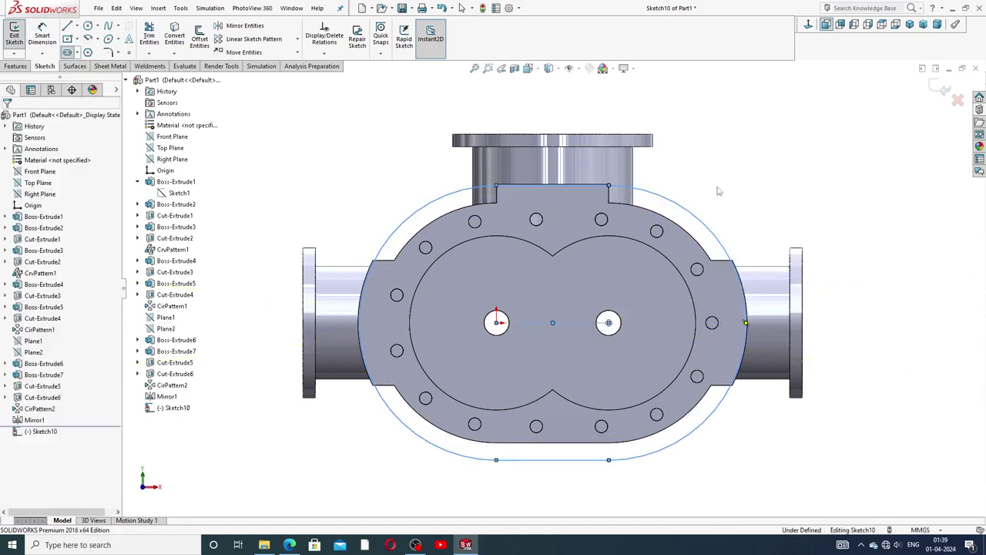
Step: Make the slot's arc coradial with the housing's outer edge so the sketch is fully defined
middle_click_drag(676, 204, 679, 220)
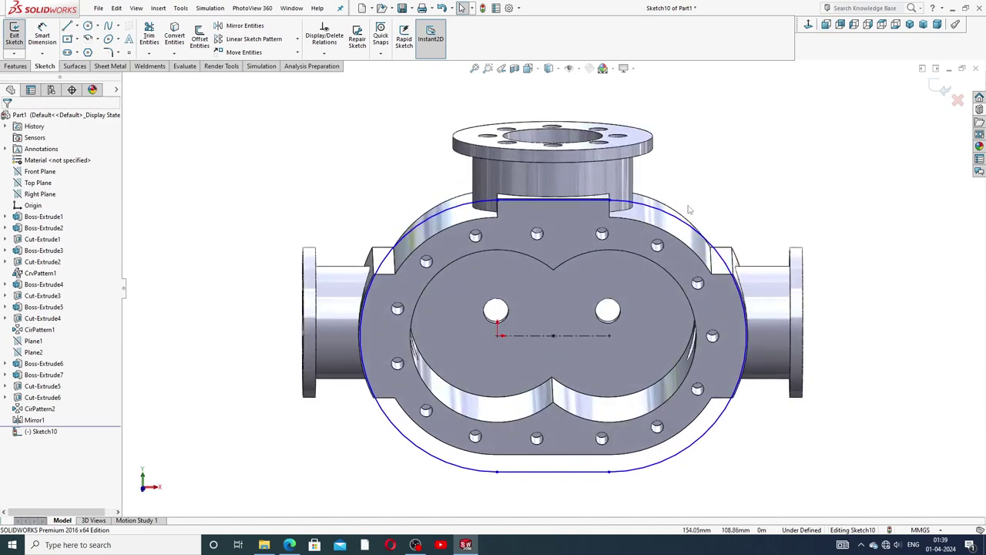
left_click(675, 220)
key("Escape")
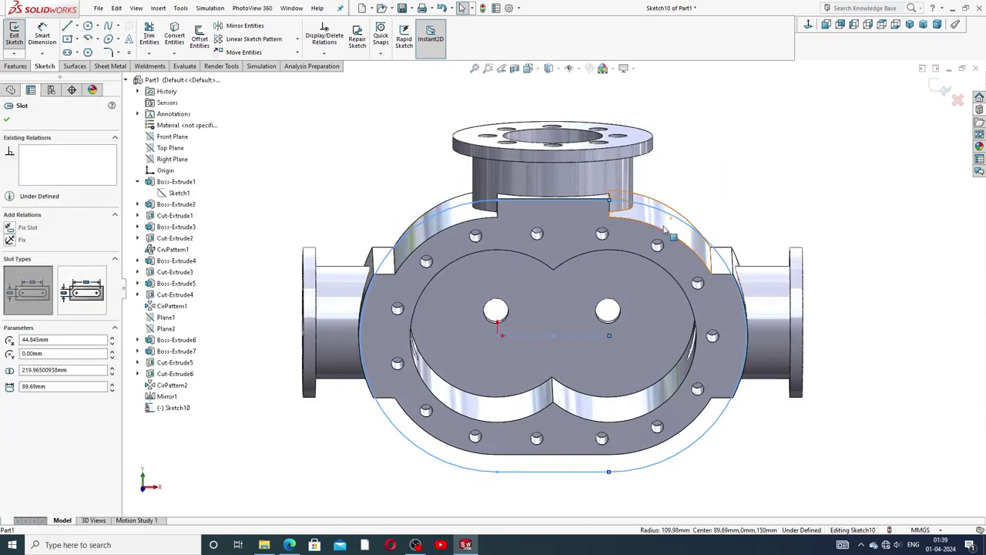
left_click(665, 232)
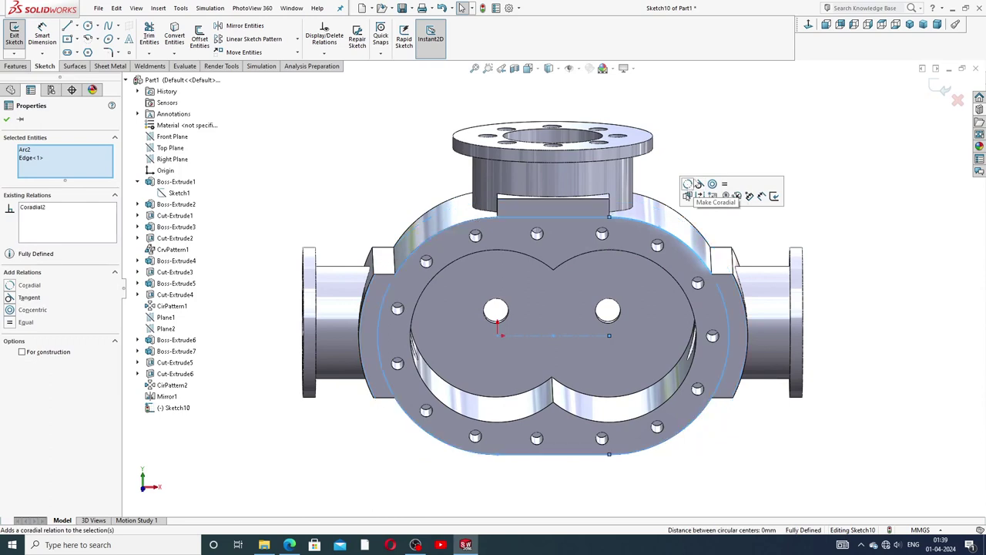
left_click(688, 193)
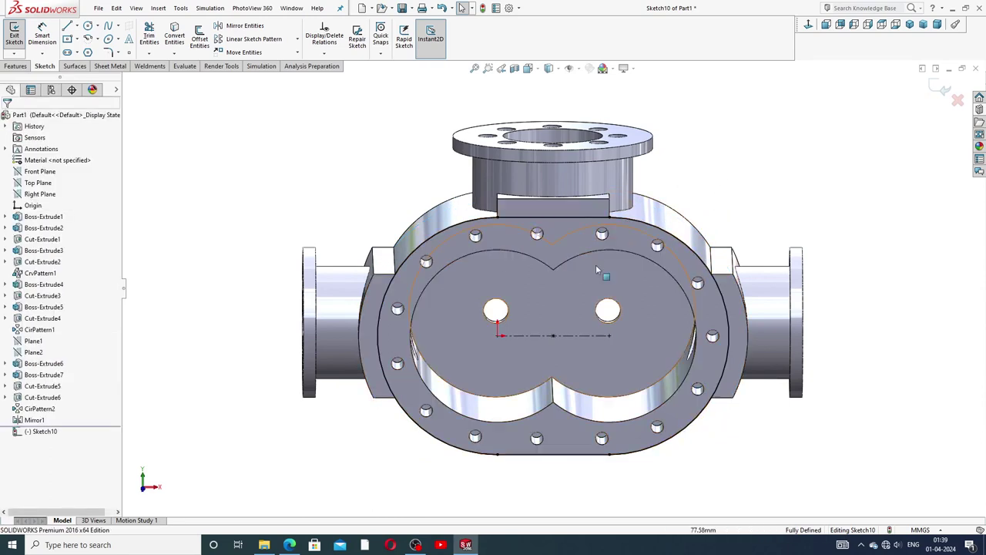
scroll(613, 277, "down", 2)
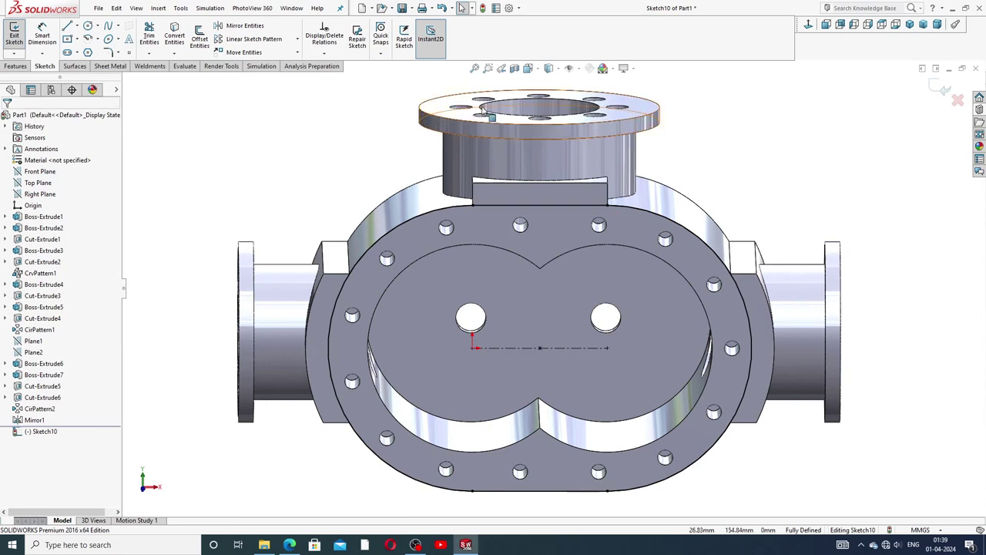
Step: Offset the housing outline 8 mm outward, viewed Normal To, and place its 8 mm dimension
left_click(199, 46)
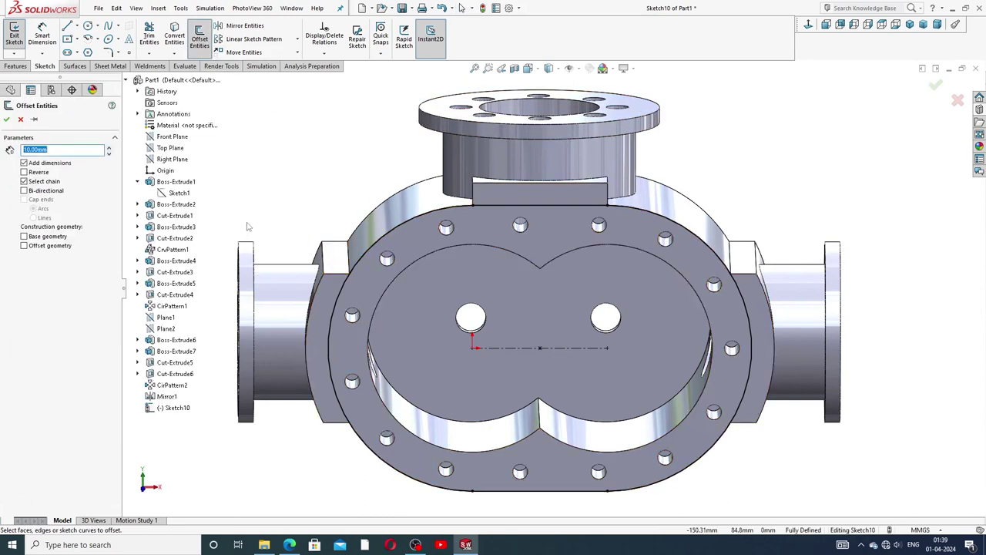
type("8")
key("Return")
left_click(655, 218)
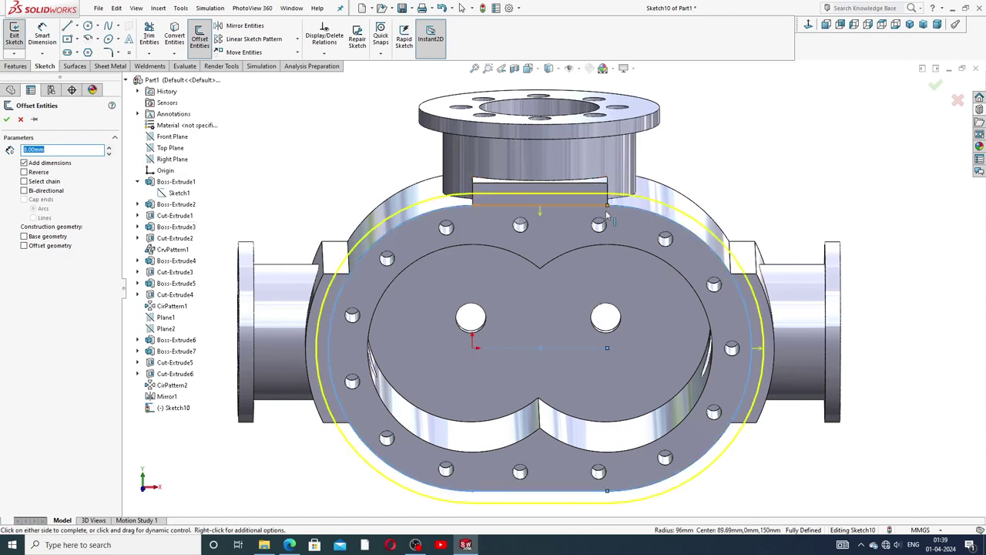
middle_click_drag(693, 252, 685, 222)
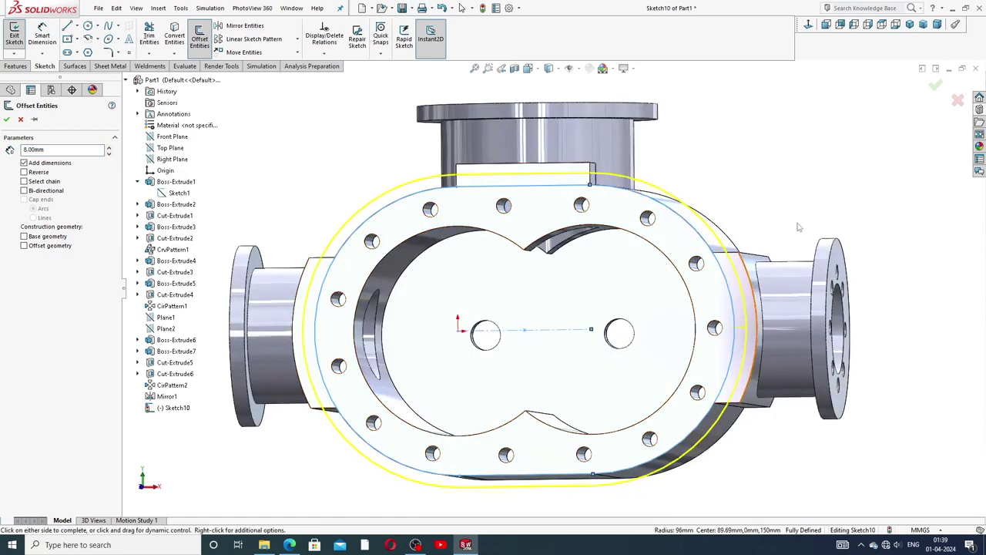
left_click(810, 26)
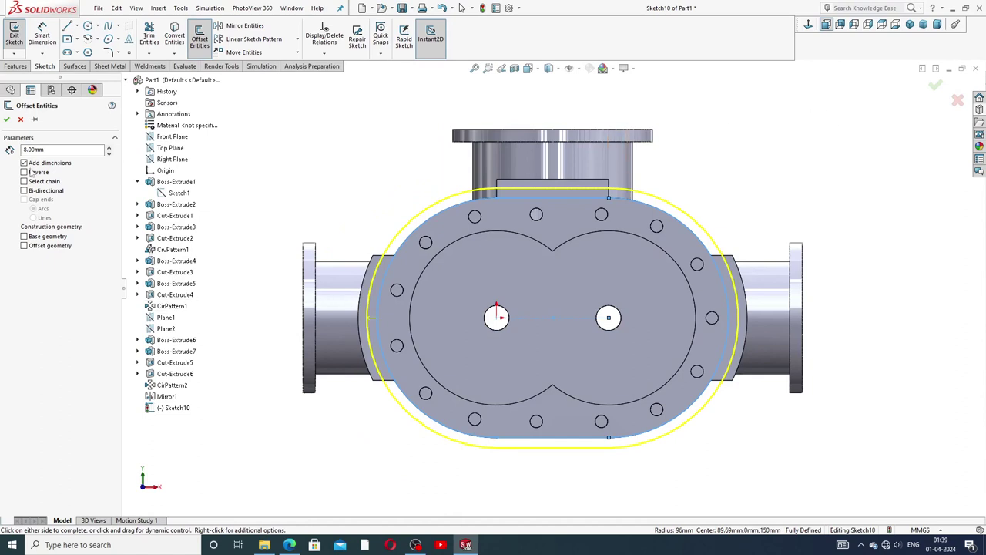
left_click(6, 119)
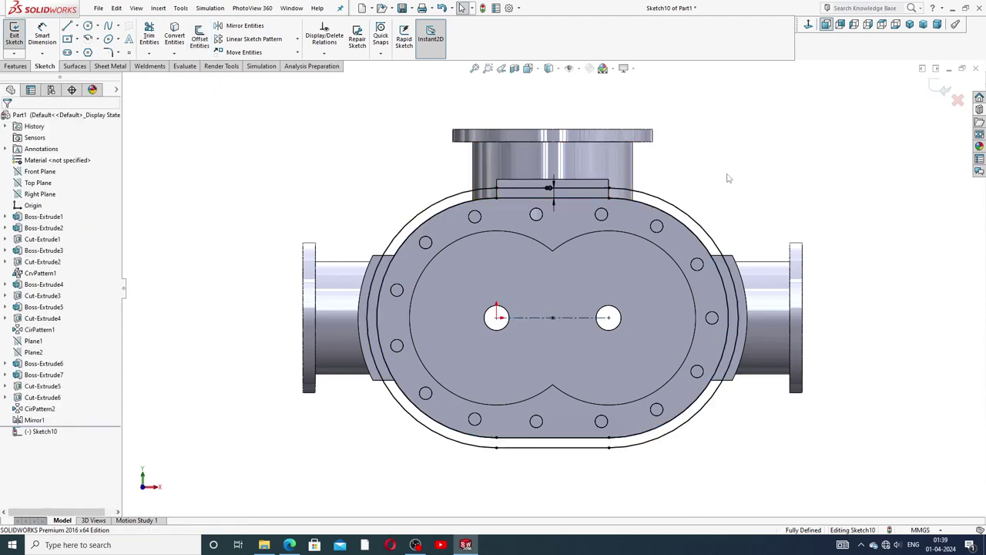
left_click(466, 185)
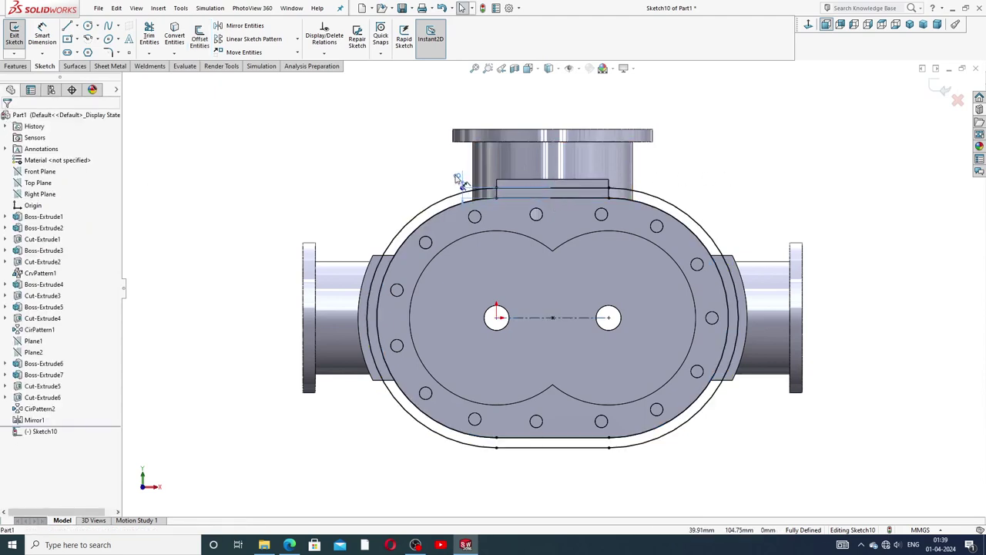
left_click(458, 177)
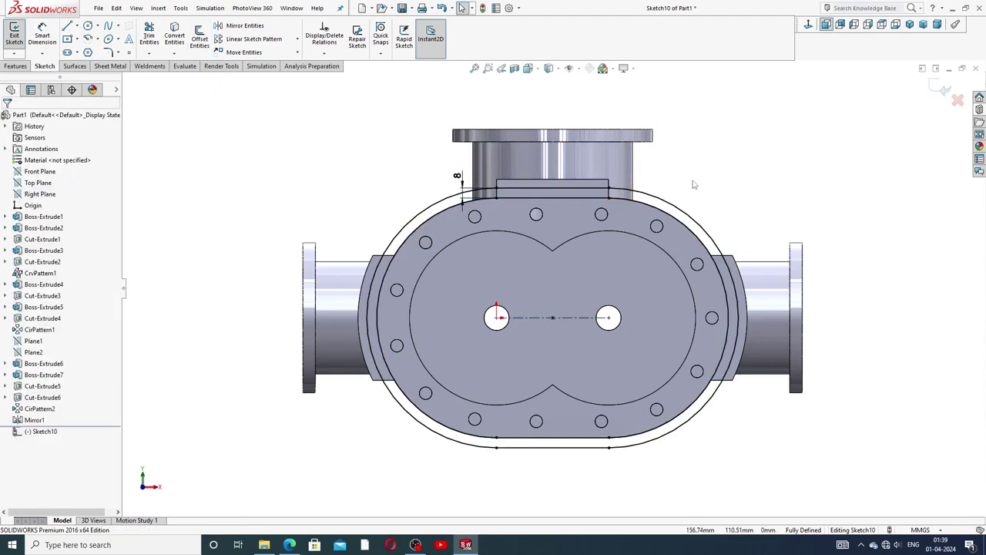
Step: Convert the top boss edges and the left flange edges into Sketch10 lines with Convert Entities
scroll(639, 224, "down", 4)
scroll(670, 221, "up", 2)
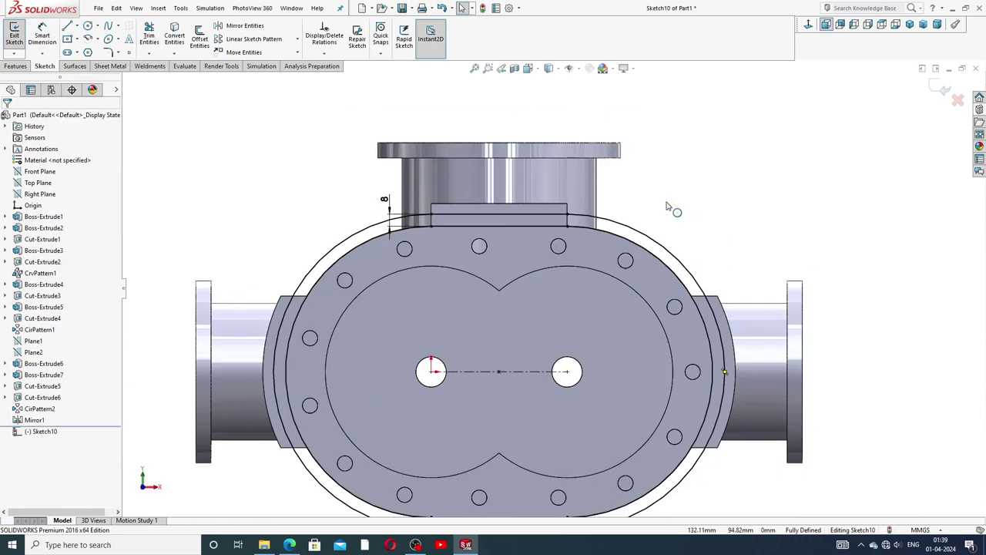
scroll(643, 324, "down", 3)
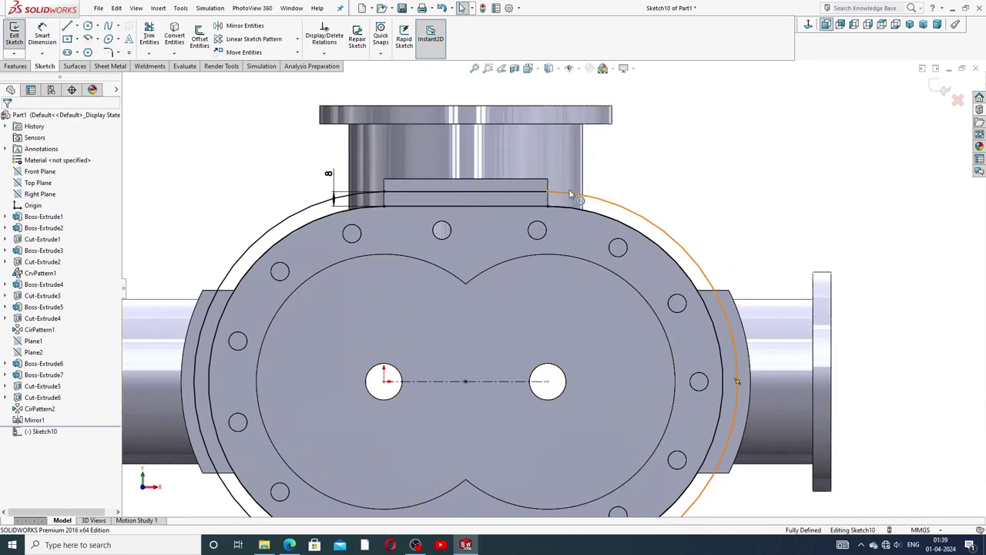
scroll(549, 188, "up", 1)
left_click(548, 190)
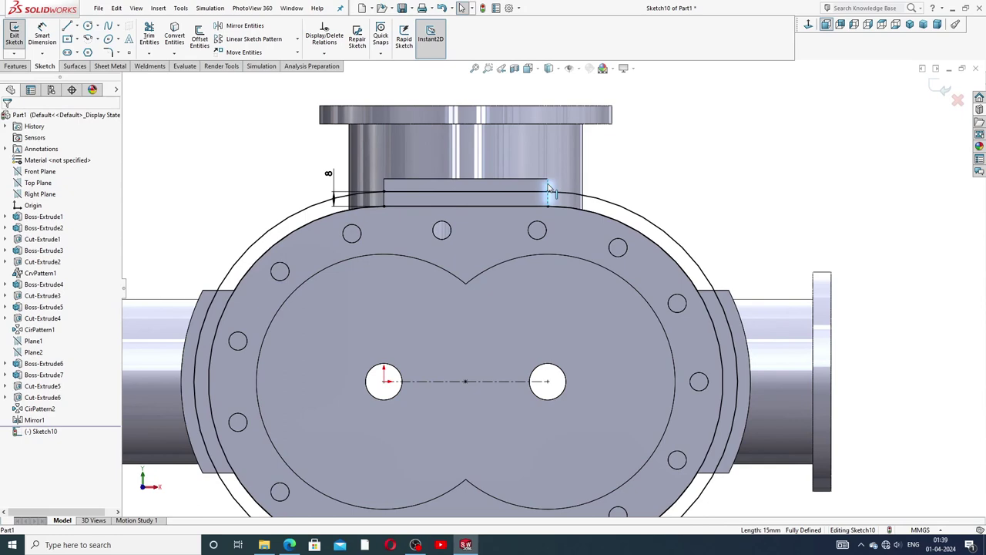
left_click(384, 192, "ctrl")
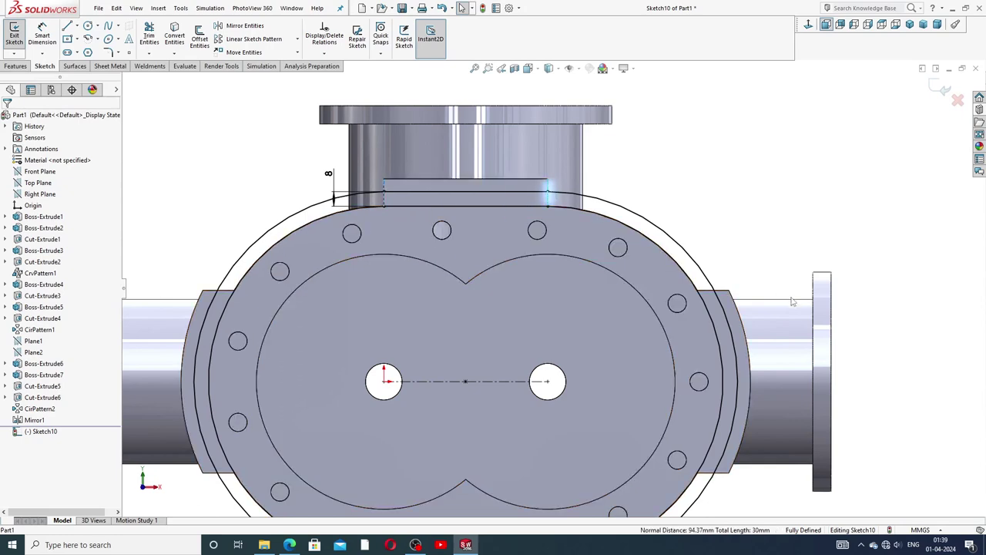
left_click(738, 478, "ctrl")
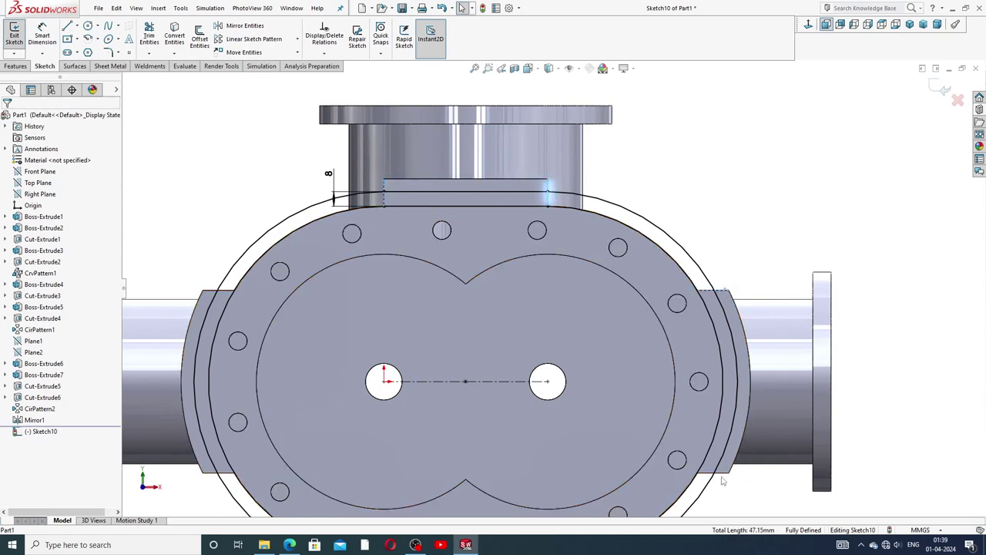
left_click(231, 291, "ctrl")
left_click(229, 292, "ctrl")
left_click(228, 478, "ctrl")
left_click(176, 39)
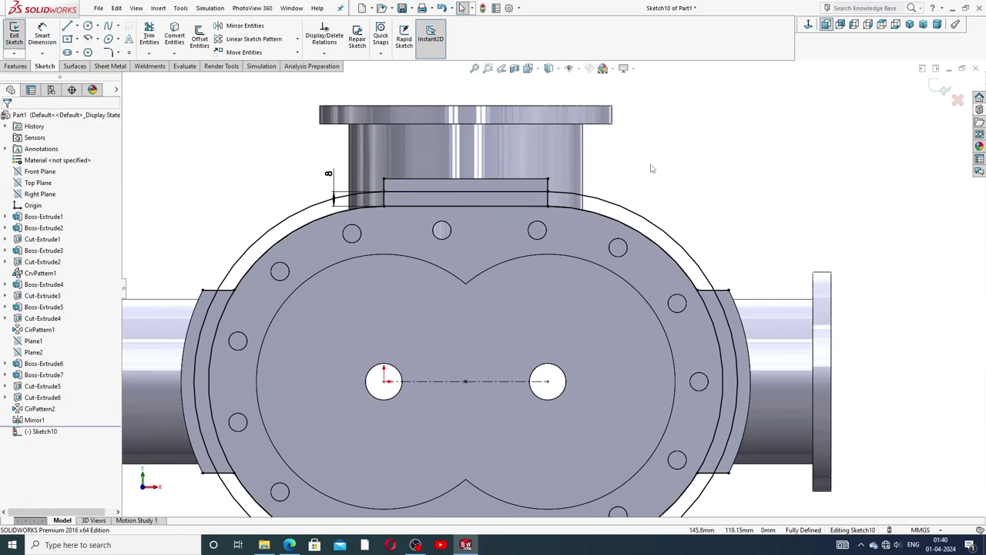
scroll(555, 283, "up", 2)
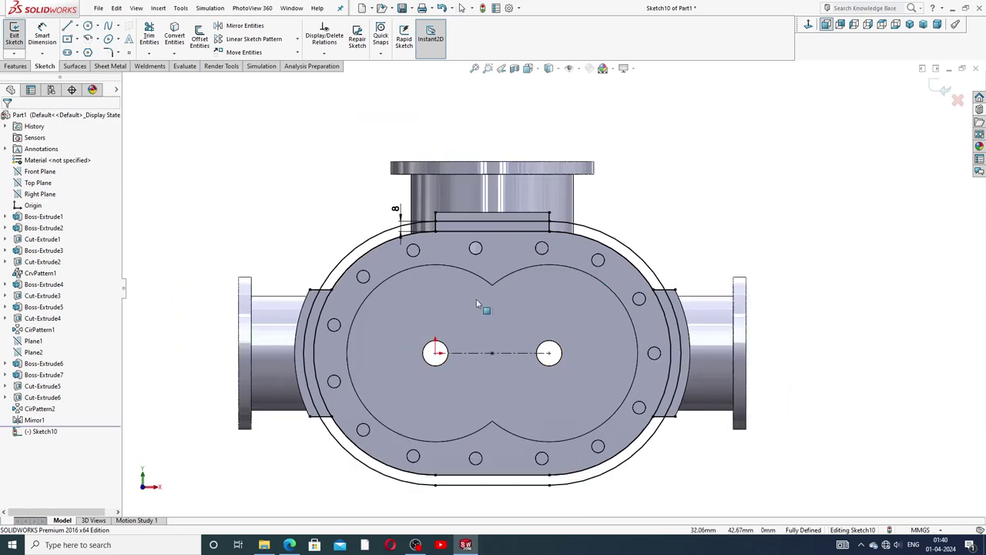
middle_click_drag(477, 303, 594, 323)
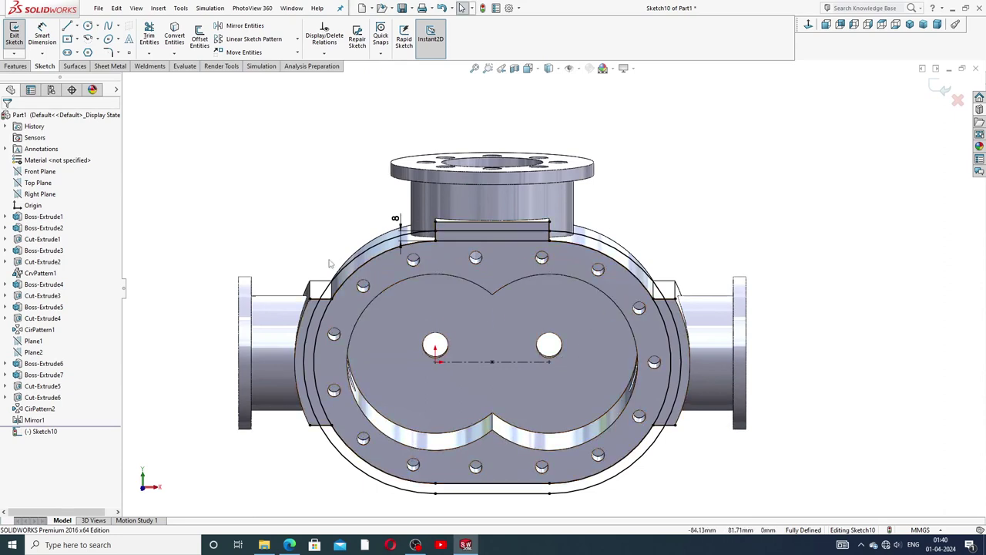
Step: Extrude the upper-right, upper-left and bottom arc regions 10 mm, reversed into the housing, as Boss-Extrude8
left_click(16, 66)
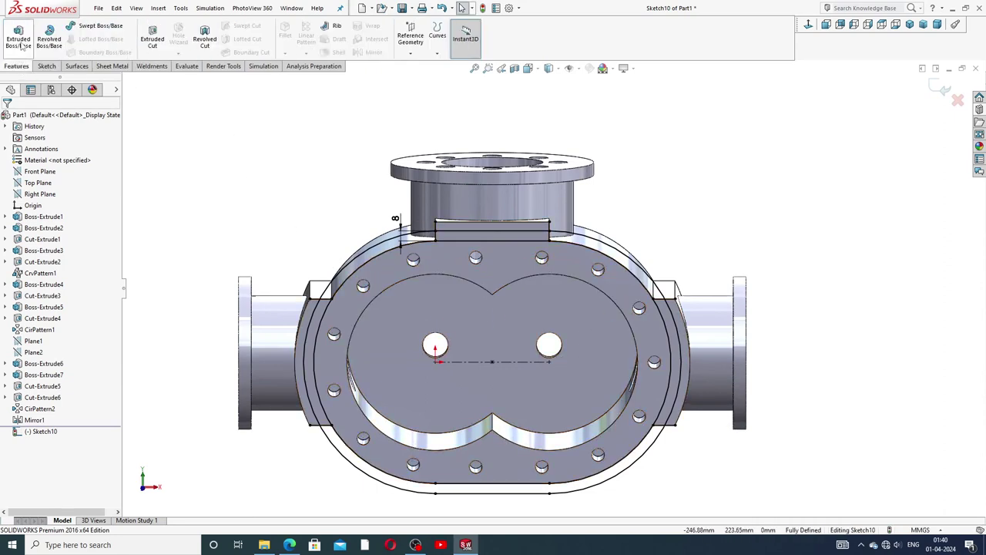
left_click(19, 39)
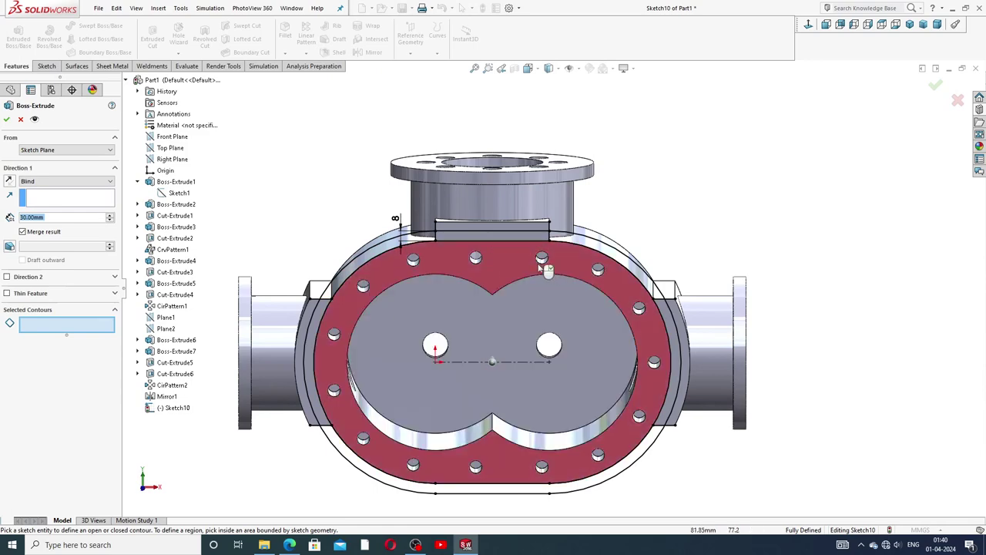
mouse_move(547, 273)
middle_mouse_down()
mouse_move(524, 245)
mouse_move(594, 260)
middle_mouse_up()
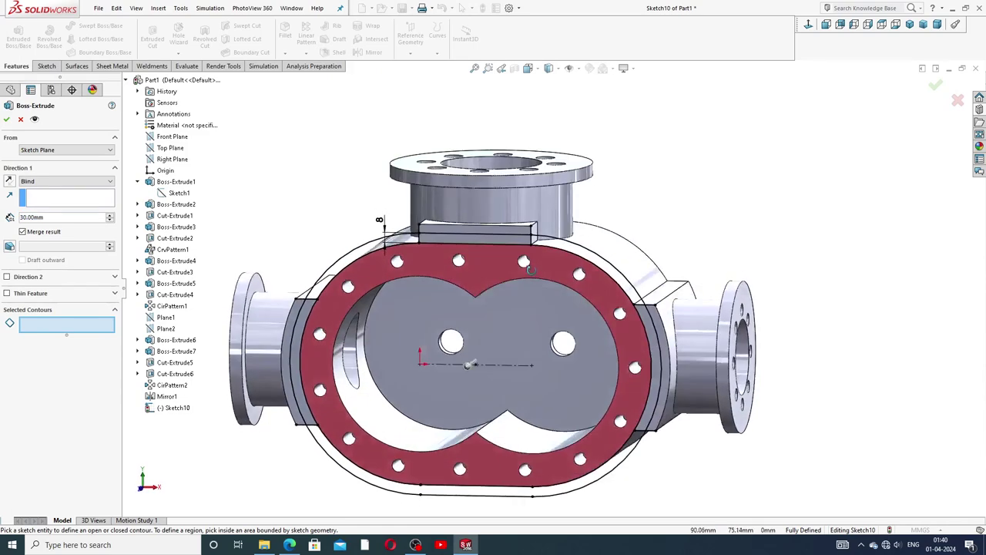
left_click(593, 260)
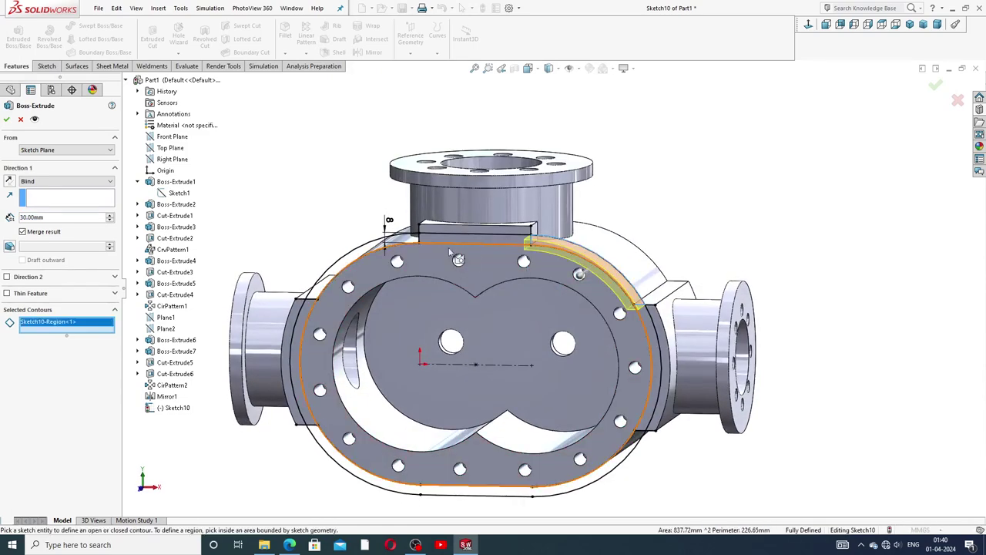
left_click(370, 259)
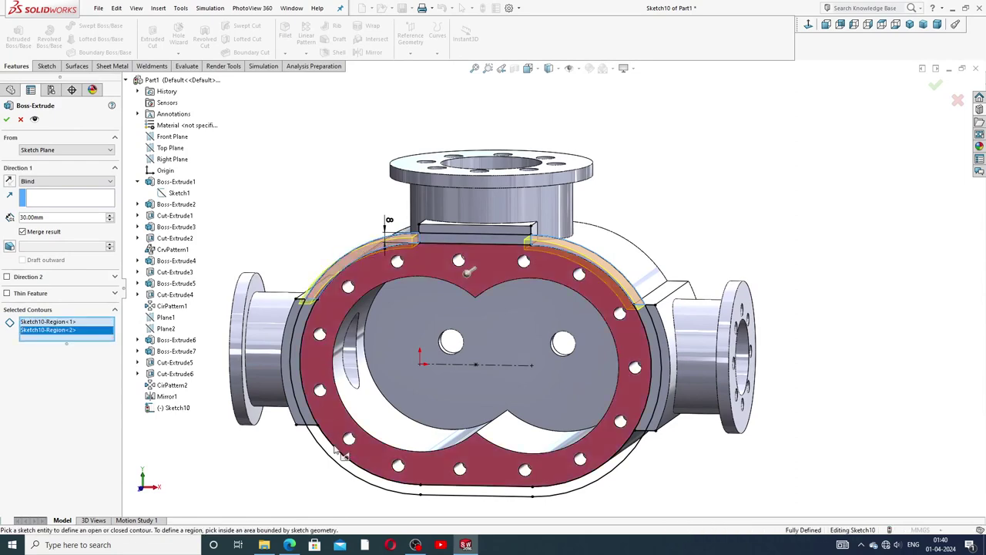
left_click(355, 470)
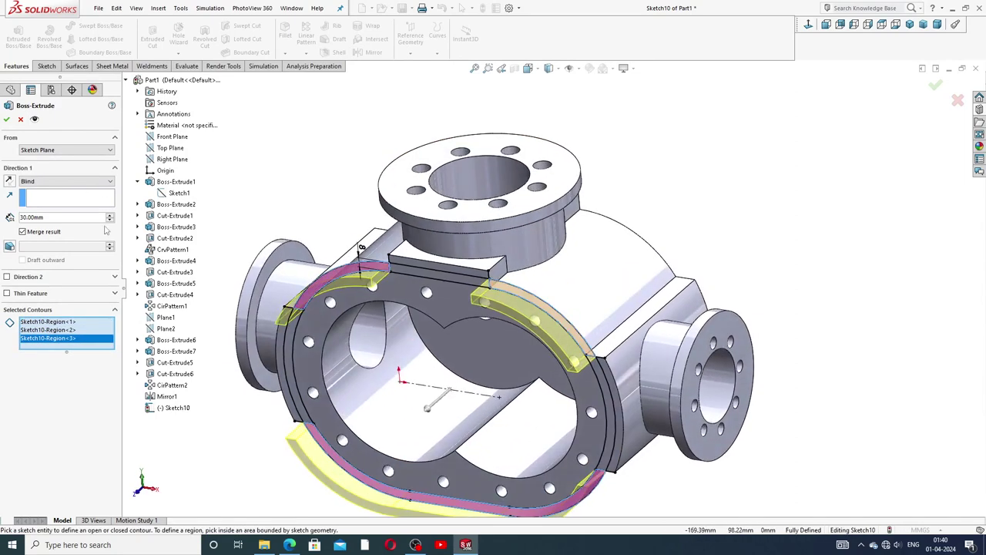
left_click(9, 181)
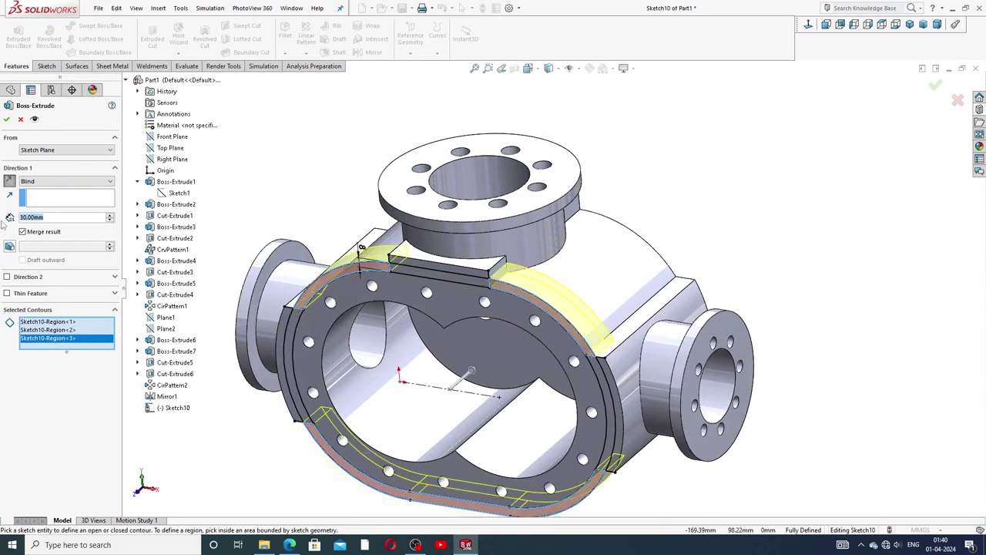
type("10")
key("Return")
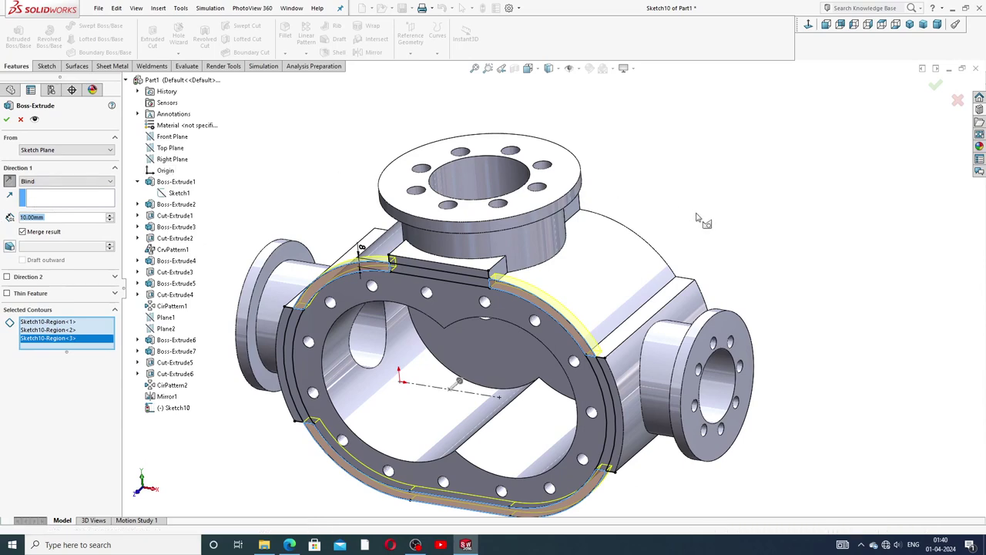
middle_click_drag(700, 216, 462, 254)
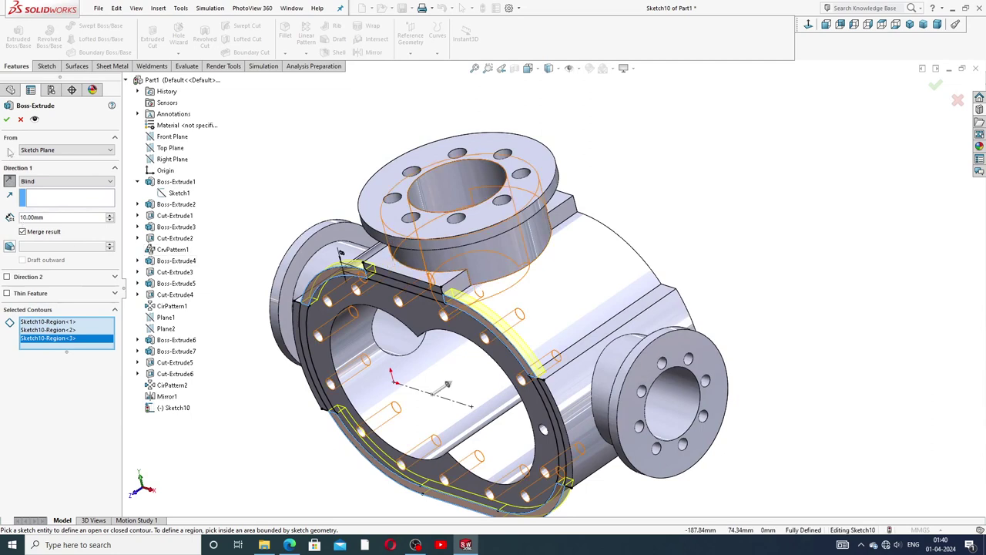
left_click(7, 120)
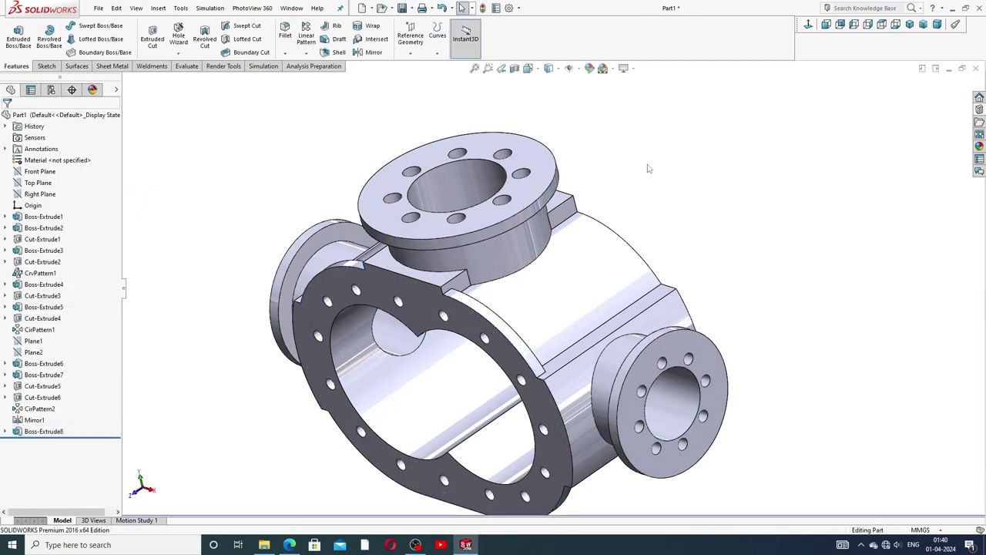
Step: Set up a linear pattern of Boss-Extrude8 along the housing's top edge with 20 mm spacing
scroll(368, 162, "down", 2)
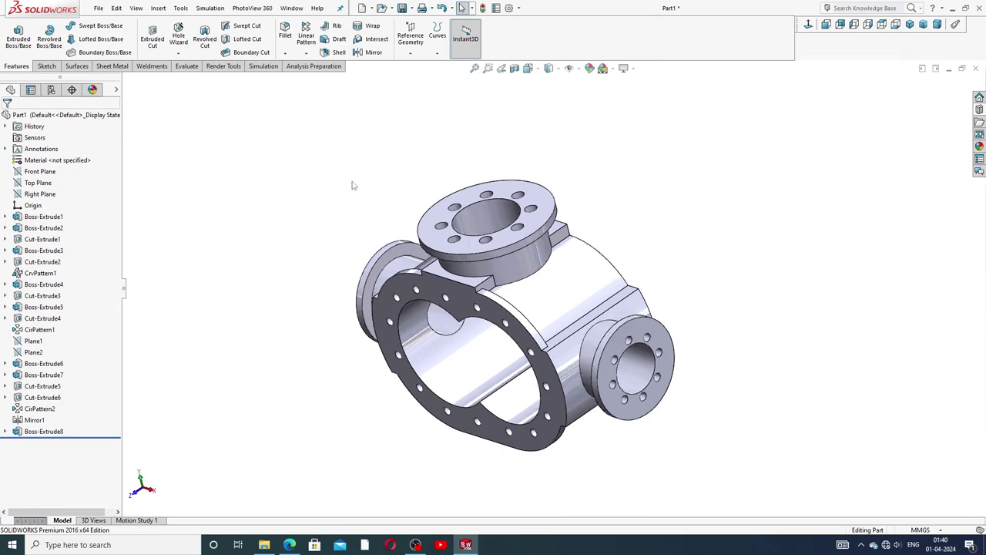
middle_click_drag(355, 185, 367, 160)
left_click(307, 52)
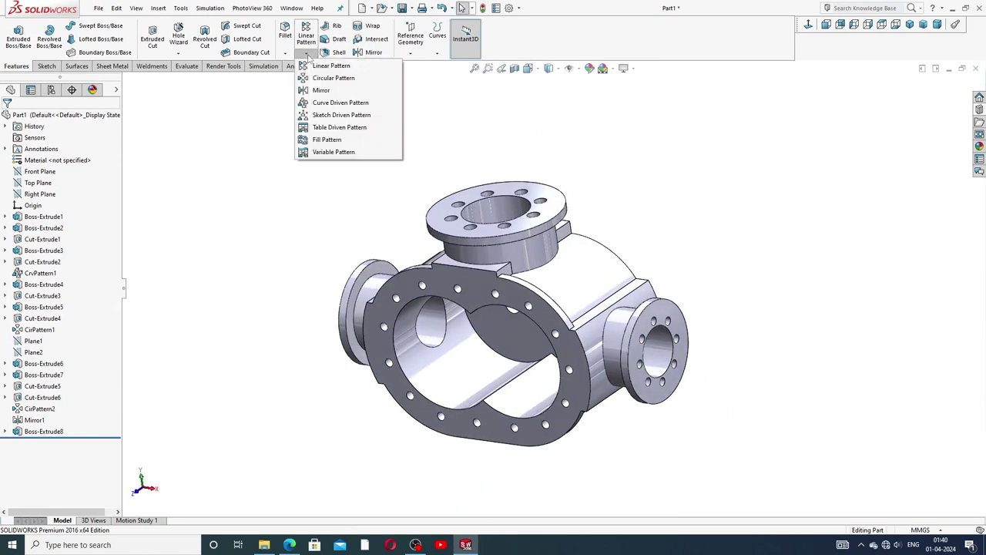
left_click(330, 65)
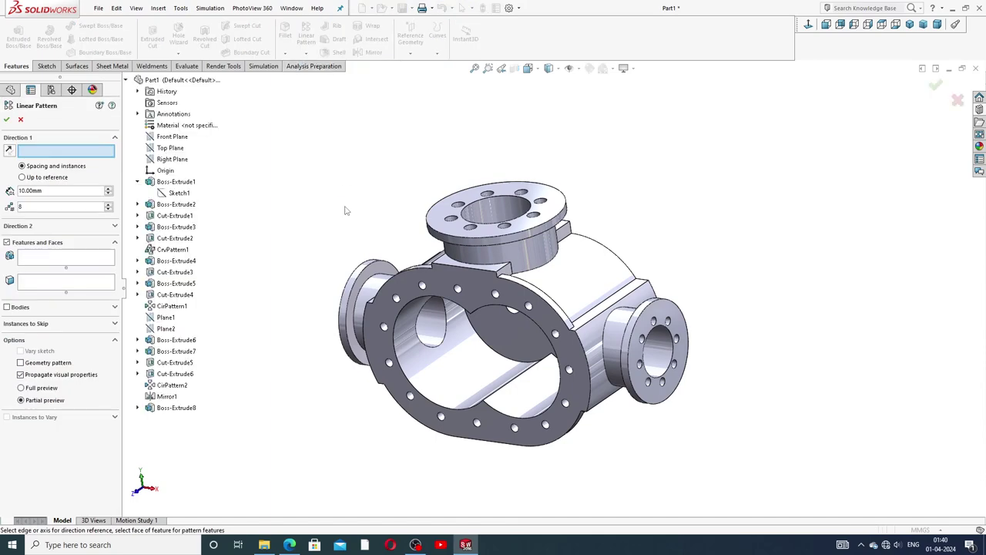
mouse_move(346, 208)
middle_mouse_down()
mouse_move(335, 218)
mouse_move(361, 255)
middle_mouse_up()
scroll(445, 301, "down", 3)
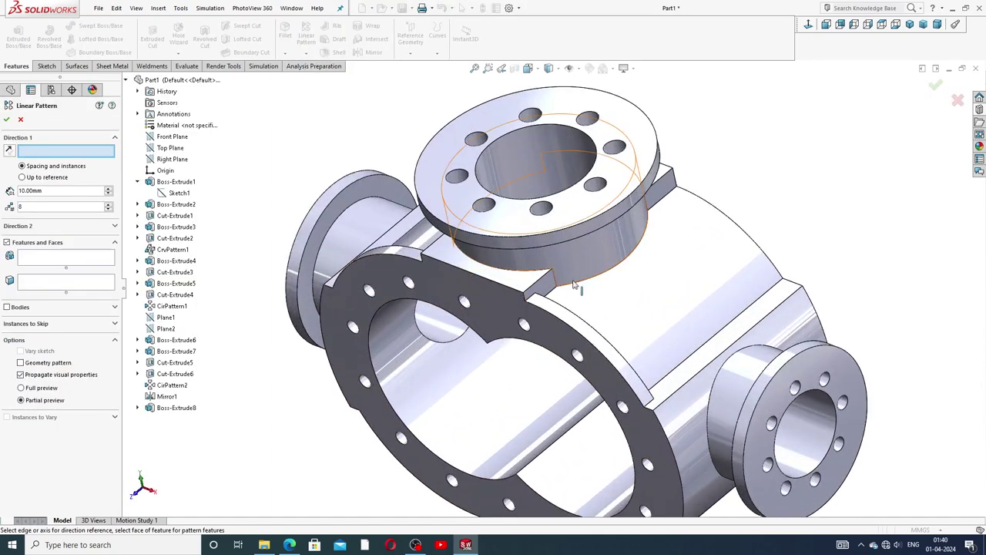
left_click(538, 285)
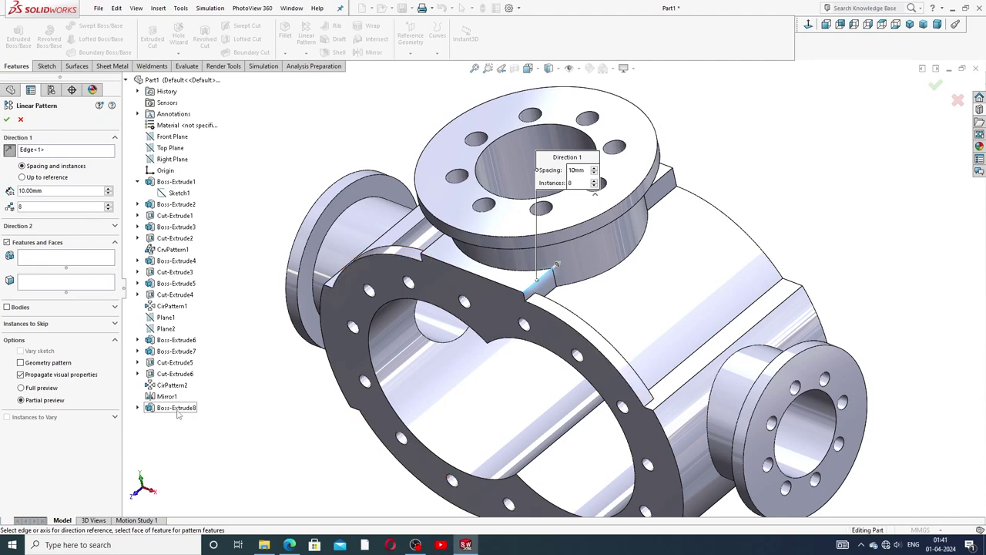
left_click(112, 261)
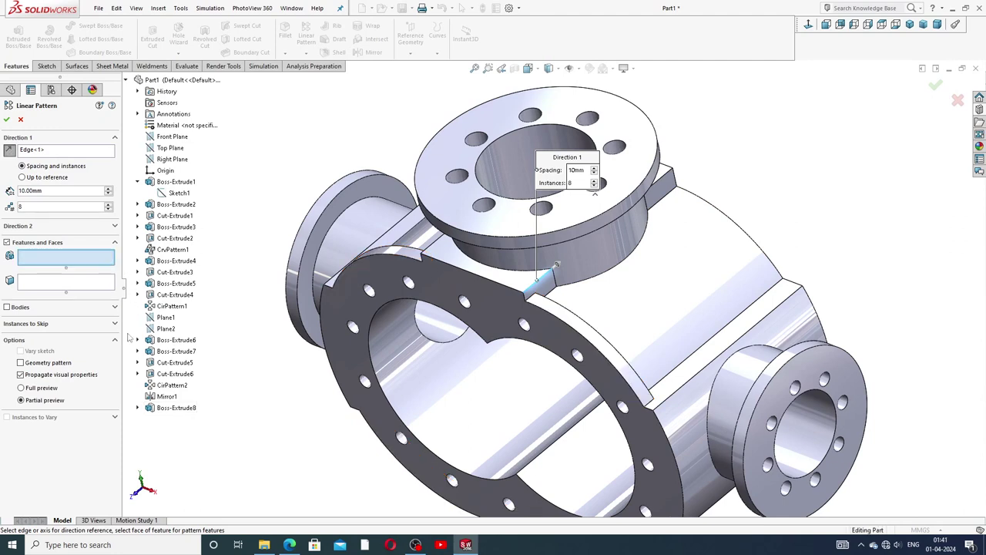
left_click(176, 407)
middle_click_drag(324, 376, 372, 390)
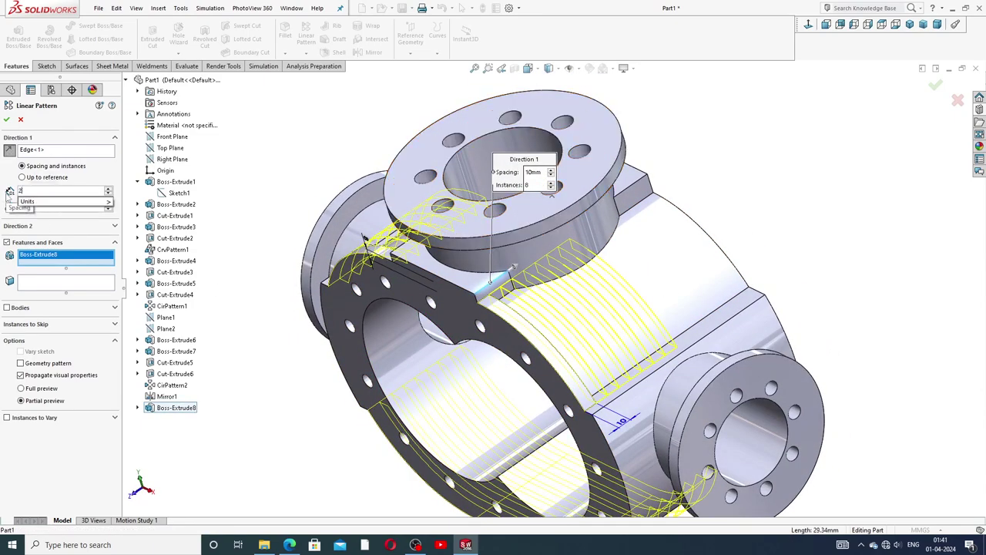
type("20")
key("Return")
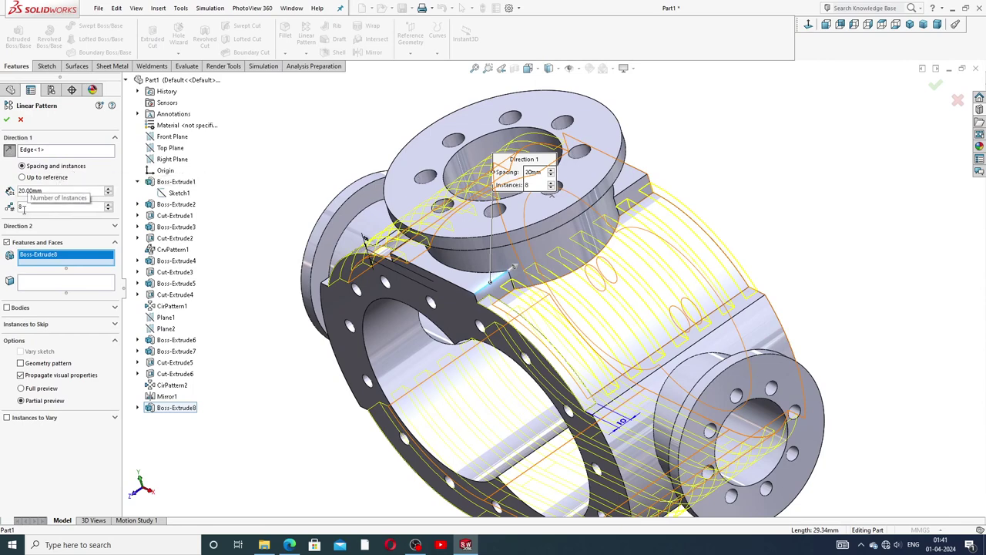
Step: Accept the linear pattern, adding LPattern1 with eight fin rings along the casing
left_click(6, 119)
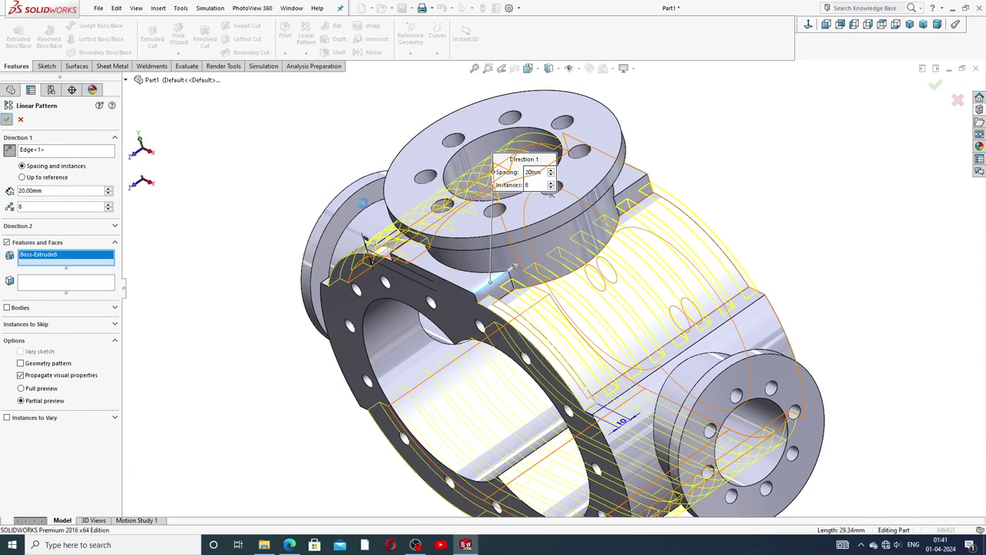
mouse_move(748, 188)
middle_mouse_down()
mouse_move(646, 248)
mouse_move(574, 324)
mouse_move(588, 330)
mouse_move(621, 449)
mouse_move(614, 238)
mouse_move(569, 337)
mouse_move(595, 220)
mouse_move(537, 216)
middle_mouse_up()
scroll(621, 449, "up", 5)
scroll(569, 336, "down", 5)
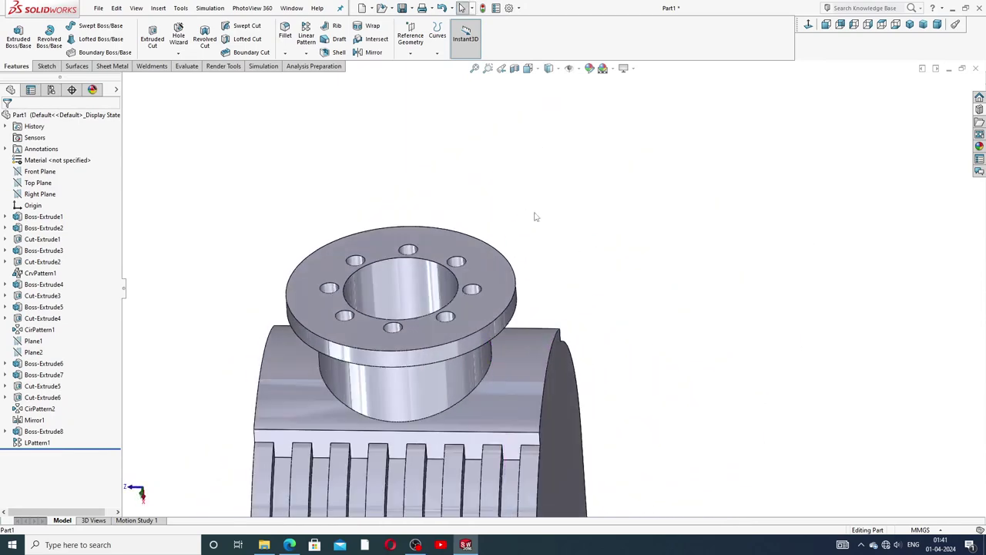
Step: Show the part in isometric view and bring up the appearances library
left_click(529, 68)
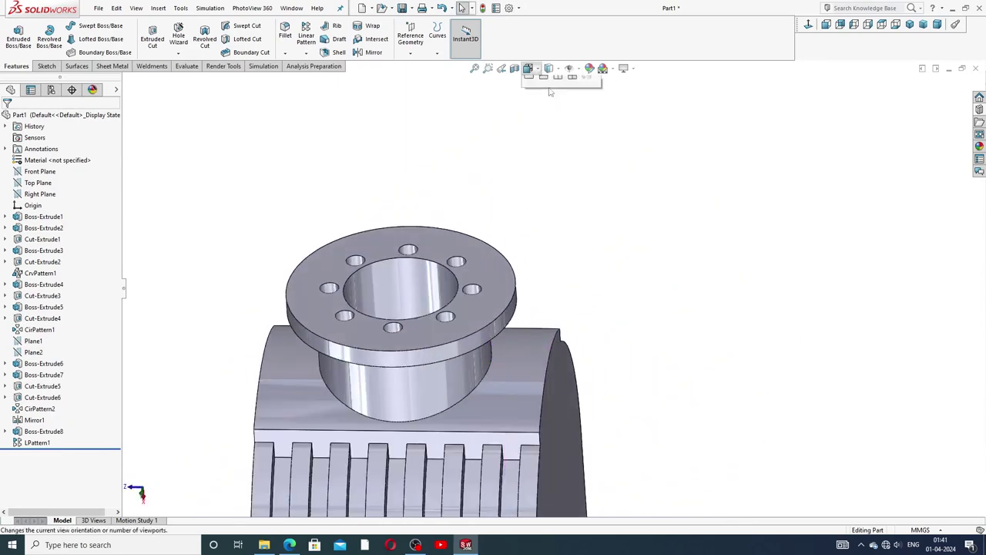
left_click(596, 97)
left_click(610, 108)
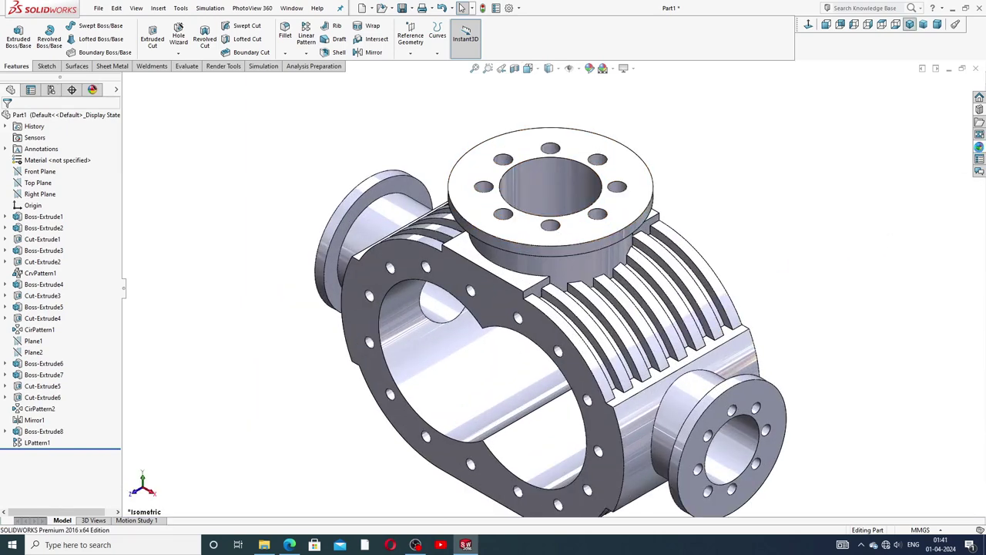
left_click(977, 147)
Step: Apply the Painted candy apple red appearance to the whole blower housing and look over the result
double_click(892, 99)
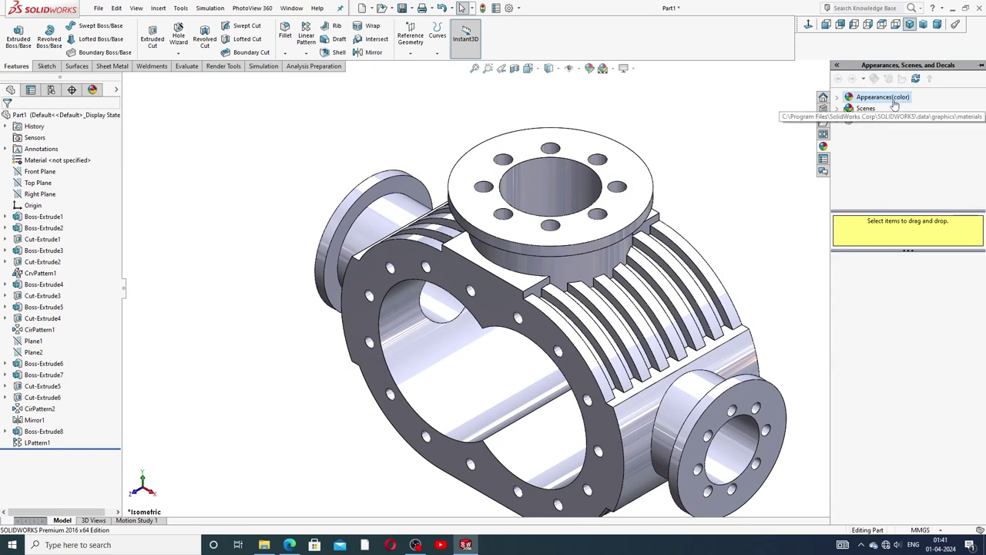
double_click(878, 131)
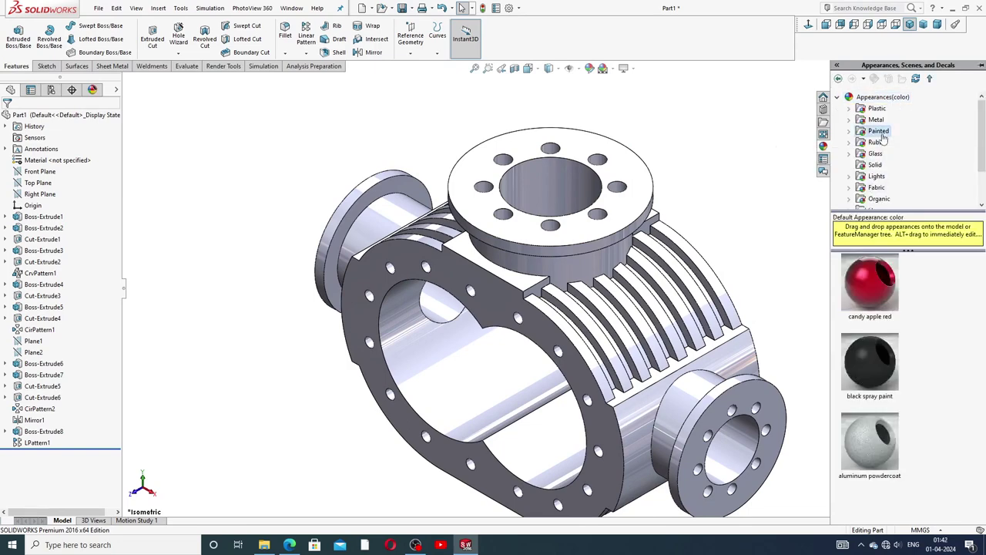
double_click(875, 284)
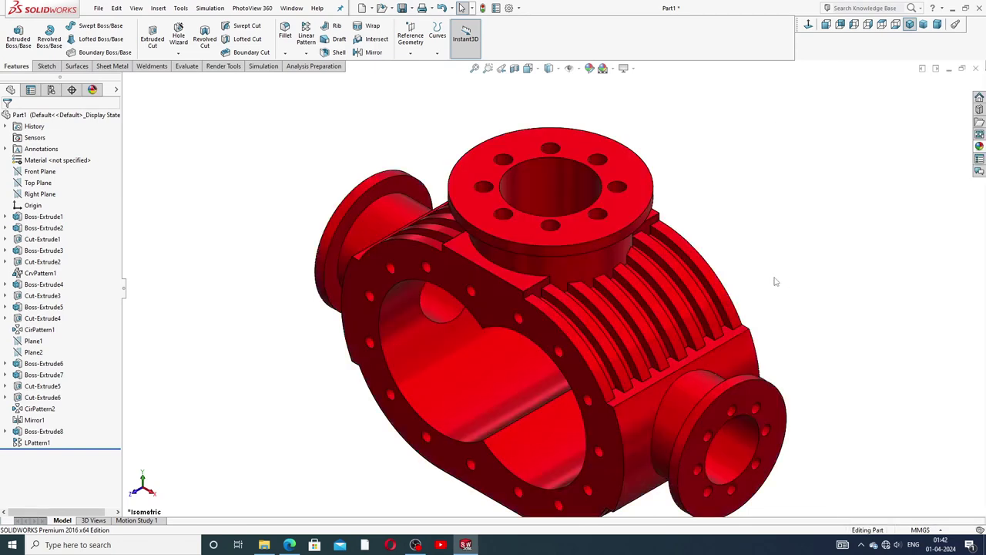
middle_click_drag(577, 290, 577, 252)
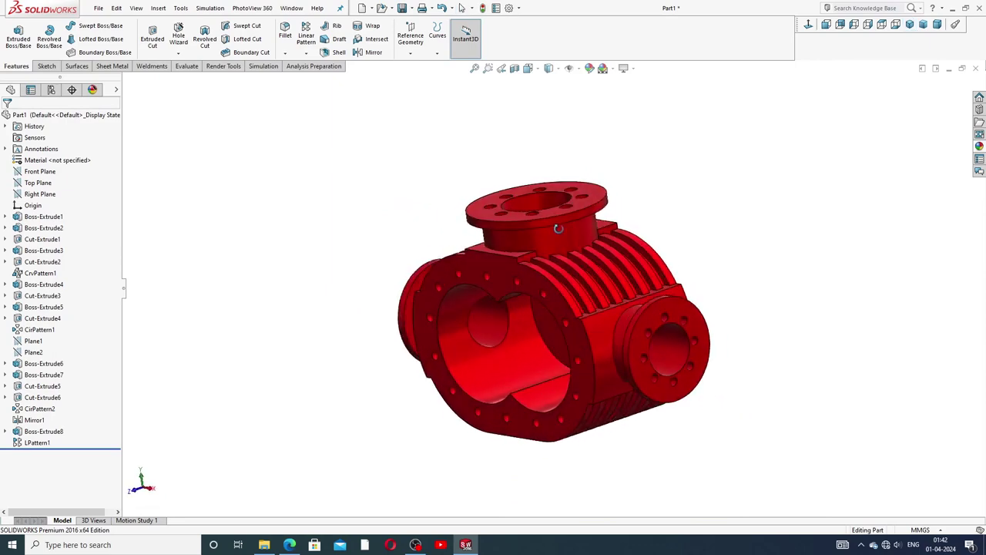
scroll(568, 254, "down", 3)
scroll(564, 316, "up", 2)
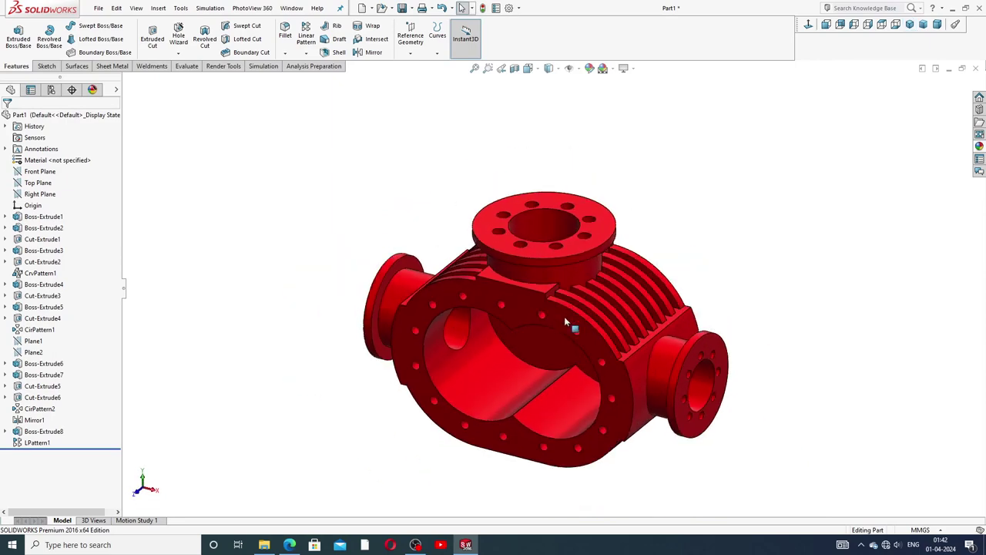
scroll(556, 383, "down", 2)
scroll(604, 329, "down", 2)
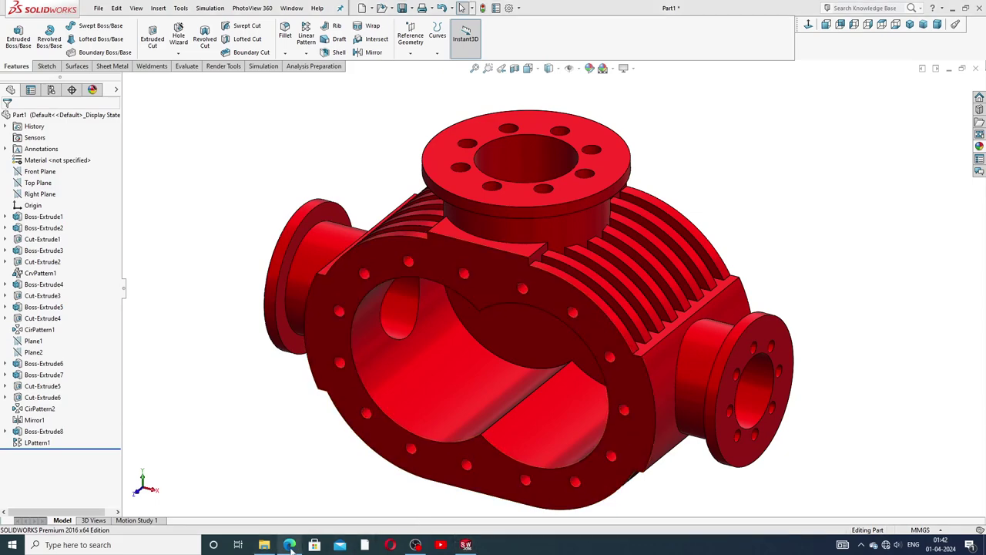
left_click(289, 545)
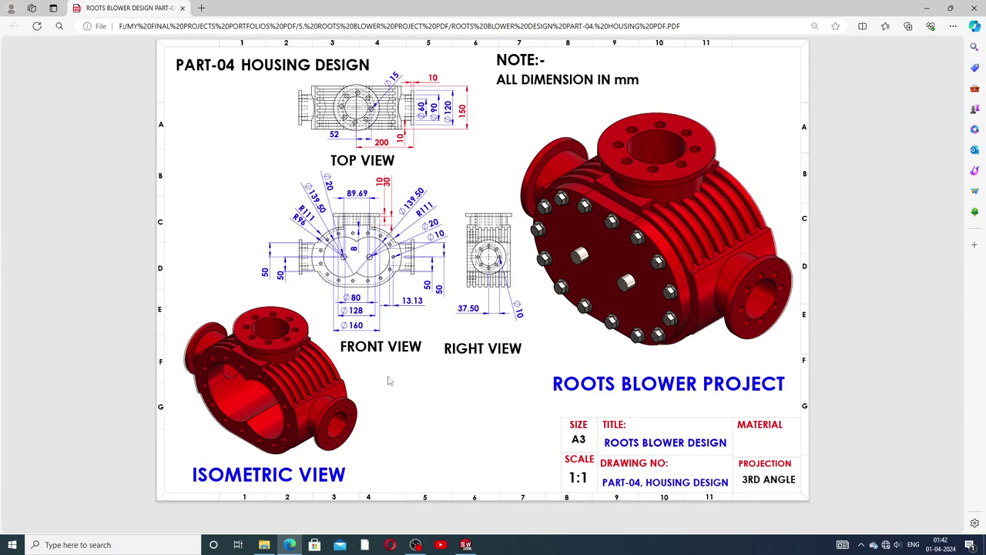
left_click(467, 546)
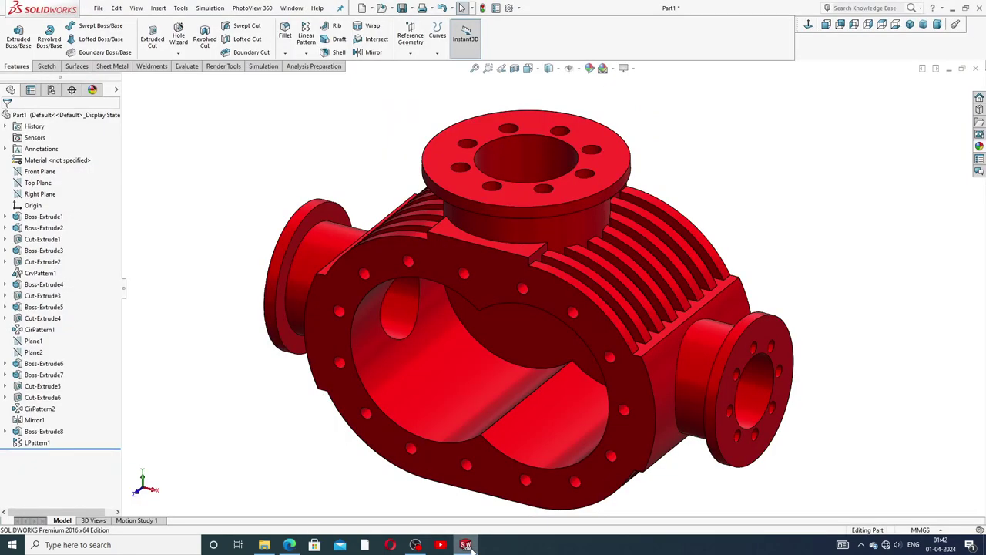
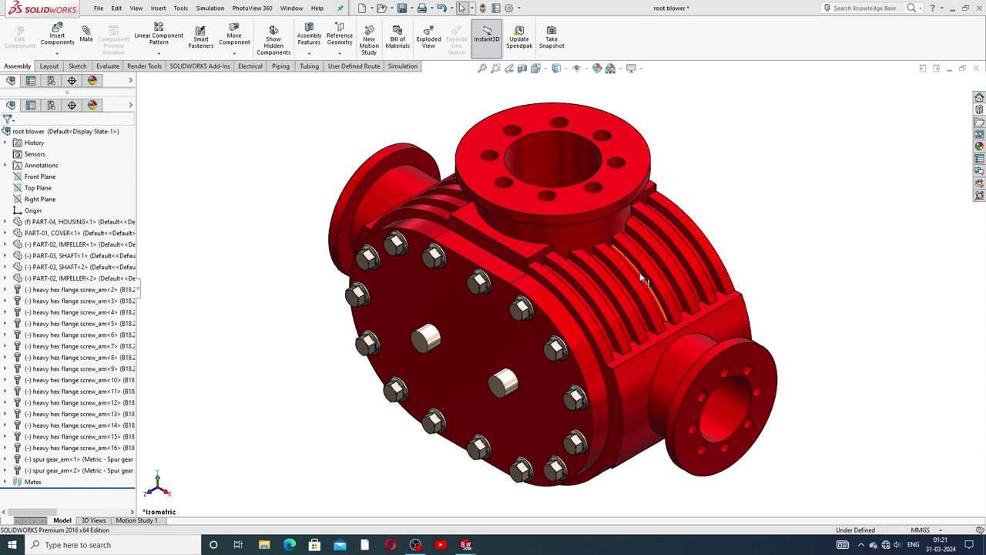
Step: Tilt the model and turn the lower spur gear to test its mesh
scroll(562, 286, "up", 3)
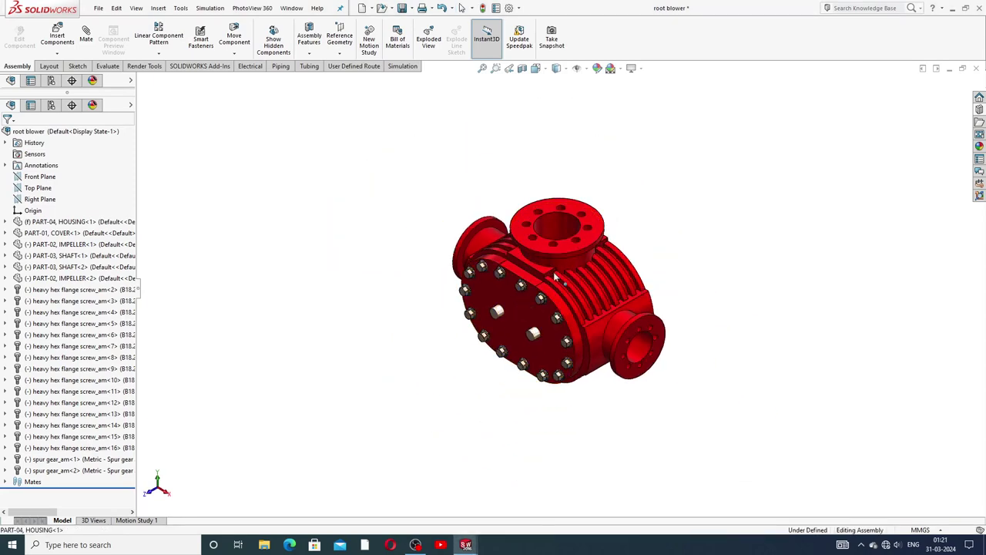
mouse_move(553, 271)
middle_mouse_down()
mouse_move(565, 270)
mouse_move(487, 282)
mouse_move(510, 292)
middle_mouse_up()
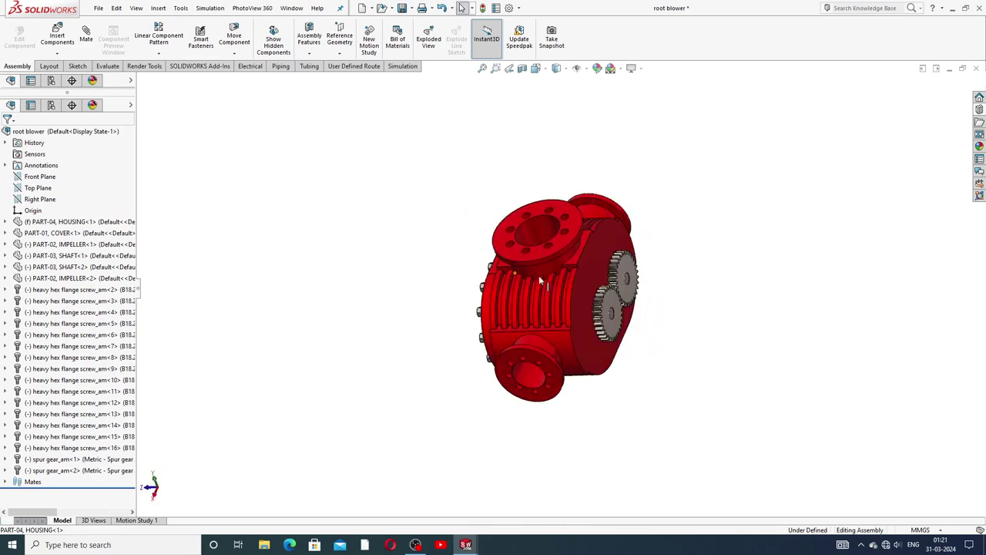
scroll(550, 282, "down", 1)
scroll(608, 302, "down", 2)
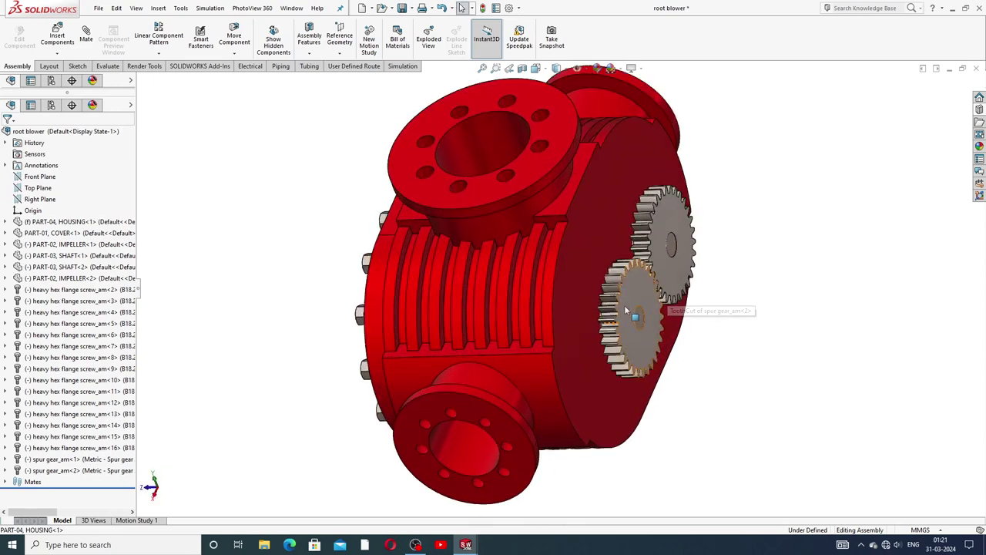
mouse_move(625, 296)
left_mouse_down()
mouse_move(621, 309)
mouse_move(623, 286)
mouse_move(639, 280)
mouse_move(651, 336)
mouse_move(625, 335)
left_mouse_up()
left_click(736, 290)
mouse_move(716, 332)
middle_mouse_down()
mouse_move(759, 255)
mouse_move(748, 259)
middle_mouse_up()
scroll(748, 260, "up", 3)
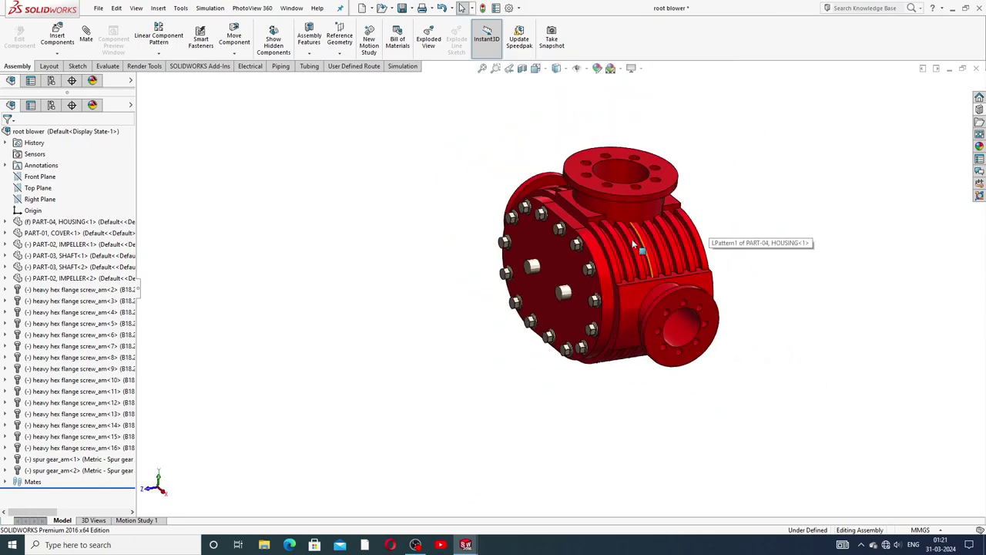
scroll(632, 239, "down", 3)
Step: Make the cover transparent to reveal the impellers inside
left_click(512, 264)
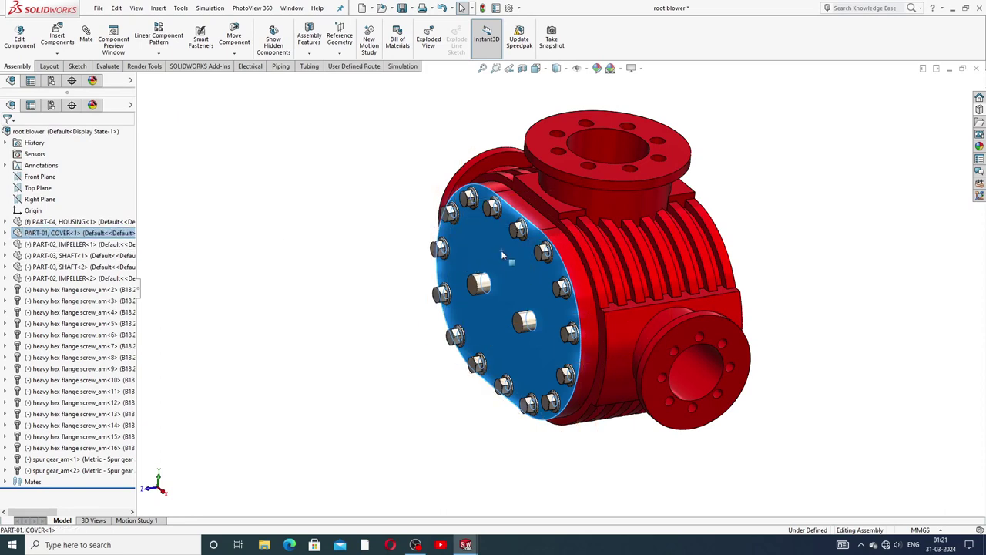
right_click(510, 263)
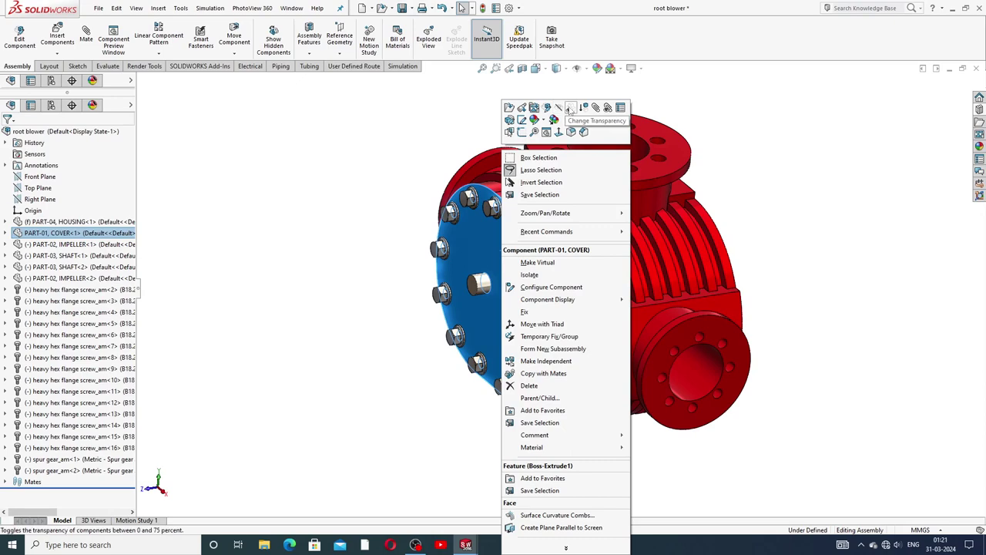
left_click(569, 108)
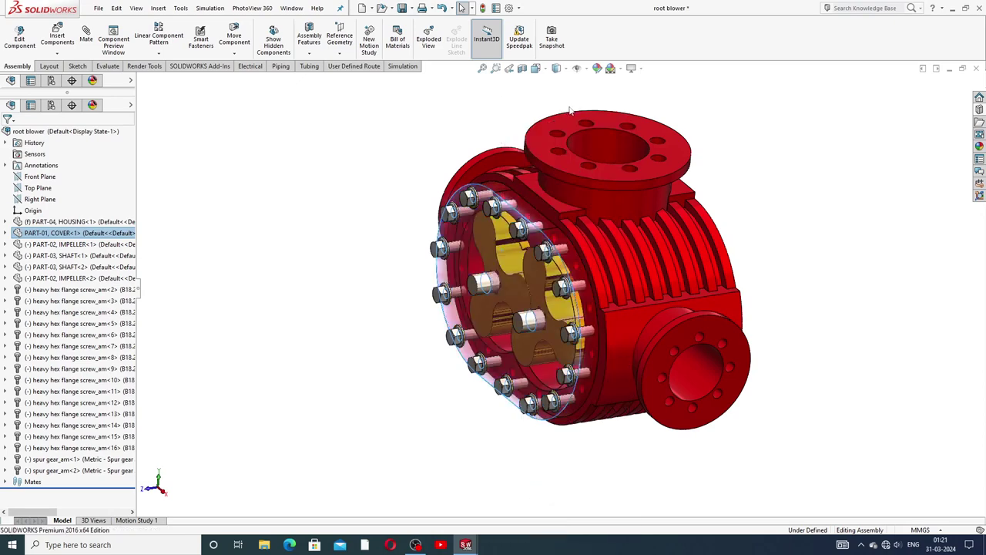
scroll(567, 295, "down", 2)
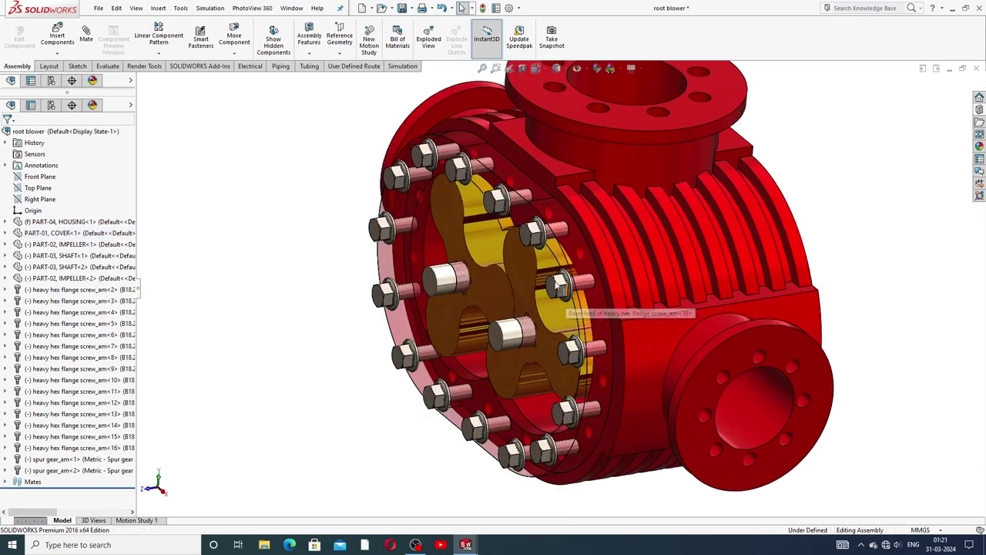
scroll(555, 289, "up", 2)
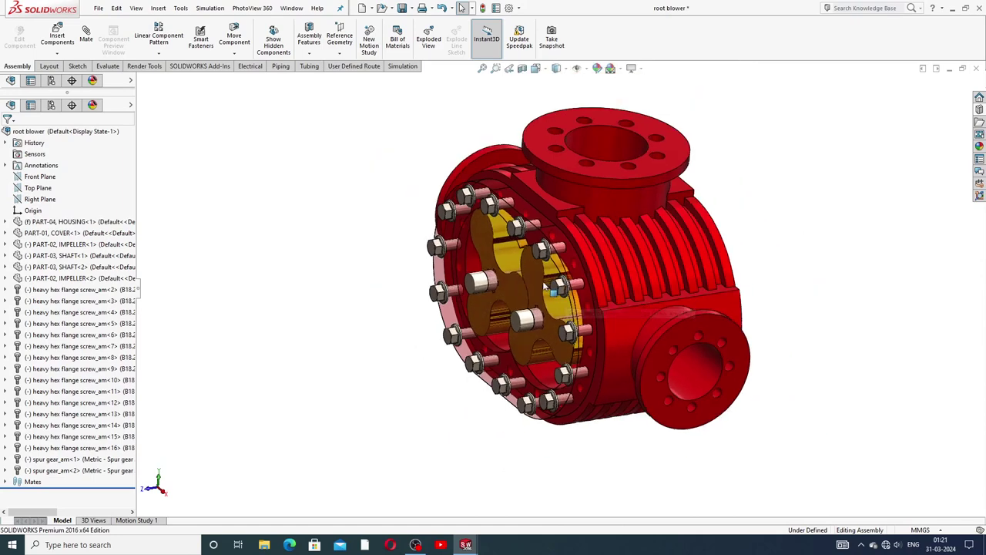
Step: Drag the left impeller to spin the lobes and check that they mesh
left_click(474, 252)
left_click_drag(473, 253, 560, 277)
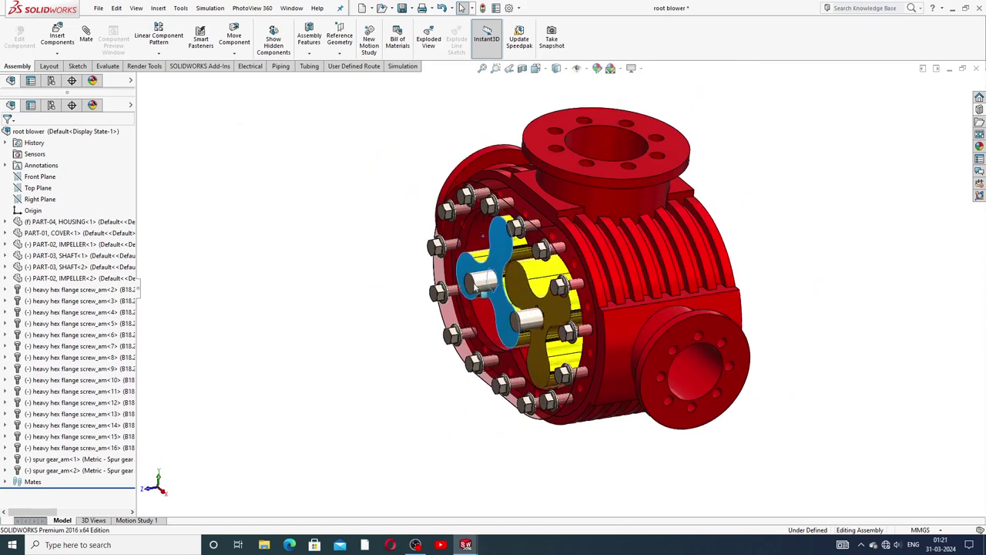
middle_click_drag(561, 277, 697, 361)
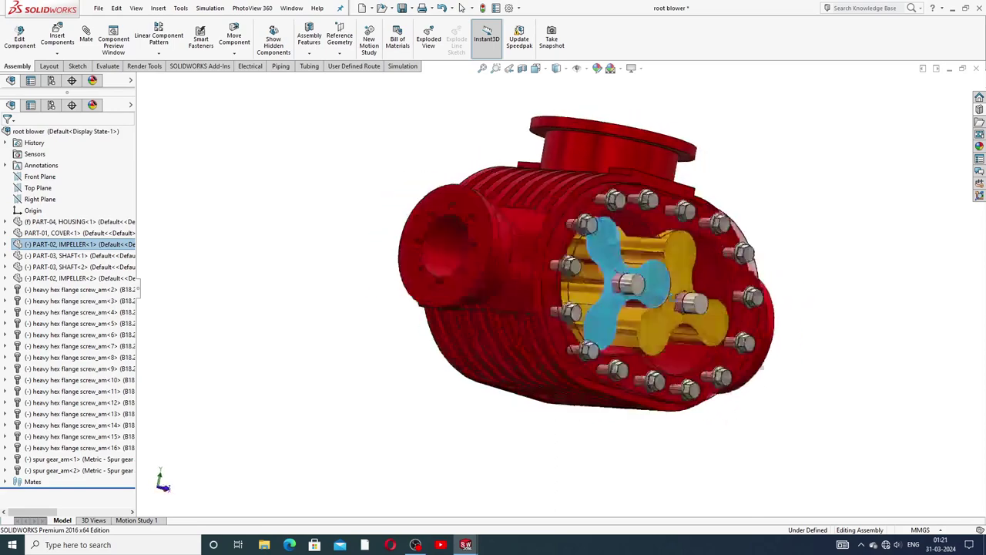
mouse_move(692, 310)
middle_mouse_down()
mouse_move(678, 210)
mouse_move(642, 242)
middle_mouse_up()
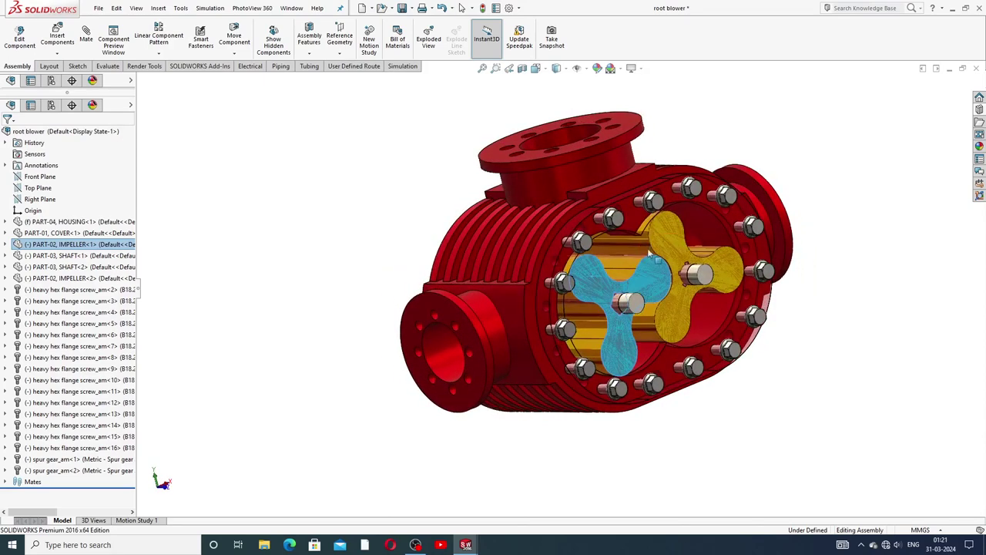
scroll(672, 222, "down", 2)
mouse_move(672, 222)
left_mouse_down()
mouse_move(723, 271)
mouse_move(678, 240)
mouse_move(663, 336)
mouse_move(667, 229)
left_mouse_up()
key("Escape")
left_click(917, 215)
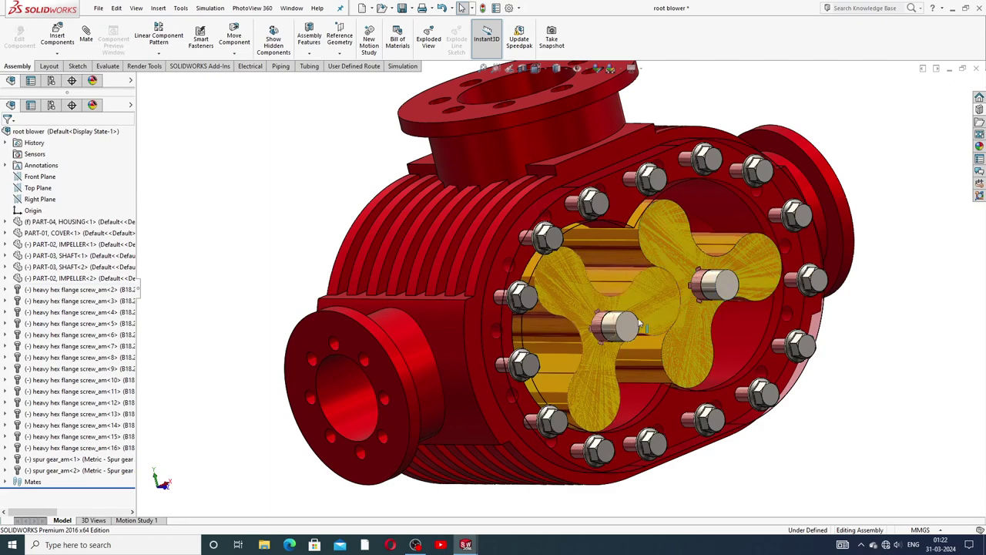
Step: Turn an impeller together with the gears, then orbit to a front view of the cover
scroll(634, 315, "up", 2)
mouse_move(634, 314)
middle_mouse_down()
mouse_move(711, 313)
mouse_move(694, 301)
mouse_move(662, 315)
mouse_move(649, 306)
middle_mouse_up()
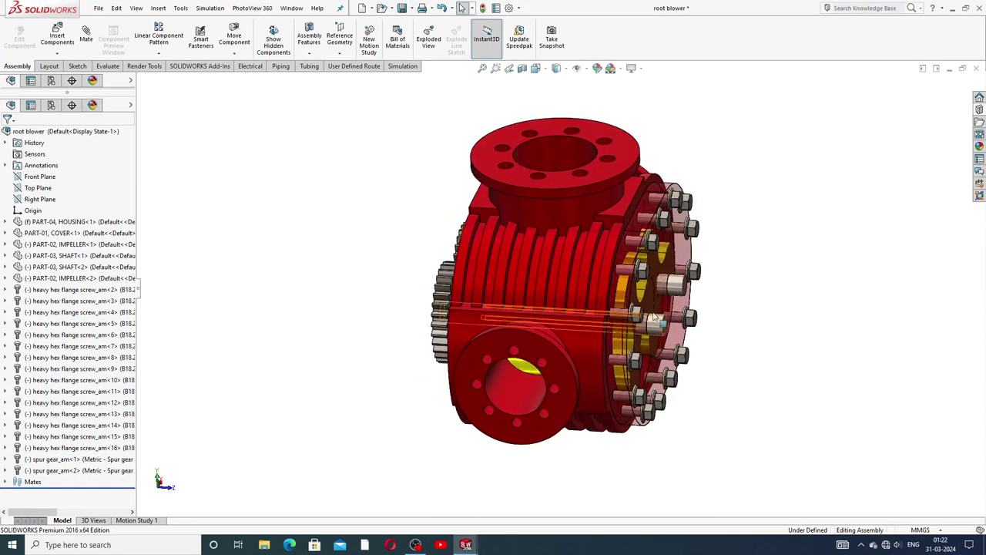
mouse_move(651, 309)
left_mouse_down()
mouse_move(683, 331)
mouse_move(703, 270)
mouse_move(676, 261)
mouse_move(688, 352)
mouse_move(717, 282)
left_mouse_up()
left_click(718, 282)
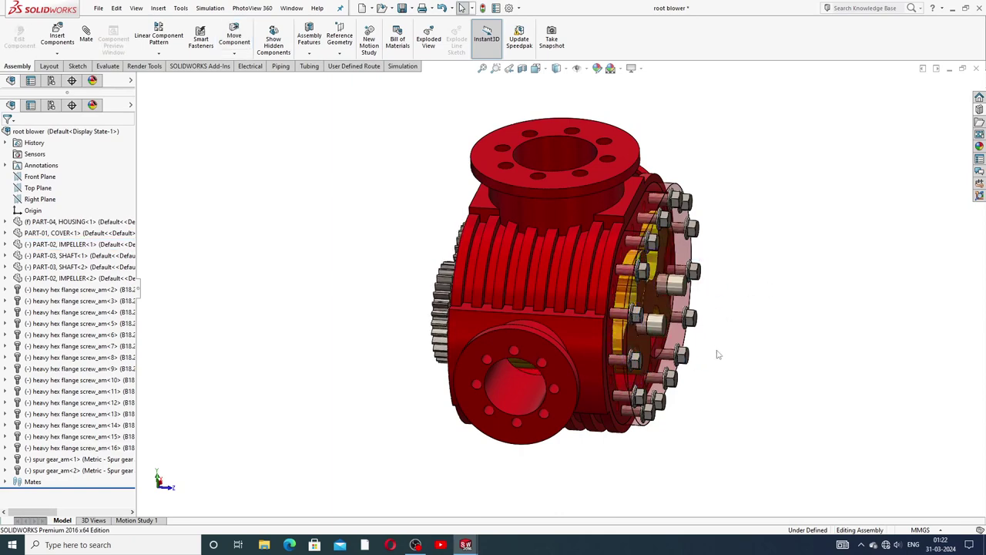
middle_click_drag(716, 352, 460, 8)
mouse_move(647, 303)
middle_mouse_down()
mouse_move(566, 303)
mouse_move(574, 339)
middle_mouse_up()
middle_click_drag(579, 302, 584, 342)
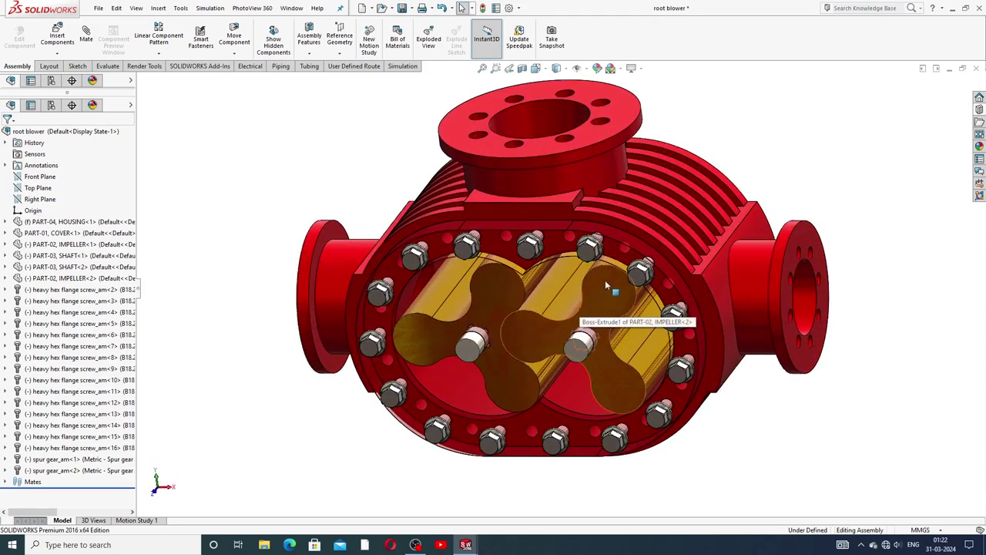
Step: Make the cover opaque again and orbit to an angled view
right_click(86, 236)
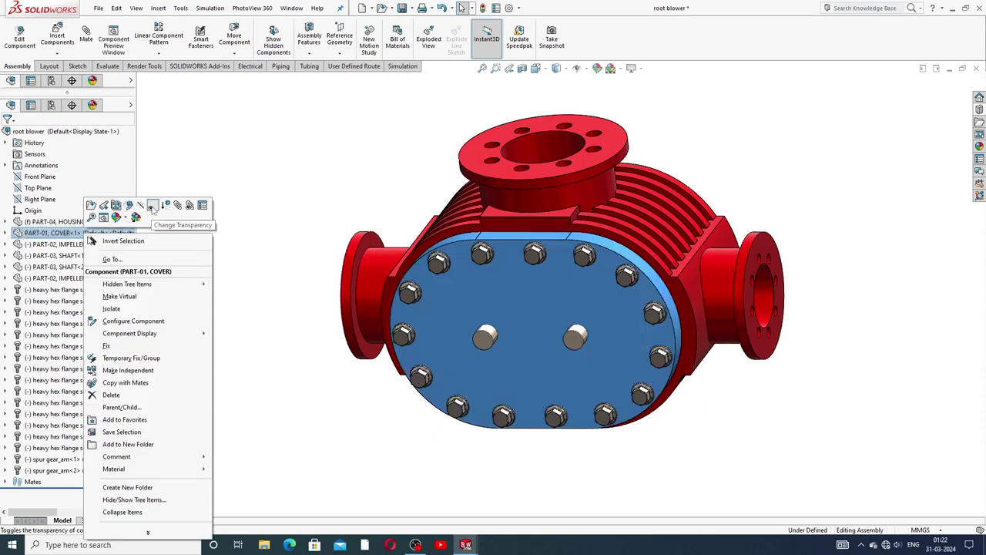
left_click(153, 209)
left_click(339, 184)
mouse_move(346, 188)
middle_mouse_down()
mouse_move(407, 166)
mouse_move(634, 232)
middle_mouse_up()
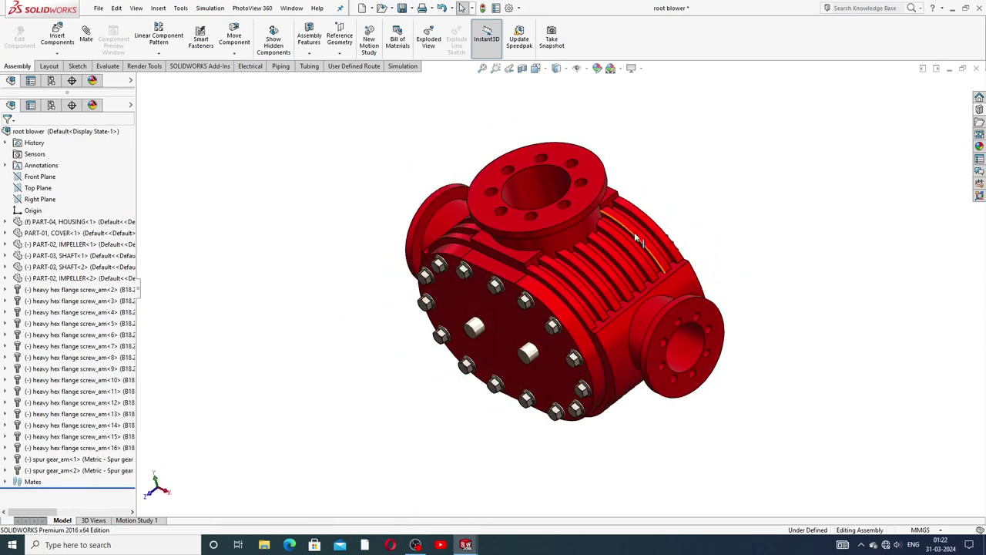
scroll(593, 274, "down", 2)
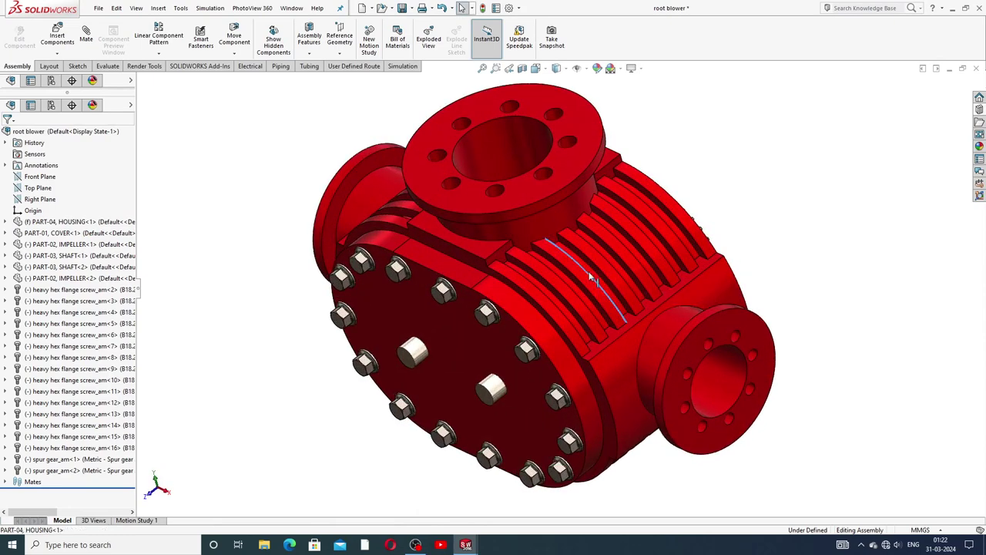
Step: Make the housing transparent to expose the impellers and rear spur gears
left_click(588, 272)
left_click(561, 260)
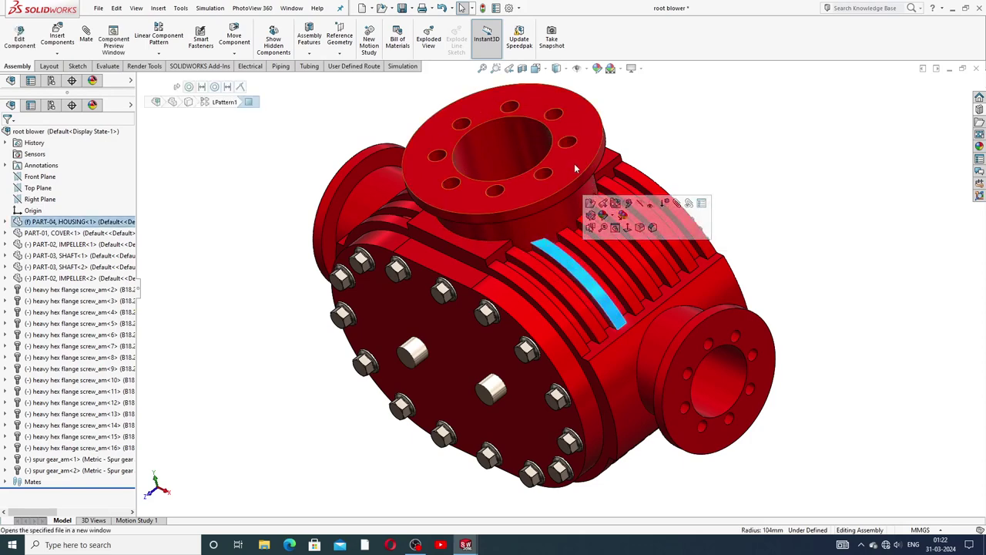
left_click(575, 164)
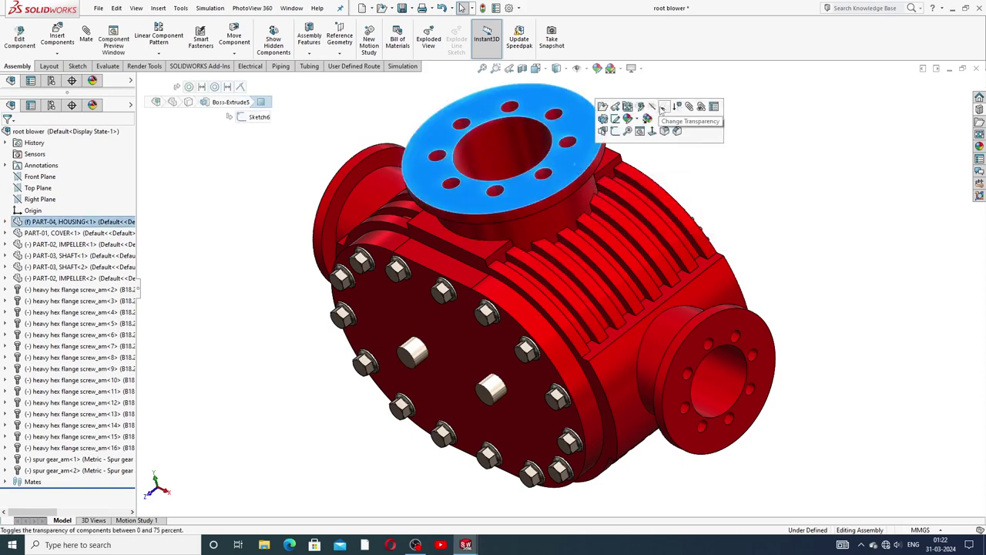
left_click(663, 109)
left_click(729, 163)
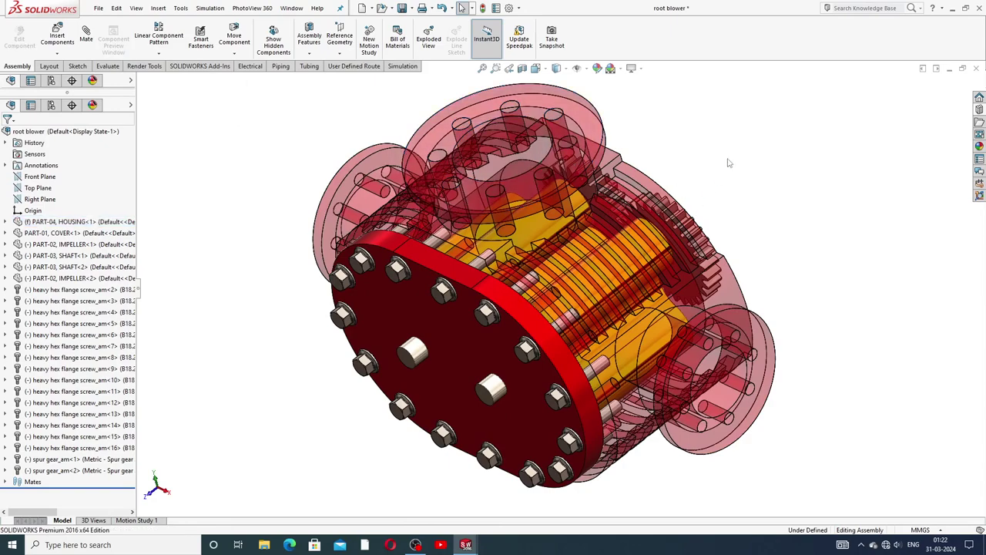
mouse_move(715, 170)
middle_mouse_down()
mouse_move(643, 249)
mouse_move(490, 297)
middle_mouse_up()
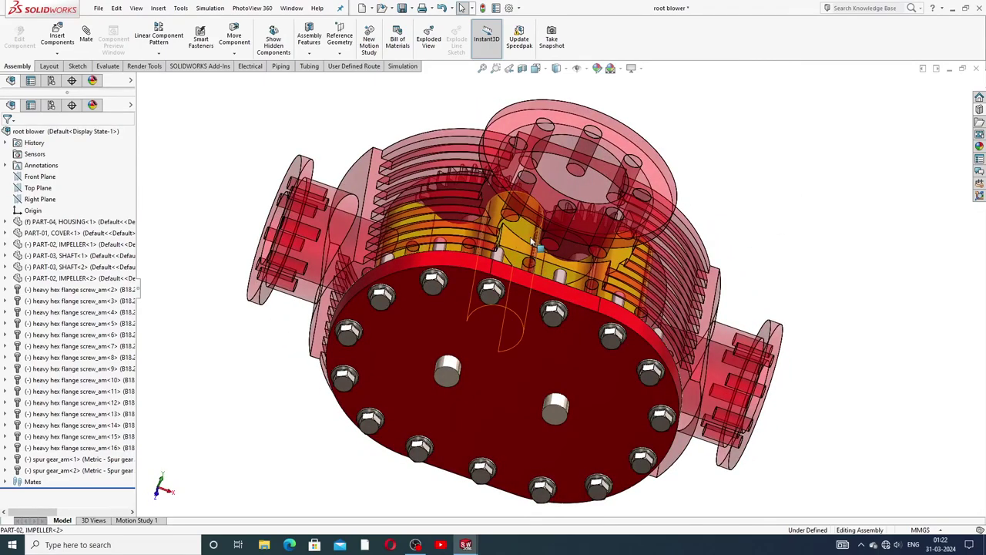
mouse_move(490, 298)
middle_mouse_down()
mouse_move(668, 325)
mouse_move(552, 269)
middle_mouse_up()
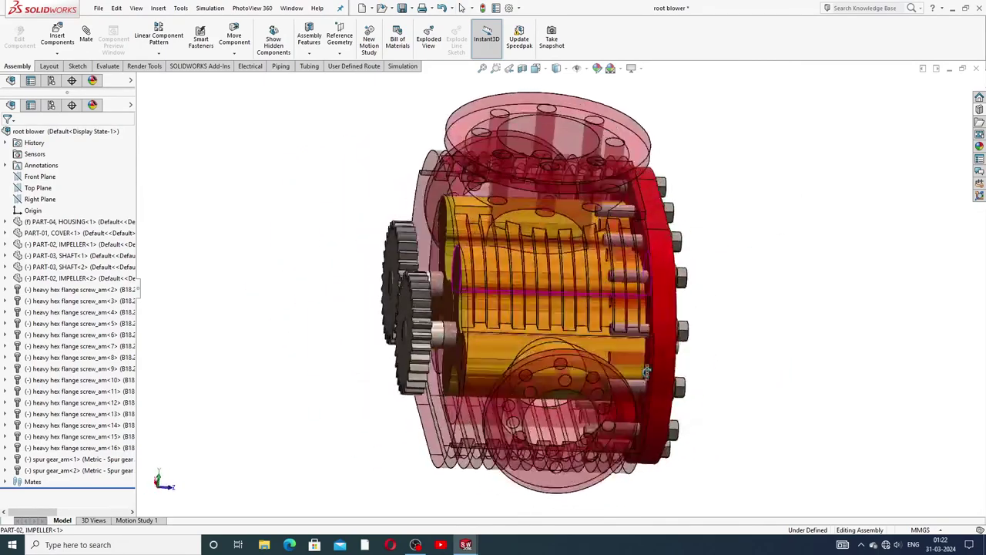
Step: Rotate the impellers and the front spur gear to confirm they turn together
left_click_drag(551, 270, 562, 248)
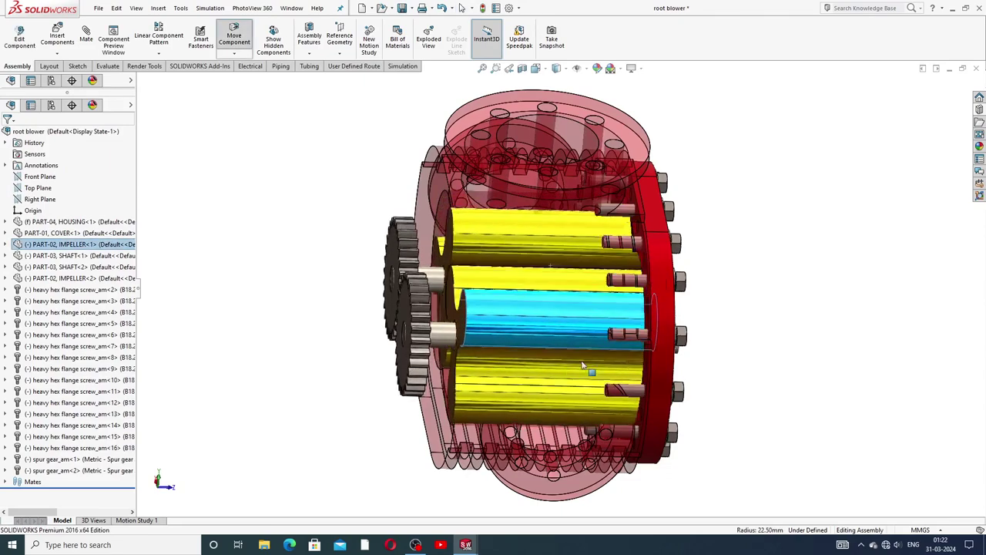
left_click_drag(562, 248, 567, 306)
key("Escape")
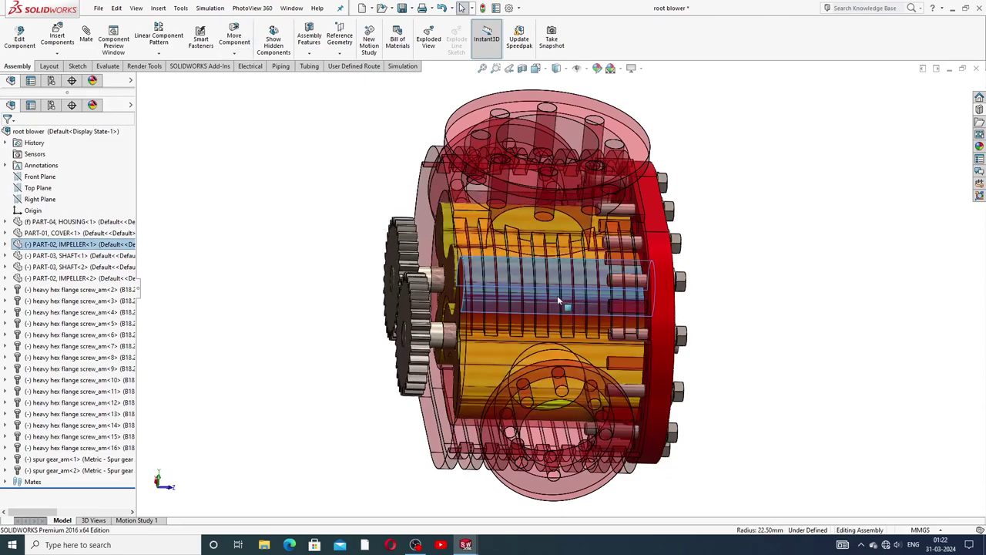
mouse_move(557, 295)
middle_mouse_down()
mouse_move(641, 344)
mouse_move(641, 294)
mouse_move(529, 270)
mouse_move(585, 292)
middle_mouse_up()
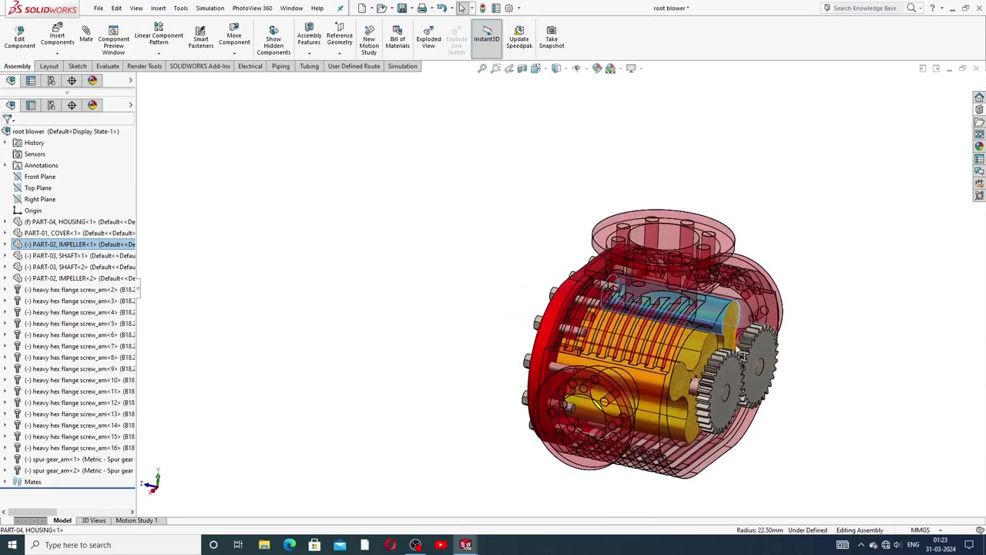
scroll(721, 389, "down", 2)
scroll(693, 382, "down", 3)
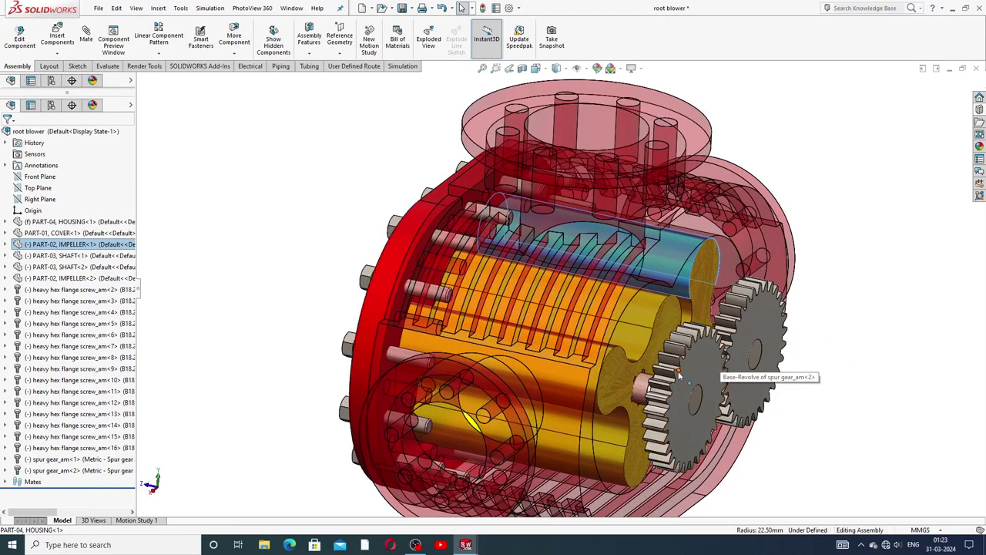
left_click(695, 357)
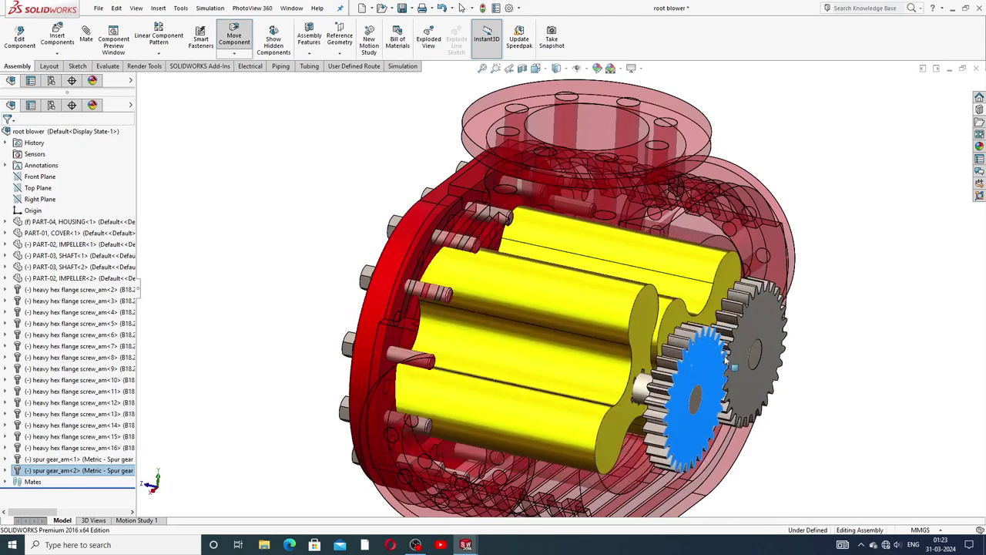
mouse_move(727, 359)
left_mouse_down()
mouse_move(742, 392)
mouse_move(616, 324)
left_mouse_up()
left_click(621, 271)
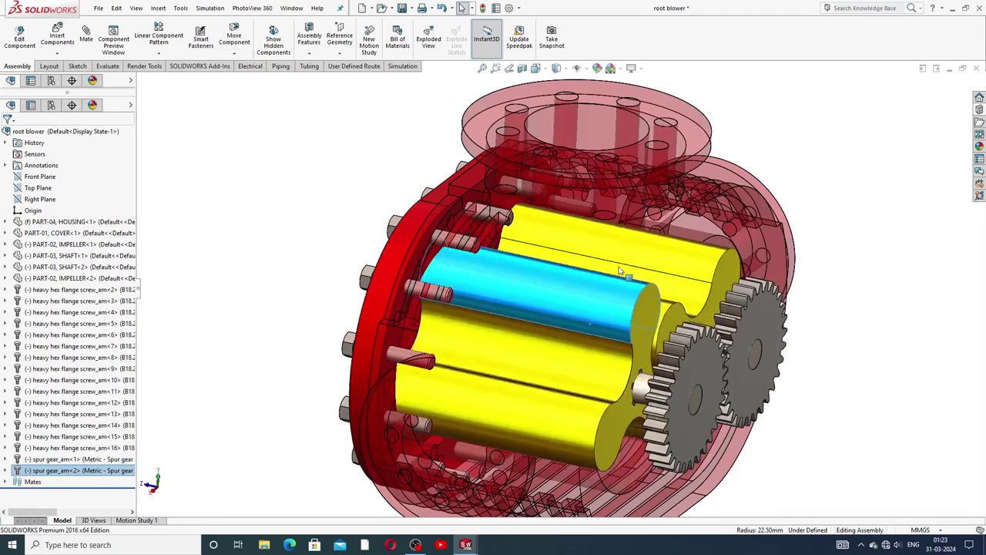
mouse_move(620, 271)
left_mouse_down()
mouse_move(606, 293)
mouse_move(694, 272)
left_mouse_up()
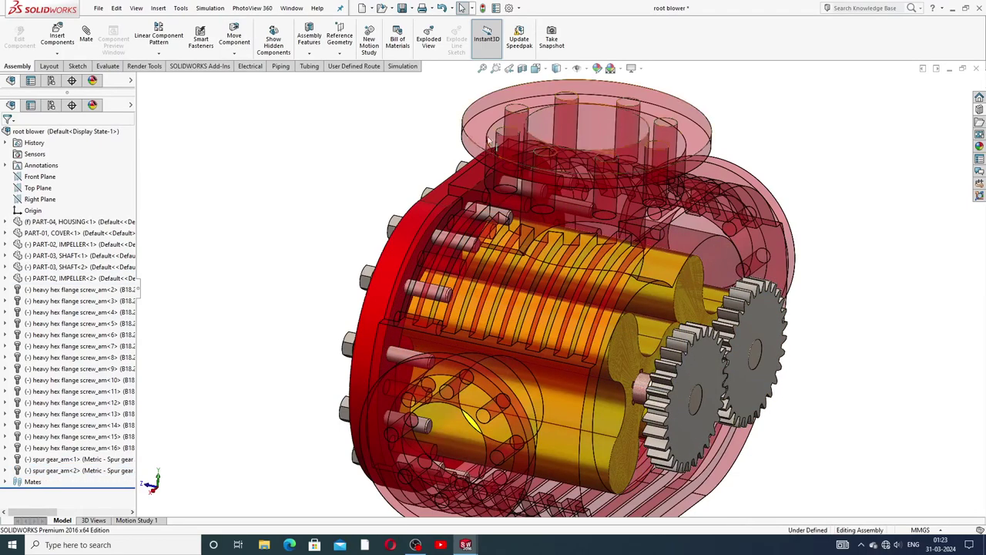
Step: Make PART-04 HOUSING opaque again and orbit to the bolted cover face
right_click(90, 221)
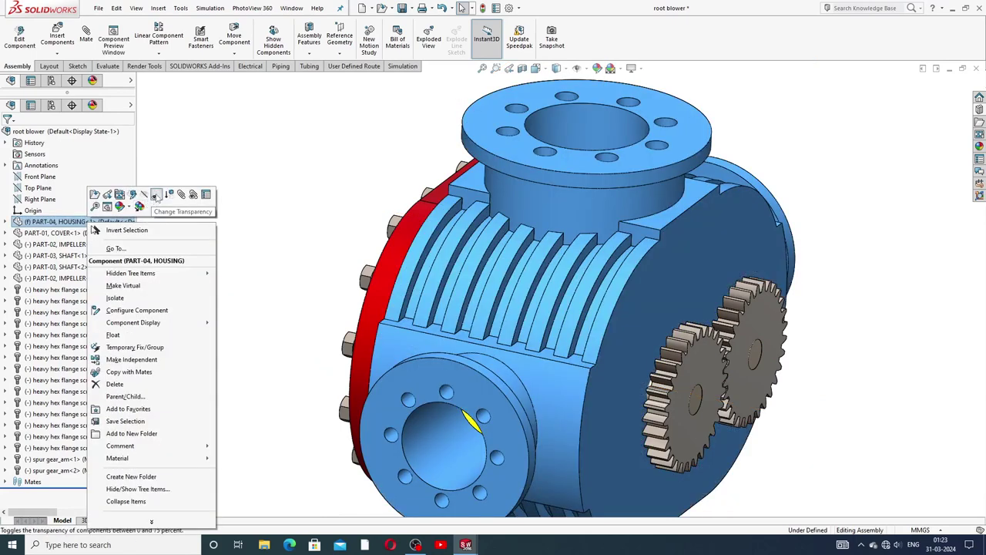
left_click(156, 199)
scroll(426, 219, "up", 2)
scroll(585, 271, "up", 1)
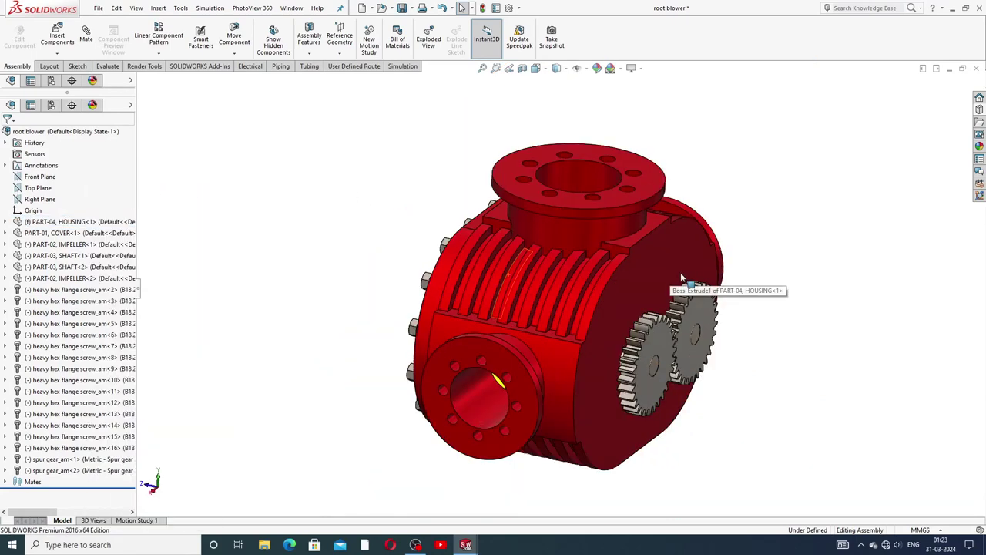
left_click(681, 272)
mouse_move(681, 272)
middle_mouse_down()
mouse_move(630, 238)
mouse_move(699, 242)
middle_mouse_up()
mouse_move(506, 239)
middle_mouse_down()
mouse_move(601, 274)
mouse_move(505, 235)
mouse_move(497, 183)
mouse_move(510, 166)
middle_mouse_up()
scroll(539, 246, "up", 3)
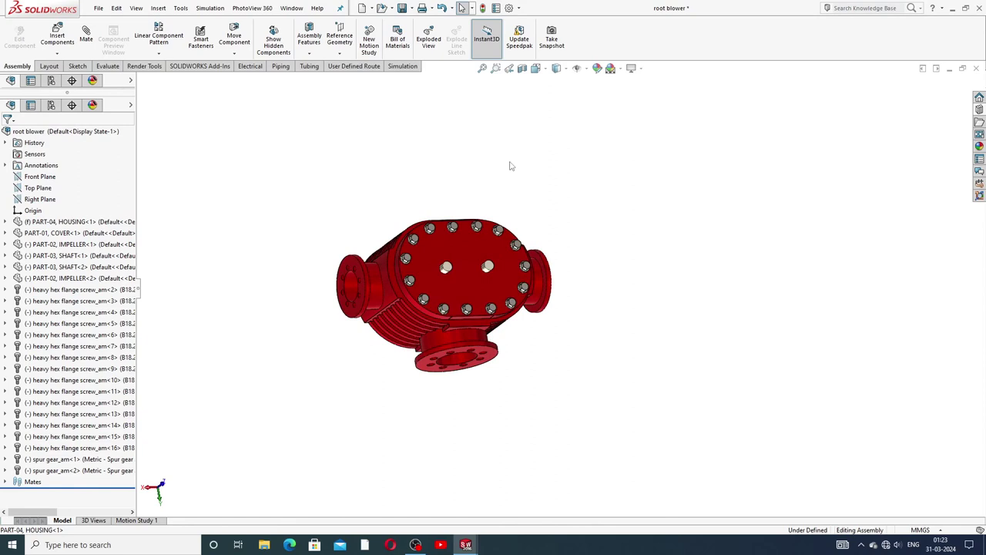
Step: Snap the assembly to the Isometric view and zoom to look it over
left_click(535, 68)
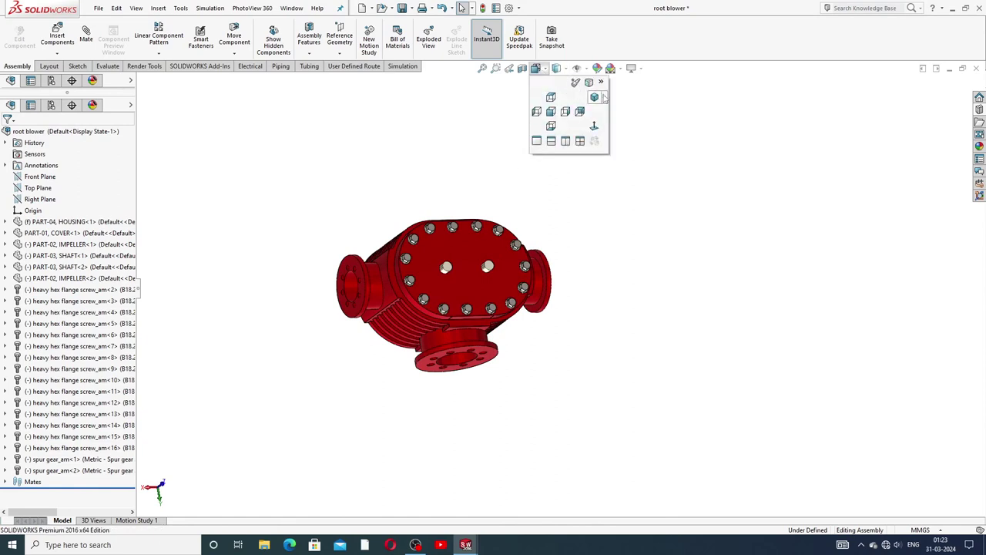
left_click(604, 97)
left_click(609, 111)
scroll(564, 243, "down", 1)
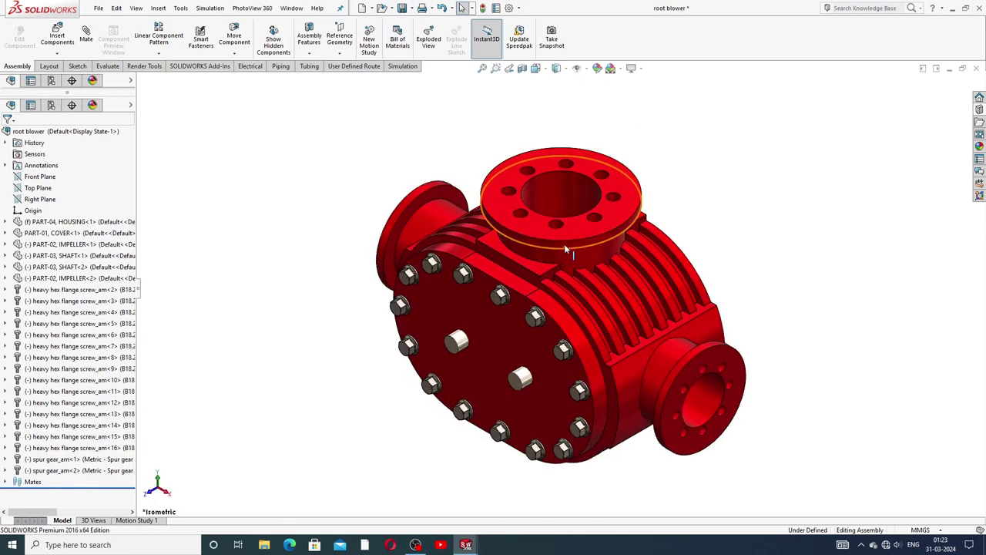
scroll(564, 244, "down", 2)
scroll(773, 245, "up", 1)
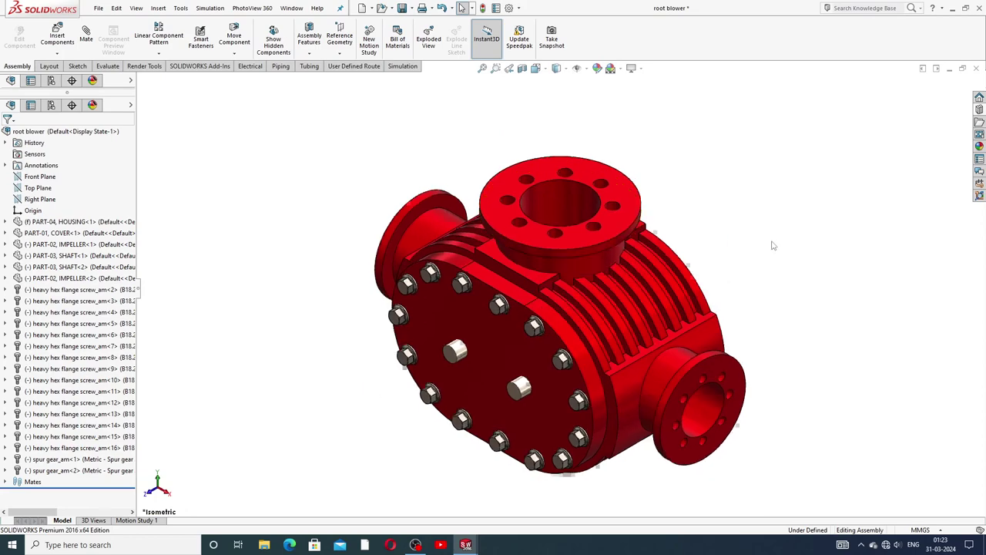
scroll(693, 262, "up", 1)
scroll(609, 347, "down", 1)
scroll(597, 413, "up", 1)
scroll(598, 413, "up", 1)
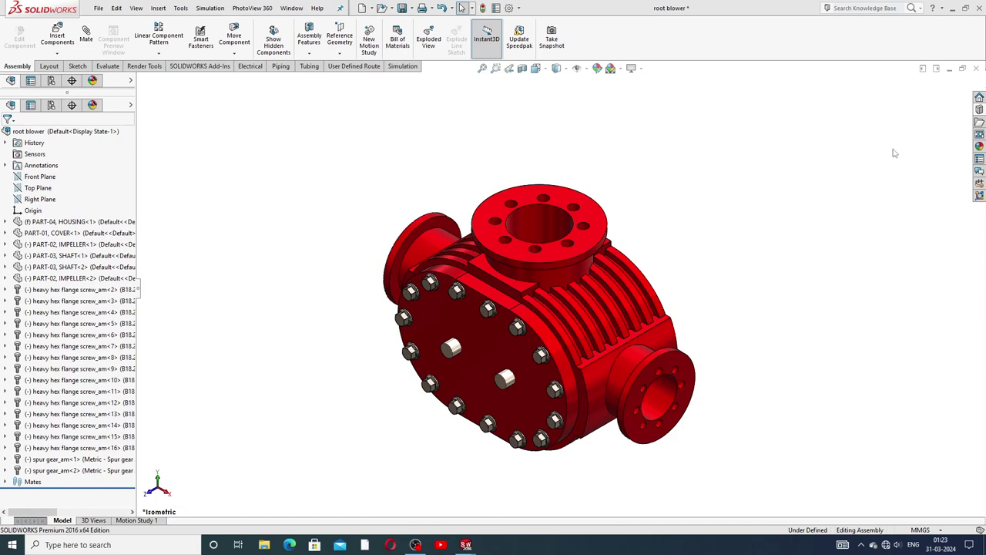
Step: Close the root blower assembly with Save all and confirm the rebuild
left_click(976, 71)
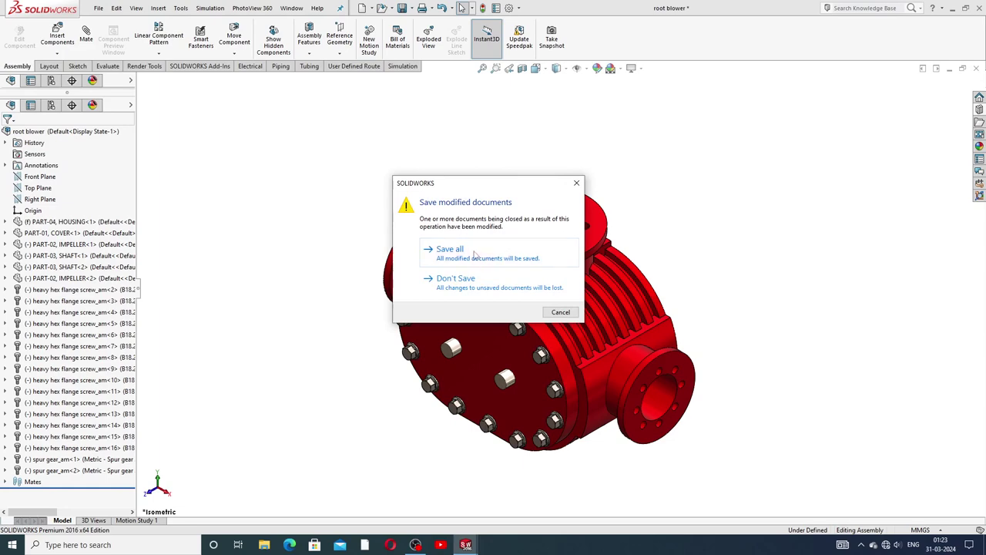
left_click(474, 254)
left_click(484, 237)
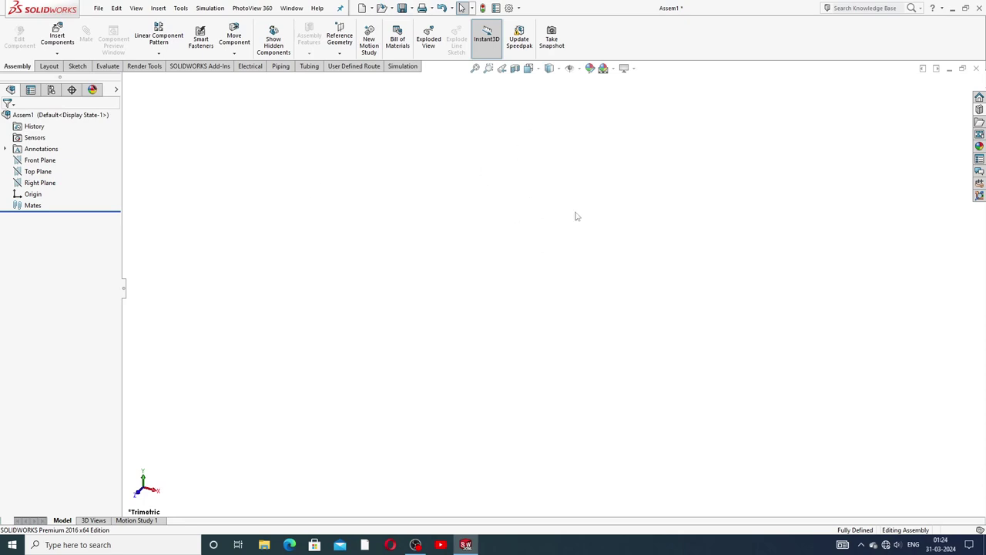
Step: Browse in Insert Components with Large icons and load PART-04, HOUSING
left_click(57, 41)
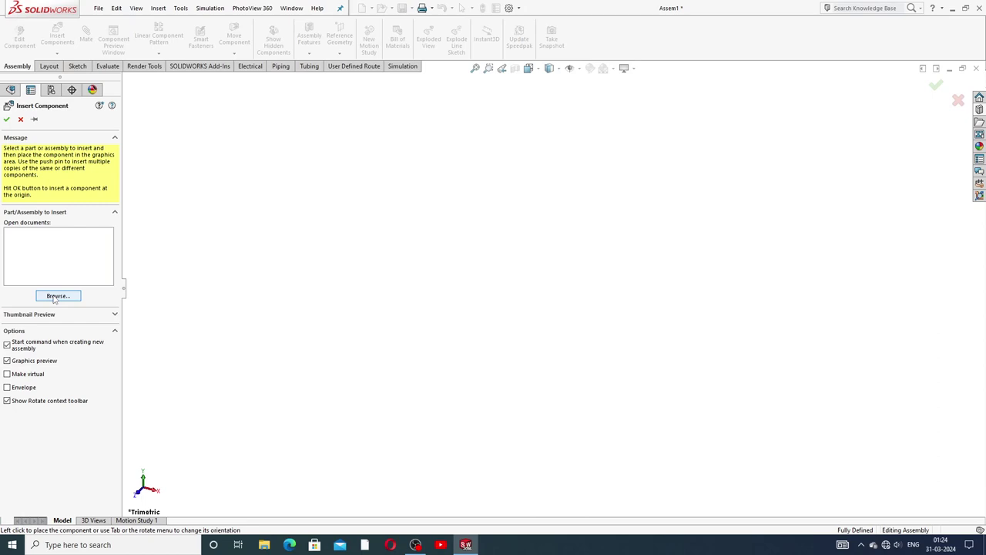
left_click(57, 298)
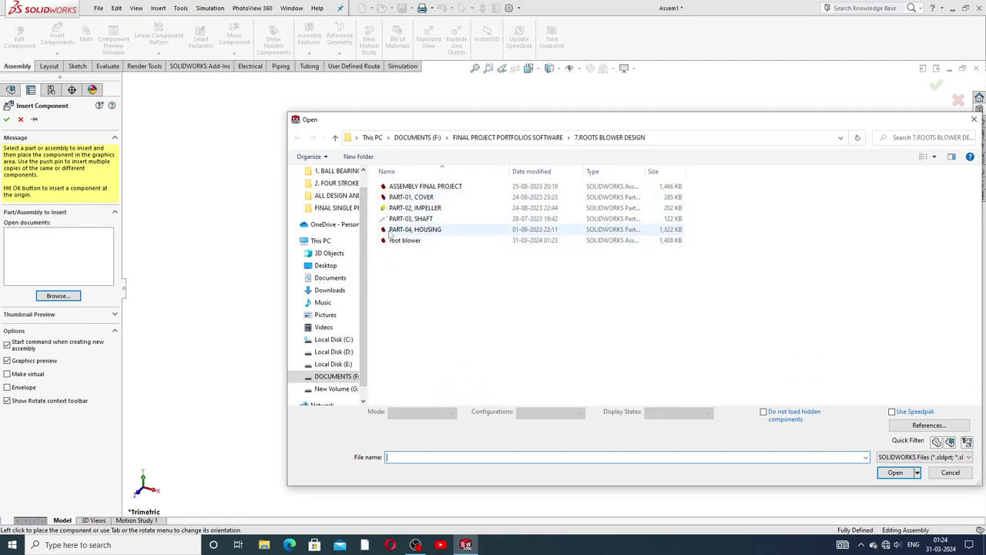
mouse_move(415, 229)
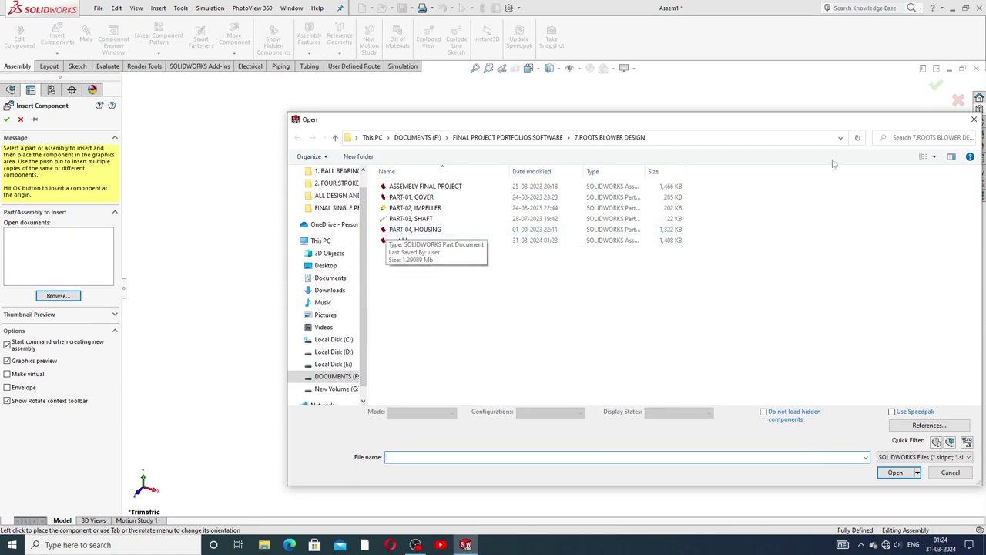
left_click(934, 156)
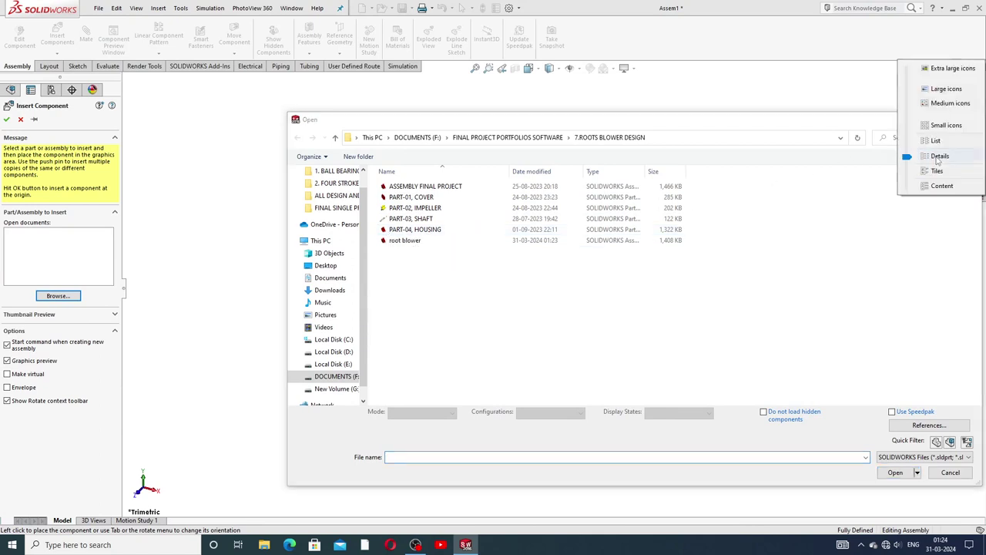
left_click(940, 90)
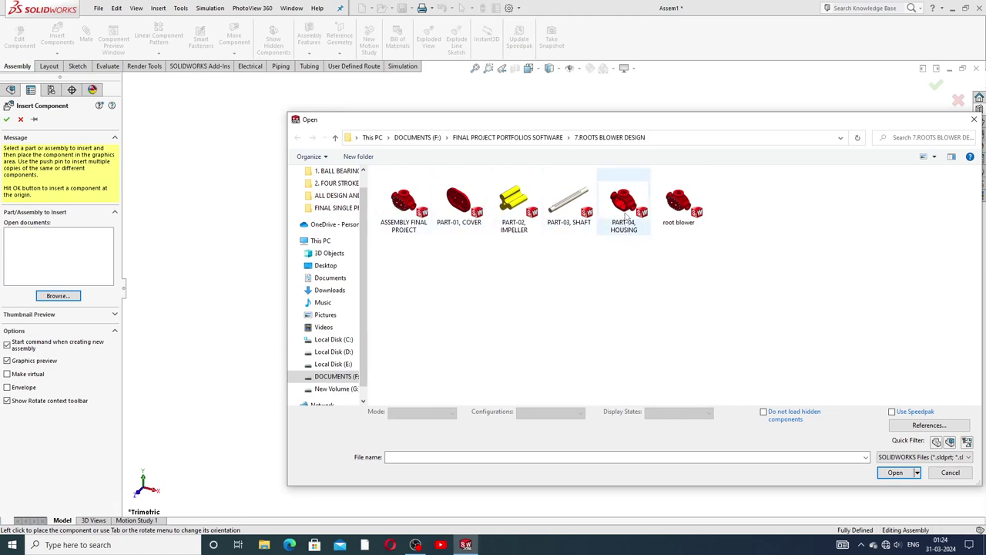
left_click(625, 218)
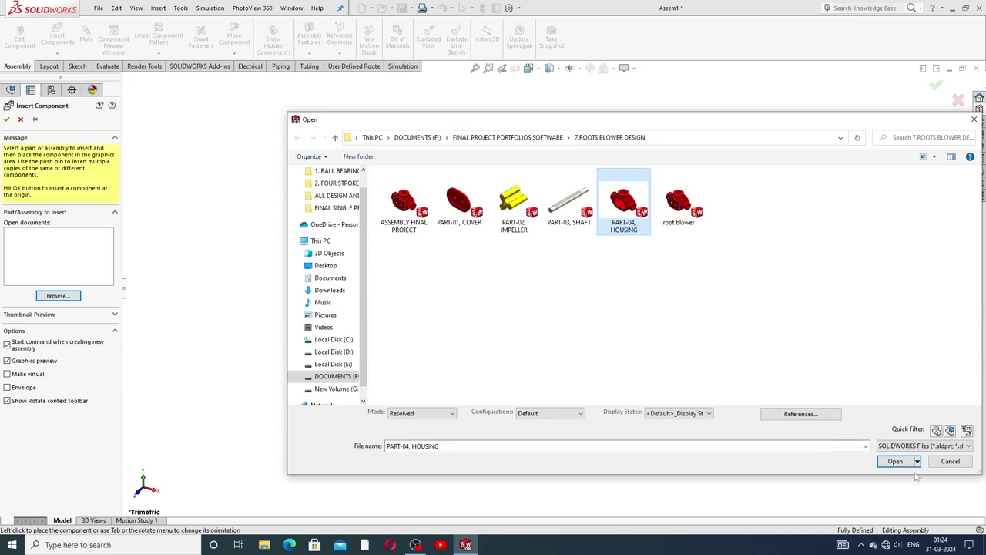
left_click(893, 461)
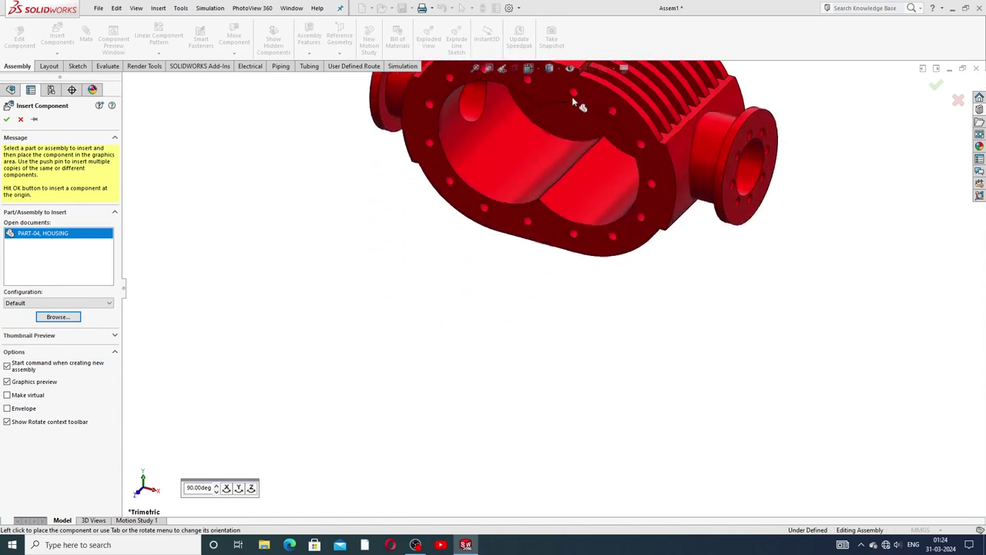
Step: Show the origins and place the housing at the assembly origin
left_click(581, 69)
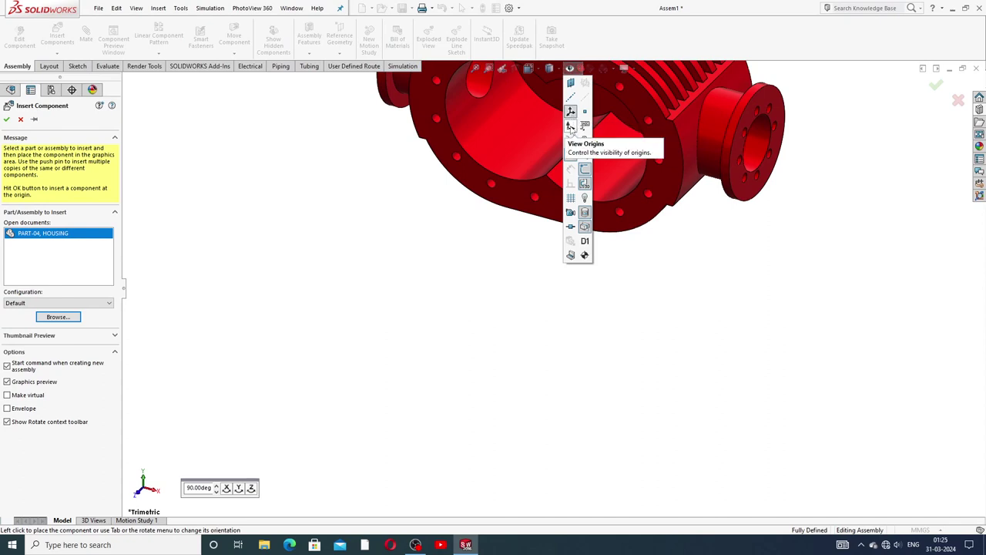
left_click(570, 126)
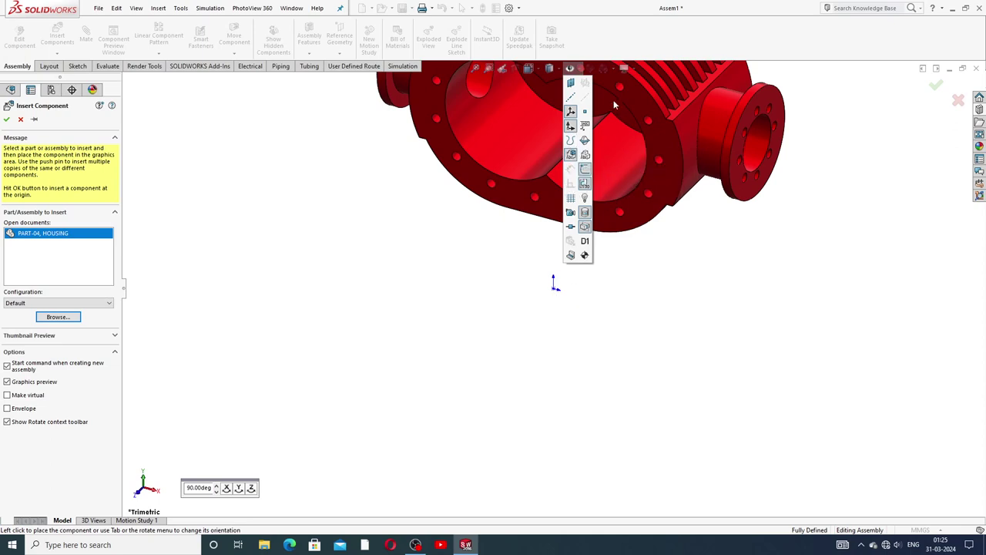
middle_click_drag(613, 99, 588, 219)
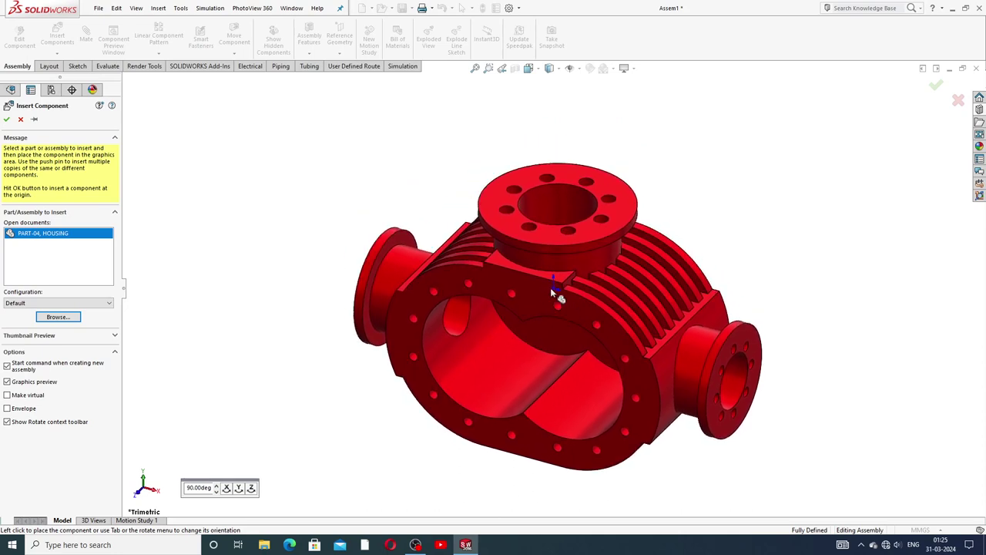
left_click(551, 286)
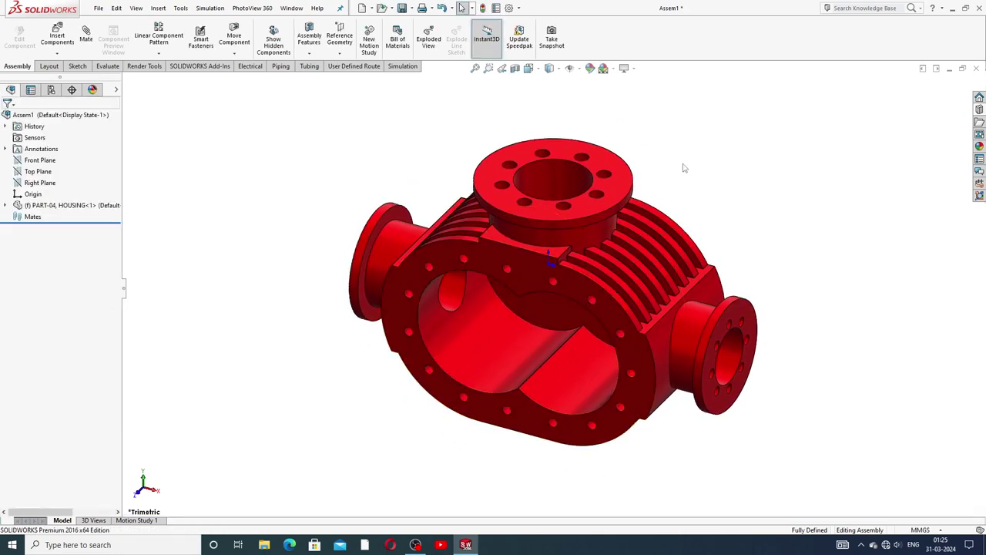
middle_click_drag(594, 178, 574, 233, "ctrl")
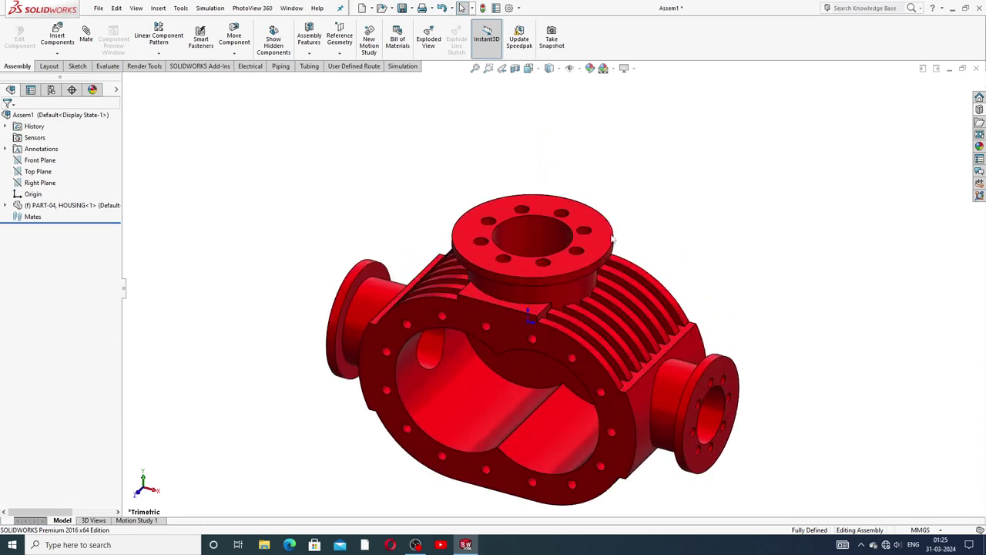
Step: Orbit around the fixed housing and reopen Insert Components for more parts
left_click(579, 70)
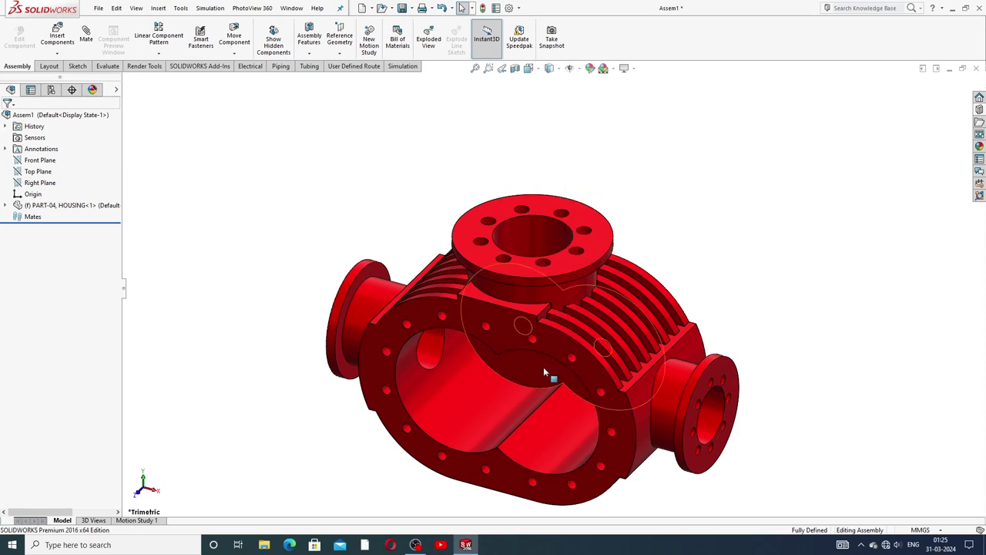
key("Down")
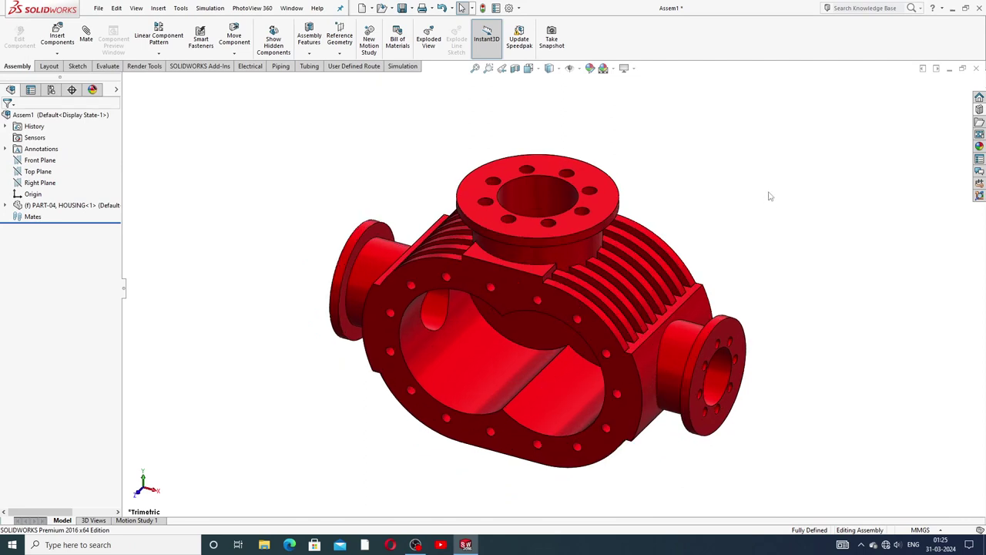
mouse_move(539, 311)
middle_mouse_down()
mouse_move(518, 279)
mouse_move(561, 314)
mouse_move(562, 278)
mouse_move(566, 322)
mouse_move(594, 330)
mouse_move(557, 324)
middle_mouse_up()
scroll(557, 314, "up", 3)
scroll(557, 323, "down", 2)
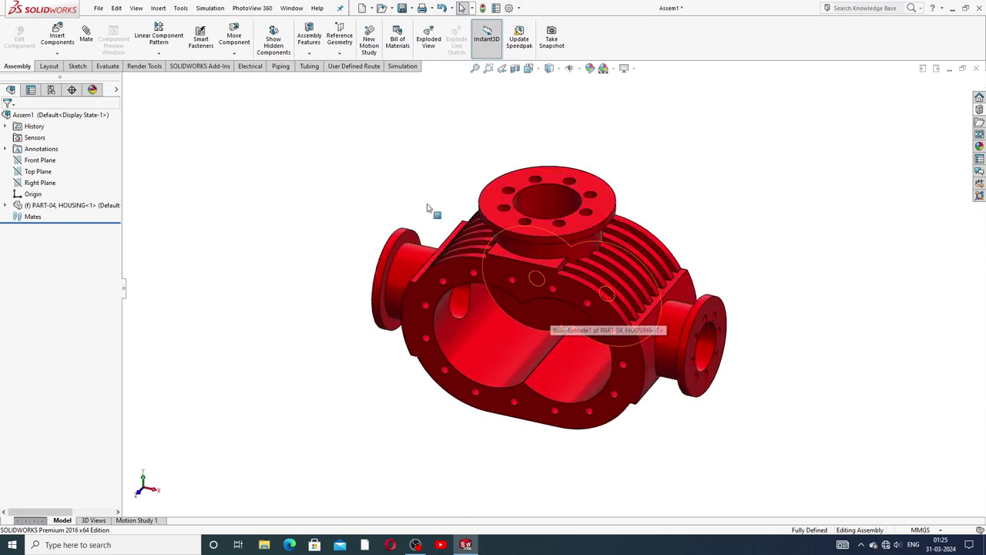
left_click(57, 47)
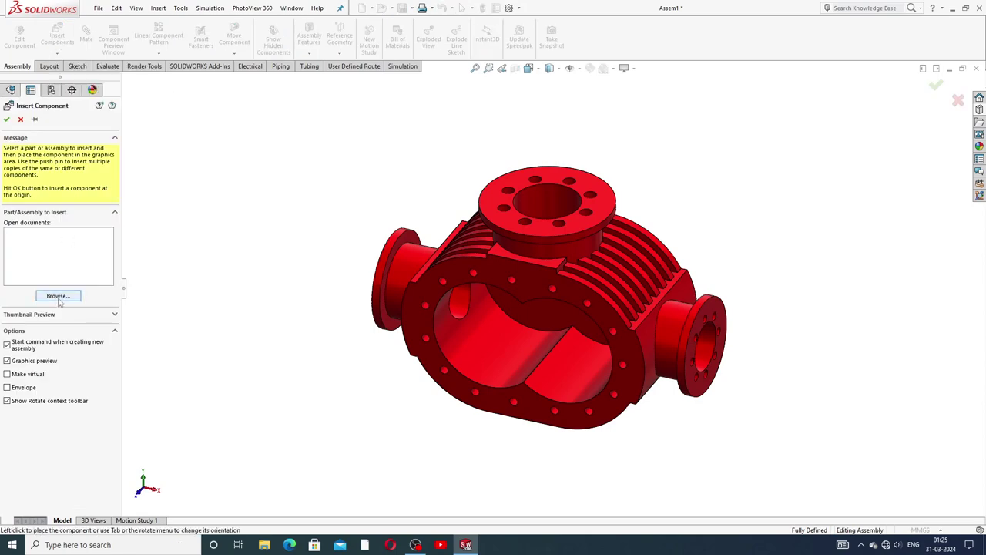
Step: Load PART-01 Cover, PART-02 Impeller and PART-03 Shaft, and place each beside the housing
left_click(59, 299)
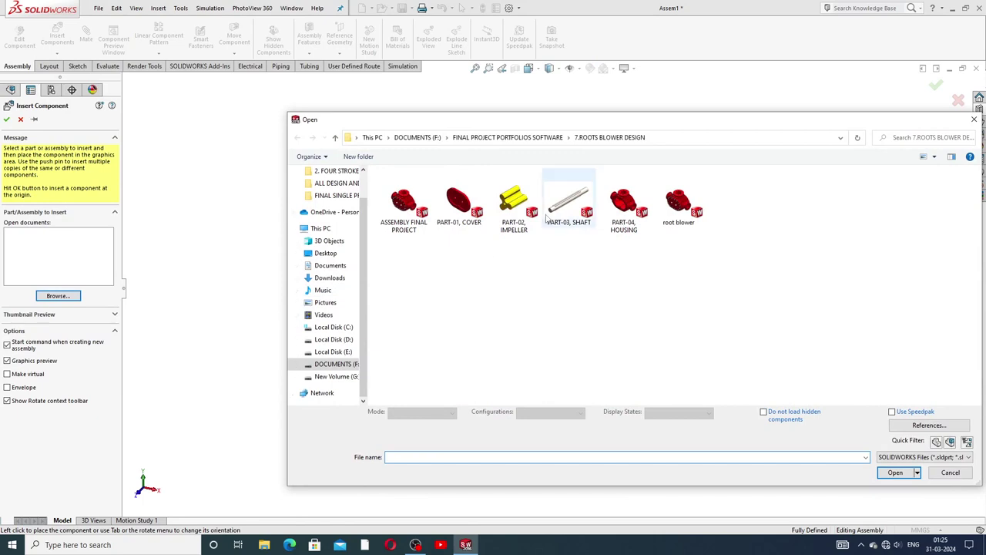
left_click(468, 221)
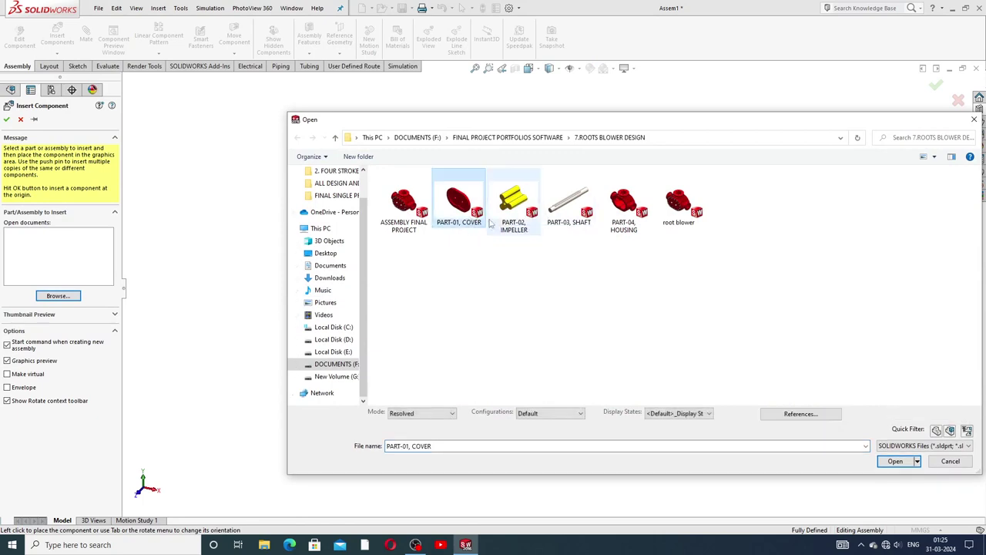
left_click(505, 220, "ctrl")
left_click(570, 222, "ctrl")
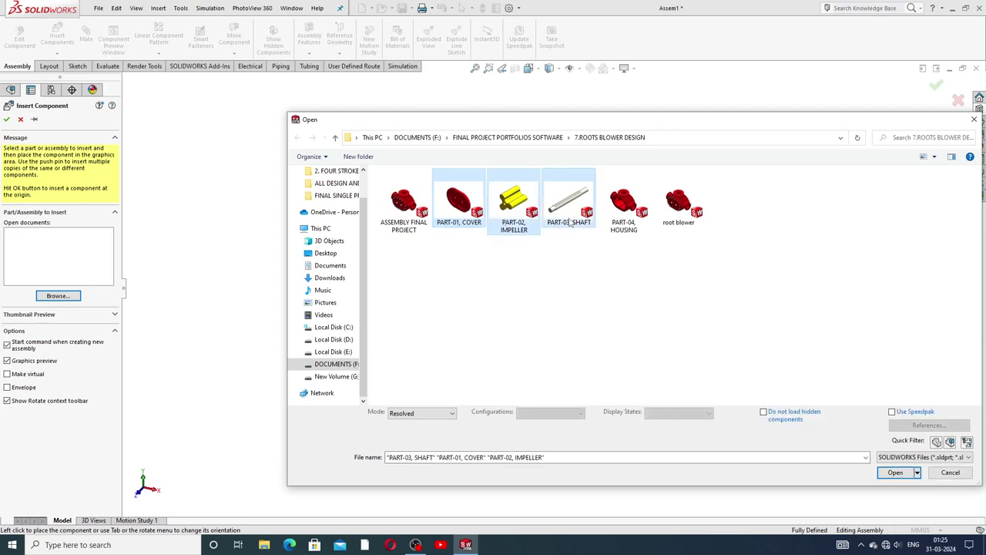
left_click(895, 472)
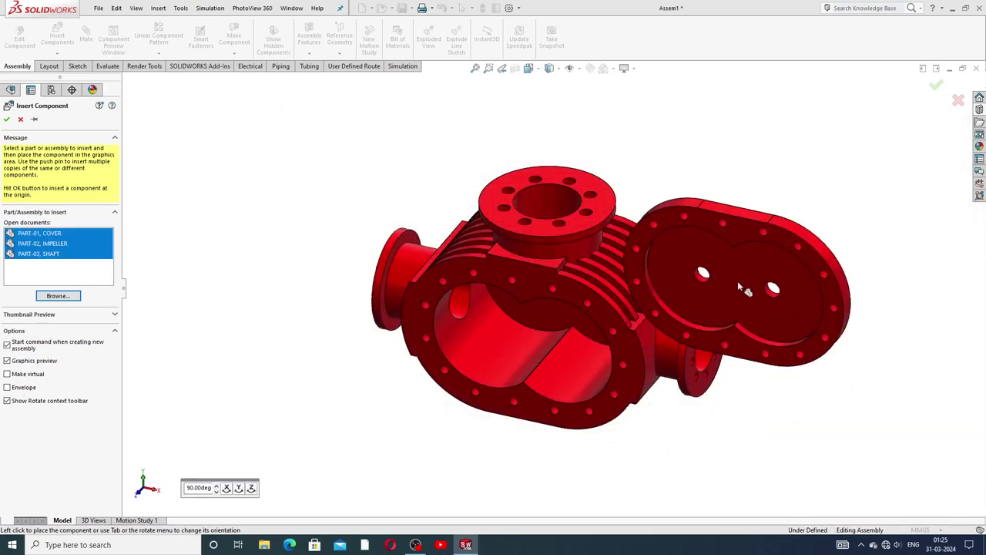
left_click(281, 337)
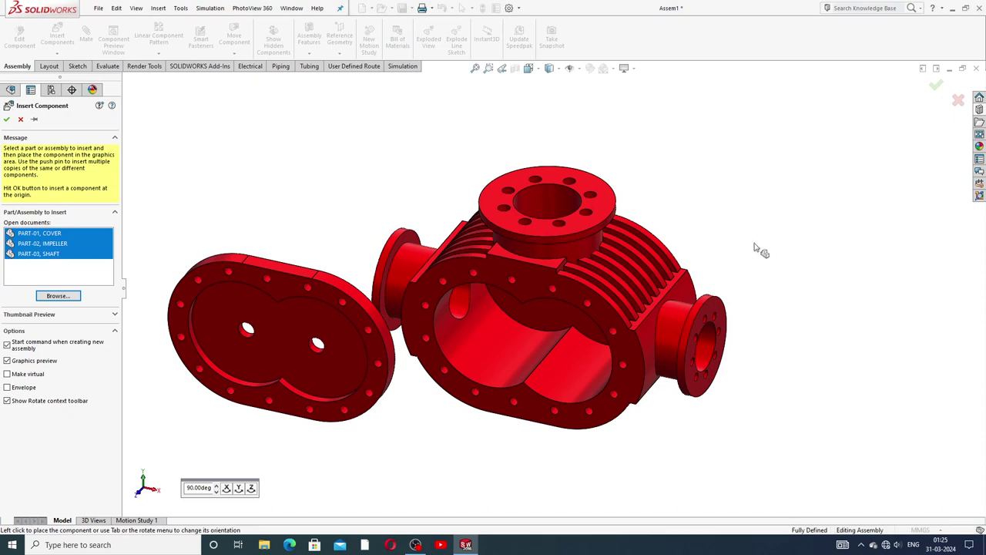
left_click(811, 219)
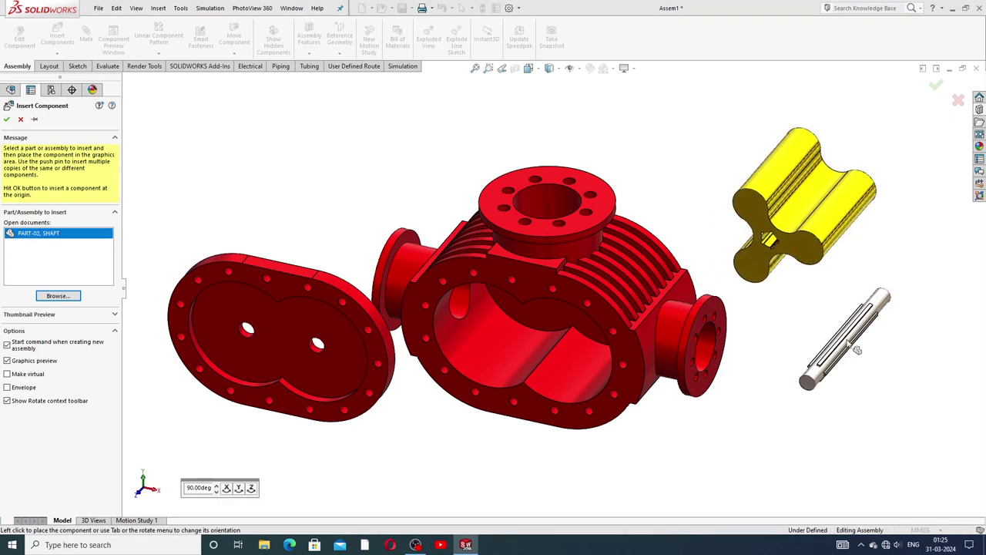
left_click(847, 341)
Step: Move the cover left of the housing and the impeller above it
key("f")
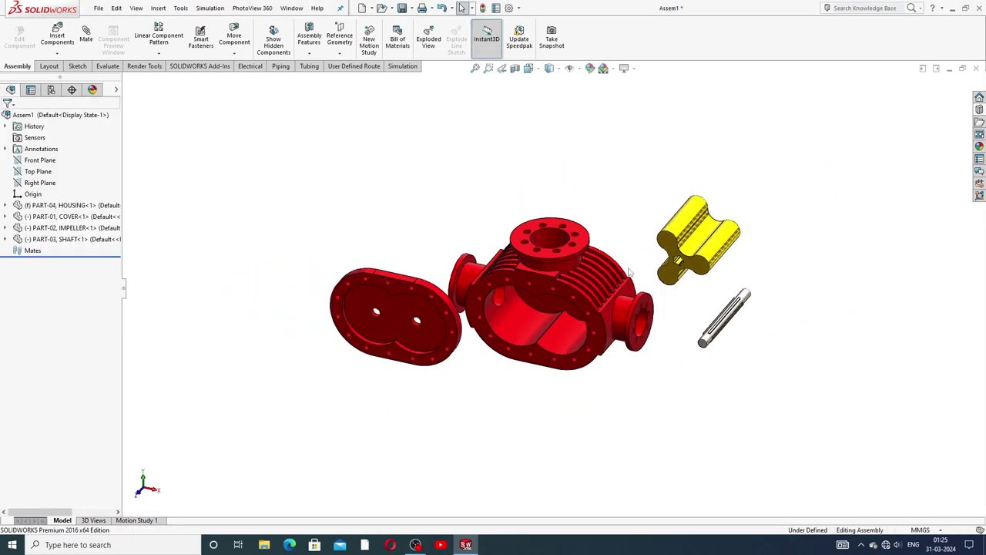
middle_click_drag(613, 223, 616, 244)
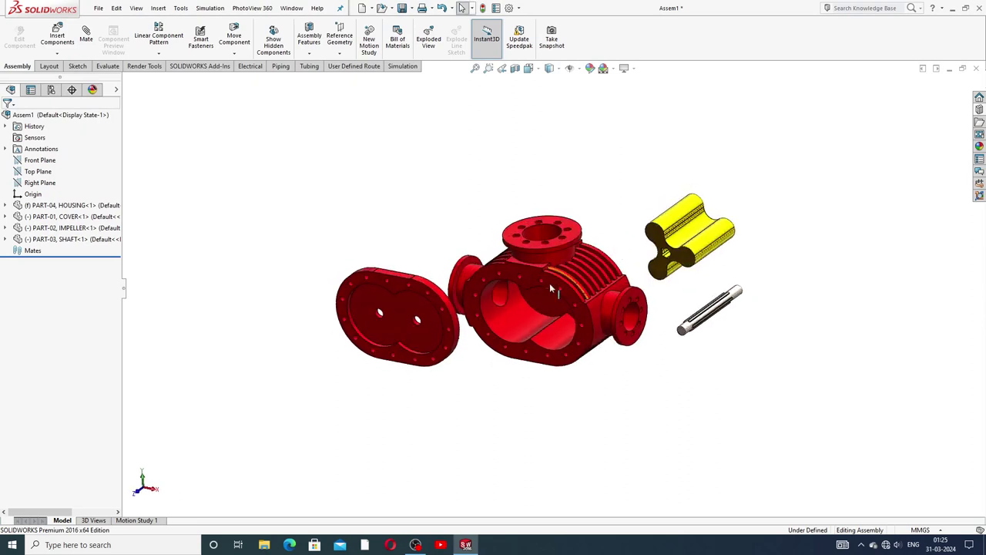
scroll(470, 312, "down", 2)
scroll(468, 300, "up", 2)
left_click_drag(462, 291, 382, 308)
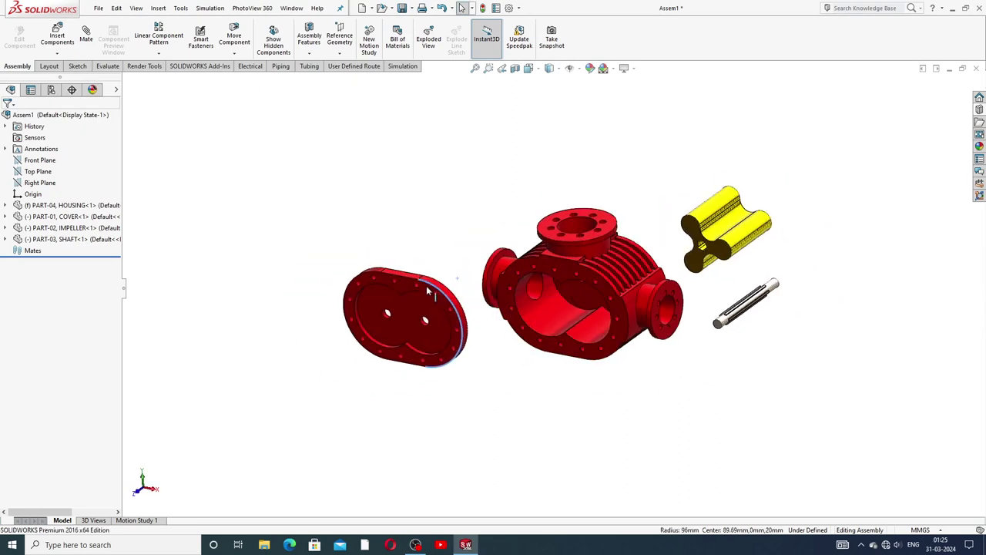
left_click_drag(698, 198, 401, 192)
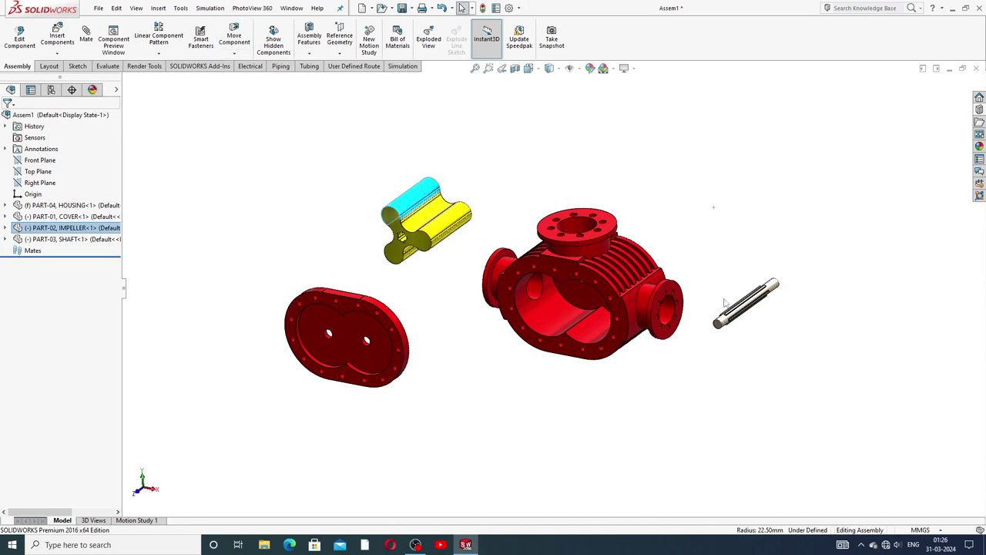
left_click(749, 316)
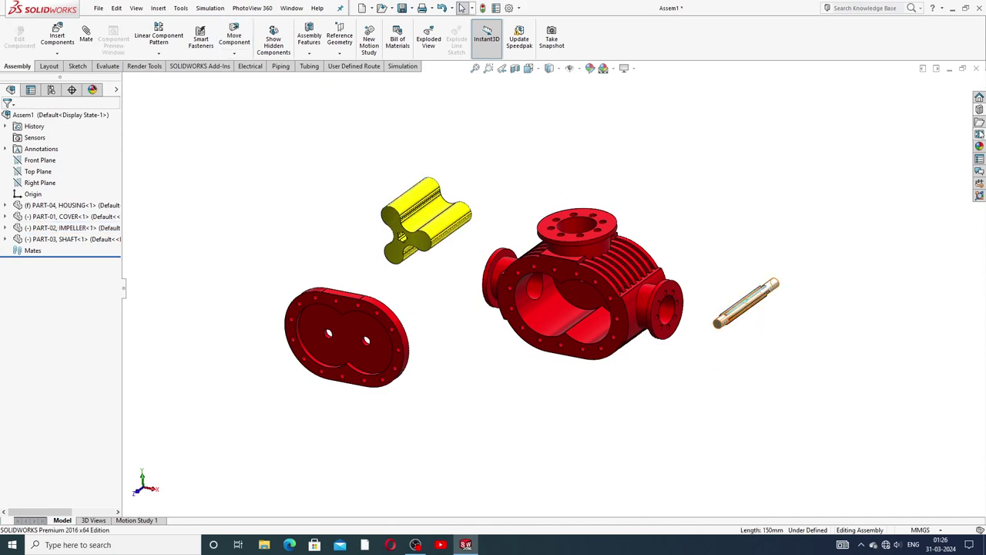
Step: Move the shaft below the housing near the cover and orbit to check the layout
left_click(980, 110)
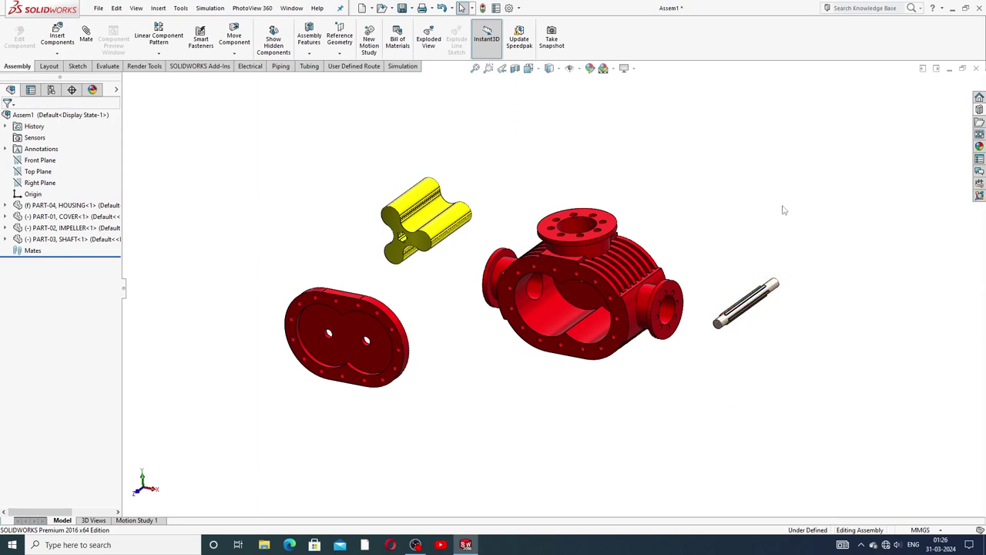
mouse_move(586, 266)
middle_mouse_down()
mouse_move(574, 227)
mouse_move(710, 269)
middle_mouse_up()
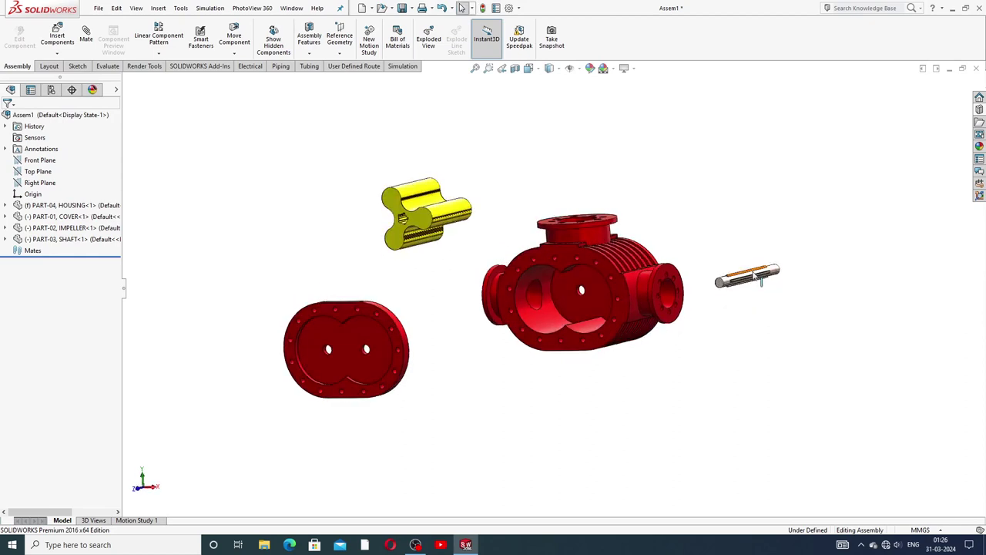
left_click_drag(759, 279, 483, 356)
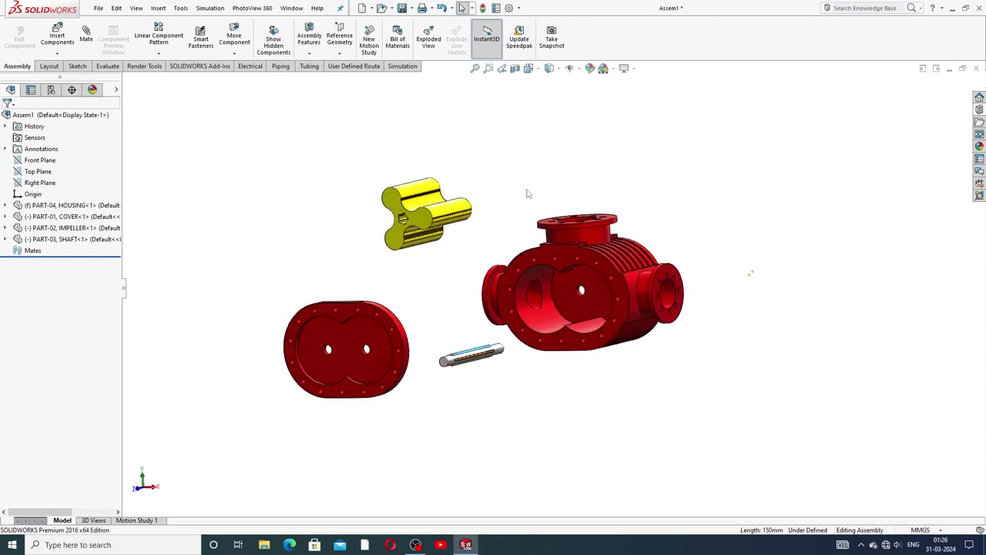
middle_click_drag(527, 193, 581, 259)
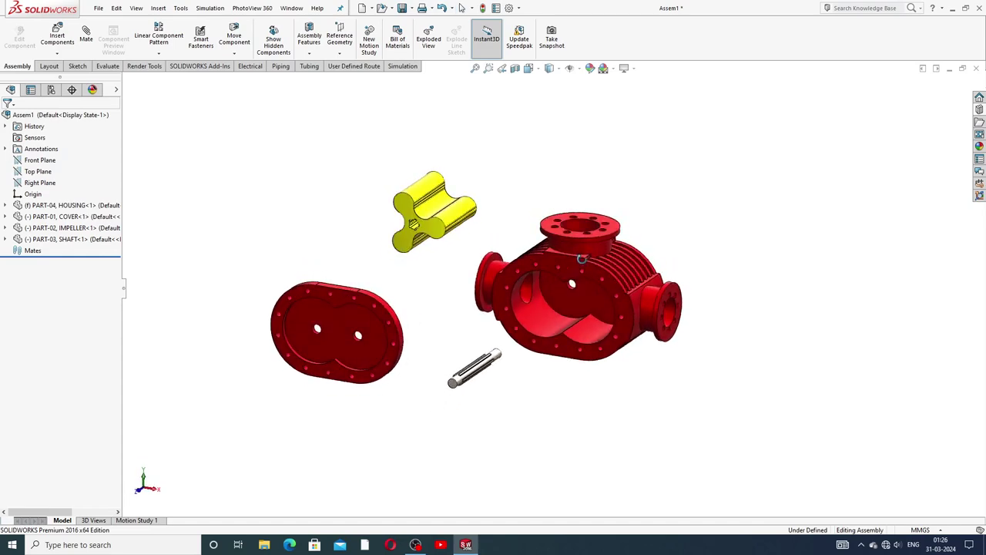
scroll(574, 302, "down", 3)
scroll(589, 283, "down", 3)
scroll(612, 264, "up", 1)
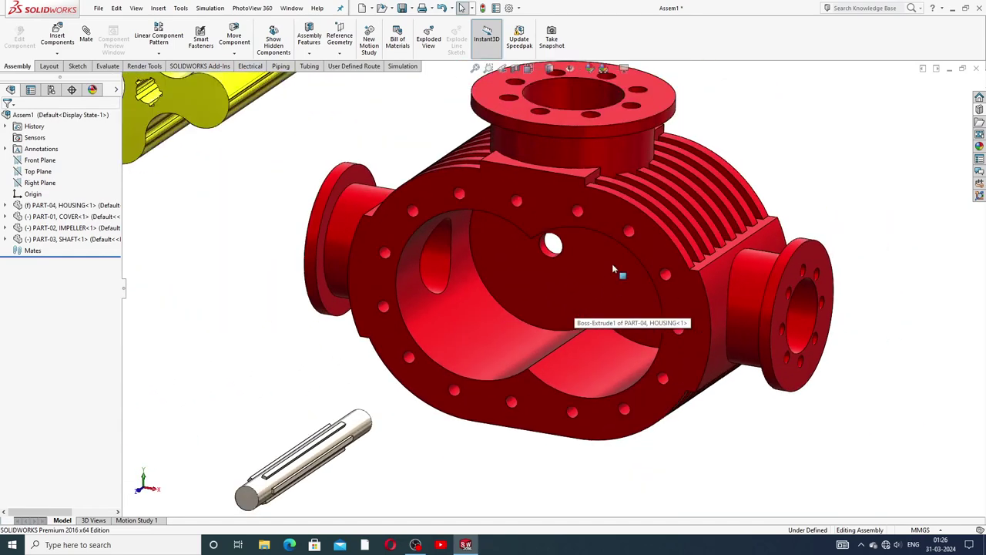
Step: Mate the shaft's cylindrical face concentric to the housing's central hole
left_click(85, 40)
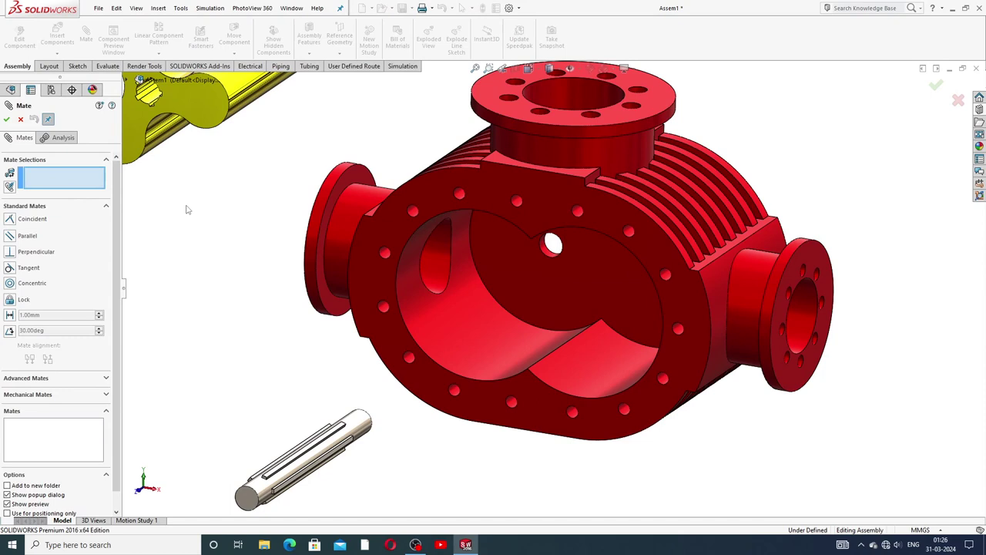
left_click(105, 207)
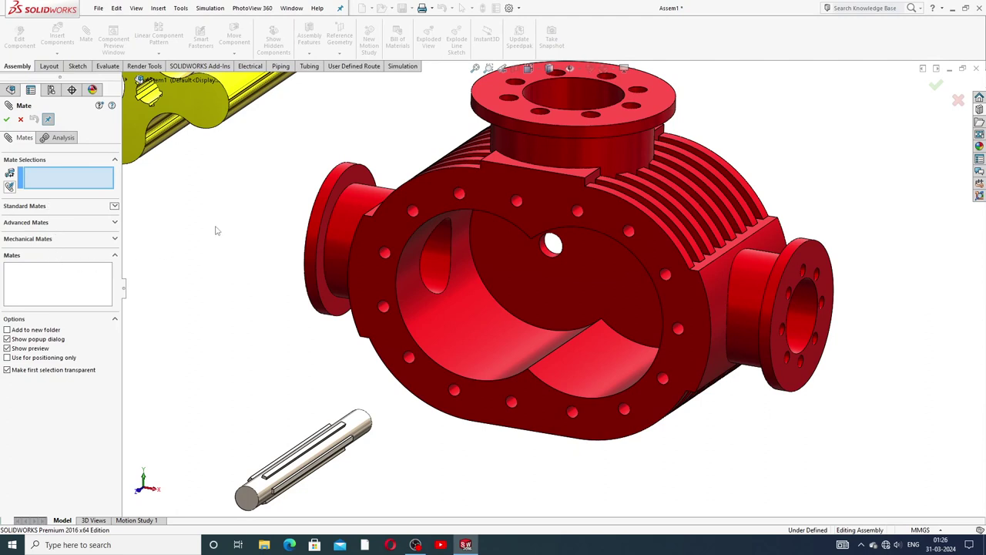
left_click(114, 207)
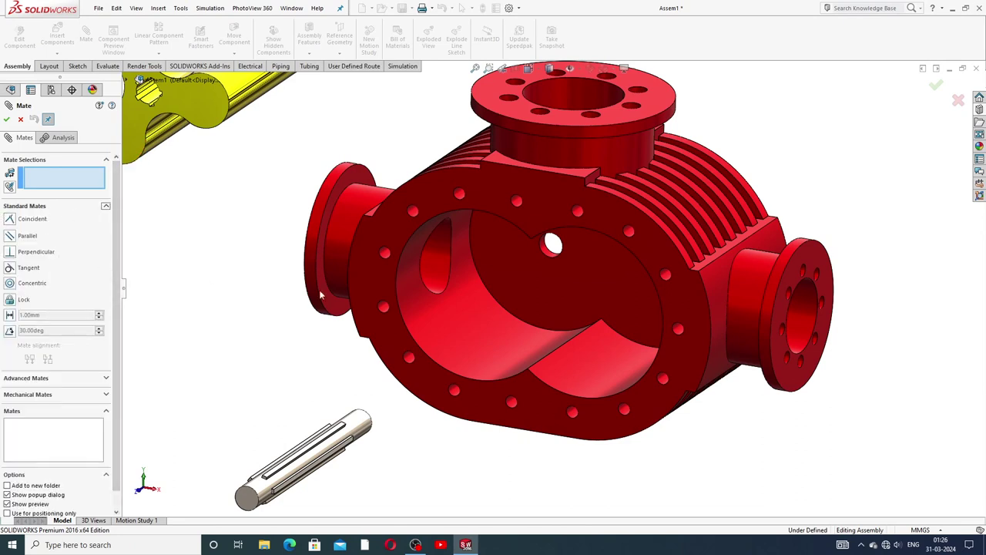
scroll(543, 277, "down", 2)
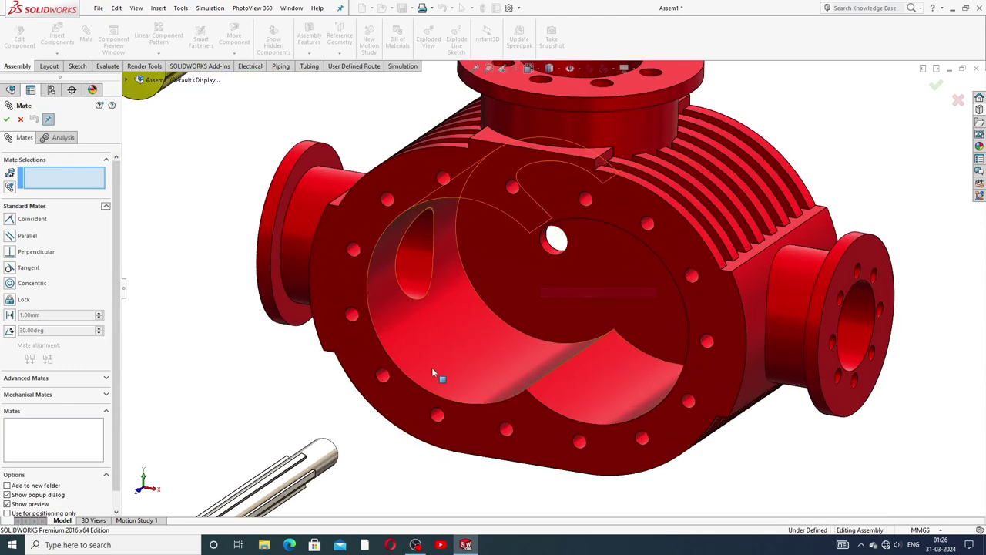
scroll(433, 373, "up", 3)
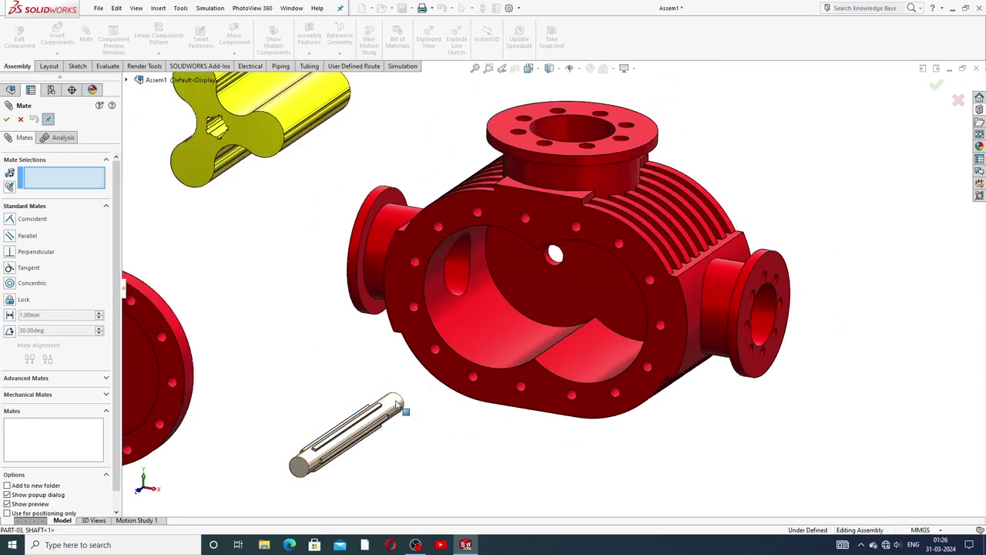
left_click(397, 403)
scroll(554, 256, "down", 3)
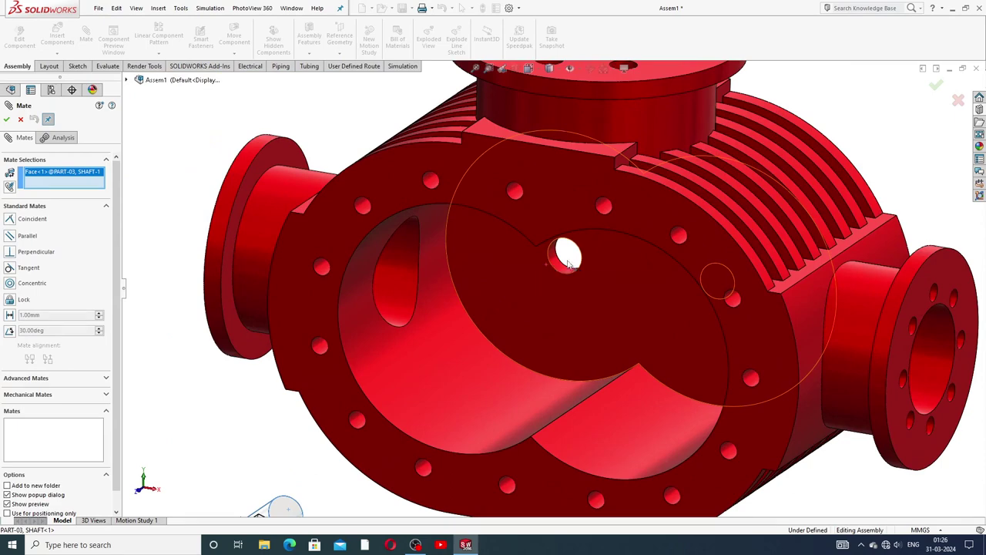
left_click(560, 263)
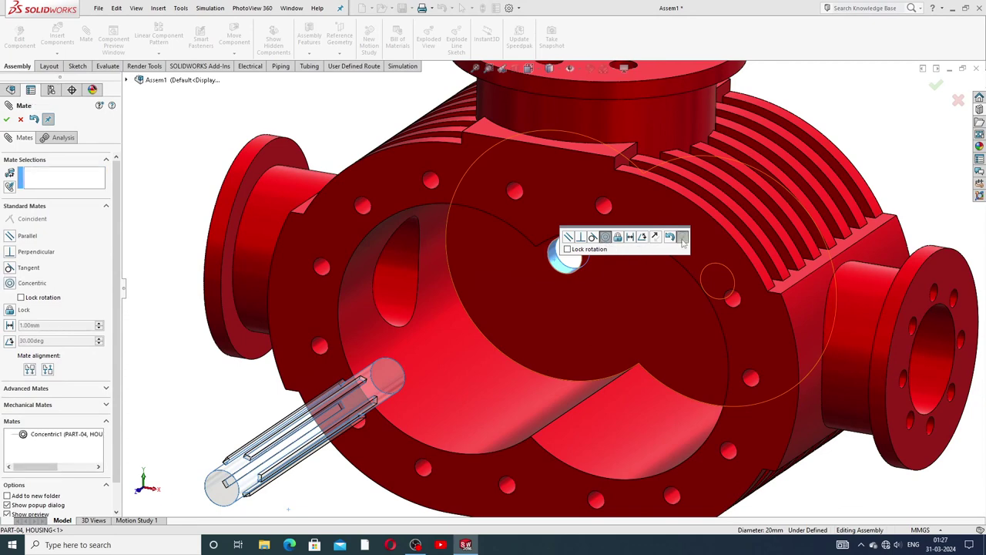
left_click(683, 241)
Step: Slide the shaft along its axis into the bore and orbit to the housing side
scroll(546, 302, "up", 3)
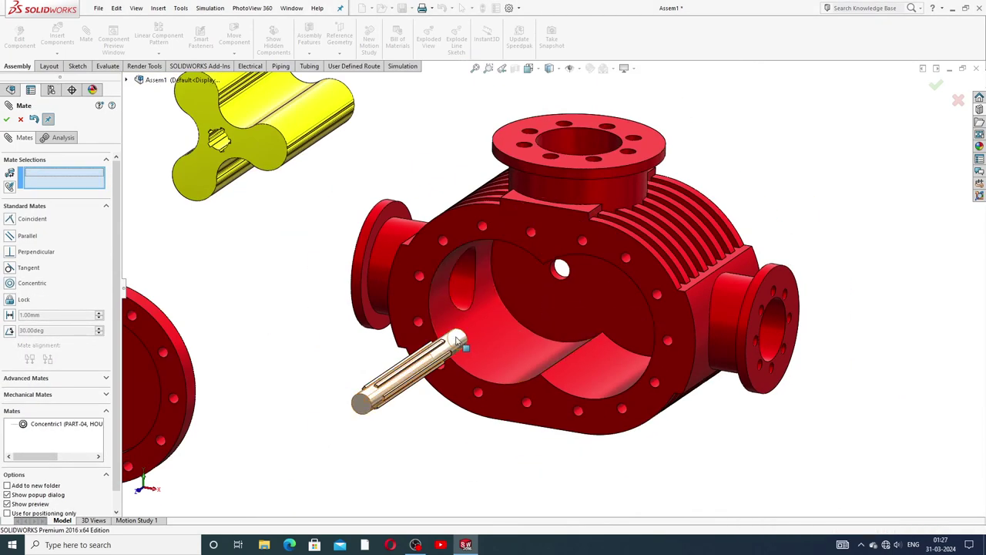
left_click_drag(463, 339, 567, 270)
scroll(736, 183, "up", 3)
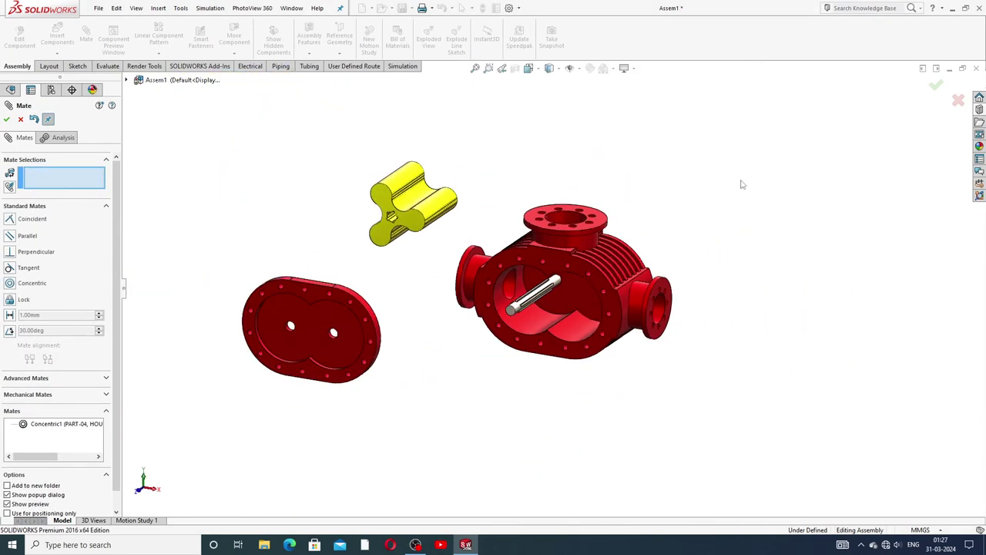
middle_click_drag(744, 185, 512, 325)
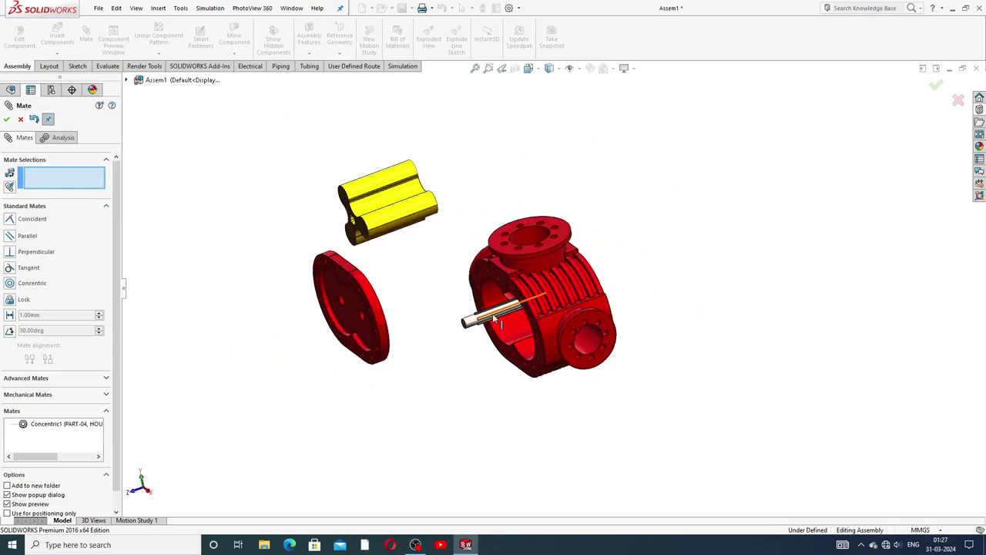
left_click_drag(513, 326, 540, 307)
mouse_move(664, 276)
middle_mouse_down()
mouse_move(607, 241)
mouse_move(594, 282)
mouse_move(511, 316)
middle_mouse_up()
scroll(511, 319, "down", 2)
scroll(511, 278, "down", 2)
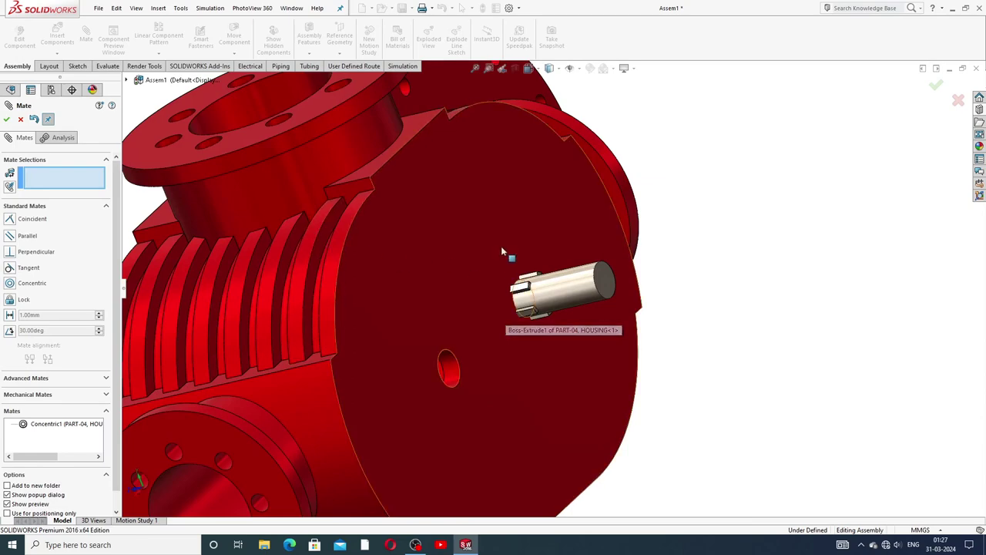
Step: Add a 30 mm distance mate between the housing end face and the shaft end
left_click(493, 249)
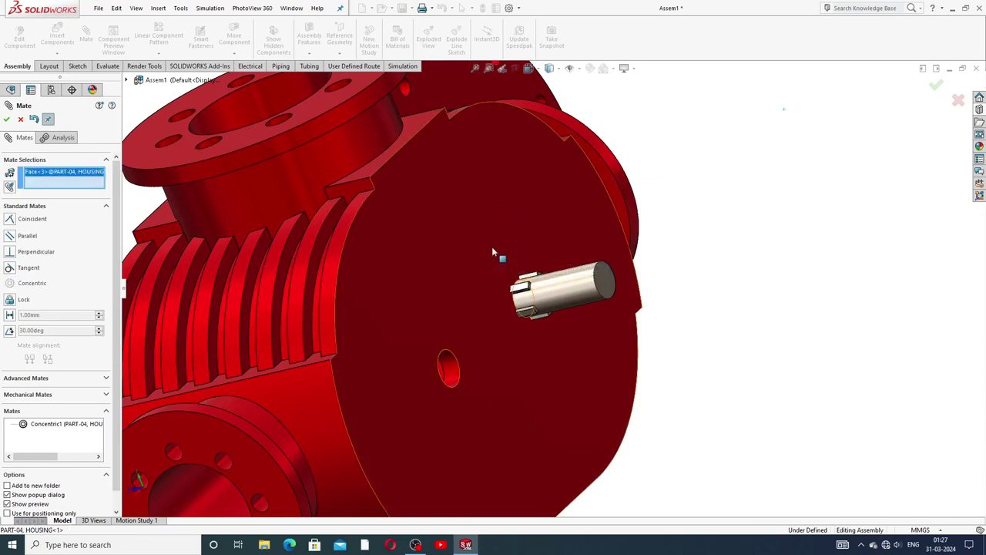
left_click(607, 276)
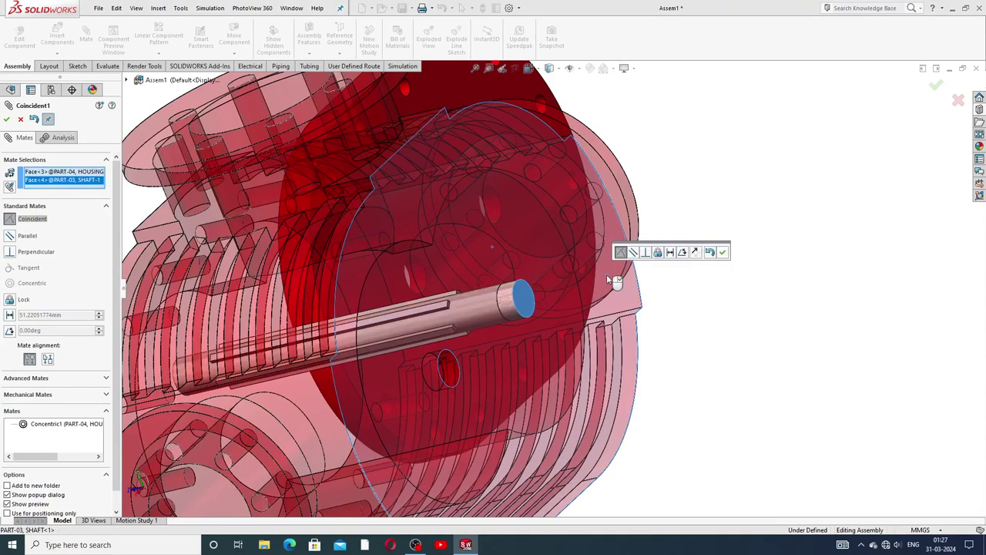
left_click(671, 253)
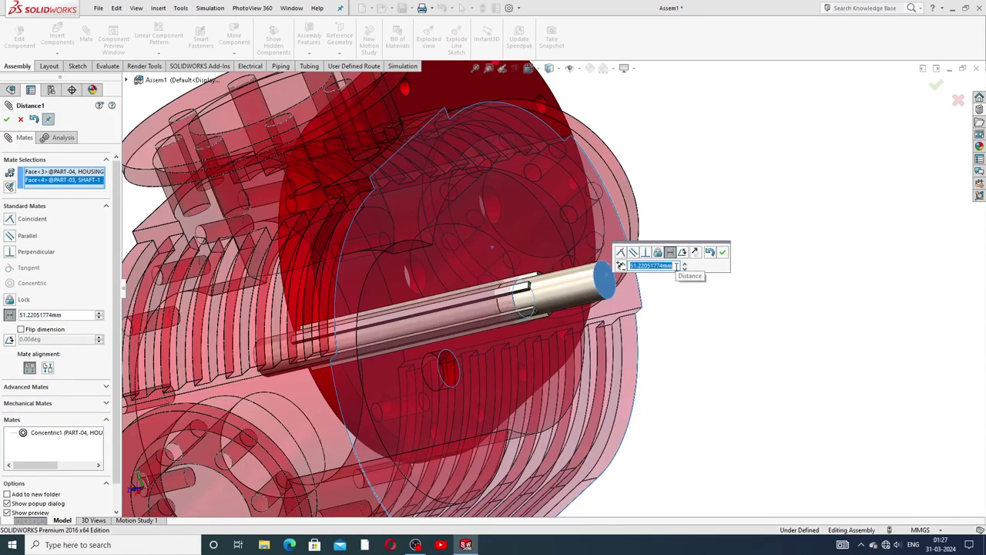
type("30")
key("Return")
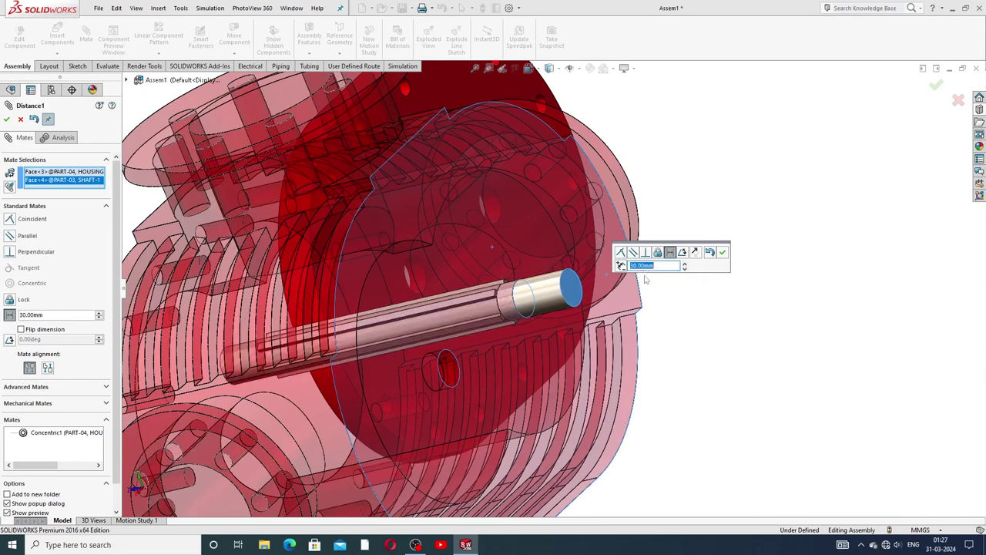
left_click(724, 252)
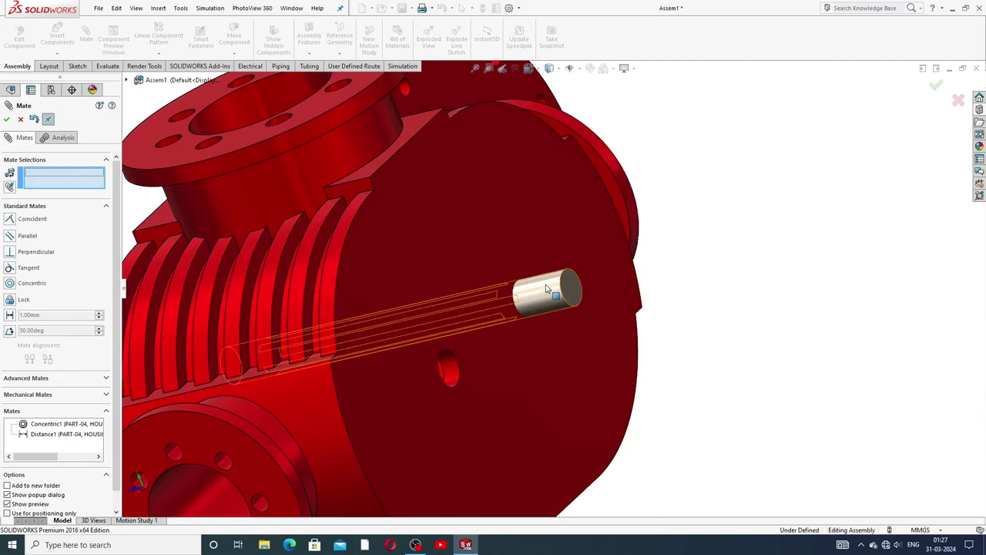
scroll(490, 335, "up", 5)
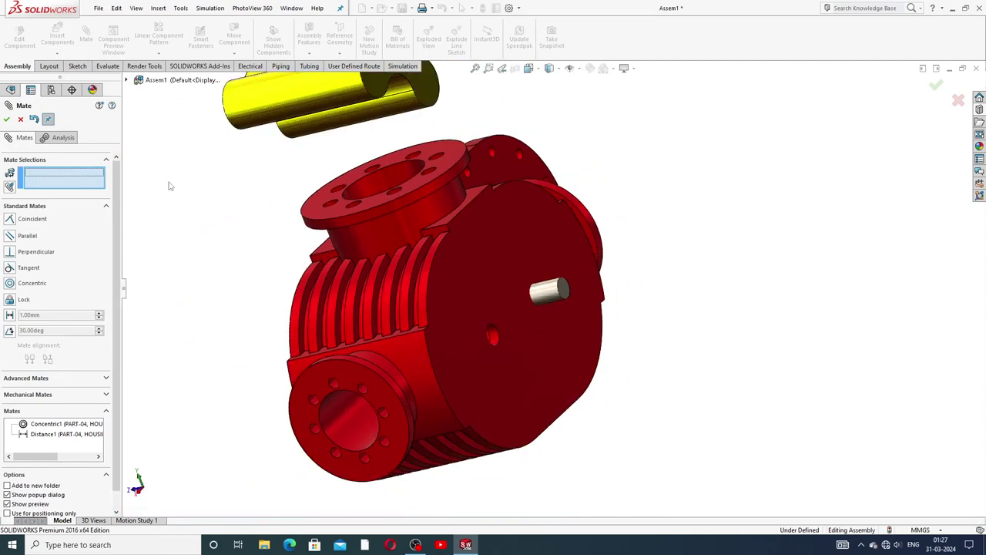
Step: Create a second shaft instance, SHAFT<2>, and set it beside the housing's empty second bore
left_click(21, 121)
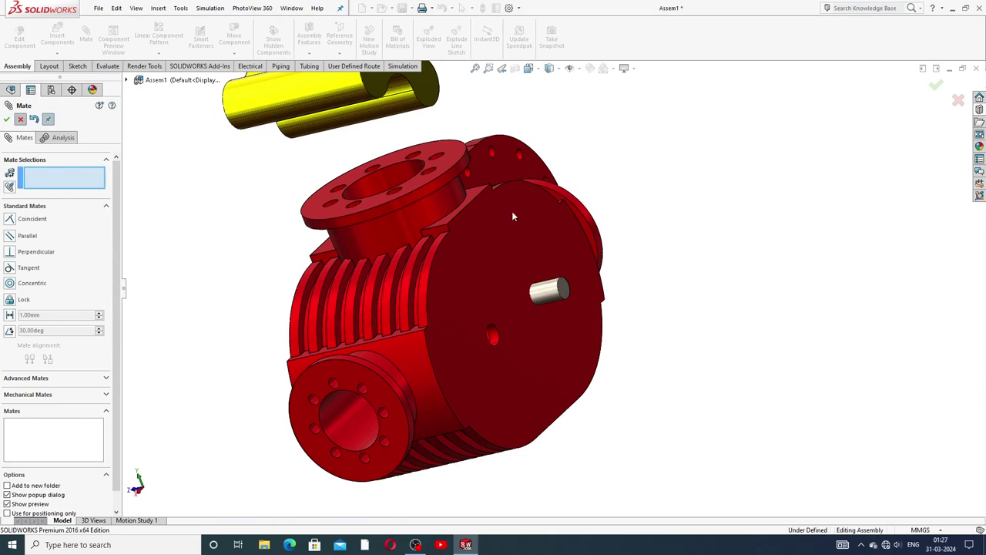
left_click(543, 295)
left_click(637, 255)
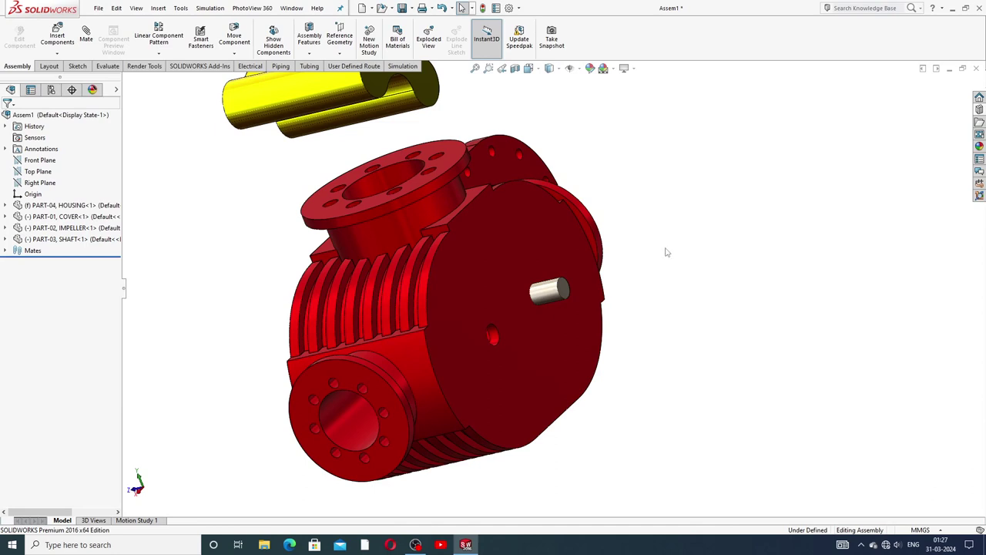
left_click(550, 307)
left_click_drag(550, 307, 540, 353, "ctrl")
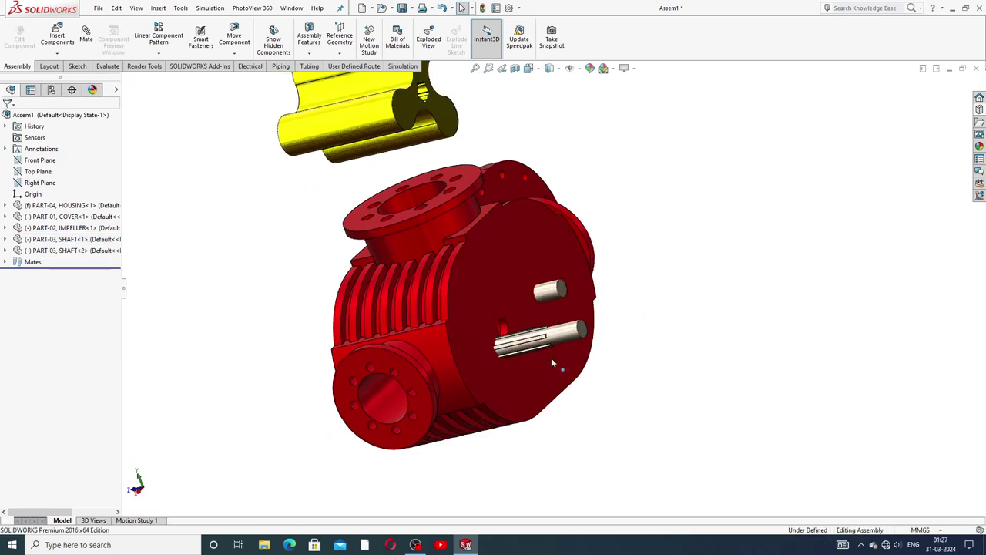
middle_click_drag(551, 358, 524, 355)
scroll(524, 354, "down", 4)
mouse_move(555, 300)
left_mouse_down()
mouse_move(507, 267)
mouse_move(485, 279)
left_mouse_up()
left_click(680, 266)
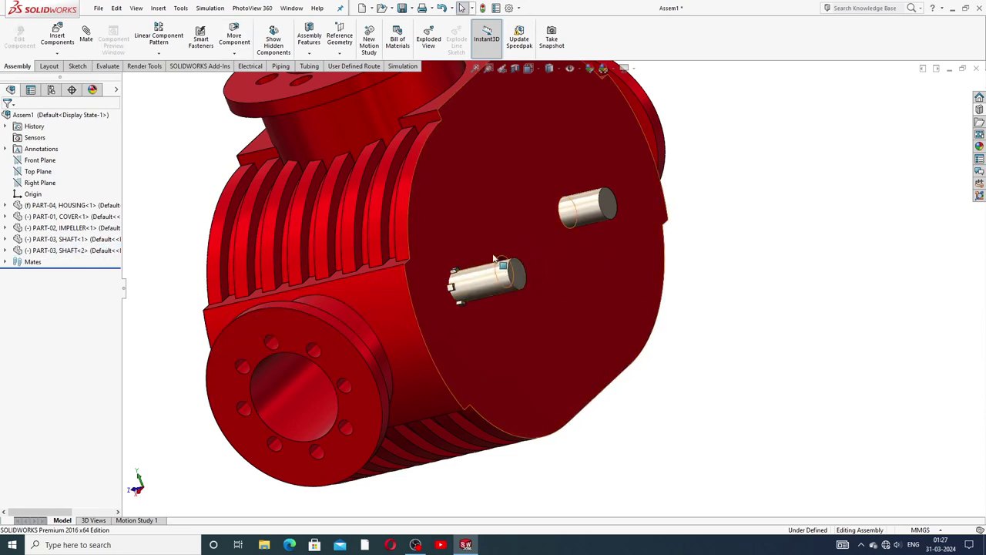
Step: Mate SHAFT<2> concentric with the housing's second bore
left_click(86, 35)
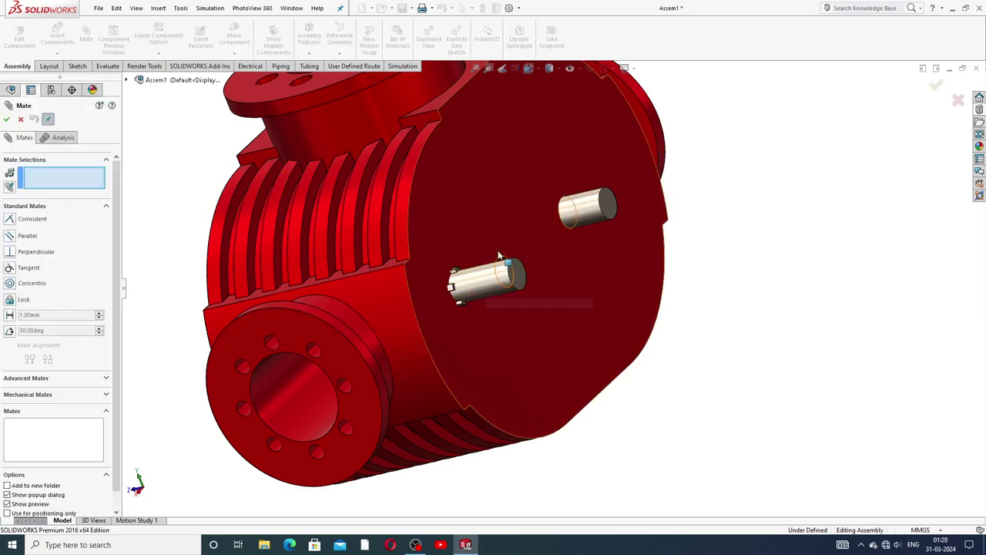
middle_click_drag(493, 278, 499, 274)
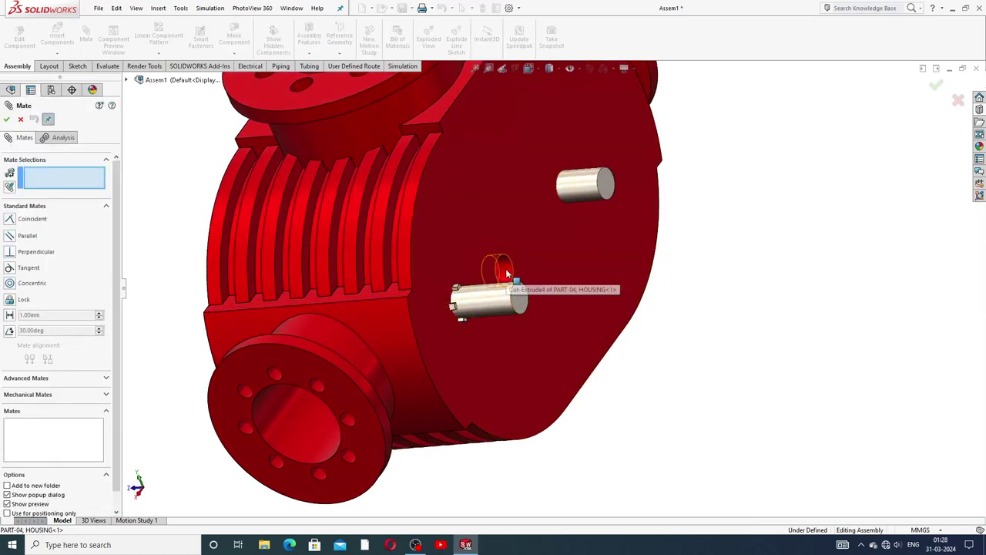
left_click(506, 271)
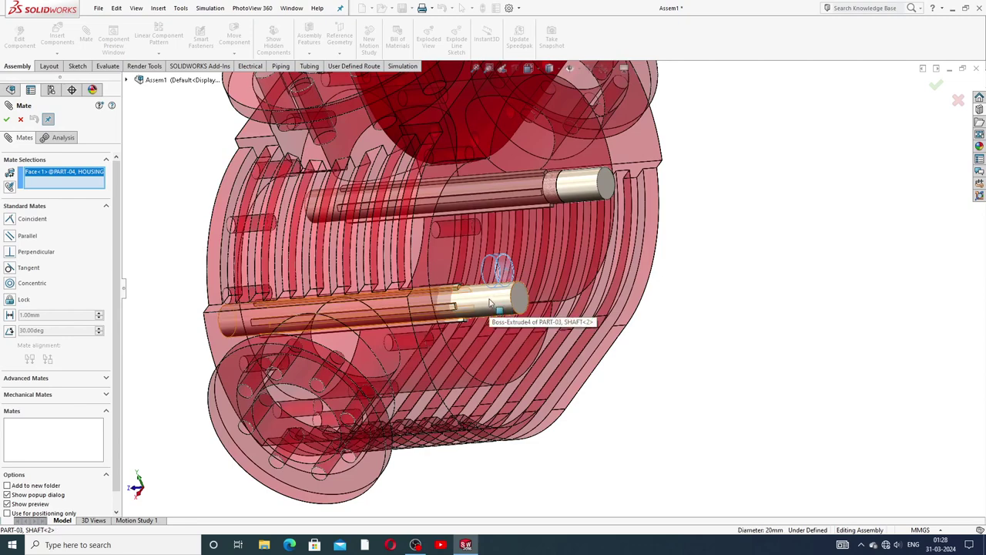
left_click(489, 301)
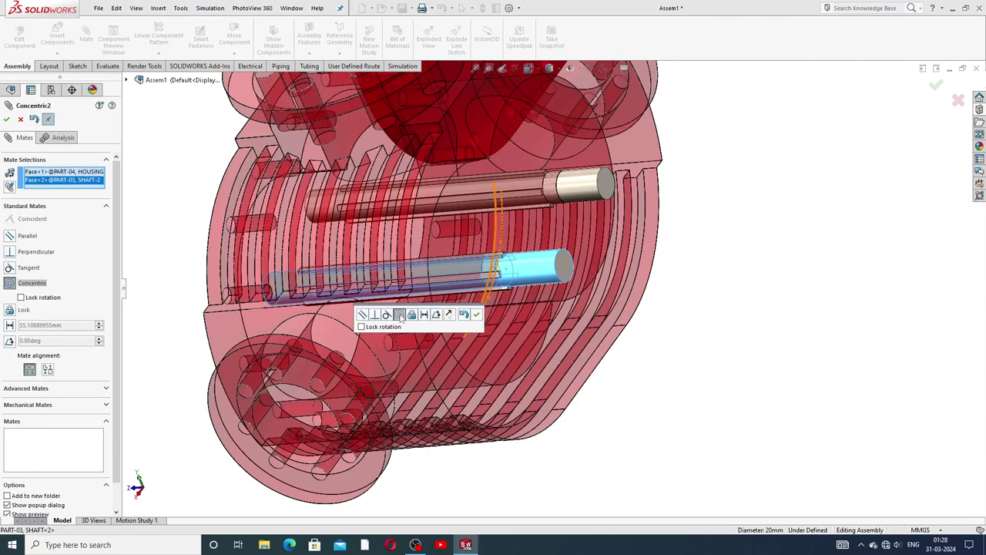
left_click(477, 316)
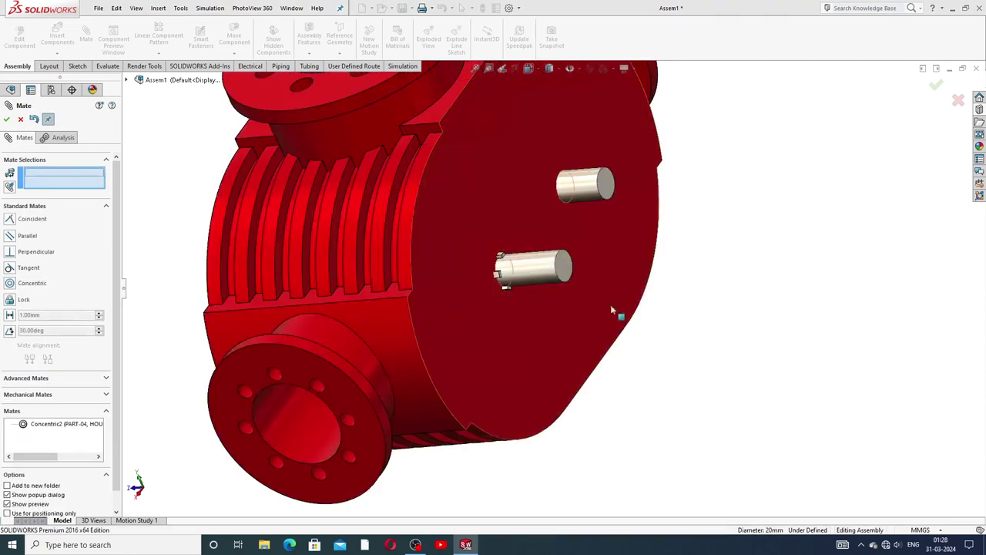
Step: Fix the shaft end 30 mm from the housing's outer face with a distance mate
left_click(477, 214)
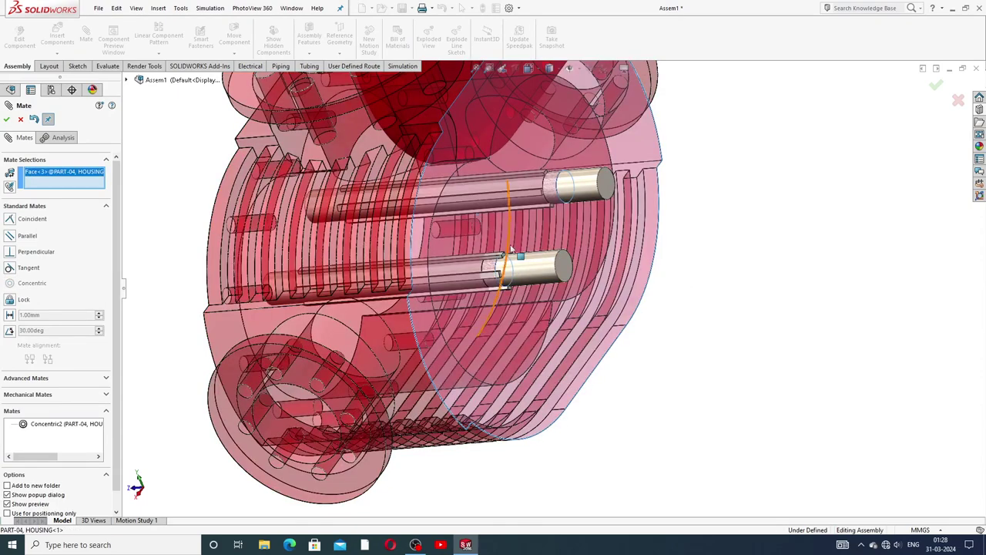
left_click(563, 262)
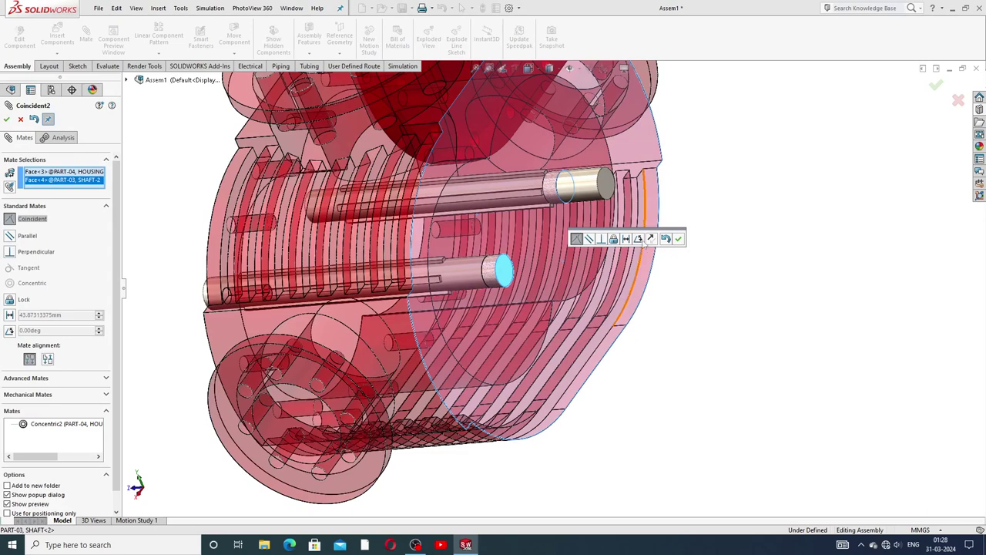
left_click(627, 238)
type("30")
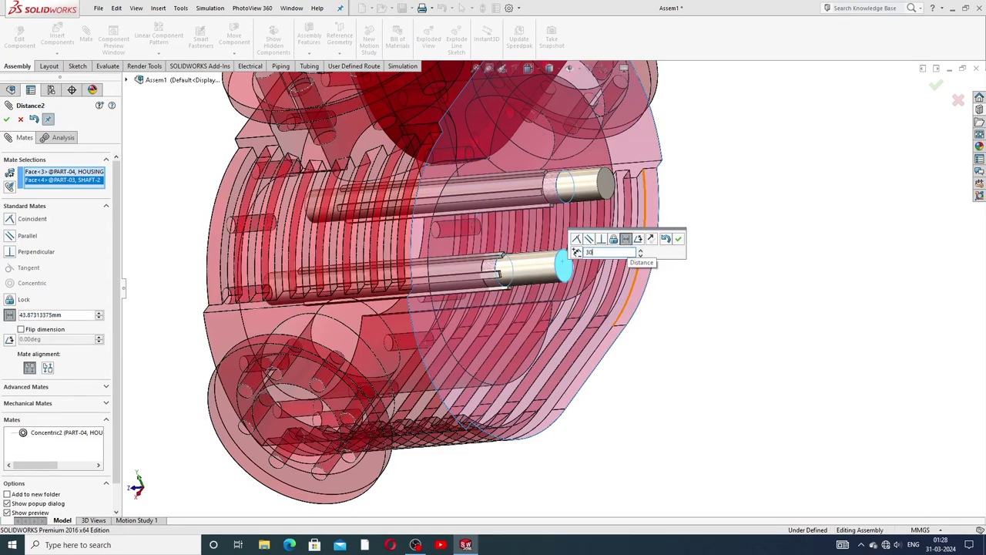
key("Return")
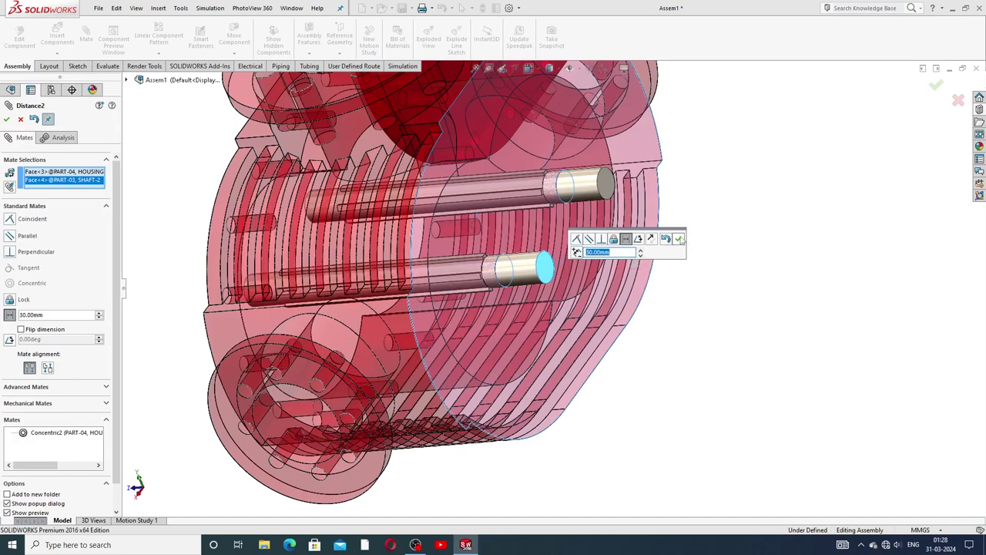
left_click(679, 240)
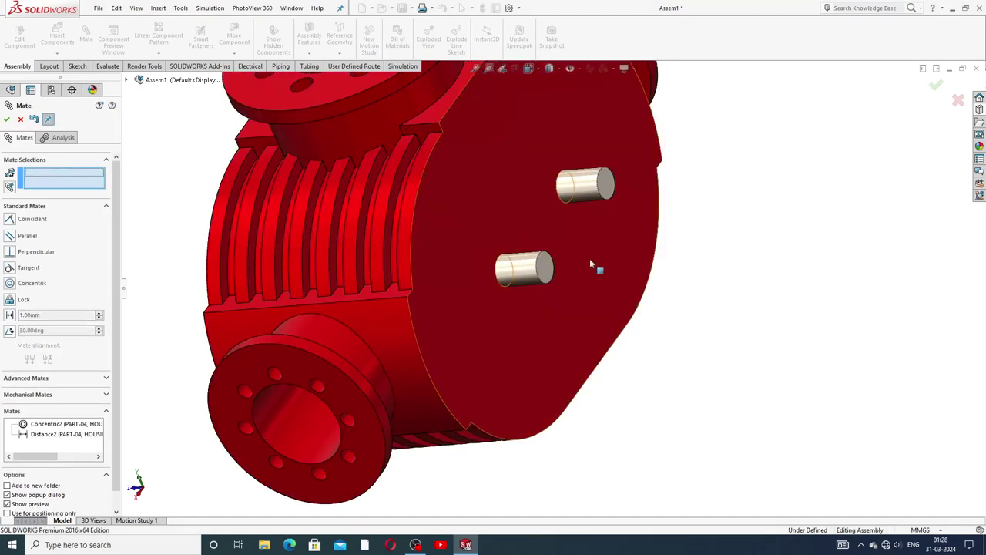
key("ctrl+7")
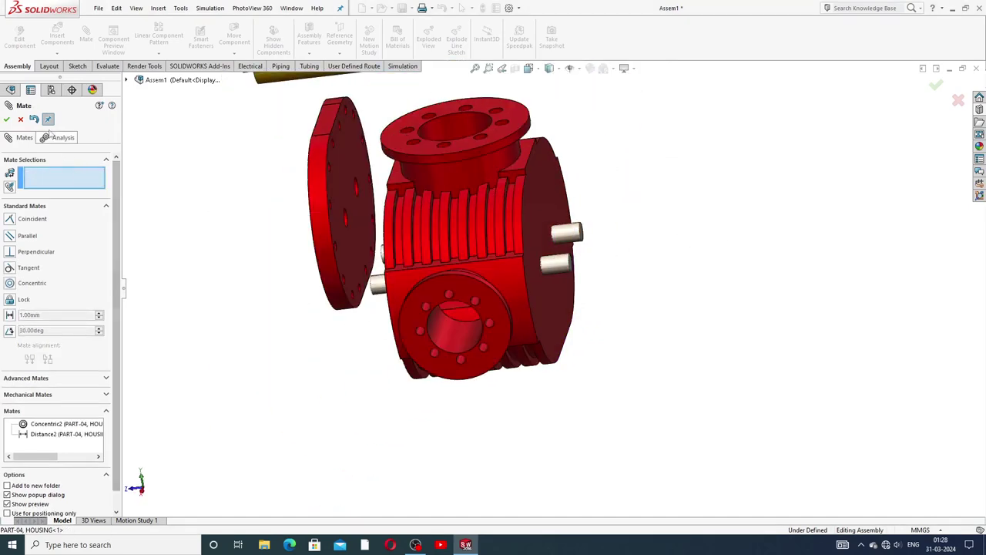
Step: Bring the yellow impeller down in front of the housing's open end beside both shafts, ready to mate
left_click(7, 121)
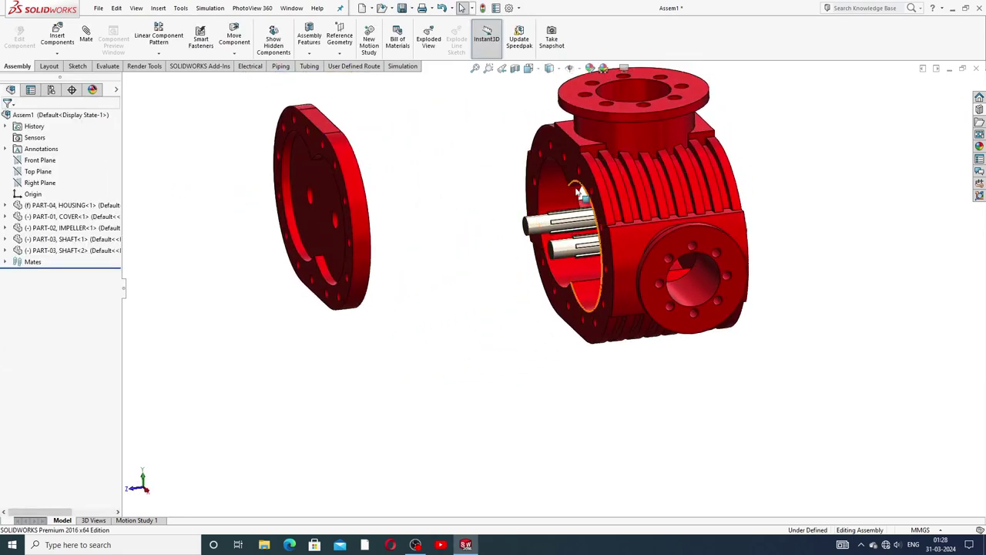
scroll(608, 186, "up", 3)
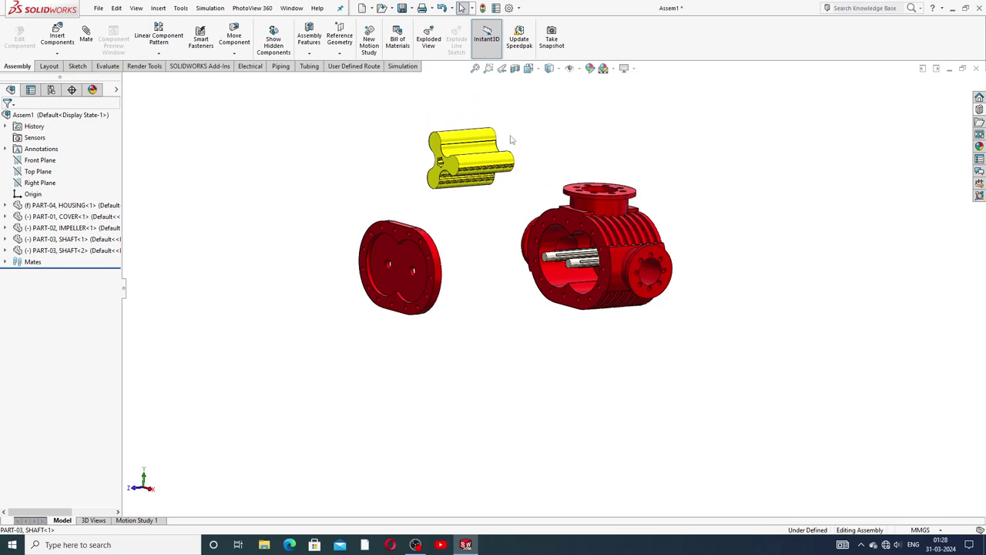
middle_click_drag(544, 208, 539, 224)
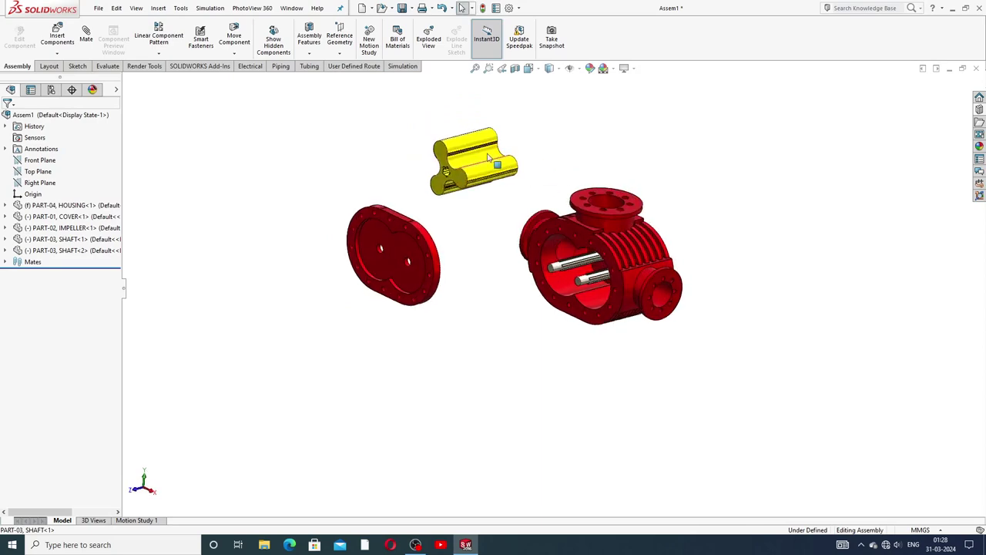
left_click(500, 178)
left_click_drag(501, 180, 548, 295)
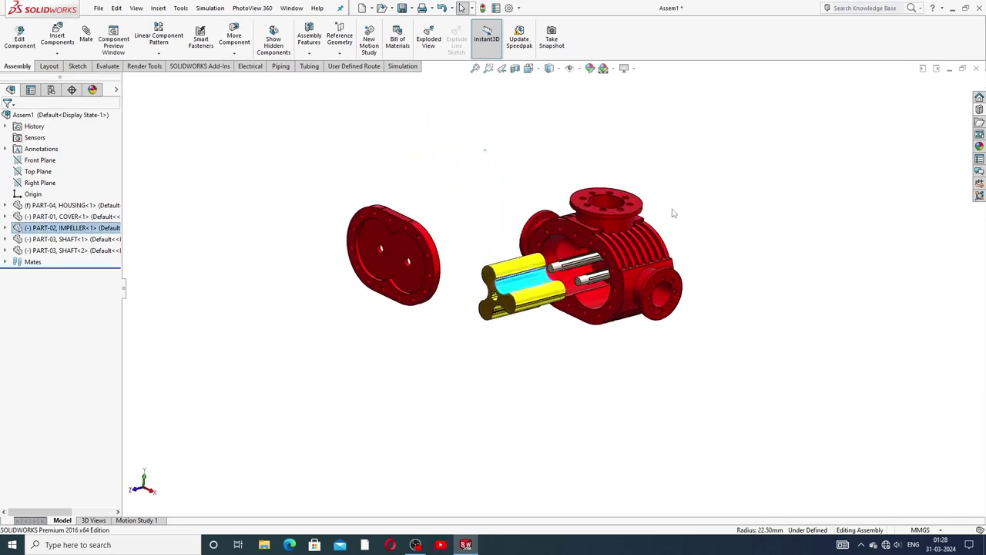
scroll(675, 214, "down", 3)
scroll(392, 352, "down", 4)
left_click(344, 225)
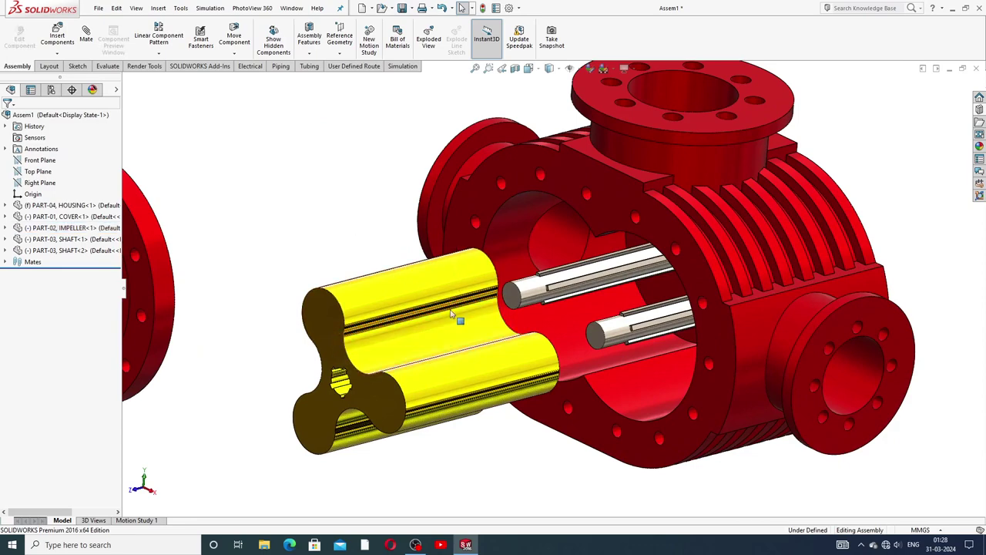
mouse_move(524, 308)
middle_mouse_down()
mouse_move(555, 251)
mouse_move(431, 305)
middle_mouse_up()
scroll(425, 306, "down", 2)
scroll(423, 307, "down", 2)
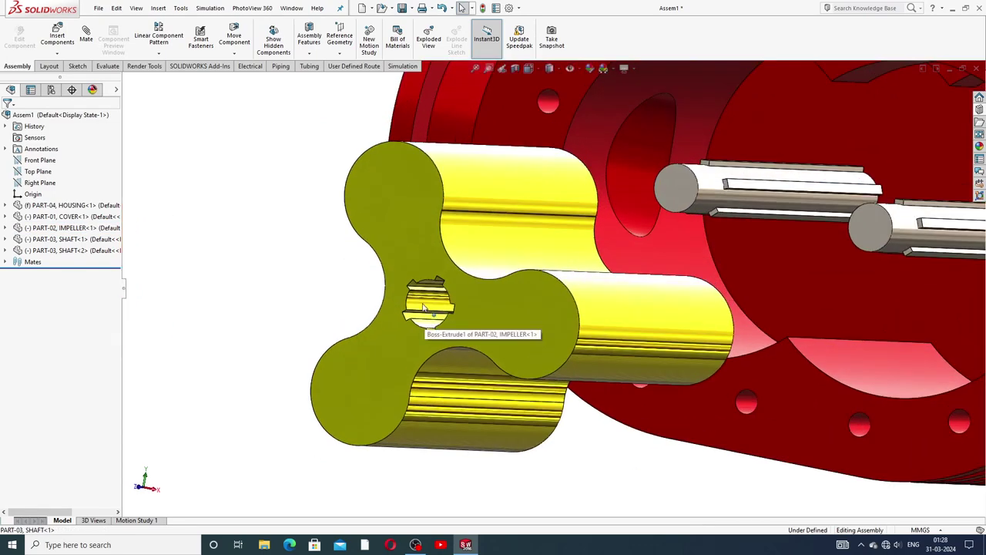
left_click(86, 40)
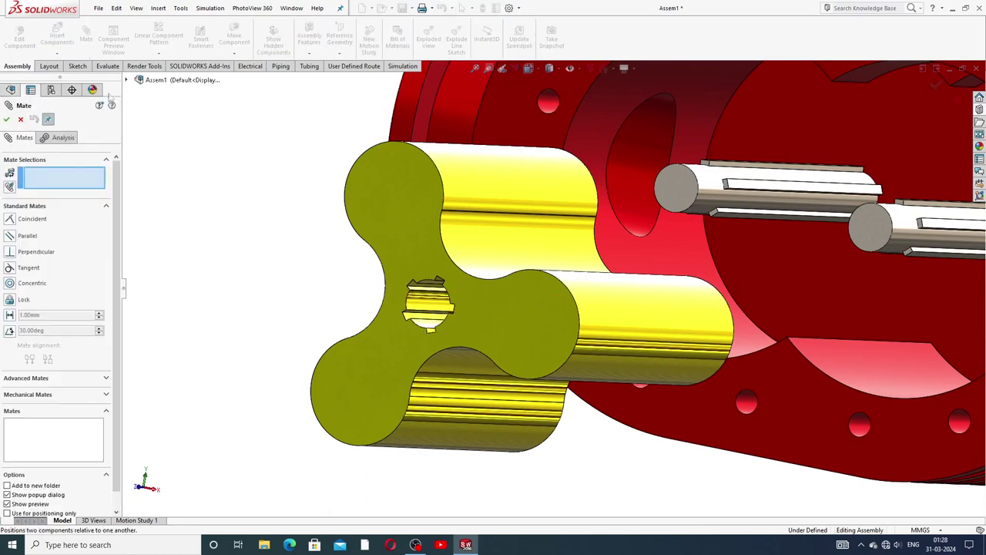
Step: Mate the impeller concentric on the first shaft and turn it toward the key
left_click(421, 303)
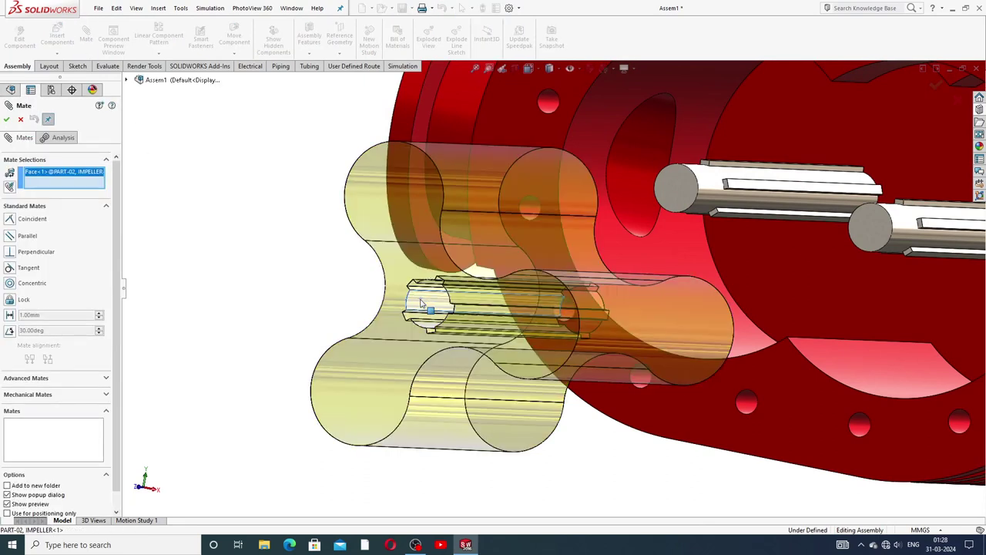
left_click(710, 182)
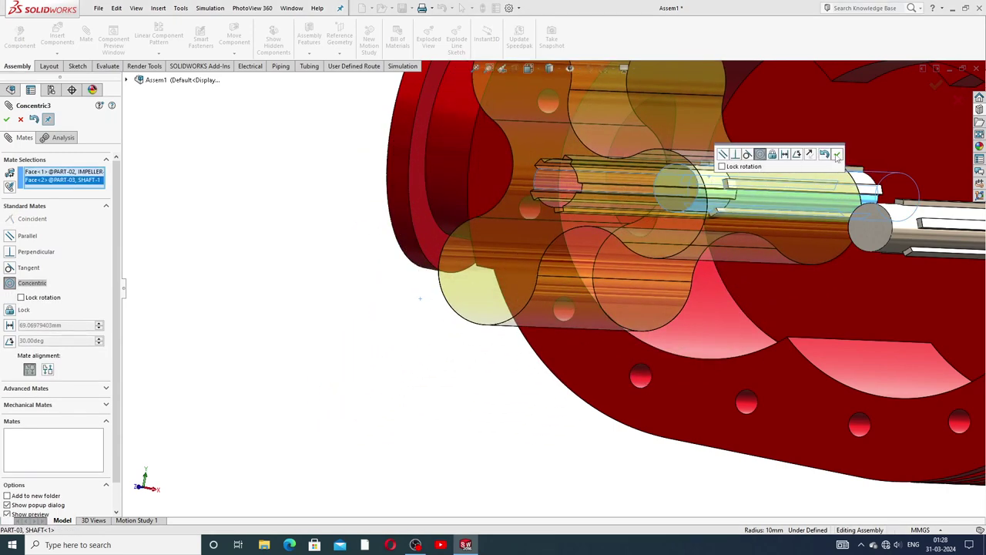
left_click(837, 157)
mouse_move(638, 184)
left_mouse_down()
mouse_move(773, 171)
mouse_move(821, 143)
mouse_move(819, 156)
left_mouse_up()
scroll(743, 163, "down", 2)
scroll(748, 185, "down", 1)
scroll(755, 204, "down", 2)
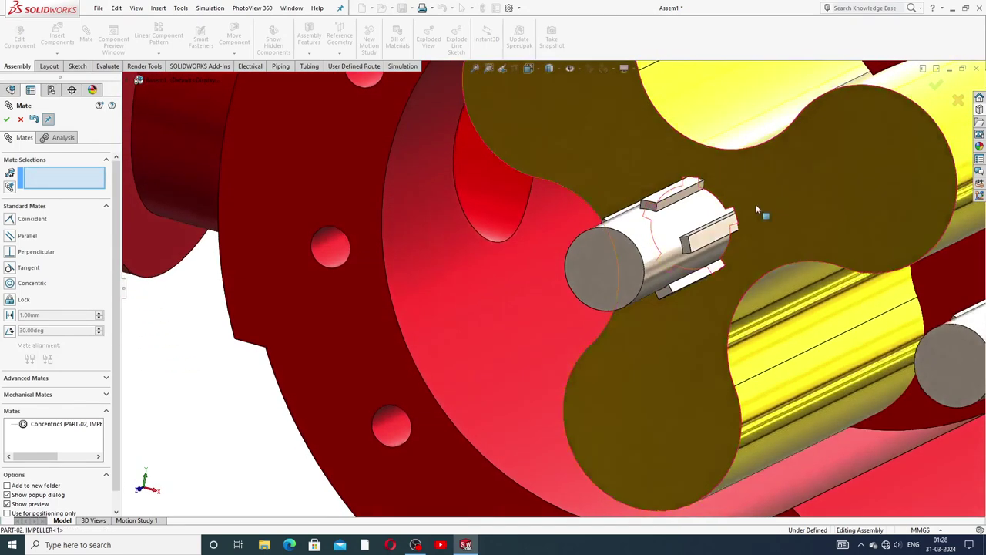
left_click_drag(755, 203, 741, 172)
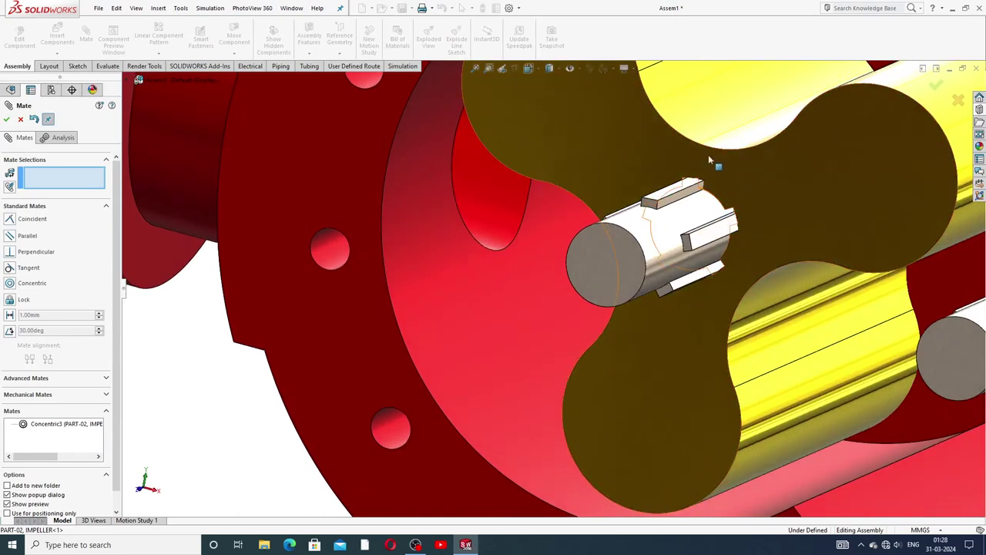
key("ctrl+1")
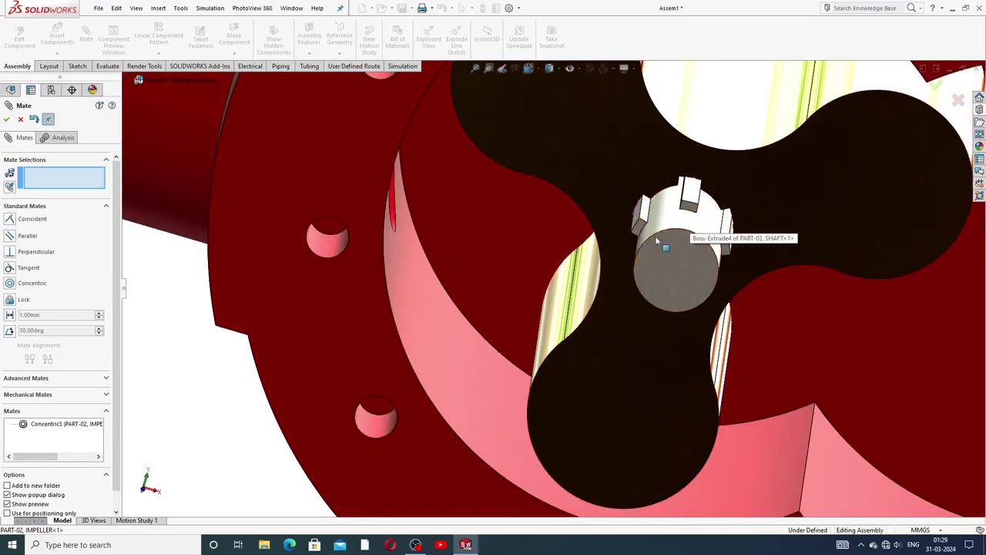
scroll(692, 205, "down", 2)
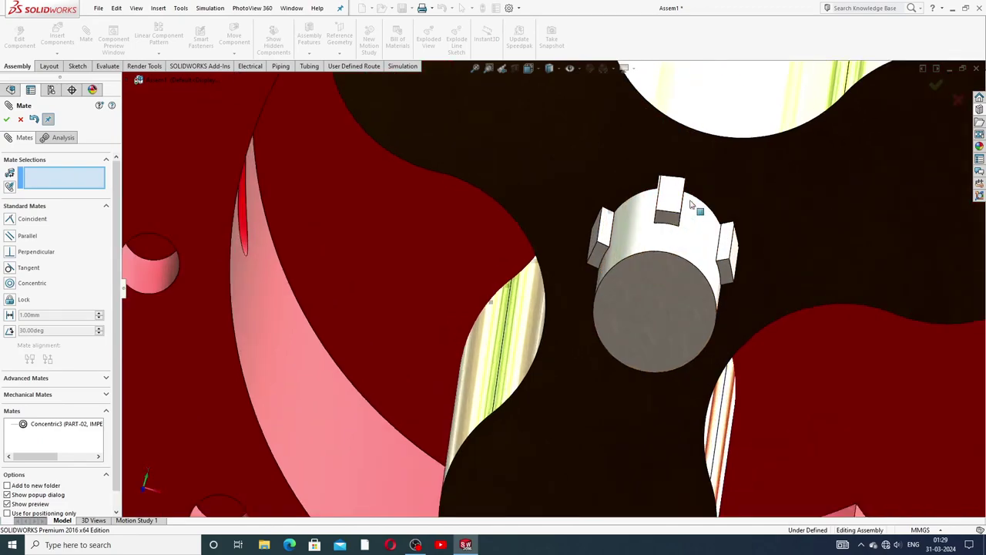
mouse_move(691, 204)
middle_mouse_down()
mouse_move(641, 210)
mouse_move(650, 214)
middle_mouse_up()
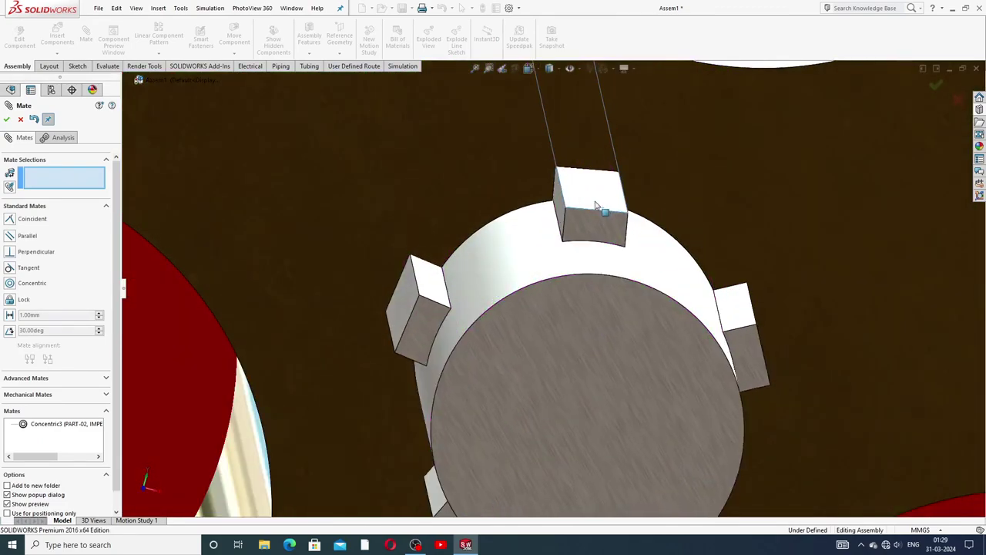
mouse_move(596, 205)
middle_mouse_down()
mouse_move(665, 172)
mouse_move(676, 95)
middle_mouse_up()
Step: Make an impeller keyway face coincident with the side face of the shaft key
left_click(663, 173)
scroll(598, 222, "down", 3)
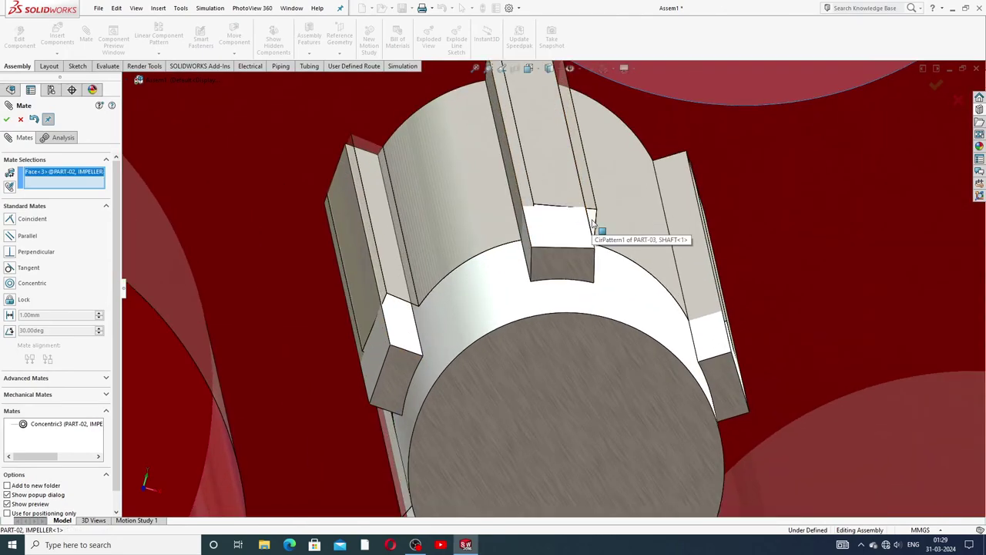
mouse_move(593, 223)
middle_mouse_down()
mouse_move(575, 227)
mouse_move(588, 242)
middle_mouse_up()
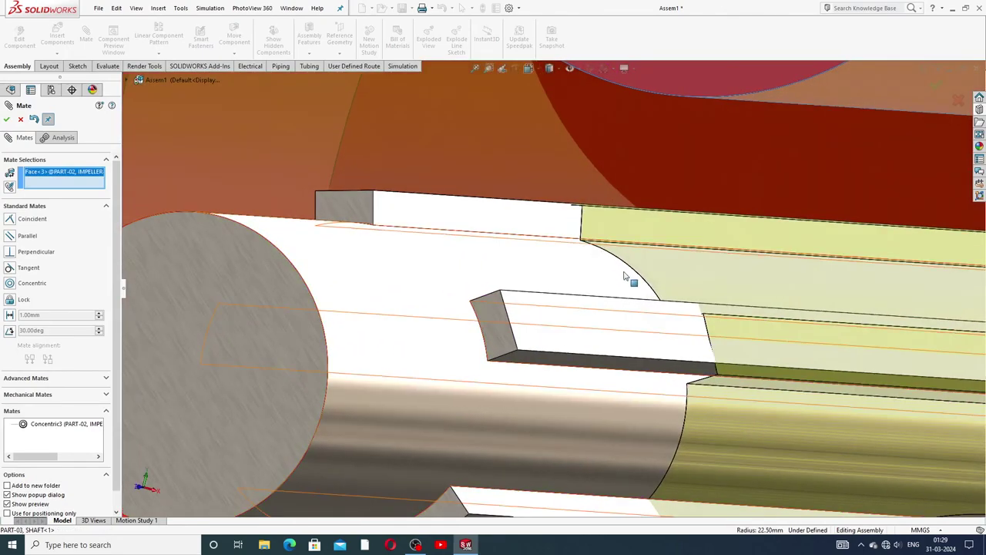
mouse_move(624, 277)
middle_mouse_down()
mouse_move(563, 249)
mouse_move(576, 262)
middle_mouse_up()
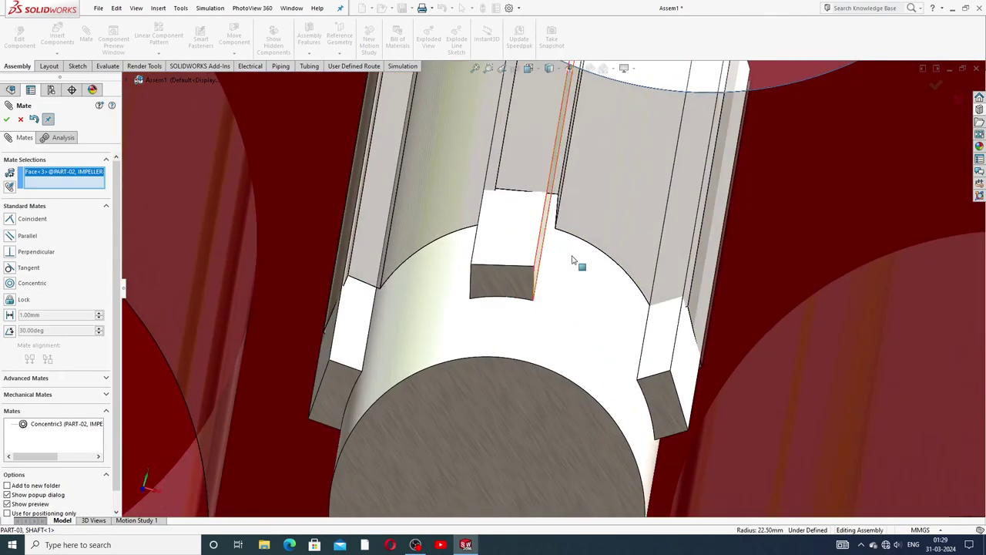
right_click(91, 182)
left_click(131, 182)
scroll(585, 217, "down", 2)
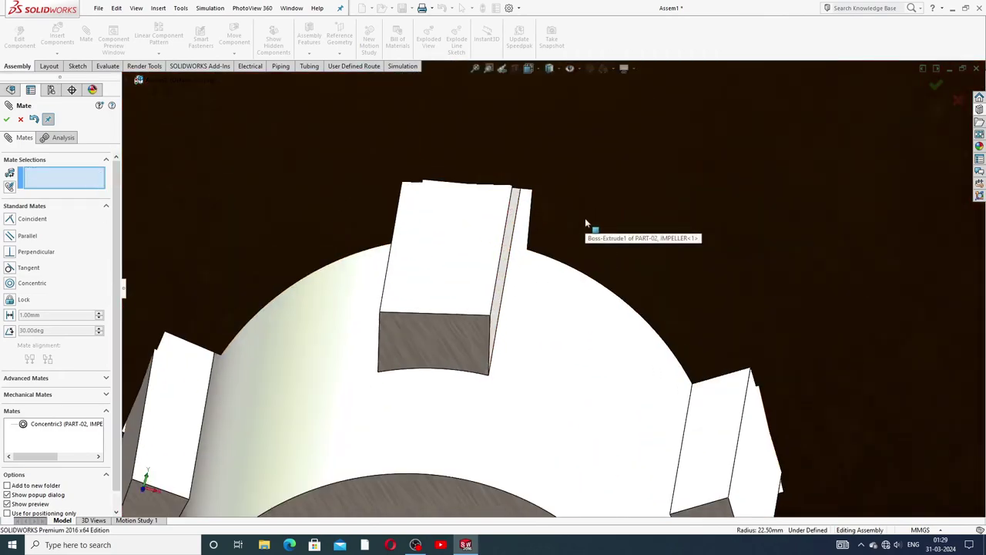
left_click(513, 215)
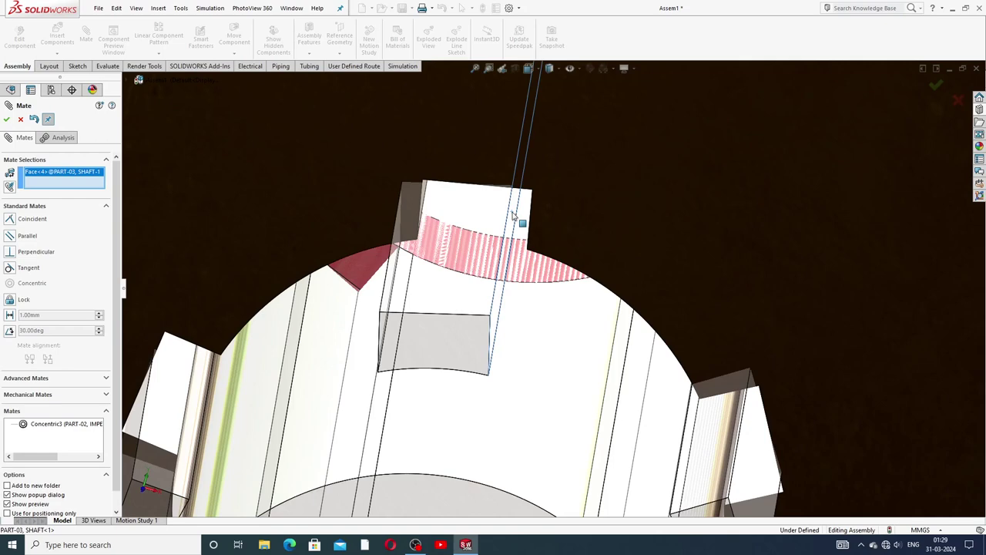
left_click(528, 225)
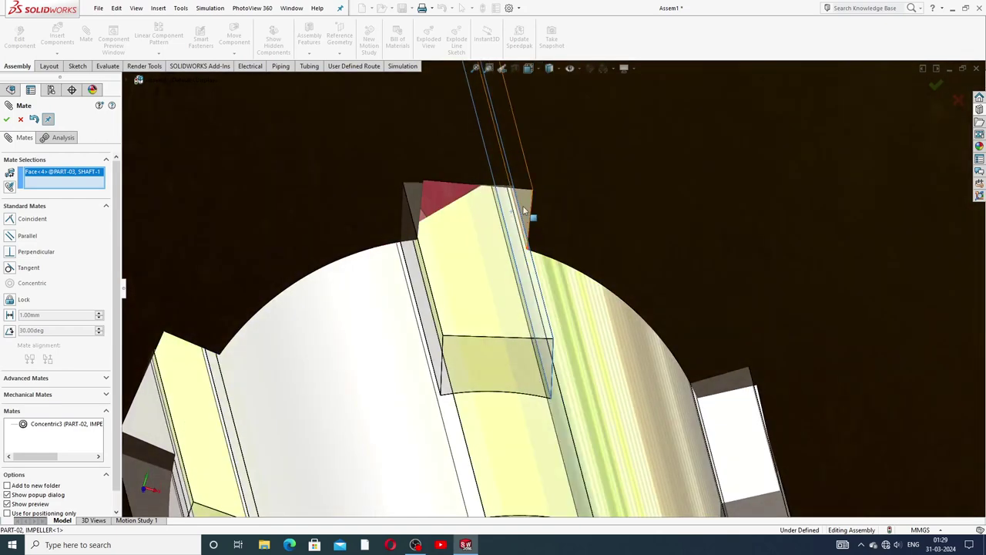
left_click(524, 208)
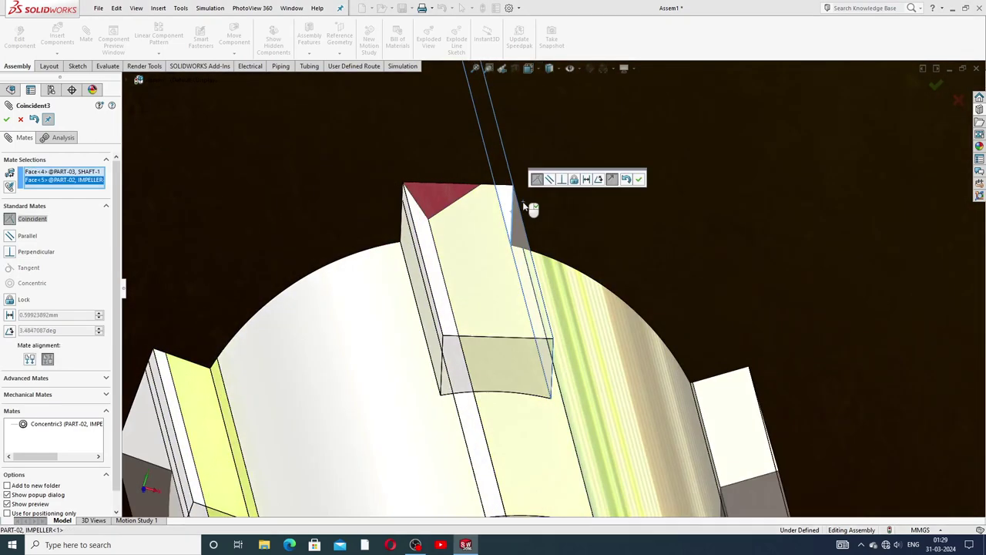
left_click(639, 179)
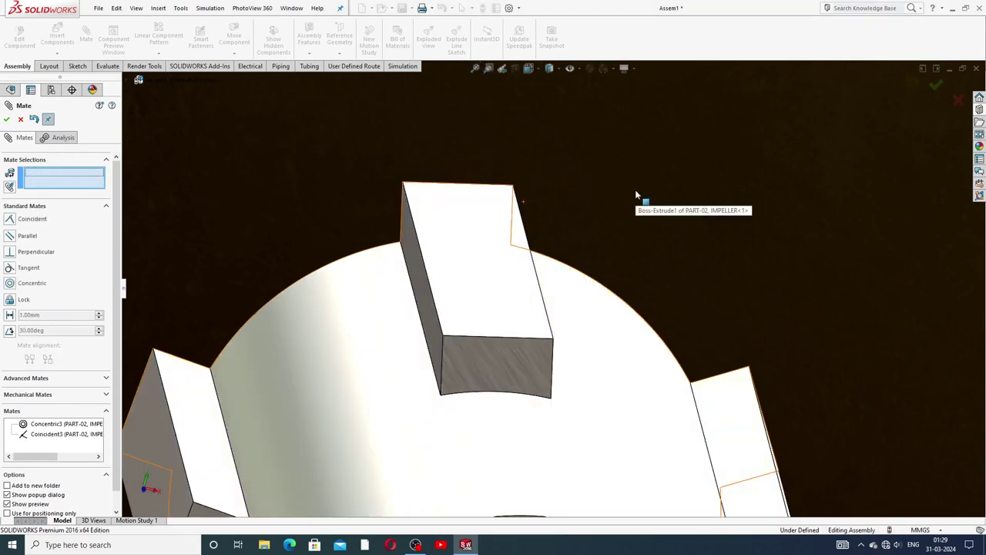
Step: Add a second coincident mate between another impeller face and the shaft face
scroll(620, 331, "up", 2)
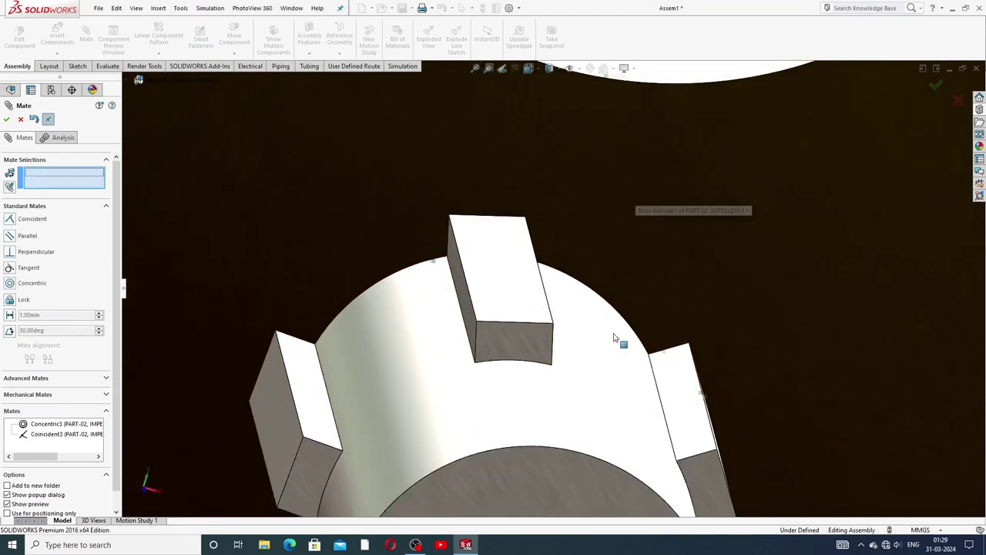
scroll(601, 316, "up", 2)
scroll(524, 266, "up", 2)
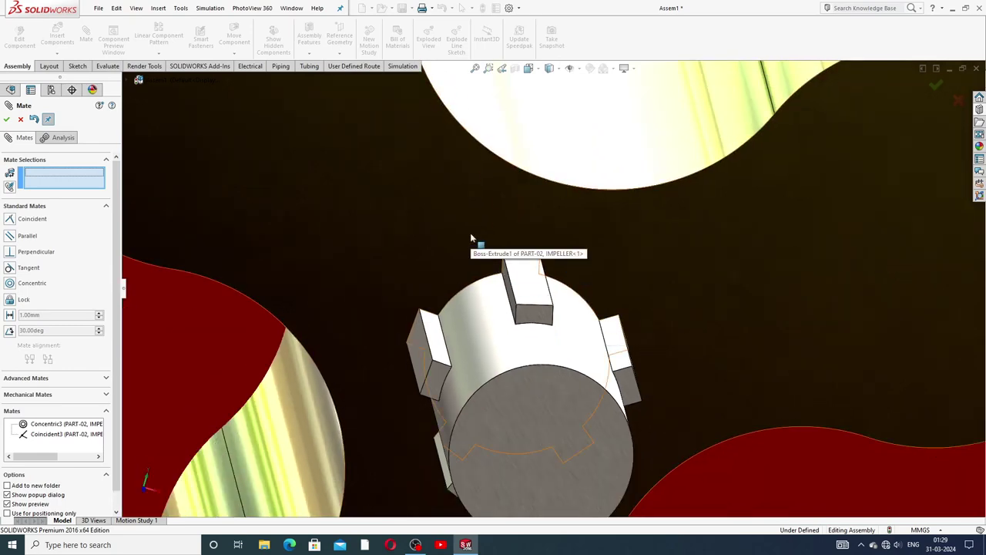
scroll(485, 245, "up", 2)
scroll(496, 250, "up", 2)
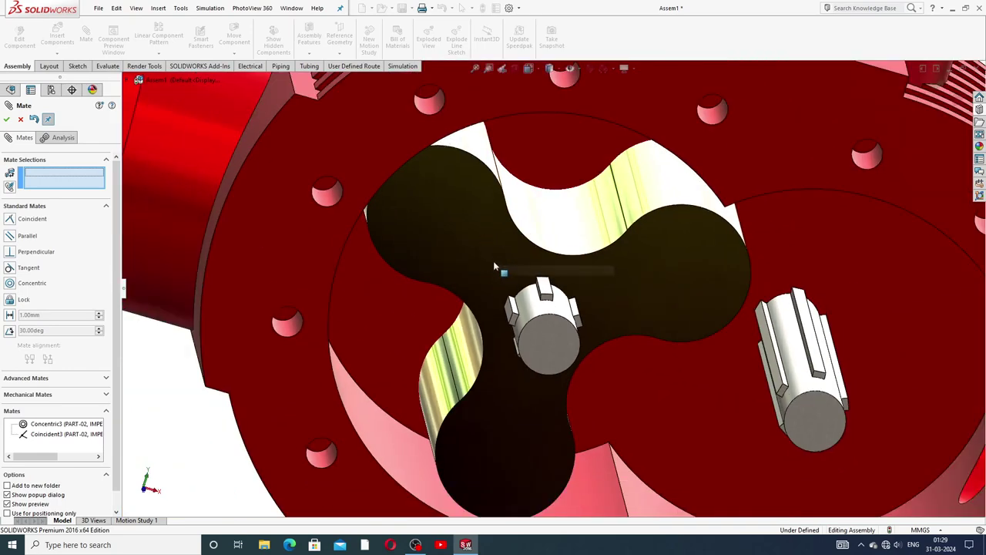
left_click(495, 259)
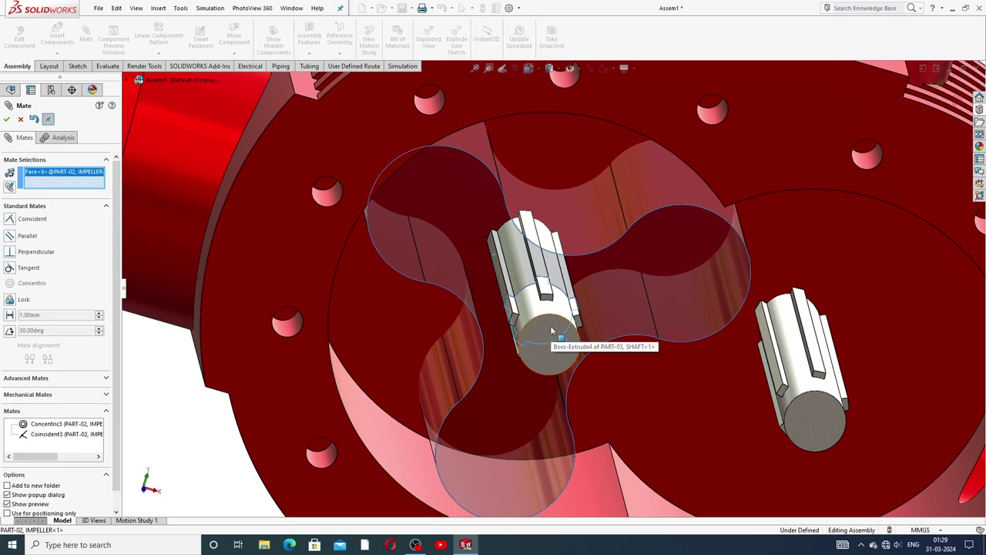
scroll(553, 312, "down", 5)
scroll(553, 302, "down", 2)
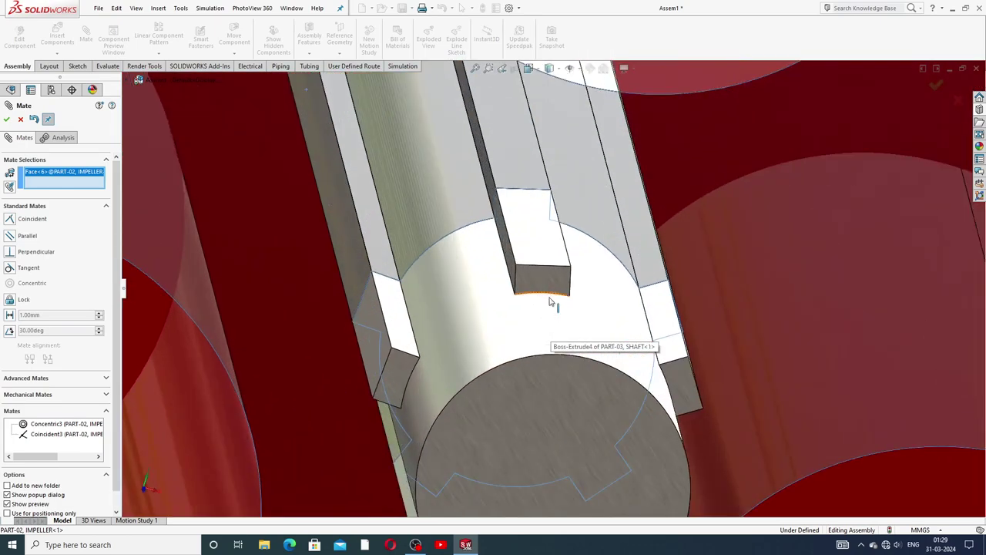
left_click(550, 278)
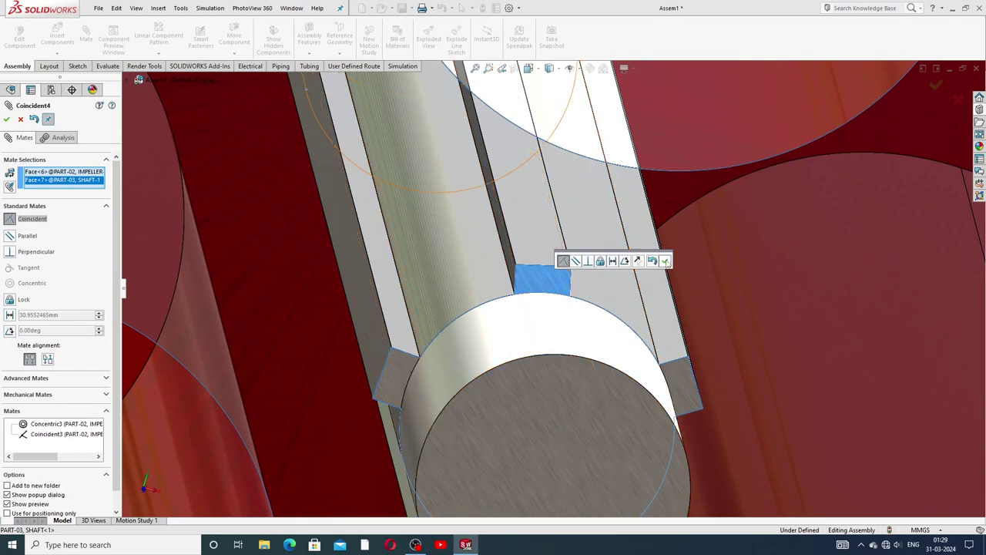
left_click(665, 261)
scroll(628, 318, "up", 2)
scroll(627, 316, "up", 2)
scroll(626, 315, "up", 2)
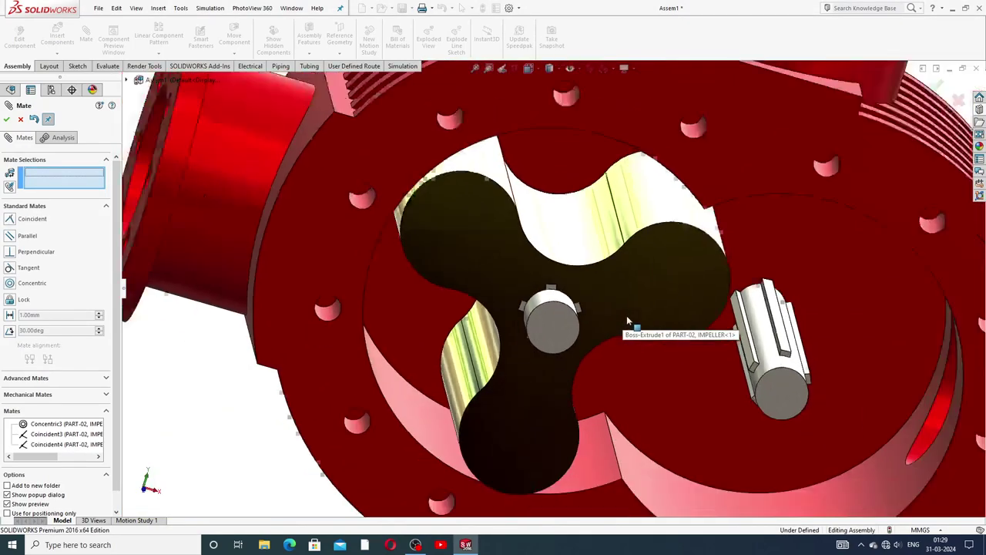
scroll(626, 316, "up", 2)
middle_click_drag(626, 316, 597, 294)
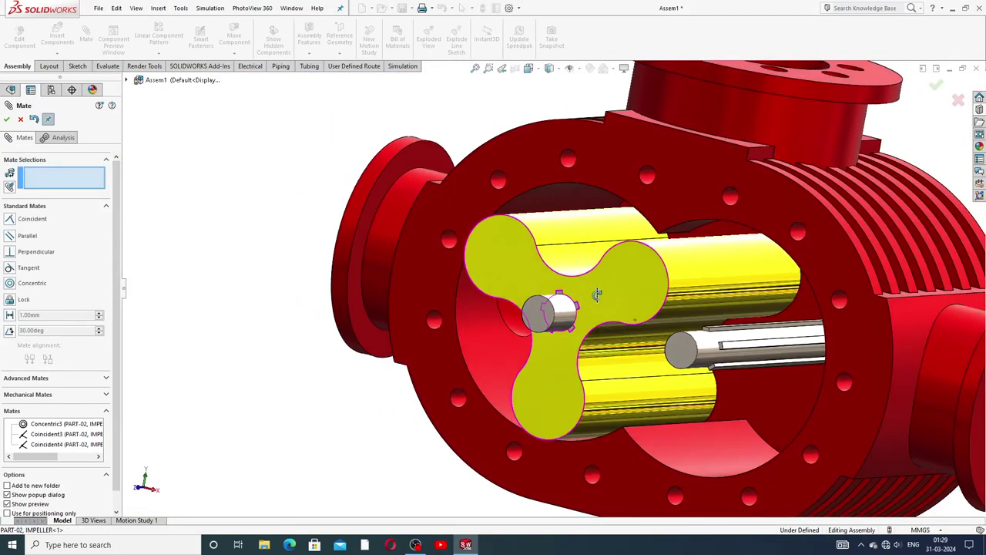
scroll(639, 356, "down", 2)
scroll(639, 357, "down", 1)
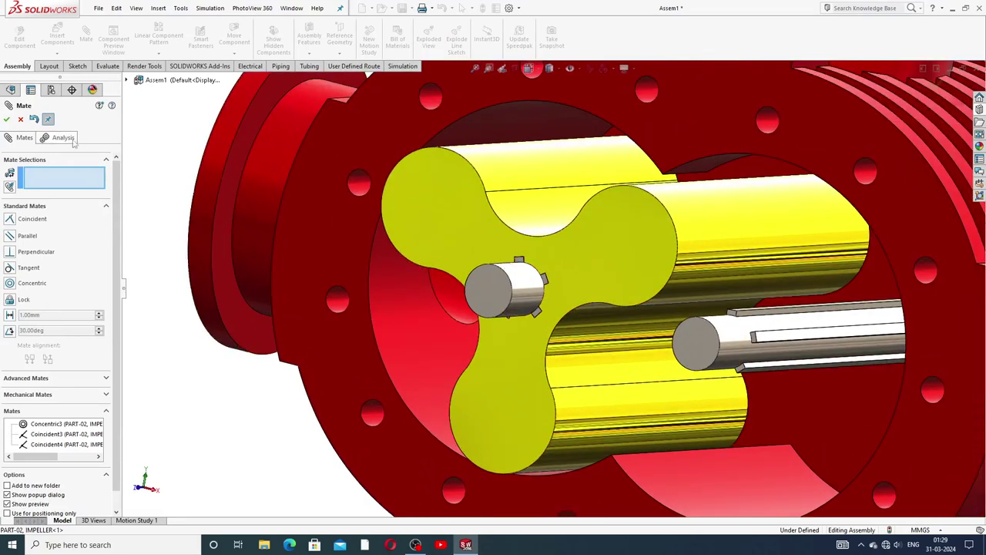
Step: Spin the mated impeller to confirm it rotates on its shaft
left_click(21, 120)
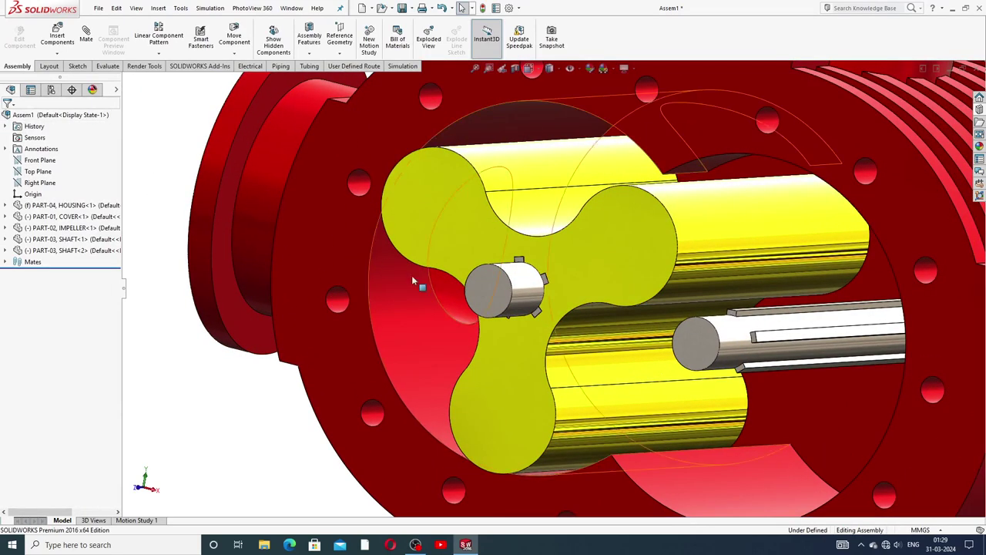
mouse_move(643, 247)
left_mouse_down()
mouse_move(623, 182)
mouse_move(643, 245)
left_mouse_up()
key("Escape")
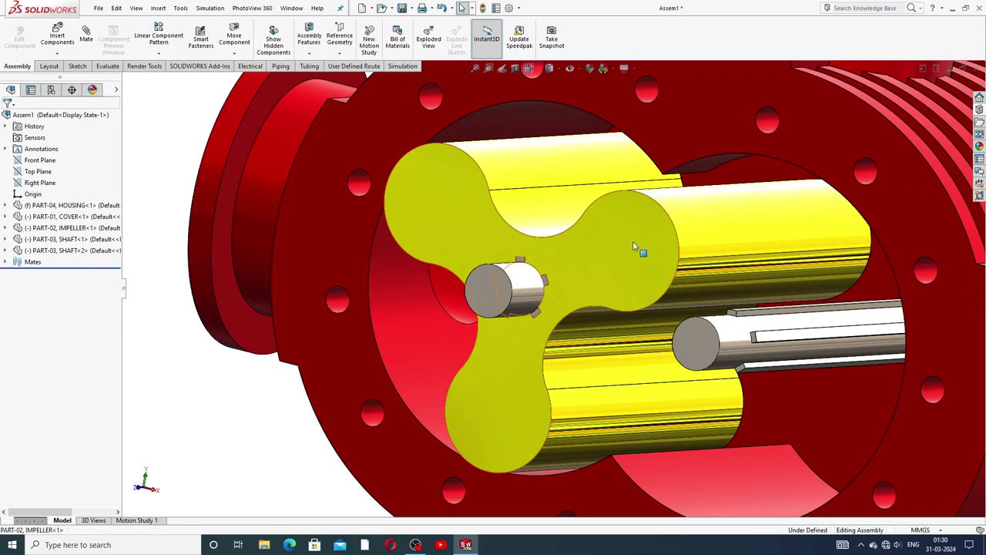
left_click(633, 246)
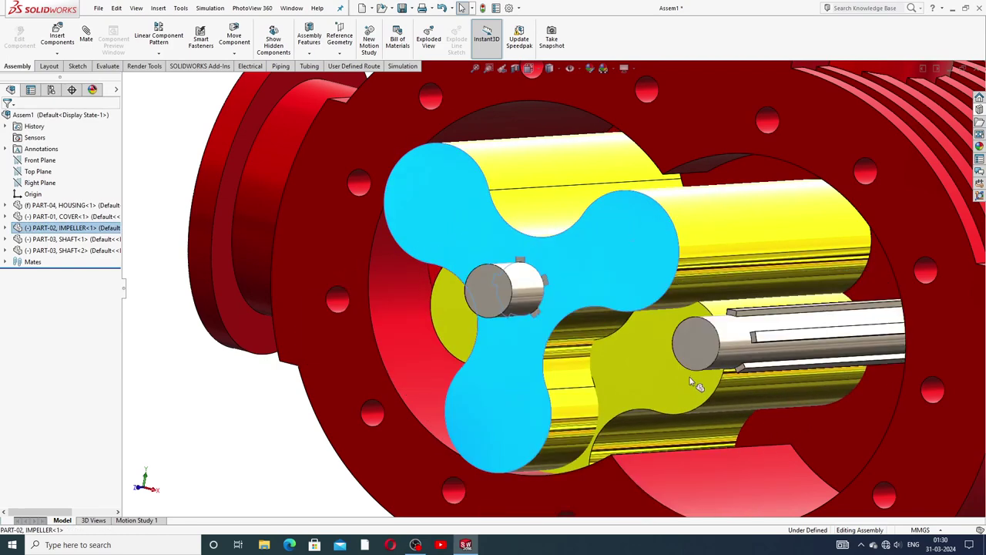
left_click_drag(691, 383, 712, 409)
Step: In isometric view, copy the impeller as IMPELLER<2> below the housing
scroll(712, 393, "up", 5)
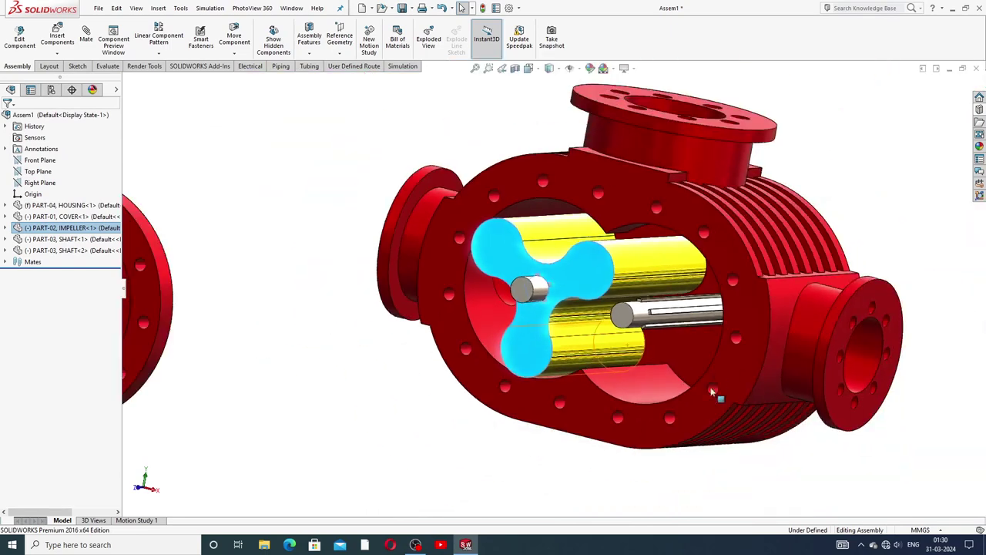
key("ctrl+7")
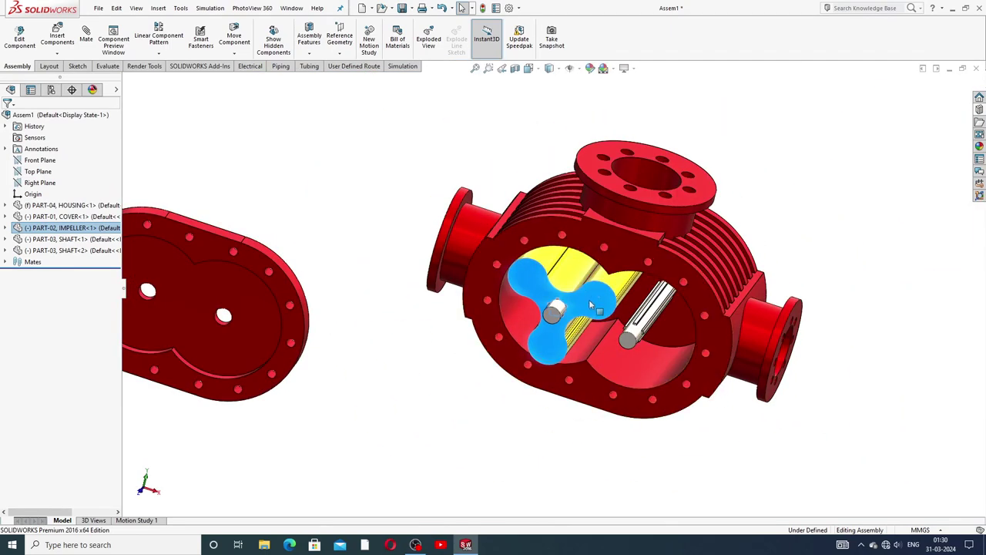
left_click_drag(592, 305, 633, 423)
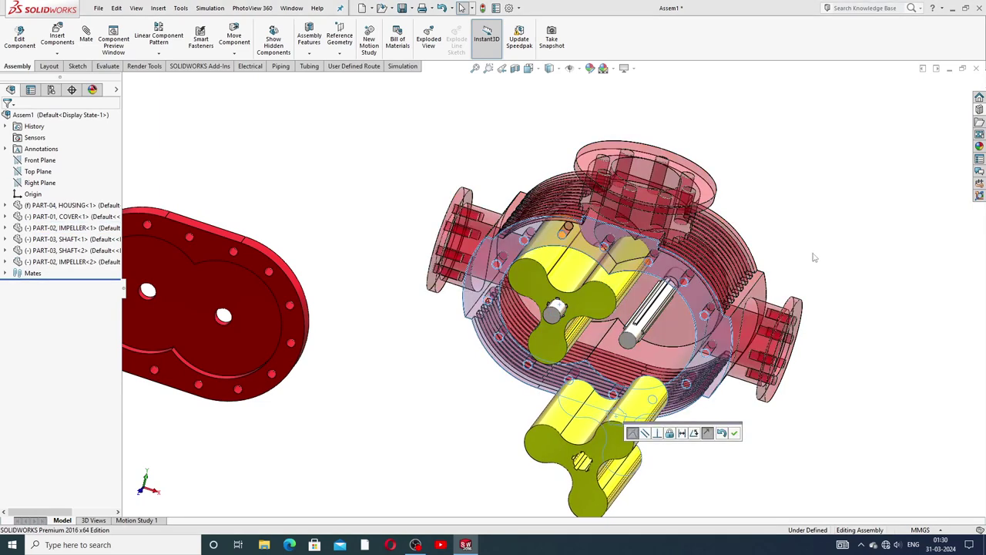
Step: Move IMPELLER<2> up toward the housing
left_click(734, 434)
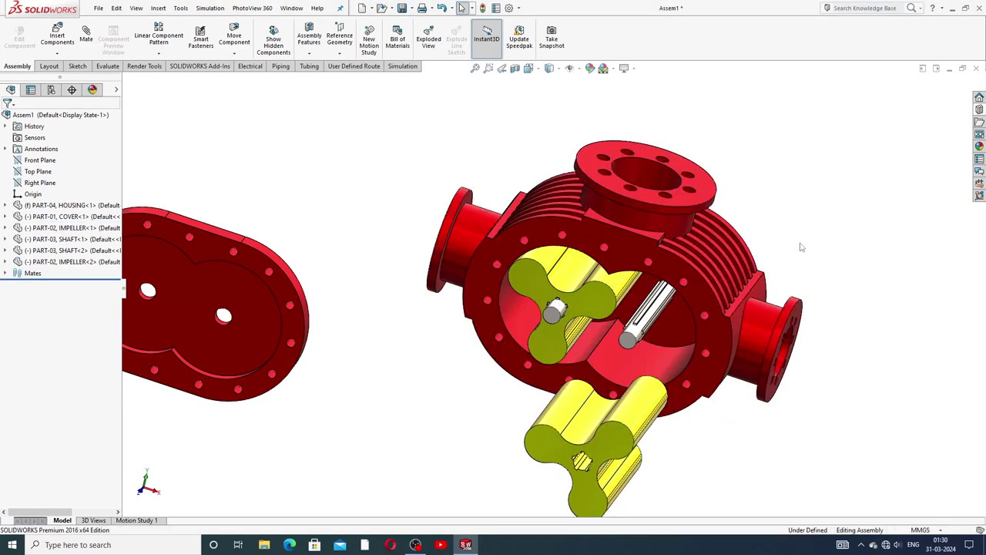
mouse_move(640, 418)
left_mouse_down()
mouse_move(670, 383)
mouse_move(667, 331)
left_mouse_up()
scroll(623, 376, "down", 5)
scroll(625, 371, "down", 4)
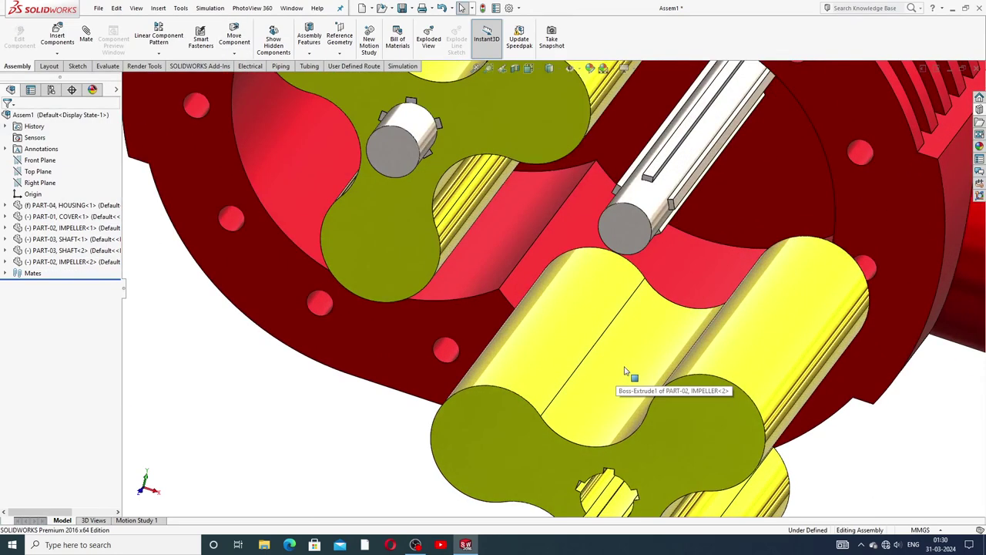
scroll(625, 371, "up", 5)
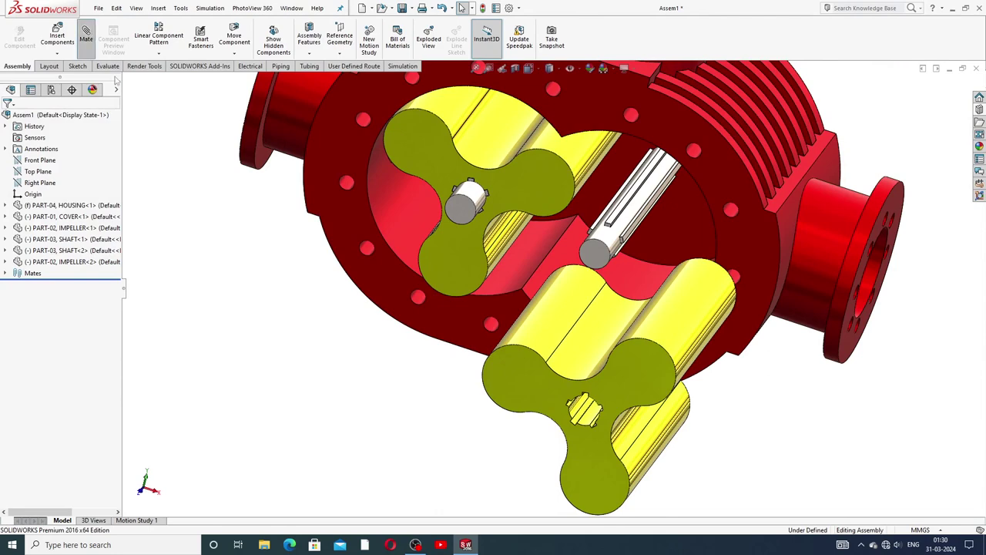
scroll(582, 423, "down", 3)
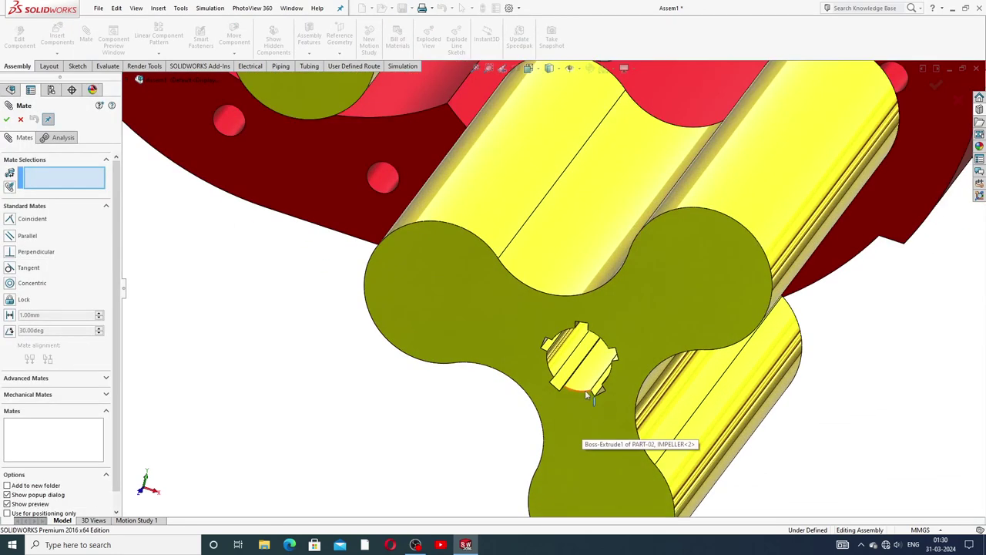
Step: Mate IMPELLER<2> concentric with the second shaft and turn it beside the first impeller
left_click(588, 376)
scroll(592, 373, "up", 3)
scroll(608, 323, "up", 3)
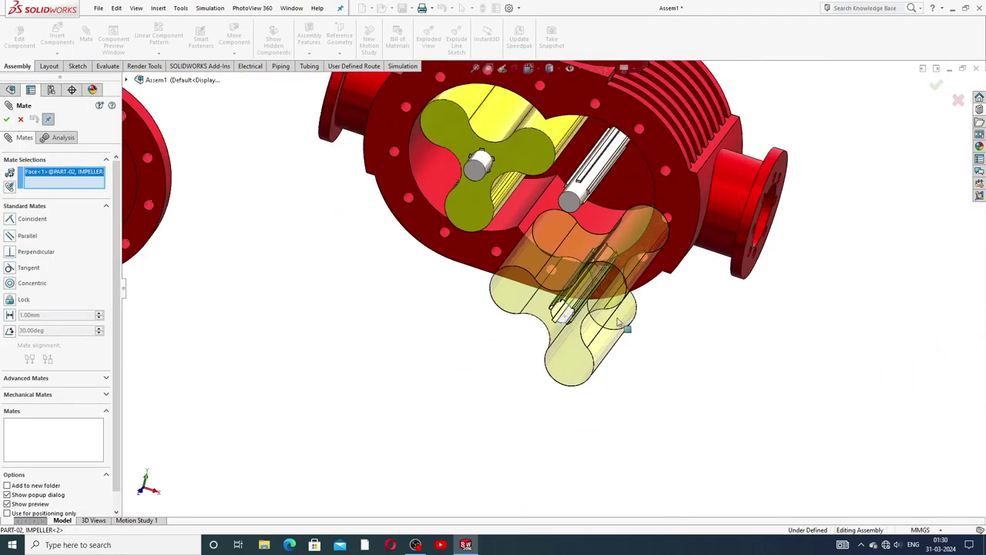
scroll(594, 214, "down", 2)
left_click(570, 189)
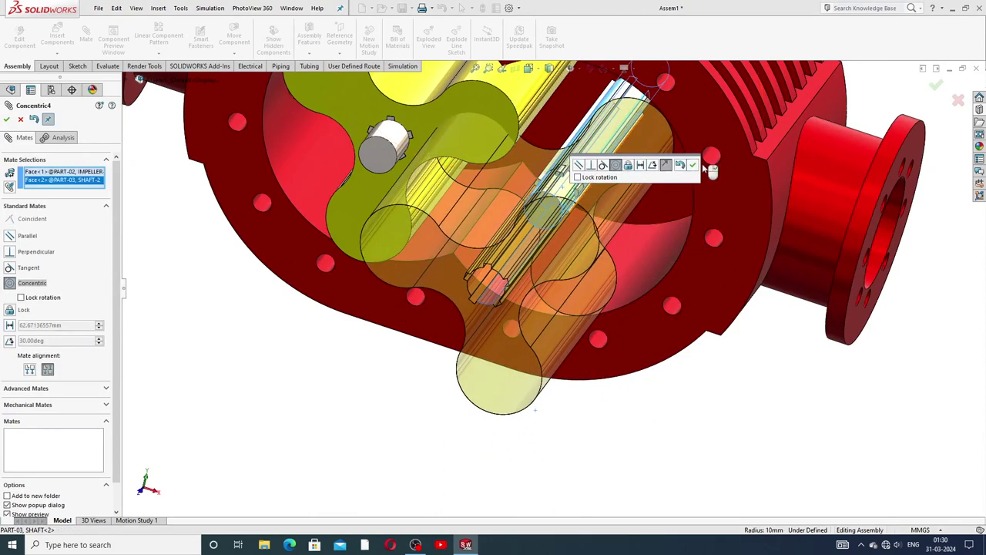
left_click(693, 165)
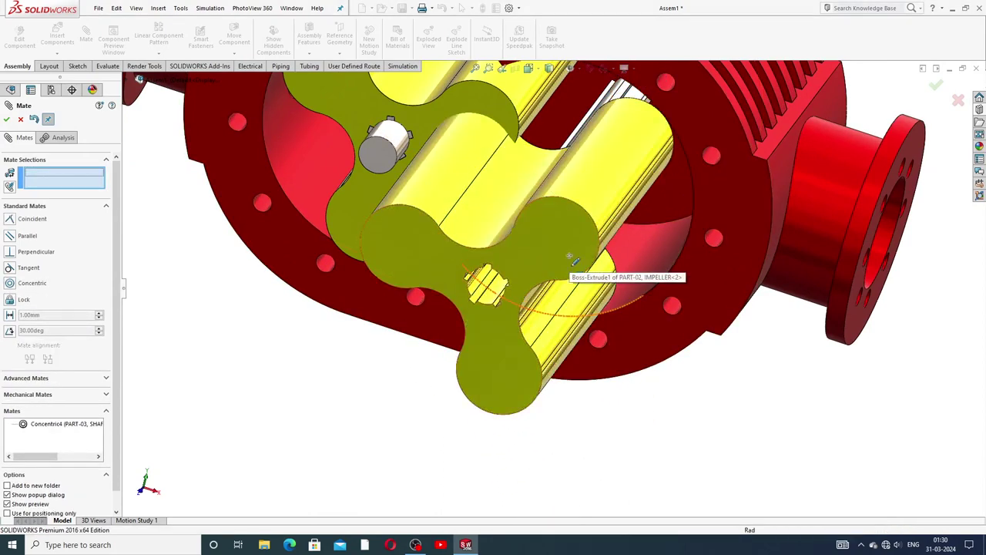
mouse_move(568, 256)
left_mouse_down()
mouse_move(638, 222)
mouse_move(604, 275)
mouse_move(505, 271)
mouse_move(555, 255)
left_mouse_up()
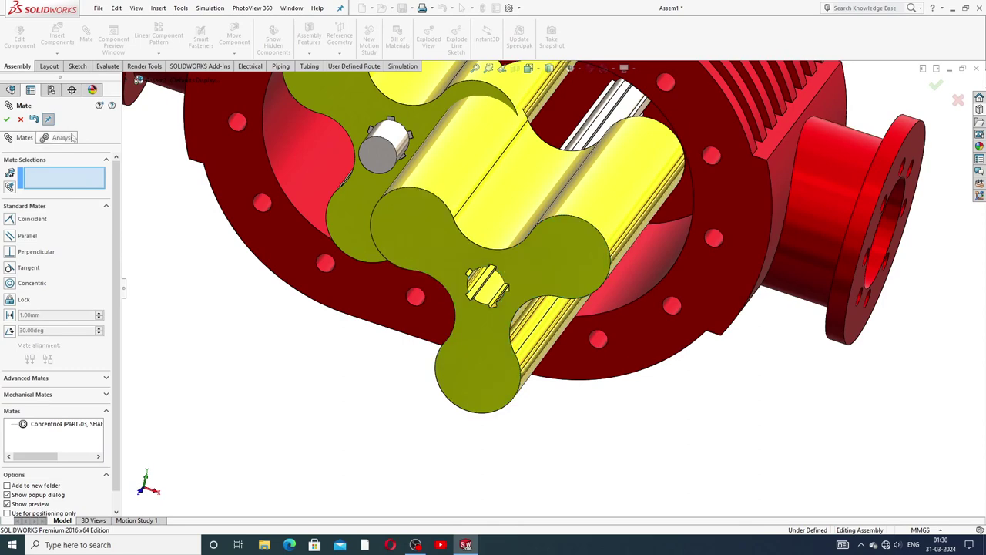
left_click(21, 119)
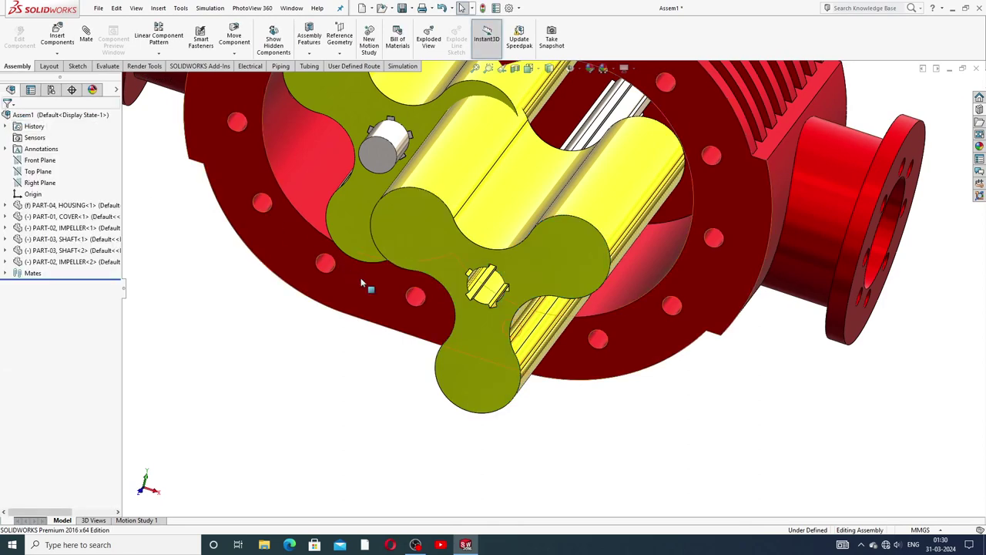
scroll(360, 278, "up", 3)
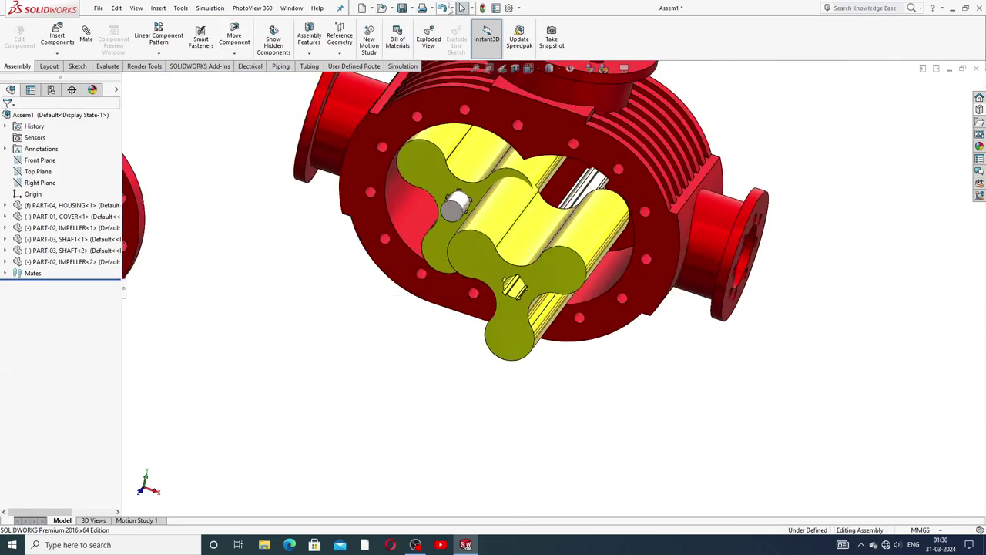
Step: Undo back to remove the misplaced IMPELLER<2> from the assembly
left_click(443, 8)
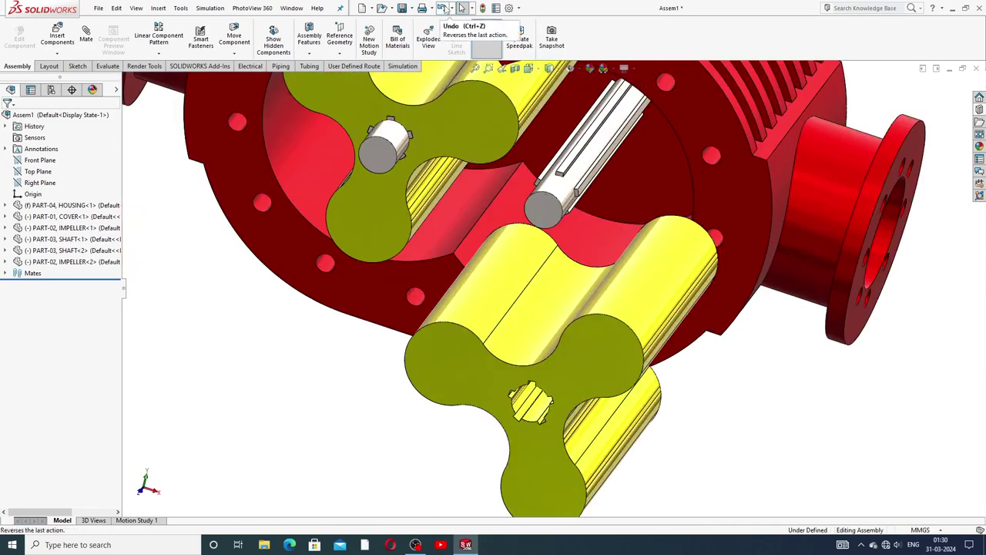
left_click(444, 8)
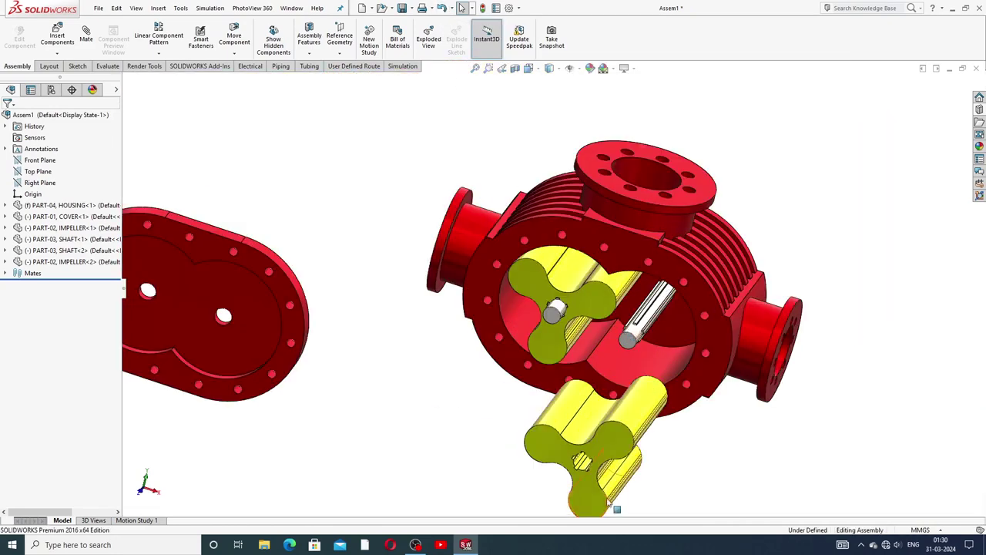
scroll(613, 393, "down", 2)
scroll(609, 381, "down", 2)
scroll(610, 381, "up", 2)
scroll(613, 374, "up", 2)
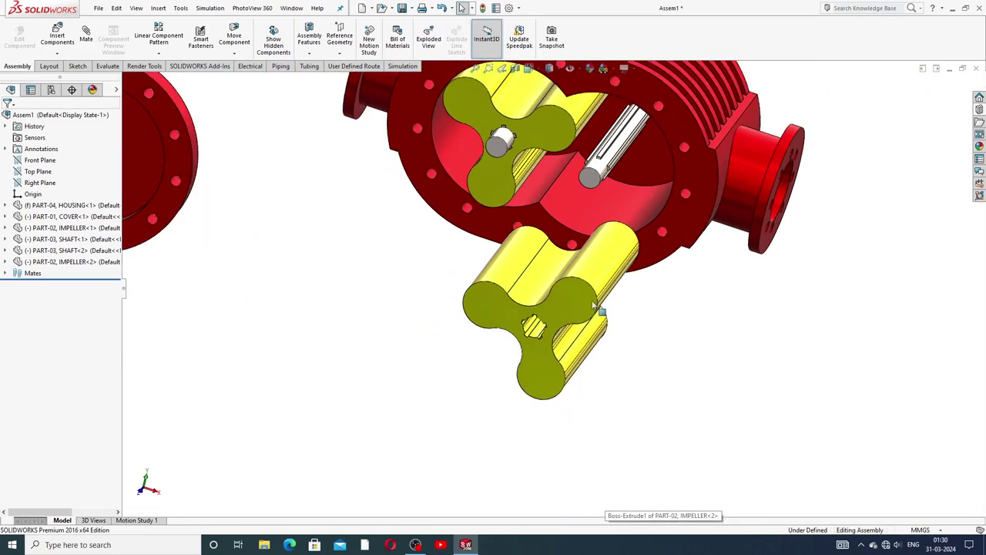
left_click(443, 7)
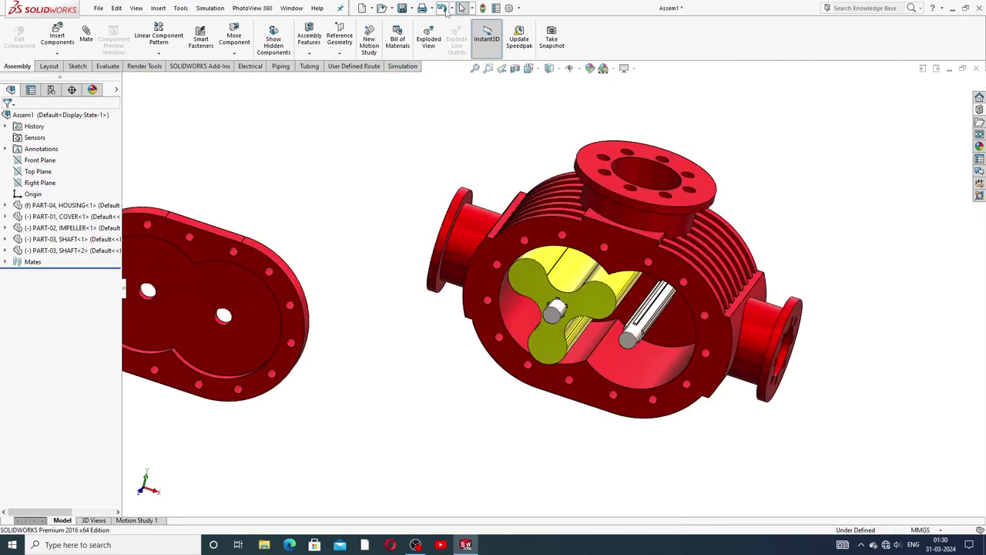
scroll(574, 343, "down", 2)
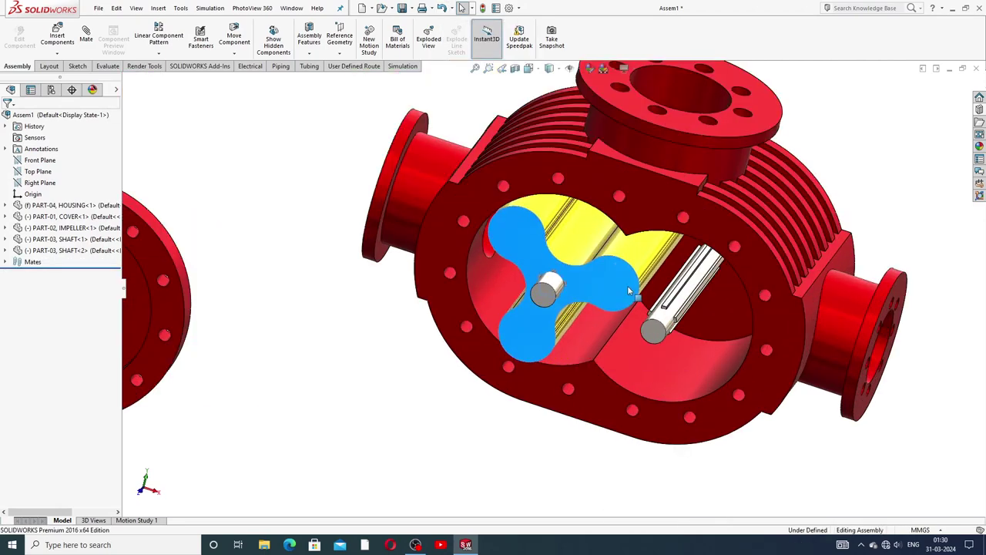
mouse_move(625, 266)
left_mouse_down()
mouse_move(554, 282)
mouse_move(579, 274)
left_mouse_up()
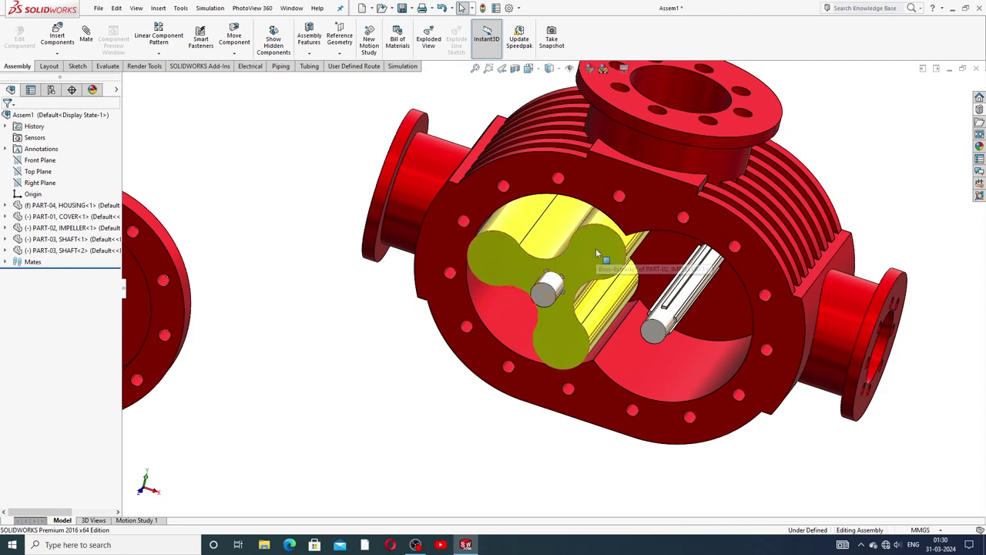
Step: Copy the impeller as IMPELLER<3> and rotate it in front of the housing to align with the right shaft
mouse_move(596, 239)
left_mouse_down("ctrl")
mouse_move(521, 399)
mouse_move(707, 308)
mouse_move(683, 296)
left_mouse_up("ctrl")
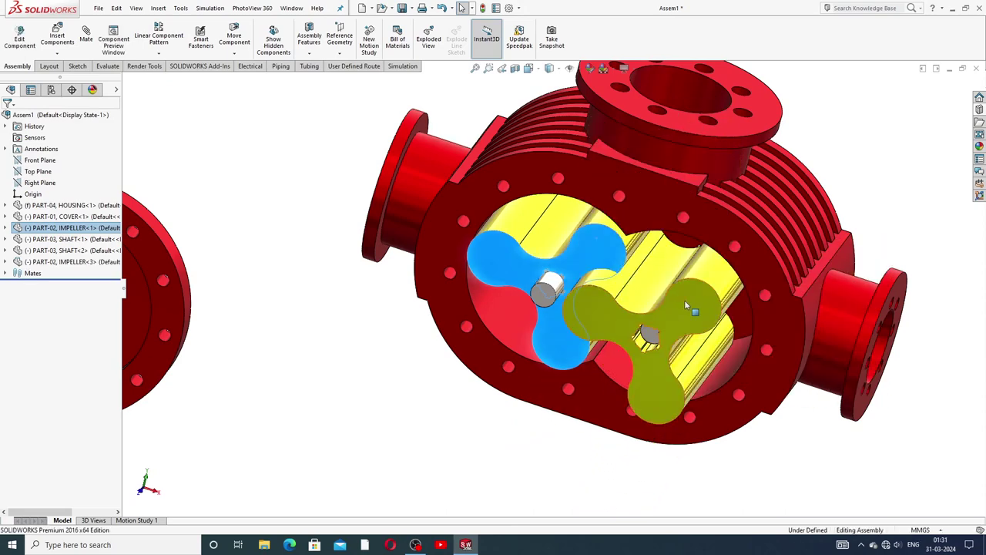
scroll(665, 343, "down", 5)
mouse_move(644, 252)
left_mouse_down()
mouse_move(655, 260)
mouse_move(645, 274)
mouse_move(677, 274)
left_mouse_up()
scroll(614, 346, "down", 3)
scroll(614, 346, "up", 3)
scroll(678, 275, "up", 3)
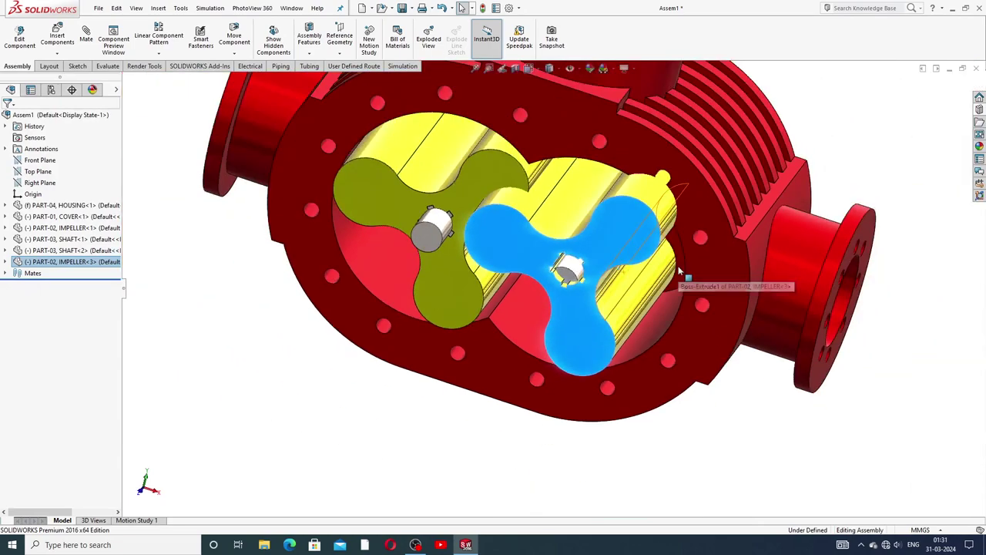
scroll(682, 275, "up", 2)
middle_click_drag(682, 275, 654, 199)
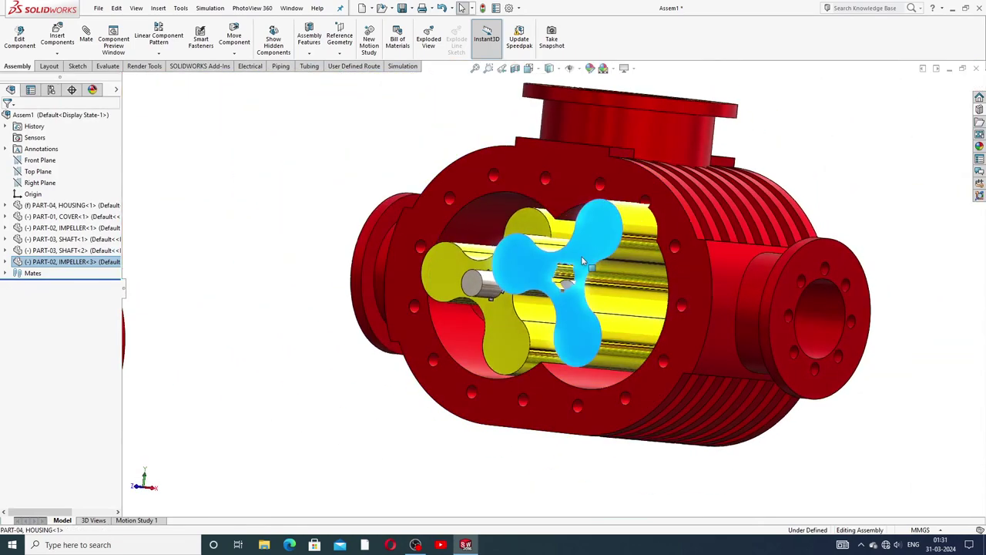
left_click_drag(591, 290, 295, 303)
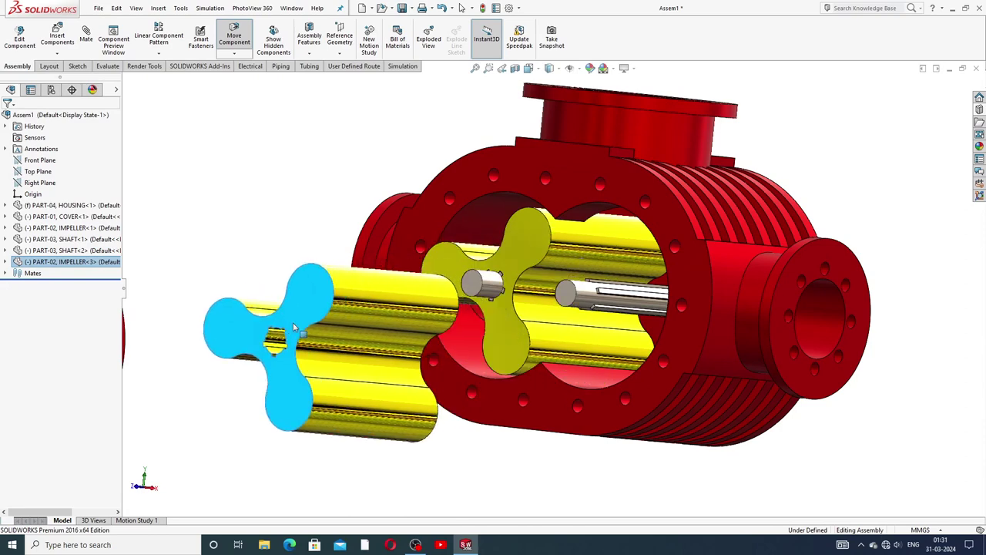
key("Escape")
scroll(295, 302, "down", 3)
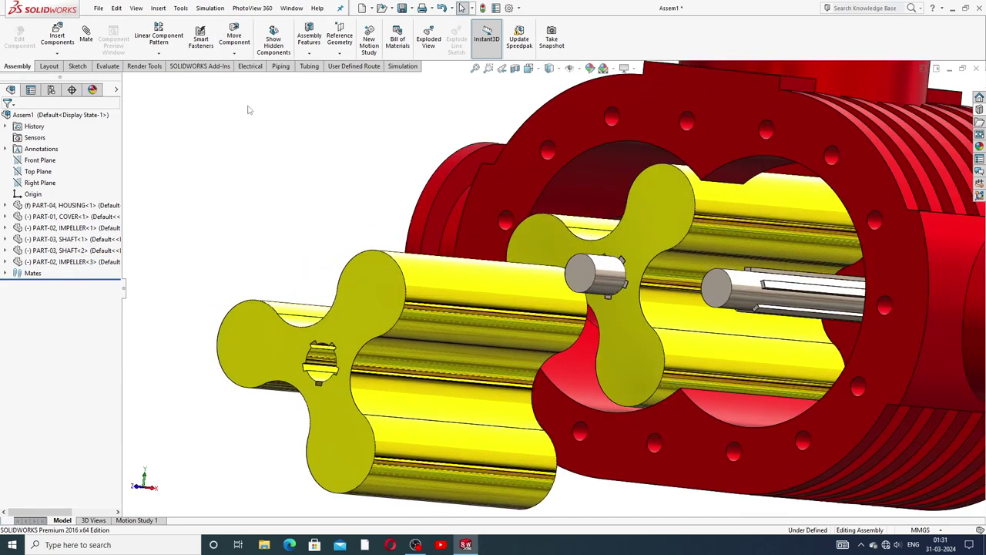
Step: Add a concentric mate (Concentric5) placing the new impeller's bore on the second shaft
left_click(87, 37)
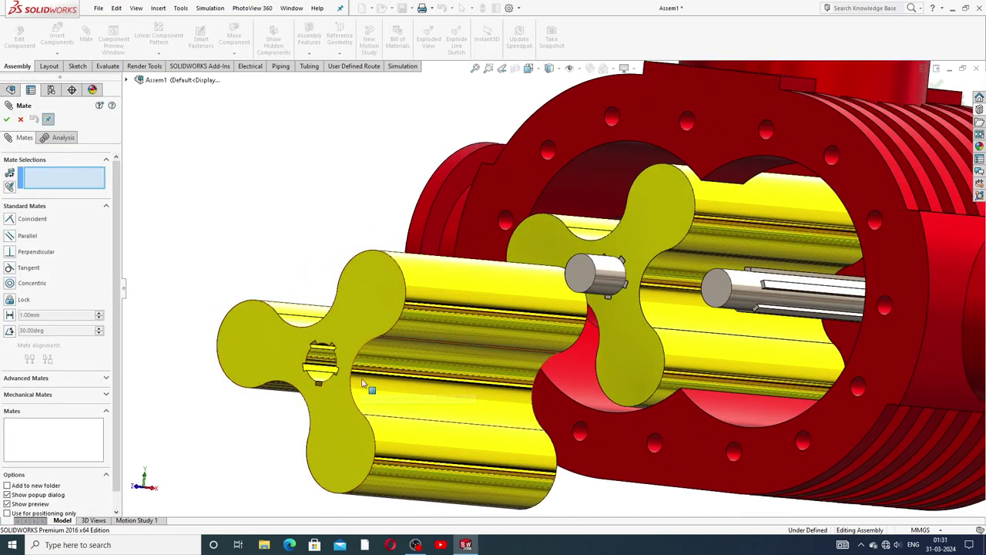
mouse_move(370, 387)
middle_mouse_down()
mouse_move(361, 396)
mouse_move(371, 421)
mouse_move(330, 382)
middle_mouse_up()
left_click(323, 368)
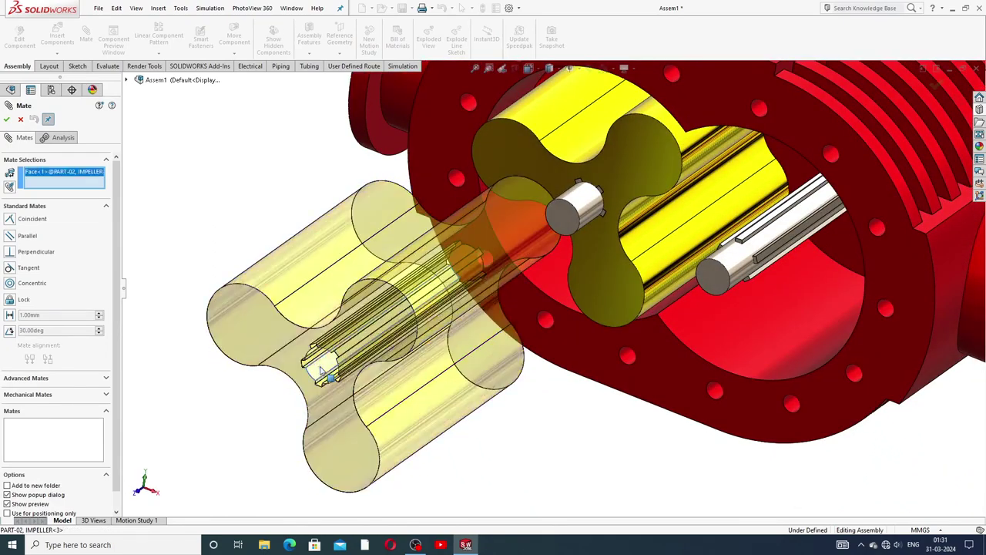
left_click(738, 263)
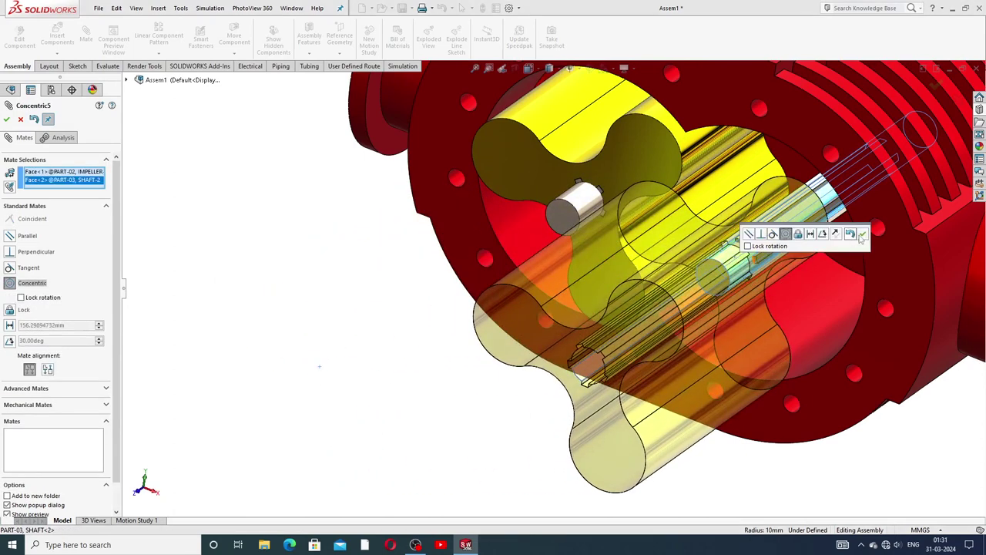
left_click(864, 234)
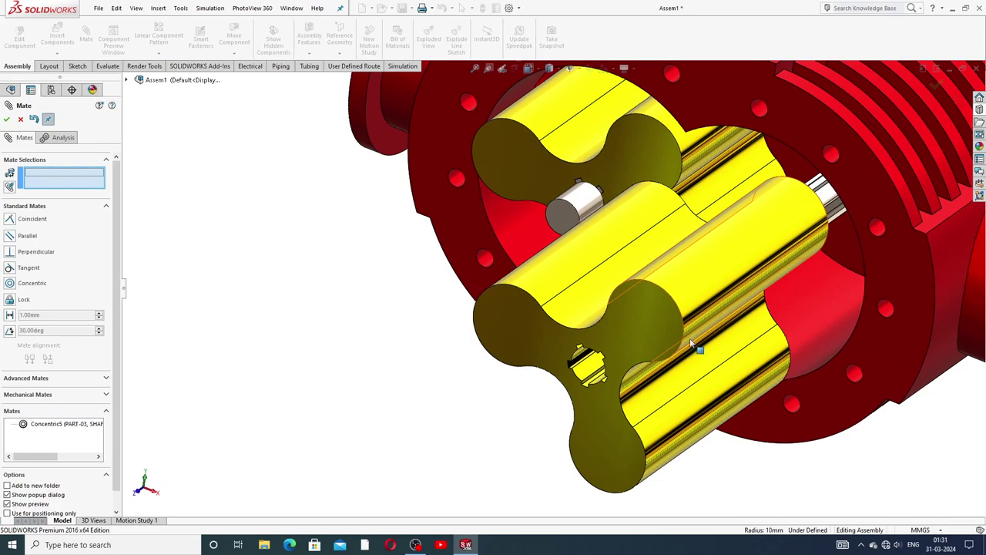
Step: Slide the new impeller along the shaft into the housing beside the first impeller
scroll(691, 343, "up", 3)
scroll(709, 316, "down", 4)
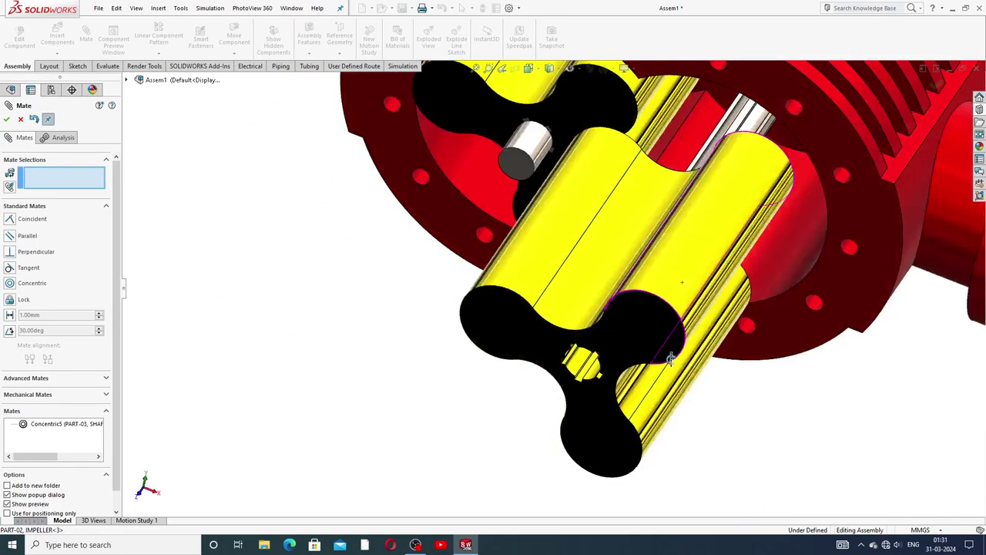
left_click_drag(670, 359, 780, 175)
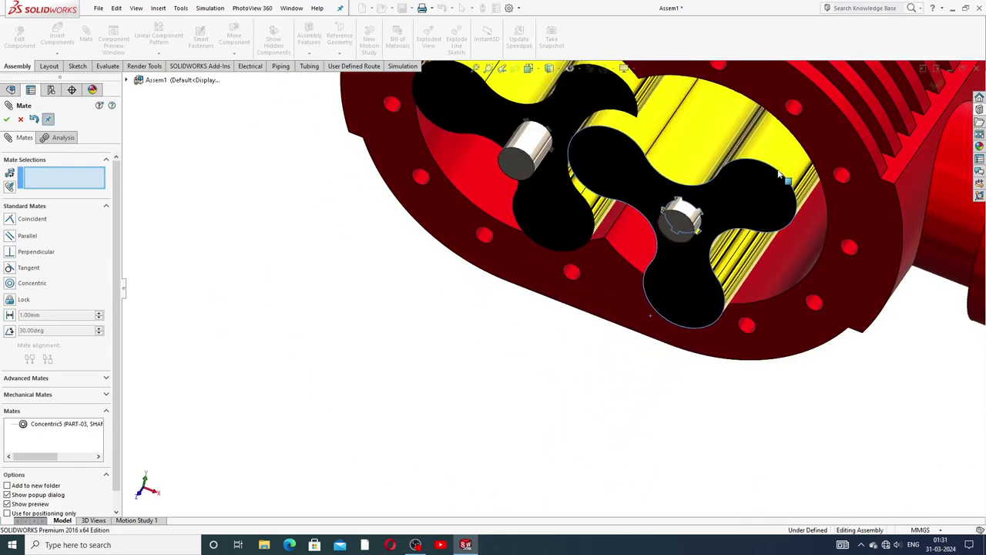
scroll(719, 193, "down", 2)
scroll(695, 239, "up", 5)
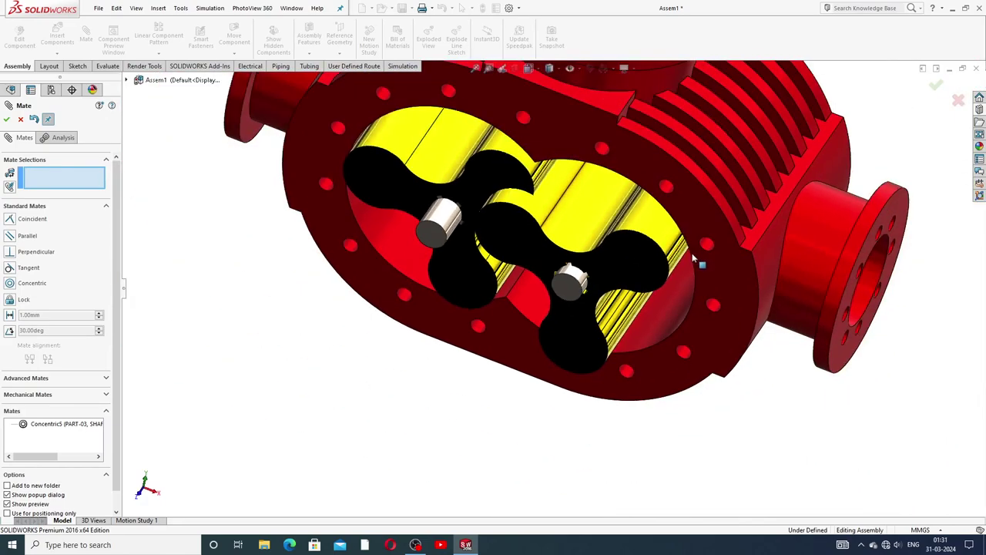
scroll(696, 187, "down", 2)
Step: Orbit around the housing, turn the right rotor slightly, then restore the full housing view
mouse_move(696, 187)
middle_mouse_down()
mouse_move(701, 160)
mouse_move(540, 260)
middle_mouse_up()
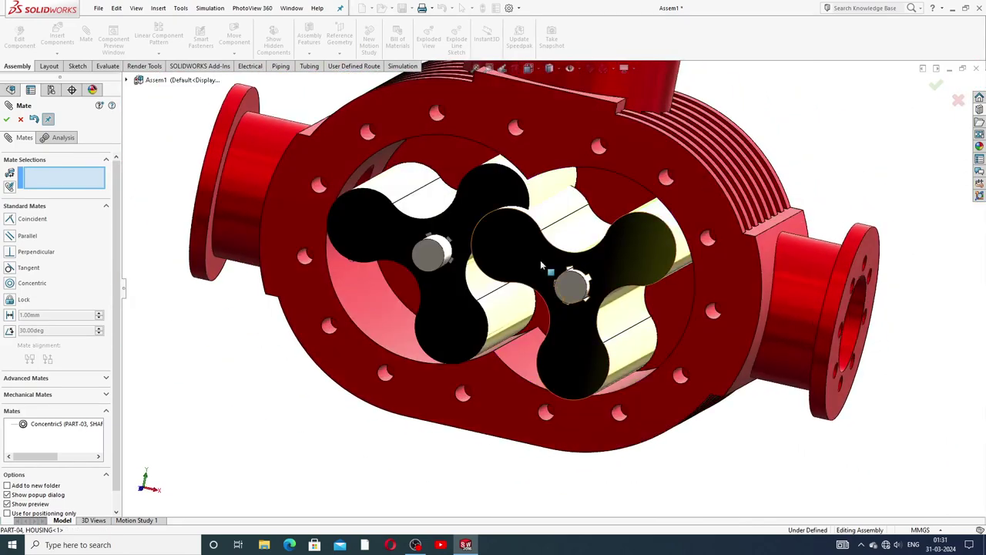
scroll(543, 269, "down", 4)
scroll(633, 306, "up", 3)
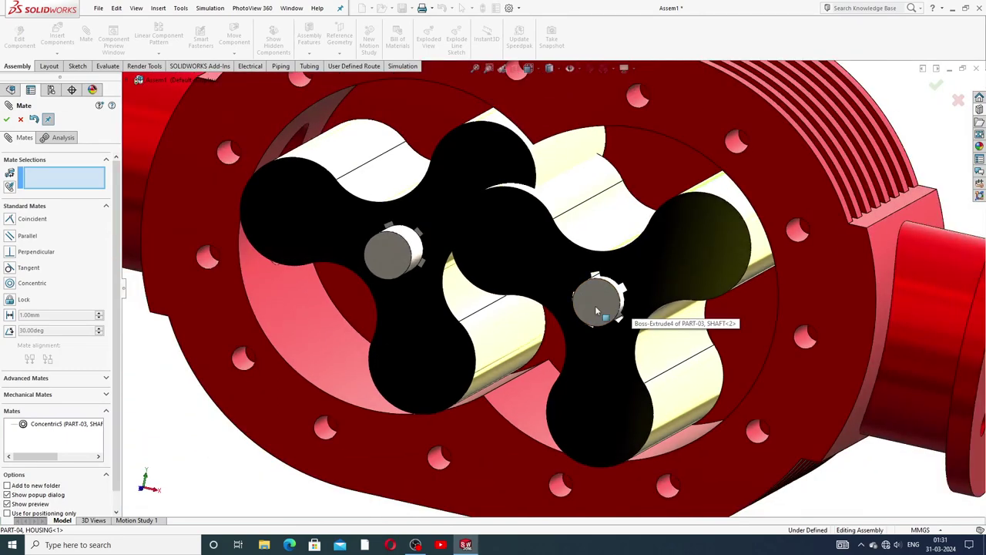
scroll(595, 300, "up", 2)
mouse_move(599, 277)
middle_mouse_down()
mouse_move(848, 169)
mouse_move(532, 253)
mouse_move(632, 238)
middle_mouse_up()
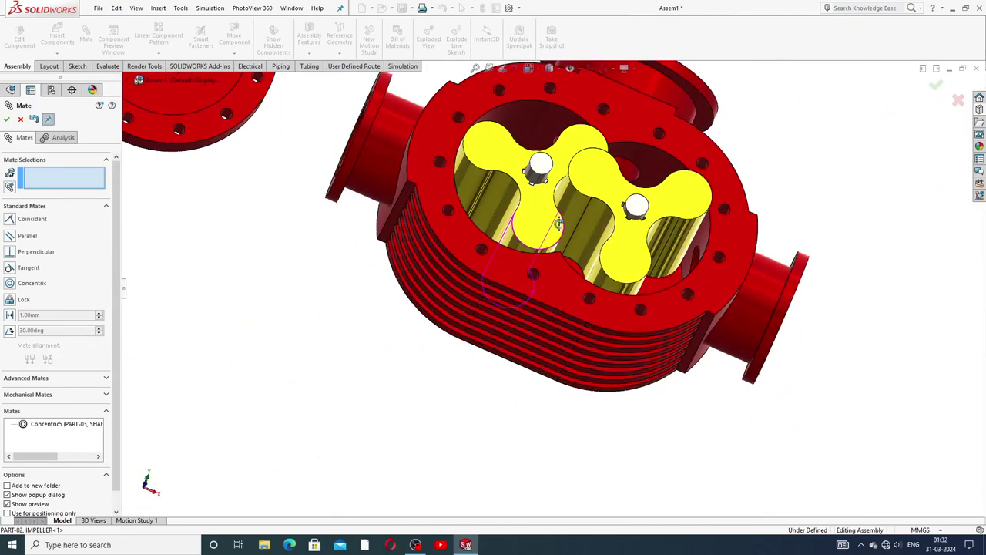
scroll(632, 237, "down", 3)
scroll(633, 242, "down", 3)
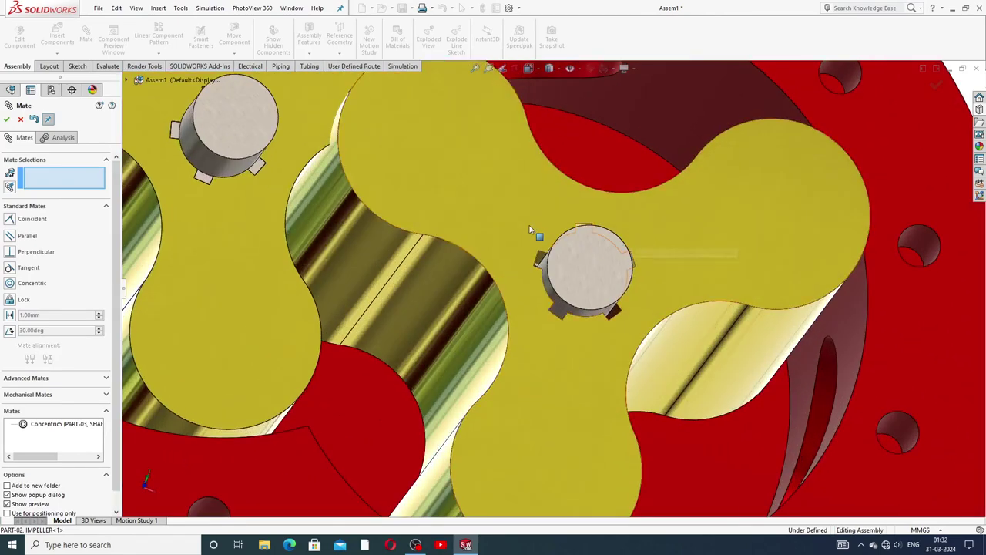
left_click_drag(529, 224, 511, 220)
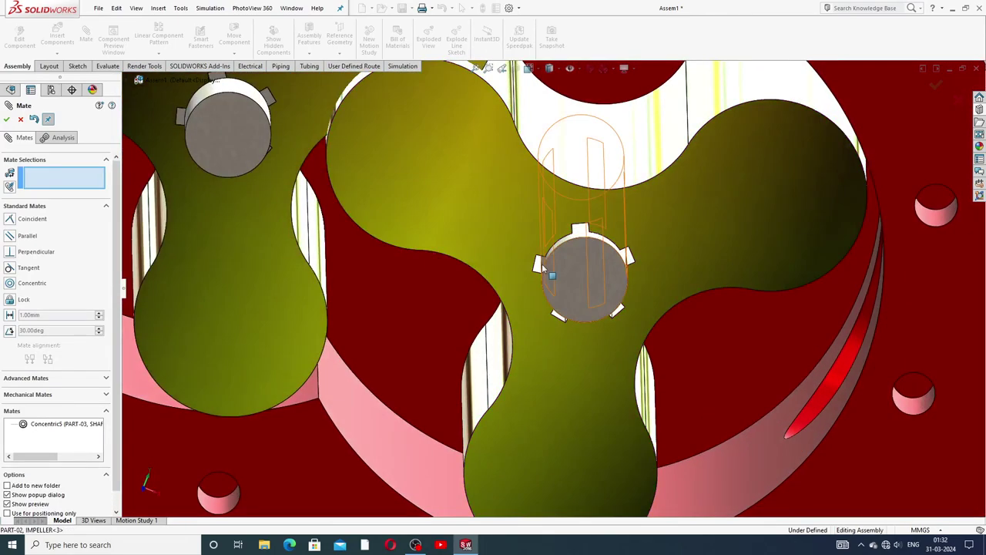
middle_click_drag(546, 264, 637, 210)
mouse_move(637, 210)
left_mouse_down()
mouse_move(645, 179)
mouse_move(670, 174)
left_mouse_up()
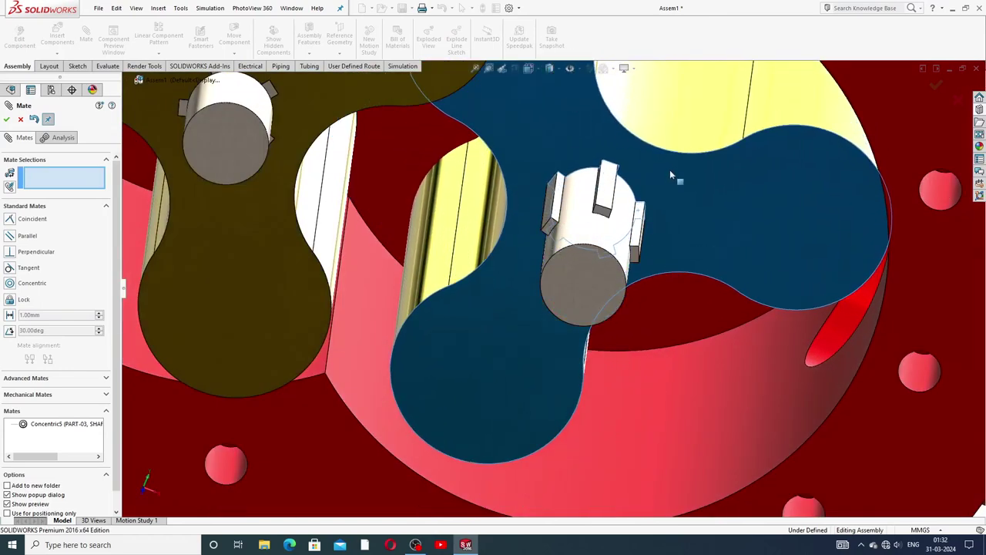
left_click_drag(670, 174, 668, 168)
key("ctrl+shift+z")
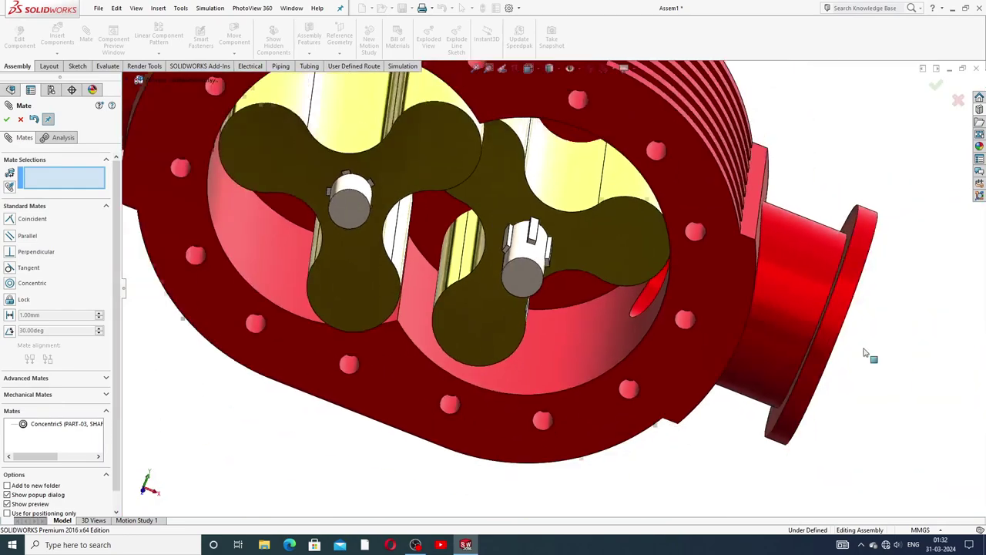
Step: Orbit and zoom onto the keyed end of the second shaft inside the impeller hub
scroll(571, 242, "down", 3)
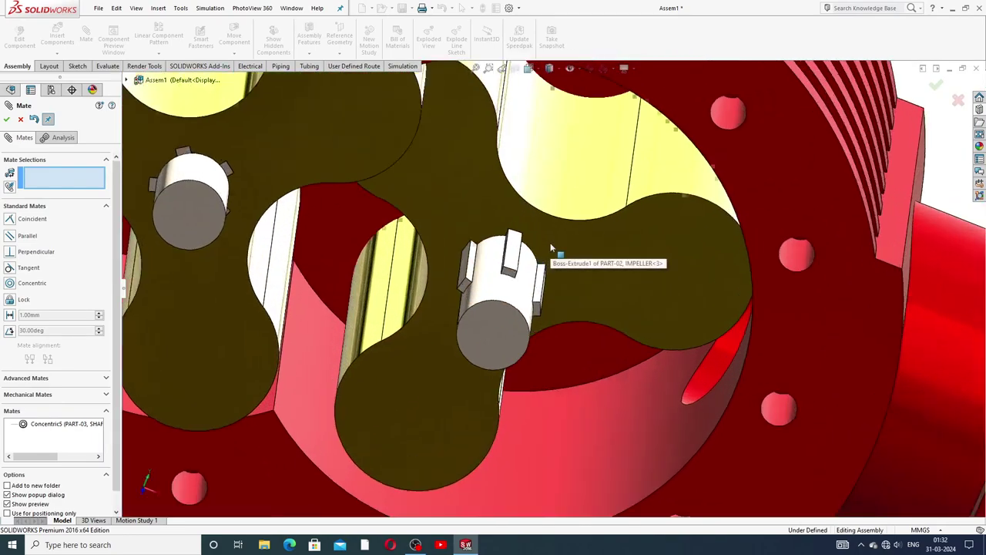
scroll(550, 249, "down", 3)
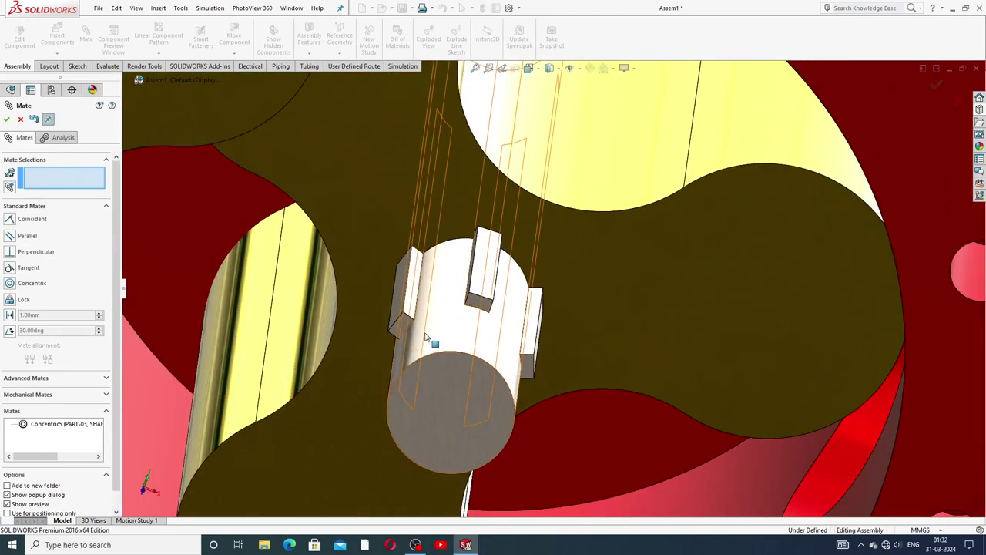
middle_click_drag(434, 341, 421, 325)
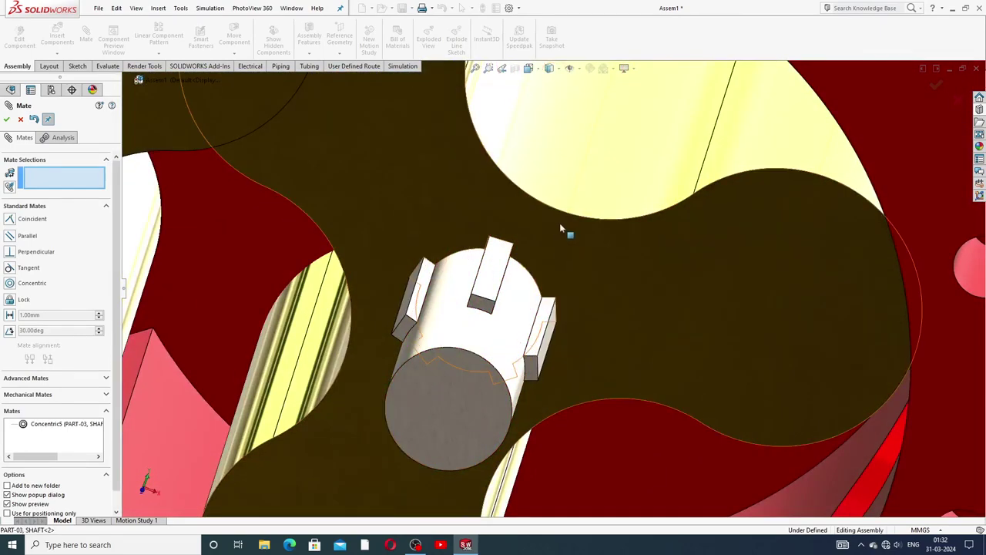
mouse_move(554, 241)
middle_mouse_down()
mouse_move(470, 209)
mouse_move(473, 288)
mouse_move(478, 242)
middle_mouse_up()
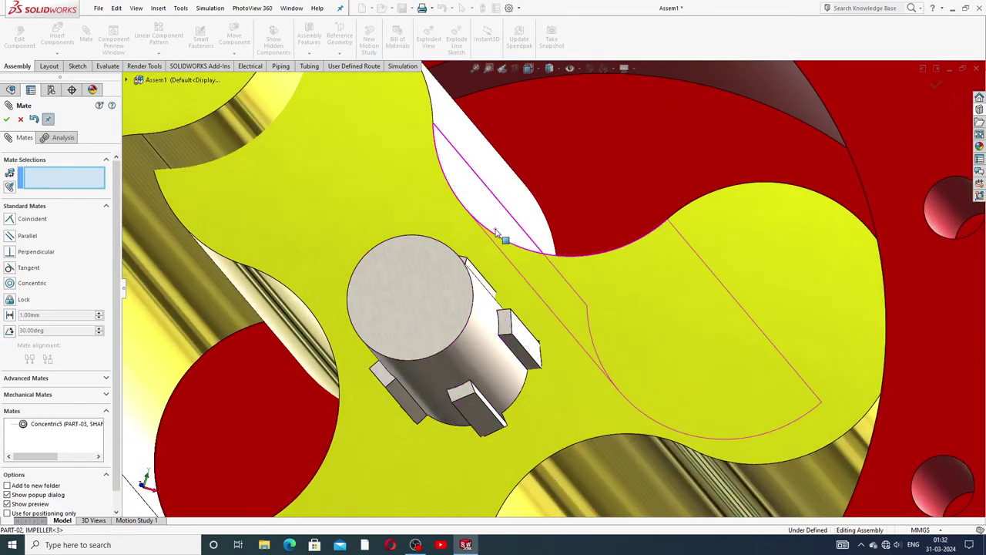
scroll(514, 231, "up", 1)
scroll(540, 289, "up", 1)
scroll(539, 292, "up", 2)
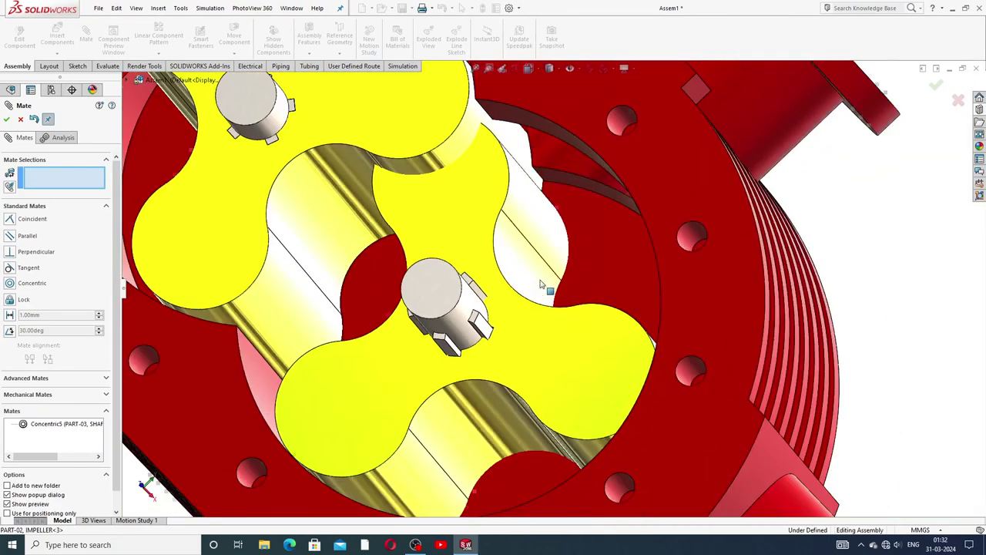
scroll(543, 285, "up", 1)
middle_click_drag(512, 268, 524, 339)
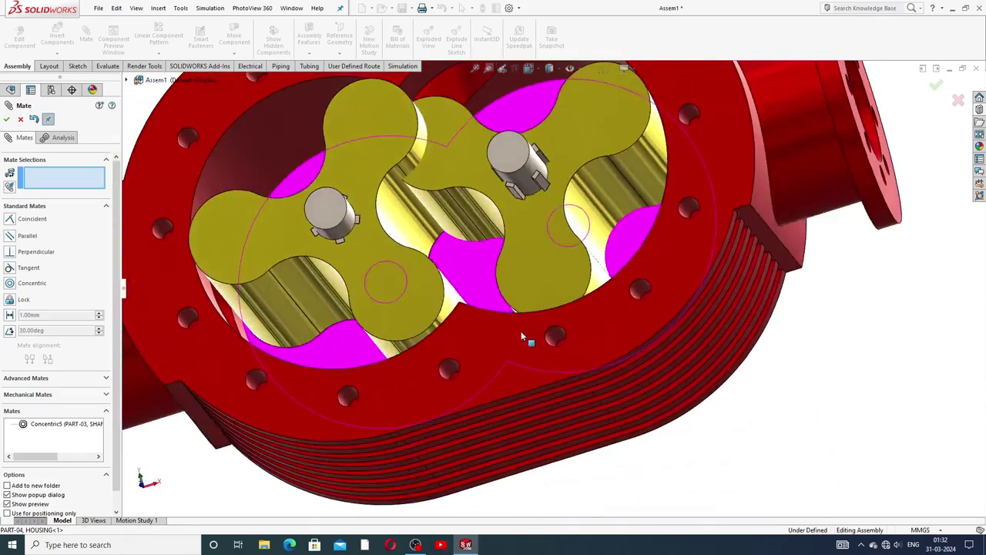
scroll(694, 270, "up", 2)
middle_click_drag(540, 262, 491, 253)
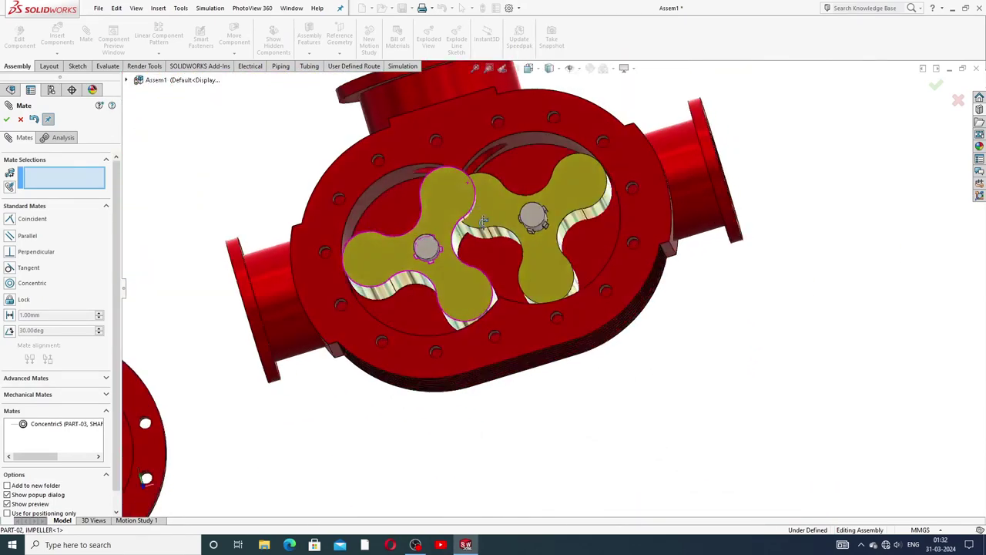
scroll(491, 252, "down", 2)
scroll(510, 218, "down", 2)
scroll(540, 216, "down", 2)
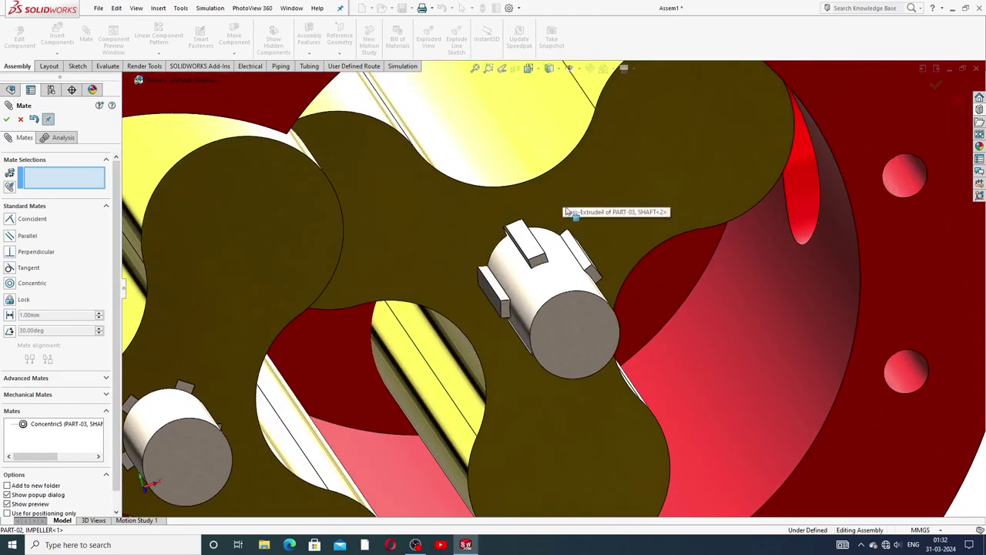
scroll(566, 220, "down", 1)
middle_click_drag(559, 230, 546, 213)
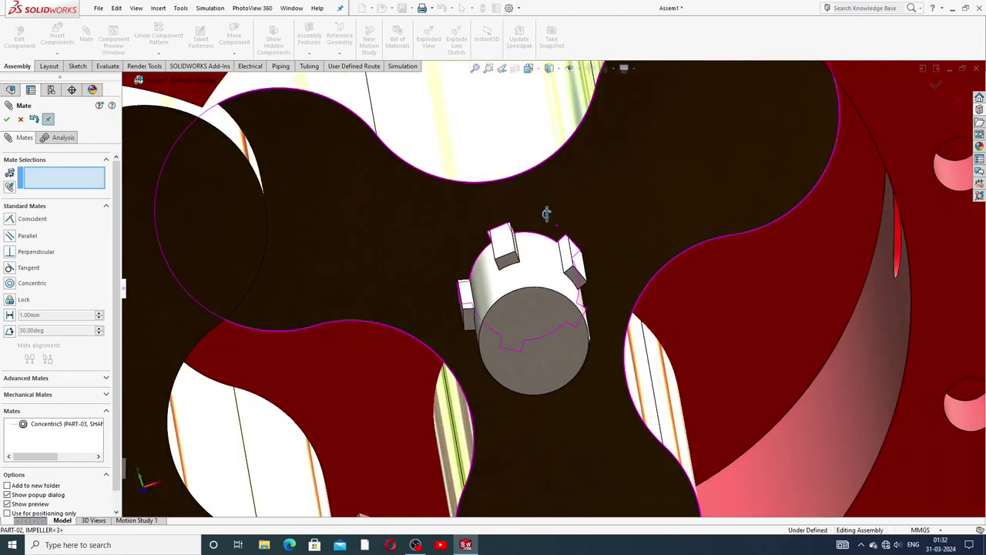
scroll(546, 223, "down", 2)
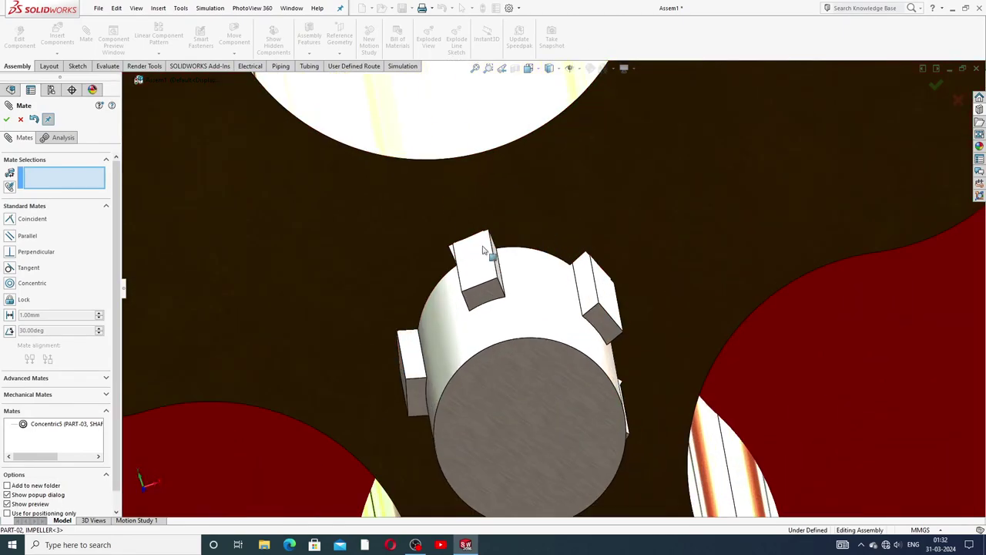
scroll(463, 243, "down", 1)
mouse_move(463, 243)
middle_mouse_down()
mouse_move(522, 242)
mouse_move(521, 230)
mouse_move(546, 230)
middle_mouse_up()
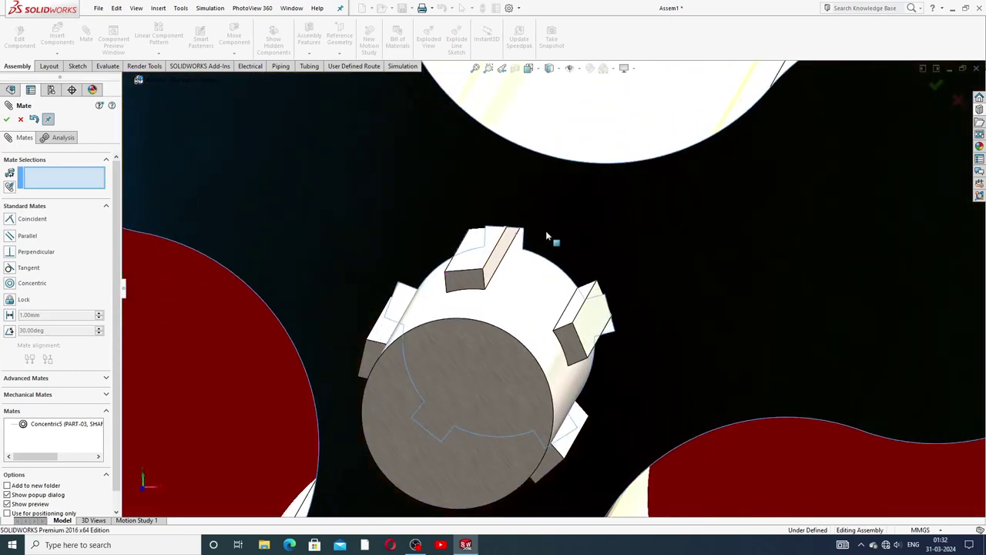
Step: Mate a side face of the shaft key coincident with the impeller's keyway face (Coincident6)
left_click(502, 249)
mouse_move(536, 266)
middle_mouse_down()
mouse_move(741, 252)
mouse_move(704, 227)
mouse_move(716, 248)
middle_mouse_up()
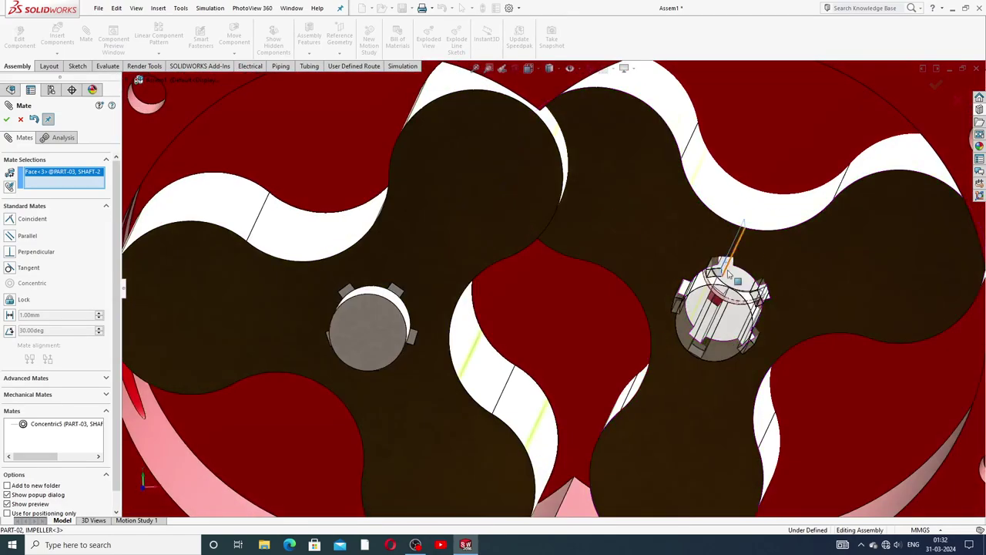
scroll(717, 248, "down", 3)
scroll(693, 266, "down", 2)
scroll(678, 281, "down", 2)
scroll(676, 277, "down", 2)
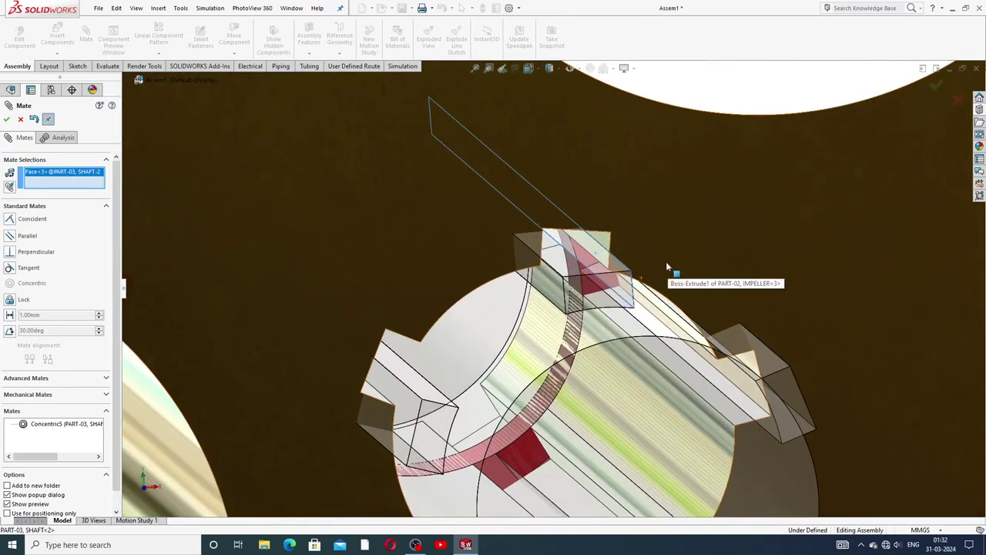
scroll(608, 244, "down", 2)
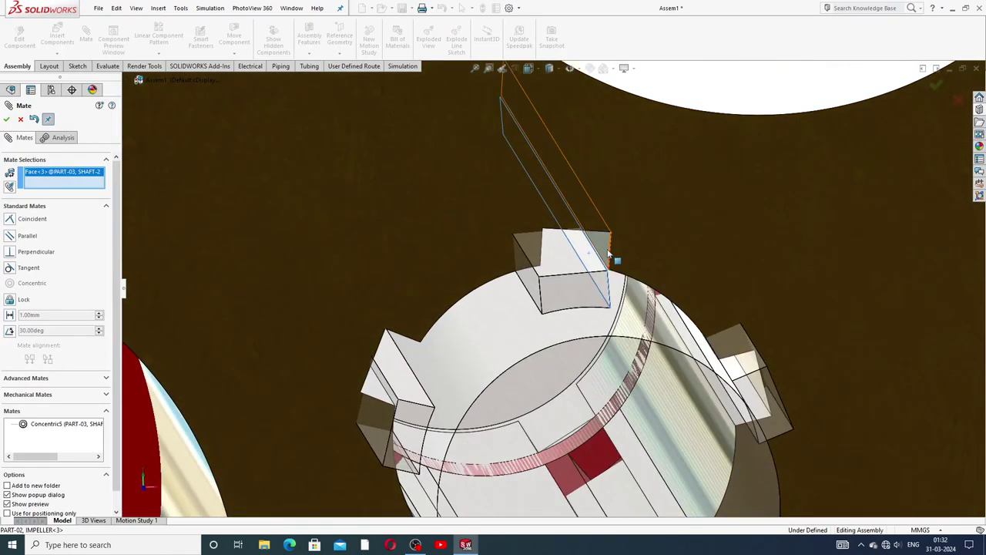
left_click(605, 248)
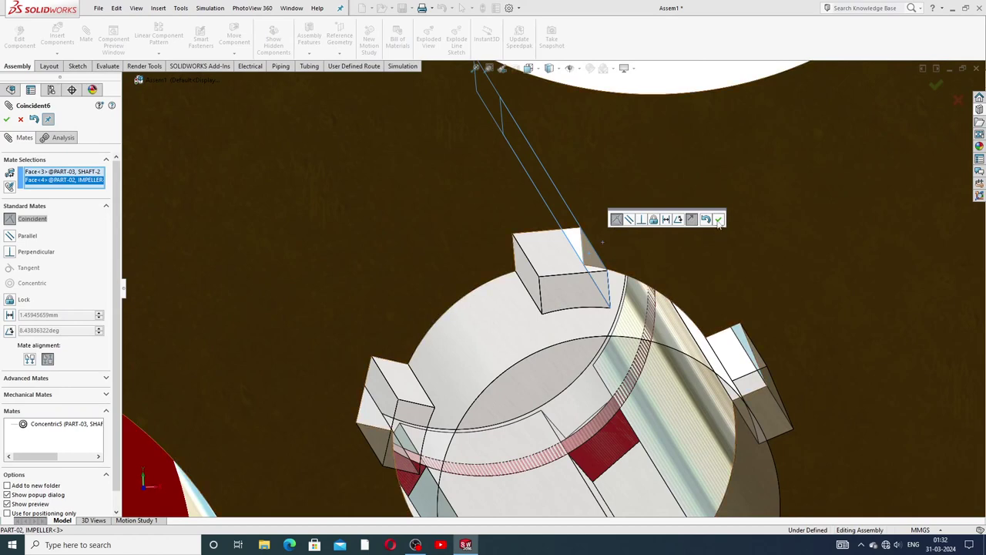
left_click(718, 220)
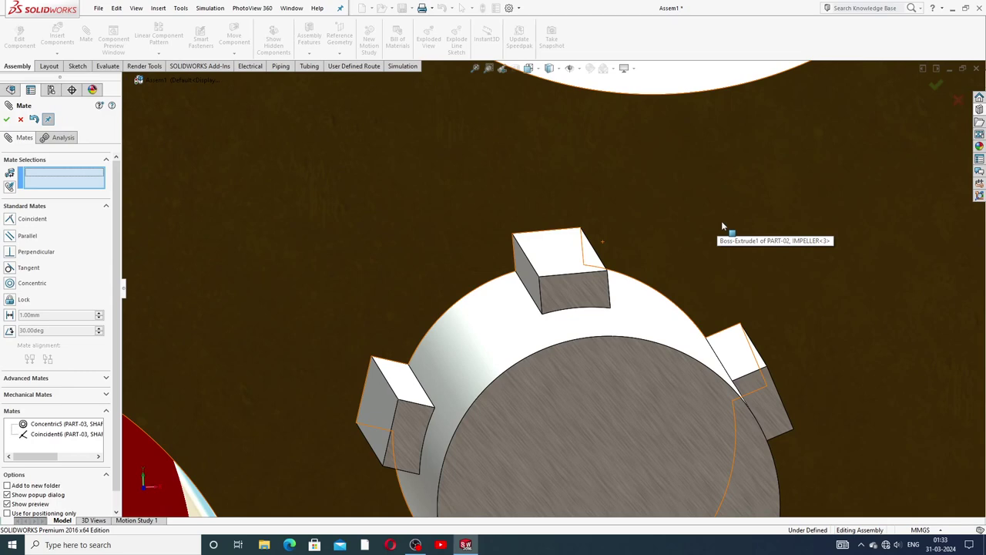
Step: Add a second coincident mate (Coincident7) between an impeller face and the shaft face
scroll(590, 256, "up", 3)
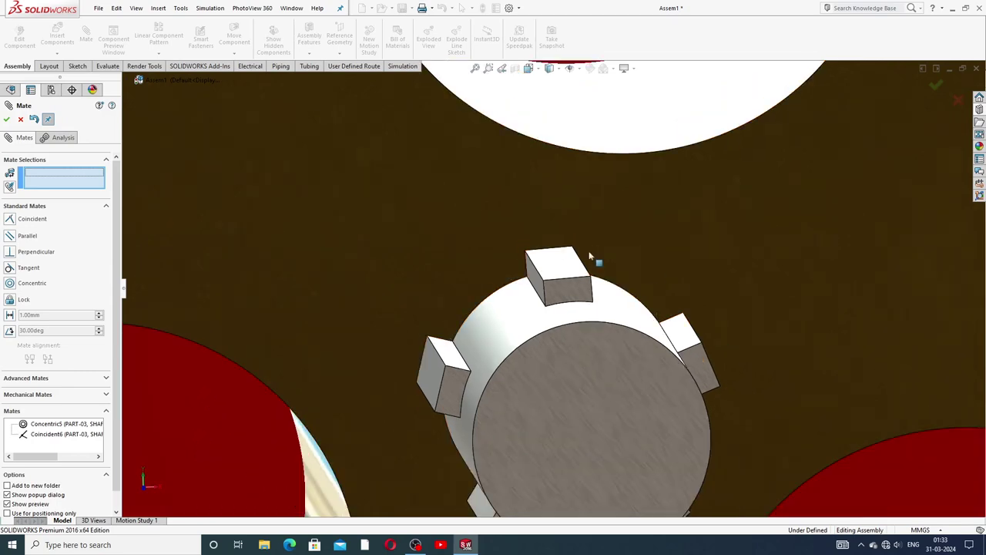
left_click(555, 304)
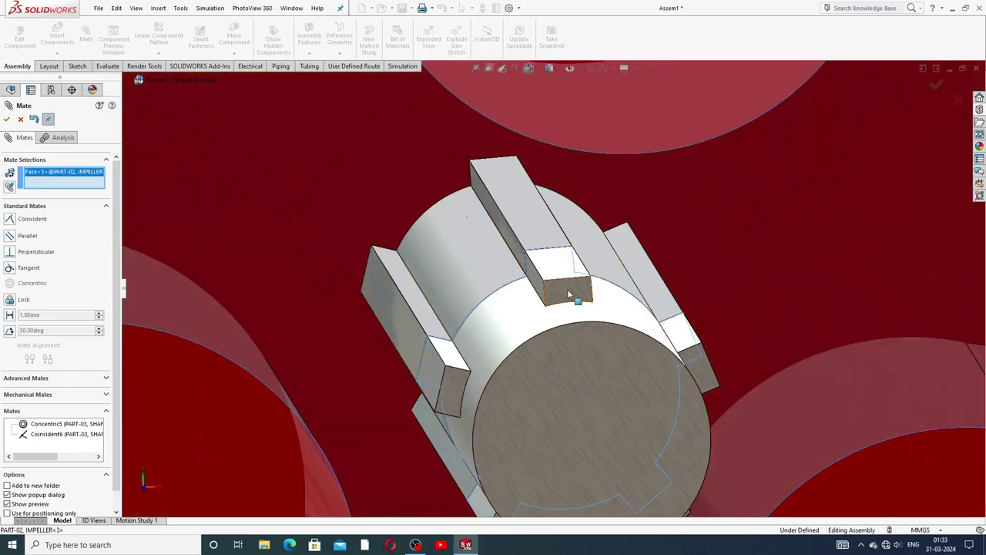
left_click(569, 295)
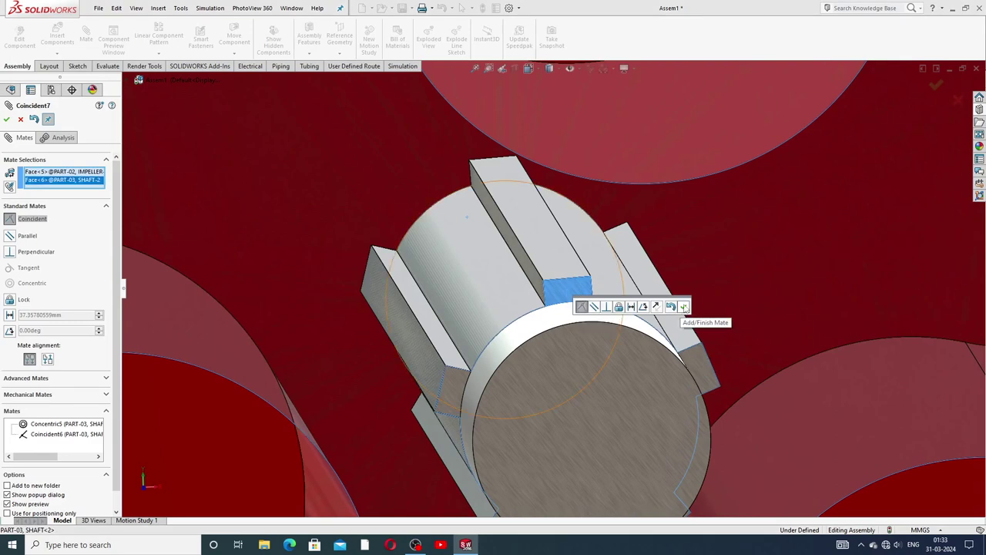
left_click(682, 306)
Step: Orbit to an angled view of the pump and turn the impellers about their shafts
scroll(682, 269, "up", 5)
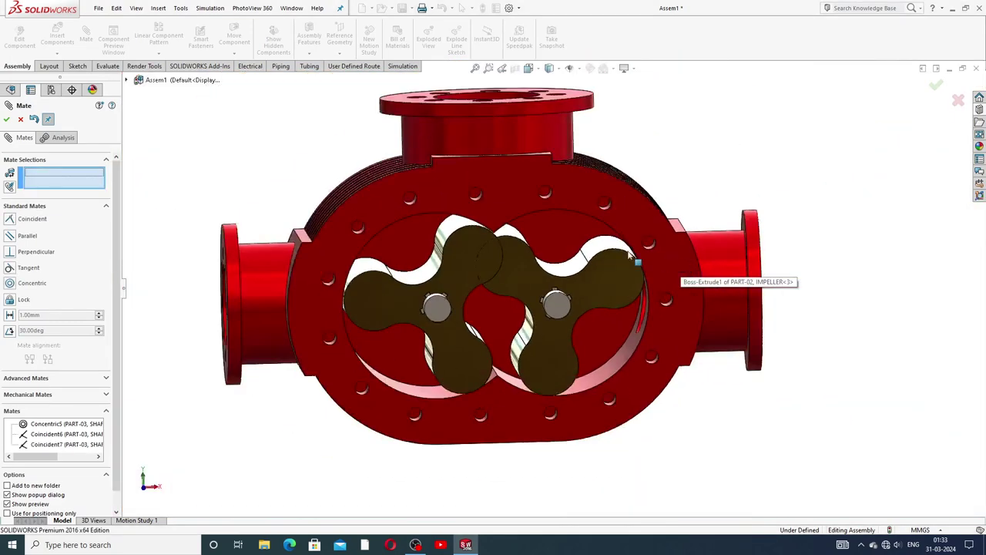
scroll(682, 278, "up", 3)
mouse_move(682, 279)
middle_mouse_down()
mouse_move(587, 204)
mouse_move(539, 269)
middle_mouse_up()
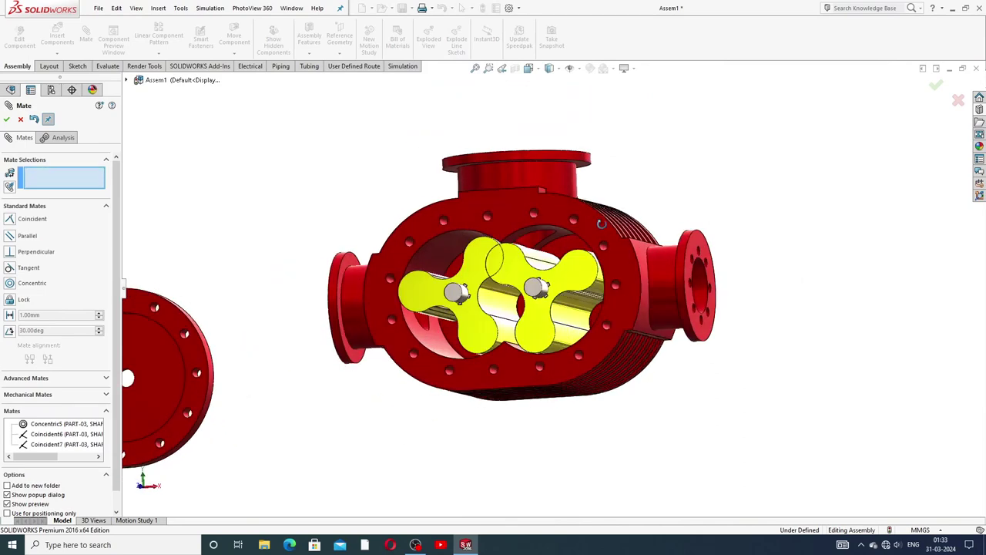
left_click(531, 287)
mouse_move(530, 287)
left_mouse_down()
mouse_move(507, 263)
mouse_move(530, 316)
left_mouse_up()
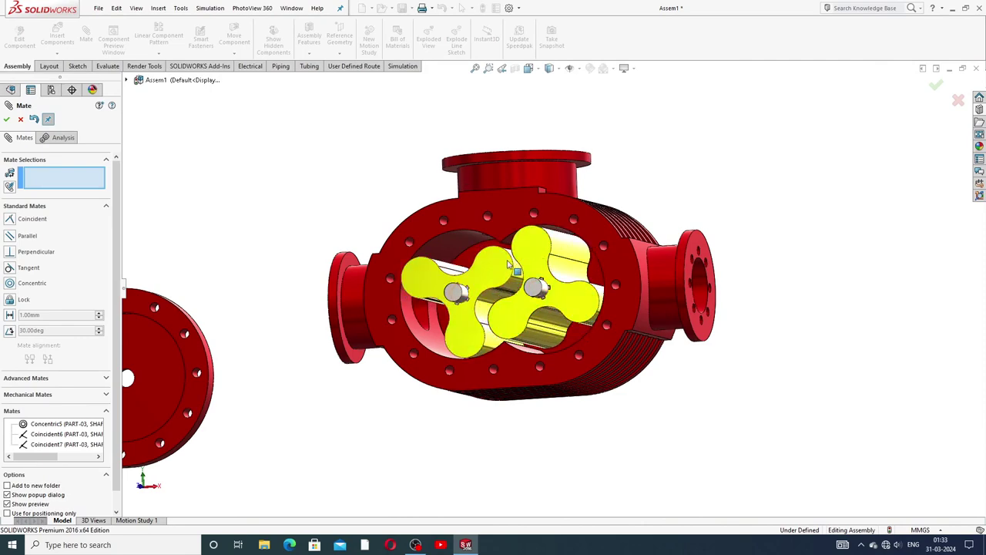
middle_click_drag(530, 316, 522, 282)
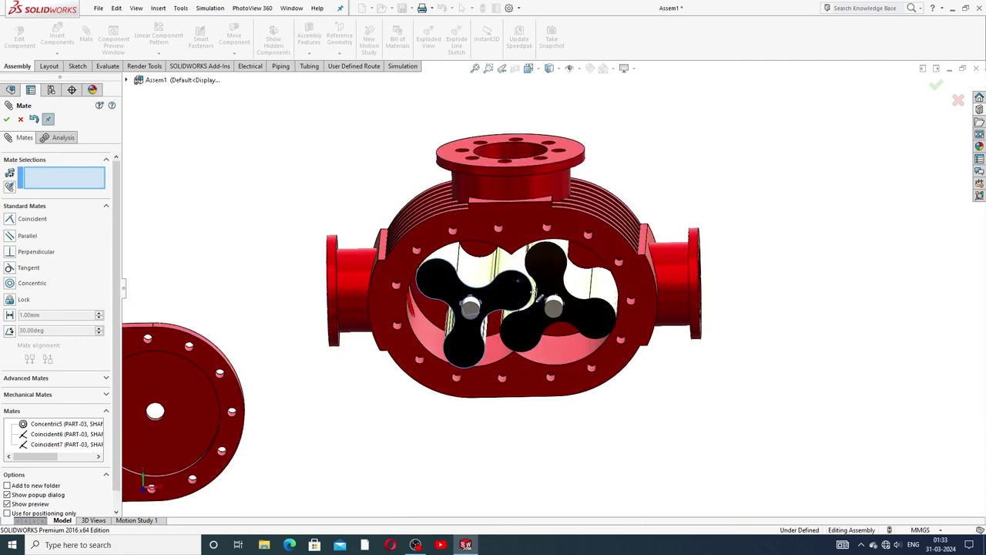
left_click_drag(522, 282, 691, 231)
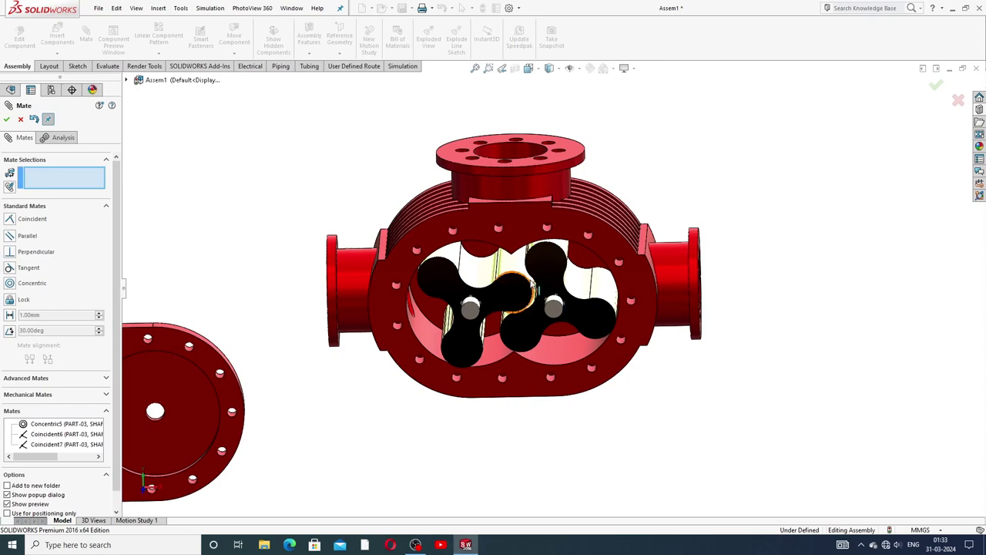
Step: From a lower view, nudge each impeller on its shaft to check the lobes mesh
mouse_move(671, 220)
middle_mouse_down()
mouse_move(539, 228)
mouse_move(570, 323)
middle_mouse_up()
scroll(570, 323, "down", 5)
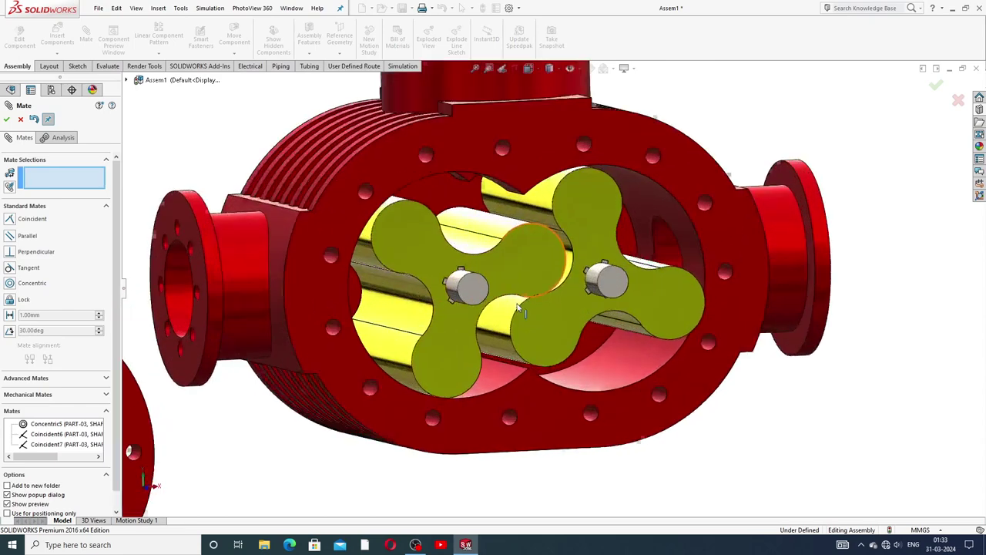
scroll(570, 323, "down", 5)
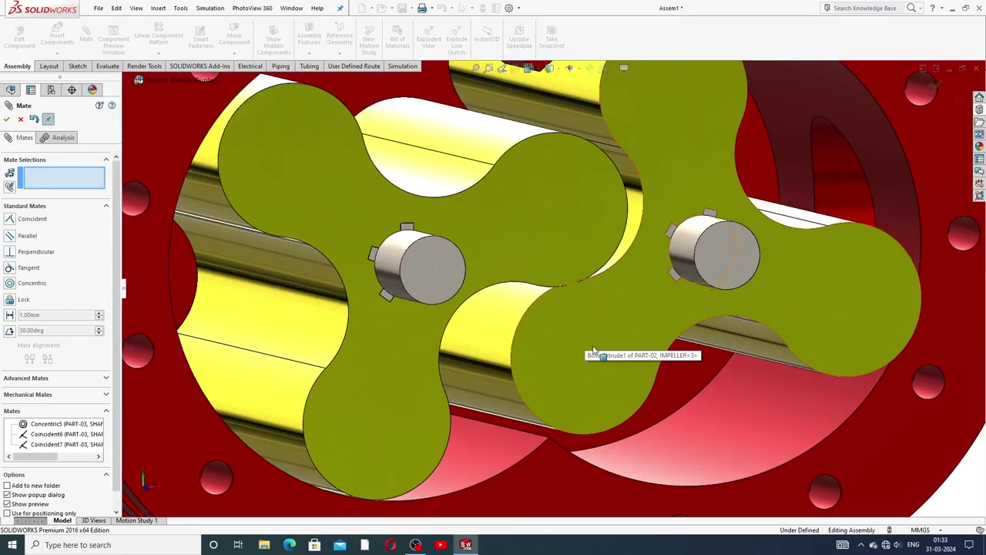
left_click_drag(592, 353, 558, 357)
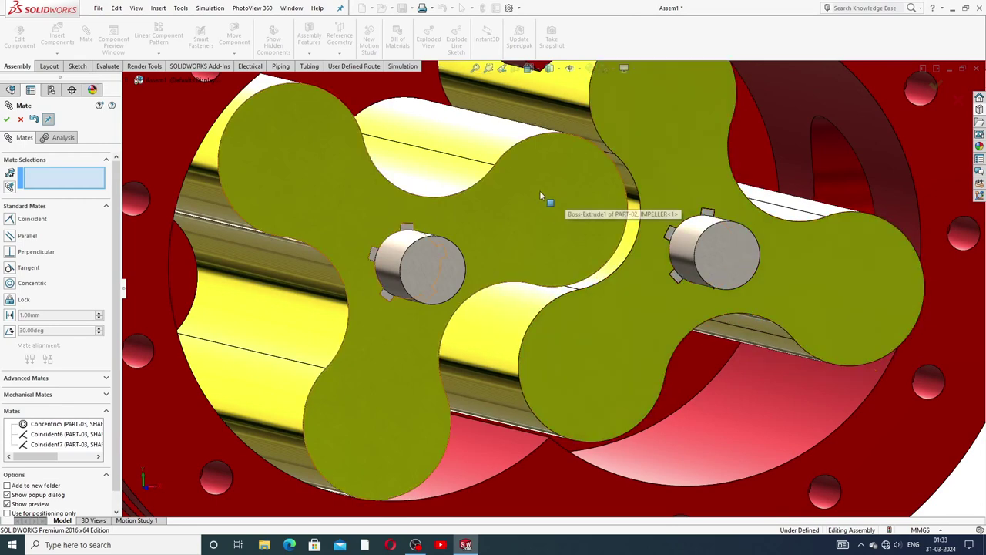
left_click_drag(540, 191, 544, 197)
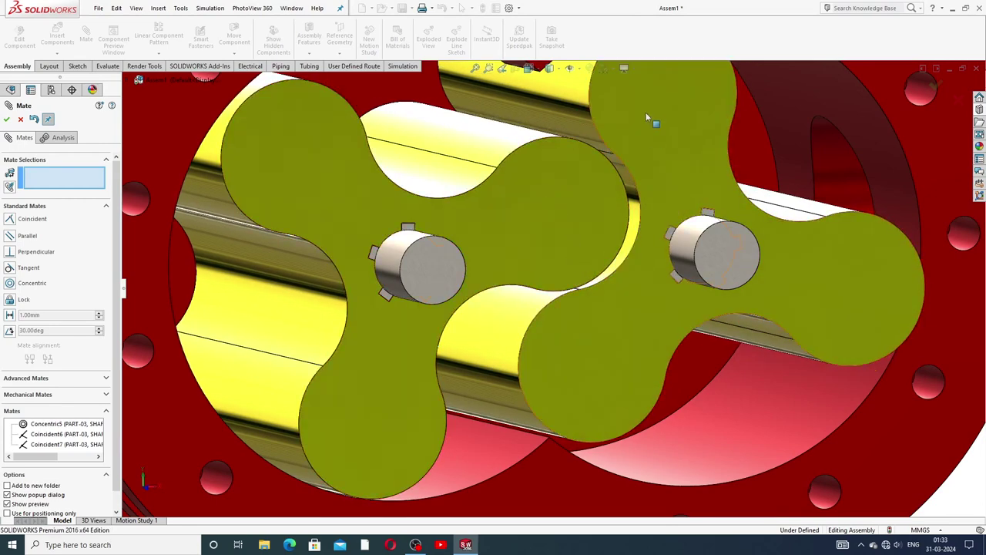
left_click_drag(646, 112, 645, 117)
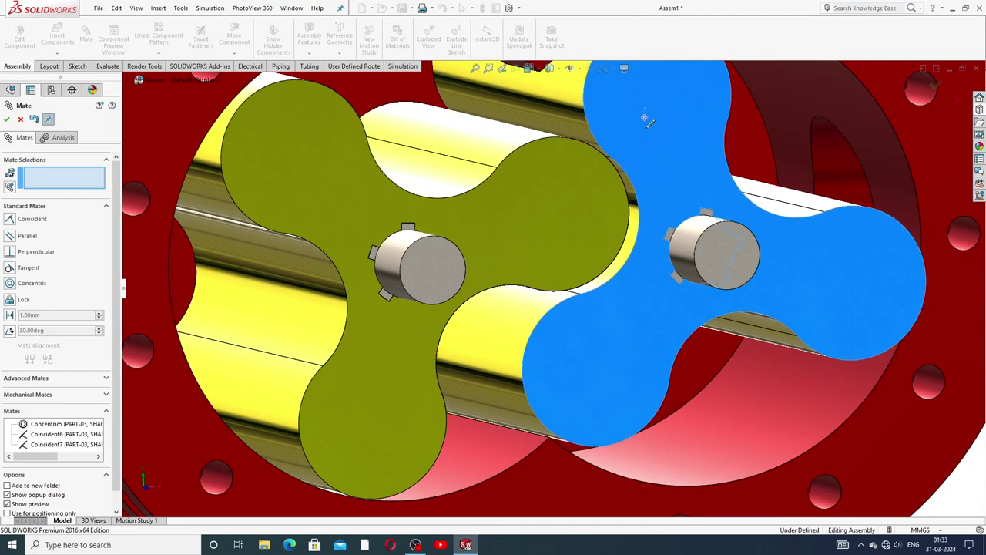
scroll(774, 128, "up", 3)
scroll(726, 135, "up", 3)
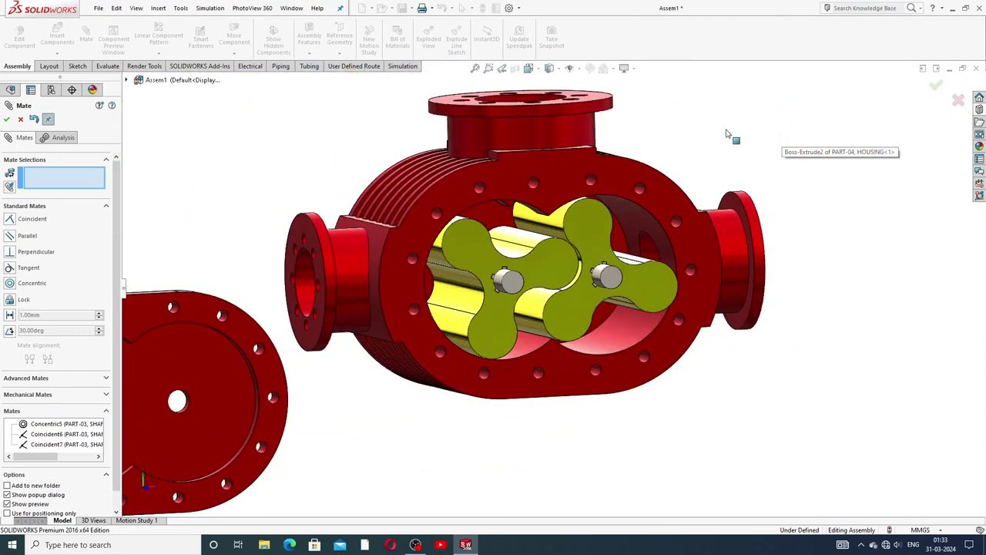
Step: Leave mating and turn the impellers to a matching orientation
left_click(20, 119)
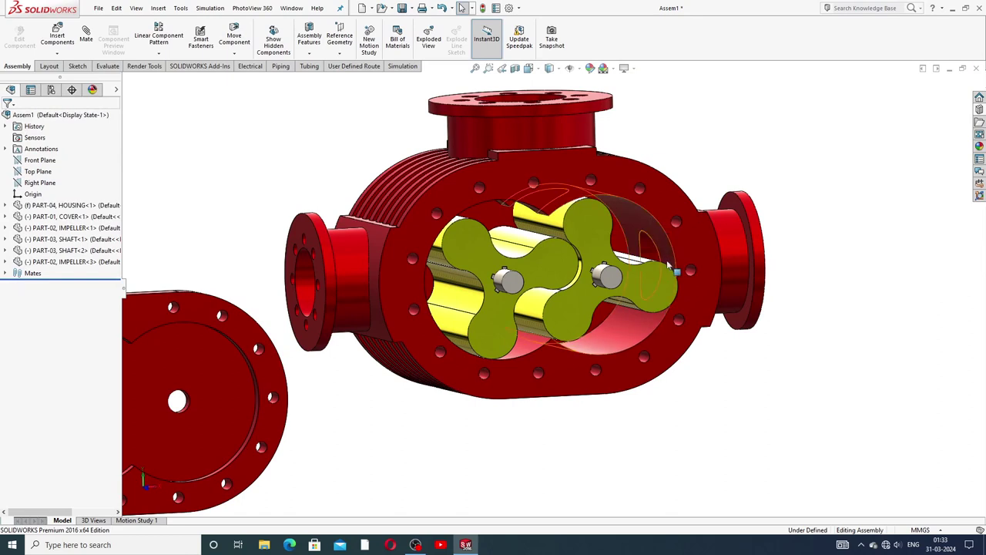
scroll(502, 338, "down", 3)
left_click_drag(483, 209, 248, 119)
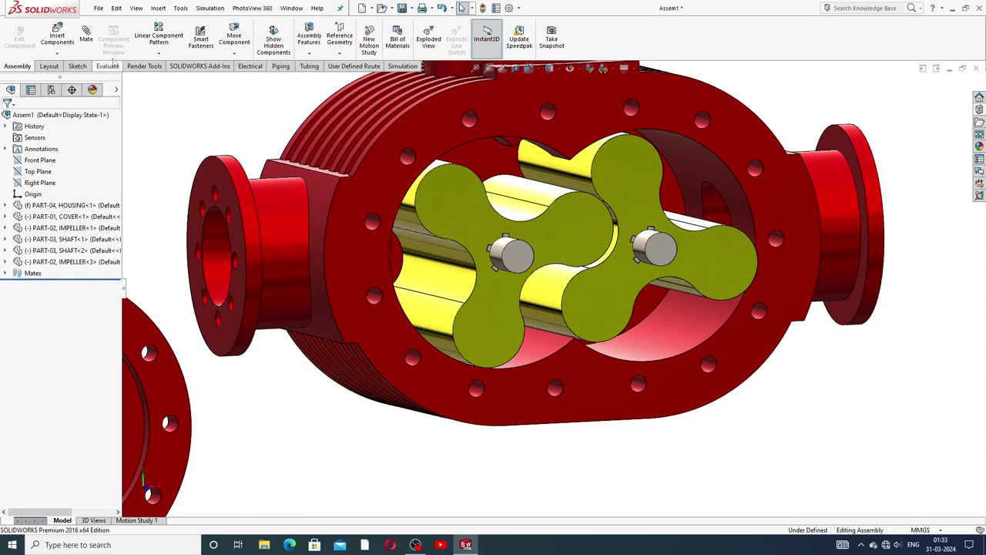
Step: Add a 20mm:20mm gear mate (GearMate1) between the two shaft faces
left_click(87, 35)
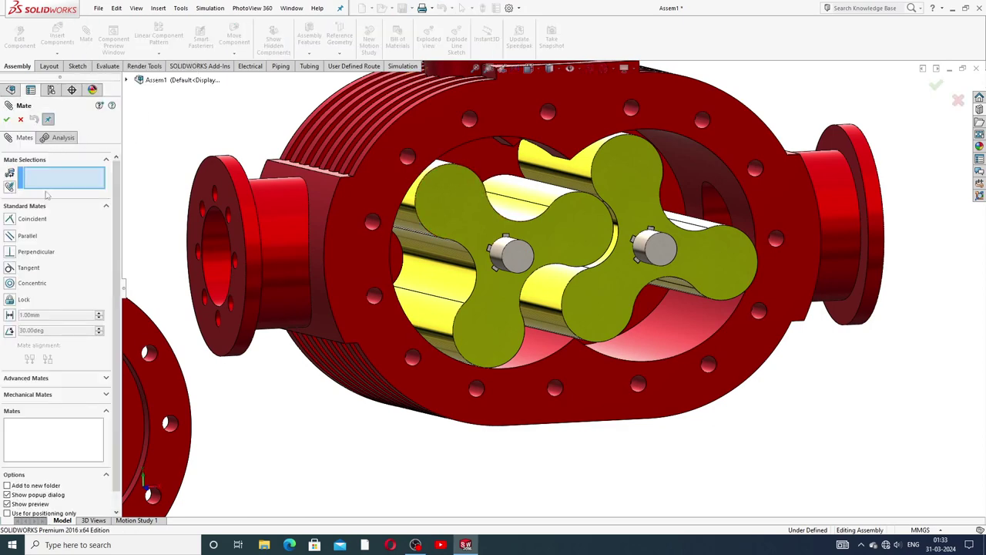
left_click(54, 396)
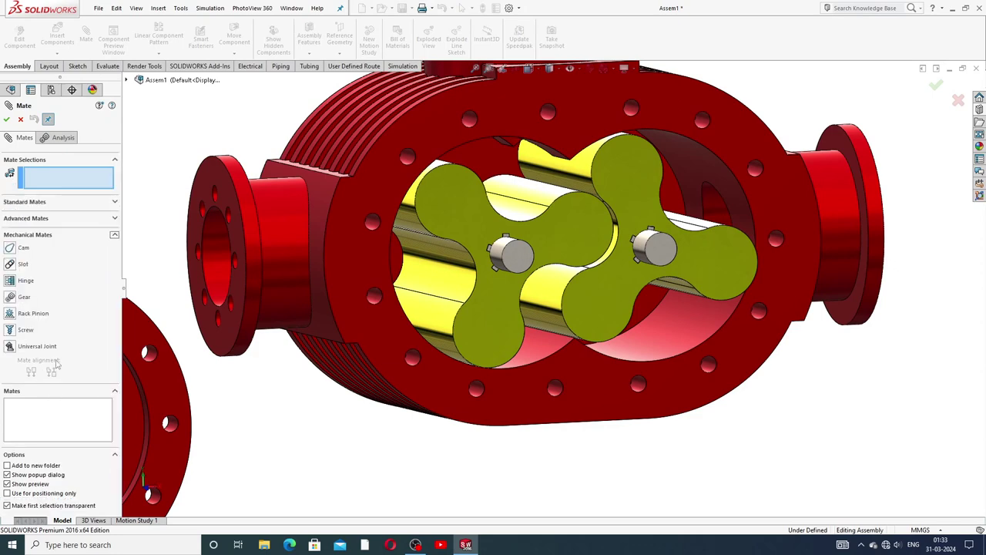
left_click(9, 299)
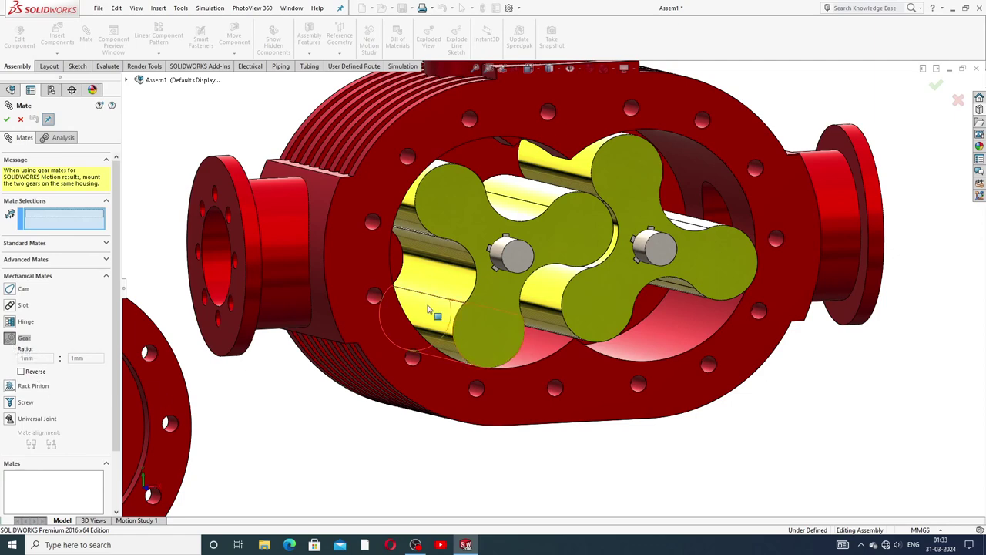
left_click(521, 252)
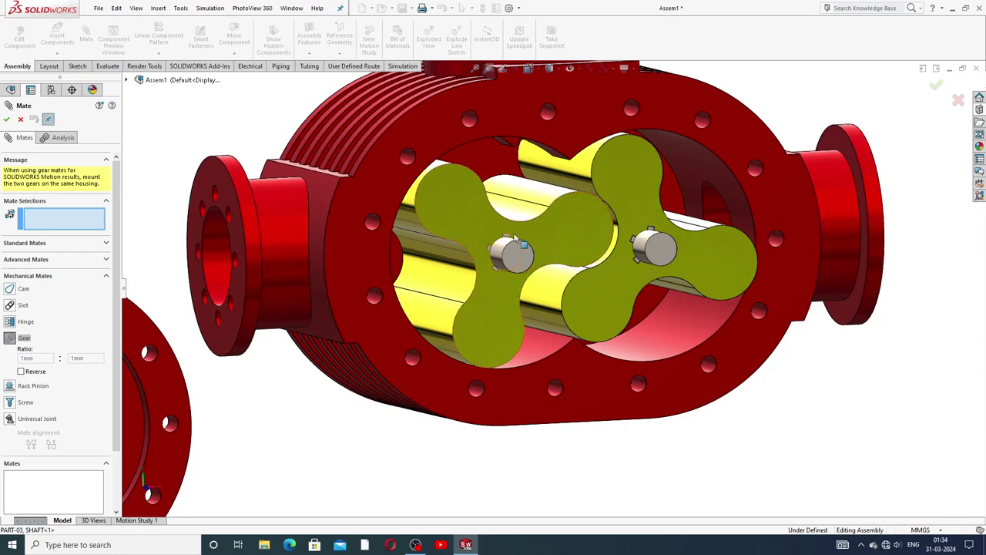
middle_click_drag(519, 239, 508, 255)
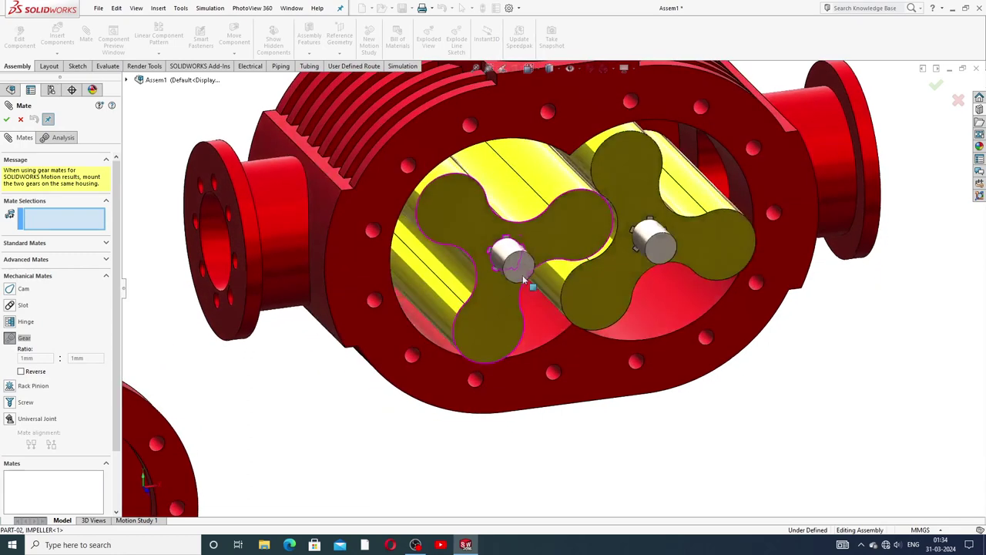
left_click(508, 255)
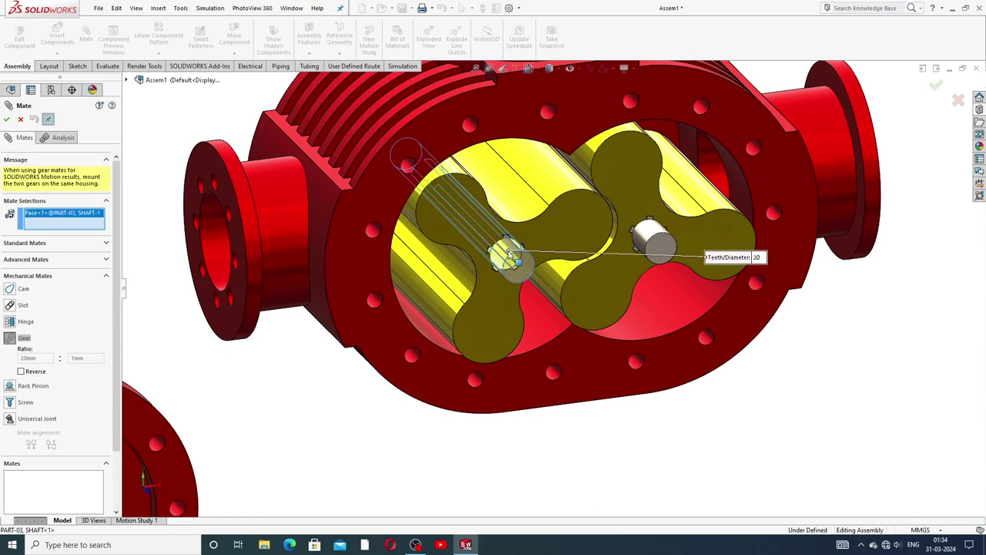
left_click(652, 235)
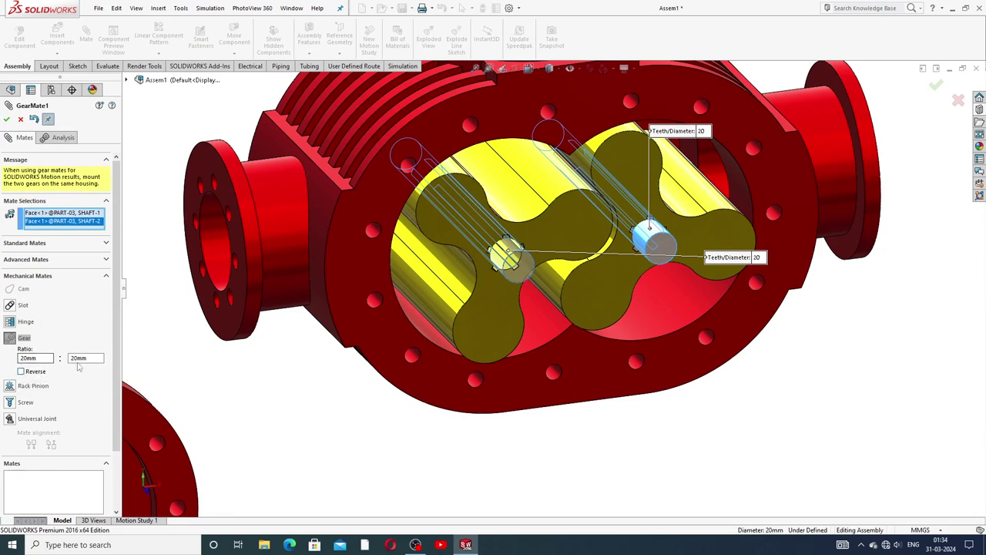
left_click(6, 120)
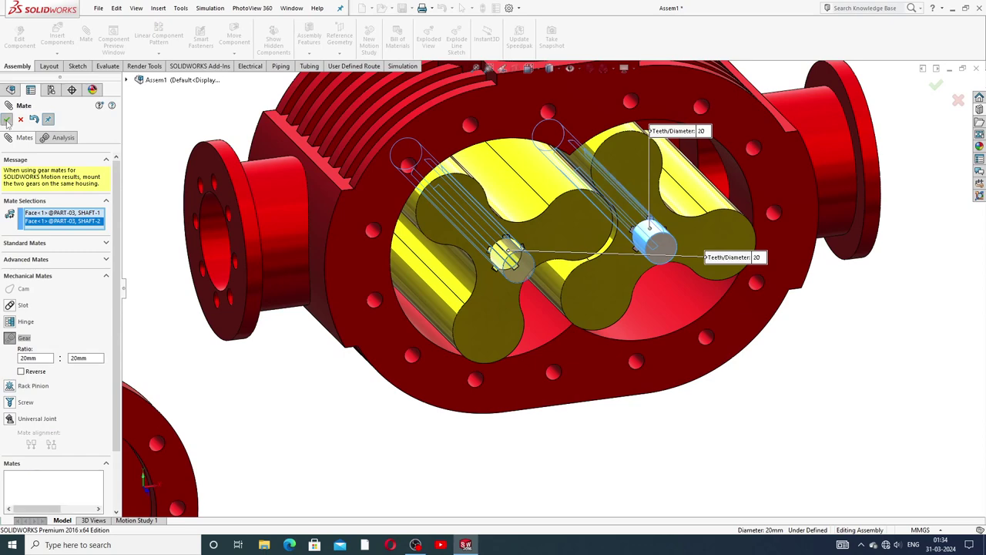
Step: Spin the impellers to confirm they turn together through the gear mate
left_click(7, 119)
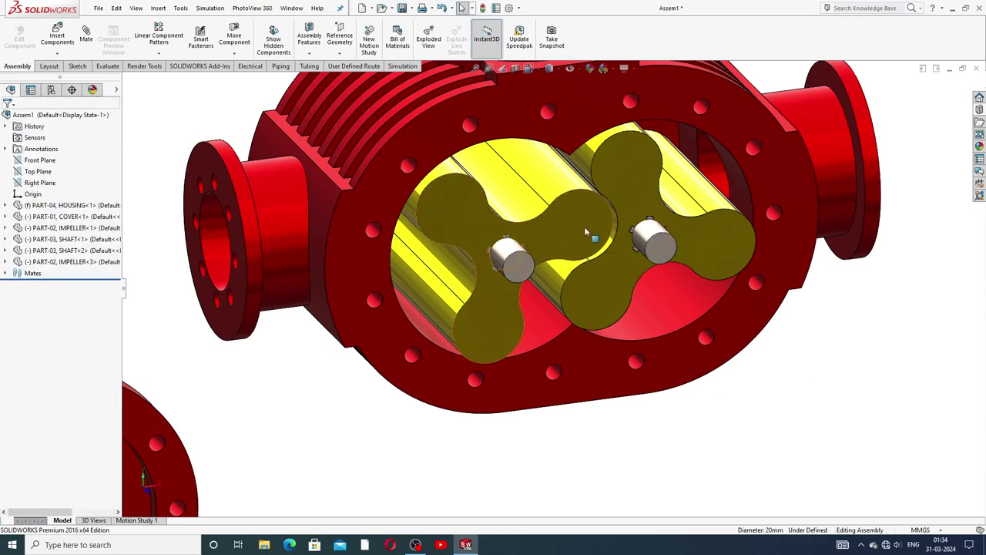
left_click(461, 212)
mouse_move(461, 212)
left_mouse_down()
mouse_move(663, 172)
mouse_move(659, 195)
left_mouse_up()
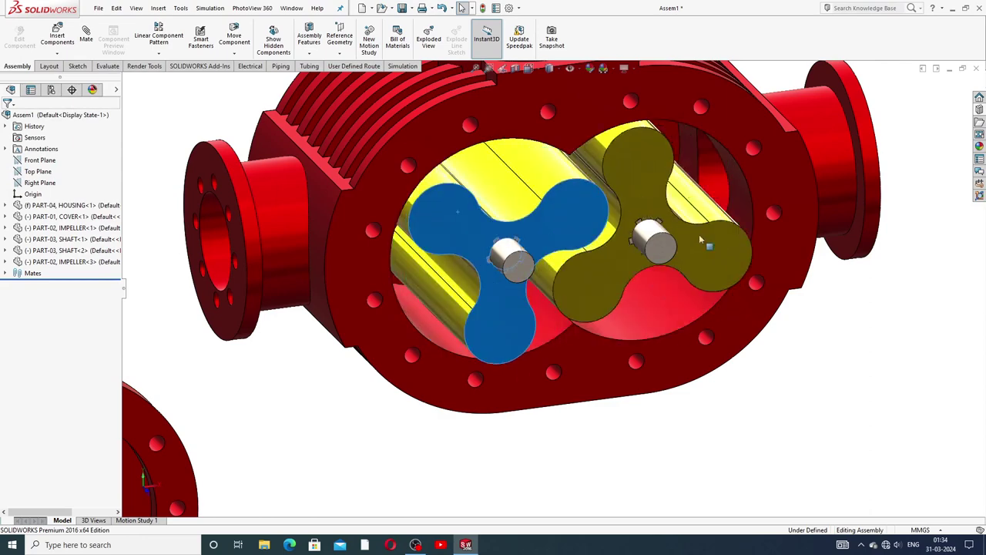
left_click(856, 360)
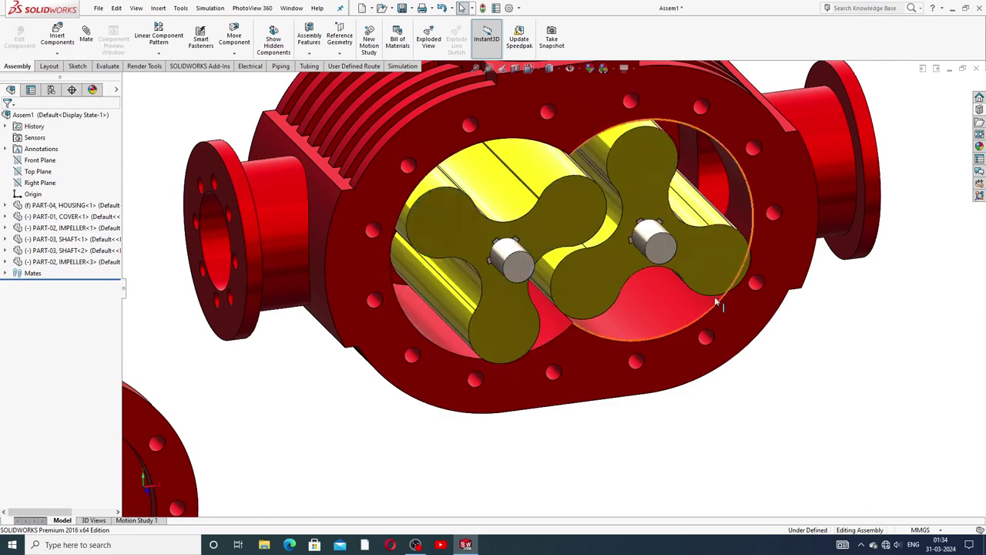
scroll(714, 296, "up", 5)
middle_click_drag(682, 252, 526, 279)
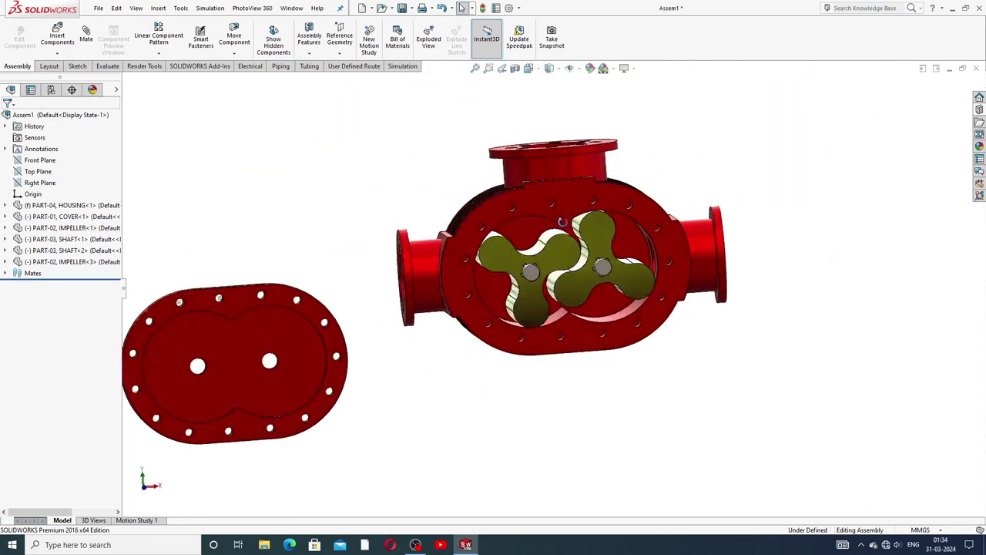
scroll(495, 337, "up", 3)
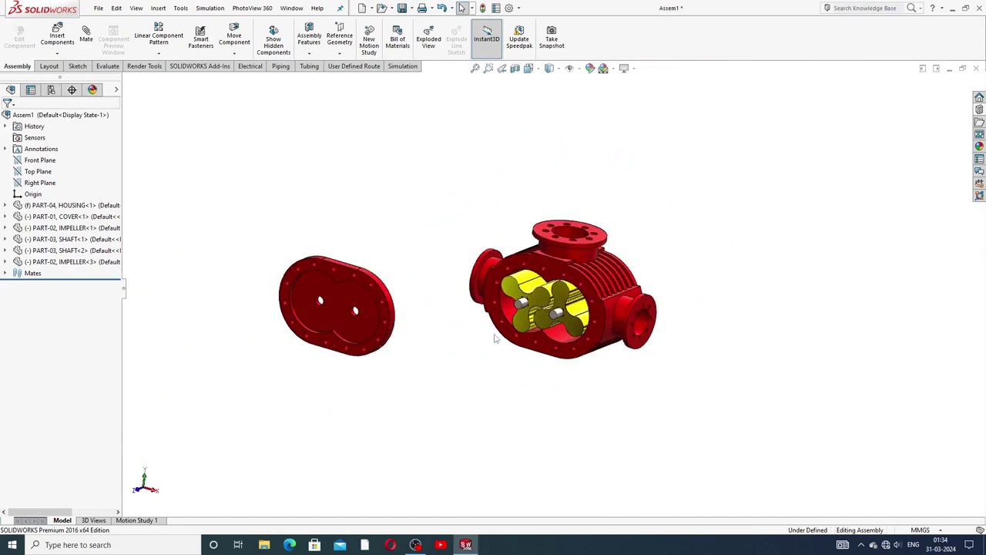
left_click_drag(556, 290, 550, 362)
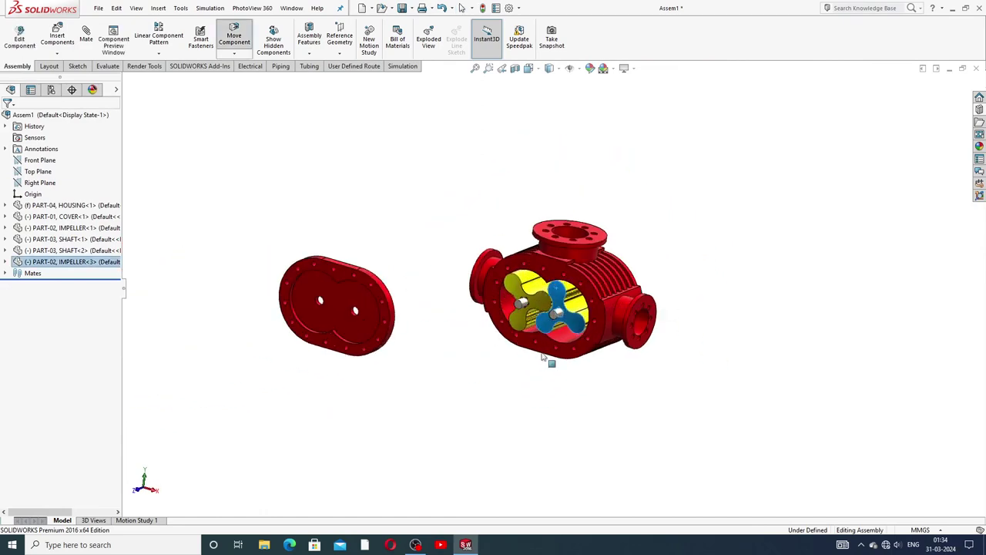
scroll(500, 300, "down", 3)
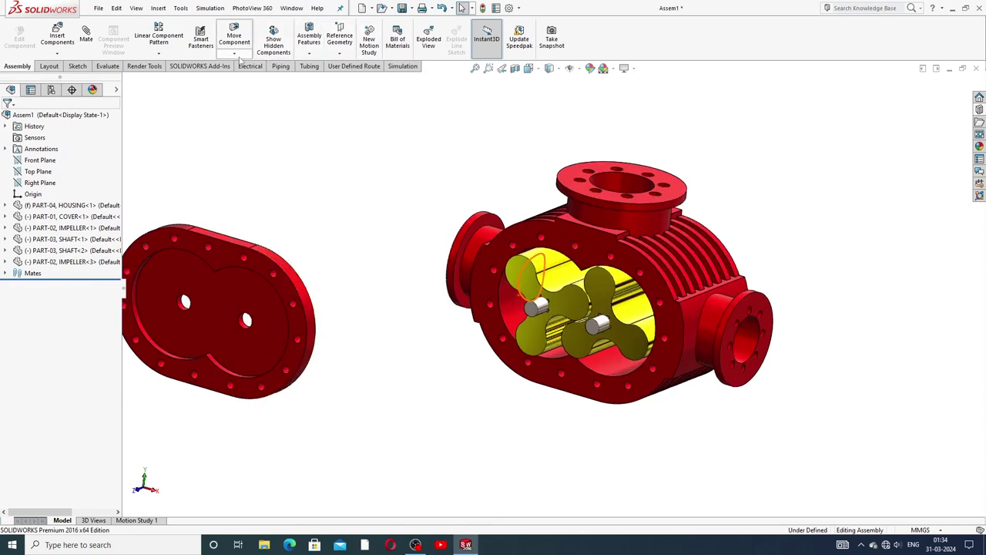
Step: Rotate the loose cover around with Rotate Component and move it in front of the housing
left_click(234, 53)
left_click(249, 78)
mouse_move(232, 269)
left_mouse_down()
mouse_move(239, 295)
mouse_move(272, 207)
left_mouse_up()
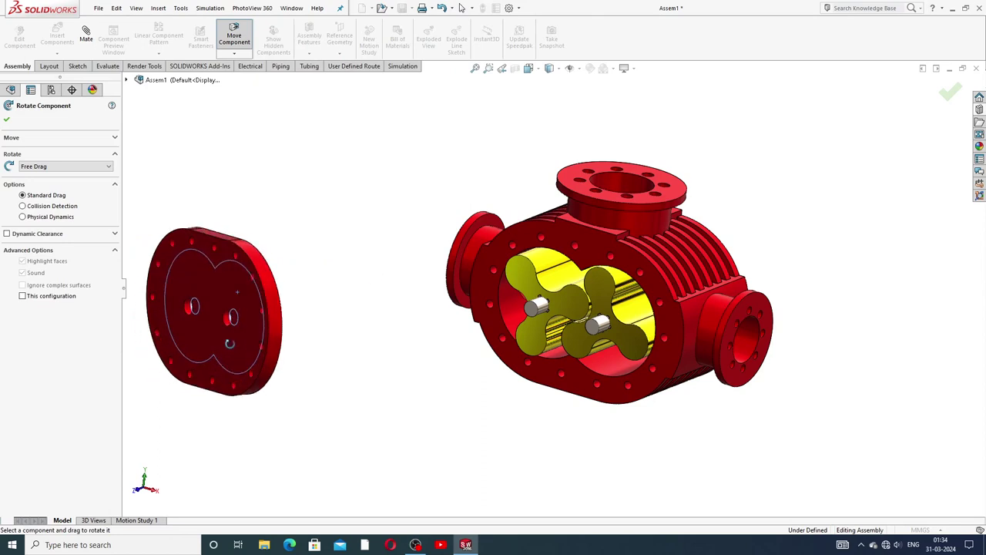
right_click(267, 154)
left_click(272, 164)
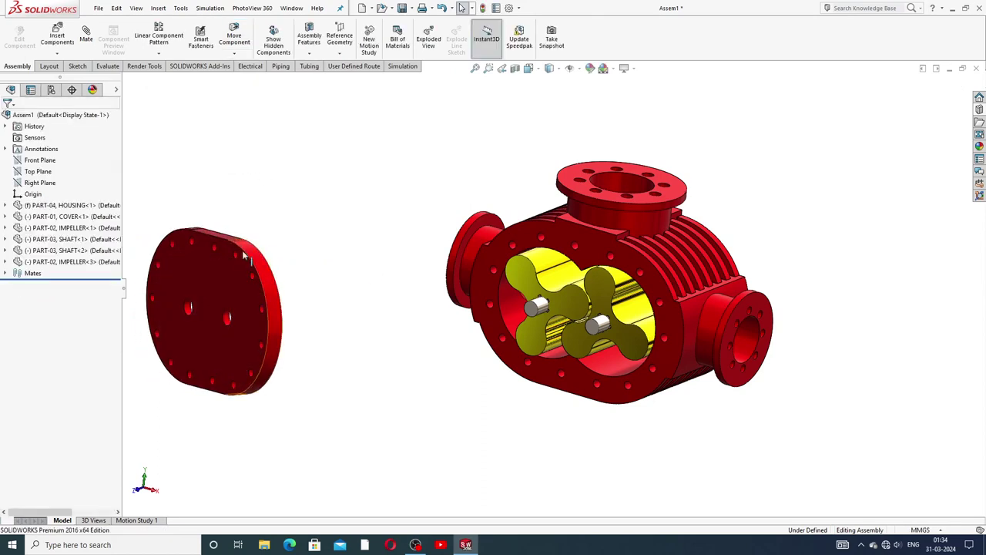
left_click_drag(240, 277, 437, 374)
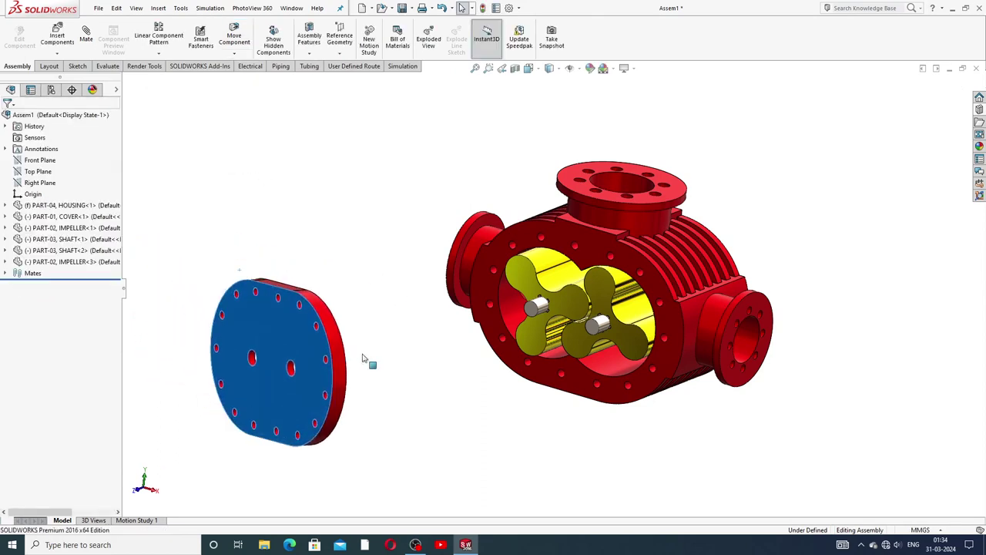
left_click(388, 203)
scroll(566, 309, "down", 3)
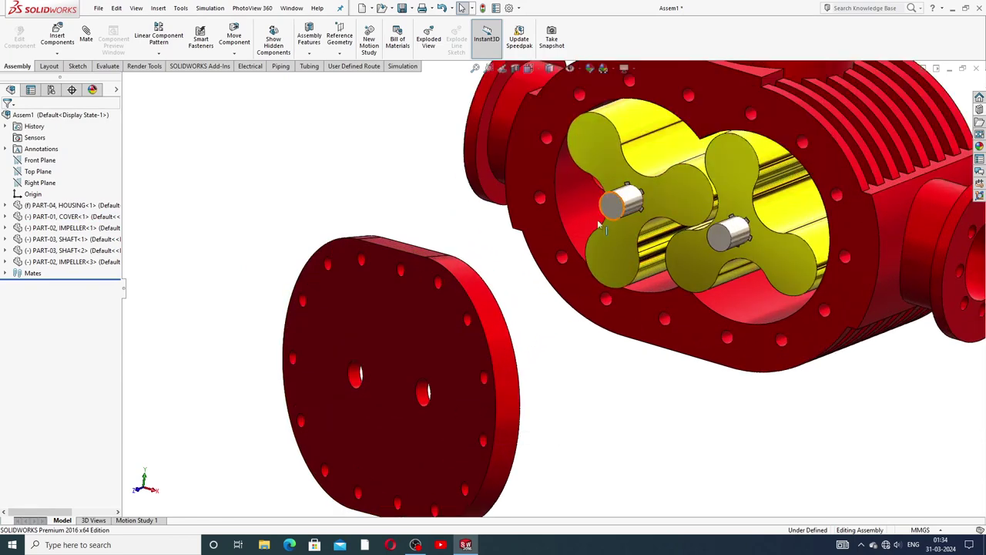
Step: Make both cover shaft holes concentric with their shafts
left_click(86, 35)
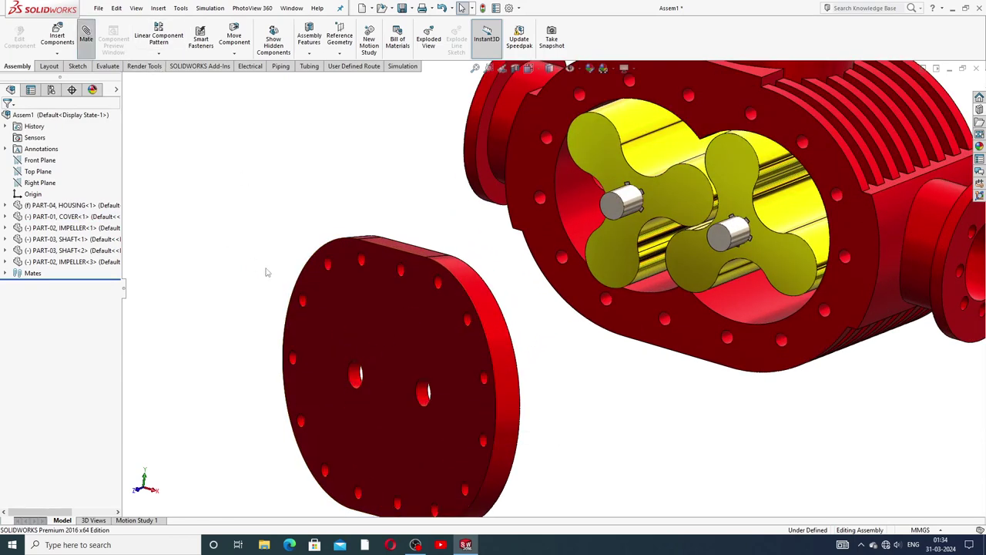
left_click(356, 377)
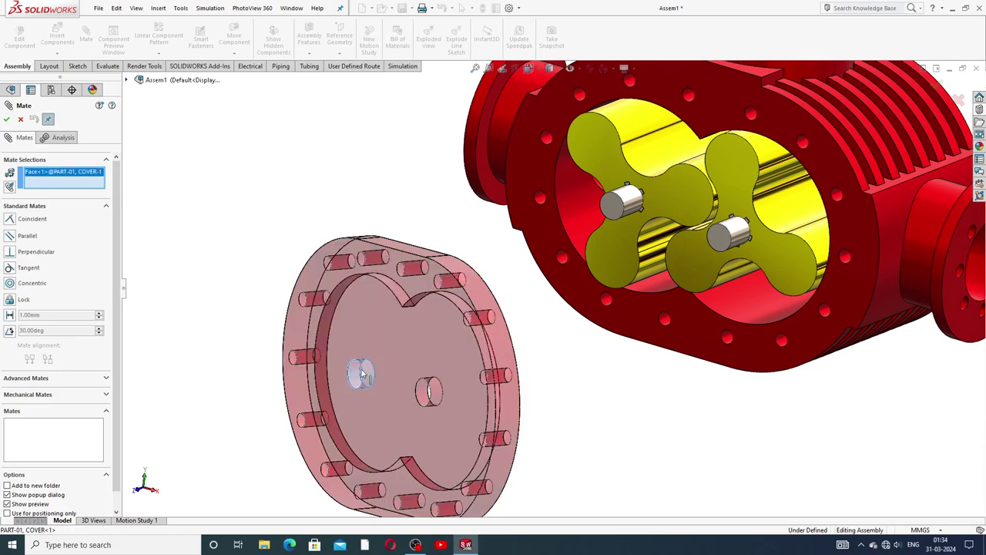
left_click(628, 200)
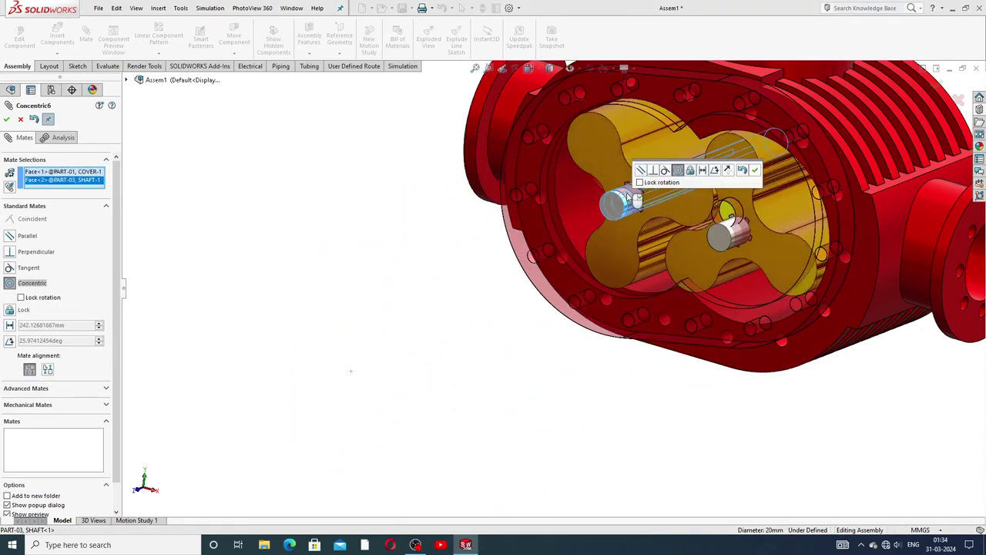
left_click(755, 170)
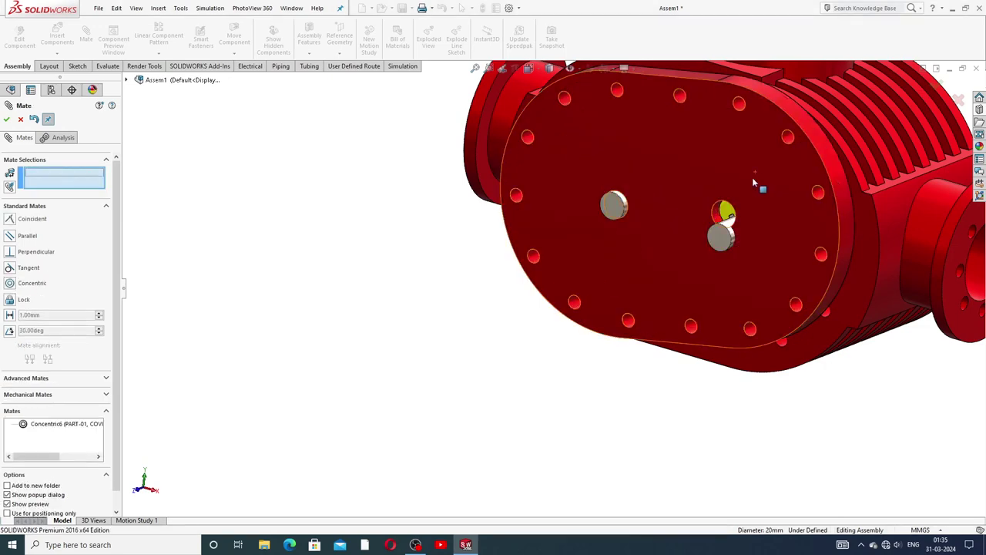
scroll(740, 260, "down", 3)
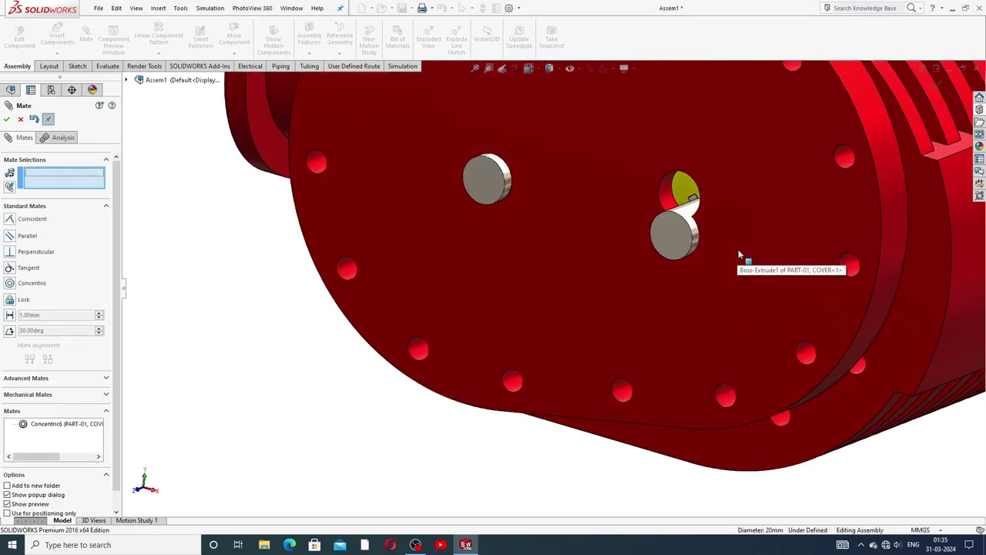
left_click(669, 195)
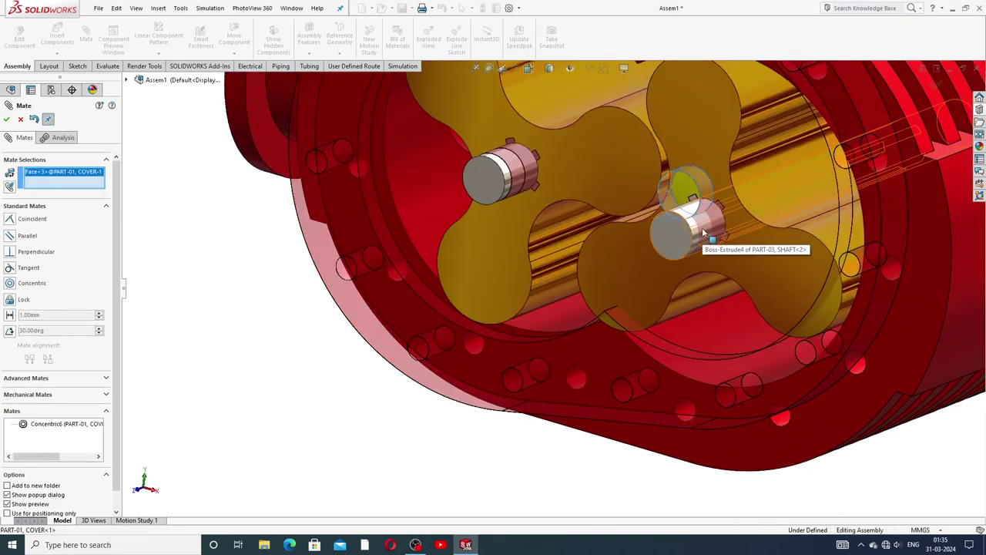
left_click(703, 232)
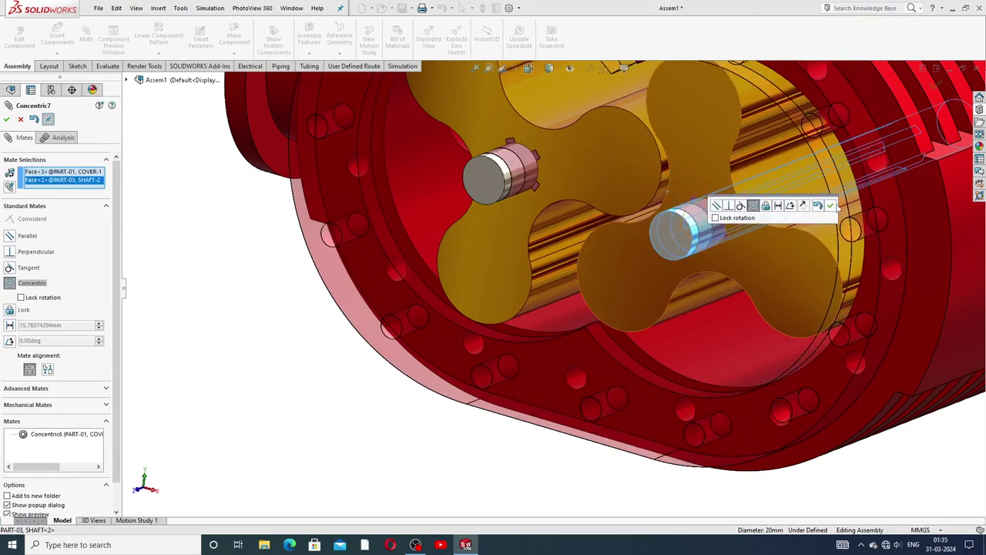
left_click(830, 205)
Step: Mate the cover's inner face coincident with the housing's open end (Coincident8)
scroll(814, 297, "up", 5)
scroll(814, 298, "up", 3)
scroll(814, 297, "up", 1)
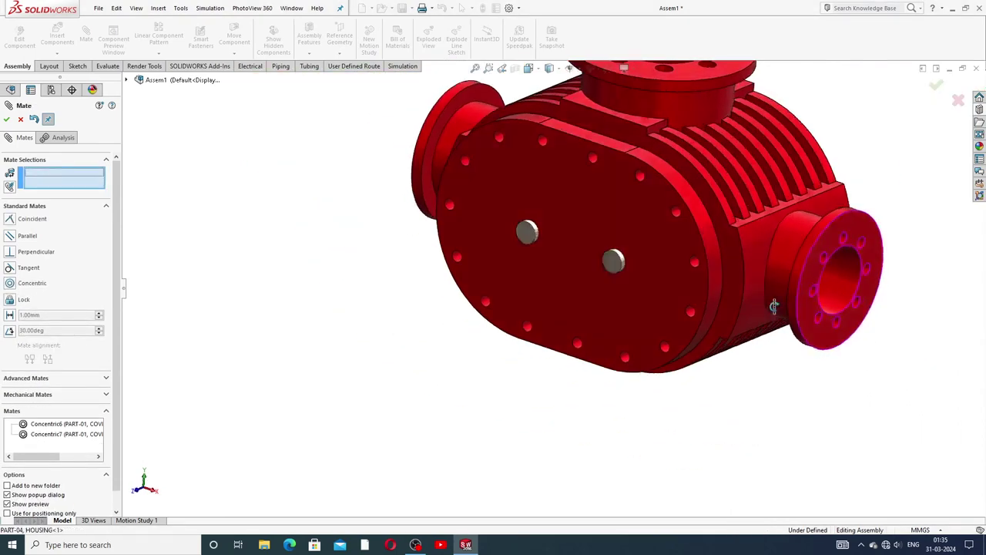
mouse_move(815, 298)
middle_mouse_down()
mouse_move(750, 310)
mouse_move(781, 286)
mouse_move(806, 219)
mouse_move(797, 189)
middle_mouse_up()
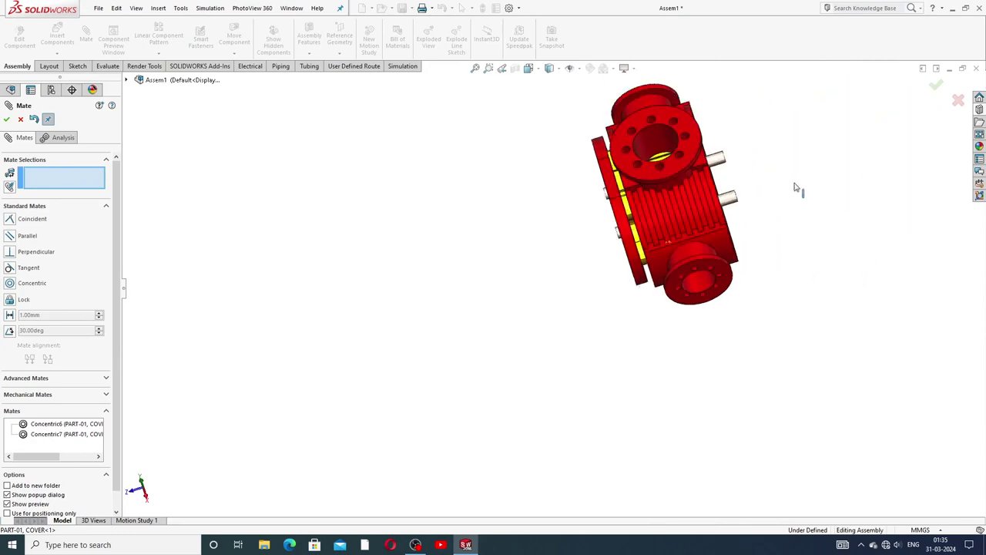
mouse_move(668, 174)
middle_mouse_down()
mouse_move(682, 166)
mouse_move(666, 209)
middle_mouse_up()
scroll(666, 209, "down", 3)
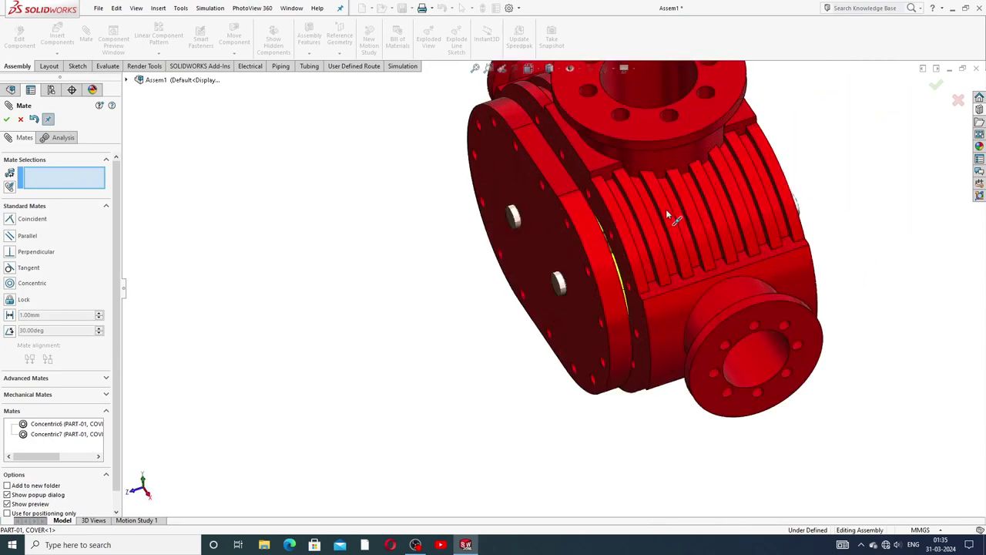
scroll(665, 209, "down", 3)
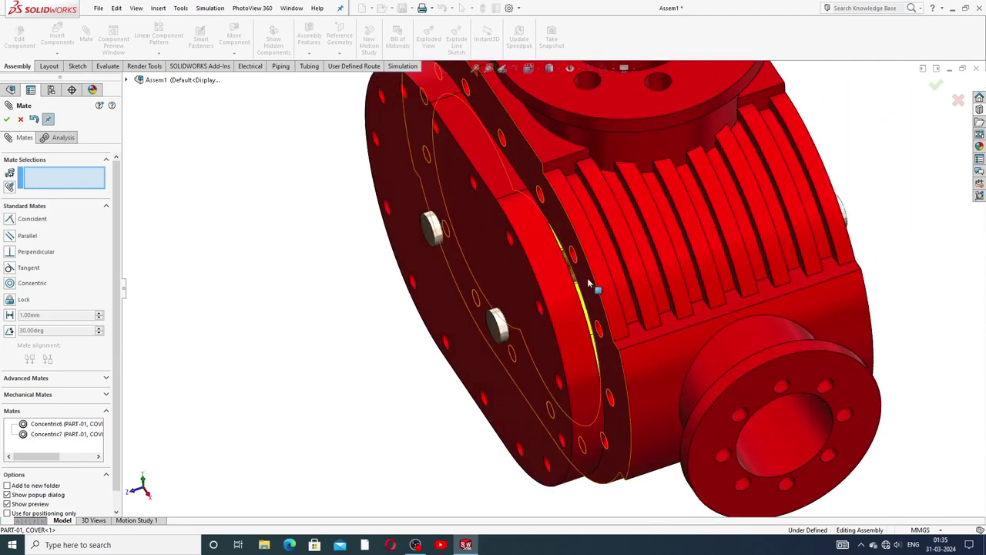
left_click(604, 304)
middle_click_drag(605, 303, 540, 310)
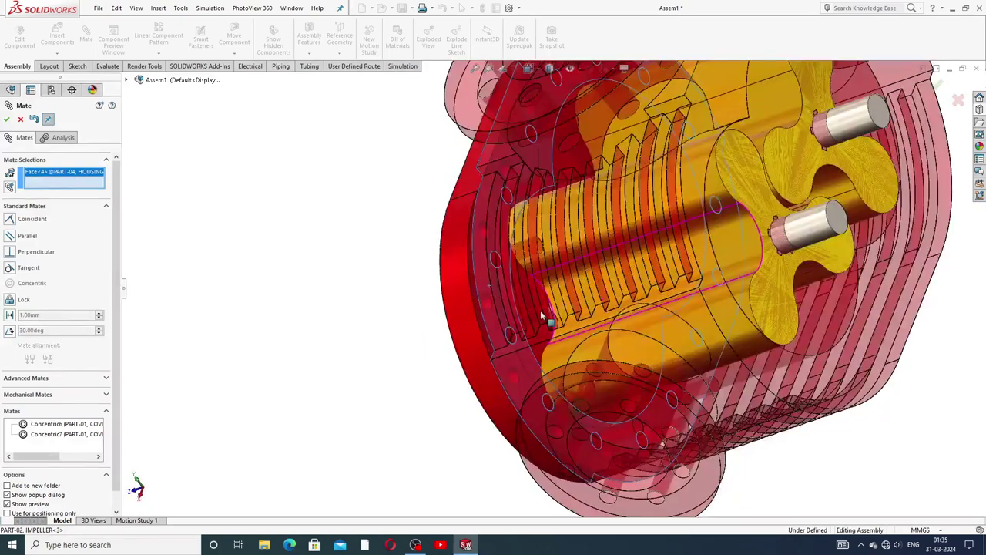
left_click(484, 329)
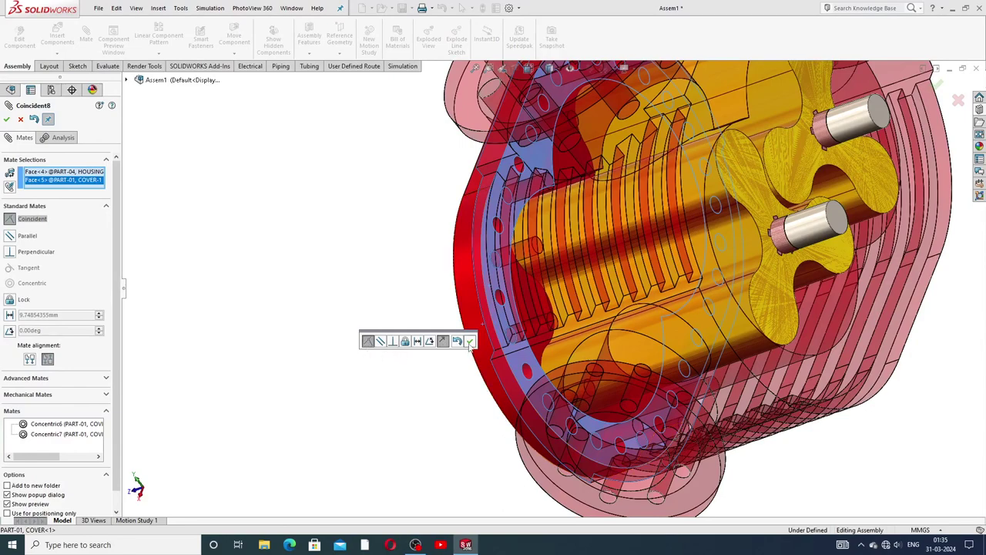
left_click(470, 341)
Step: Check the seated cover from another angle and close the Mate PropertyManager
mouse_move(418, 290)
middle_mouse_down()
mouse_move(440, 290)
mouse_move(489, 249)
middle_mouse_up()
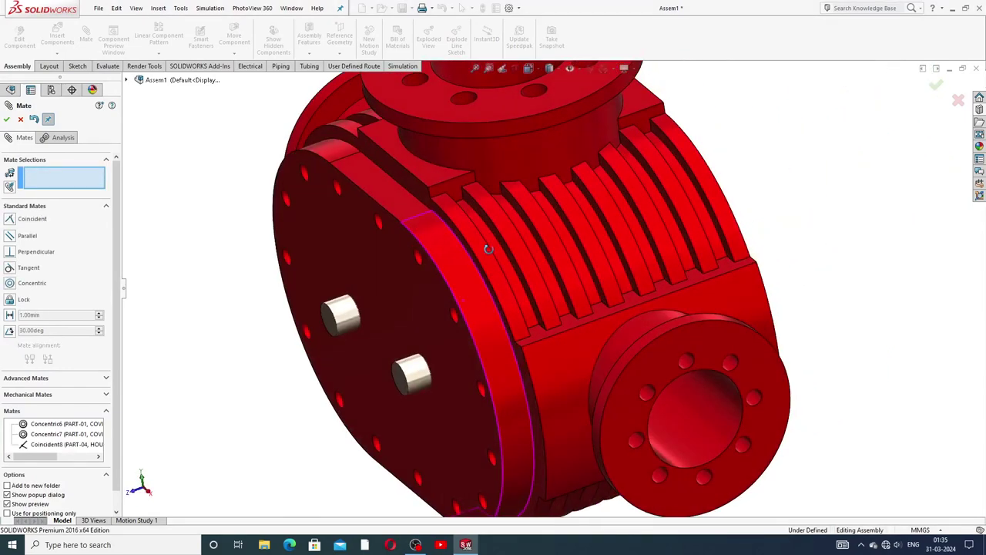
scroll(471, 330, "up", 5)
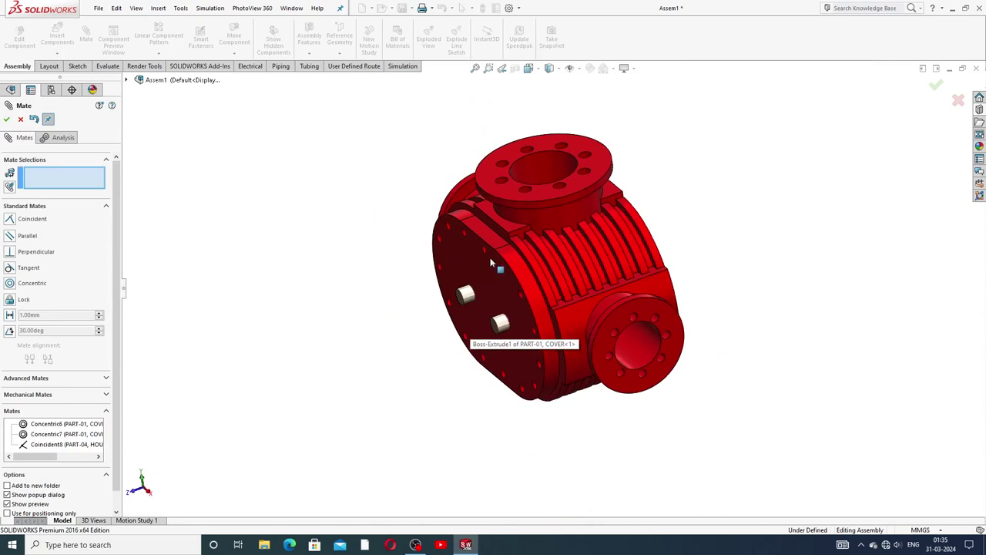
left_click(21, 119)
scroll(505, 285, "down", 3)
Step: Fit the whole blower assembly in view and show the Design Library pane
scroll(643, 210, "up", 3)
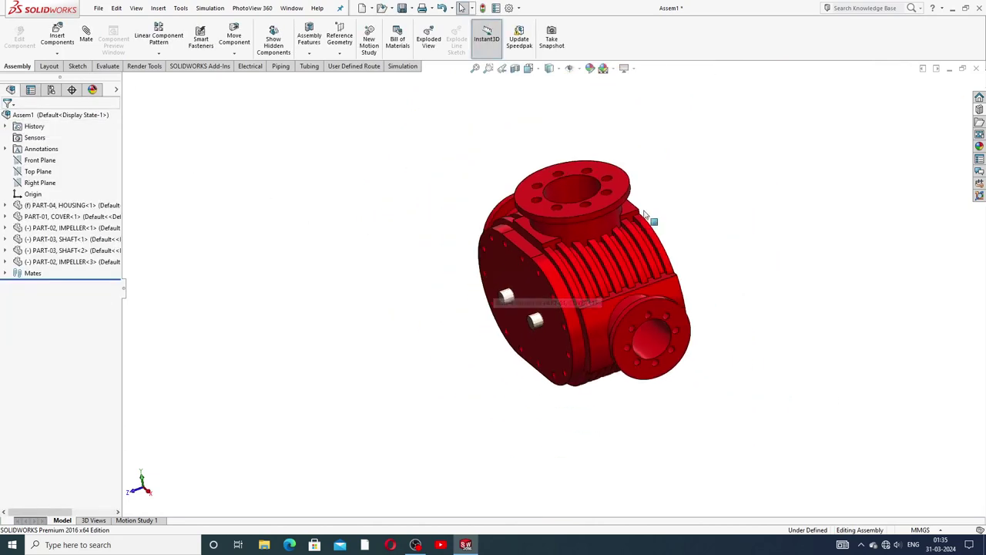
mouse_move(643, 210)
middle_mouse_down()
mouse_move(623, 223)
mouse_move(641, 252)
middle_mouse_up()
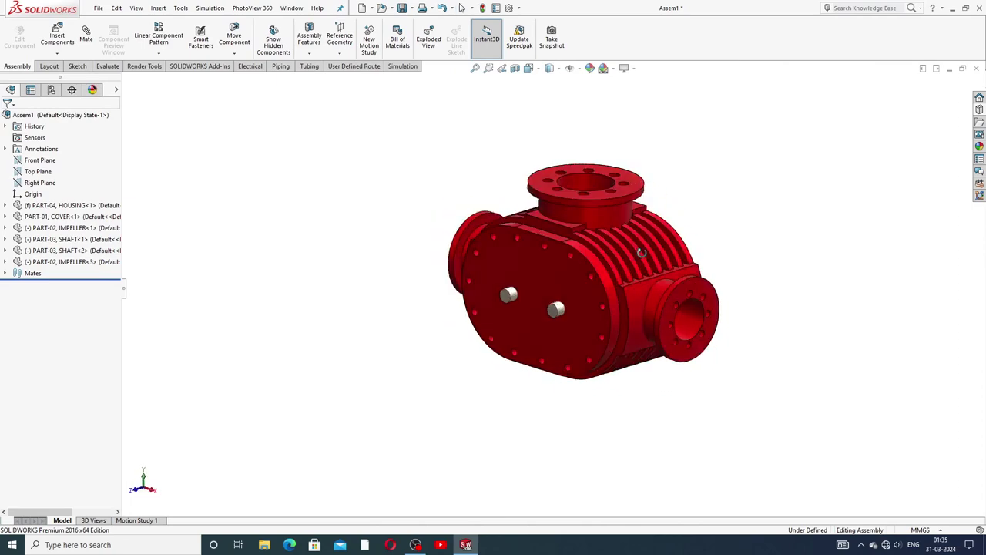
scroll(570, 293, "down", 3)
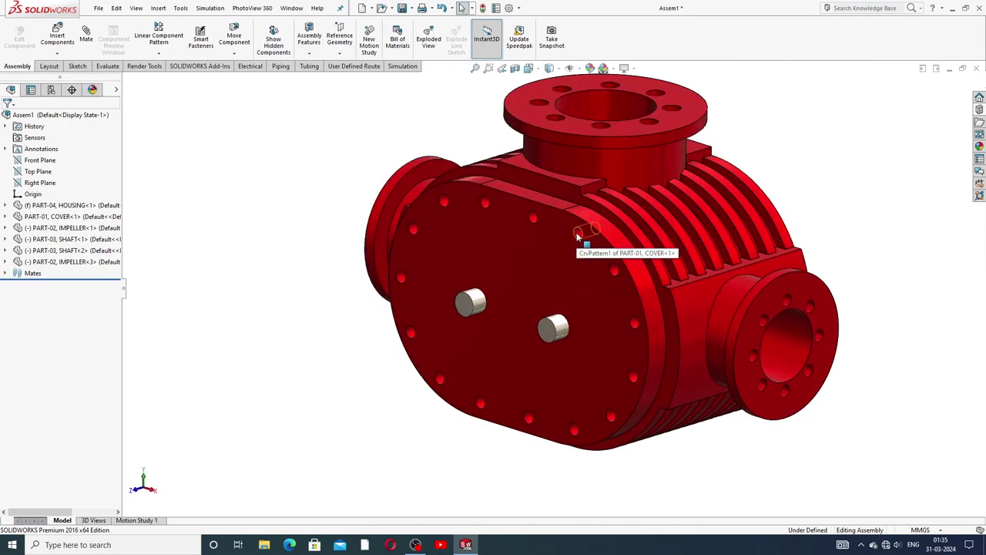
key("f")
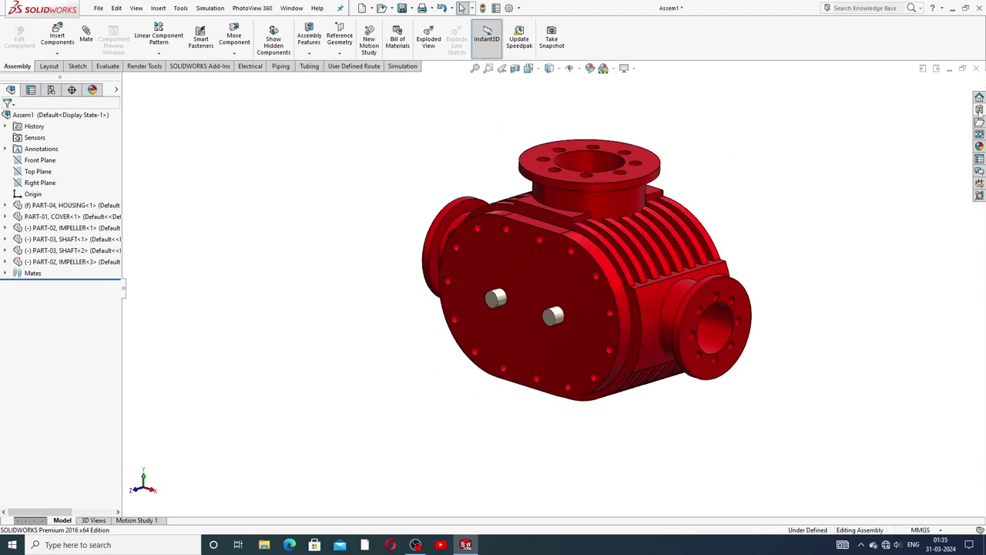
left_click(980, 109)
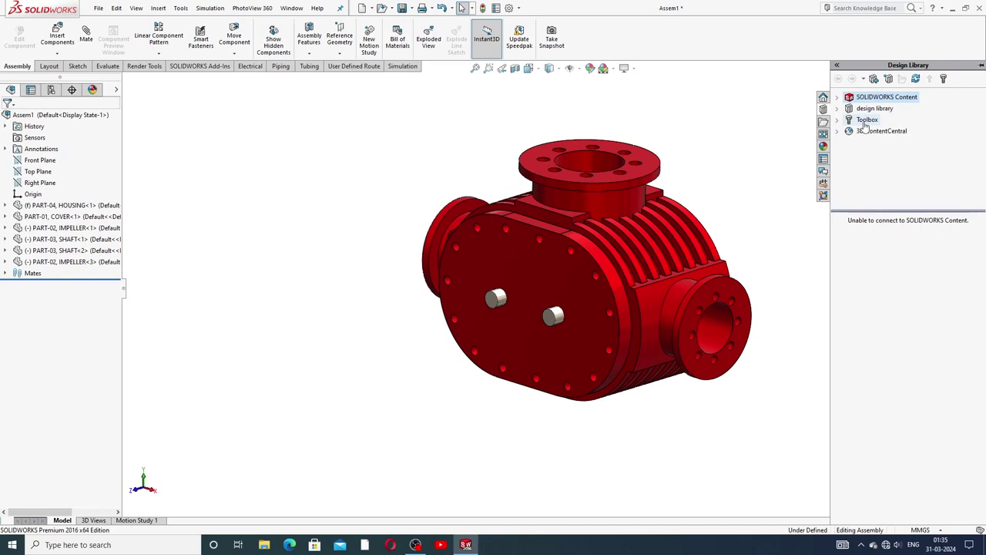
Step: Browse Toolbox > ANSI Metric > Bolts and Screws > Hex Head
left_click(867, 121)
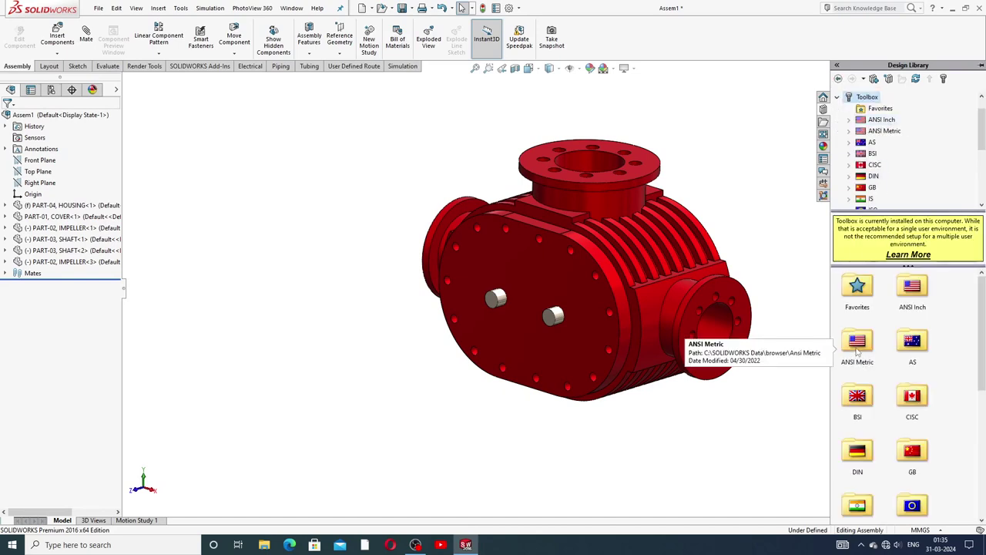
left_click(857, 350)
double_click(858, 341)
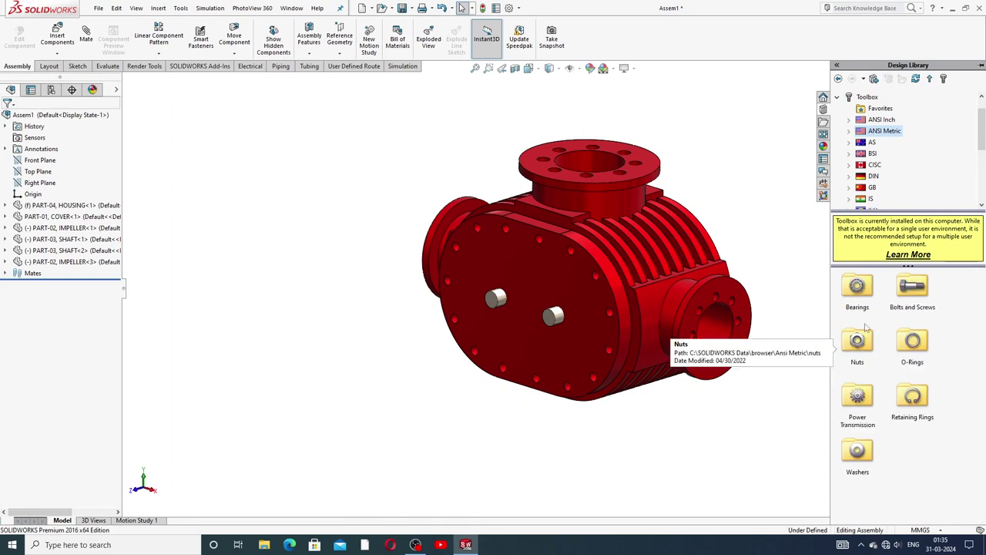
double_click(910, 296)
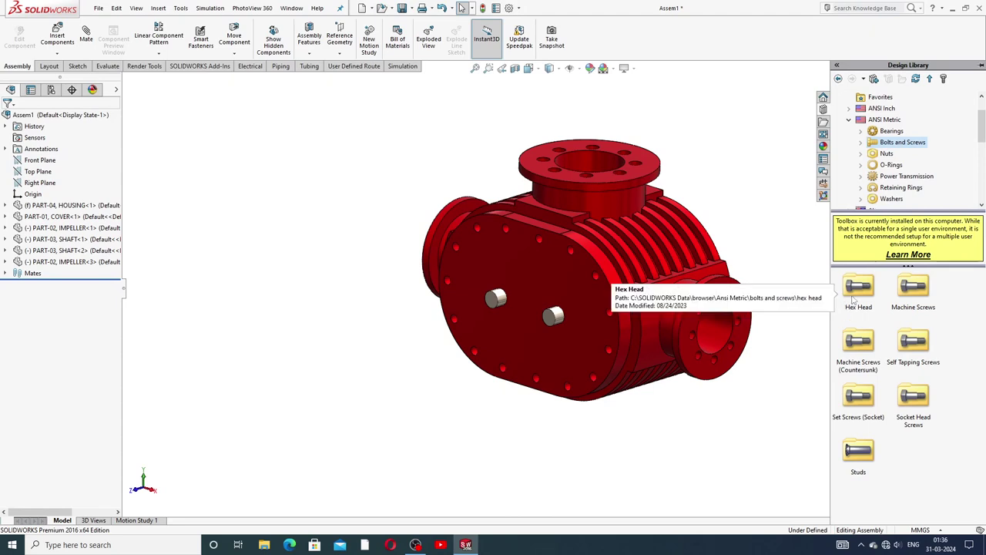
double_click(853, 300)
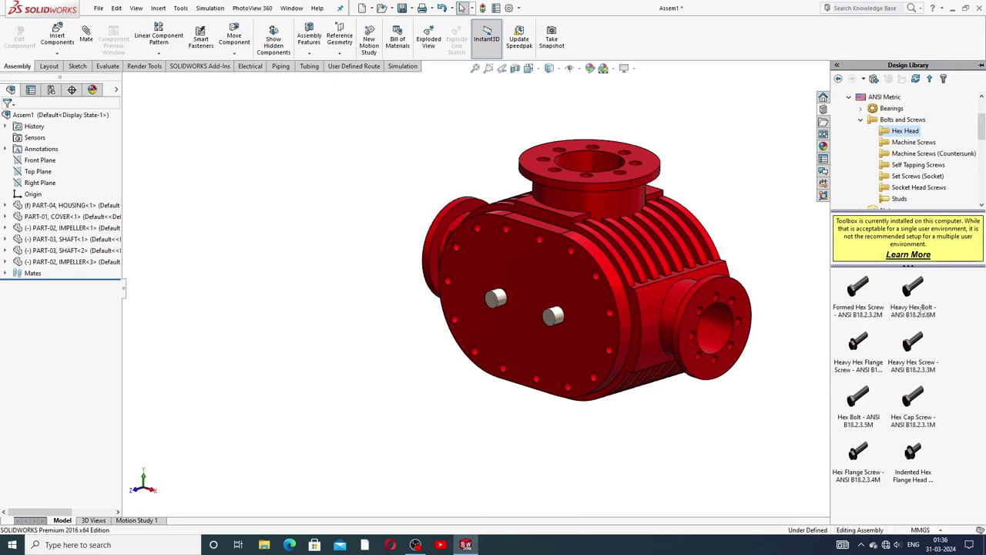
Step: Orbit and zoom so the cover face is seen face-on
mouse_move(796, 337)
middle_mouse_down()
mouse_move(601, 276)
mouse_move(645, 242)
mouse_move(568, 254)
middle_mouse_up()
scroll(584, 264, "down", 3)
scroll(590, 276, "down", 2)
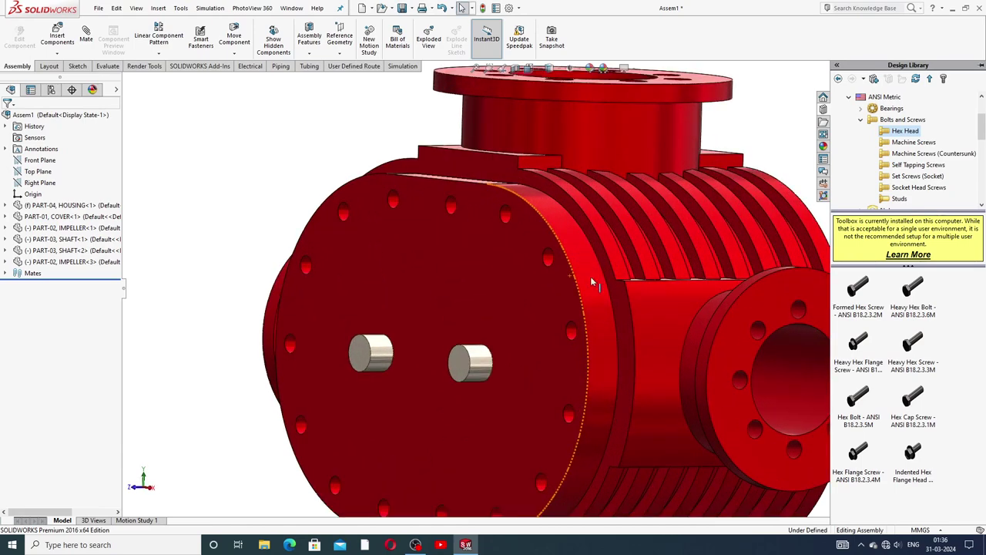
left_click(910, 301)
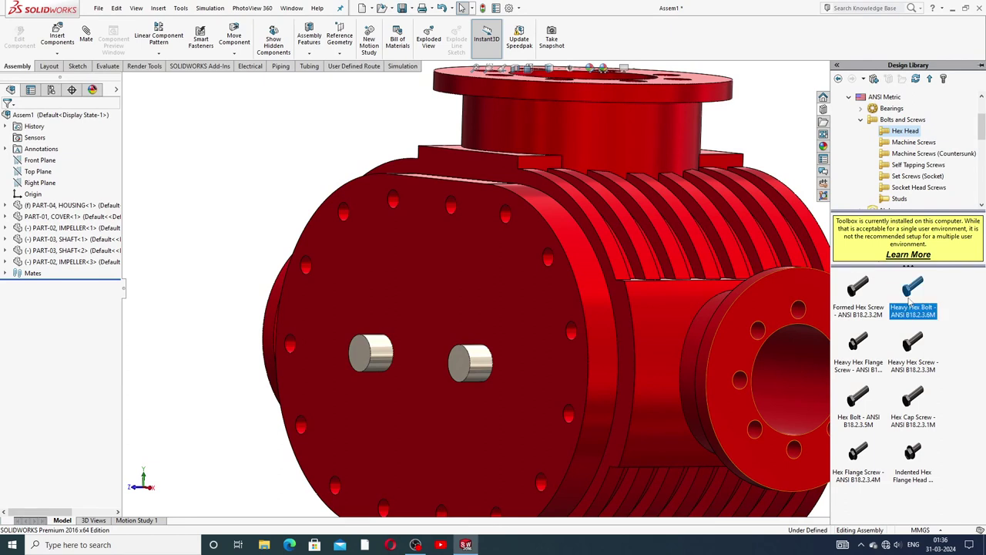
left_click_drag(829, 300, 546, 255)
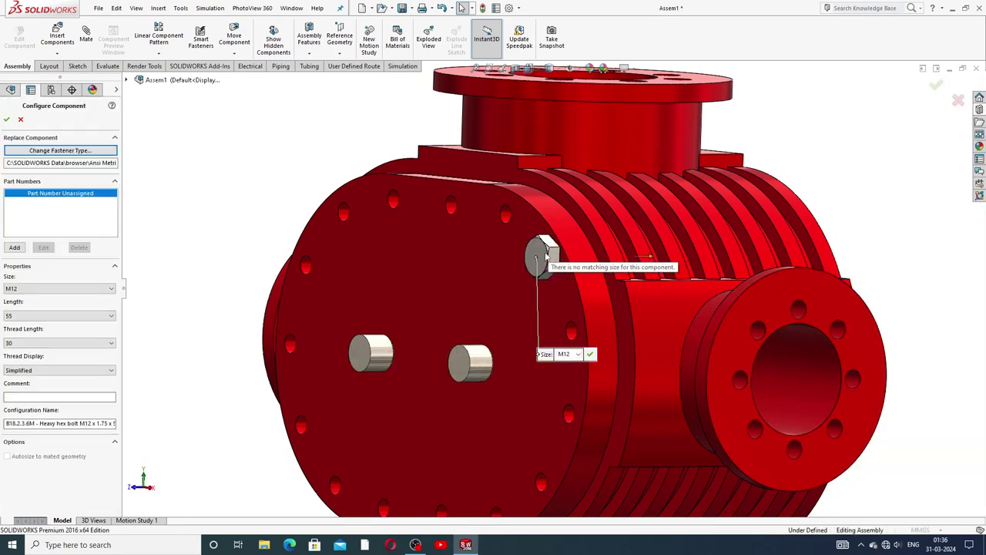
left_click(577, 354)
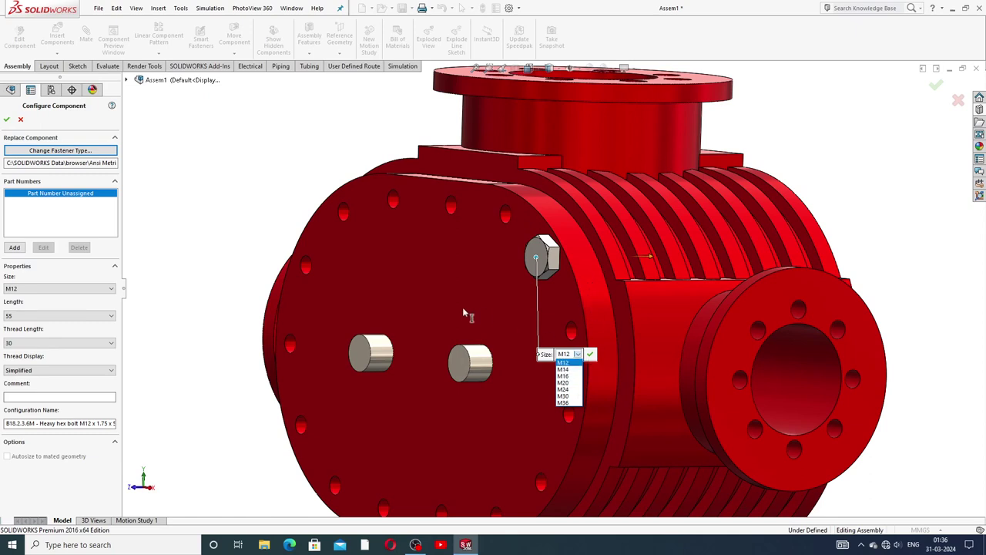
left_click(21, 120)
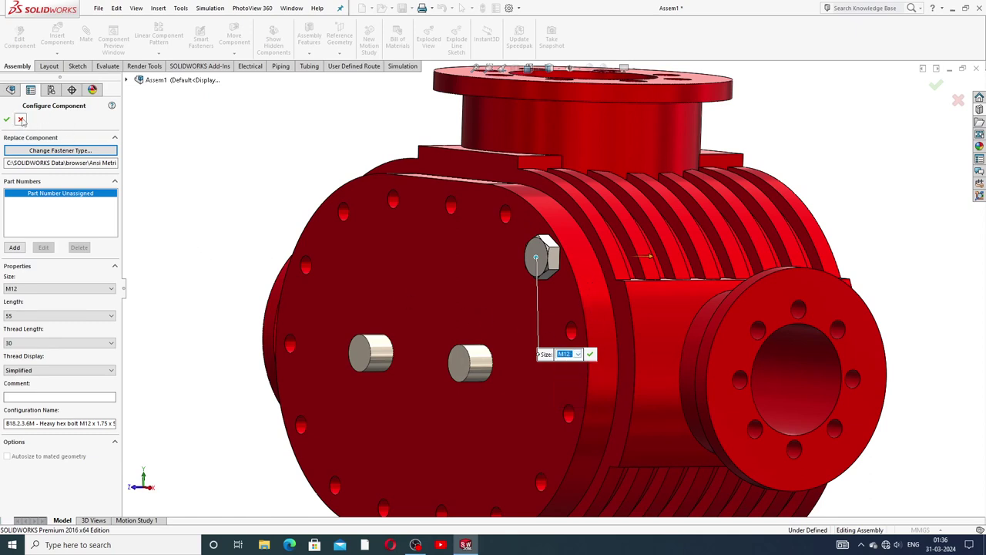
left_click(21, 120)
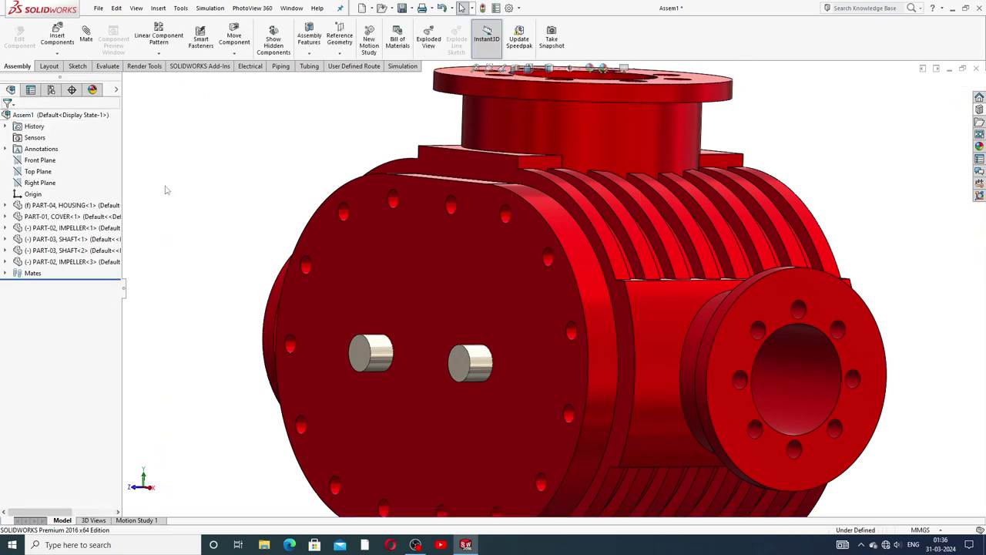
left_click(980, 121)
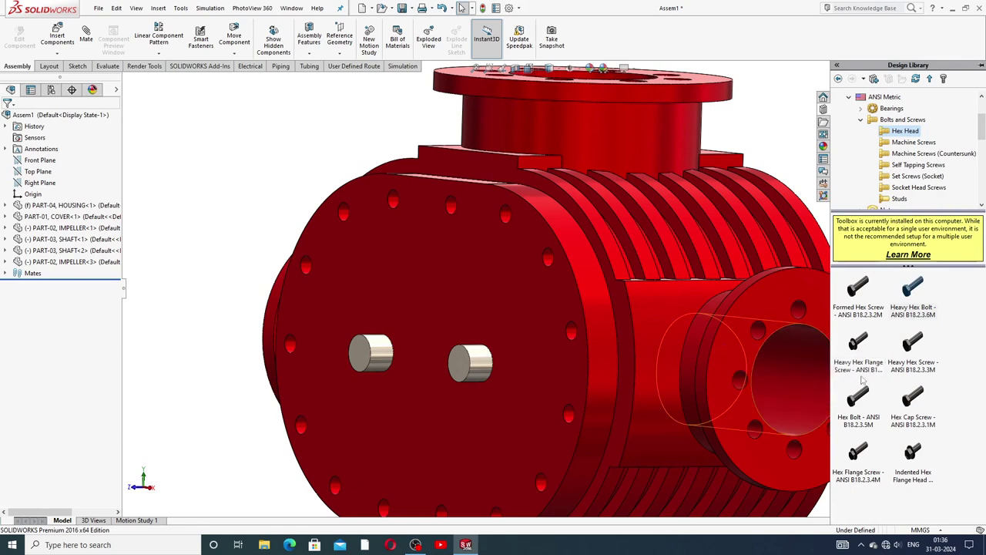
Step: Insert a Heavy Hex Flange Screw sized M10 with length 50 into one cover bolt hole
left_click(863, 356)
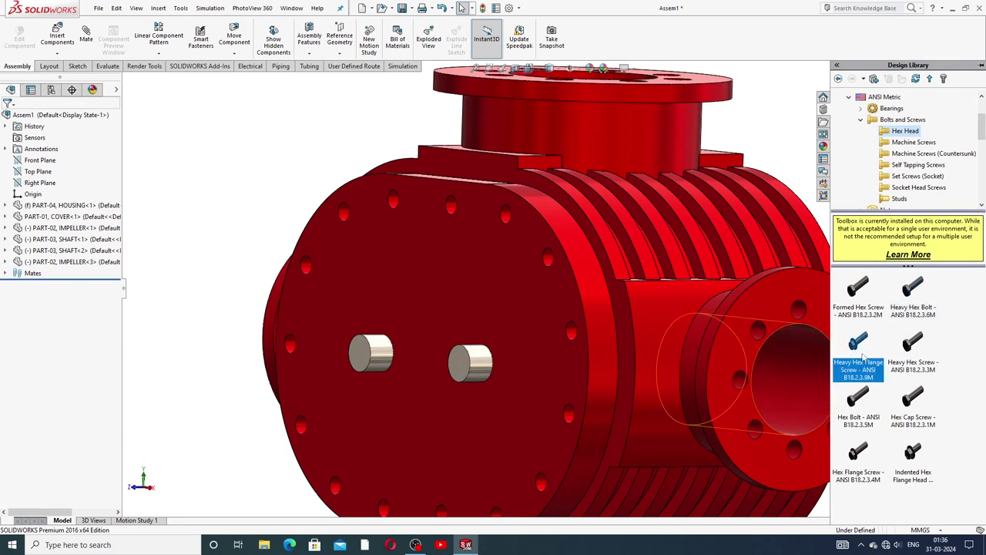
left_click_drag(777, 344, 549, 259)
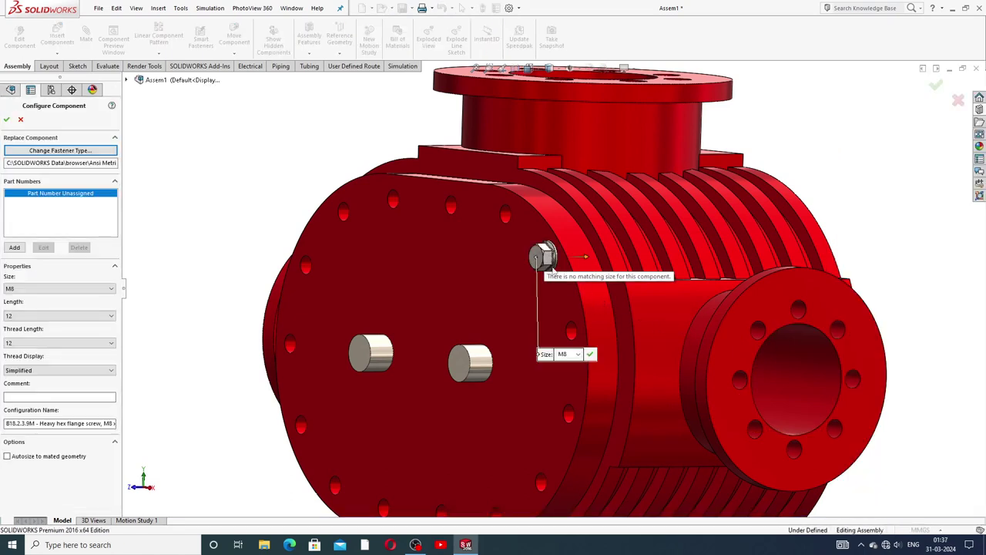
left_click(578, 354)
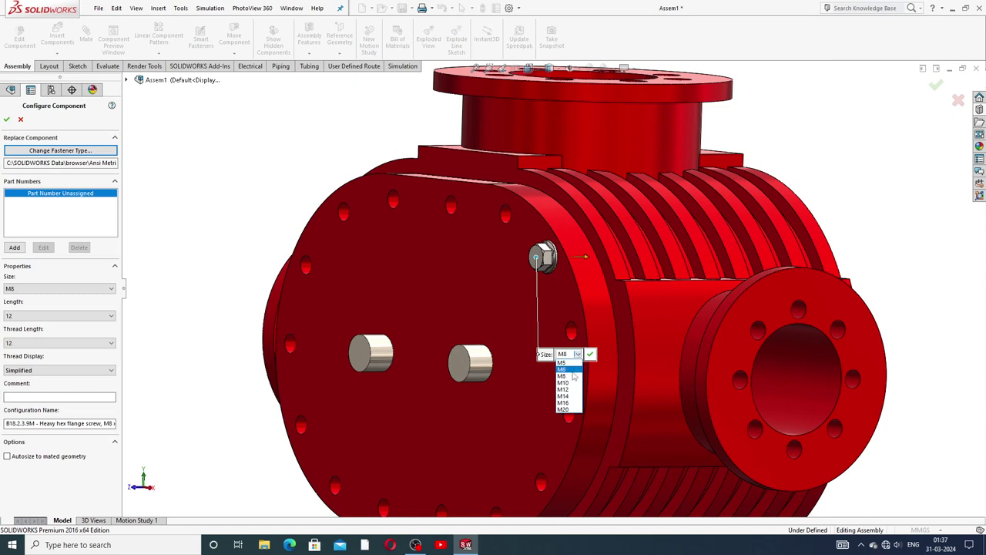
left_click(570, 383)
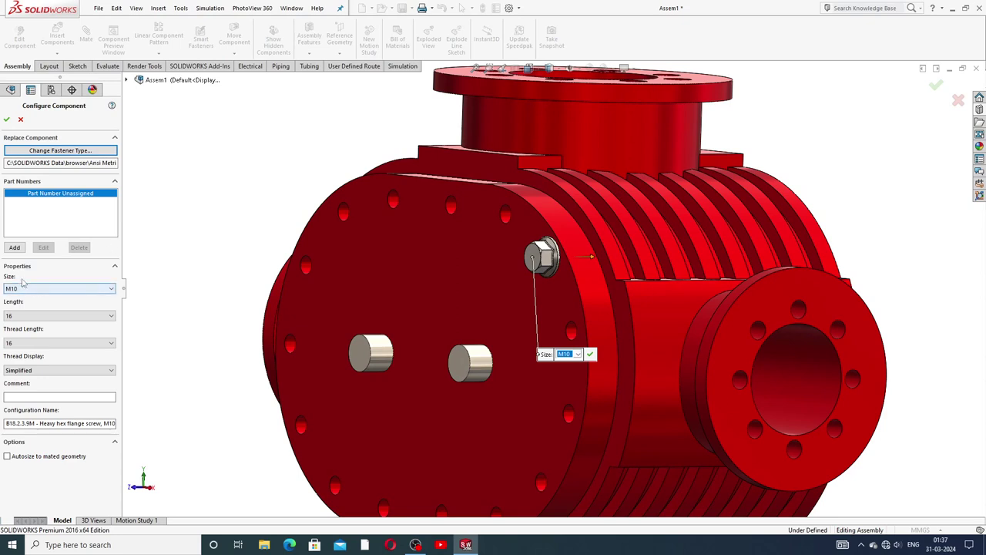
left_click(20, 318)
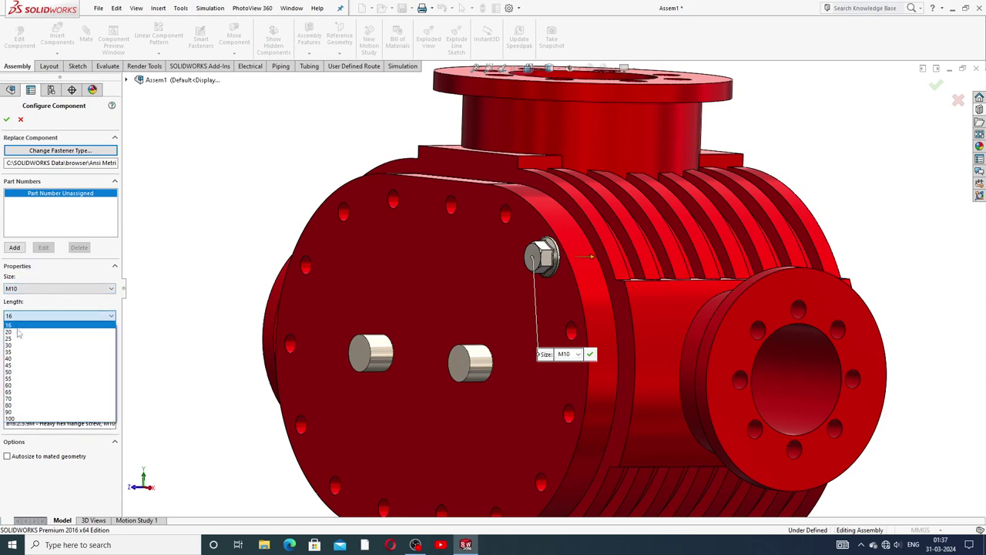
left_click(22, 372)
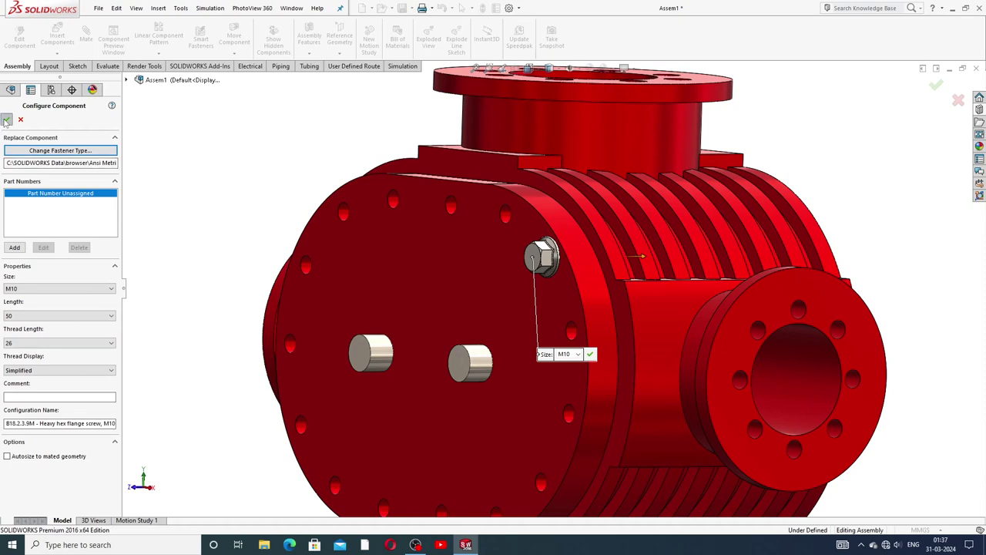
left_click(7, 120)
scroll(533, 327, "up", 3)
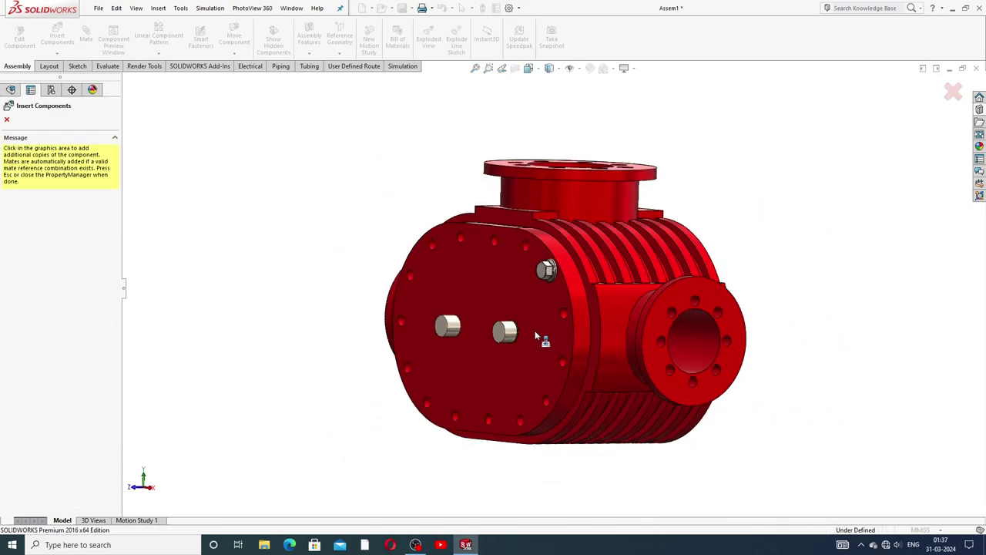
Step: Place flange screw copies in the right-side and bottom cover holes
scroll(537, 337, "down", 3)
left_click(572, 300)
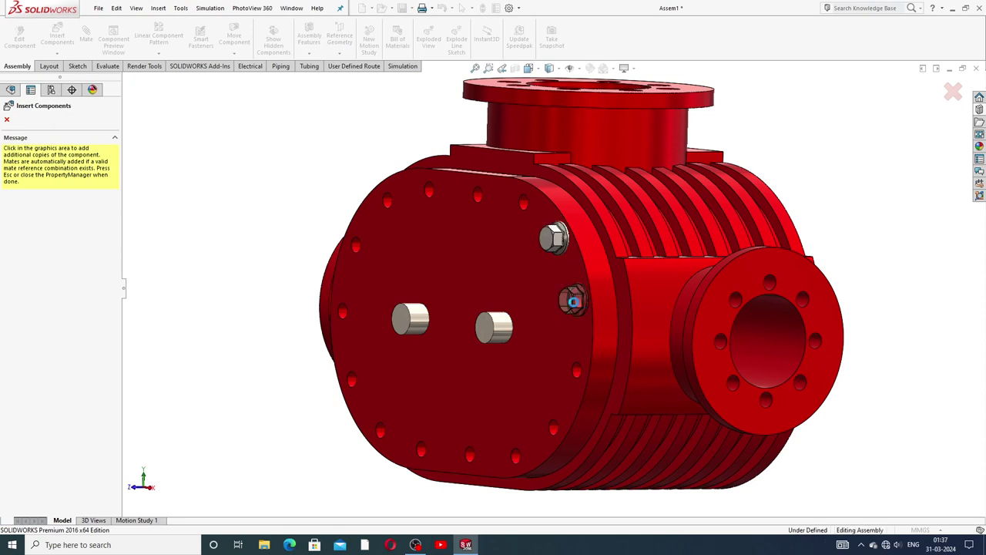
left_click(576, 306)
left_click(584, 307)
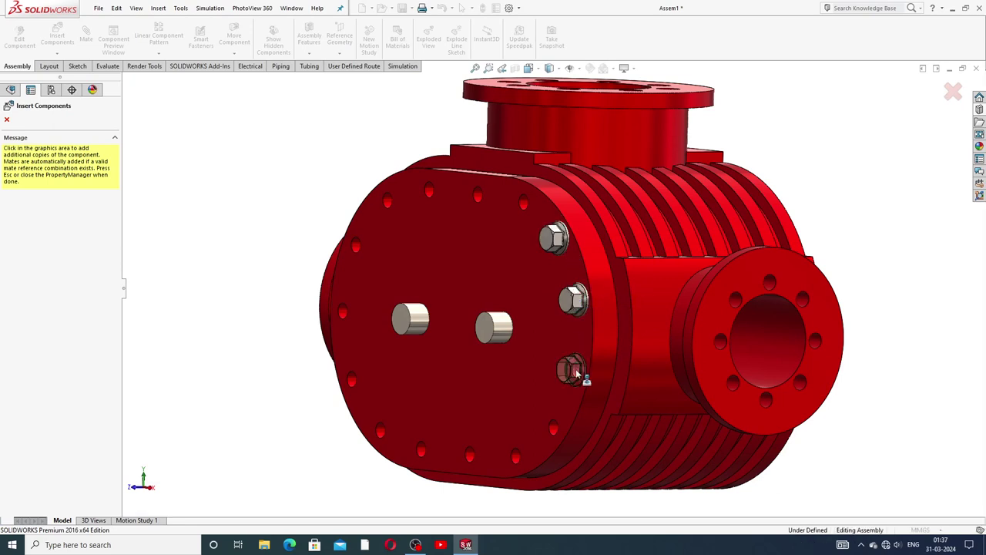
left_click(583, 373)
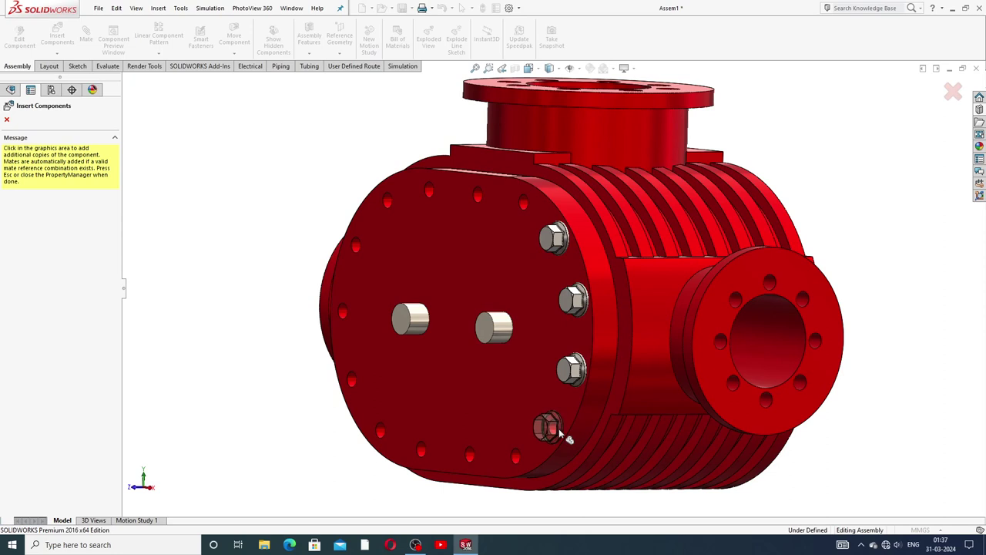
left_click(559, 430)
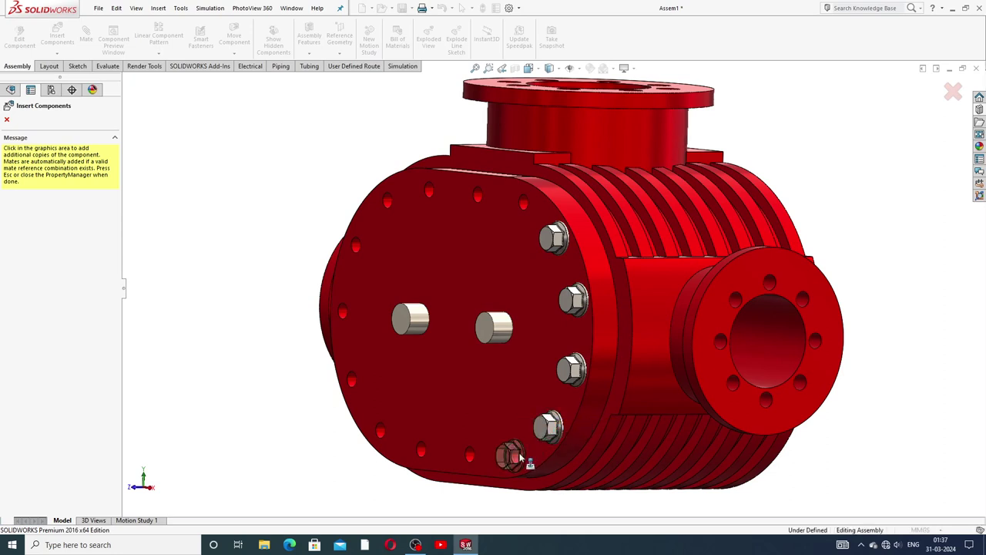
left_click(515, 458)
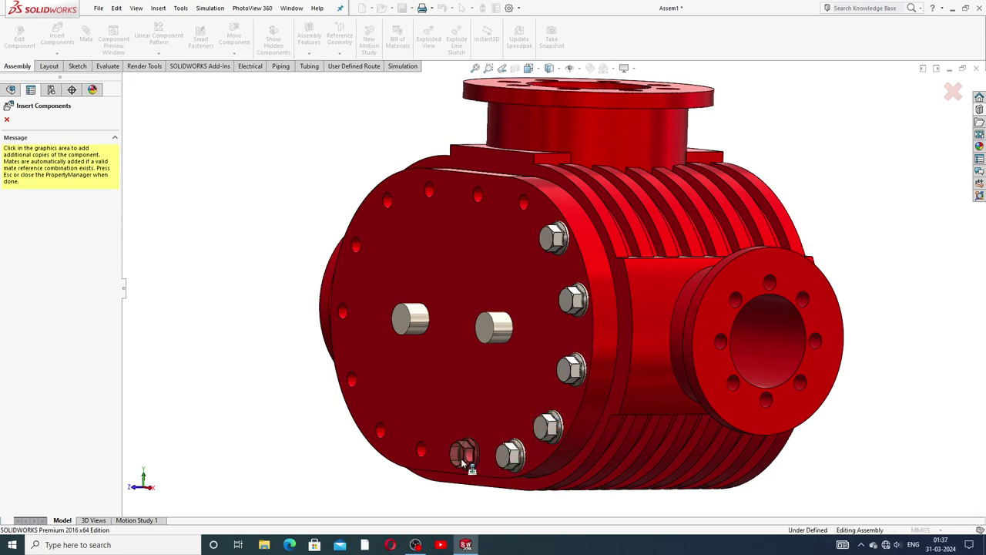
left_click(463, 461)
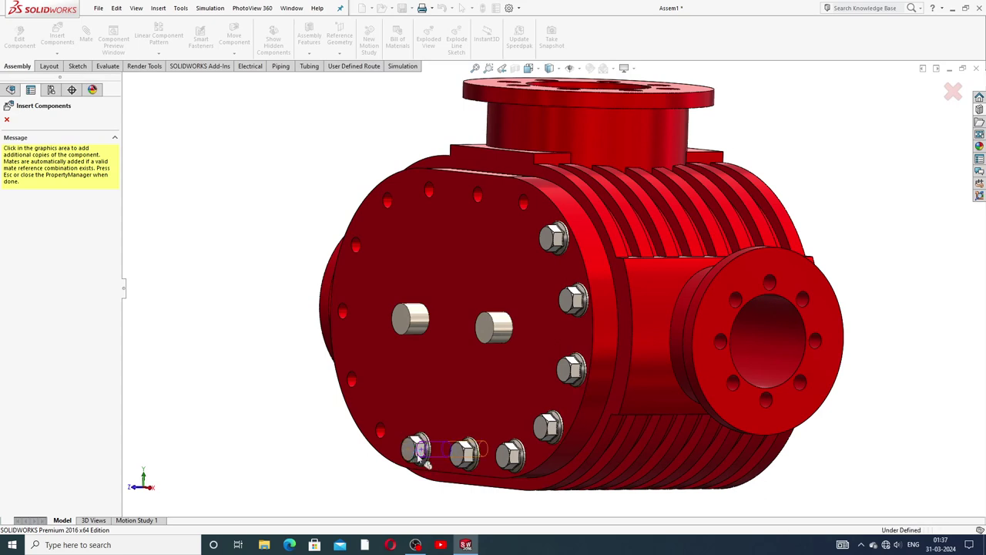
left_click(421, 453)
Step: Fill the left and top cover holes, completing the ring of 15 screws
left_click(373, 423)
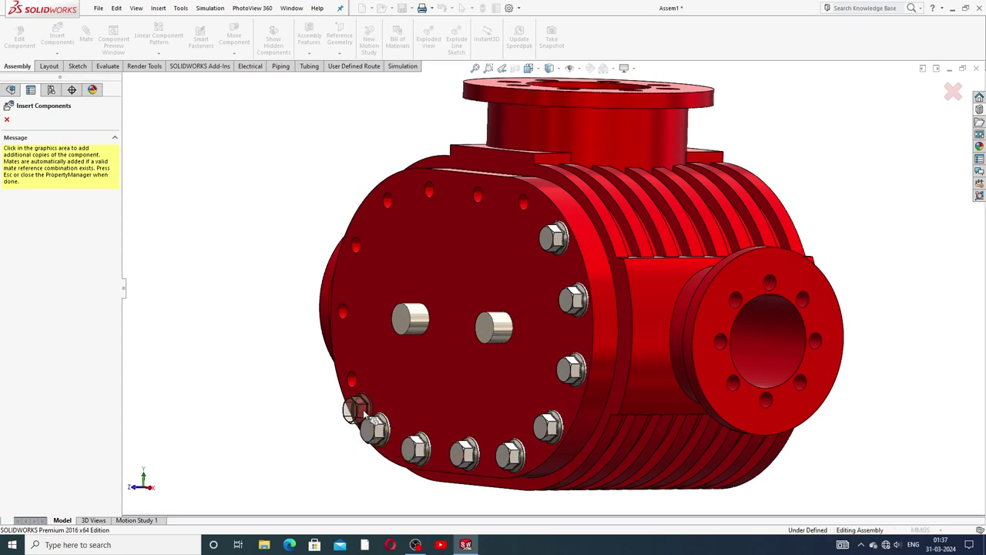
left_click(351, 380)
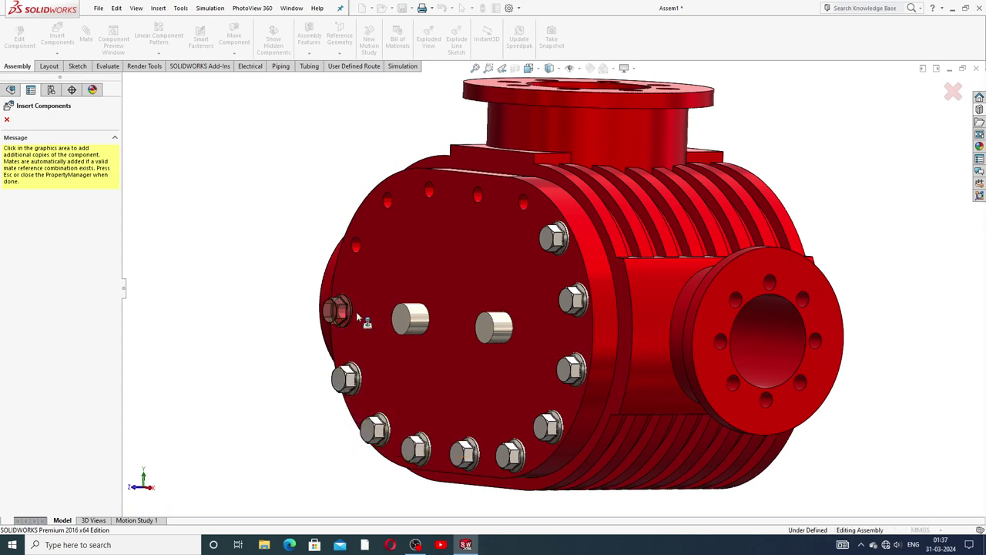
left_click(351, 311)
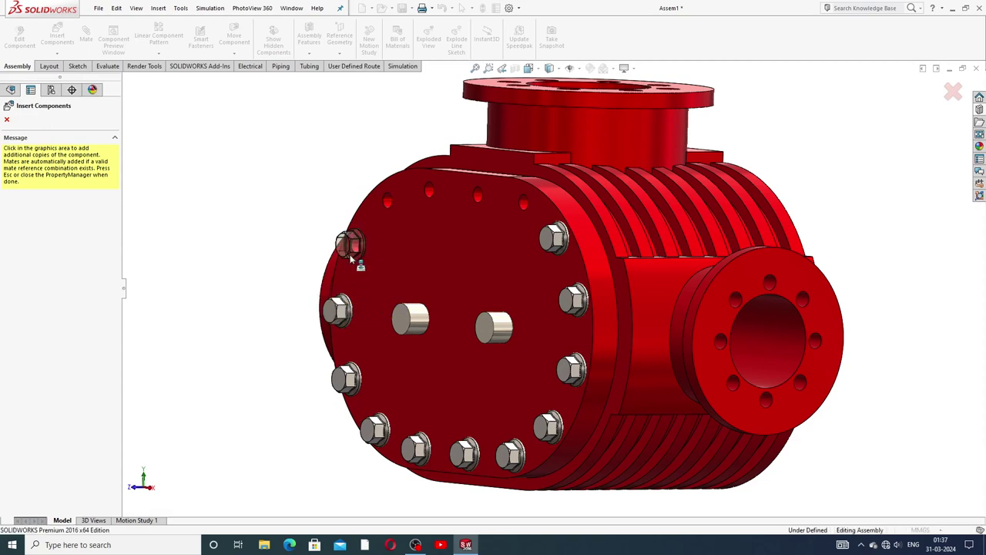
left_click(352, 258)
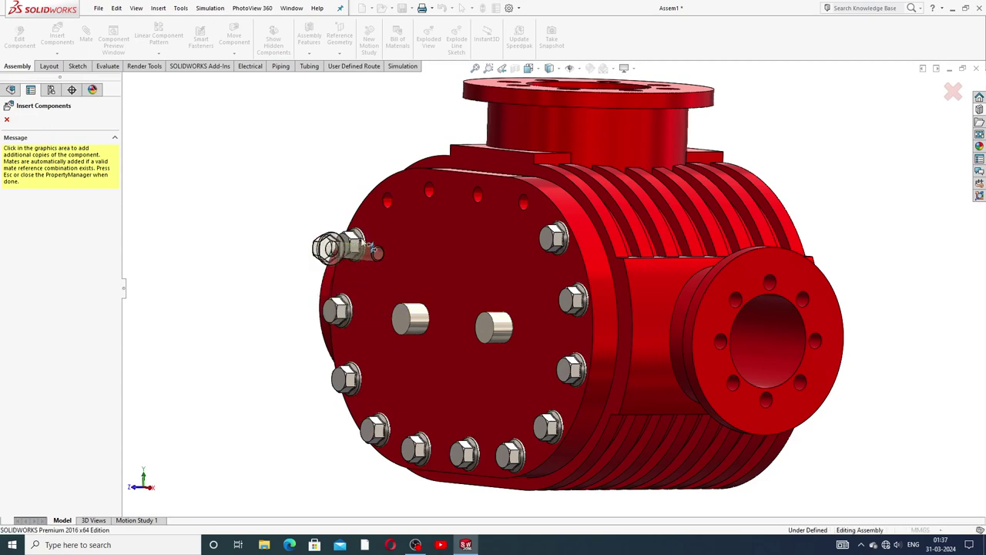
left_click(385, 202)
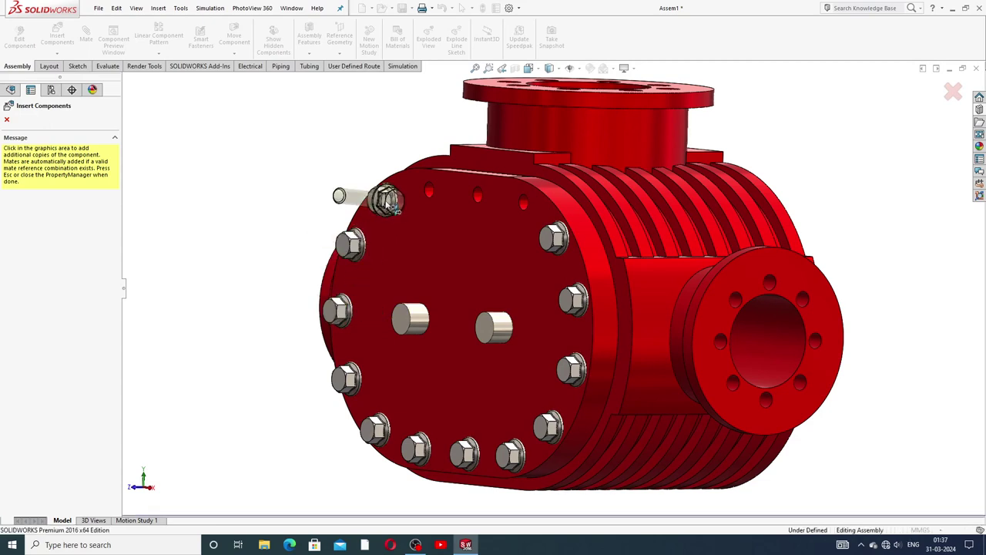
left_click(429, 194)
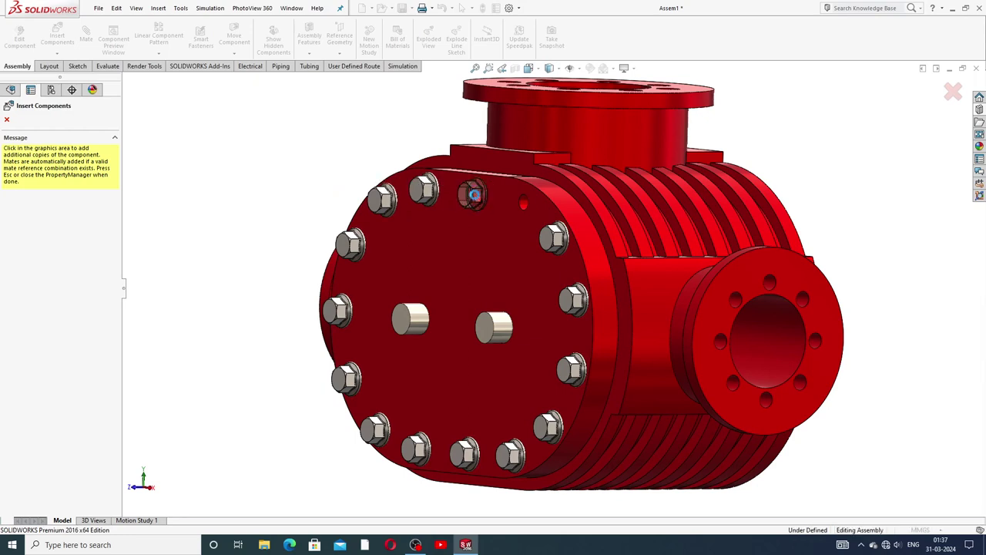
left_click(474, 195)
left_click(523, 204)
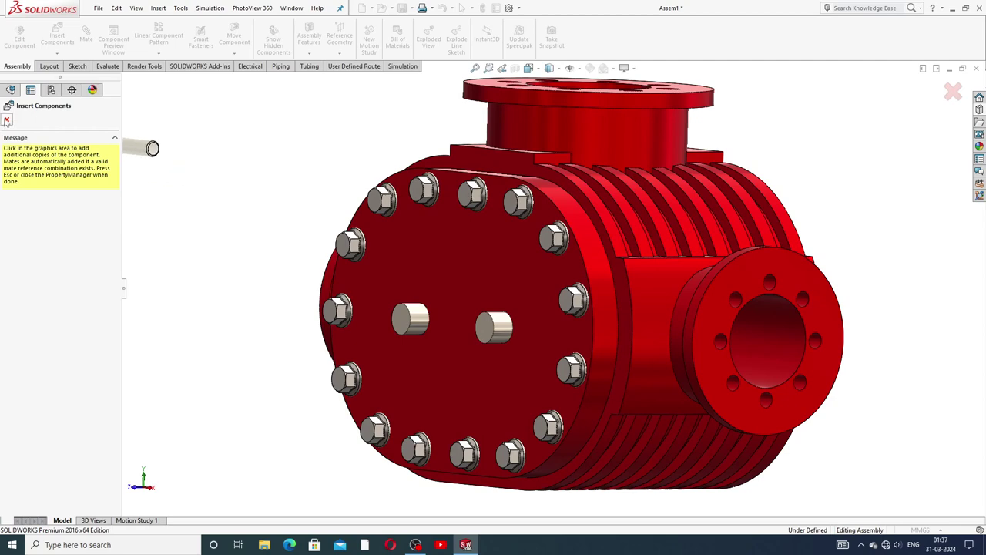
left_click(7, 120)
Step: Zoom to fit and orbit the pump to a top-front view showing the shaft ends
key("f")
middle_click_drag(387, 241, 538, 323)
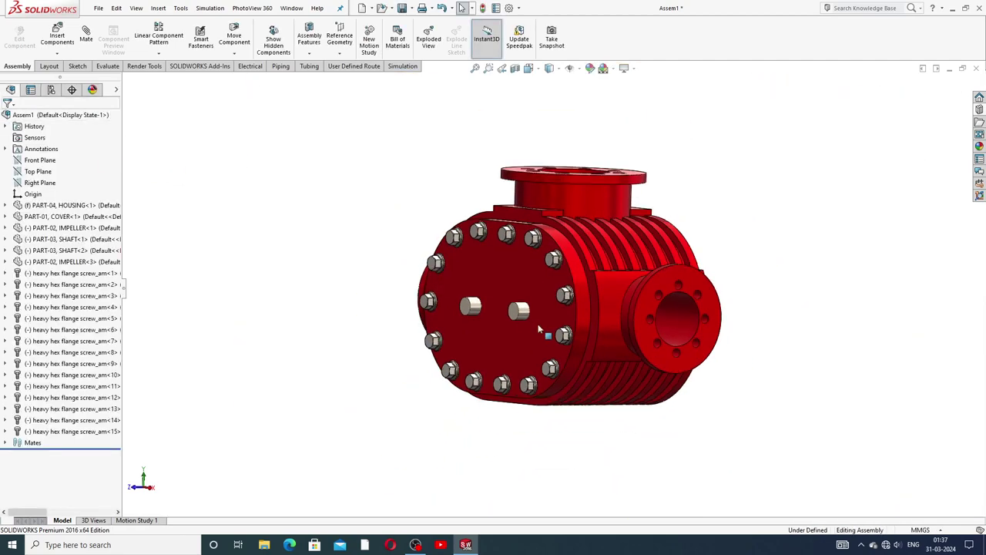
middle_click_drag(503, 291, 581, 324)
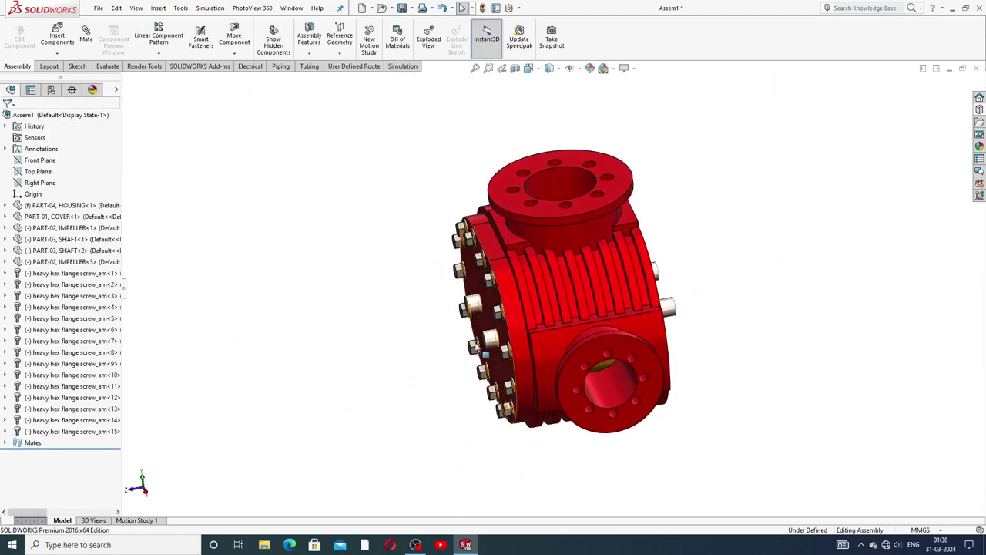
scroll(581, 325, "down", 2)
scroll(723, 320, "up", 2)
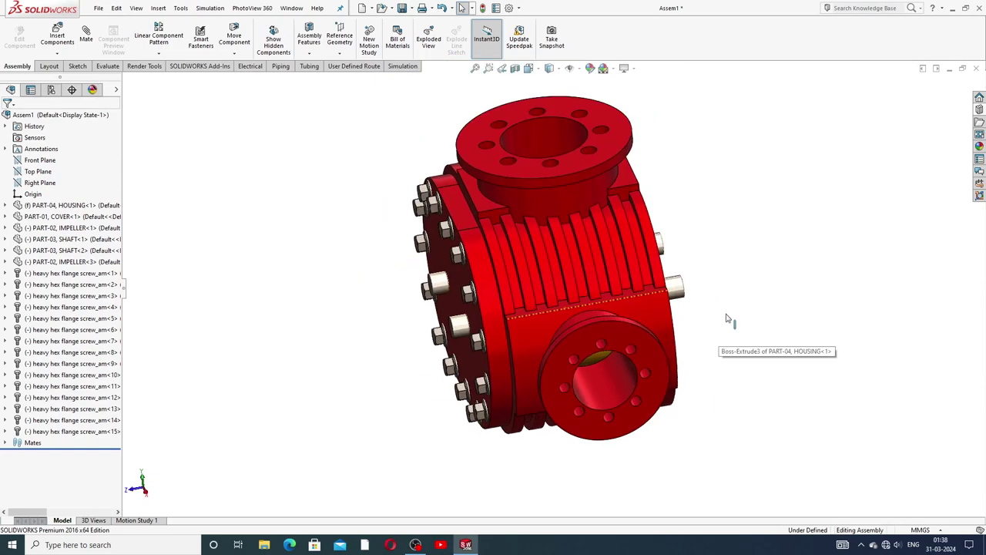
middle_click_drag(723, 321, 702, 307)
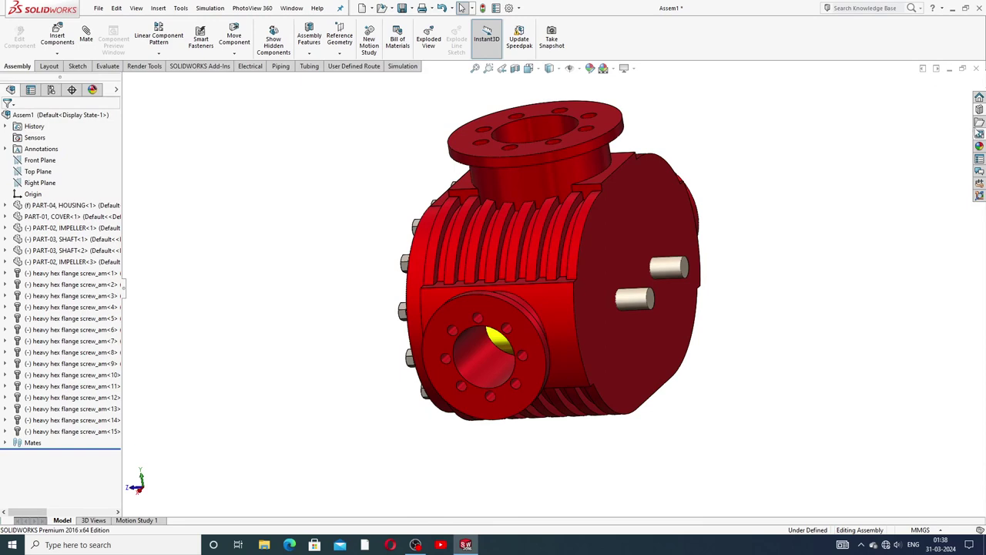
Step: Browse the Design Library Toolbox to ANSI Metric > Power Transmission > Gears
left_click(979, 110)
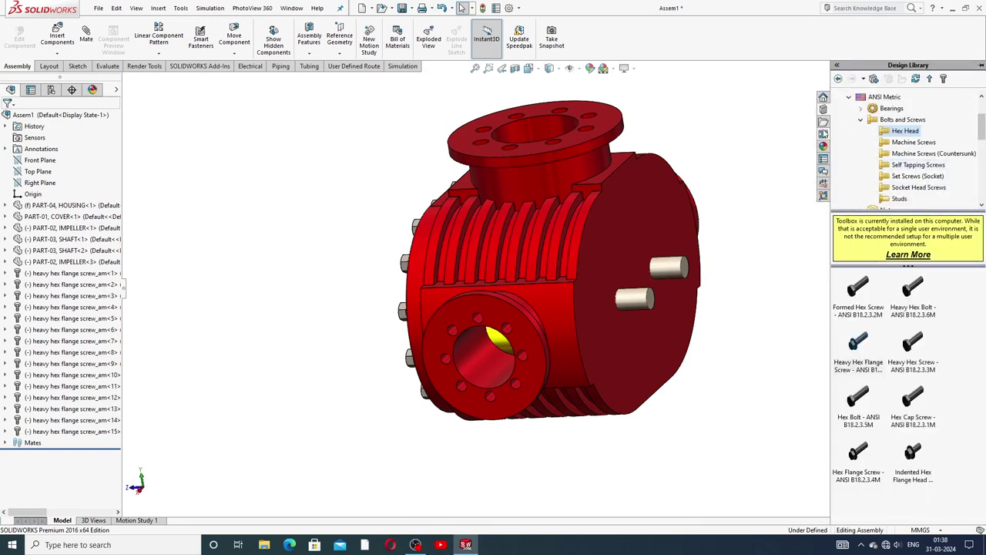
left_click(861, 120)
left_click(849, 97)
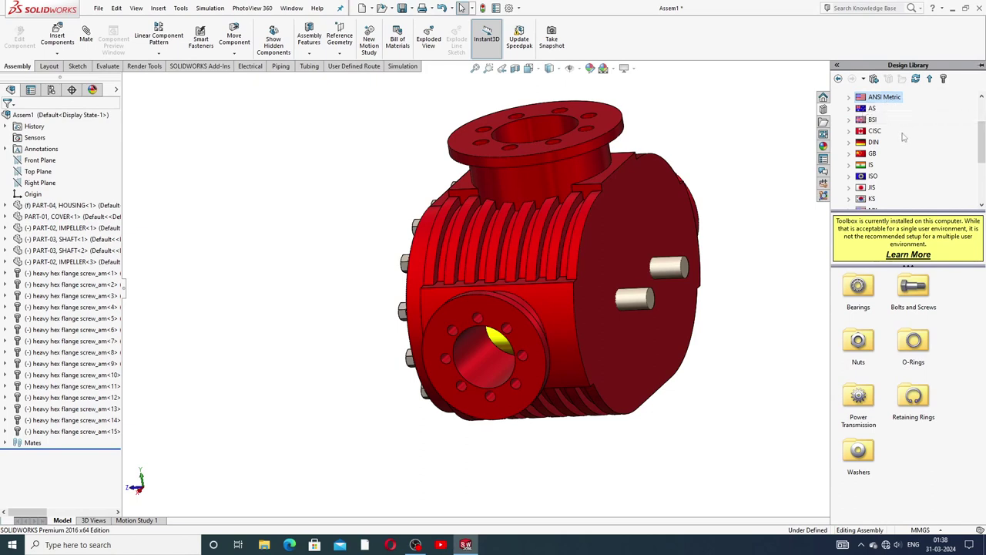
scroll(890, 108, "up", 2)
left_click(838, 119)
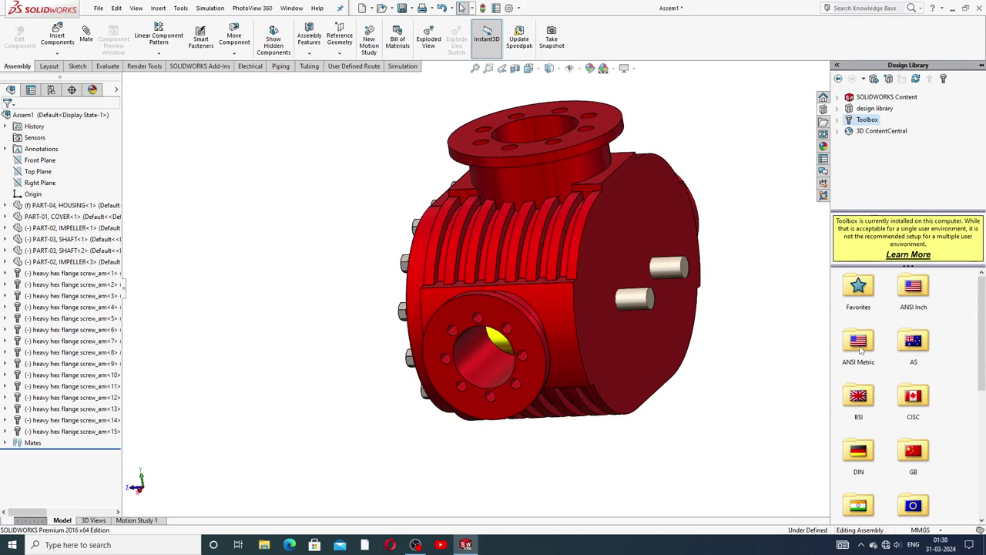
double_click(859, 341)
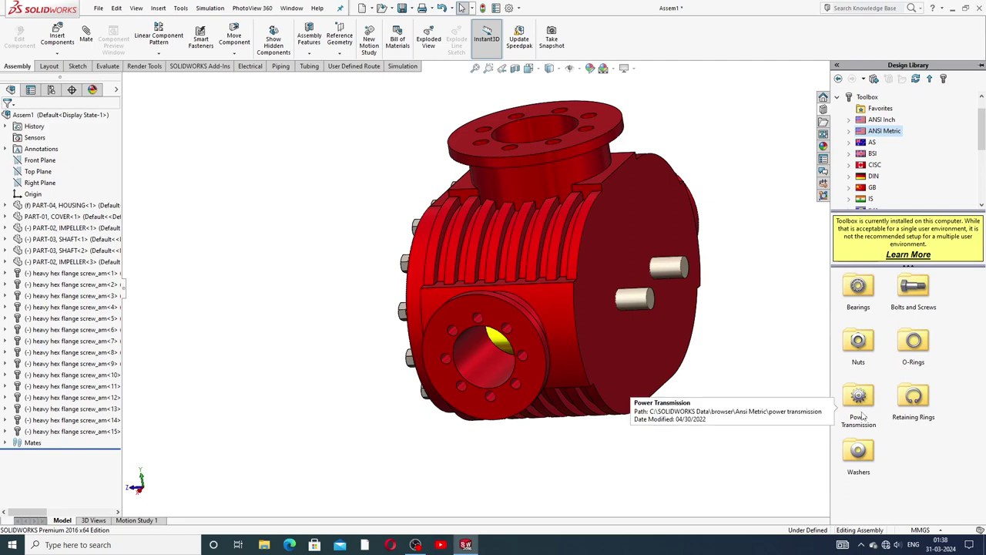
double_click(860, 401)
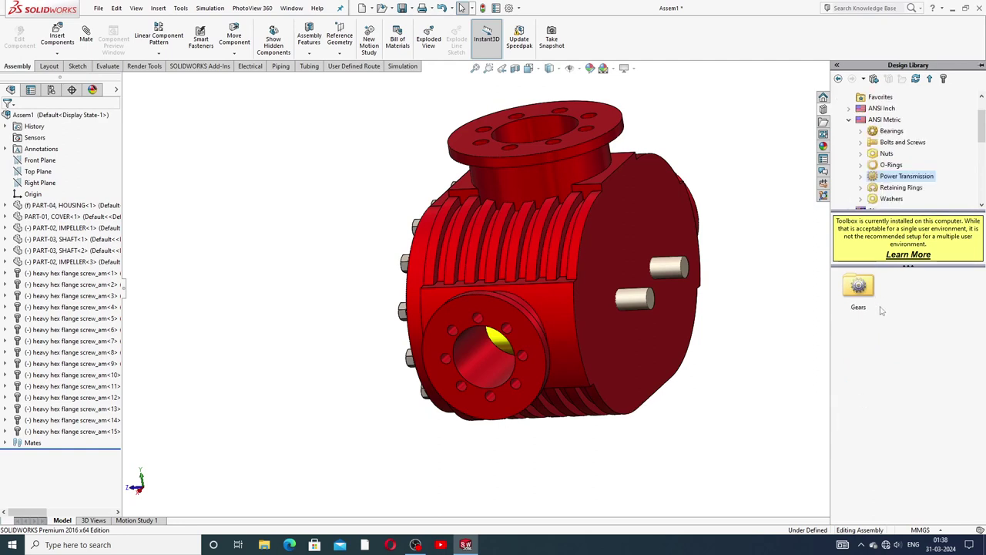
double_click(861, 286)
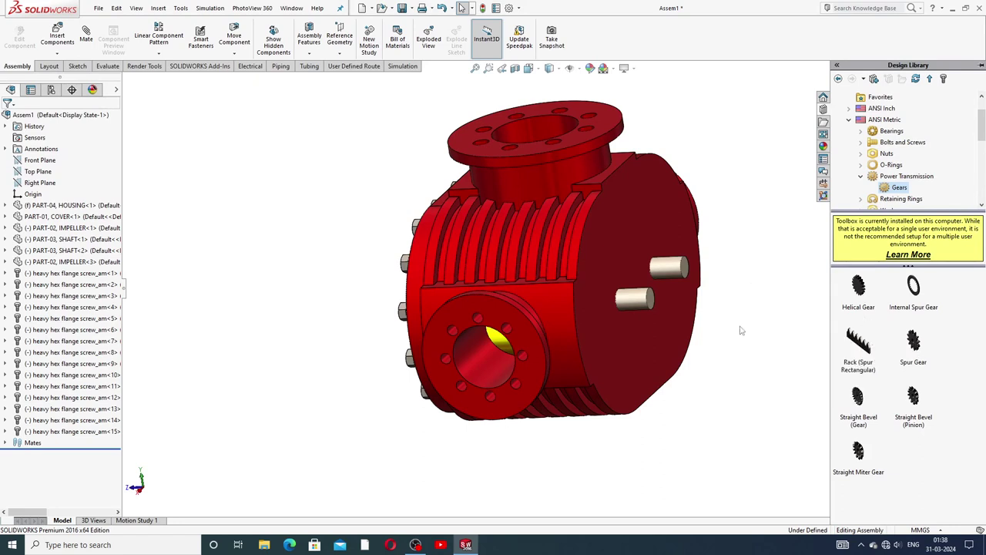
scroll(727, 339, "up", 2)
scroll(672, 279, "up", 1)
scroll(672, 279, "down", 1)
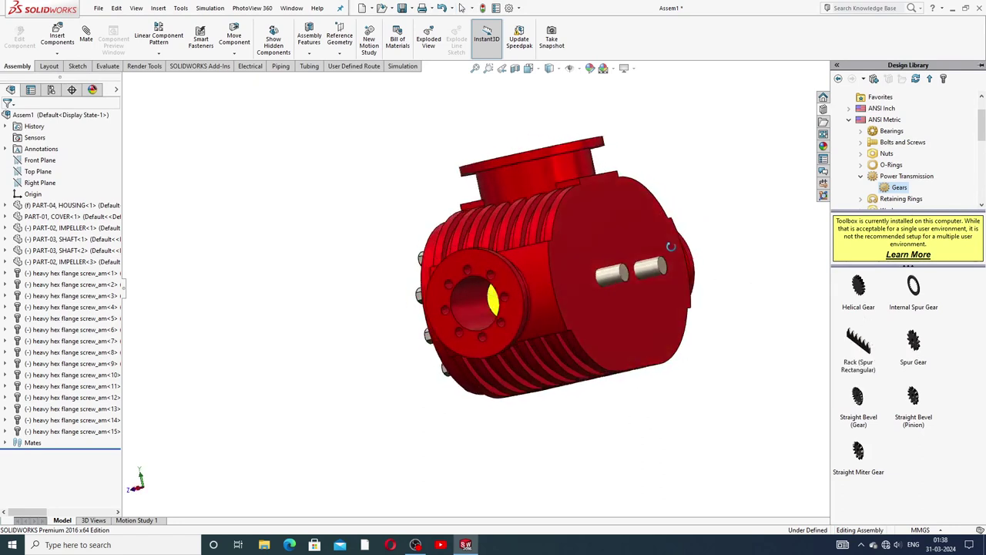
scroll(672, 279, "down", 2)
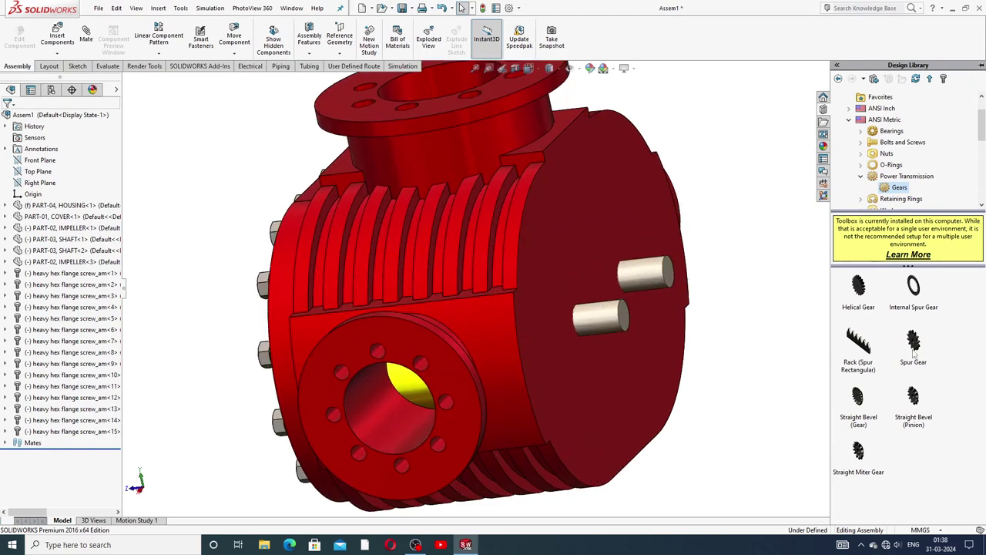
Step: Drop a Spur Gear onto the pump's shaft end, configured as module 3 with 30 teeth
mouse_move(913, 341)
left_mouse_down()
mouse_move(669, 280)
mouse_move(634, 259)
left_mouse_up()
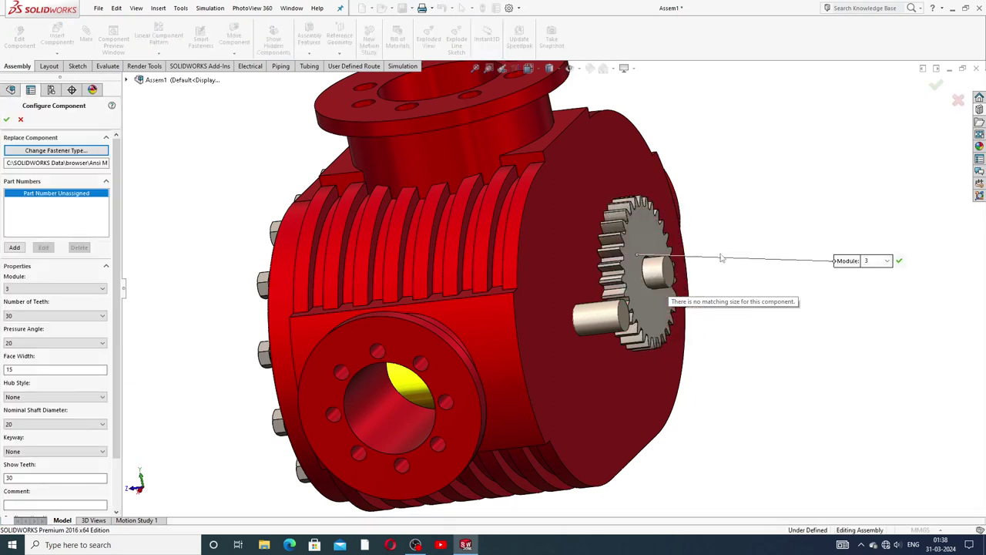
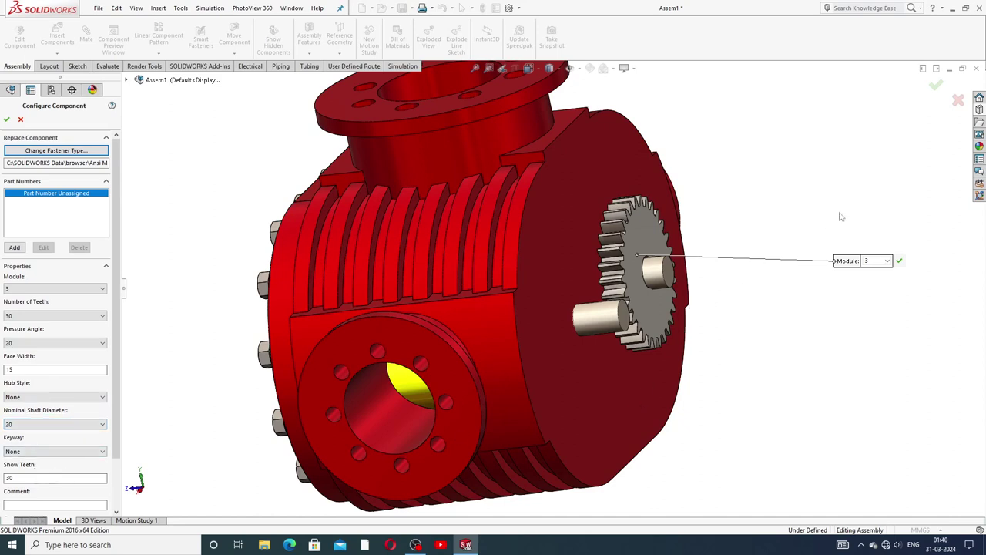
Step: Place module 3, 30-tooth spur gear copies on the left and upper shafts
left_click(6, 119)
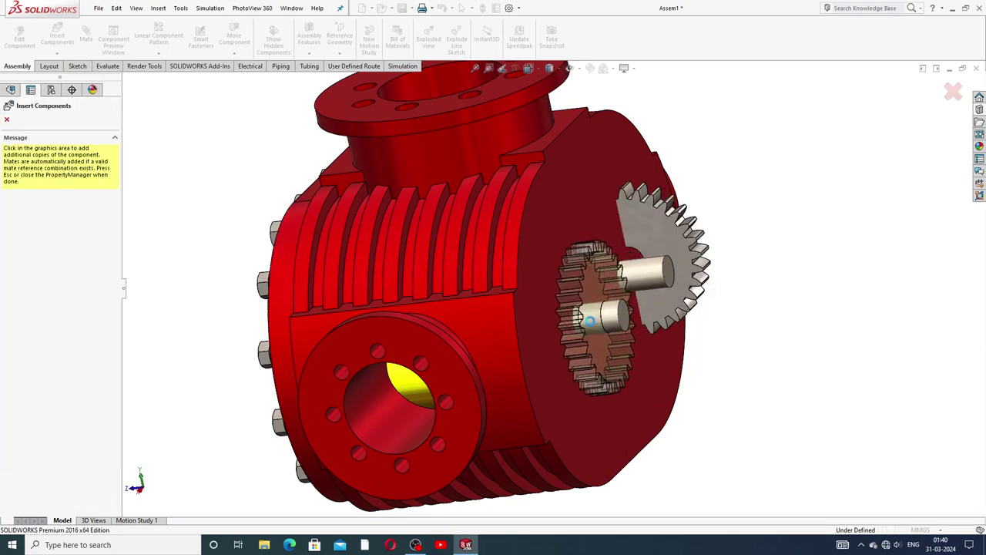
left_click(595, 322)
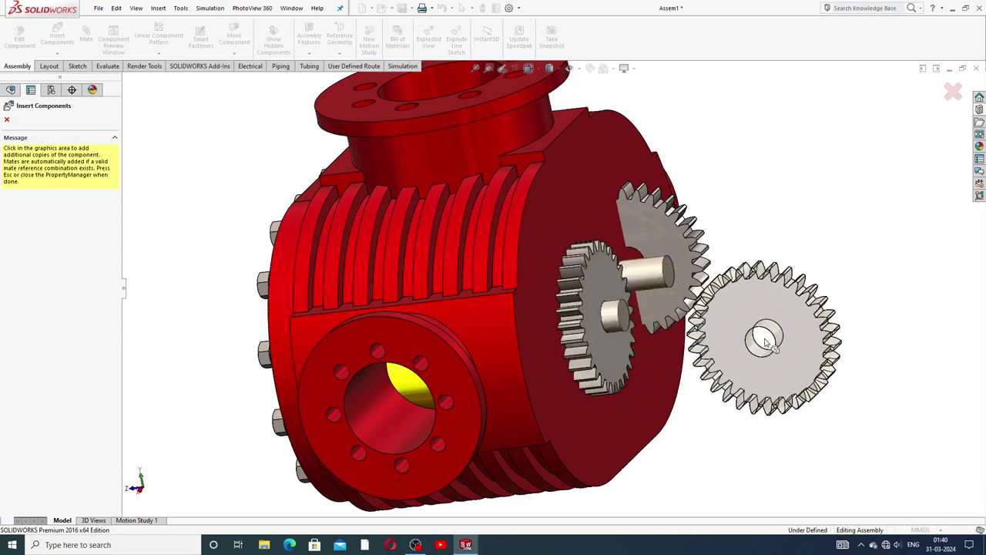
middle_click_drag(749, 351, 697, 385)
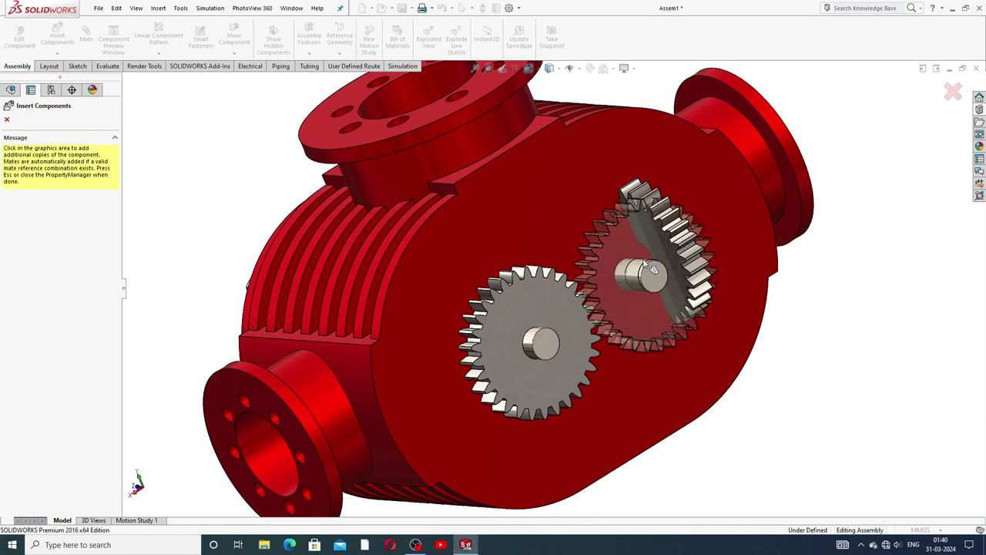
left_click(643, 259)
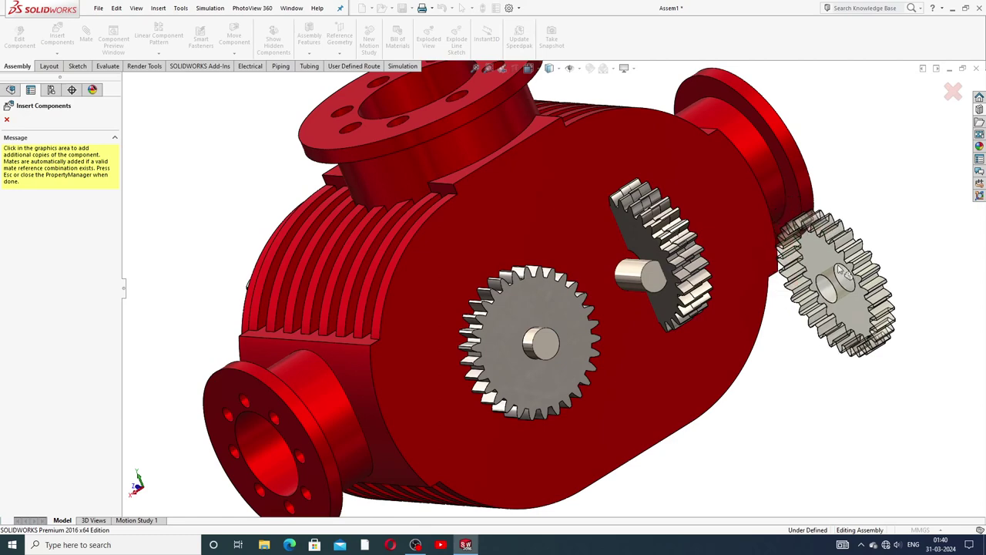
left_click(7, 119)
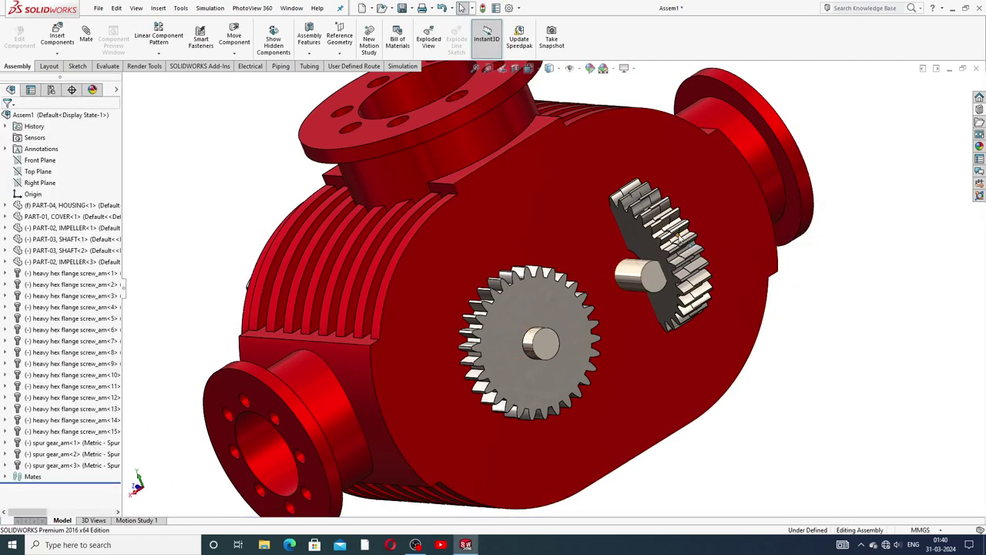
Step: Drag the duplicate gears aside and delete the extra lower gear
left_click_drag(679, 239, 897, 242)
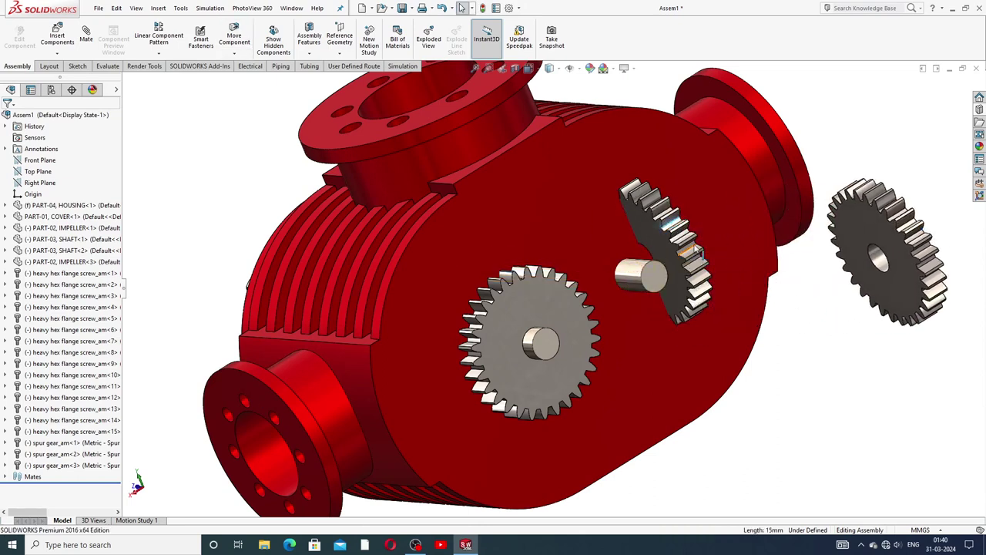
left_click_drag(696, 248, 864, 348)
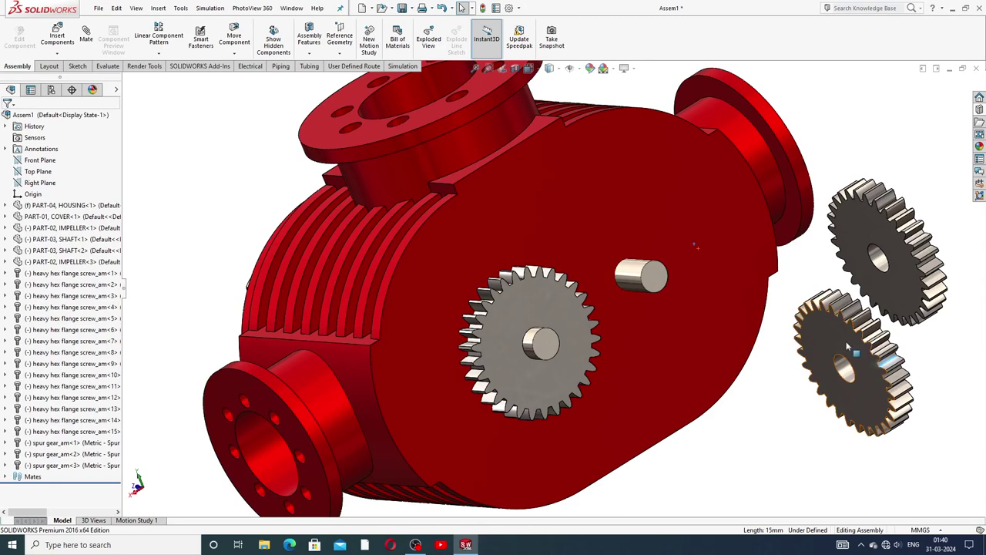
left_click(846, 343)
key("Delete")
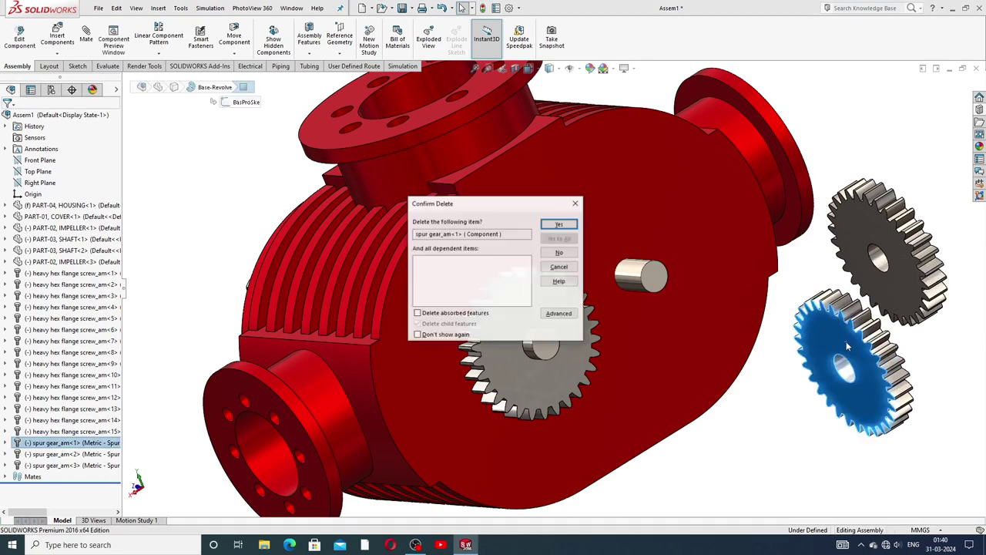
left_click(559, 223)
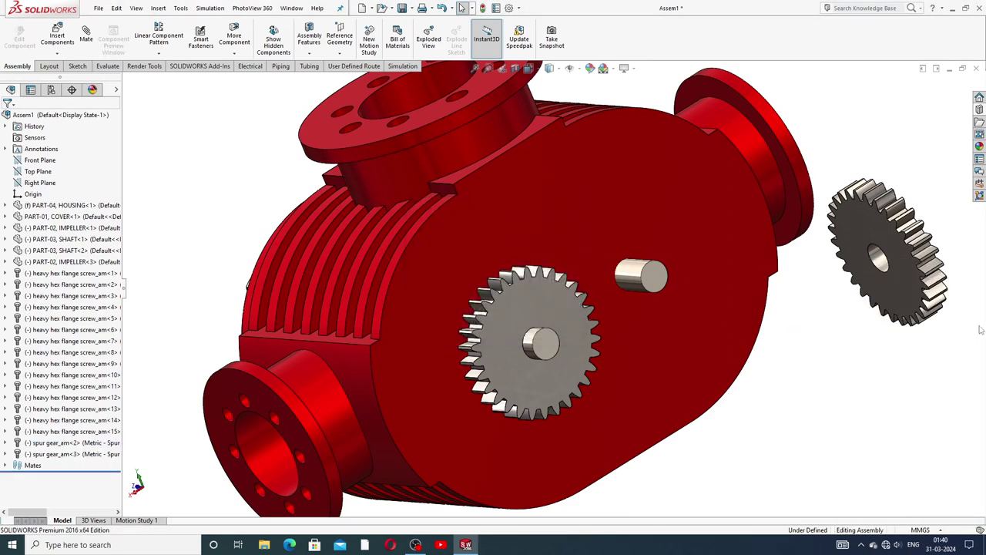
mouse_move(912, 299)
middle_mouse_down()
mouse_move(925, 262)
mouse_move(934, 275)
middle_mouse_up()
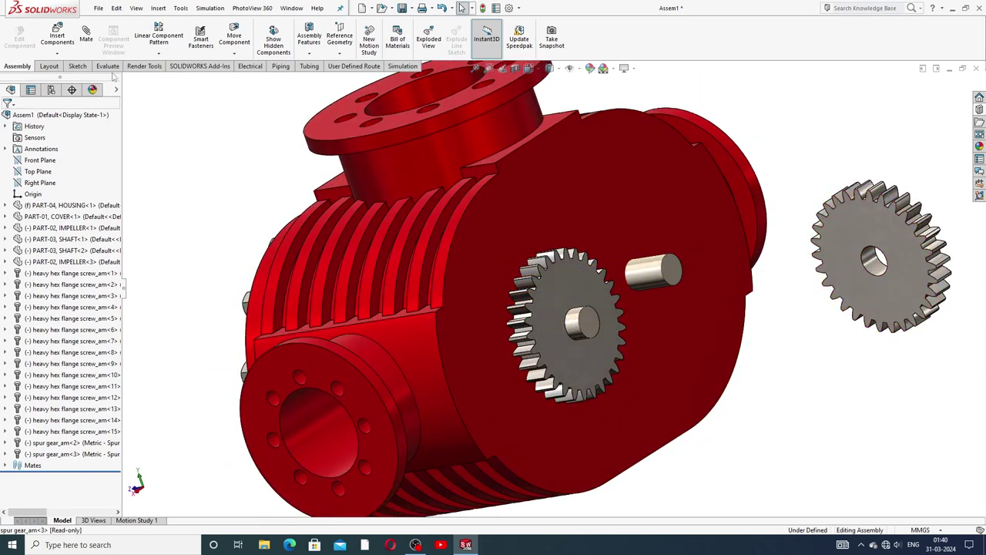
Step: Mate the loose gear concentric and coincident onto the upper shaft
left_click(86, 37)
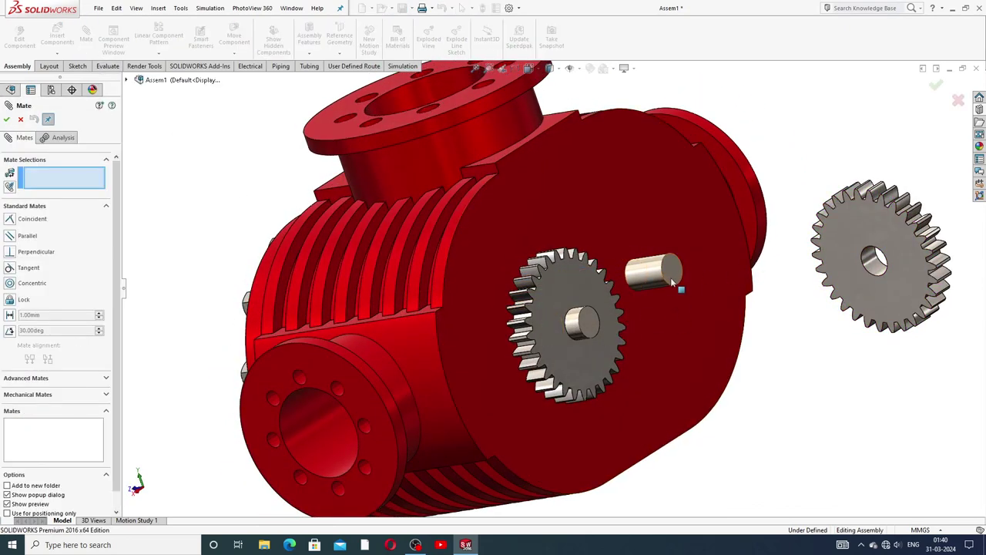
left_click(673, 286)
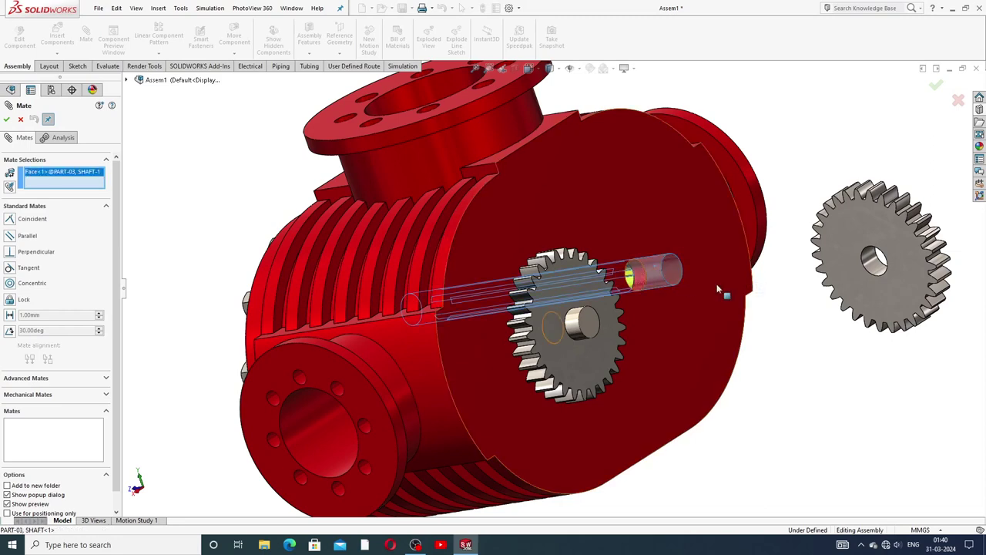
left_click(865, 266)
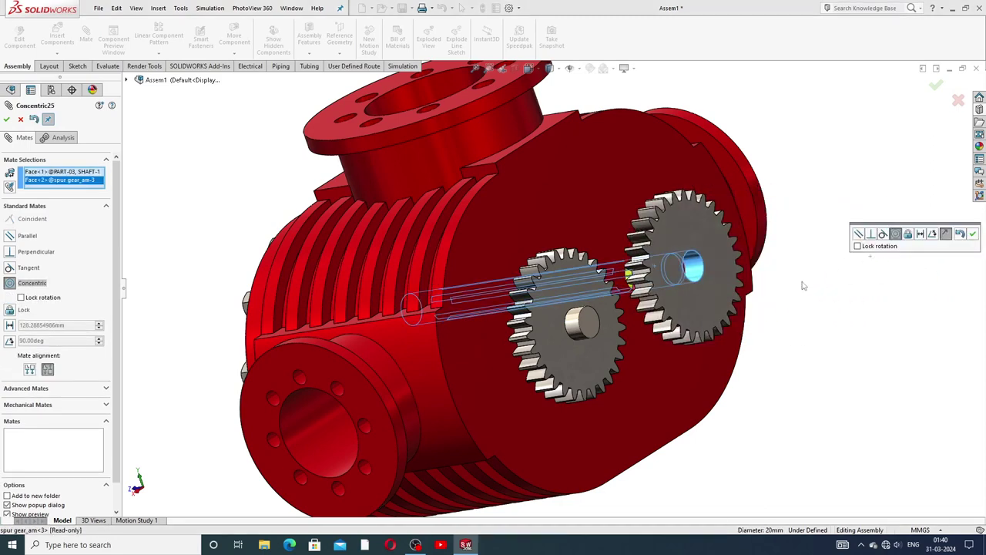
left_click(974, 235)
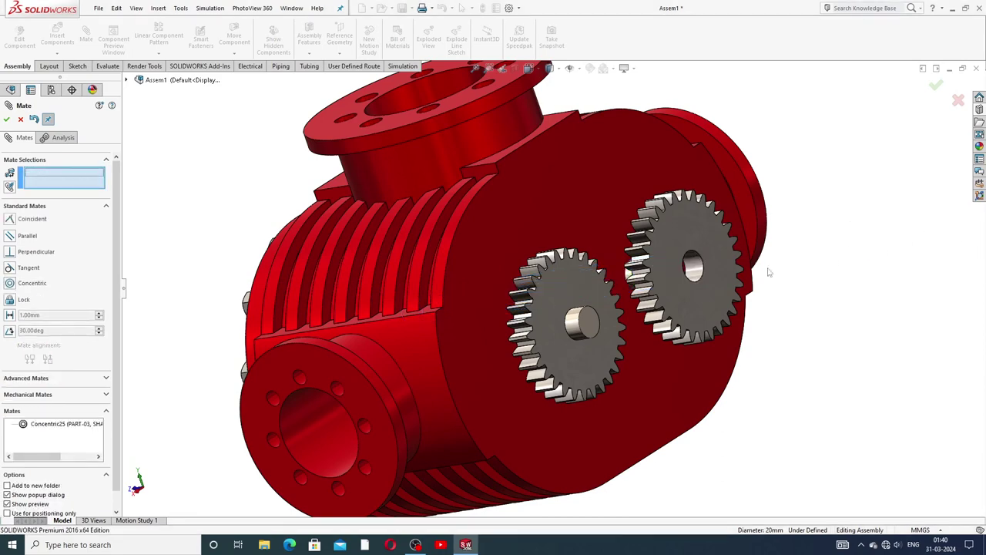
scroll(698, 283, "down", 3)
scroll(656, 289, "down", 2)
left_click_drag(656, 289, 590, 264)
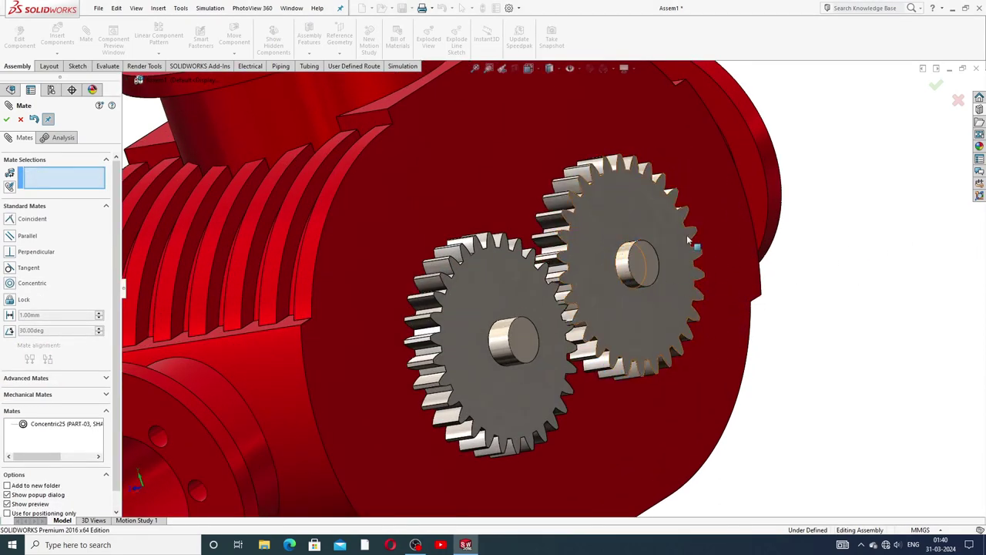
left_click(638, 226)
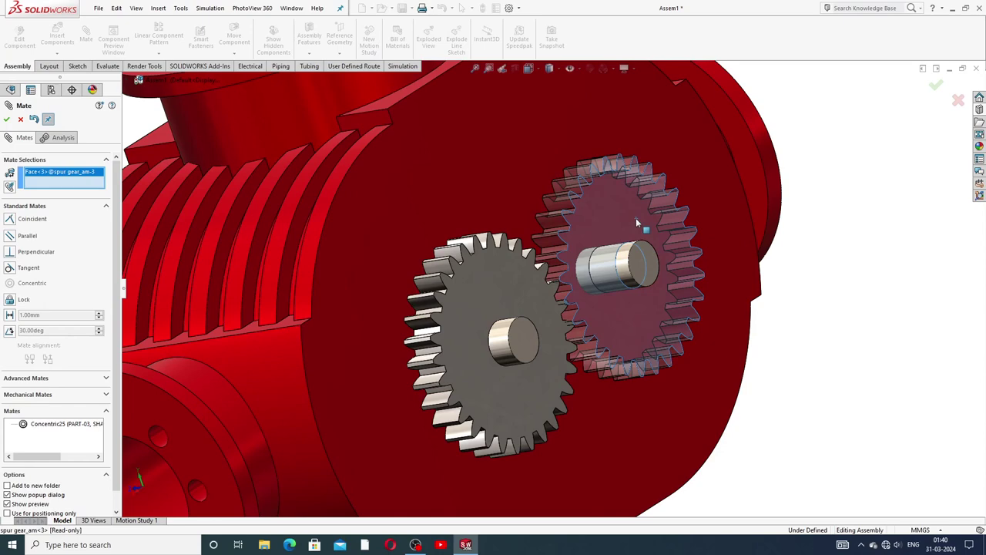
left_click(642, 263)
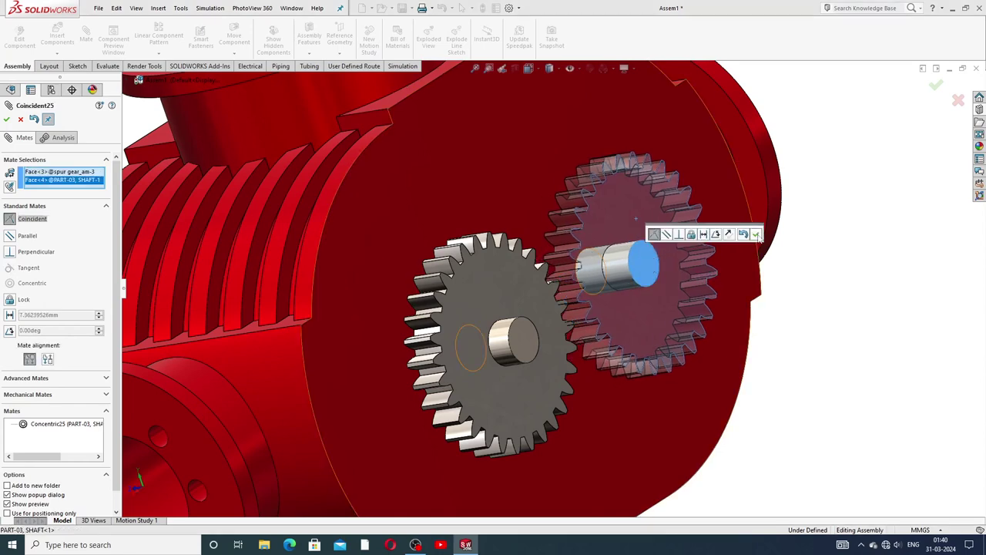
left_click(756, 234)
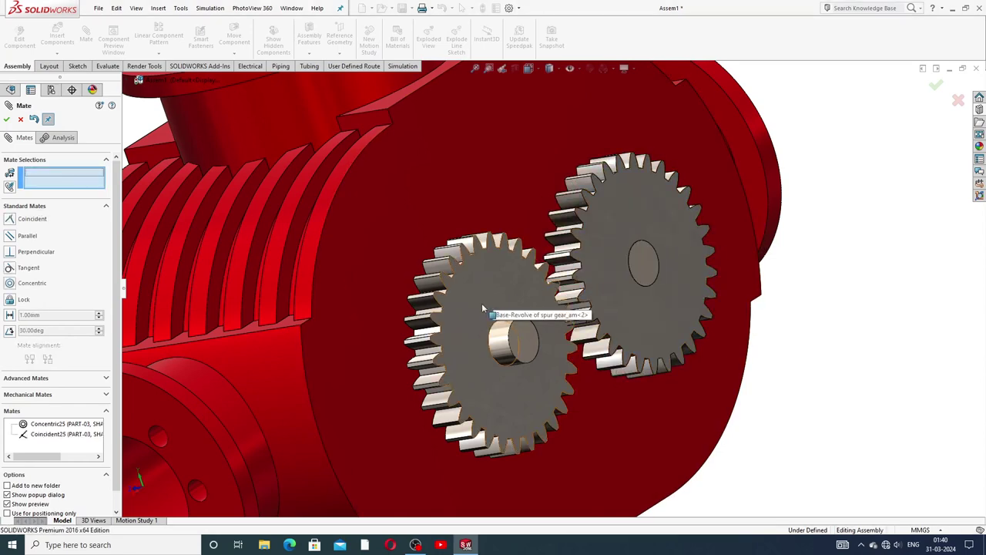
Step: Mate the left gear concentric and coincident onto its shaft, flush with the shaft end
scroll(470, 370, "down", 2)
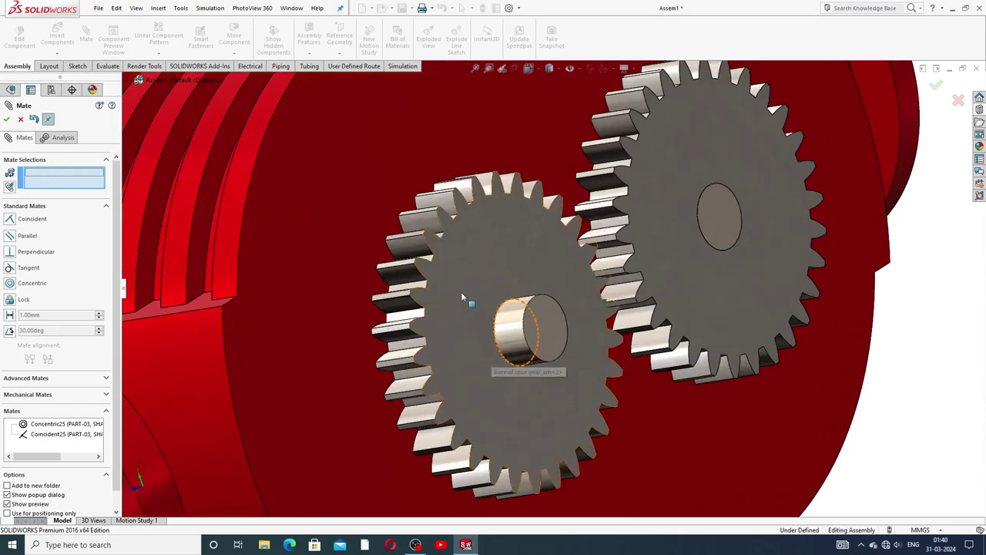
mouse_move(437, 297)
left_mouse_down()
mouse_move(700, 374)
mouse_move(750, 379)
left_mouse_up()
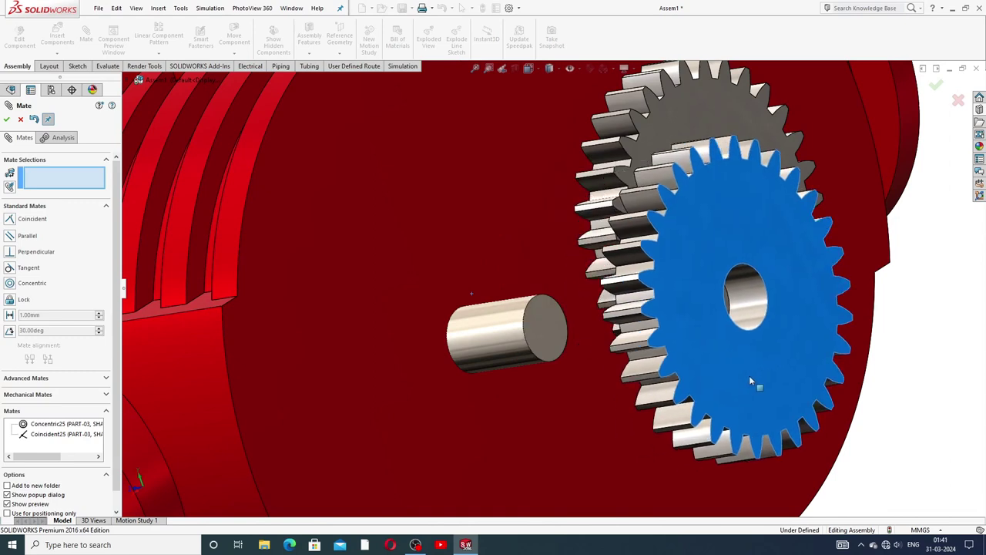
left_click(505, 331)
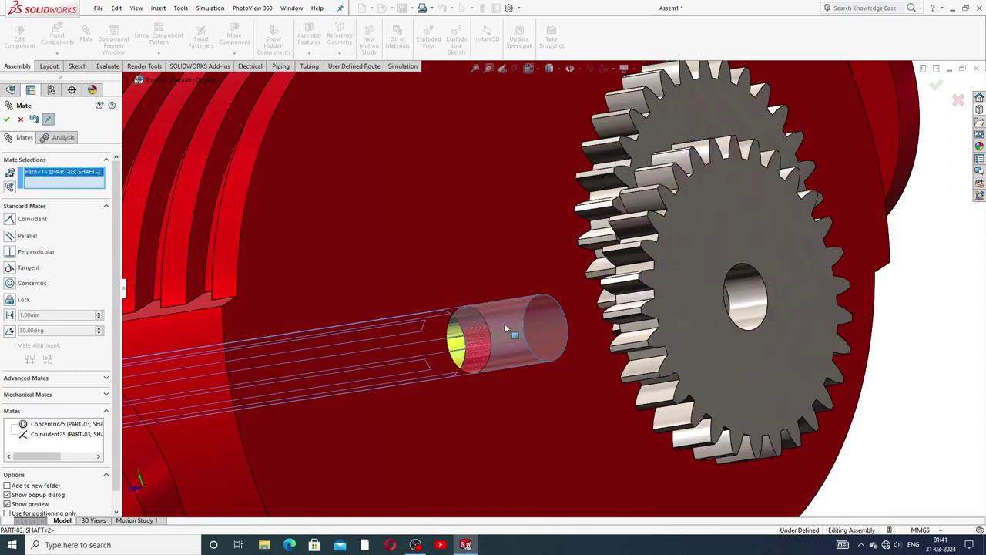
left_click(747, 299)
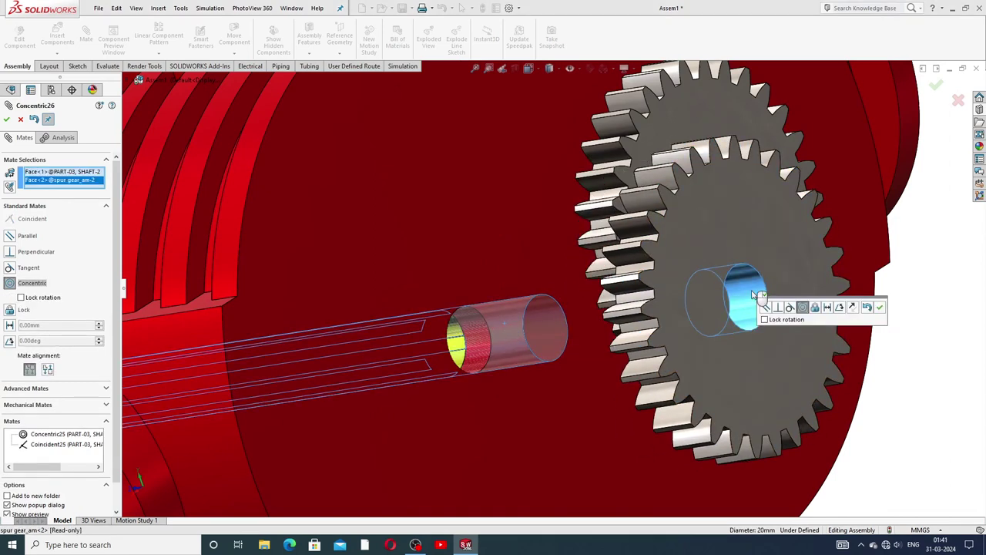
left_click(880, 307)
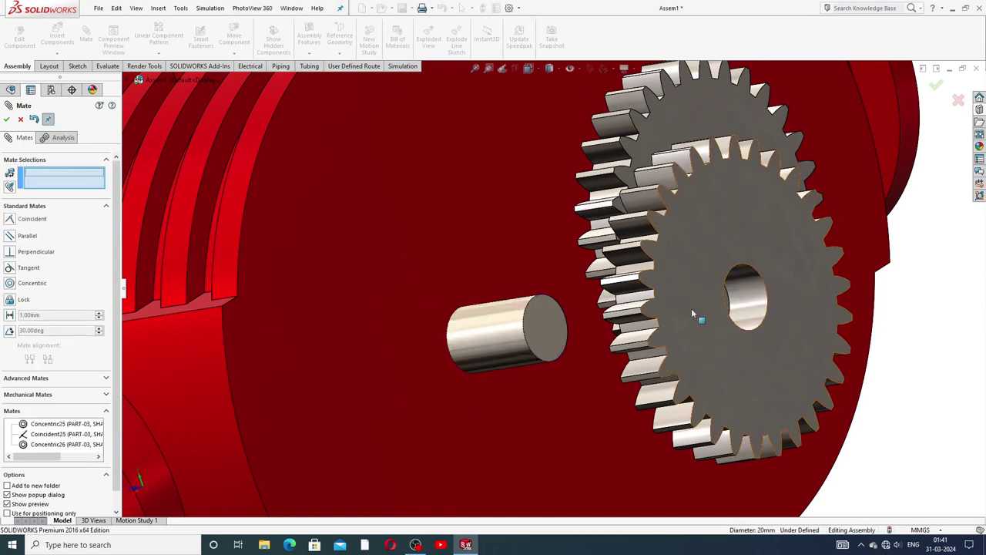
left_click_drag(666, 322, 420, 339)
left_click(484, 282)
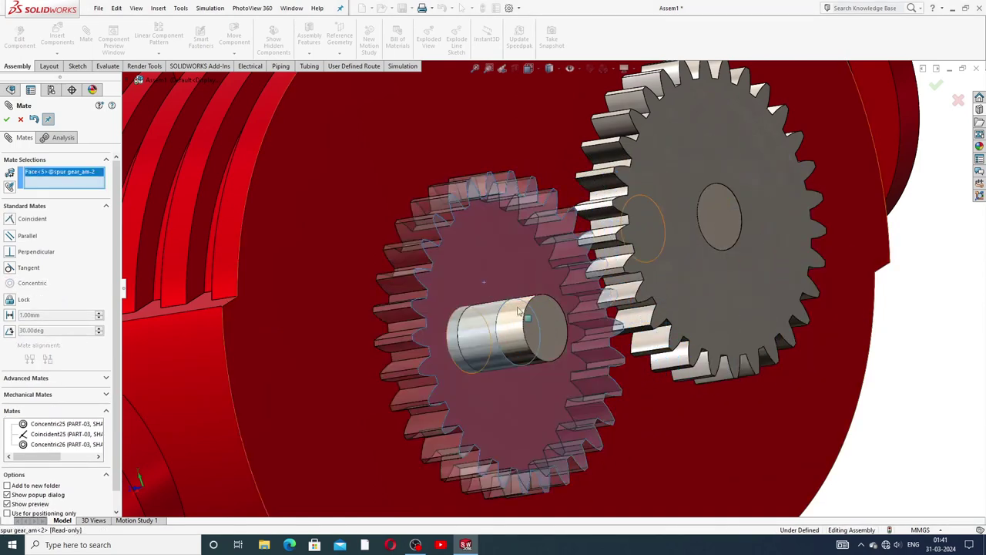
left_click(551, 323)
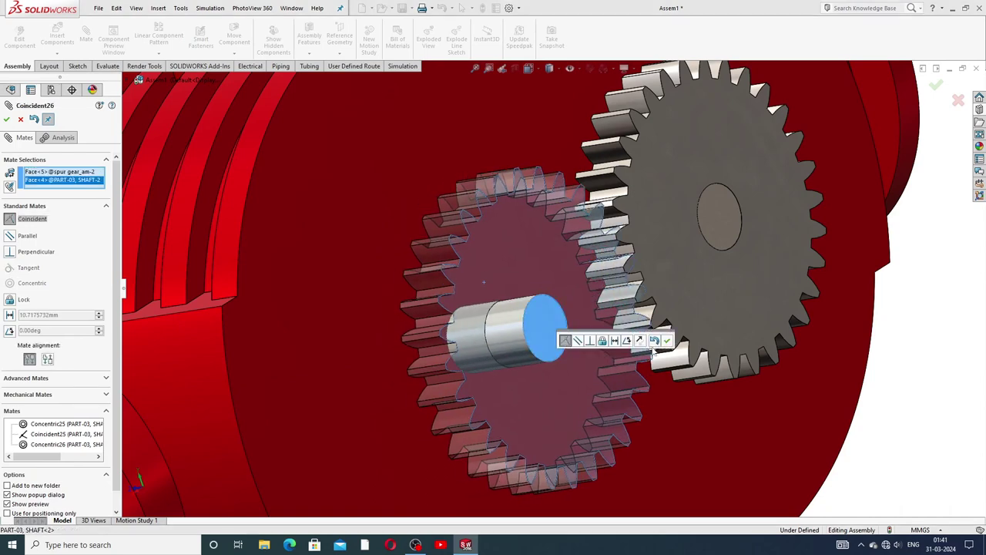
left_click(667, 339)
scroll(670, 332, "up", 5)
scroll(668, 329, "up", 2)
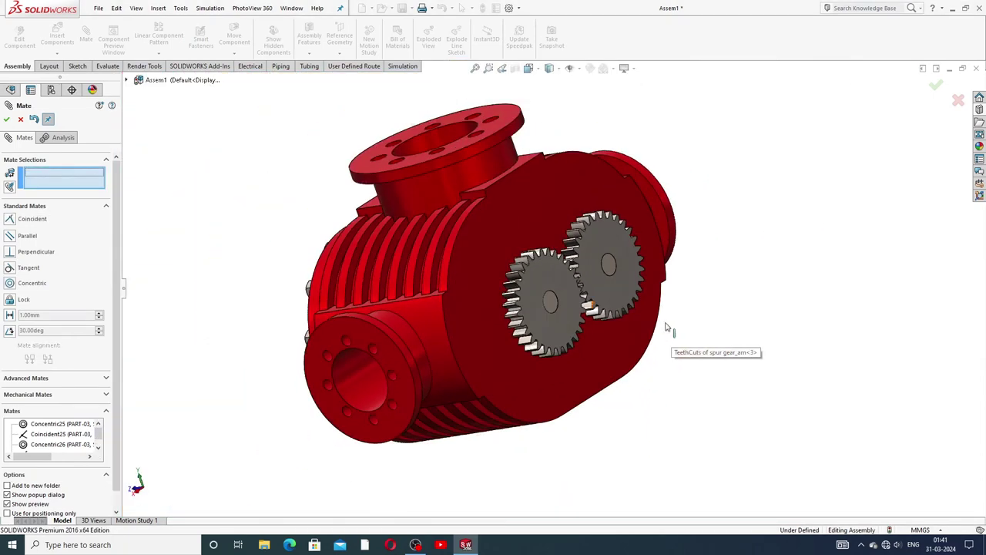
middle_click_drag(639, 290, 539, 296)
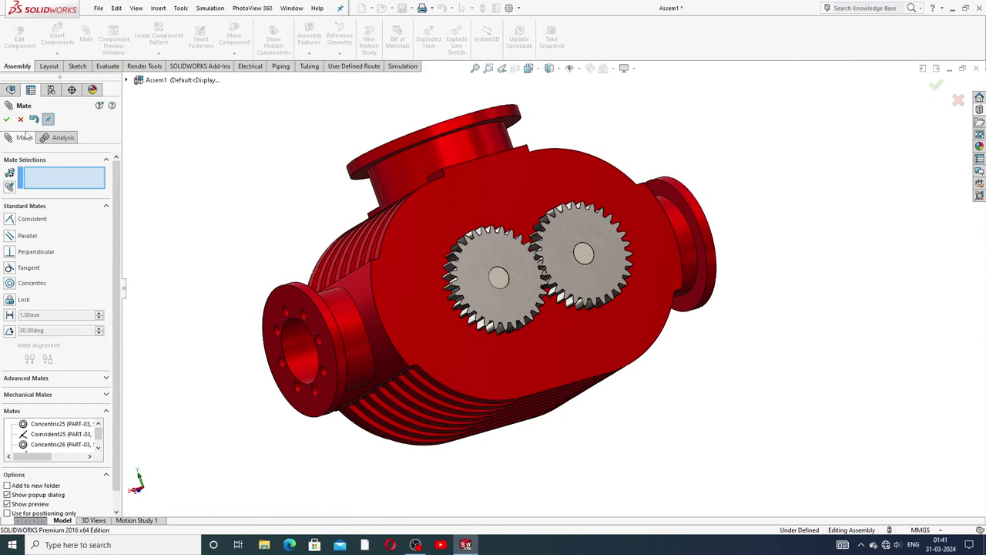
Step: Exit the Mate tool and nudge the left gear against the right one
left_click(20, 119)
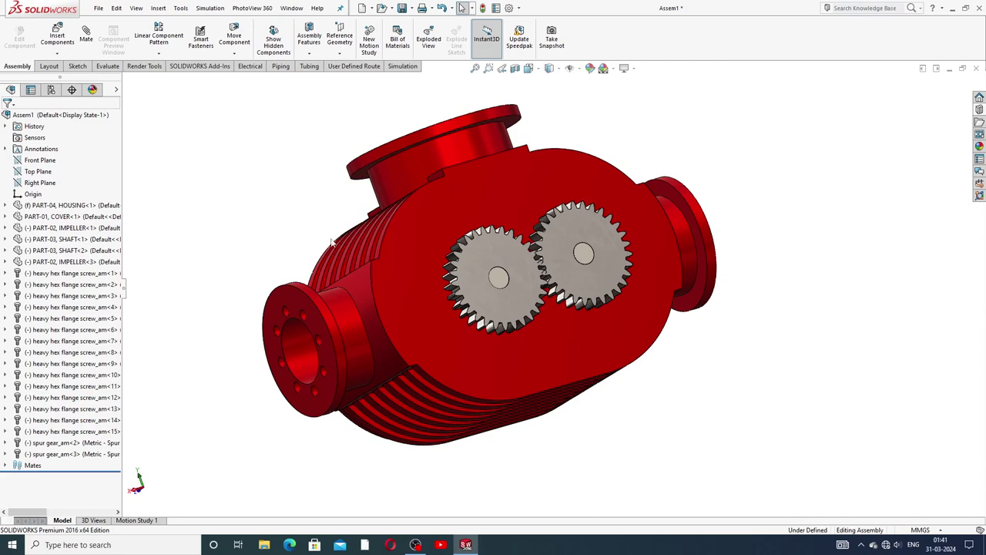
mouse_move(605, 216)
middle_mouse_down()
mouse_move(566, 221)
mouse_move(570, 239)
middle_mouse_up()
scroll(570, 247, "down", 3)
scroll(572, 257, "down", 3)
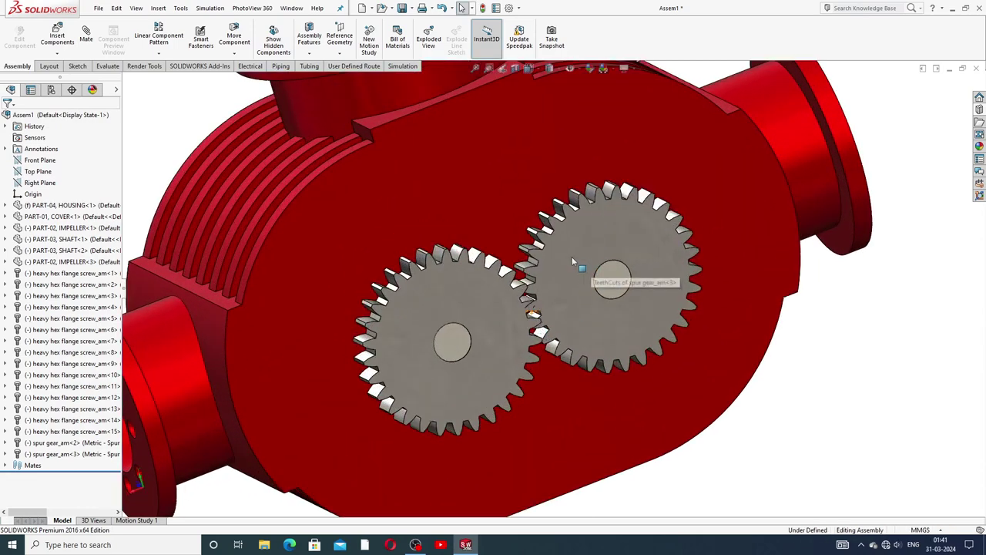
left_click(615, 233)
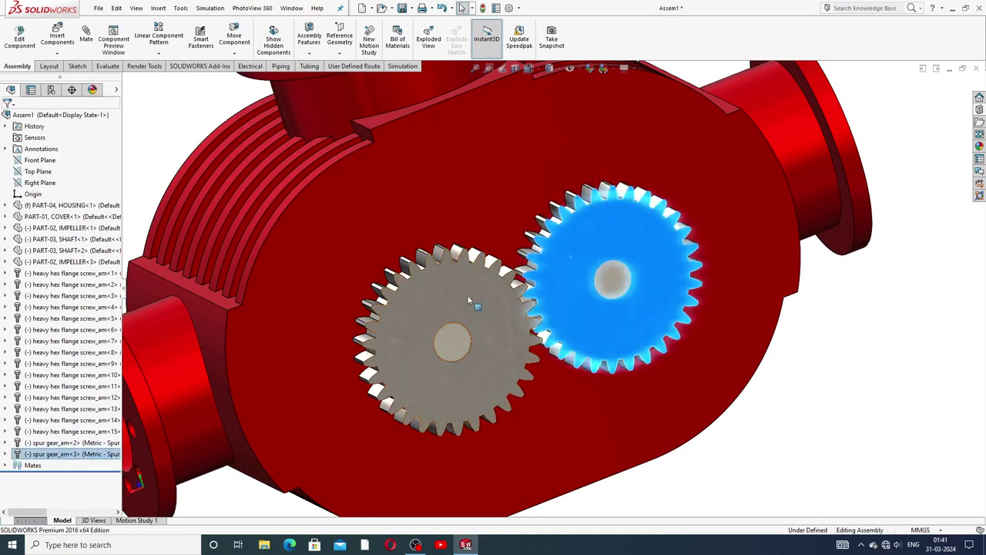
left_click_drag(447, 339, 430, 399)
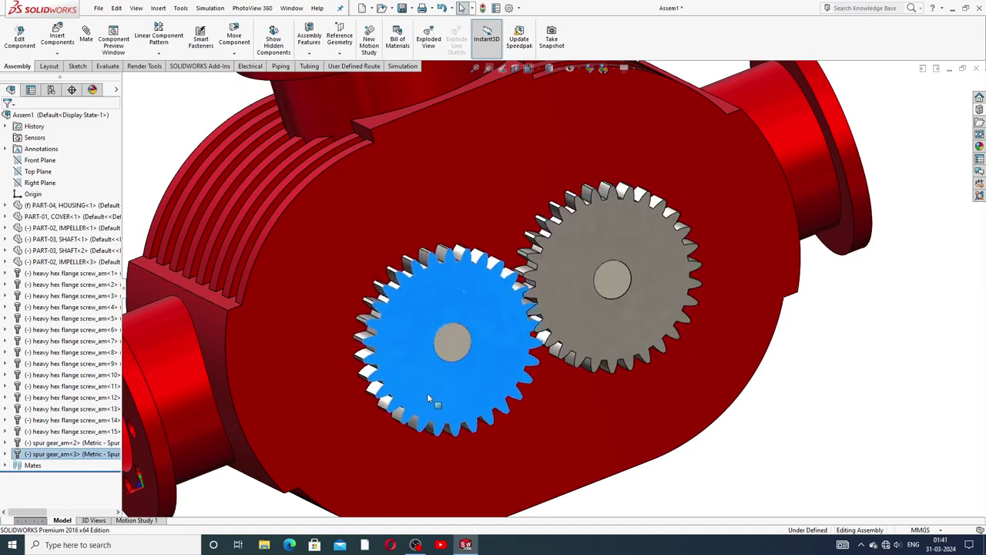
left_click(796, 345)
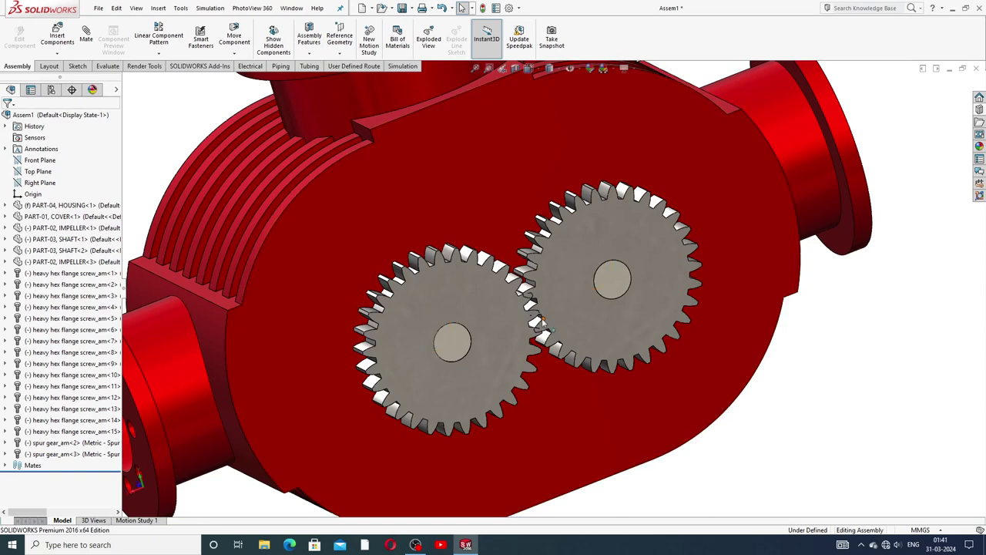
scroll(542, 319, "down", 3)
scroll(547, 324, "down", 2)
scroll(573, 262, "up", 2)
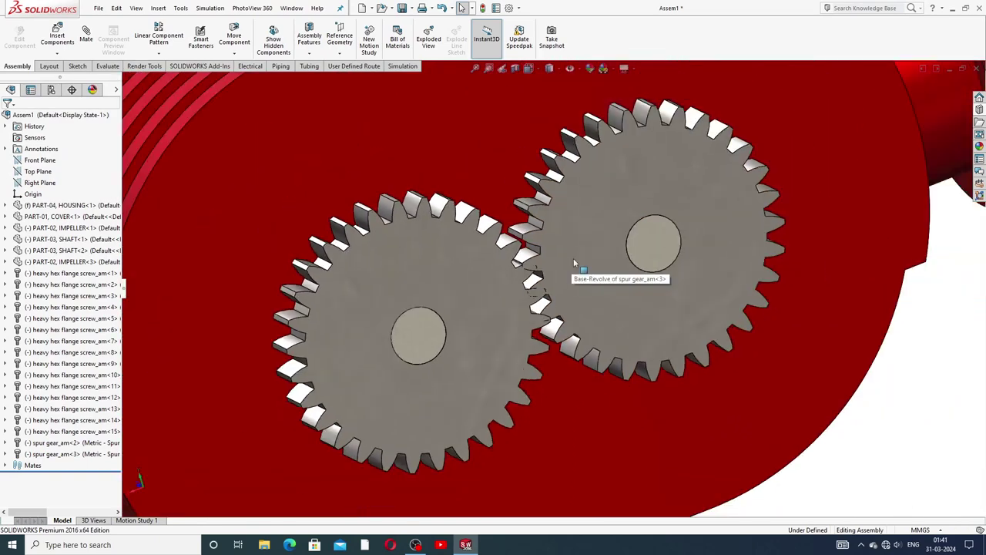
scroll(578, 259, "up", 1)
scroll(579, 261, "up", 1)
scroll(579, 262, "up", 1)
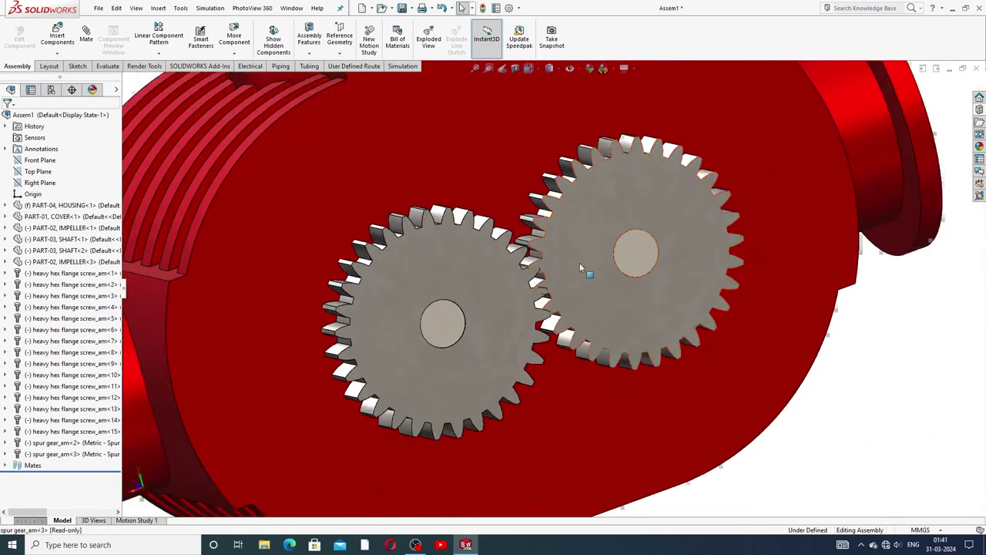
scroll(580, 263, "up", 2)
Step: Dismiss the unsaved-document notice and spin the left gear to test the tooth mesh
left_click(516, 271)
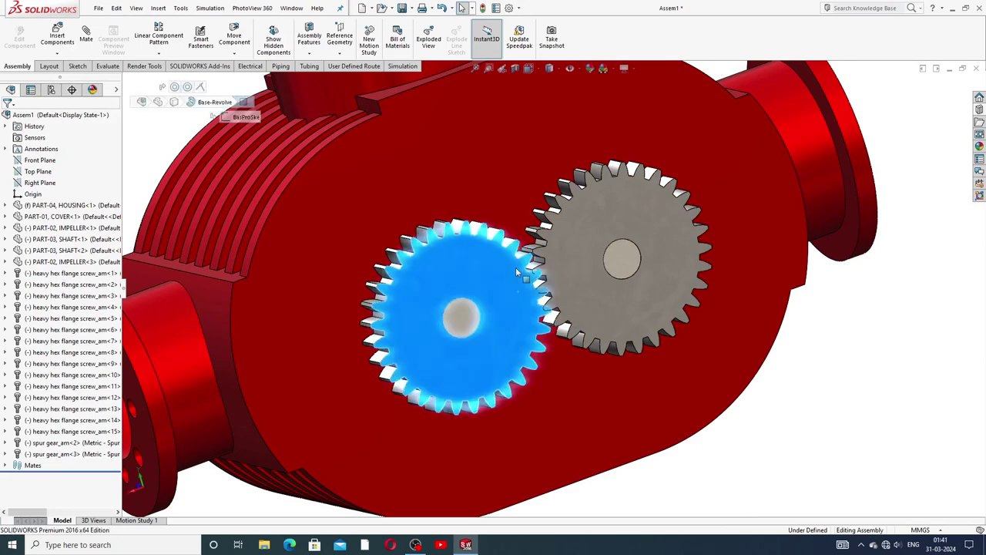
scroll(571, 305, "down", 2)
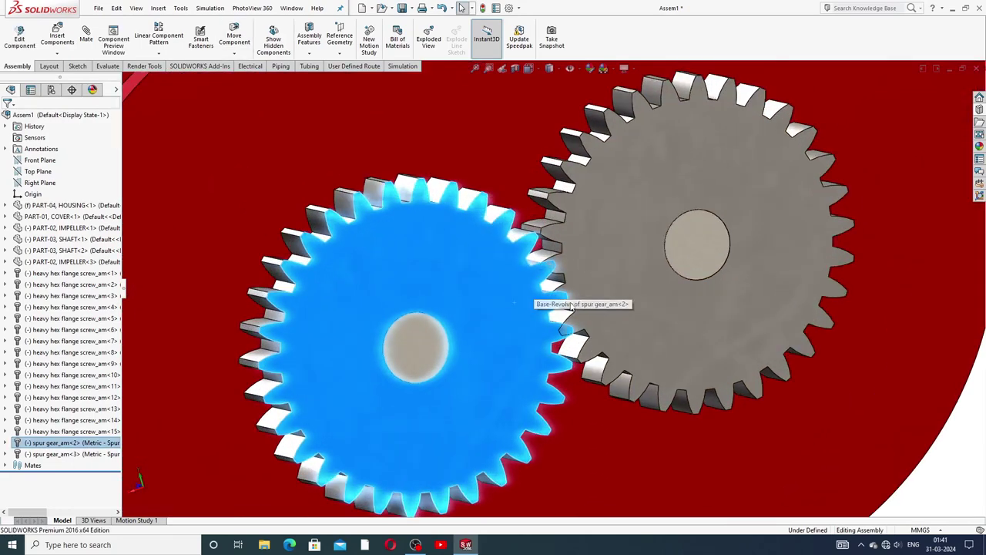
left_click(578, 270)
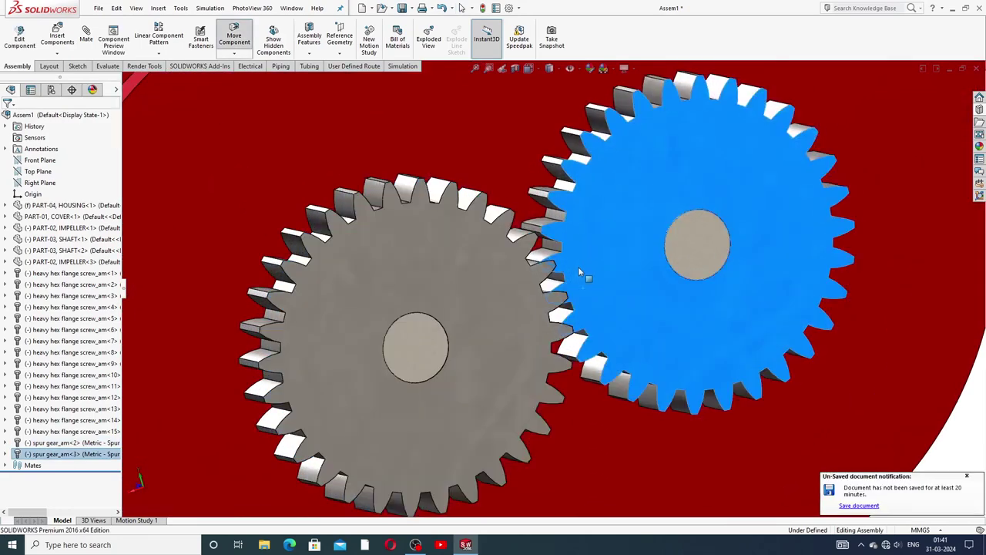
left_click(967, 477)
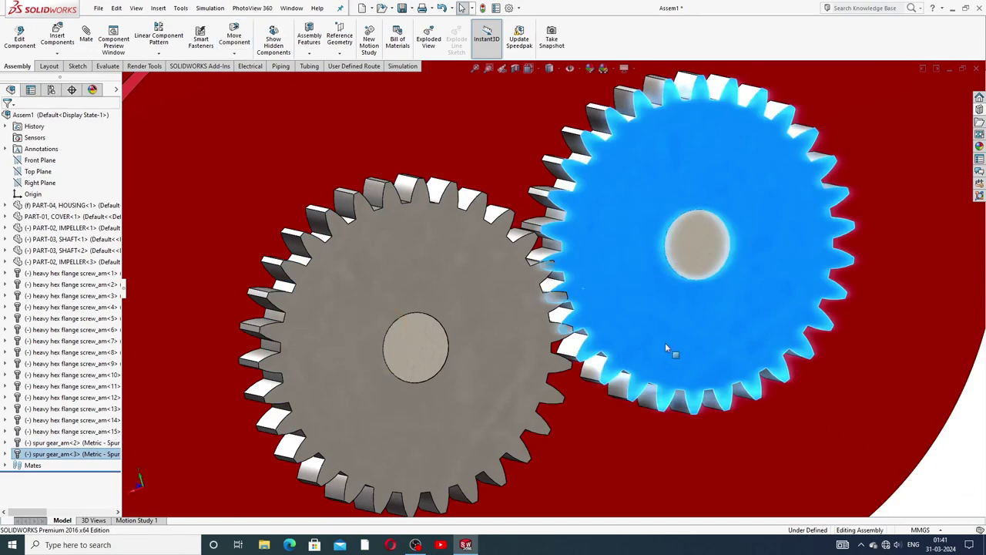
middle_click_drag(596, 331, 597, 299)
scroll(593, 309, "up", 5)
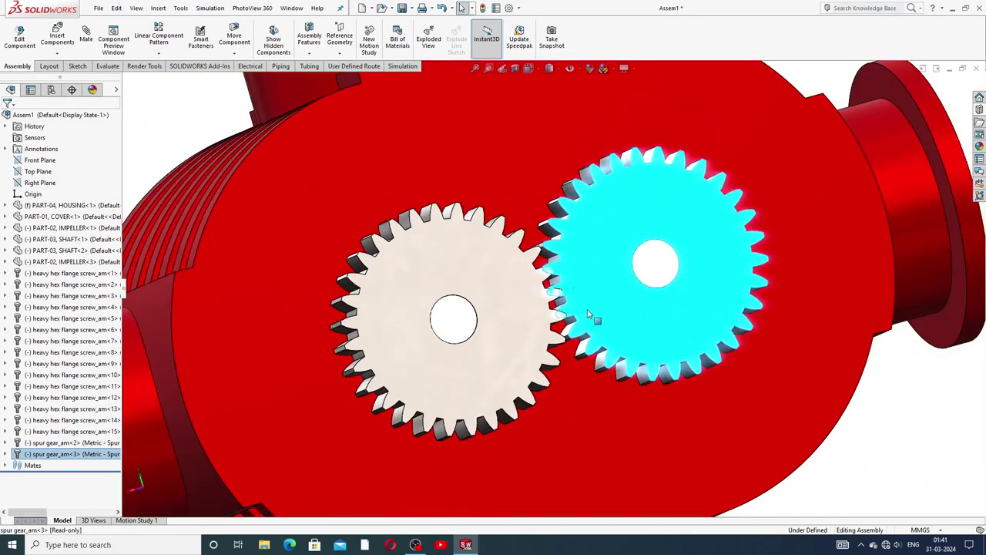
scroll(540, 332, "down", 5)
left_click_drag(549, 336, 557, 356)
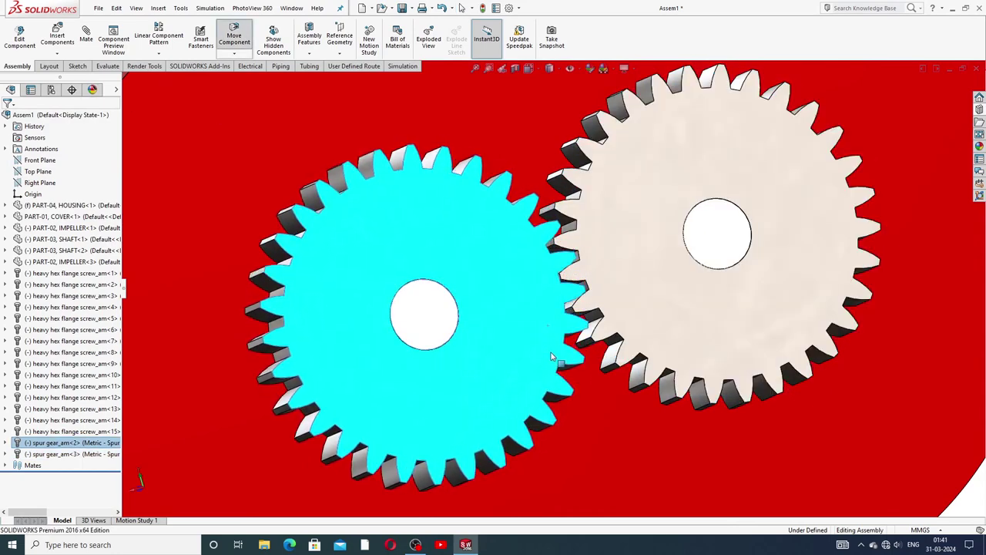
key("Escape")
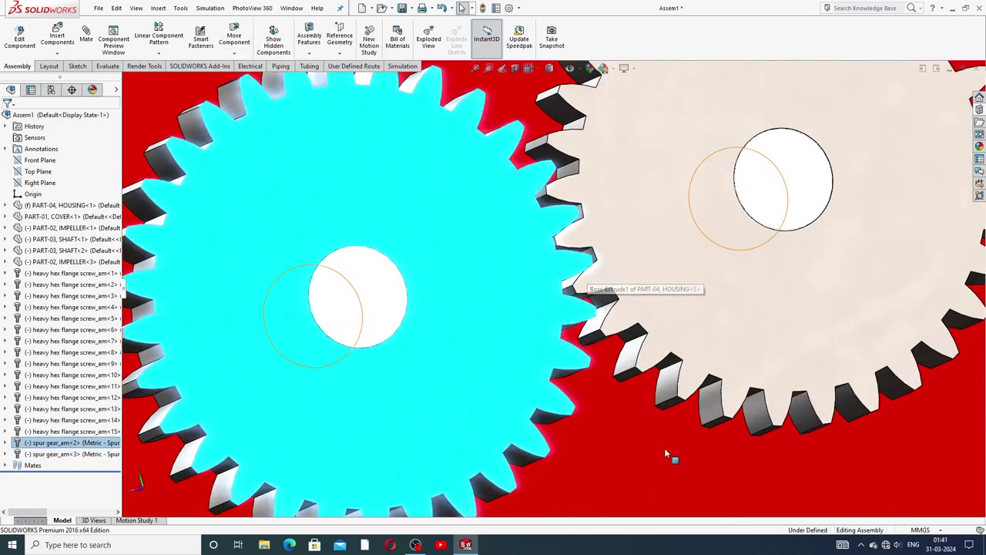
Step: Orbit out to view the full red housing from above
left_click(666, 456)
scroll(666, 456, "up", 2)
scroll(690, 424, "up", 3)
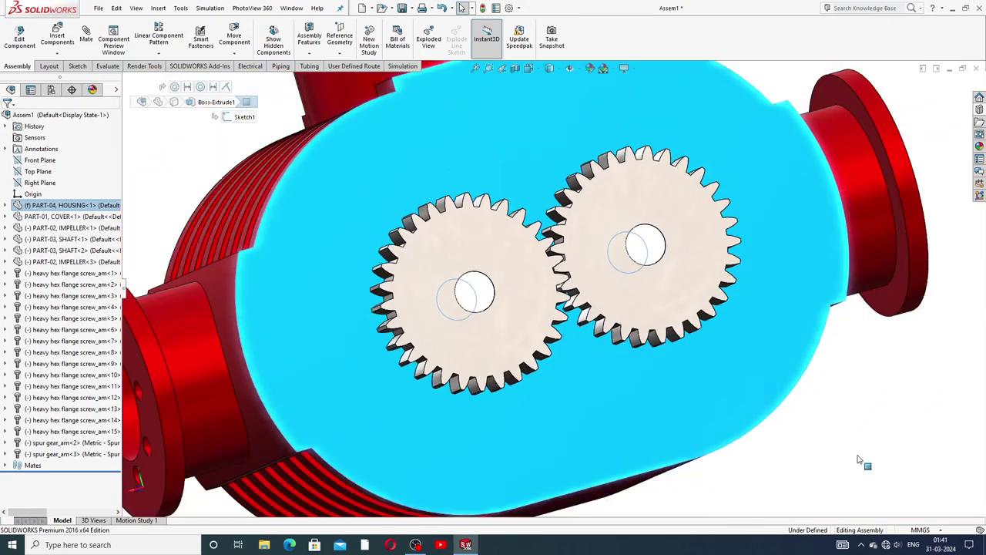
key("Escape")
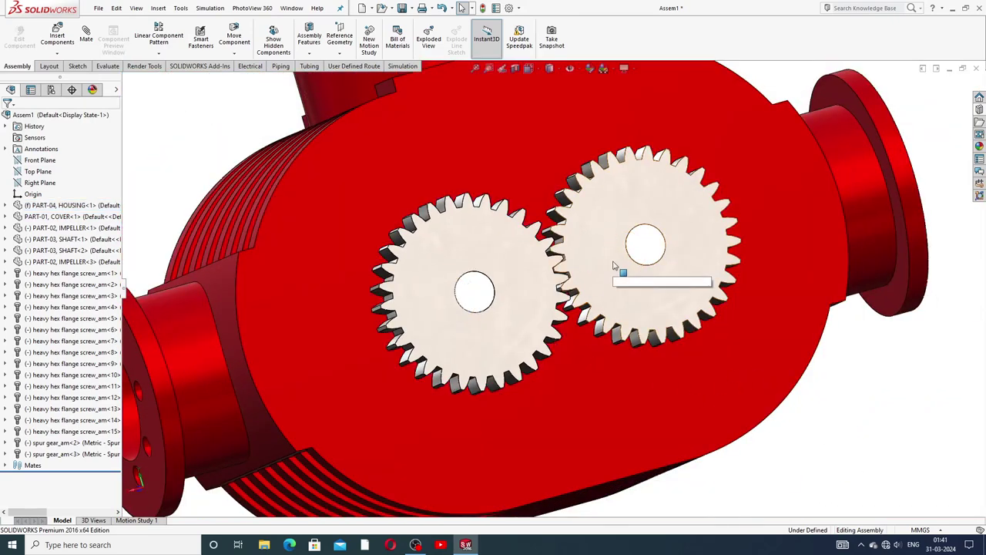
scroll(608, 266, "up", 3)
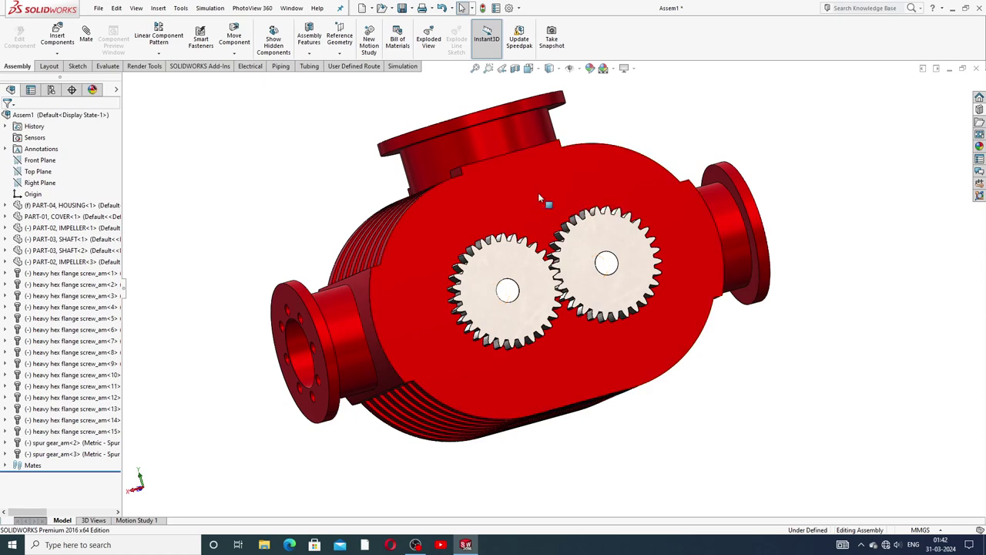
middle_click_drag(538, 193, 552, 260)
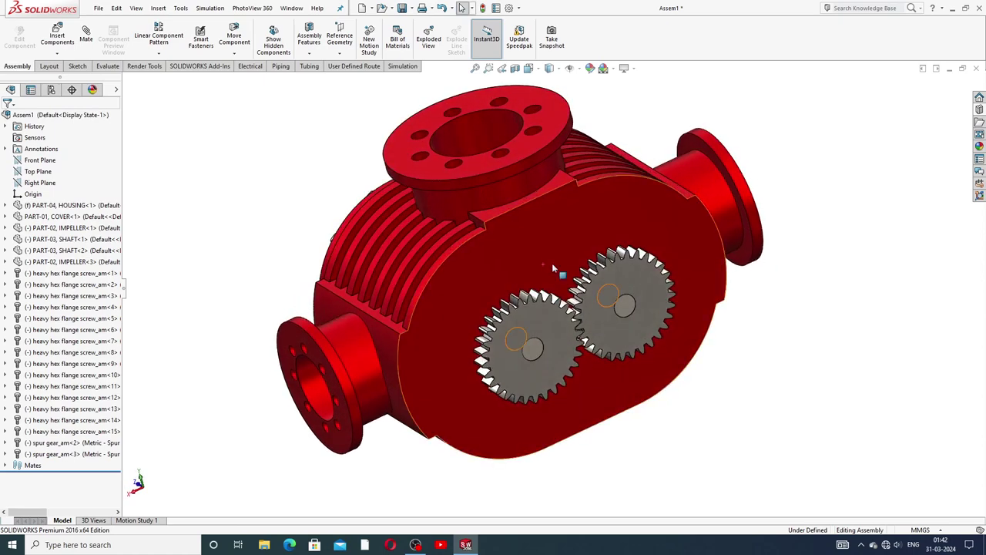
scroll(527, 349, "down", 2)
Step: Click through each gear and its shaft, ending on the right gear's shaft
left_click(673, 282)
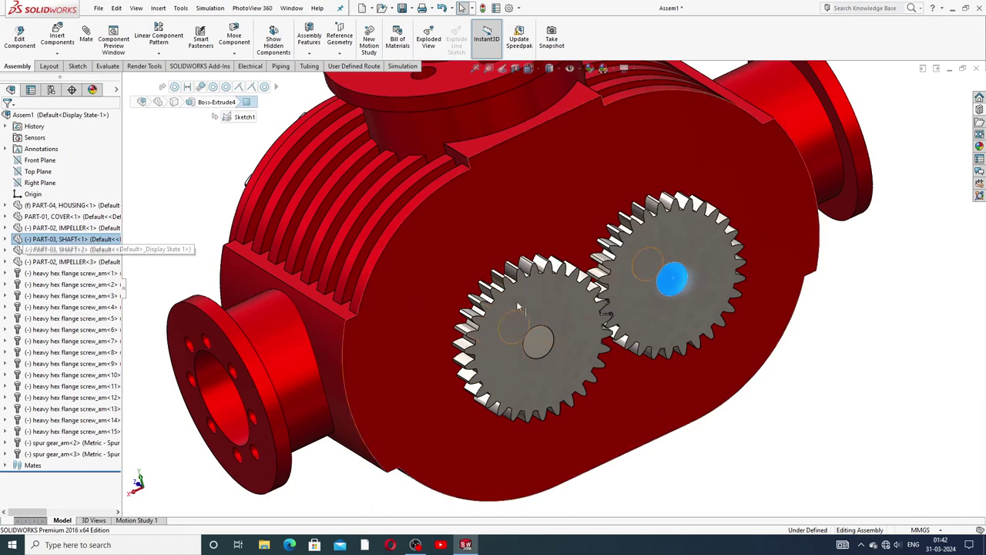
left_click(646, 247)
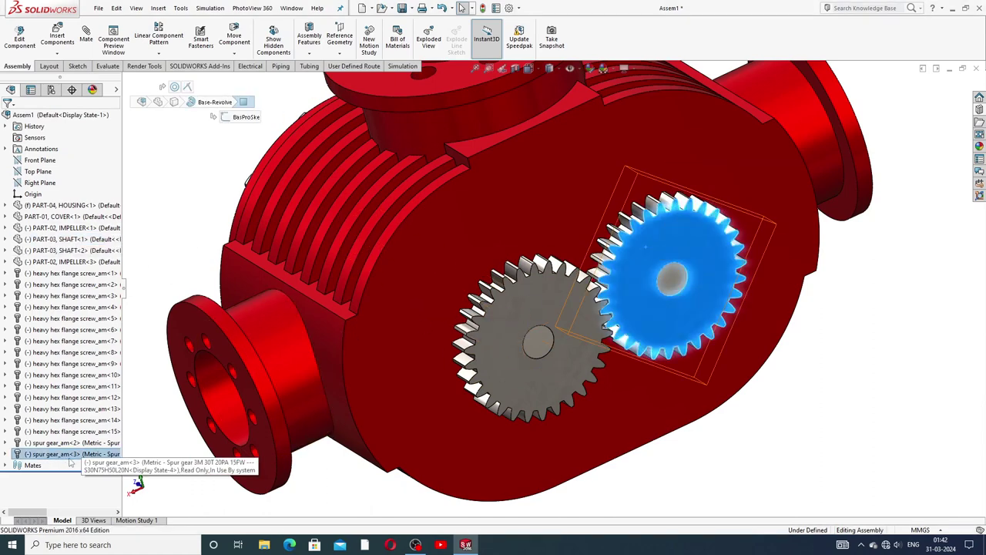
left_click(742, 427)
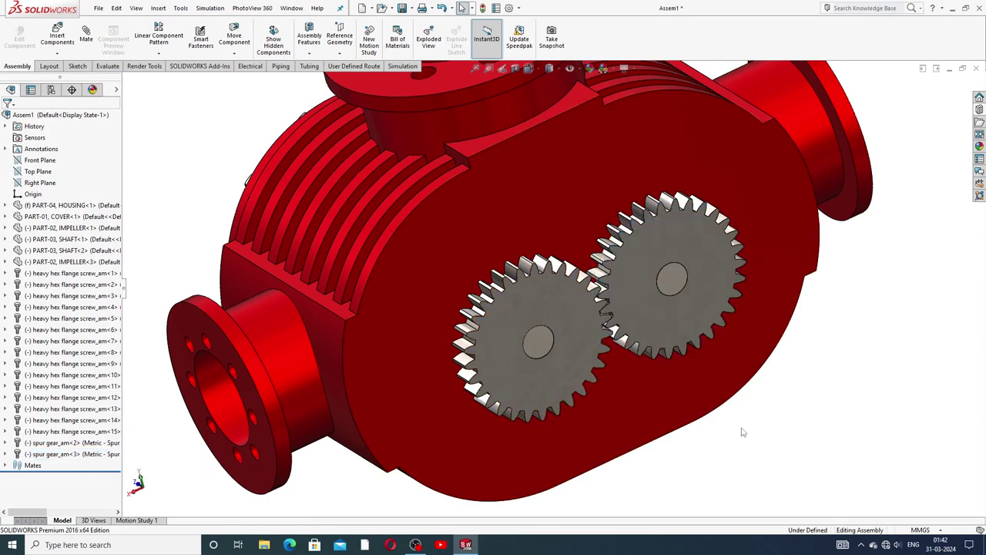
left_click(548, 341)
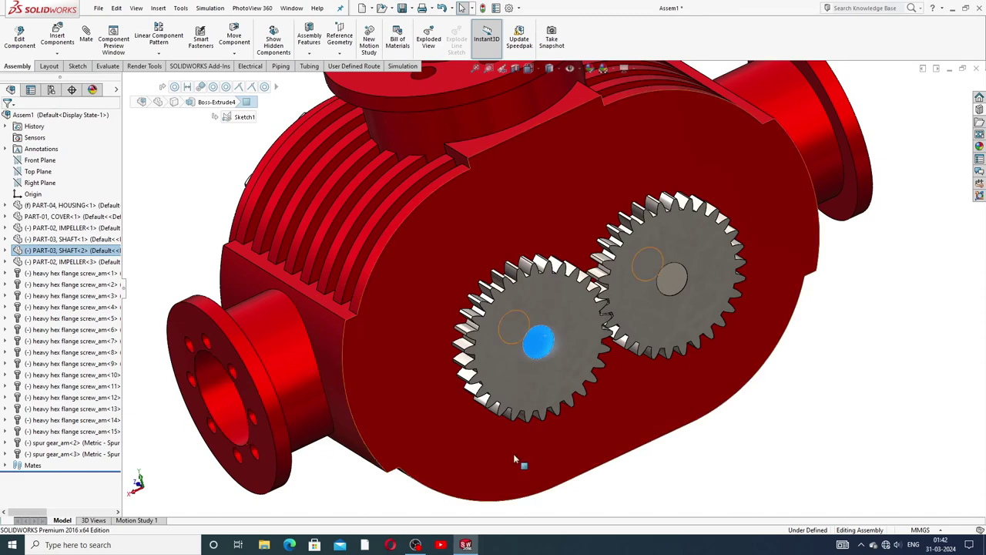
left_click(539, 385)
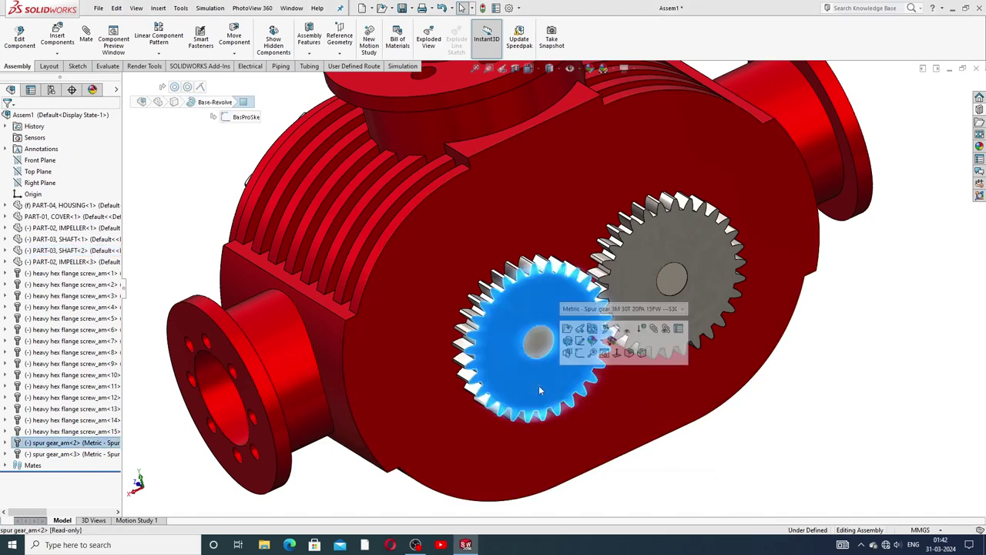
left_click(694, 494)
left_click(678, 276)
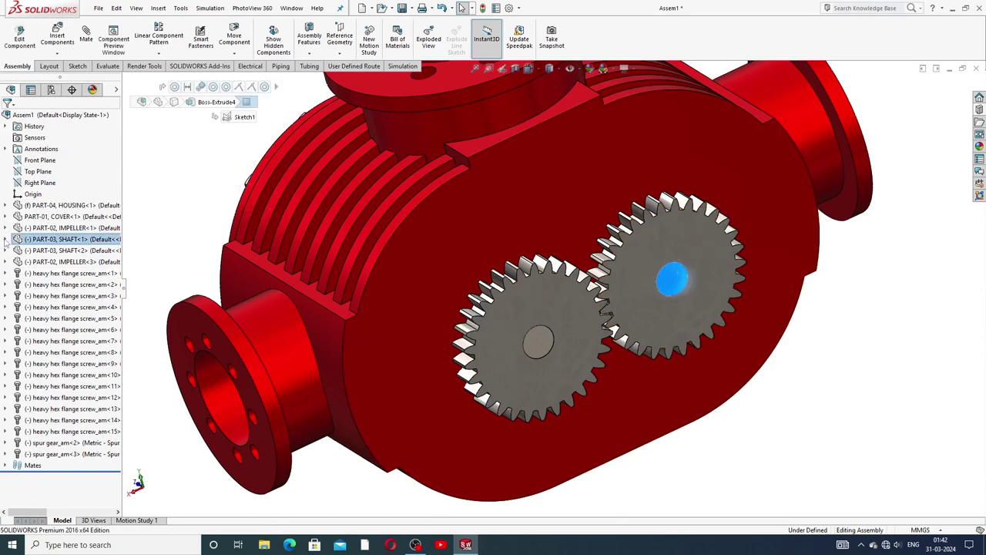
Step: Select SHAFT<1>'s Top Plane and spur gear_am<3>'s Plane1 in the FeatureManager tree
left_click(6, 239)
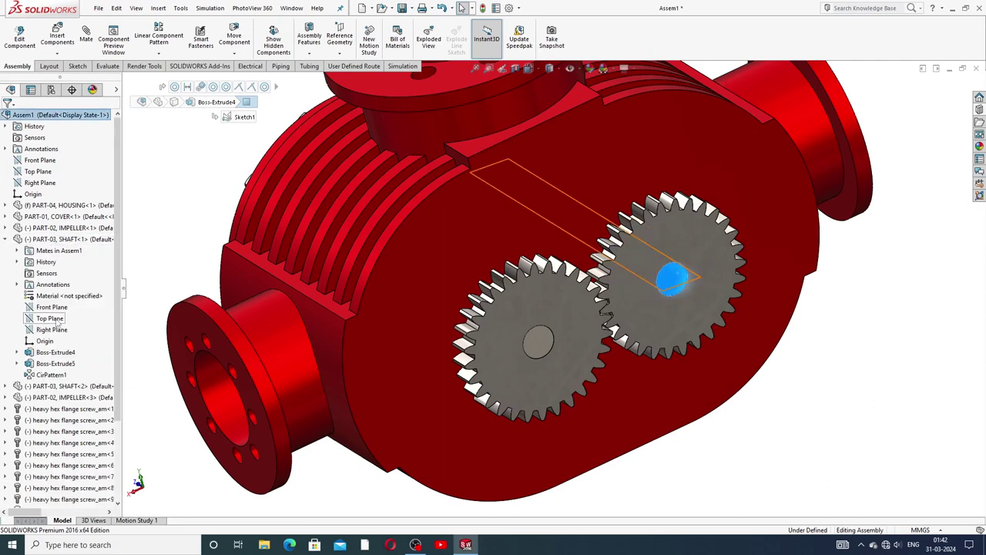
left_click(55, 321)
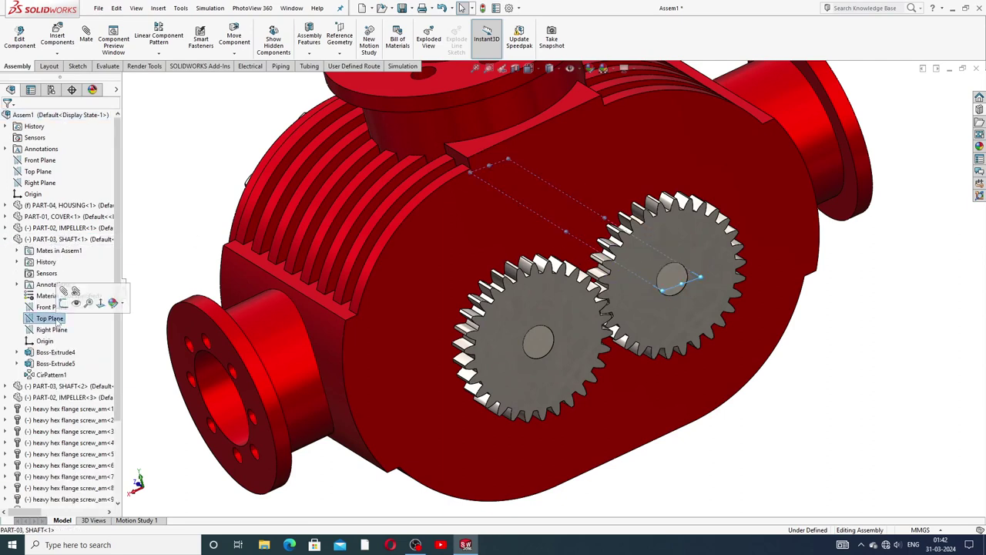
left_click(638, 308)
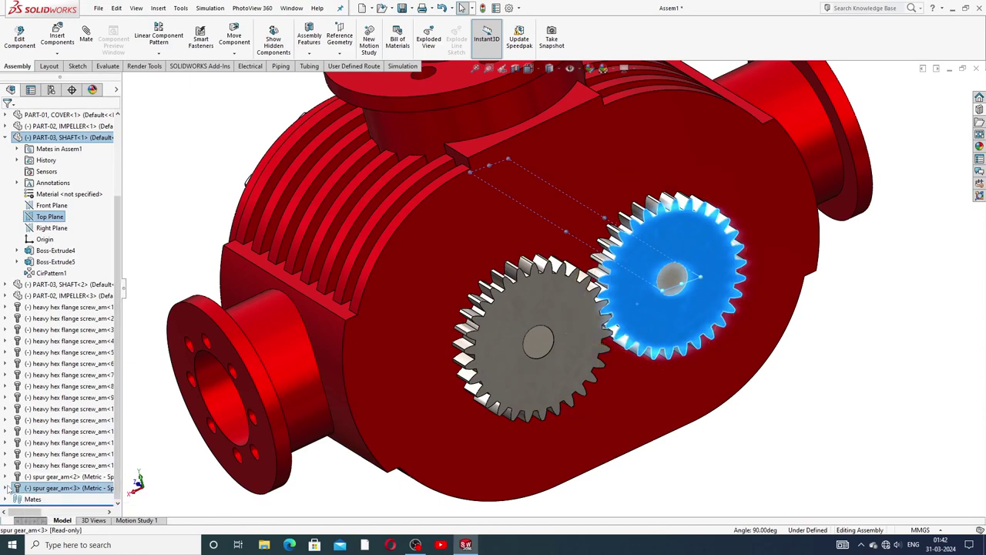
left_click(8, 499)
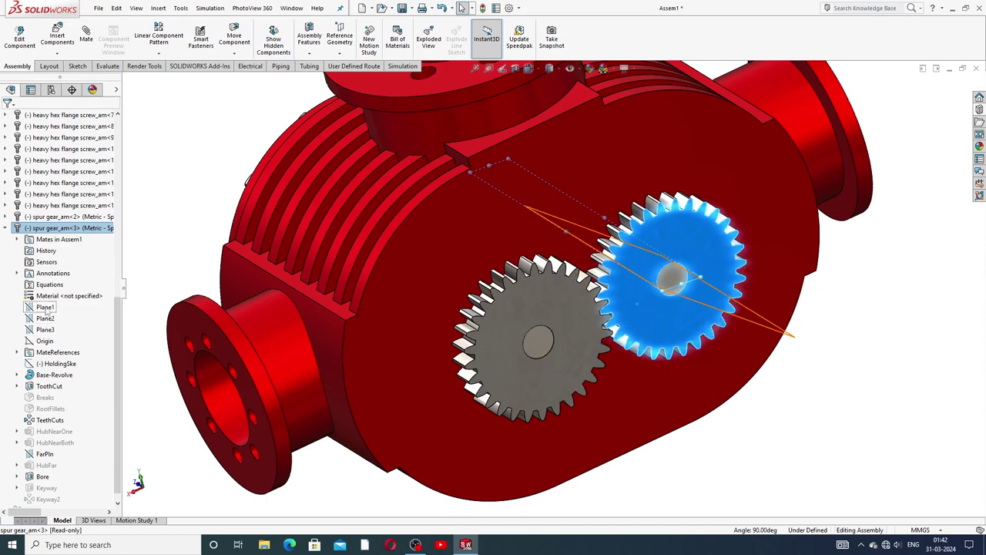
left_click(45, 308)
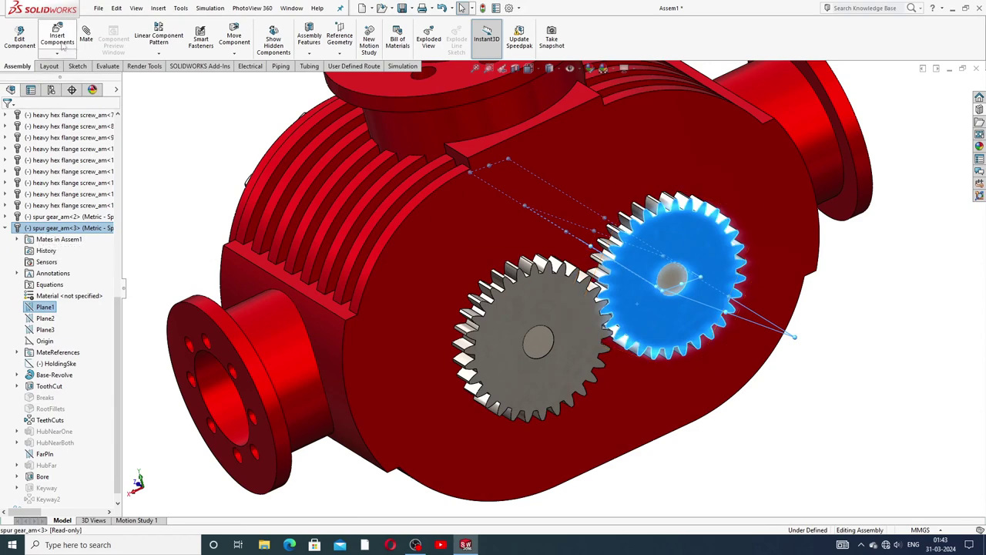
left_click(86, 36)
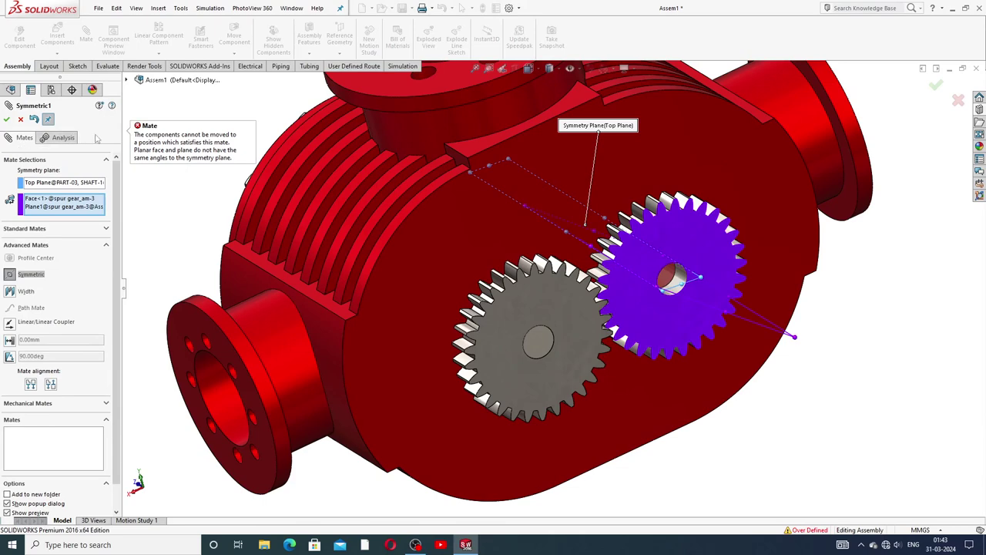
left_click(21, 119)
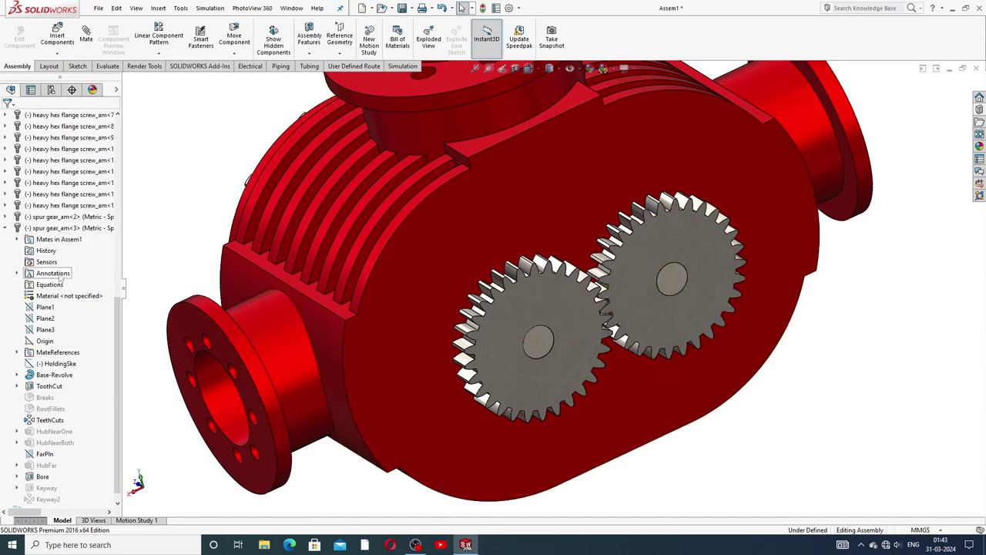
Step: Add a Coincident mate between the shaft's Top Plane and spur gear_am<3>'s Plane2
left_click_drag(116, 308, 100, 211)
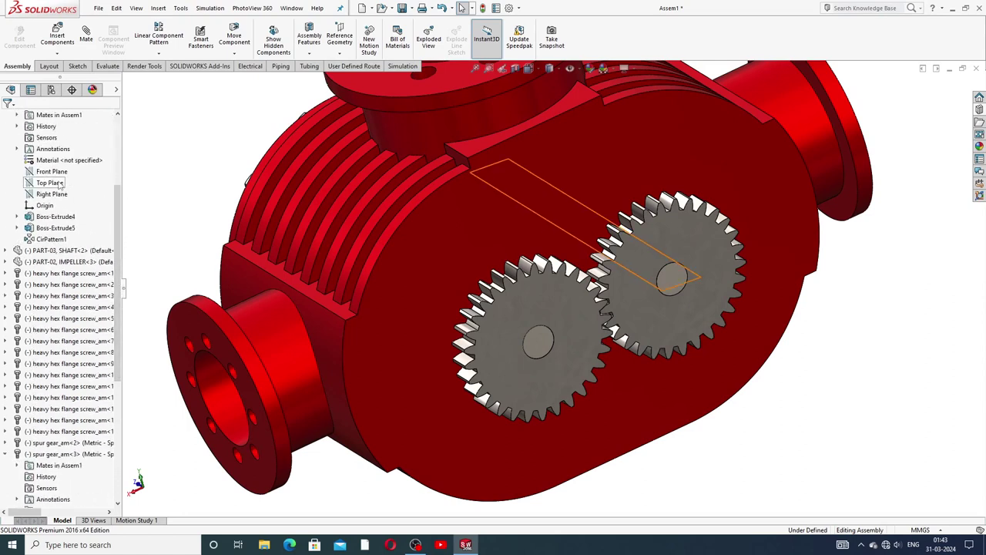
left_click(60, 184)
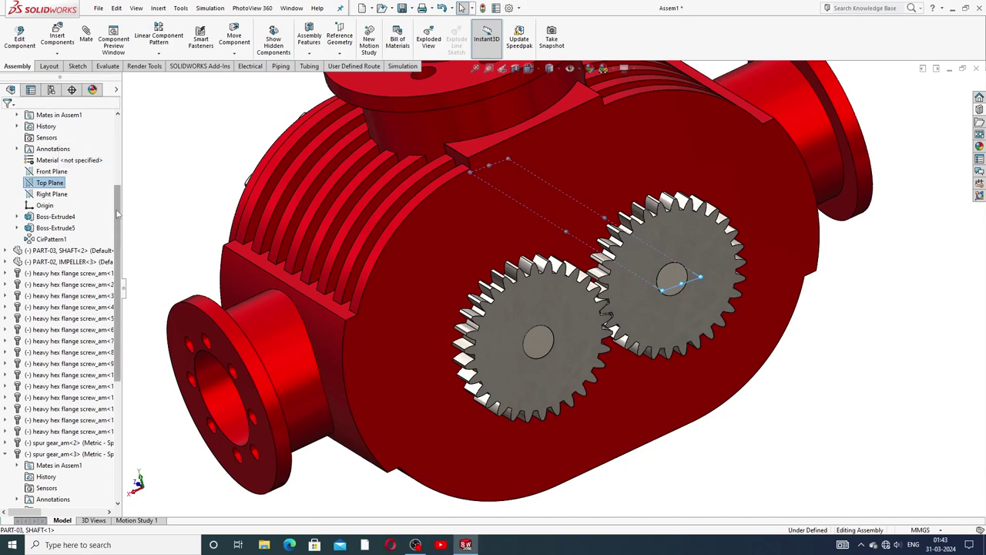
left_click_drag(118, 213, 118, 325)
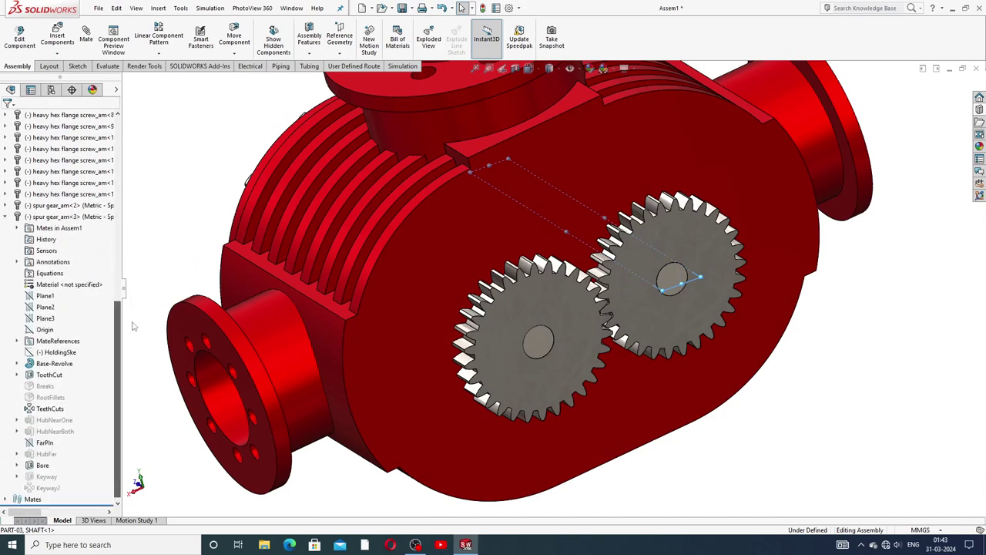
left_click(47, 310)
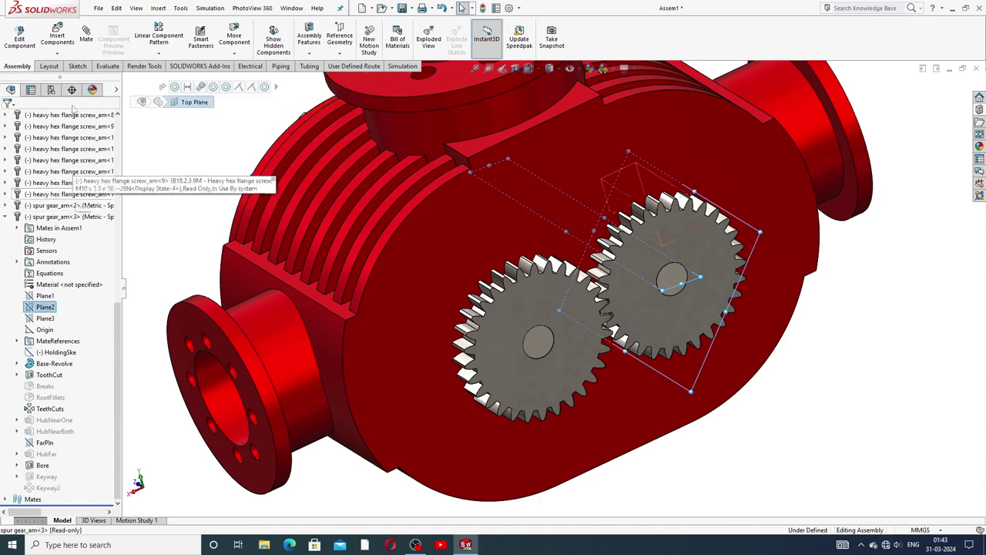
left_click(87, 37)
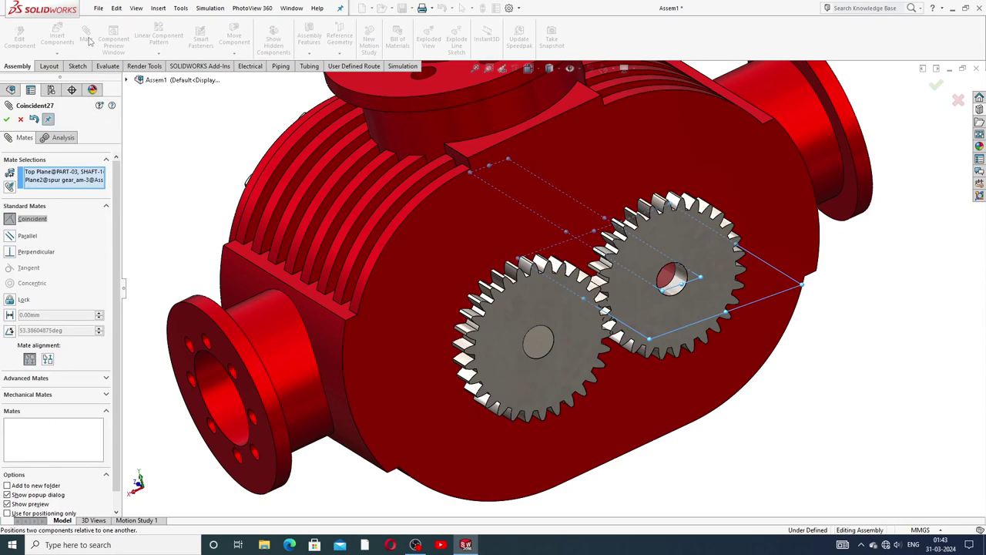
left_click(7, 119)
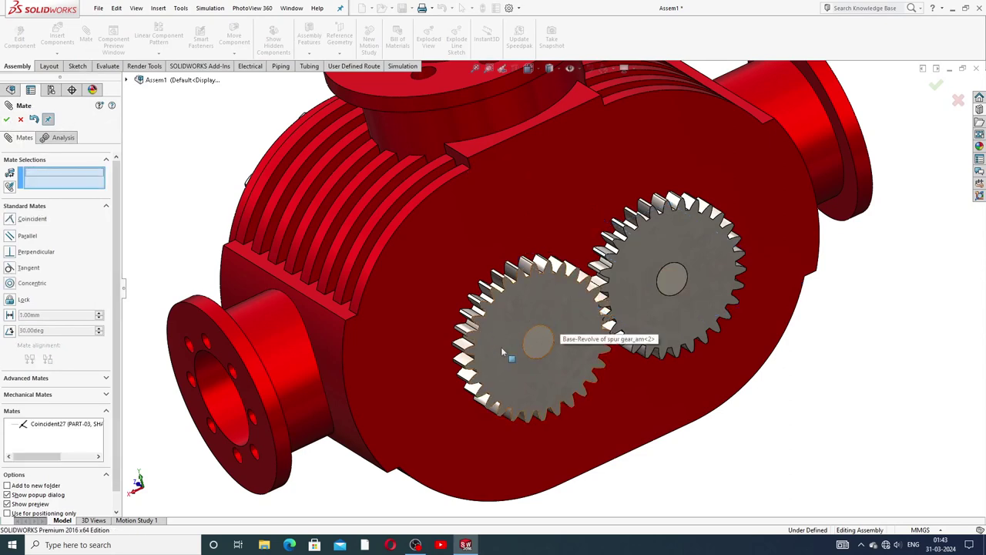
left_click(544, 344)
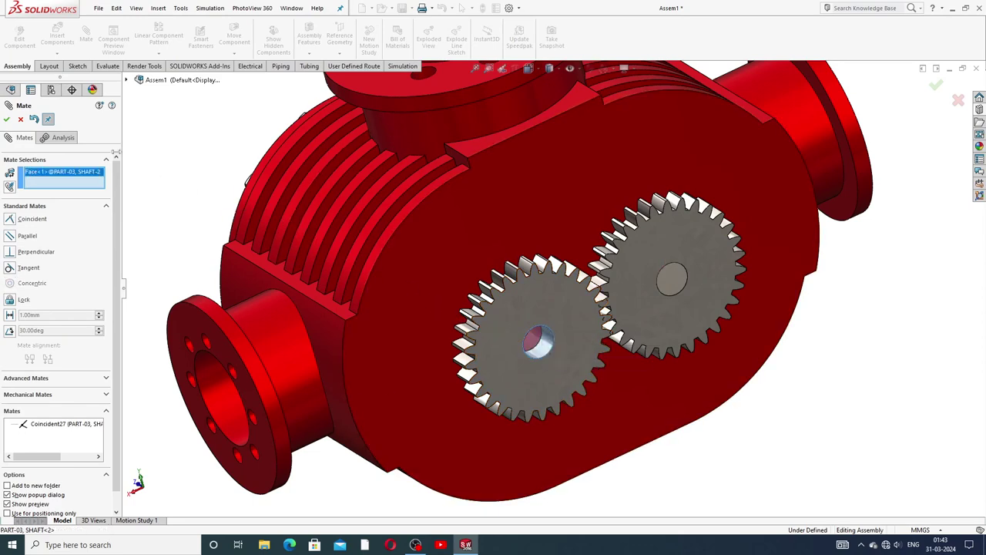
left_click(21, 118)
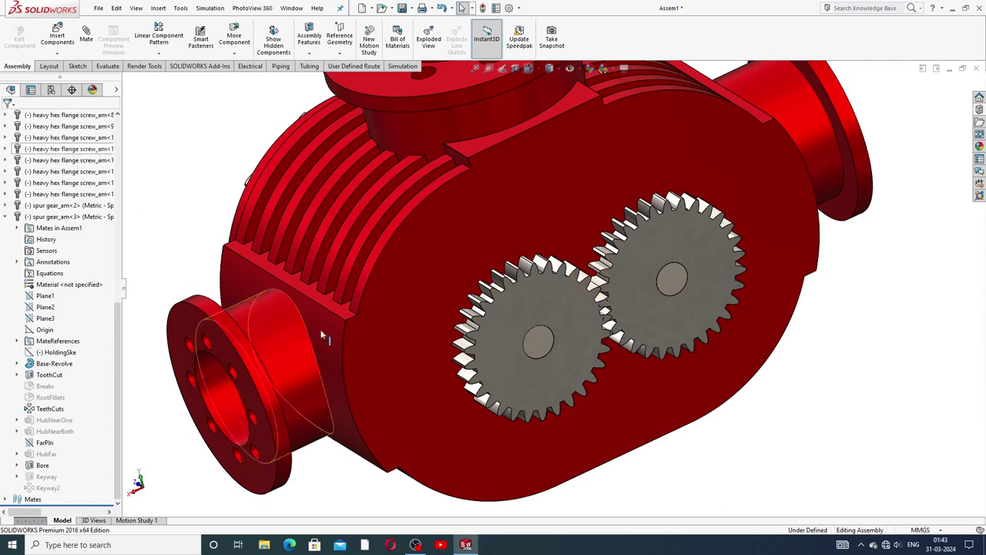
Step: Collapse the expanded tree nodes and select the left shaft's face
left_click(5, 218)
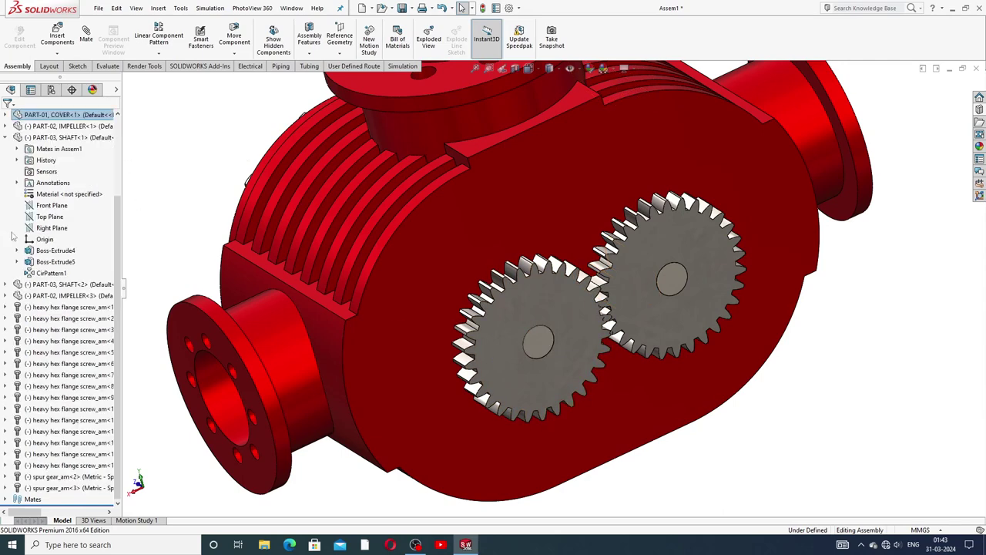
left_click(6, 137)
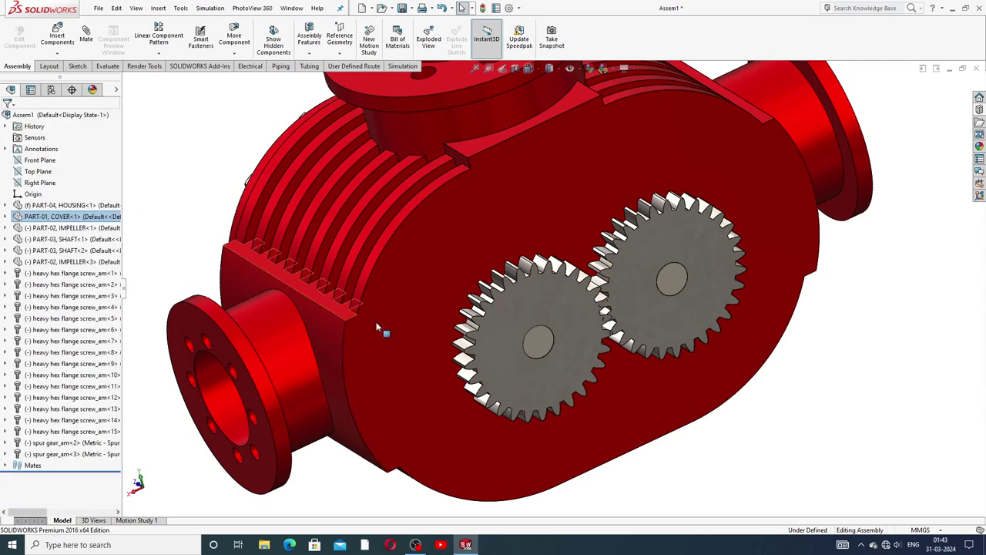
left_click(548, 340)
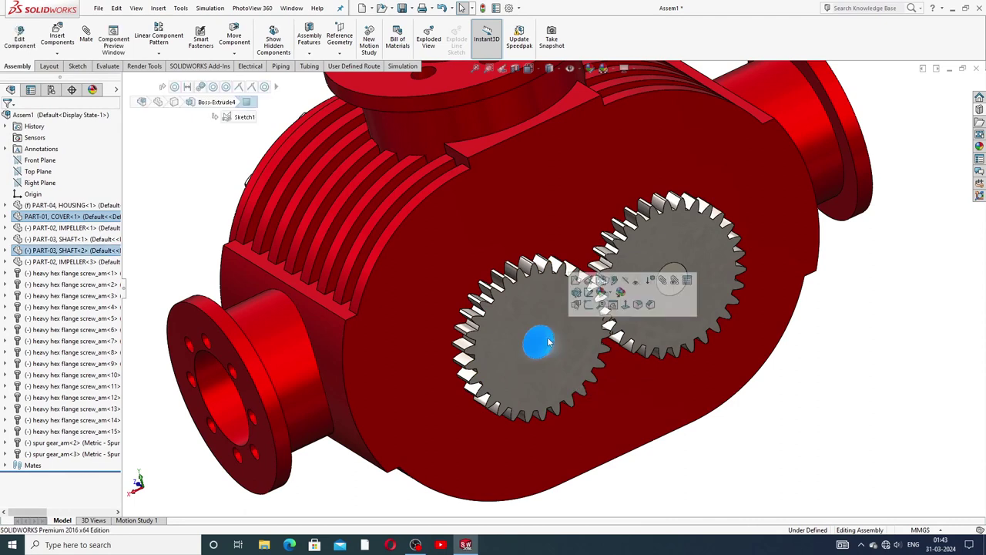
key("Escape")
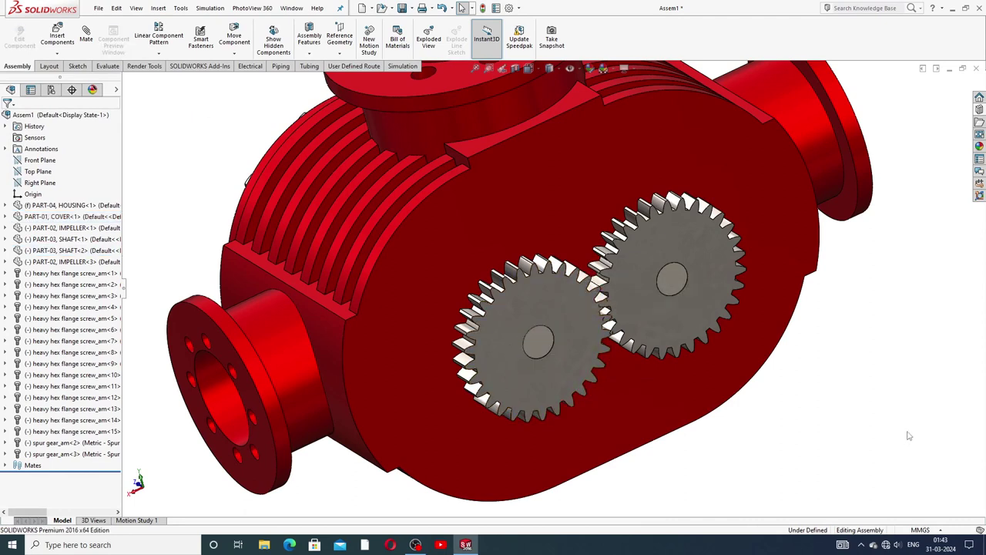
left_click(539, 343)
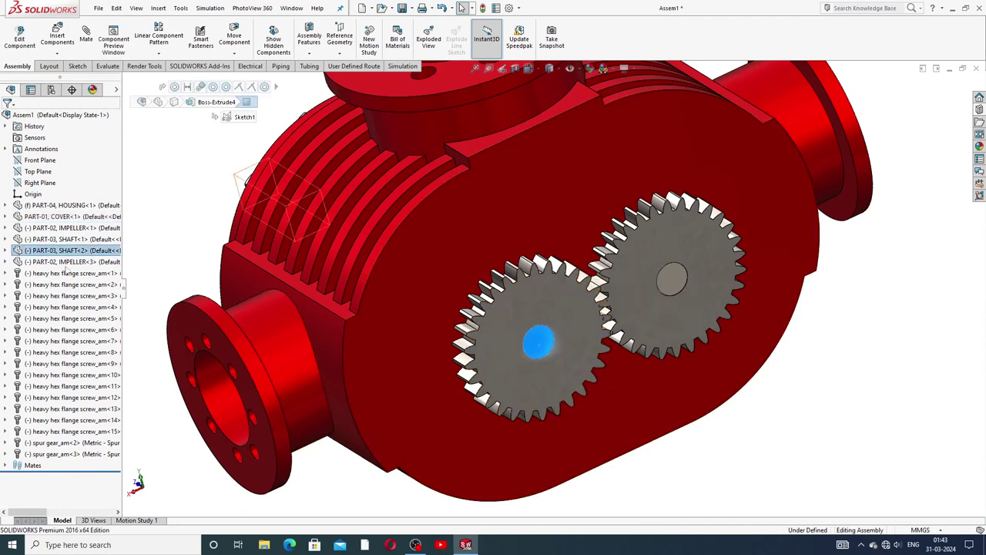
Step: Add SHAFT<2>'s Right Plane and spur gear_am<2>'s Plane2 to the selection
left_click(6, 251)
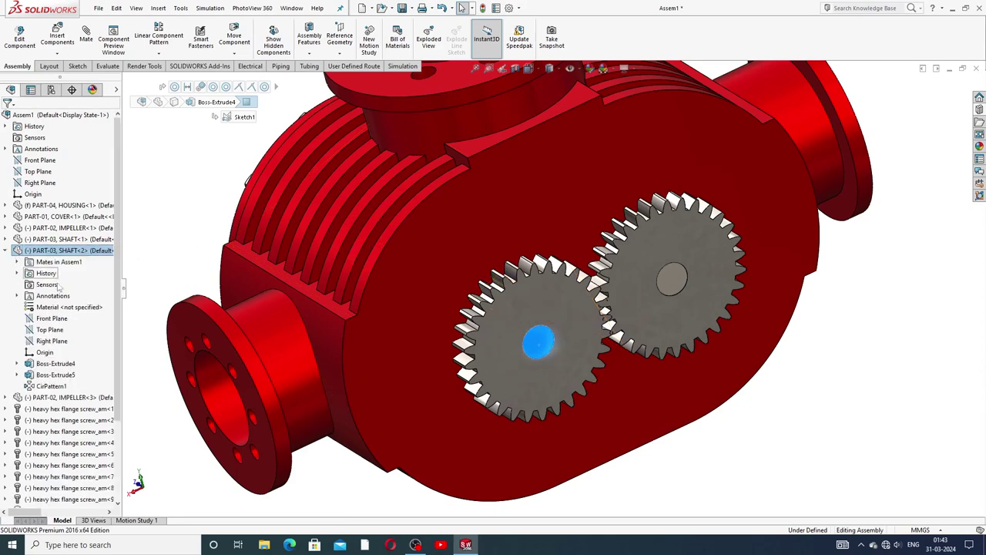
left_click(48, 341)
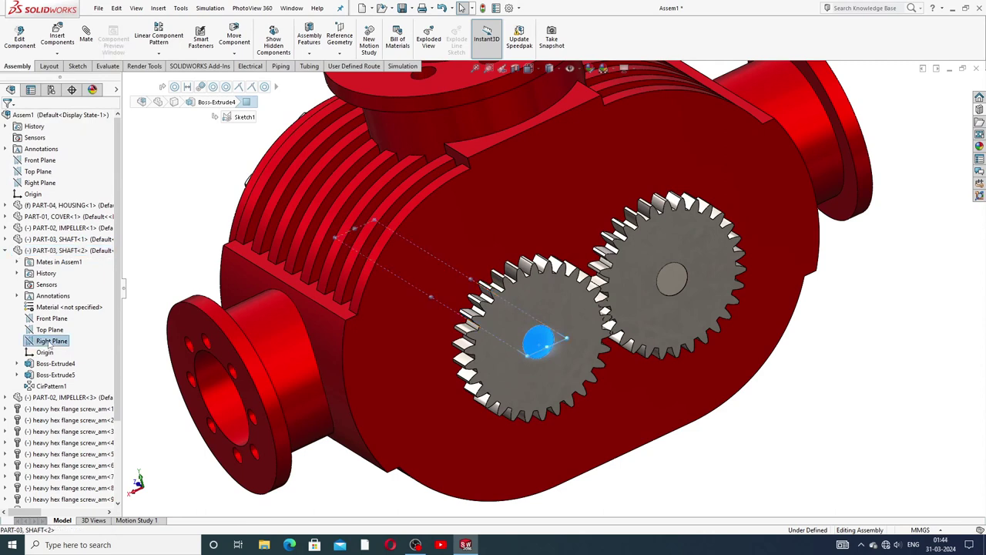
scroll(120, 397, "down", 1)
scroll(119, 397, "down", 2)
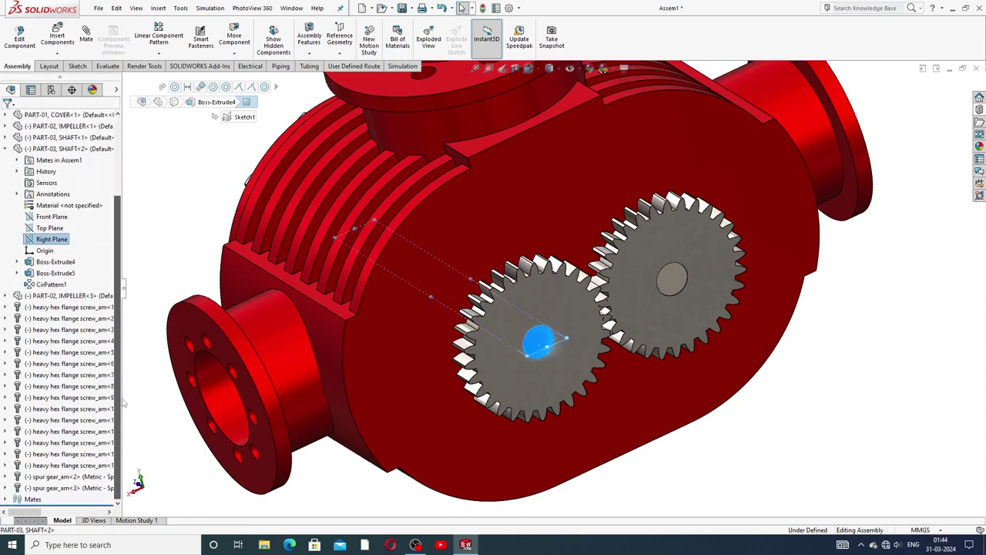
left_click(507, 377)
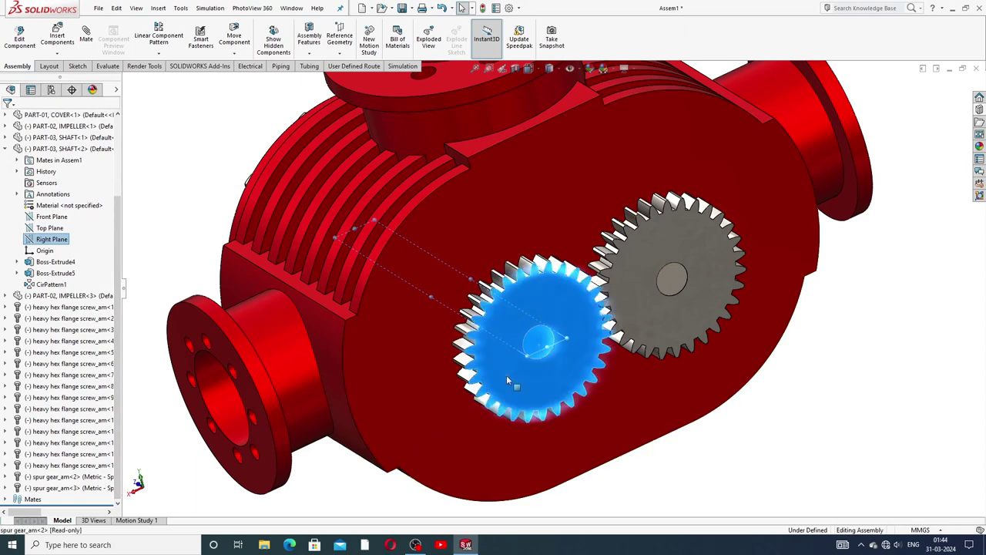
left_click(6, 476)
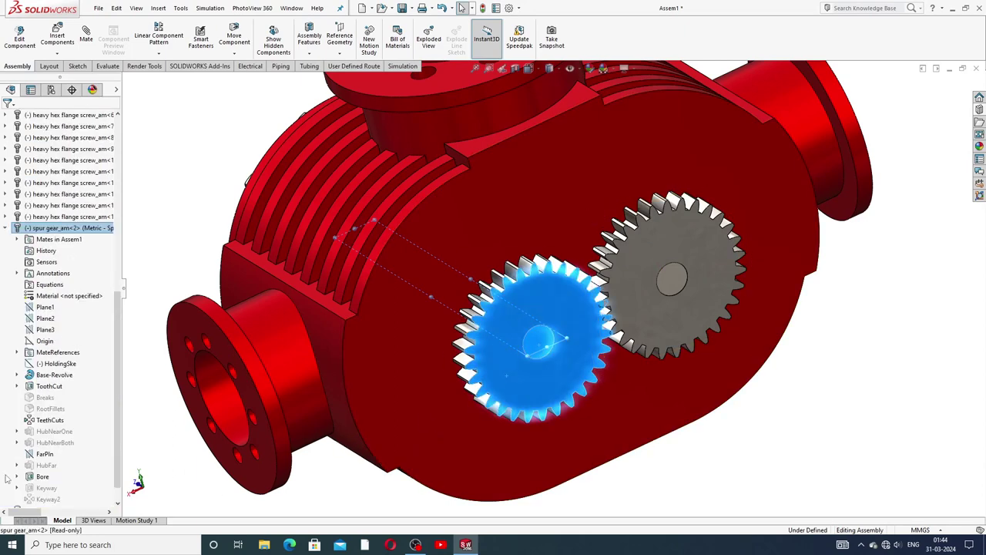
left_click(48, 319)
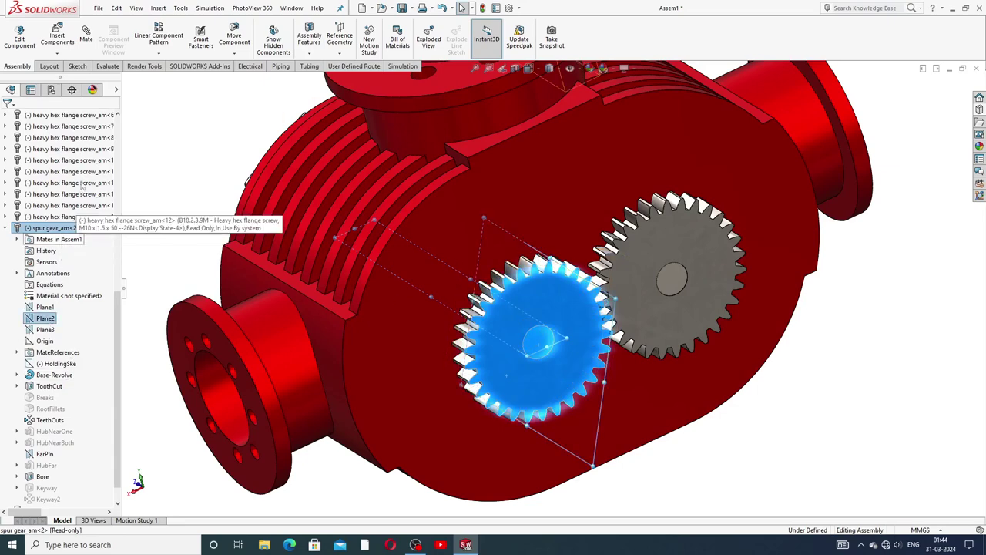
Step: Add a centred Width mate for the left gear and collapse the tree nodes
left_click(89, 47)
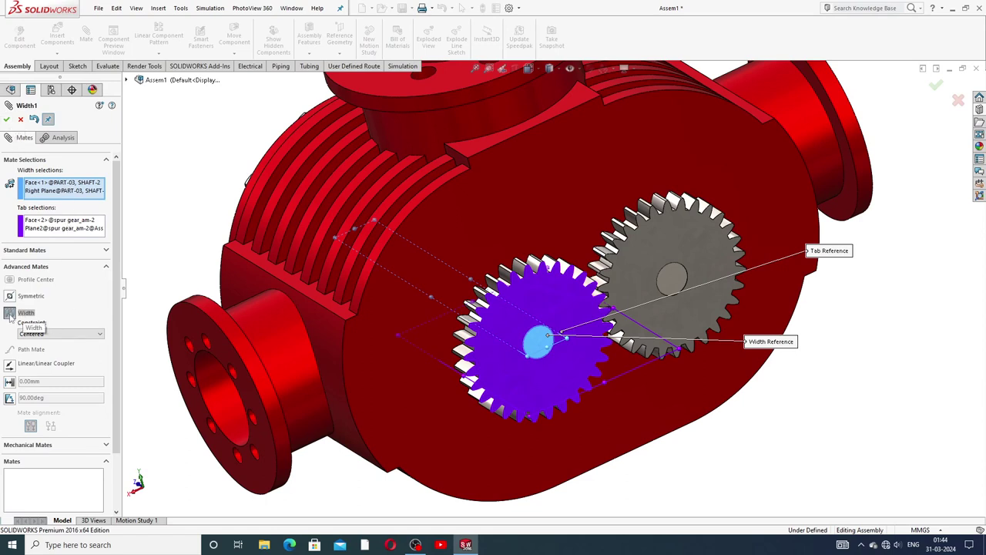
left_click(7, 119)
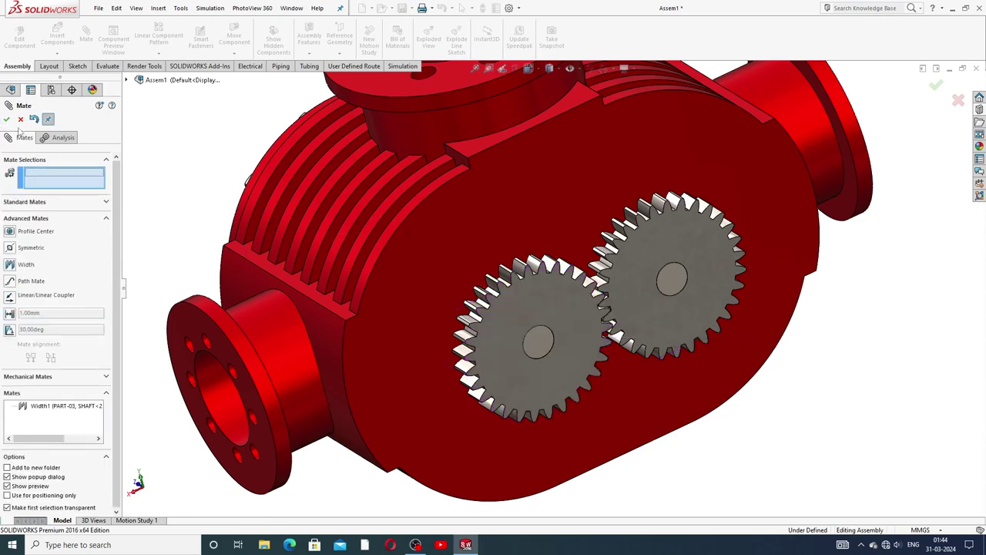
left_click(7, 119)
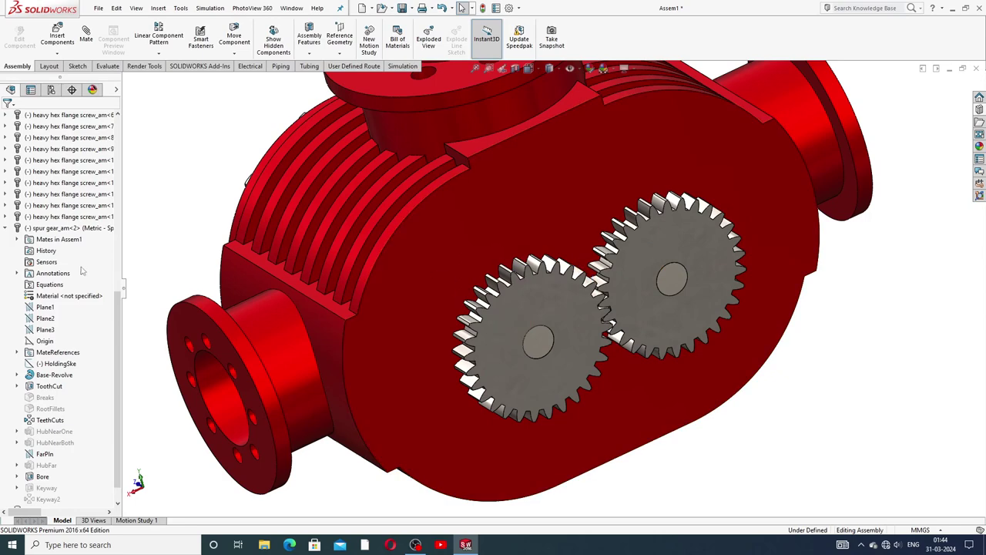
left_click(4, 229)
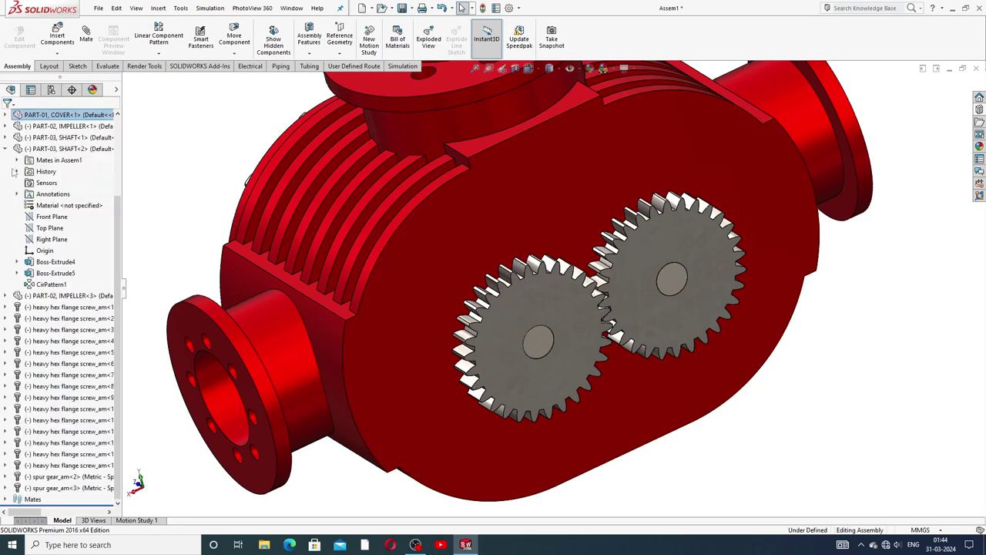
left_click(5, 149)
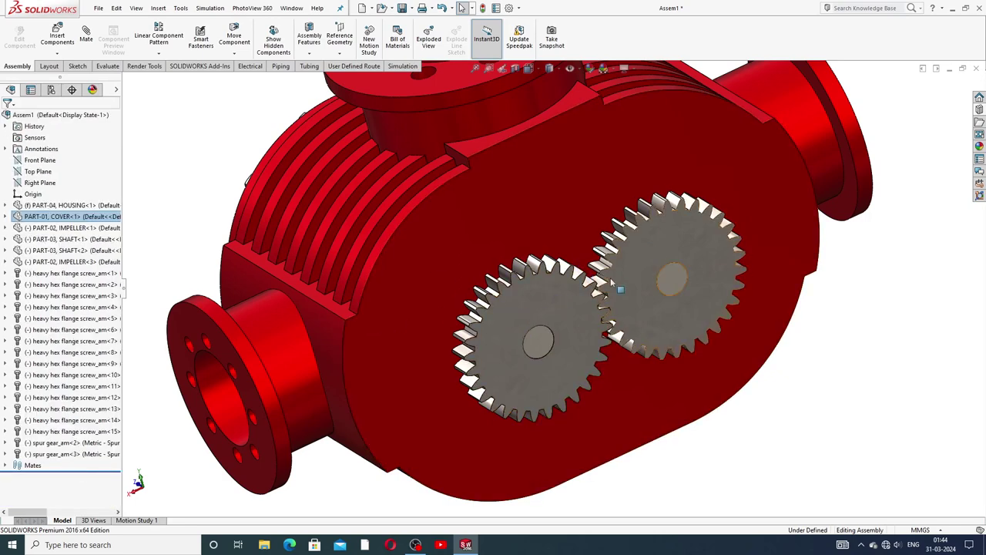
Step: Turn the left gear and spin the impeller to check everything moves freely
left_click_drag(578, 298, 554, 324)
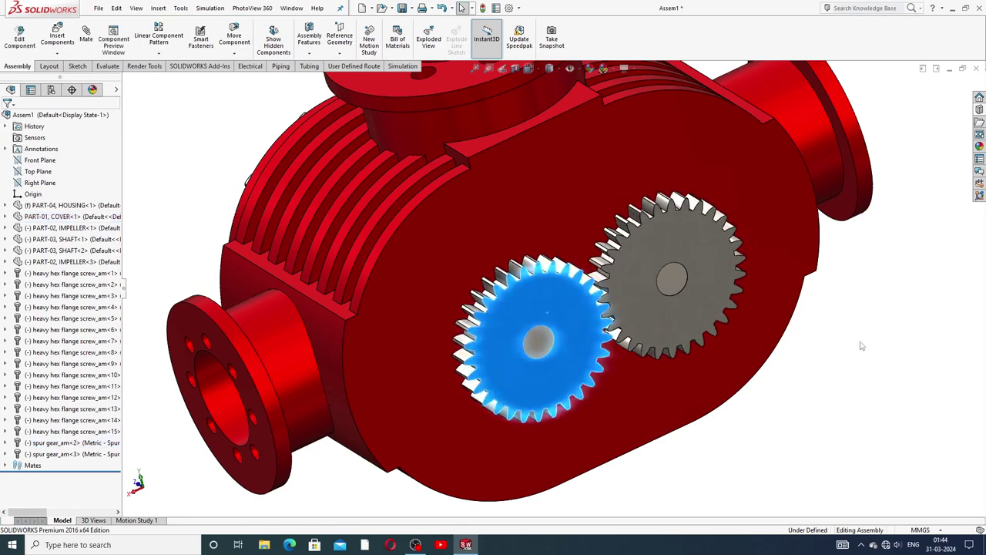
middle_click_drag(554, 324, 704, 317)
middle_click_drag(624, 333, 654, 253)
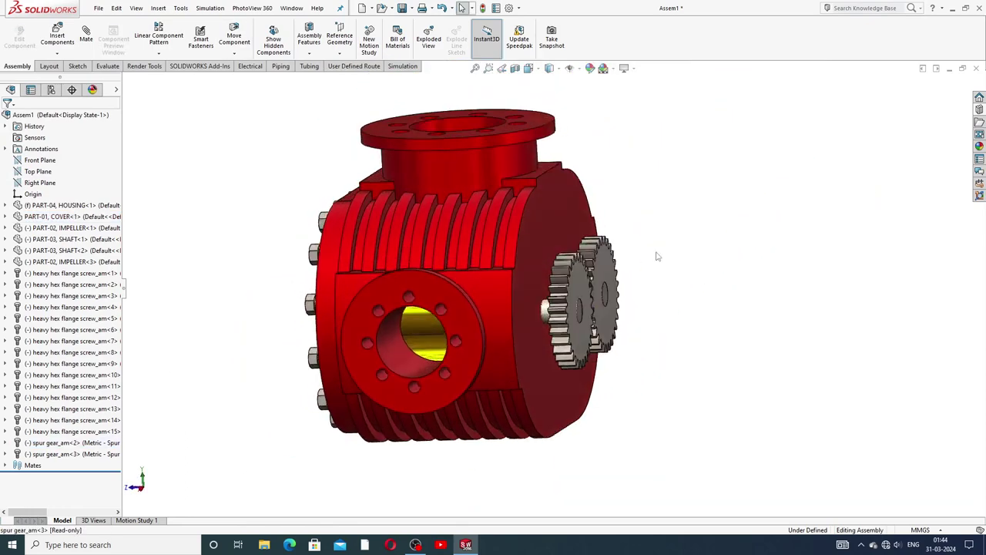
mouse_move(419, 324)
left_mouse_down()
mouse_move(437, 345)
mouse_move(451, 227)
mouse_move(439, 346)
mouse_move(454, 239)
mouse_move(454, 267)
left_mouse_up()
key("Escape")
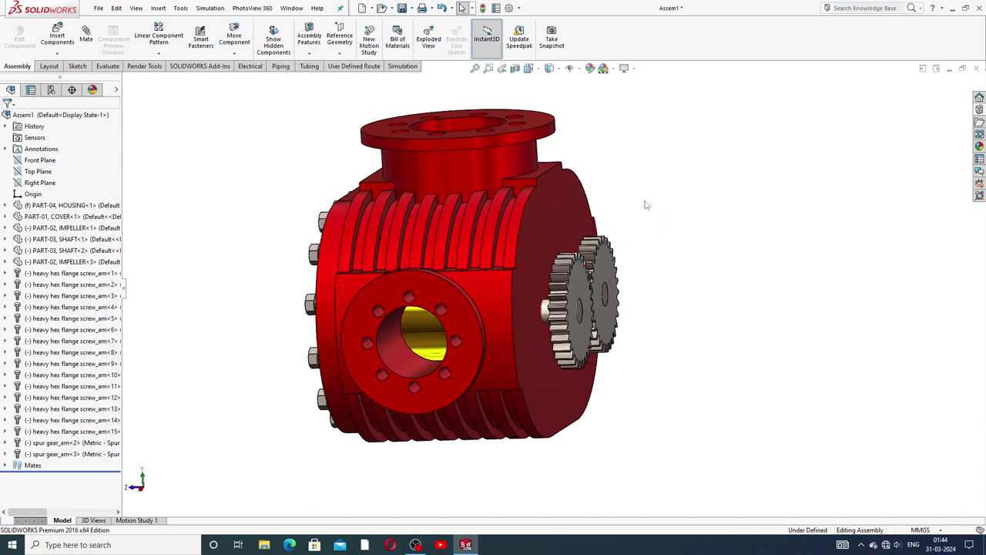
mouse_move(645, 205)
middle_mouse_down()
mouse_move(654, 229)
mouse_move(499, 257)
middle_mouse_up()
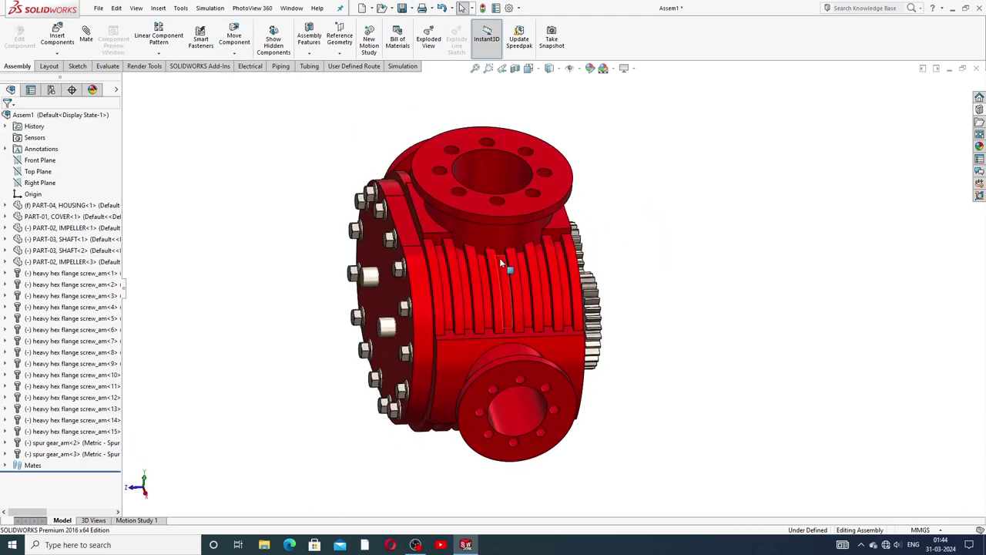
Step: Make the red housing transparent to reveal the internals
left_click(524, 204)
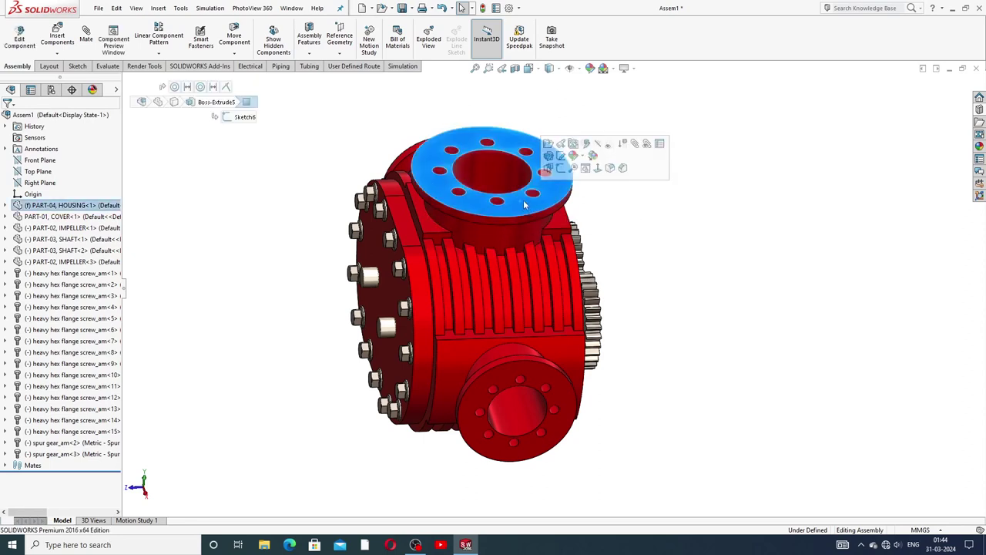
left_click(610, 145)
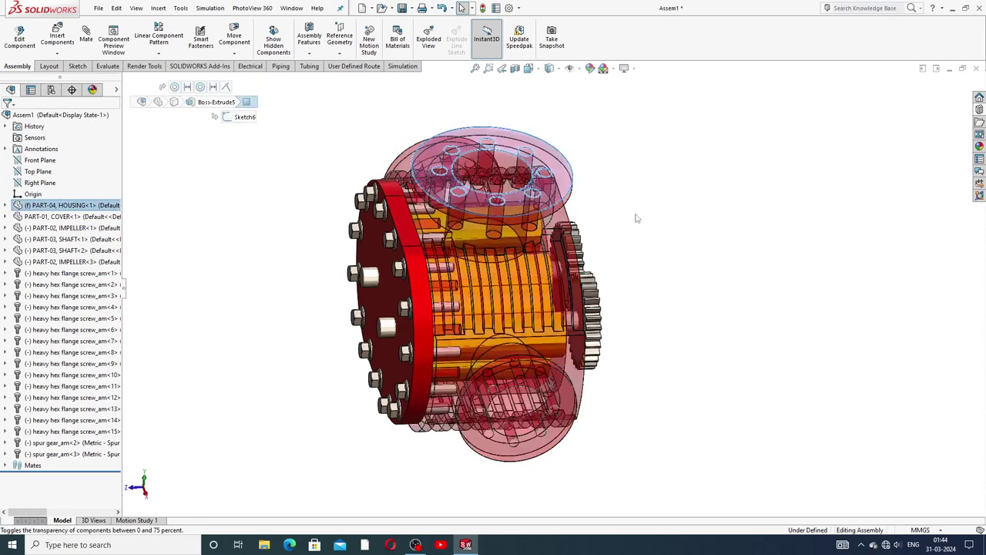
left_click(636, 220)
Step: Drag the front gear and impellers to confirm they rotate together
mouse_move(660, 257)
middle_mouse_down()
mouse_move(660, 275)
mouse_move(639, 267)
mouse_move(639, 287)
mouse_move(553, 311)
middle_mouse_up()
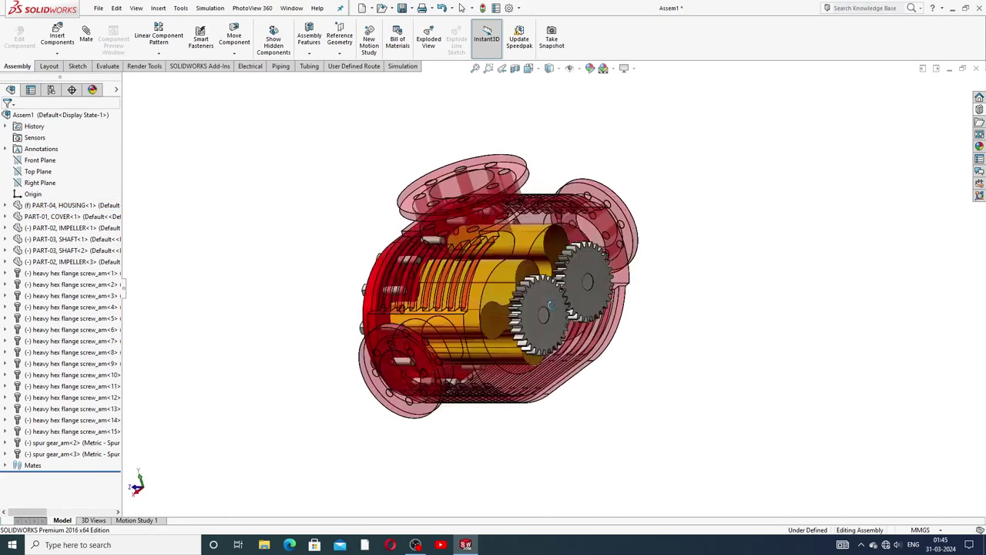
scroll(553, 311, "down", 3)
mouse_move(528, 289)
left_mouse_down()
mouse_move(513, 324)
mouse_move(554, 343)
mouse_move(585, 241)
mouse_move(476, 245)
mouse_move(499, 241)
left_mouse_up()
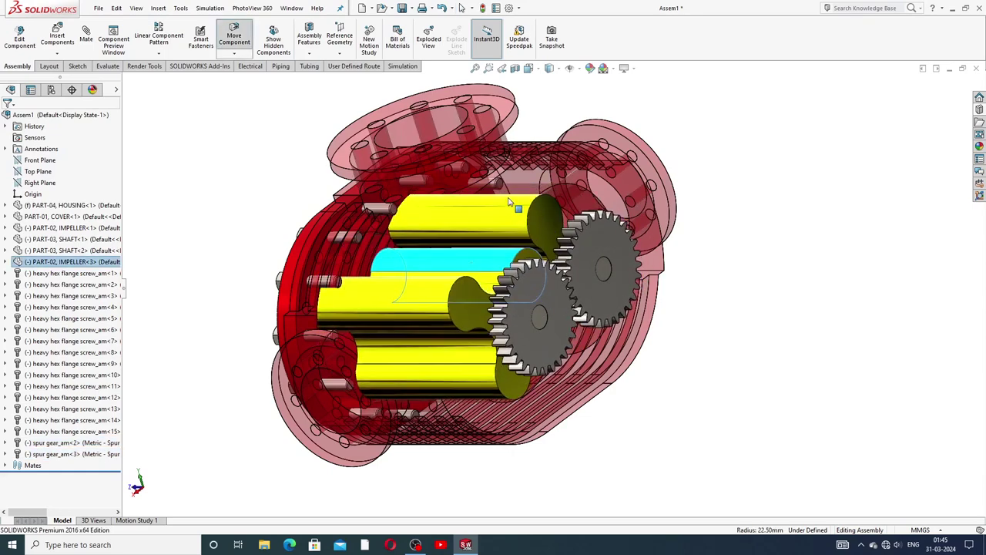
left_click_drag(498, 241, 776, 266)
left_click(776, 266)
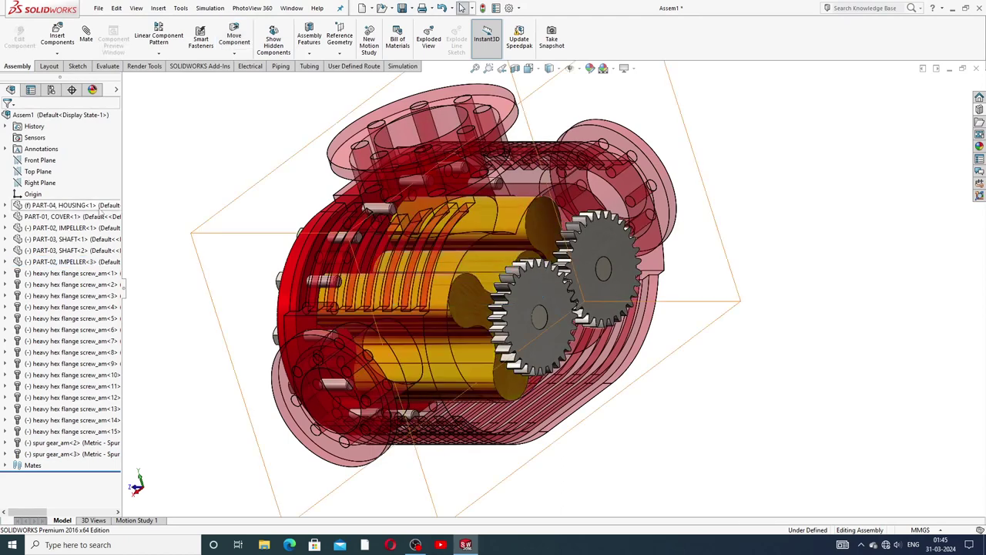
right_click(93, 206)
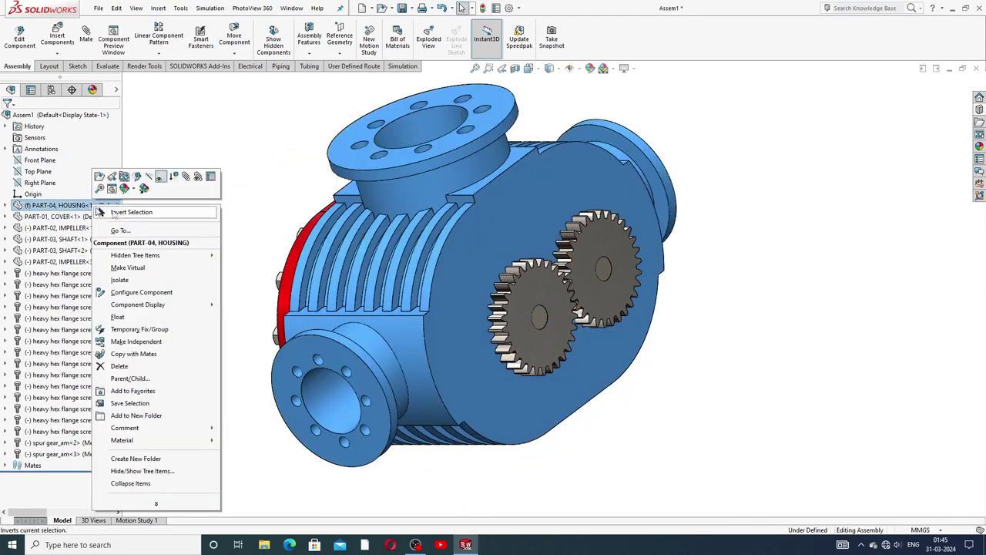
Step: Make the housing opaque again and fit the pump to the view
left_click(163, 182)
left_click(298, 187)
key("z")
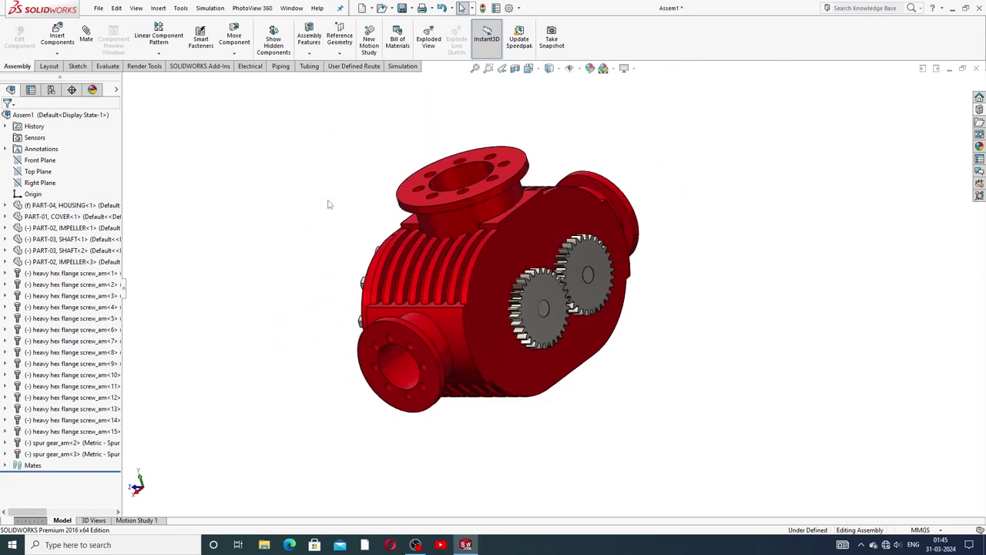
Step: Switch the pump to Isometric view orientation
left_click(529, 69)
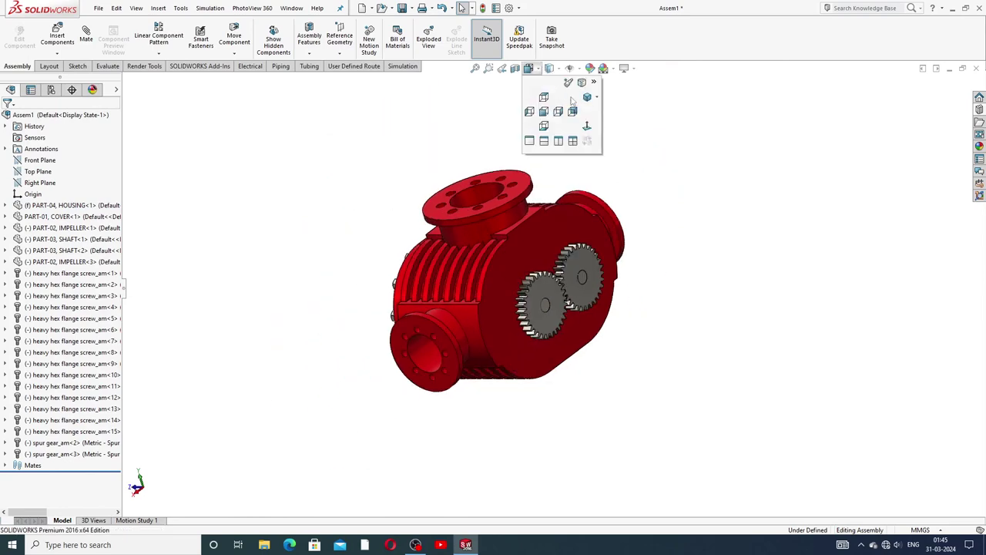
left_click(595, 97)
left_click(614, 108)
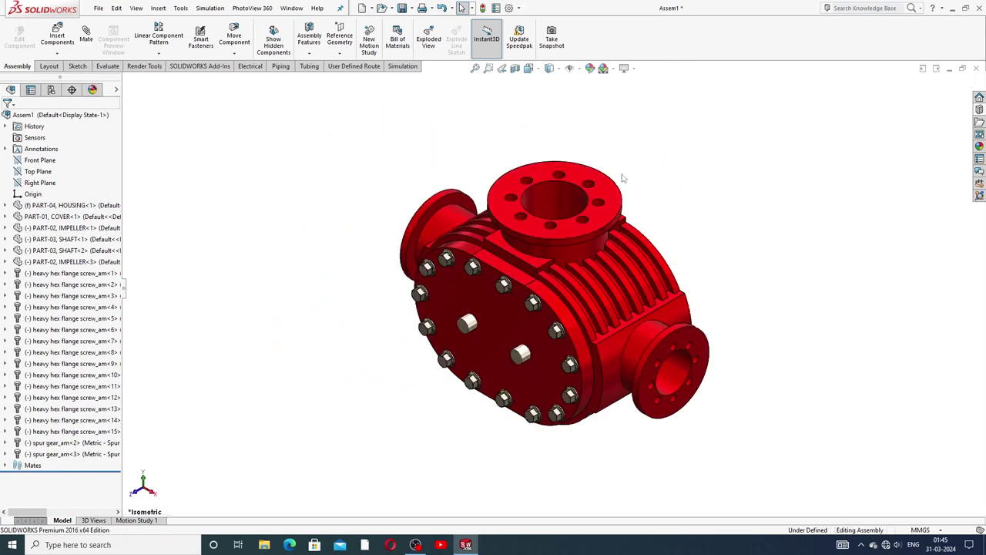
scroll(600, 327, "down", 1)
scroll(675, 289, "down", 1)
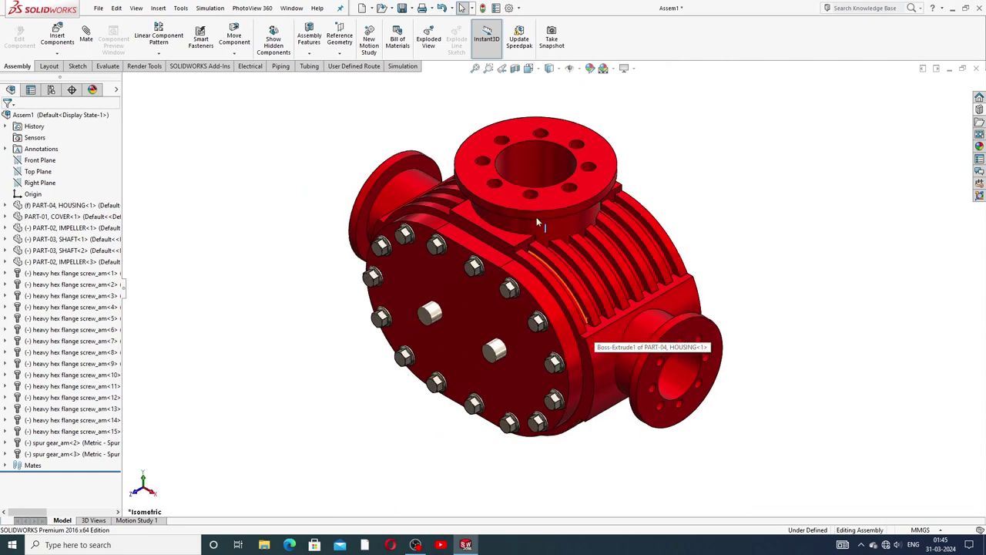
scroll(537, 224, "down", 1)
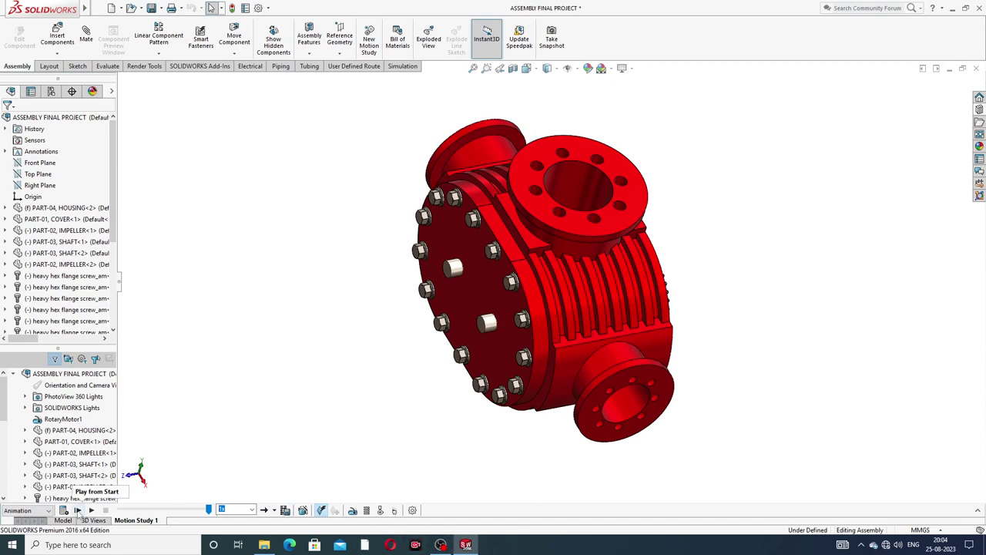
Step: Play Motion Study 1 from the start twice, then zoom and orbit for a closer look
left_click(77, 511)
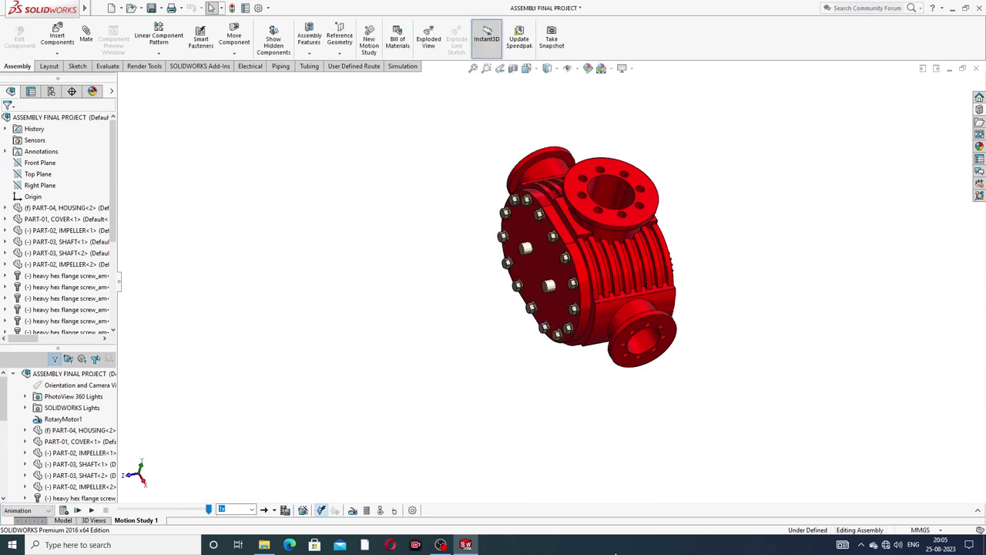
left_click(78, 510)
scroll(652, 372, "down", 2)
scroll(594, 222, "down", 2)
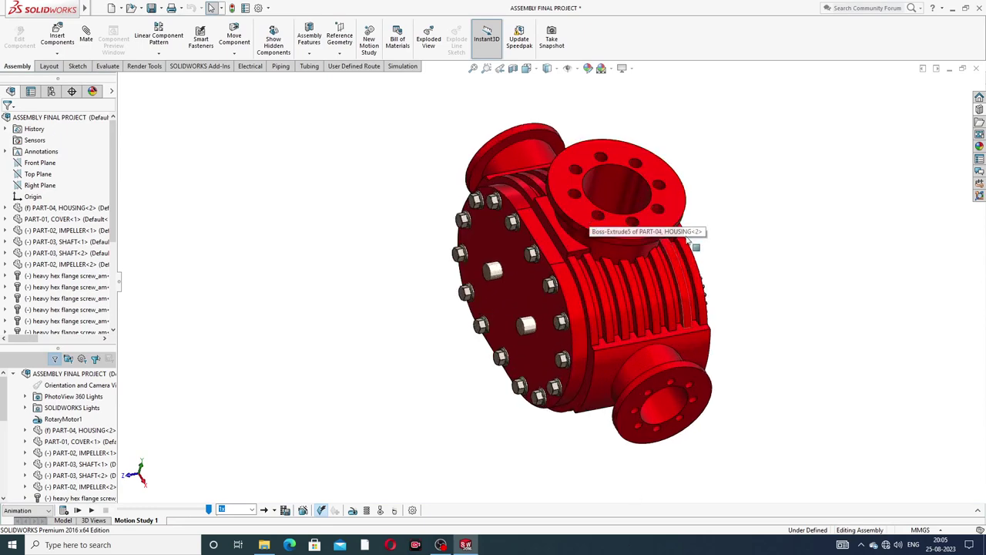
mouse_move(759, 304)
middle_mouse_down()
mouse_move(757, 224)
mouse_move(762, 264)
middle_mouse_up()
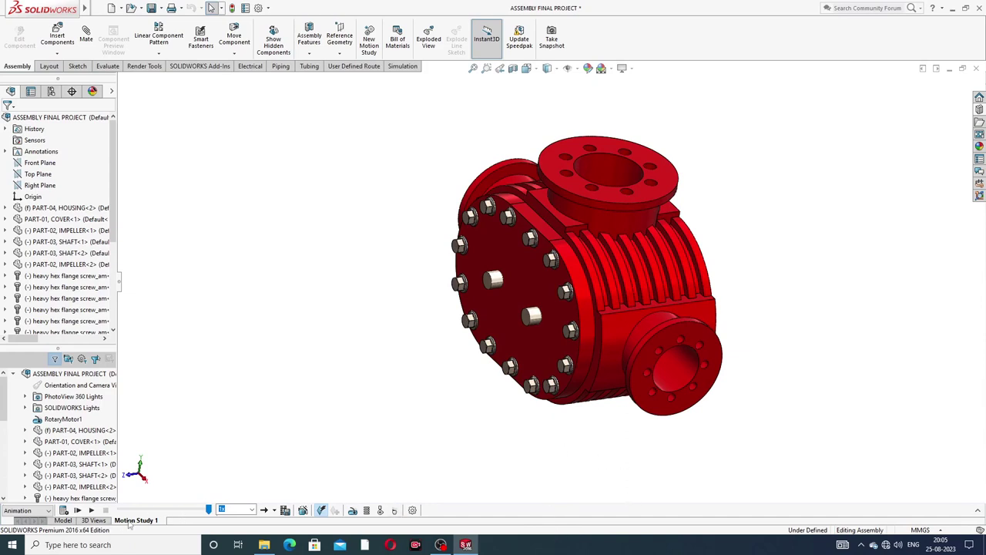
Step: Add a new Motion Study 2 from the tab menu and delete Motion Study 1
right_click(129, 521)
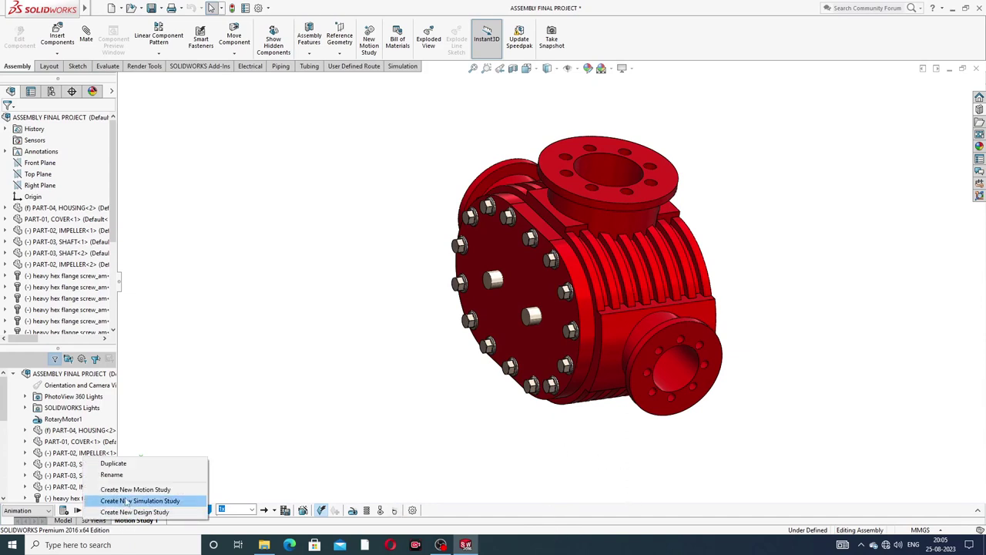
left_click(129, 490)
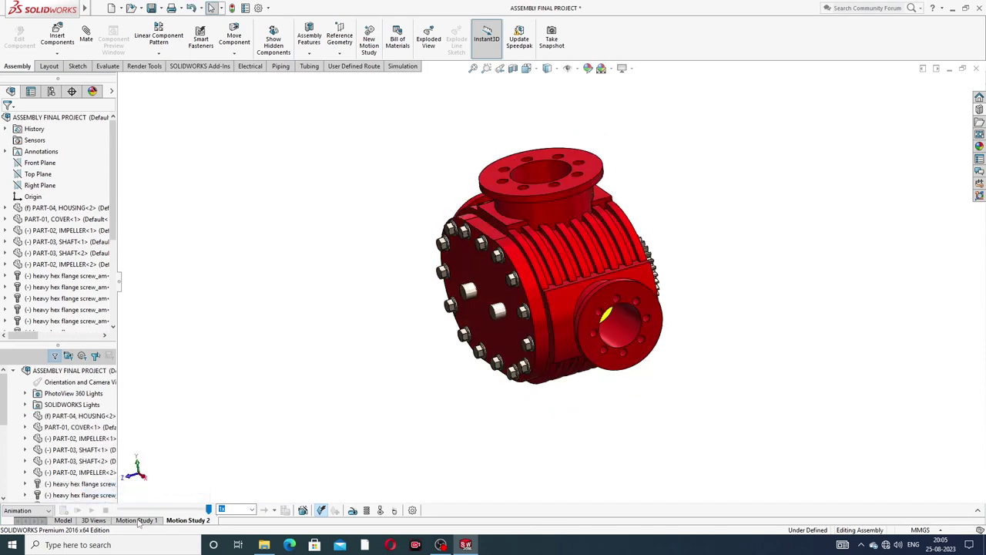
left_click(138, 521)
right_click(138, 522)
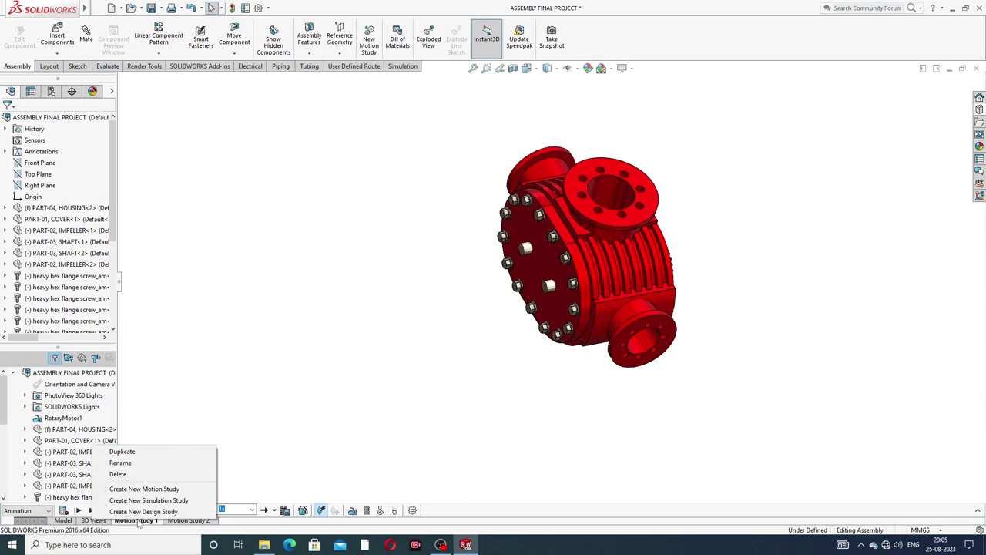
left_click(132, 472)
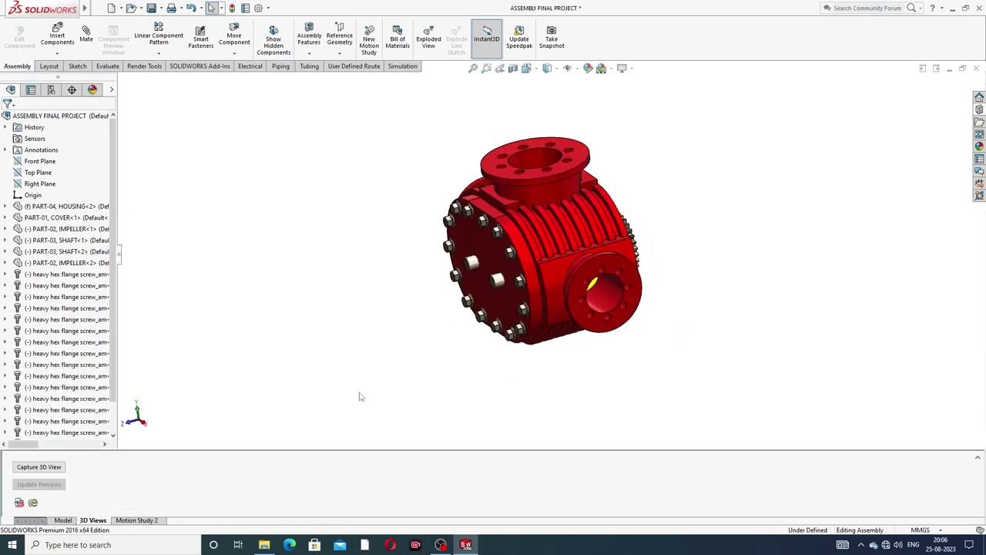
Step: In Motion Study 2, drag a spur gear to confirm both gears mesh and turn together
left_click(137, 521)
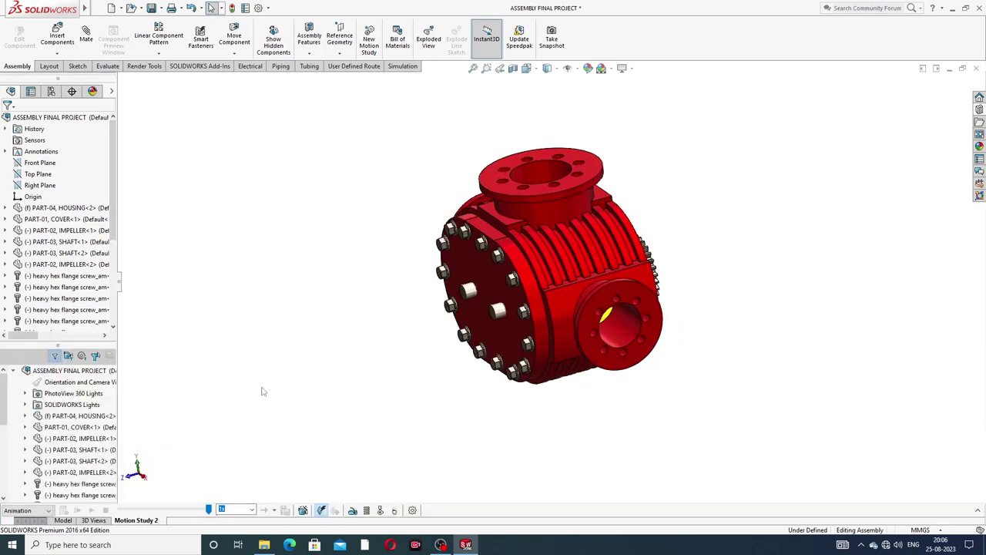
mouse_move(402, 313)
middle_mouse_down()
mouse_move(543, 289)
mouse_move(604, 237)
mouse_move(590, 283)
middle_mouse_up()
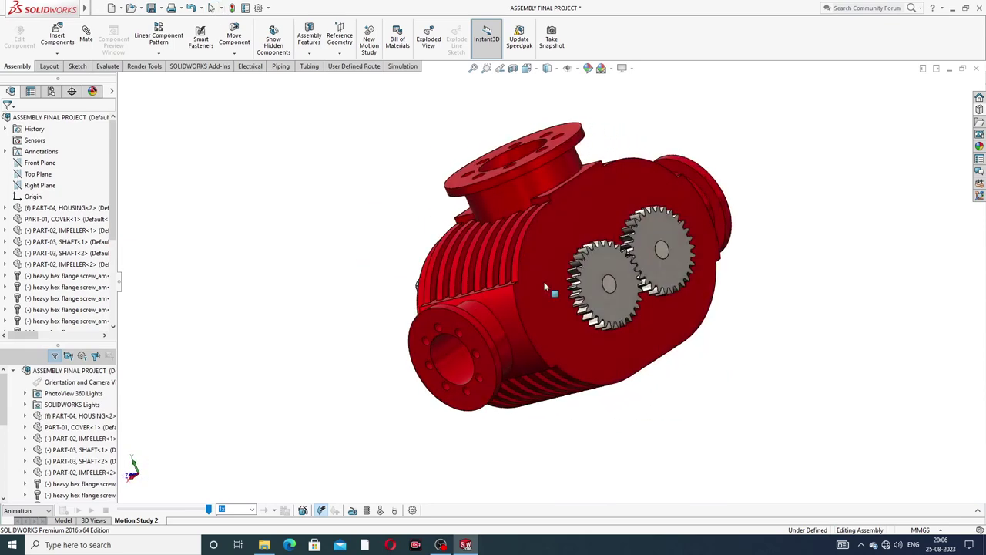
mouse_move(607, 260)
left_mouse_down()
mouse_move(630, 291)
mouse_move(662, 231)
mouse_move(711, 237)
mouse_move(707, 262)
mouse_move(669, 229)
mouse_move(673, 196)
mouse_move(715, 211)
mouse_move(702, 251)
mouse_move(718, 267)
mouse_move(692, 268)
mouse_move(673, 242)
mouse_move(680, 213)
mouse_move(701, 205)
mouse_move(718, 228)
left_mouse_up()
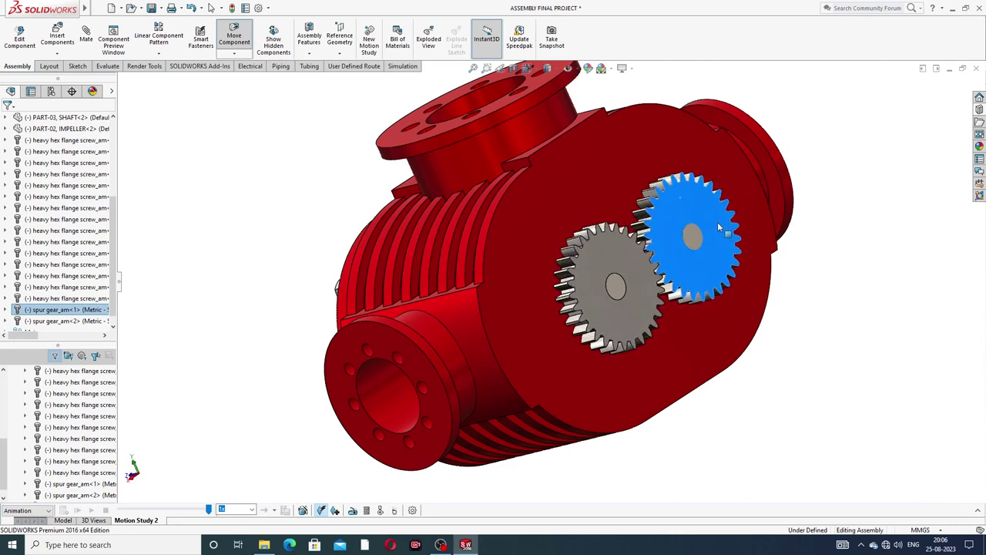
key("Escape")
left_click(817, 270)
Step: Zoom to fit and orbit the pump around to its bolted cover side
key("f")
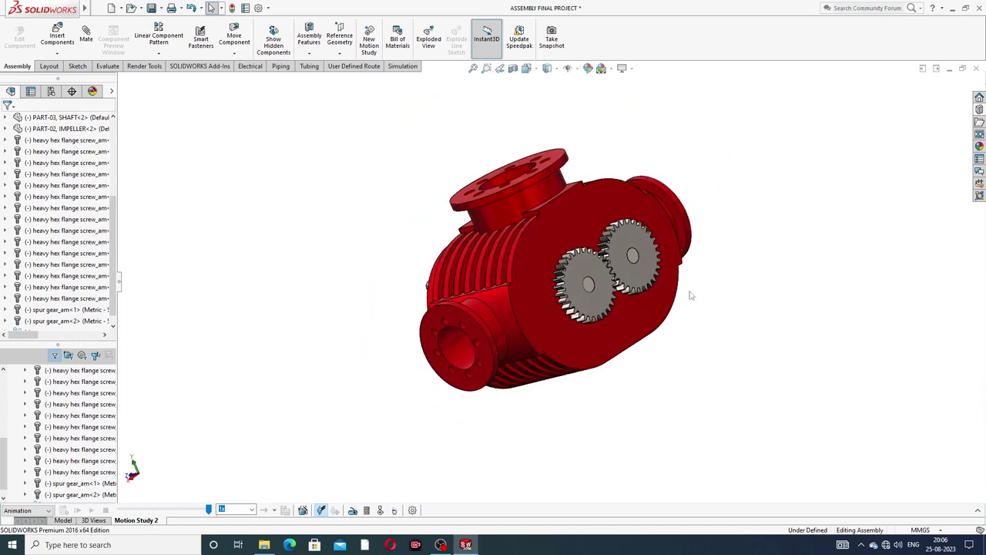
mouse_move(691, 295)
middle_mouse_down()
mouse_move(727, 267)
mouse_move(727, 226)
mouse_move(741, 258)
middle_mouse_up()
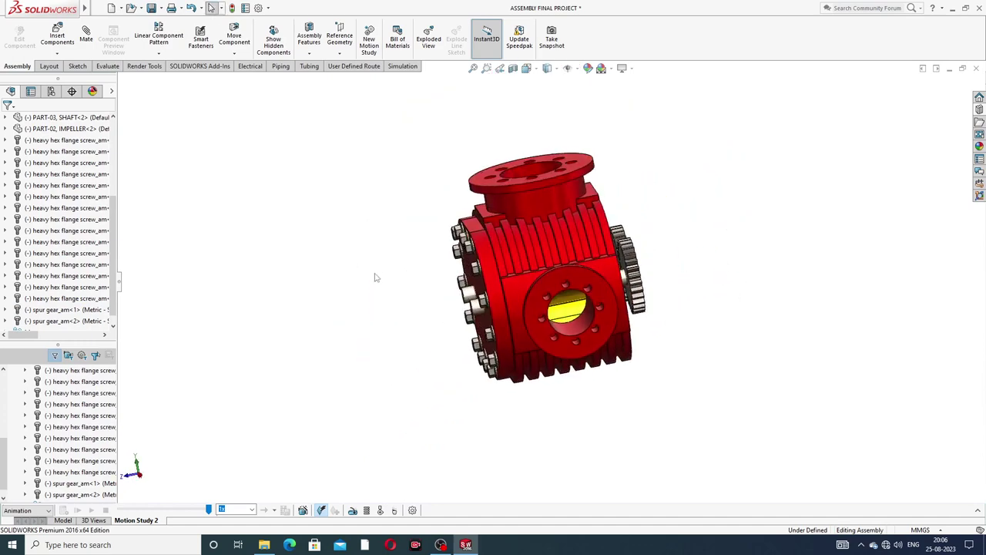
mouse_move(585, 243)
middle_mouse_down()
mouse_move(561, 268)
mouse_move(589, 302)
mouse_move(564, 285)
middle_mouse_up()
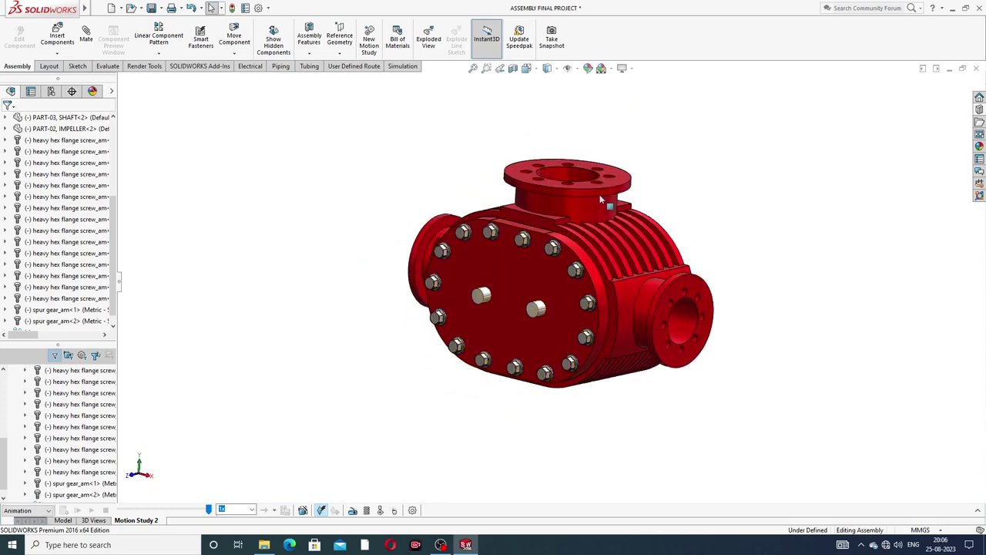
left_click(612, 70)
left_click(611, 69)
left_click(608, 69)
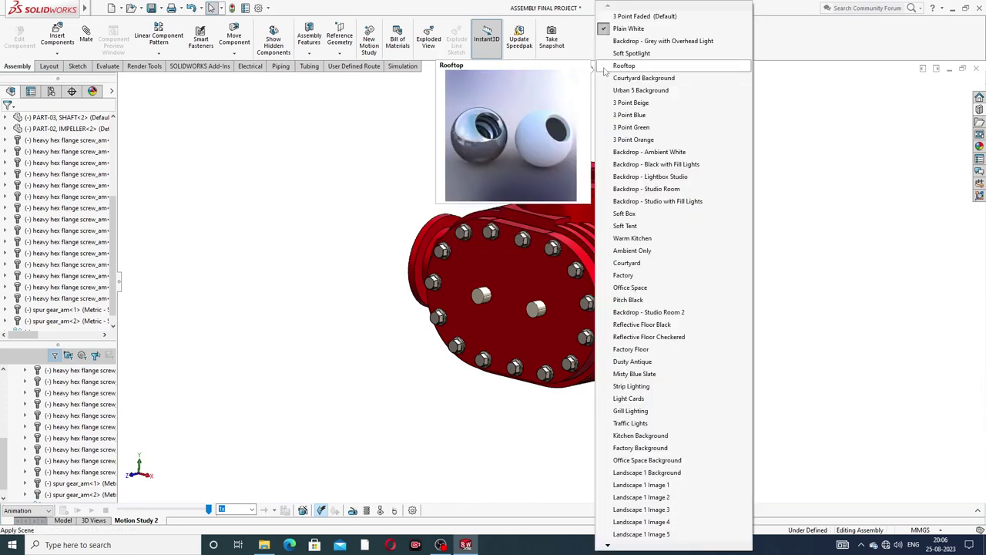
left_click(542, 104)
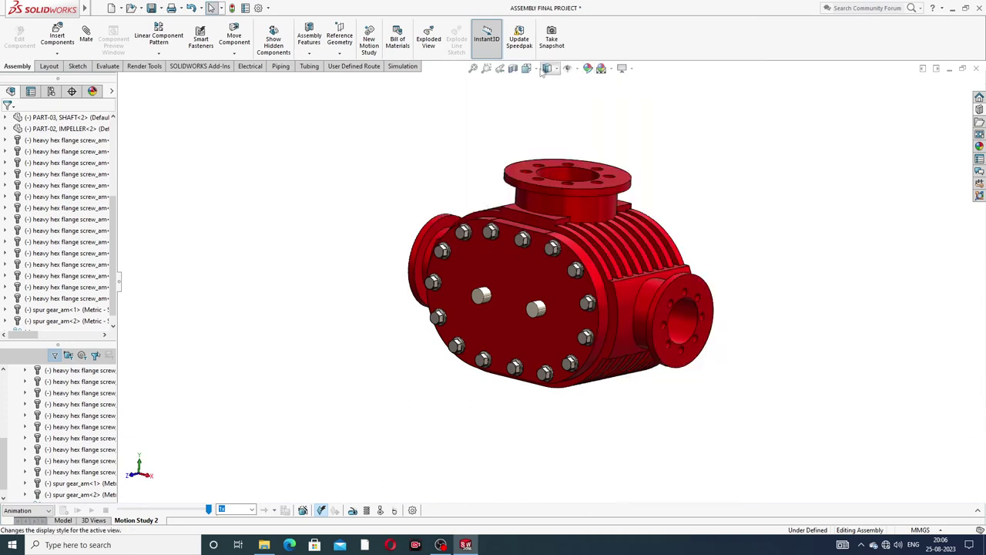
left_click(526, 68)
left_click(585, 126)
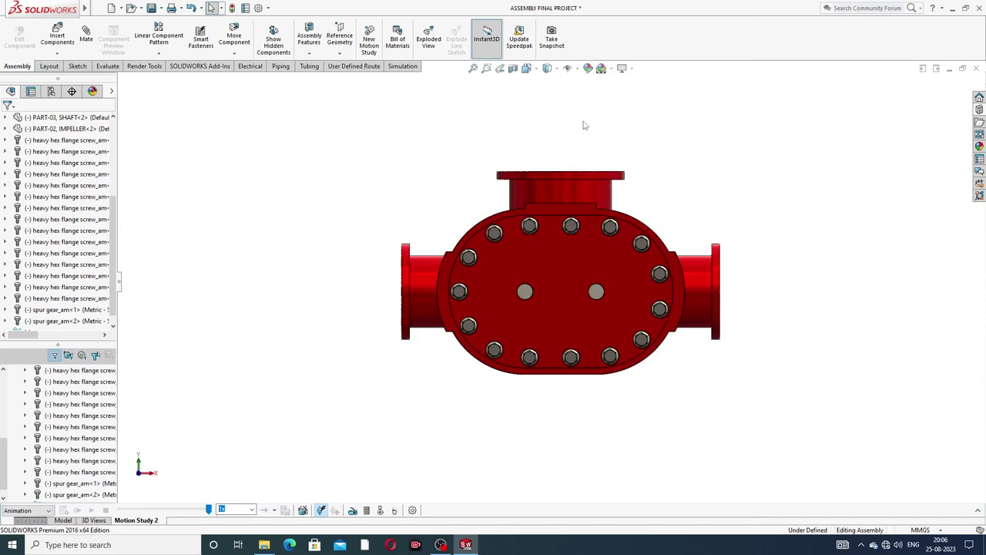
middle_click_drag(678, 207, 590, 265)
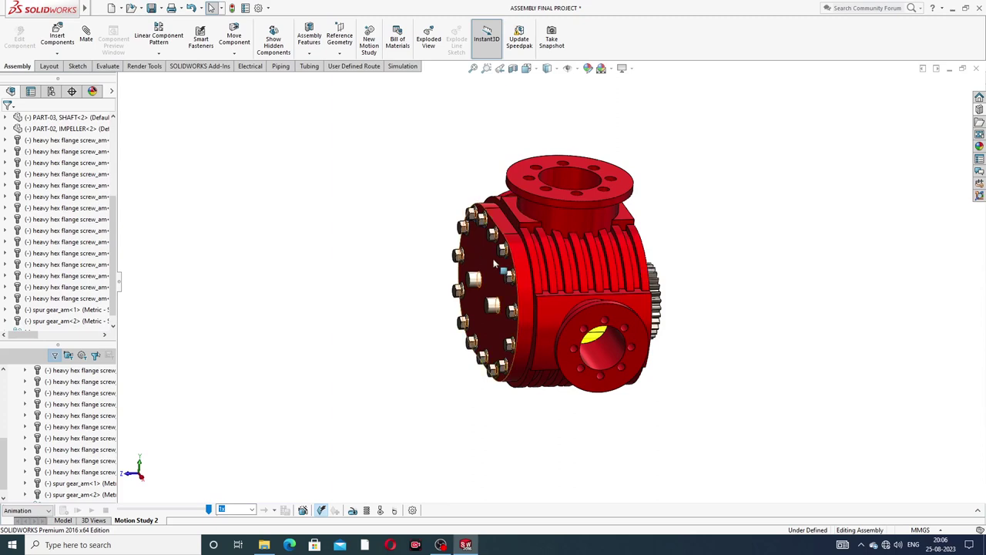
middle_click_drag(495, 263, 515, 263)
scroll(514, 263, "up", 3)
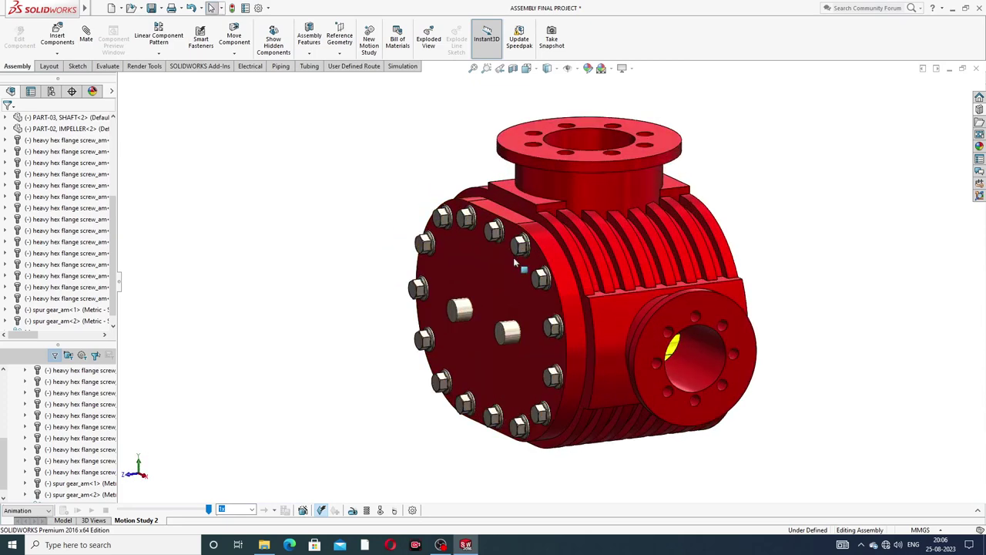
middle_click_drag(692, 233, 675, 247)
scroll(617, 282, "up", 2)
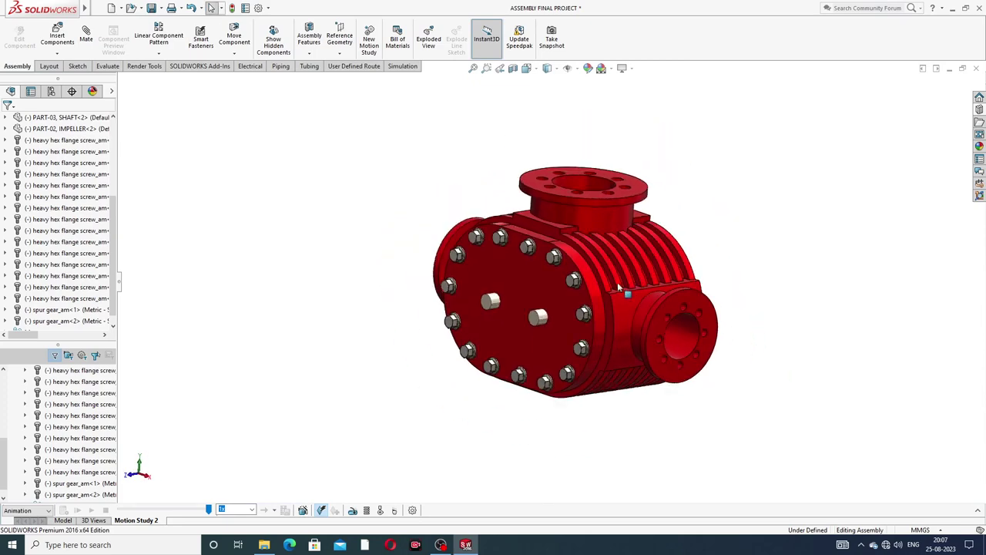
mouse_move(617, 285)
middle_mouse_down()
mouse_move(584, 279)
mouse_move(571, 312)
mouse_move(539, 300)
middle_mouse_up()
scroll(540, 300, "down", 2)
scroll(524, 293, "up", 2)
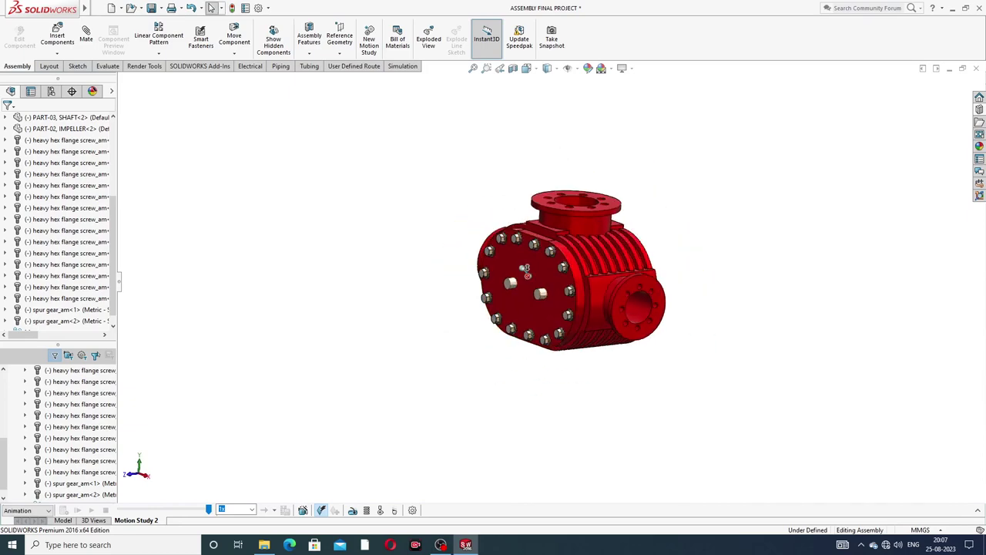
scroll(513, 287, "down", 1)
scroll(532, 283, "down", 1)
scroll(578, 281, "down", 1)
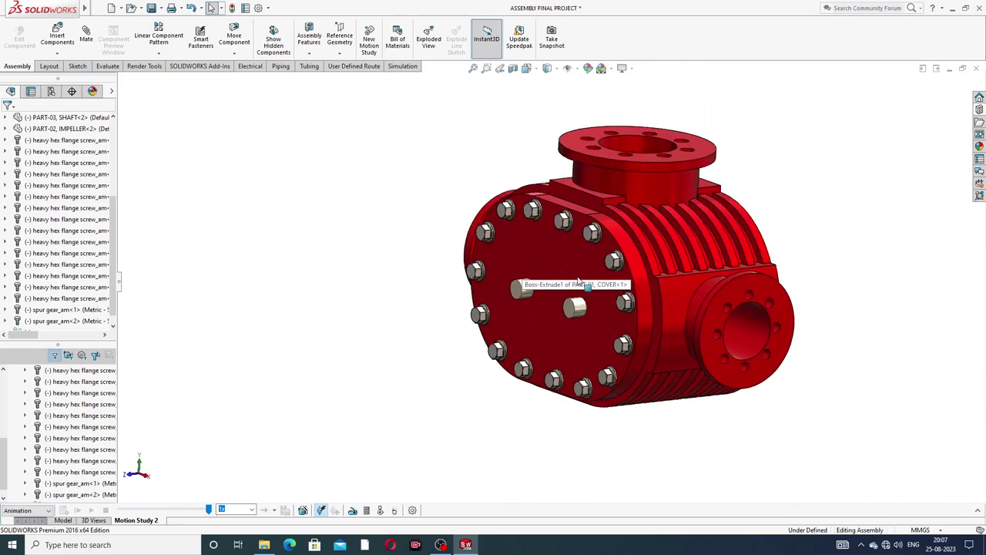
scroll(592, 306, "up", 1)
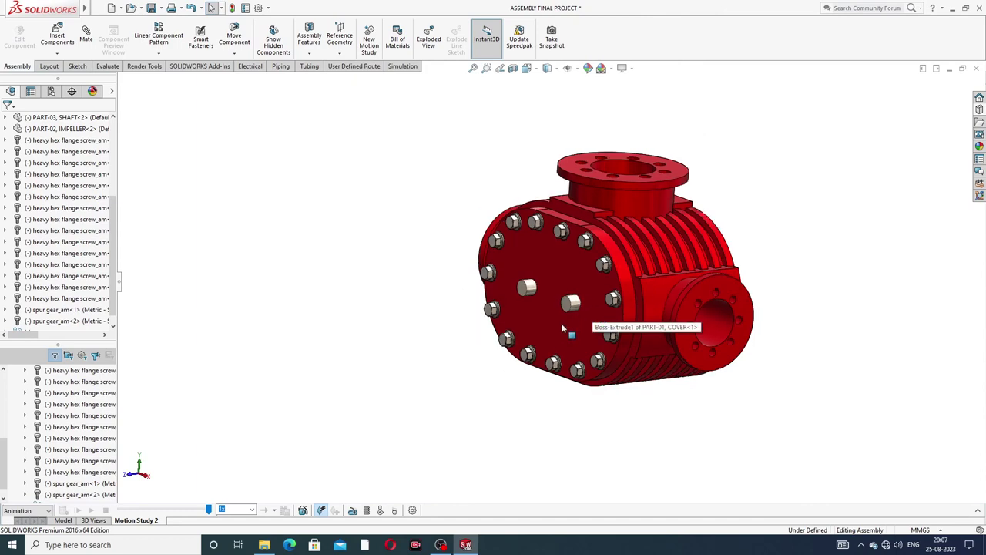
scroll(560, 323, "down", 1)
scroll(594, 328, "up", 1)
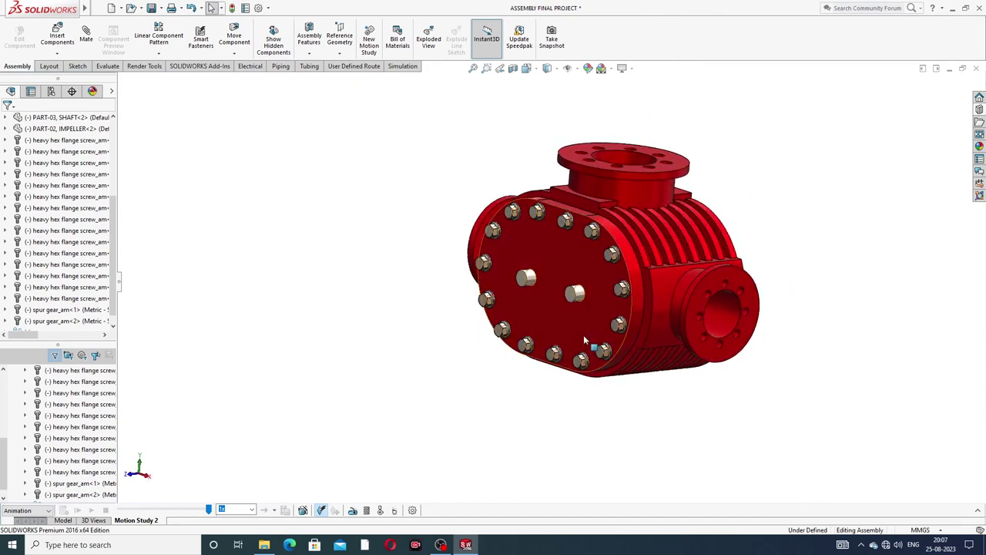
scroll(584, 335, "down", 1)
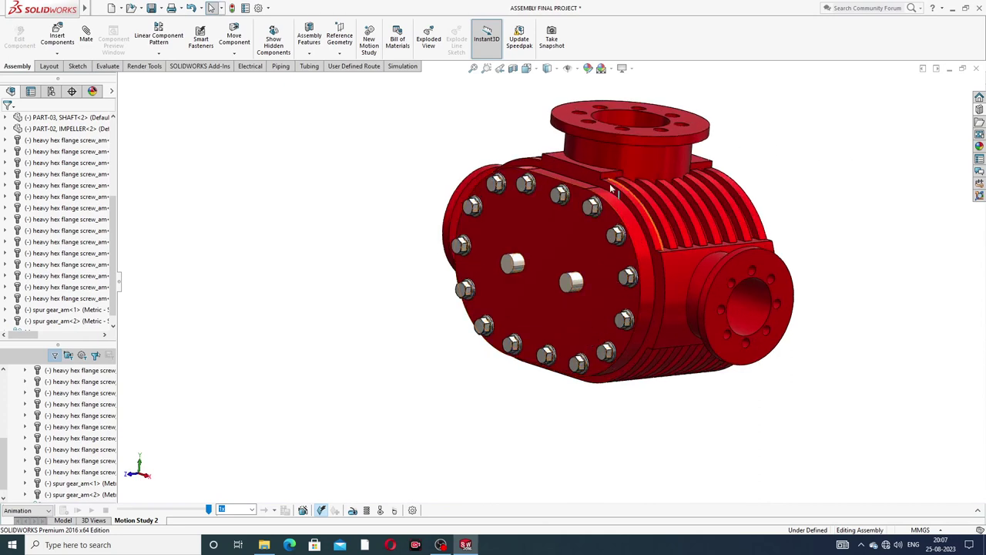
Step: Start an exploded view and select the first five flange screws on the pump cover
left_click(428, 40)
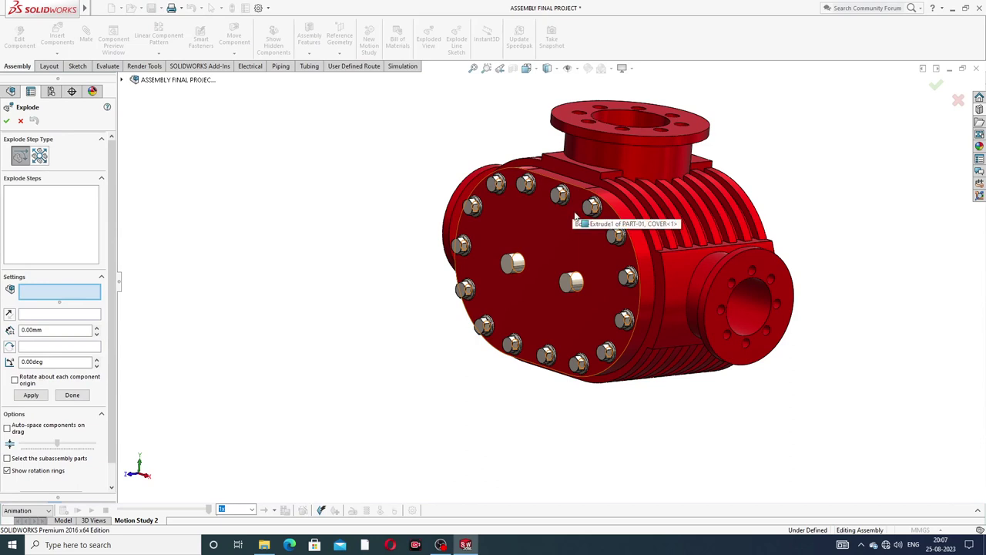
scroll(576, 217, "up", 2)
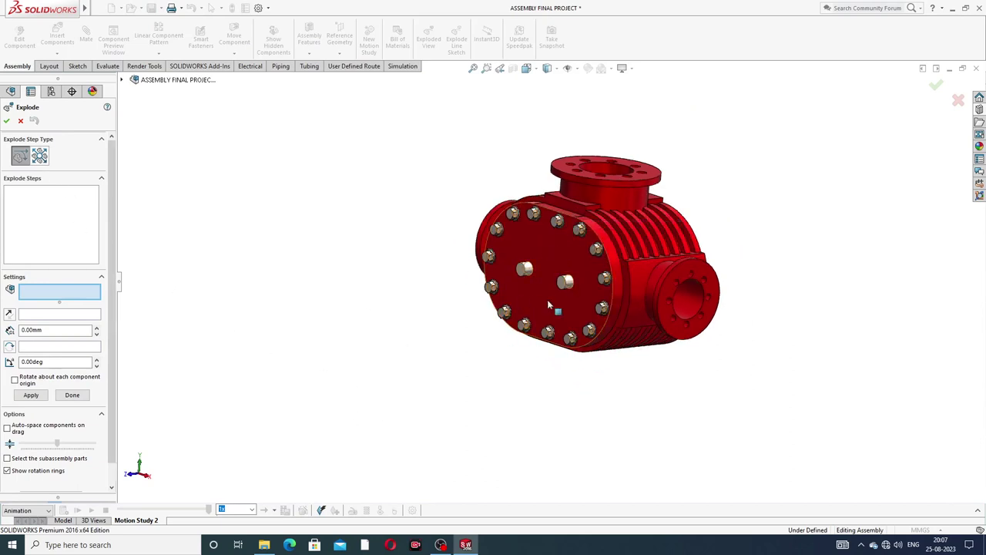
scroll(565, 254, "down", 2)
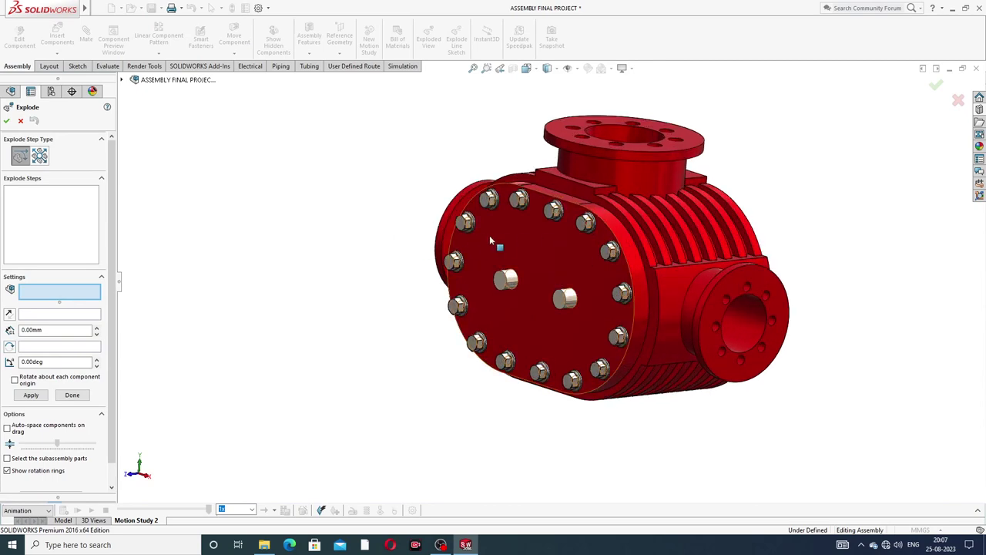
left_click(552, 212)
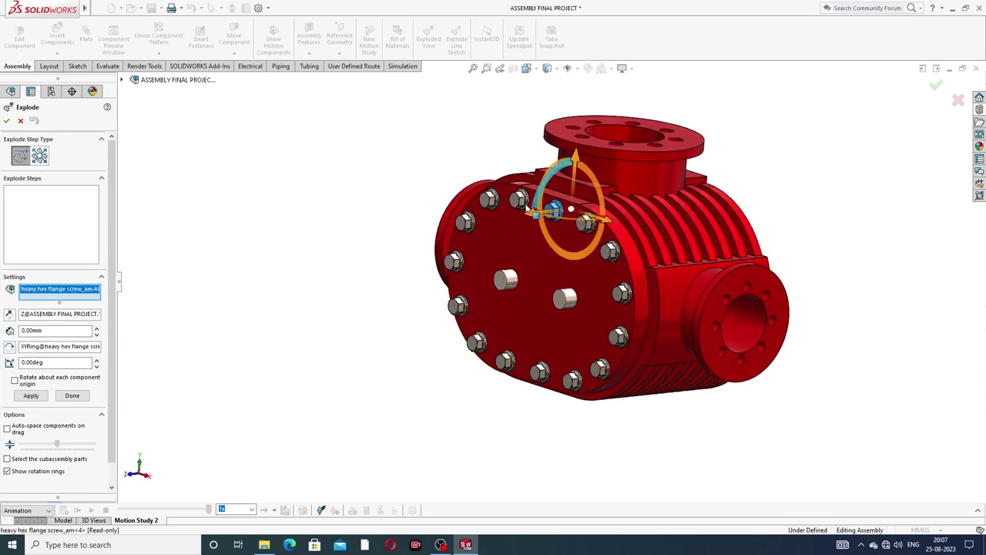
left_click(518, 202)
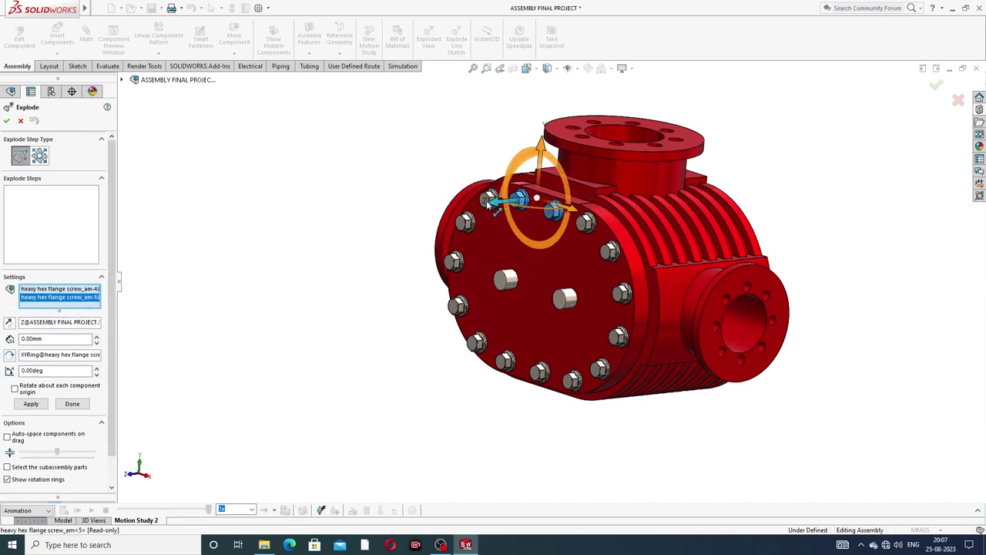
left_click(487, 200)
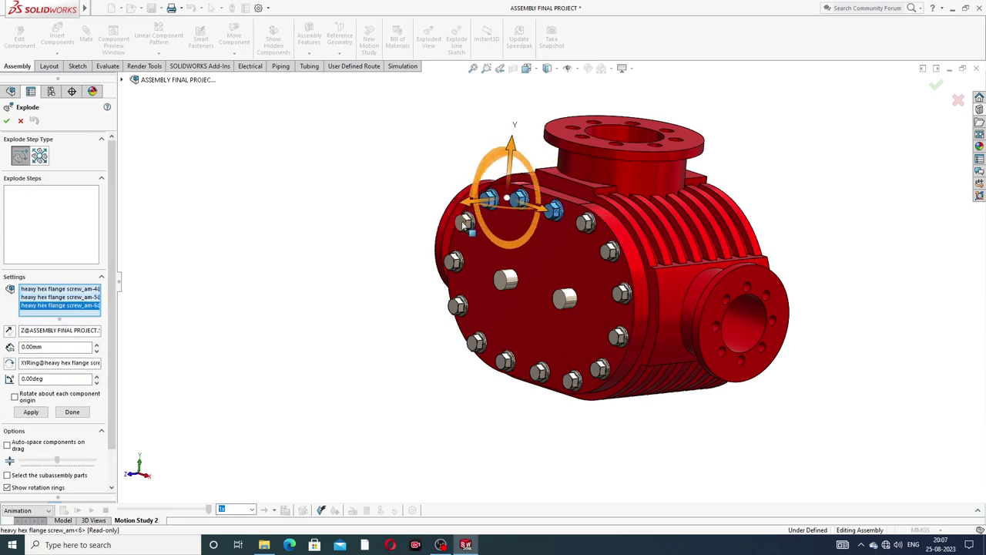
left_click(465, 224)
left_click(452, 262)
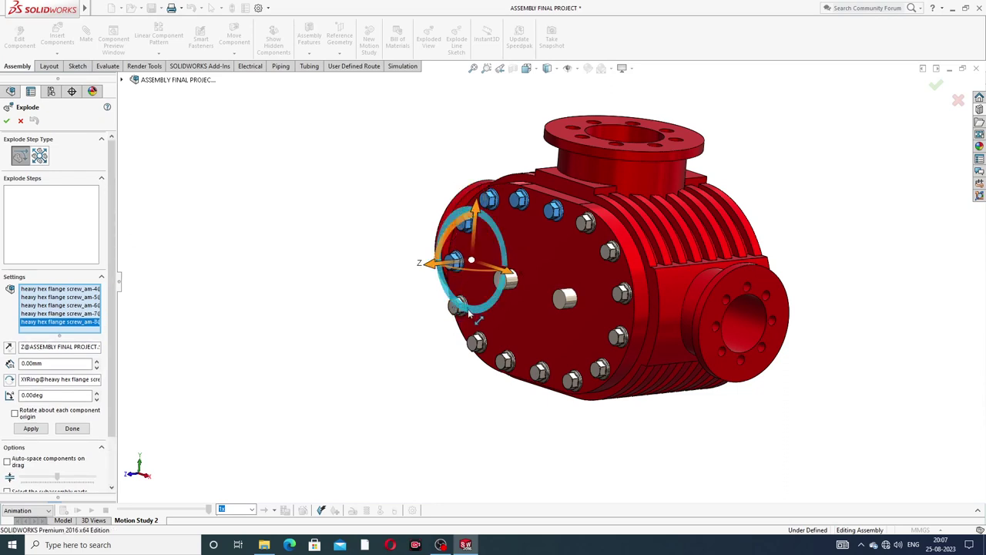
Step: Orbit around the cover and add seven more flange screws to the explode selection
middle_click_drag(468, 312, 499, 259)
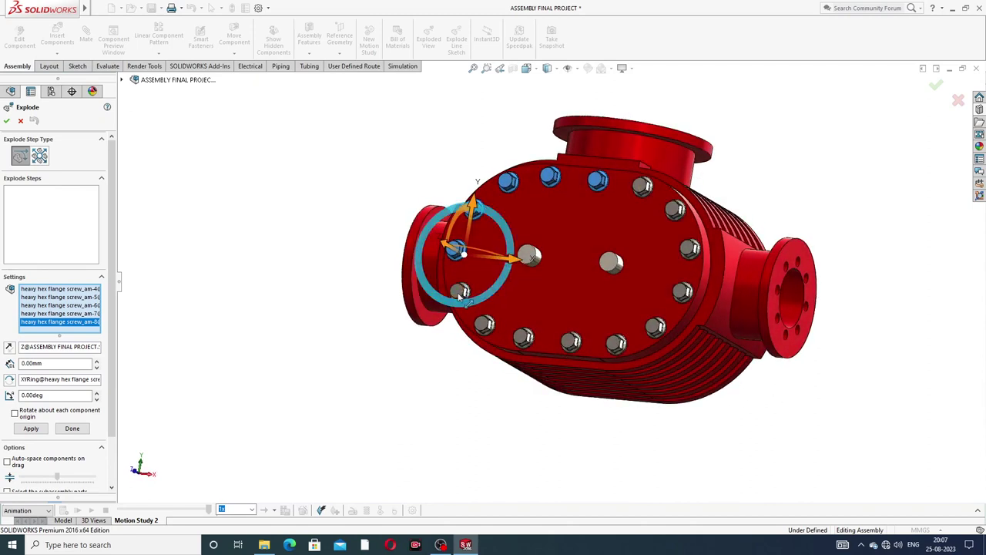
left_click_drag(460, 291, 506, 278)
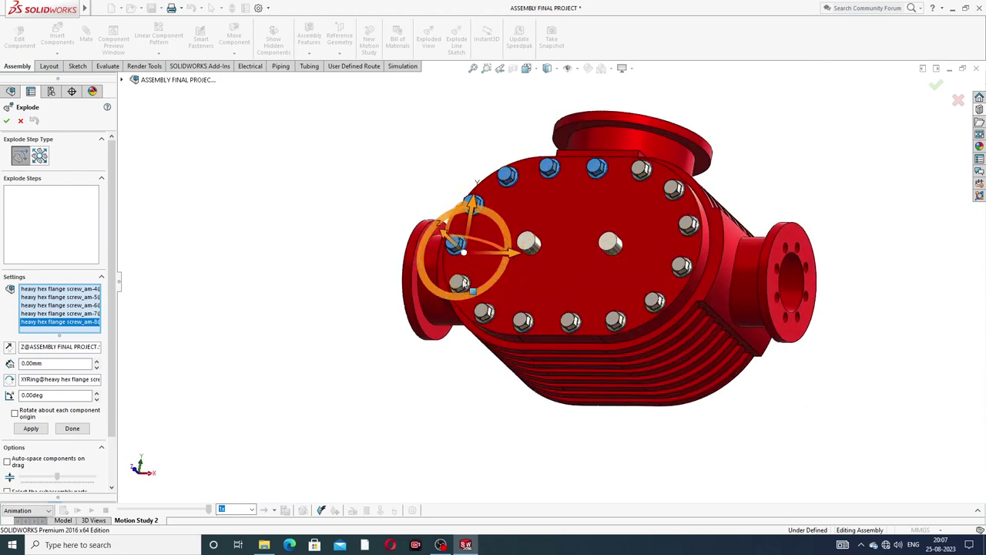
left_click(459, 283)
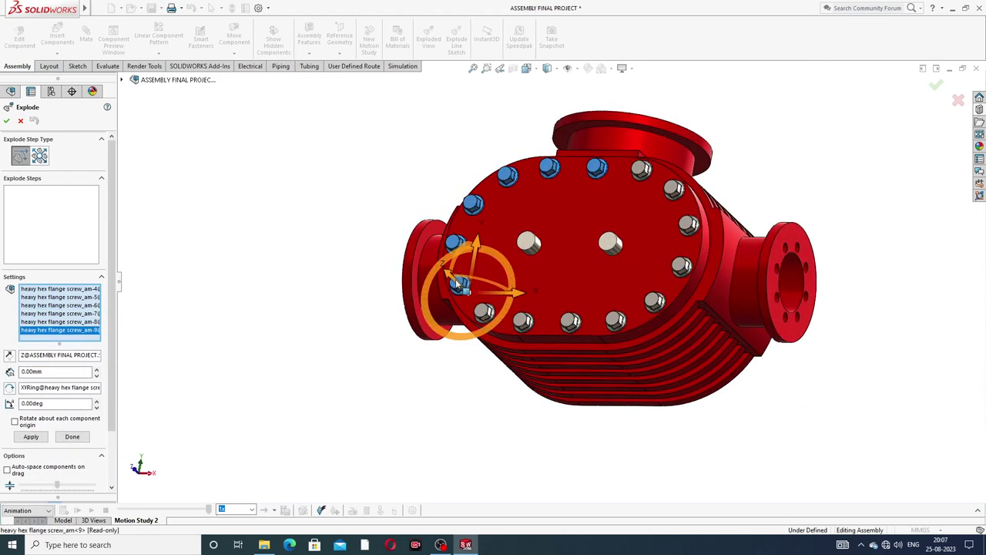
left_click(484, 314)
middle_click_drag(542, 339, 513, 379)
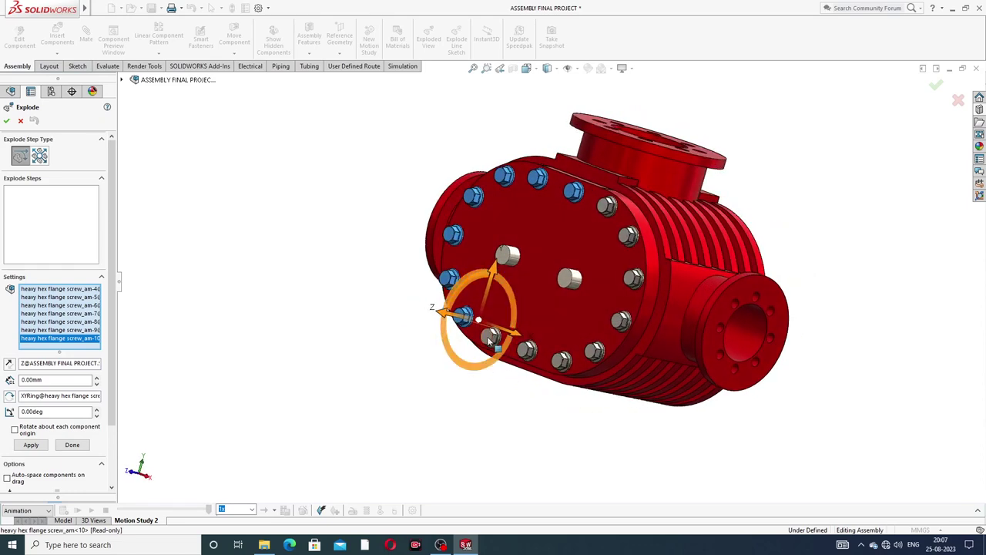
left_click(490, 337)
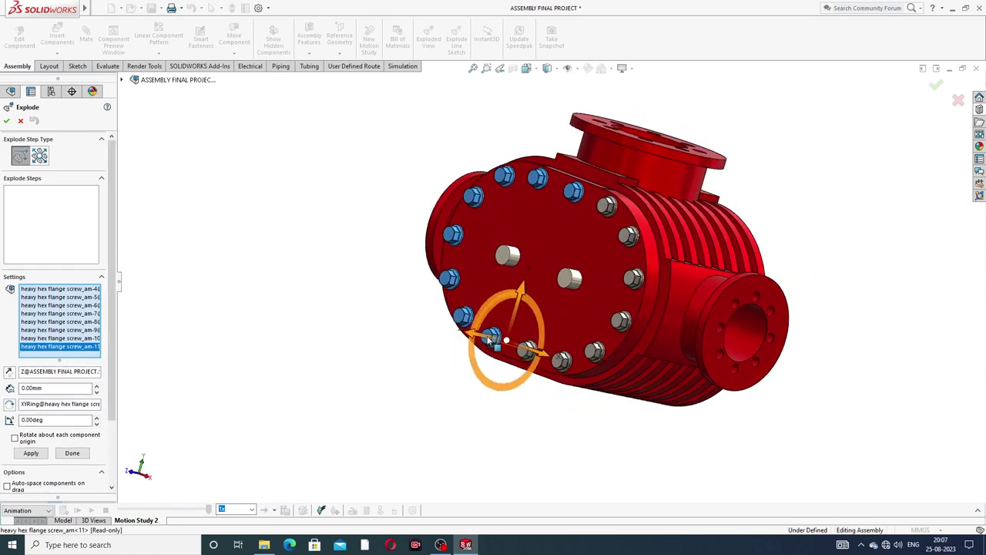
left_click(524, 354)
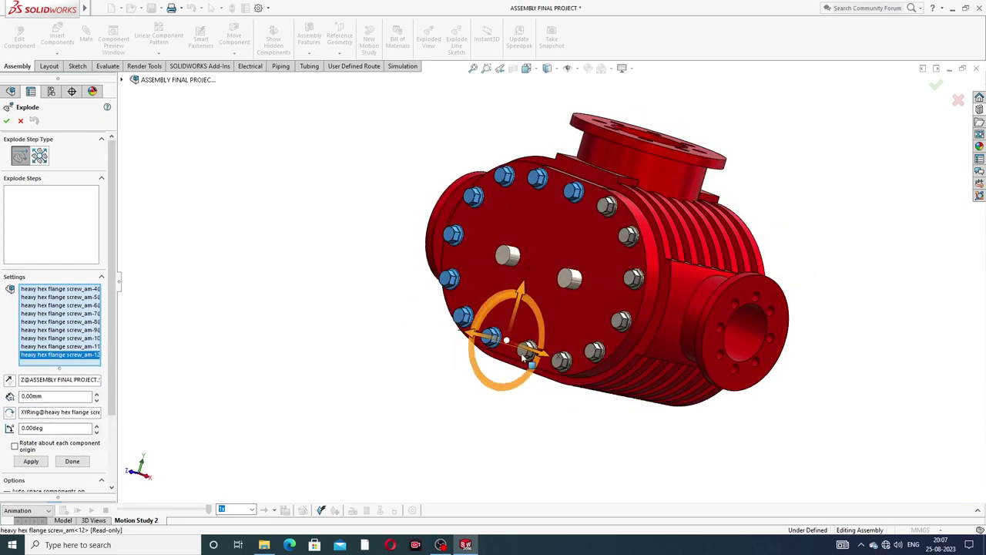
left_click(560, 369)
left_click(595, 352)
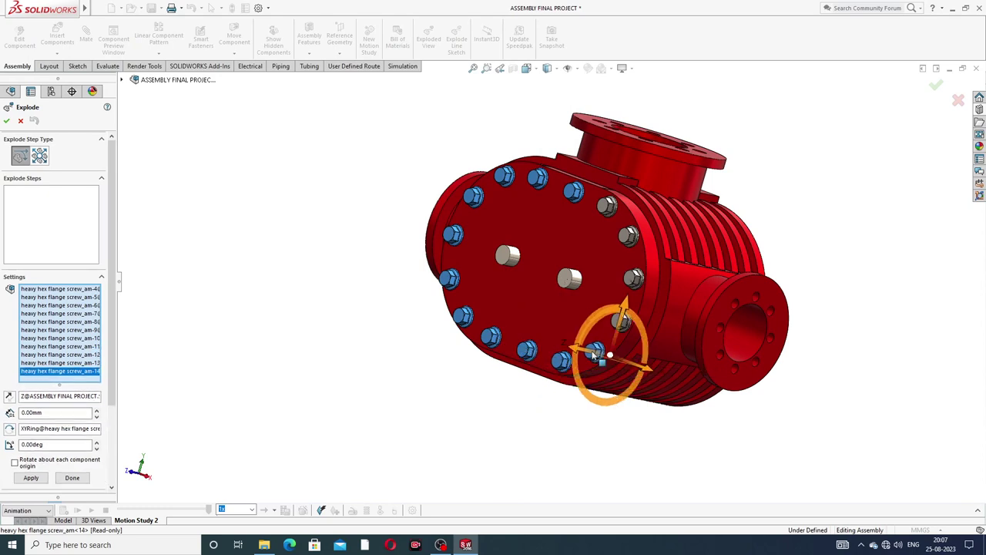
middle_click_drag(493, 308, 617, 308)
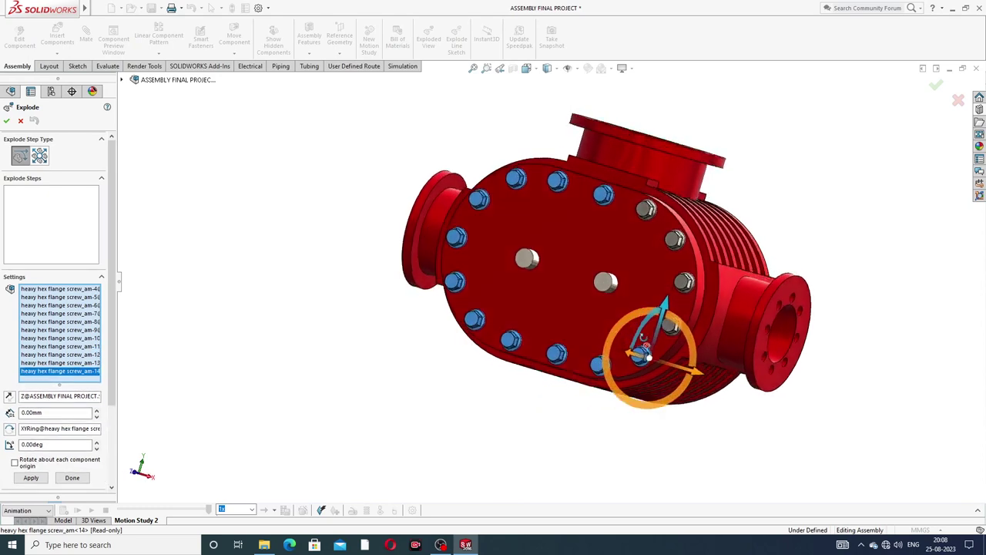
middle_click_drag(695, 342, 818, 317)
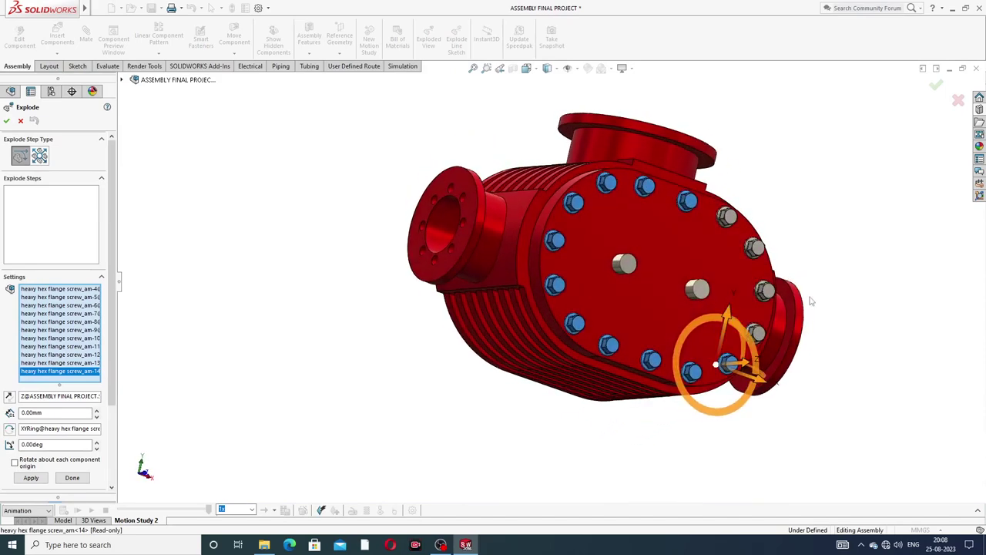
left_click(759, 335)
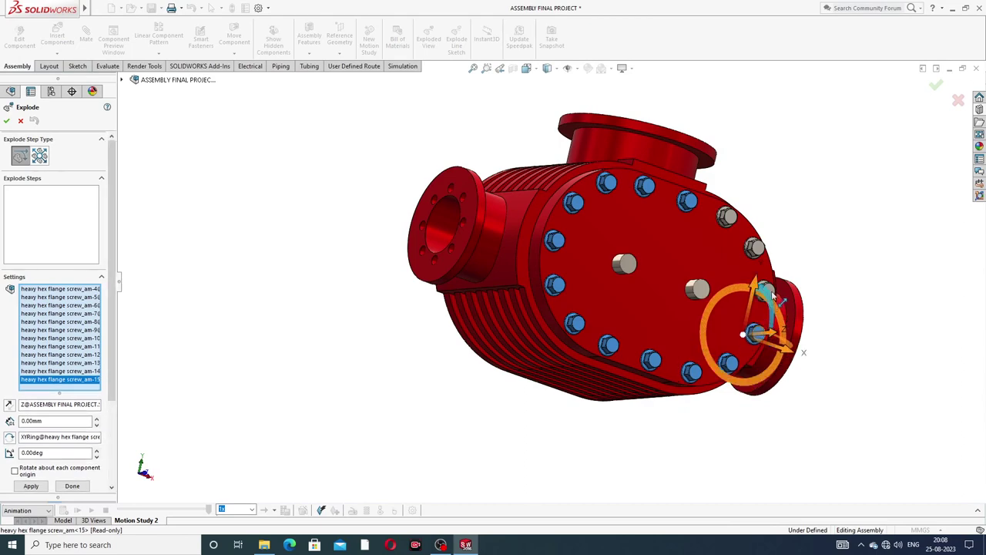
Step: Add the last three grey cover screws to complete the explode selection
mouse_move(773, 295)
middle_mouse_down()
mouse_move(690, 339)
mouse_move(731, 222)
mouse_move(770, 254)
mouse_move(655, 271)
mouse_move(616, 308)
mouse_move(639, 341)
mouse_move(780, 266)
middle_mouse_up()
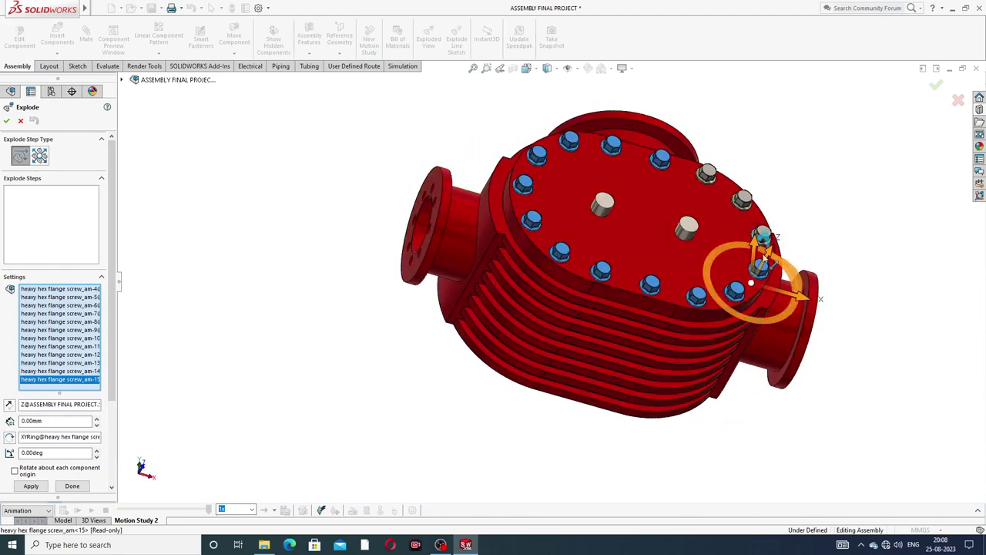
mouse_move(771, 254)
middle_mouse_down()
mouse_move(691, 311)
mouse_move(691, 289)
middle_mouse_up()
scroll(691, 285, "down", 4)
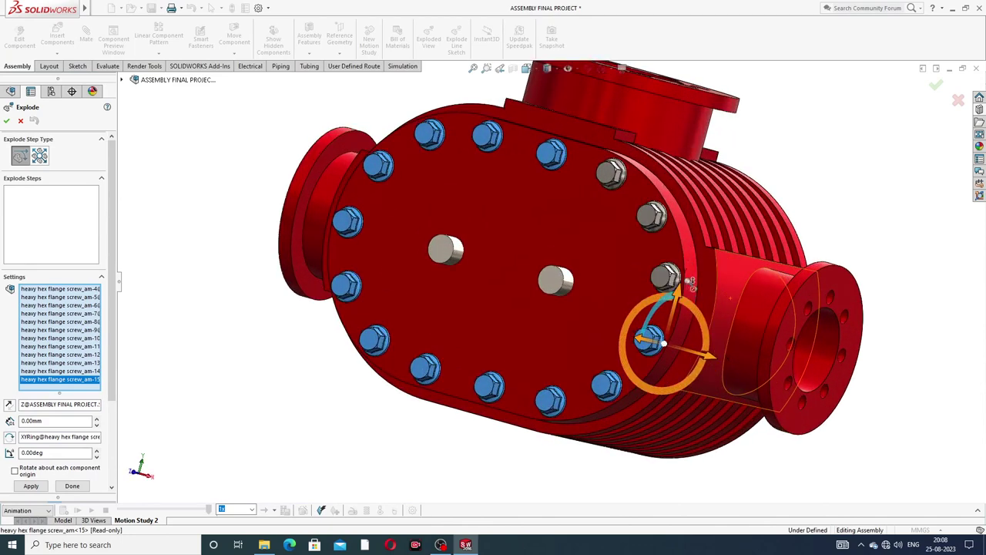
scroll(691, 283, "down", 2)
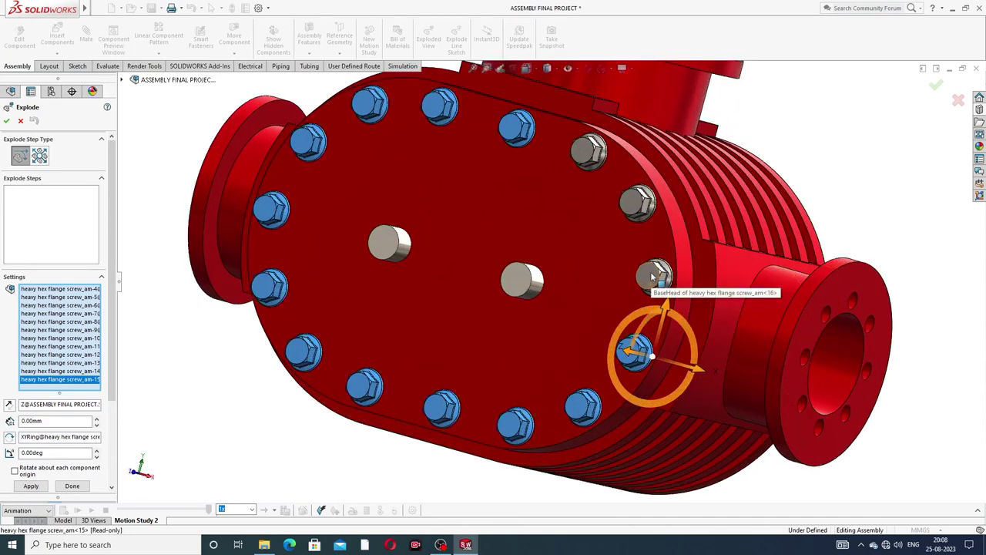
left_click(651, 276)
left_click(636, 202)
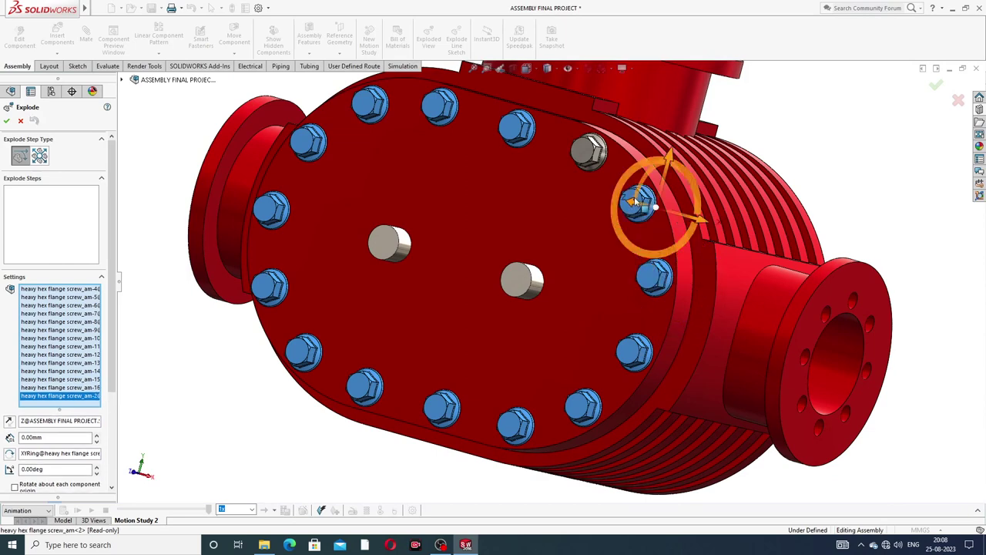
left_click(589, 152)
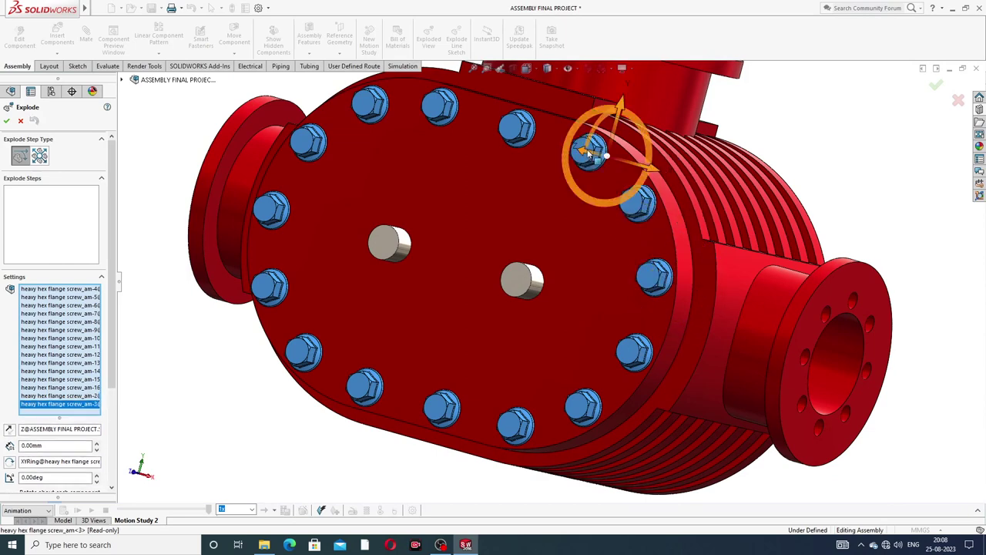
scroll(604, 243, "up", 2)
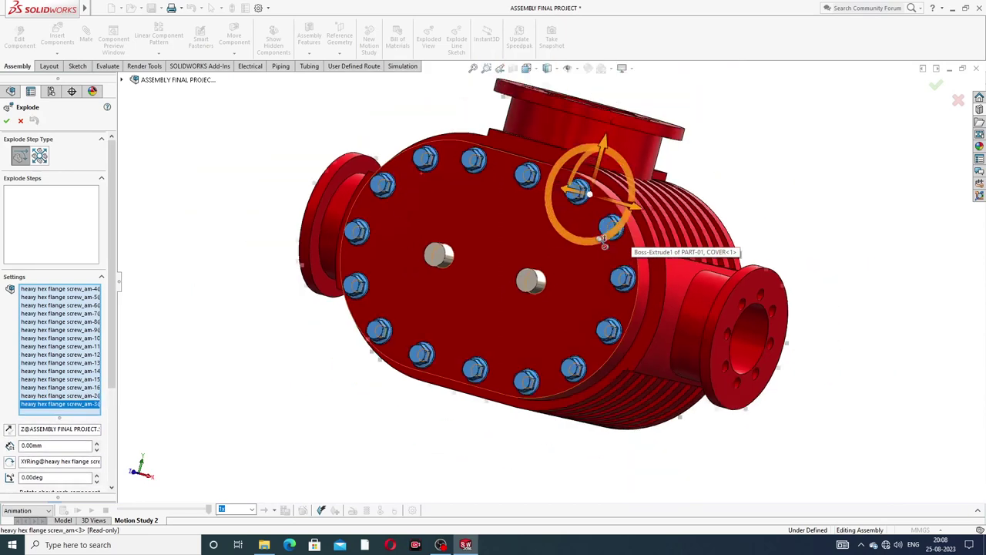
scroll(604, 243, "up", 1)
scroll(597, 262, "up", 1)
scroll(588, 269, "up", 1)
Step: Drag the selected screws straight out 412.056 mm from the cover, creating Explode Step1
scroll(581, 270, "up", 2)
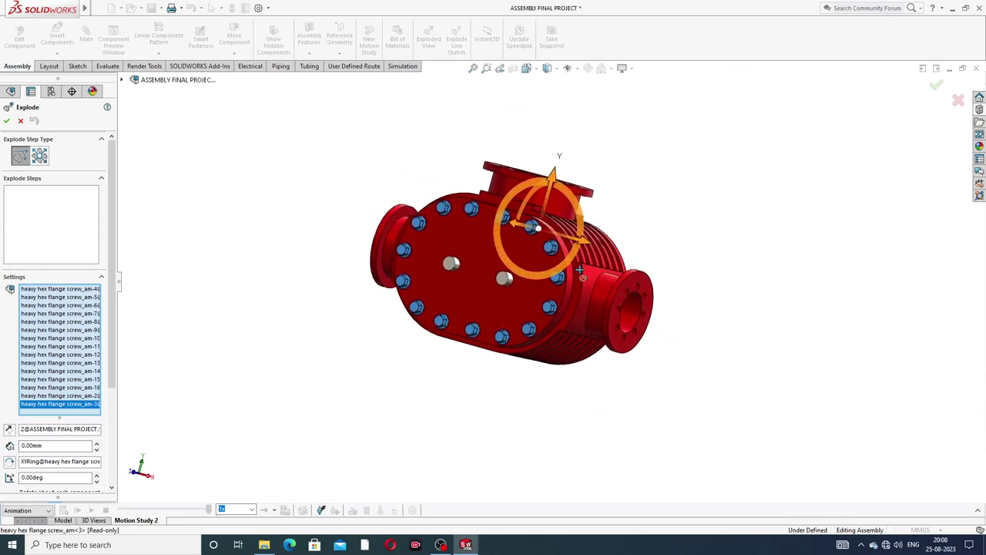
mouse_move(581, 270)
middle_mouse_down()
mouse_move(555, 293)
mouse_move(501, 266)
middle_mouse_up()
mouse_move(555, 231)
middle_mouse_down()
mouse_move(567, 222)
mouse_move(580, 230)
middle_mouse_up()
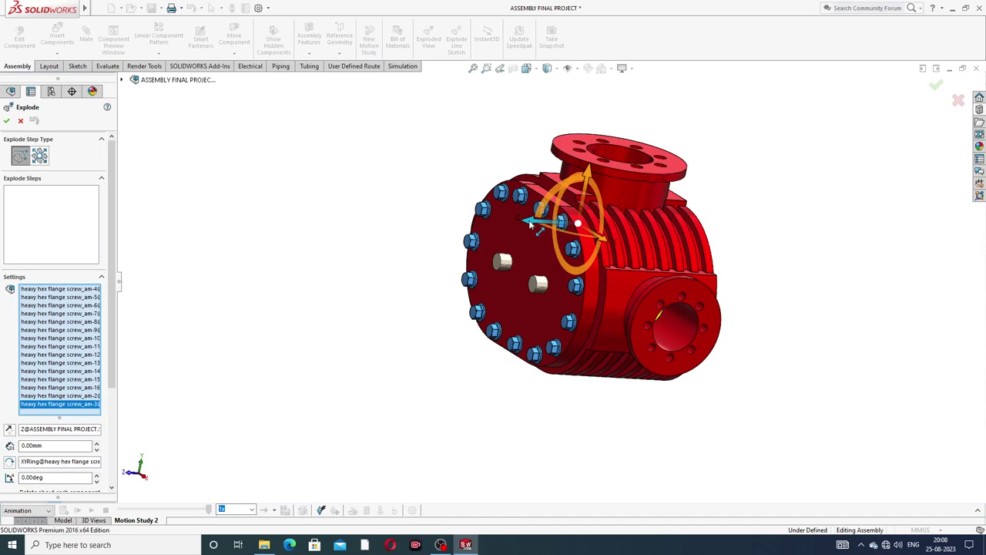
left_click_drag(531, 224, 302, 248)
mouse_move(446, 243)
middle_mouse_down()
mouse_move(451, 302)
mouse_move(440, 290)
mouse_move(469, 295)
mouse_move(467, 306)
middle_mouse_up()
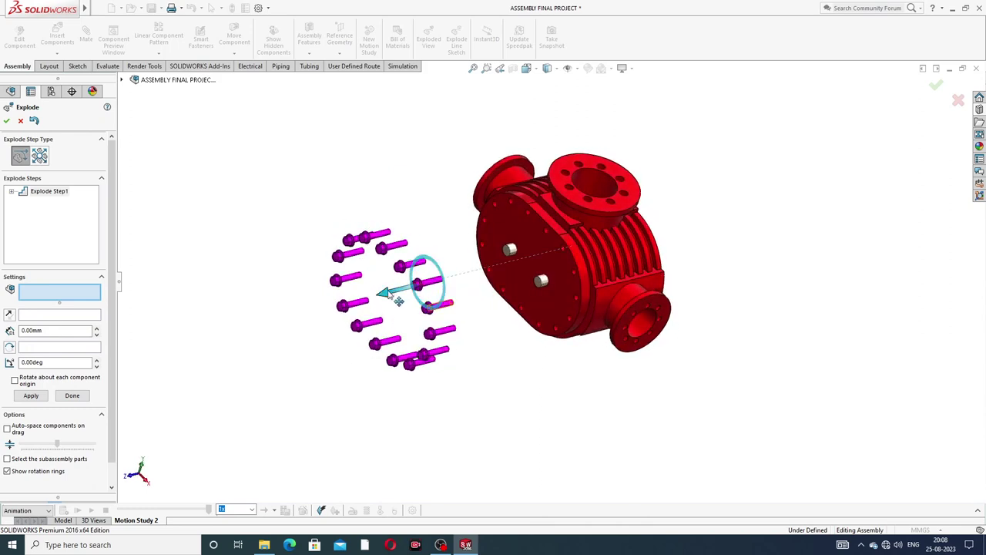
left_click_drag(405, 294, 352, 310)
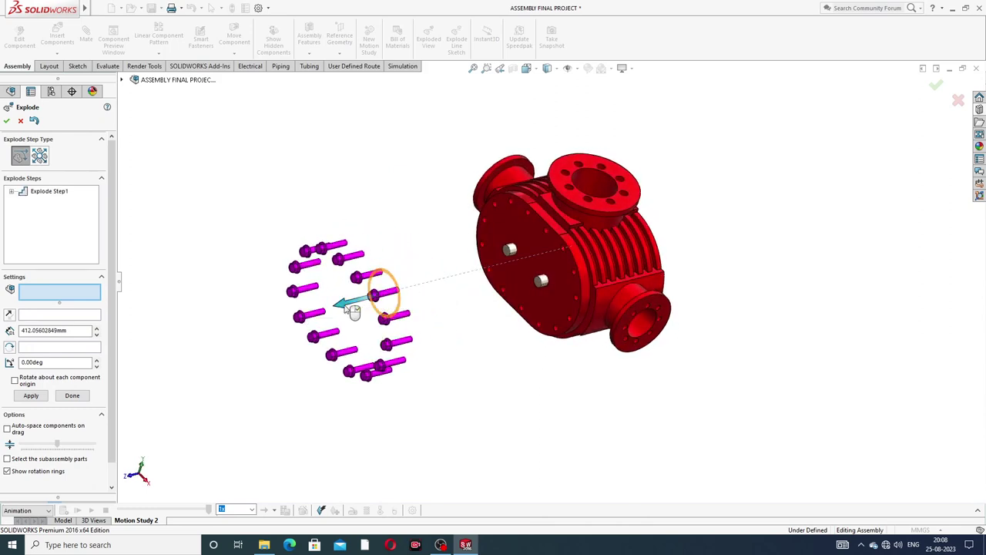
Step: Pull the pump cover away from the housing as a new explode step
left_click(534, 236)
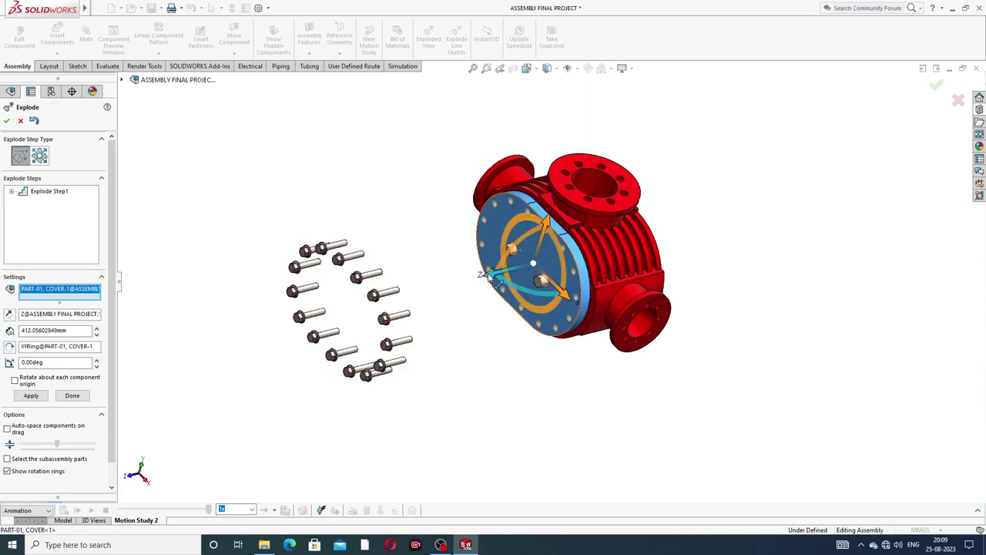
left_click_drag(483, 276, 319, 327)
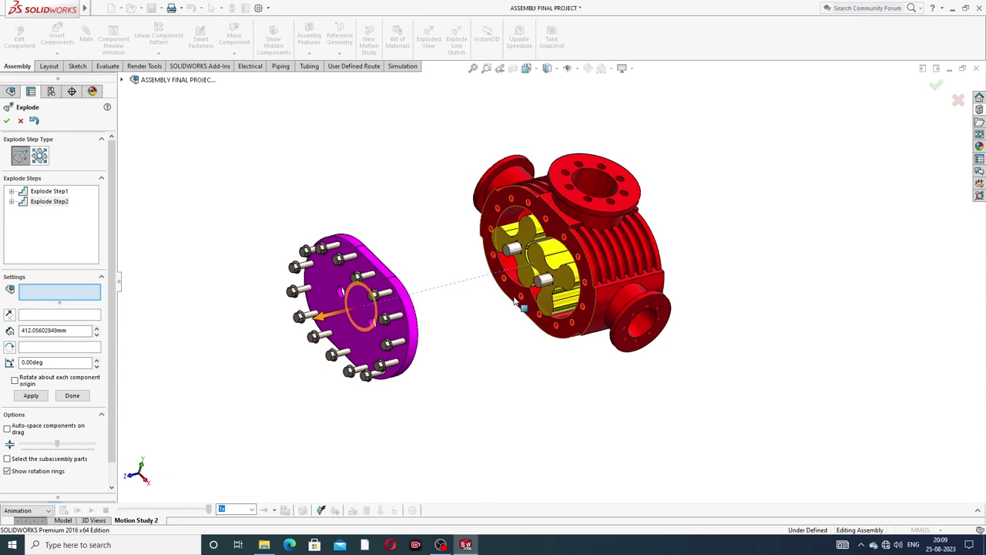
scroll(513, 303, "down", 2)
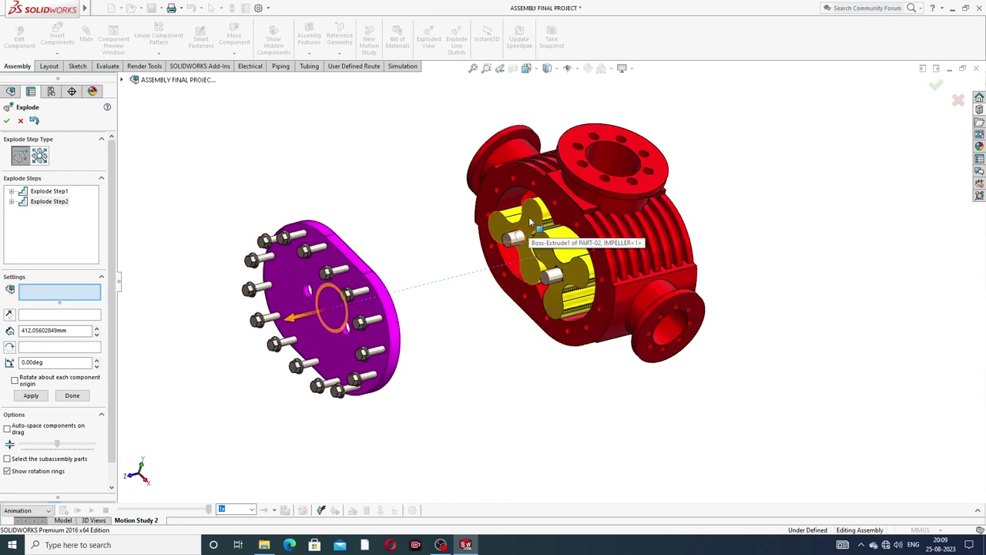
Step: Slide each of the two impellers out of the housing along its axis
left_click(529, 216)
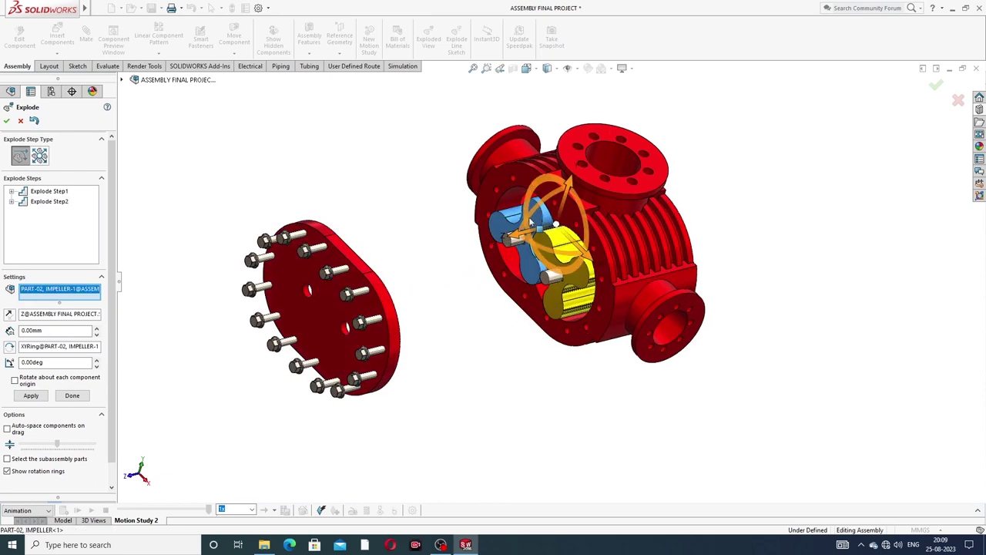
left_click_drag(515, 237, 383, 269)
middle_click_drag(513, 331, 502, 345)
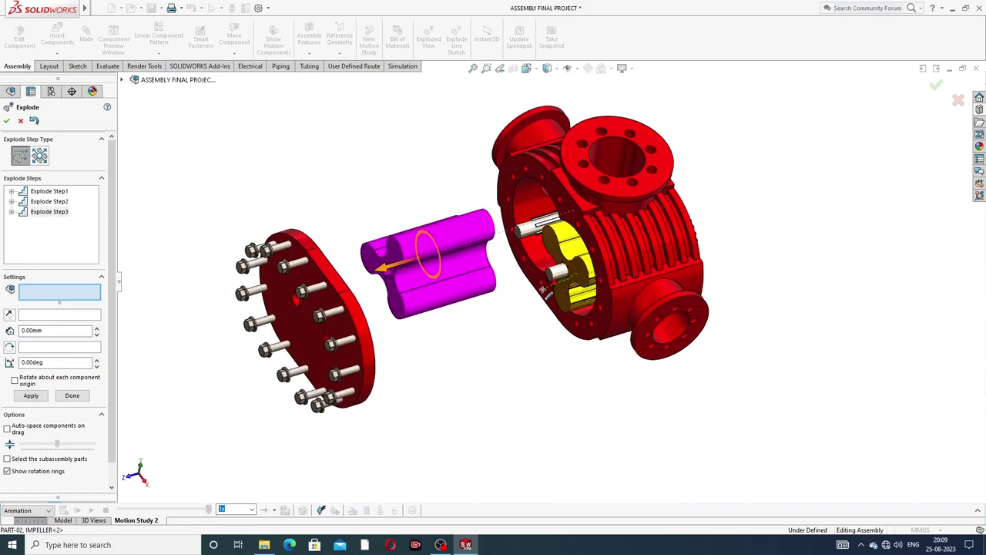
left_click(573, 277)
mouse_move(567, 278)
left_mouse_down()
mouse_move(439, 315)
mouse_move(460, 311)
left_mouse_up()
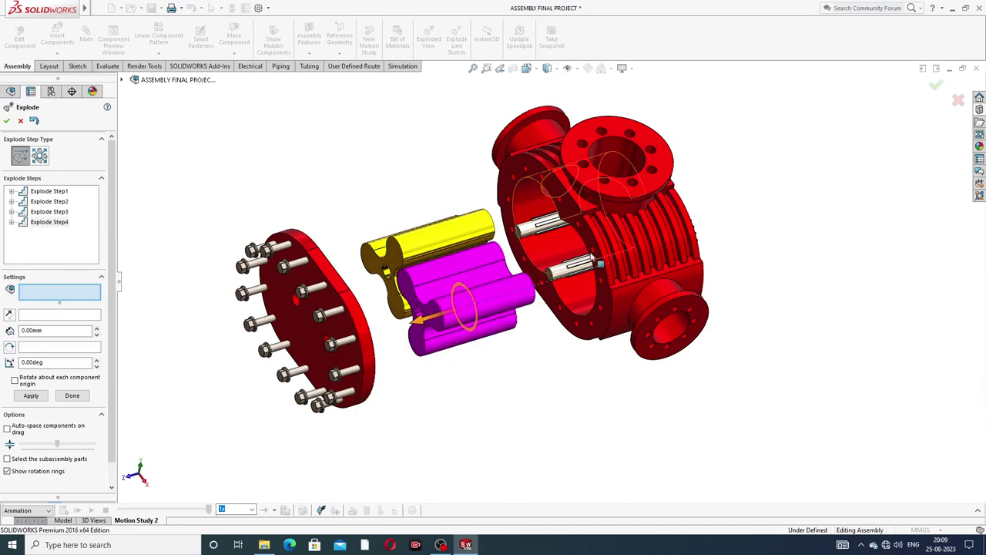
middle_click_drag(730, 209, 694, 183)
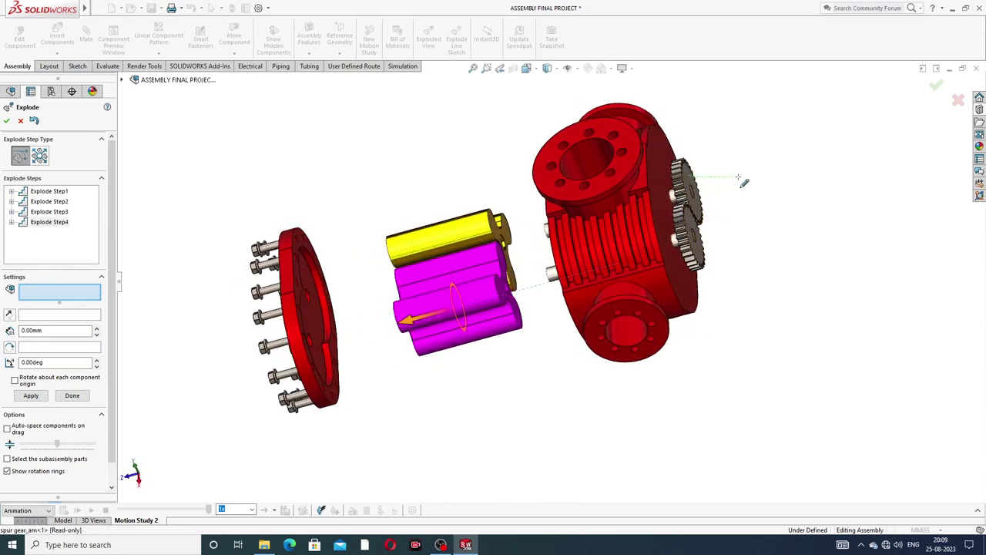
Step: Pull both spur gears off to the right as separate explode steps
left_click(703, 181)
left_click_drag(633, 206, 788, 186)
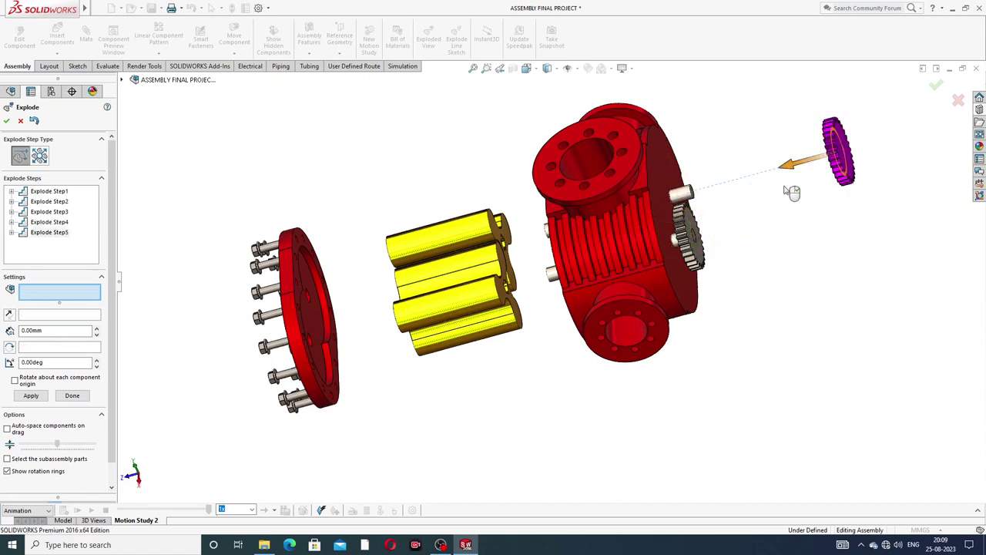
left_click(688, 229)
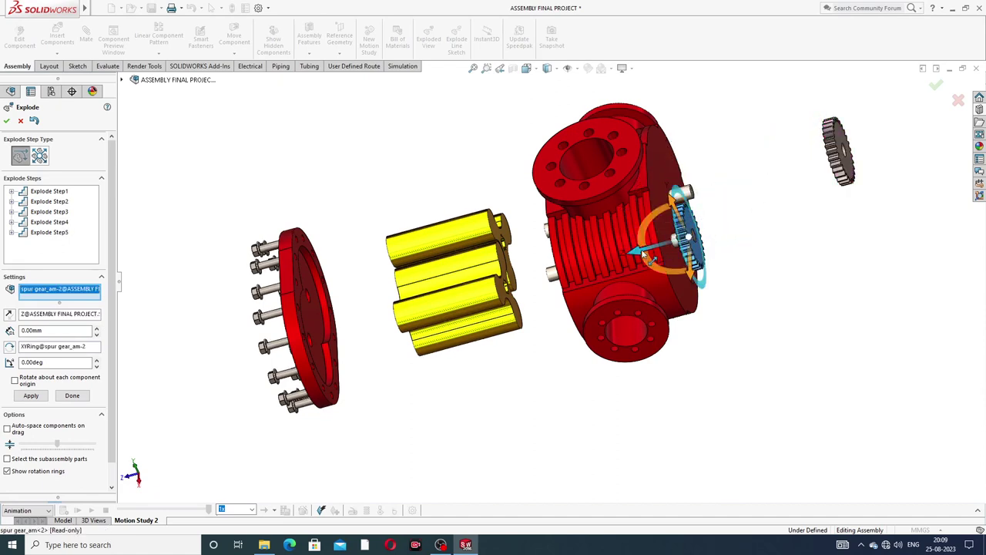
left_click_drag(686, 231, 799, 220)
middle_click_drag(731, 201, 736, 206)
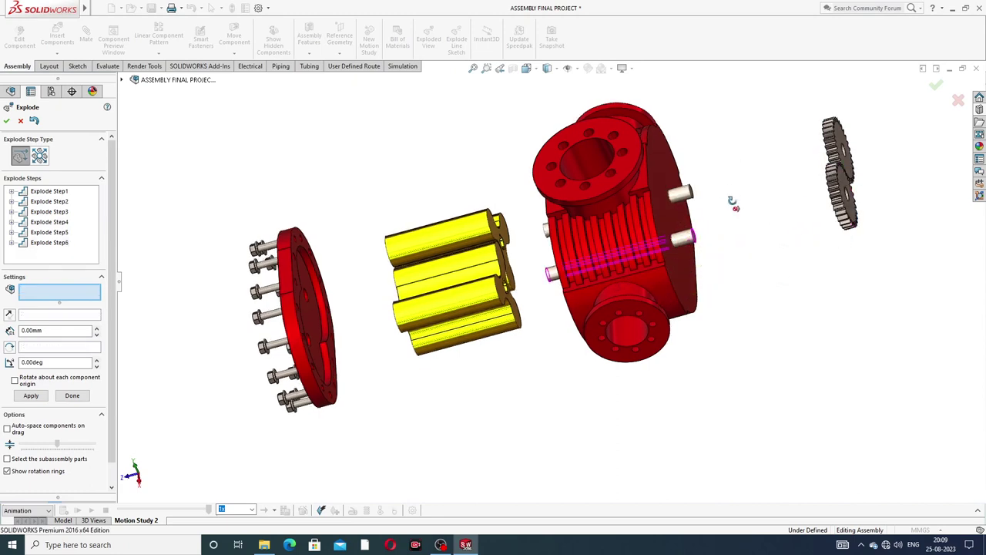
Step: Slide the housing off the two shafts, creating Explode Step7
left_click(671, 220)
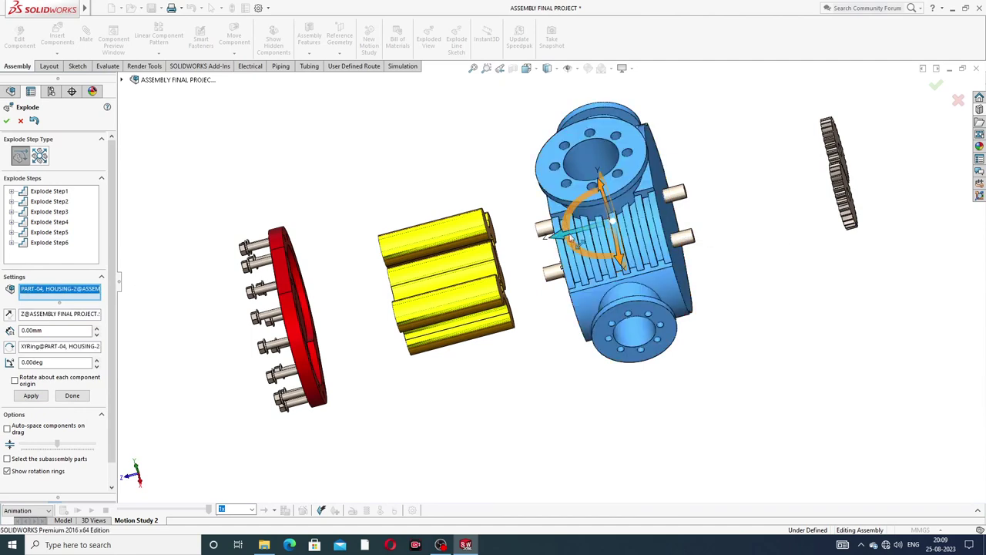
left_click_drag(564, 237, 712, 210)
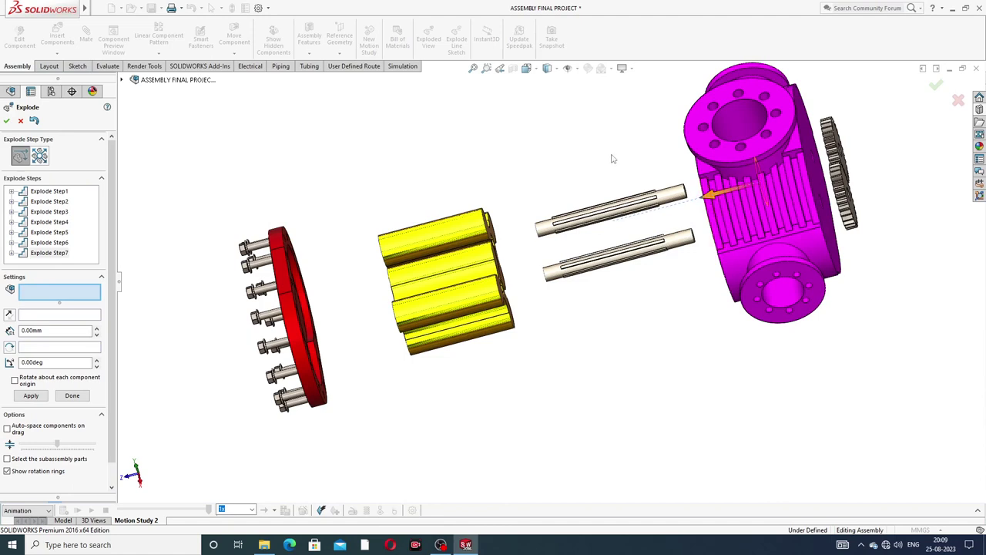
key("f")
middle_click_drag(651, 201, 413, 227)
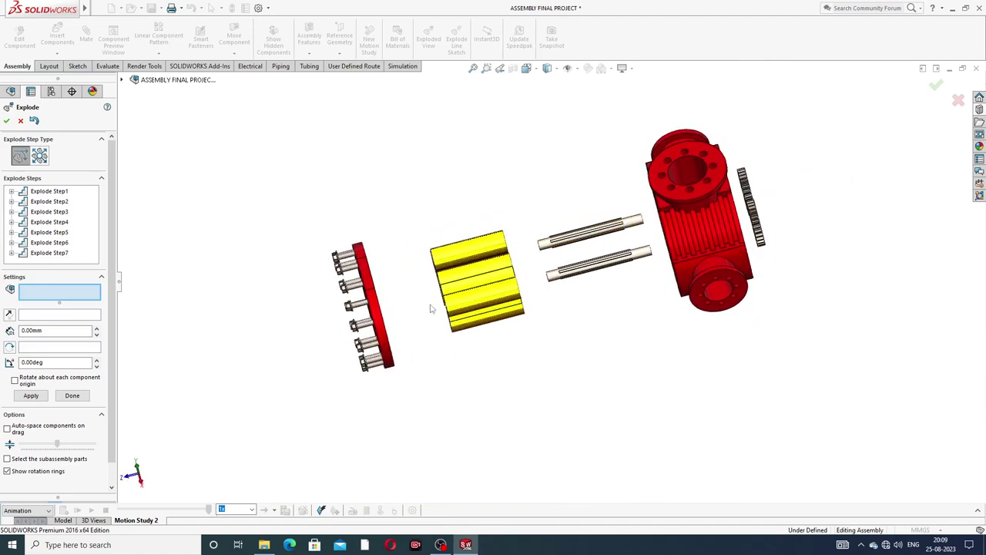
Step: Accept the seven-step exploded view and collapse the assembly from the top-level right-click menu
left_click(6, 120)
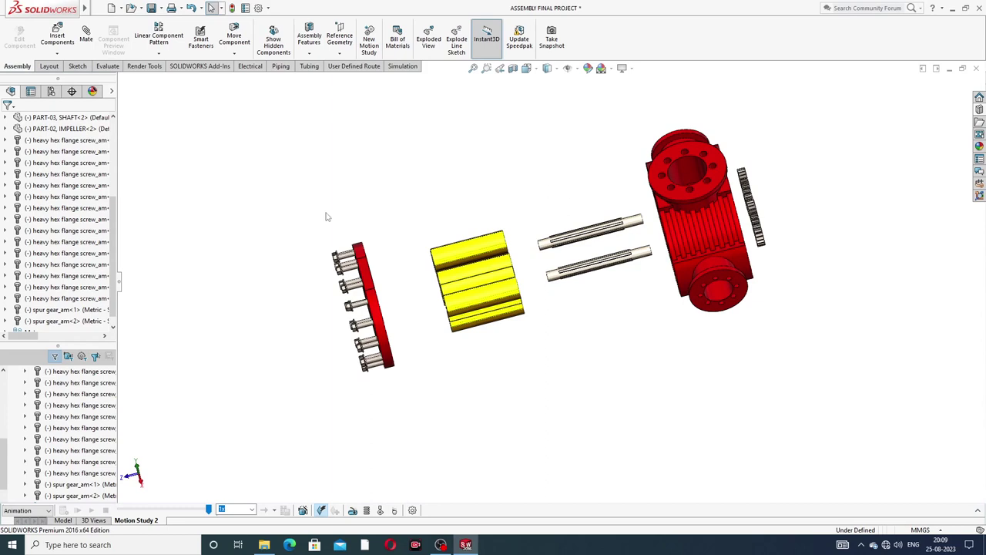
middle_click_drag(529, 195, 432, 197)
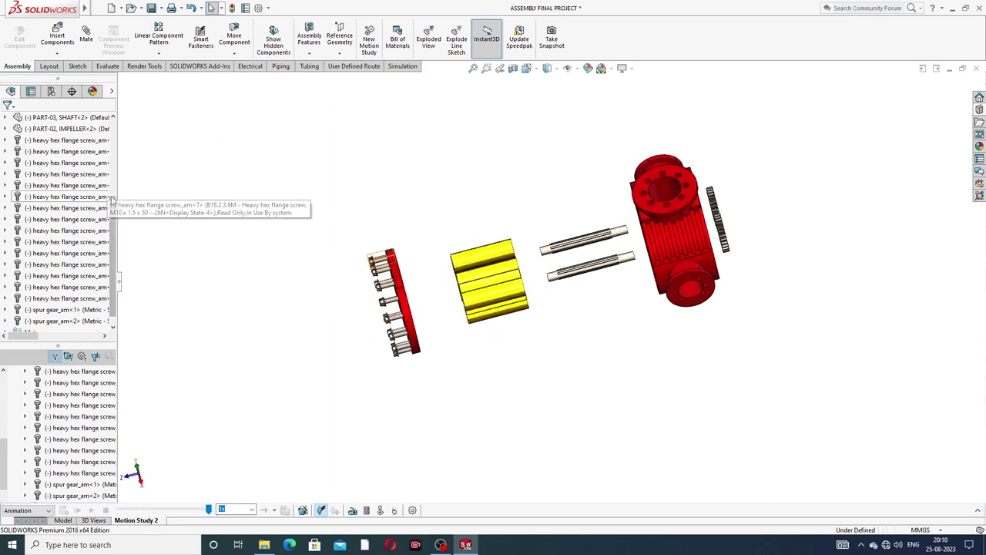
left_click_drag(114, 199, 114, 116)
left_click(82, 120)
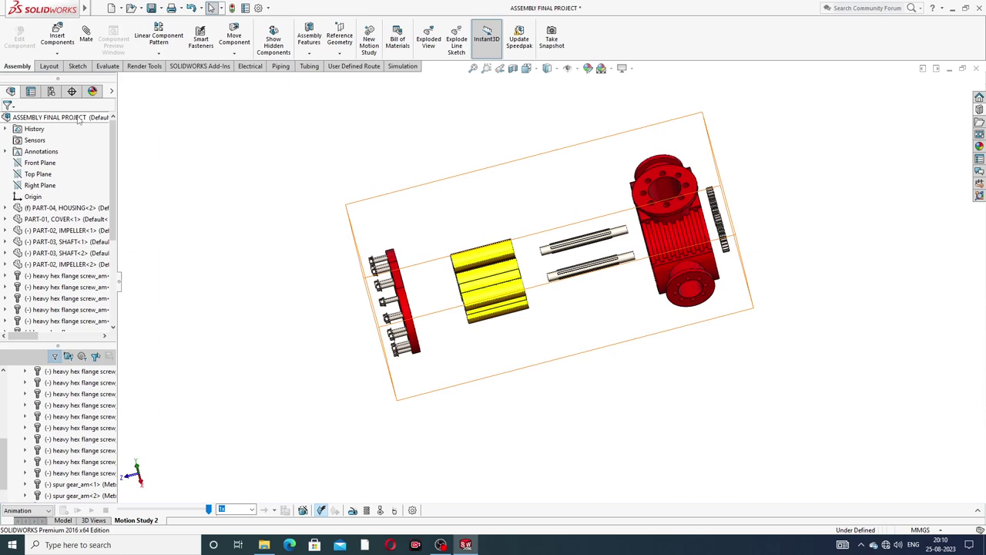
right_click(78, 121)
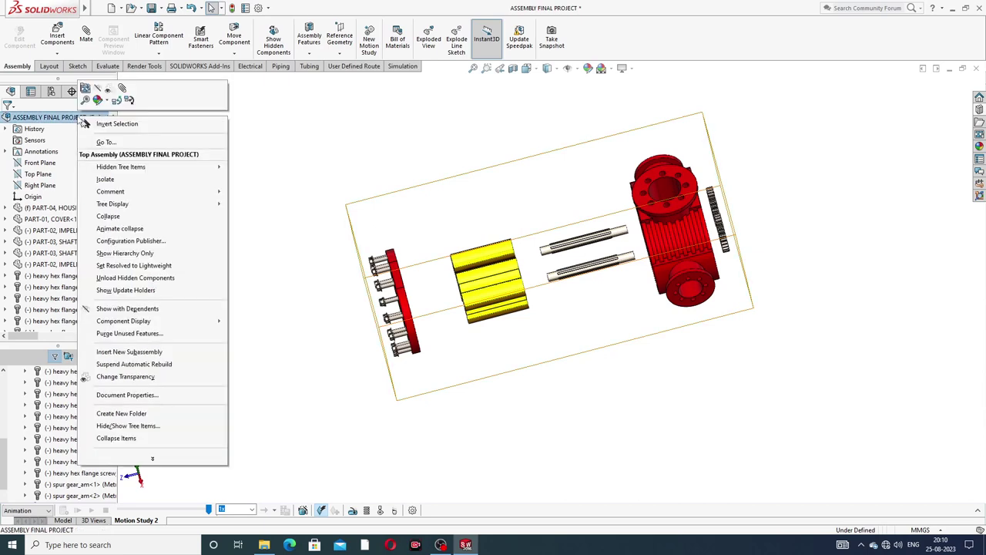
left_click(109, 217)
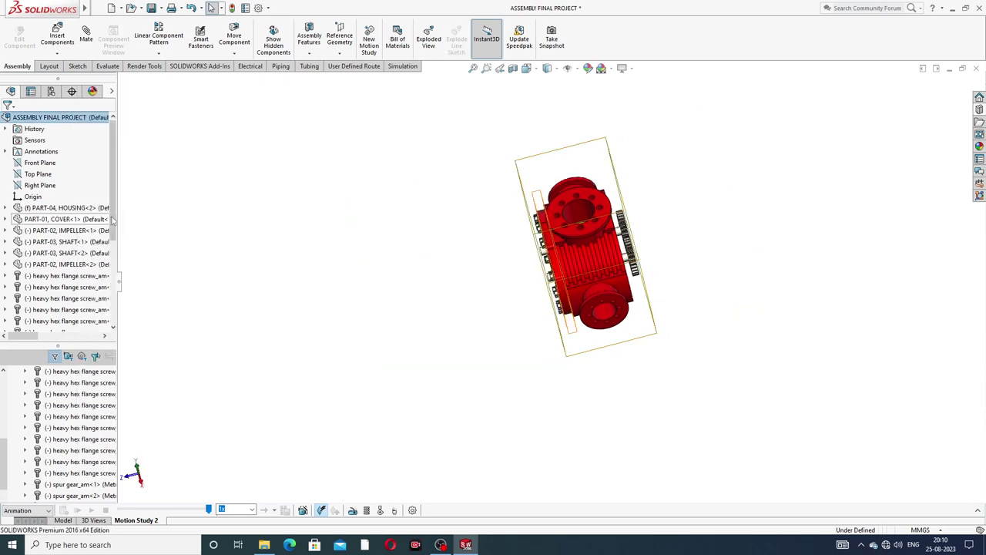
middle_click_drag(521, 293, 468, 229)
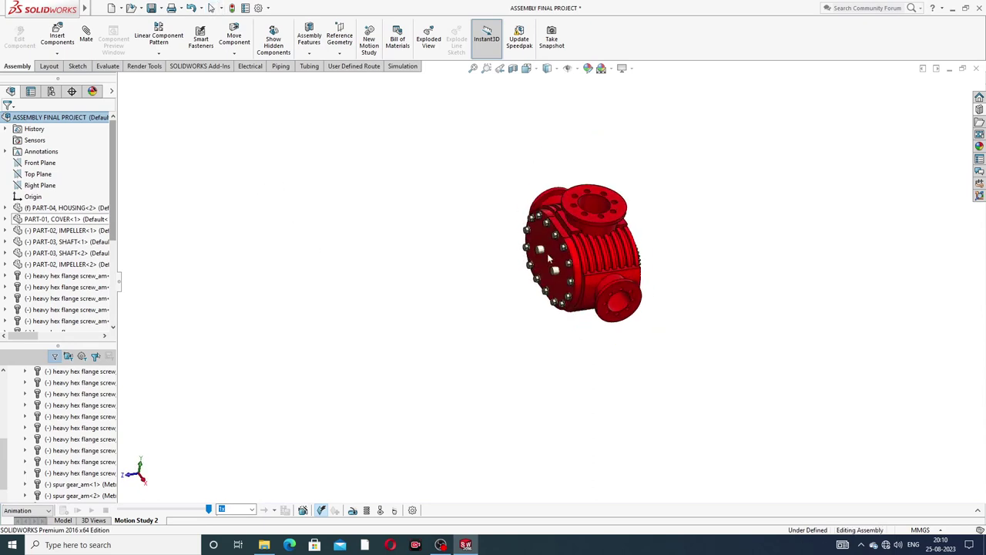
Step: Explode the assembly once more, then collapse it back to the assembled pump
right_click(60, 122)
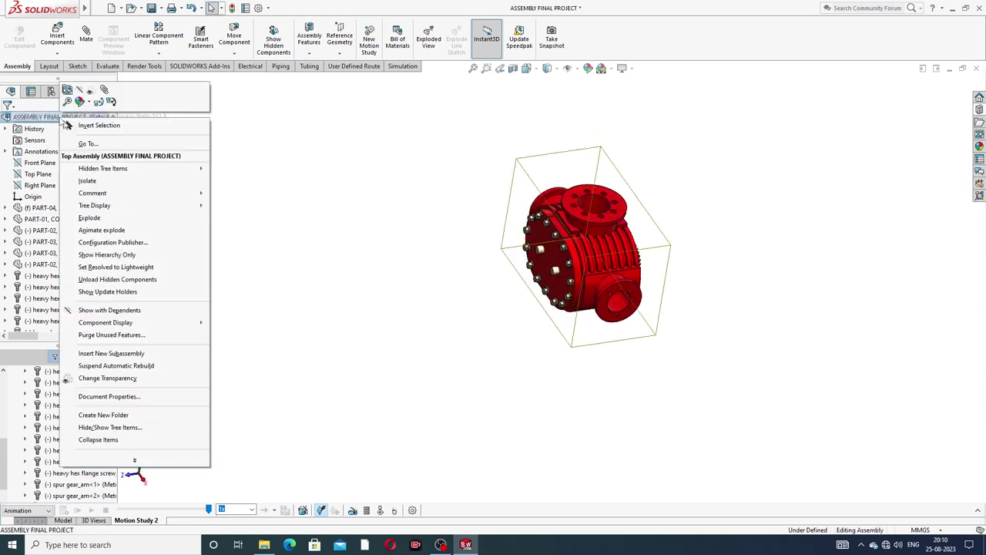
left_click(89, 219)
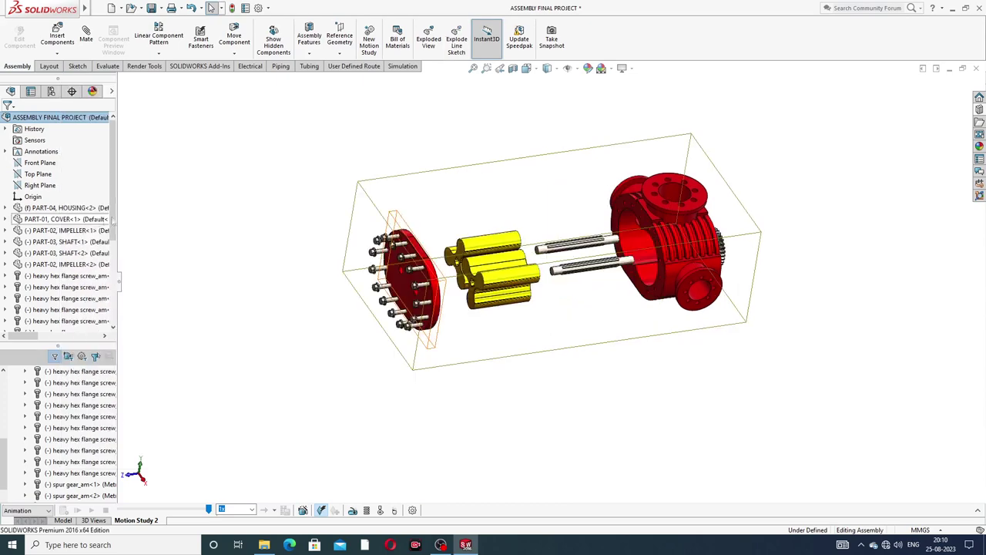
middle_click_drag(479, 193, 494, 233)
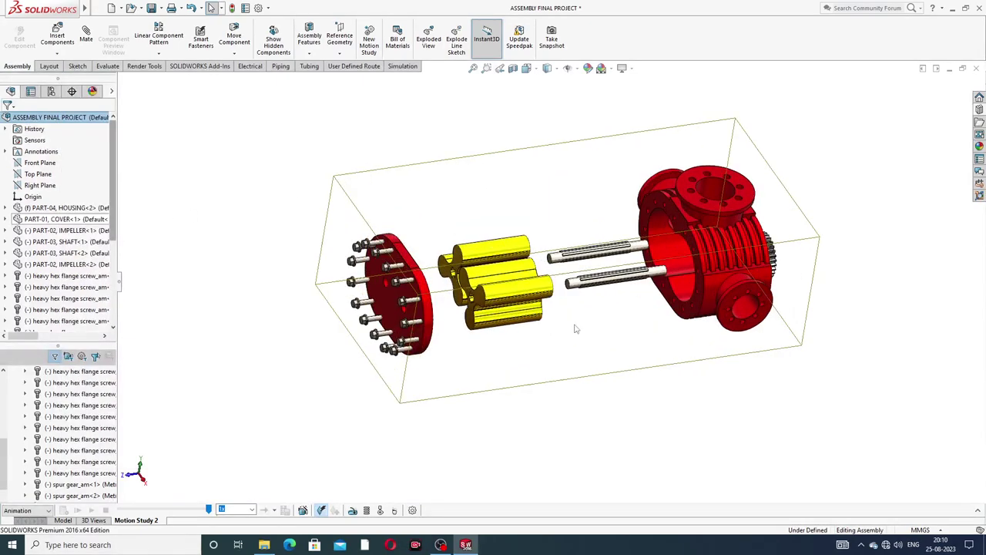
mouse_move(574, 329)
middle_mouse_down()
mouse_move(546, 309)
mouse_move(577, 367)
mouse_move(568, 363)
middle_mouse_up()
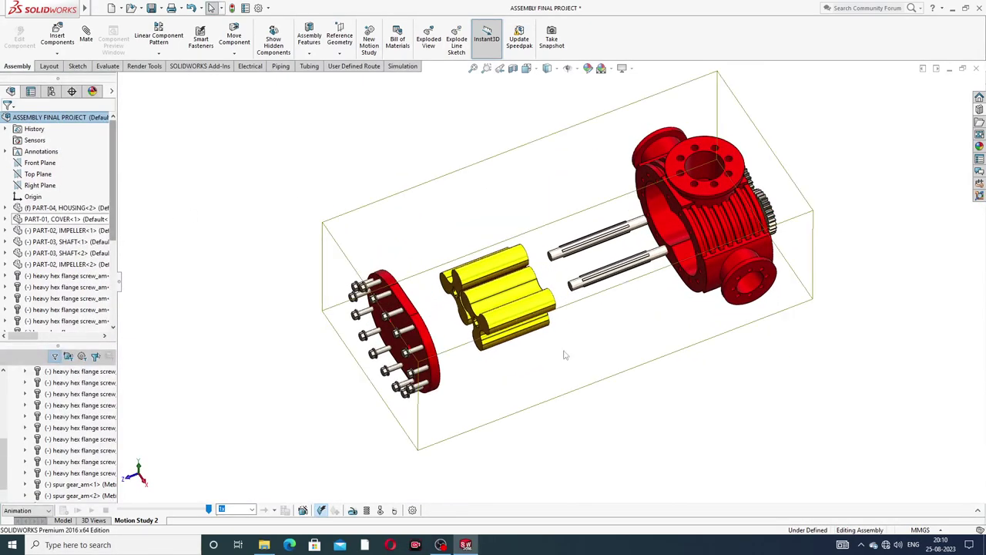
right_click(80, 117)
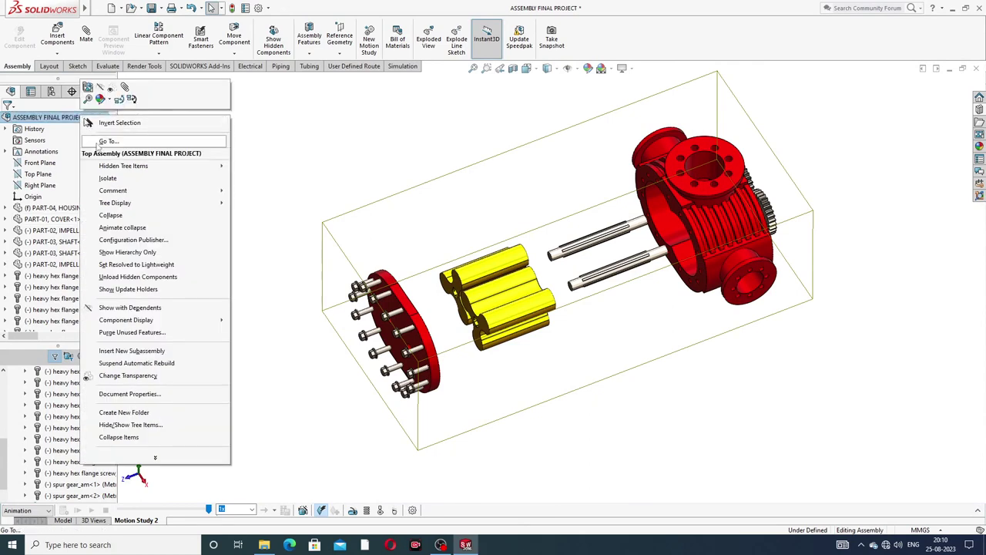
left_click(112, 215)
scroll(606, 304, "down", 2)
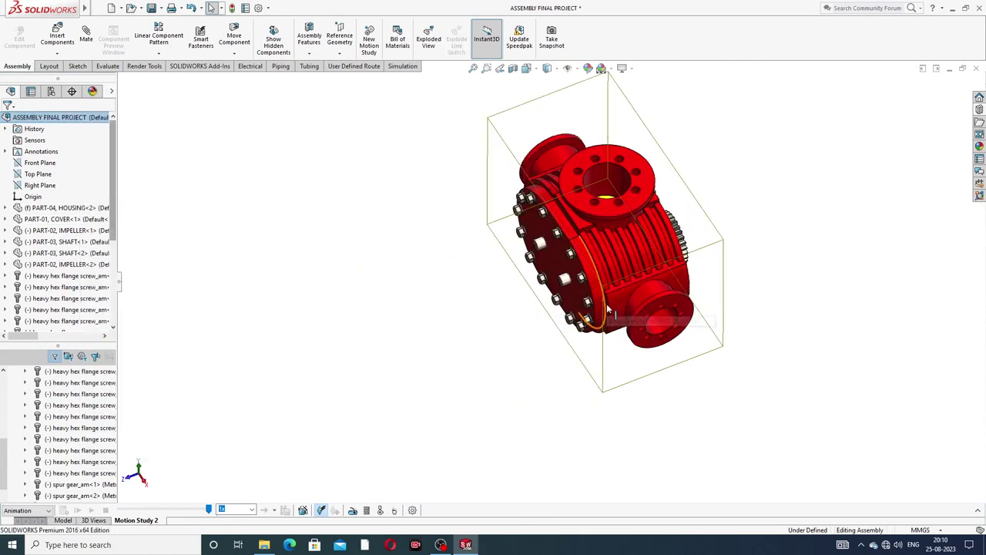
Step: Use Animation Wizard to add one clockwise Y-axis rotation, then calculate Motion Study 2
left_click(303, 510)
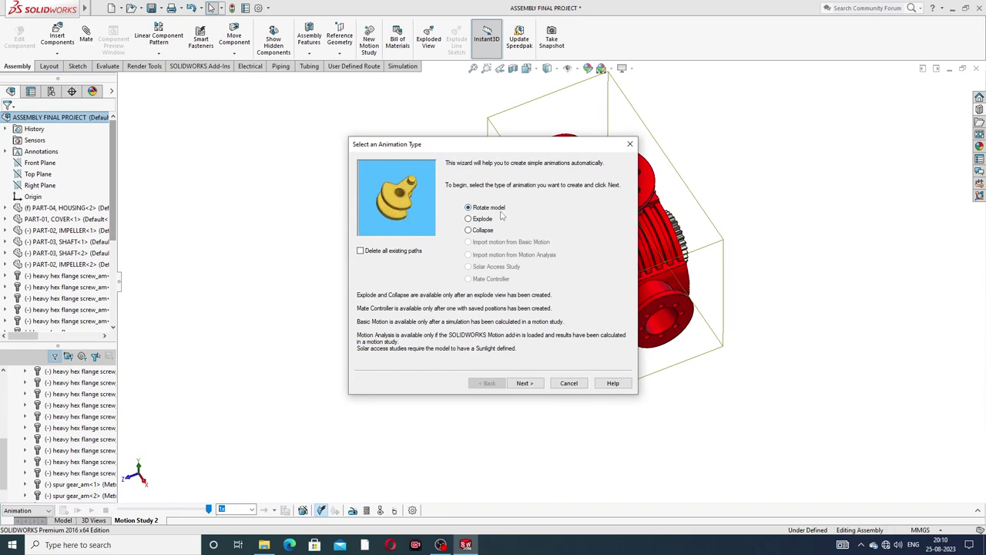
left_click(523, 385)
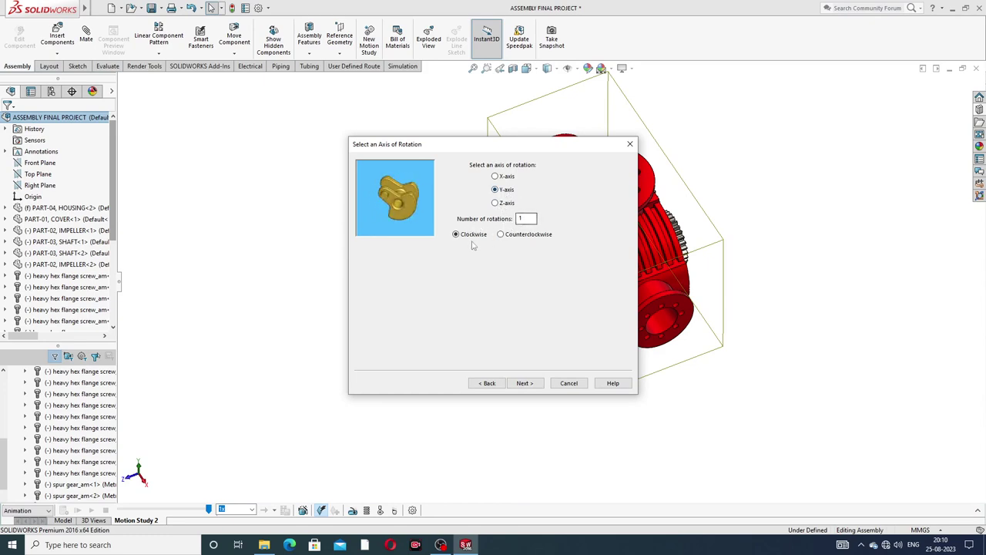
left_click(525, 383)
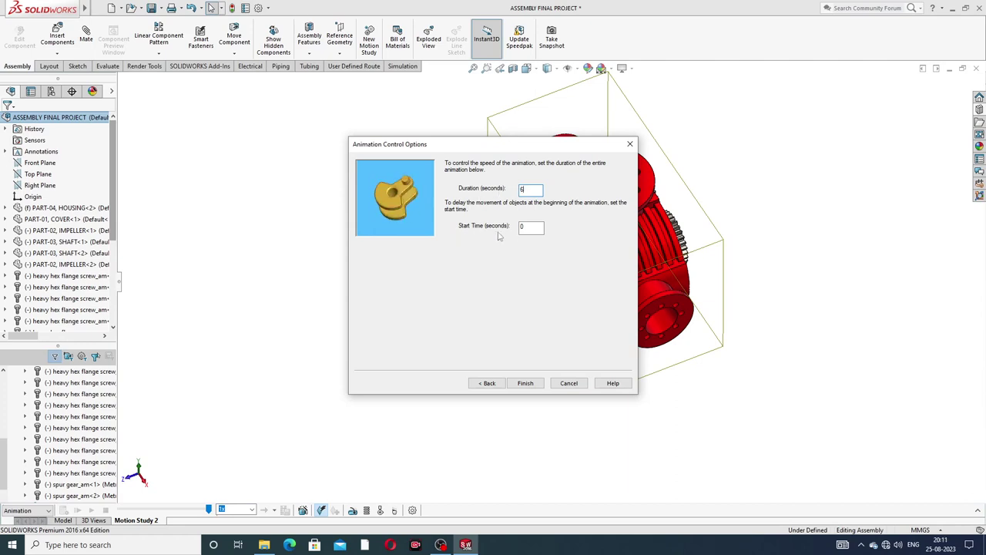
left_click(522, 387)
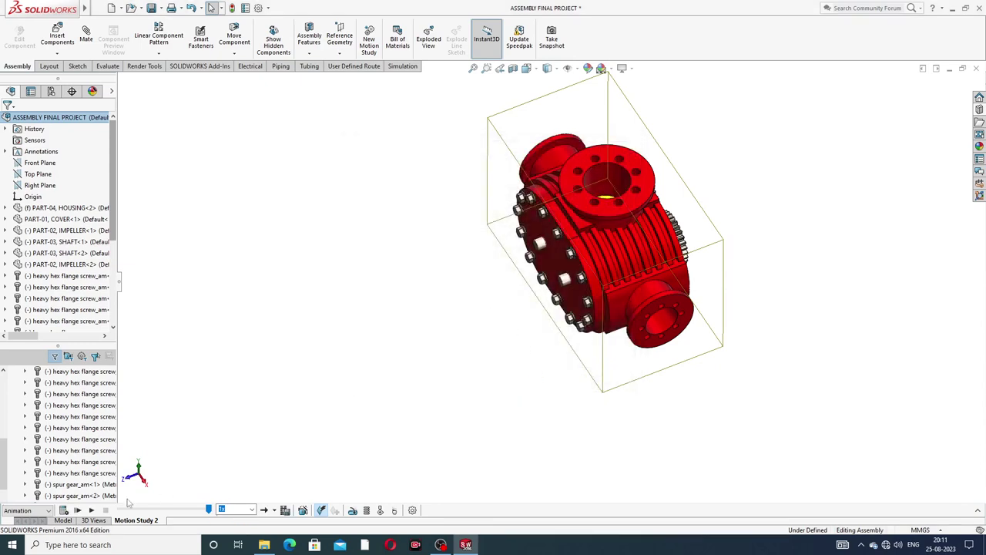
left_click(64, 510)
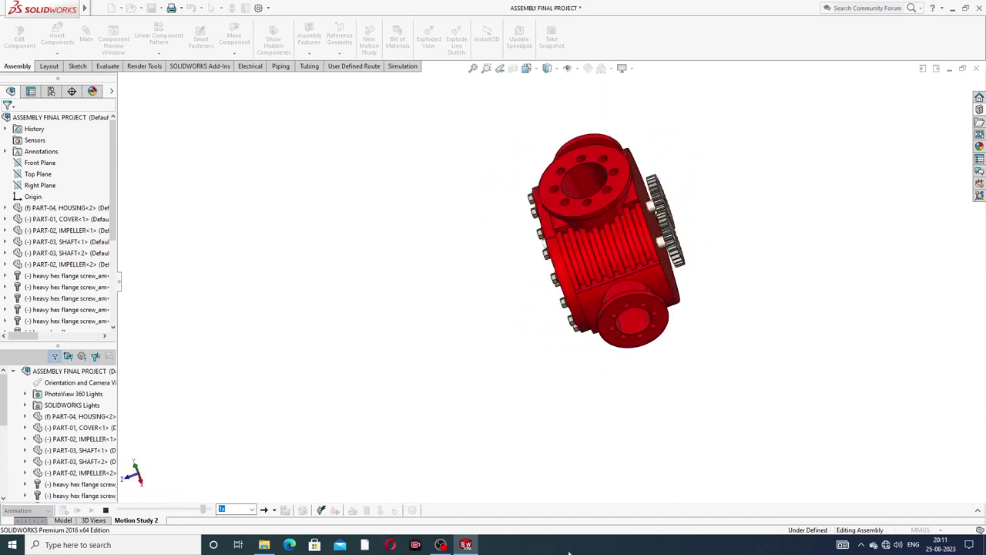
Step: Leave Playback Mode unchanged and orbit the pump so its bolted cover faces front
left_click(274, 511)
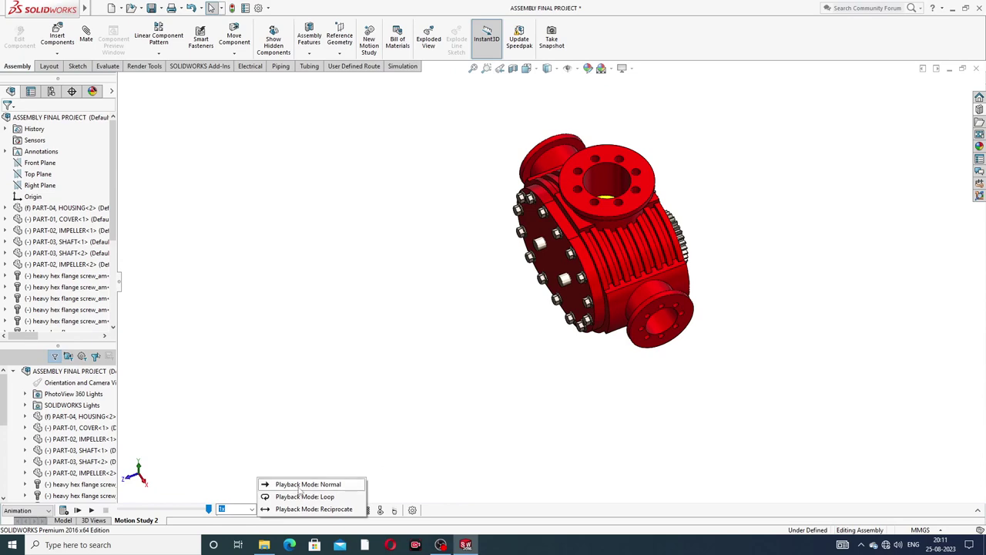
left_click(362, 447)
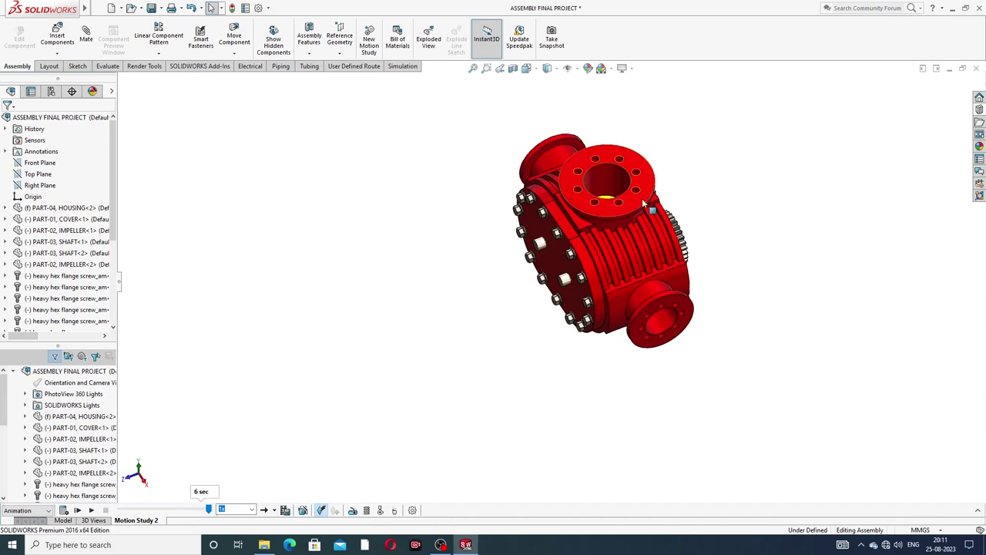
scroll(642, 198, "down", 3)
scroll(485, 342, "up", 2)
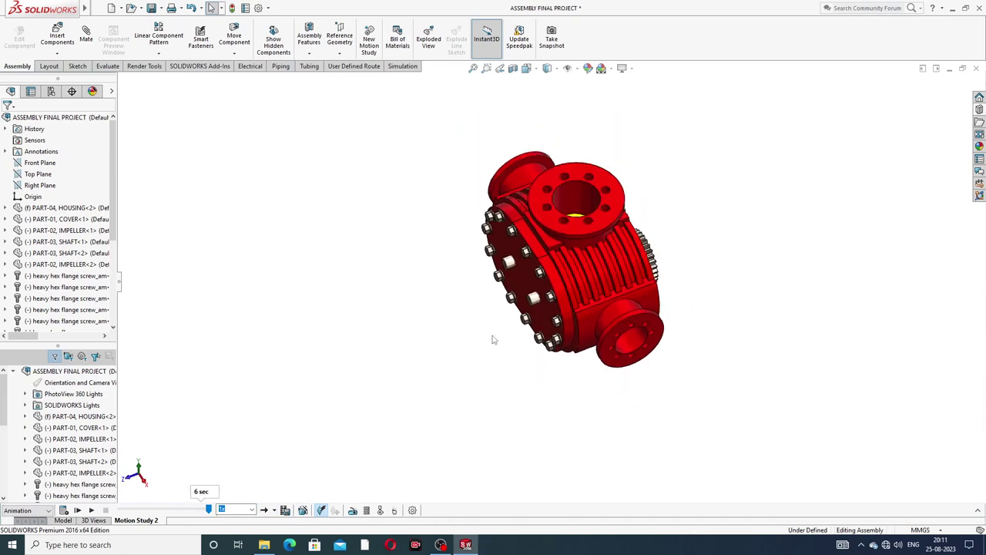
middle_click_drag(493, 340, 519, 308)
scroll(515, 328, "down", 2)
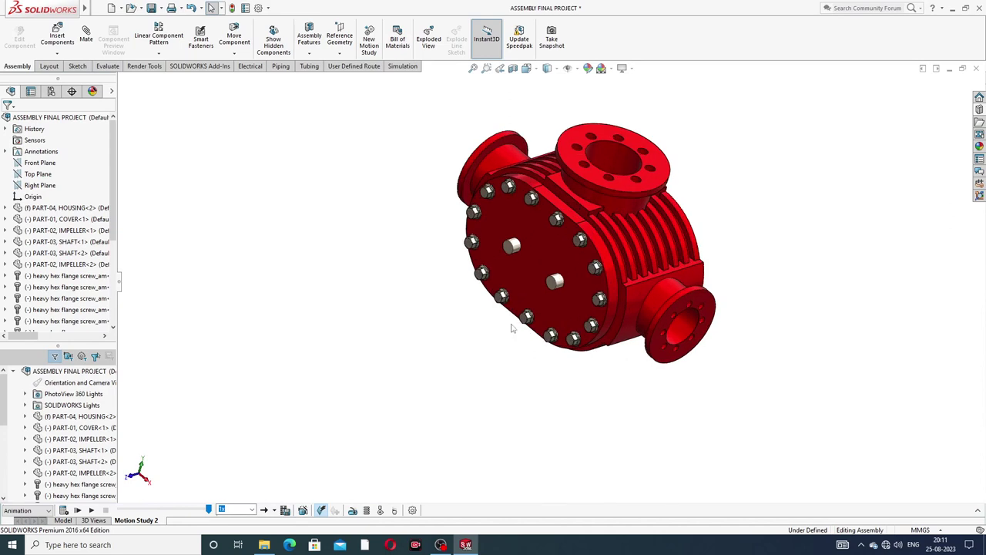
Step: Add a wizard Explode animation to Motion Study 2 with Start Time 6 seconds
left_click(302, 511)
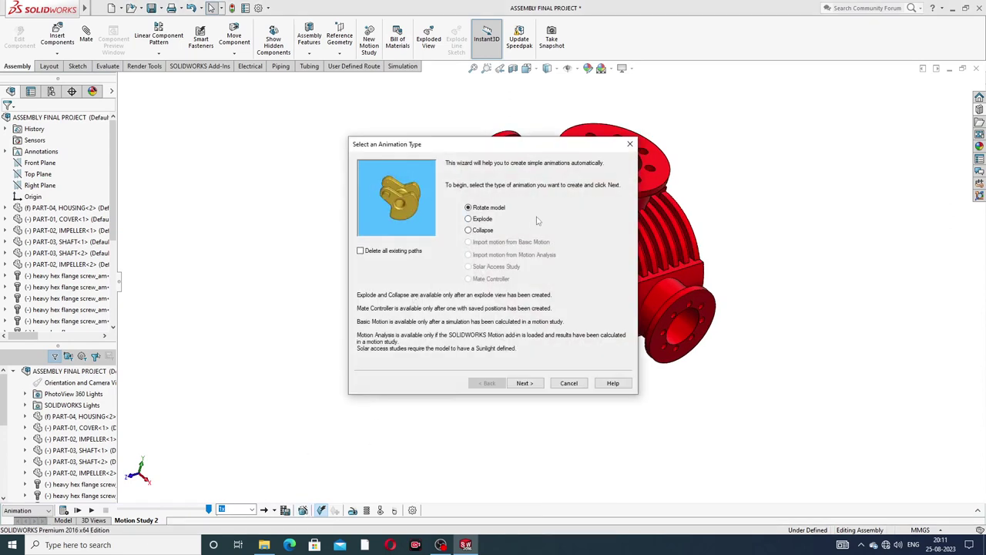
left_click(483, 220)
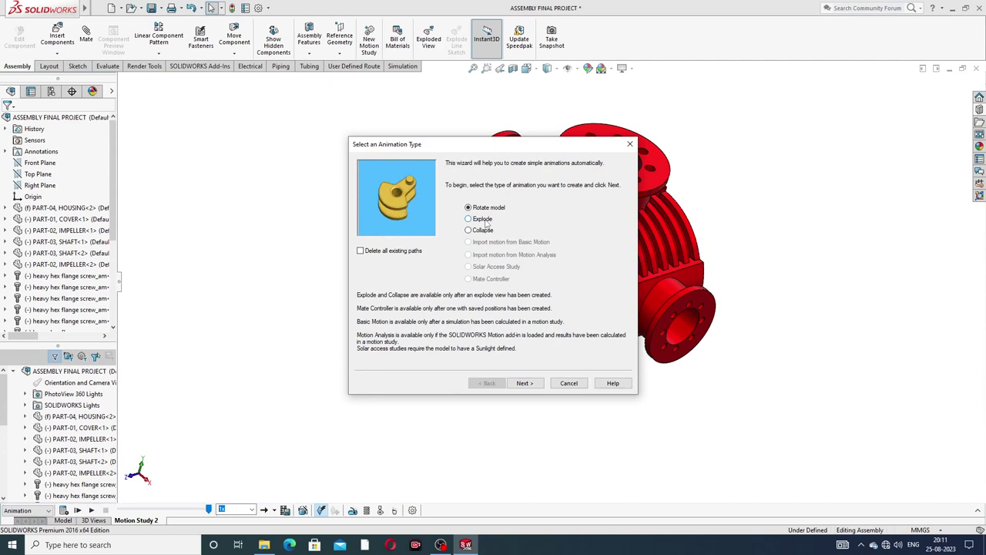
left_click(524, 383)
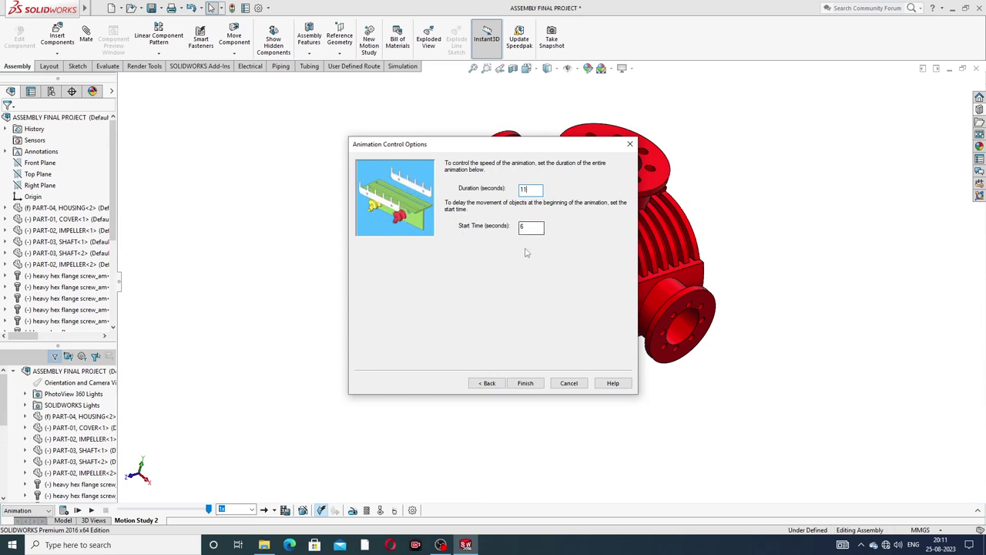
left_click(526, 385)
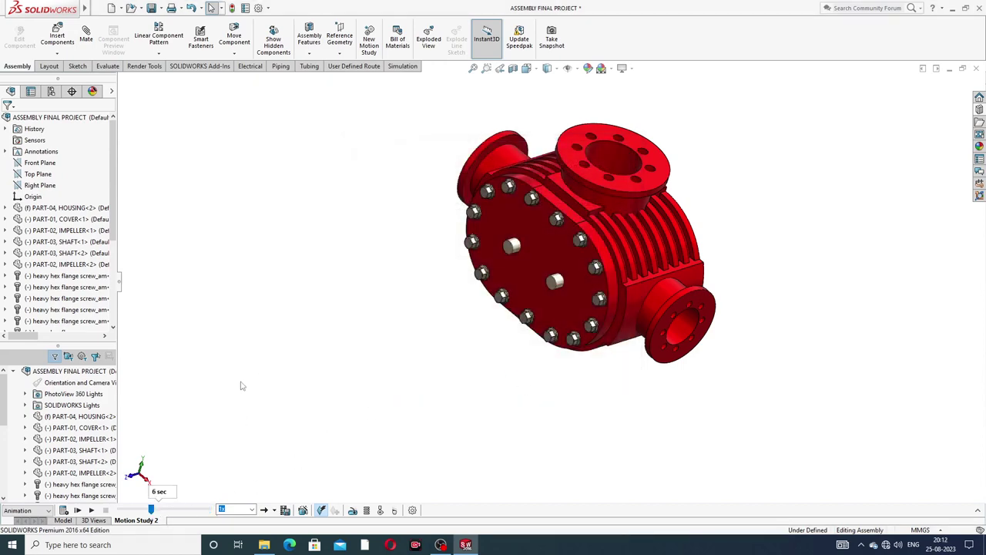
Step: Use the Animation Wizard to add a Collapse animation lasting 11 seconds, starting at 17 seconds
left_click(304, 510)
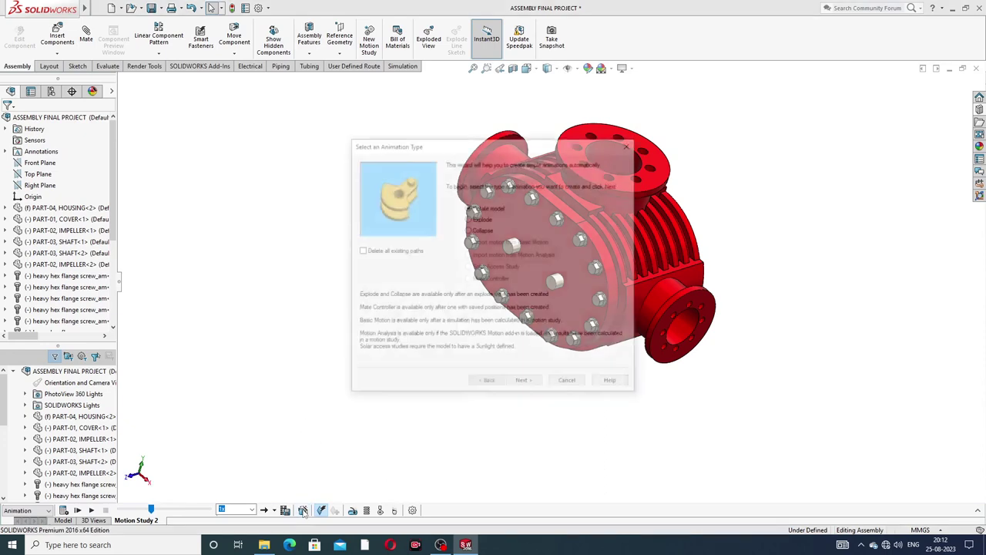
left_click(479, 230)
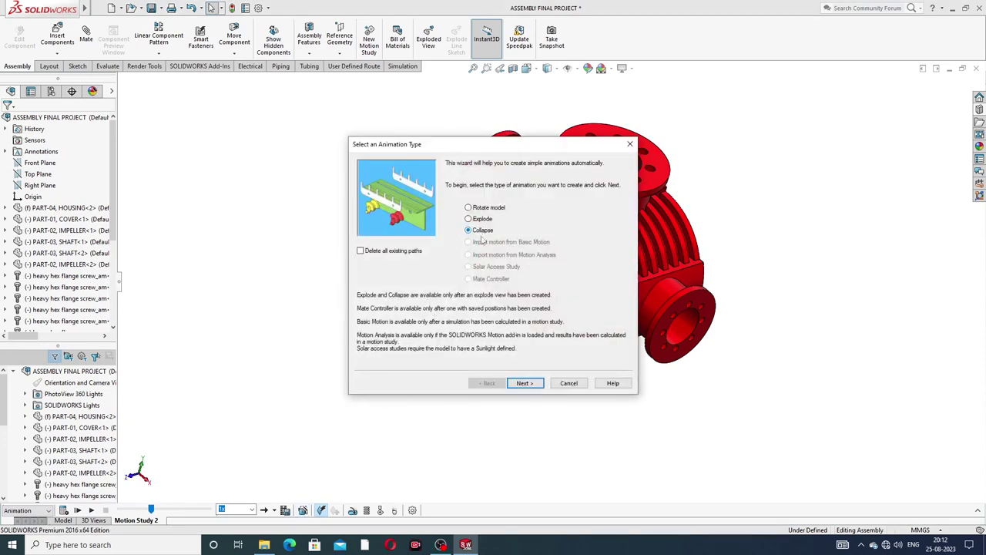
left_click(526, 384)
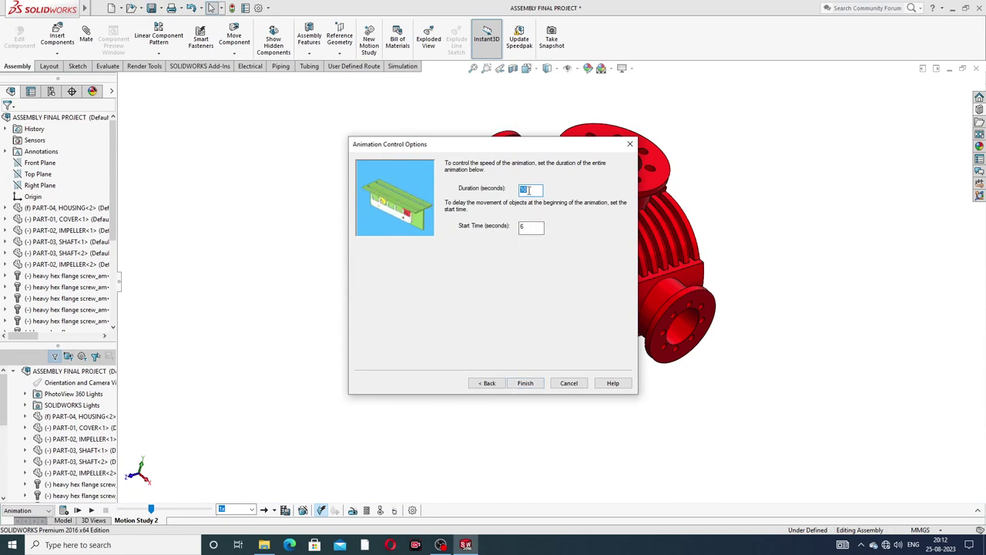
type("11")
double_click(532, 226)
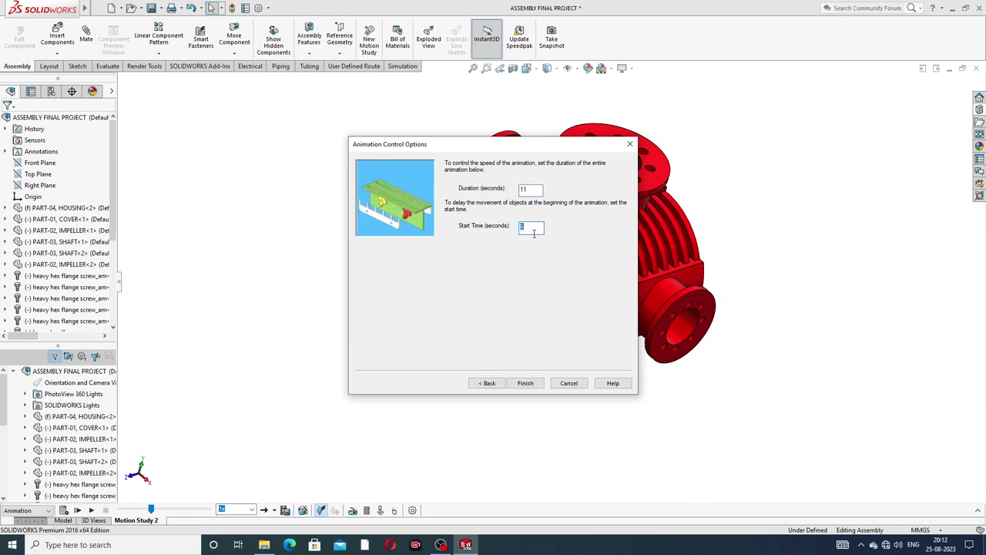
type("17")
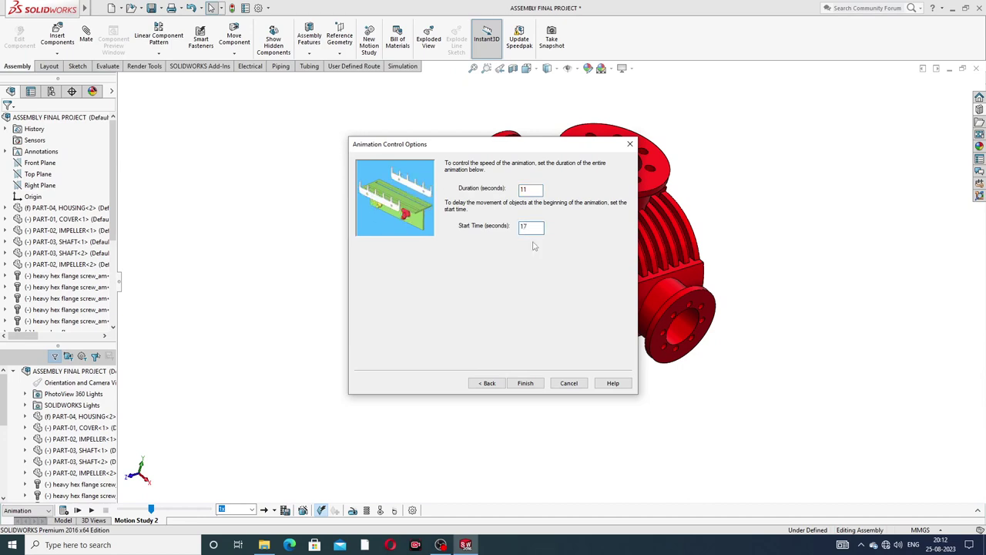
left_click(522, 384)
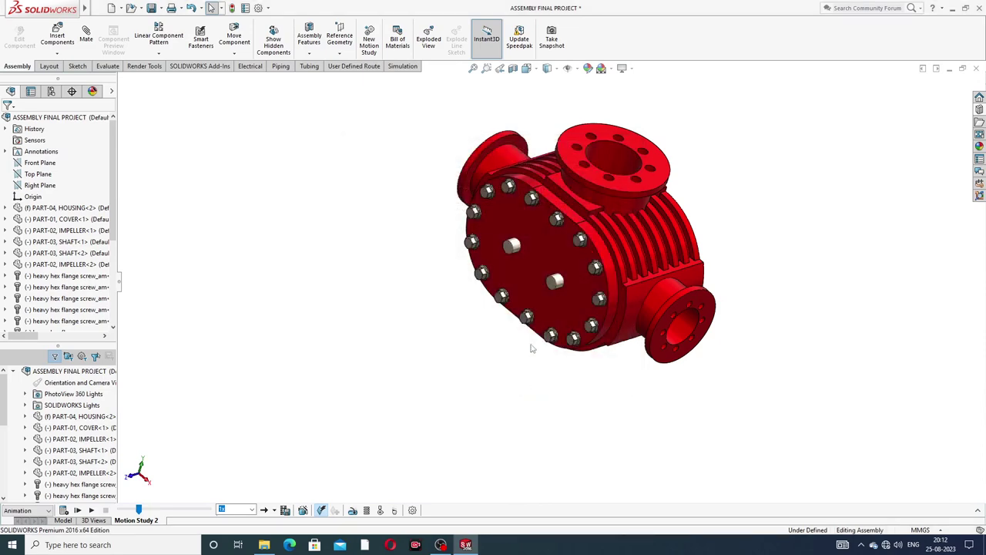
scroll(594, 162, "down", 2)
scroll(663, 351, "up", 2)
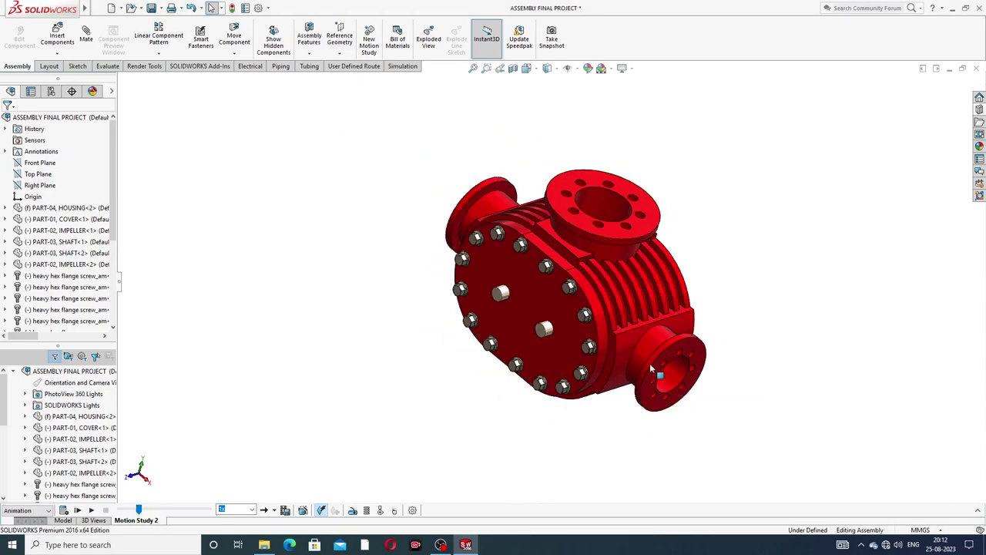
mouse_move(650, 363)
middle_mouse_down()
mouse_move(631, 380)
mouse_move(574, 387)
middle_mouse_up()
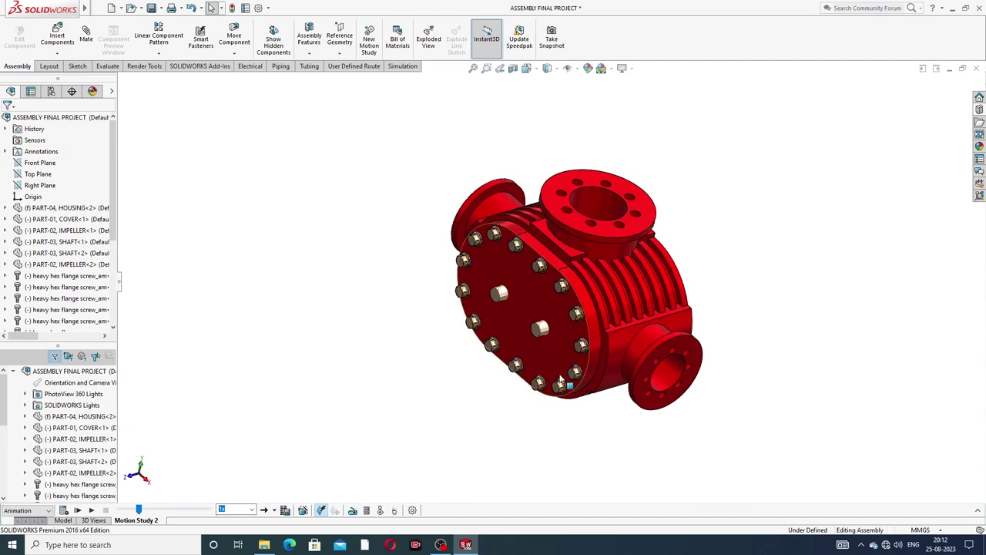
scroll(573, 388, "down", 1)
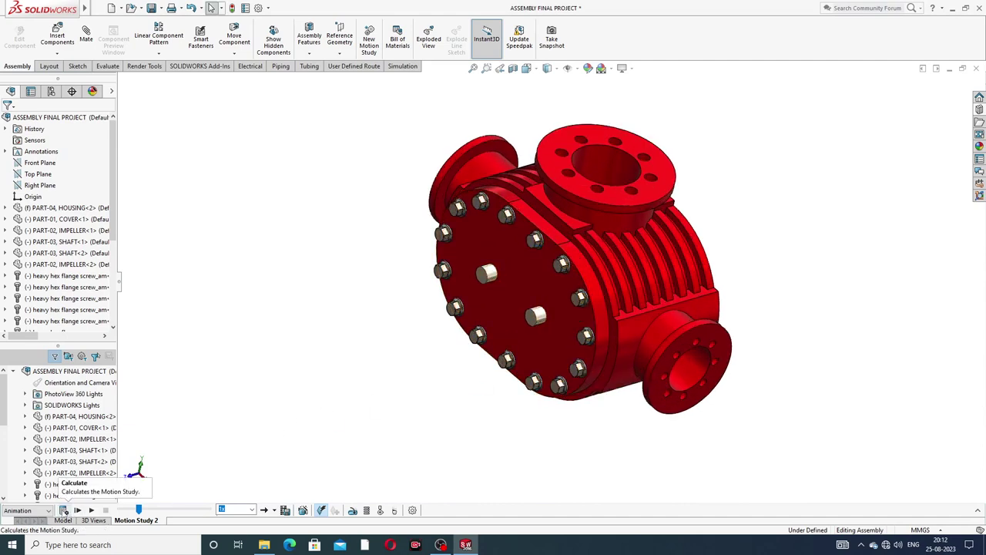
Step: Calculate Motion Study 2 and watch the pump explode and collapse back together
left_click(64, 510)
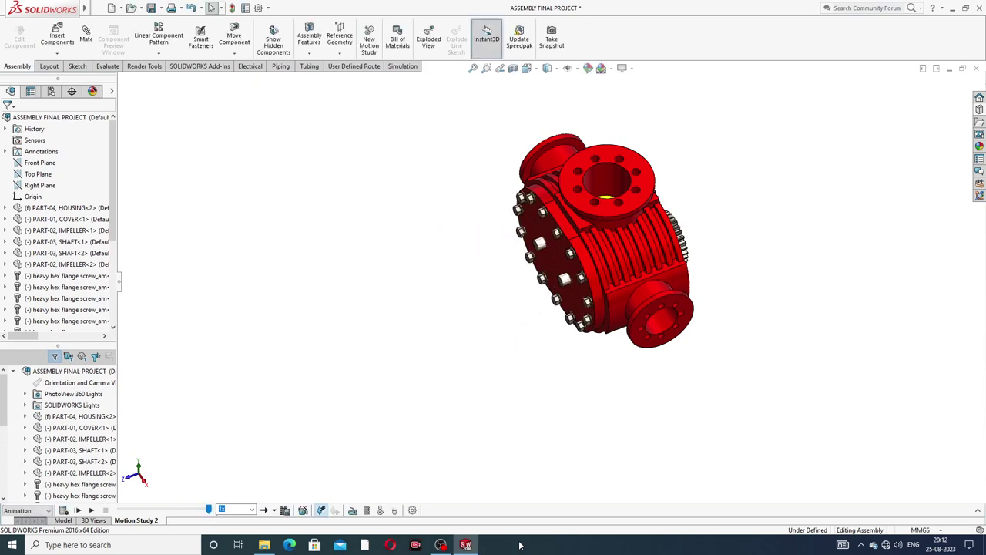
scroll(620, 241, "down", 2)
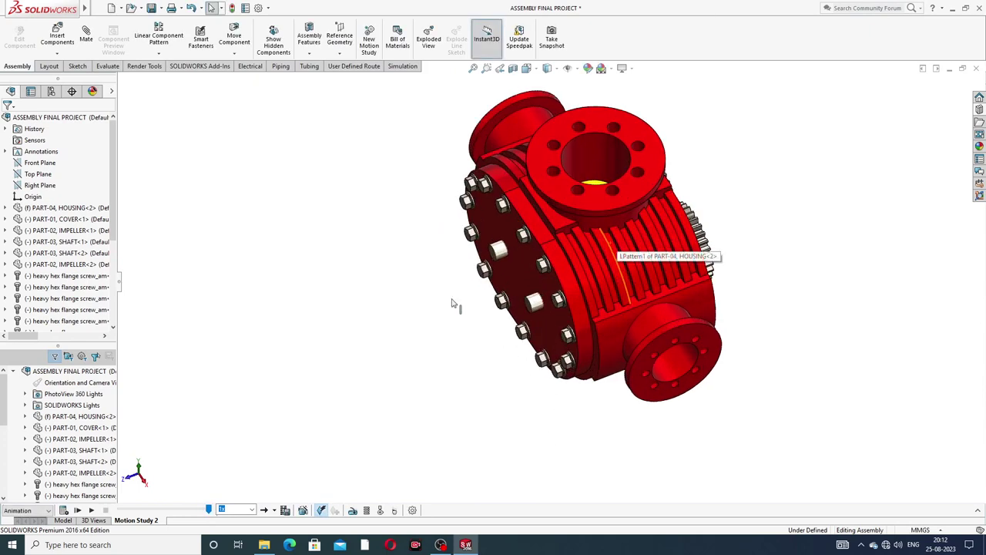
Step: Add a Constant Speed 20 RPM rotary motor on the end face of PART-03, SHAFT-1
left_click(353, 511)
key("Left")
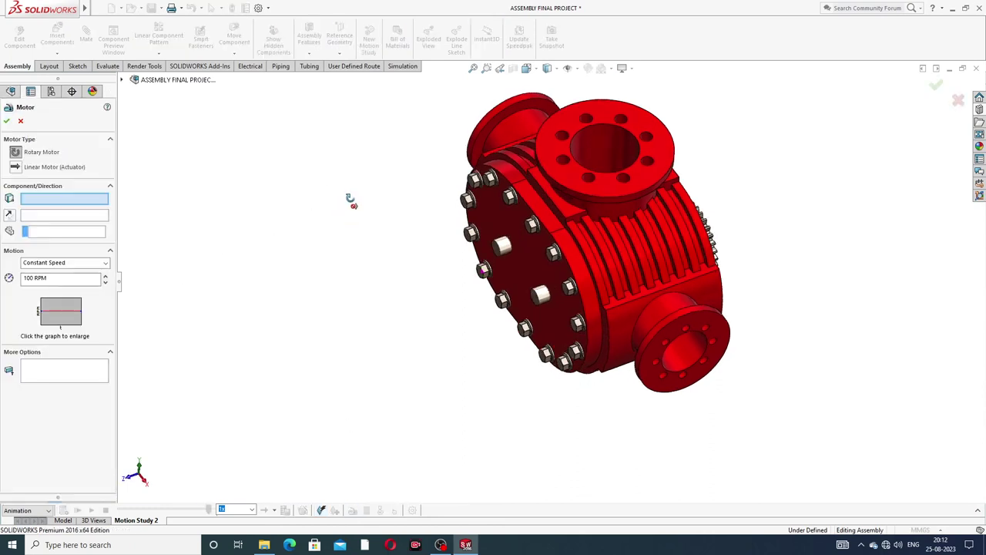
scroll(472, 238, "down", 2)
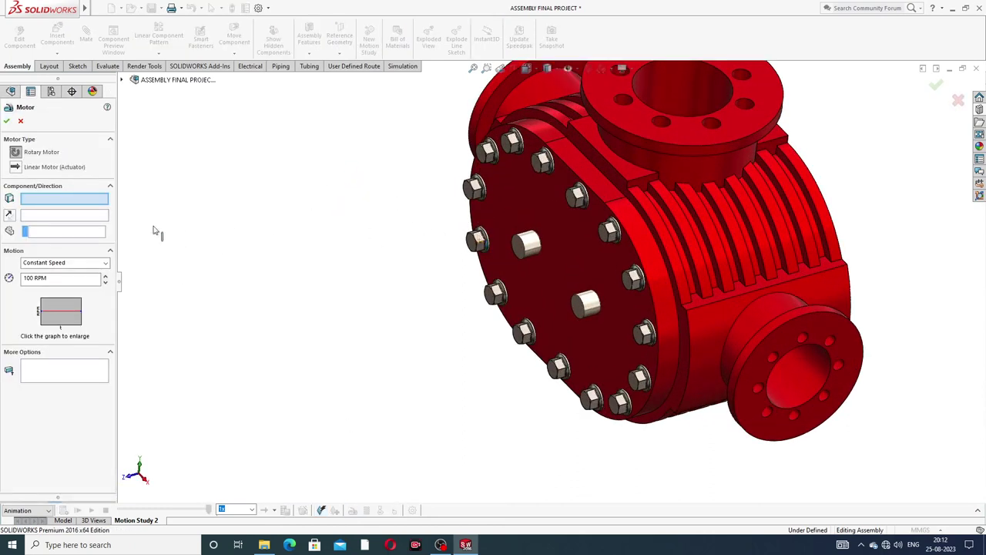
scroll(527, 244, "down", 1)
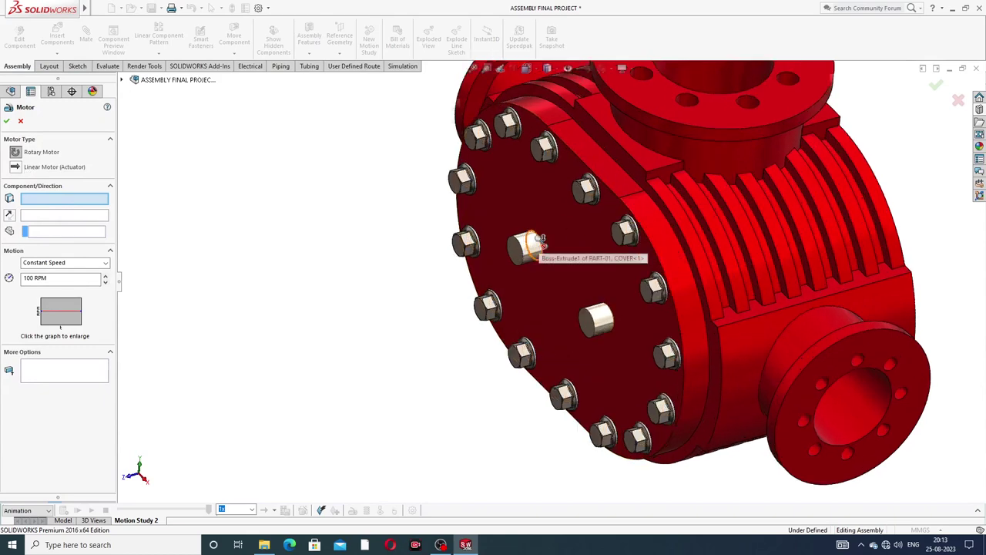
scroll(524, 248, "down", 1)
left_click(524, 250)
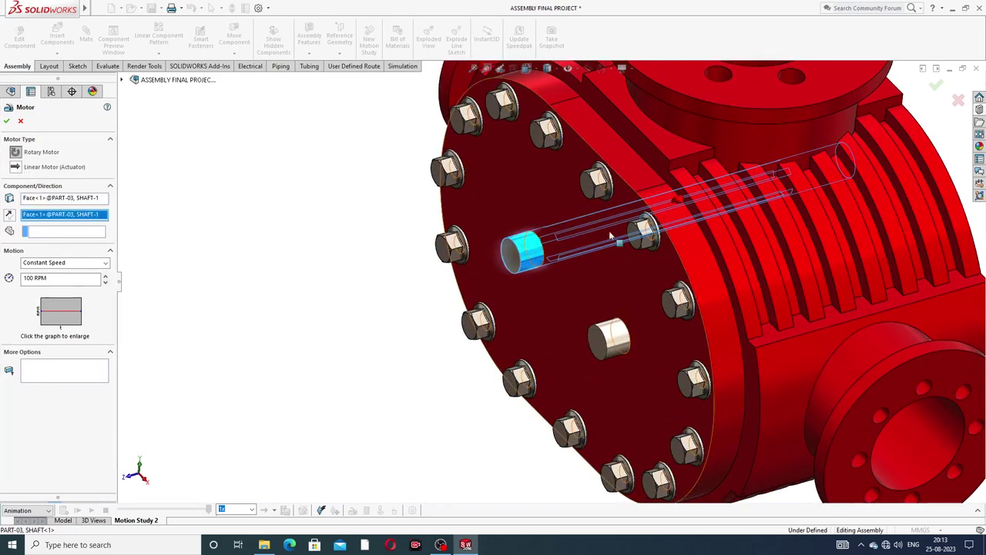
middle_click_drag(696, 233, 630, 235)
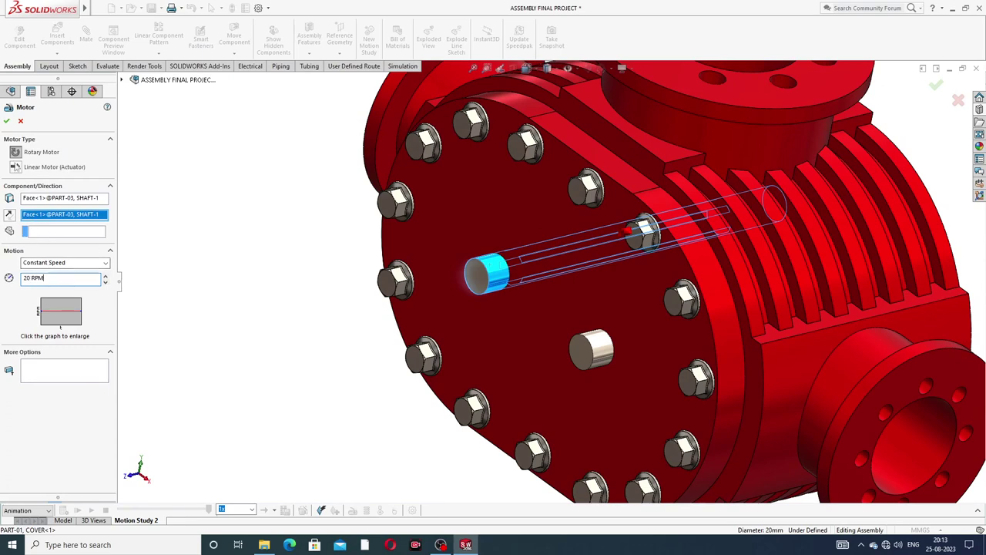
left_click(7, 122)
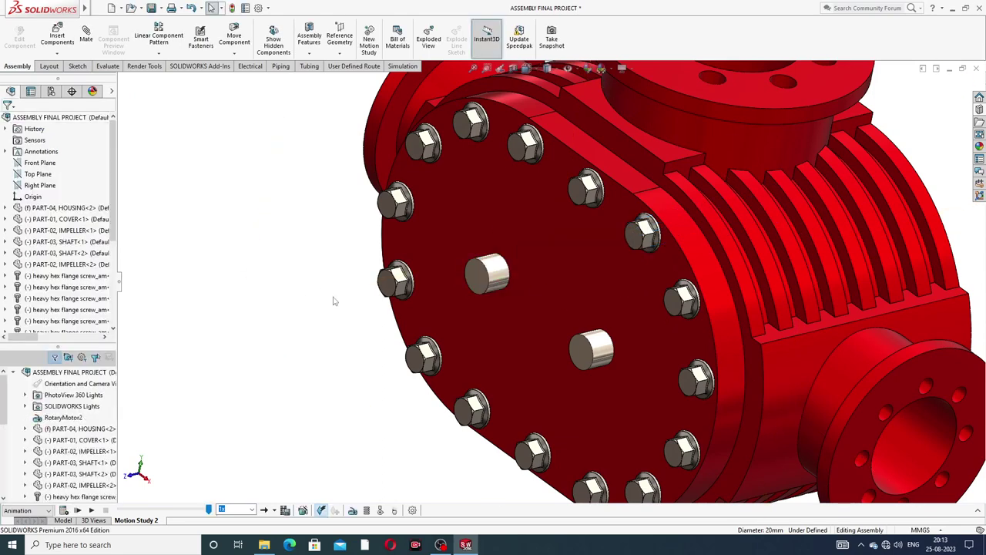
Step: Zoom to fit and recalculate the motion study with the shaft motor included
key("f")
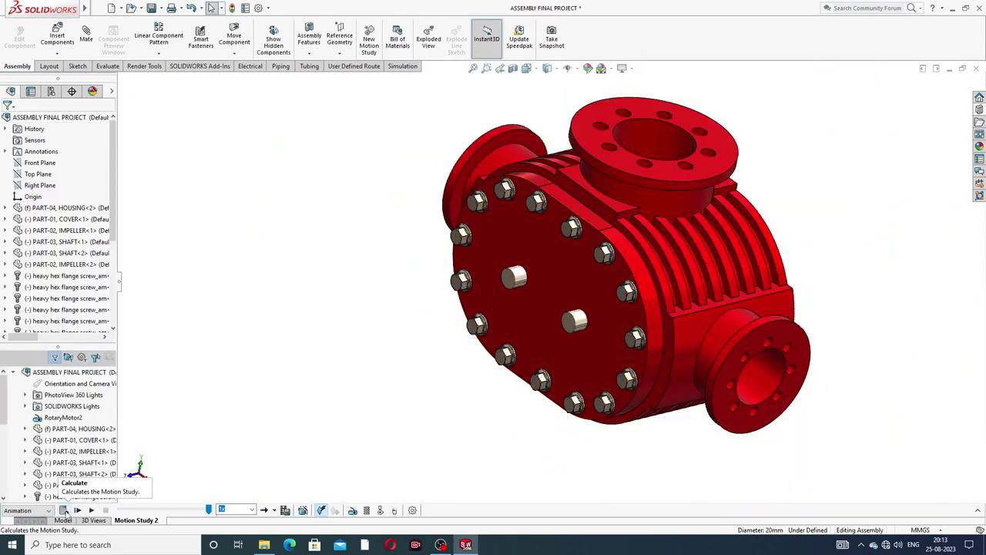
left_click(64, 510)
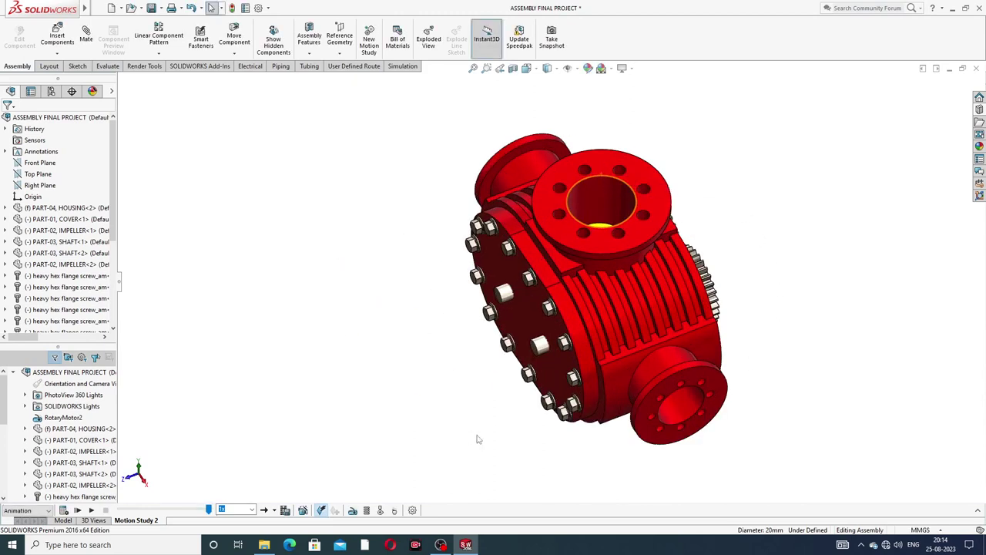
Step: Play Motion Study 2 from the start through to the reassembled pump
left_click(77, 510)
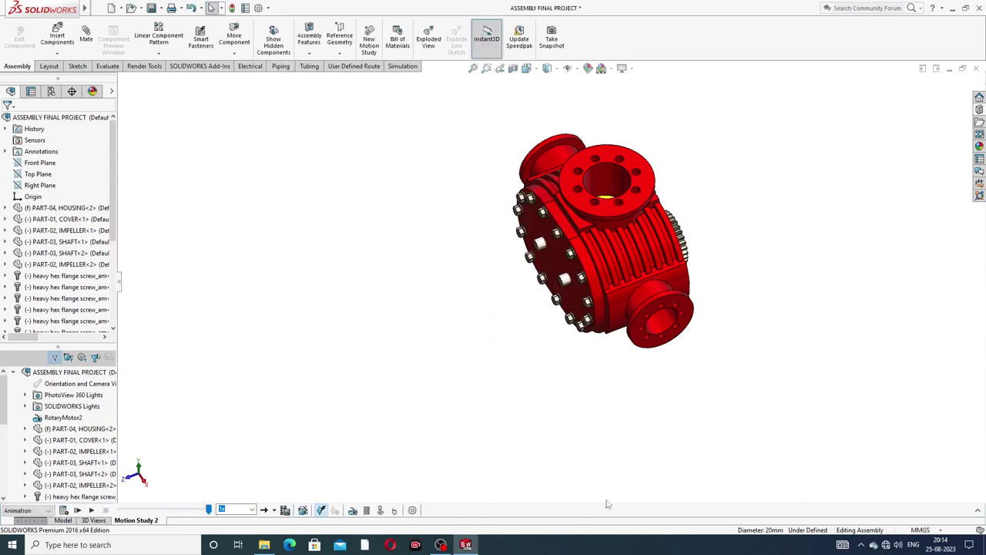
scroll(622, 175, "down", 3)
scroll(653, 509, "up", 2)
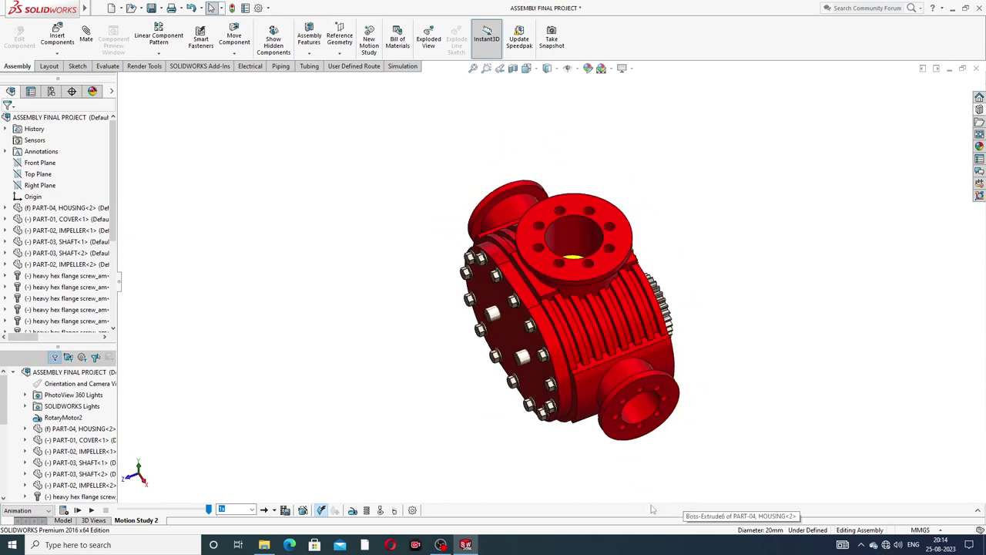